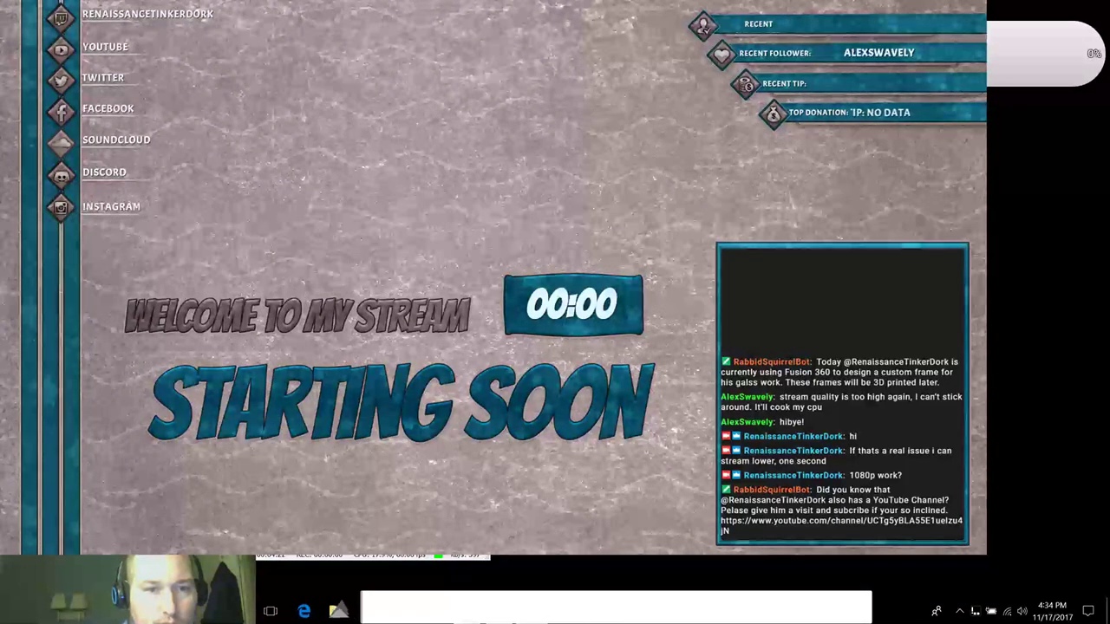
Step: Switch the stream from the starting-soon scene to the desktop scene and bring Fusion 360 to the front
click(257, 534)
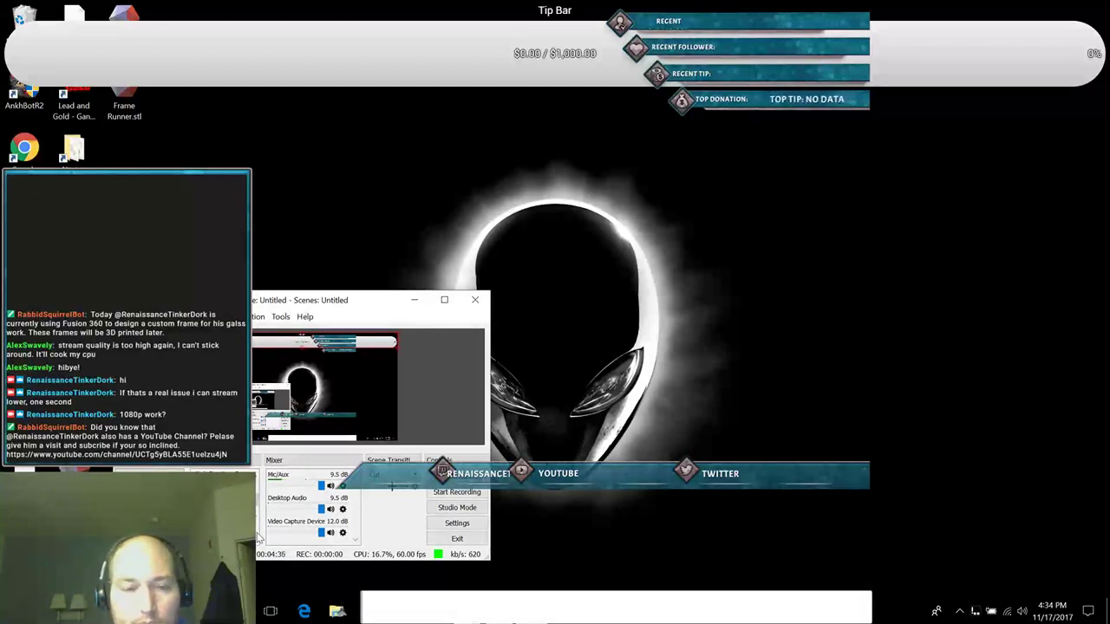
mouse_move(498, 611)
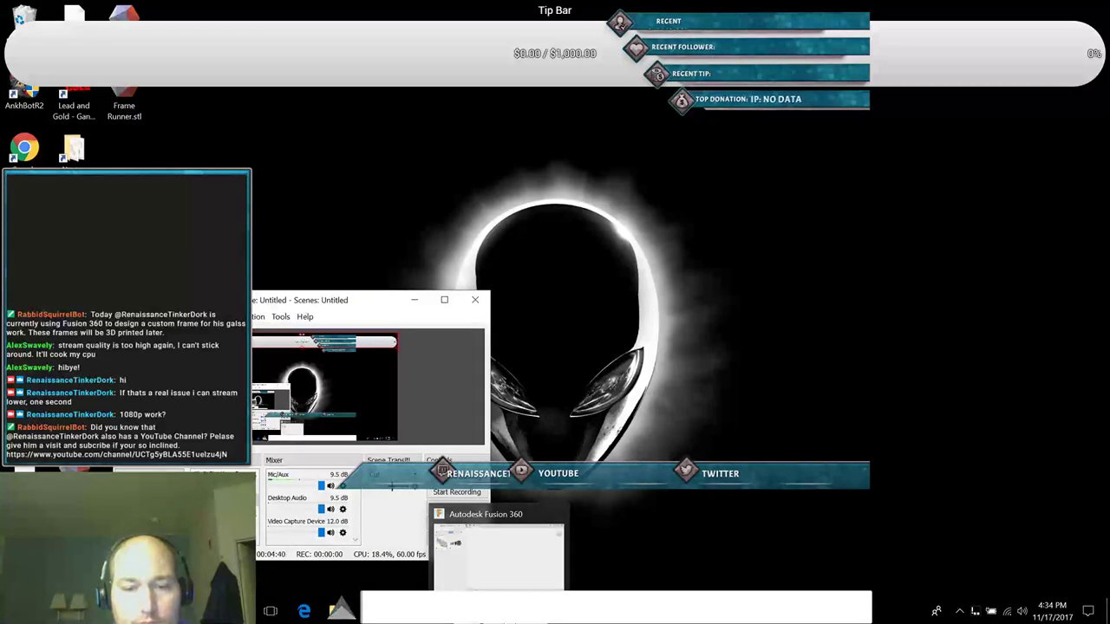
click(499, 610)
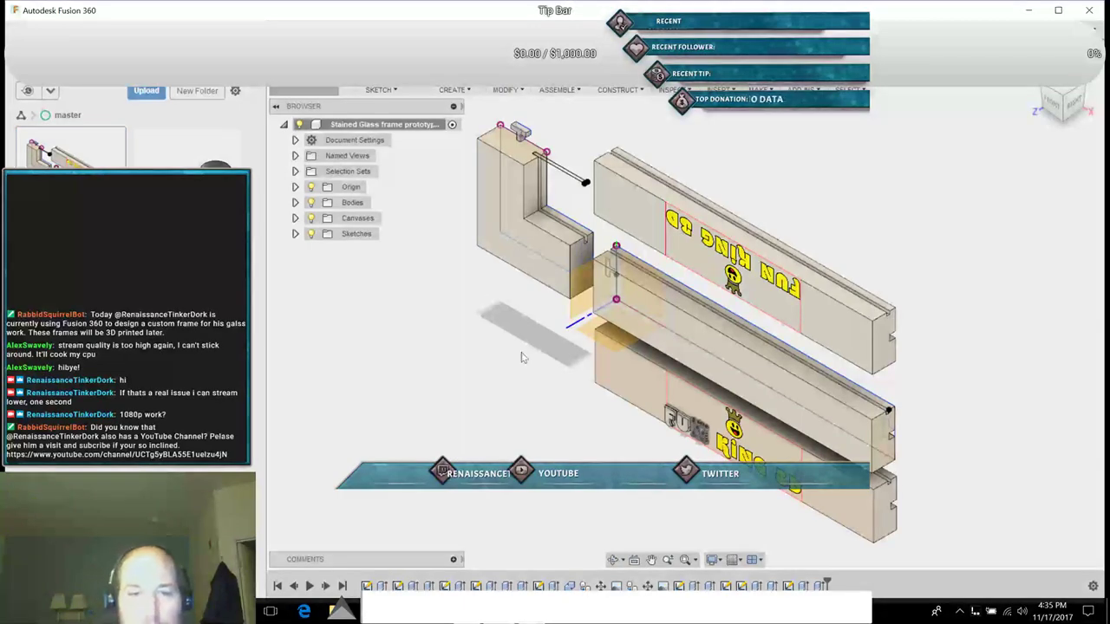
Step: Switch to AnkhBot R2 and open its dashboard with the stream title and game settings
click(607, 610)
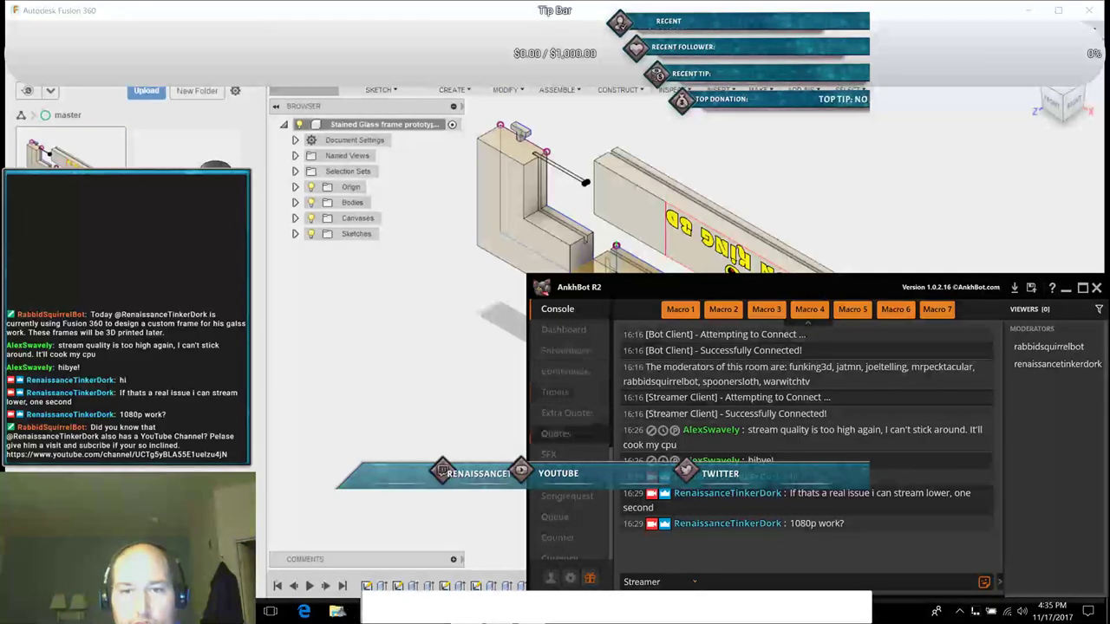
click(608, 516)
drag(609, 535, 607, 537)
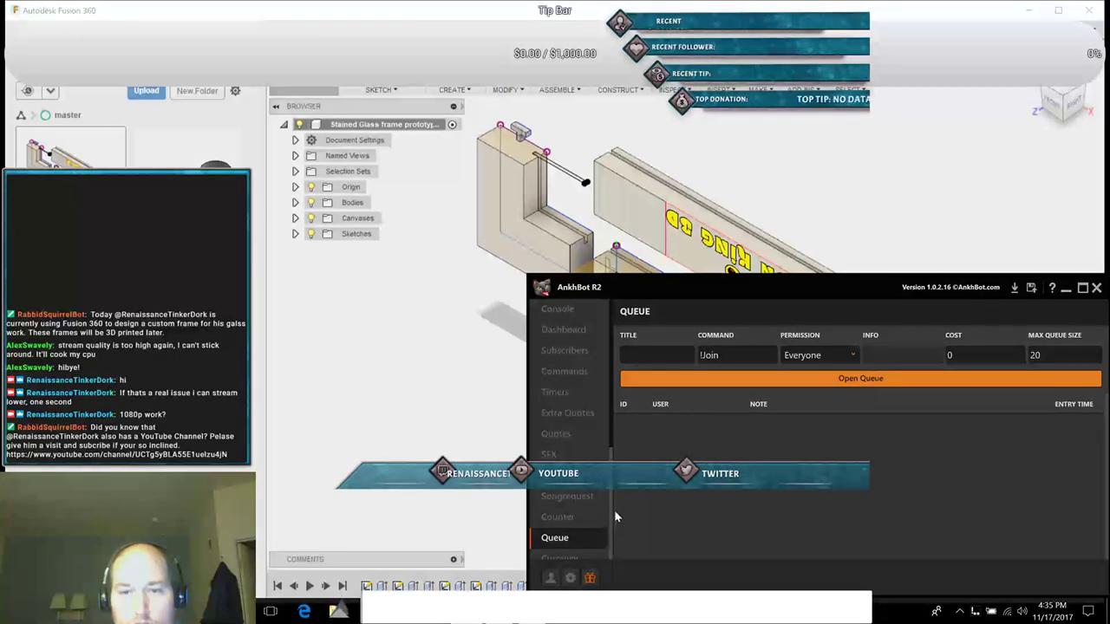
drag(614, 464, 614, 439)
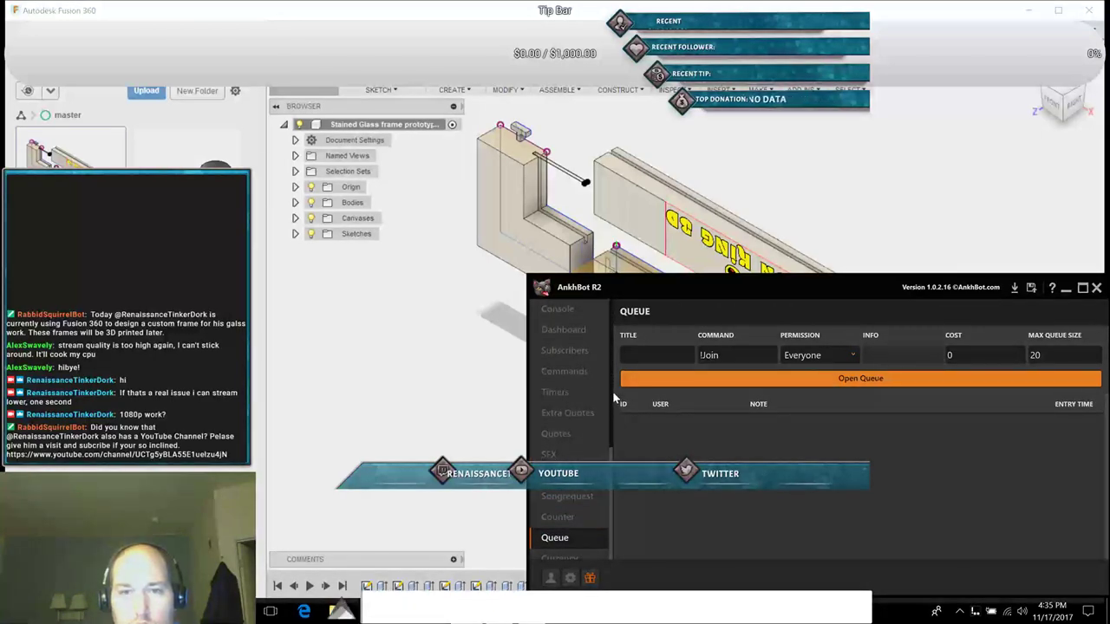
click(582, 336)
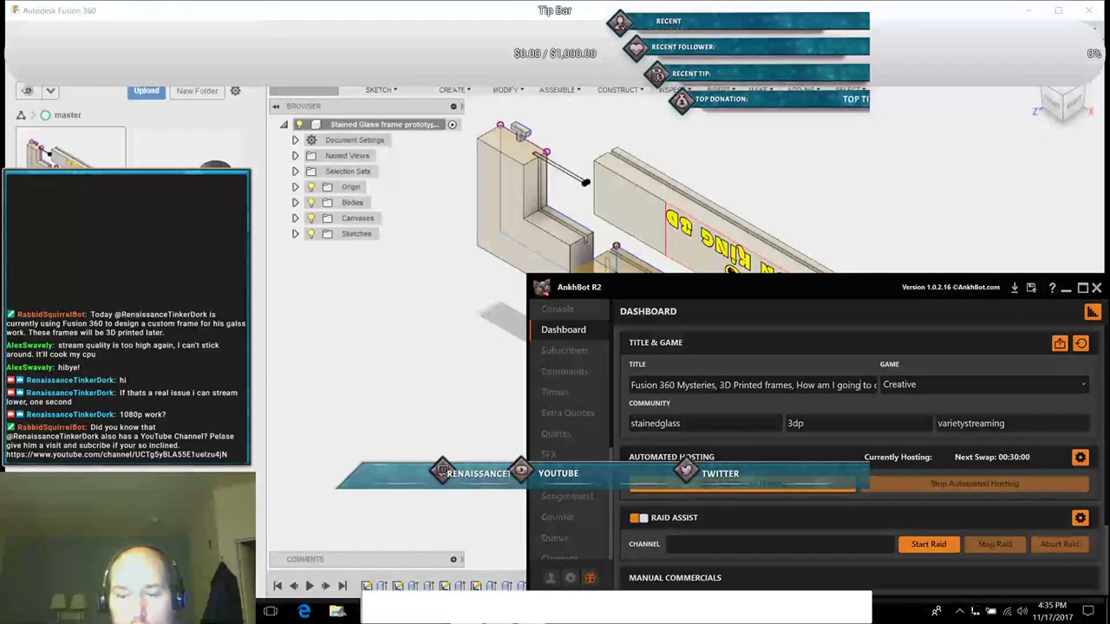
Step: Replace everything after "Fusion 360" in the stream title so it reads "Fusion 360, splines and things", and submit the update
key(Right)
key(Right)
key(Right)
key(Right)
key(Right)
key(Right)
key(Right)
key(Right)
key(Right)
key(Right)
key(Right)
key(Right)
key(Right)
key(Right)
key(Right)
key(Right)
key(Right)
key(Right)
key(Right)
key(Right)
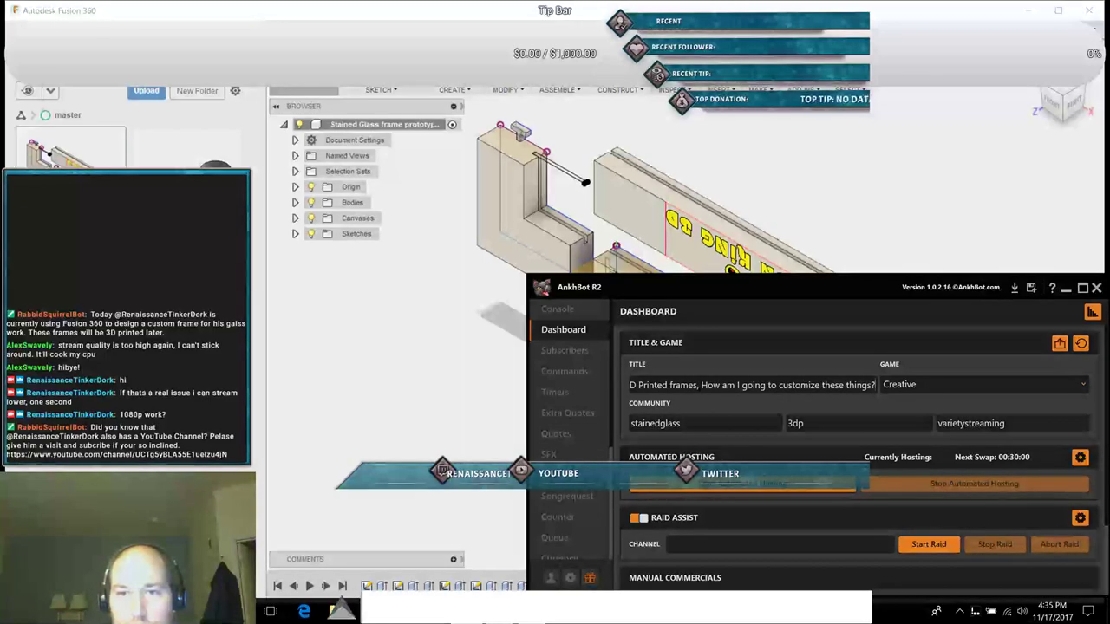
key(BackSpace)
key(BackSpace)
key(BackSpace)
key(BackSpace)
key(BackSpace)
key(BackSpace)
key(BackSpace)
key(BackSpace)
key(BackSpace)
key(BackSpace)
key(BackSpace)
key(BackSpace)
key(BackSpace)
key(BackSpace)
key(BackSpace)
key(BackSpace)
key(BackSpace)
key(BackSpace)
key(BackSpace)
key(BackSpace)
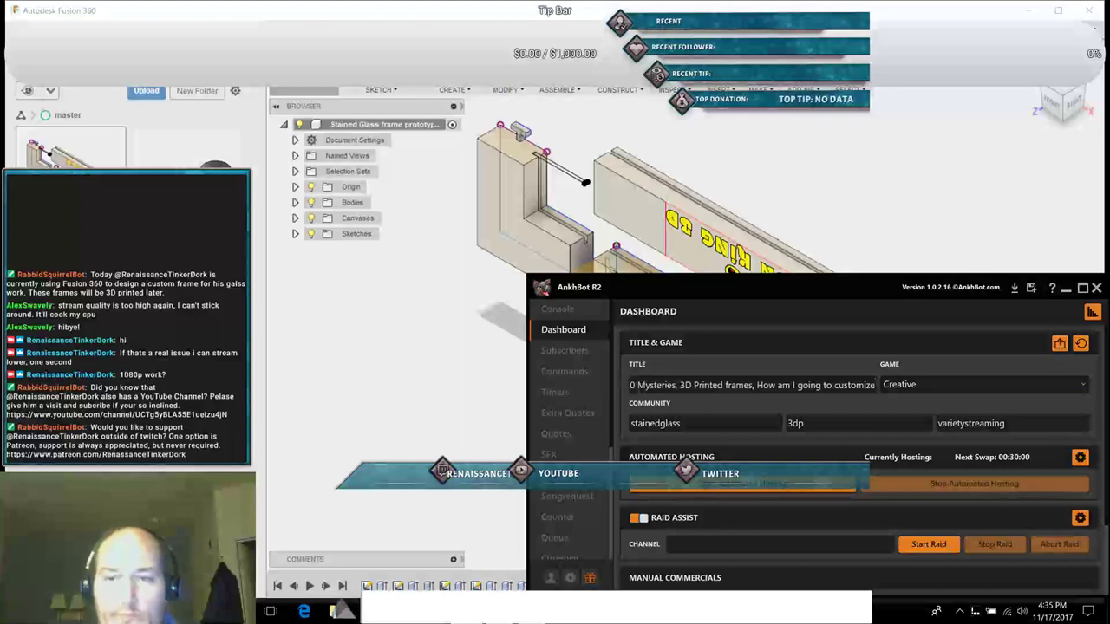
key(BackSpace)
key(BackSpace)
key(BackSpace)
key(BackSpace)
key(BackSpace)
key(BackSpace)
key(BackSpace)
key(BackSpace)
key(BackSpace)
key(BackSpace)
key(BackSpace)
key(BackSpace)
key(BackSpace)
key(BackSpace)
key(BackSpace)
key(BackSpace)
key(BackSpace)
key(BackSpace)
key(BackSpace)
key(BackSpace)
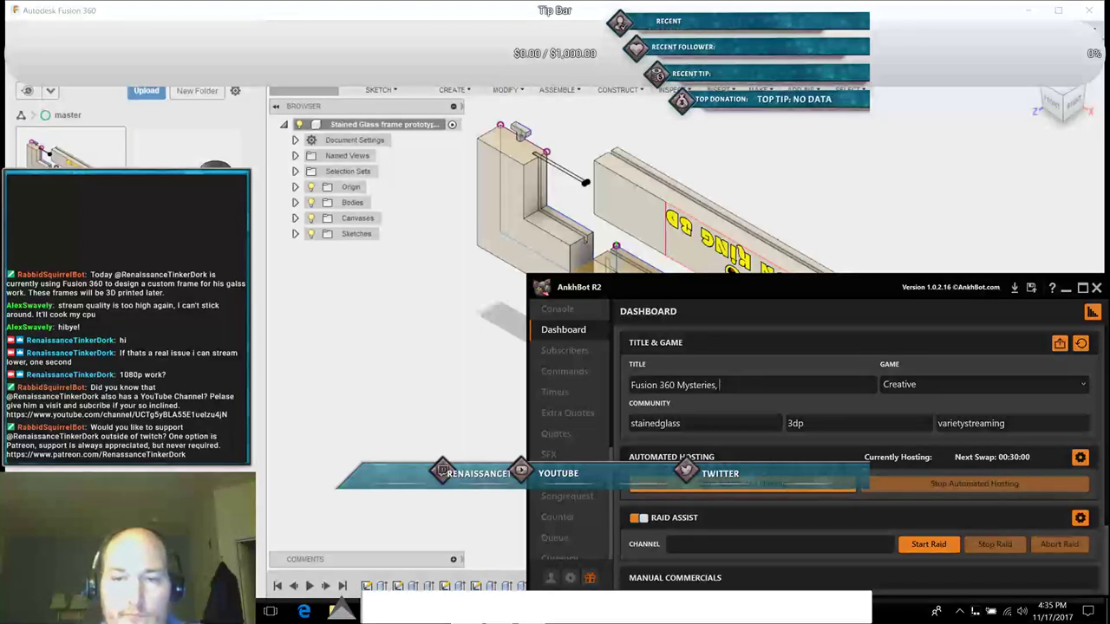
key(BackSpace)
key(BackSpace)
key(BackSpace)
key(BackSpace)
key(BackSpace)
key(BackSpace)
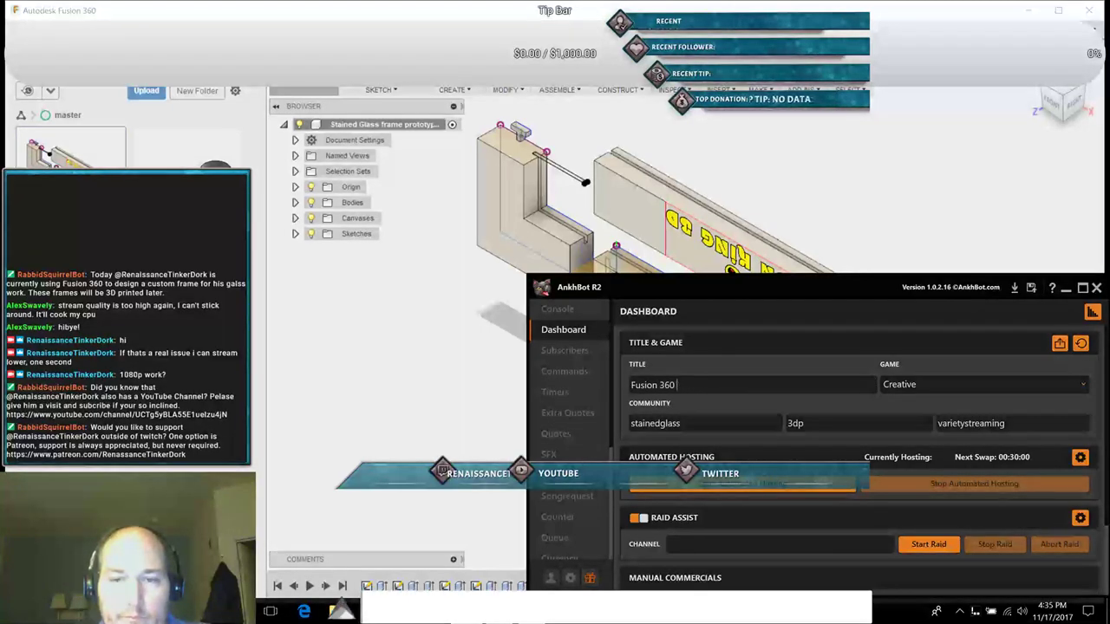
text(,)
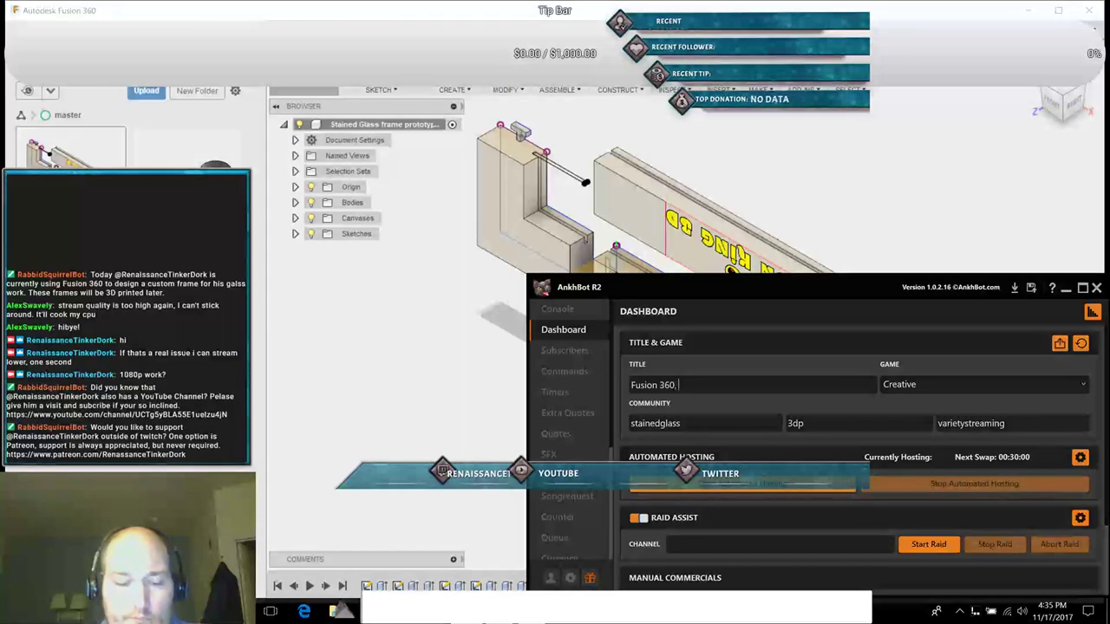
text( splines)
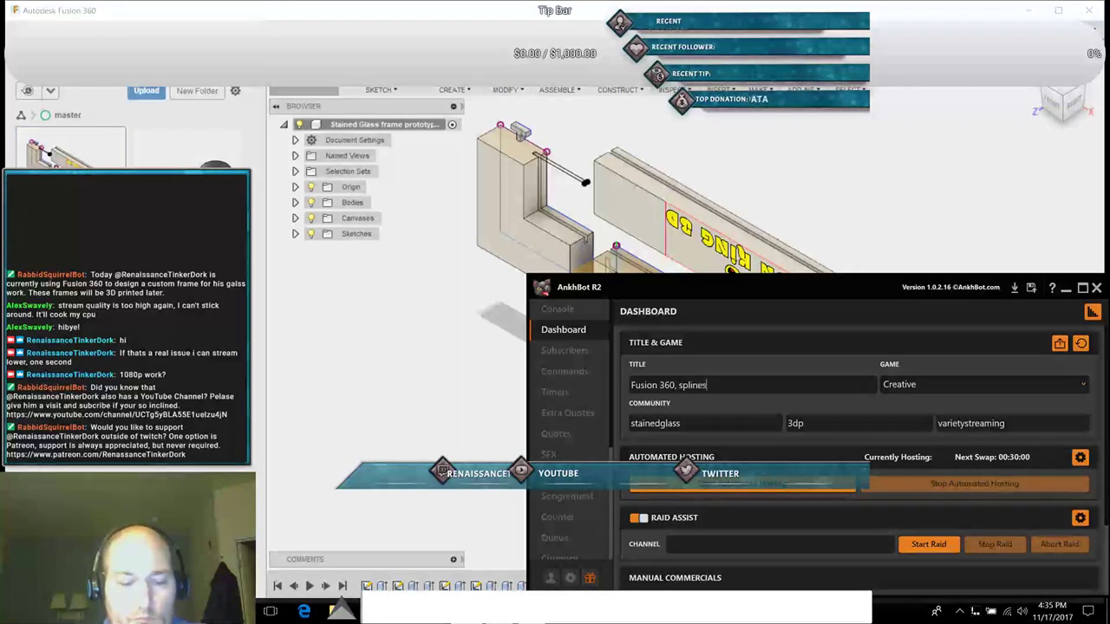
text( and things)
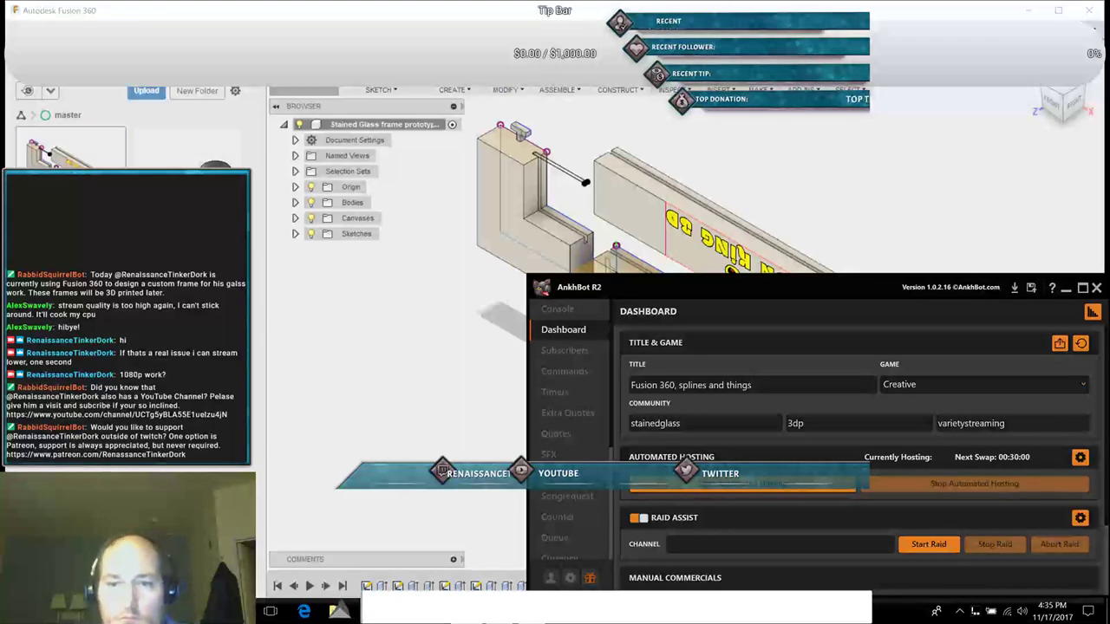
click(1059, 345)
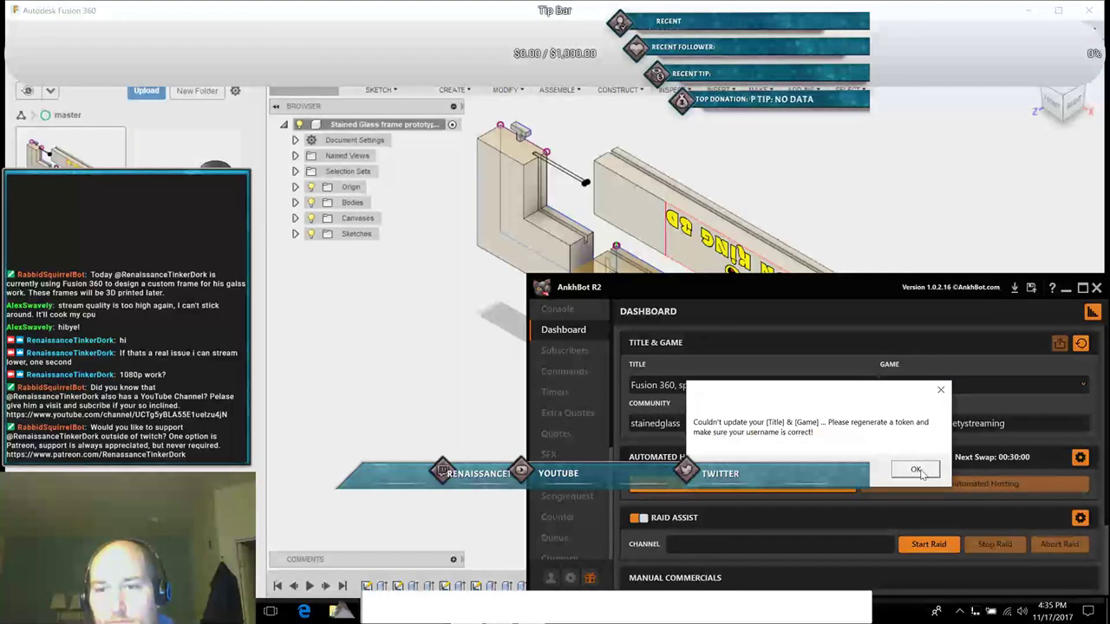
click(916, 469)
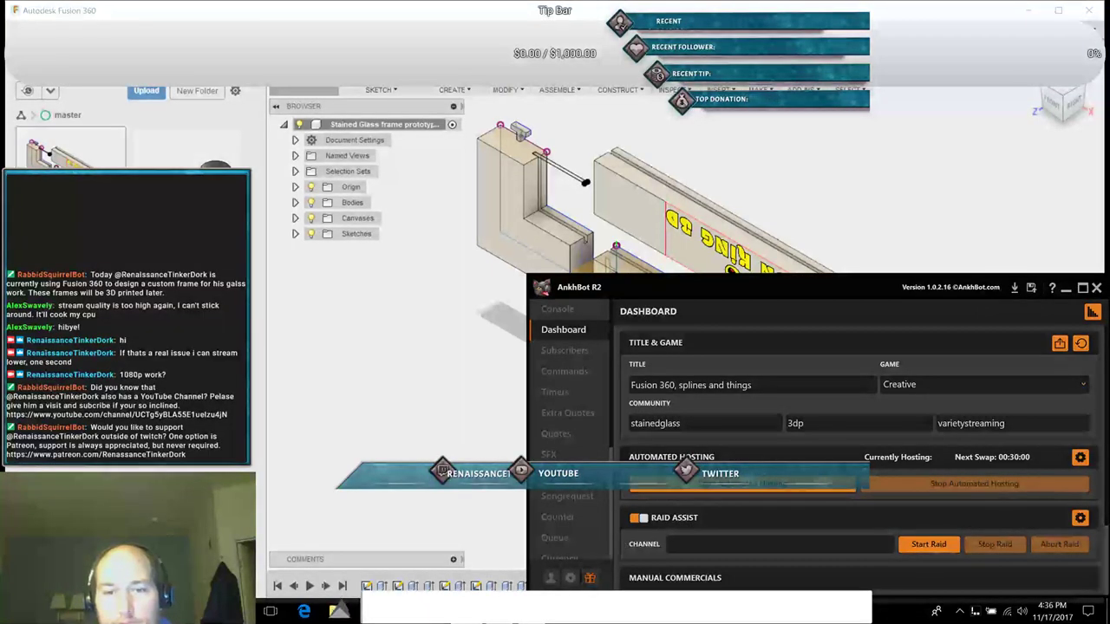
Step: Look through the bot's settings sections, from General and Localization to Hotkeys, Style and Changelog, and close the settings
click(571, 581)
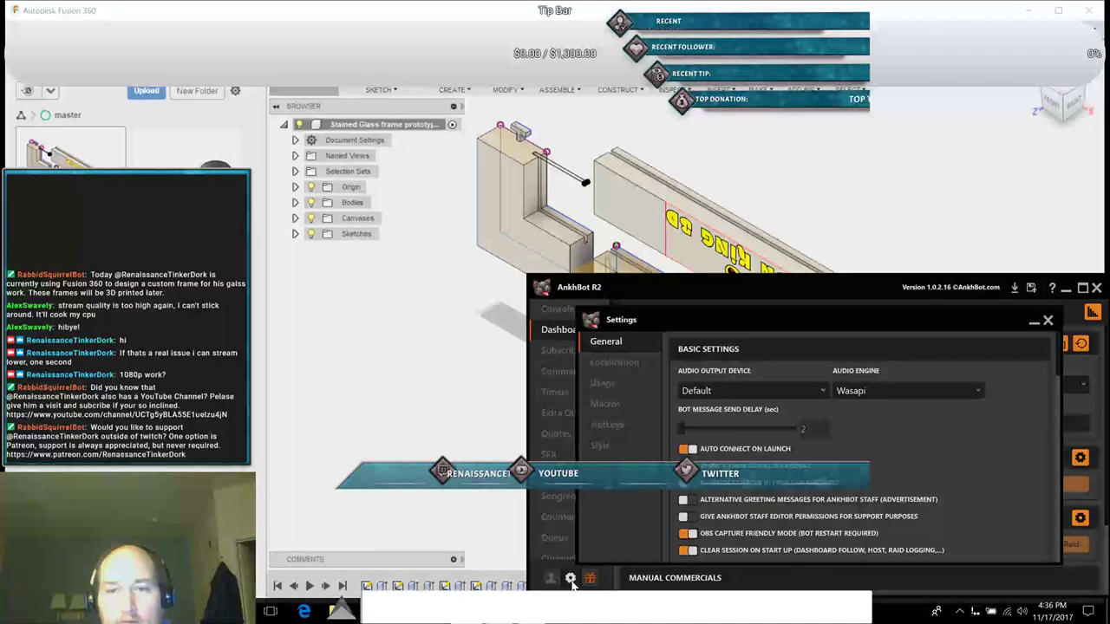
click(1048, 320)
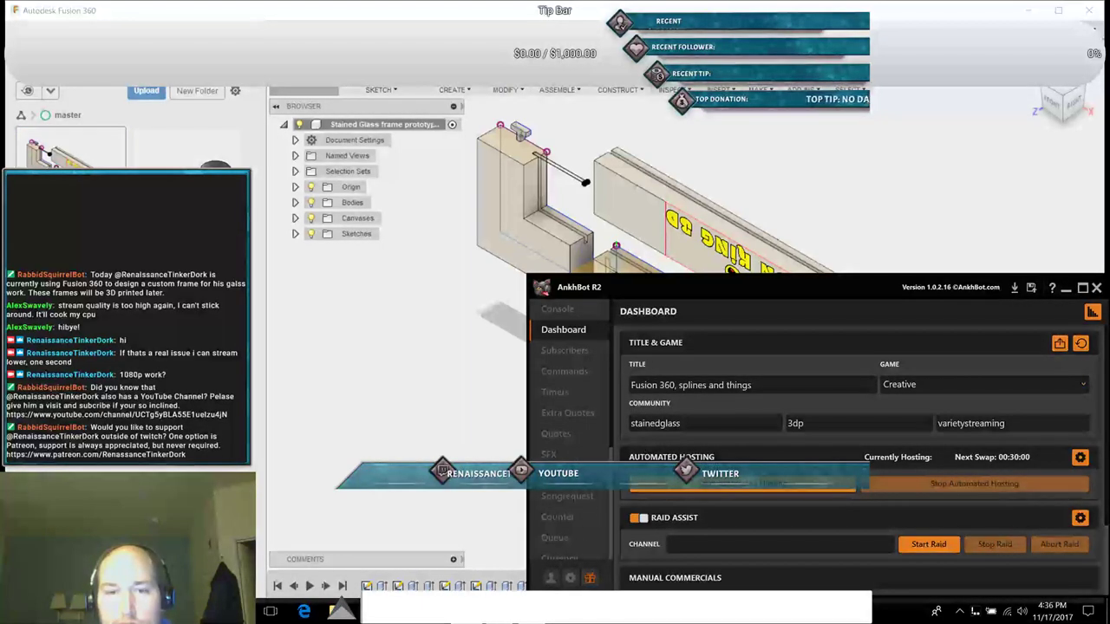
click(570, 580)
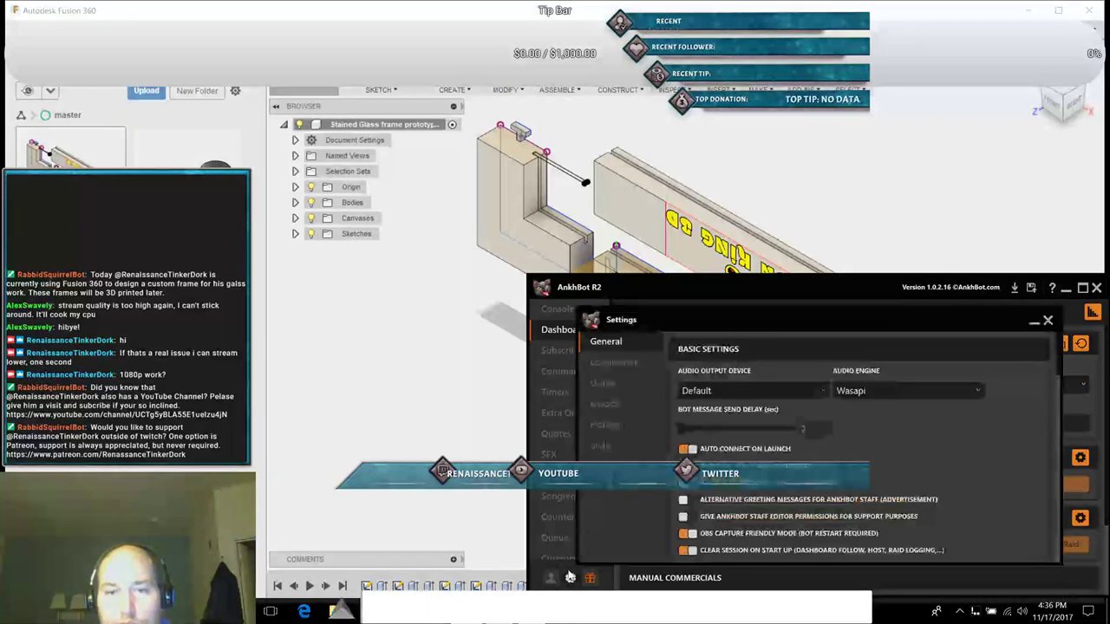
click(624, 368)
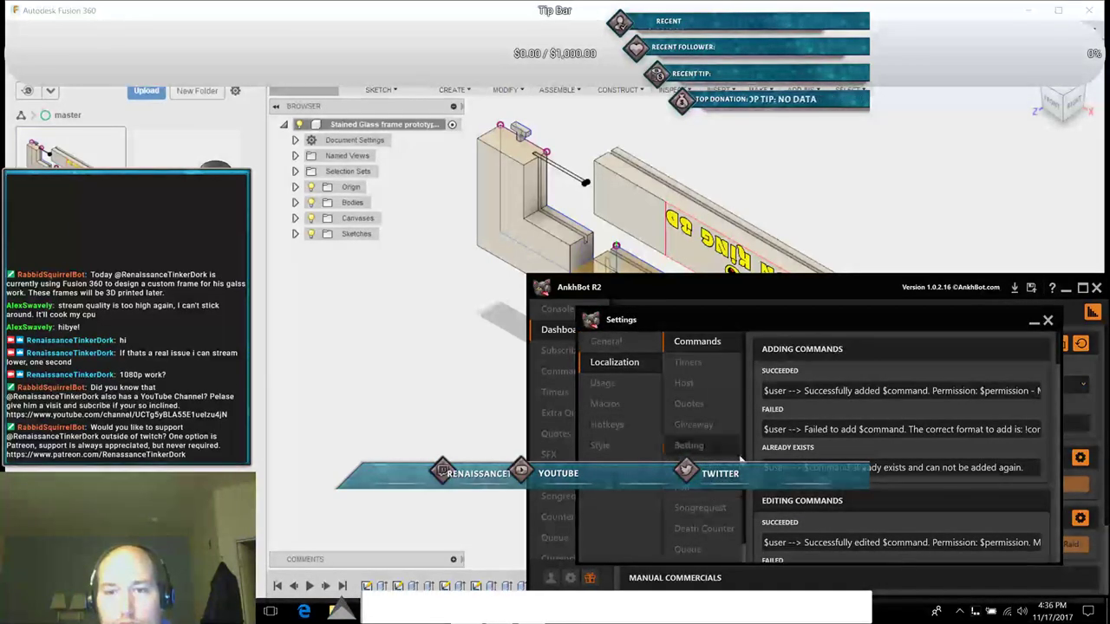
scroll(708, 487, down, 1)
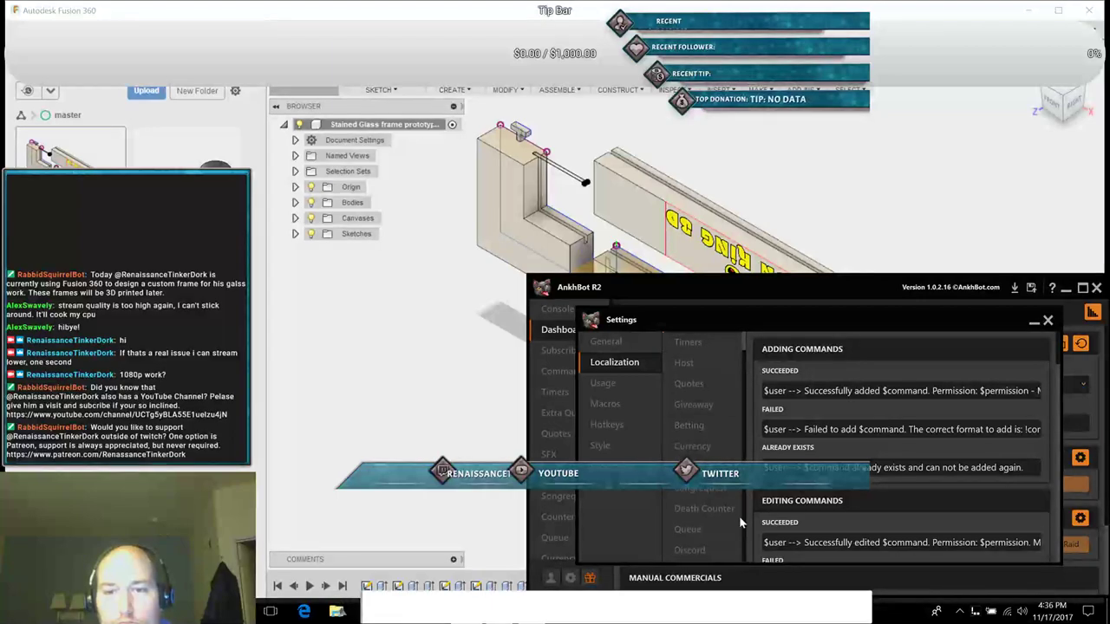
click(603, 382)
scroll(685, 447, down, 6)
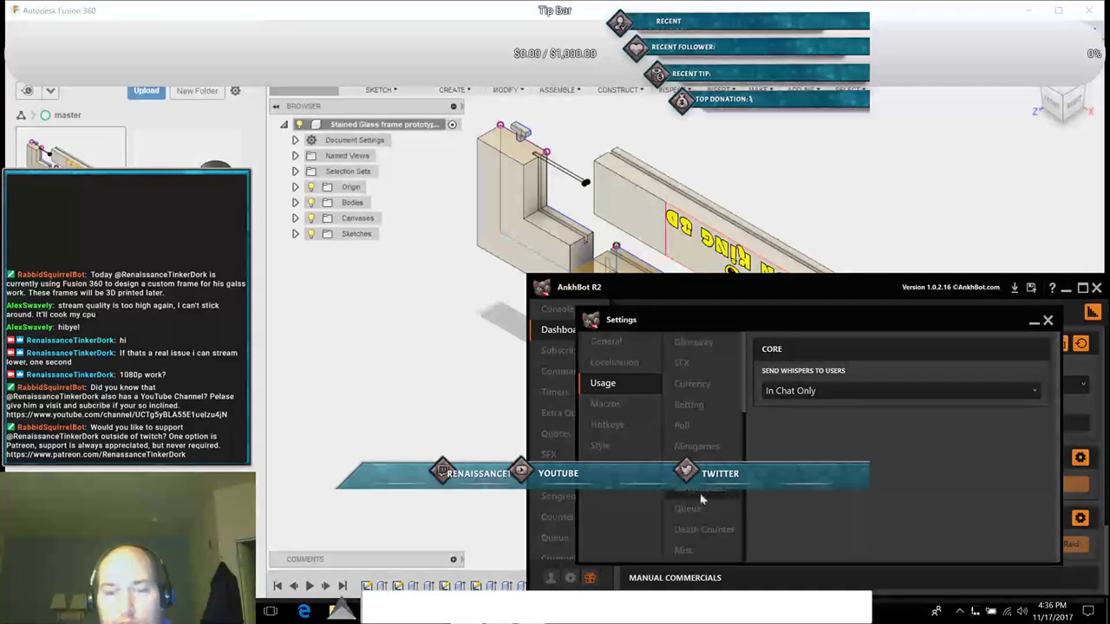
click(605, 404)
click(599, 431)
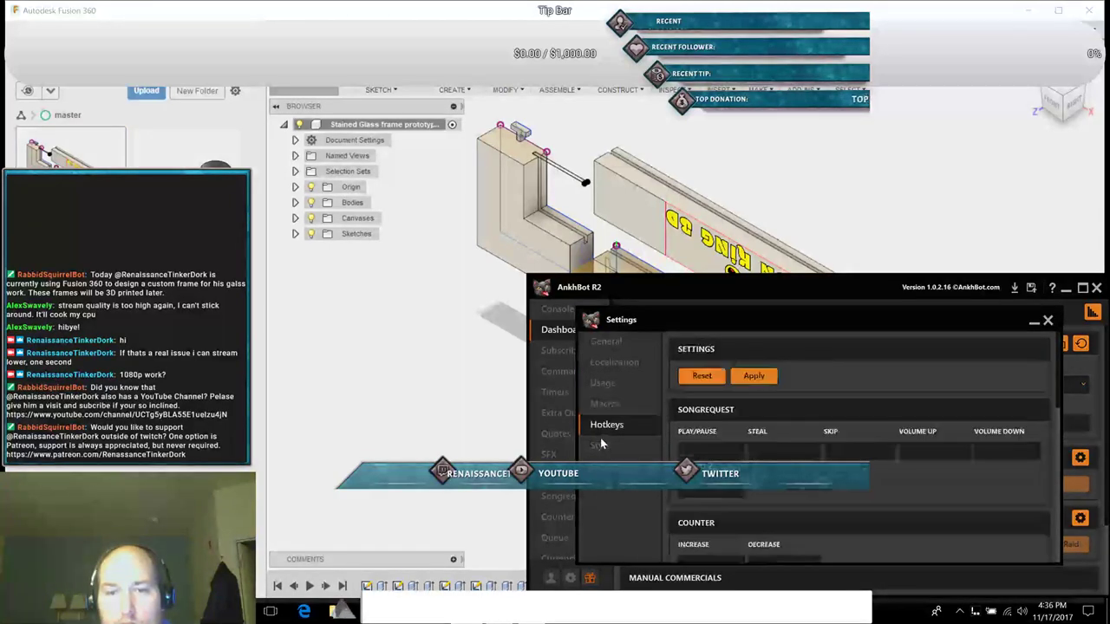
click(602, 447)
click(610, 468)
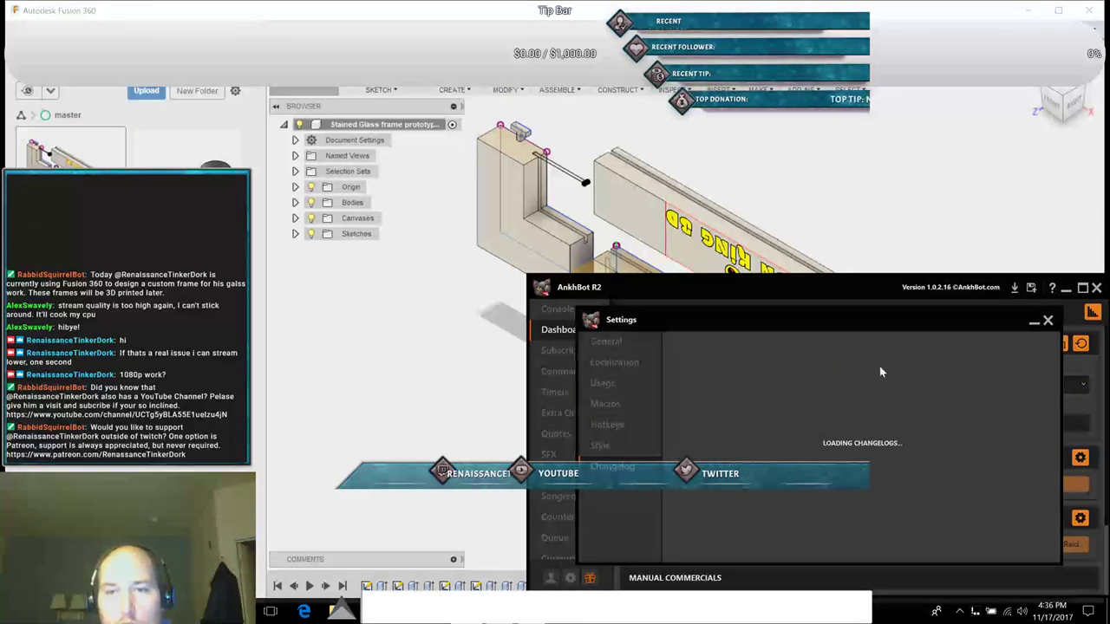
click(1047, 320)
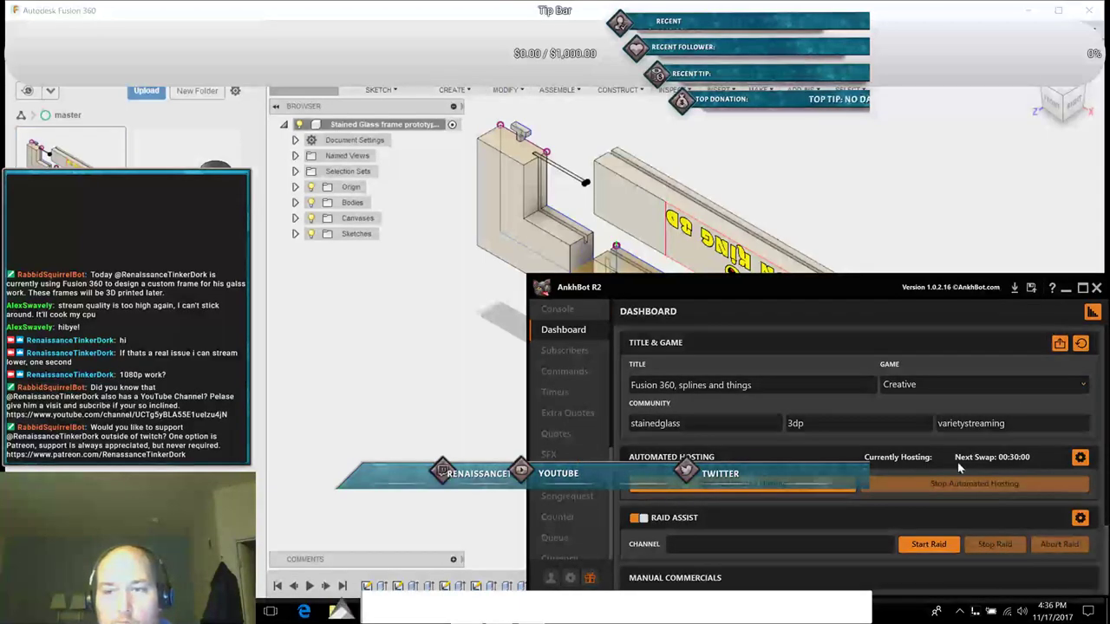
Step: Submit the stream title, game and community again, and minimize AnkhBot with its console page showing
click(1062, 347)
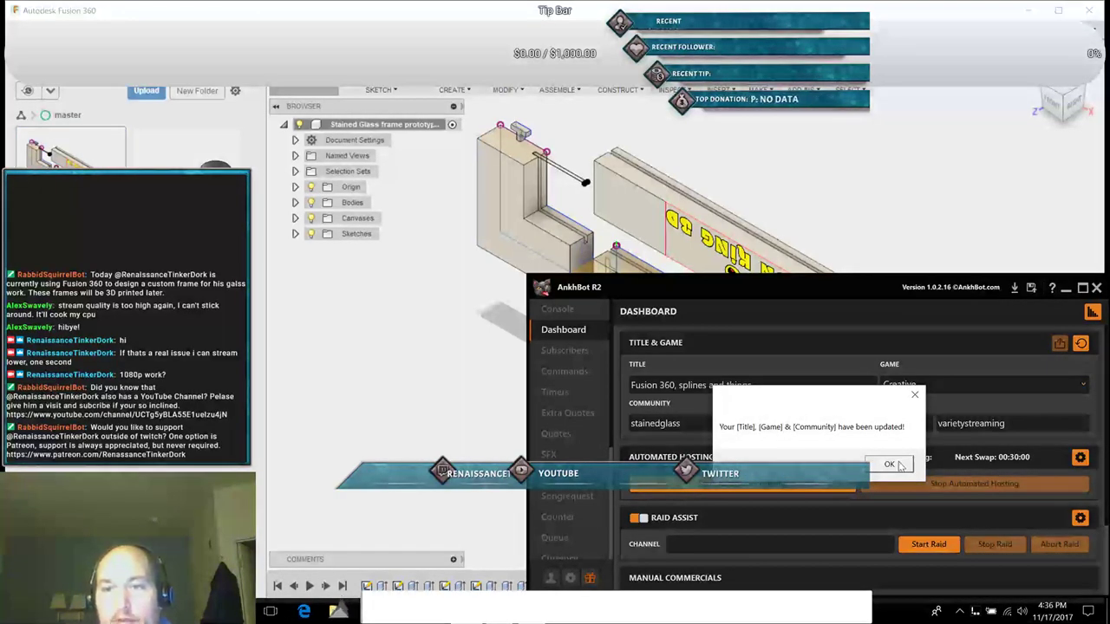
click(890, 465)
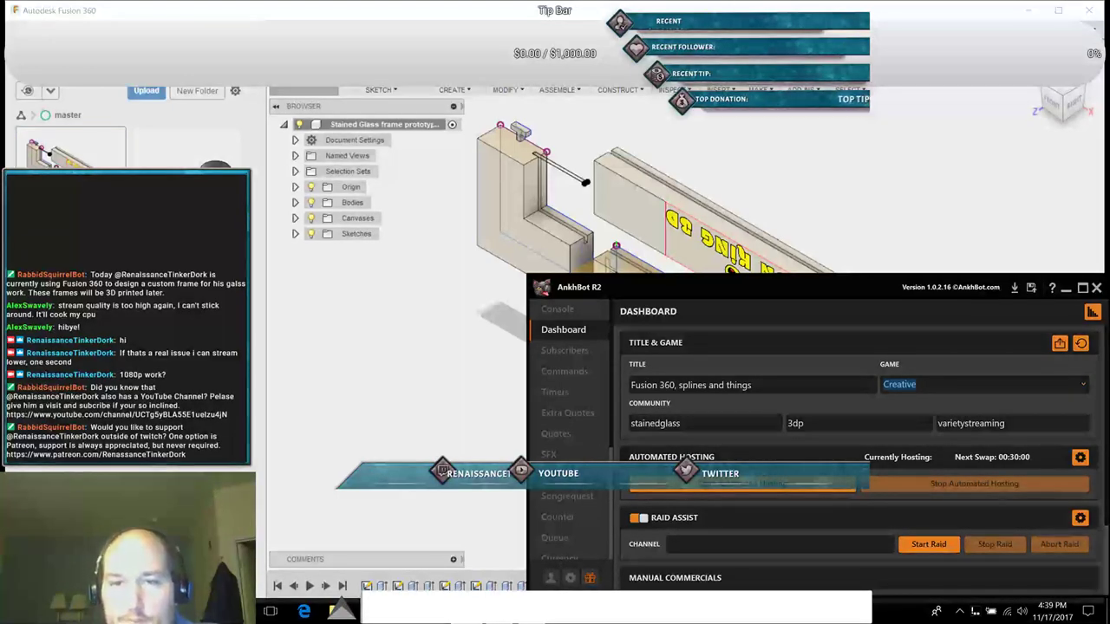
click(583, 310)
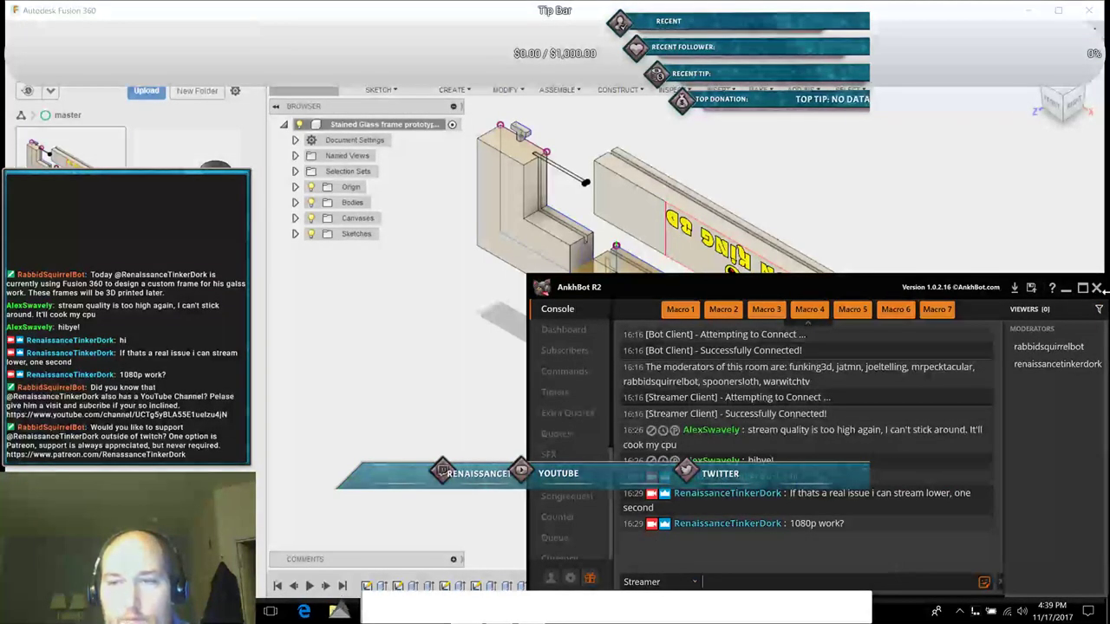
click(1072, 291)
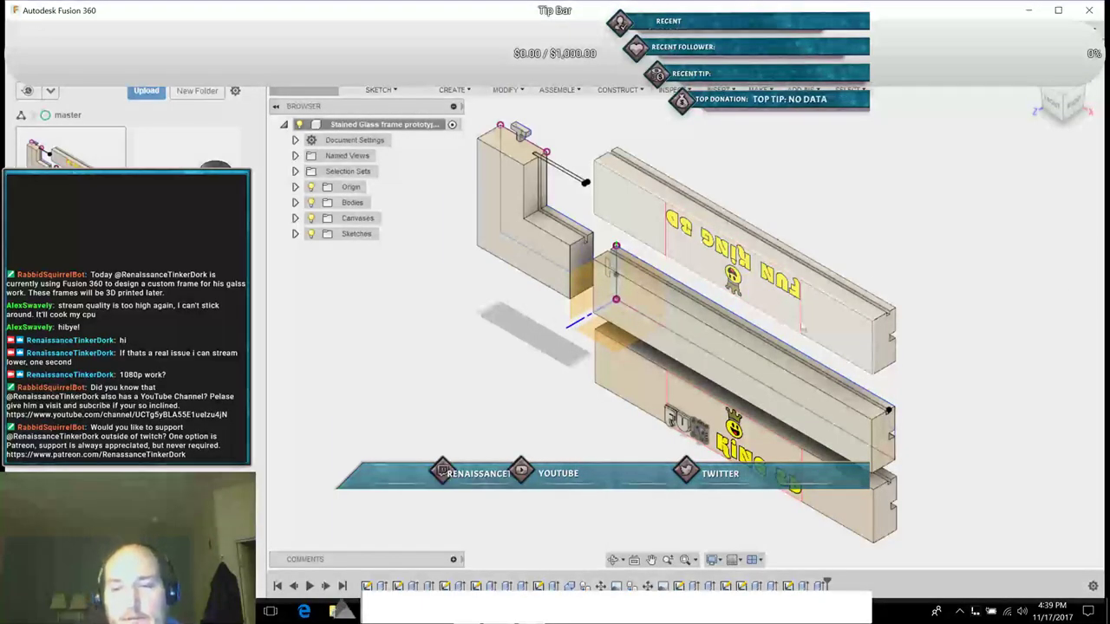
Step: Examine the KING 3D lettering and crowned smiley canvas on the frame's face in a close front view
scroll(745, 469, down, 2)
scroll(746, 466, up, 5)
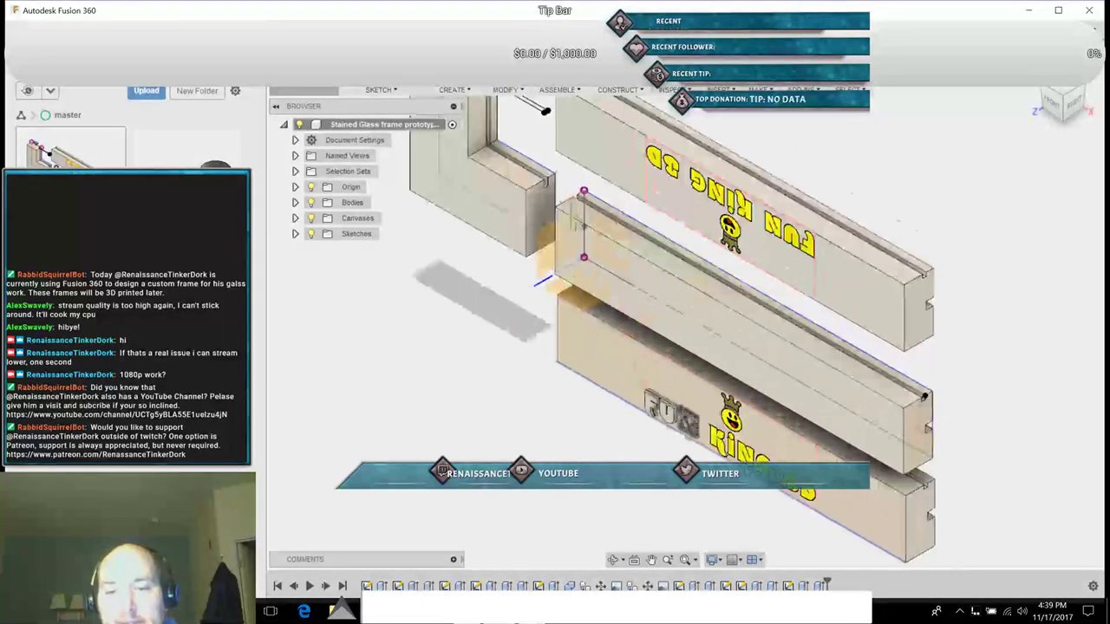
click(614, 560)
drag(488, 448, 525, 441)
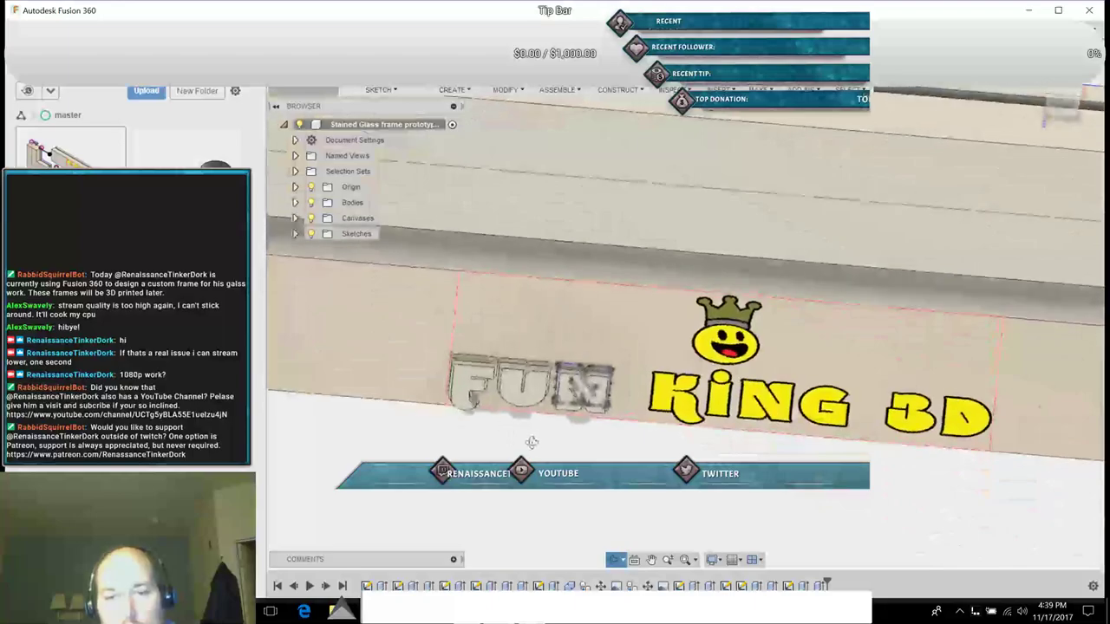
click(1064, 99)
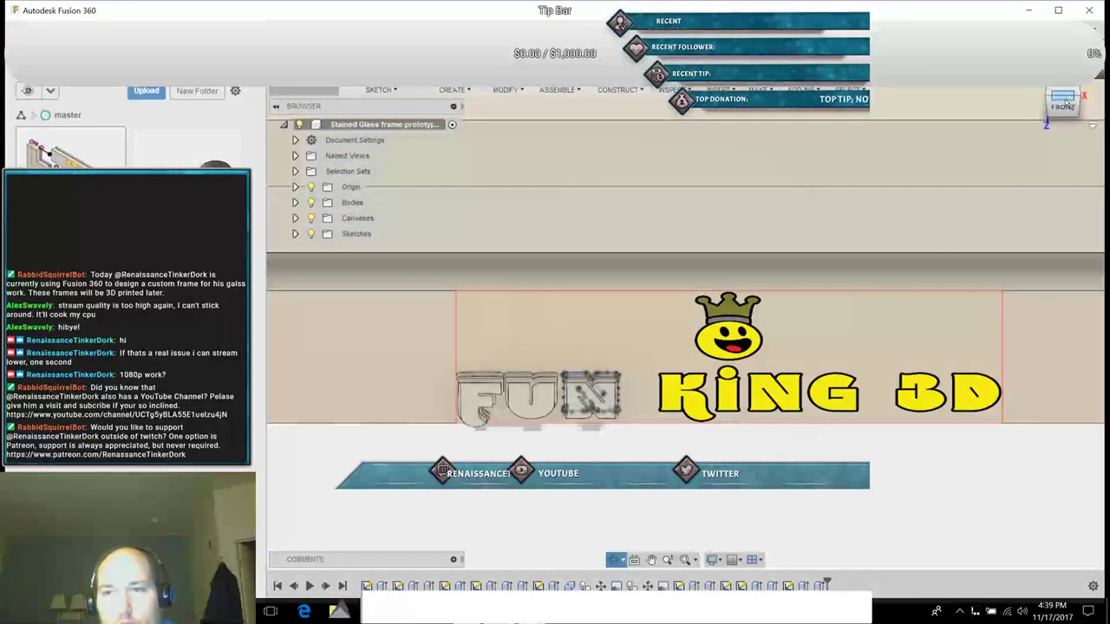
click(1067, 108)
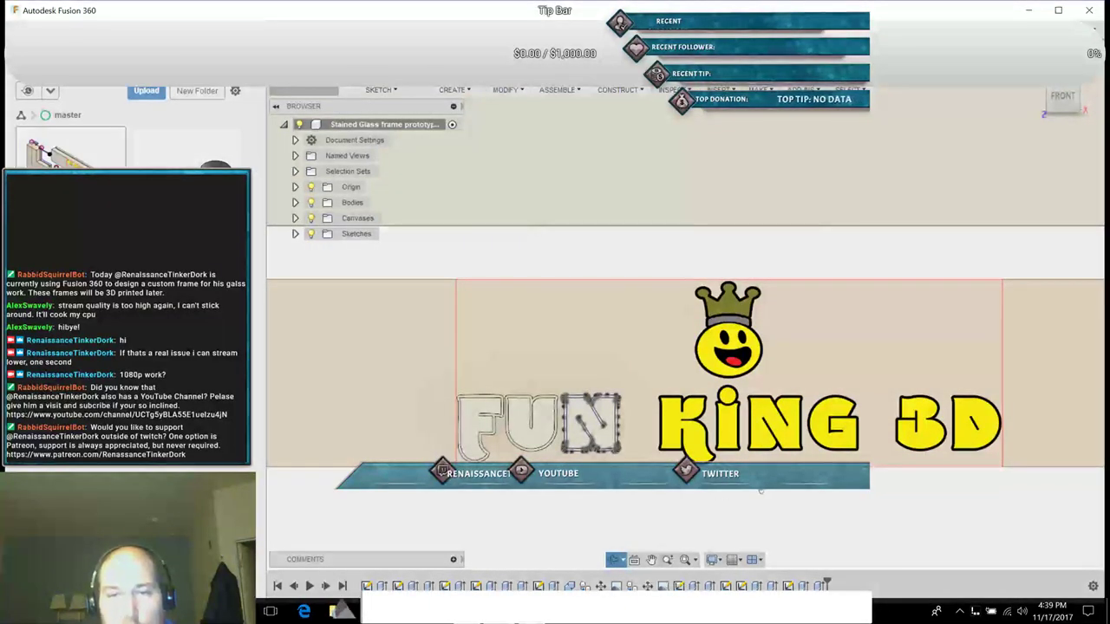
click(651, 559)
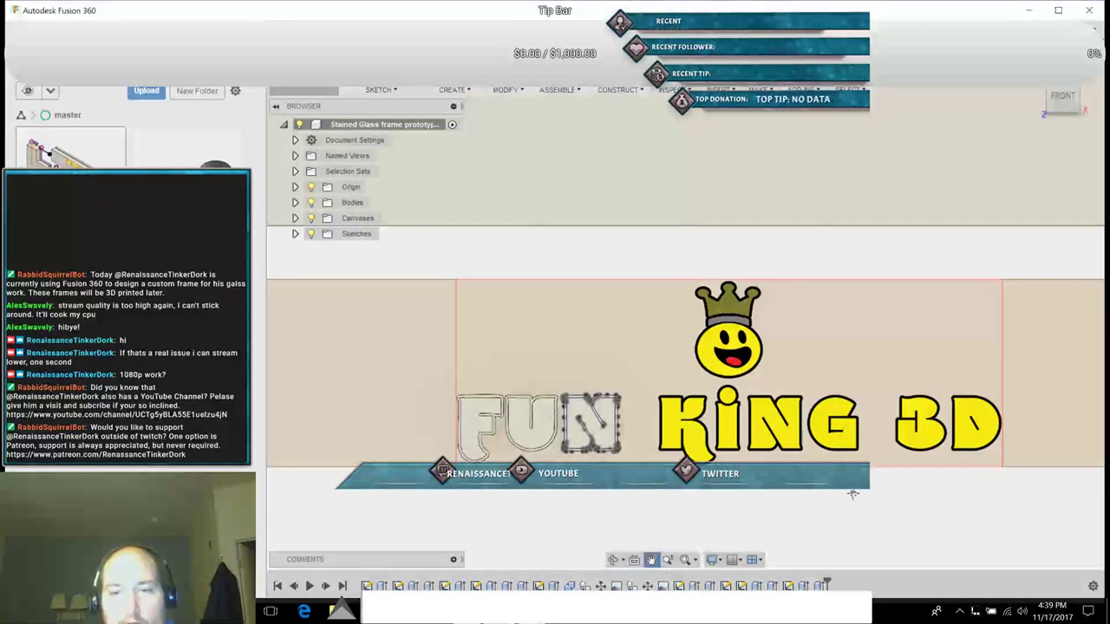
drag(855, 497, 738, 504)
scroll(738, 503, up, 5)
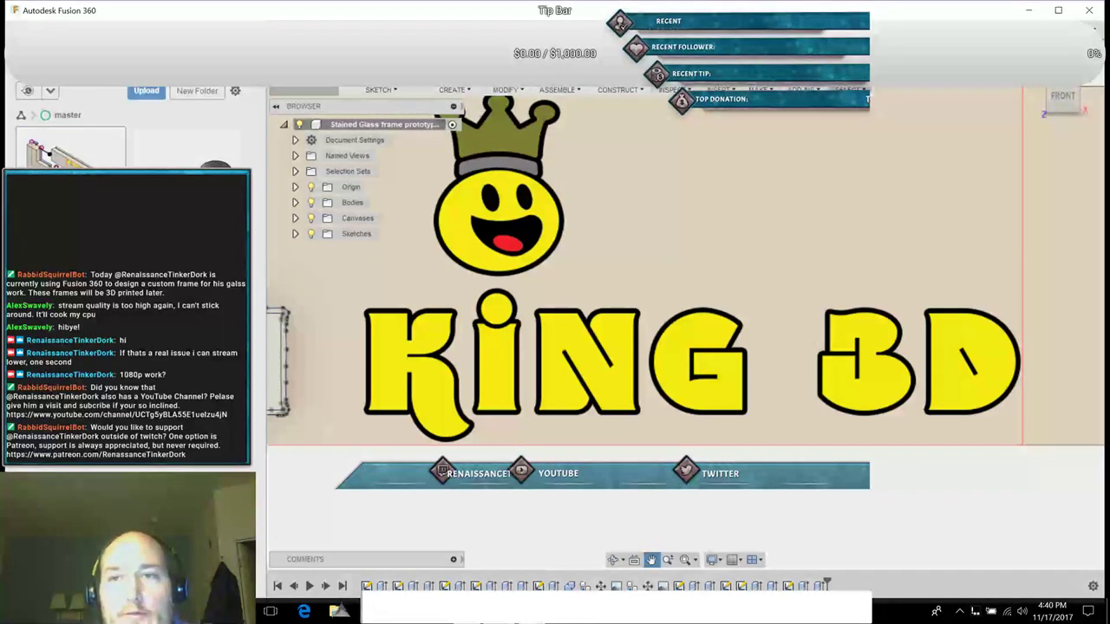
Step: Choose a selection option and select the frame body that carries the KING 3D lettering canvas
click(849, 90)
mouse_move(896, 176)
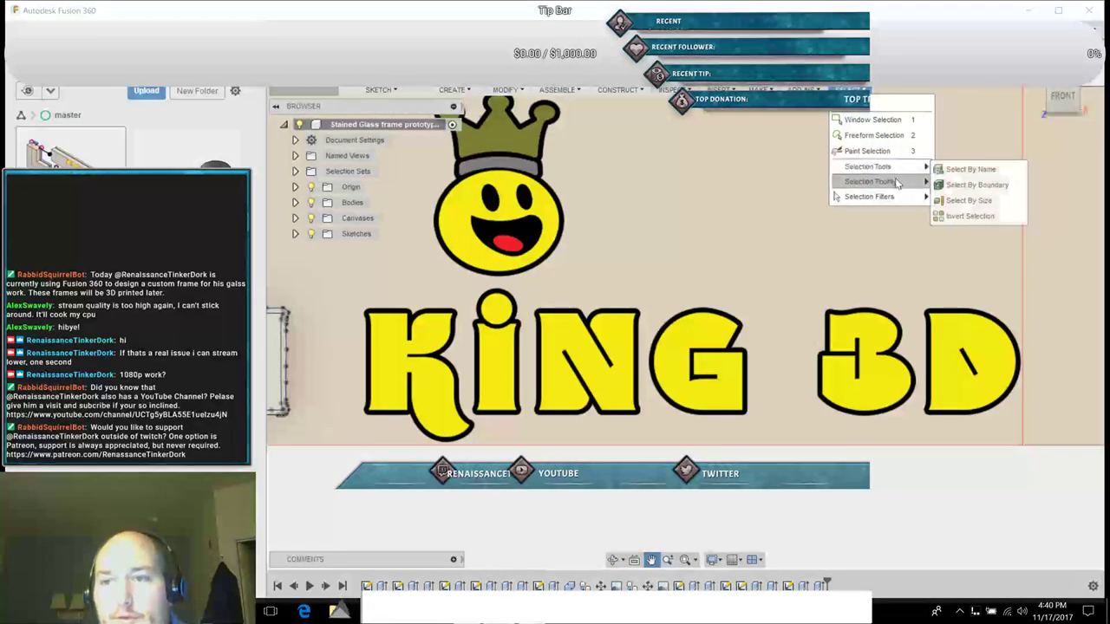
click(951, 185)
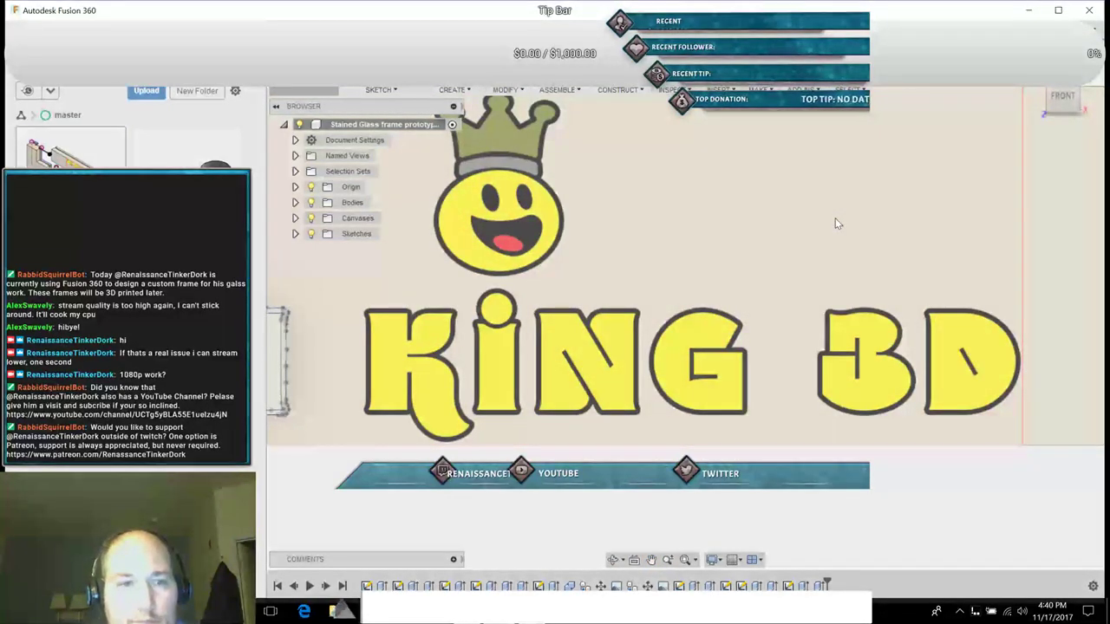
click(835, 219)
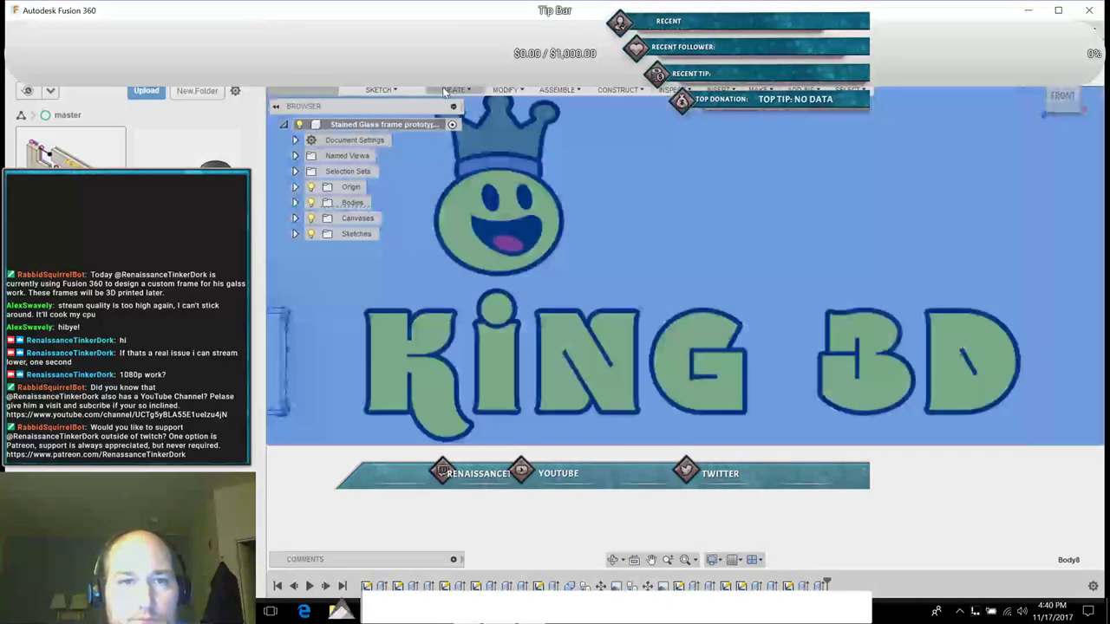
Step: Start a spline sketch on the frame's front face, with the letter K of the canvas in view
click(381, 89)
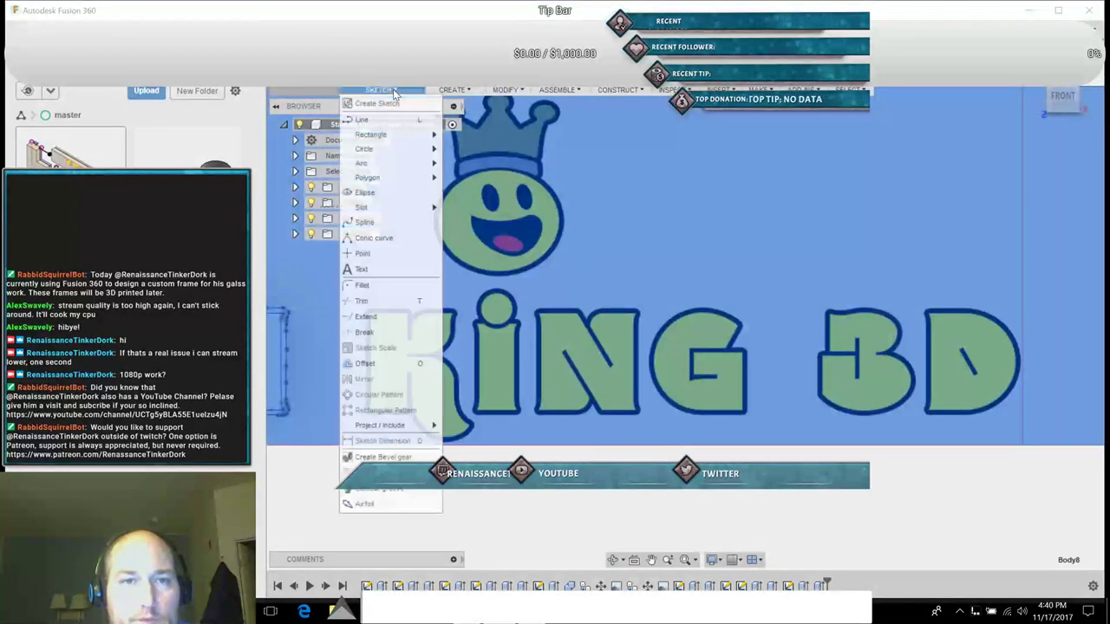
click(375, 222)
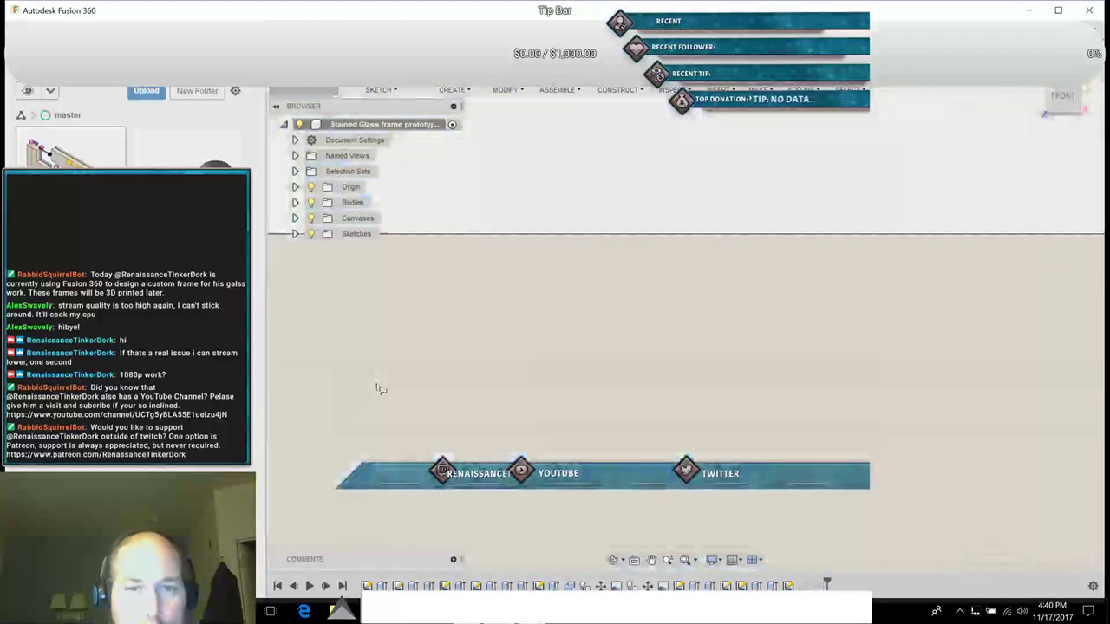
click(376, 385)
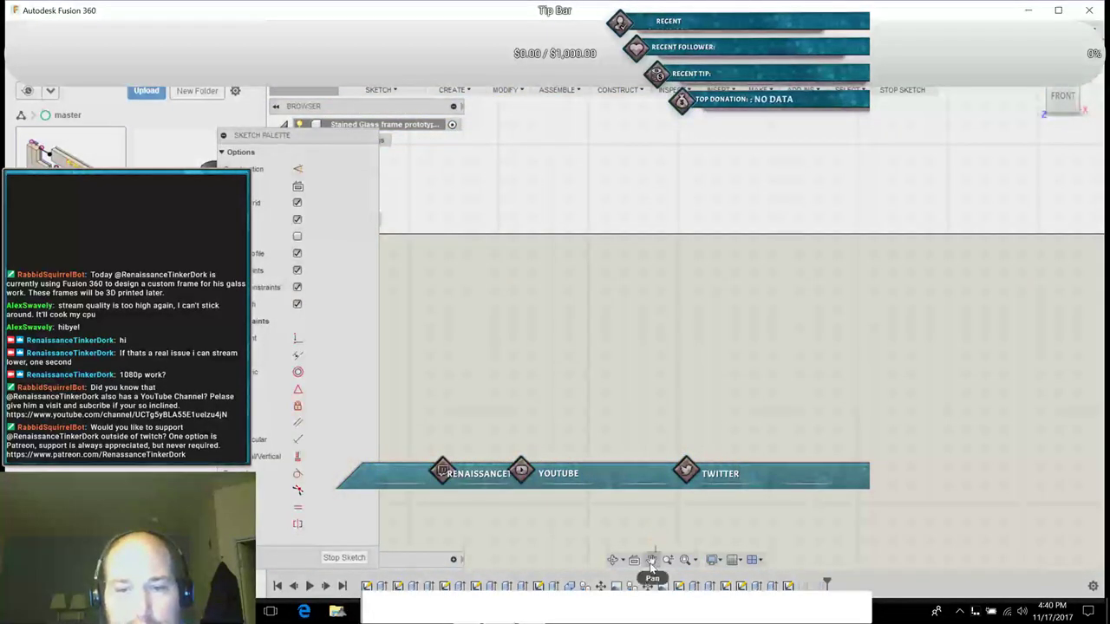
click(652, 559)
drag(726, 489, 509, 74)
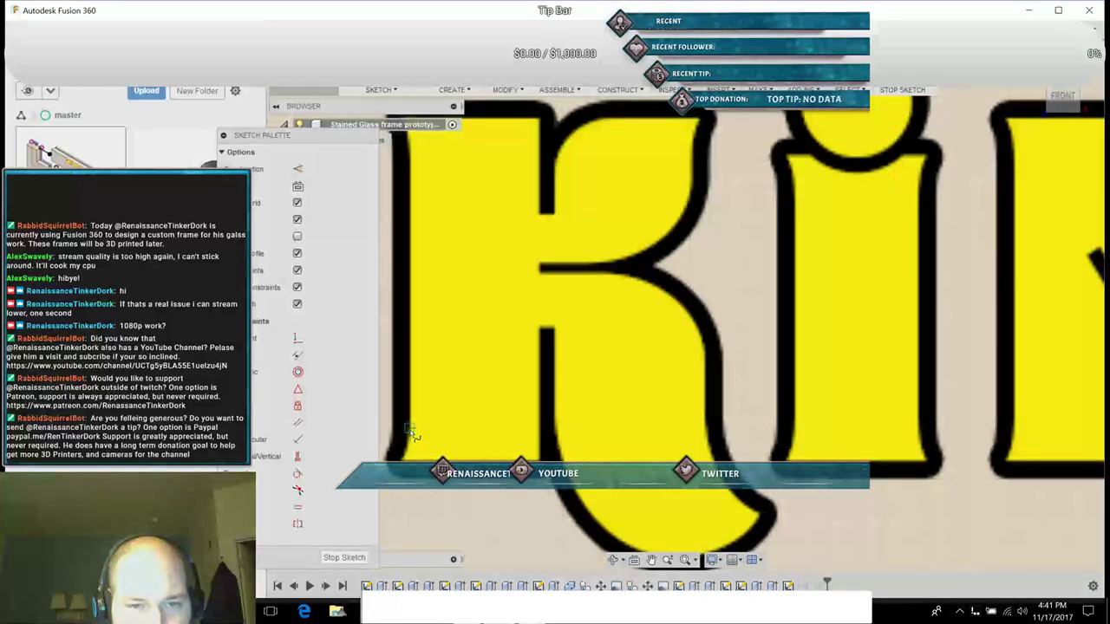
Step: Place the spline's first point on the K stem's inner left edge, just above where it flares at the base
scroll(412, 434, up, 5)
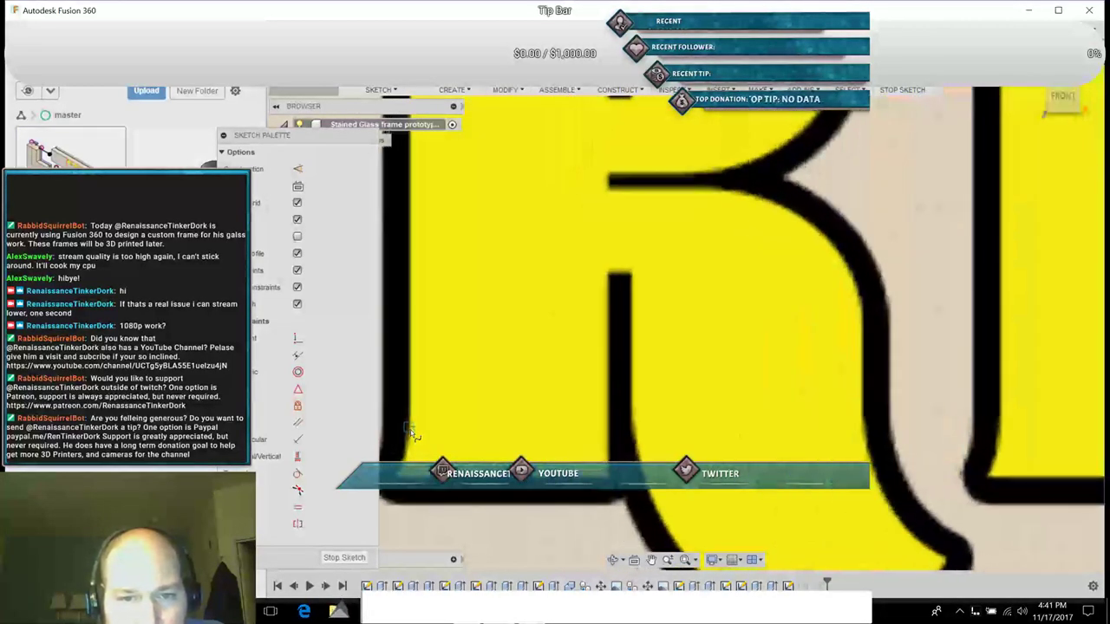
scroll(413, 433, up, 3)
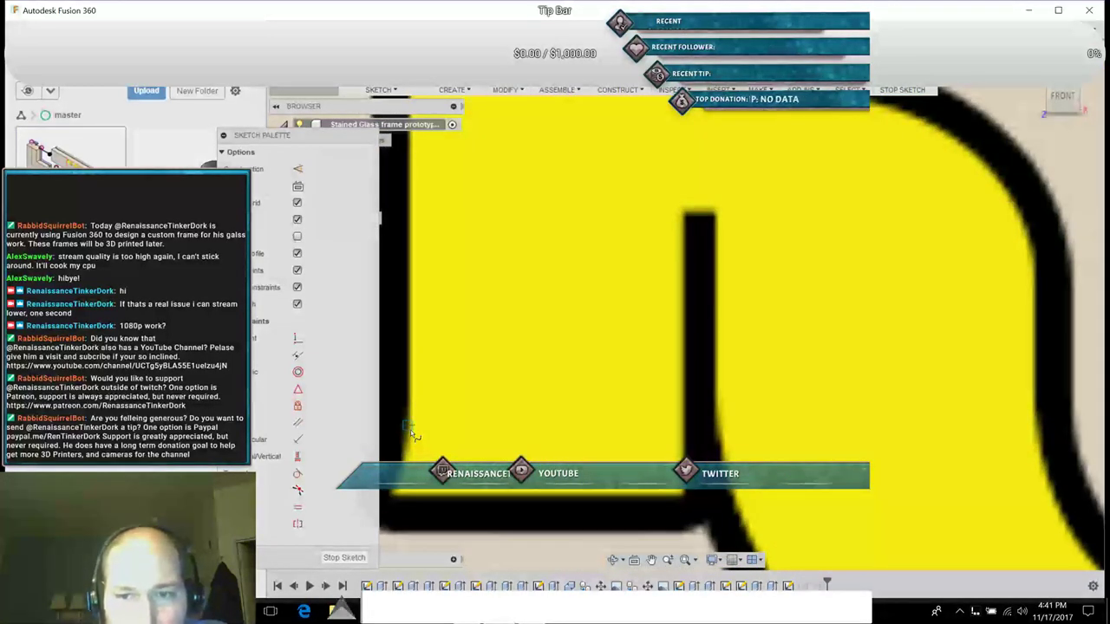
scroll(412, 434, up, 2)
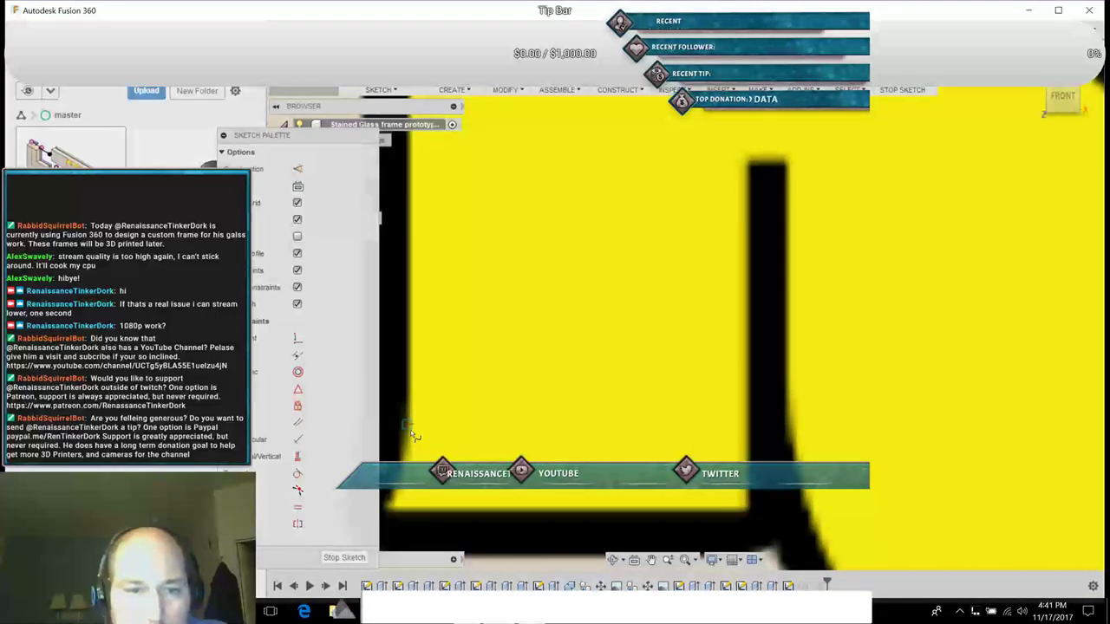
scroll(423, 357, up, 1)
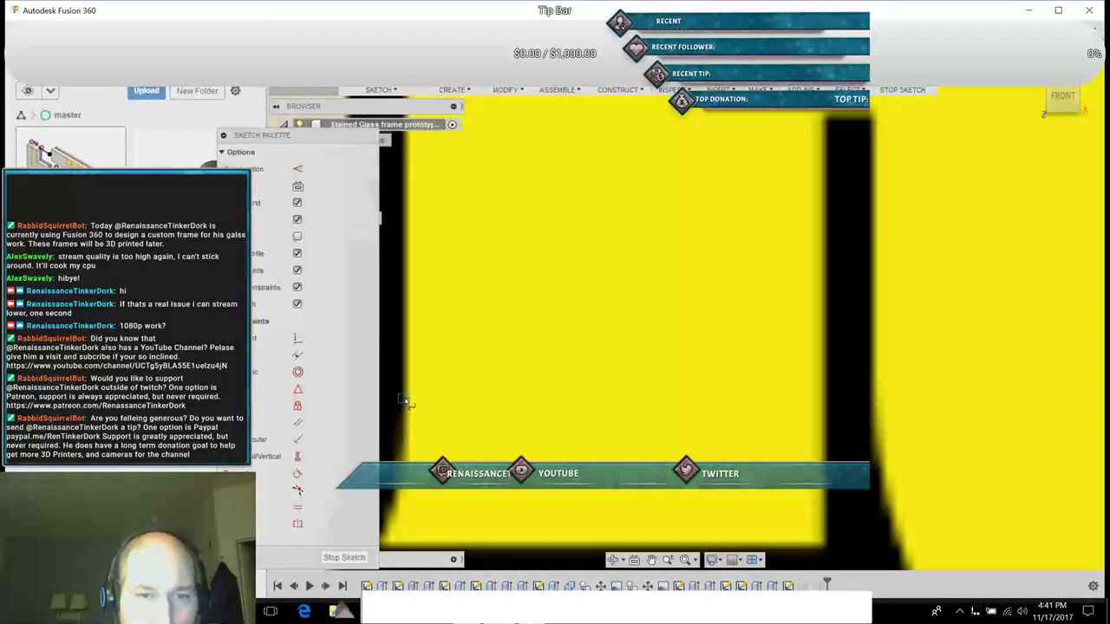
click(406, 396)
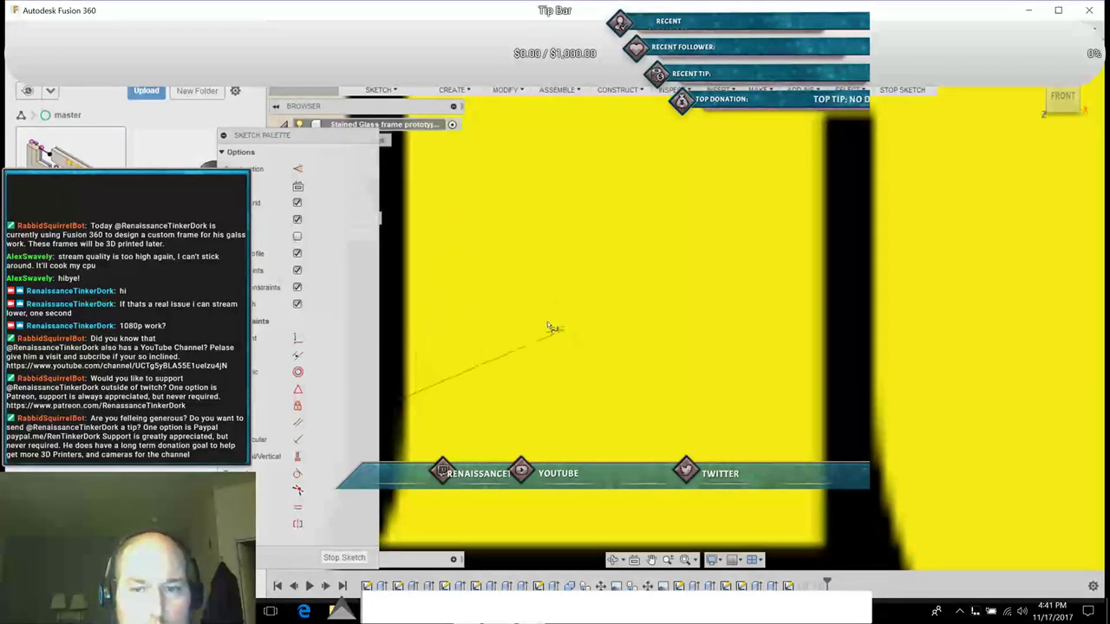
Step: Extend the spline up the K stem's inner left edge and around the flare to its upper left corner
click(650, 559)
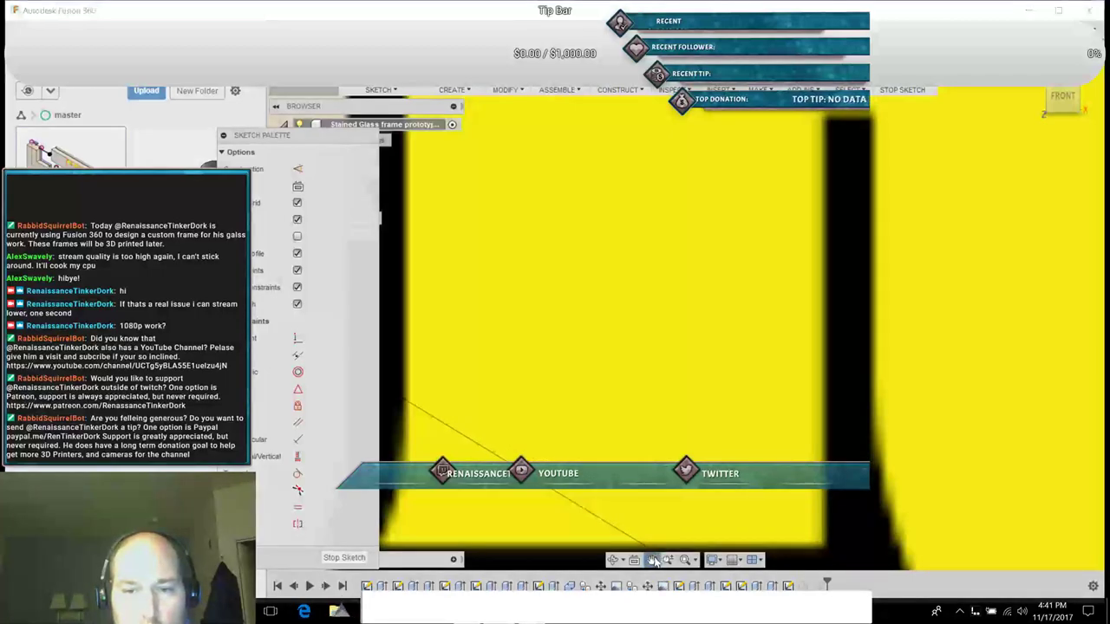
mouse_move(632, 387)
mouse_down()
mouse_move(648, 441)
mouse_move(599, 317)
mouse_move(595, 404)
mouse_move(571, 352)
mouse_up()
drag(564, 305, 562, 454)
drag(526, 339, 531, 472)
drag(561, 255, 567, 411)
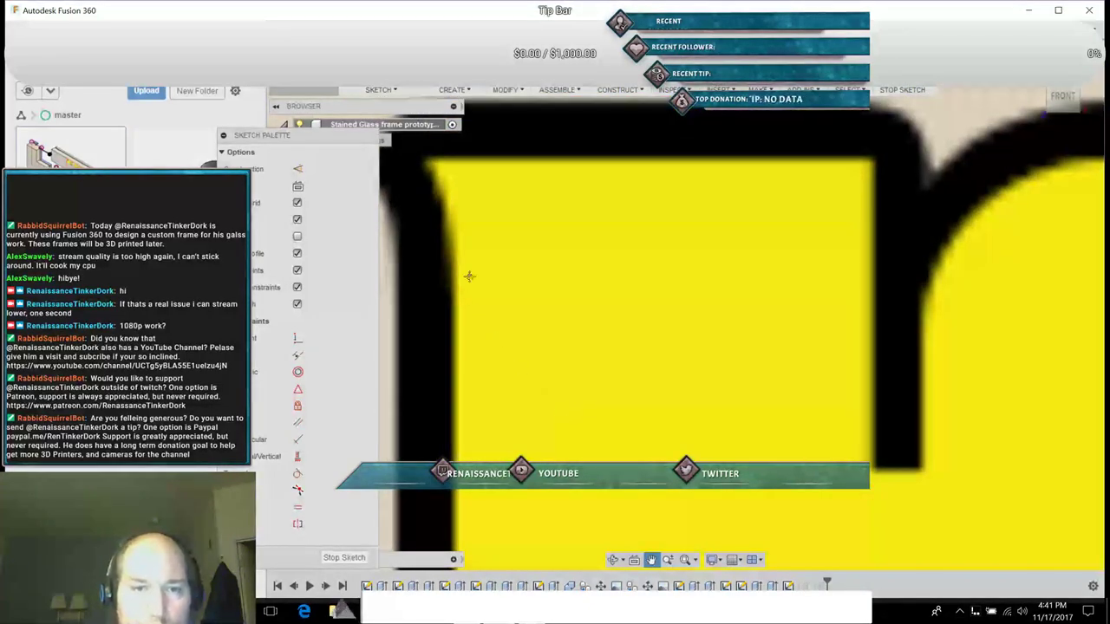
key(Escape)
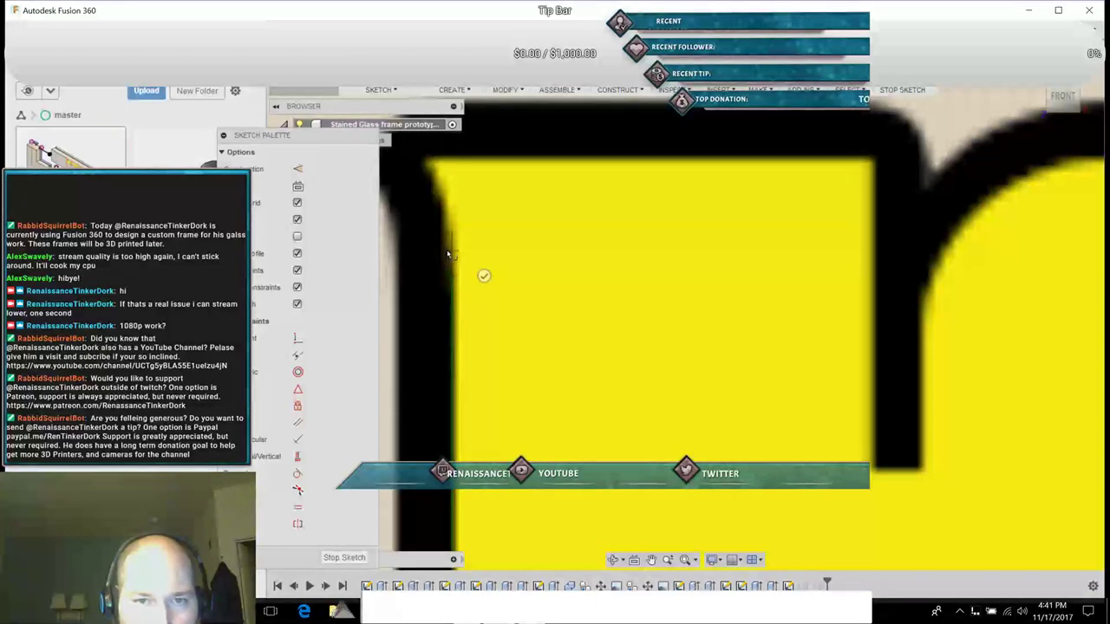
click(424, 165)
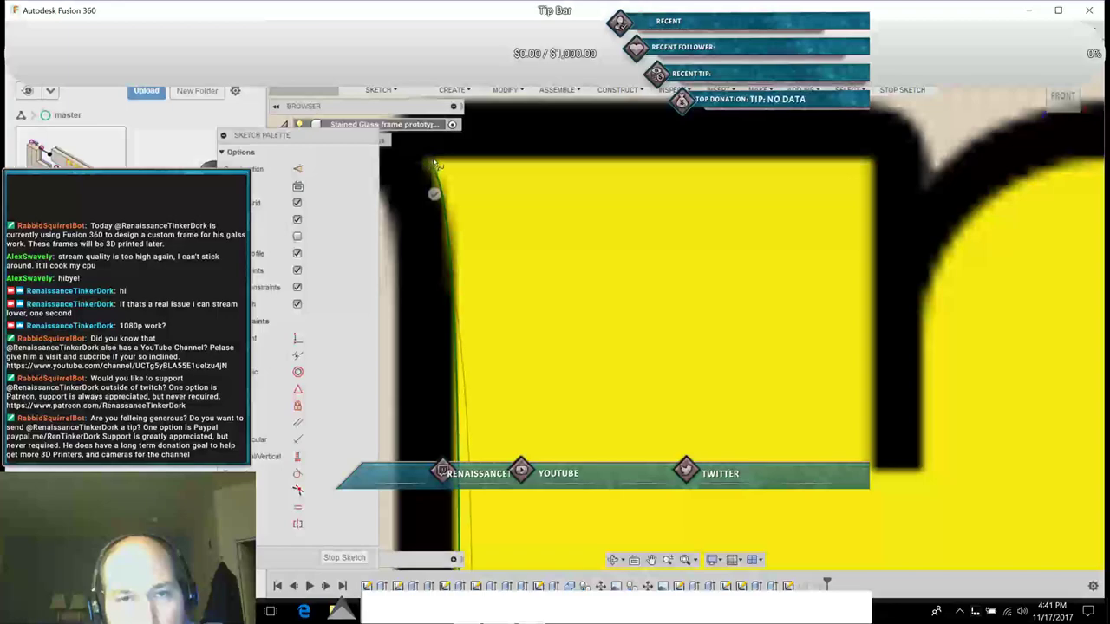
mouse_move(453, 163)
mouse_down()
mouse_move(484, 166)
mouse_move(435, 165)
mouse_up()
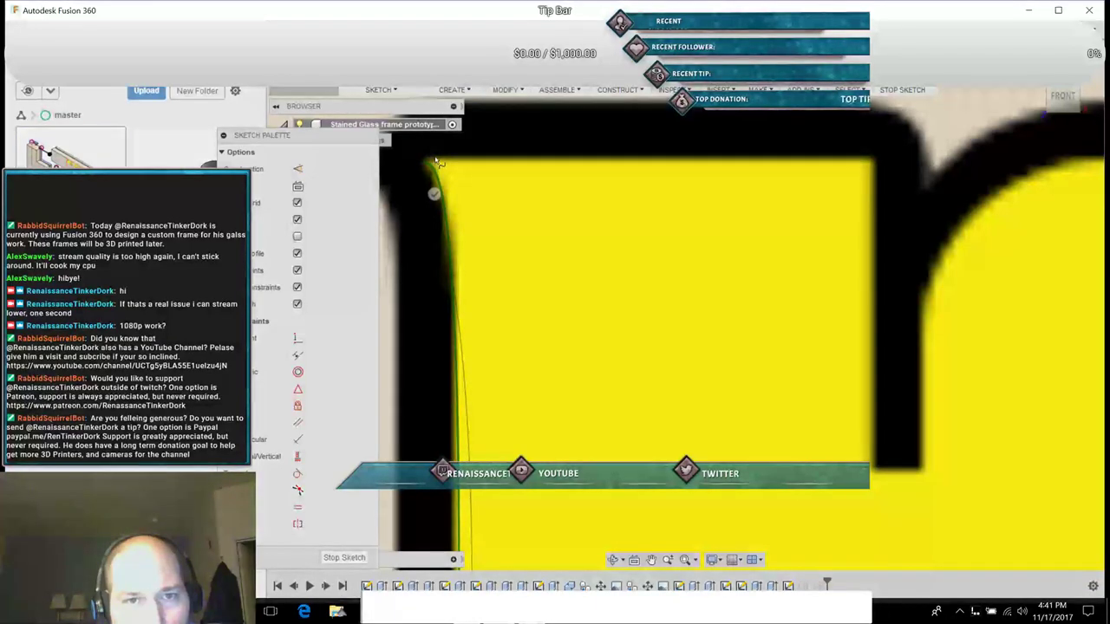
click(425, 154)
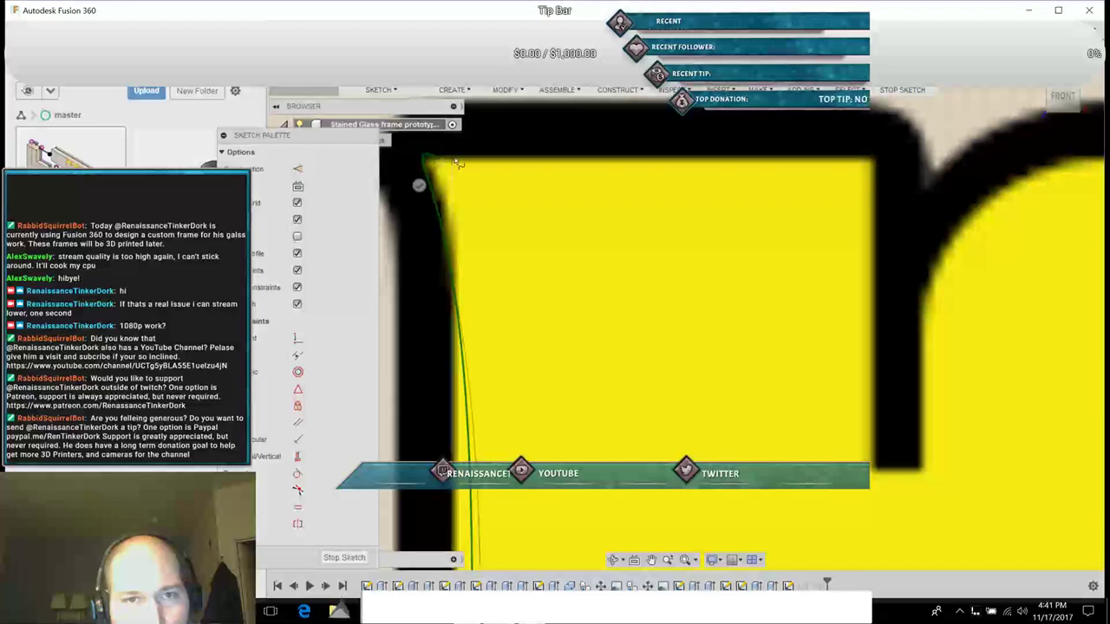
Step: Trace the K stem's inner top edge with spline points to its upper right corner
click(741, 155)
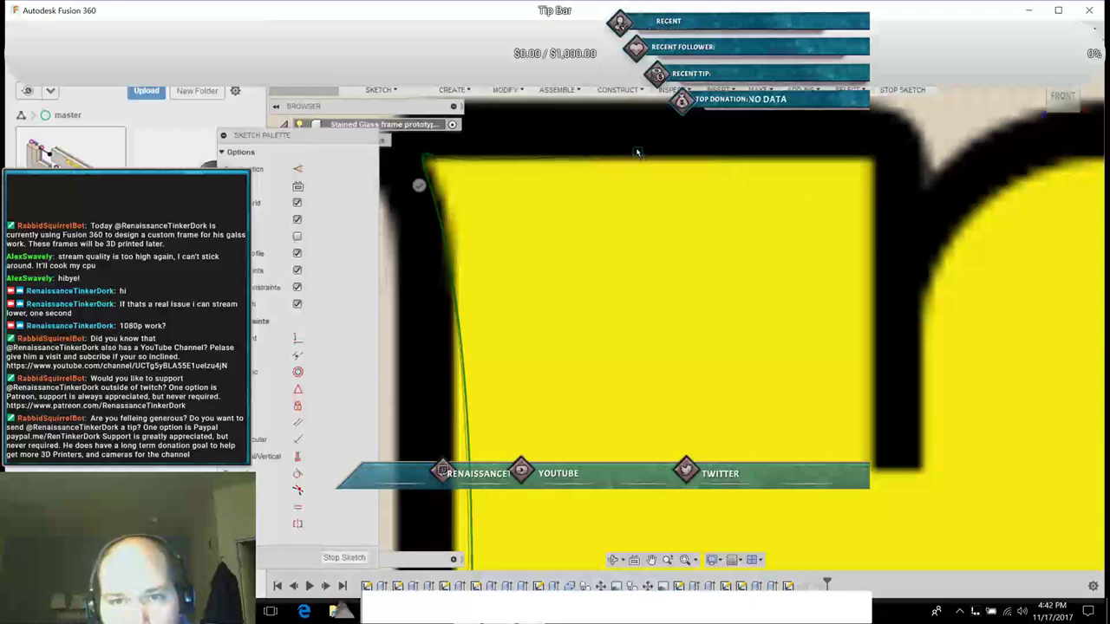
click(490, 156)
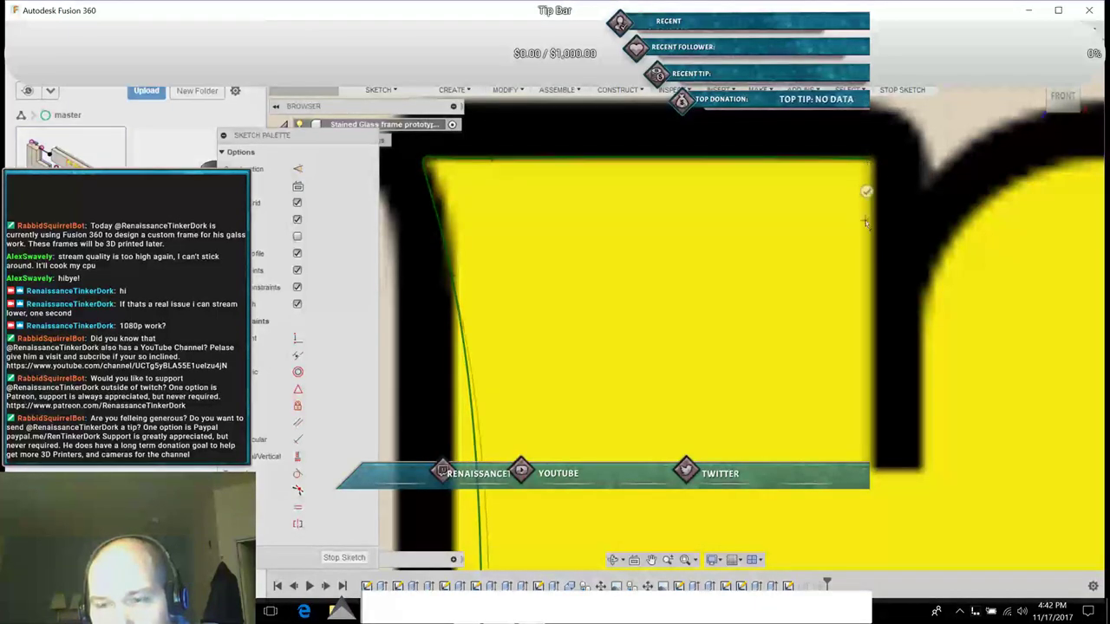
click(866, 191)
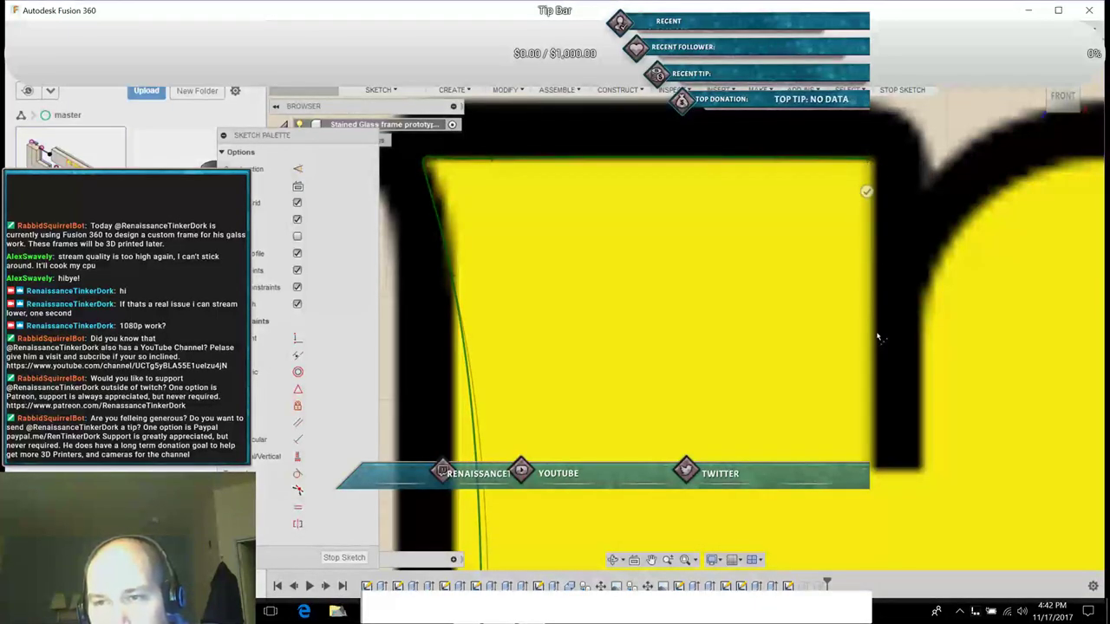
click(871, 169)
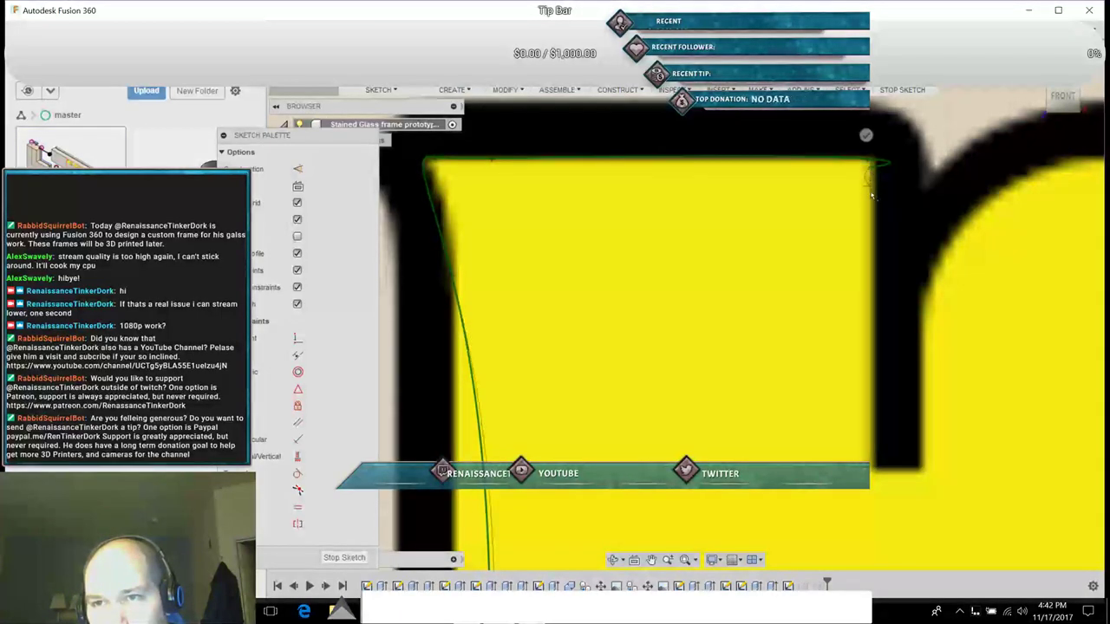
Step: Trace the spline down the black divider between the K's stem and upper arm, across its end and back up the other side
click(875, 468)
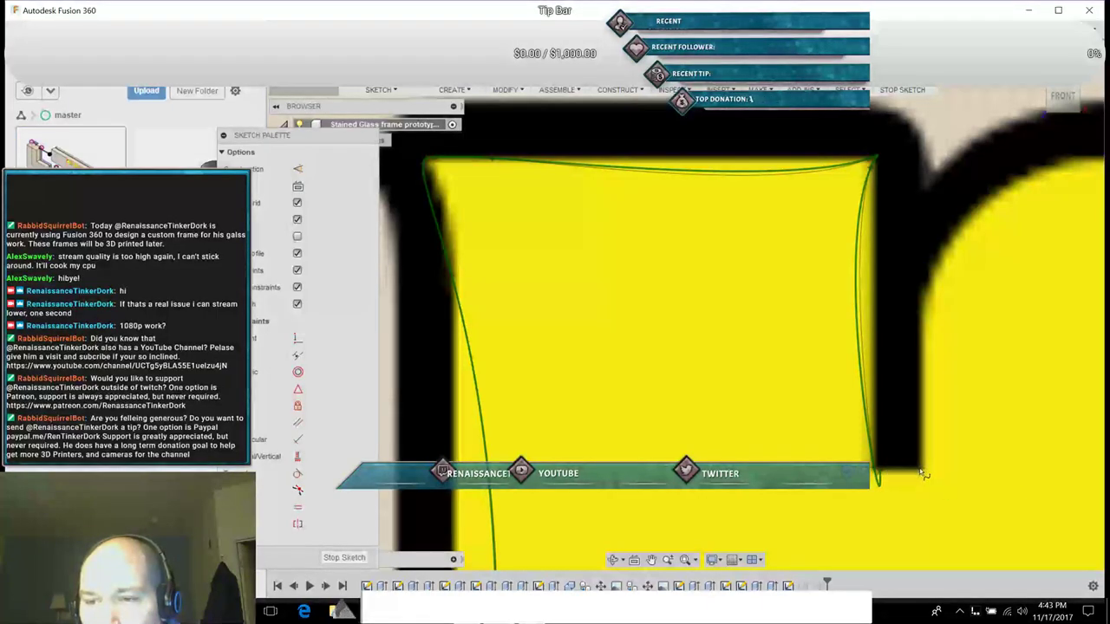
click(920, 471)
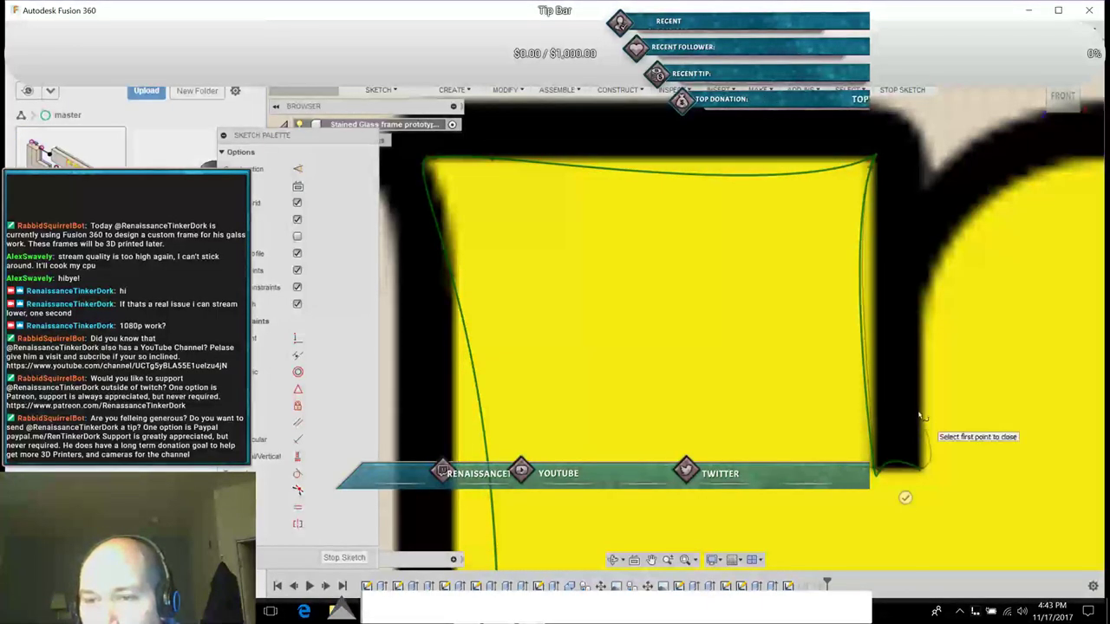
click(922, 464)
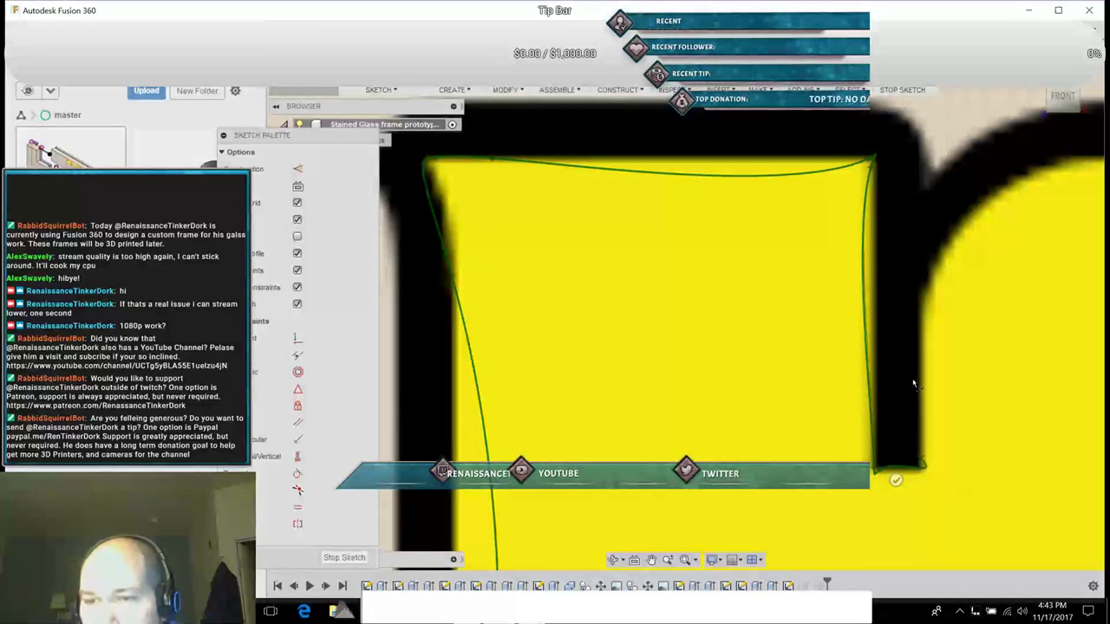
click(921, 298)
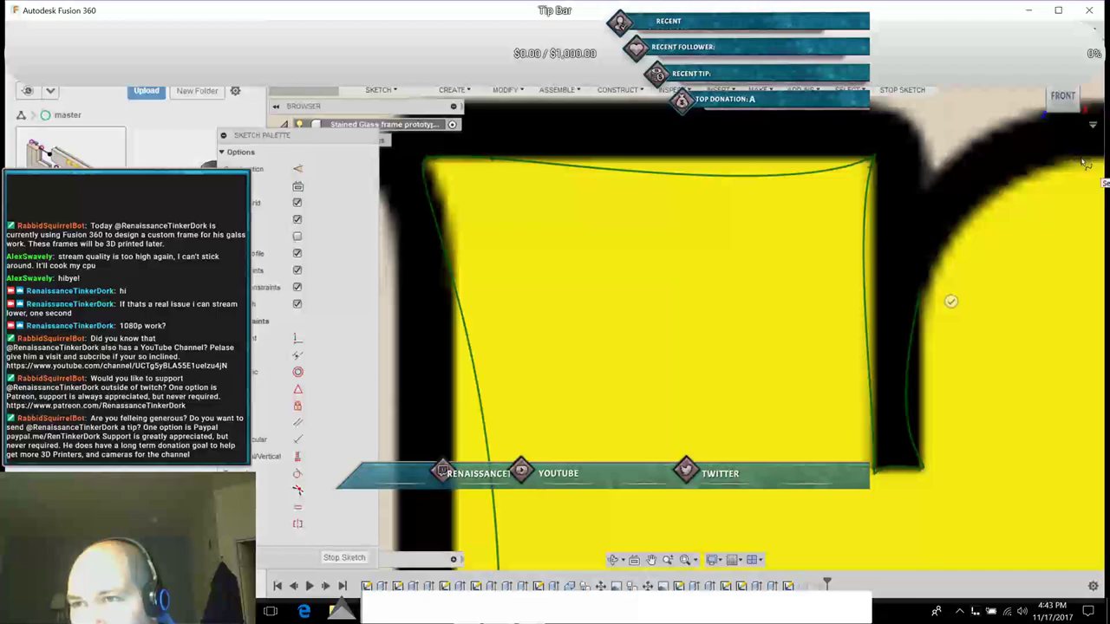
Step: Trace the rounded upper left curve of the K's upper arm to the start of its straight top edge
click(961, 233)
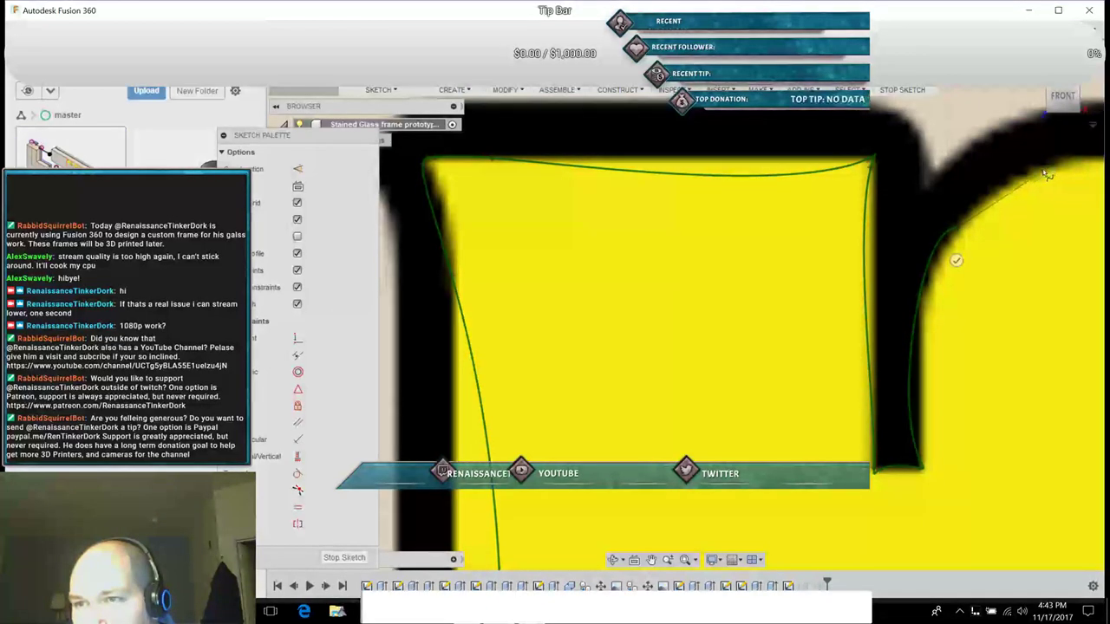
click(996, 196)
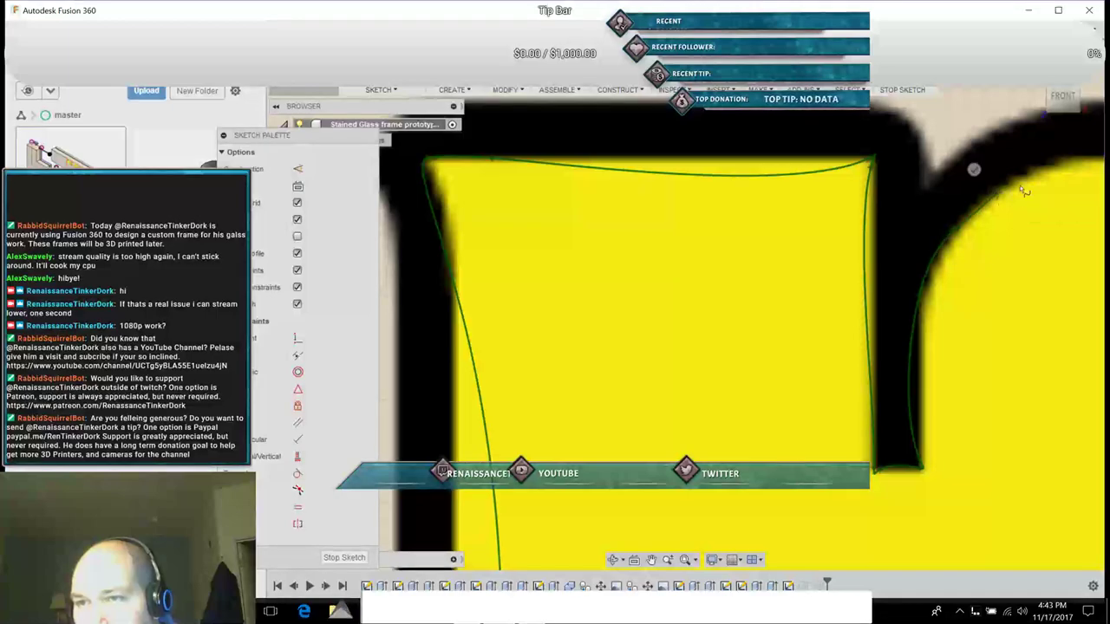
click(1062, 169)
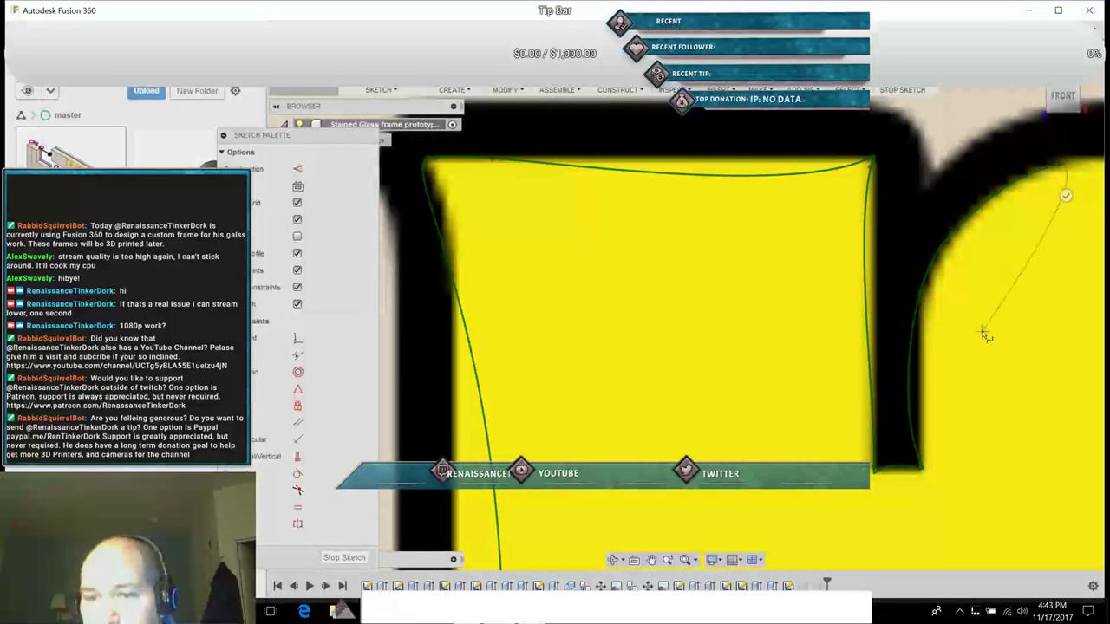
click(652, 561)
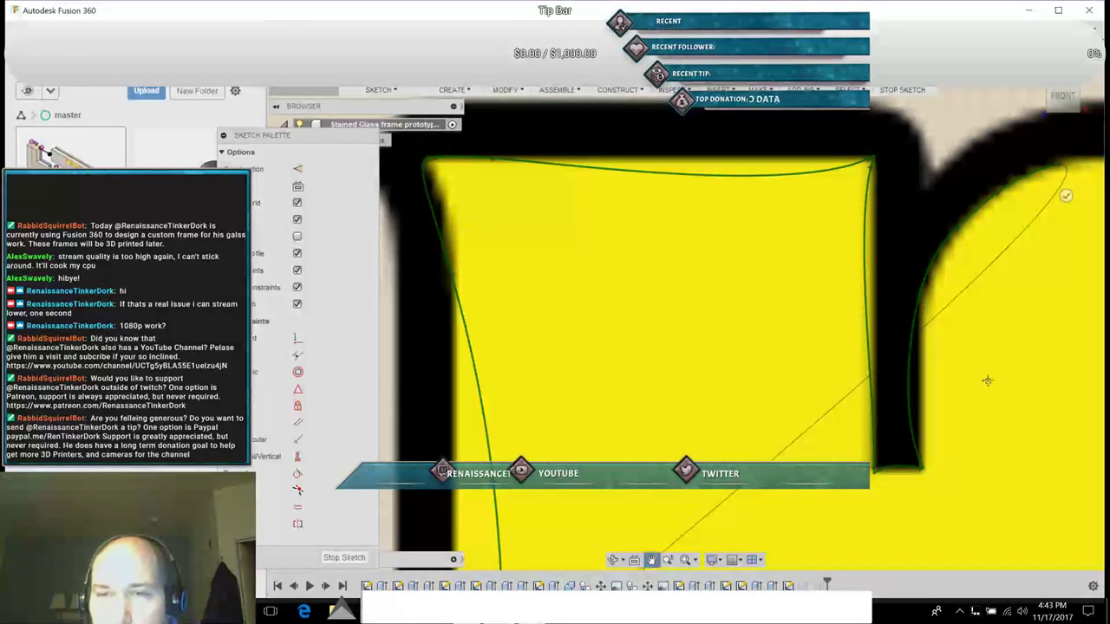
mouse_move(991, 379)
mouse_down()
mouse_move(645, 427)
mouse_move(535, 413)
mouse_up()
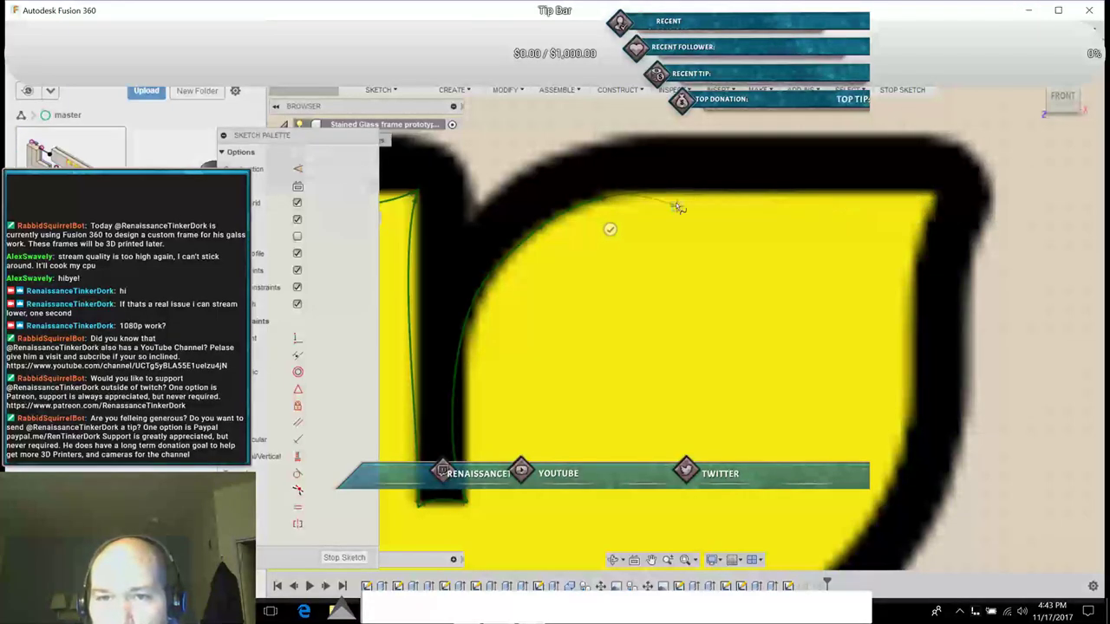
click(652, 198)
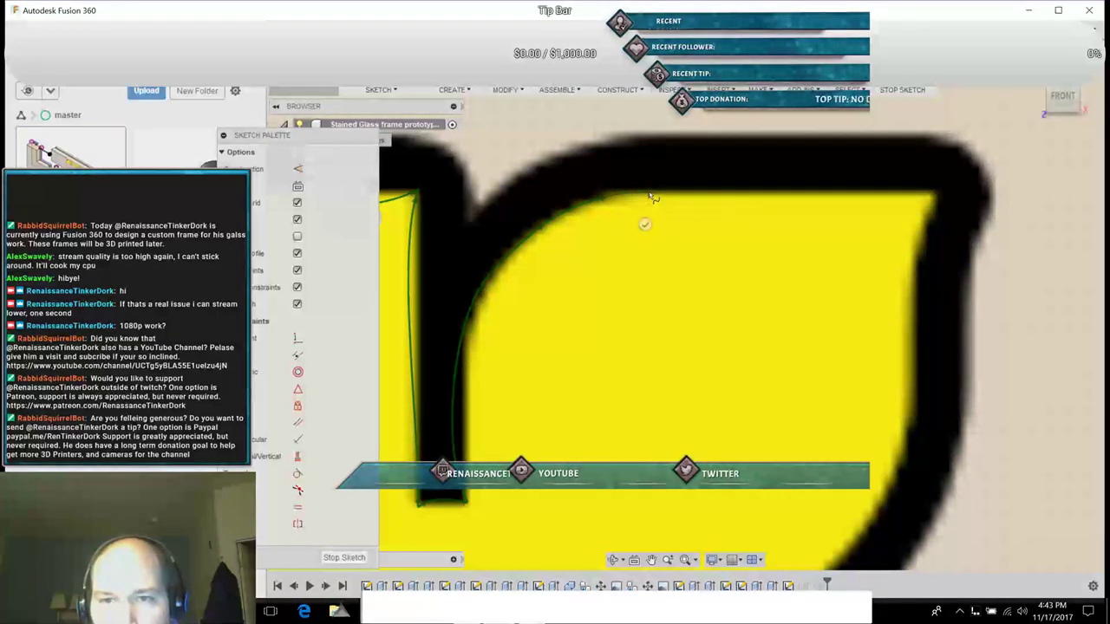
Step: Trace the straight top edge of the K's upper arm to its upper right corner and around onto the right inner edge
click(933, 199)
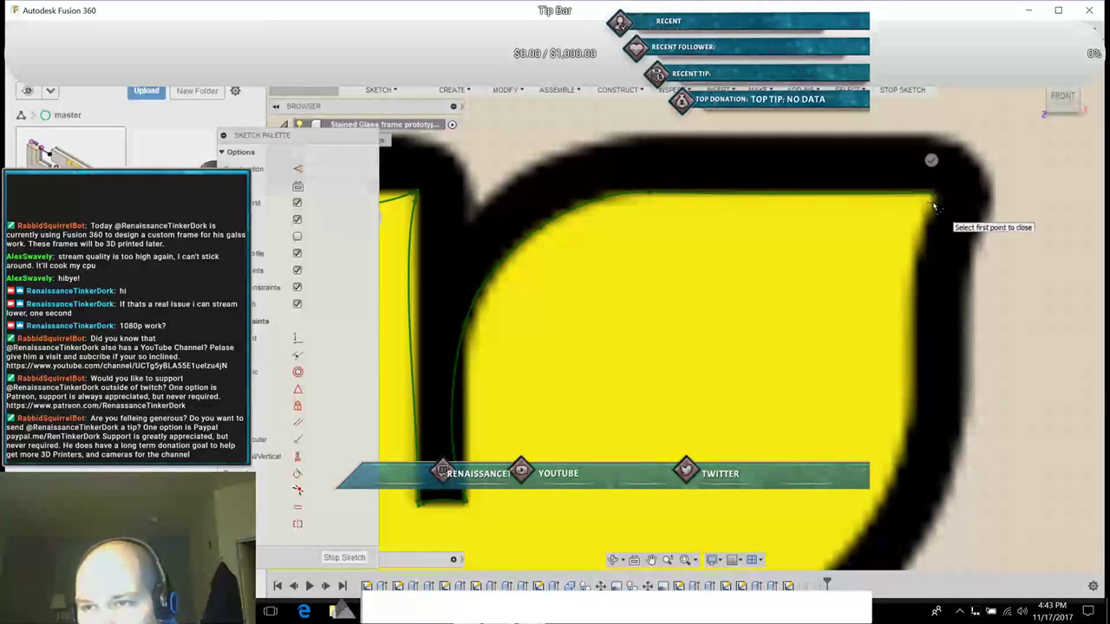
click(934, 206)
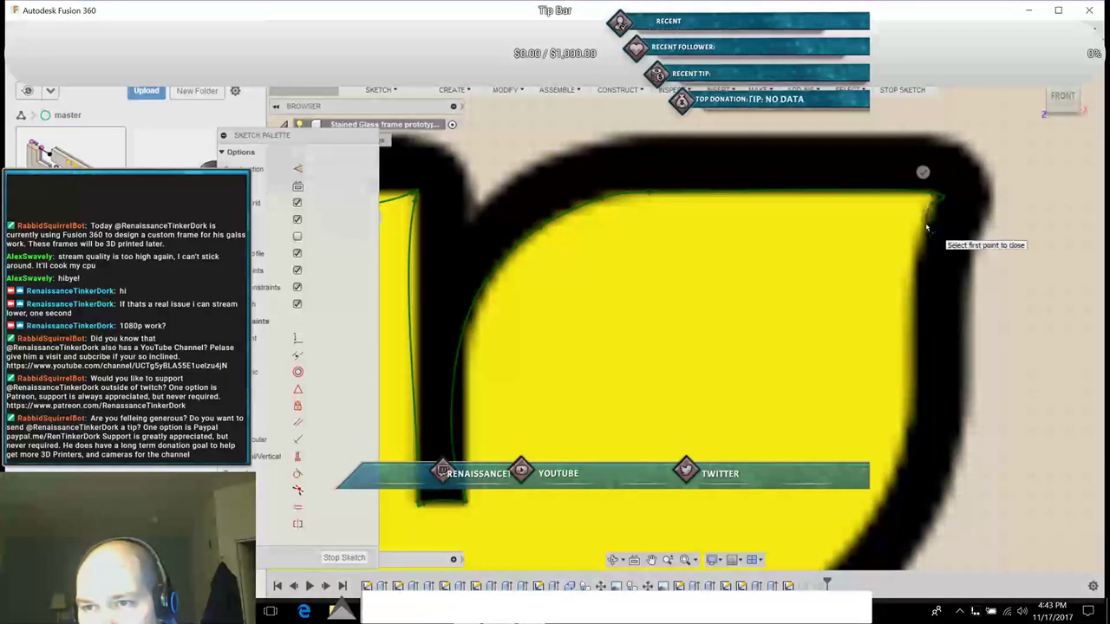
click(917, 269)
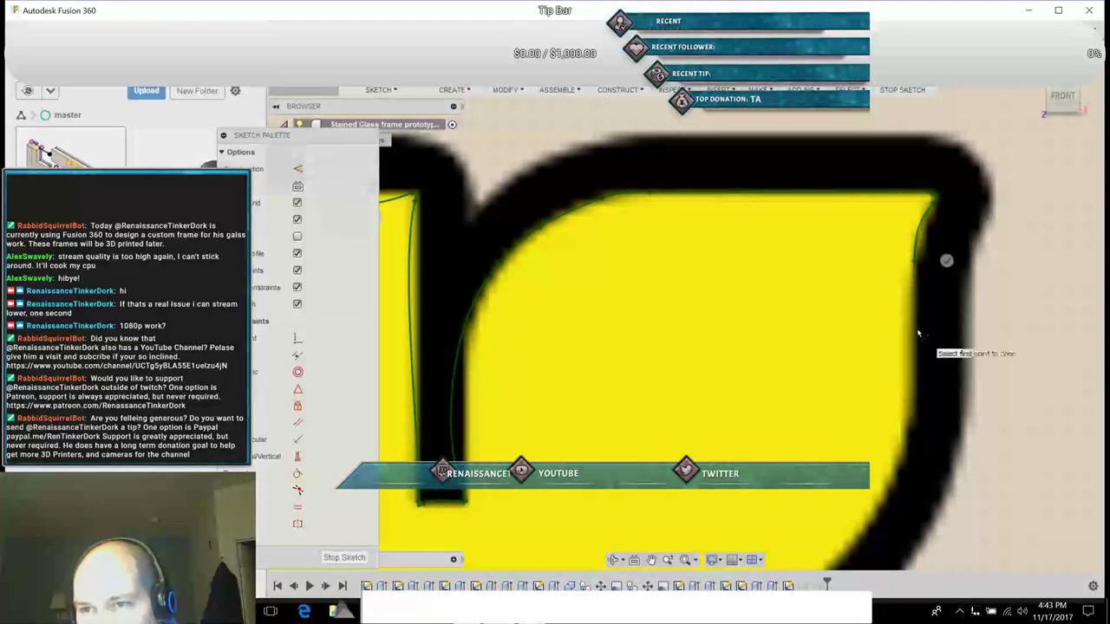
Step: Extend the spline down the right inner edge of the K's upper arm and into its lower right curve
click(915, 423)
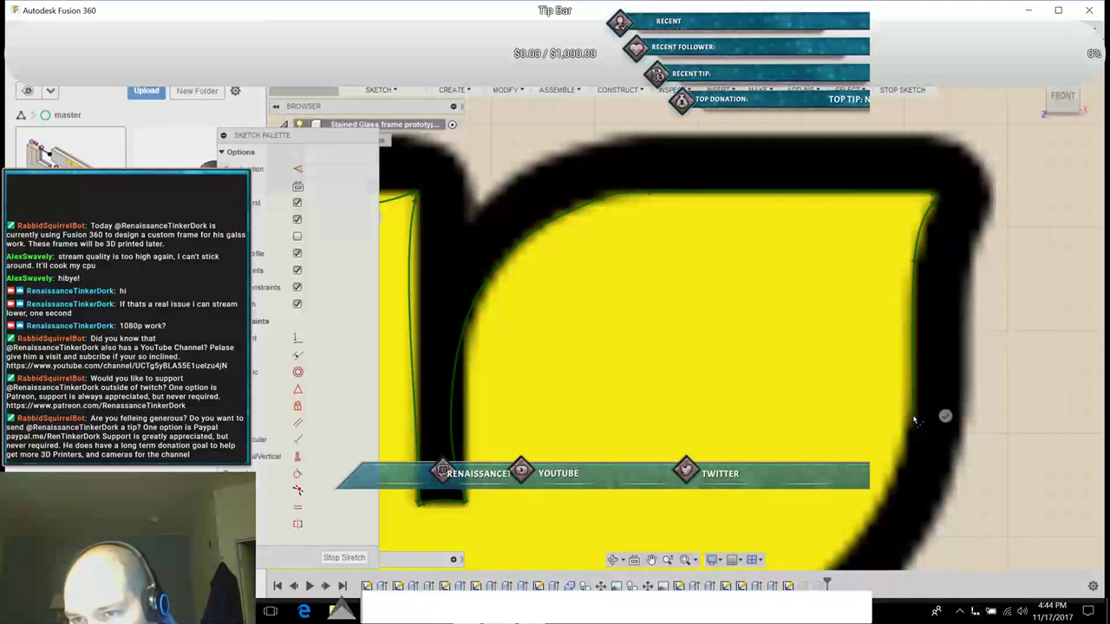
click(890, 480)
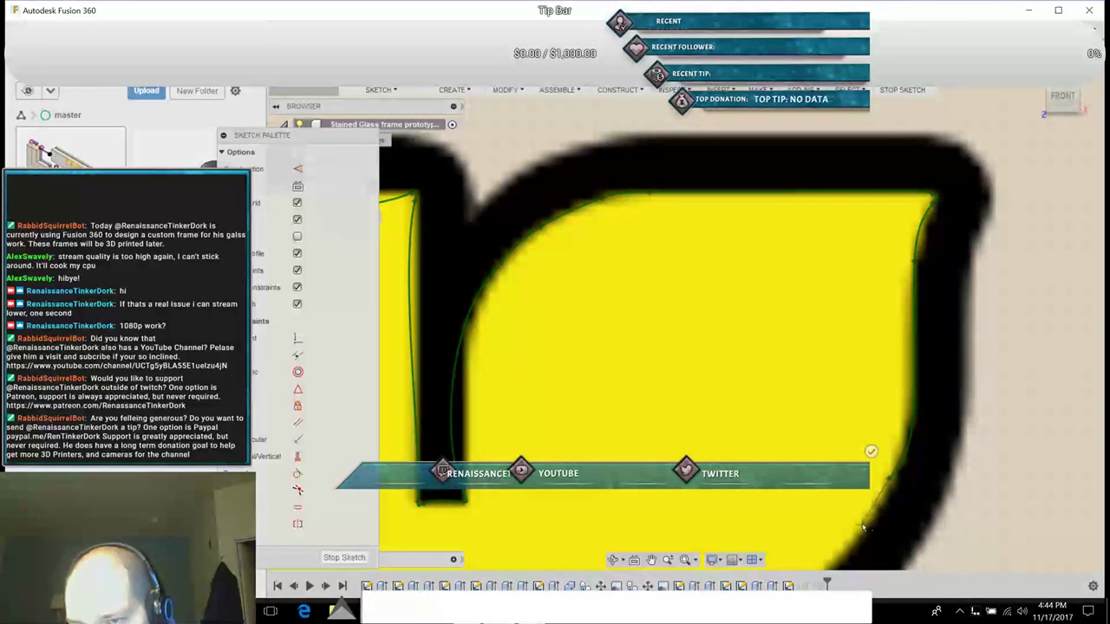
click(877, 514)
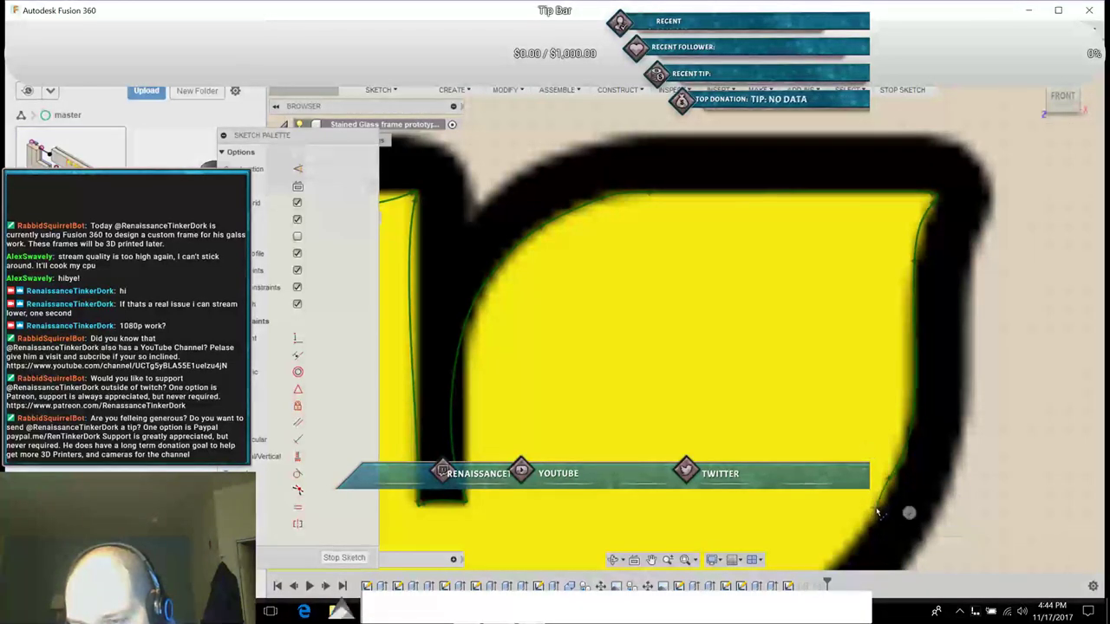
click(832, 569)
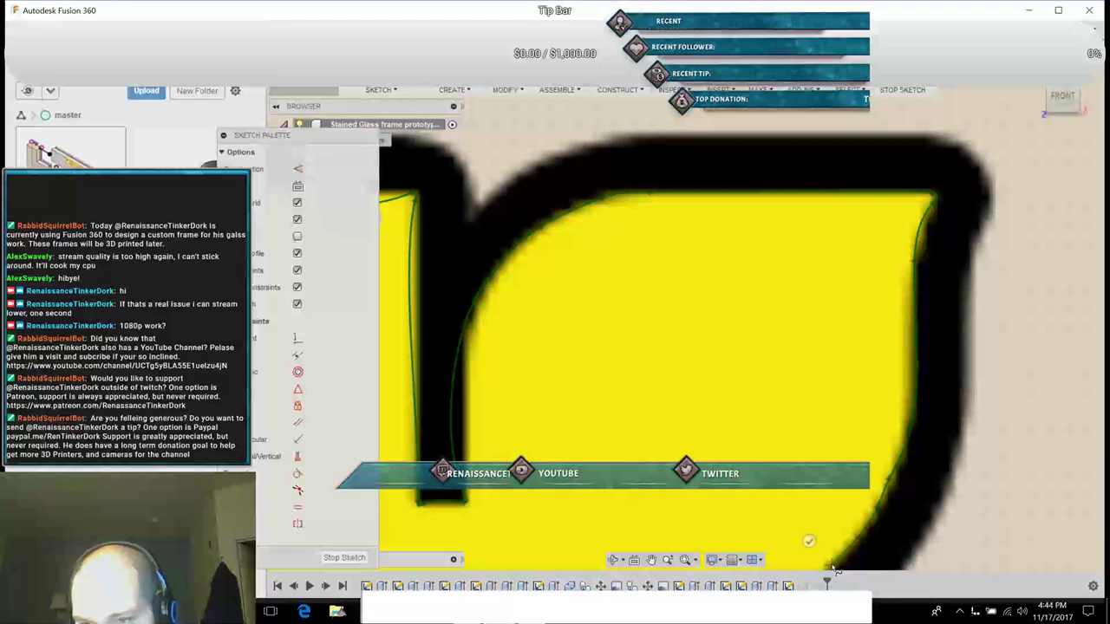
Step: Trace the lower curve of the K's upper arm inward to the start of the horizontal black divider
click(652, 559)
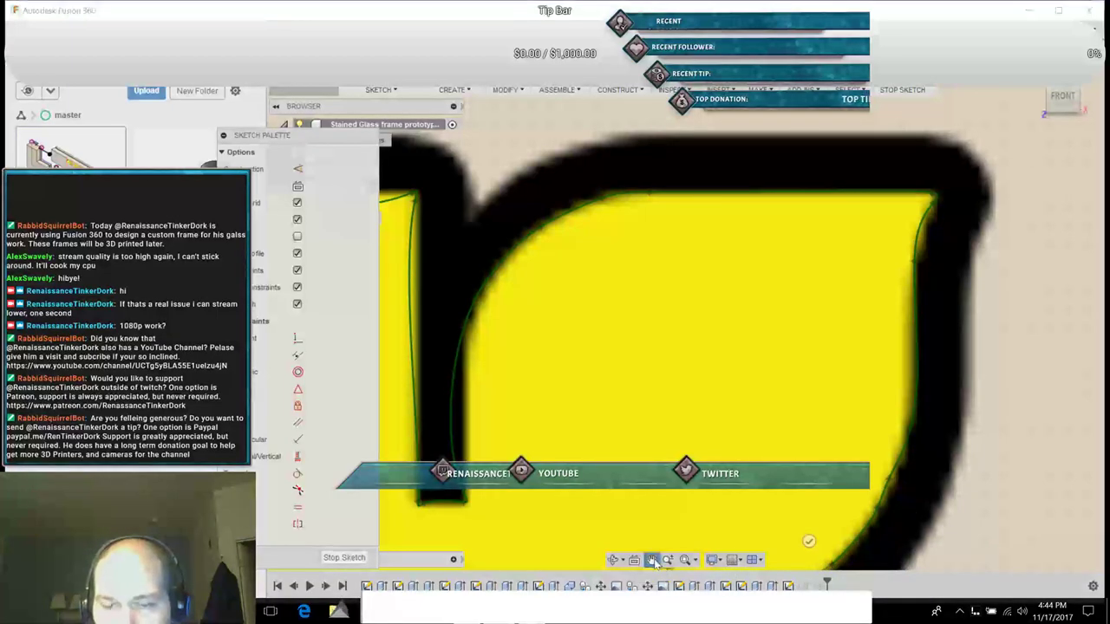
mouse_move(676, 479)
mouse_down()
mouse_move(746, 224)
mouse_move(738, 153)
mouse_up()
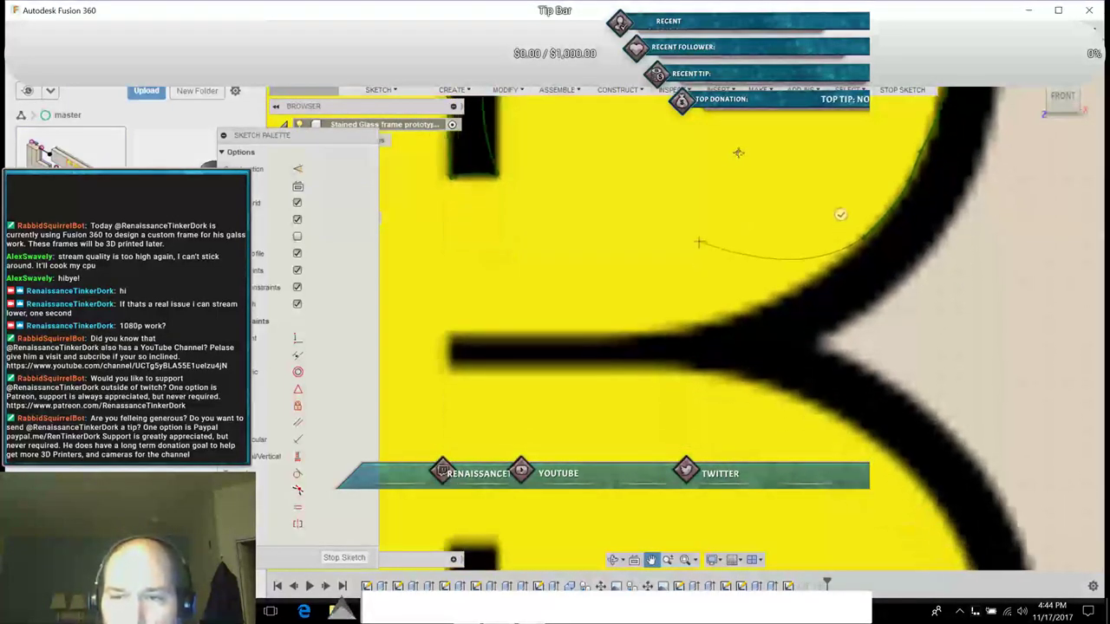
key(Escape)
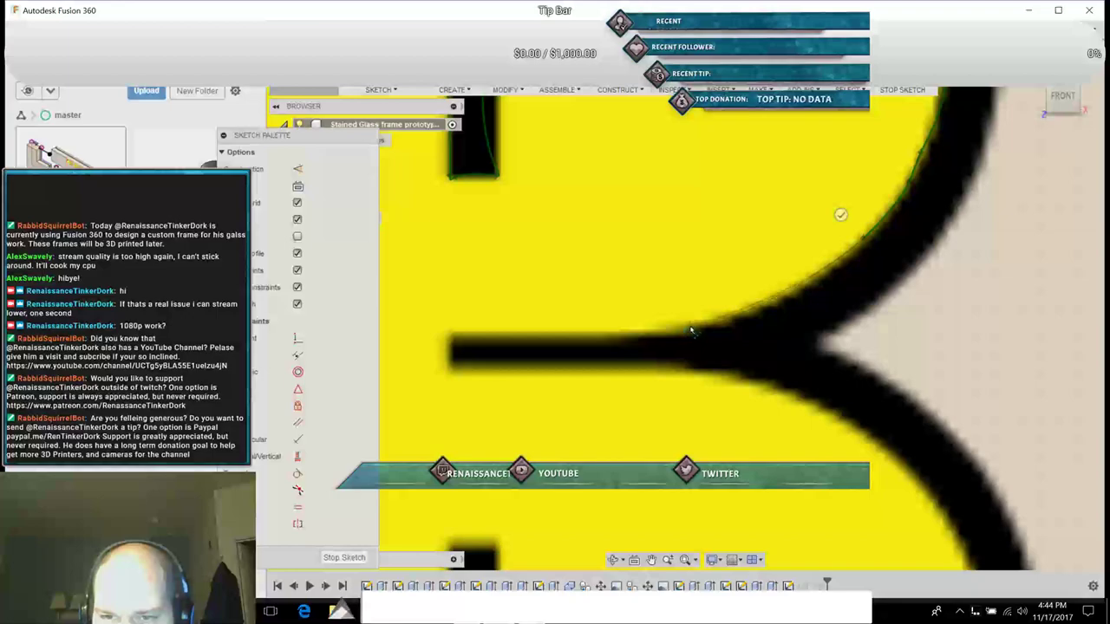
click(763, 310)
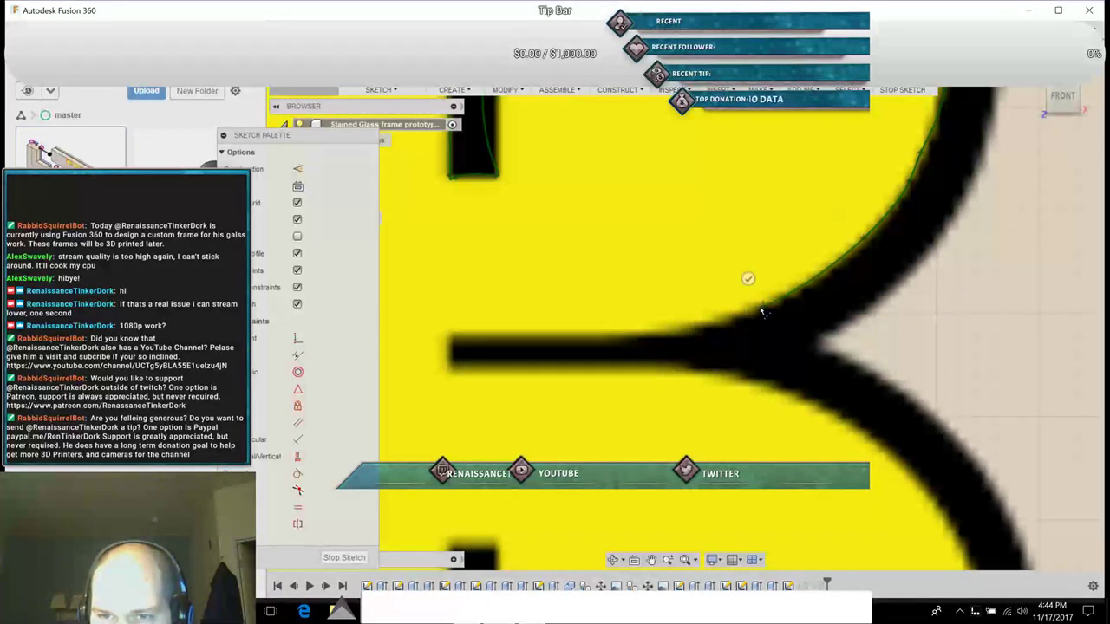
click(696, 331)
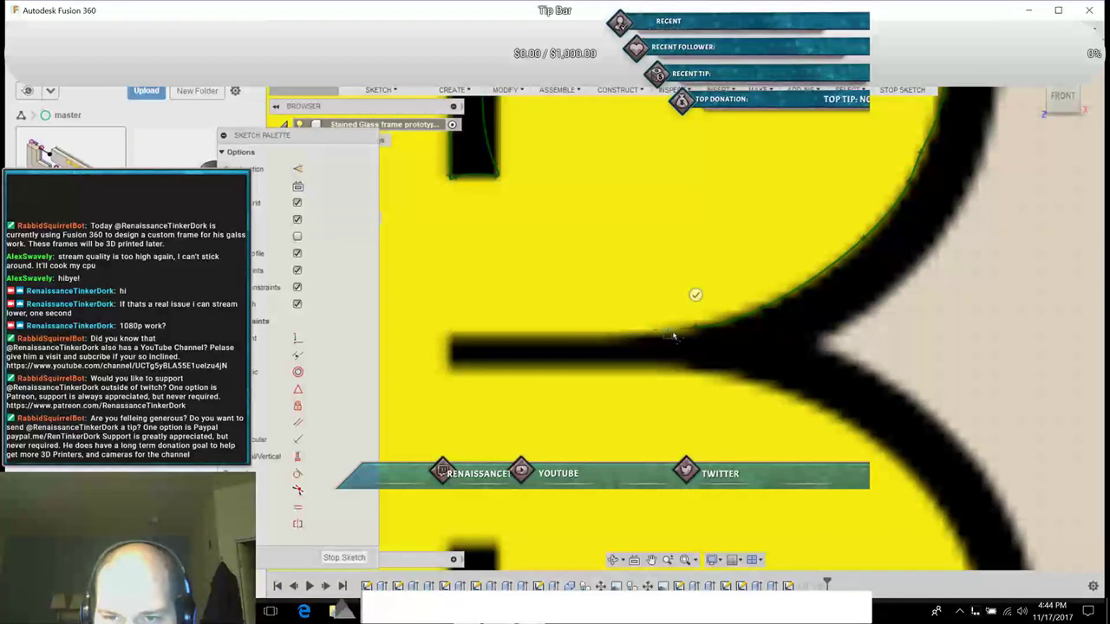
Step: Trace around the horizontal divider's free end, back along its underside and down the upper curve of the K's lower leg
click(451, 344)
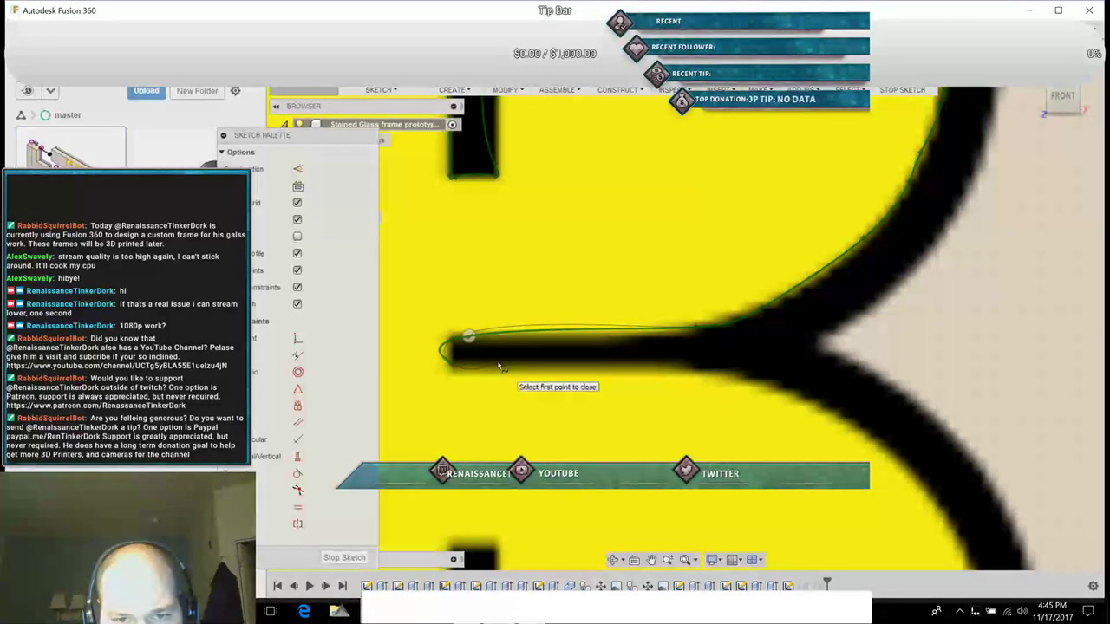
click(683, 370)
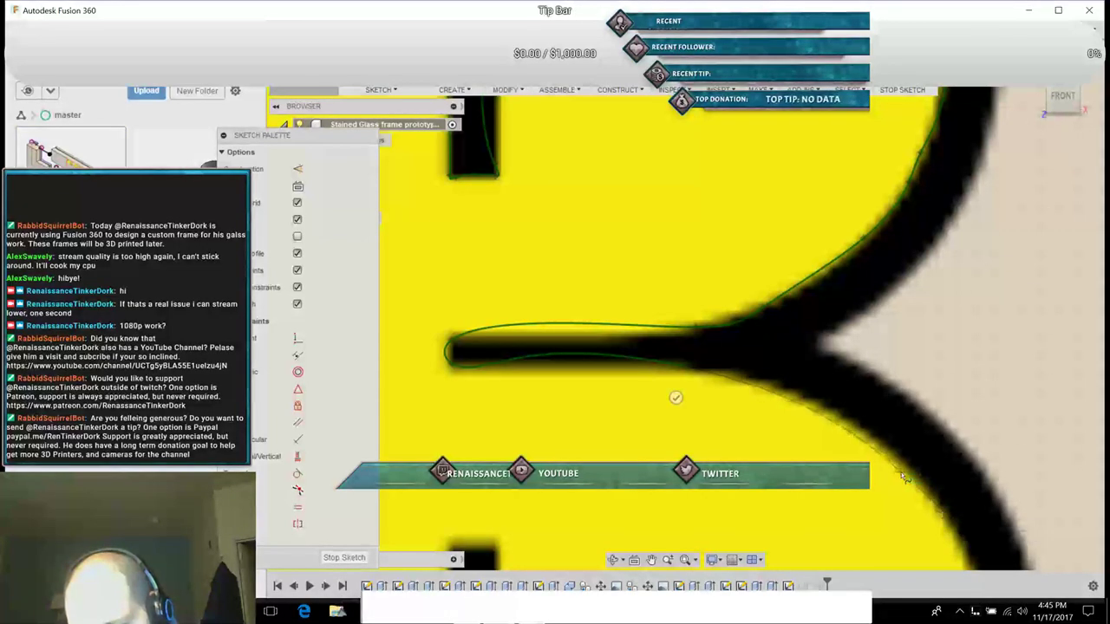
click(870, 437)
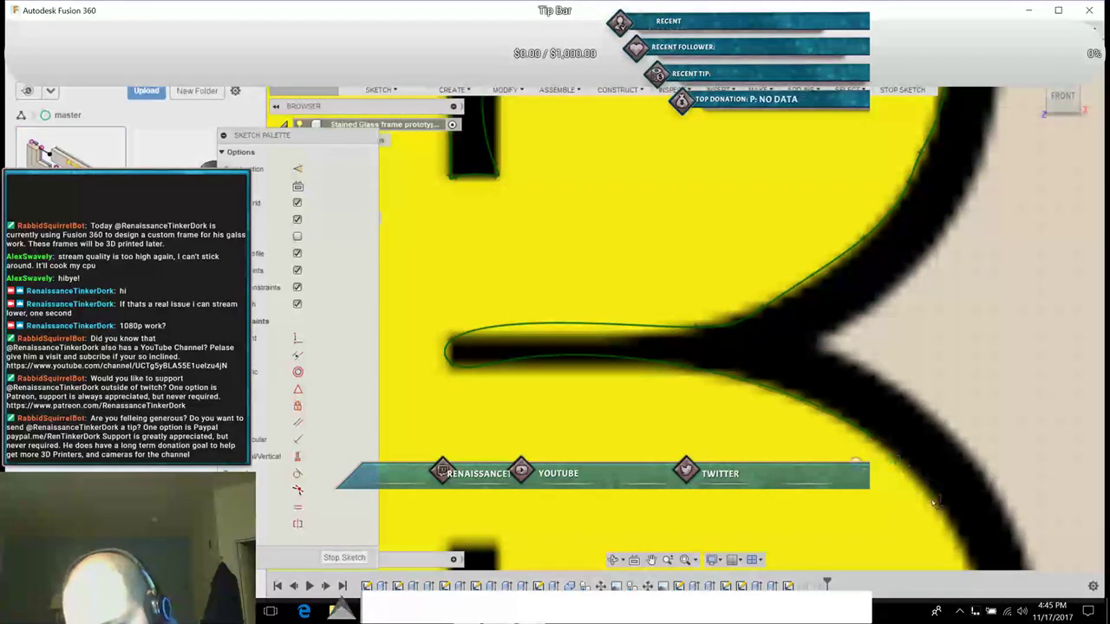
click(958, 541)
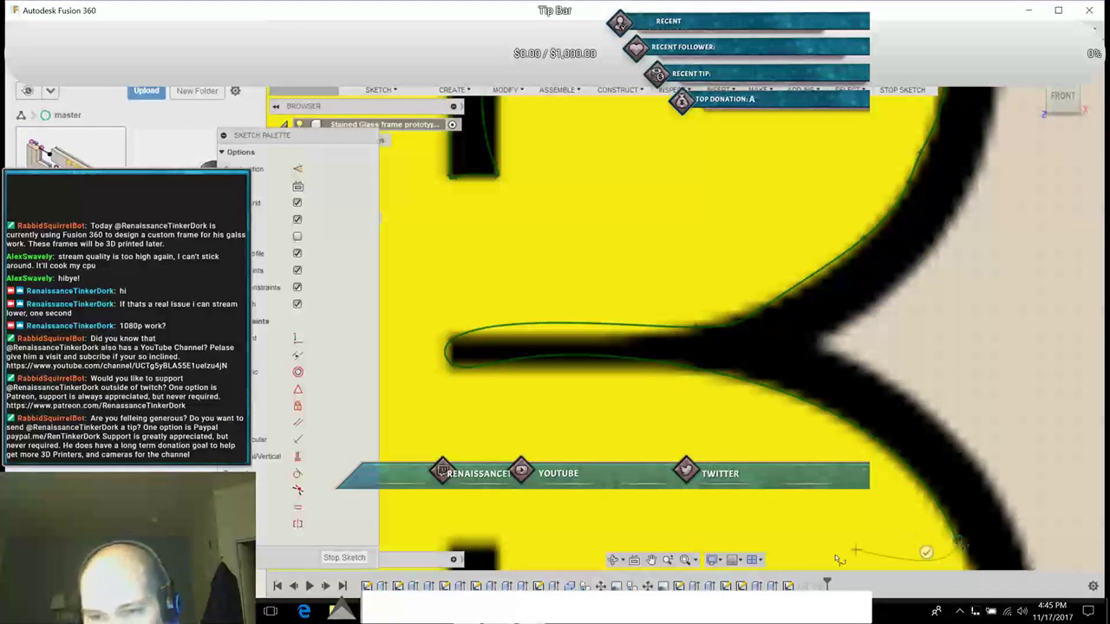
Step: Extend the spline down the right inner edge of the K's lower leg to where it flares outward
click(650, 561)
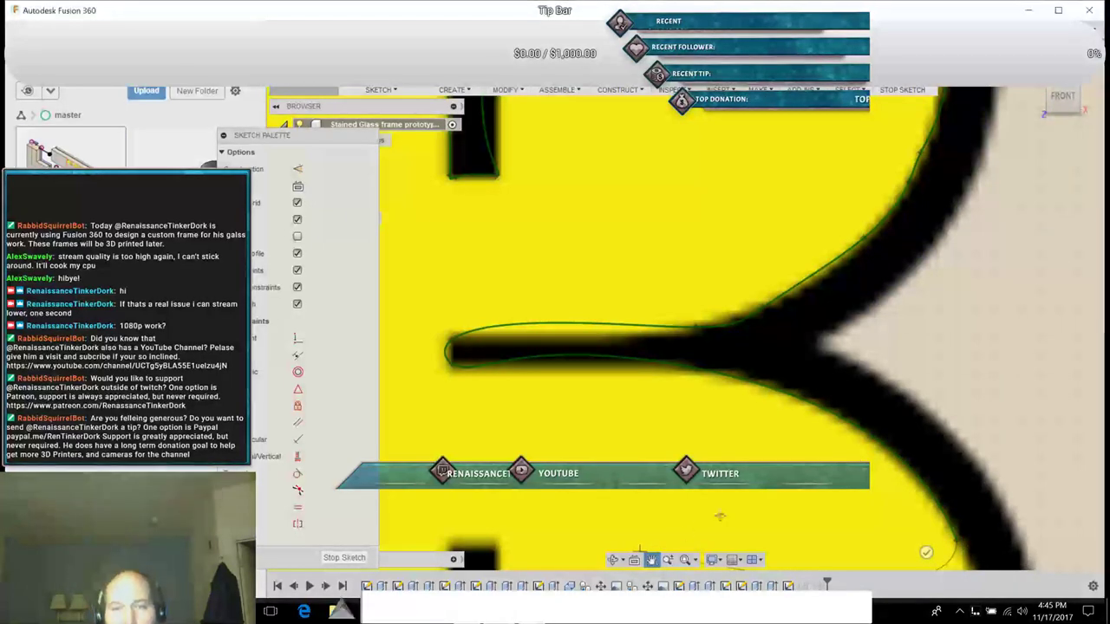
mouse_move(812, 520)
mouse_down()
mouse_move(803, 411)
mouse_move(773, 283)
mouse_move(741, 203)
mouse_move(664, 86)
mouse_up()
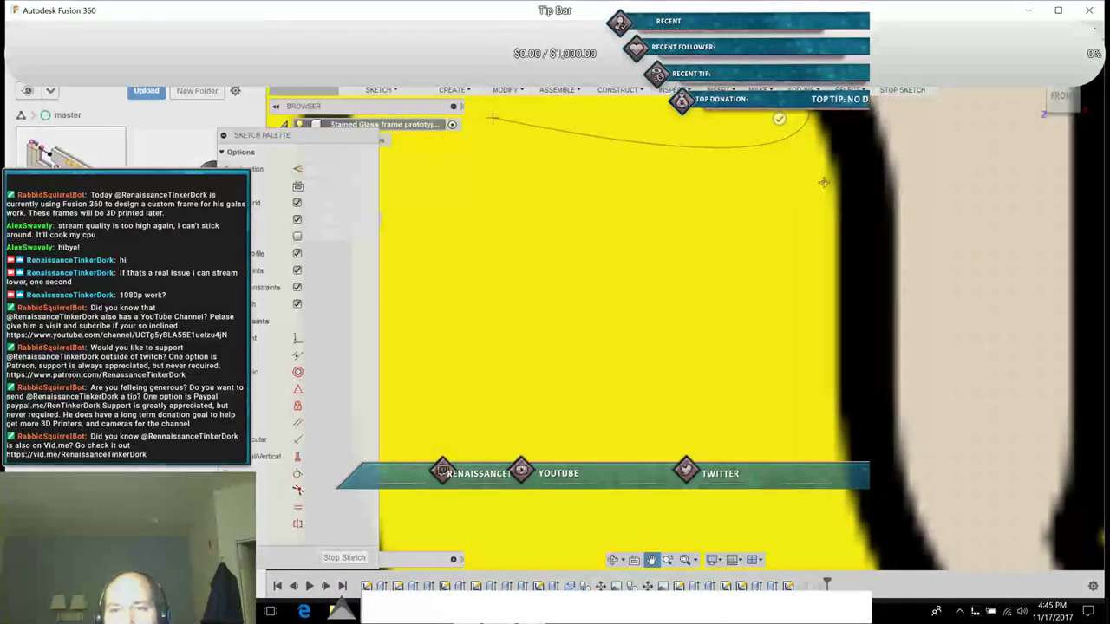
key(Escape)
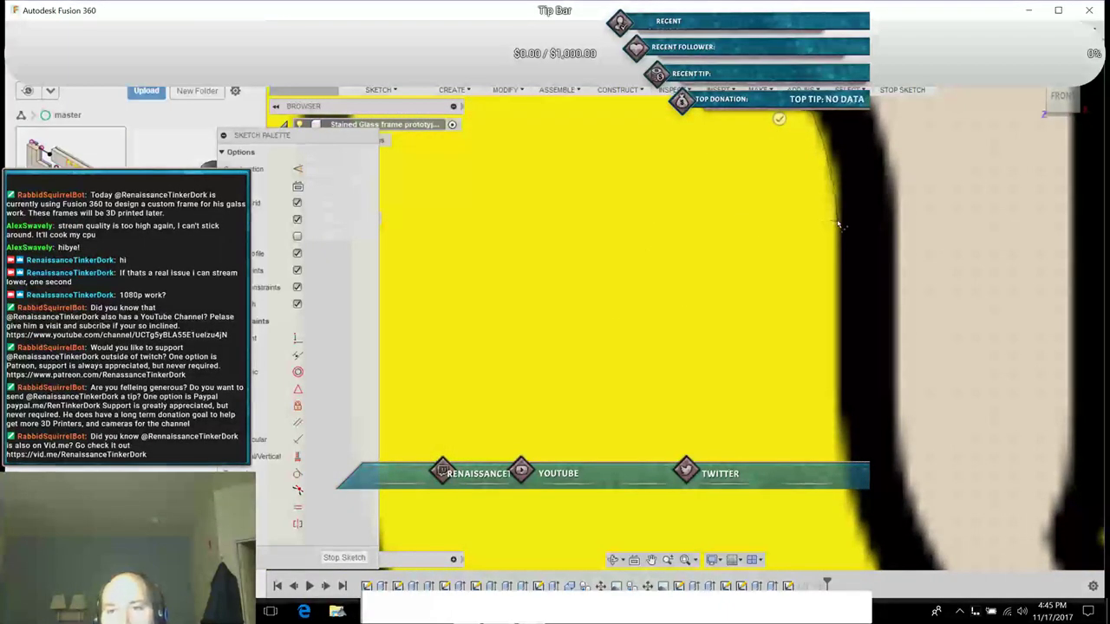
key(Escape)
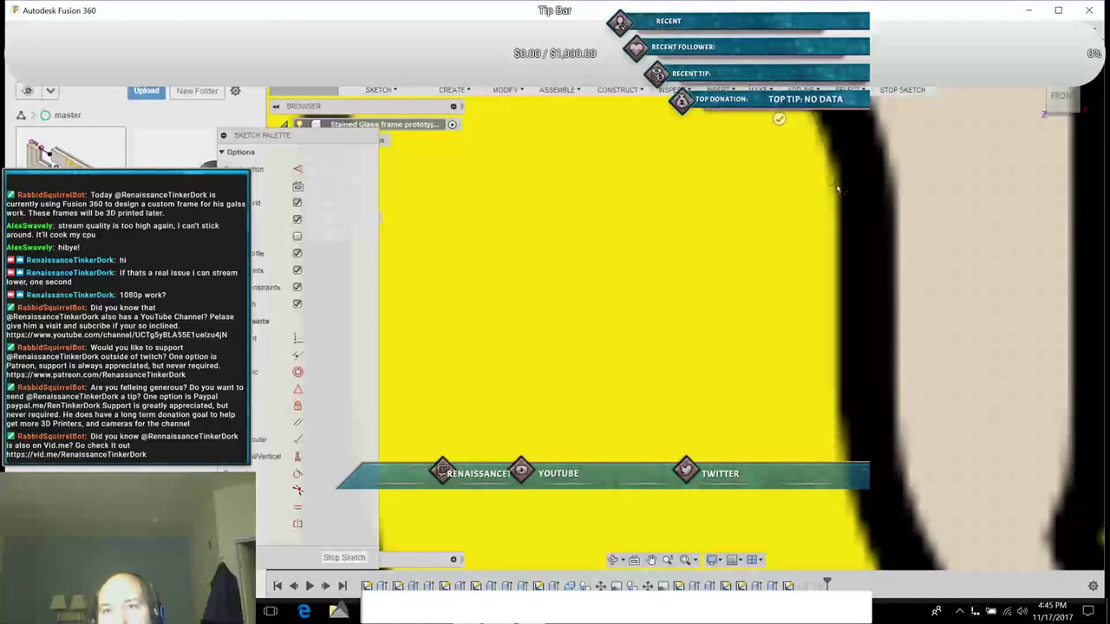
click(838, 189)
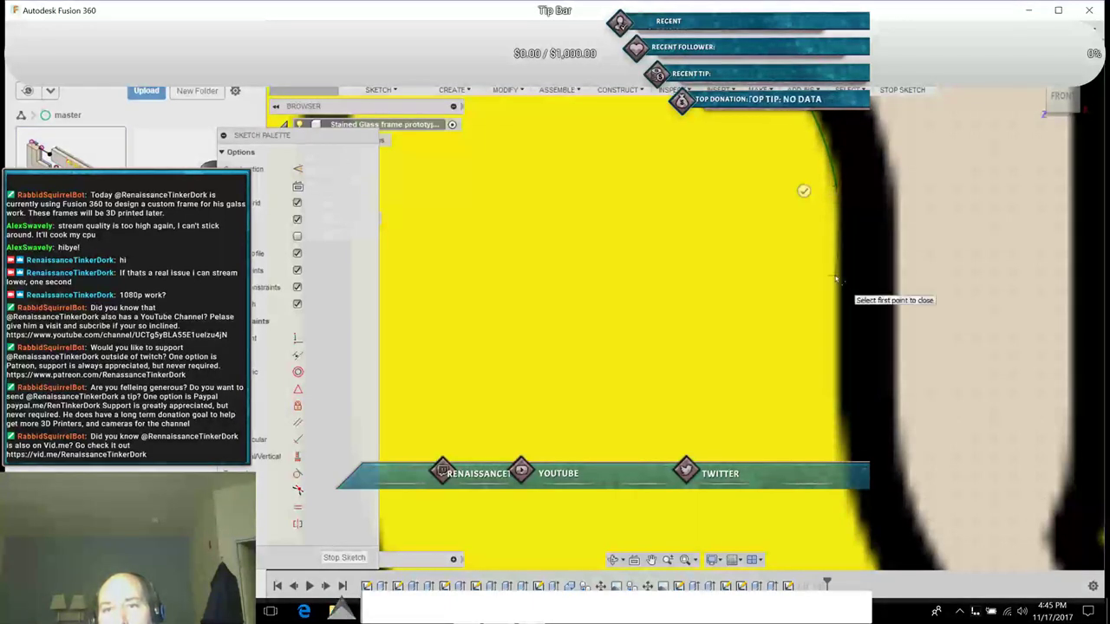
click(837, 223)
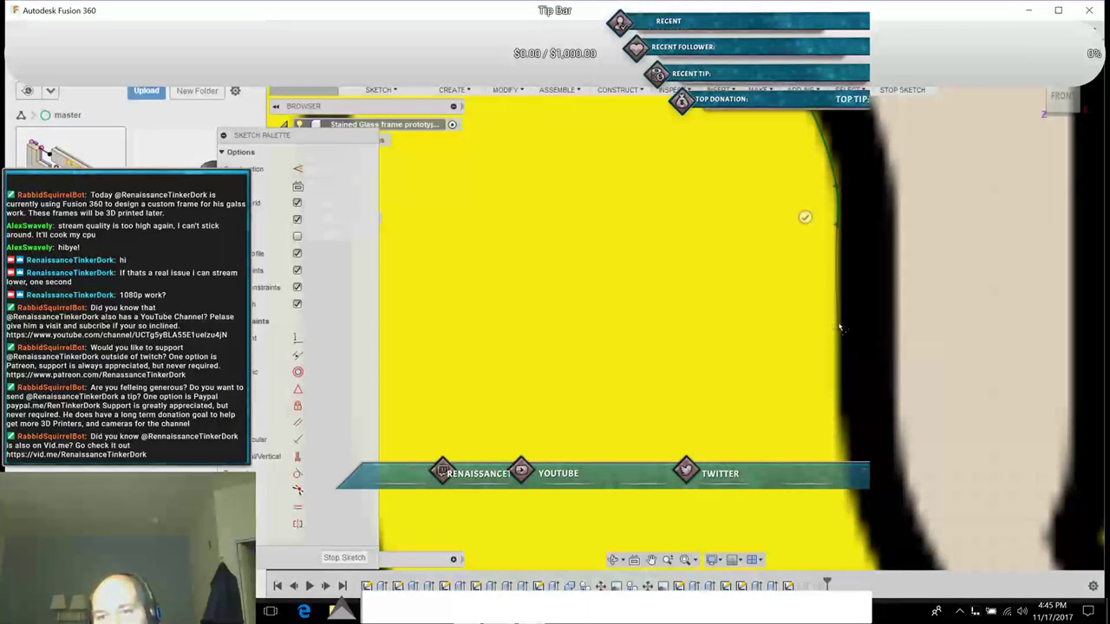
click(838, 280)
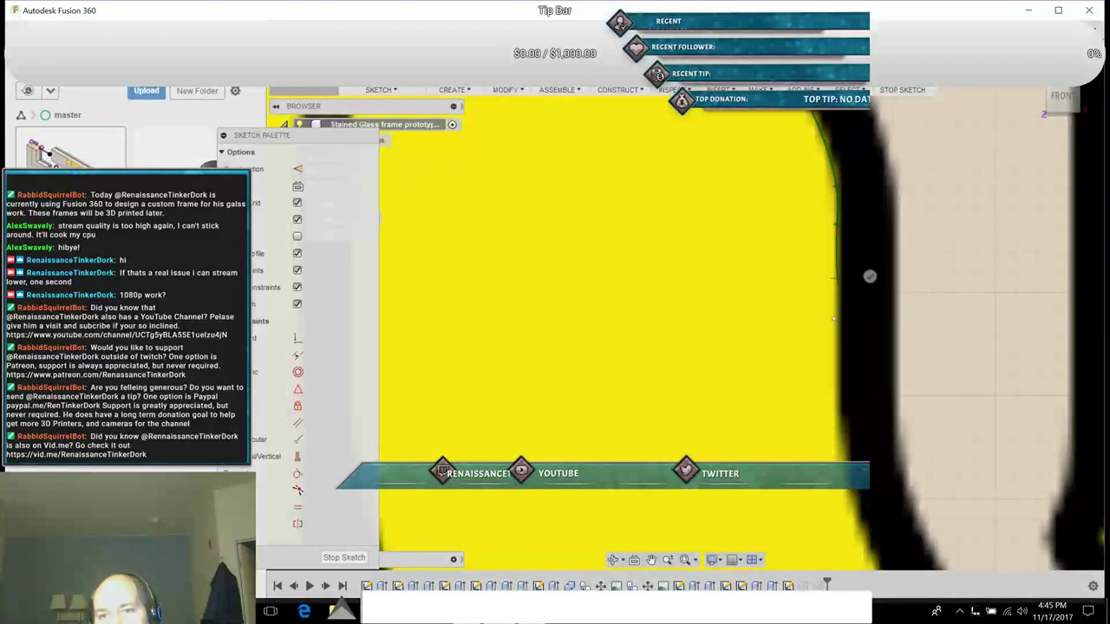
click(840, 429)
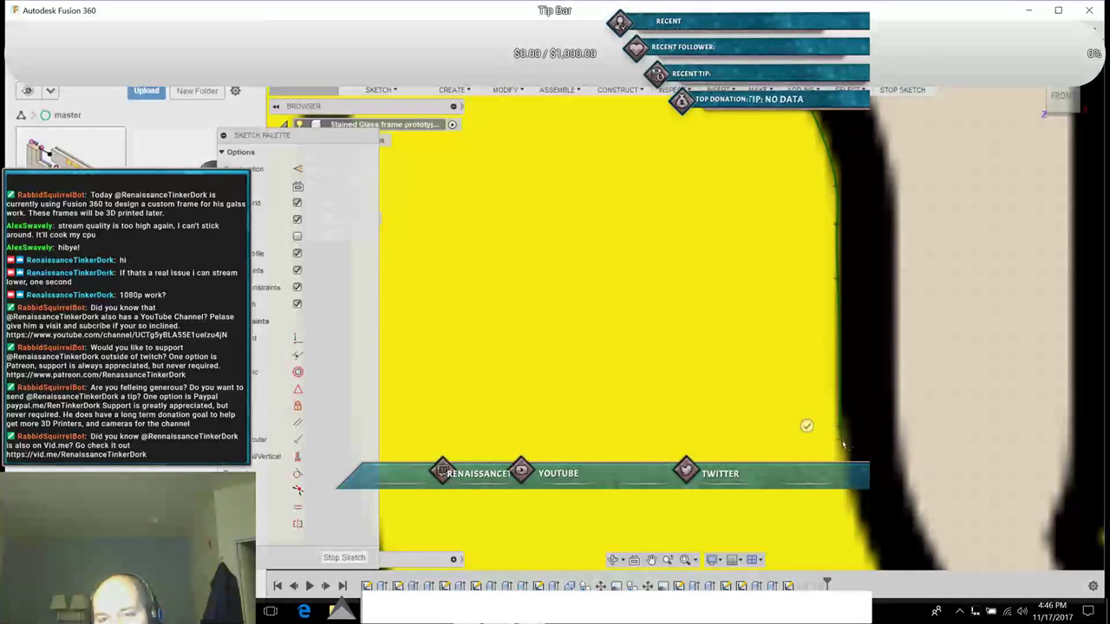
click(883, 565)
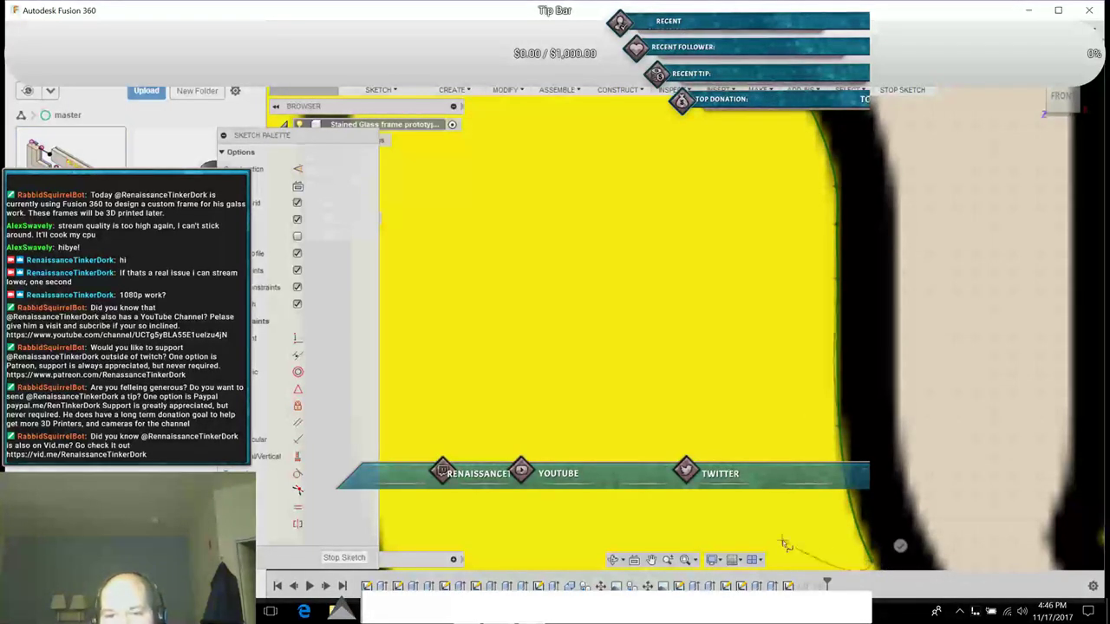
Step: Trace the outward flare of the K's lower leg to its pointed lower right tip
scroll(590, 329, down, 5)
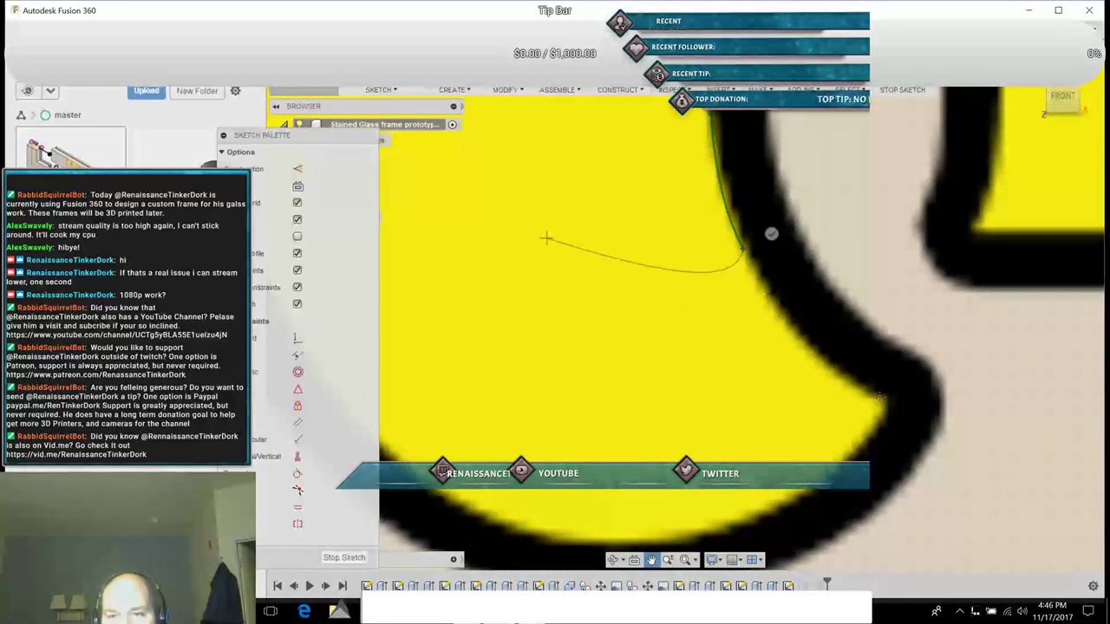
key(Escape)
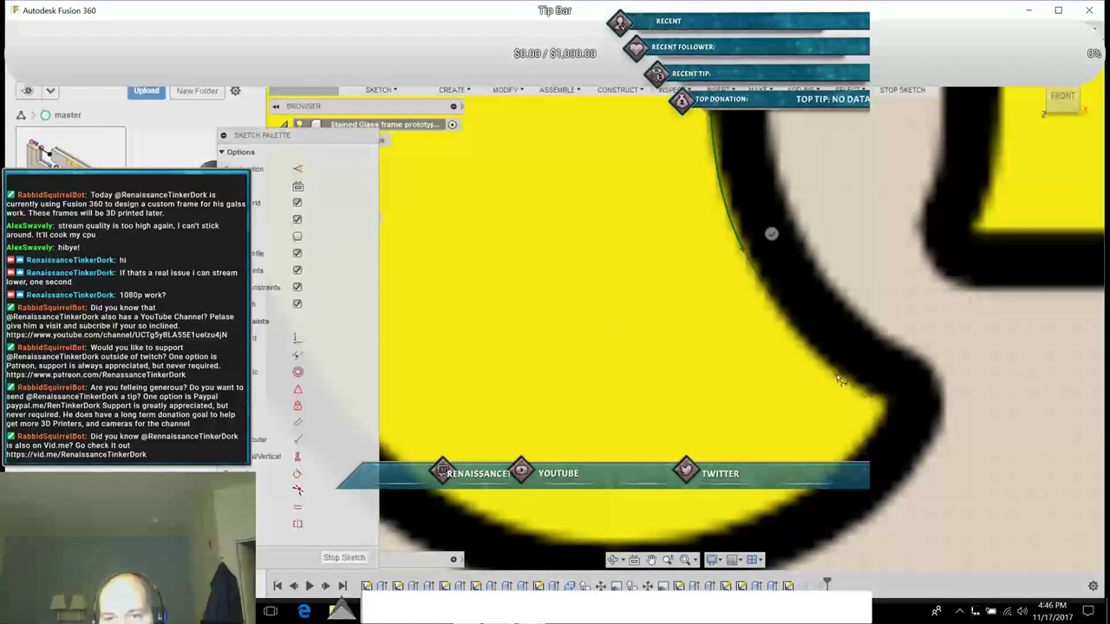
click(786, 332)
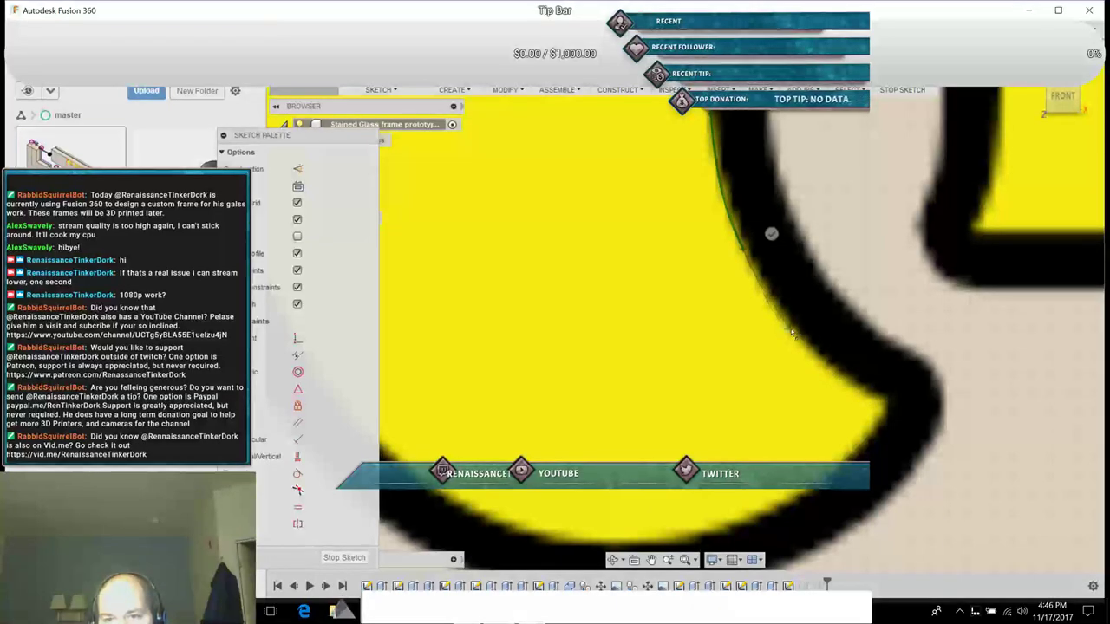
click(870, 397)
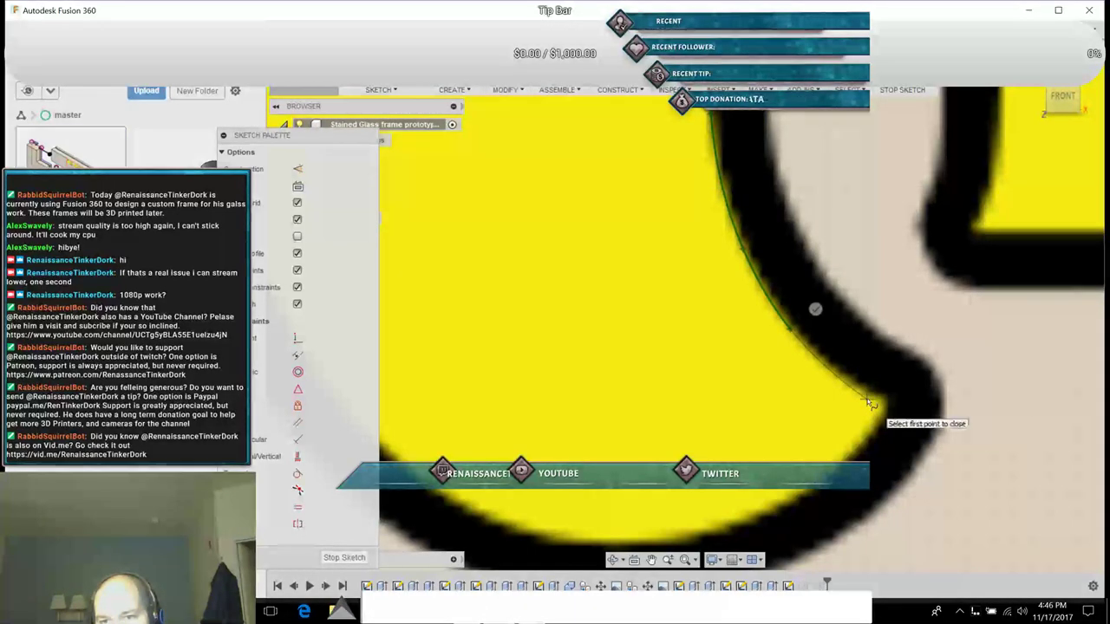
click(867, 396)
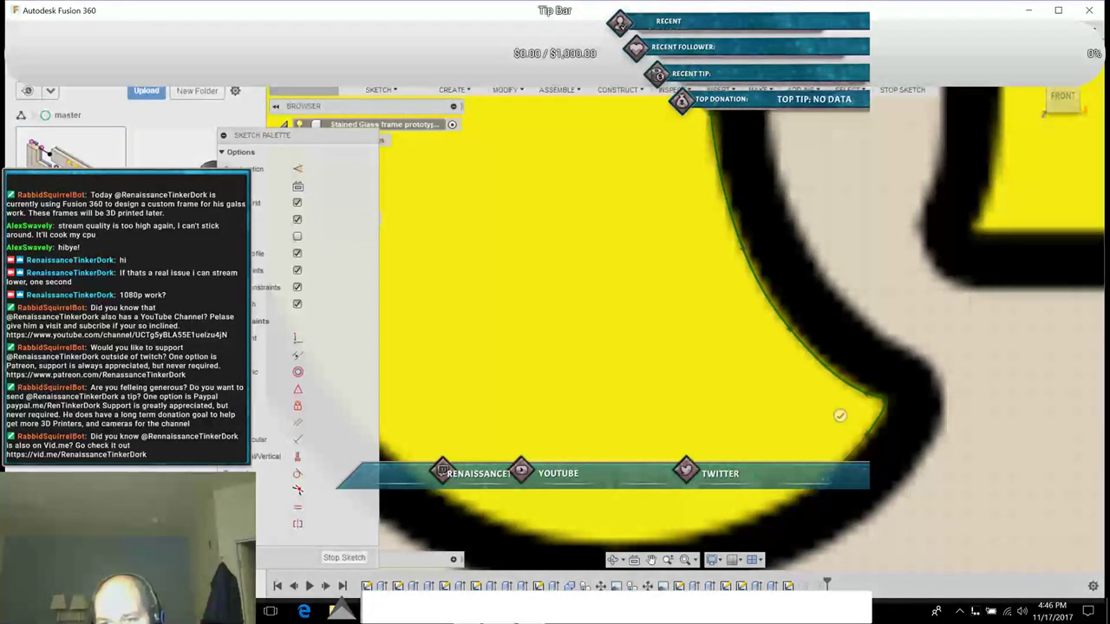
Step: Trace the rounded bottom edge of the K's lower leg from the pointed tip around and up its left inner side
click(674, 540)
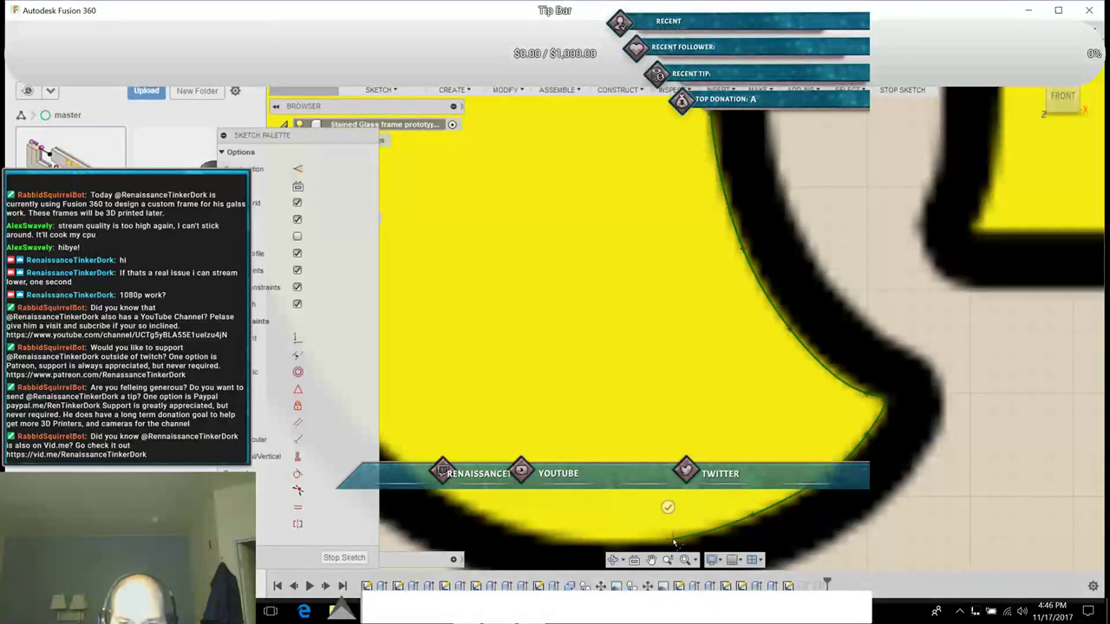
click(552, 545)
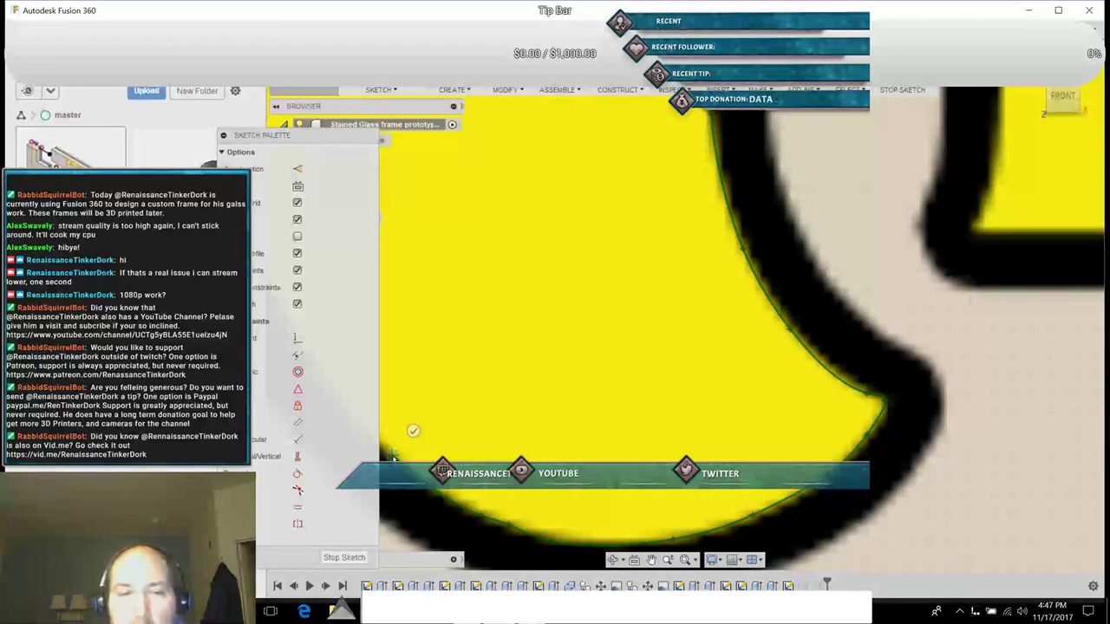
click(652, 560)
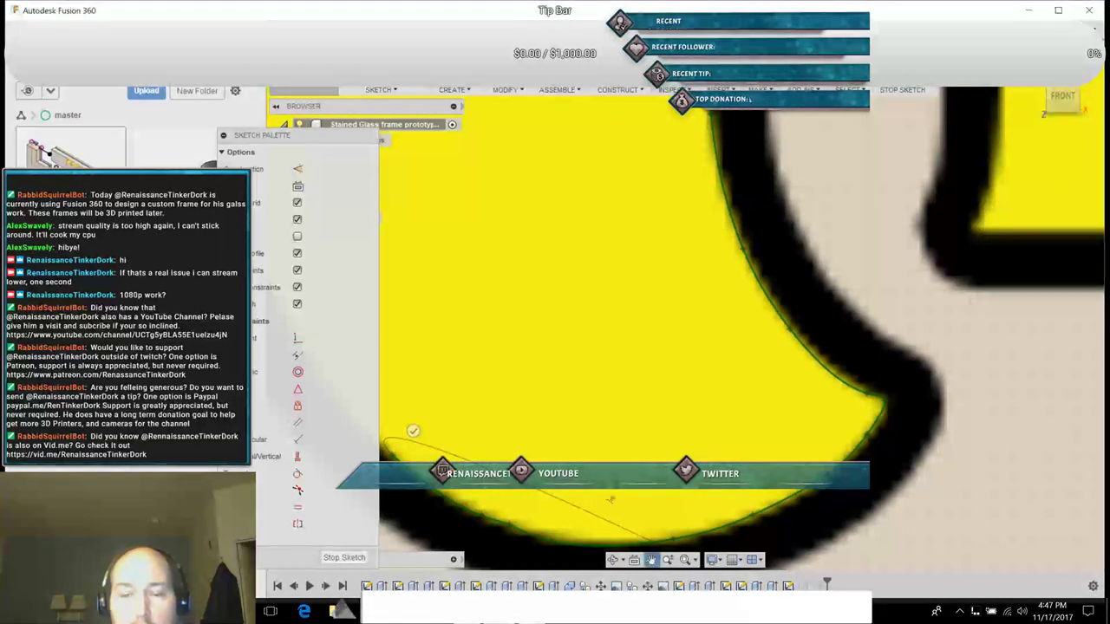
mouse_move(471, 298)
mouse_down()
mouse_move(659, 329)
mouse_move(765, 298)
mouse_move(783, 307)
mouse_up()
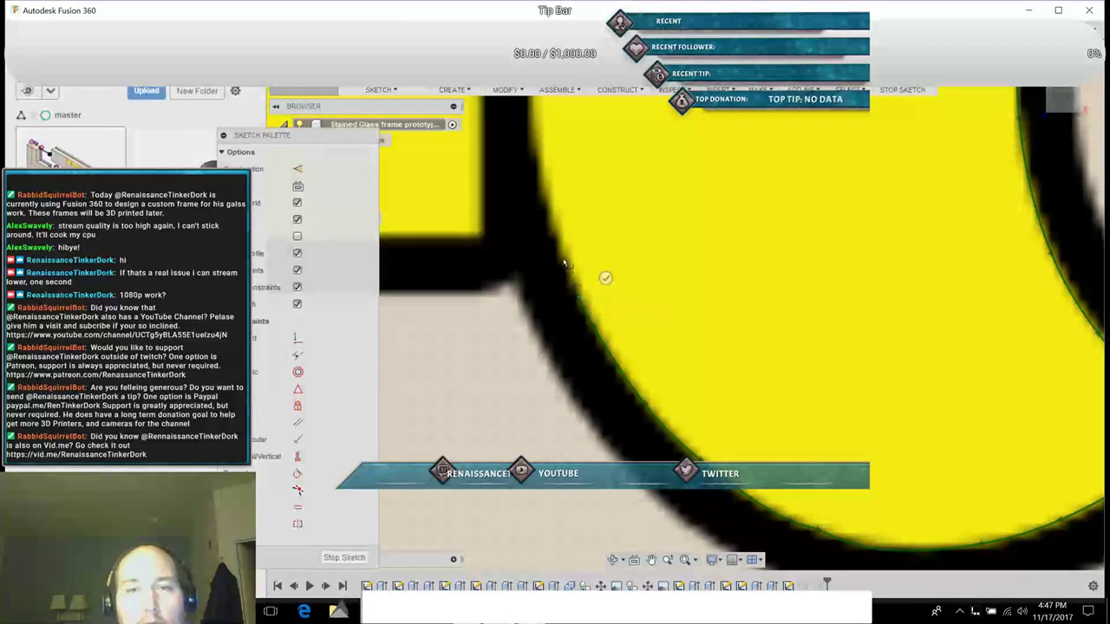
click(538, 156)
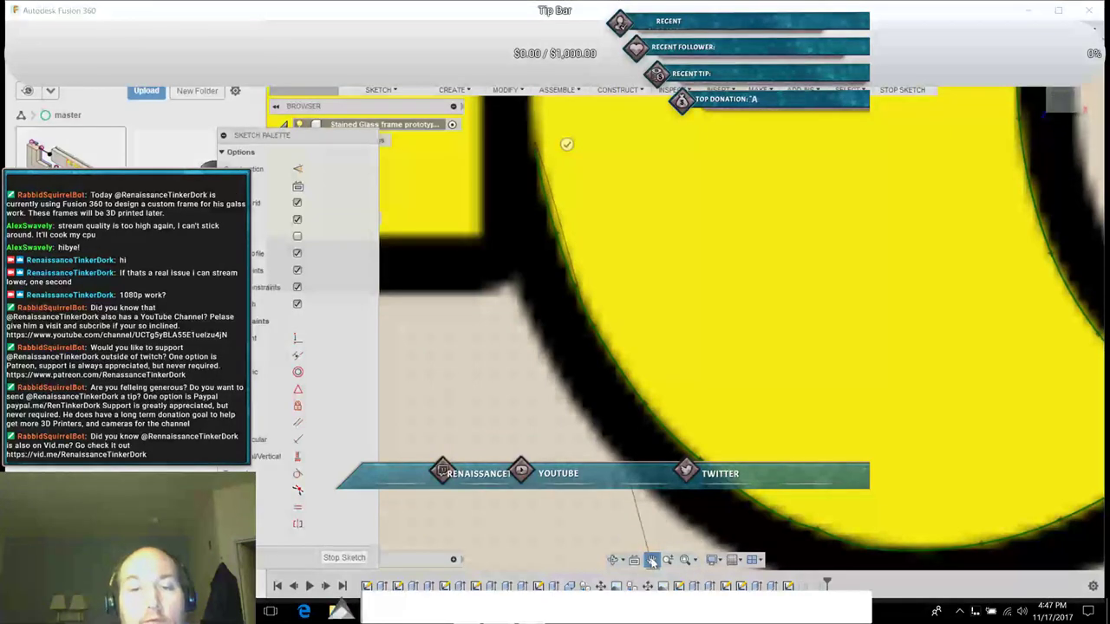
Step: Extend the spline up the right edge of the vertical black divider between the K's stem and lower leg
drag(689, 300, 759, 553)
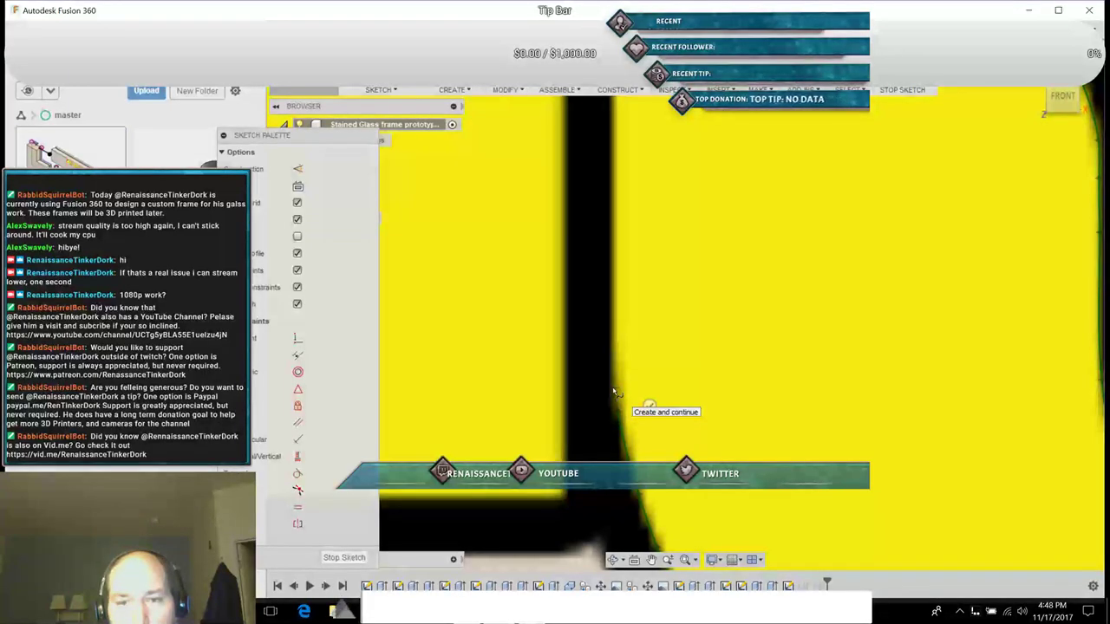
click(616, 337)
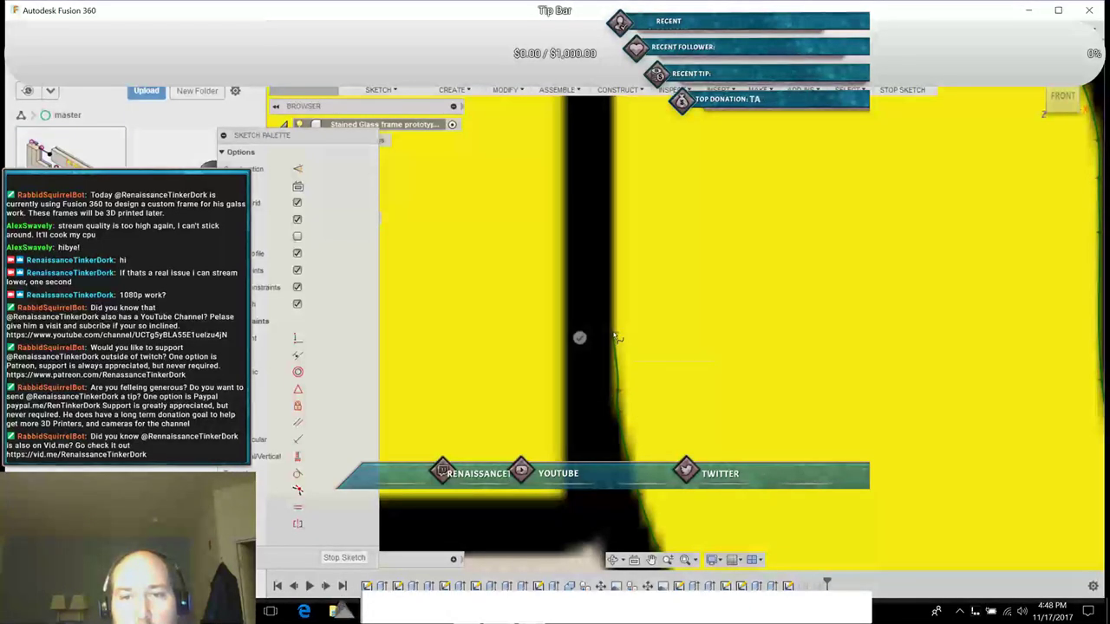
click(613, 250)
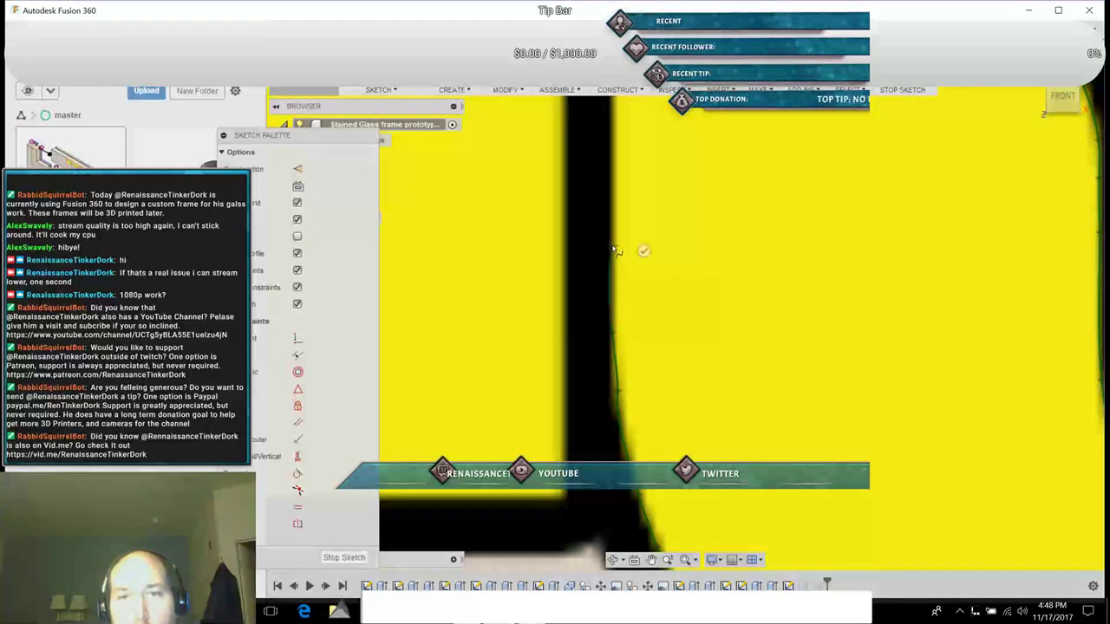
click(614, 122)
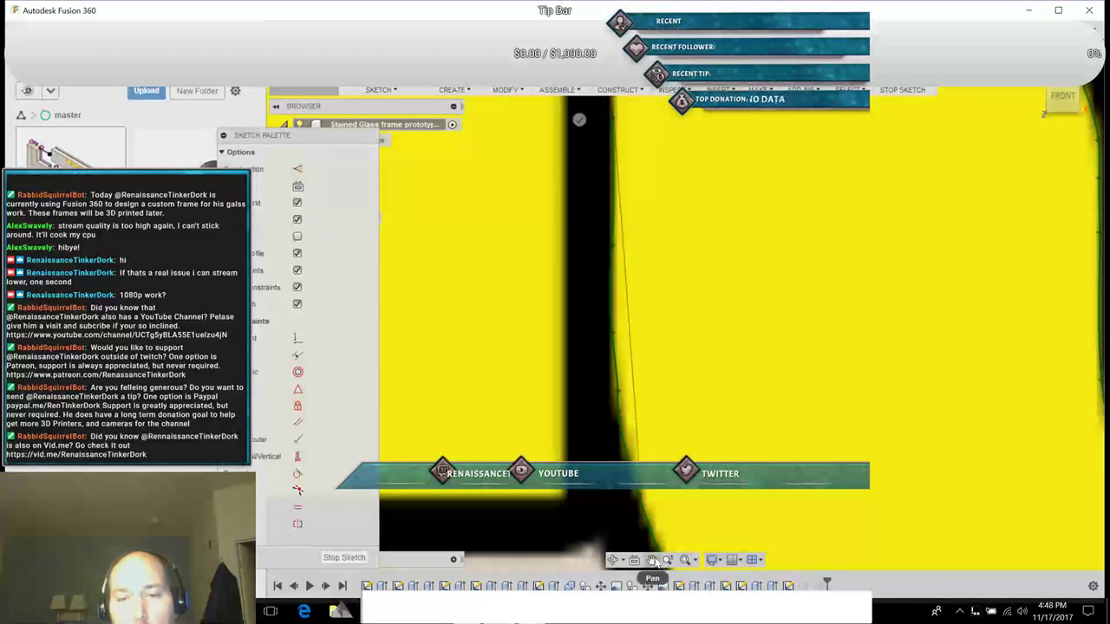
Step: Continue the spline up to the divider's free upper end and across it with points at both corners
drag(720, 244, 720, 480)
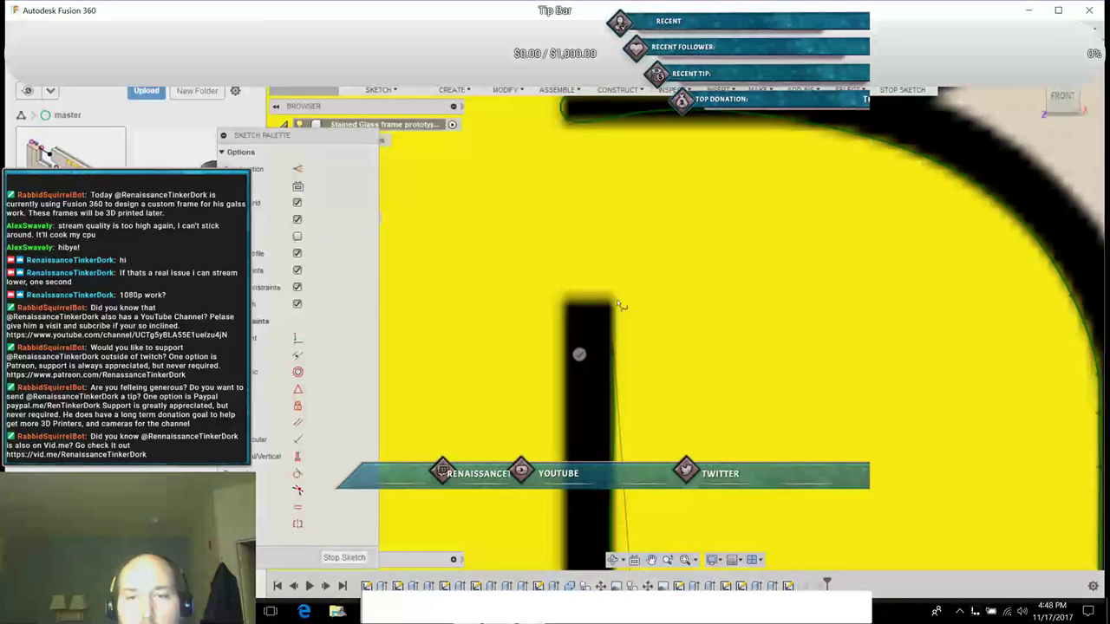
key(Escape)
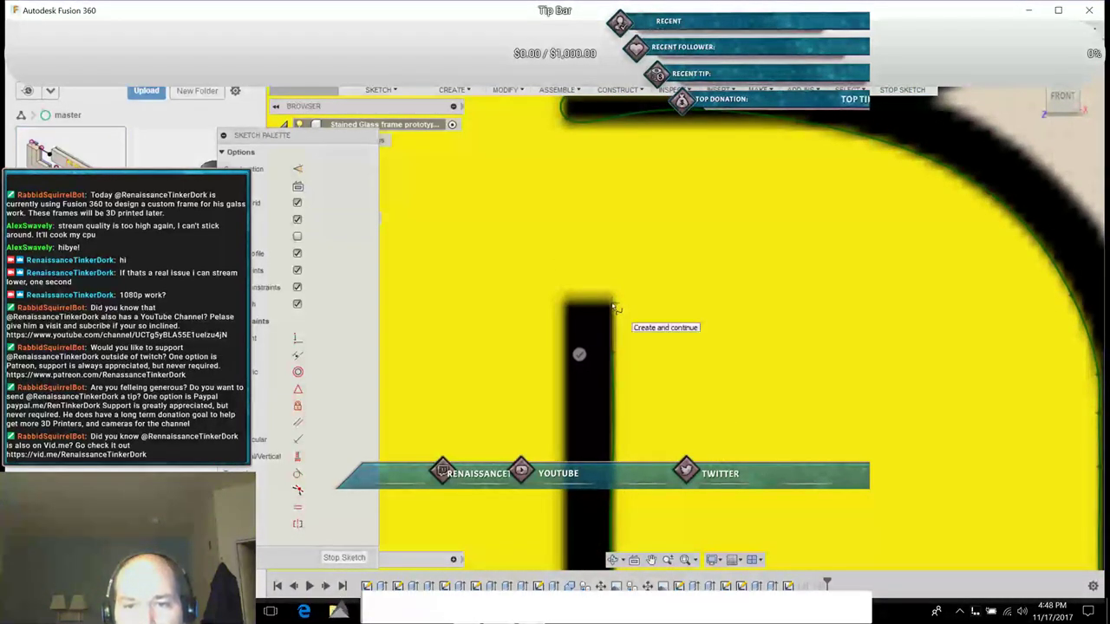
click(613, 305)
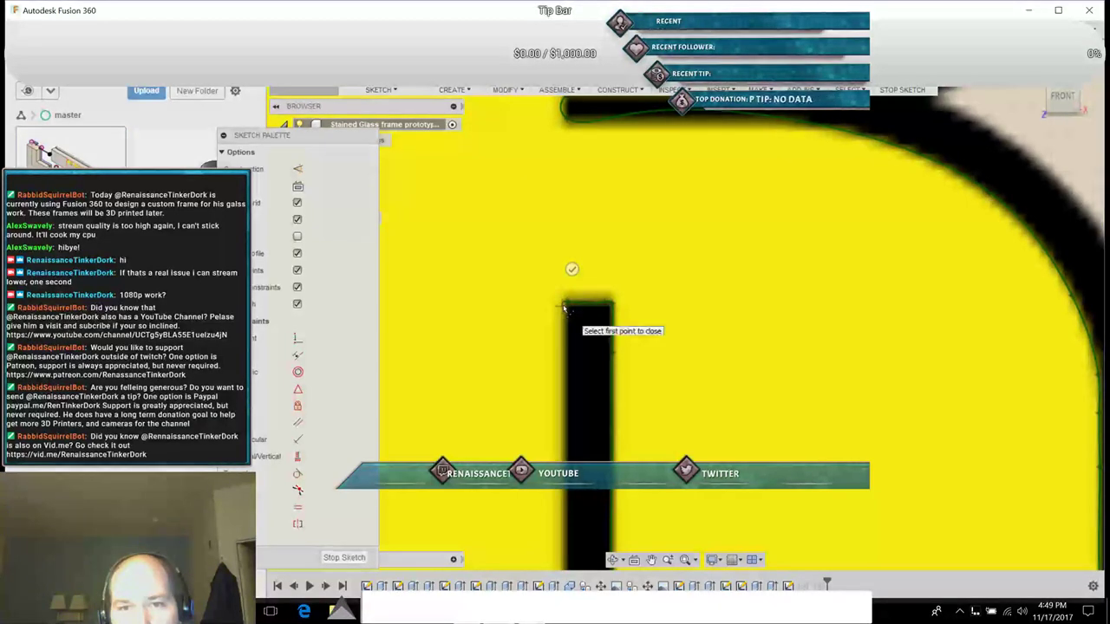
click(564, 308)
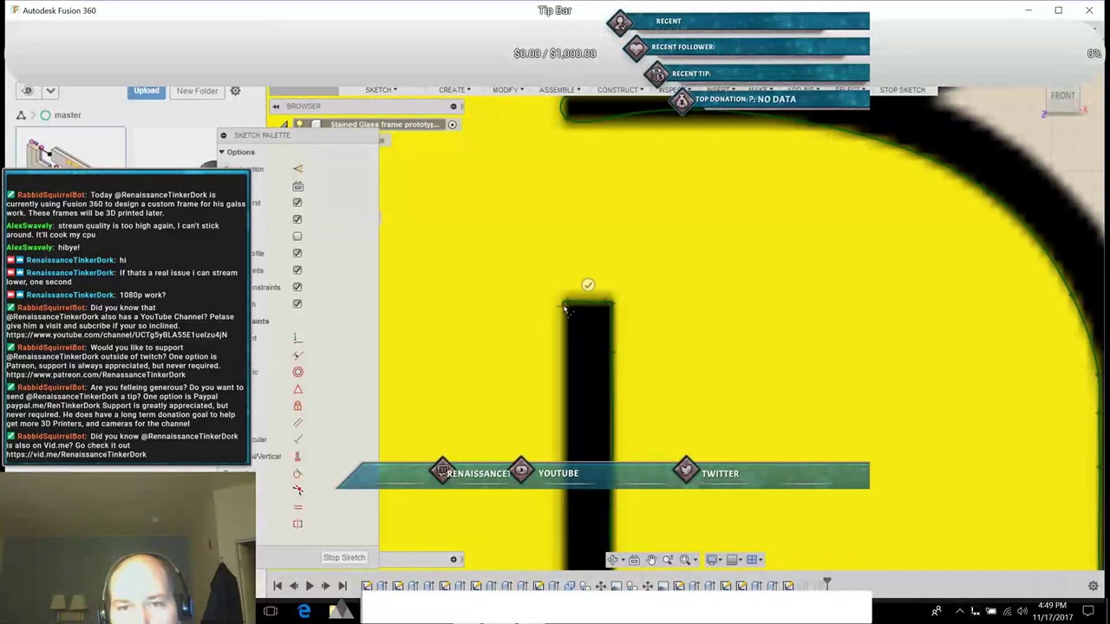
Step: Trace down the divider's left edge to the inside corner at the base of the K's stem
click(564, 357)
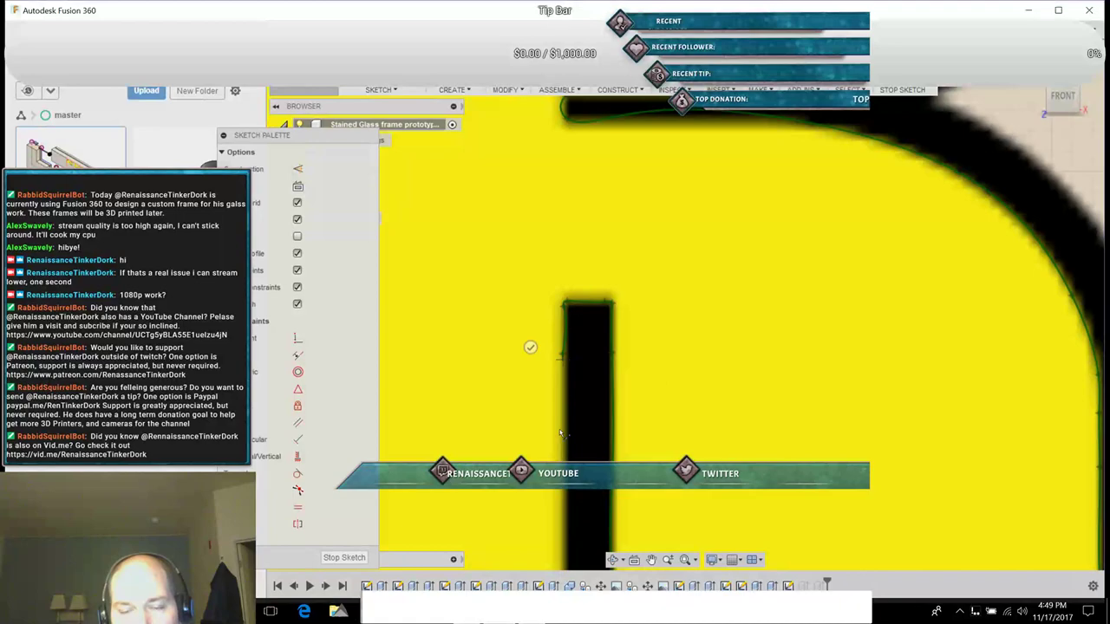
click(565, 491)
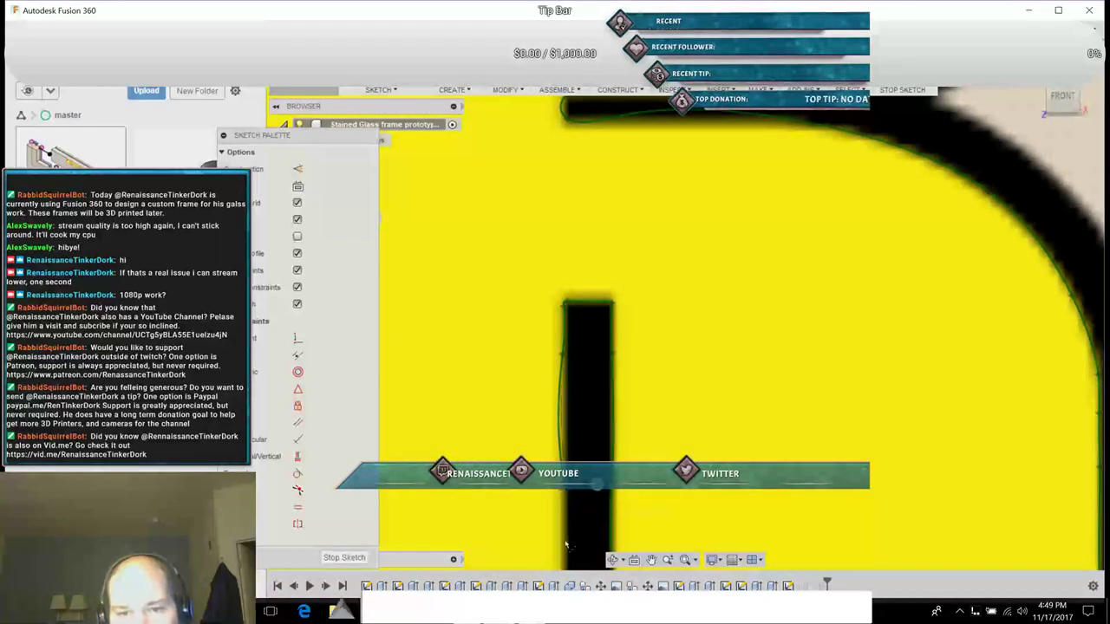
click(652, 562)
drag(702, 379, 742, 180)
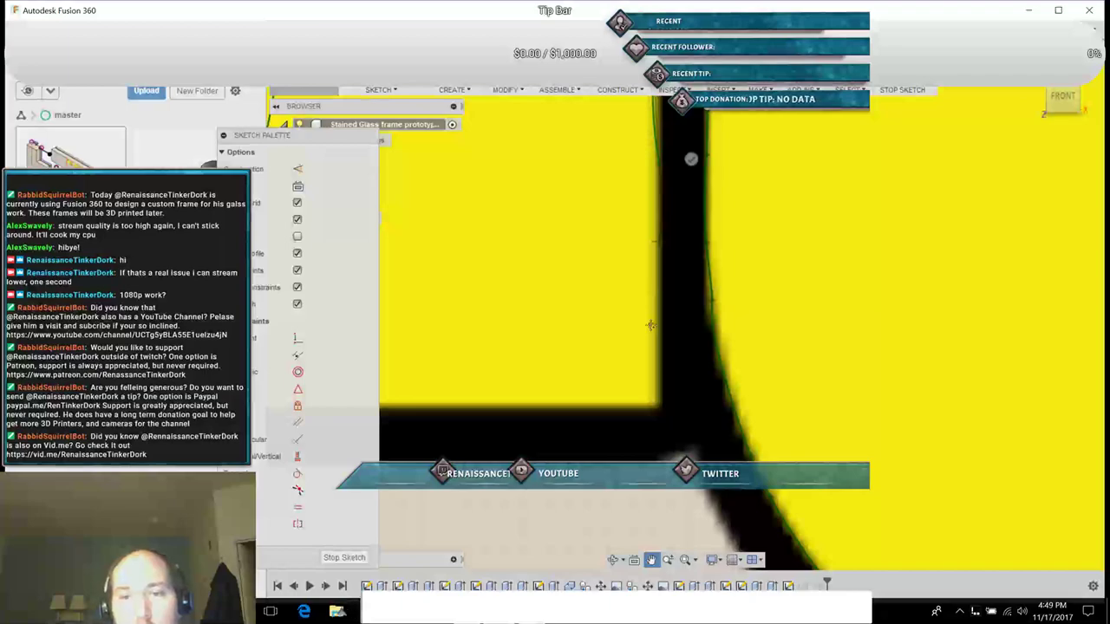
key(Escape)
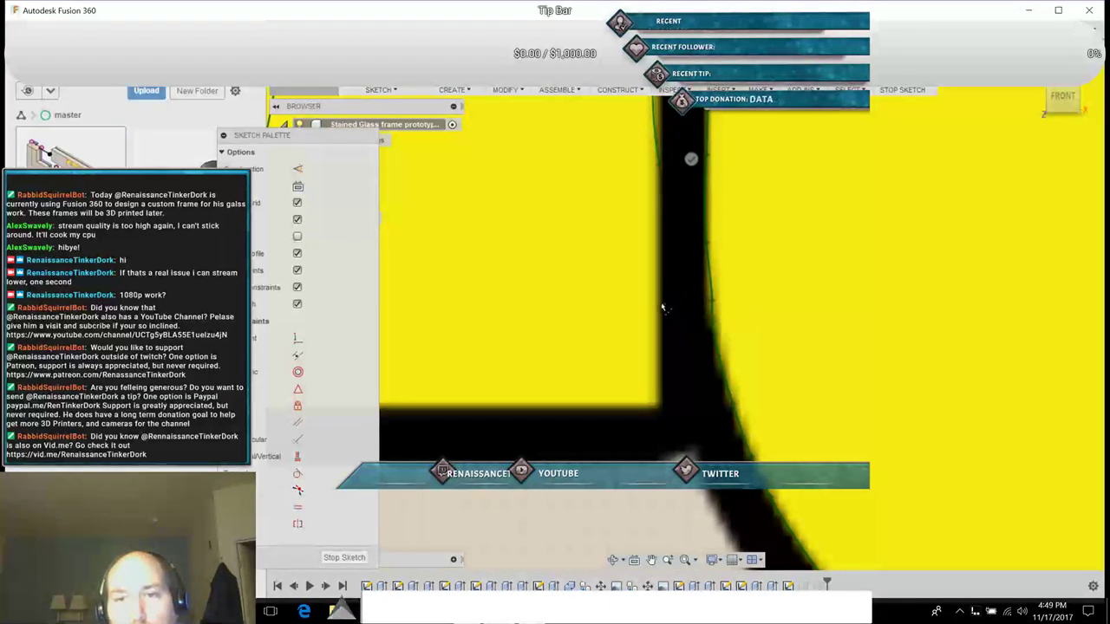
click(659, 214)
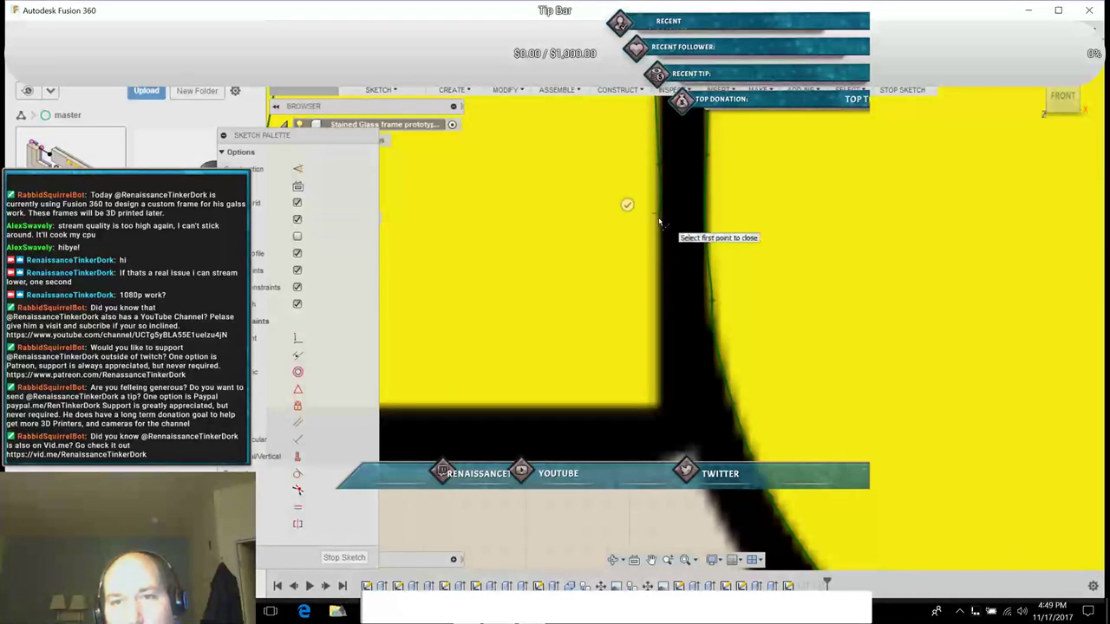
click(659, 312)
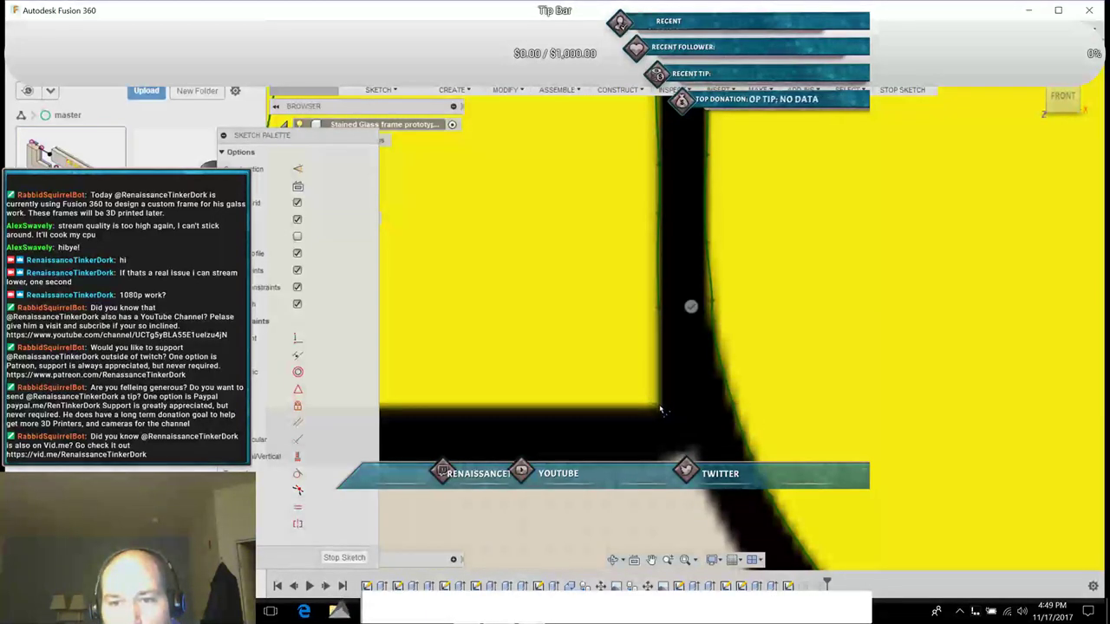
click(660, 408)
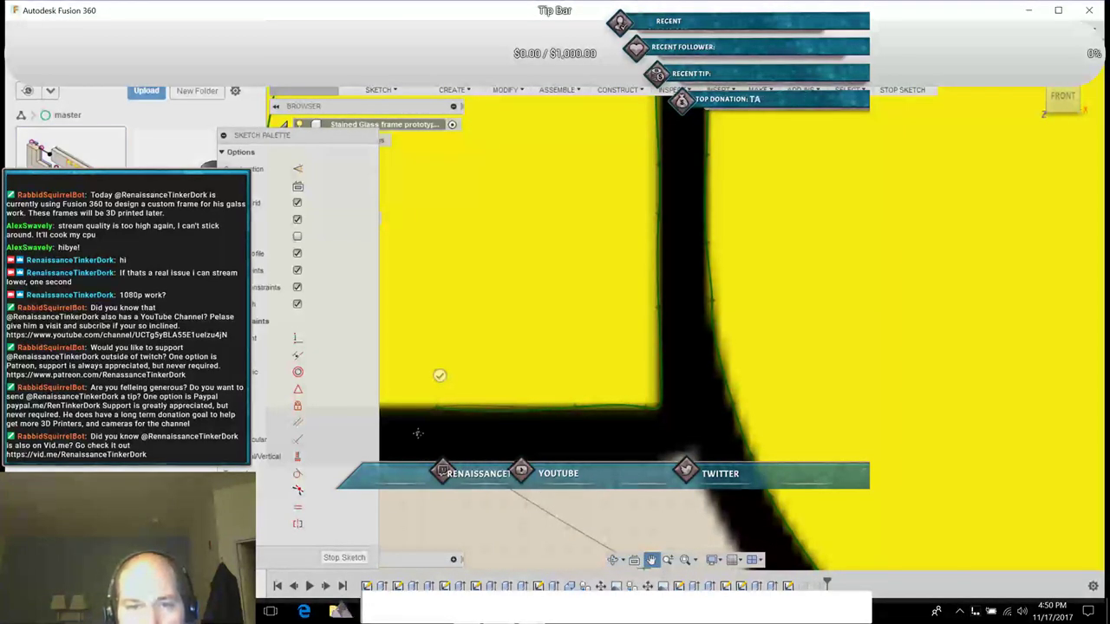
Step: Trace the stem's bottom edge and lower left corner back to the starting point, and adjust the corner point's tangent handle
middle_drag(418, 432, 732, 460)
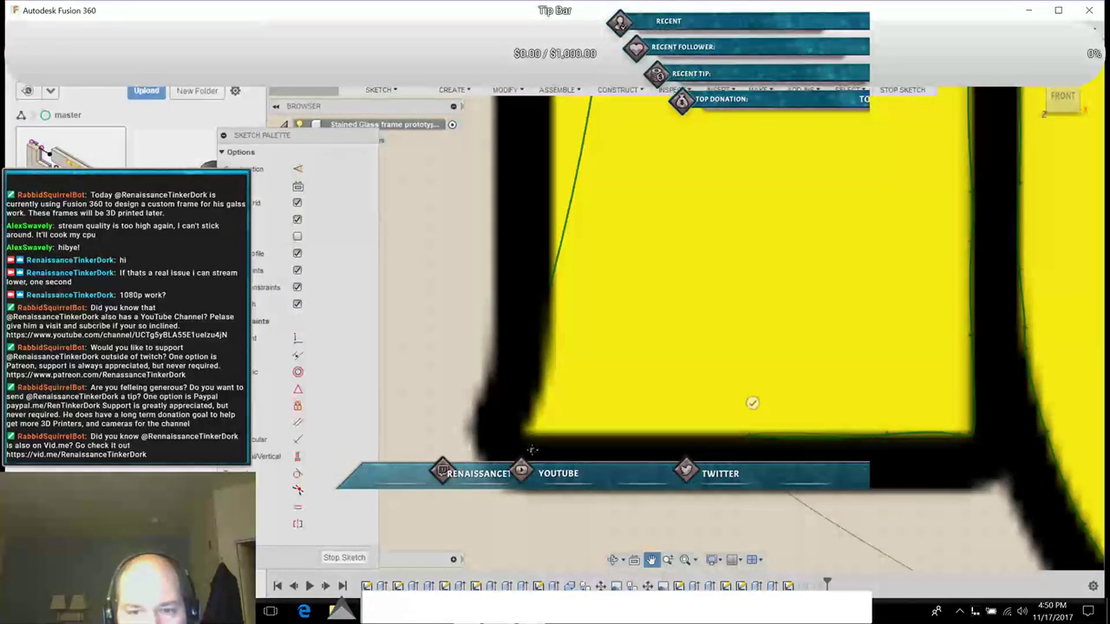
key(Escape)
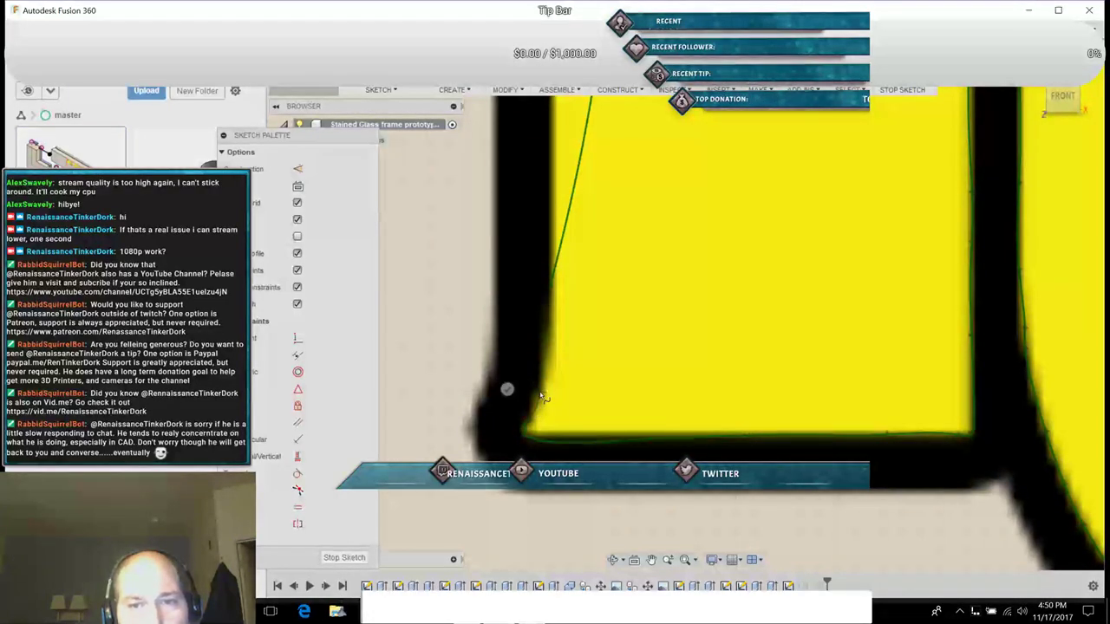
click(550, 289)
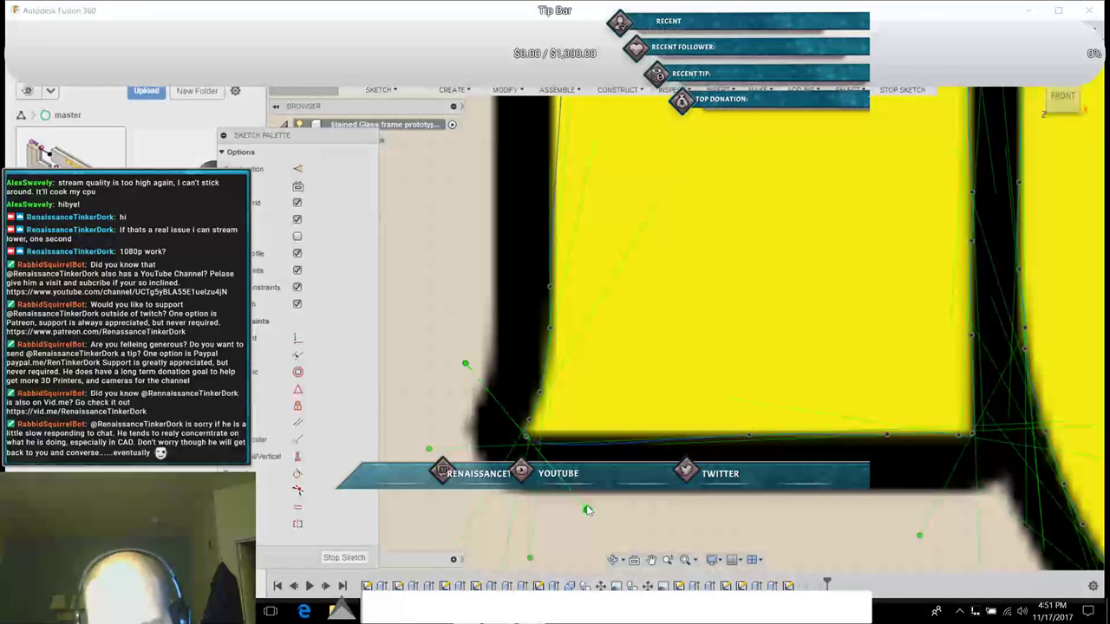
drag(586, 510, 595, 488)
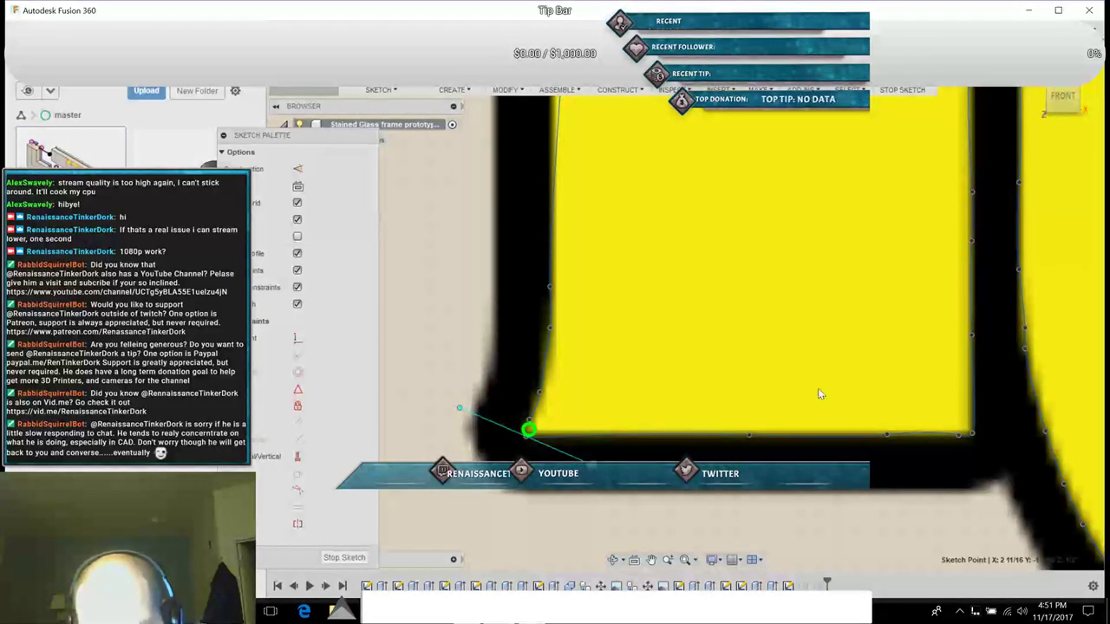
key(Escape)
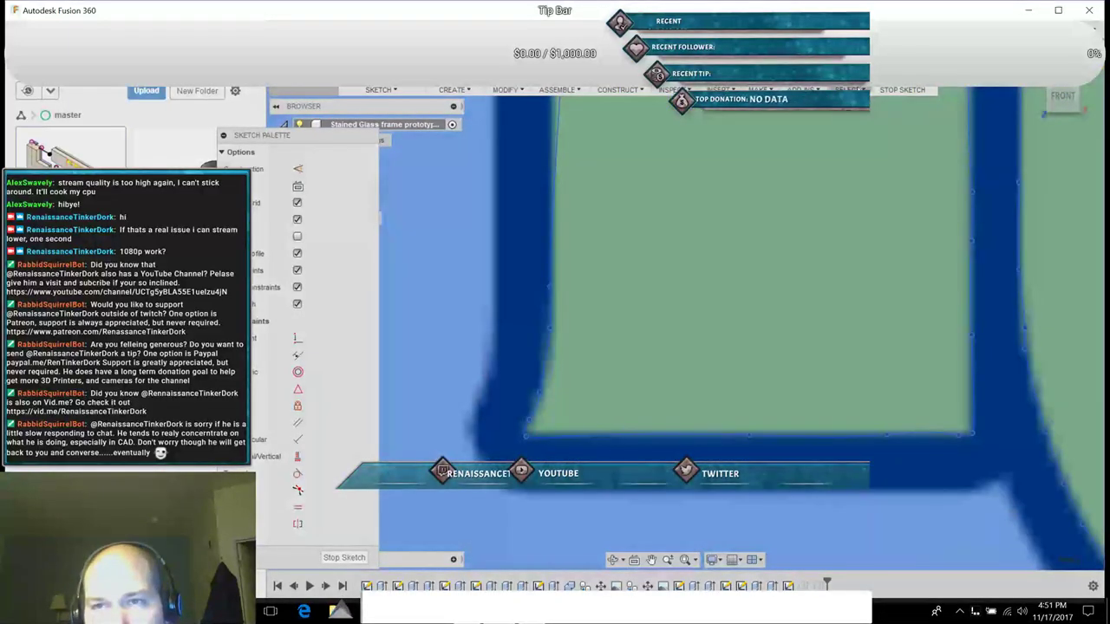
Step: Switch the selection mode to Freeform Selection
click(848, 90)
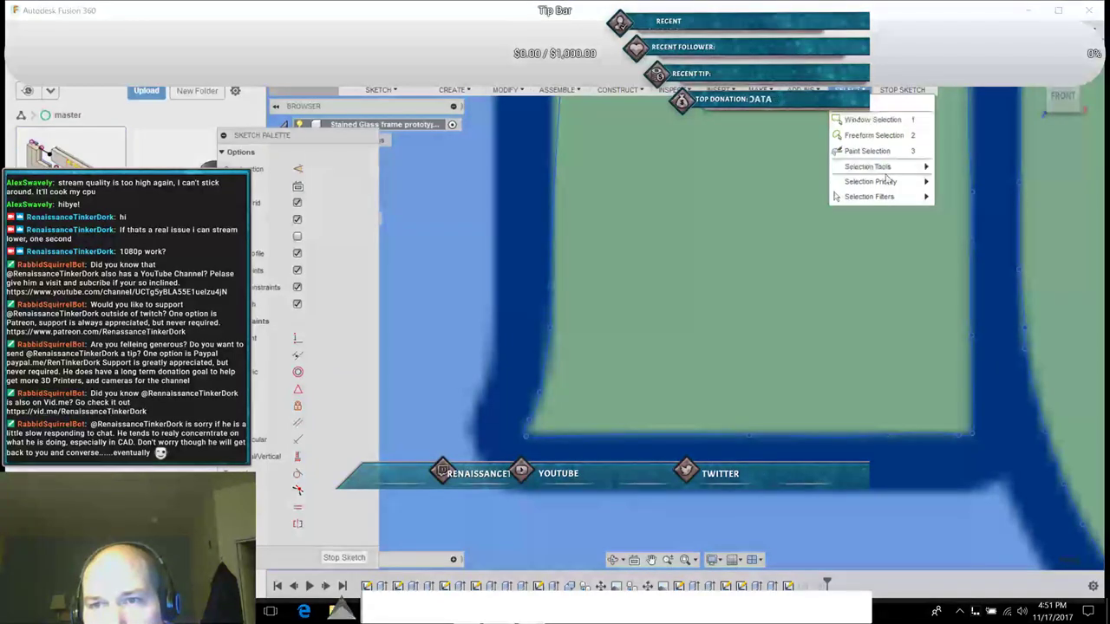
mouse_move(888, 184)
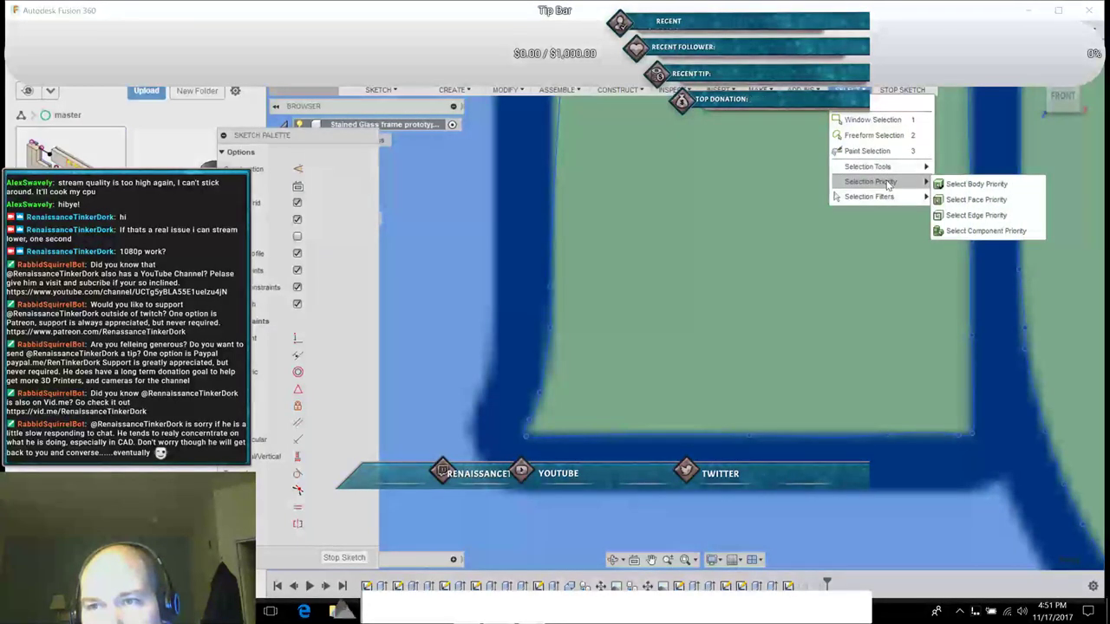
click(879, 137)
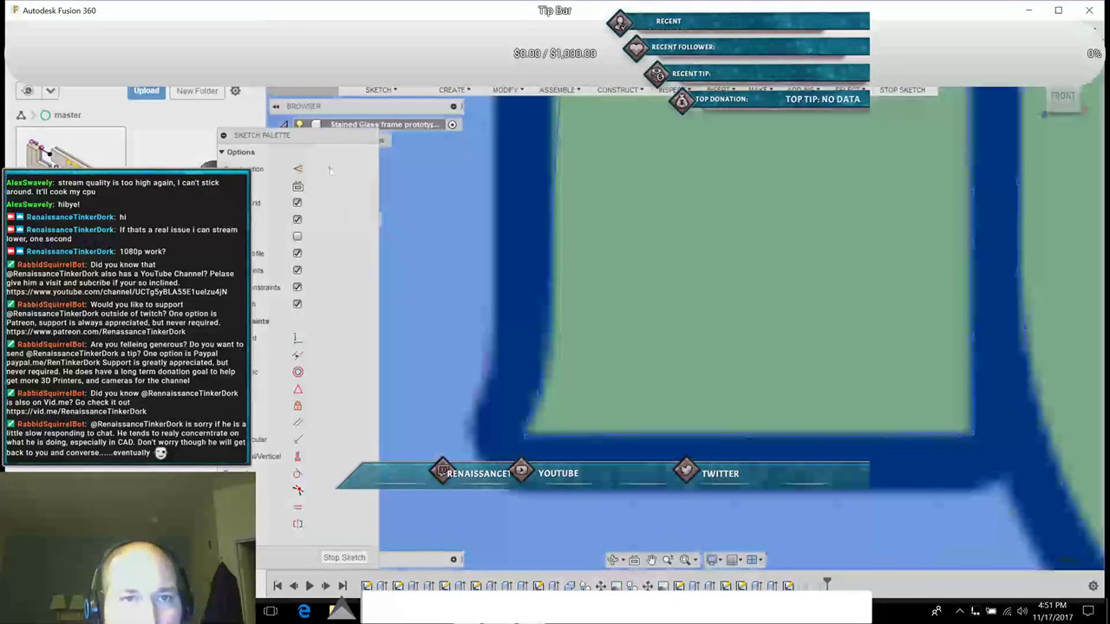
Step: Make the hidden sketches Sketch11, Sketch13 and Sketch14 visible, moving the sketch palette aside and back
drag(317, 135, 472, 172)
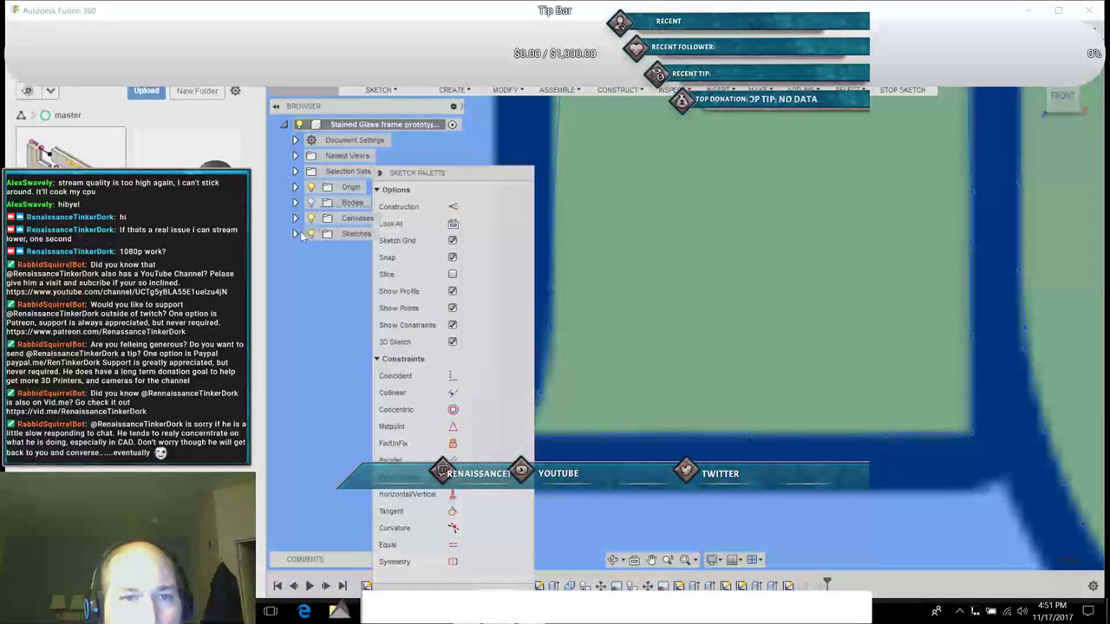
click(296, 234)
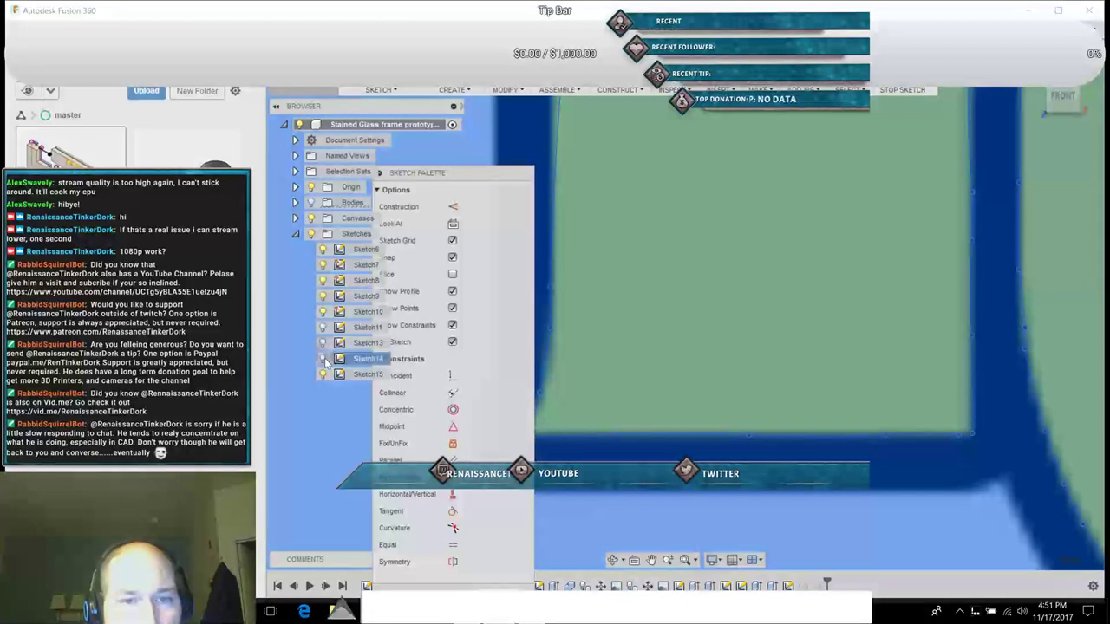
click(322, 328)
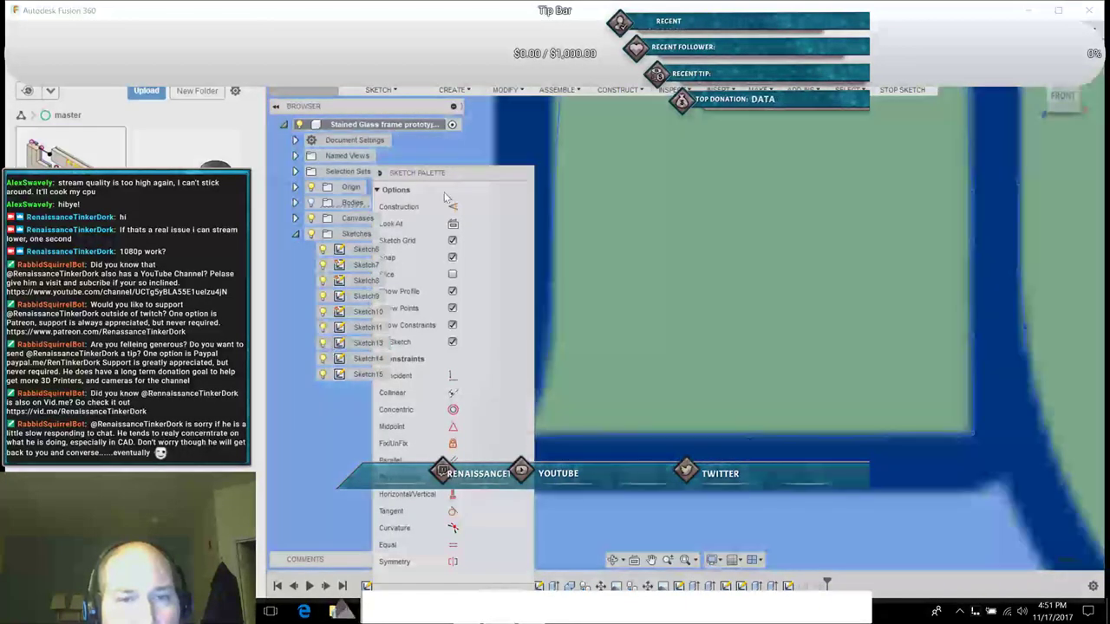
drag(483, 168, 384, 127)
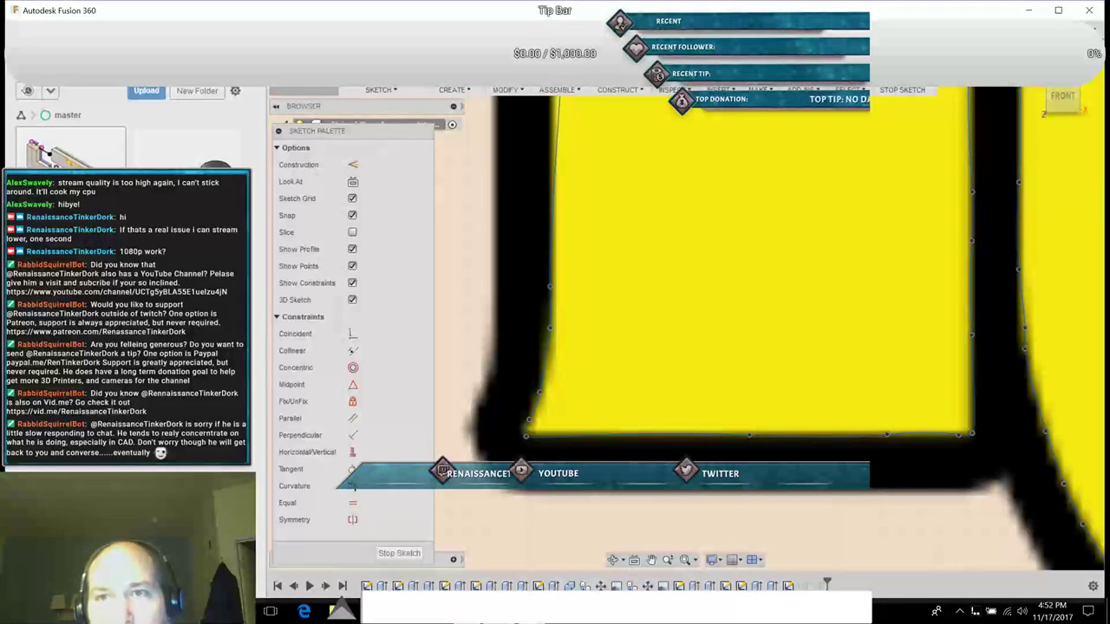
Step: Enable Sketch Curves, Sketch Geometry Constraint, Sketch Points and Sketch Profiles in the selection filters
click(848, 89)
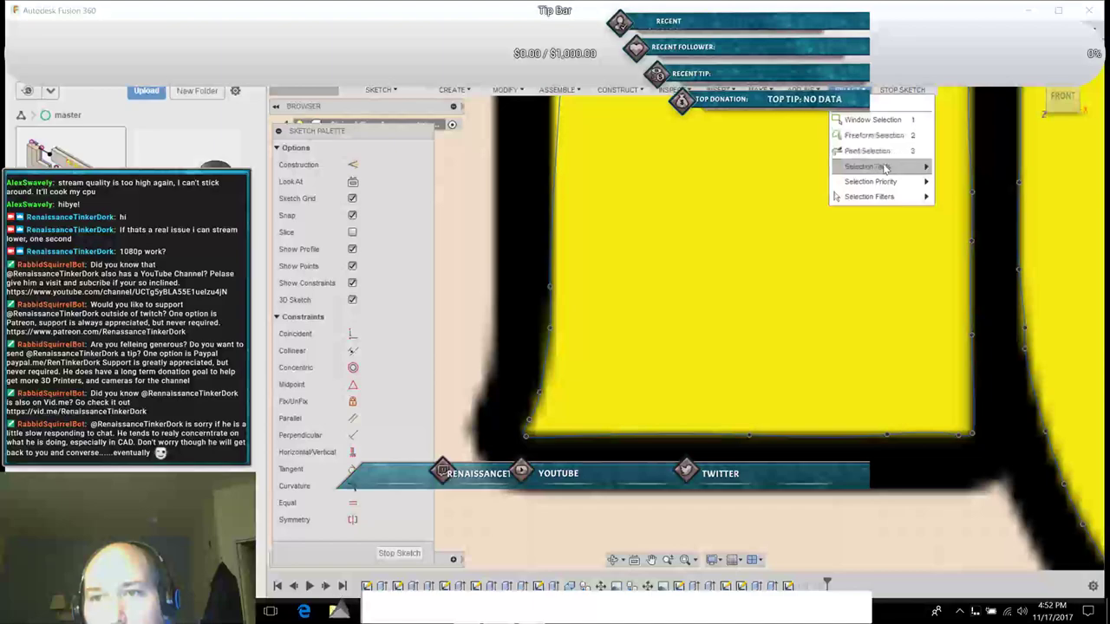
mouse_move(885, 168)
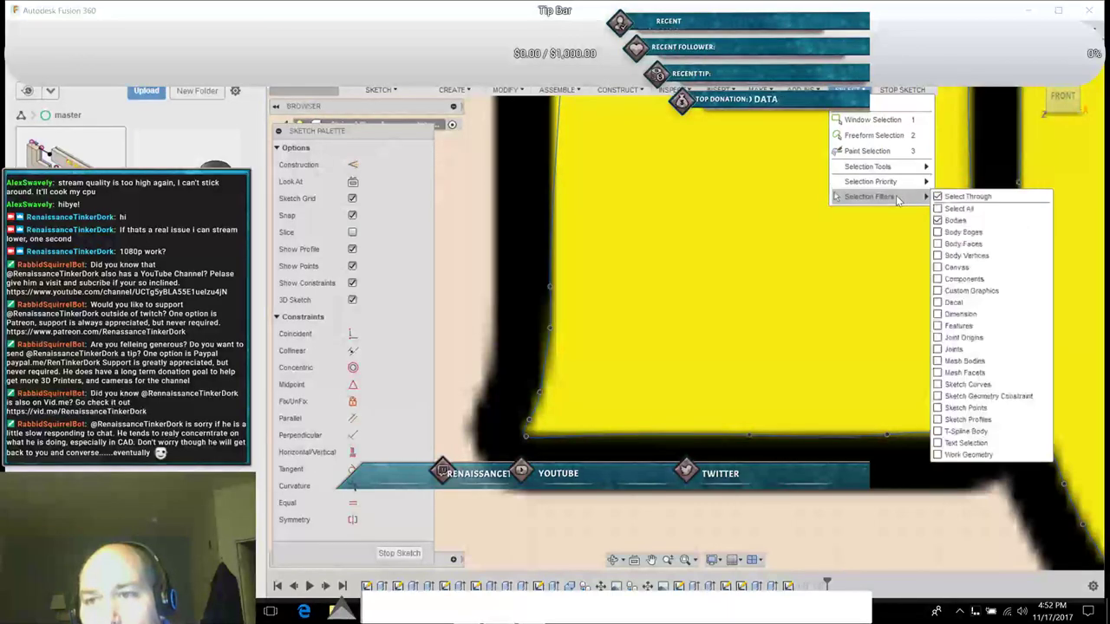
click(937, 408)
click(937, 419)
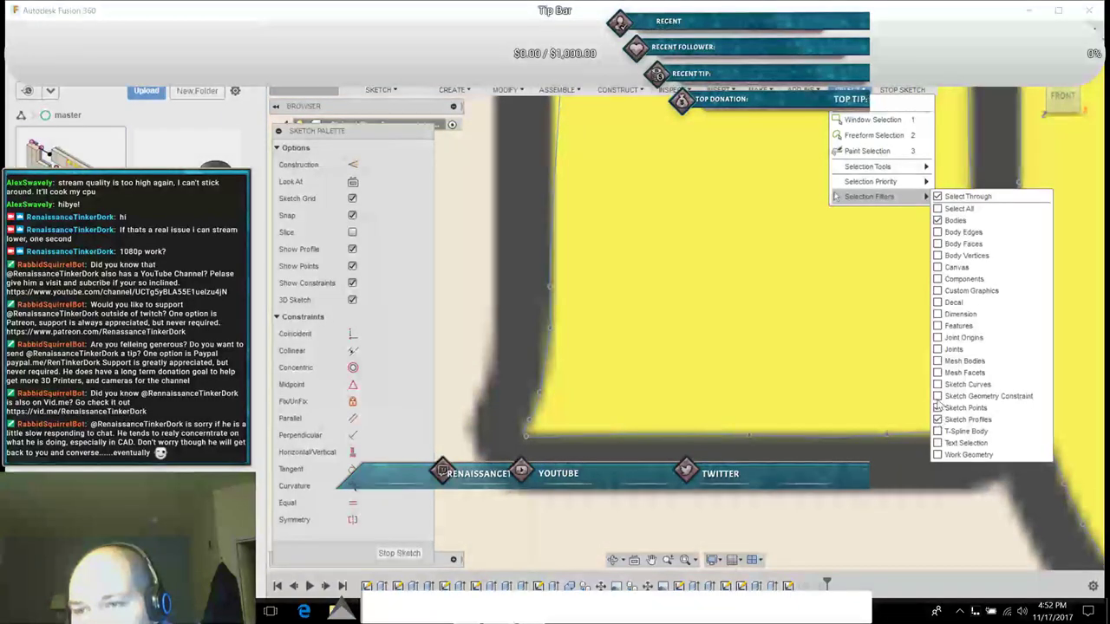
click(937, 408)
click(937, 385)
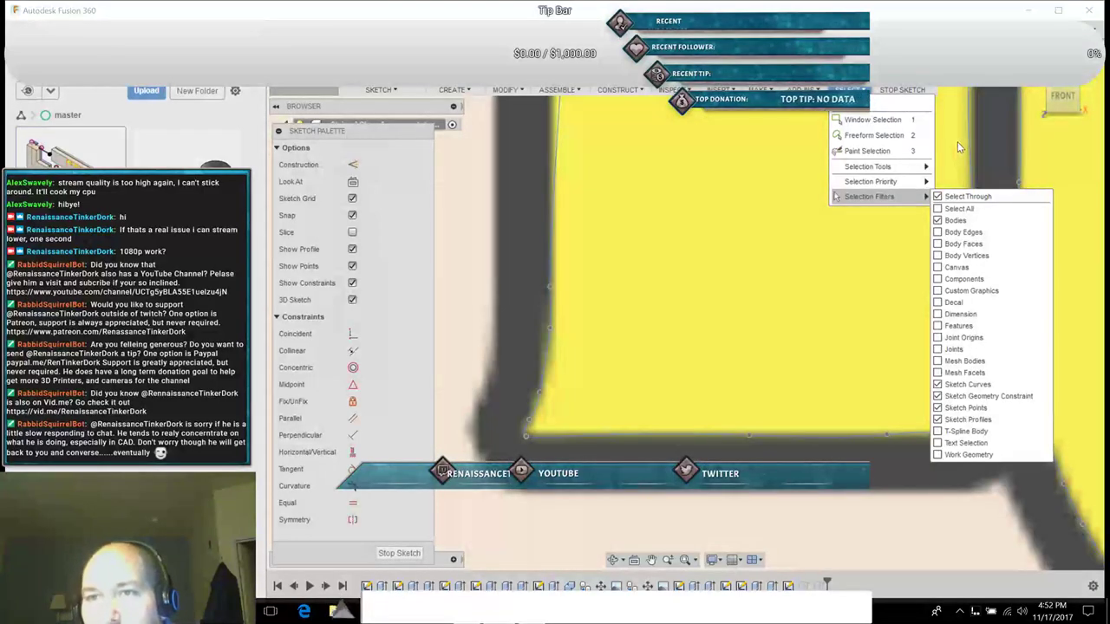
click(957, 141)
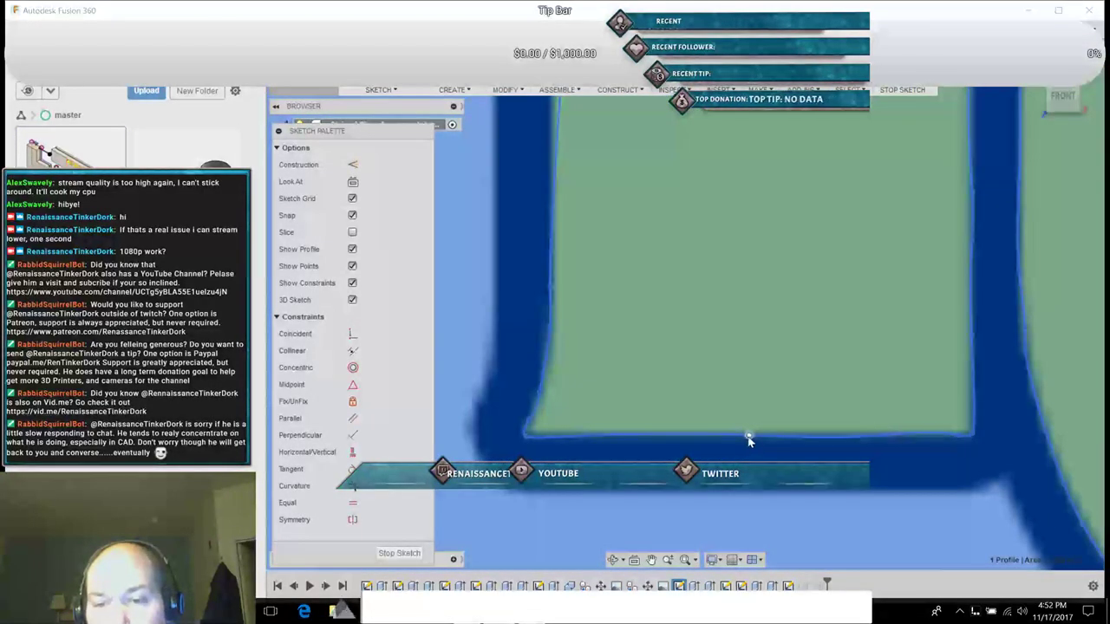
Step: Straighten the bottom edge of the K's stem by levelling the tangent handles of its three spline points between the corners
click(748, 439)
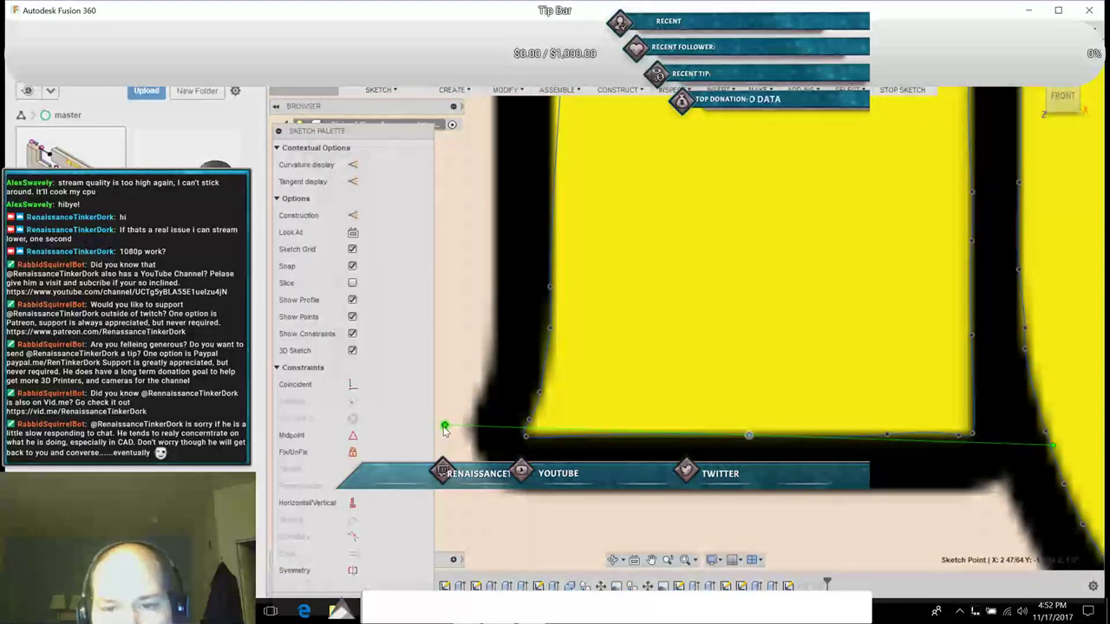
drag(444, 426, 448, 439)
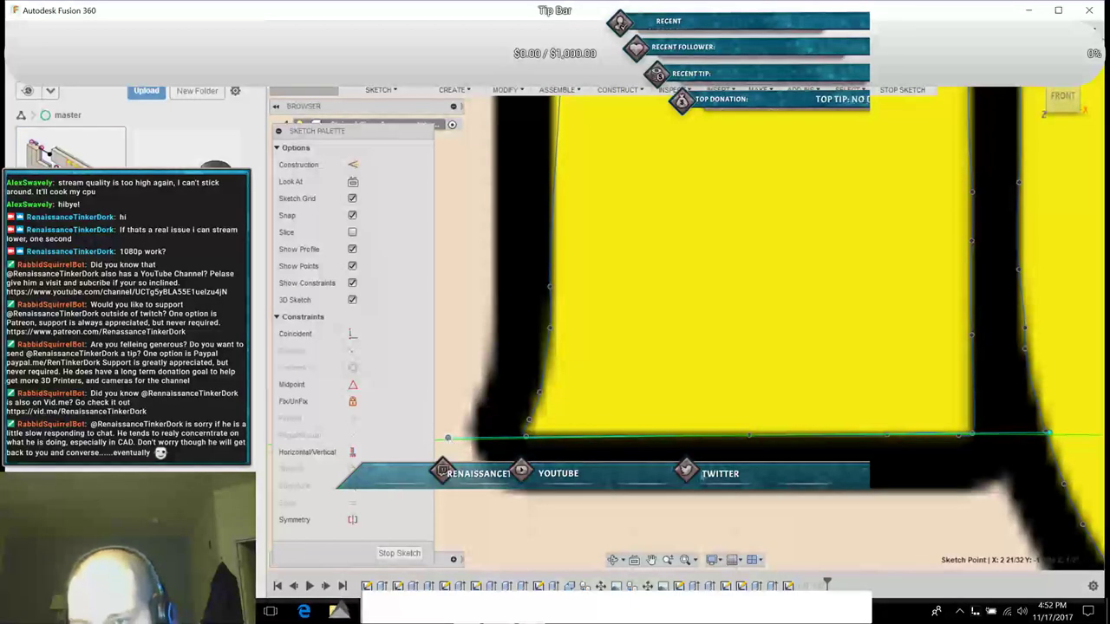
click(886, 438)
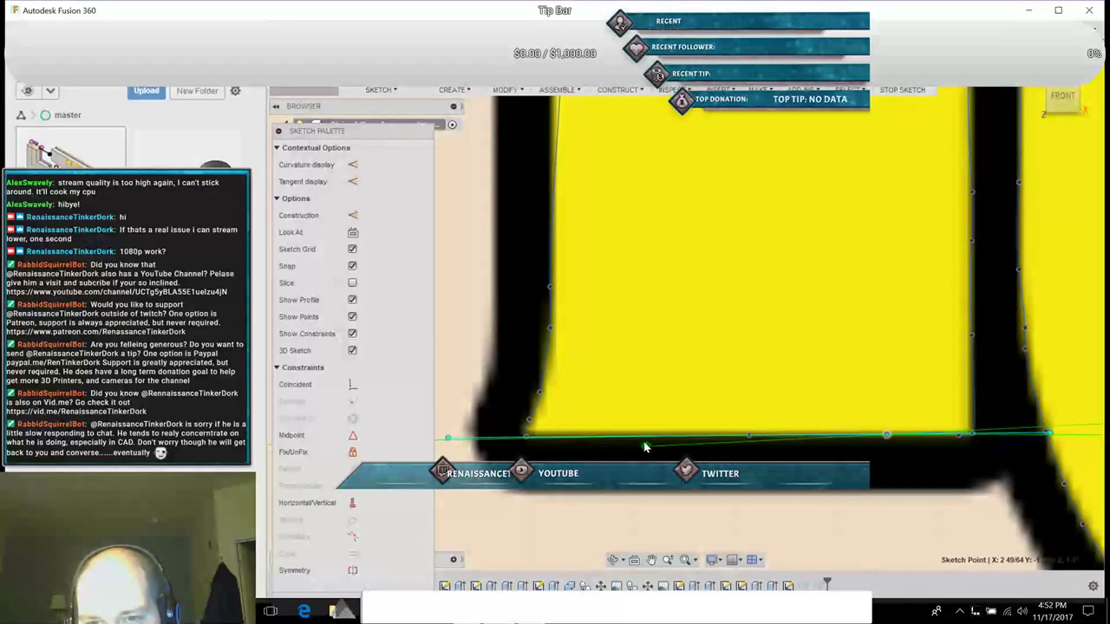
drag(646, 447, 643, 438)
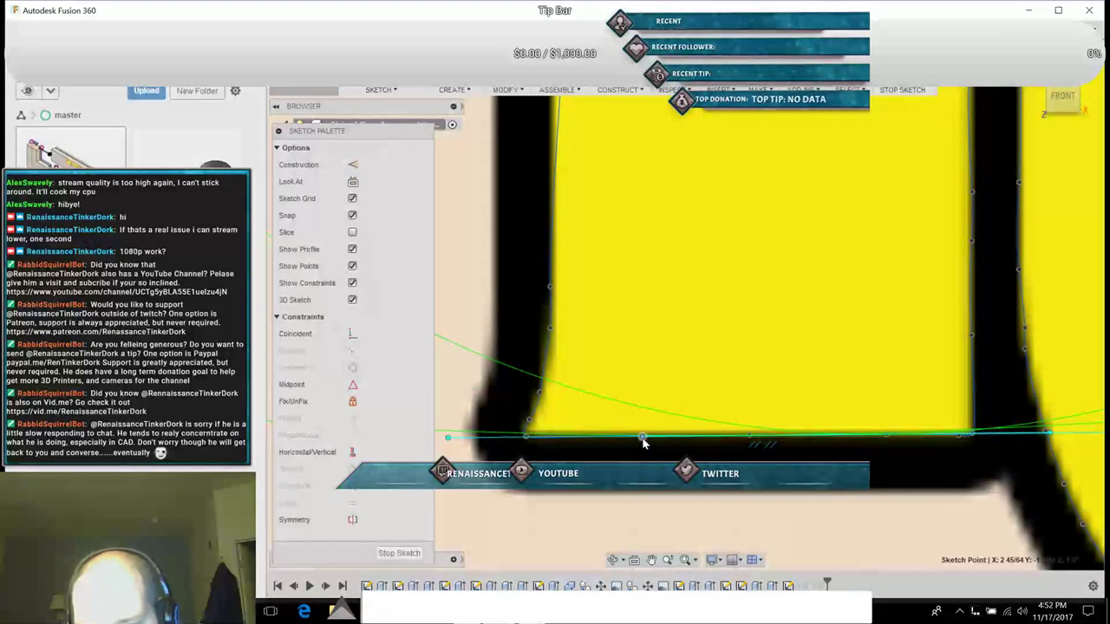
click(960, 437)
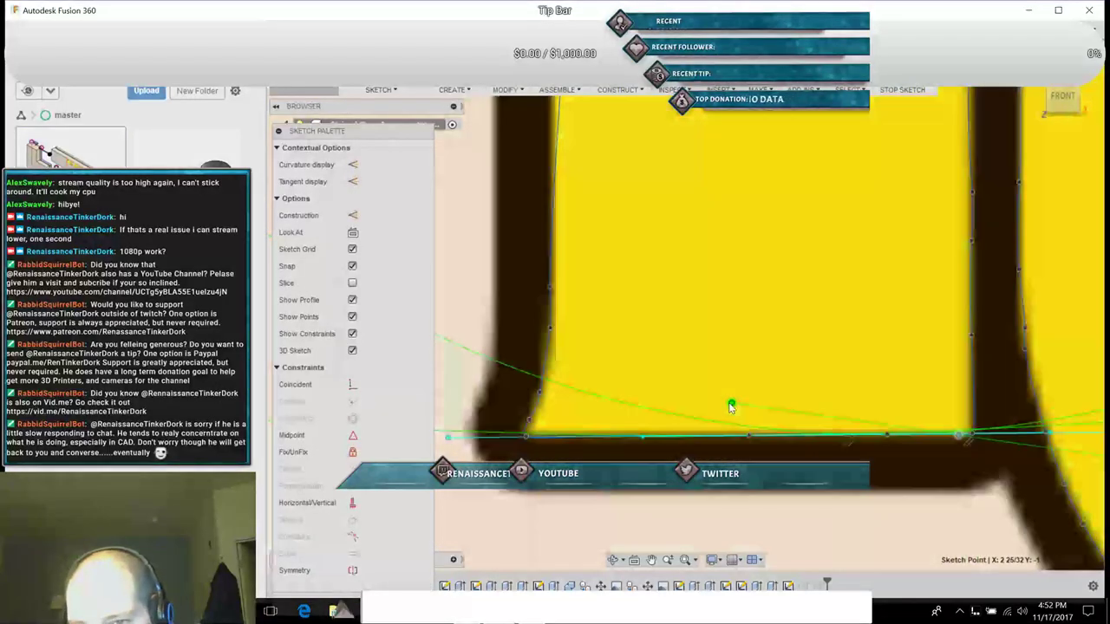
drag(730, 413, 731, 432)
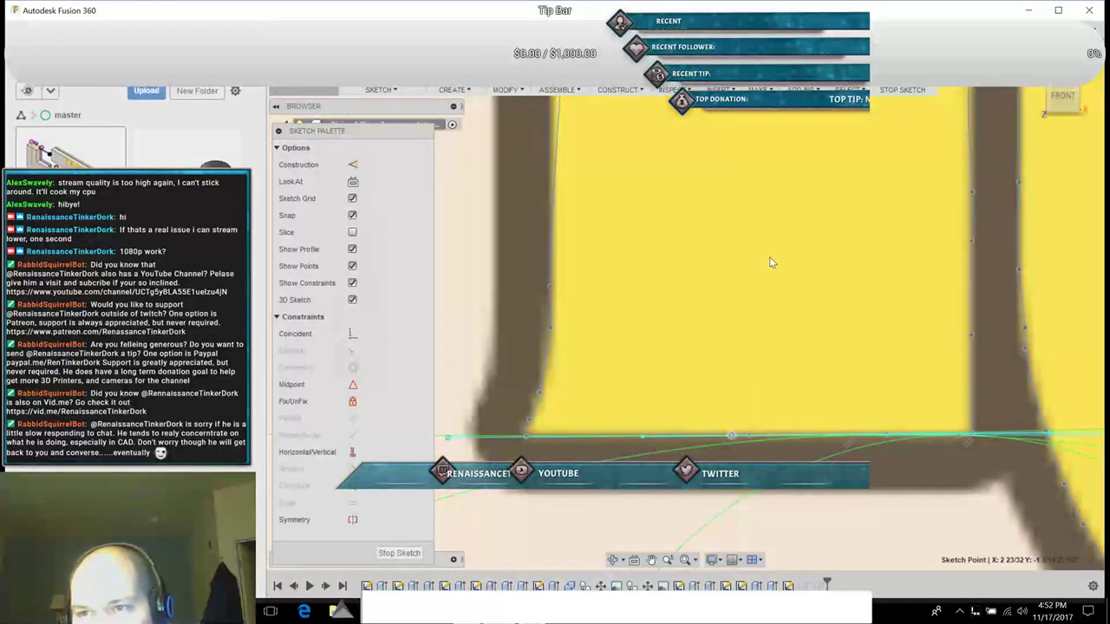
click(770, 260)
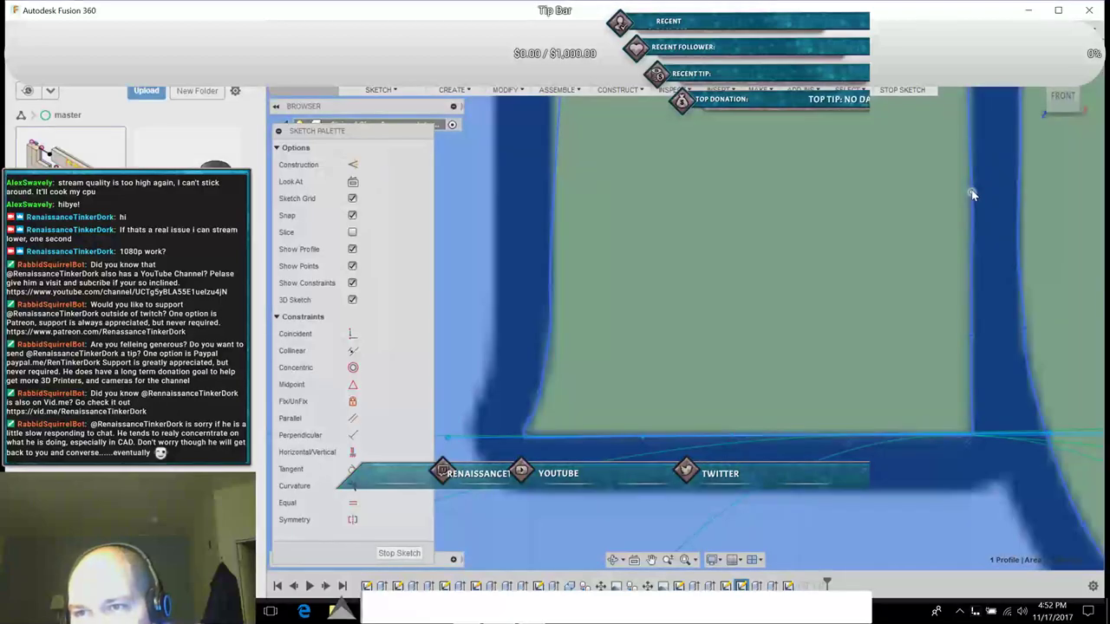
Step: Align the tangent handles of the spline points on the lower part of the stem's right edge vertically with that edge
click(970, 195)
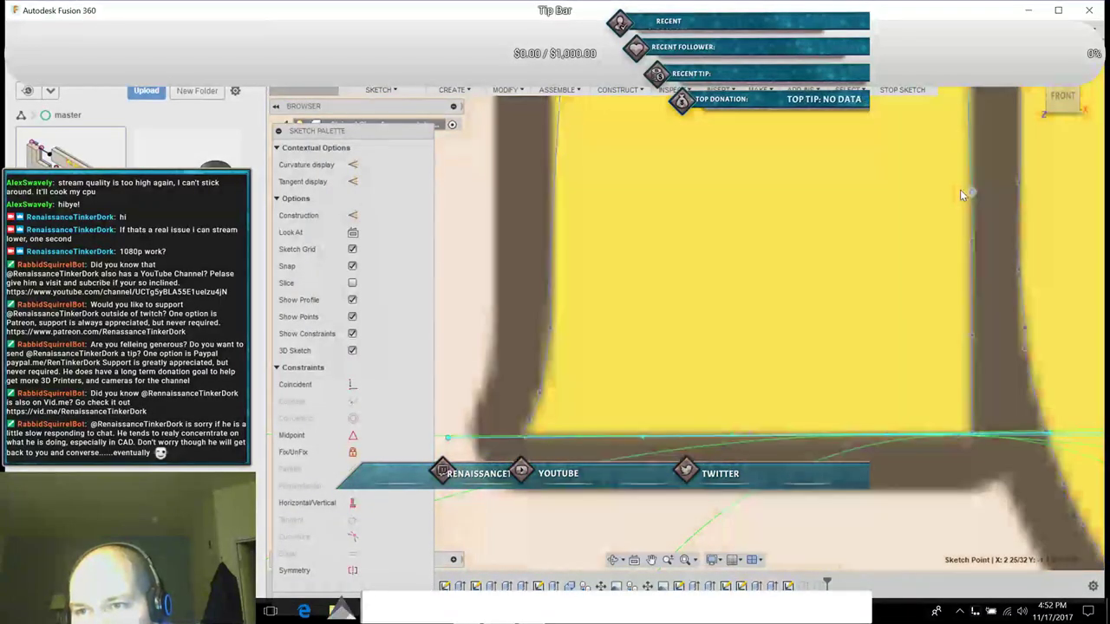
click(960, 195)
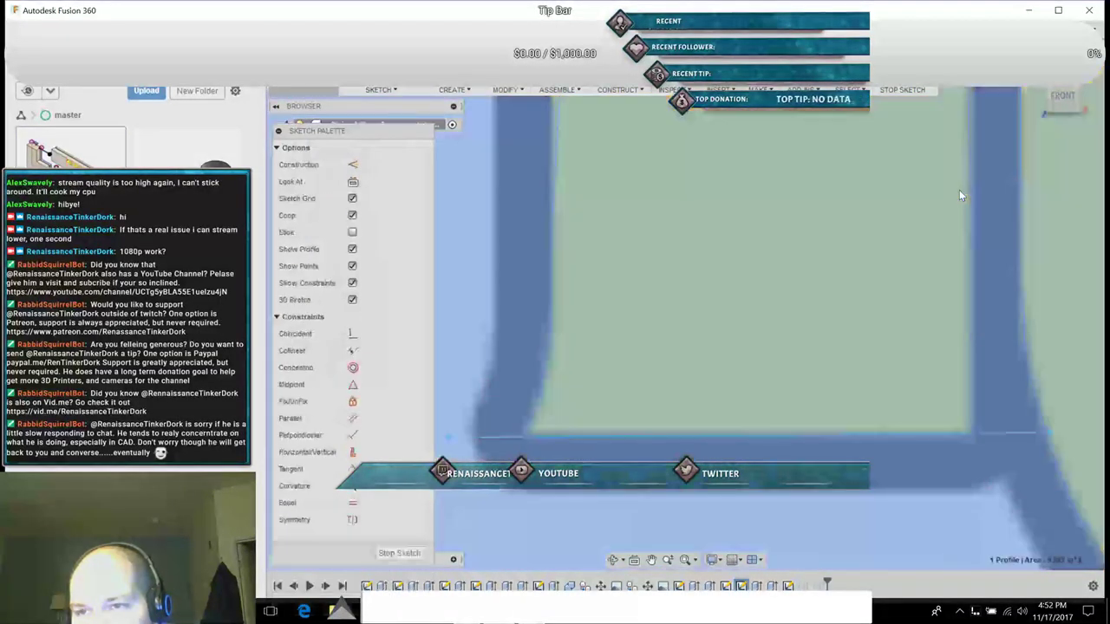
click(972, 192)
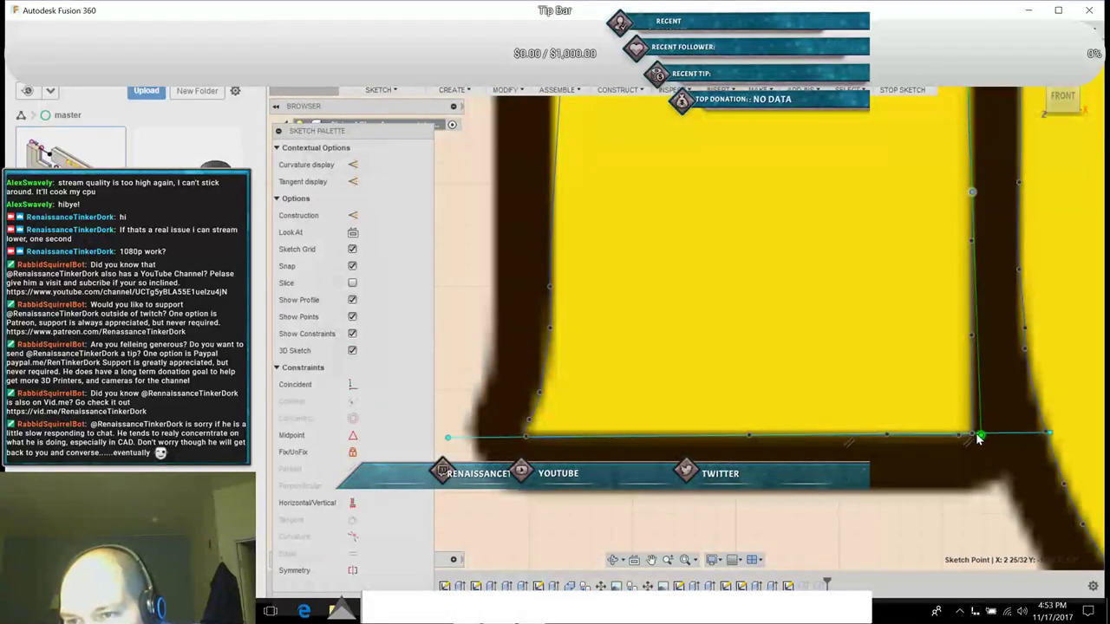
click(978, 437)
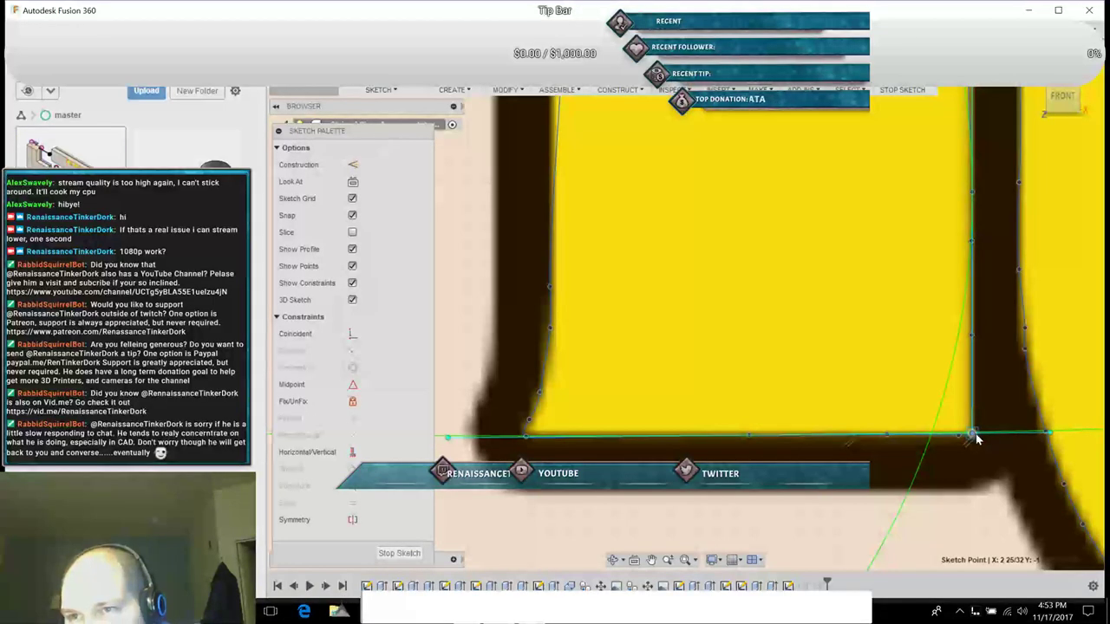
click(932, 368)
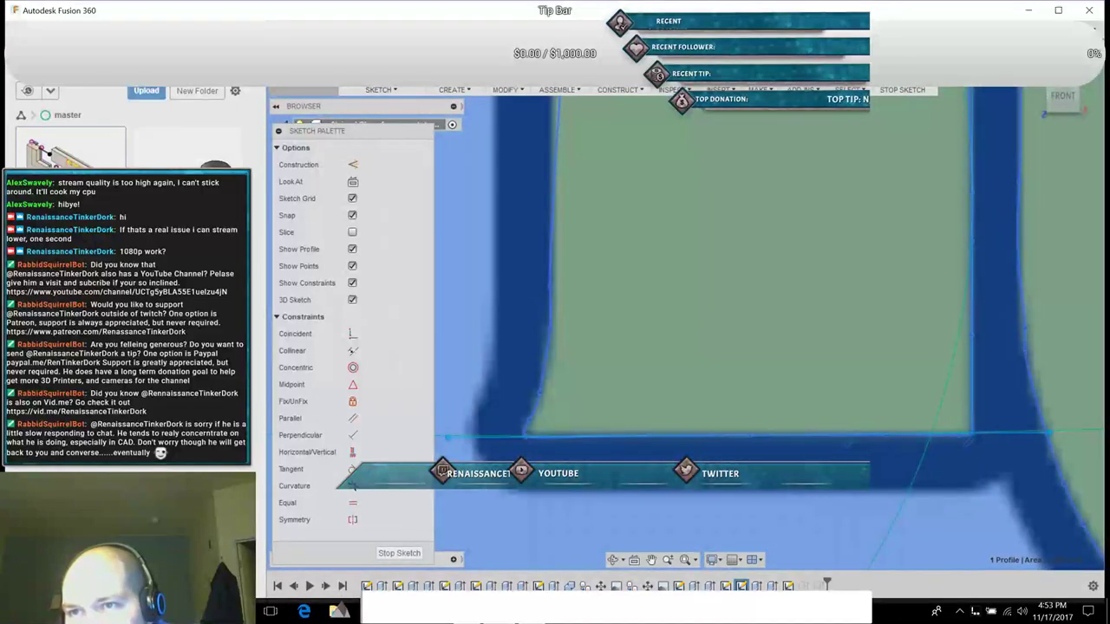
click(956, 333)
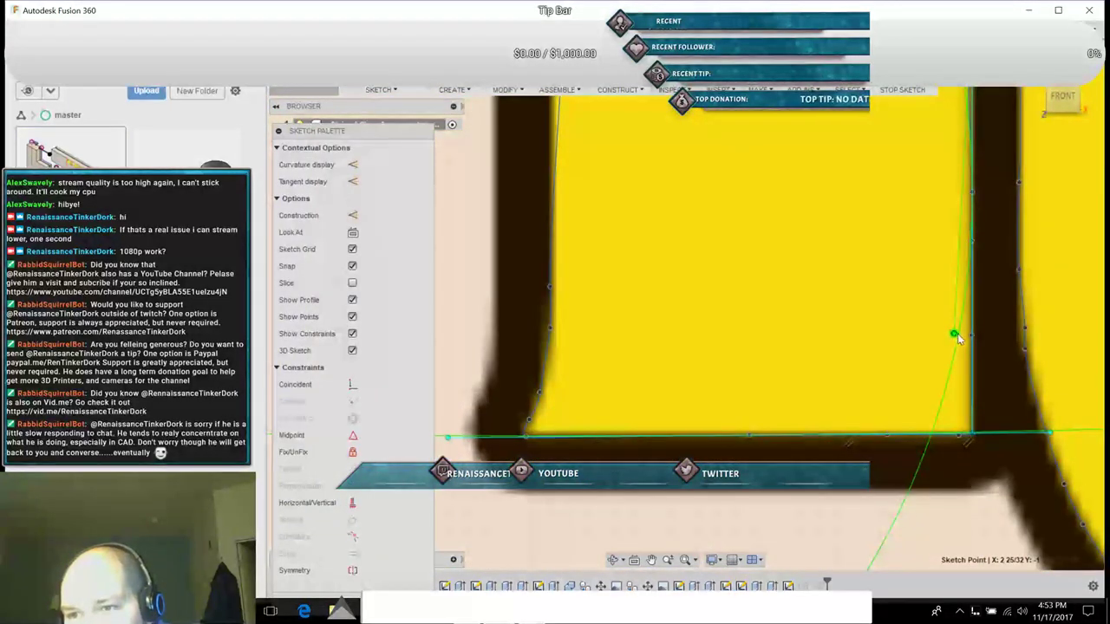
drag(954, 335, 971, 339)
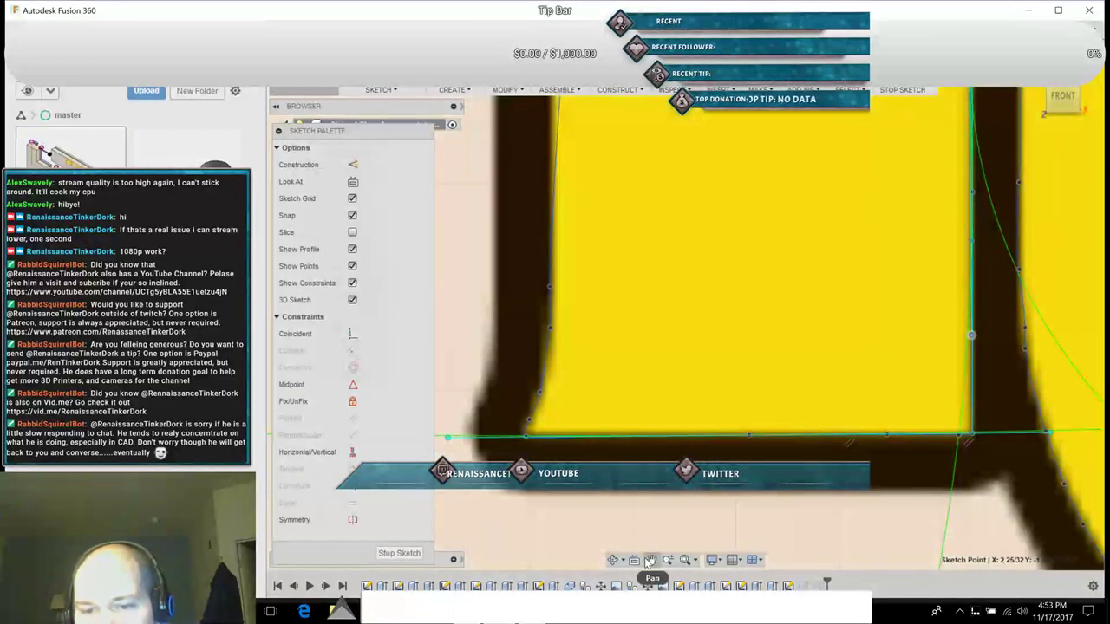
Step: Align the tangent handles of the spline points at the upper end of the stem's right edge, beside the black slot's top corner
click(651, 560)
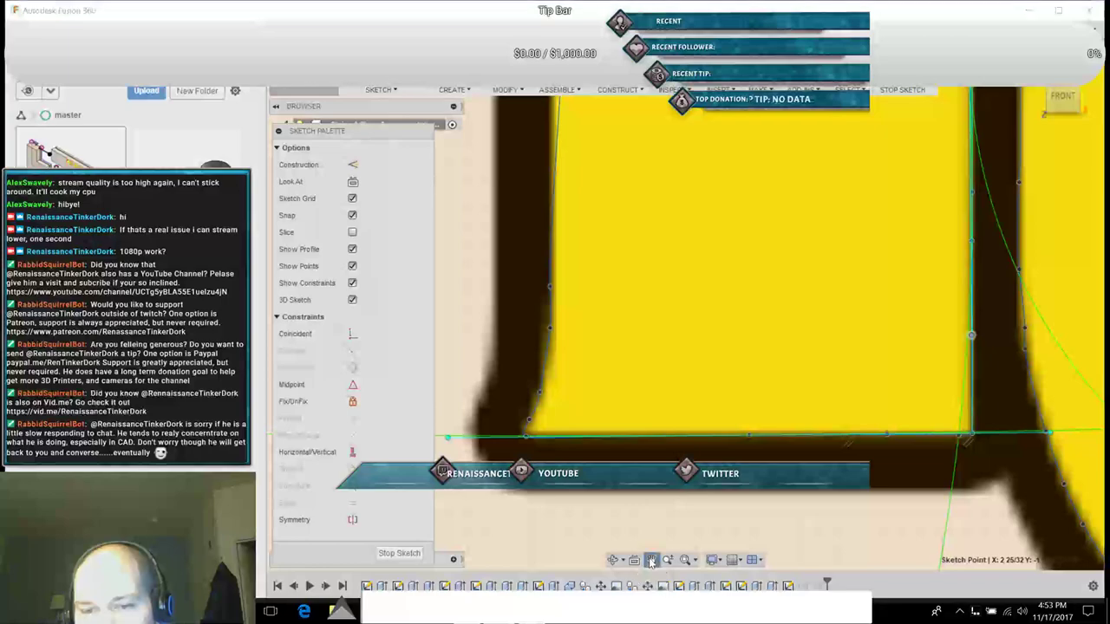
drag(824, 273, 694, 433)
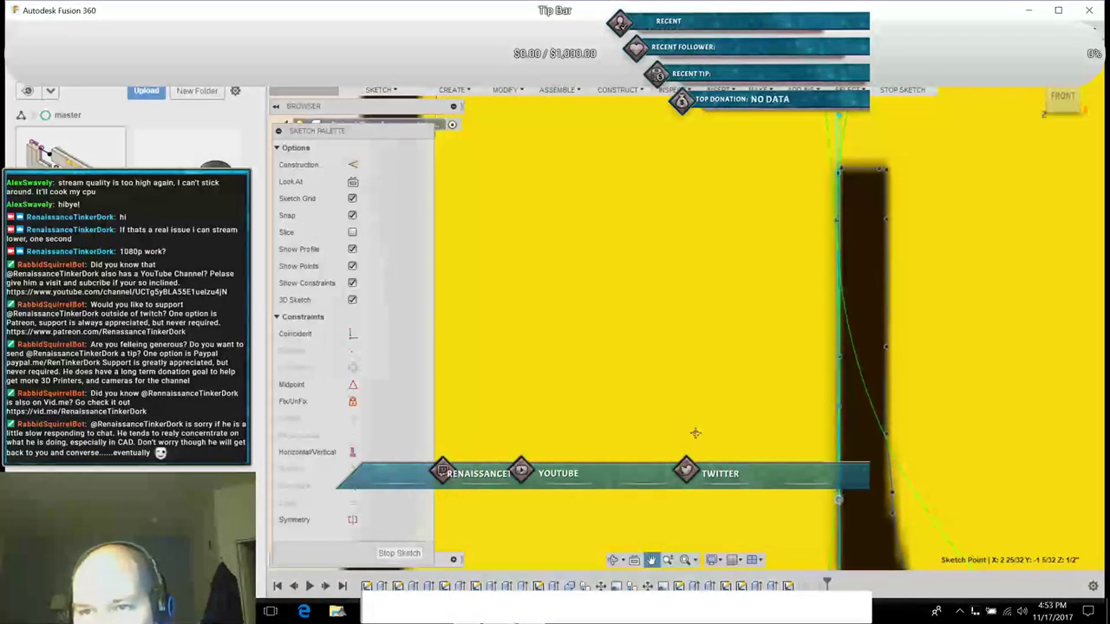
key(Escape)
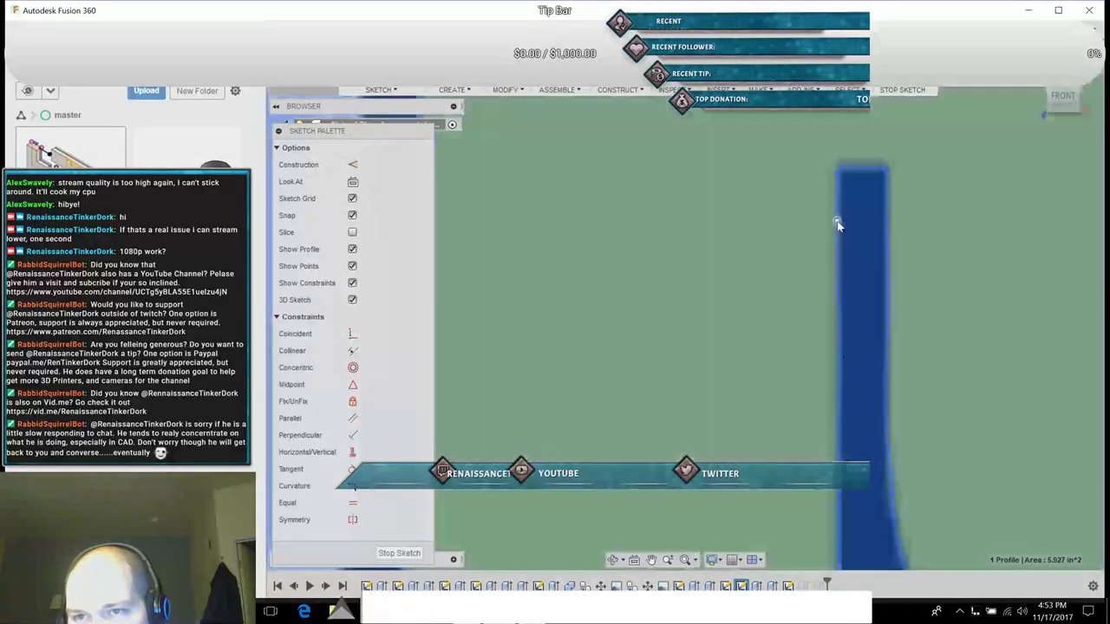
click(837, 221)
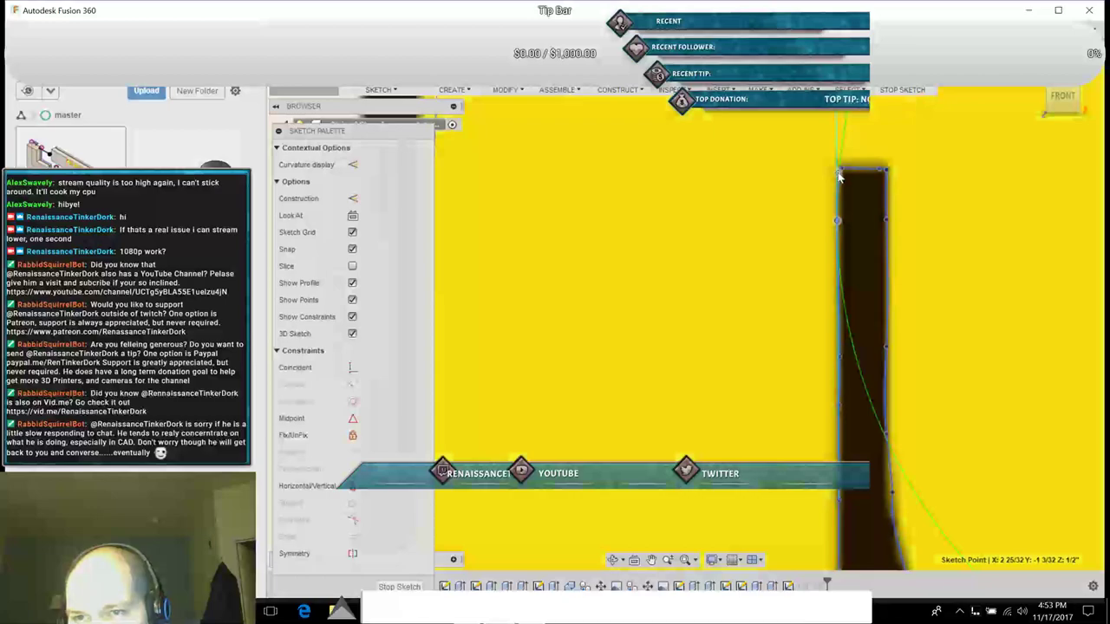
click(838, 173)
drag(851, 350, 843, 349)
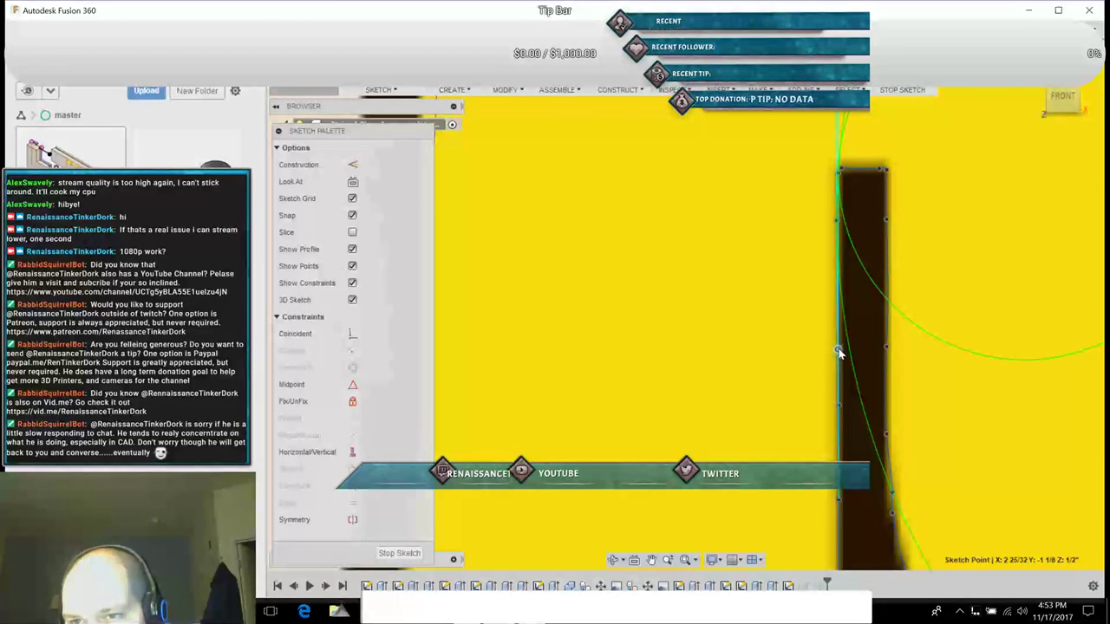
click(838, 351)
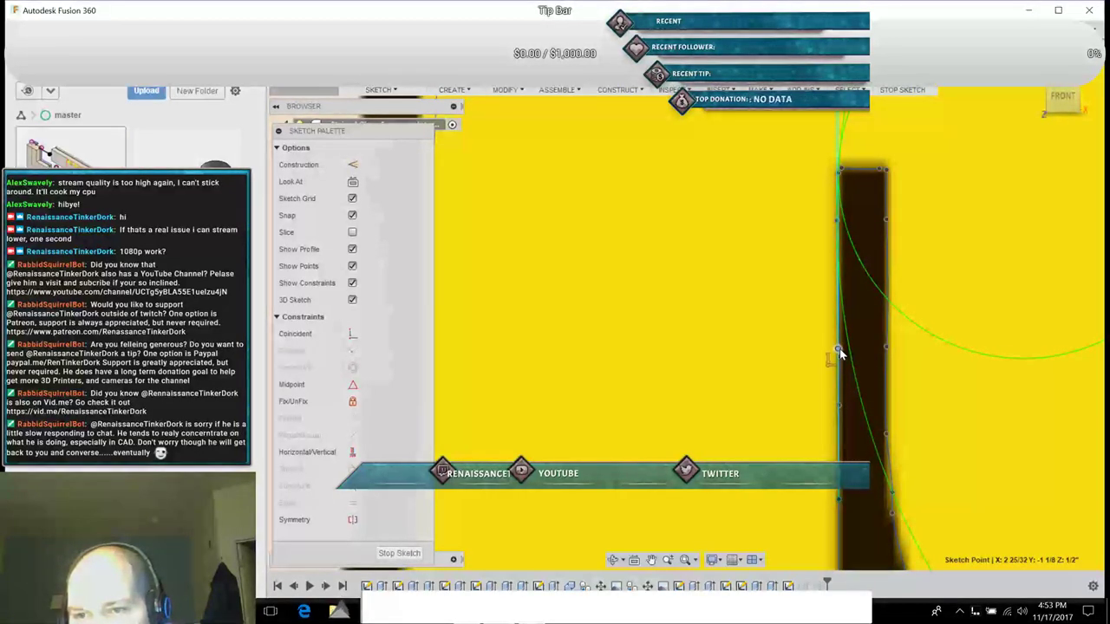
key(Escape)
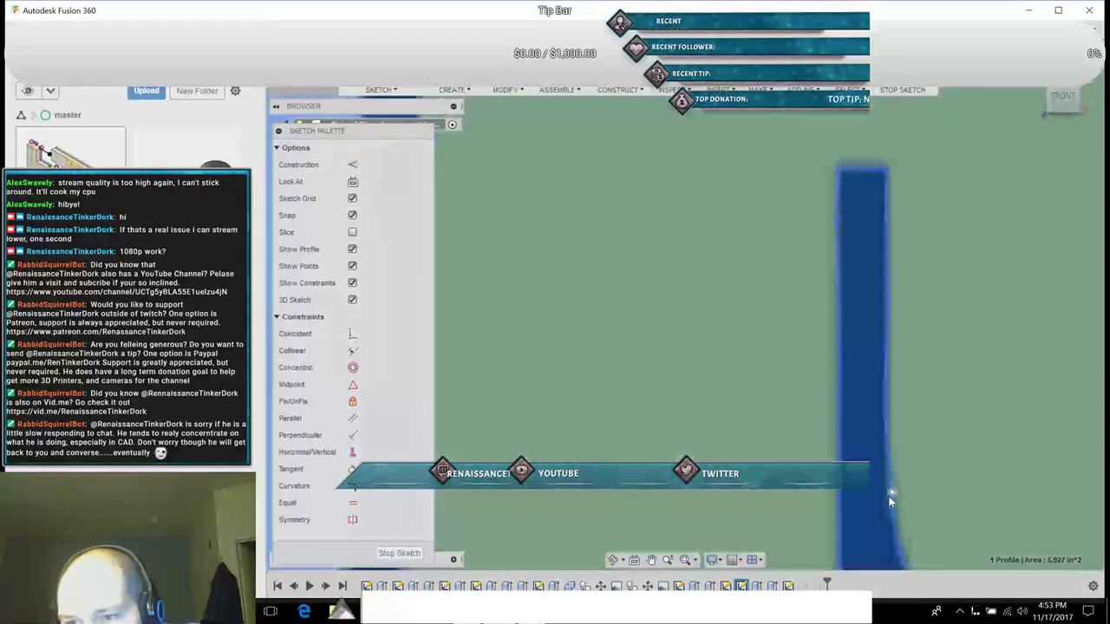
Step: Straighten the right edge of the narrow black slot by aligning the tangent handles of its four spline points vertically
click(893, 496)
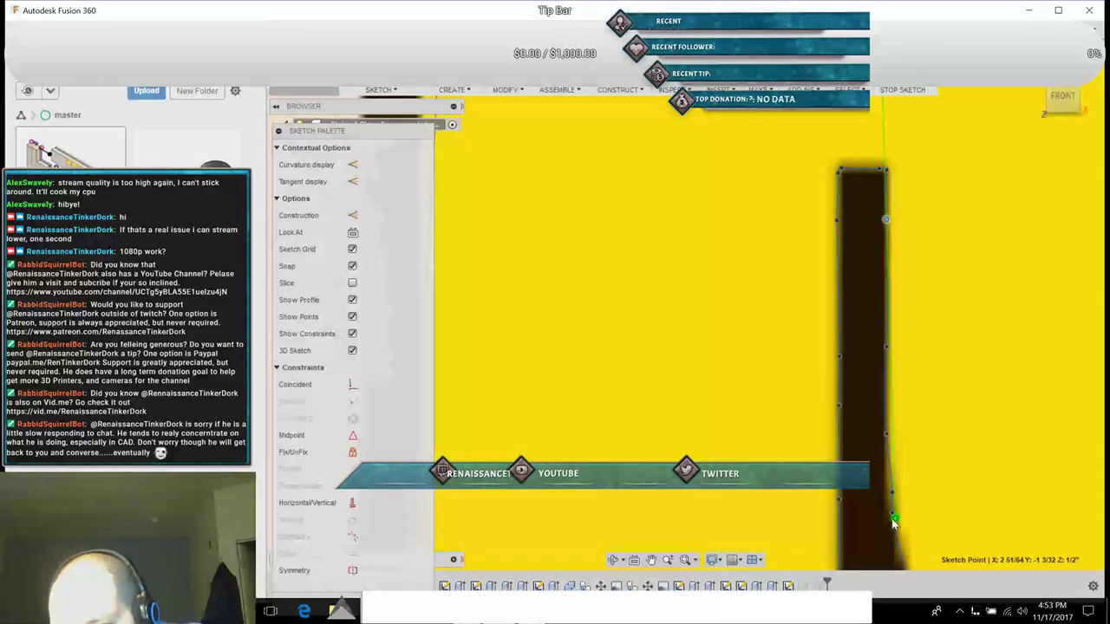
drag(895, 519, 889, 519)
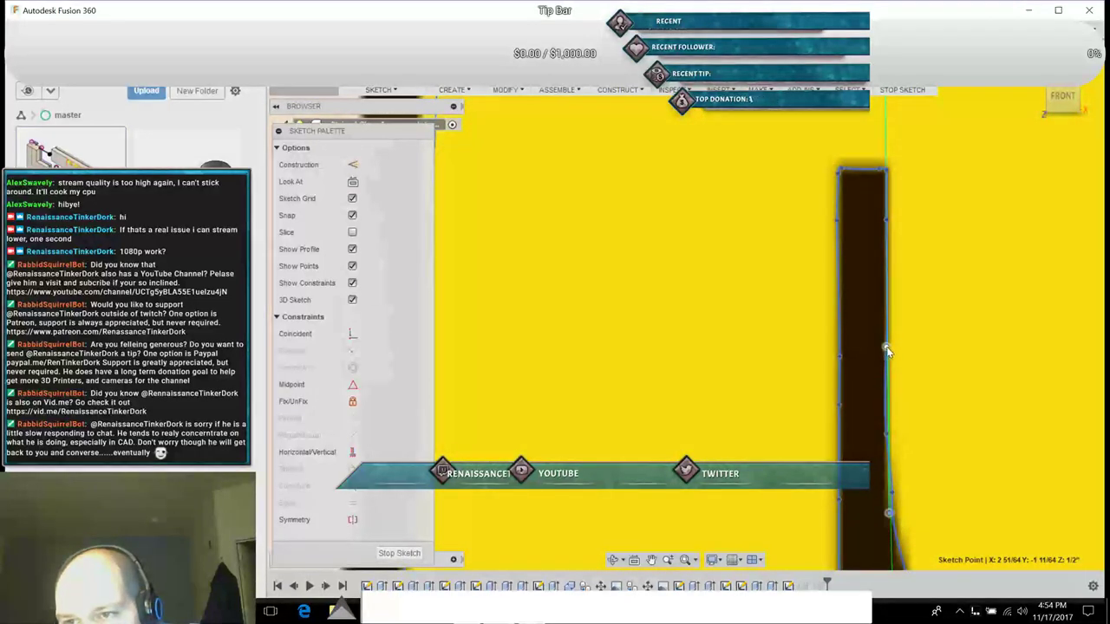
click(885, 350)
drag(894, 114, 885, 115)
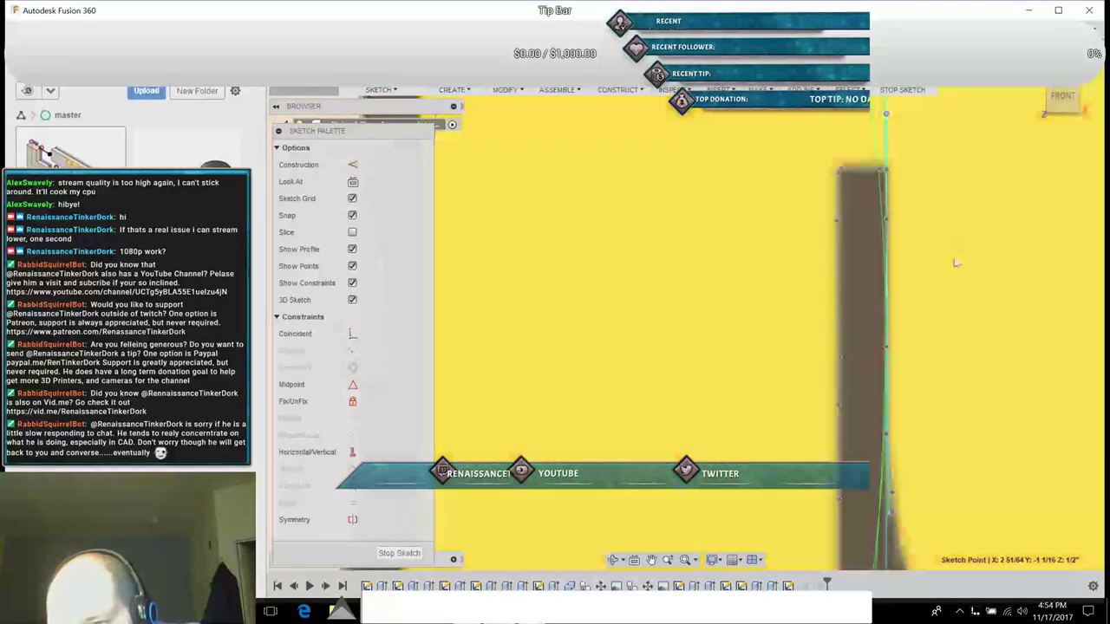
click(887, 439)
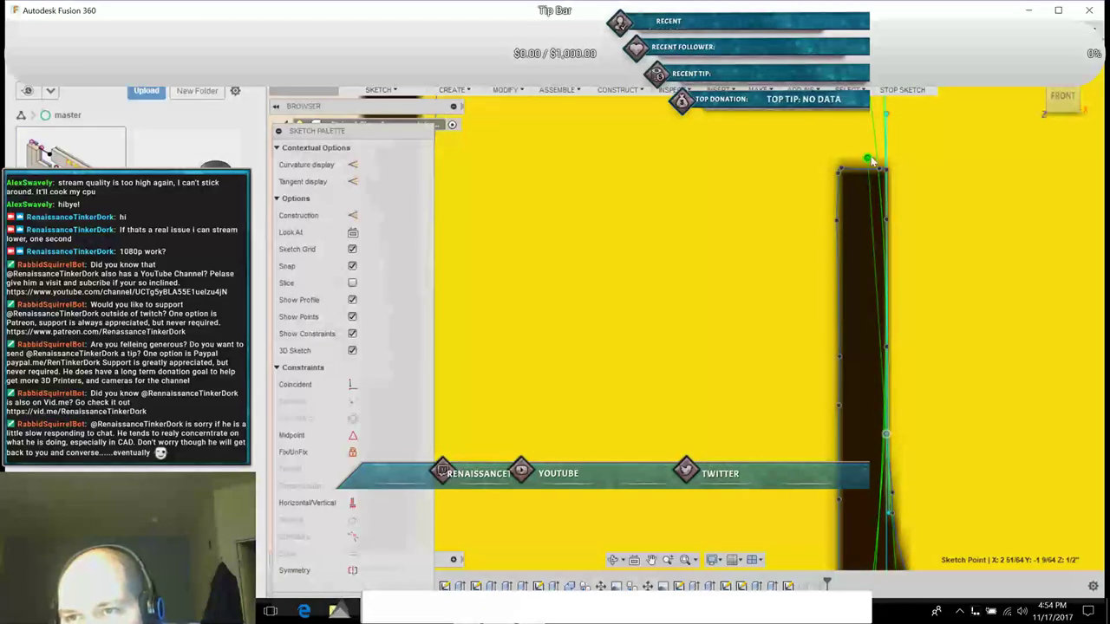
drag(878, 159, 885, 158)
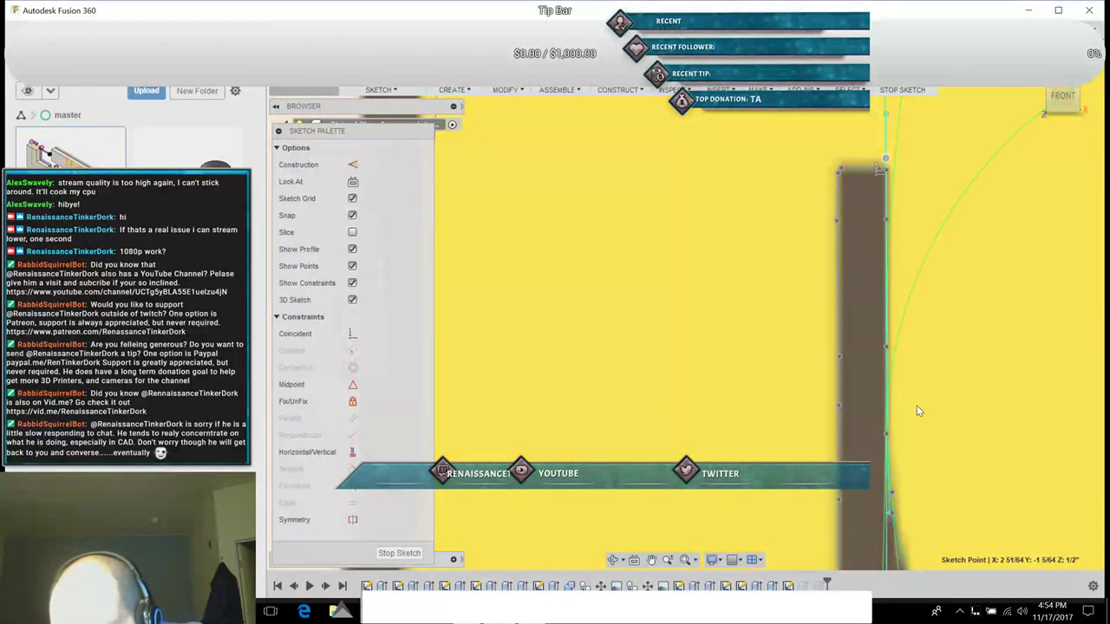
click(894, 498)
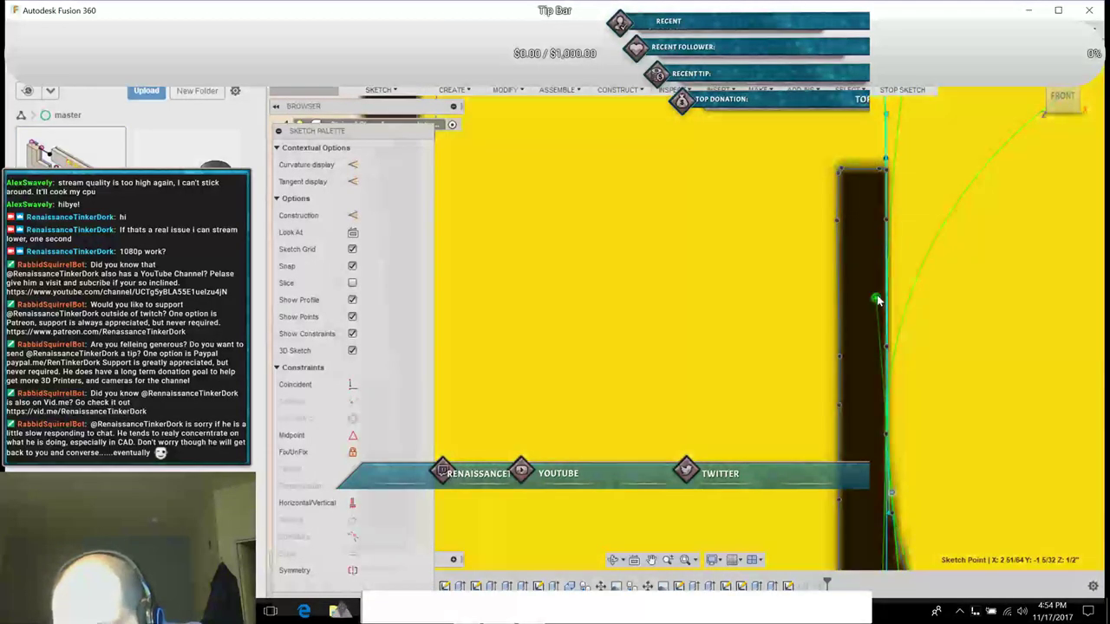
drag(880, 295, 885, 295)
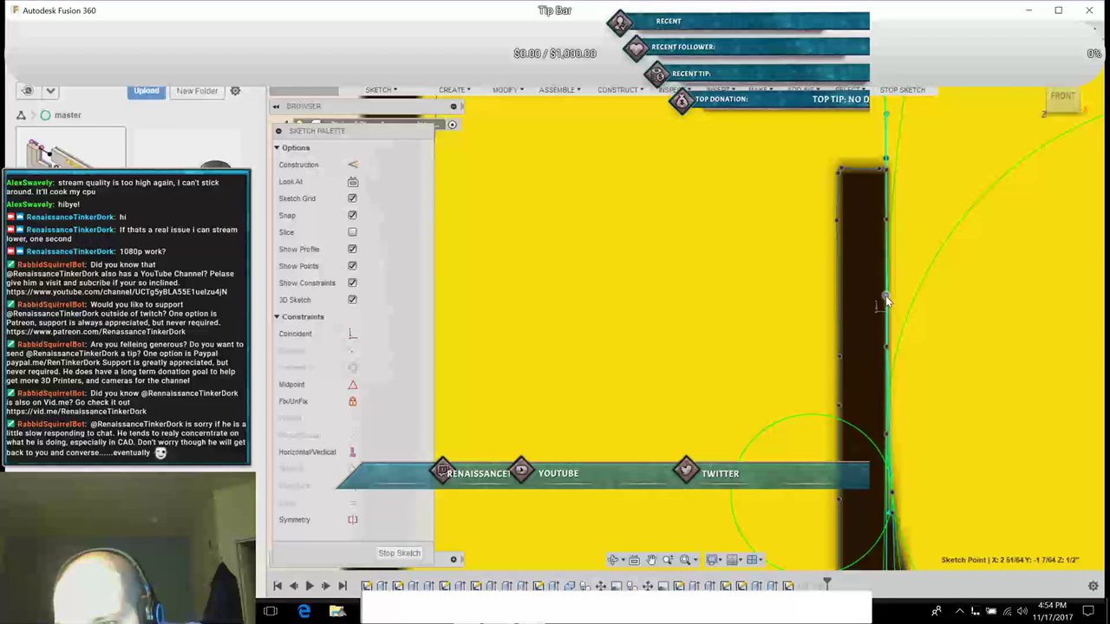
click(961, 399)
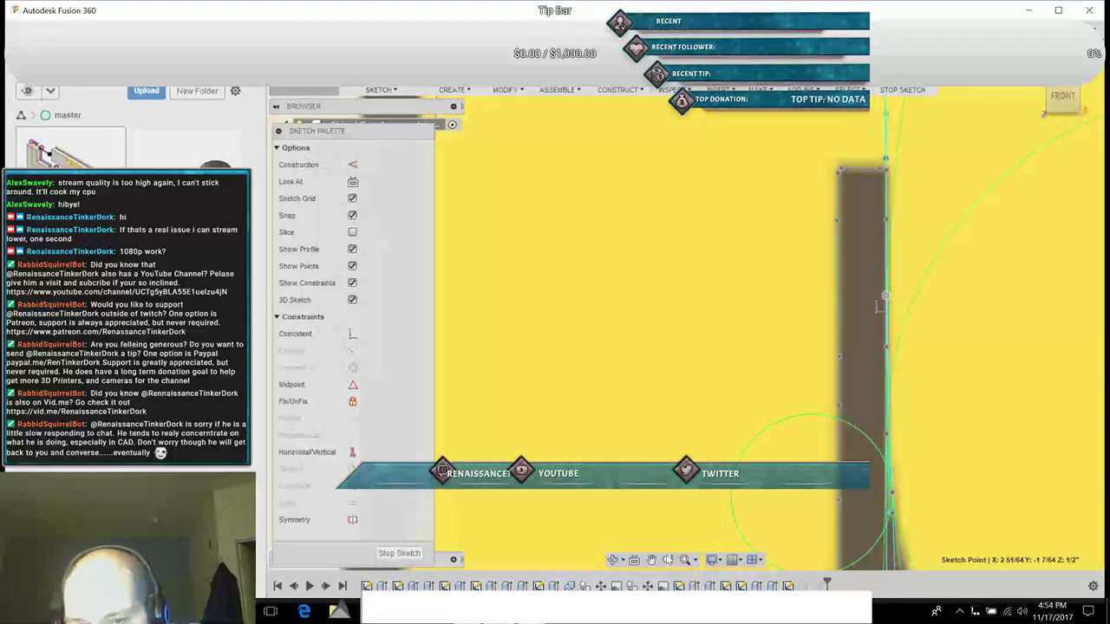
Step: Examine the rest of the traced K outline, from the curved lower part around to the narrow horizontal slot above the stem
click(650, 560)
mouse_move(999, 424)
mouse_down()
mouse_move(902, 351)
mouse_move(818, 166)
mouse_up()
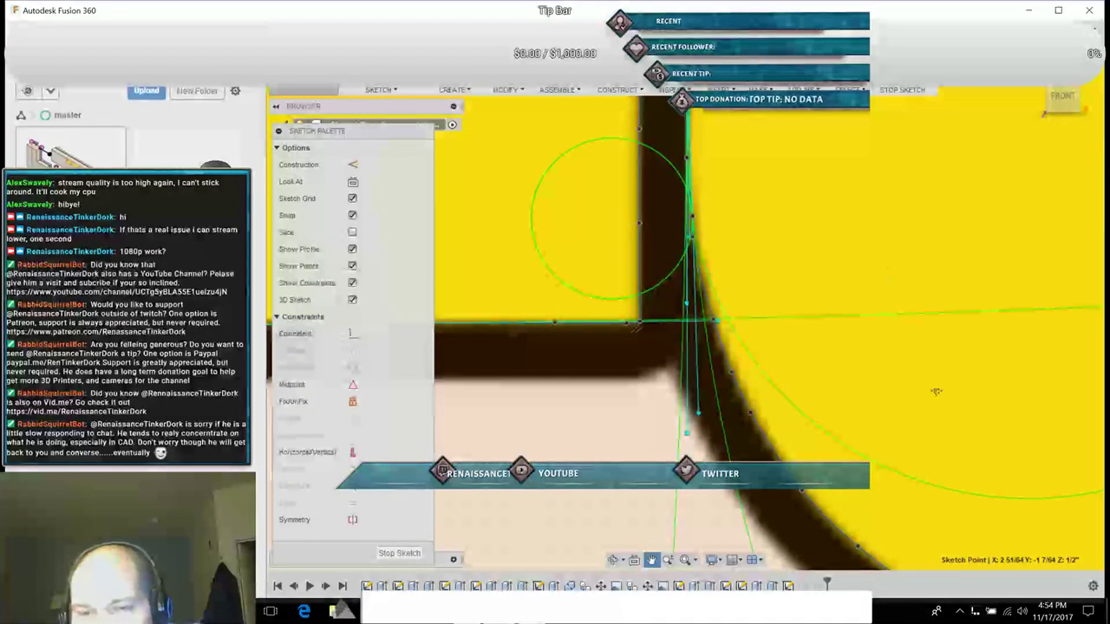
middle_drag(937, 389, 806, 300)
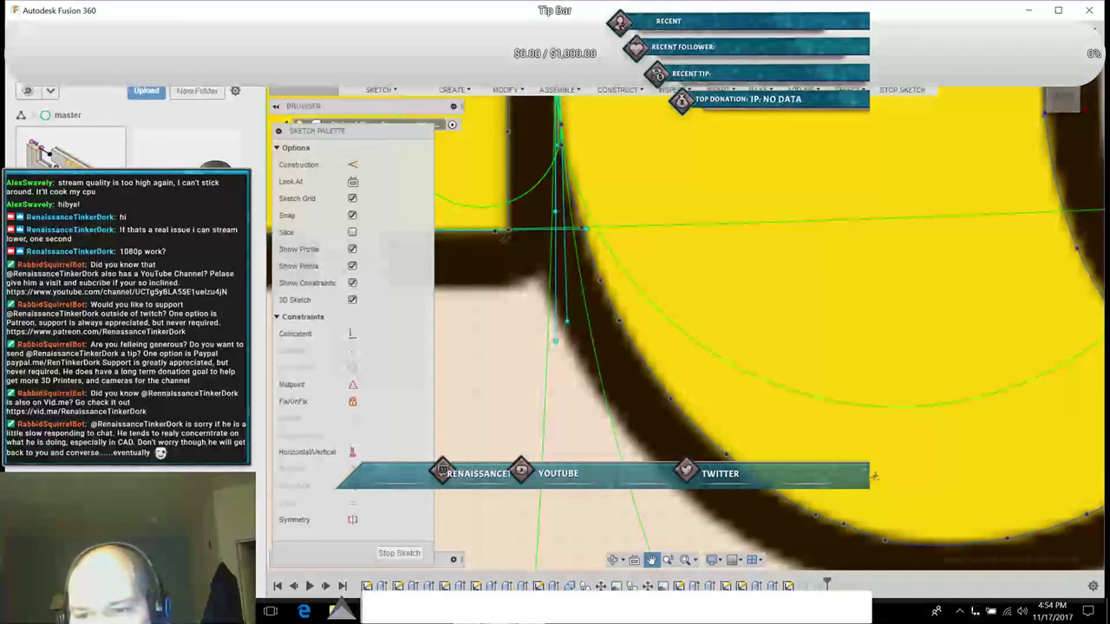
middle_drag(862, 452, 751, 437)
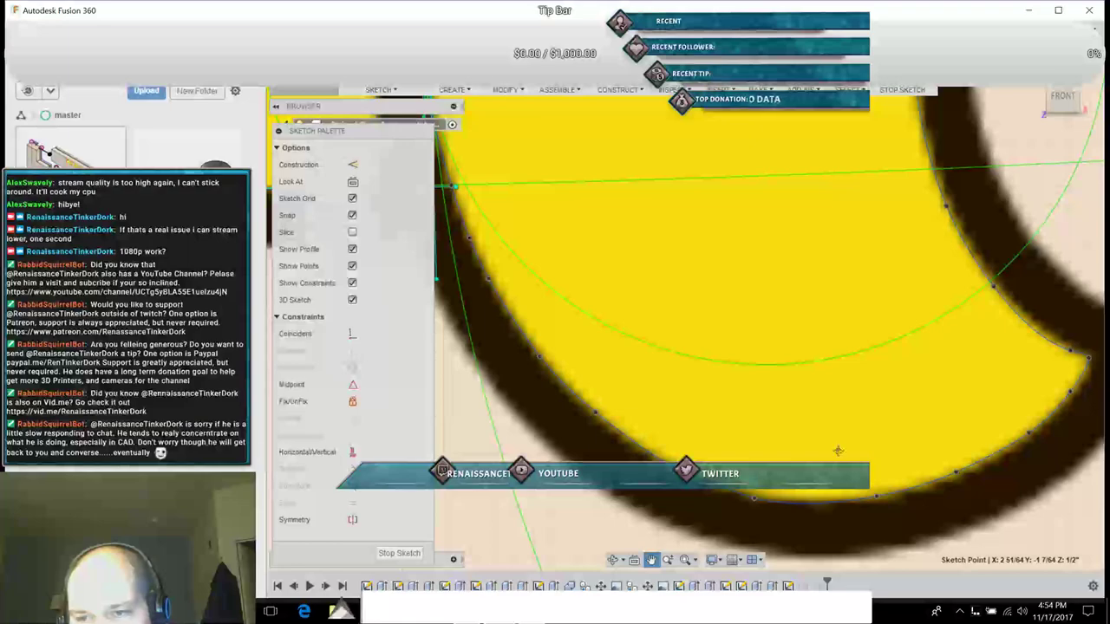
mouse_move(837, 451)
middle_down()
mouse_move(771, 462)
mouse_move(717, 493)
middle_up()
middle_drag(686, 360, 674, 507)
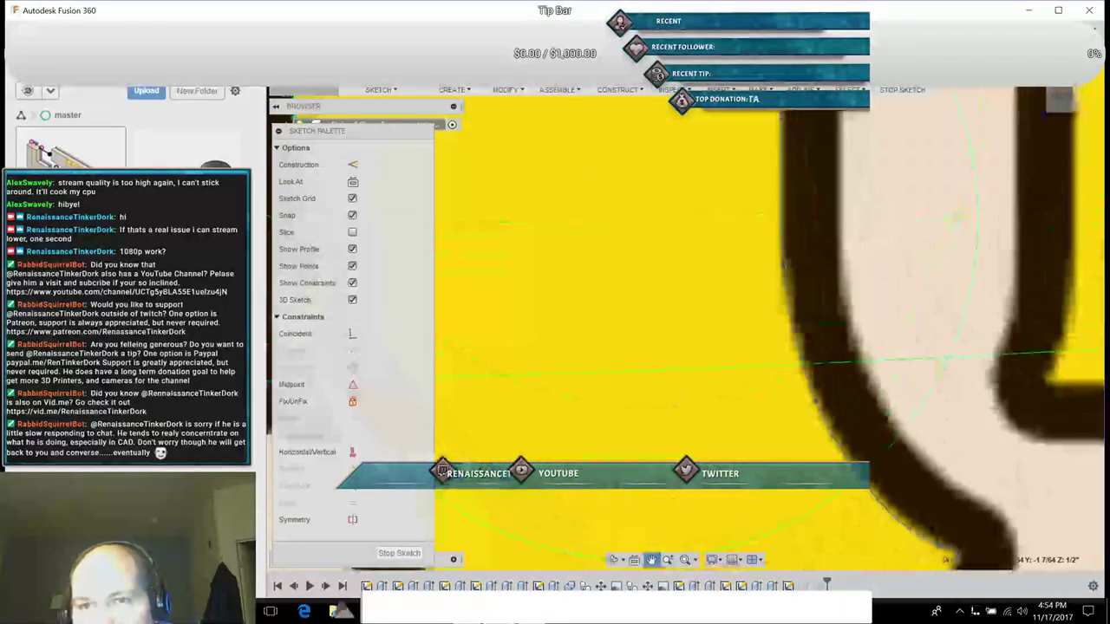
mouse_move(627, 275)
middle_down()
mouse_move(614, 381)
mouse_move(681, 423)
middle_up()
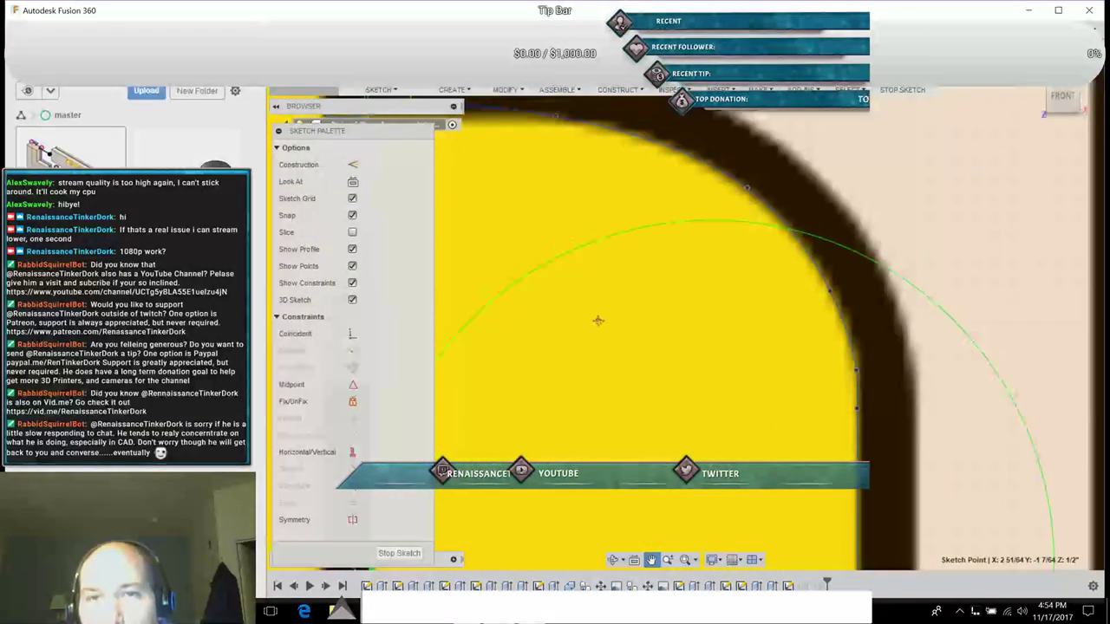
middle_drag(599, 320, 807, 431)
middle_drag(714, 372, 723, 375)
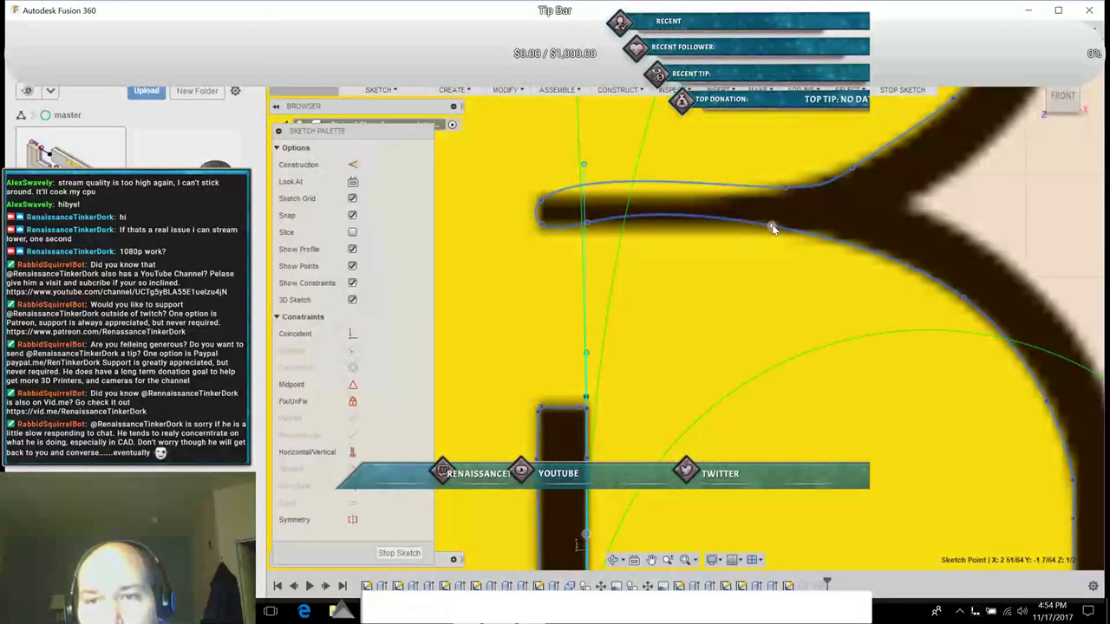
Step: Straighten the lower edge of the narrow horizontal slot by aligning the tangent handles of its three spline points horizontally
click(772, 226)
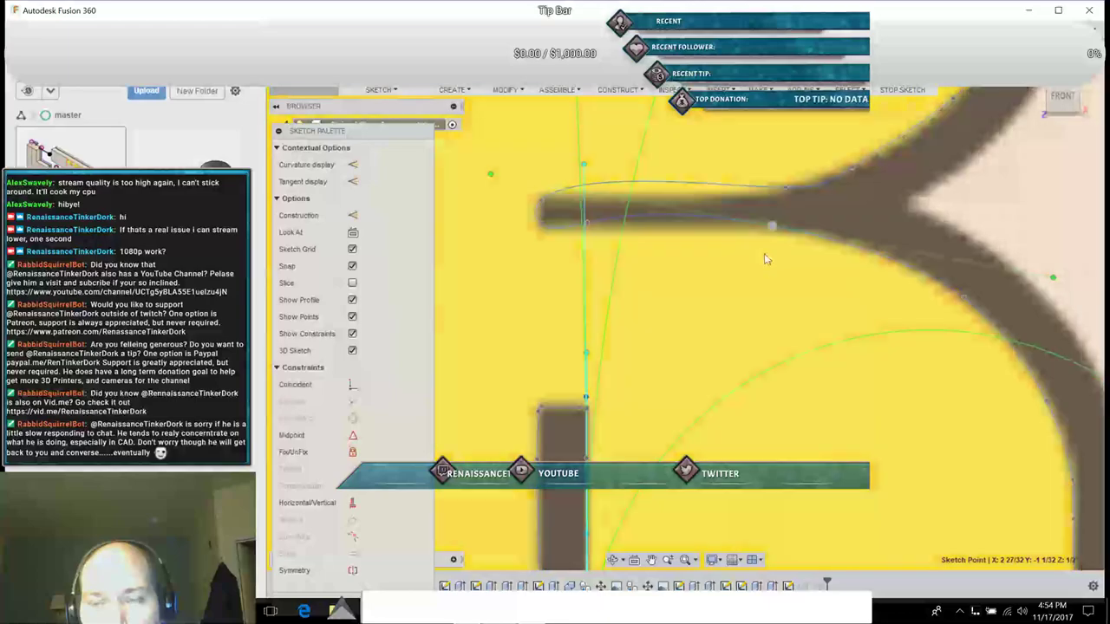
click(763, 255)
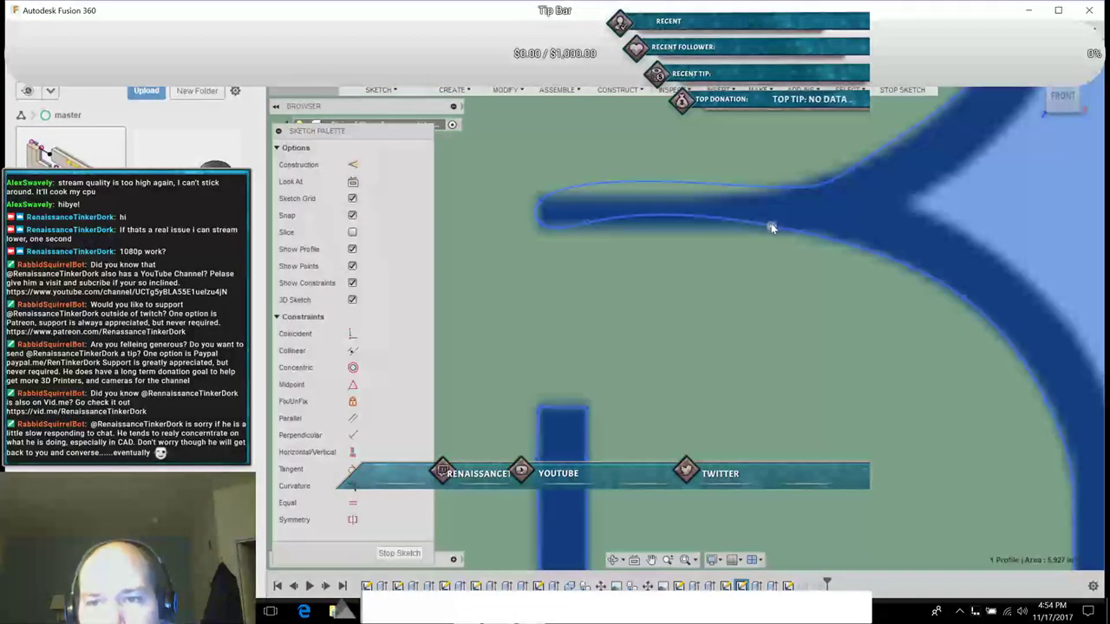
click(772, 225)
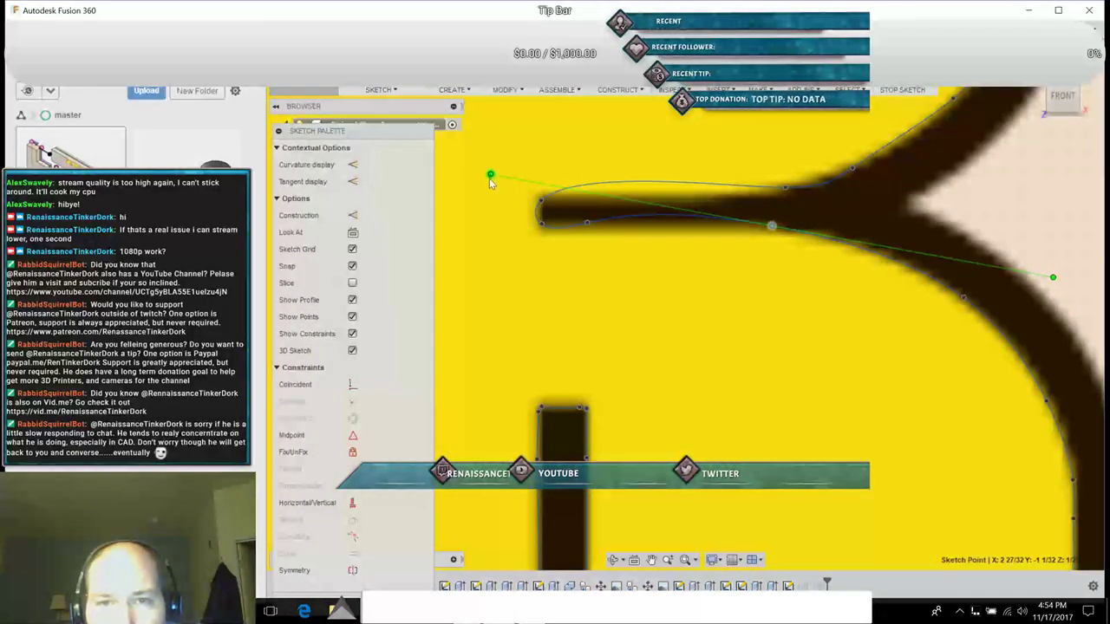
drag(490, 176, 501, 222)
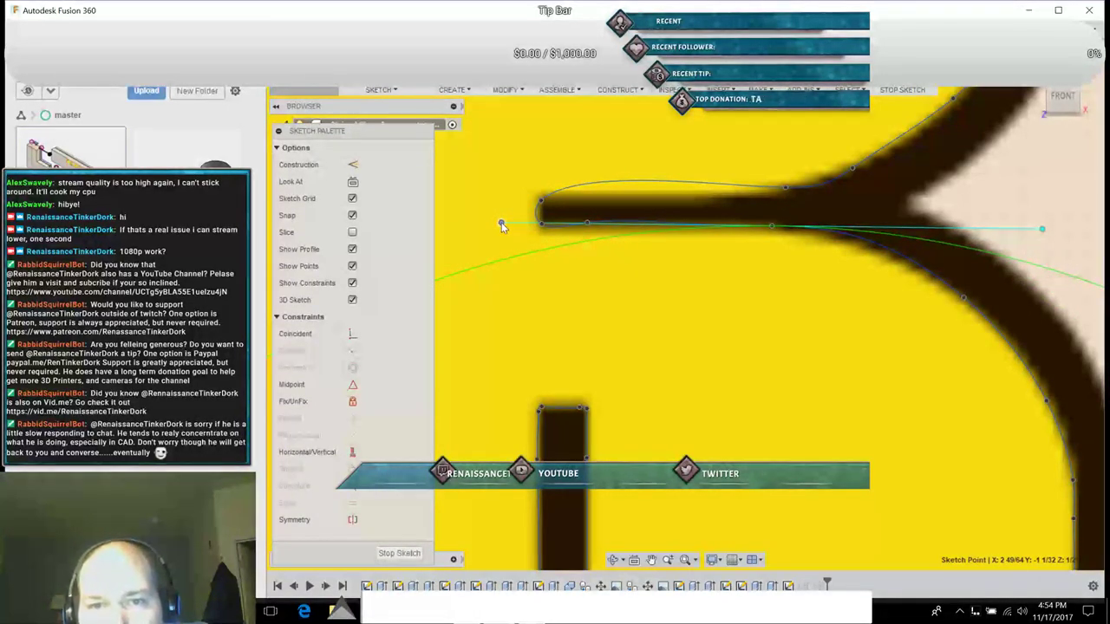
click(587, 223)
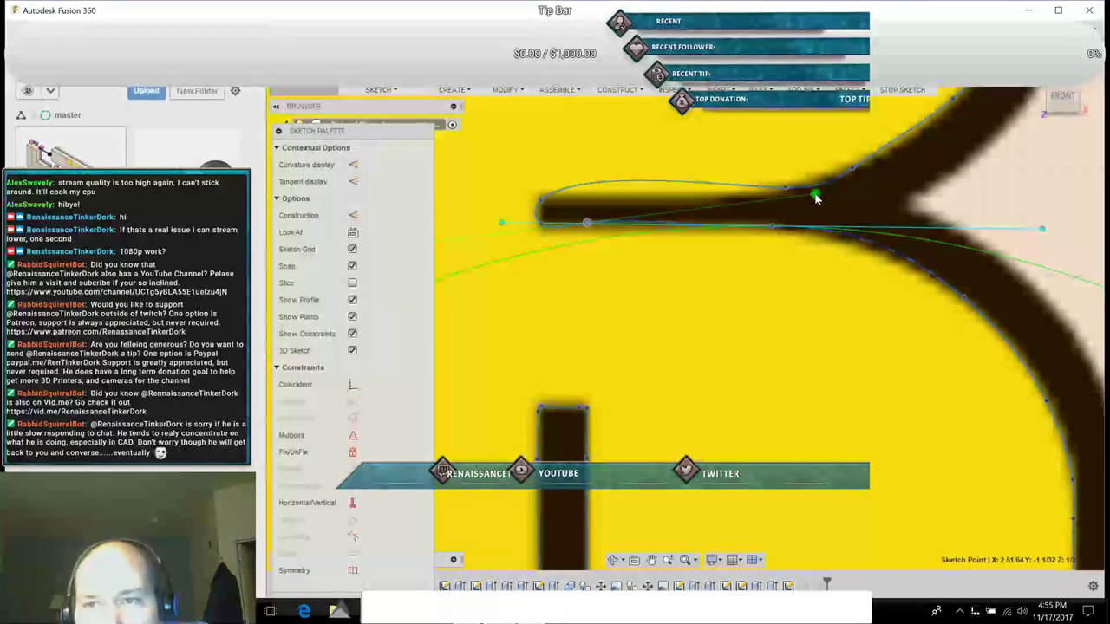
drag(816, 208, 819, 229)
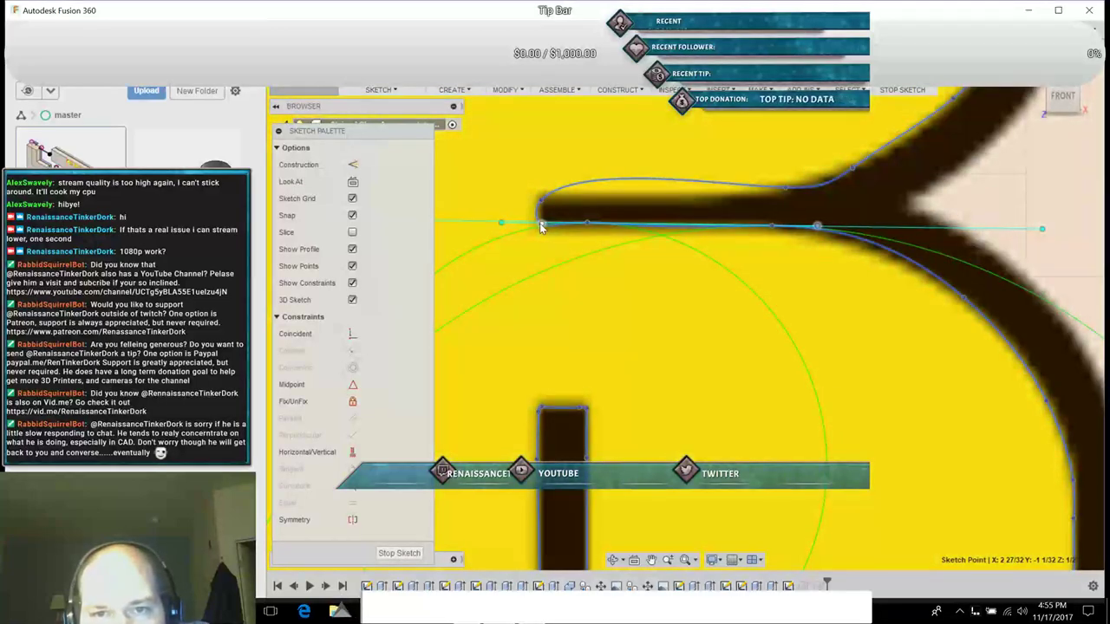
click(541, 225)
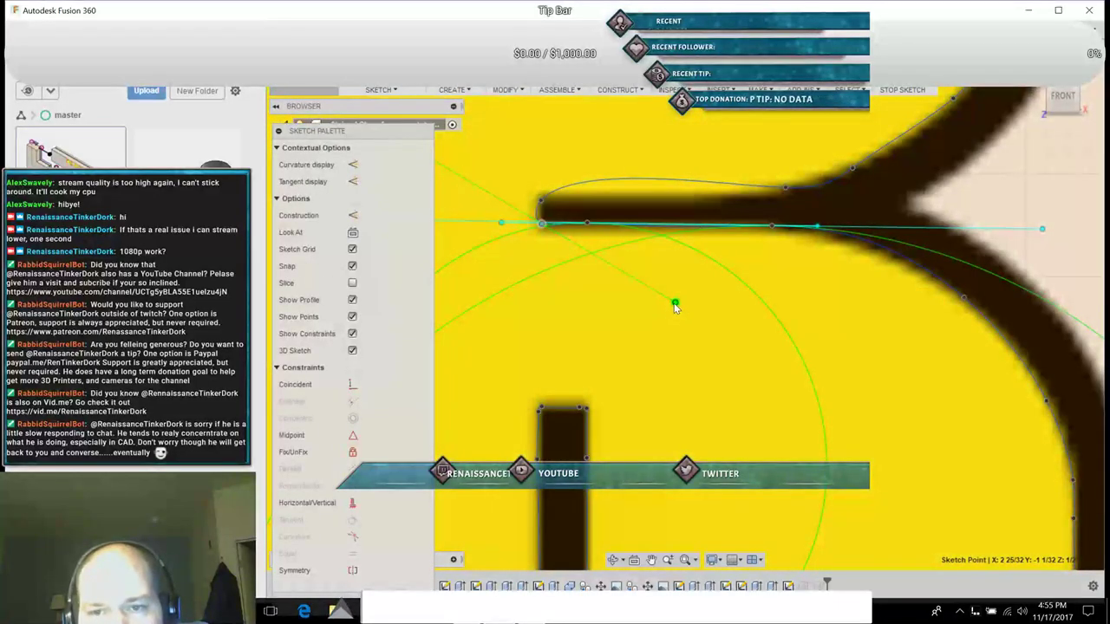
drag(675, 303, 684, 228)
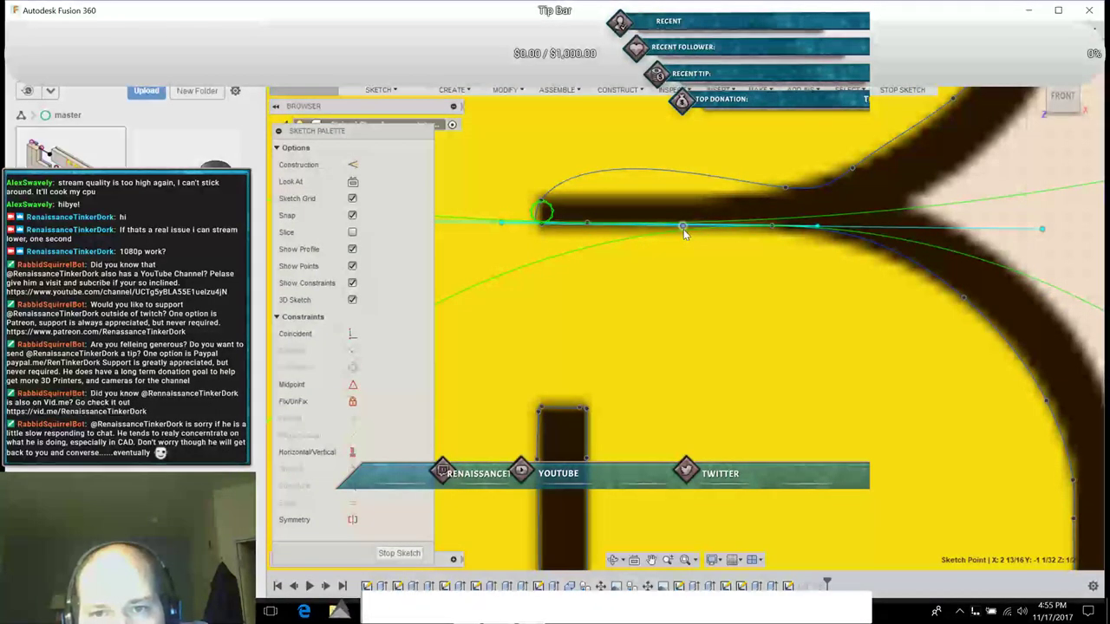
Step: Align the tangent handle of the spline point at the horizontal slot's upper-left corner vertically with the slot's short end
click(541, 206)
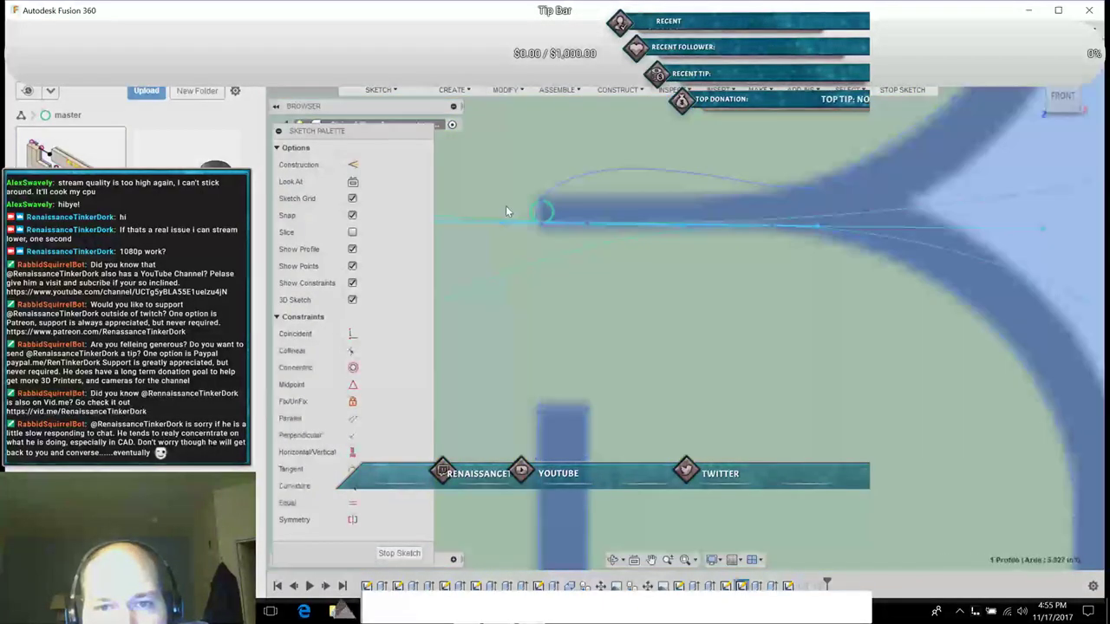
click(540, 203)
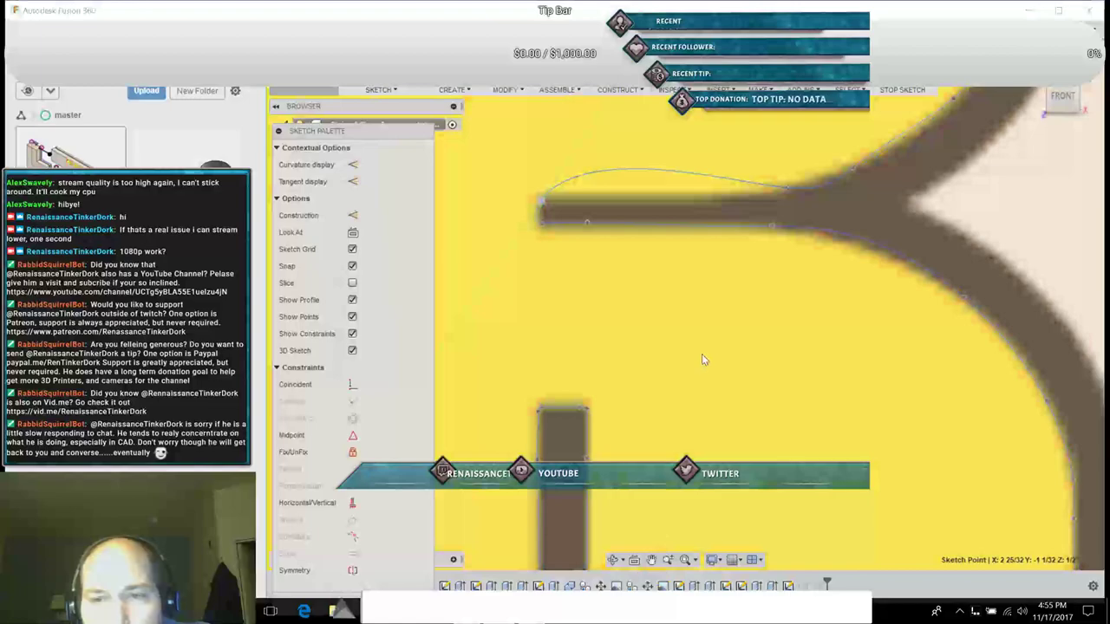
click(666, 316)
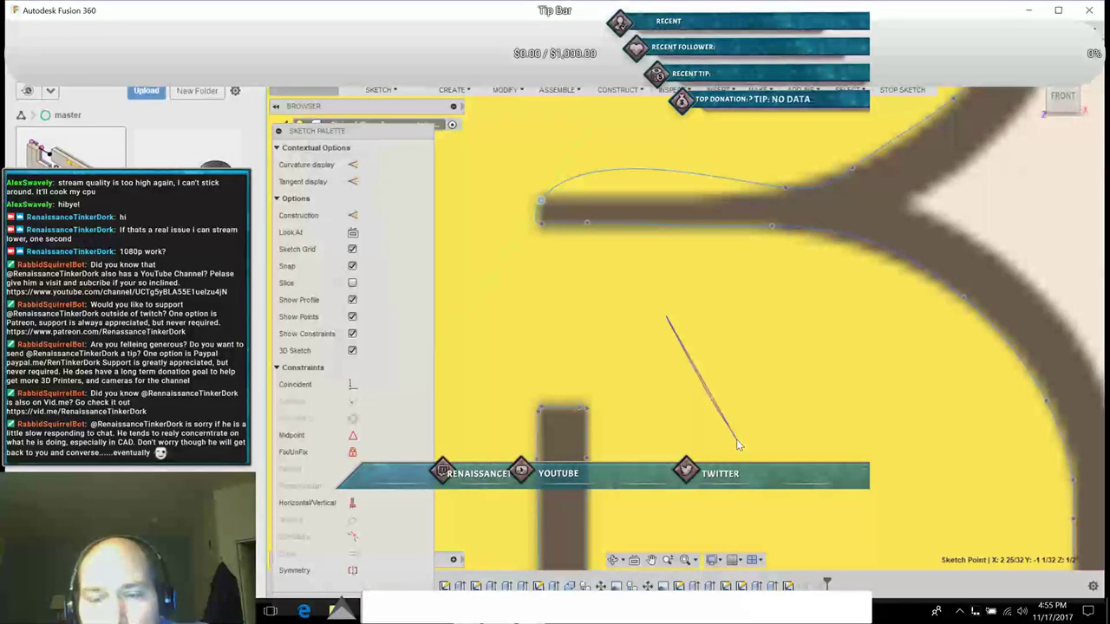
right_drag(739, 445, 742, 451)
click(652, 560)
drag(698, 418, 709, 436)
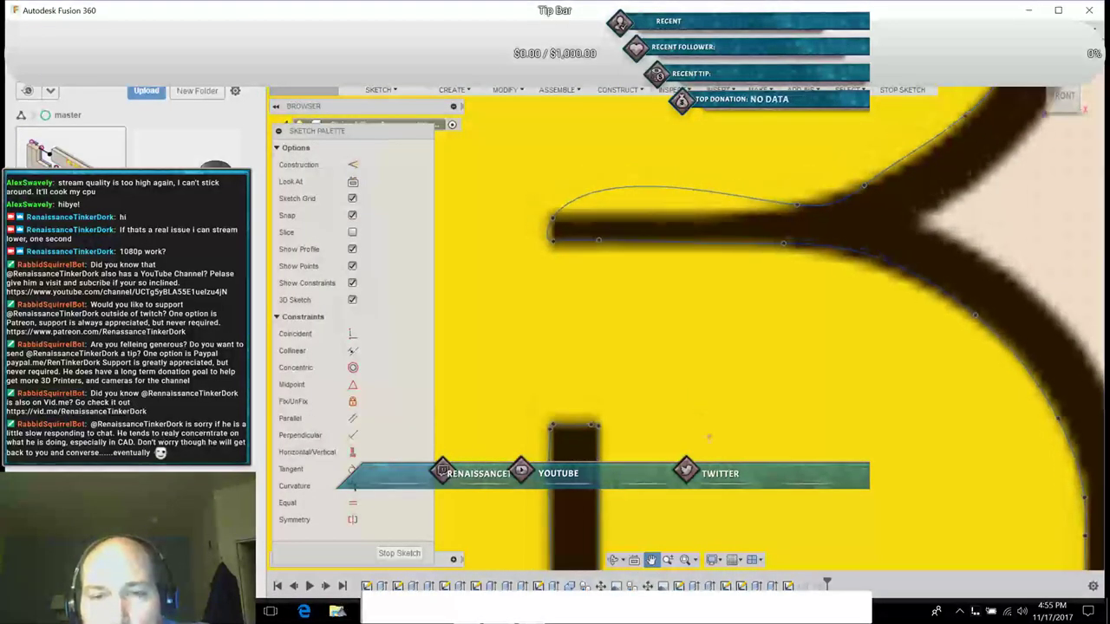
mouse_move(710, 437)
middle_down()
mouse_move(719, 525)
mouse_move(749, 548)
middle_up()
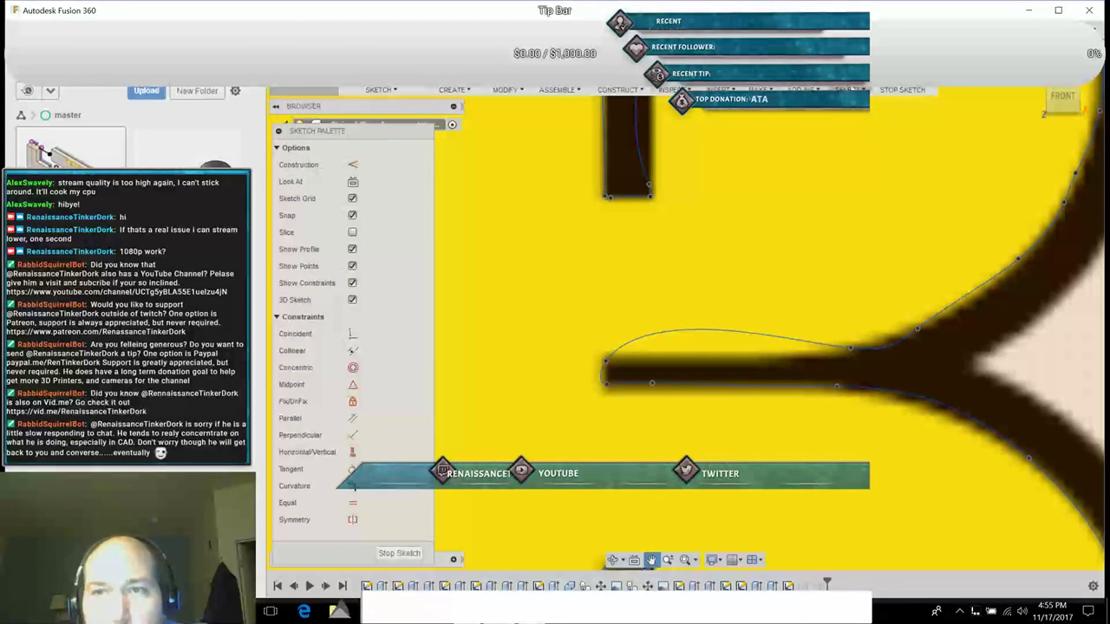
right_click(668, 354)
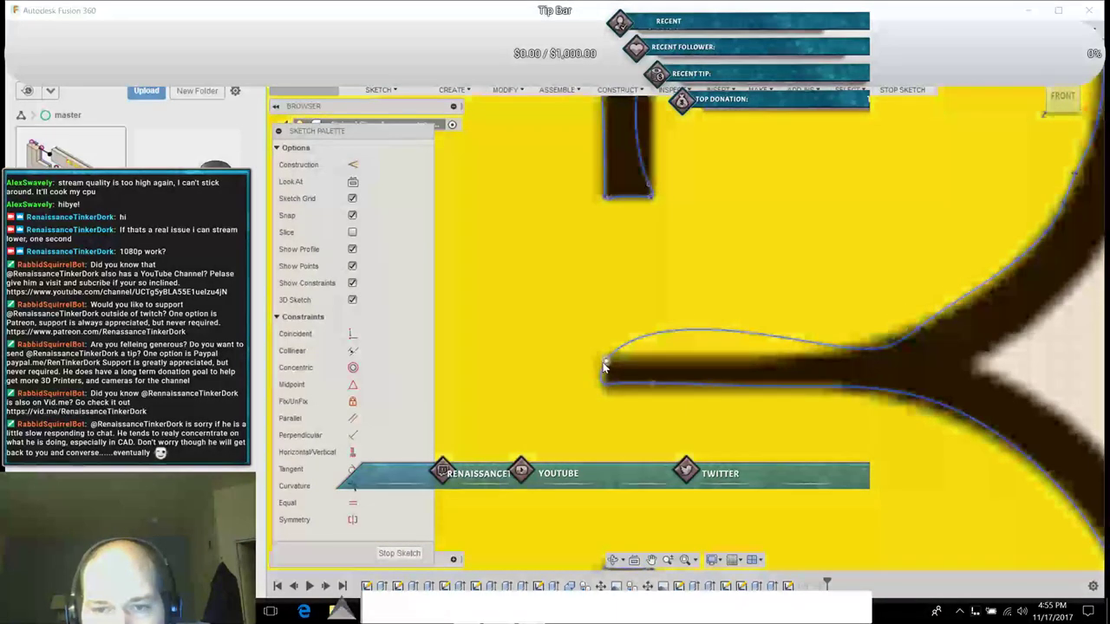
click(605, 364)
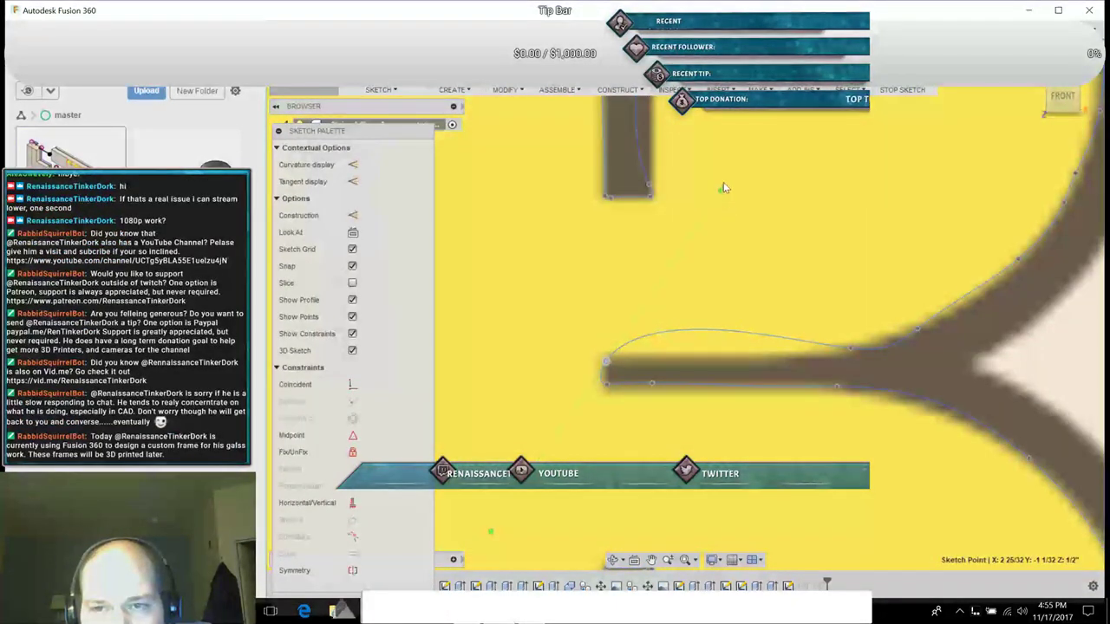
drag(720, 190, 610, 179)
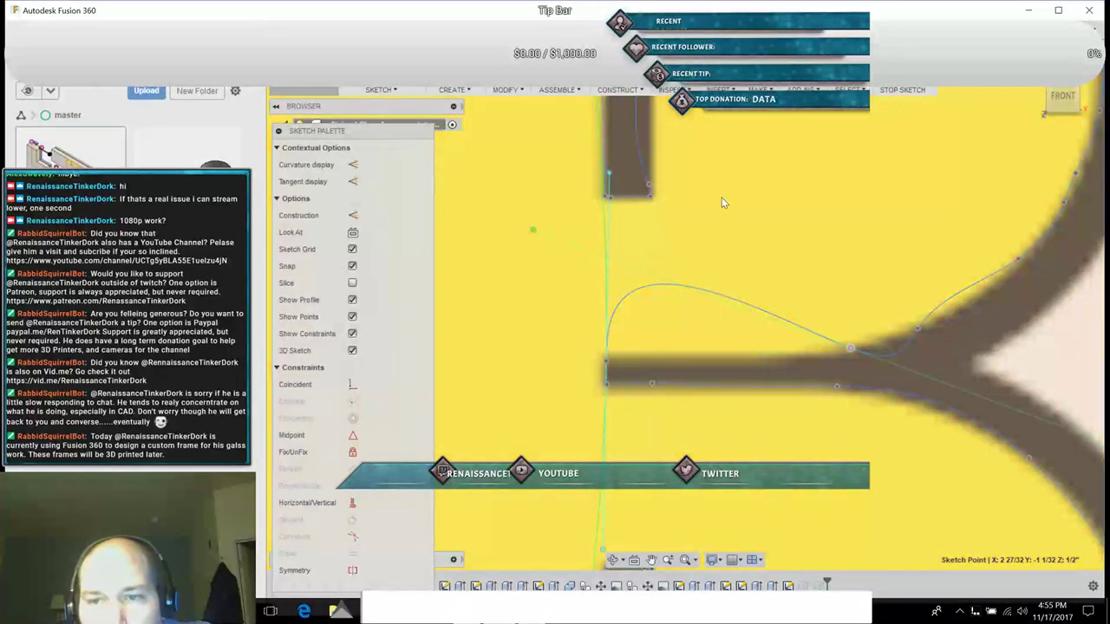
Step: Align the tangent handle of the spline point at the right end of the horizontal slot's upper edge nearly horizontally along that edge
click(761, 246)
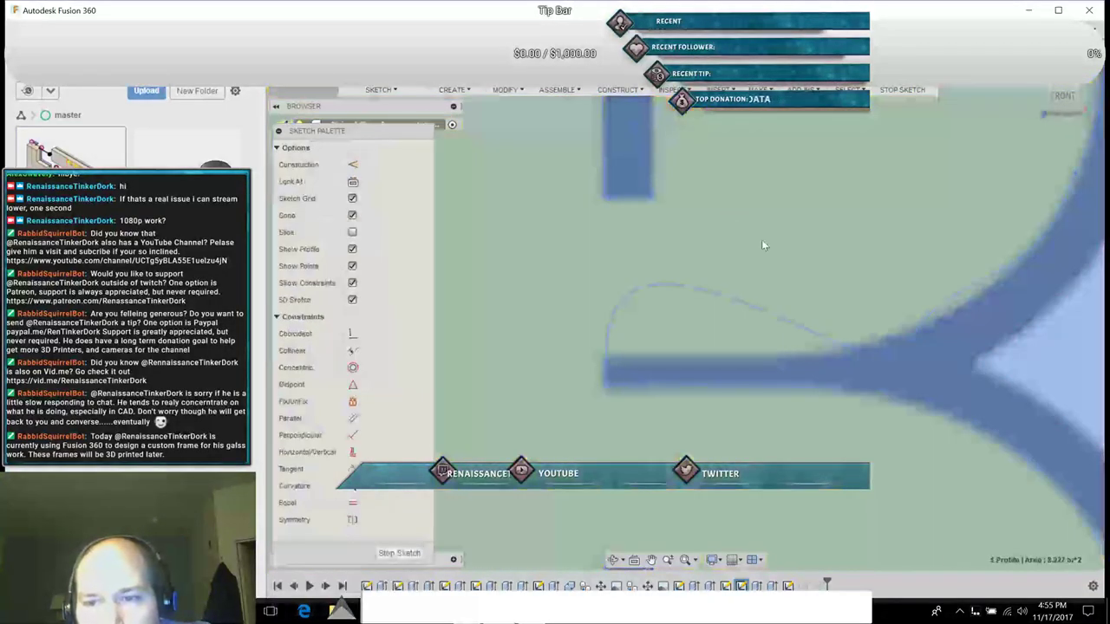
click(852, 344)
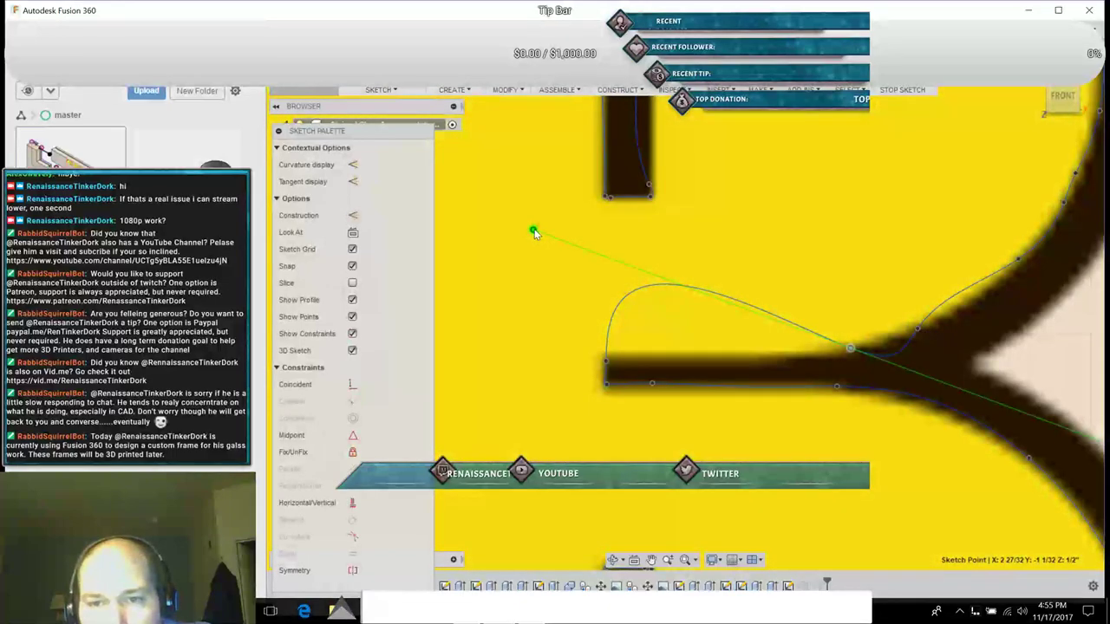
drag(533, 232, 561, 361)
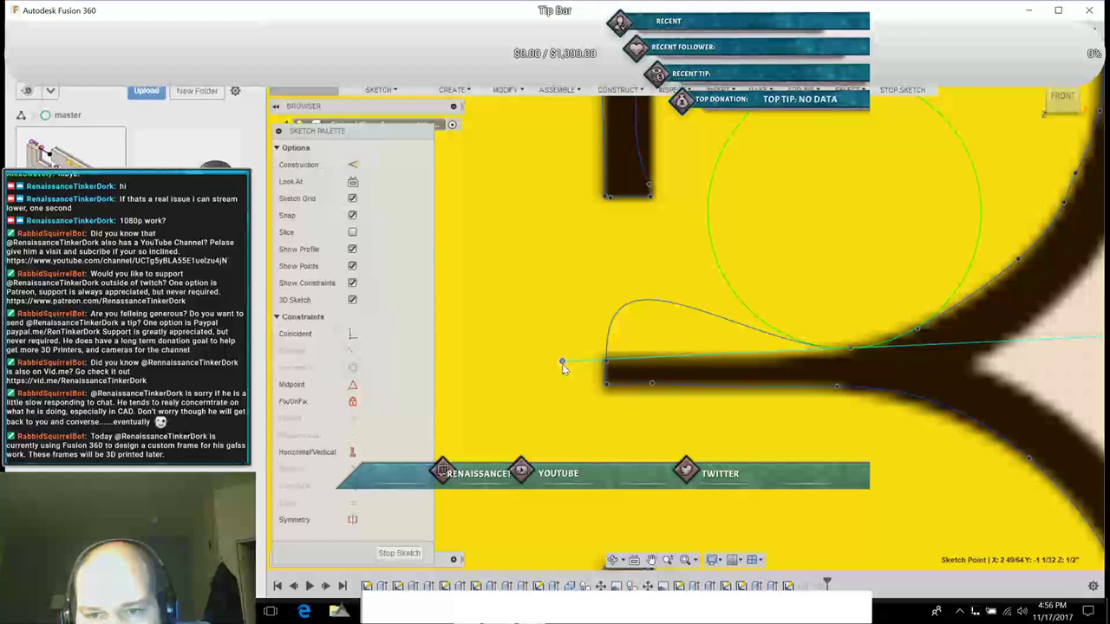
drag(564, 366, 565, 367)
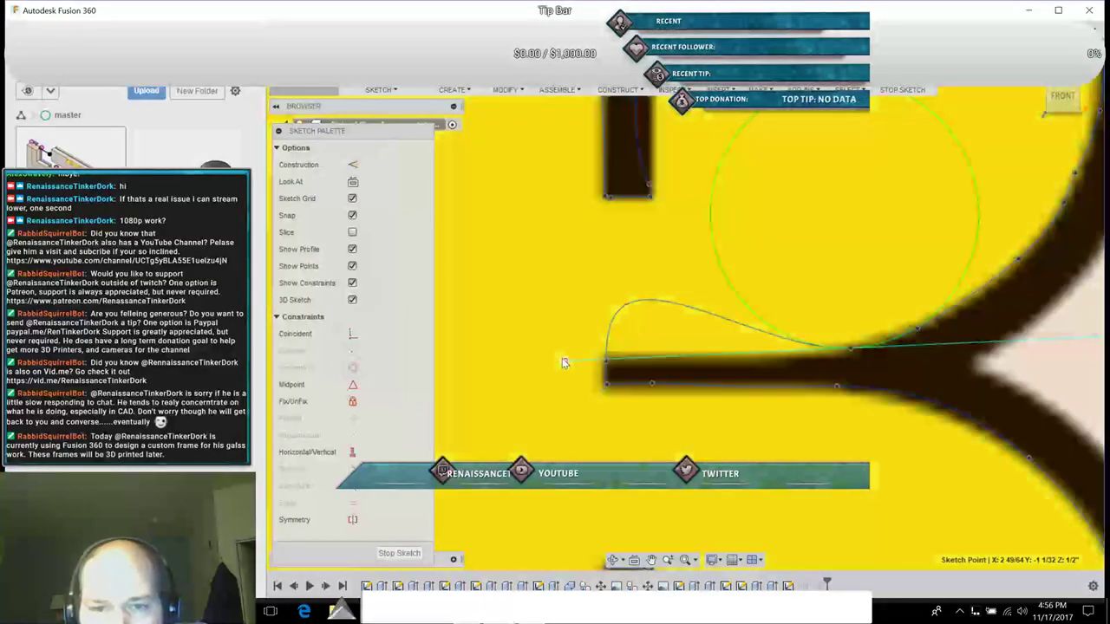
drag(564, 363, 580, 398)
mouse_move(639, 442)
mouse_down()
mouse_move(753, 478)
mouse_move(813, 464)
mouse_move(849, 437)
mouse_move(902, 352)
mouse_move(903, 312)
mouse_move(846, 322)
mouse_move(810, 312)
mouse_move(801, 321)
mouse_move(807, 356)
mouse_move(796, 364)
mouse_move(761, 348)
mouse_move(561, 370)
mouse_move(448, 411)
mouse_move(370, 399)
mouse_move(430, 451)
mouse_move(482, 520)
mouse_move(541, 533)
mouse_move(562, 527)
mouse_move(529, 512)
mouse_move(490, 535)
mouse_move(563, 443)
mouse_move(593, 360)
mouse_up()
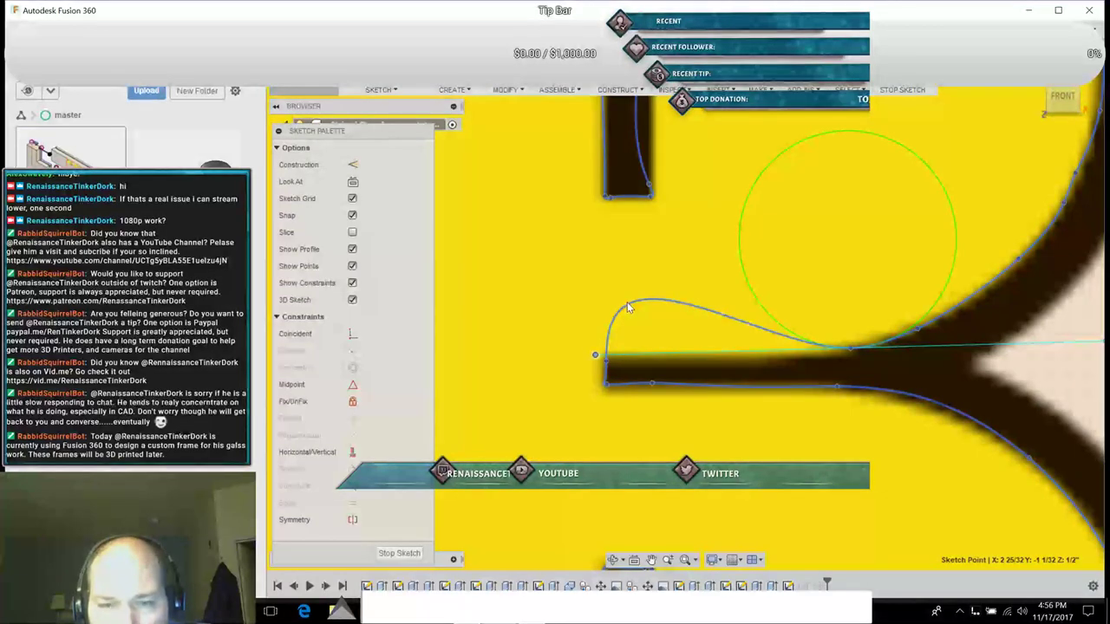
Step: Insert a spline fit point on the bulging curve above the left end of the horizontal slot
right_click(628, 307)
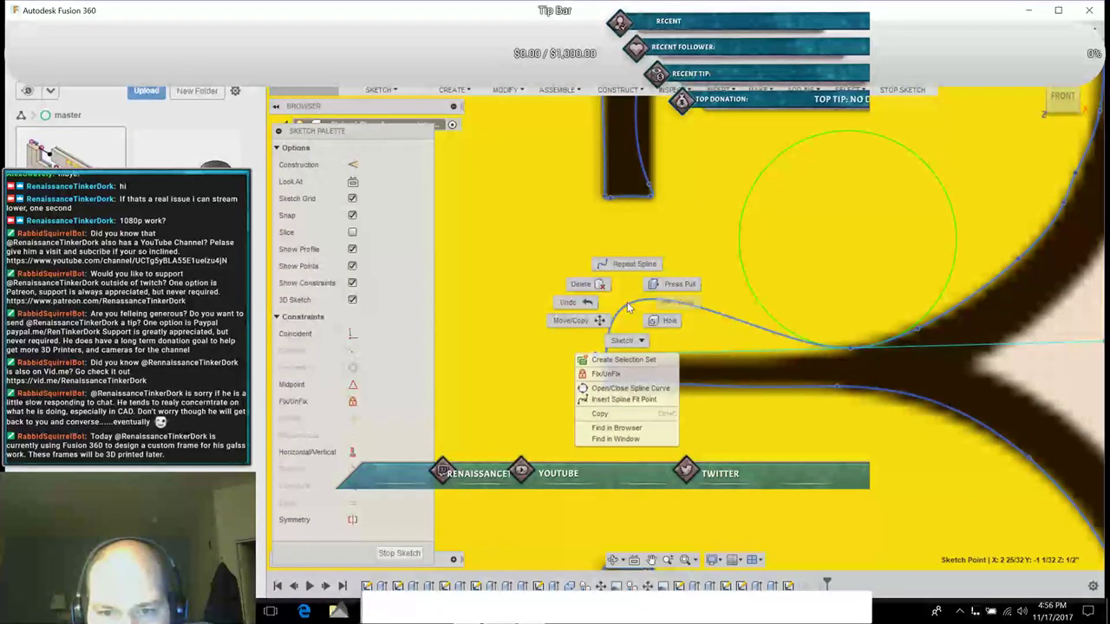
click(623, 399)
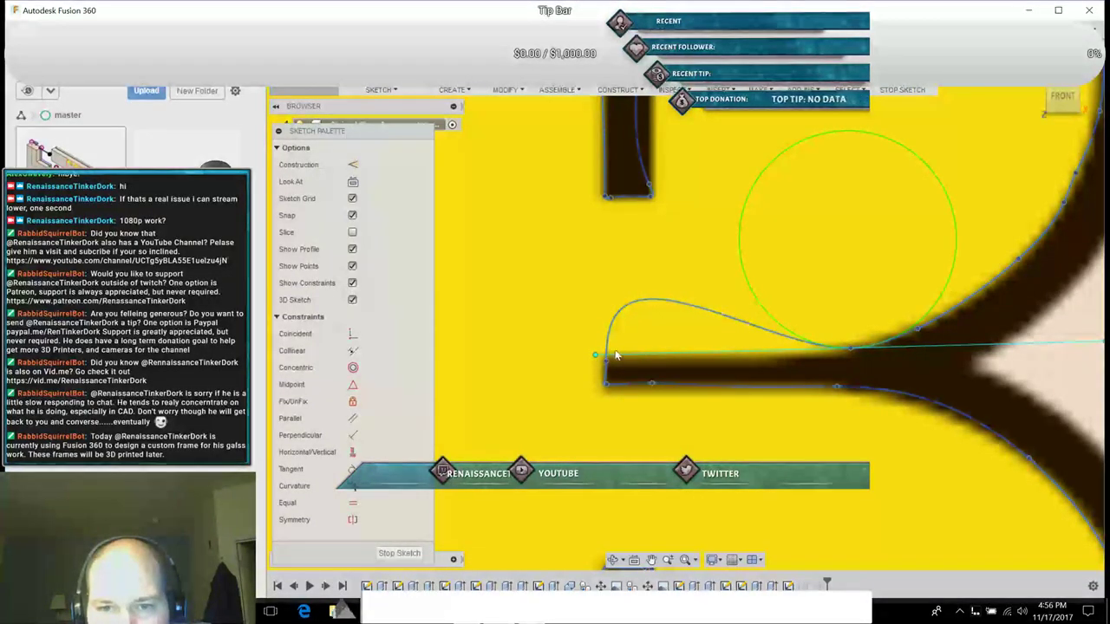
drag(612, 324, 611, 326)
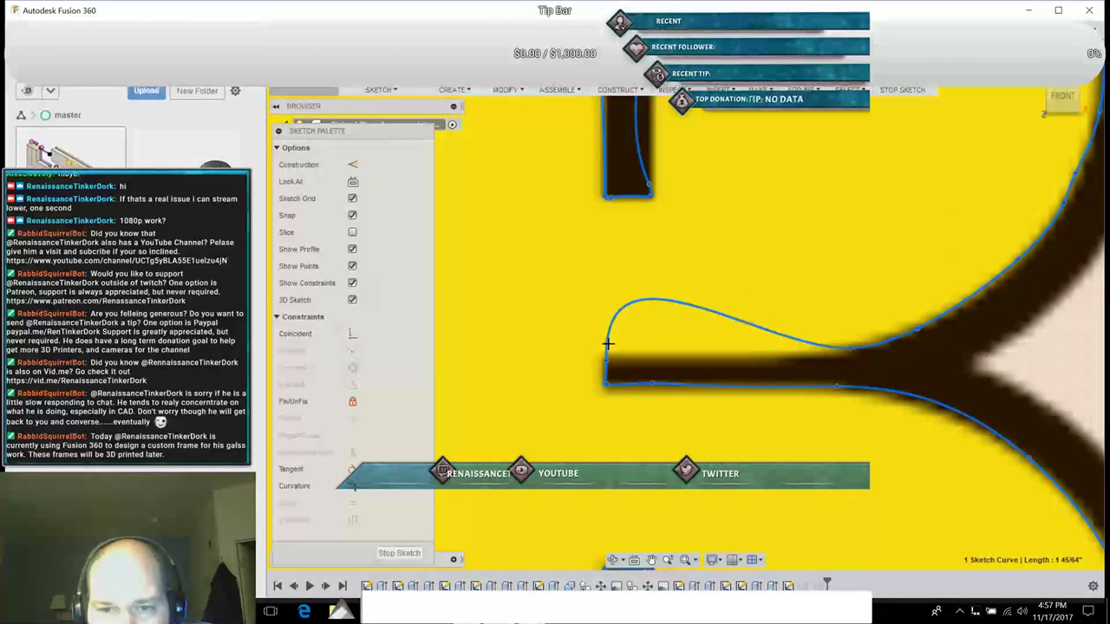
Step: Move the inserted fit point down about 1/64" onto the horizontal slot's upper edge, close to its upper-left corner
right_click(634, 303)
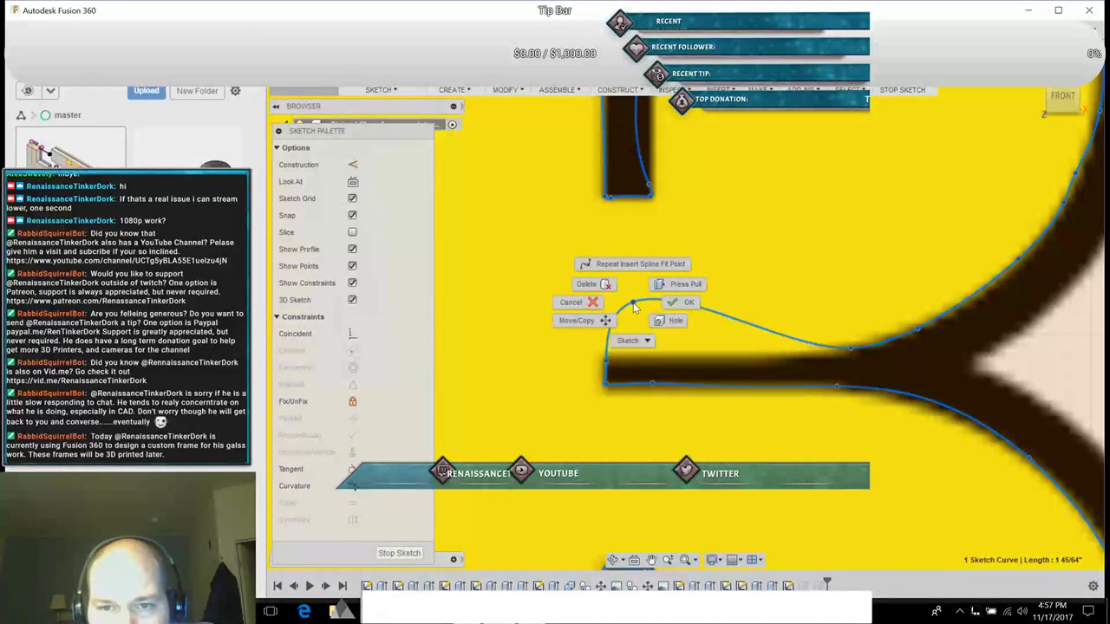
click(592, 320)
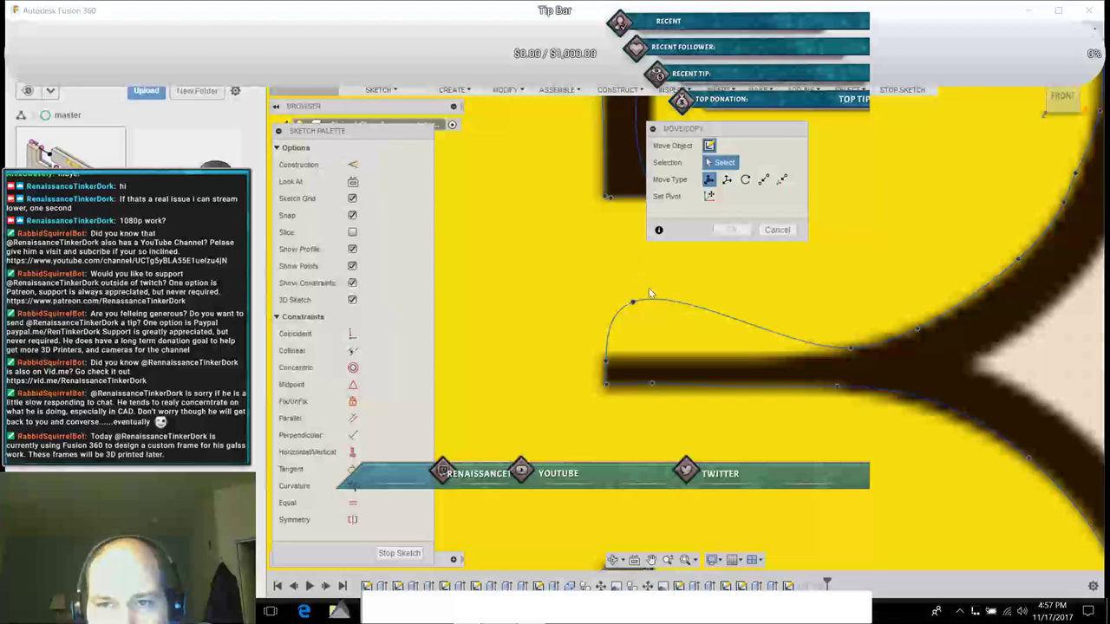
click(633, 302)
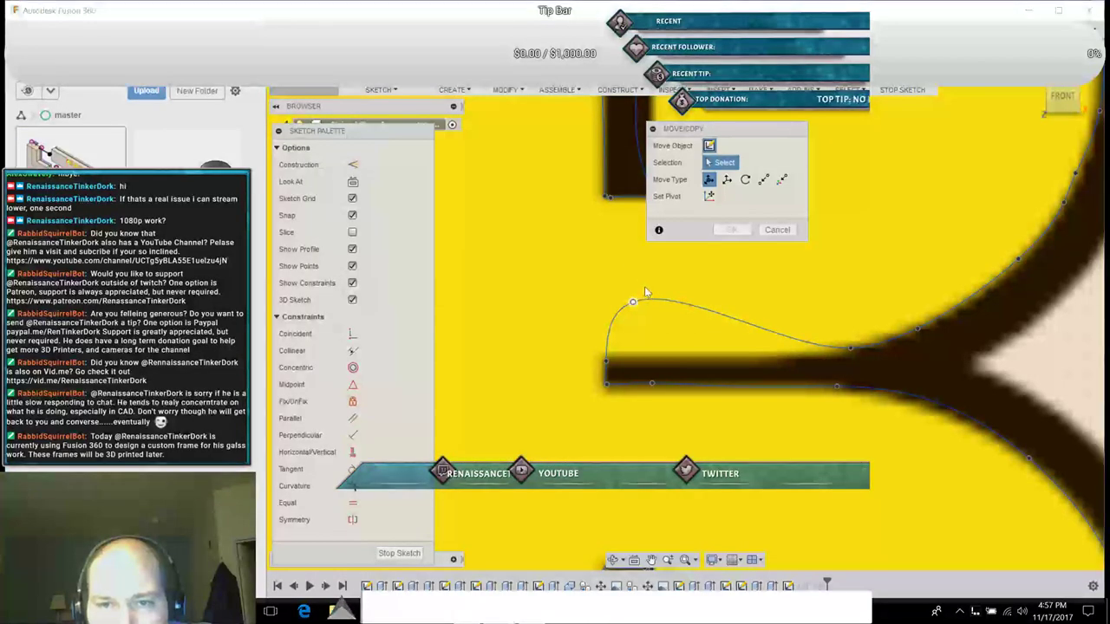
click(633, 303)
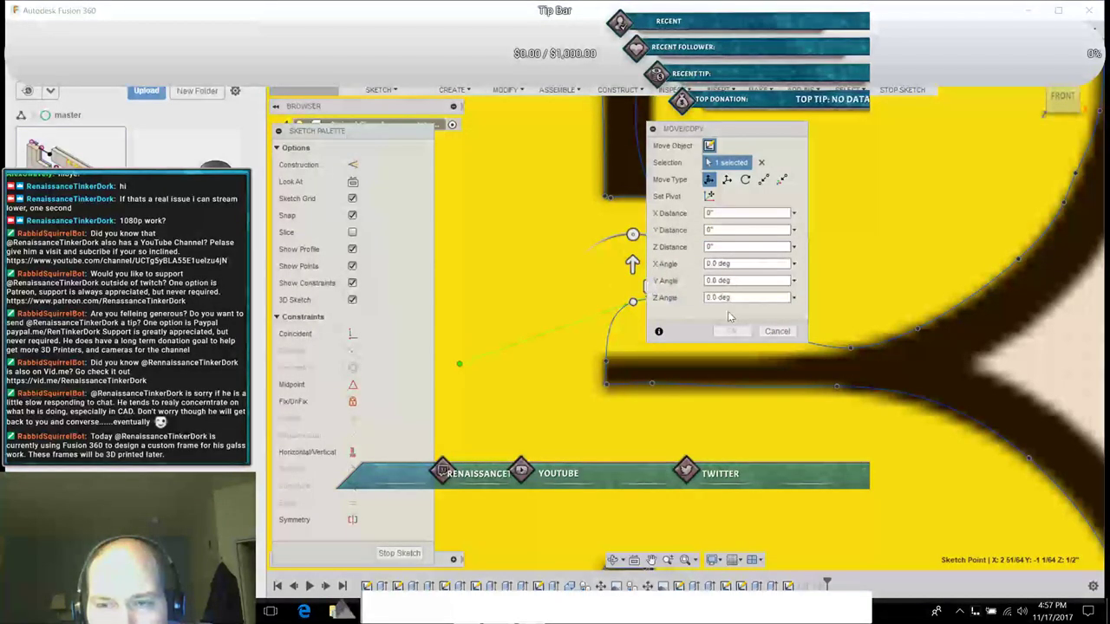
drag(753, 127, 883, 107)
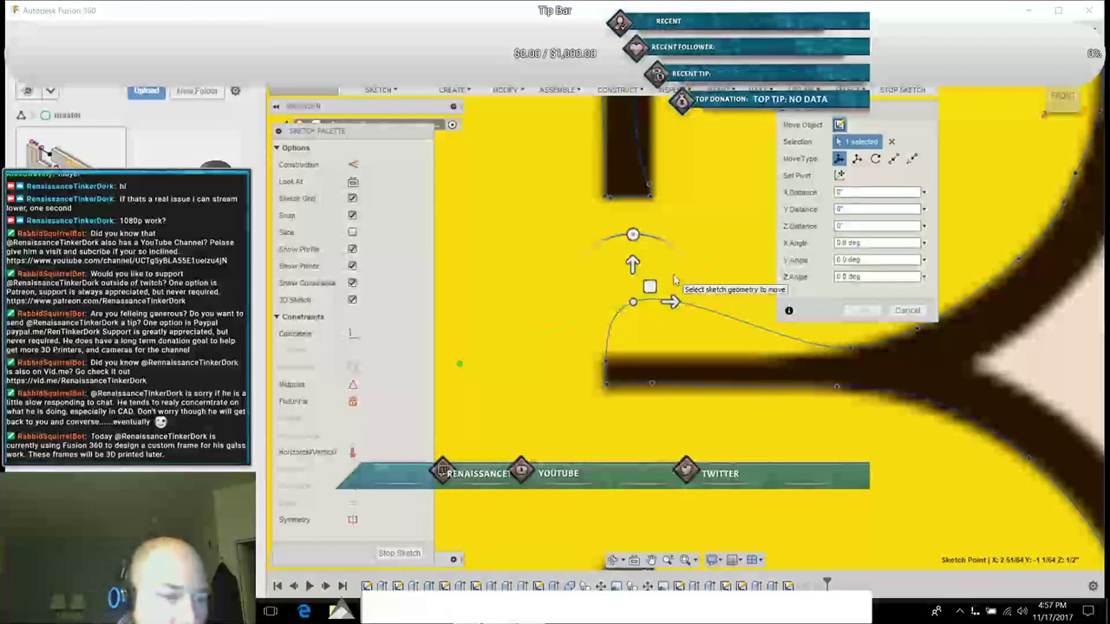
drag(649, 287, 661, 419)
drag(657, 375, 655, 337)
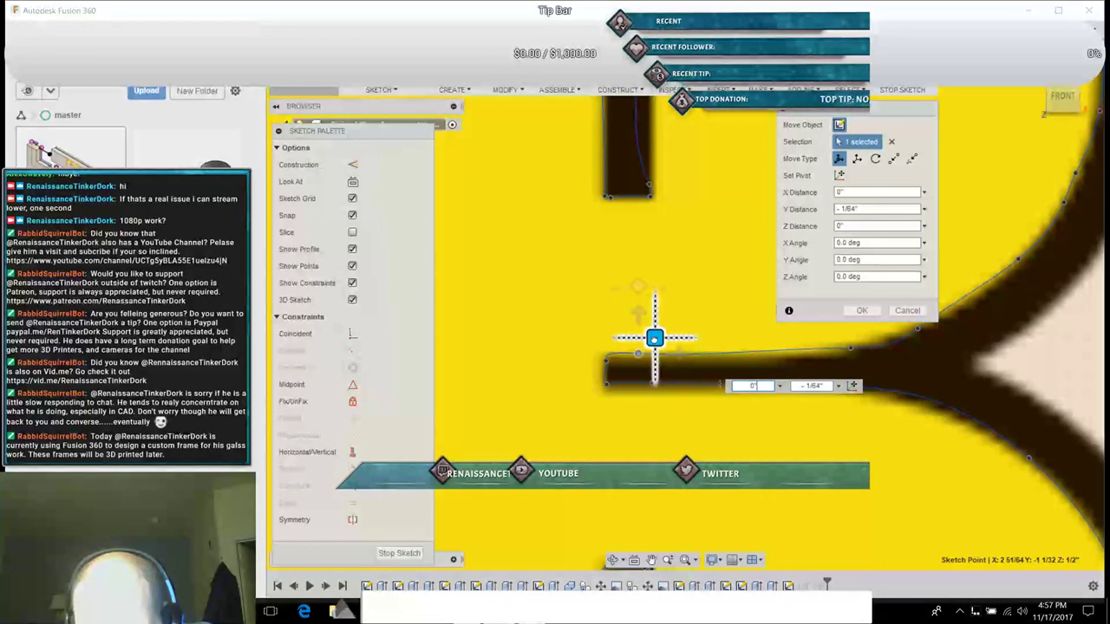
drag(655, 339, 638, 342)
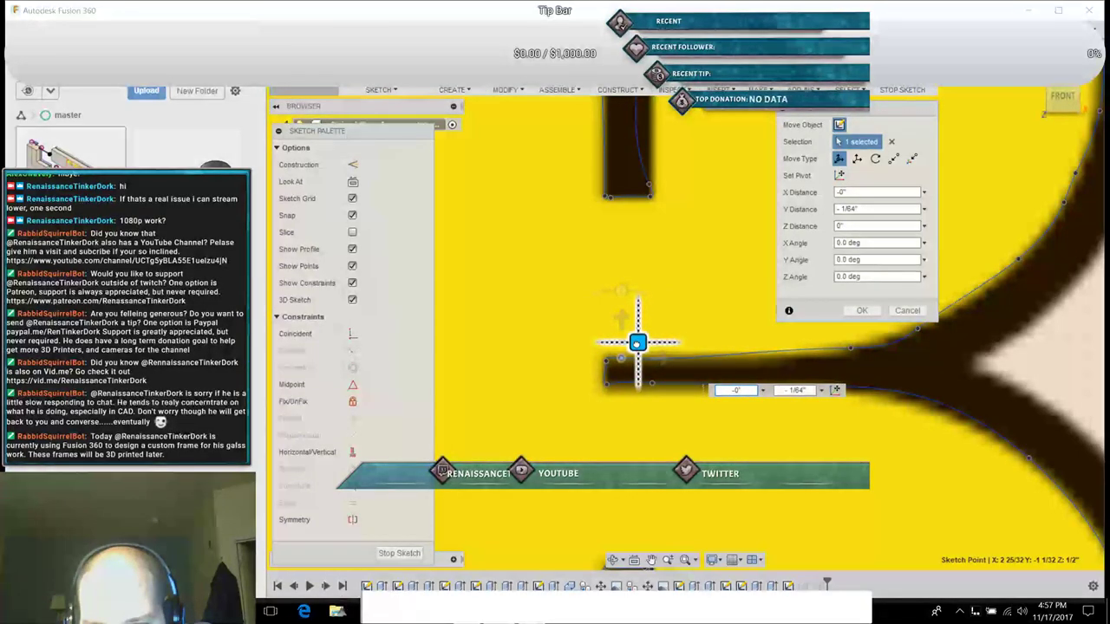
drag(636, 343, 637, 343)
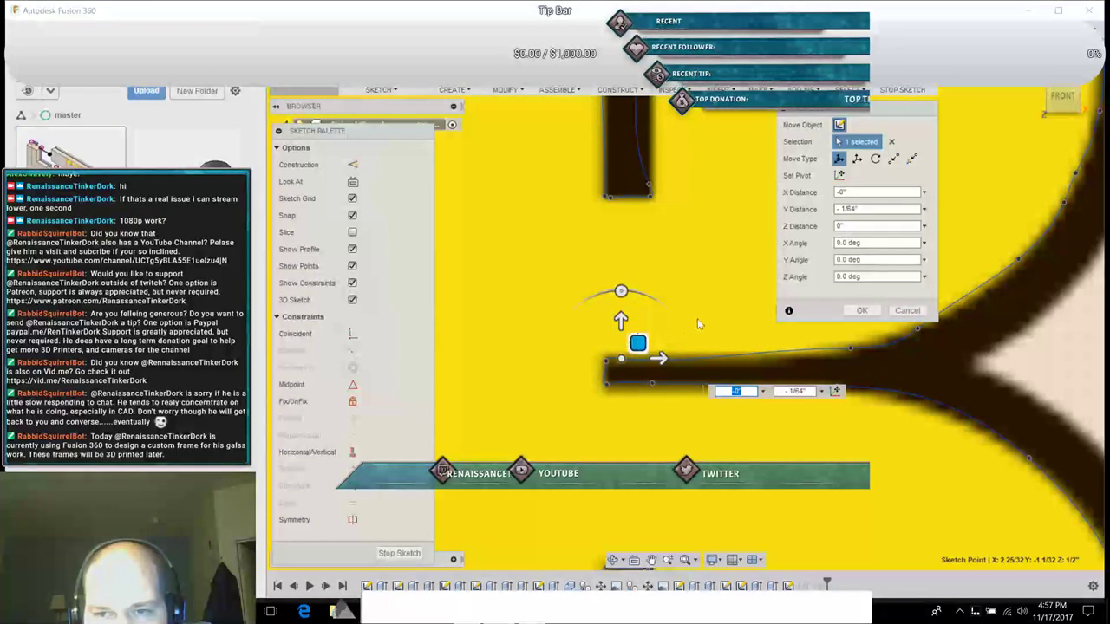
click(865, 309)
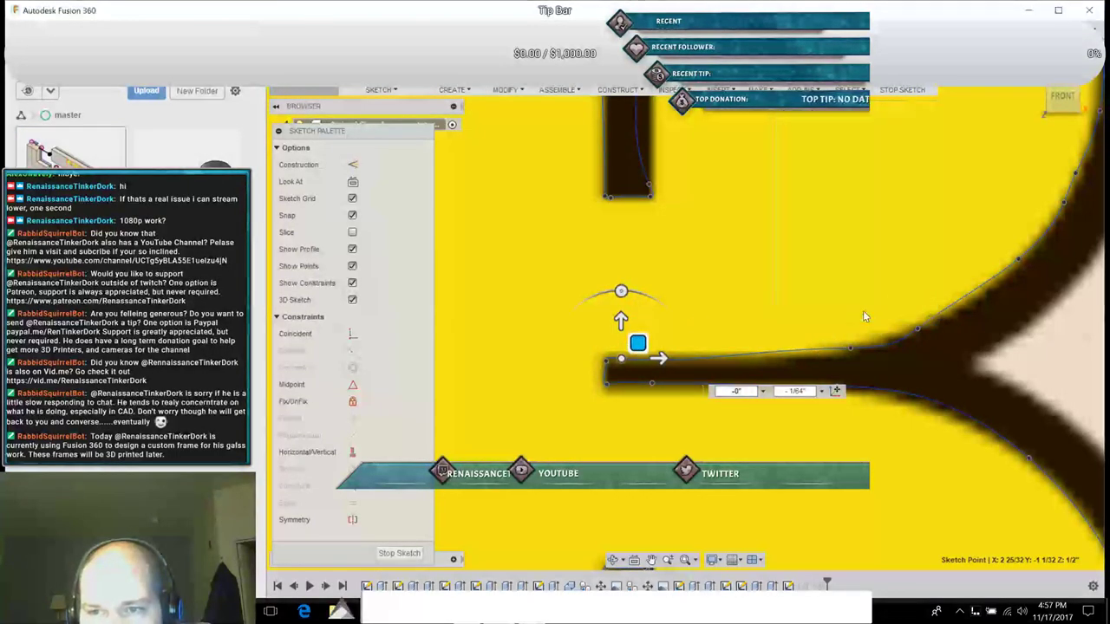
click(761, 356)
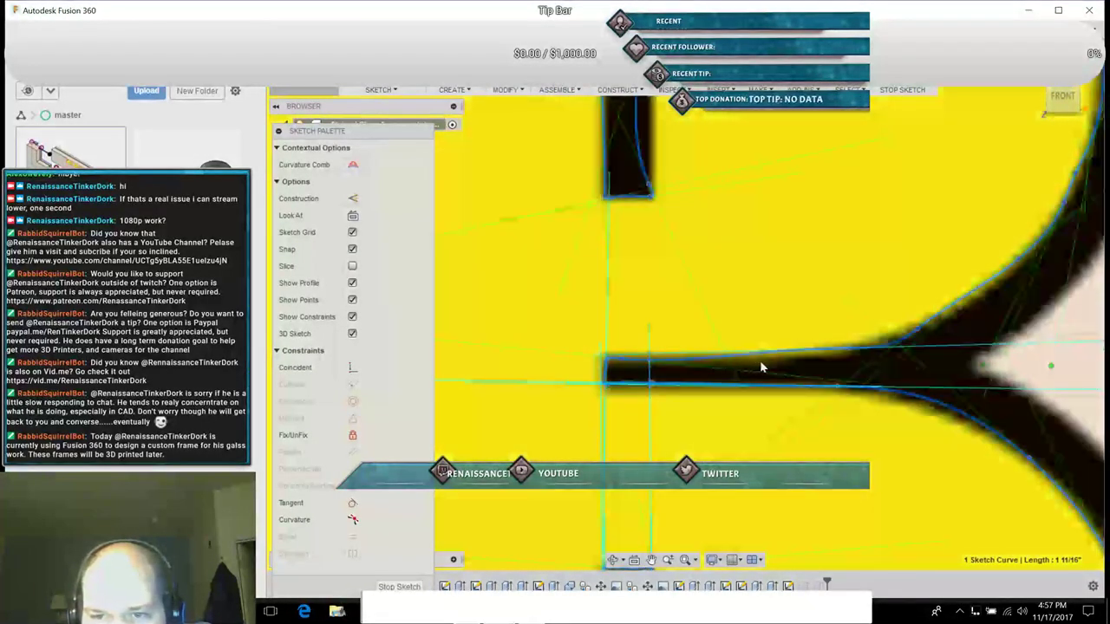
click(883, 335)
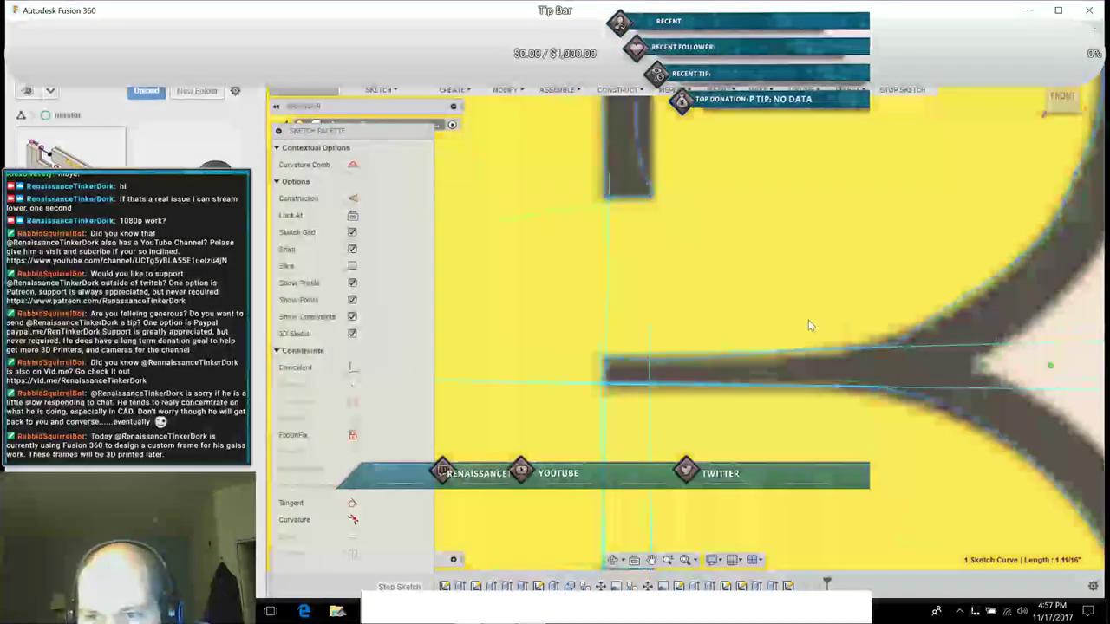
Step: Tilt the tangent handle of the spline point at the right end of the slot's upper edge down past the slot's lower-left corner
click(808, 322)
click(850, 348)
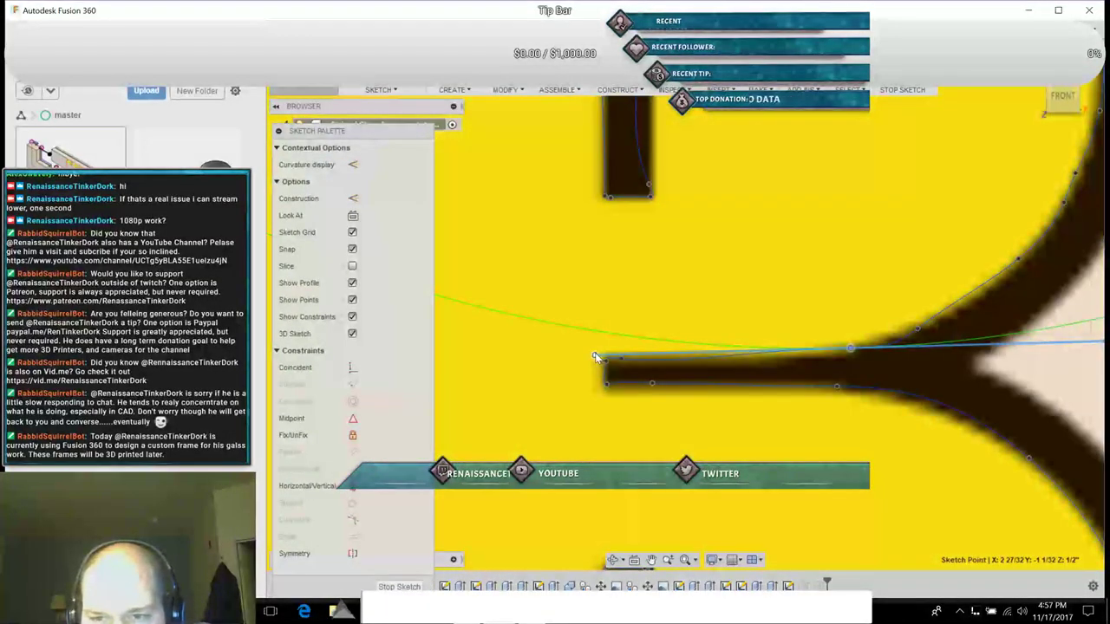
click(597, 355)
drag(600, 361, 603, 377)
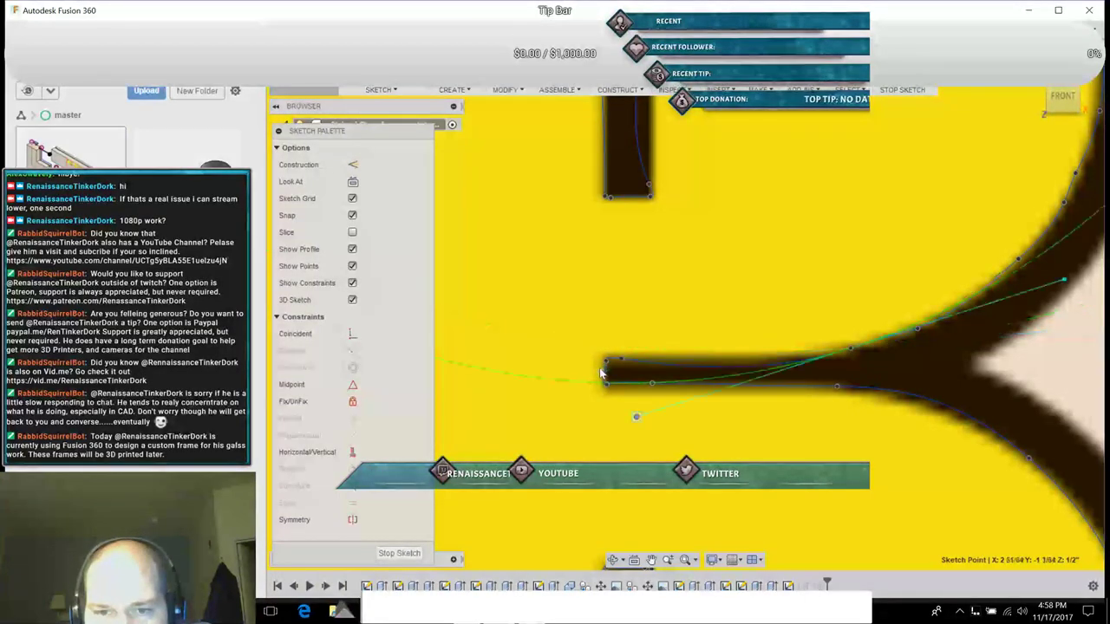
drag(652, 421, 612, 389)
click(611, 388)
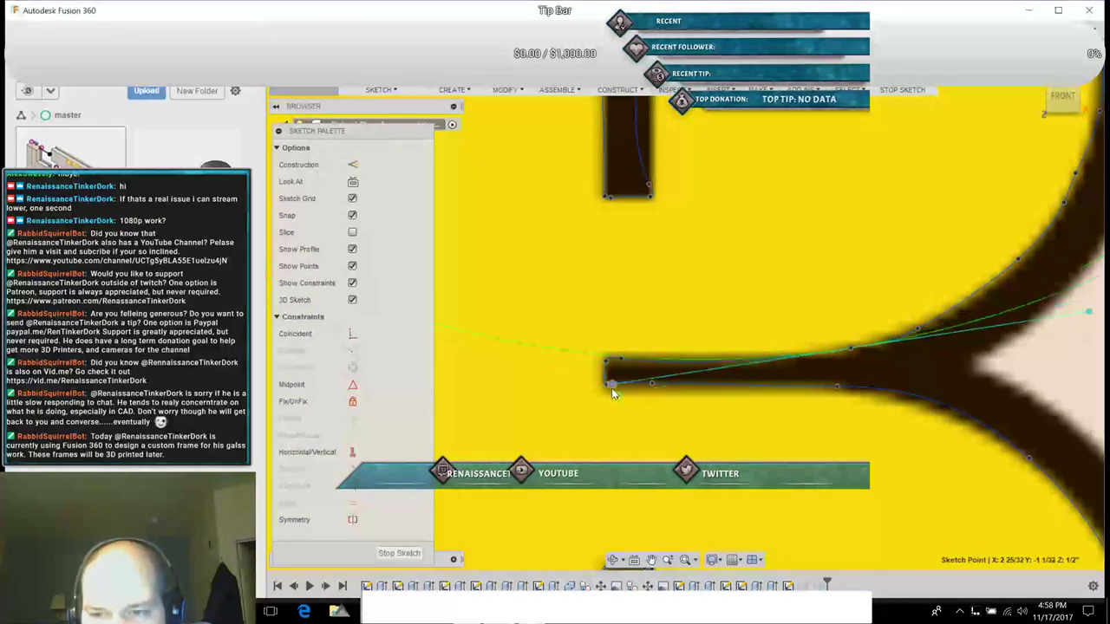
mouse_move(612, 387)
mouse_down()
mouse_move(608, 366)
mouse_move(610, 379)
mouse_up()
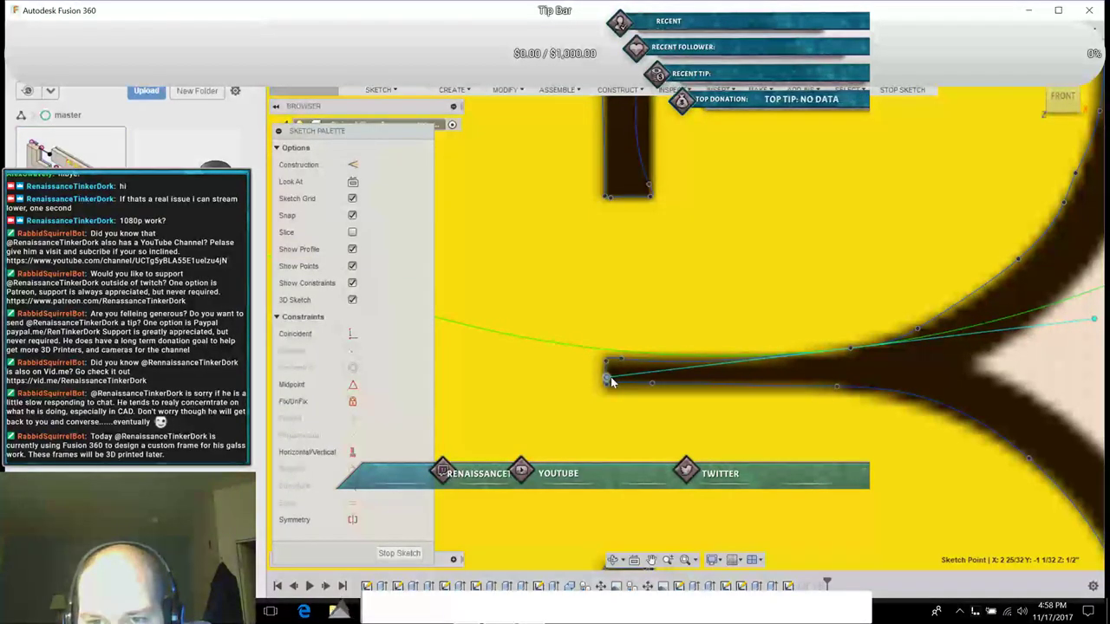
drag(621, 383, 608, 389)
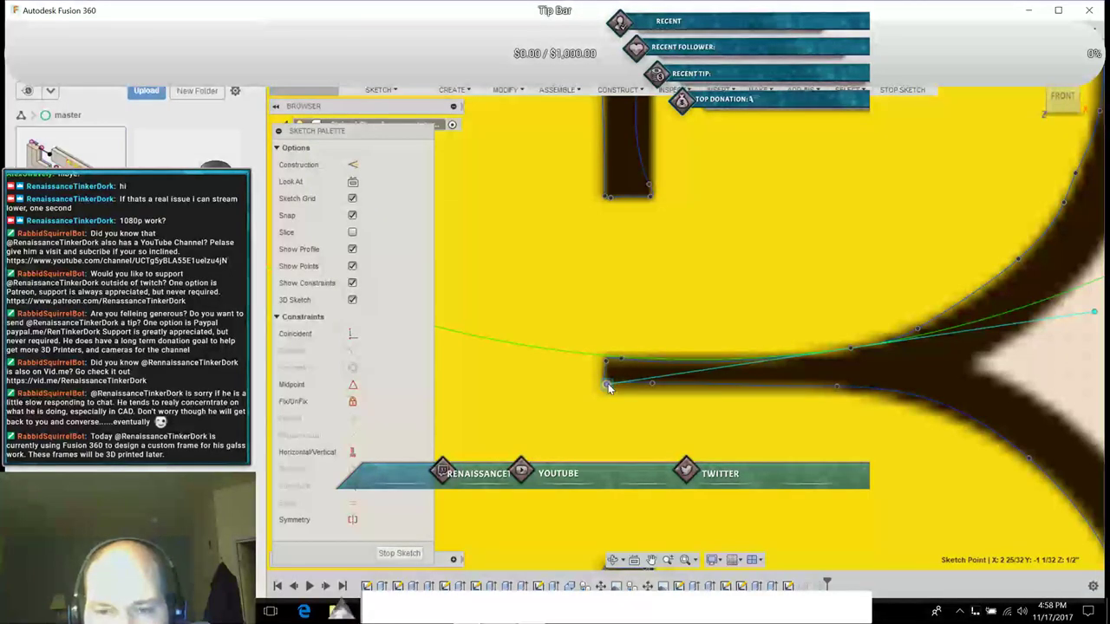
drag(609, 387, 611, 398)
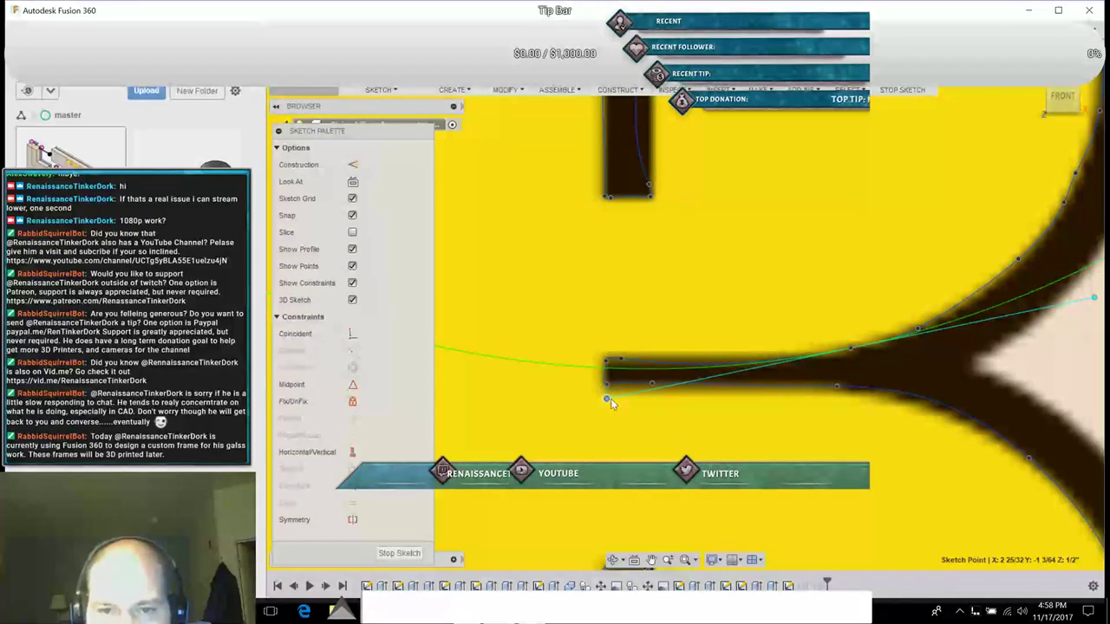
Step: Shorten the tangent handle of that spline point so its end lies close to the point on the slot's upper edge
drag(671, 384, 724, 321)
drag(655, 352, 705, 359)
drag(796, 371, 827, 362)
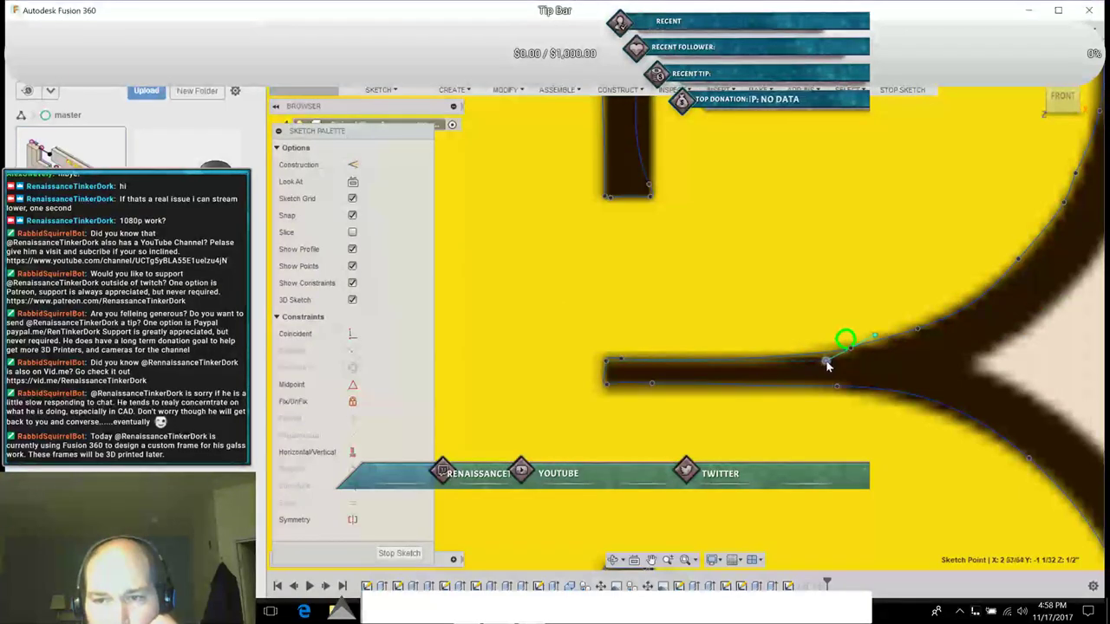
mouse_move(819, 362)
mouse_down()
mouse_move(802, 373)
mouse_move(798, 363)
mouse_up()
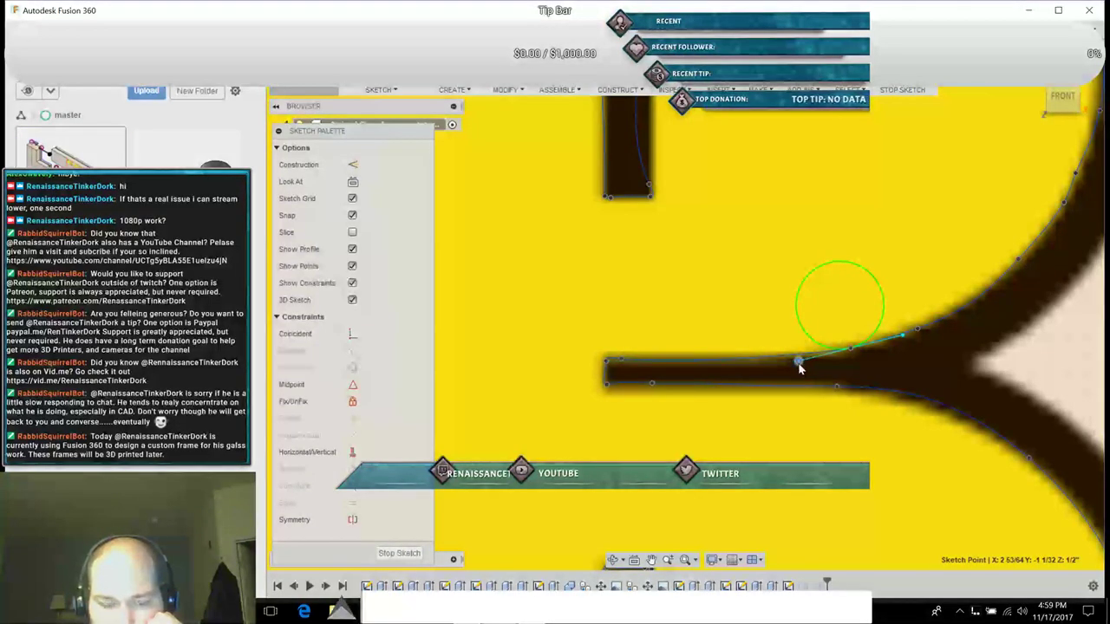
right_click(799, 369)
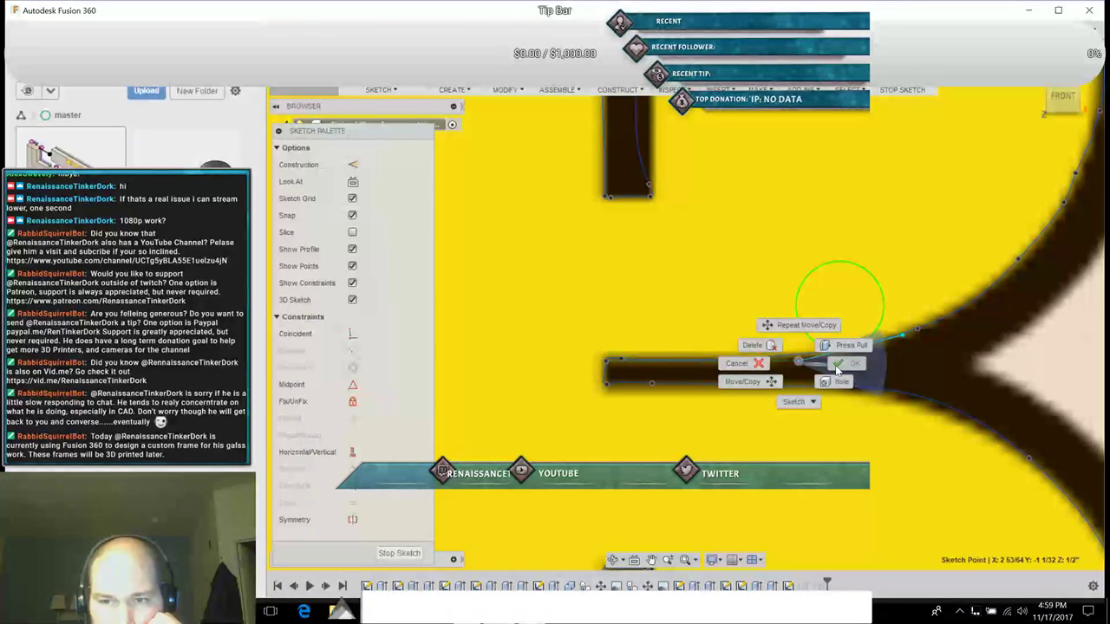
click(838, 367)
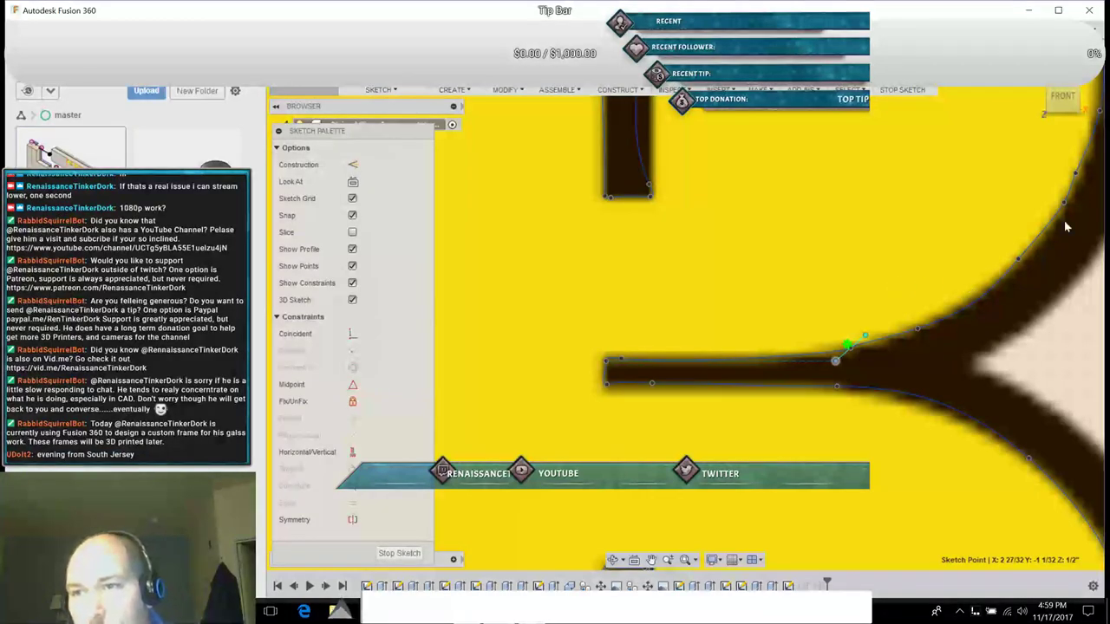
Step: Try to swing the shortened tangent handle up to the curve at the upper right, and undo the handle changes
click(1018, 258)
drag(1020, 259, 1039, 237)
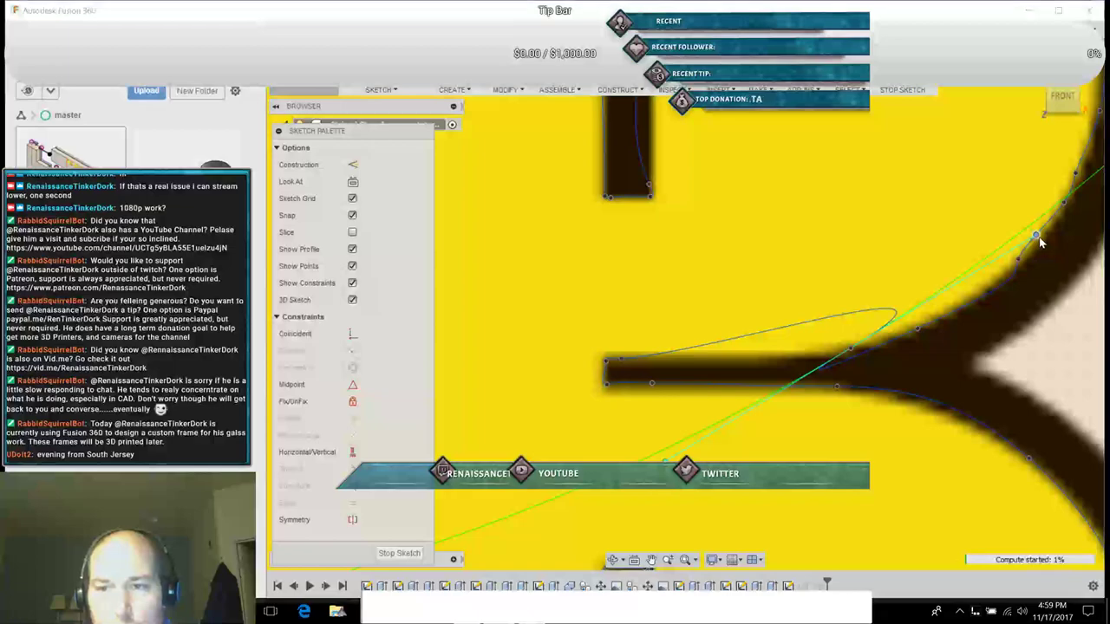
click(1038, 237)
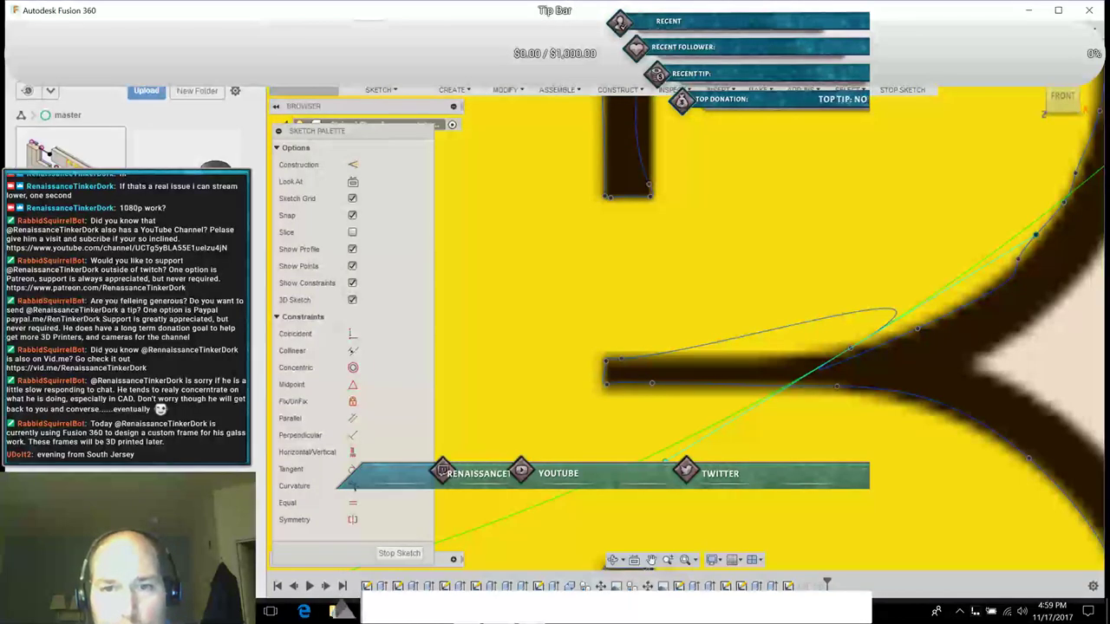
key(ctrl+z)
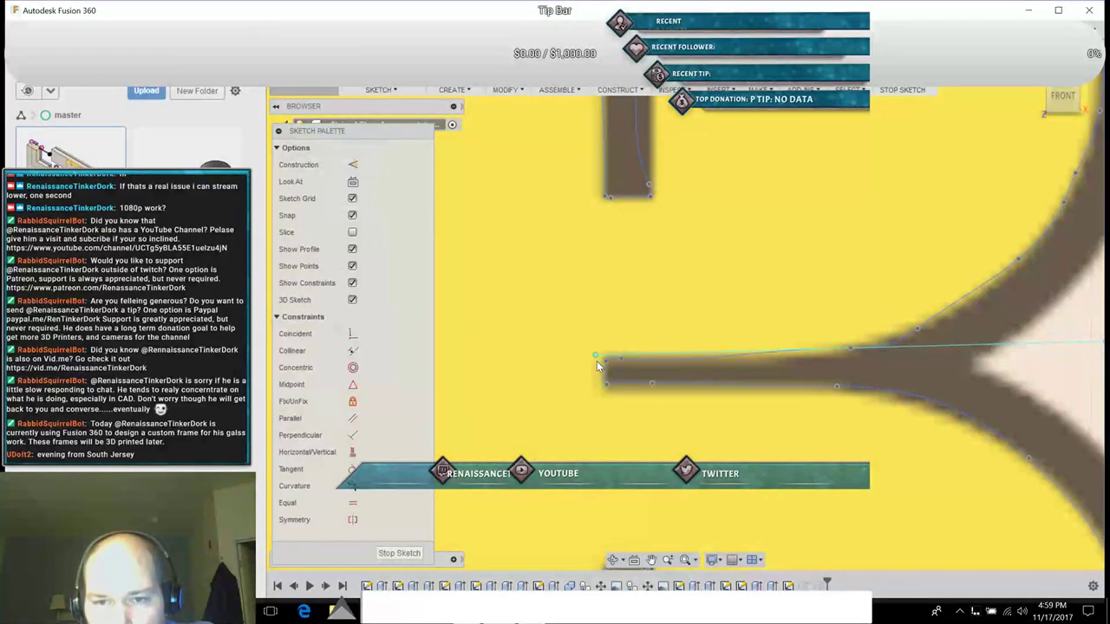
Step: Lower the restored tangent handle's left end from the slot's upper-left corner onto its lower-left corner
click(596, 358)
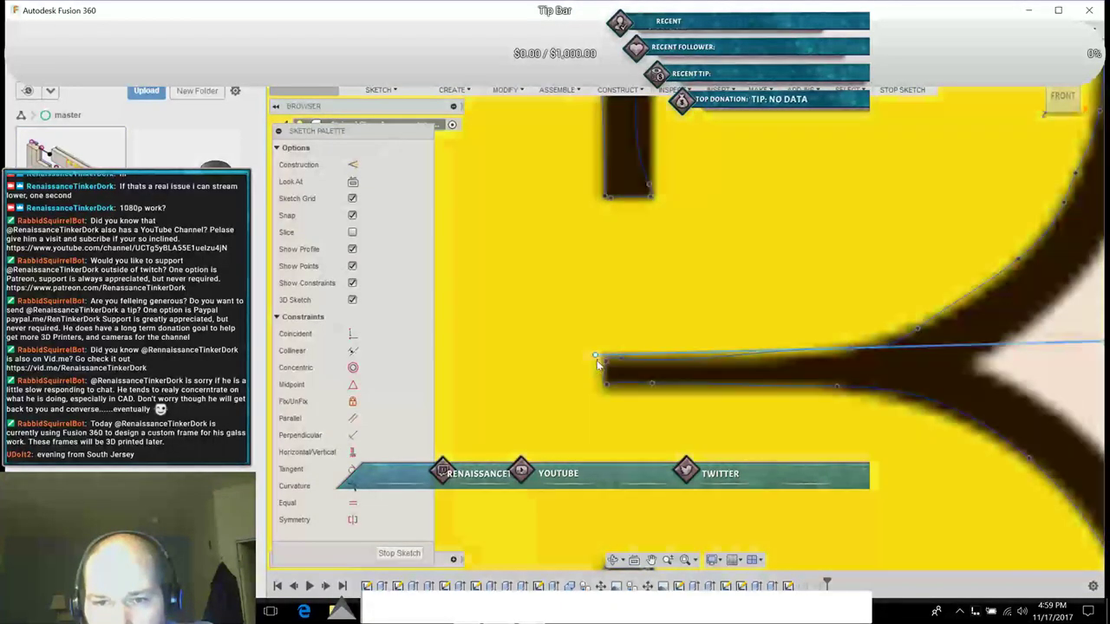
drag(595, 361, 596, 370)
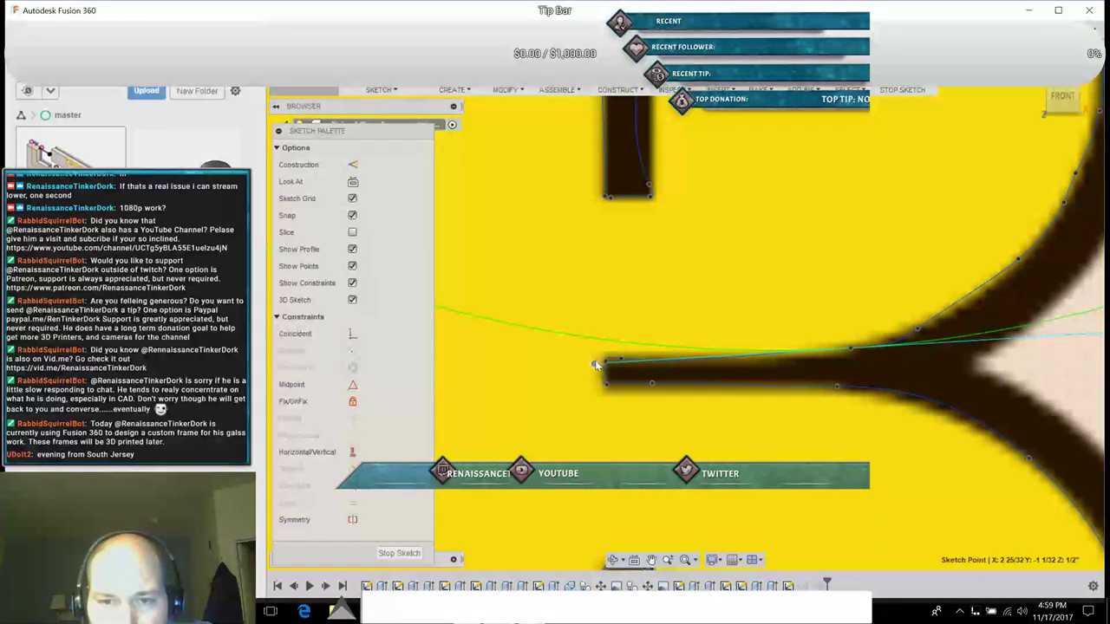
mouse_move(594, 364)
mouse_down()
mouse_move(605, 359)
mouse_move(592, 384)
mouse_up()
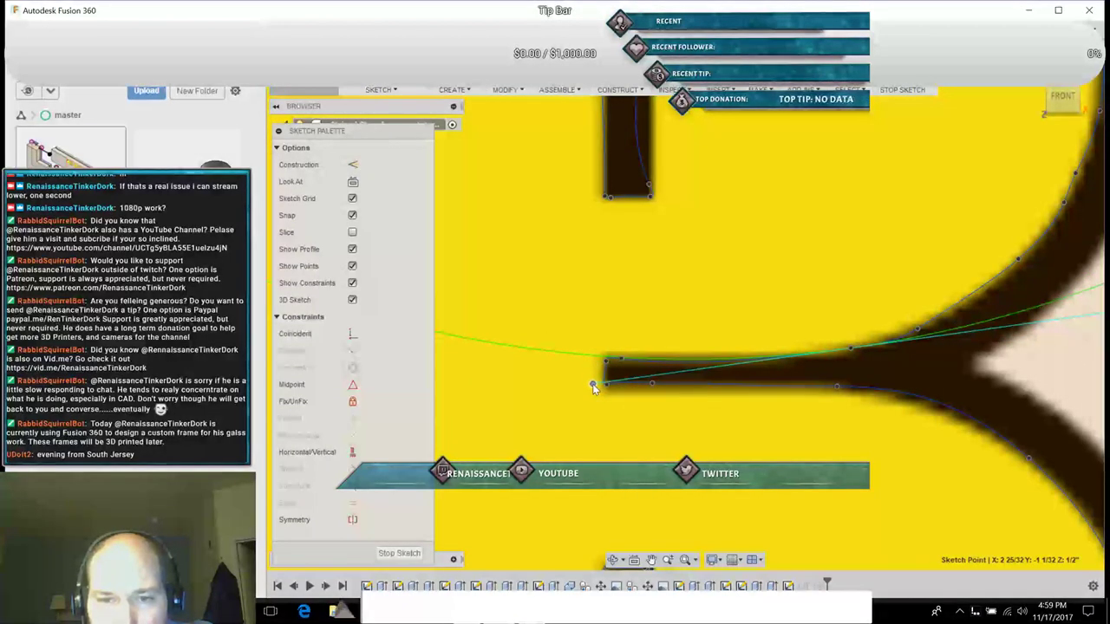
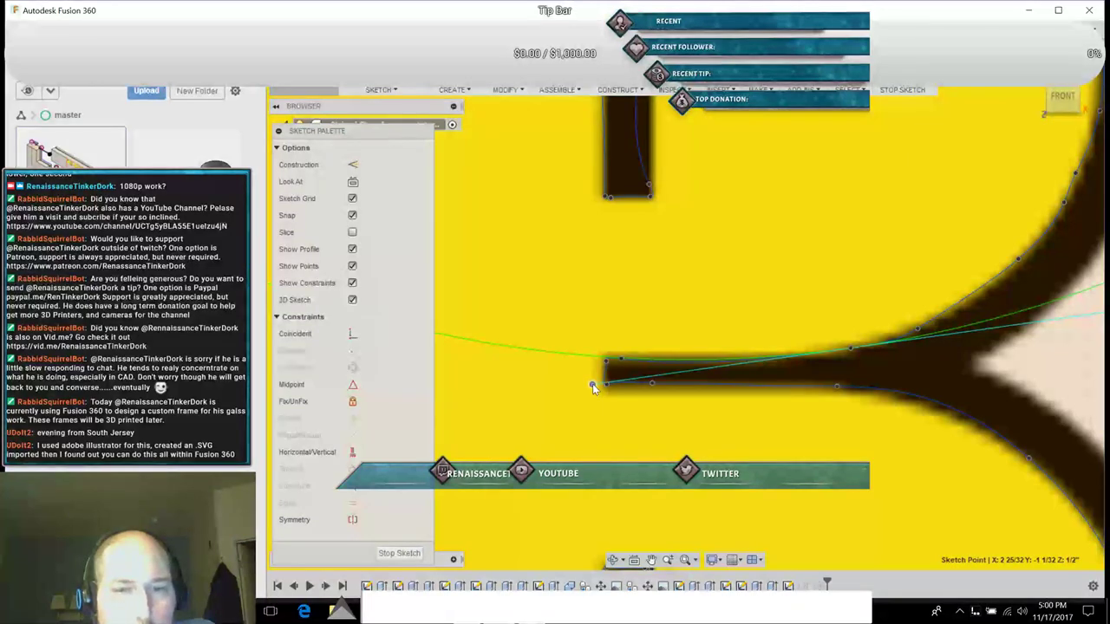
mouse_move(613, 371)
mouse_down()
mouse_move(658, 344)
mouse_move(608, 388)
mouse_up()
right_click(607, 386)
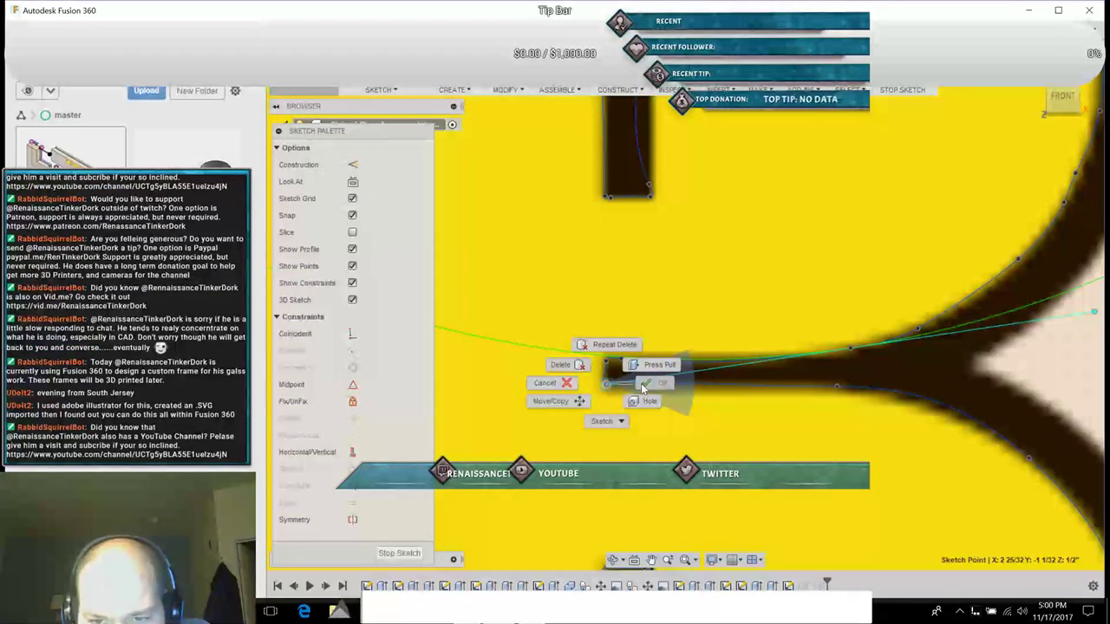
click(642, 383)
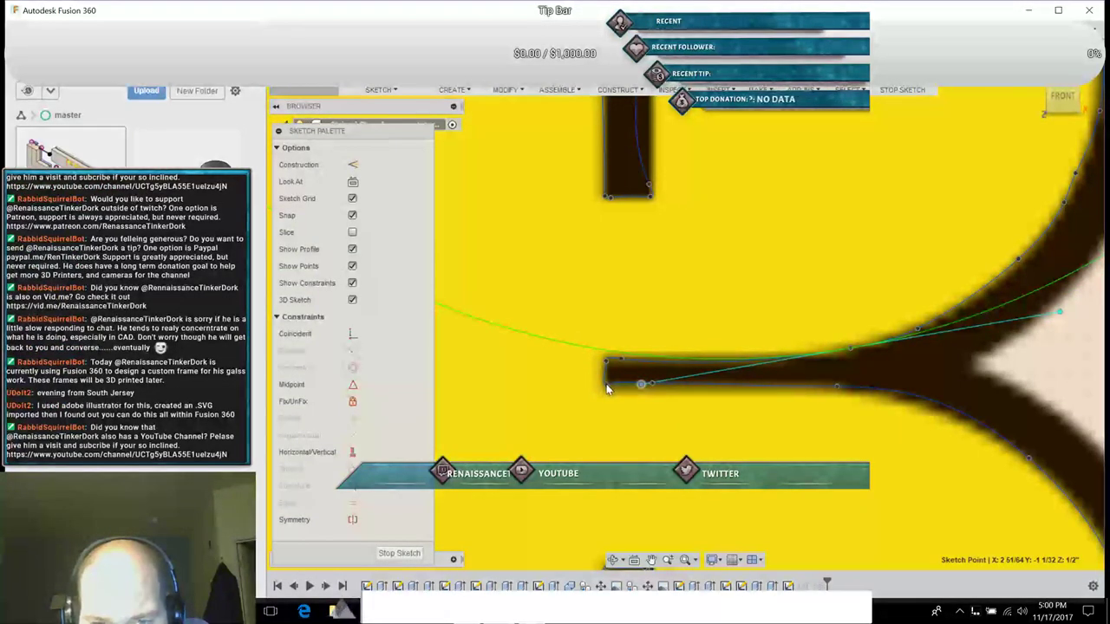
drag(641, 384, 607, 386)
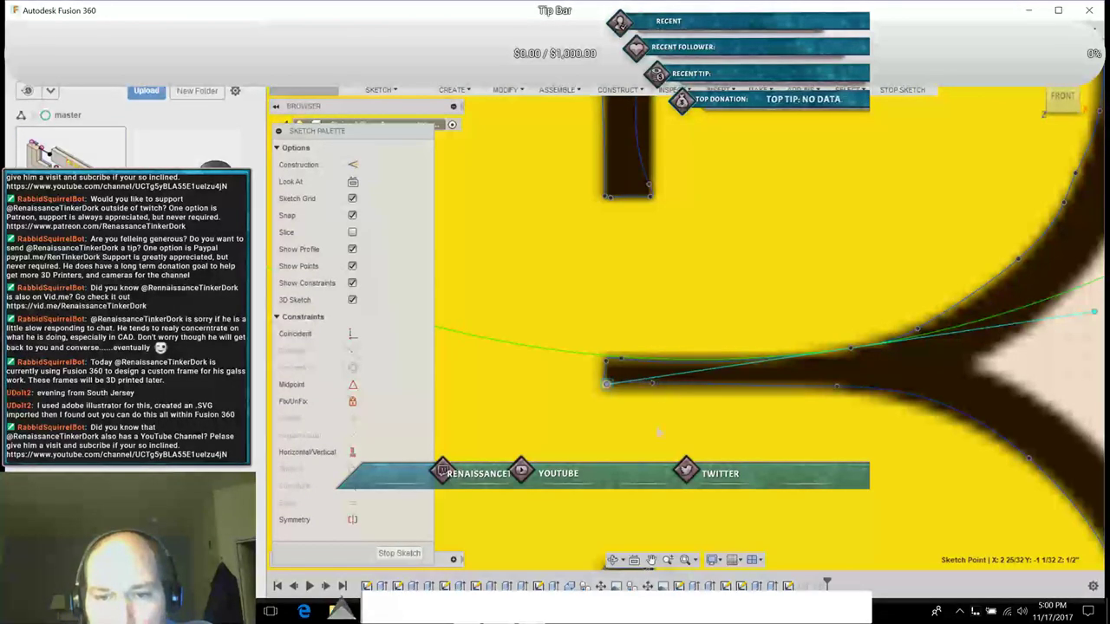
Step: Try a much steeper tangent handle and a shifted spline point at the slot's right end, and undo these changes
drag(608, 384, 613, 384)
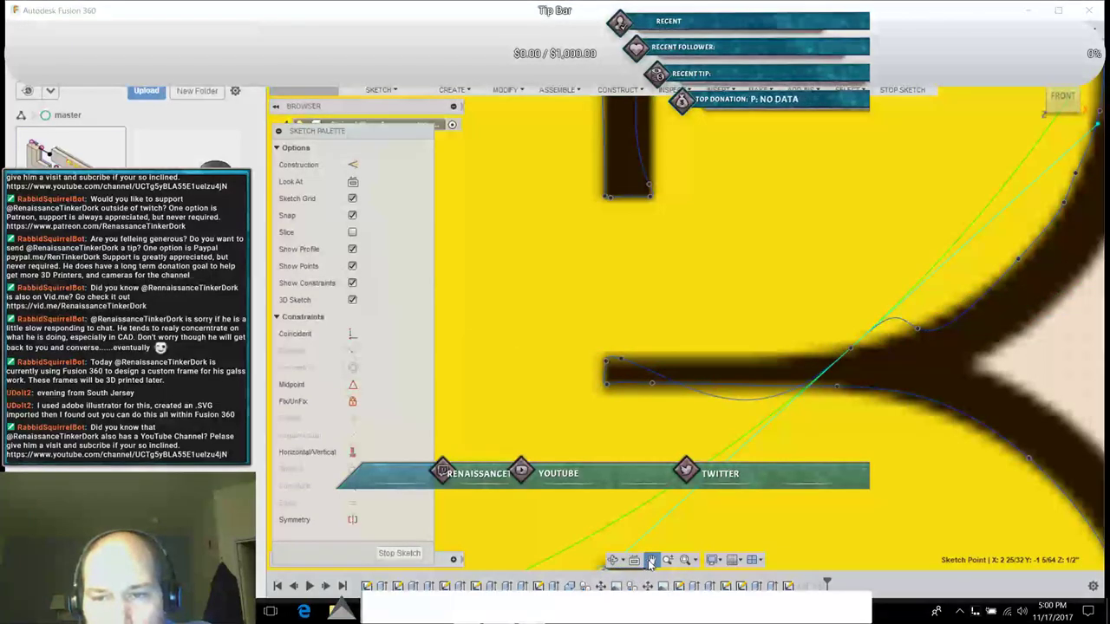
click(651, 560)
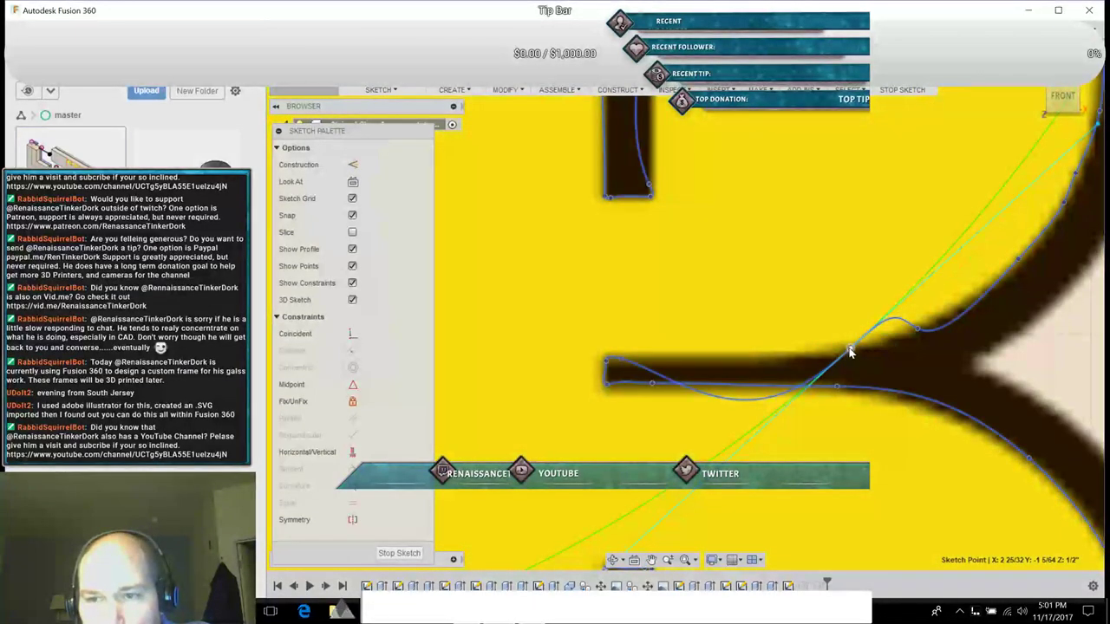
click(850, 351)
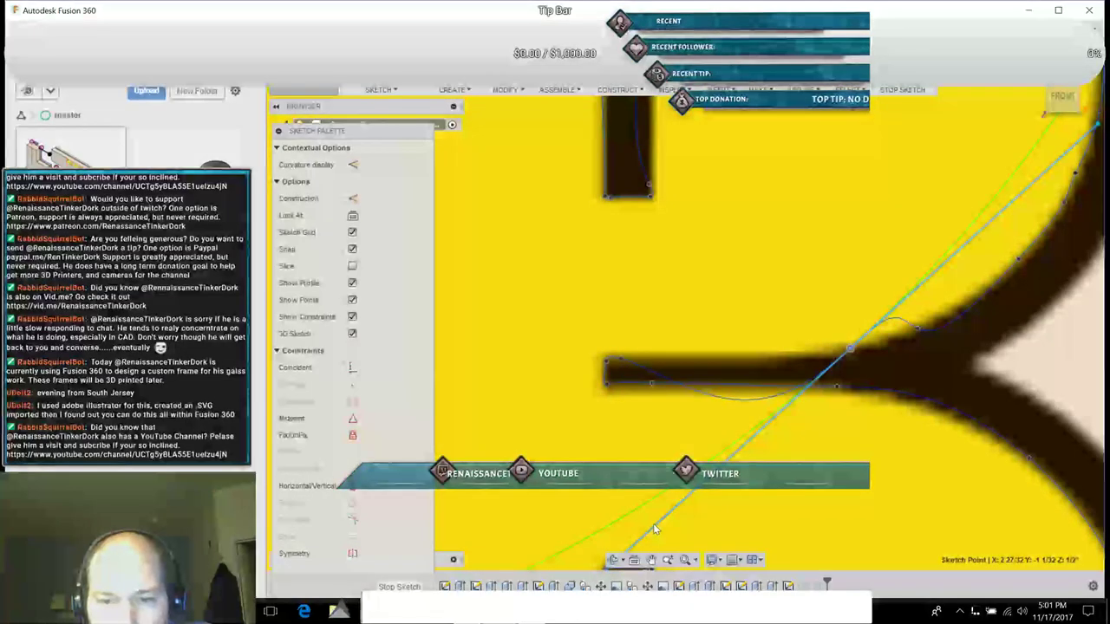
click(641, 501)
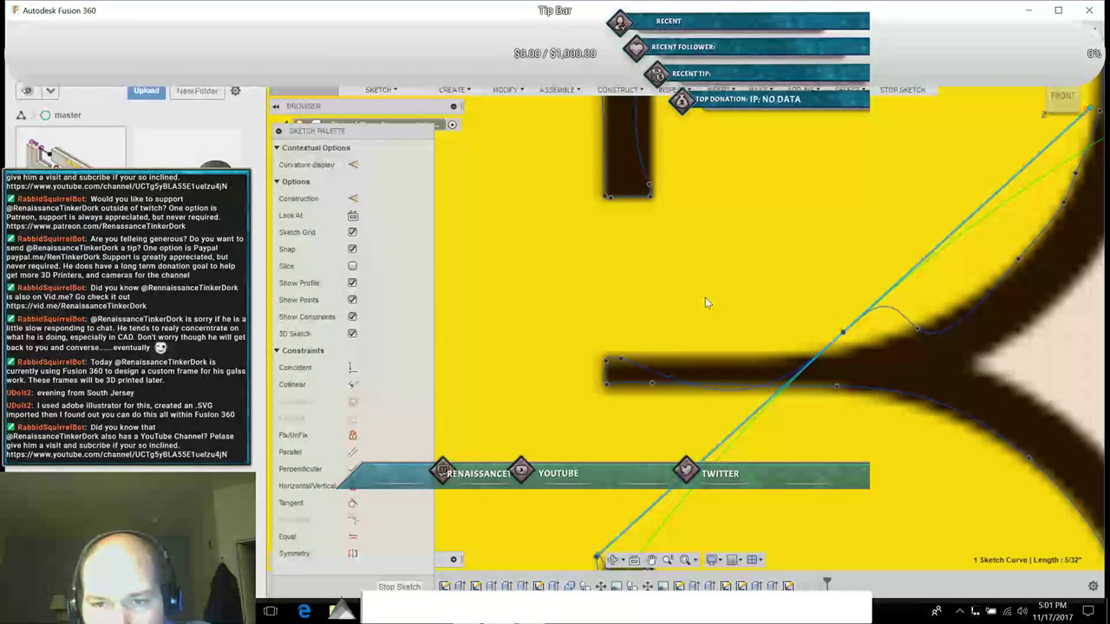
key(ctrl+z)
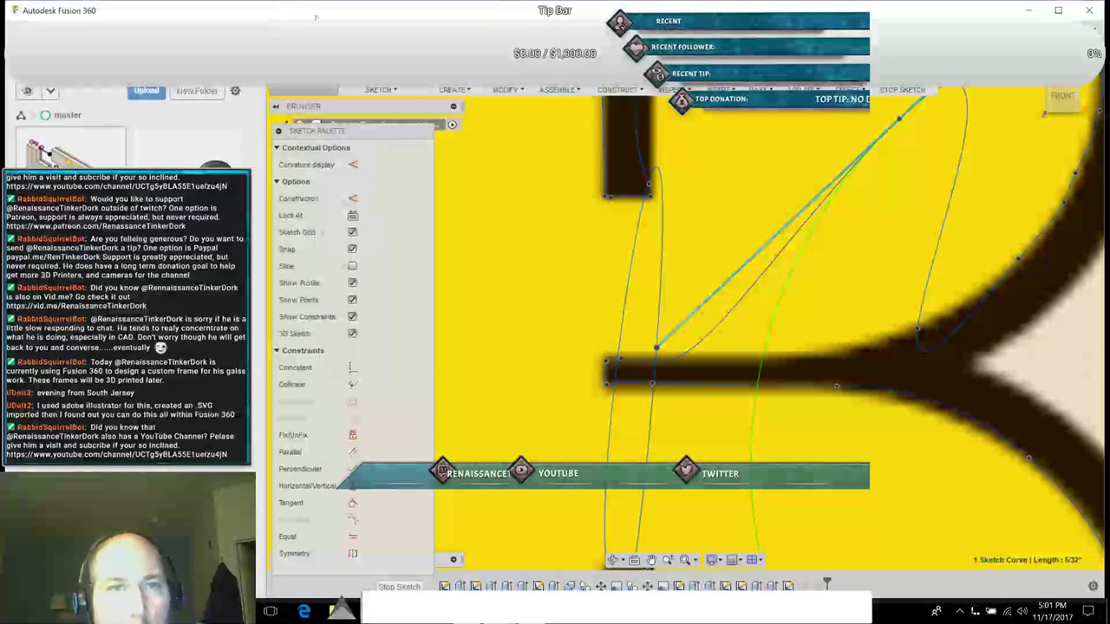
key(ctrl+z)
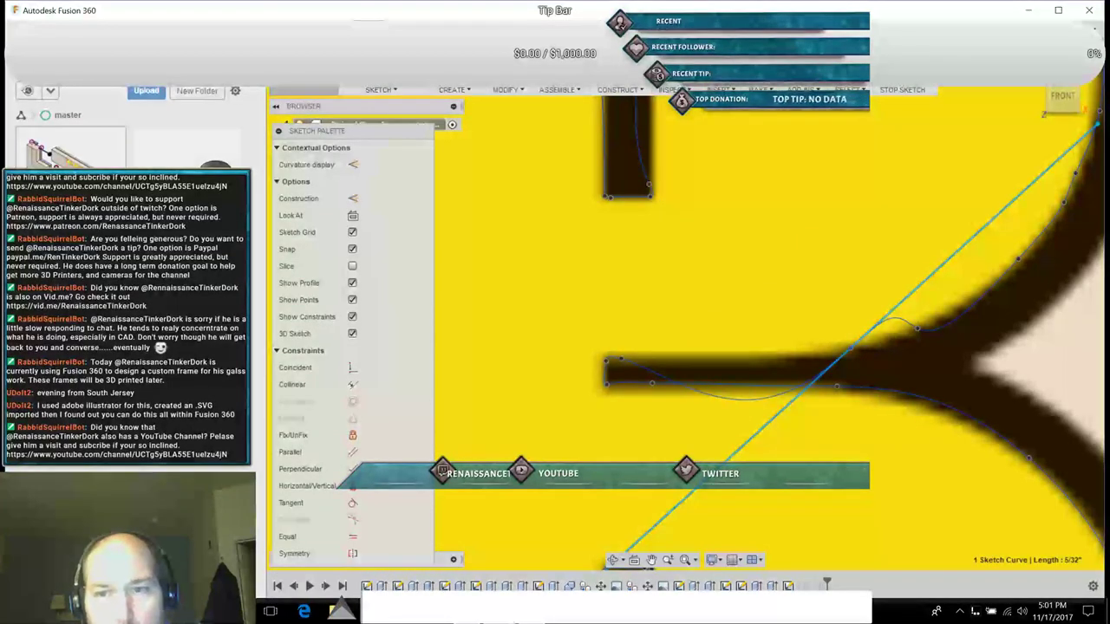
key(ctrl+z)
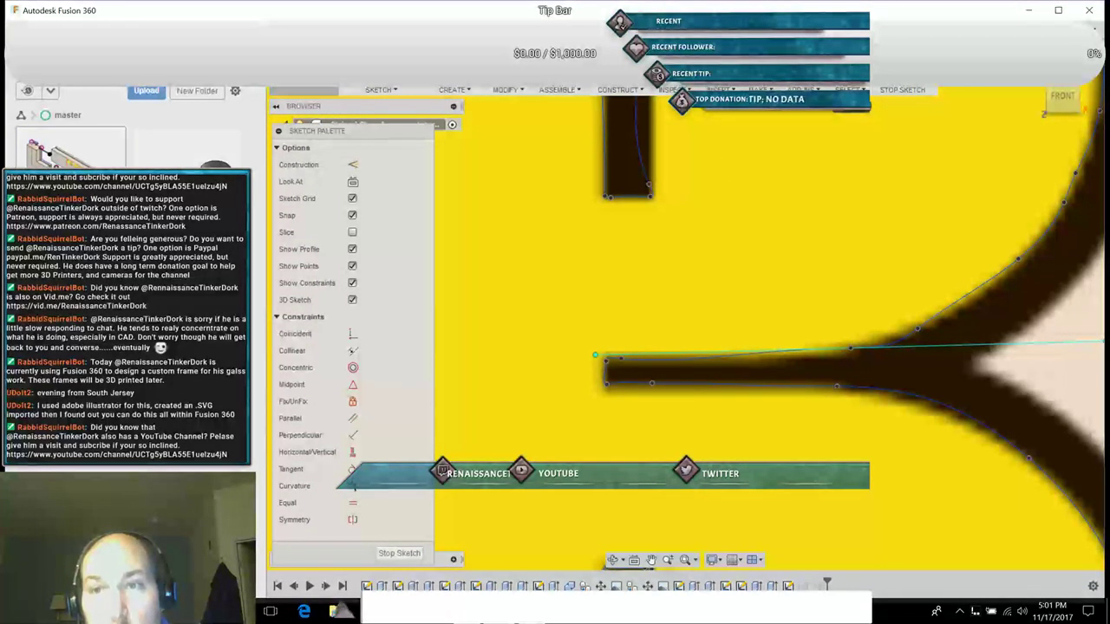
Step: Place the left end of the slot's right-hand spline point tangent handle exactly on the slot's lower-left corner
click(595, 356)
drag(595, 356, 595, 367)
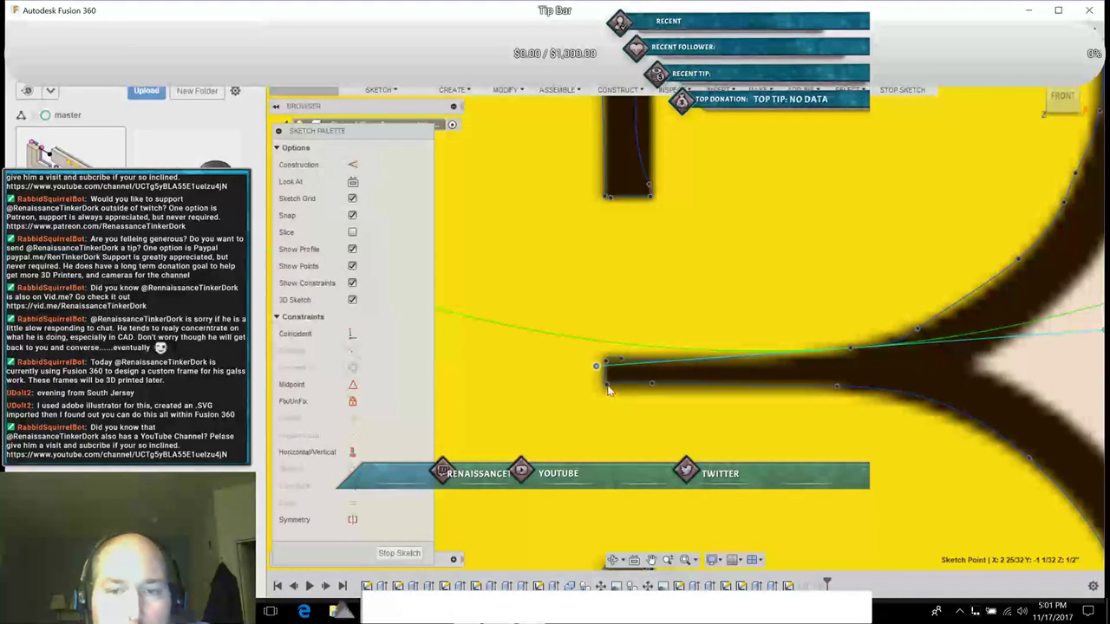
drag(728, 343, 607, 386)
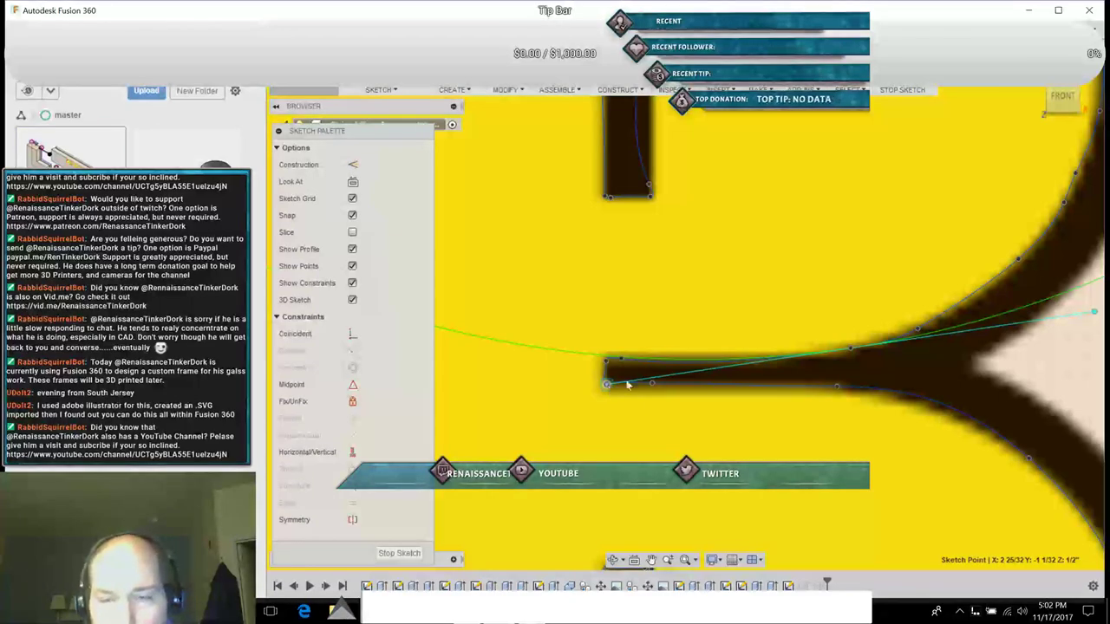
drag(694, 370, 608, 386)
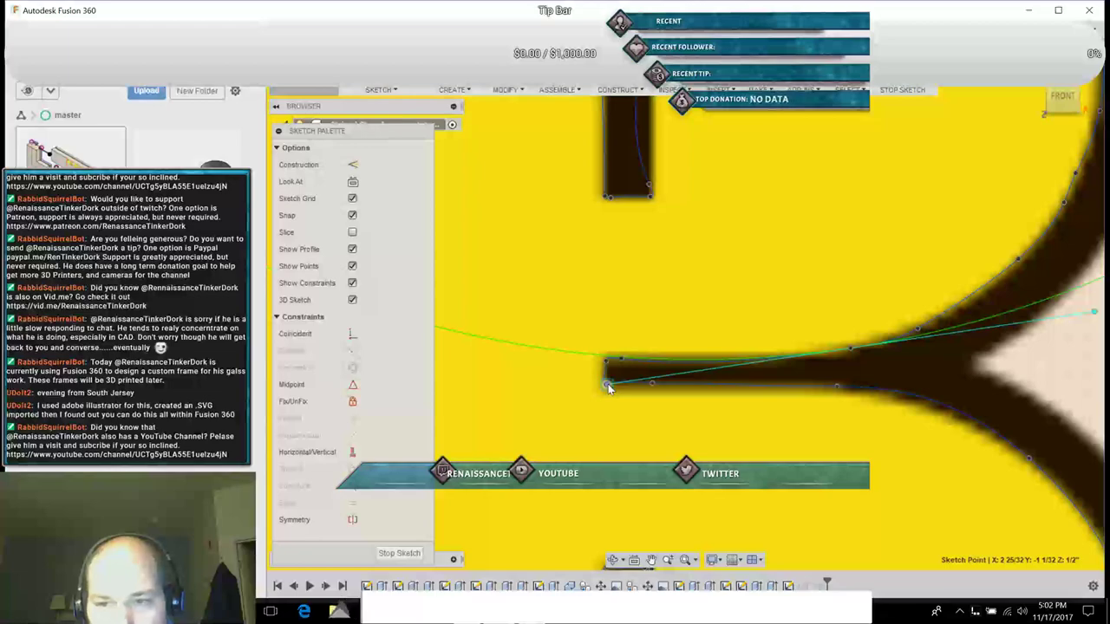
mouse_move(612, 370)
mouse_down()
mouse_move(605, 360)
mouse_move(605, 383)
mouse_up()
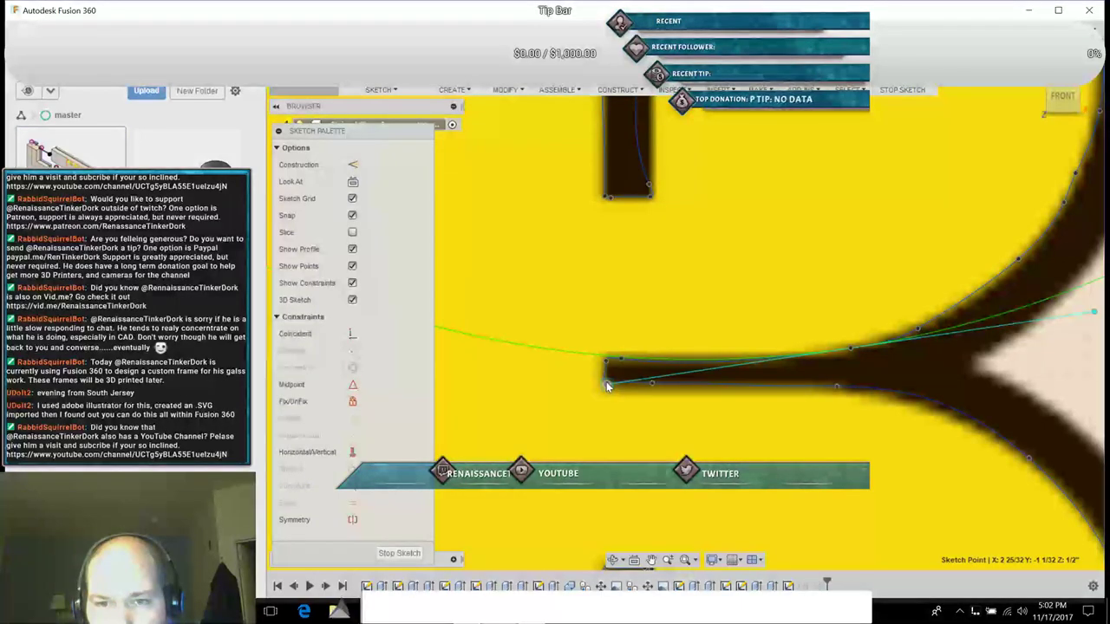
drag(605, 364, 607, 389)
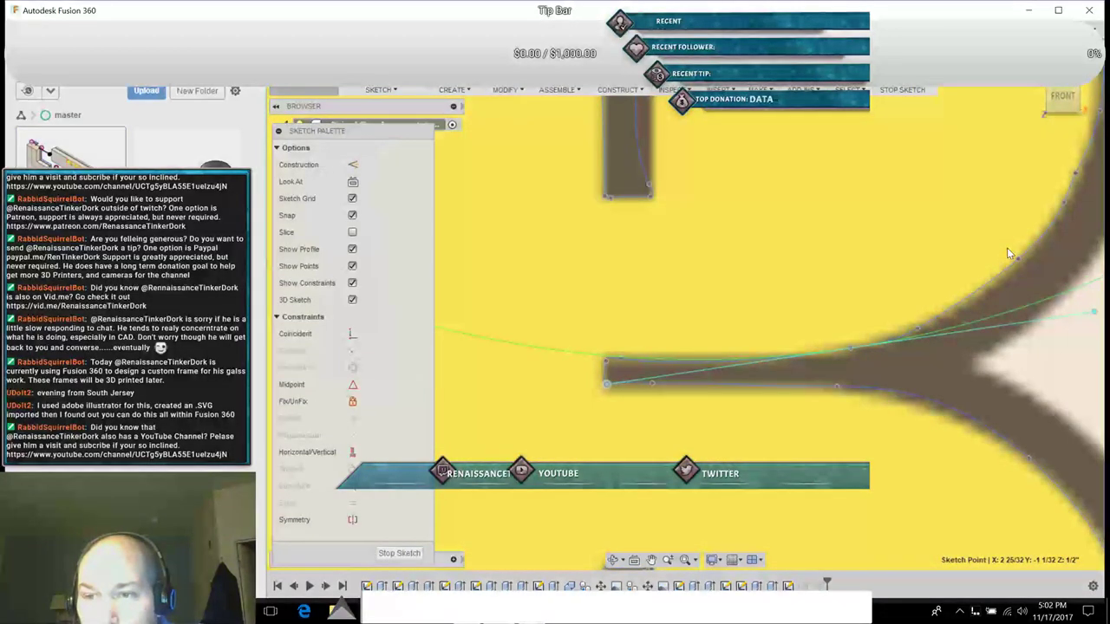
Step: Try slight shifts of the upper-right tangent handle end at the spline point right of the slot, and undo them
click(1006, 248)
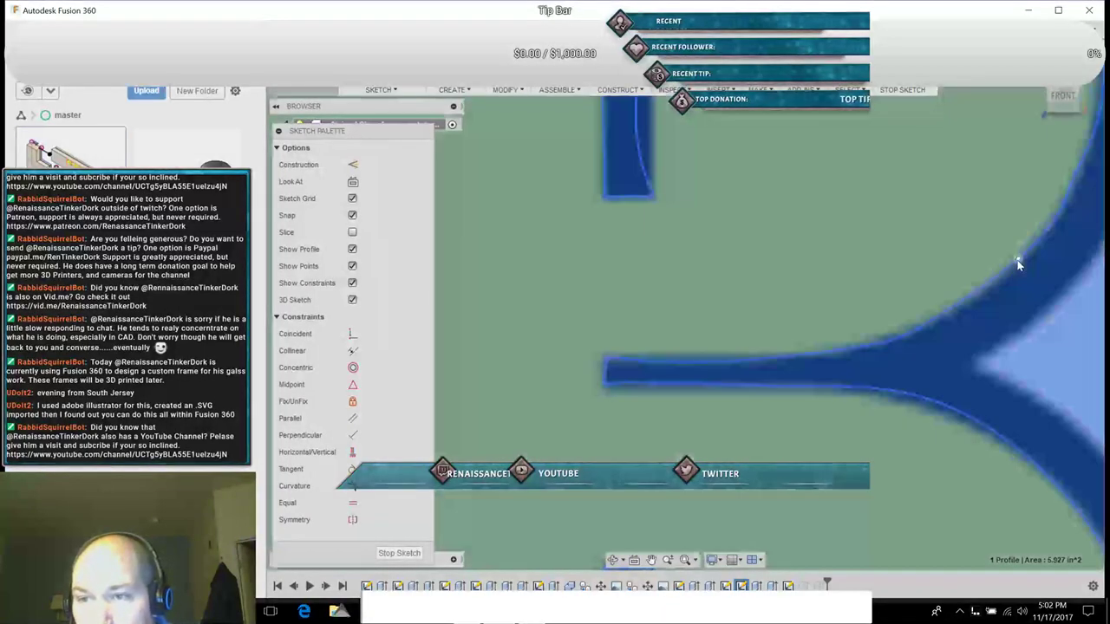
click(1018, 263)
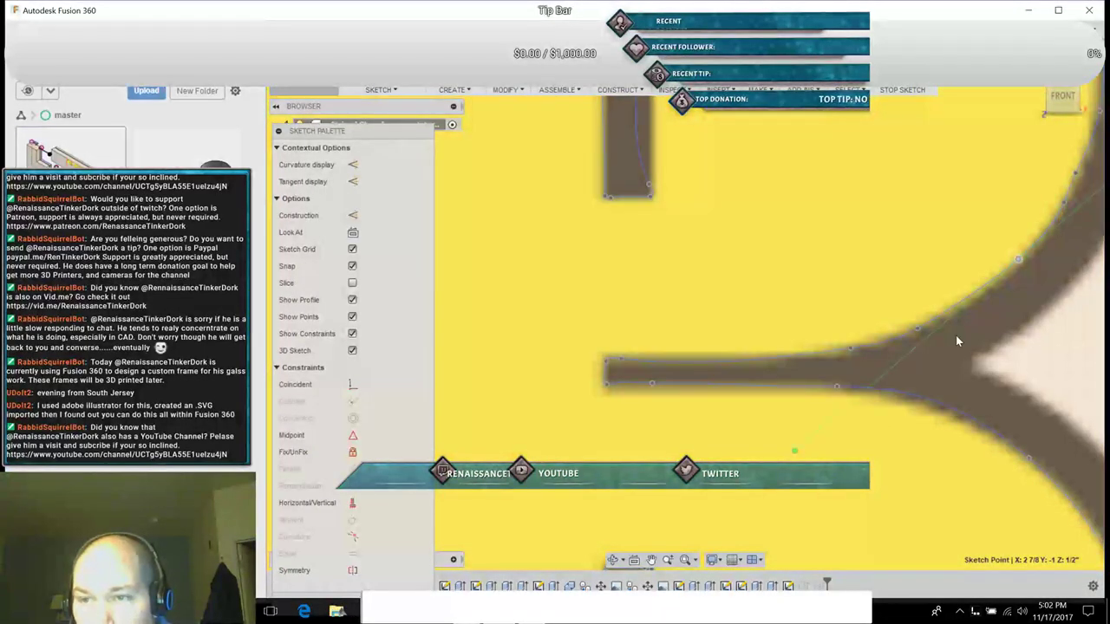
click(918, 330)
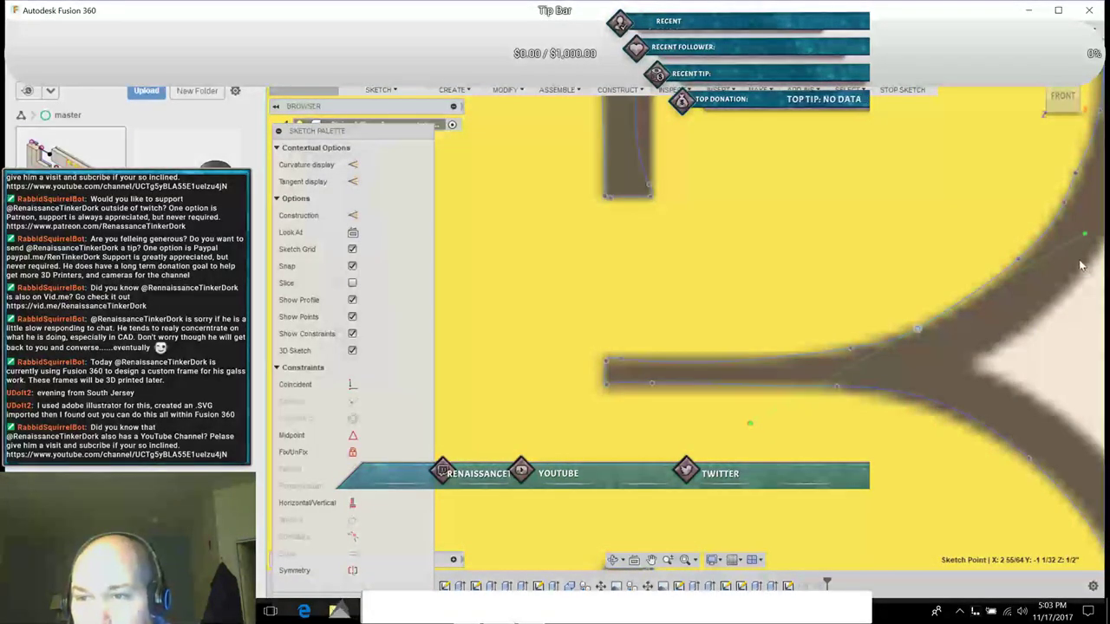
click(1084, 234)
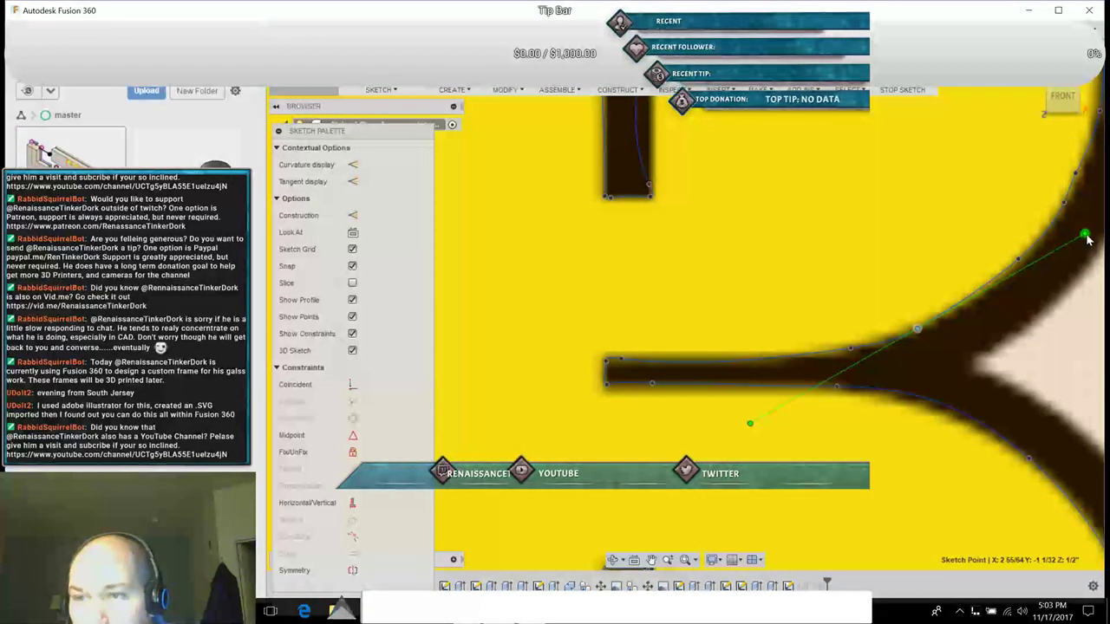
drag(1089, 244, 1090, 245)
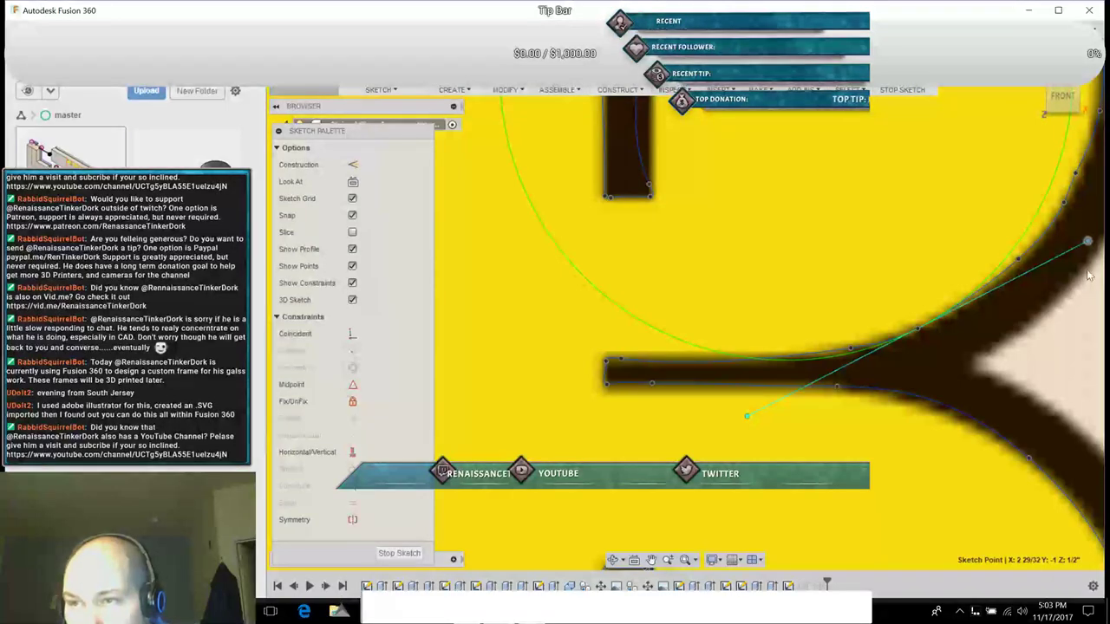
drag(1087, 241, 1087, 241)
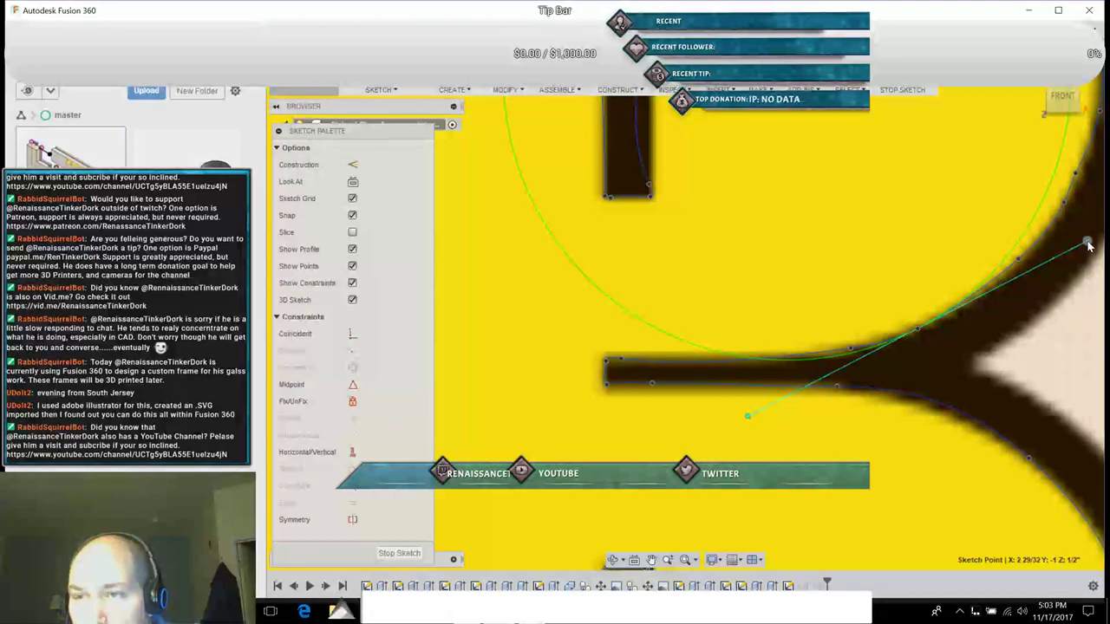
drag(1088, 240, 1089, 238)
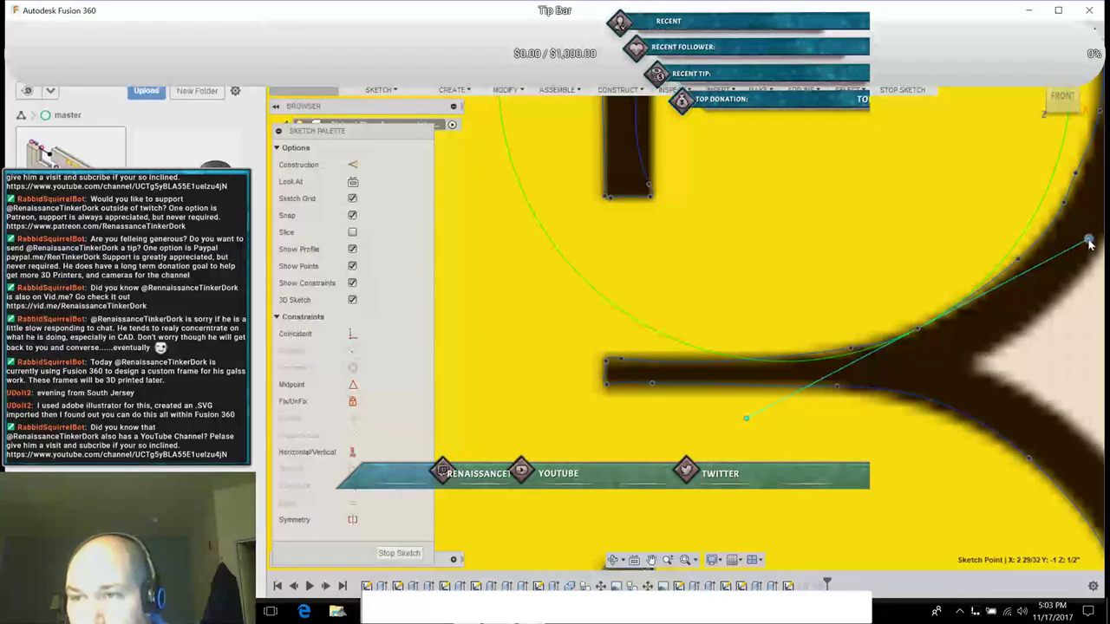
drag(1089, 239, 1088, 240)
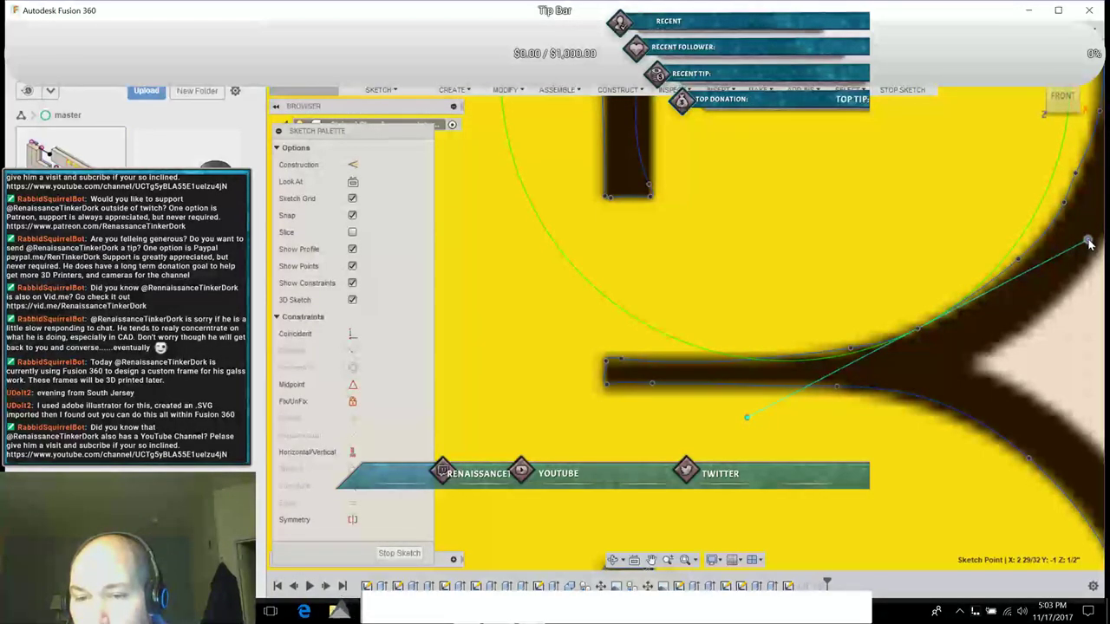
key(ctrl+z)
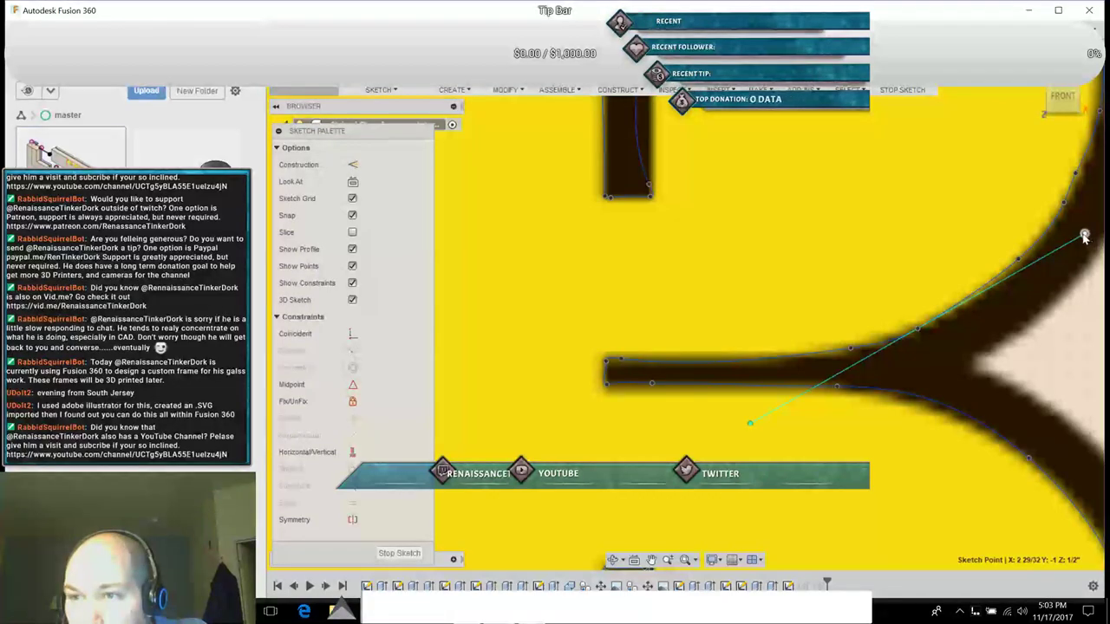
Step: Lower the upper-right end of this spline point's tangent handle slightly for a flatter angle, accept the change and clear the selection
drag(1084, 235, 1084, 241)
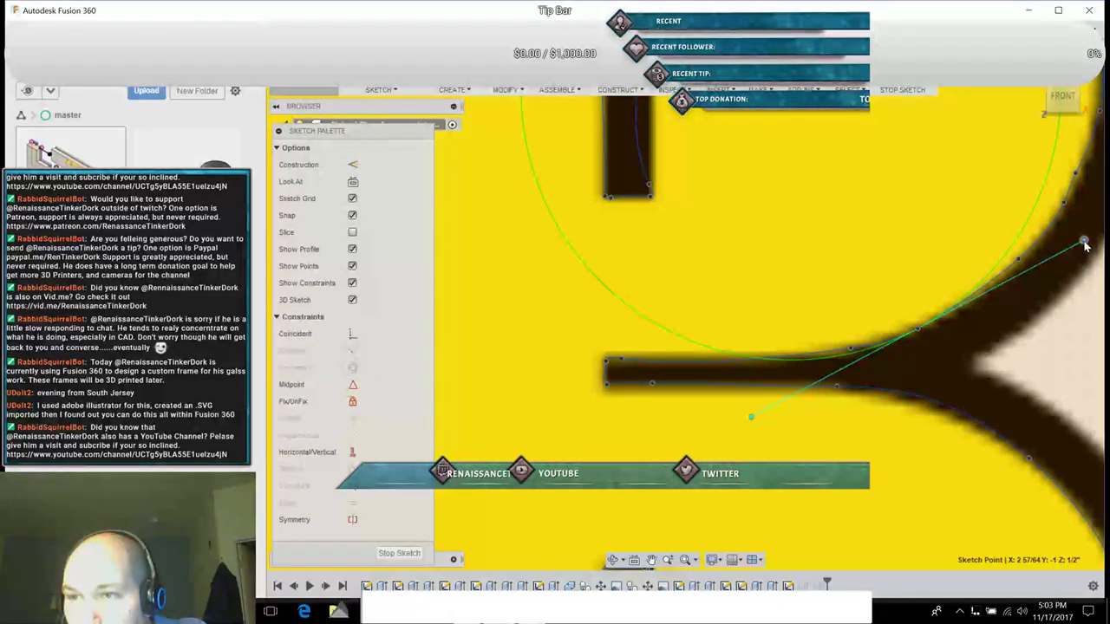
drag(1083, 243, 1083, 242)
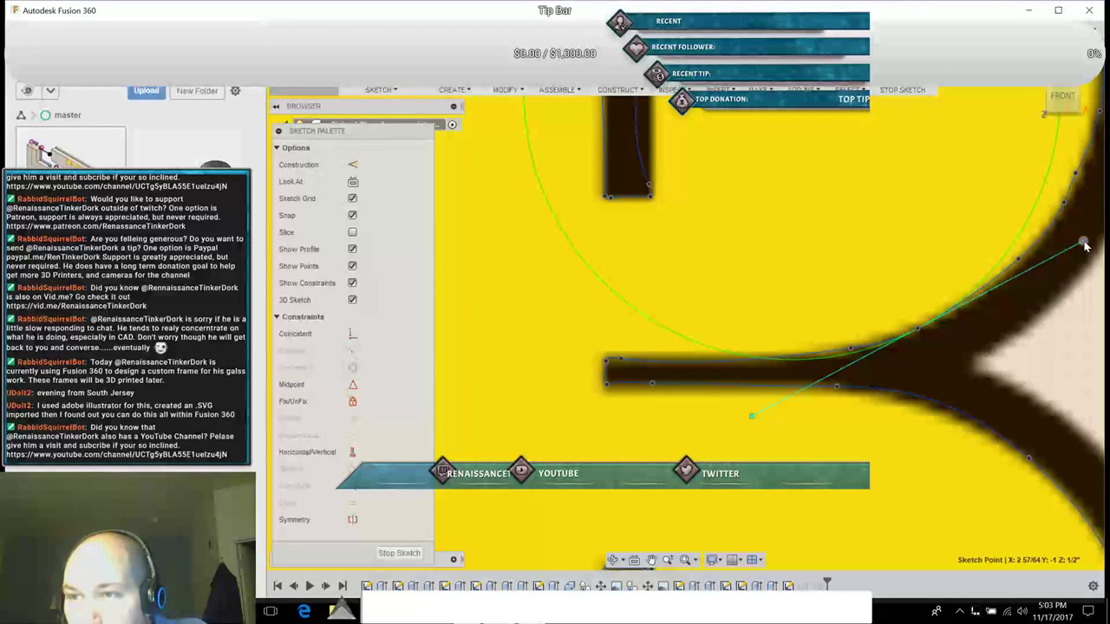
drag(1072, 199, 1082, 248)
right_click(1081, 250)
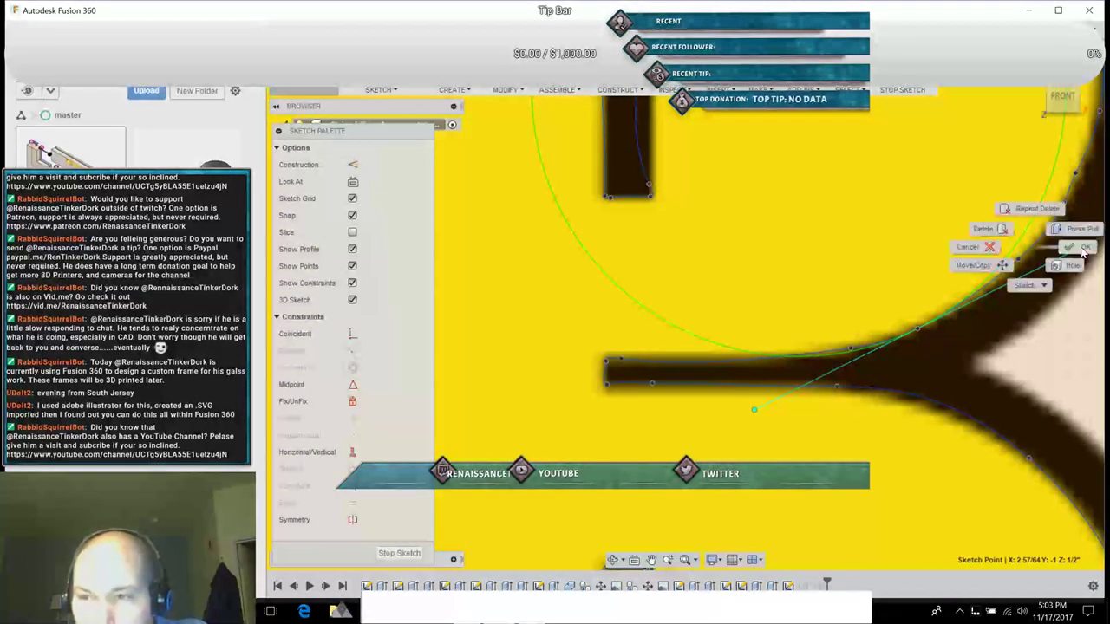
click(1082, 251)
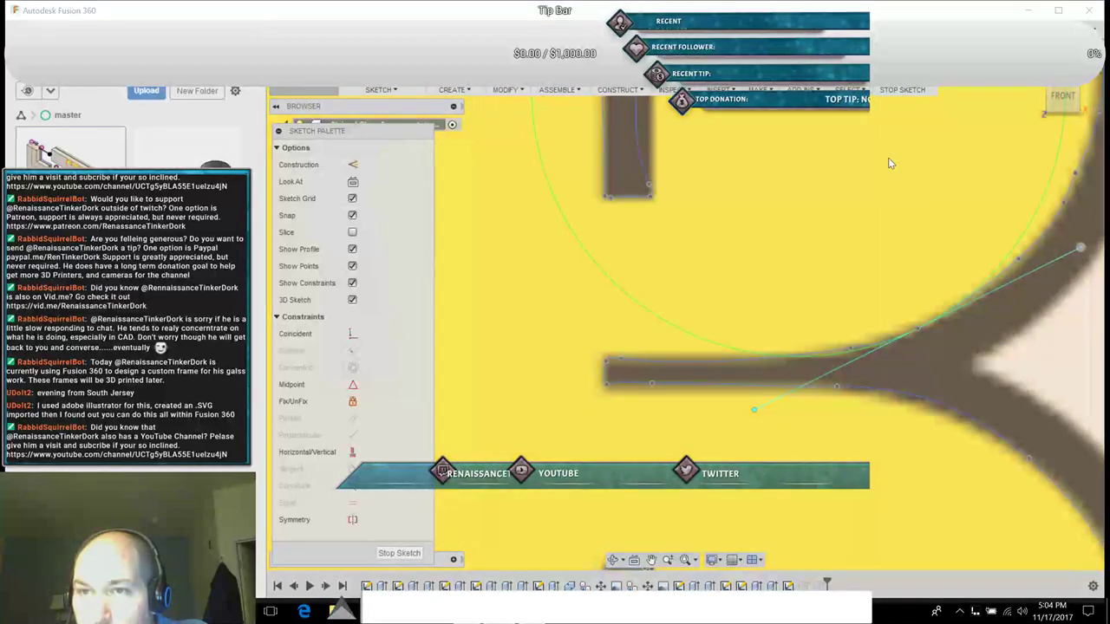
click(892, 169)
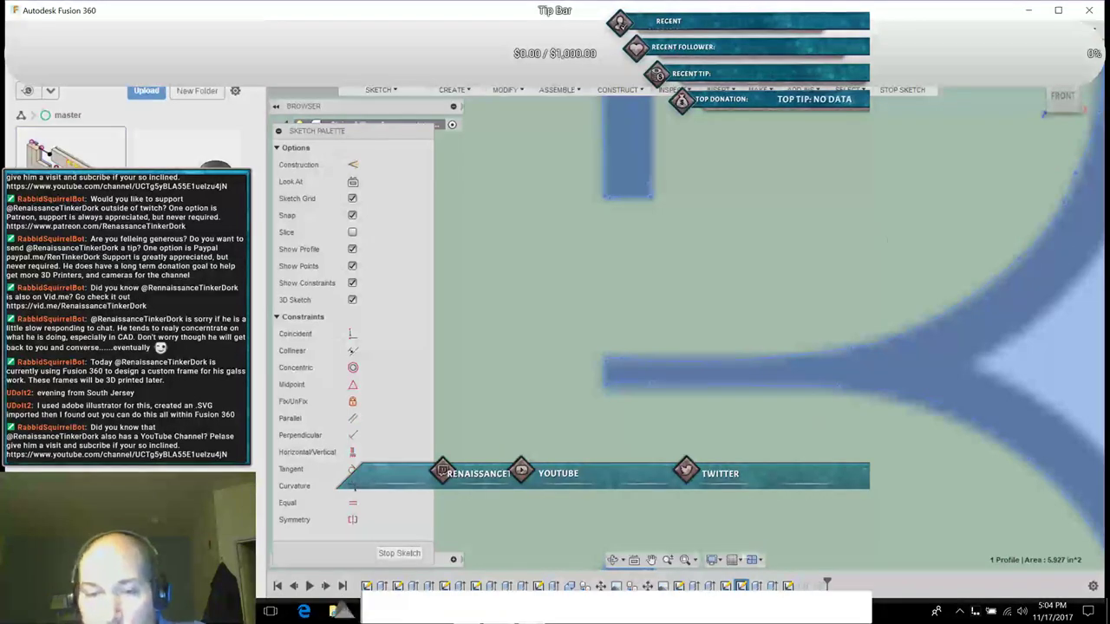
Step: Save the design with the version description "User Saved"
click(651, 559)
drag(829, 214, 716, 443)
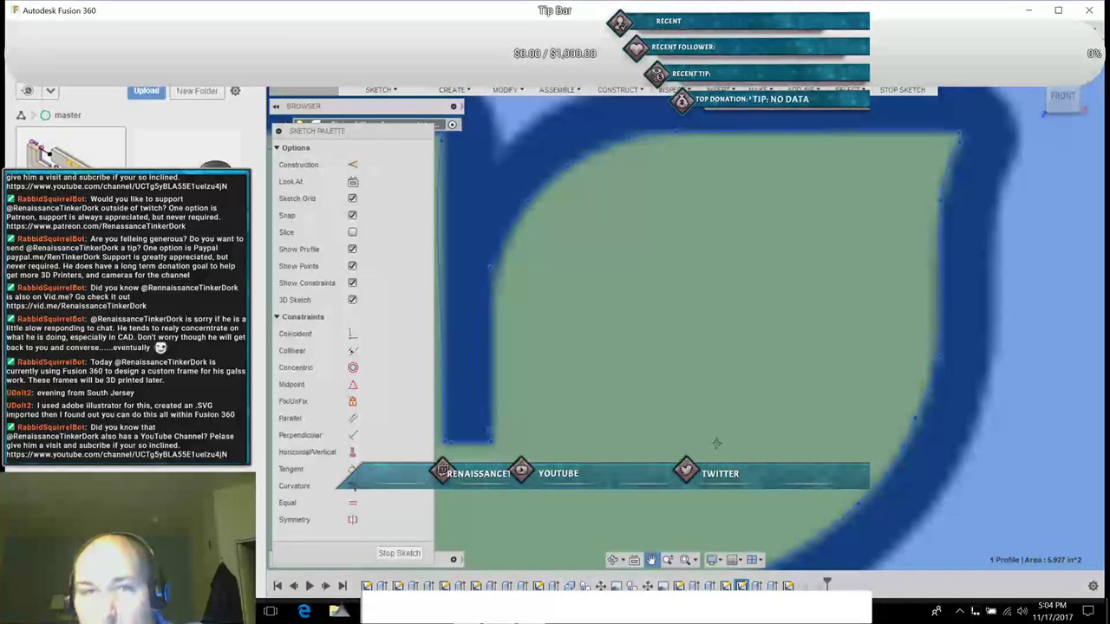
key(ctrl+s)
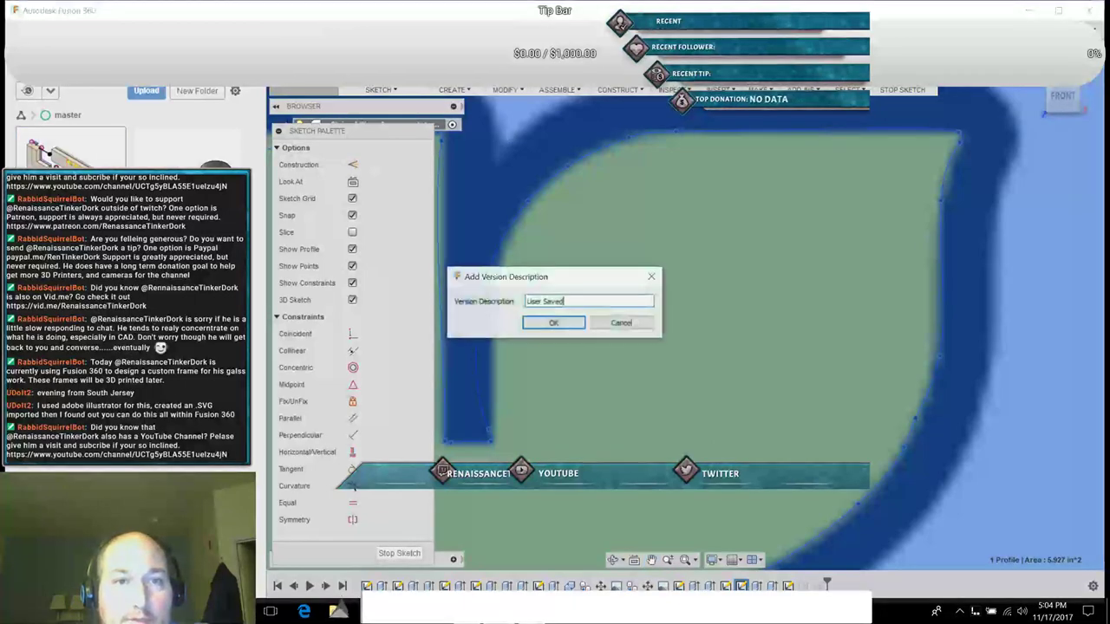
click(552, 323)
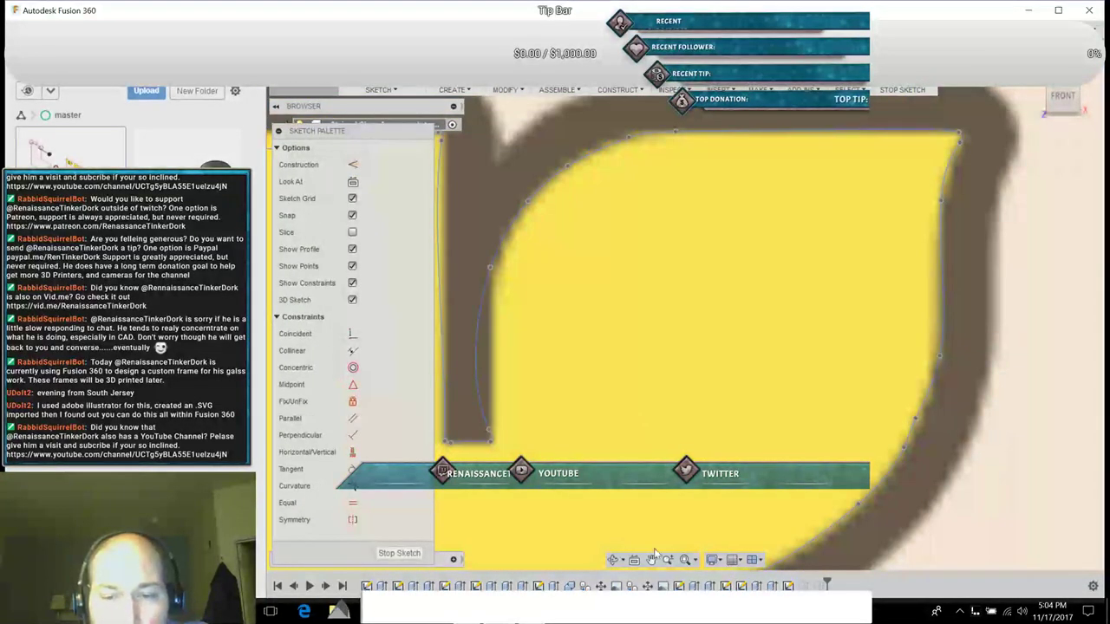
Step: Try steepening the tangent handle of the spline point at the vertical slot's lower-right corner
click(652, 559)
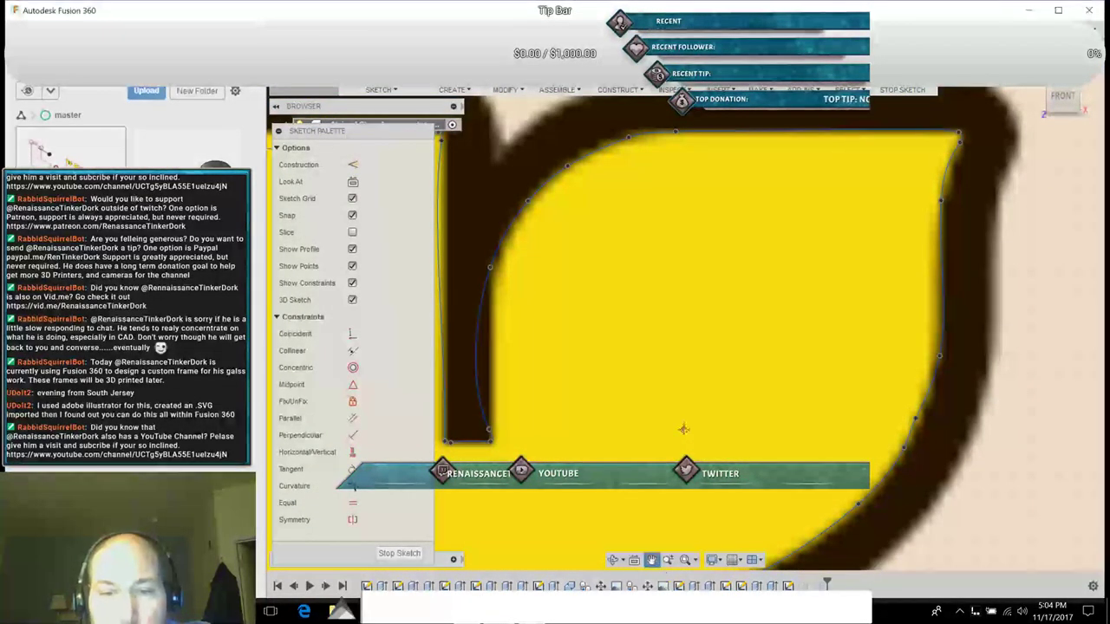
drag(684, 429, 699, 241)
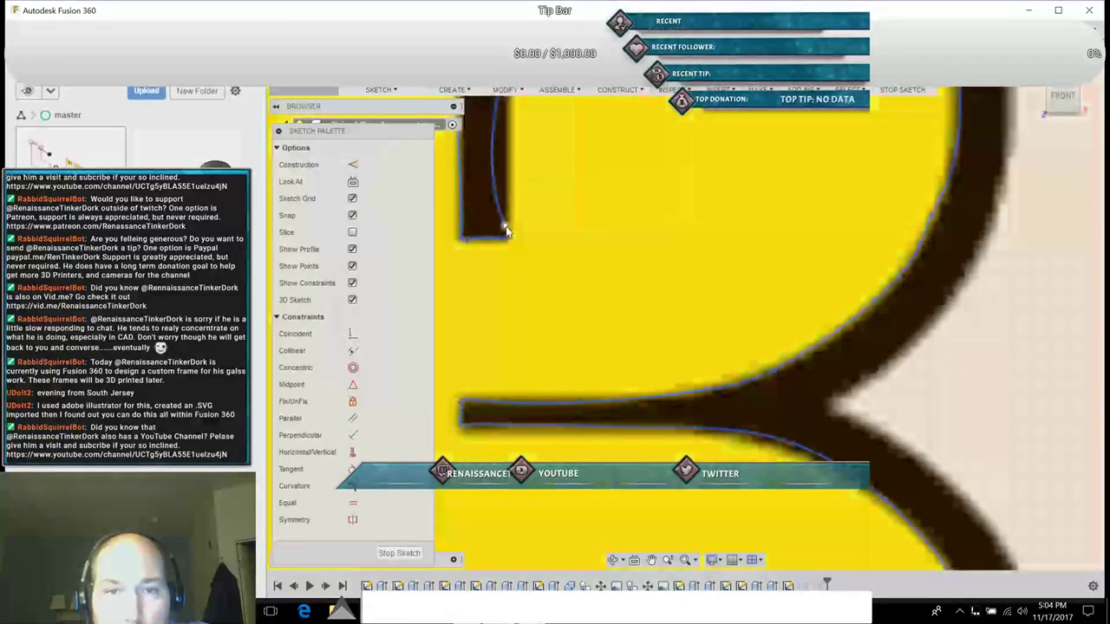
click(505, 226)
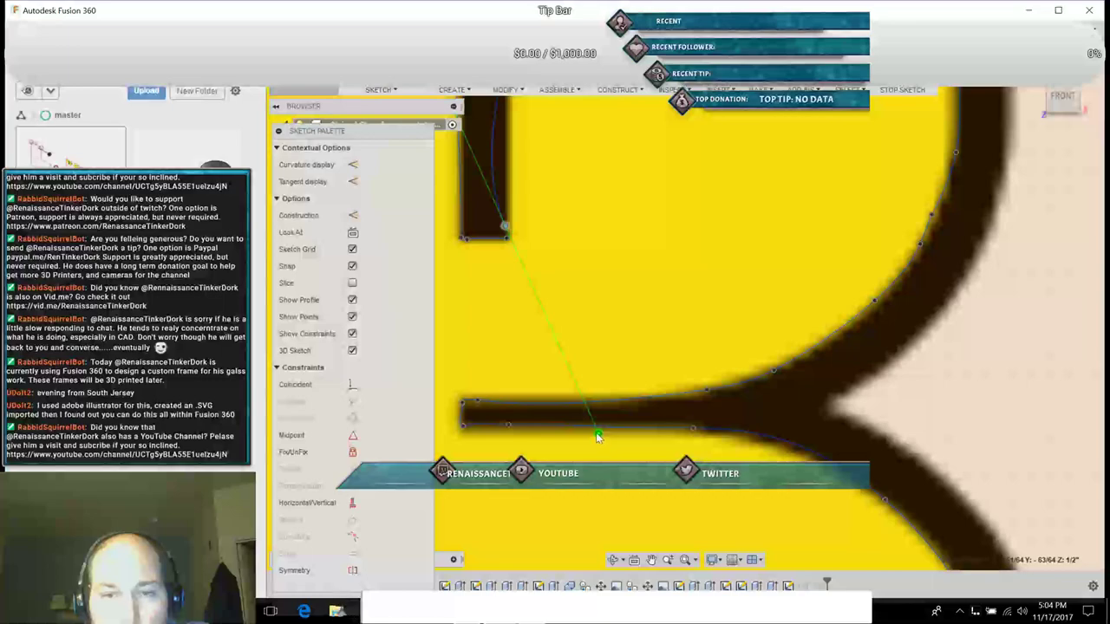
click(598, 434)
key(ctrl+z)
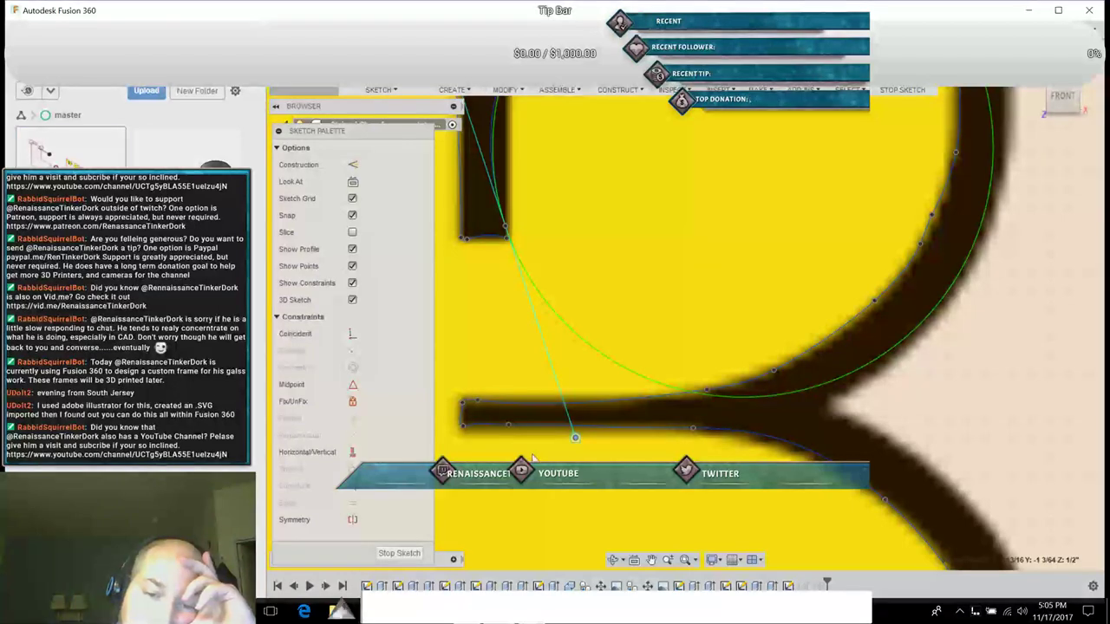
click(463, 387)
drag(573, 445, 504, 383)
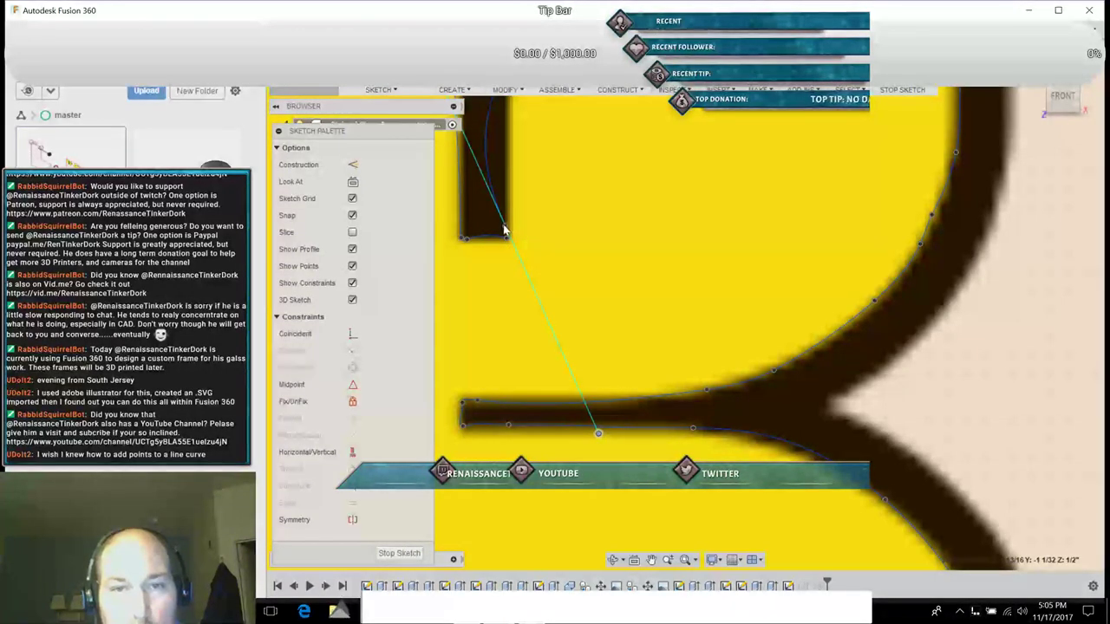
right_click(572, 331)
click(607, 442)
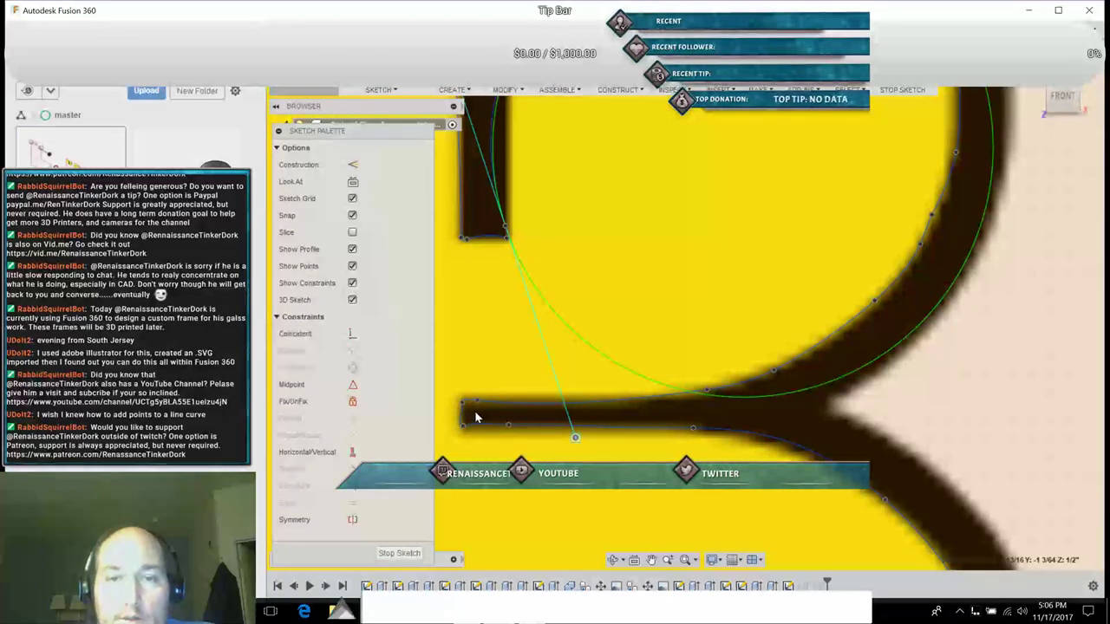
Step: Try shortening this tangent handle and standing it nearly upright along the vertical slot's right edge, and undo the handle changes
drag(574, 437, 513, 220)
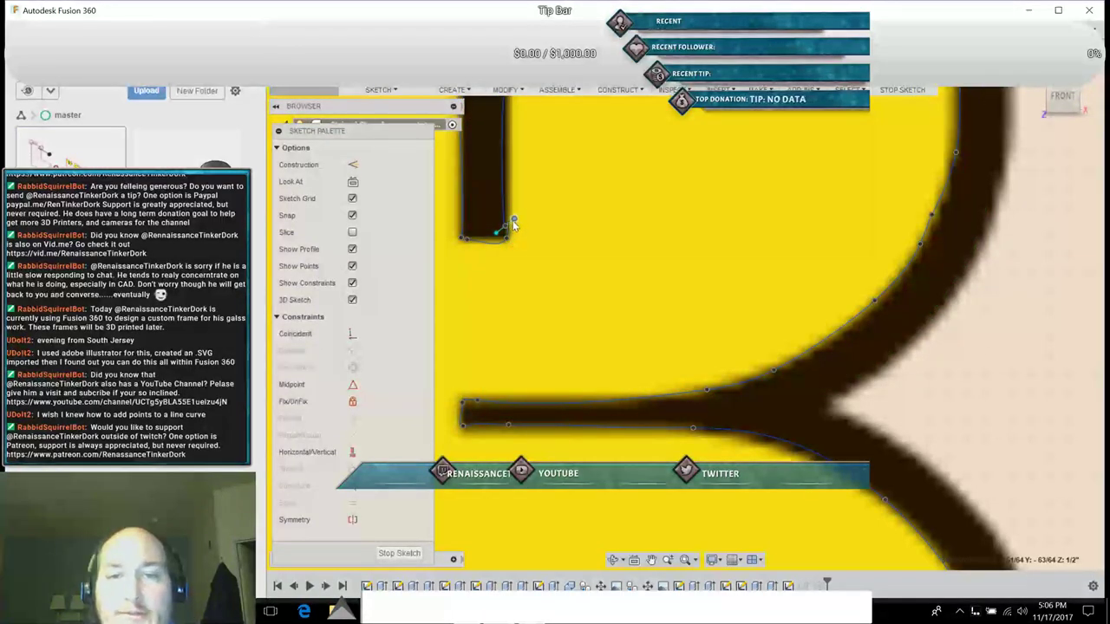
drag(533, 180, 494, 378)
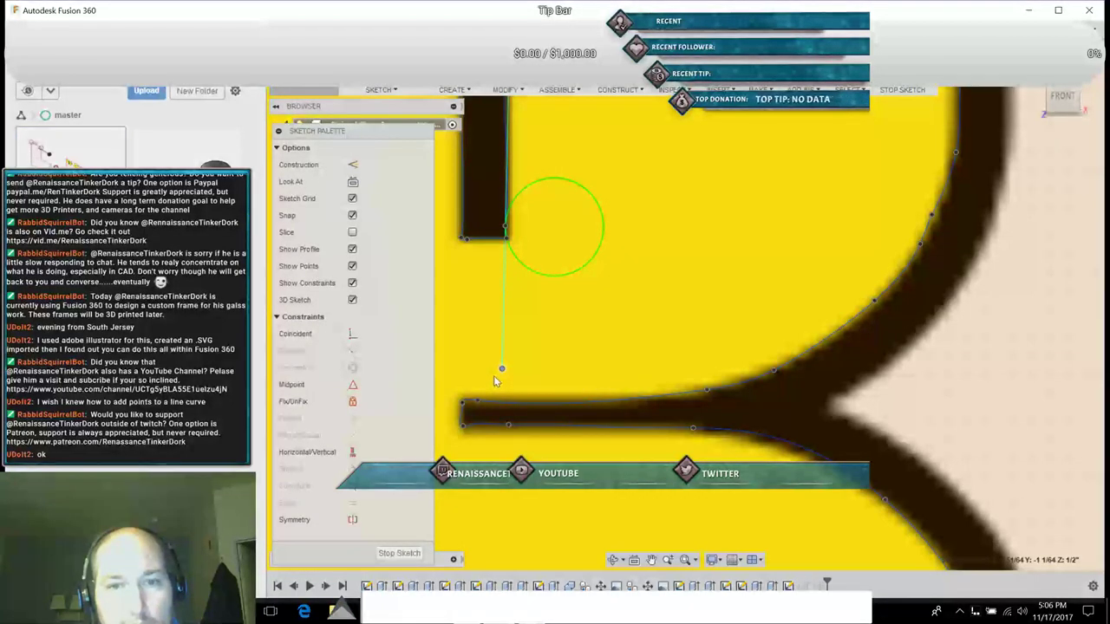
drag(501, 368, 497, 370)
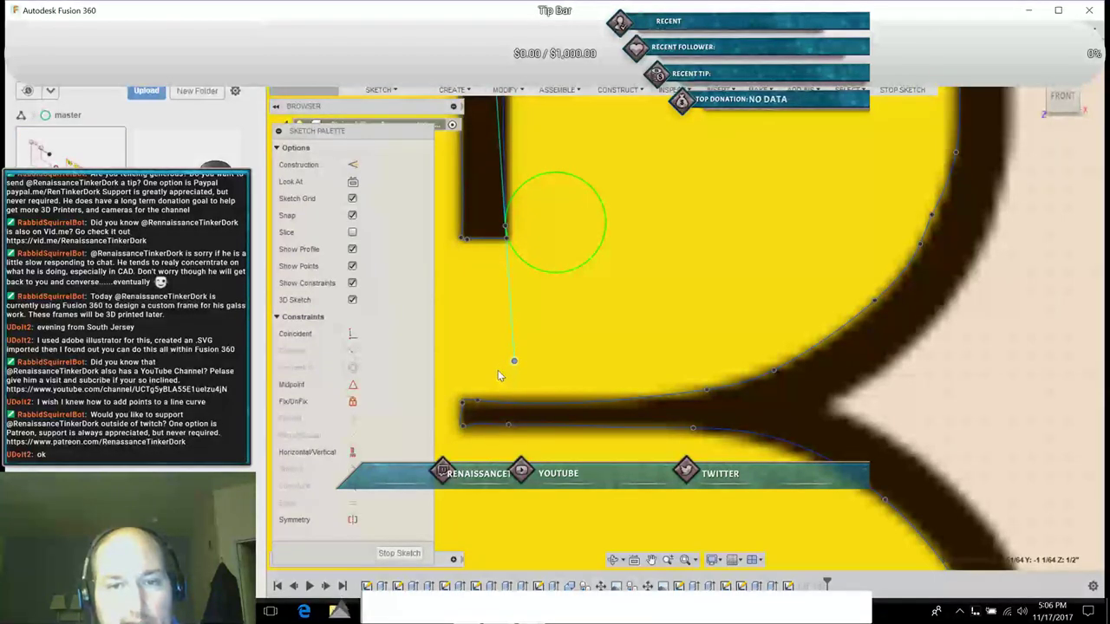
key(ctrl+z)
key(ctrl+z)
key(ctrl+z)
key(ctrl+z)
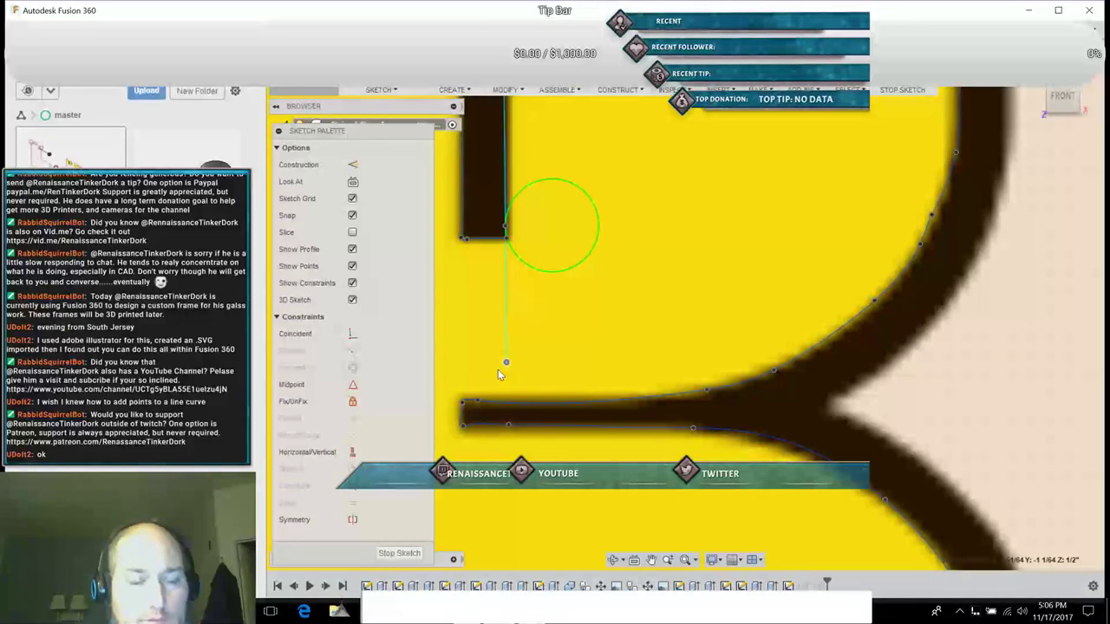
key(ctrl+z)
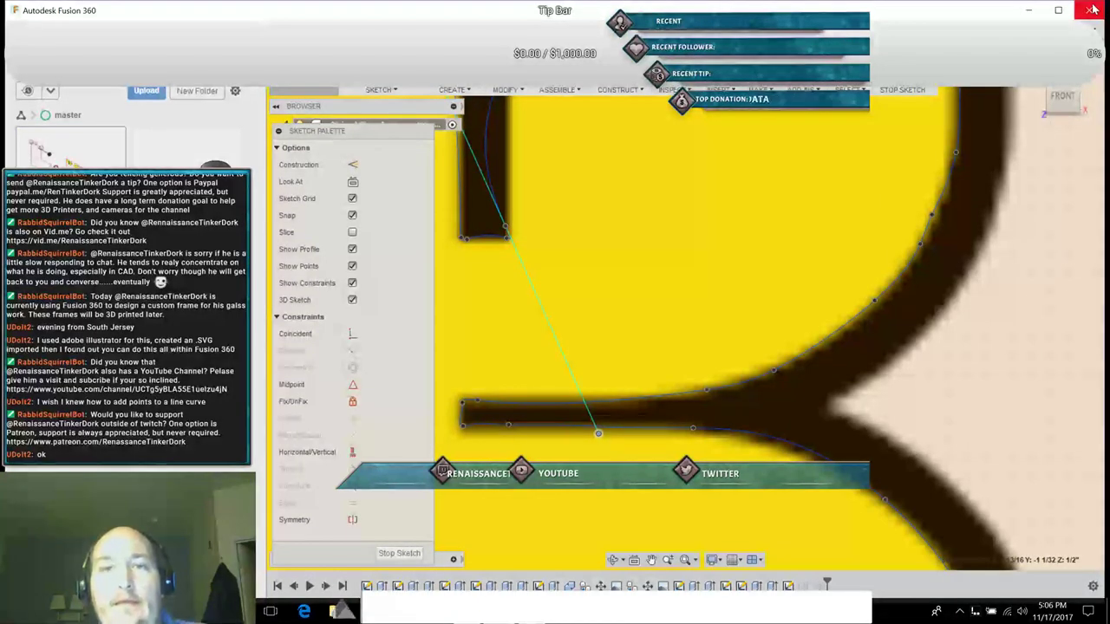
Step: Save the design again with the version description "User Saved" and quit the program
key(ctrl+s)
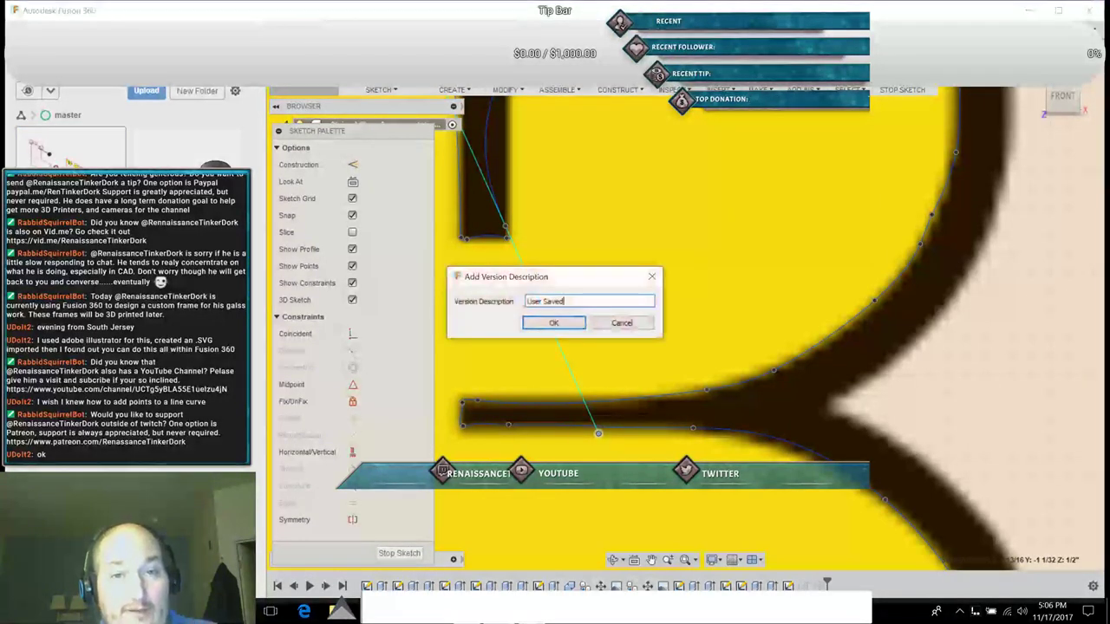
click(538, 326)
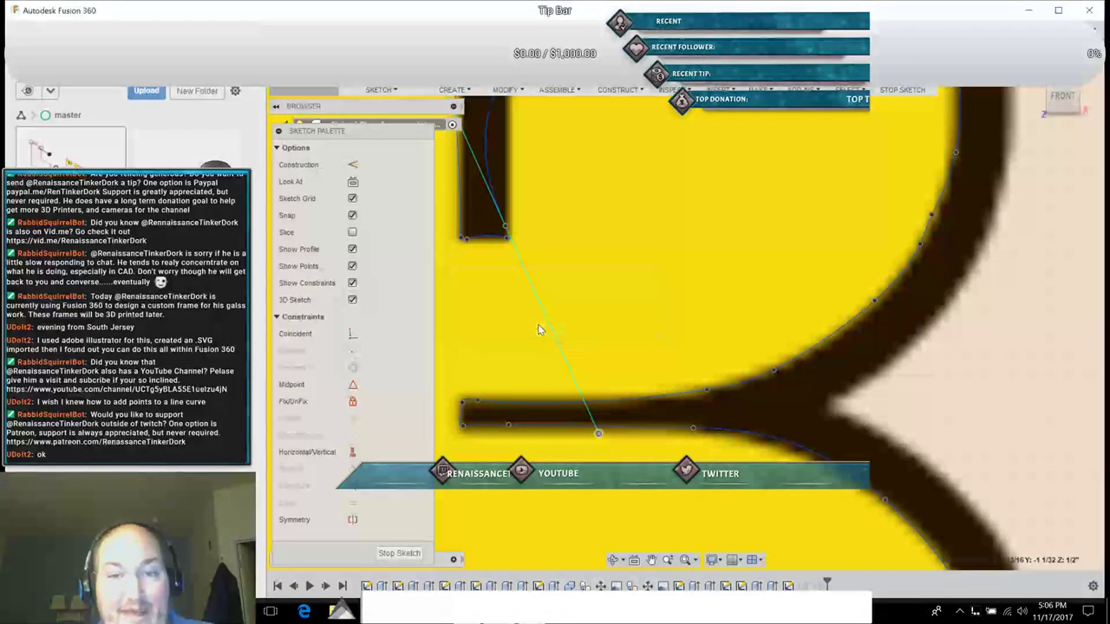
click(1102, 10)
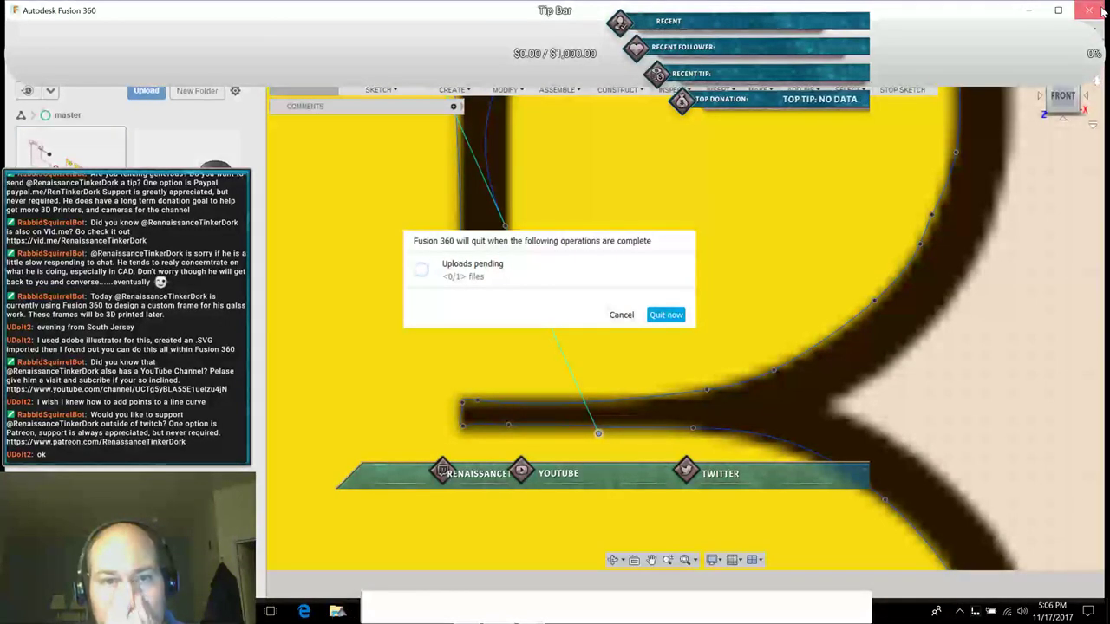
key(Escape)
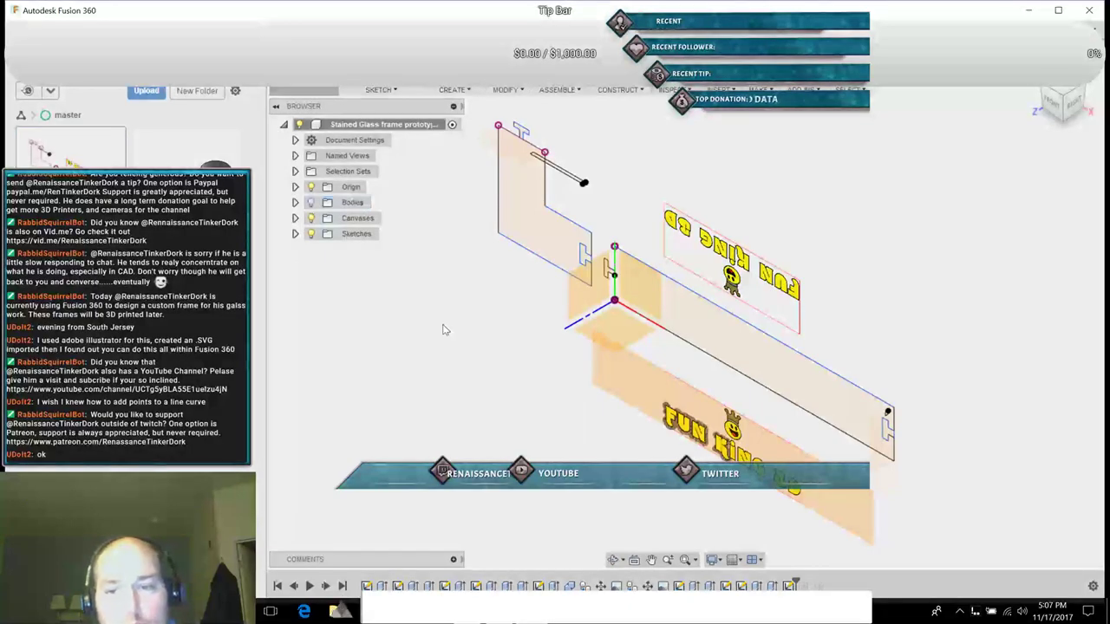
Step: Examine the traced K of the Fun King 3D logo up close from the front
click(614, 560)
drag(549, 395, 621, 412)
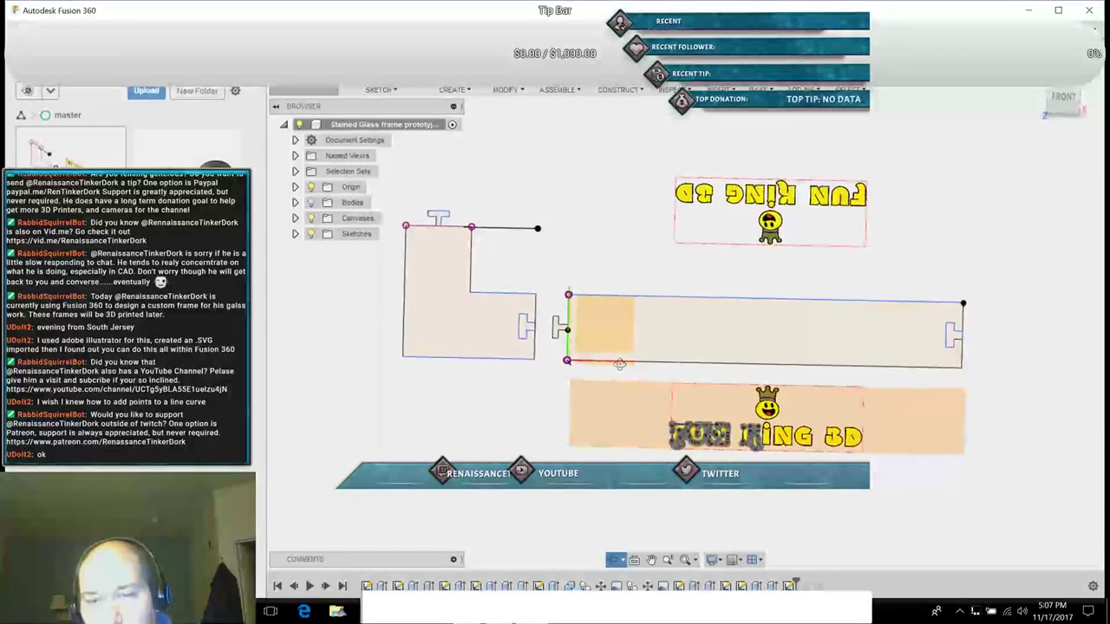
click(652, 559)
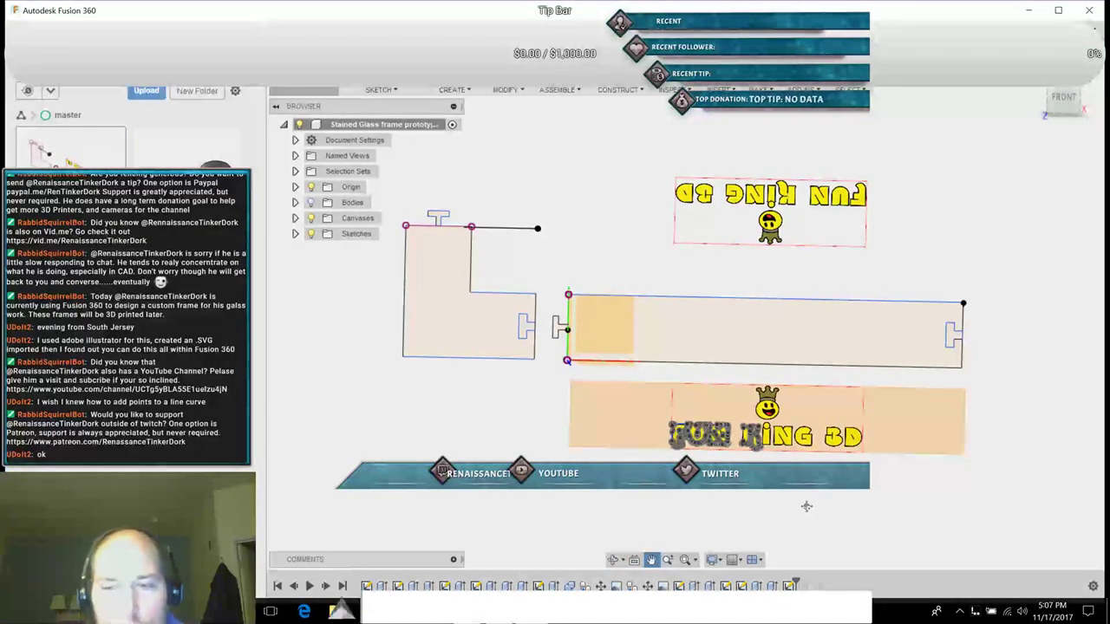
scroll(807, 506, up, 5)
scroll(807, 507, up, 3)
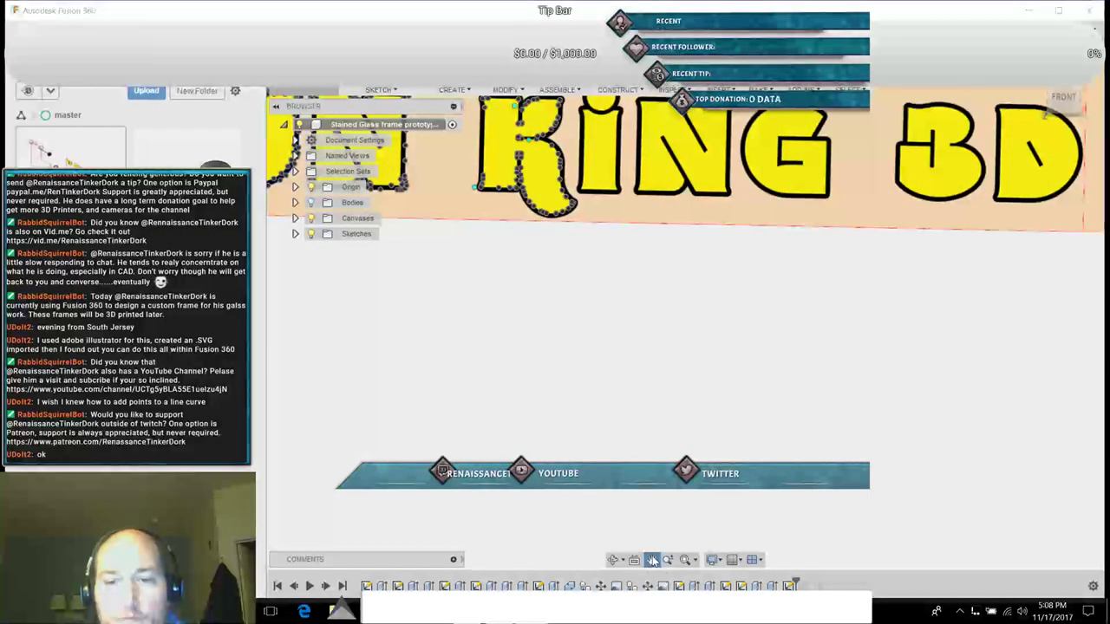
drag(590, 293, 611, 452)
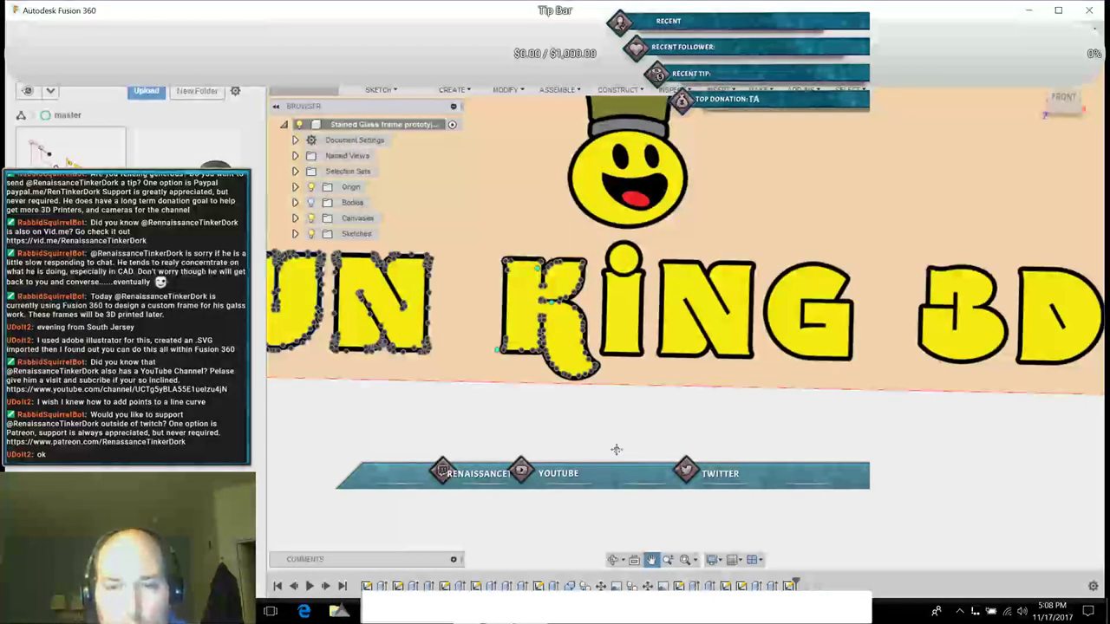
scroll(612, 452, up, 4)
drag(415, 326, 559, 594)
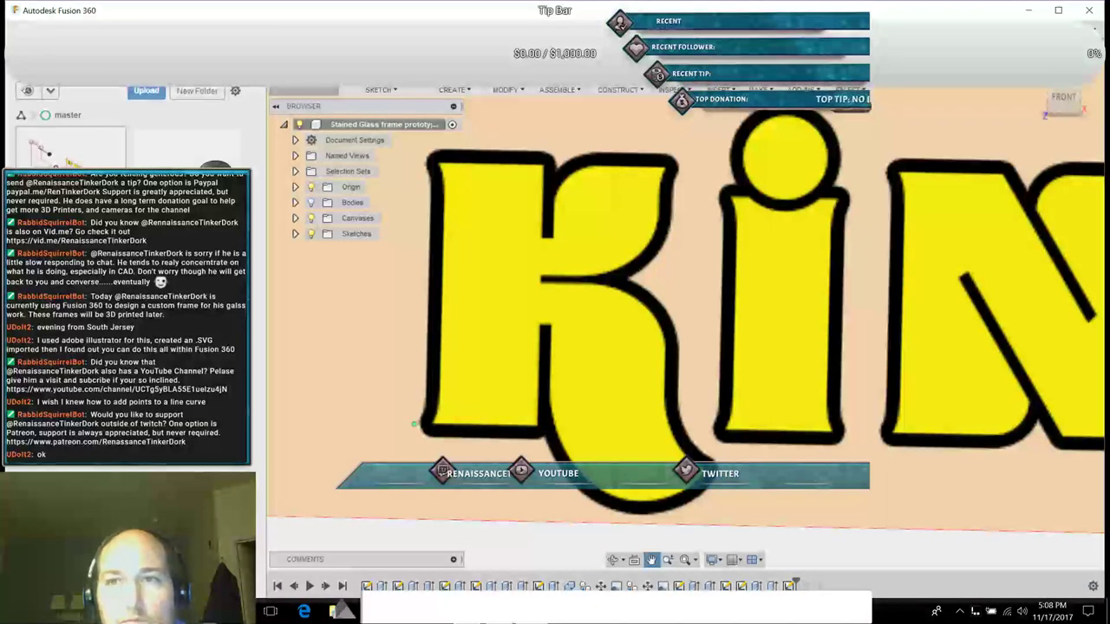
click(343, 611)
click(848, 91)
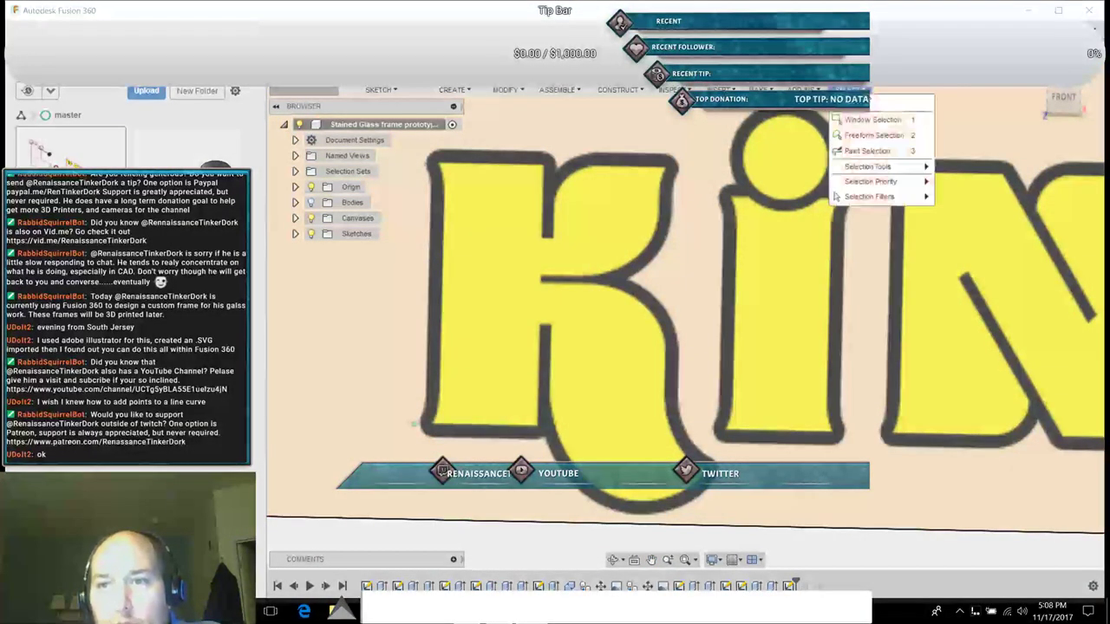
mouse_move(882, 193)
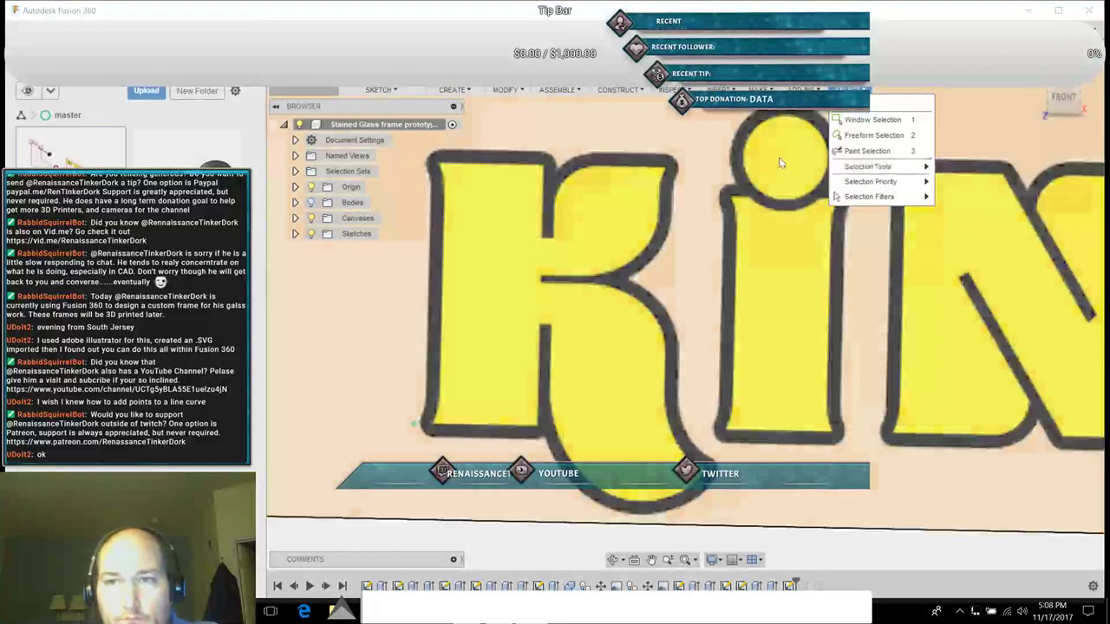
key(Escape)
click(848, 89)
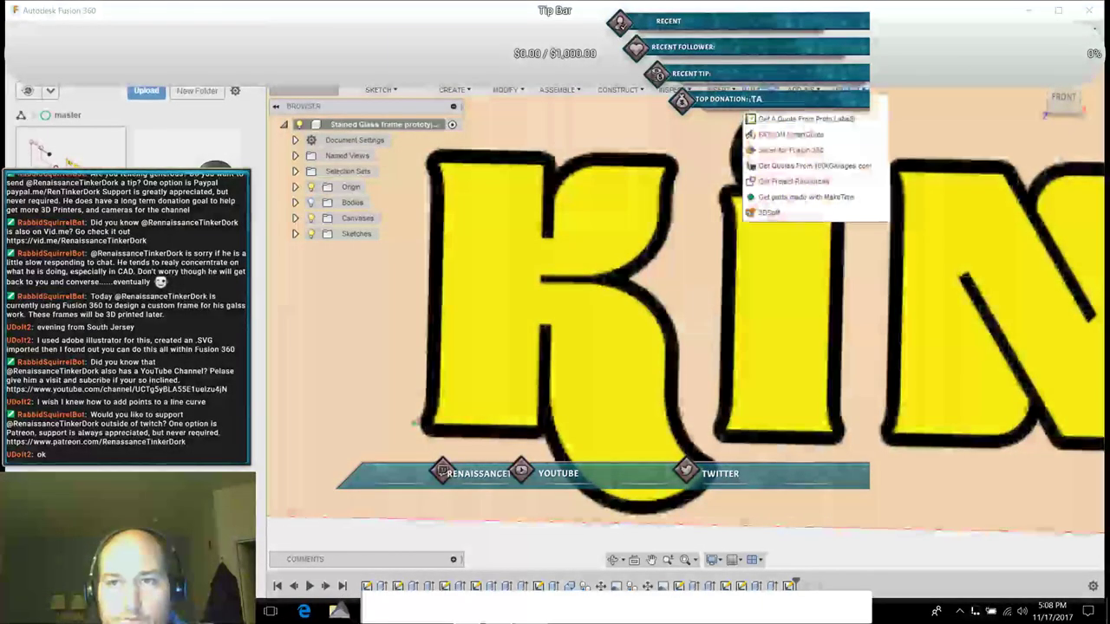
Step: Select the K's outline curve and expand the list of the design's sketches
click(483, 281)
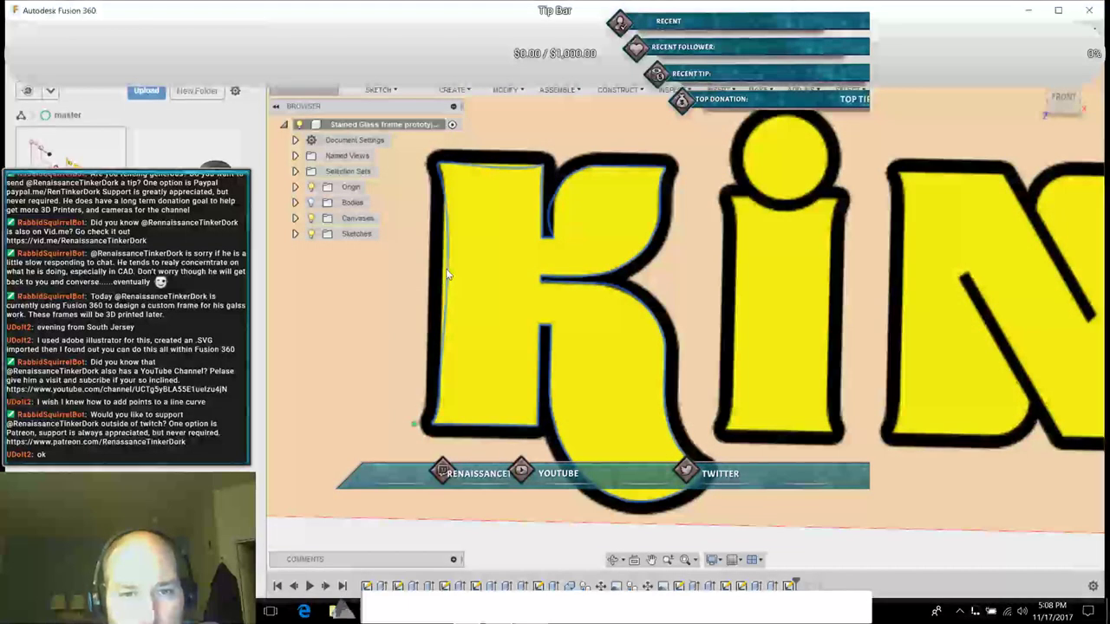
click(447, 270)
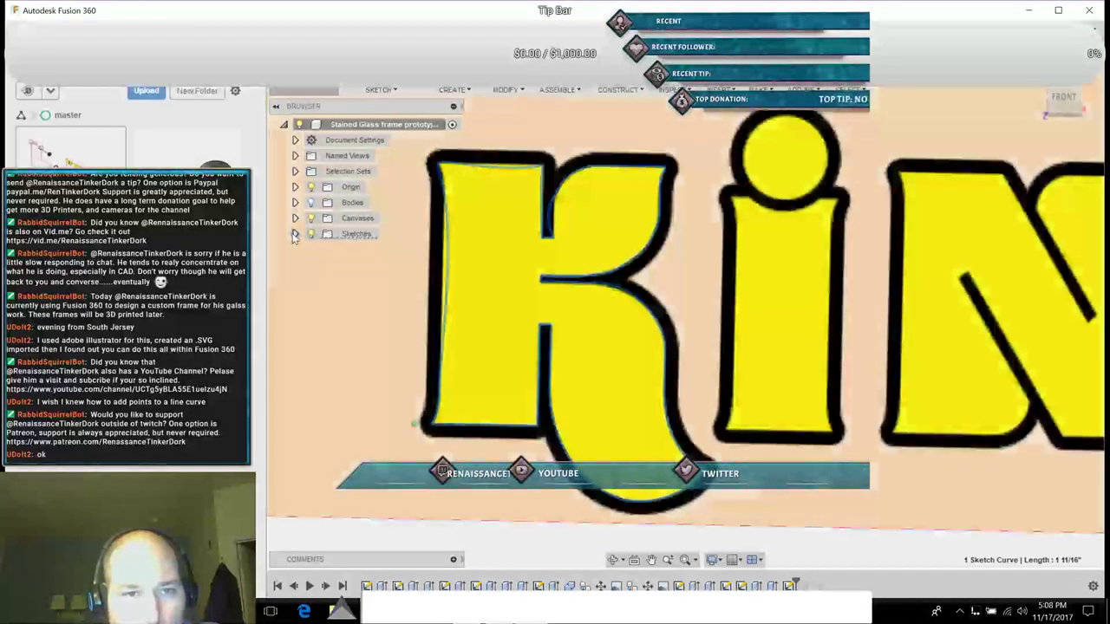
click(295, 233)
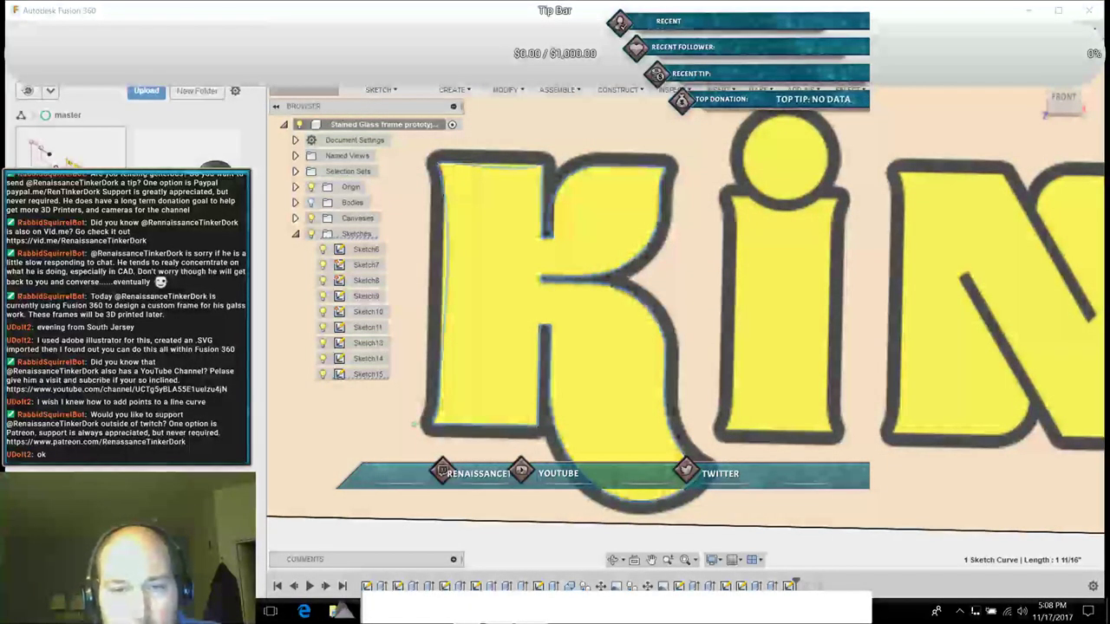
Step: Select everything and inspect how the K outline follows the logo from the lower slot up to the upper vertical slot
scroll(536, 468, down, 2)
scroll(536, 468, up, 5)
scroll(536, 468, up, 2)
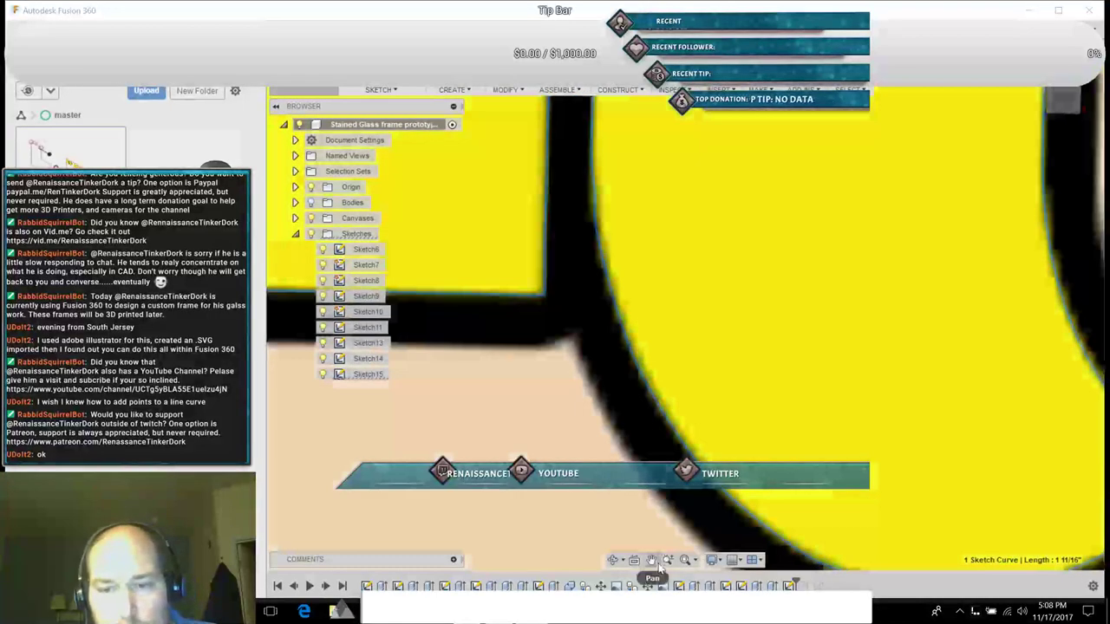
click(654, 562)
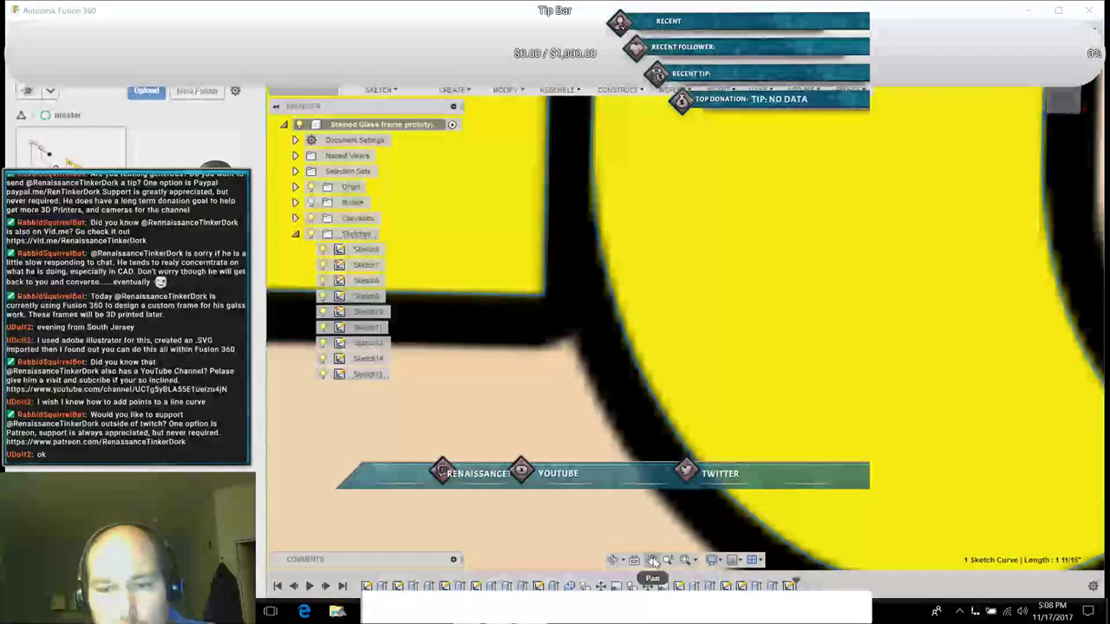
key(Escape)
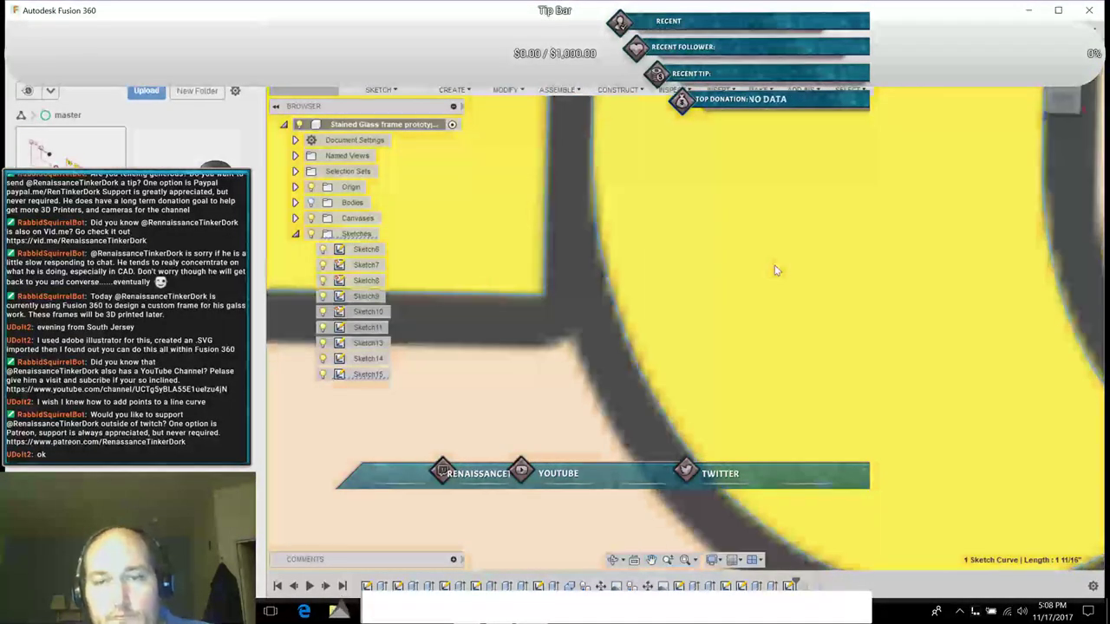
key(ctrl+a)
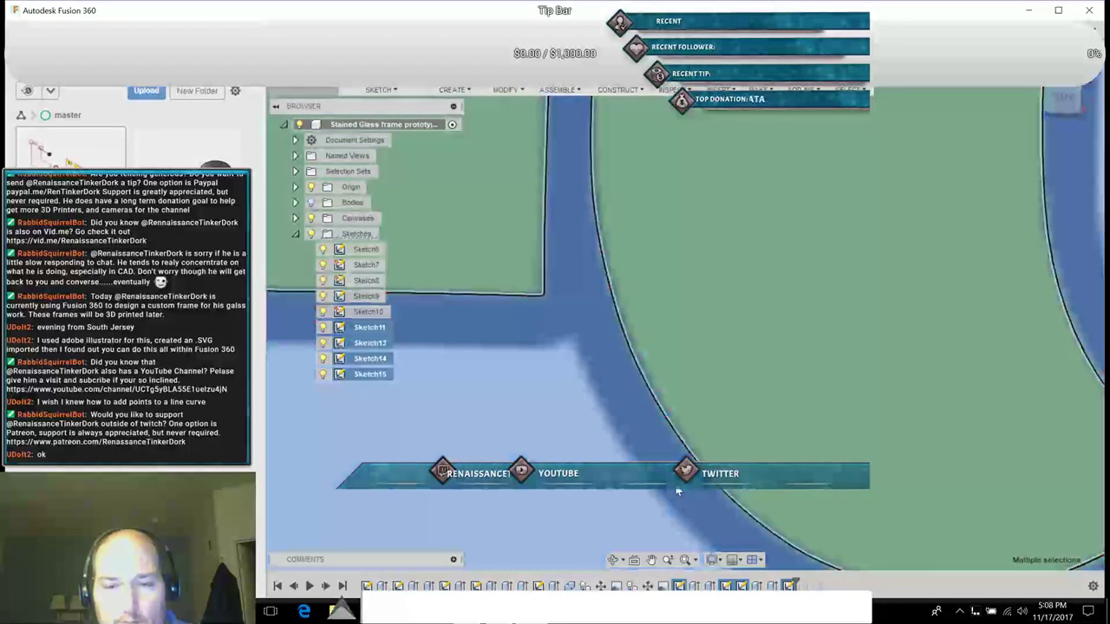
click(651, 560)
drag(763, 463, 719, 622)
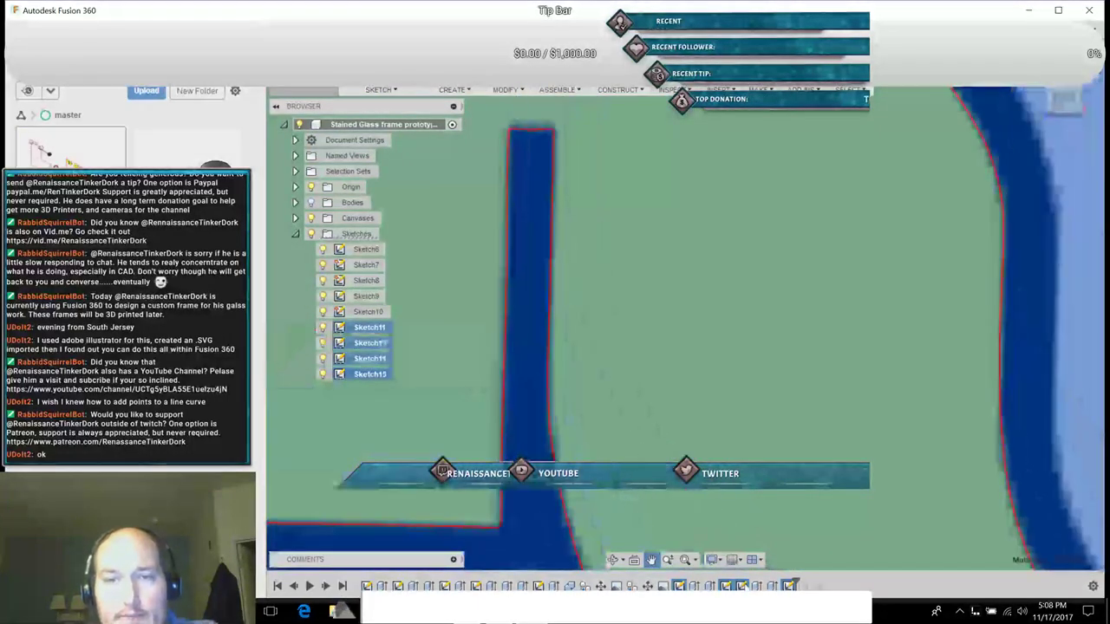
drag(668, 327, 693, 569)
drag(664, 432, 777, 614)
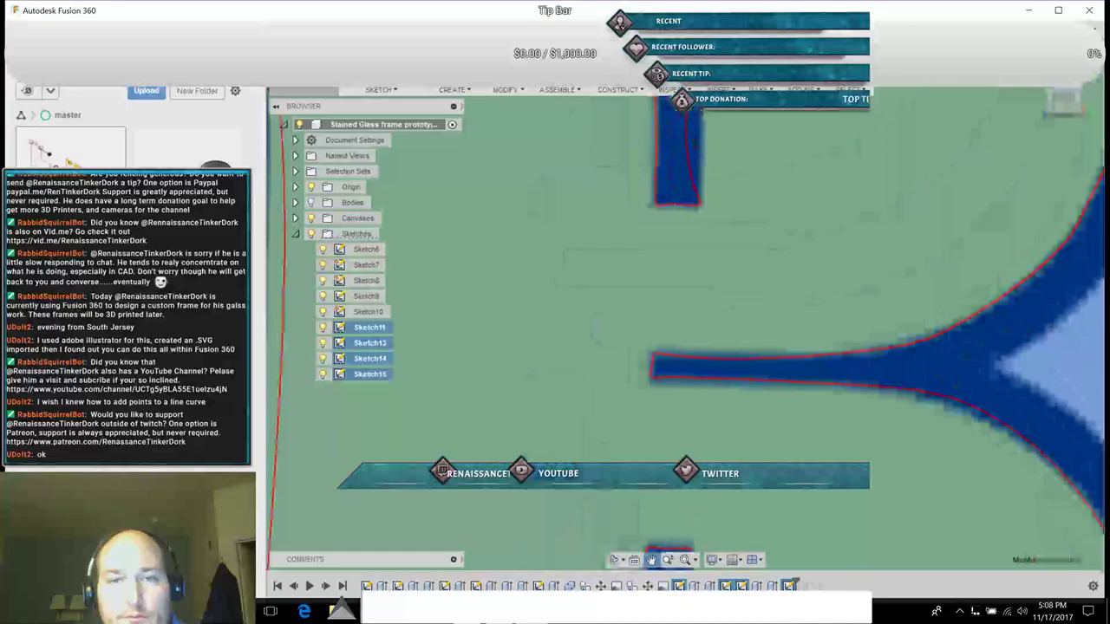
drag(759, 286, 718, 456)
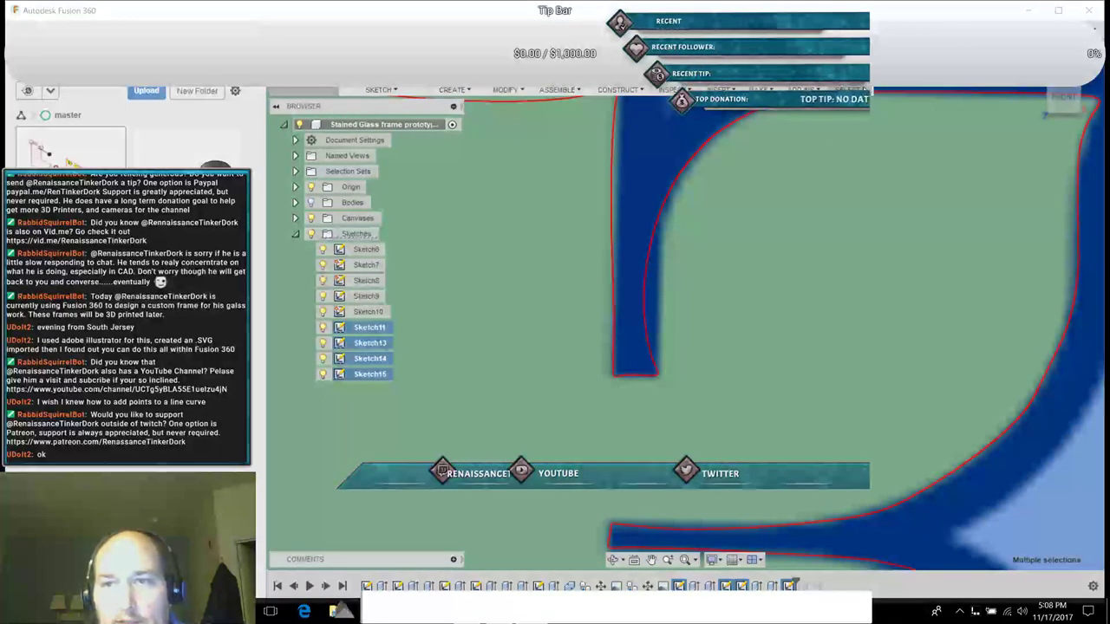
Step: Select the K's outline curve beside the upper slot and check it with the canvases hidden and shown again
click(850, 89)
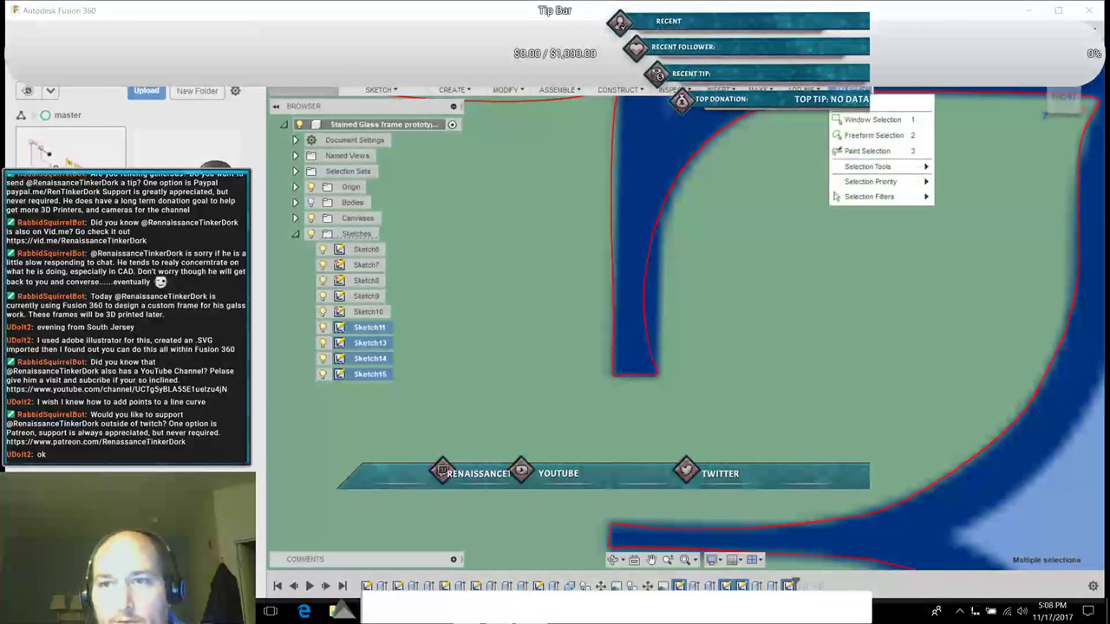
click(867, 118)
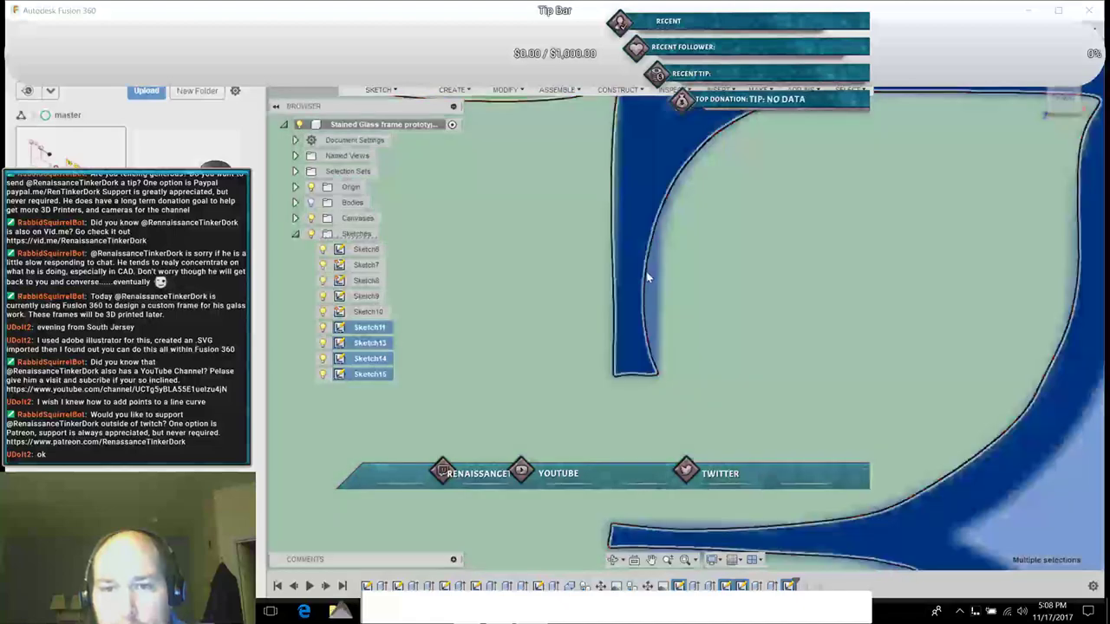
click(644, 272)
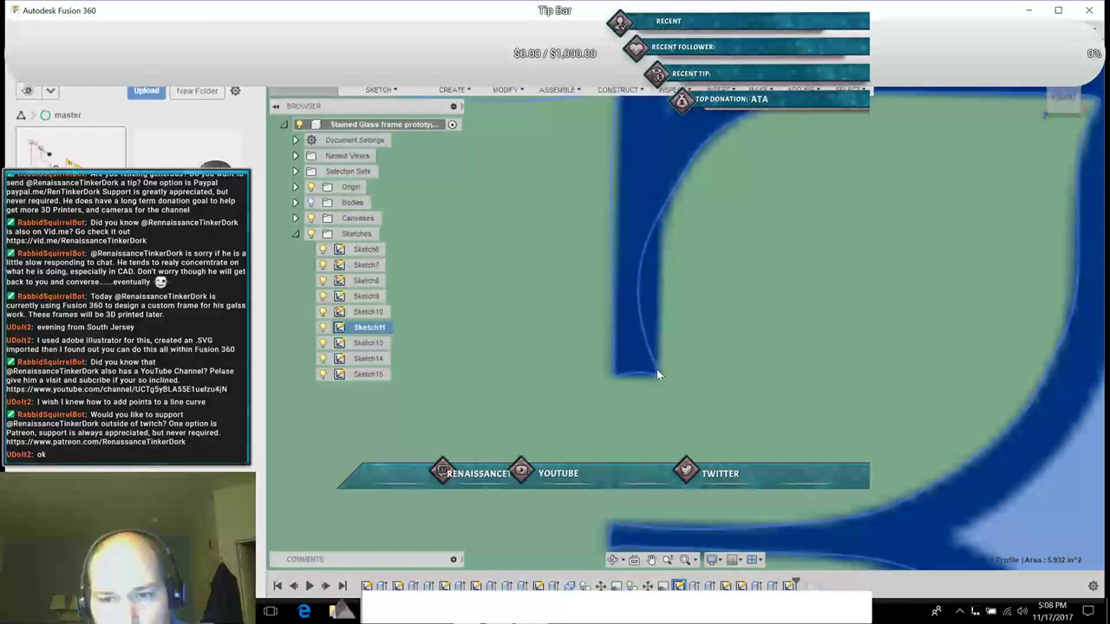
click(642, 269)
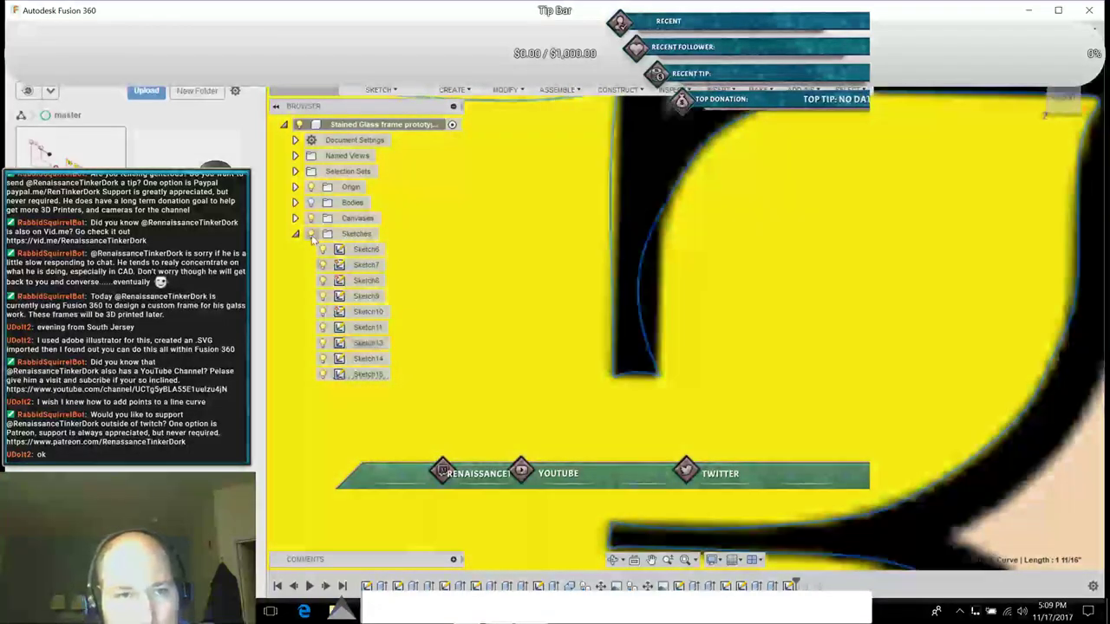
click(308, 217)
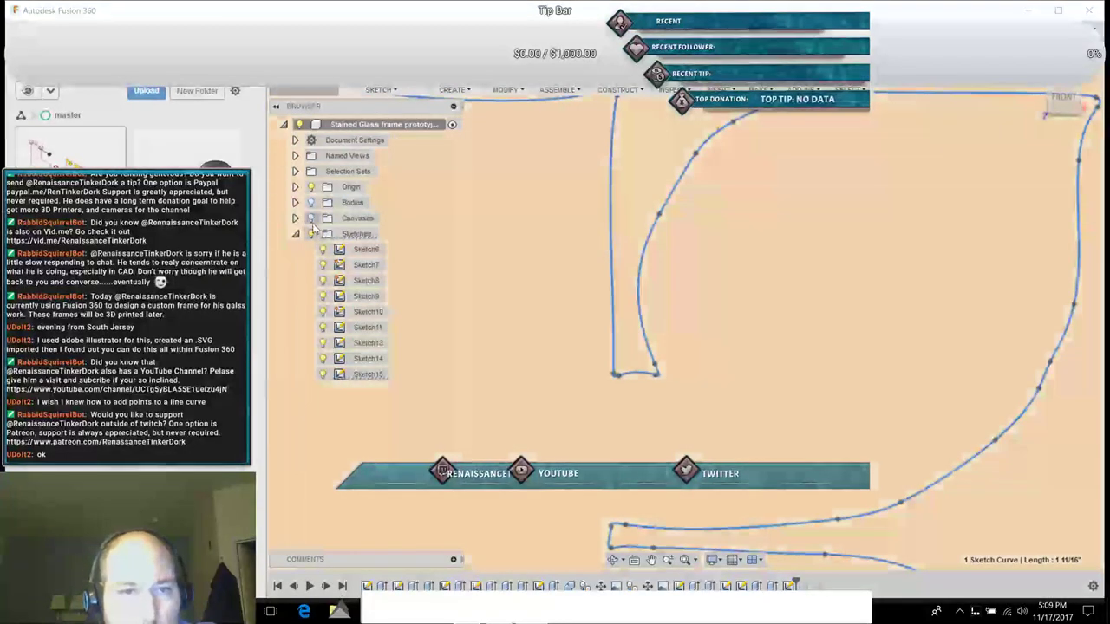
click(311, 219)
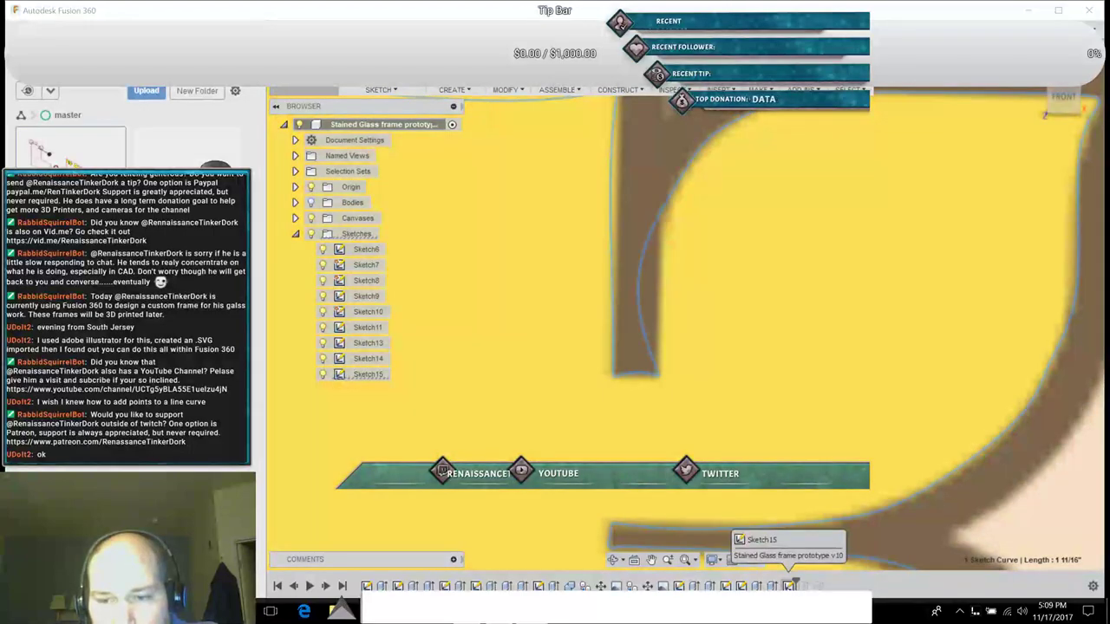
Step: Open Sketch15 for editing and select the spline point at the upper vertical slot's lower-right corner
right_click(787, 586)
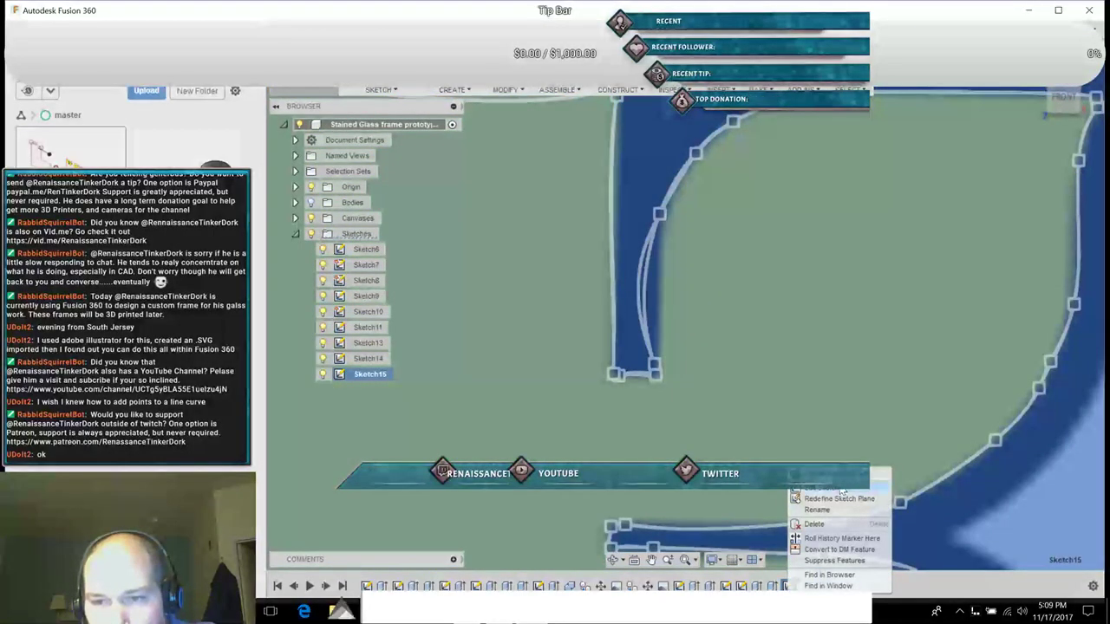
click(825, 487)
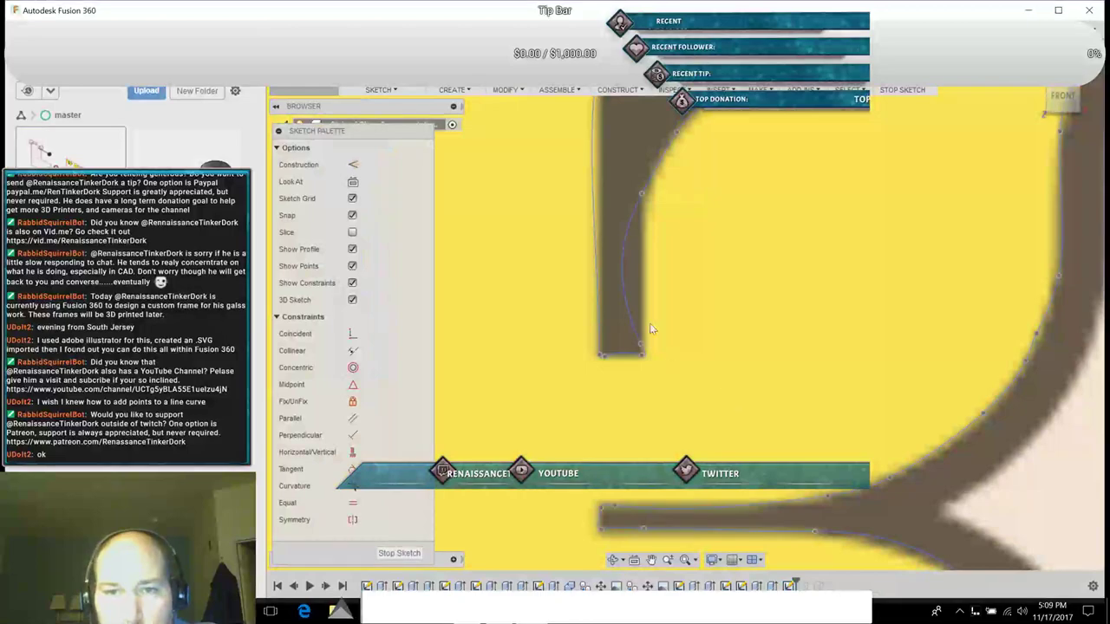
click(620, 286)
key(Delete)
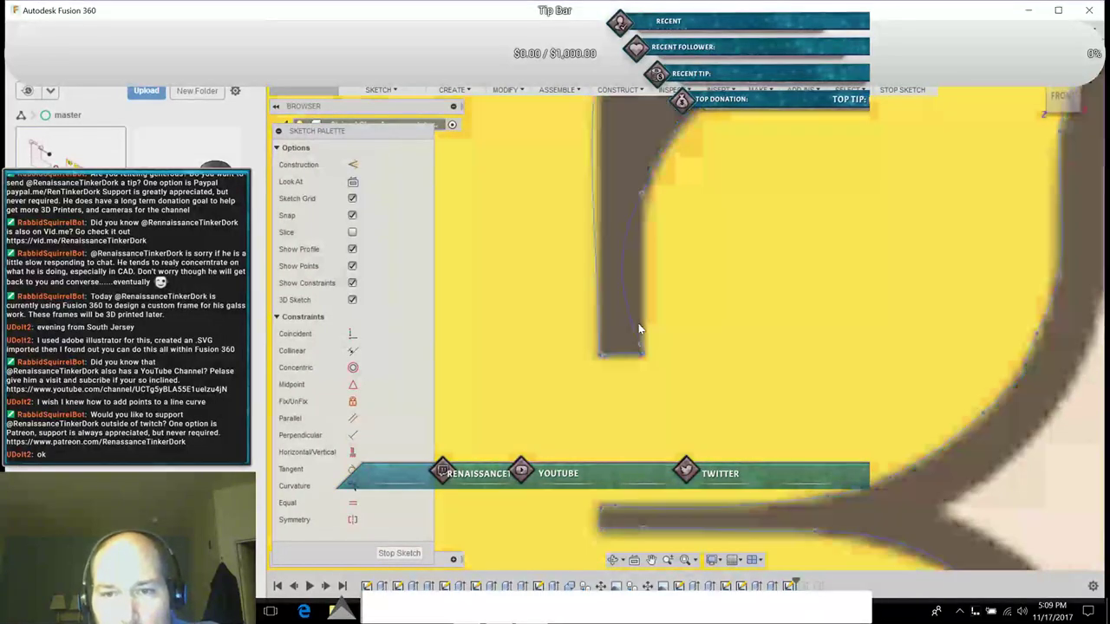
drag(640, 344, 637, 345)
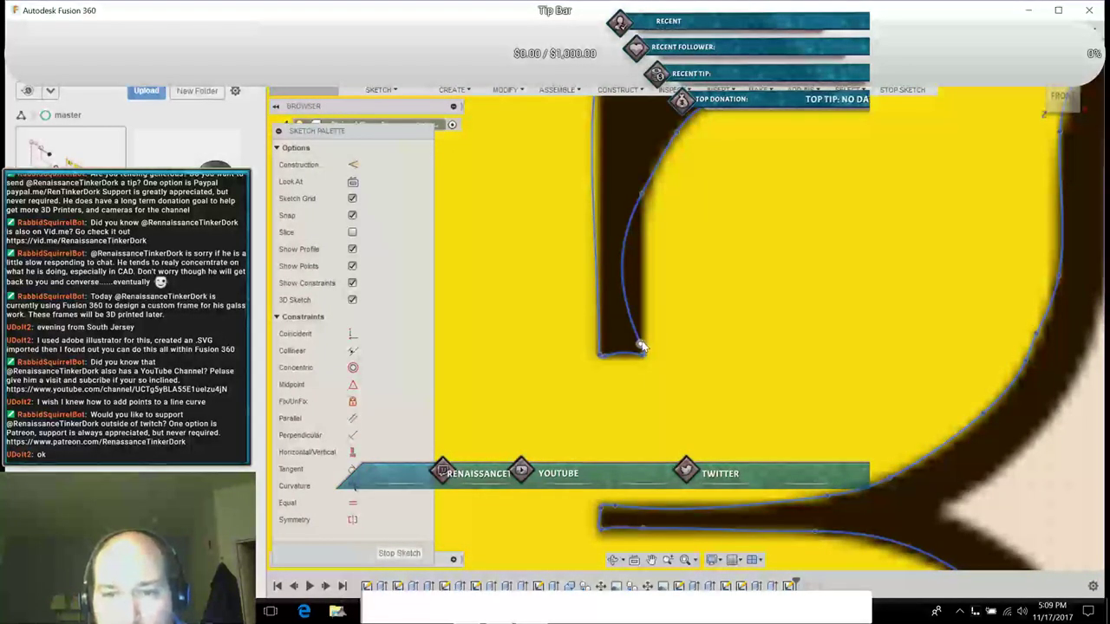
click(641, 345)
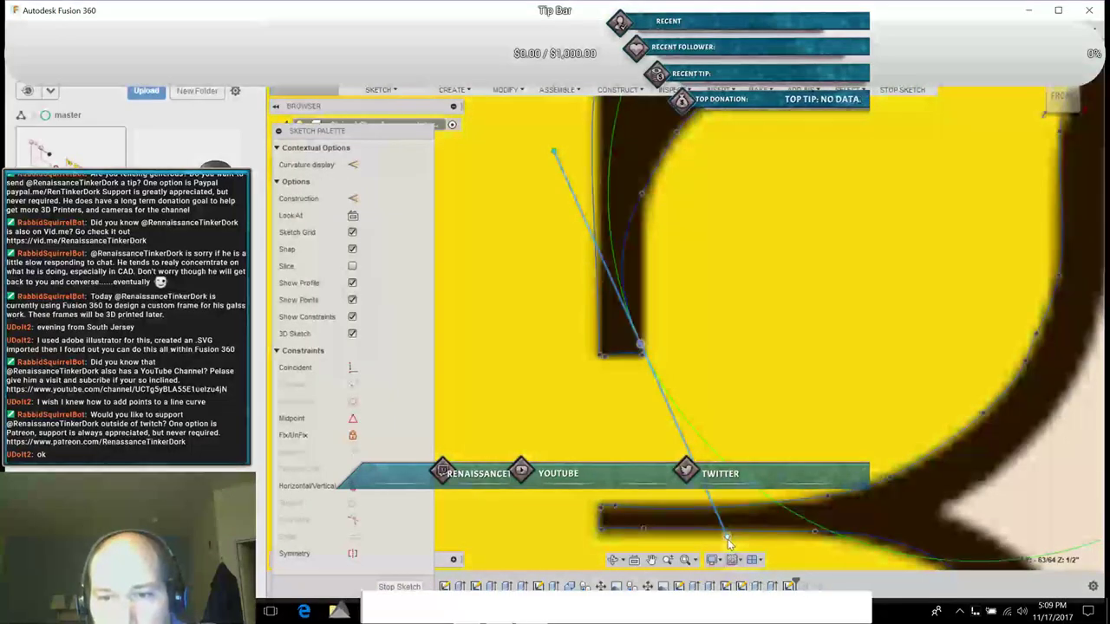
Step: Try steepening and shortening the selected point's tangent handle to fit the slot's right edge, and undo the changes
drag(698, 546, 637, 536)
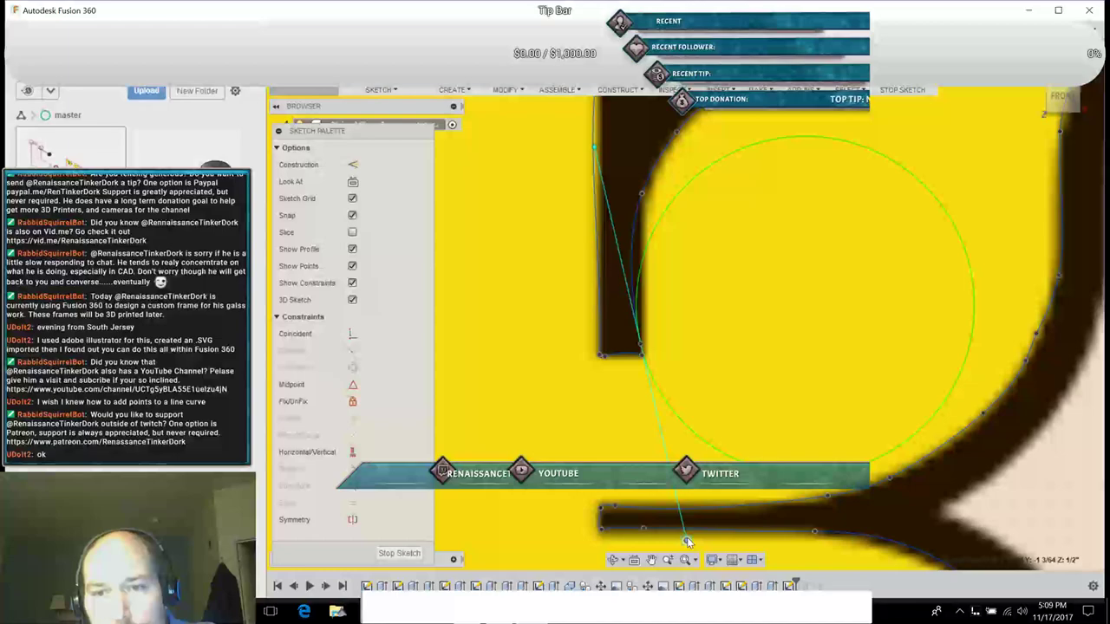
drag(687, 542, 641, 350)
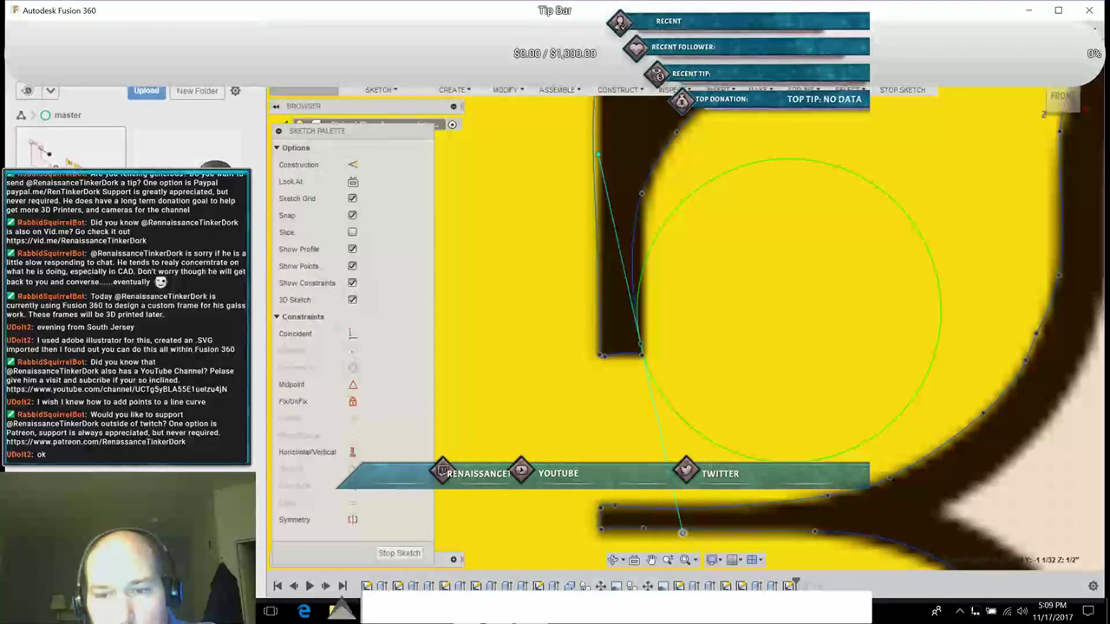
mouse_move(684, 532)
mouse_down()
mouse_move(686, 556)
mouse_move(681, 544)
mouse_up()
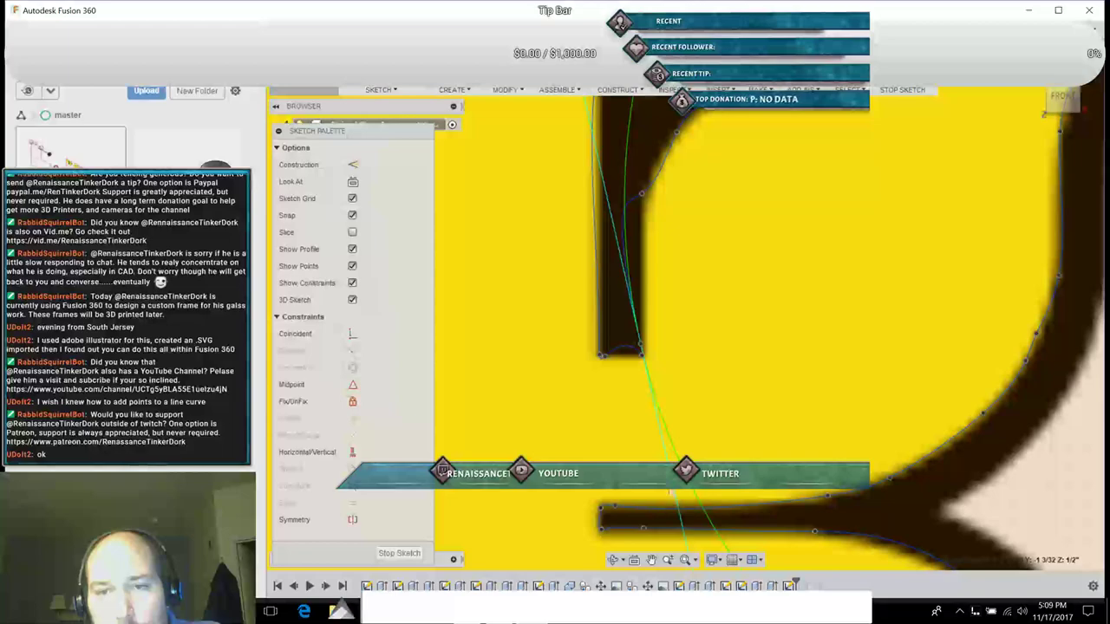
drag(665, 437, 641, 345)
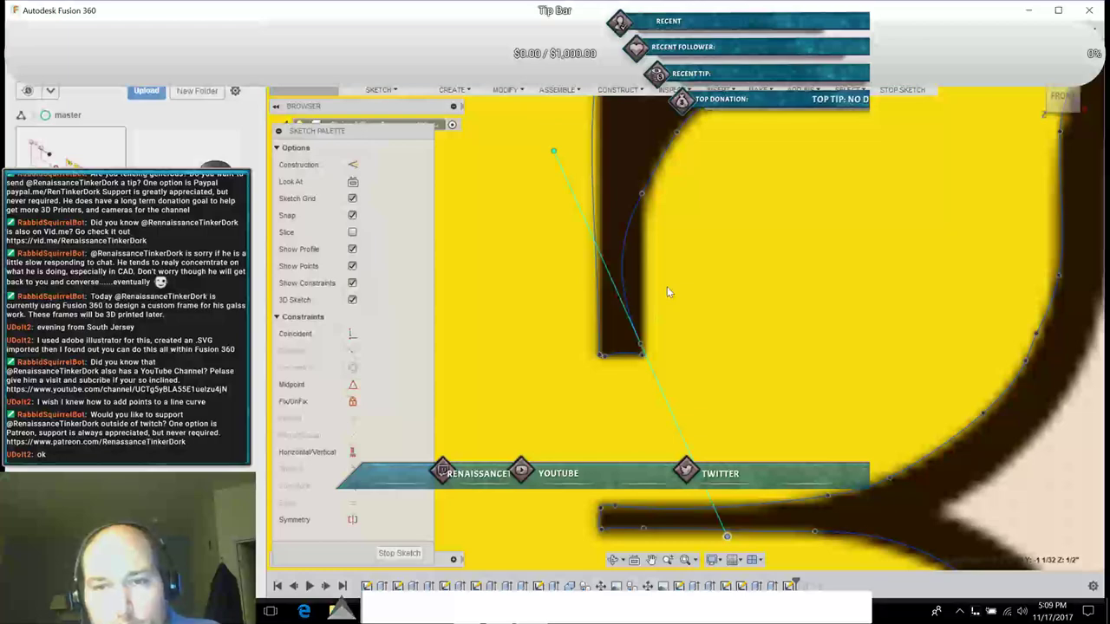
Step: Insert spline fit points on the K's outline curve where it bows inside the upper vertical slot's right edge
click(626, 247)
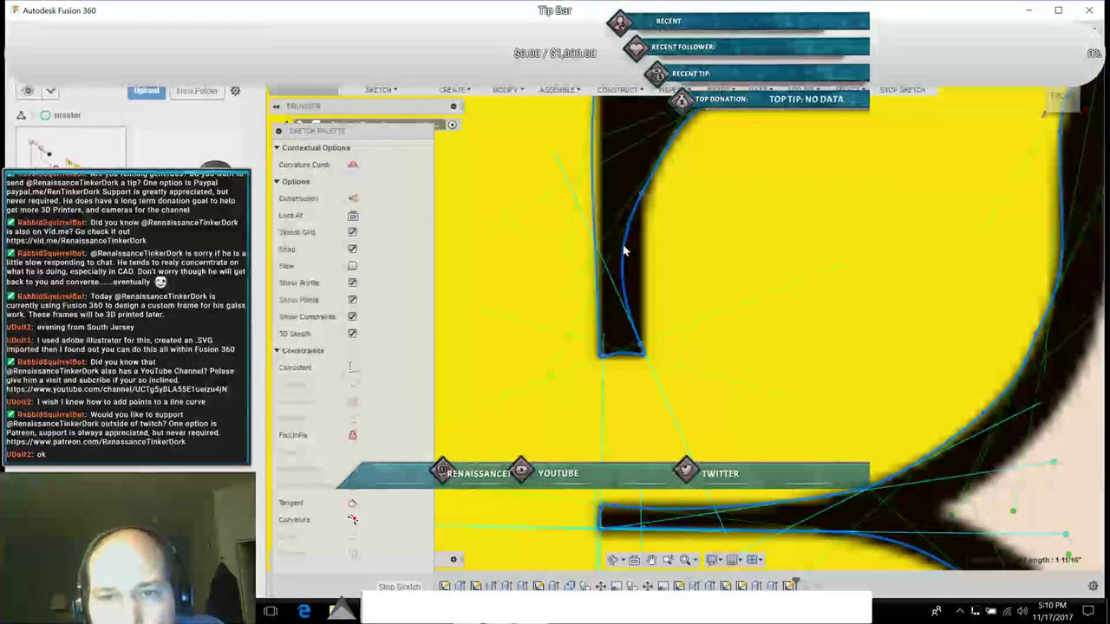
right_click(625, 251)
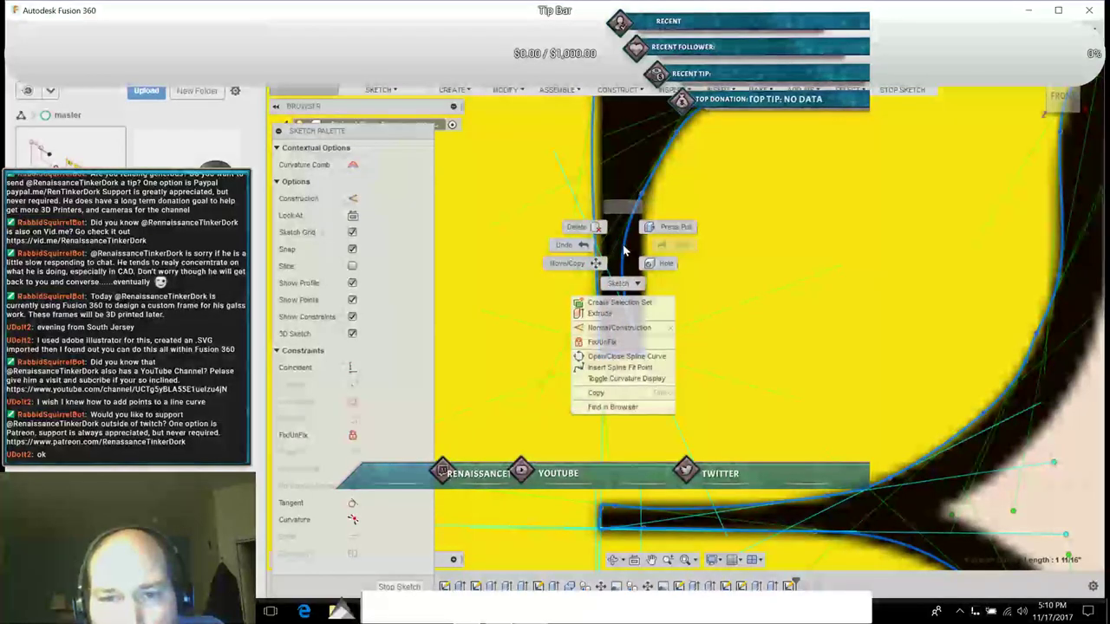
click(619, 367)
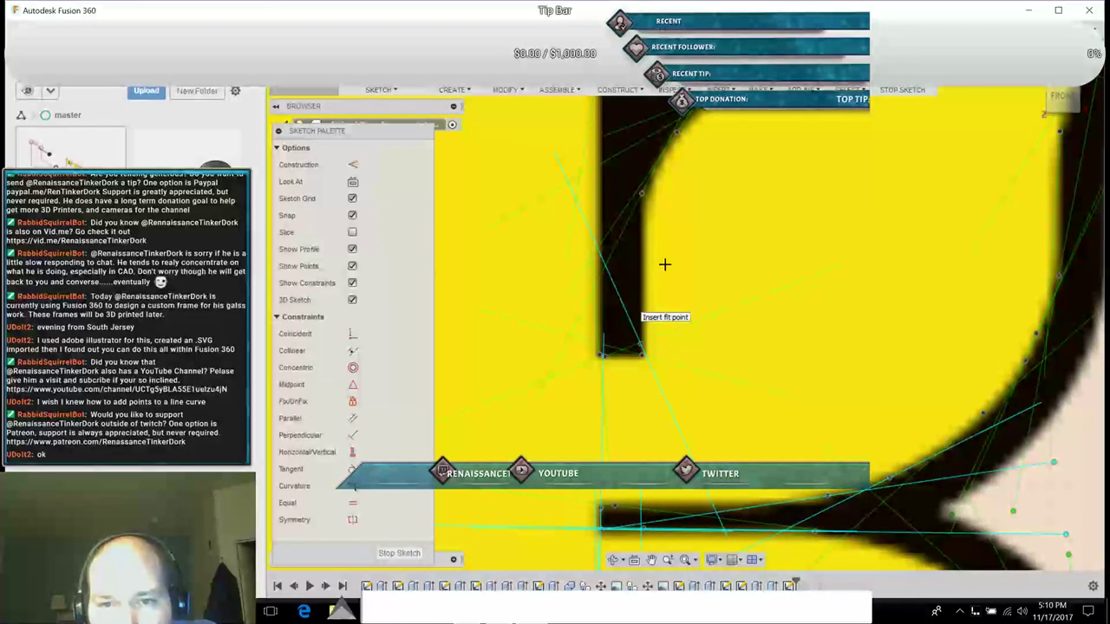
click(625, 297)
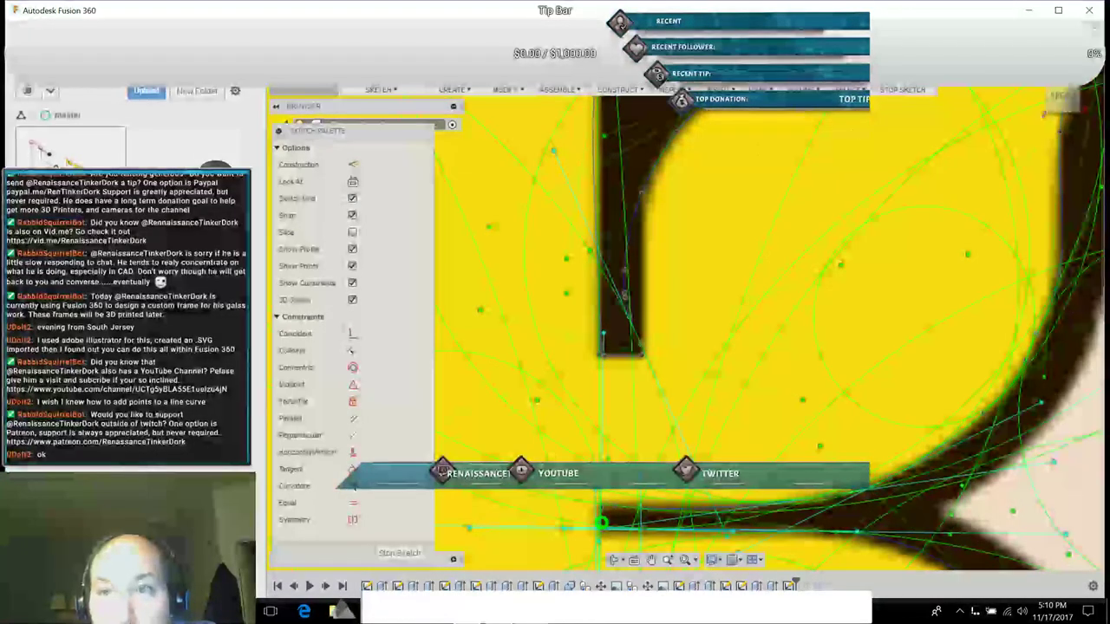
Step: Move the upper inserted fit points sideways onto the vertical slot's right edge so the curve follows the logo
click(623, 272)
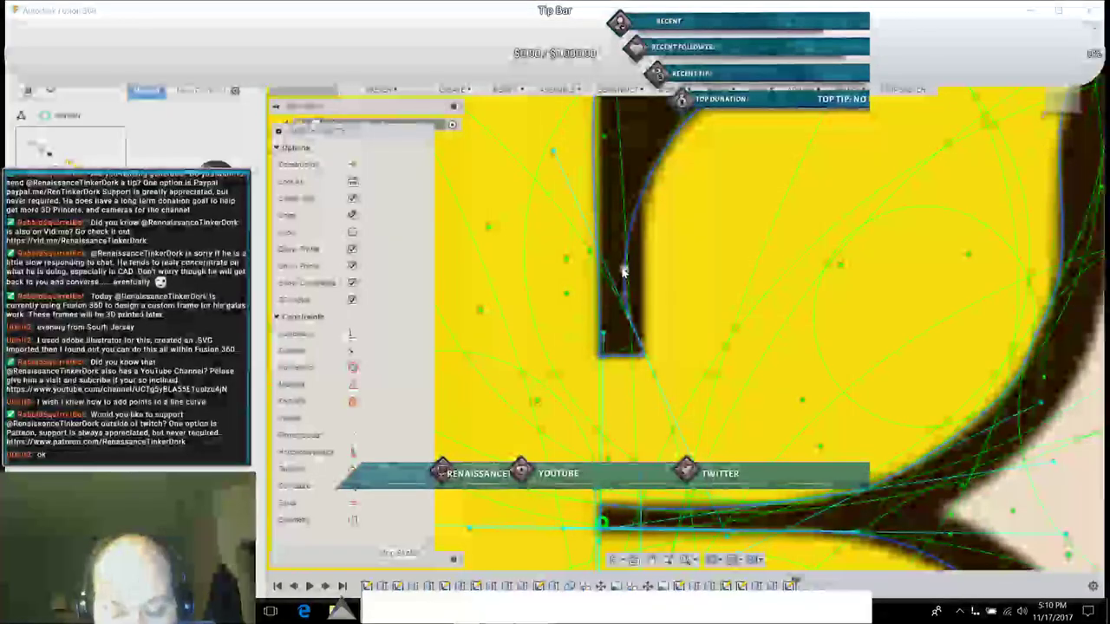
right_click(622, 272)
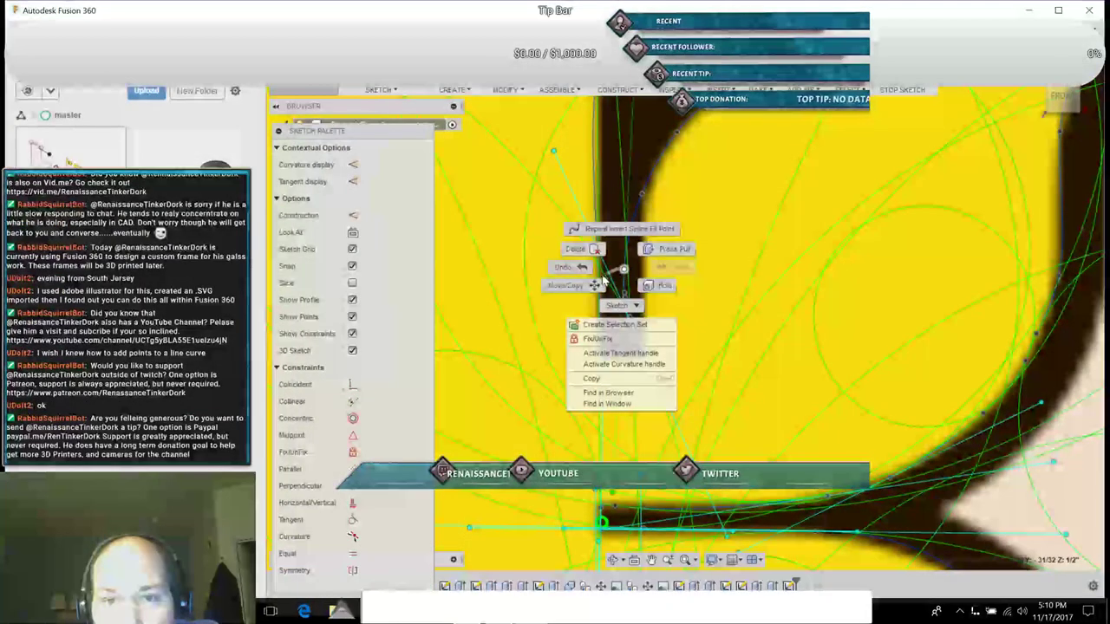
click(588, 286)
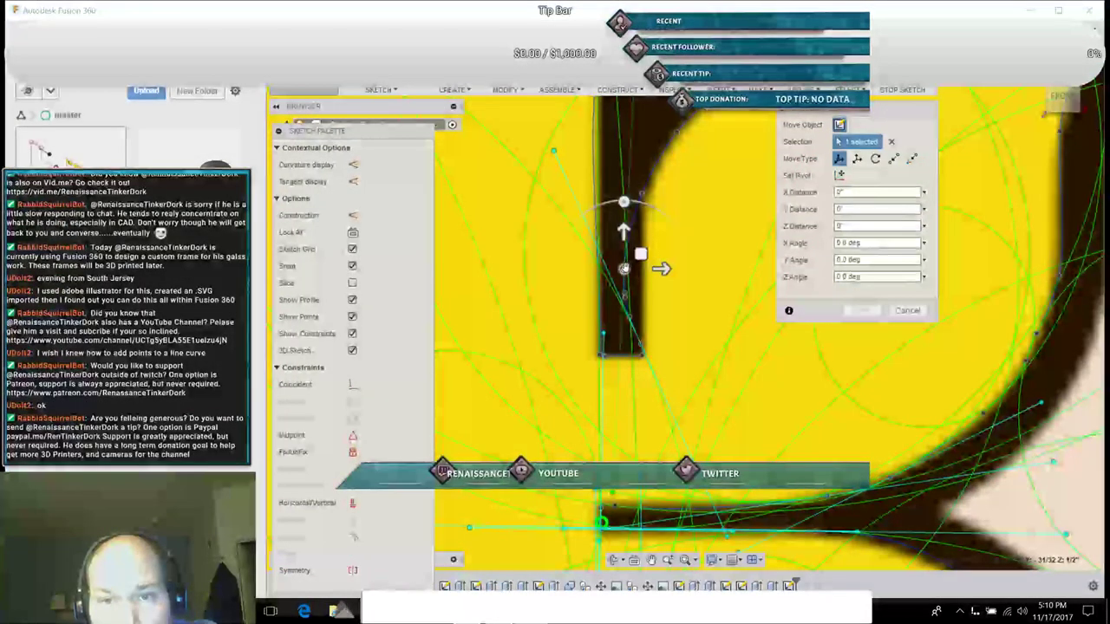
mouse_move(624, 268)
mouse_down()
mouse_move(657, 253)
mouse_move(641, 266)
mouse_up()
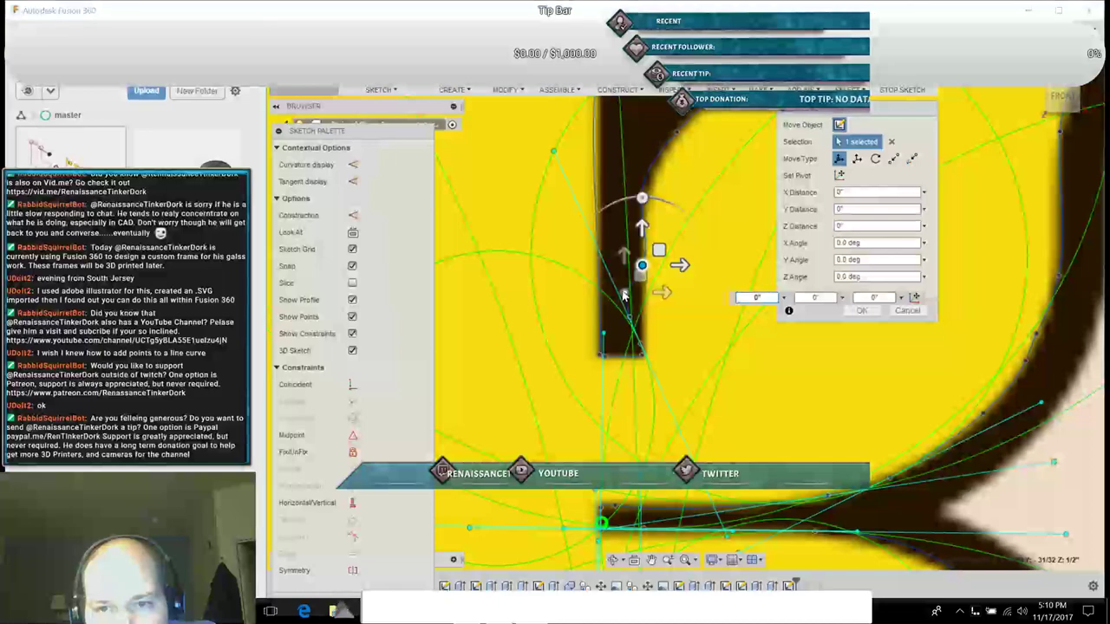
mouse_move(659, 249)
mouse_down()
mouse_move(640, 278)
mouse_move(657, 276)
mouse_up()
click(640, 278)
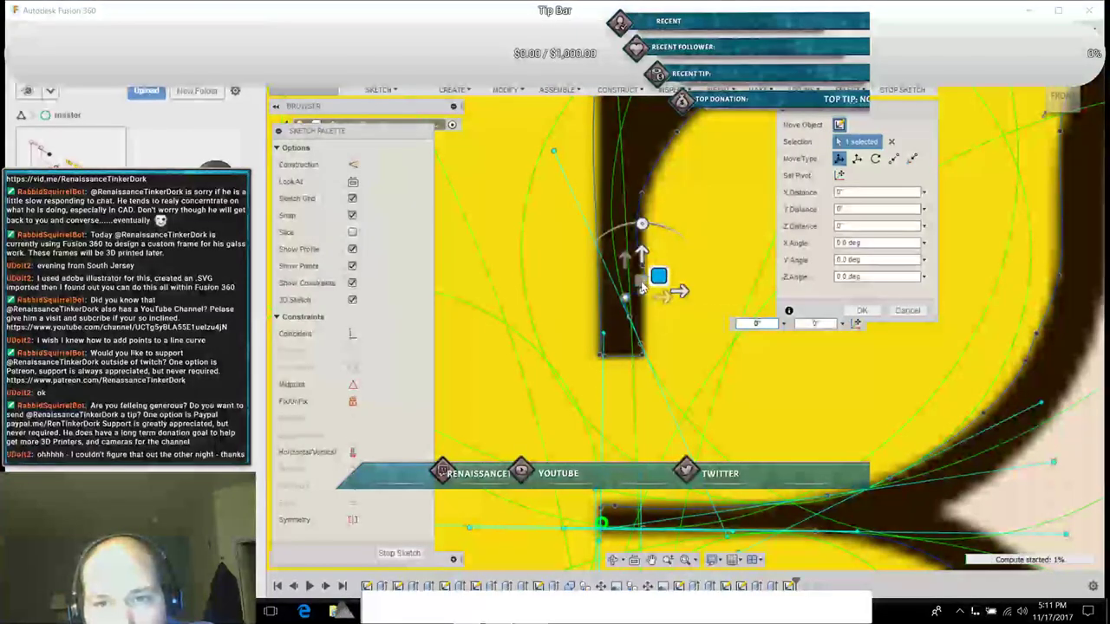
mouse_move(652, 280)
mouse_down()
mouse_move(635, 286)
mouse_move(677, 297)
mouse_move(658, 295)
mouse_up()
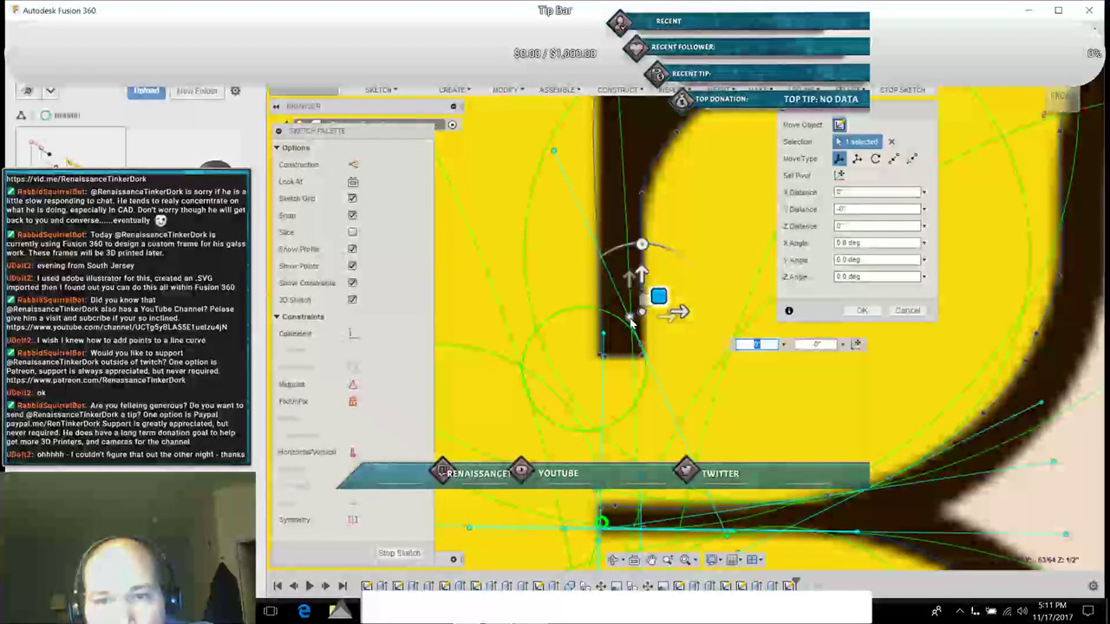
Step: Move the remaining fit points near the slot's lower-right corner onto its right edge and leave the Move command
click(631, 317)
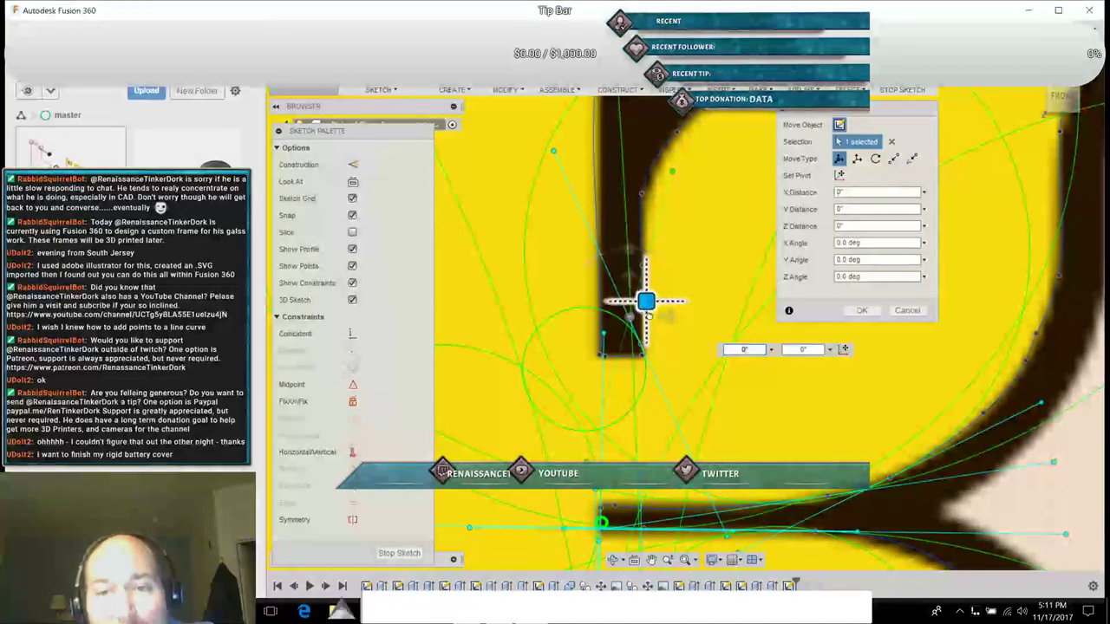
mouse_move(647, 303)
mouse_down()
mouse_move(662, 320)
mouse_move(753, 319)
mouse_move(639, 319)
mouse_move(658, 315)
mouse_move(655, 324)
mouse_up()
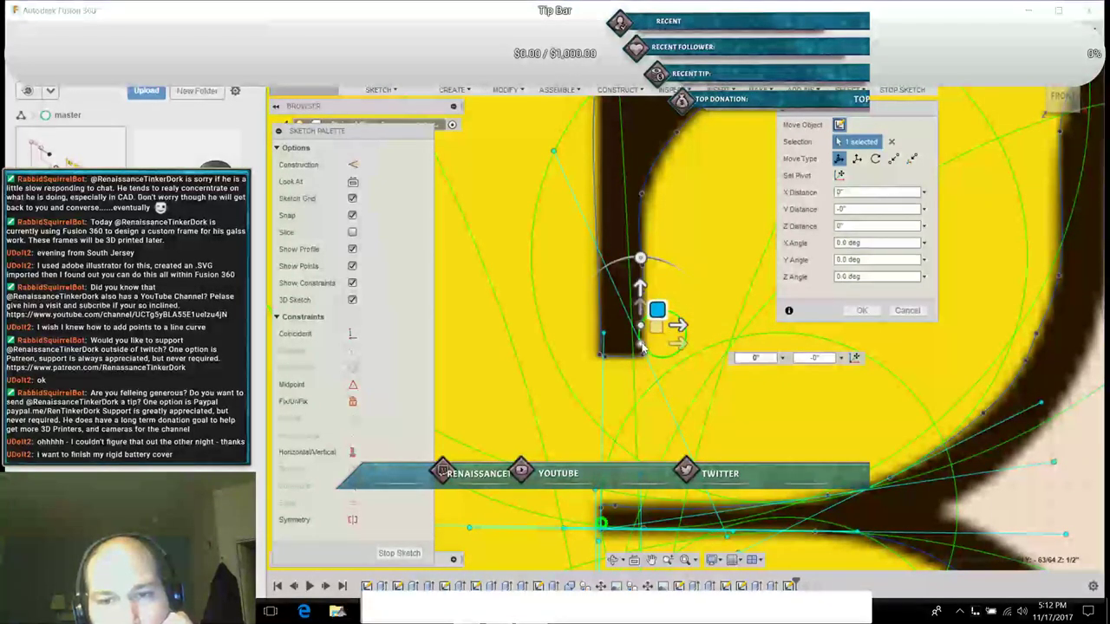
click(654, 331)
drag(653, 331, 659, 327)
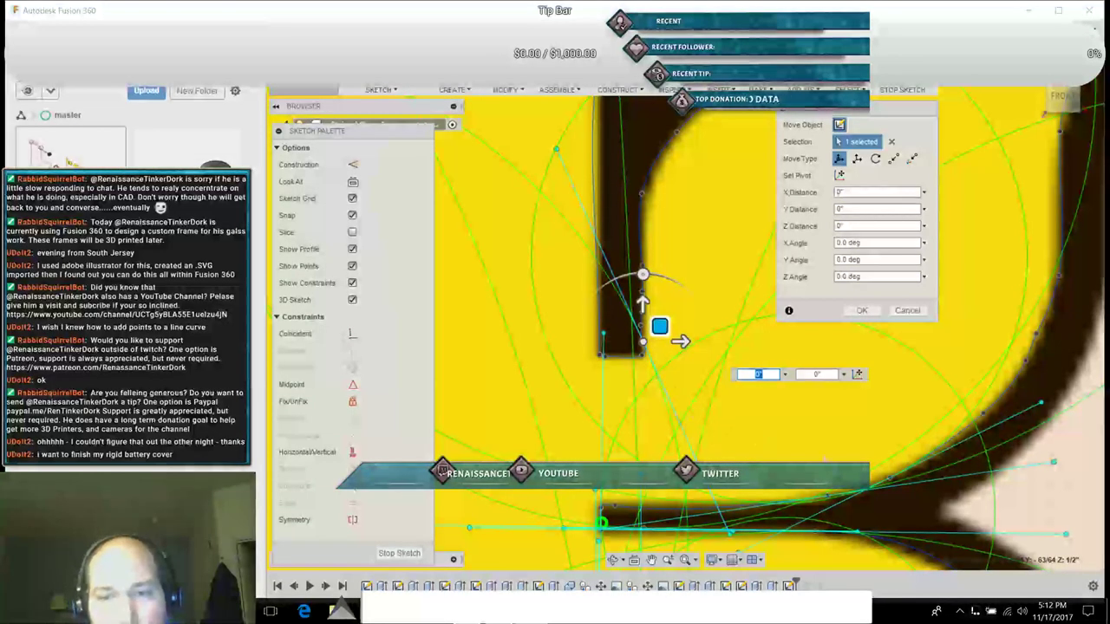
click(652, 559)
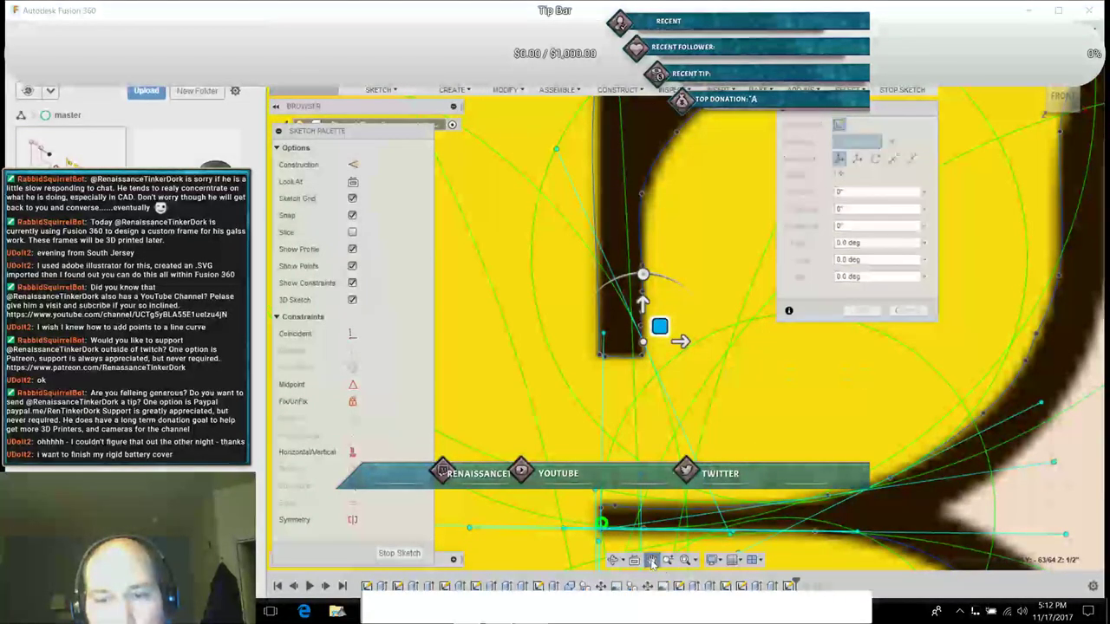
drag(565, 292, 631, 398)
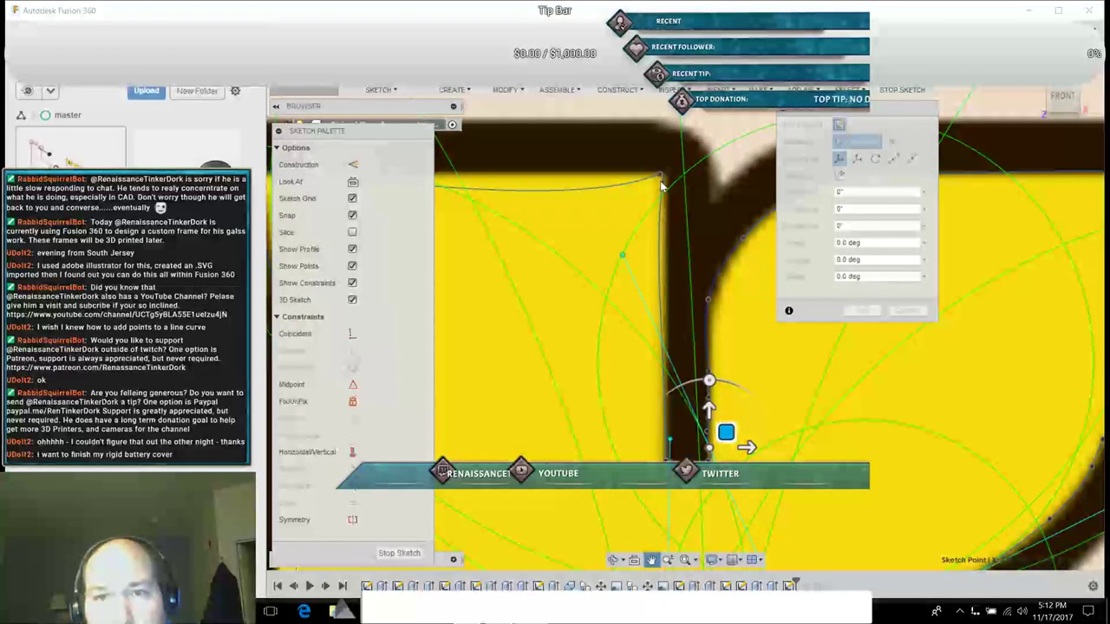
key(Escape)
Step: Try adjusting the tangent handle at the slot's upper-left corner point to straighten the left edge, and undo the adjustment
drag(661, 175, 663, 182)
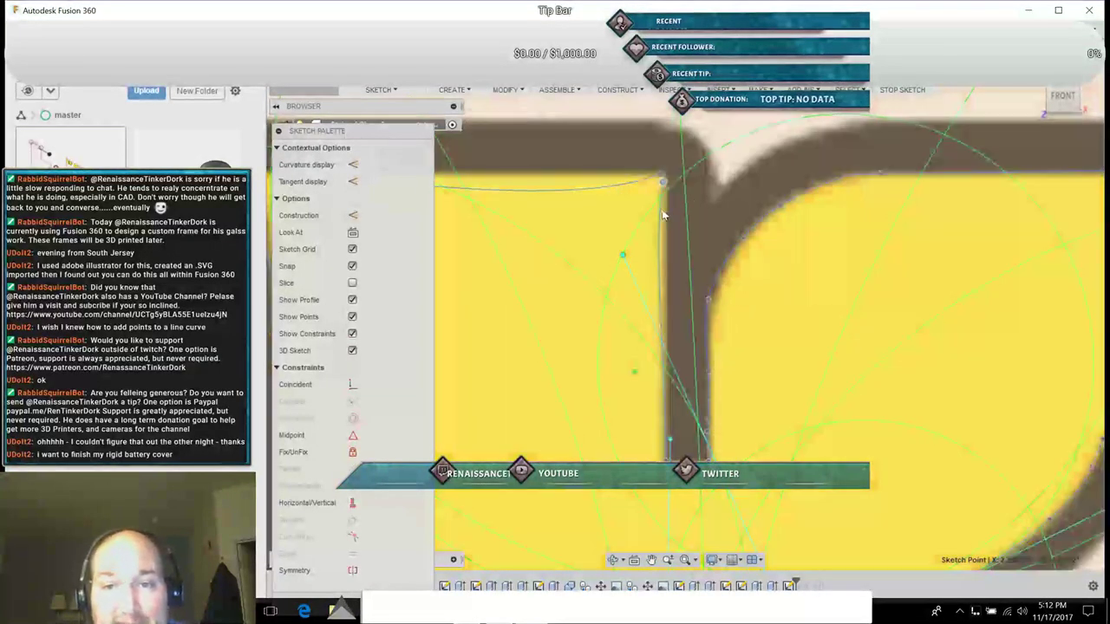
click(663, 193)
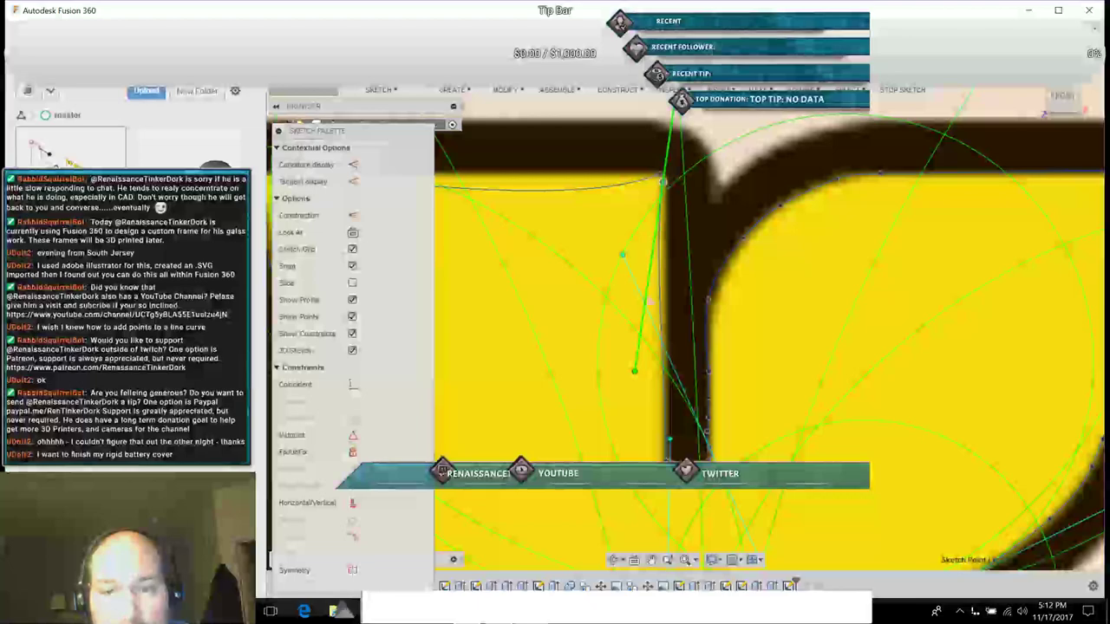
click(635, 371)
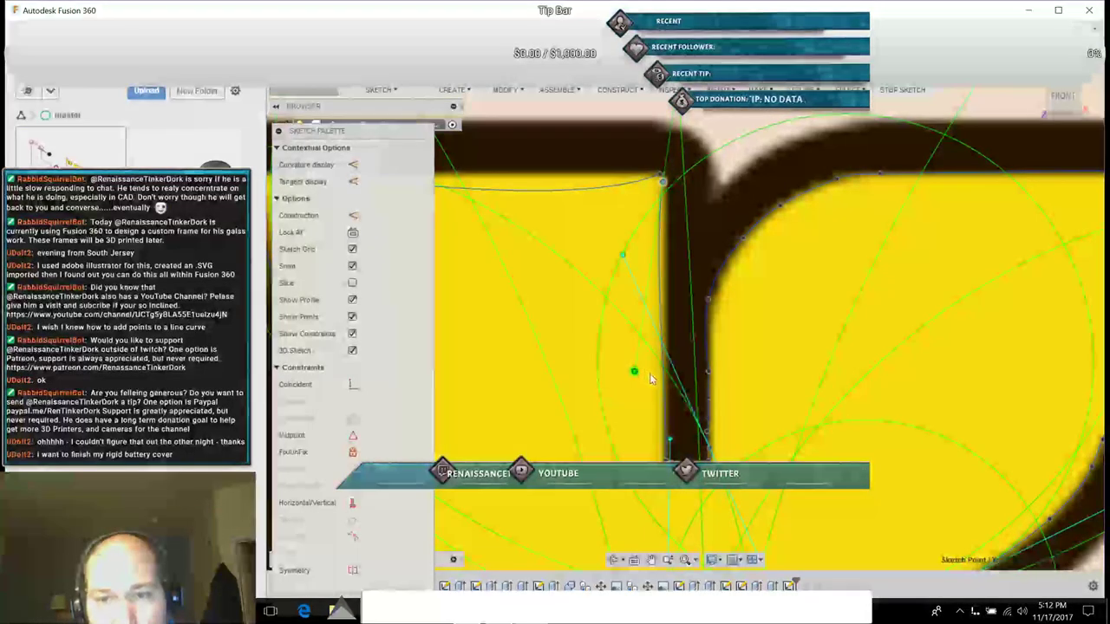
click(660, 380)
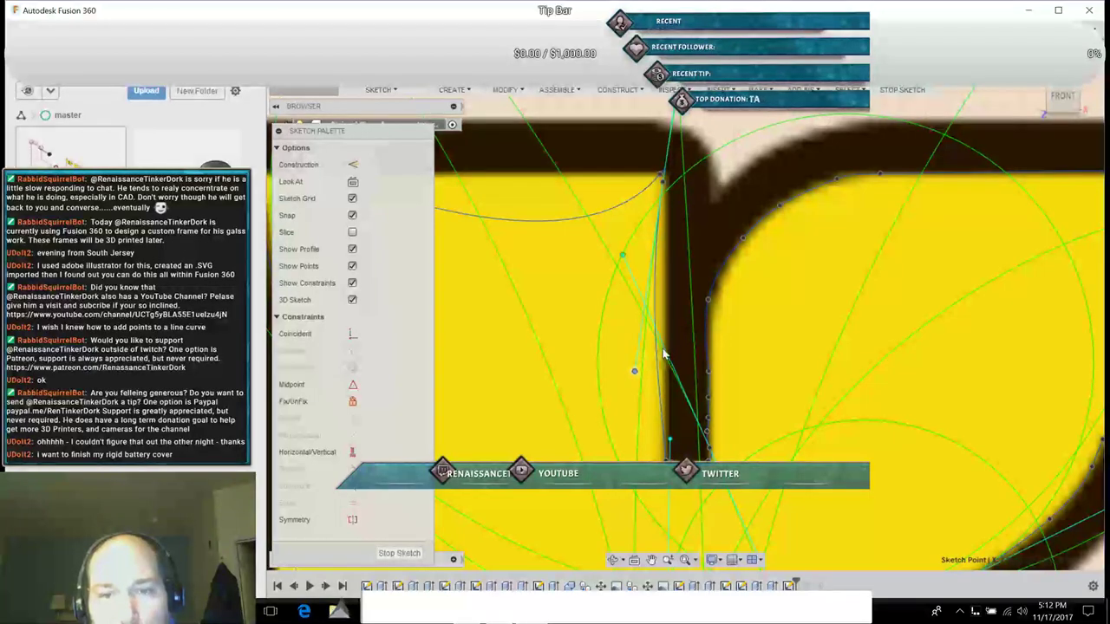
key(ctrl+z)
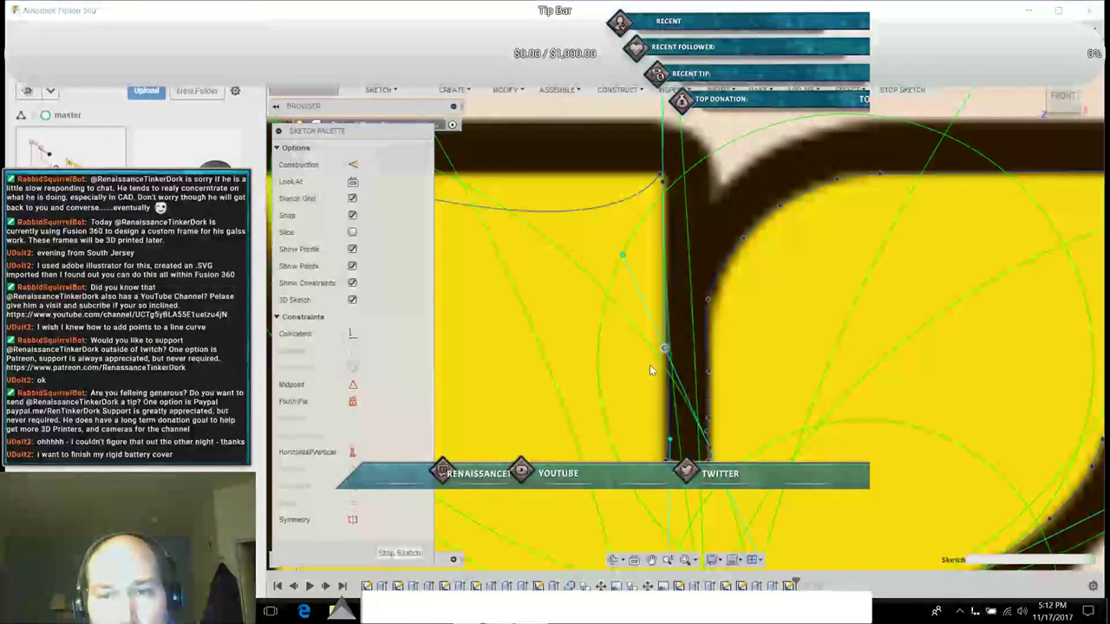
drag(664, 349, 663, 350)
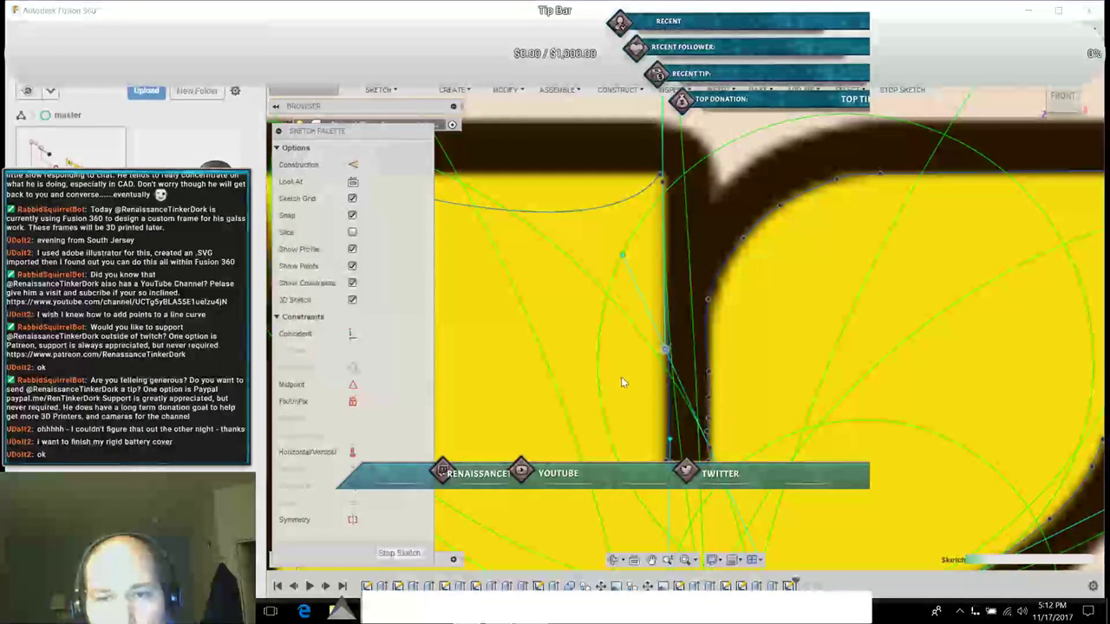
mouse_move(666, 350)
mouse_down()
mouse_move(621, 377)
mouse_move(657, 349)
mouse_move(662, 325)
mouse_up()
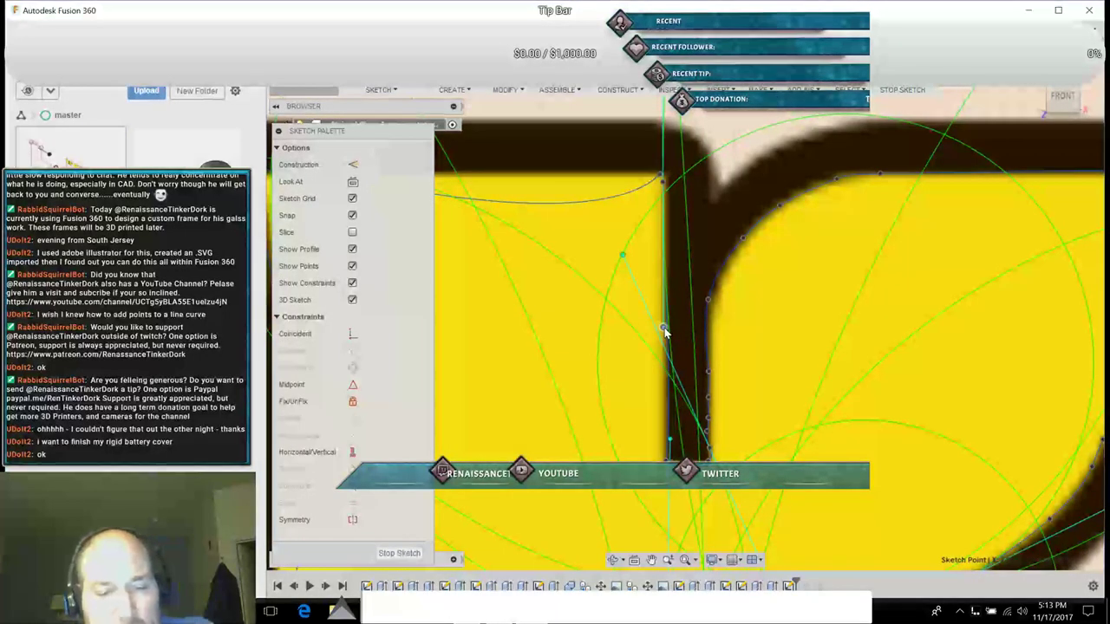
key(ctrl+z)
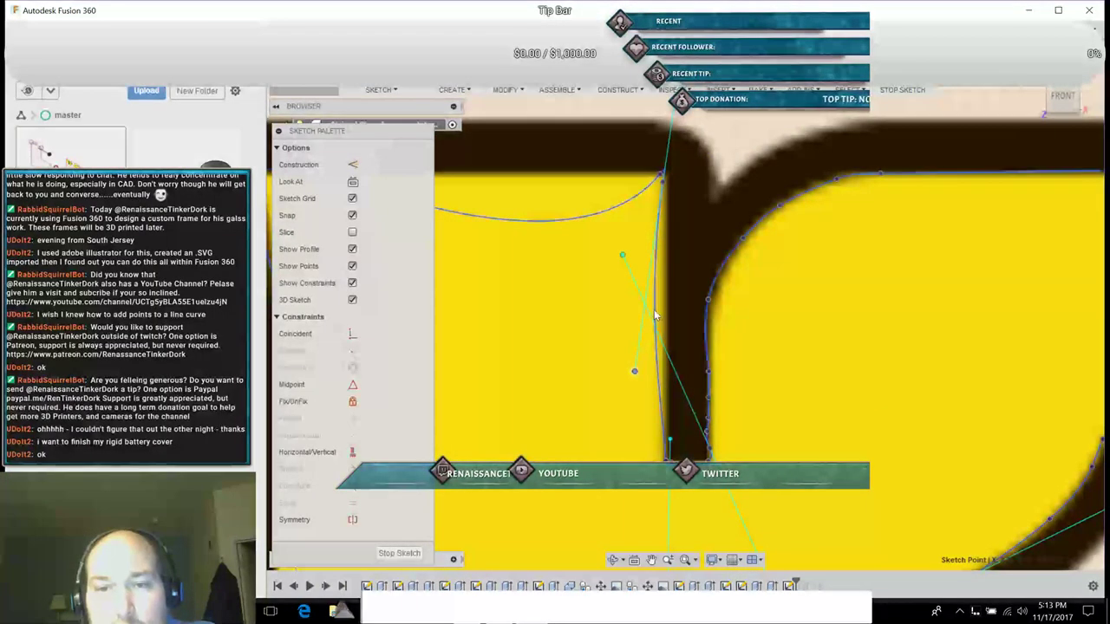
Step: Insert several spline fit points along the bowed outline curve beside the vertical slot's left edge, near both its upper and lower ends
right_click(654, 311)
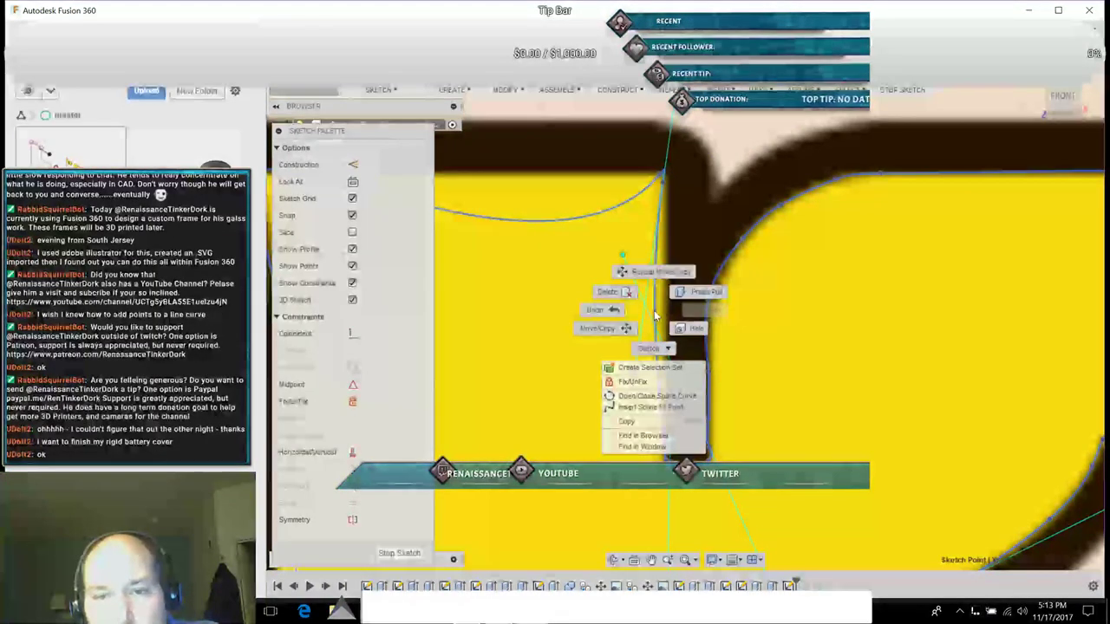
click(560, 411)
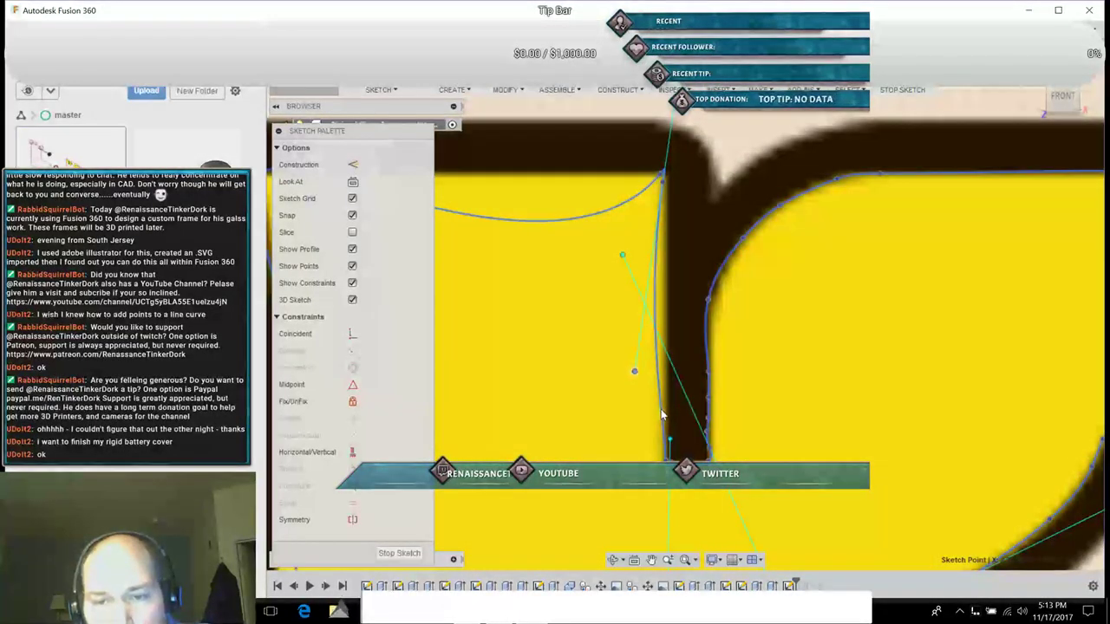
click(661, 414)
right_click(661, 414)
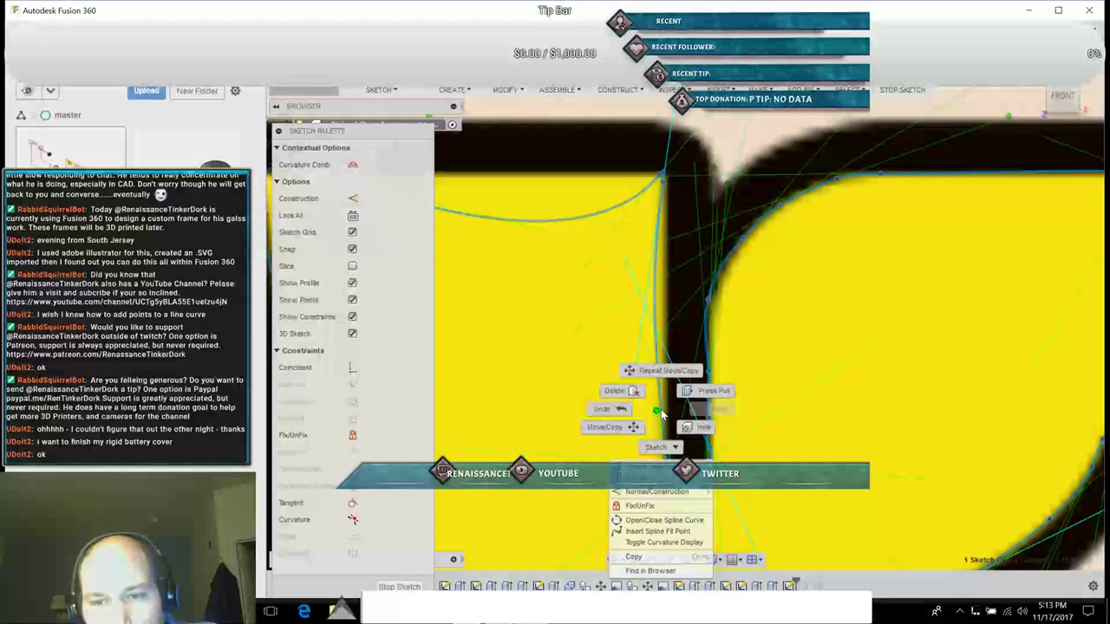
click(648, 532)
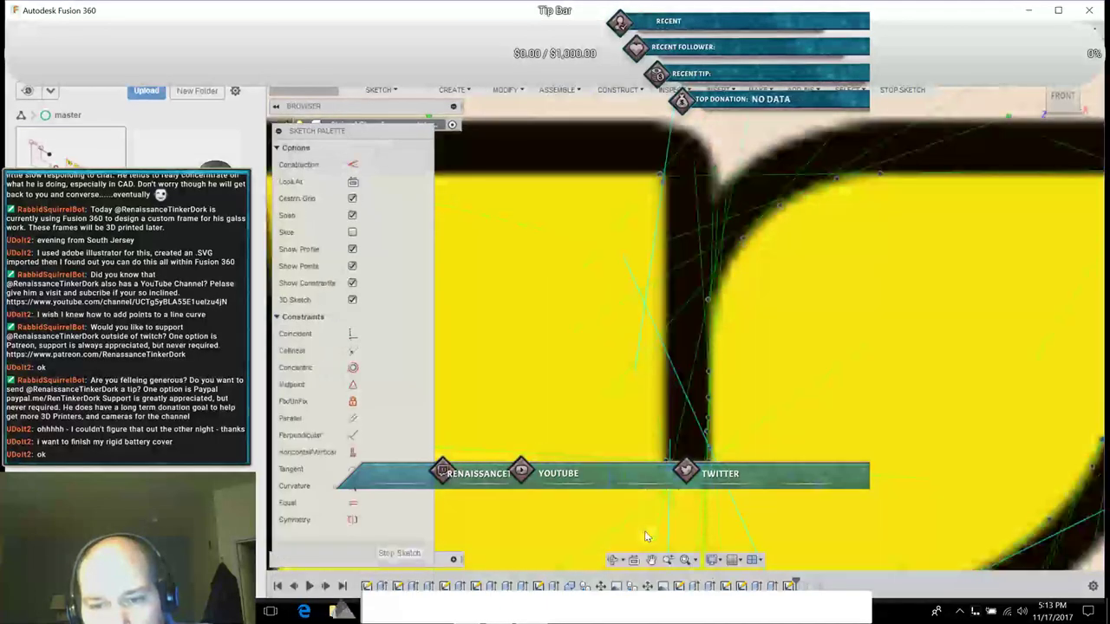
click(662, 433)
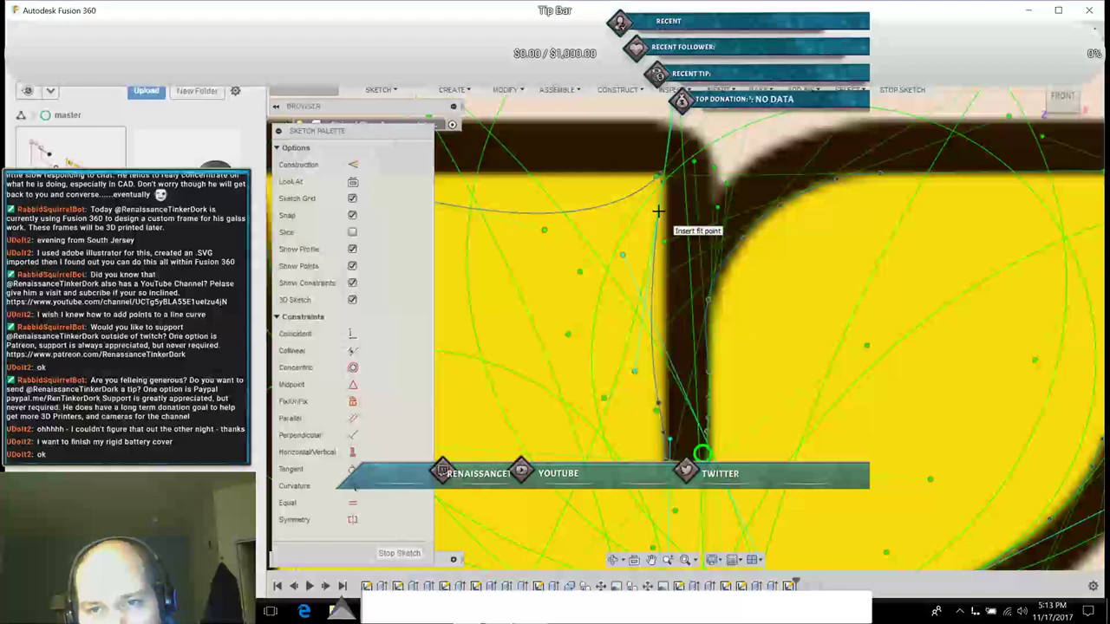
click(651, 279)
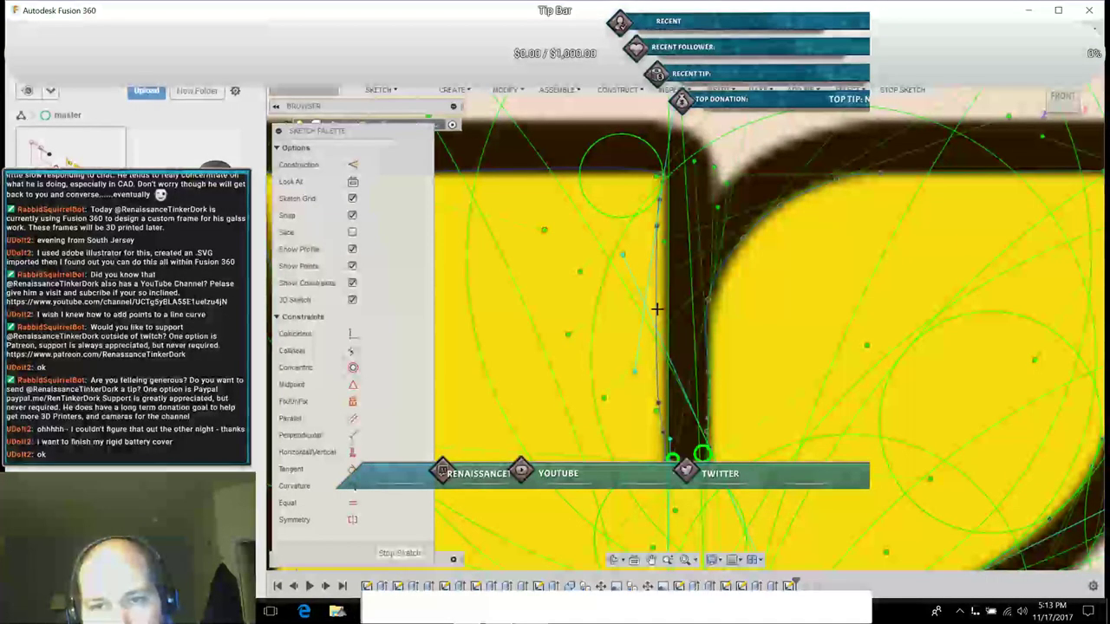
click(657, 309)
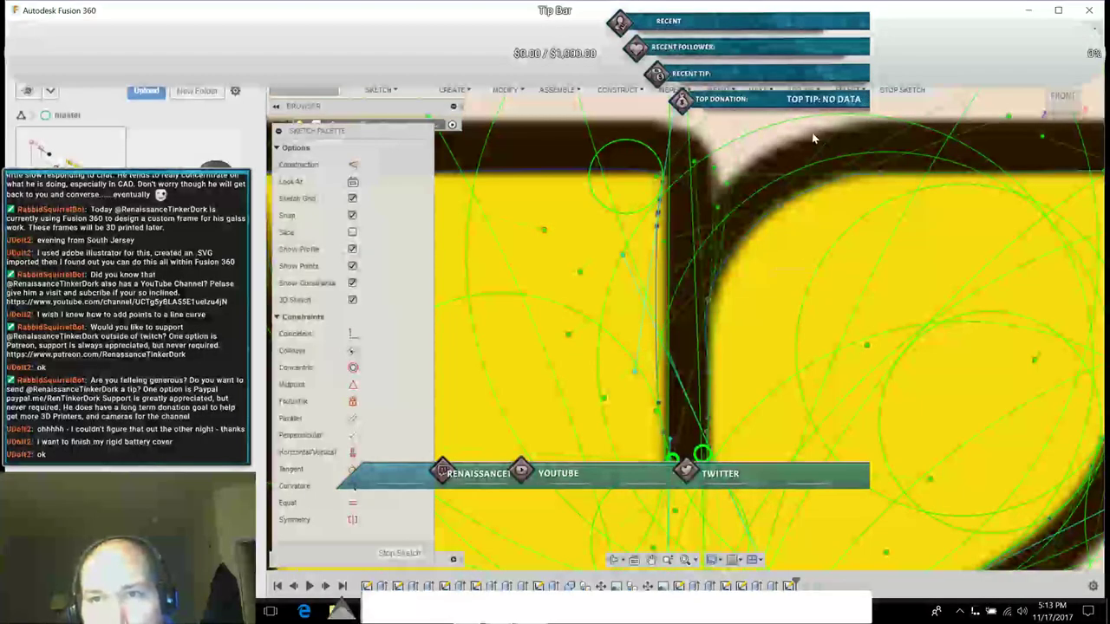
click(659, 210)
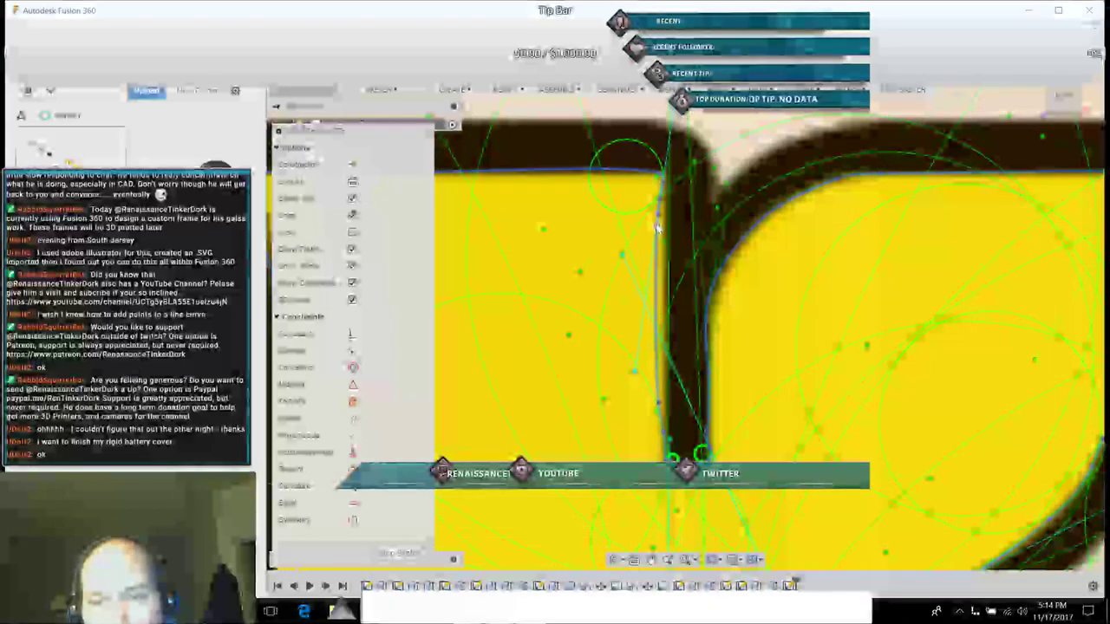
Step: Move the inserted spline fit point on the slot's upper left side down and sideways onto the slot's left edge
click(657, 226)
right_click(656, 227)
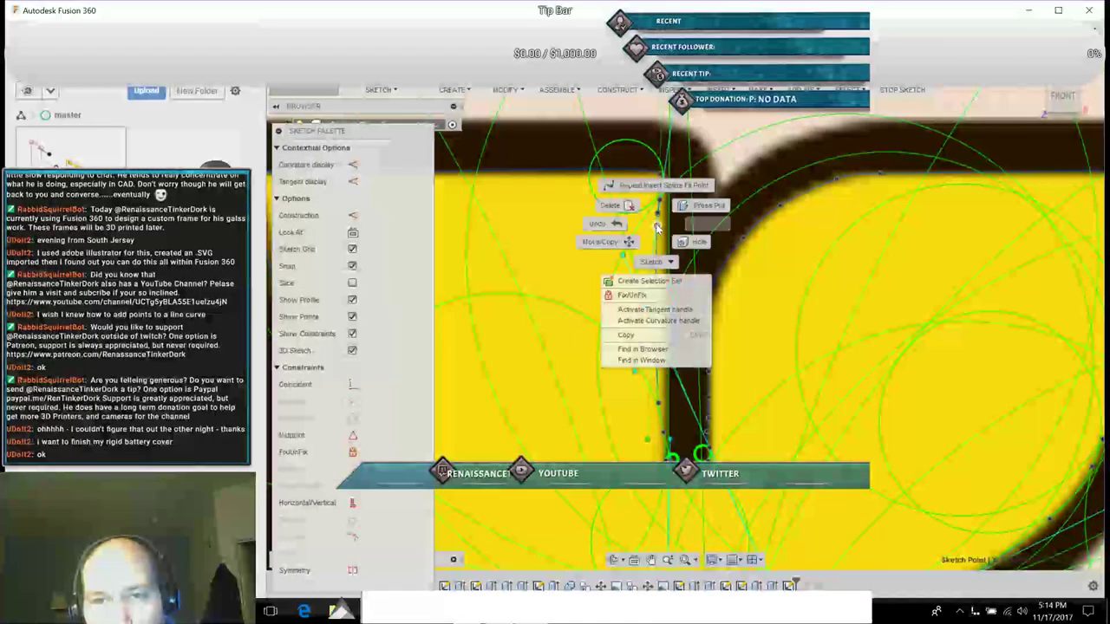
click(627, 242)
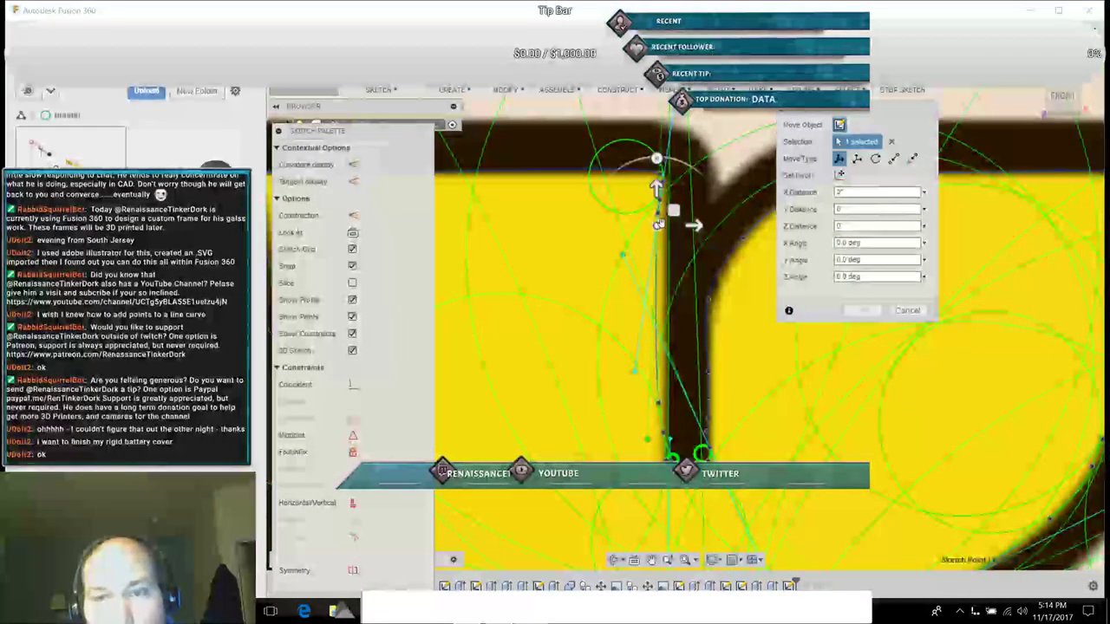
mouse_move(673, 211)
mouse_down()
mouse_move(701, 252)
mouse_move(684, 254)
mouse_up()
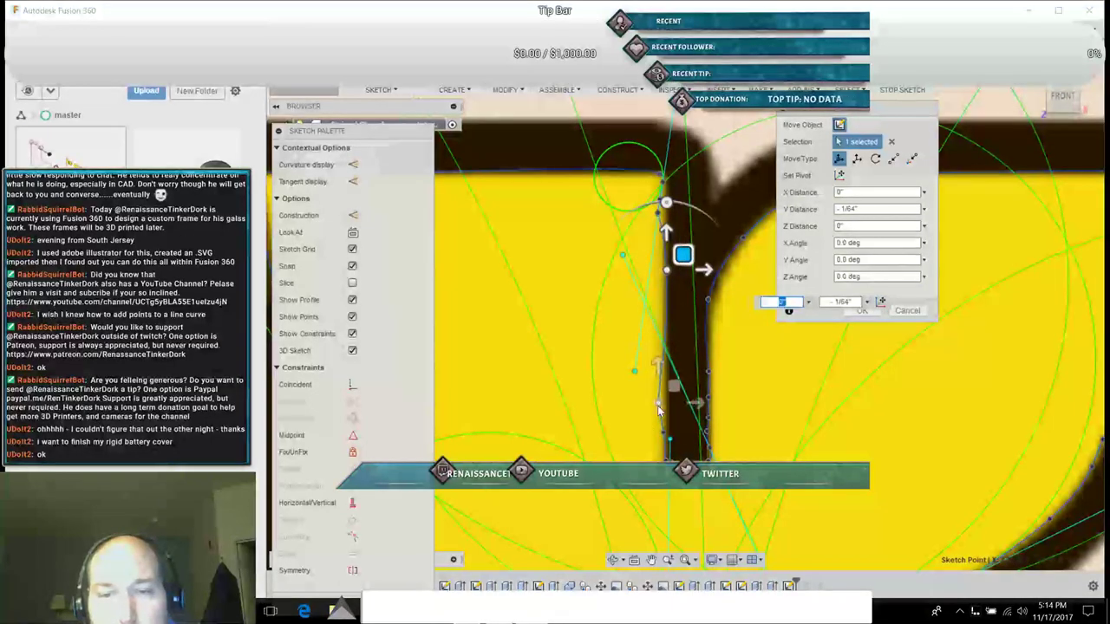
Step: Move the two lower fit points beside the vertical slot onto its left edge, fine-tuning their sideways position
click(675, 393)
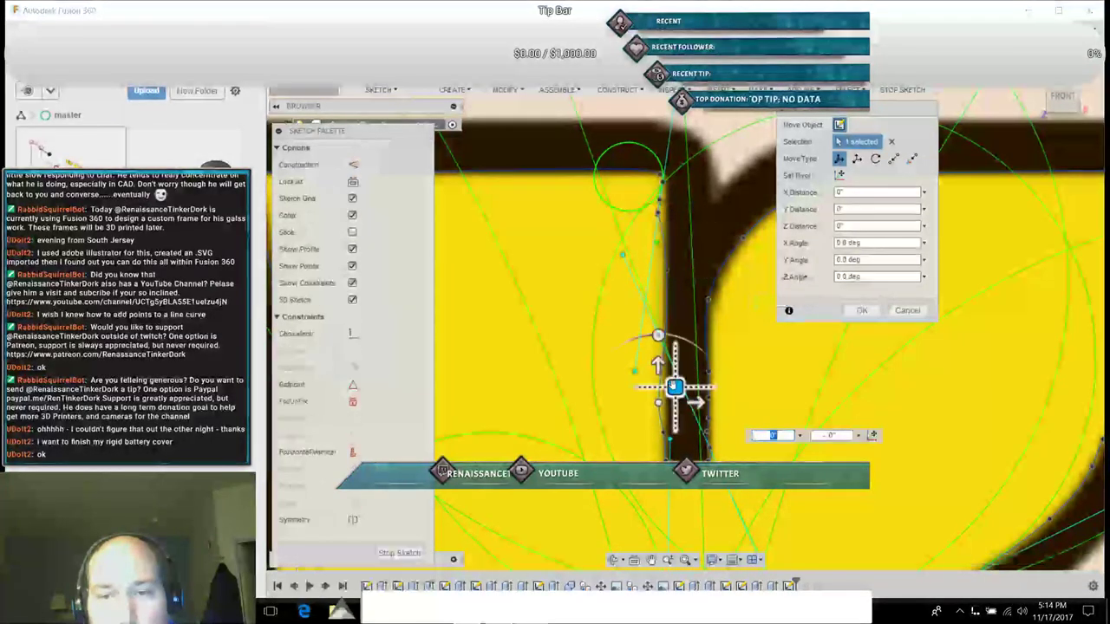
drag(680, 386, 686, 384)
click(688, 383)
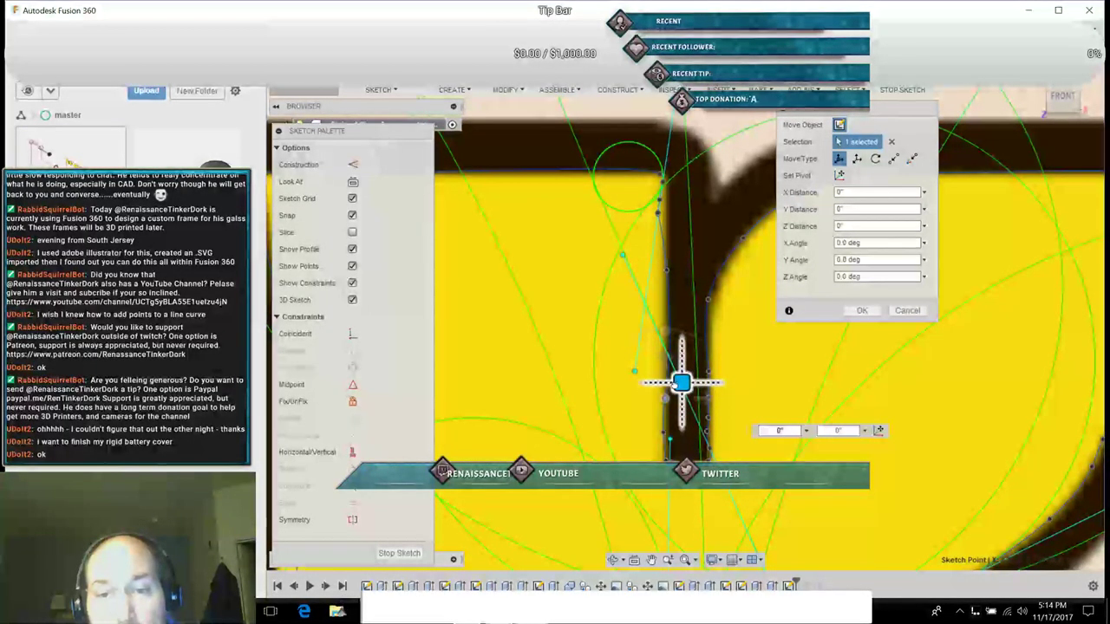
click(676, 386)
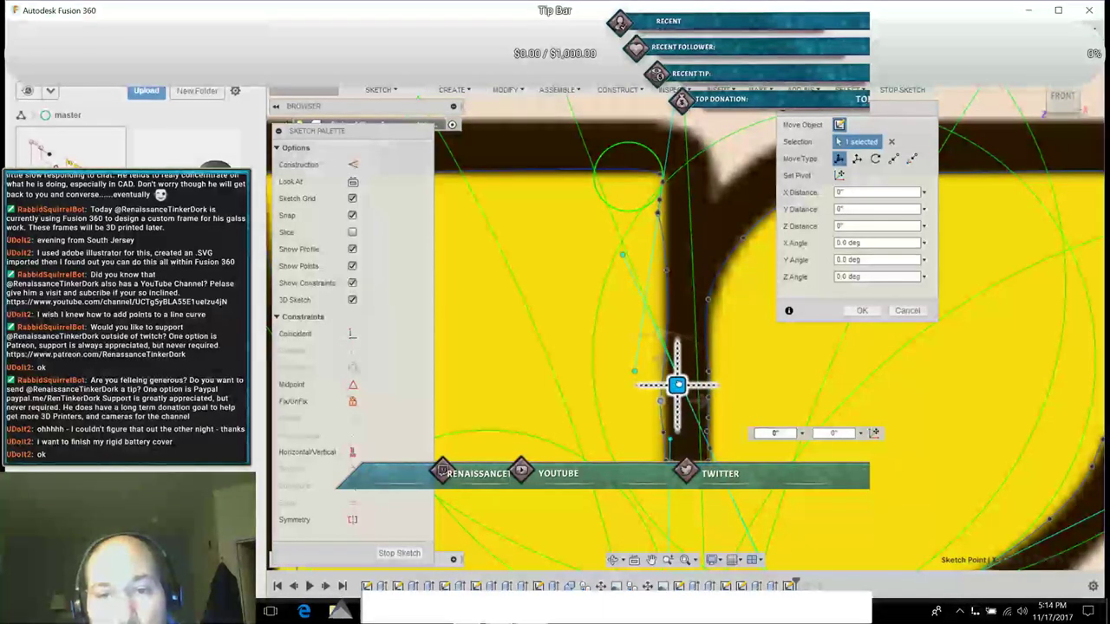
click(679, 384)
drag(680, 384, 685, 383)
click(689, 384)
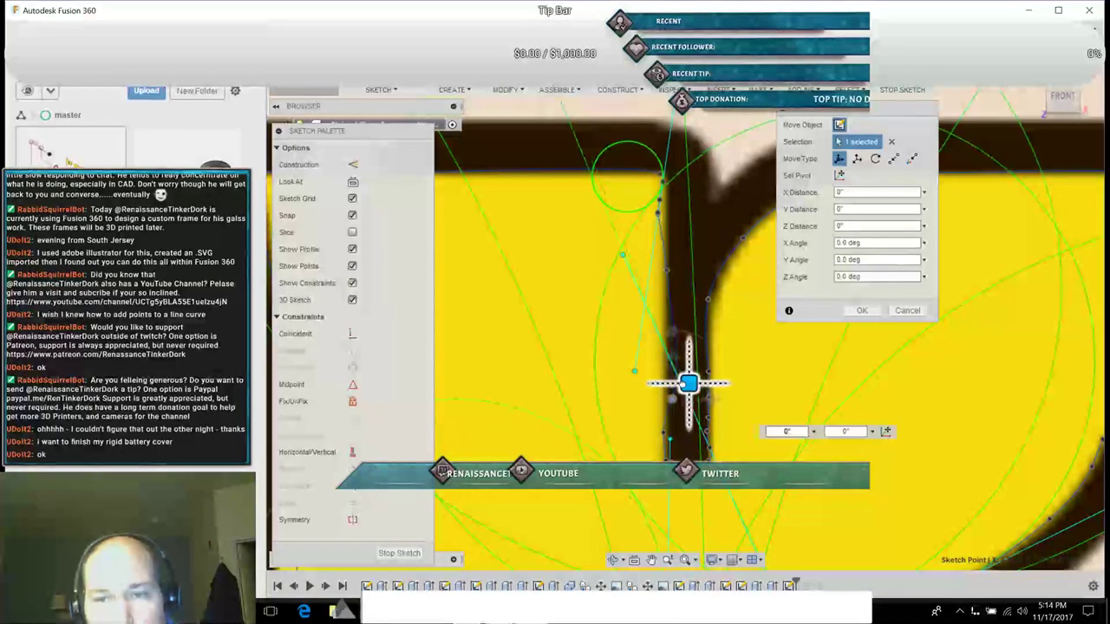
click(684, 385)
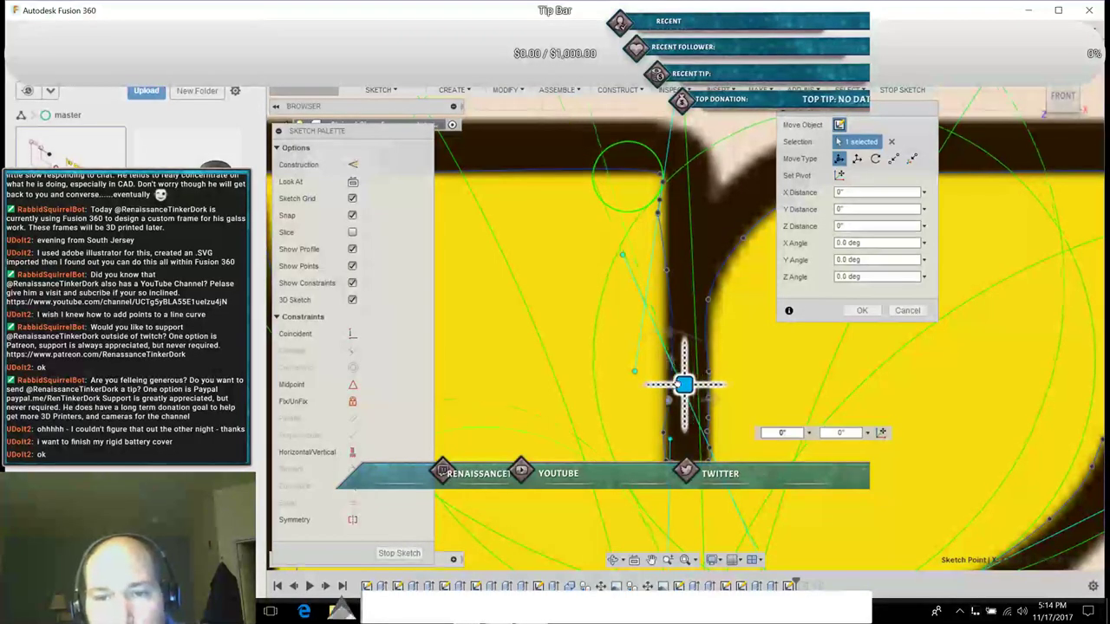
click(679, 382)
drag(682, 382, 684, 381)
click(678, 443)
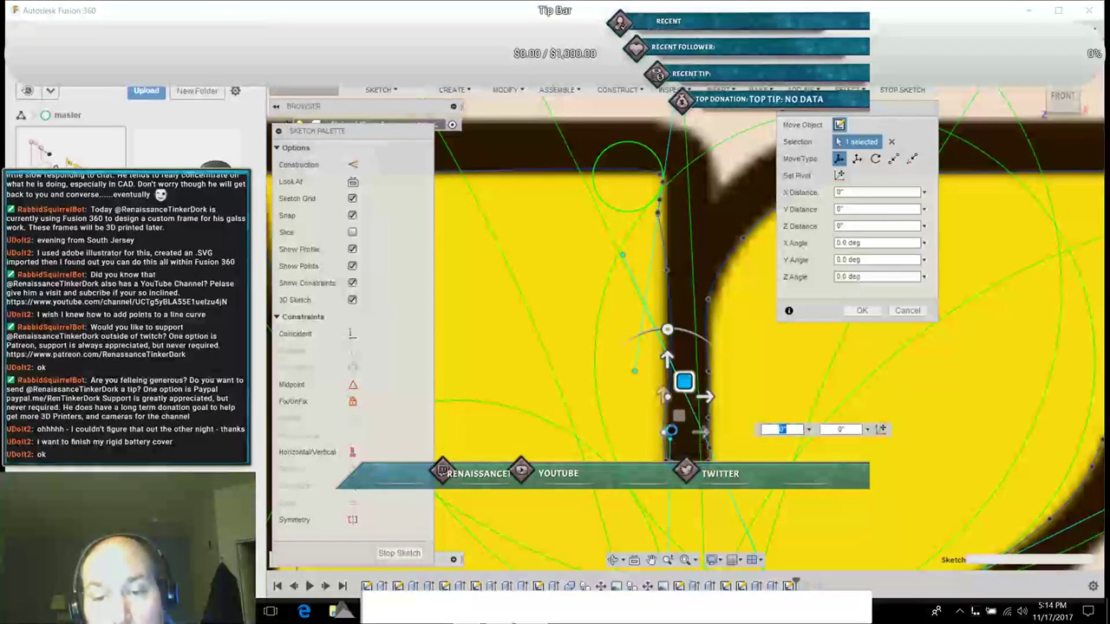
click(680, 418)
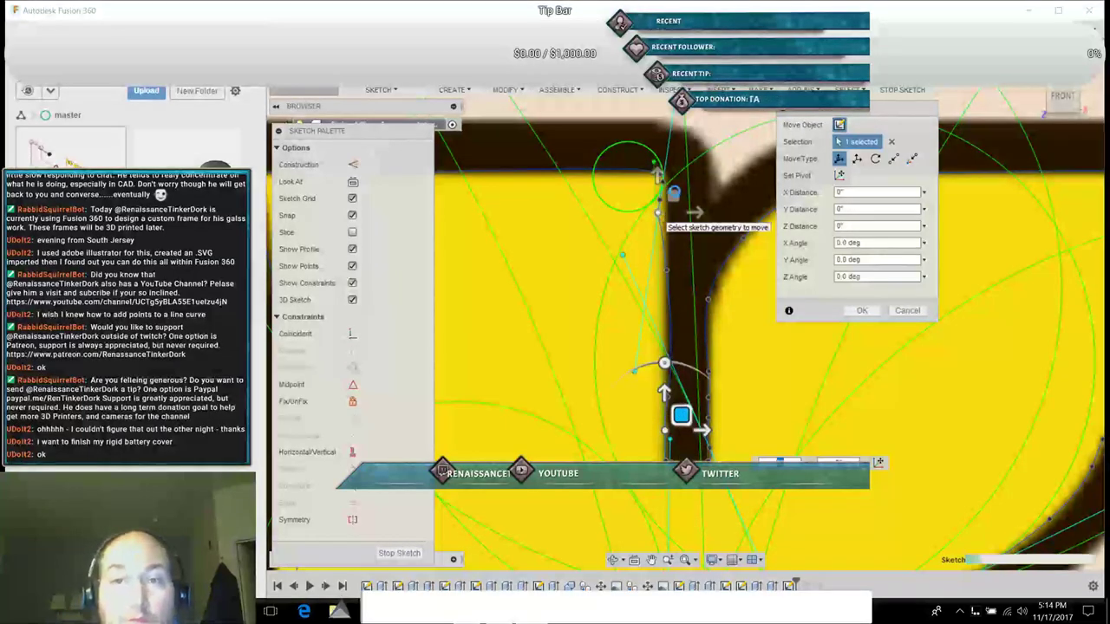
Step: Adjust the fit point just below the slot's upper-left corner until the curve follows the left edge
click(658, 211)
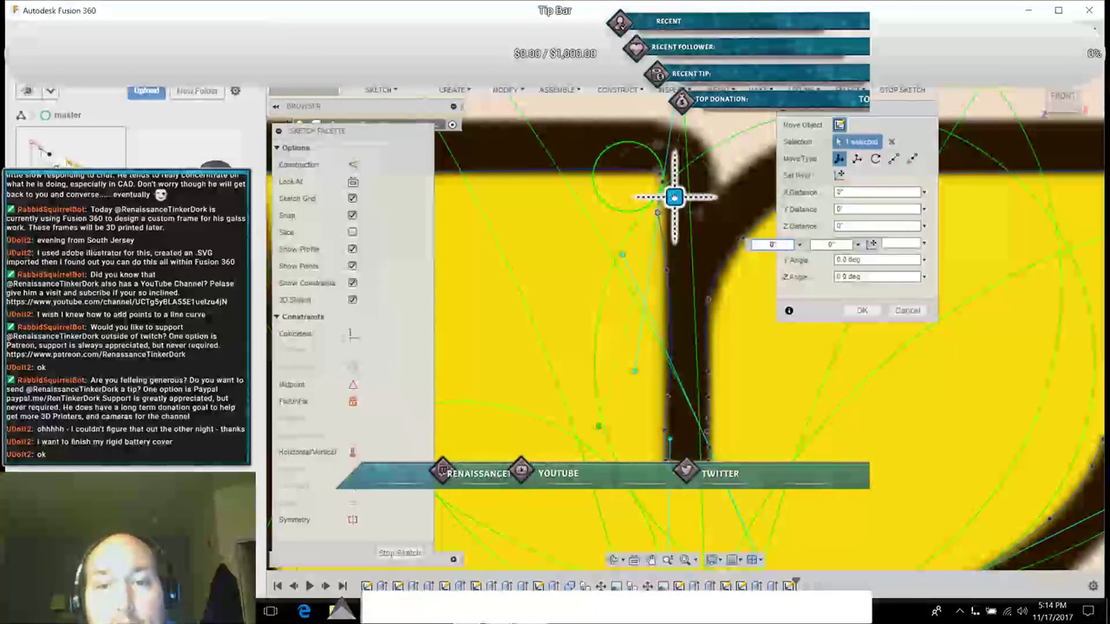
mouse_move(675, 197)
mouse_down()
mouse_move(692, 200)
mouse_move(672, 196)
mouse_up()
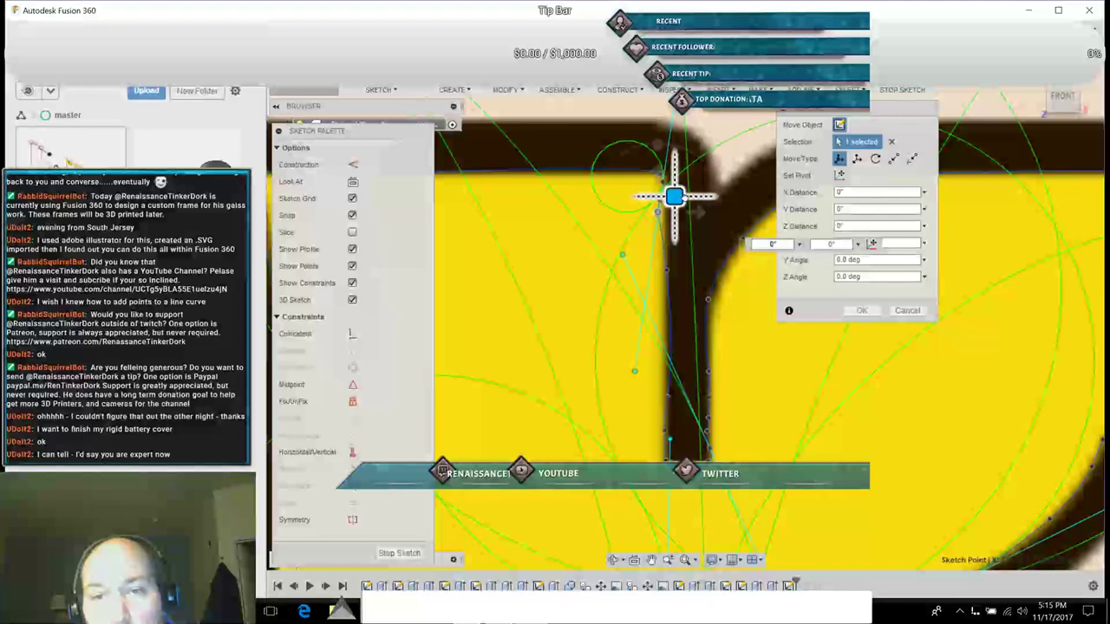
drag(674, 196, 686, 196)
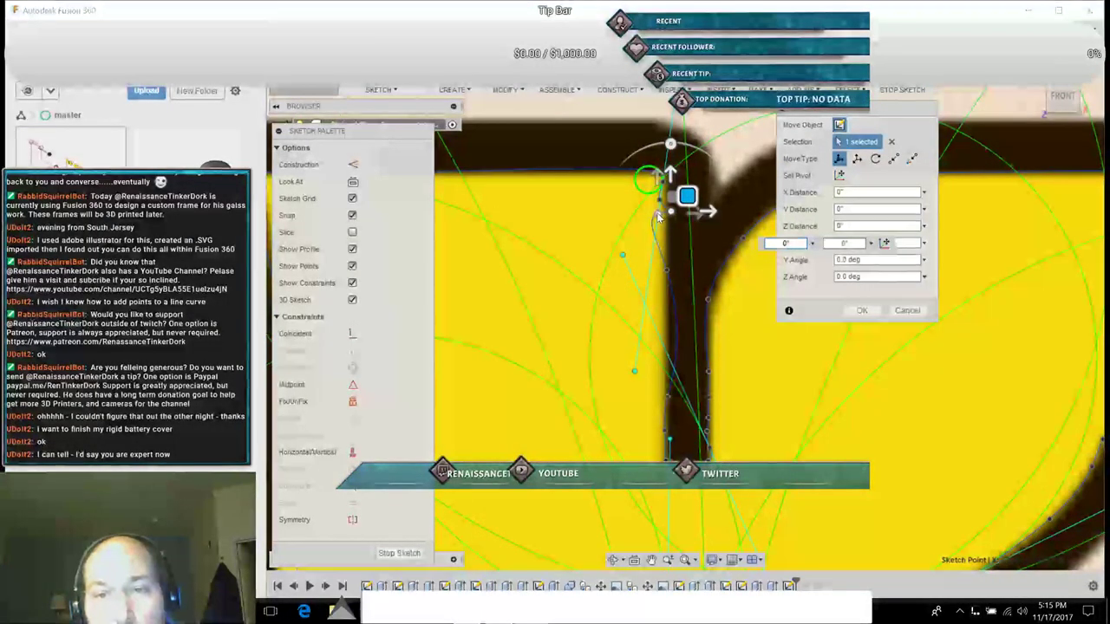
drag(686, 197, 673, 199)
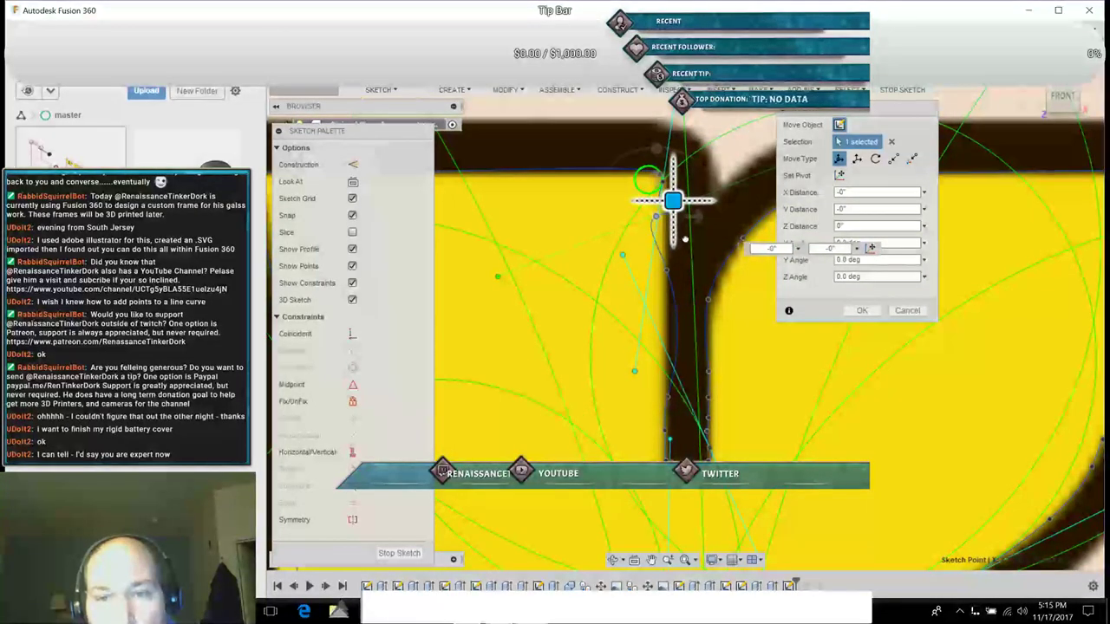
mouse_move(674, 198)
mouse_down()
mouse_move(676, 229)
mouse_move(690, 227)
mouse_move(679, 226)
mouse_up()
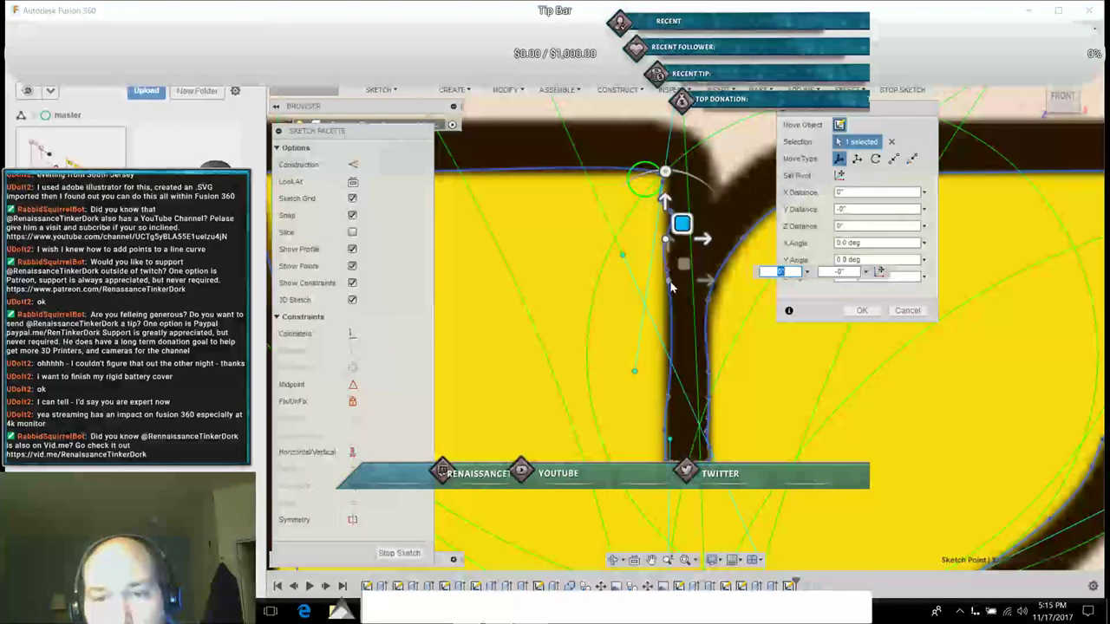
Step: Nudge the fit points nearest the slot's upper-left corner onto its left edge, and switch from Move to the Trim command
click(663, 182)
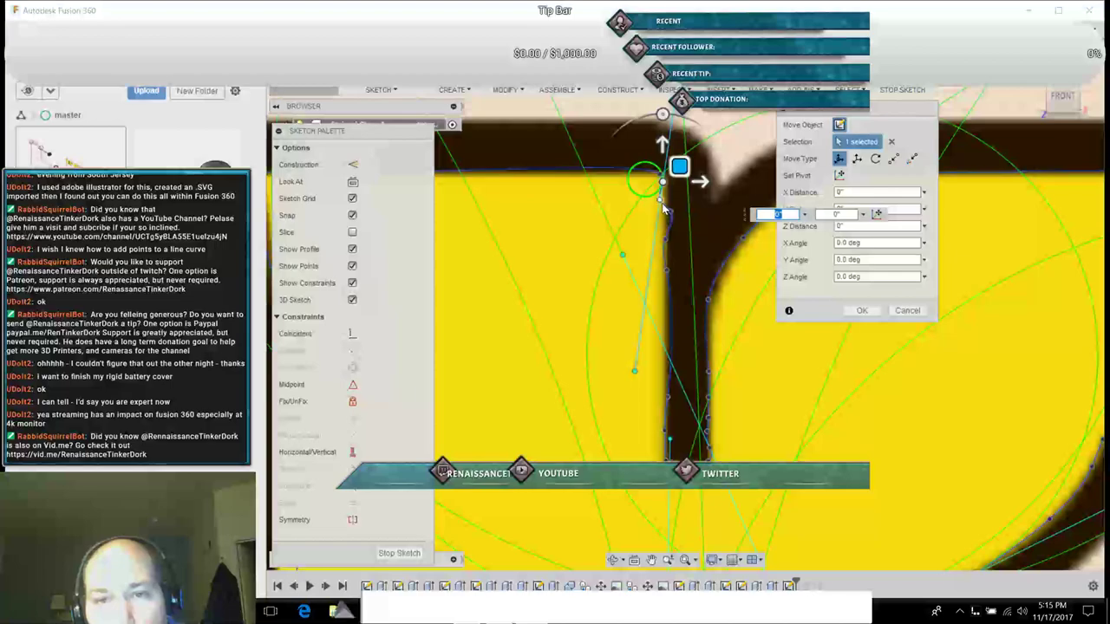
click(662, 202)
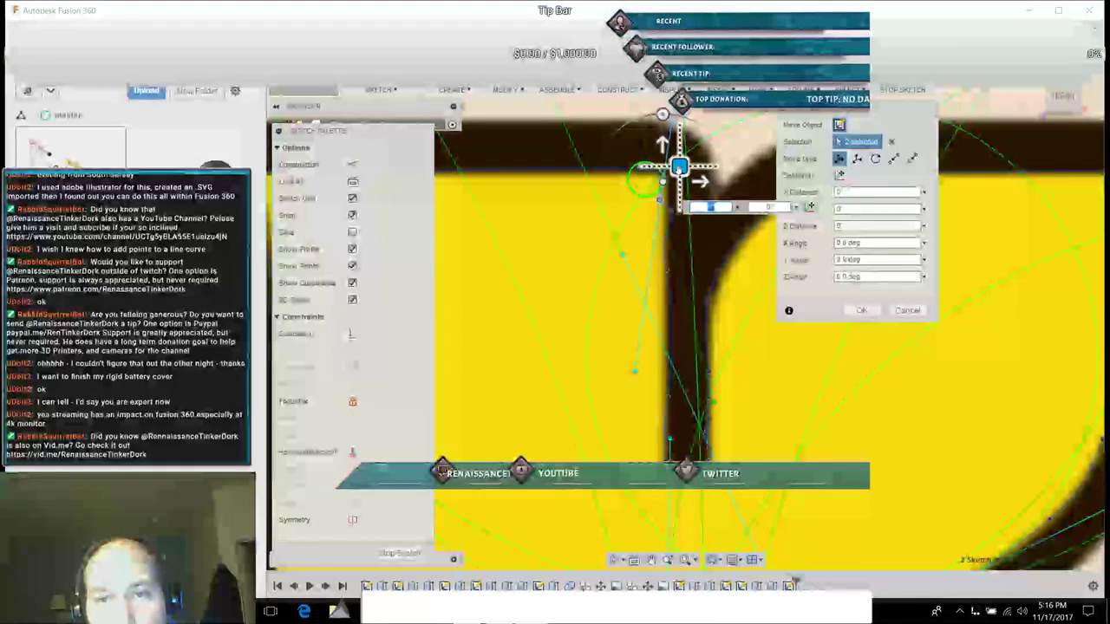
drag(679, 167, 680, 169)
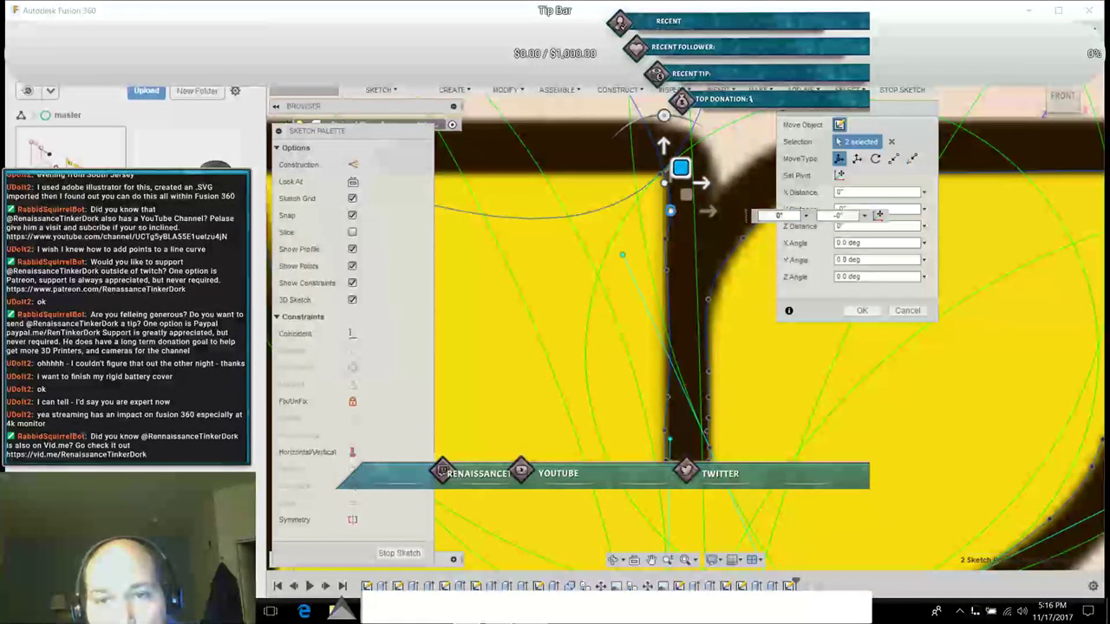
click(672, 215)
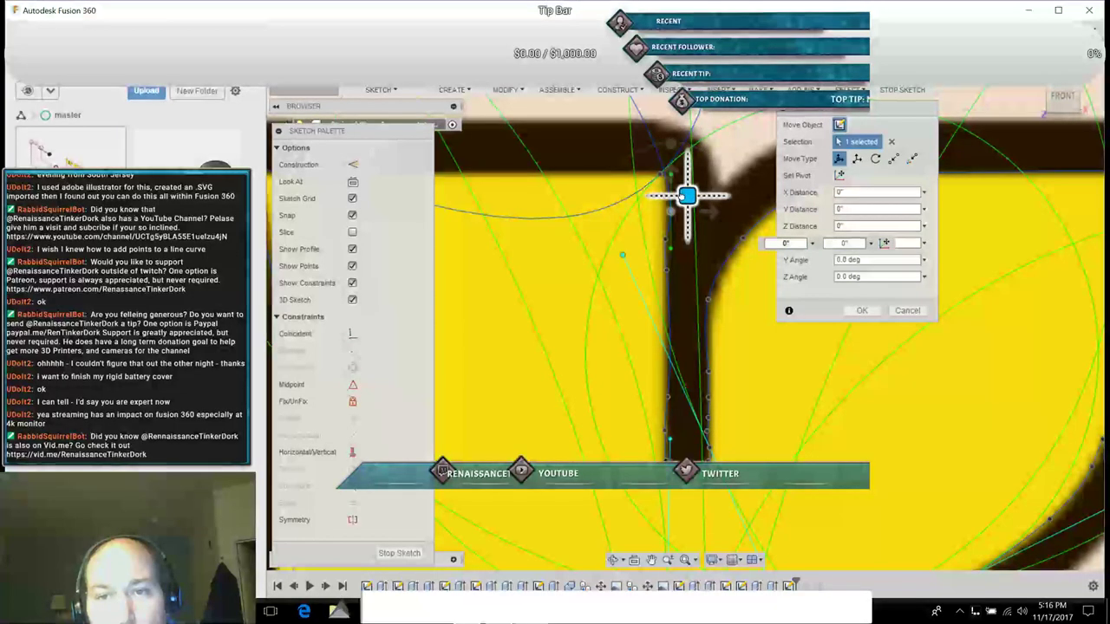
drag(687, 195, 685, 194)
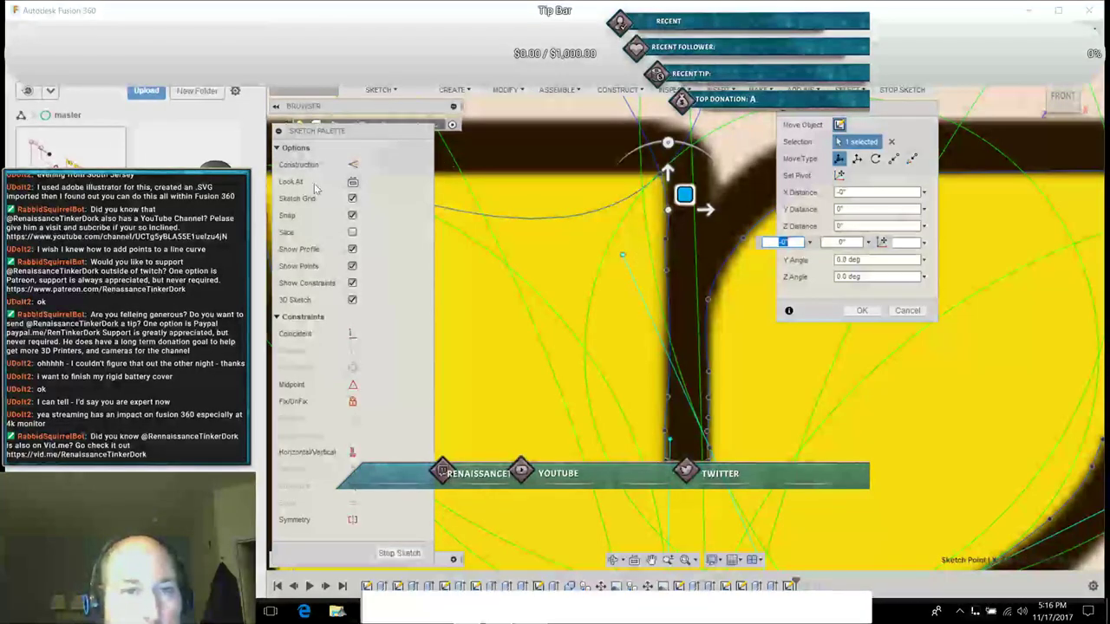
click(383, 91)
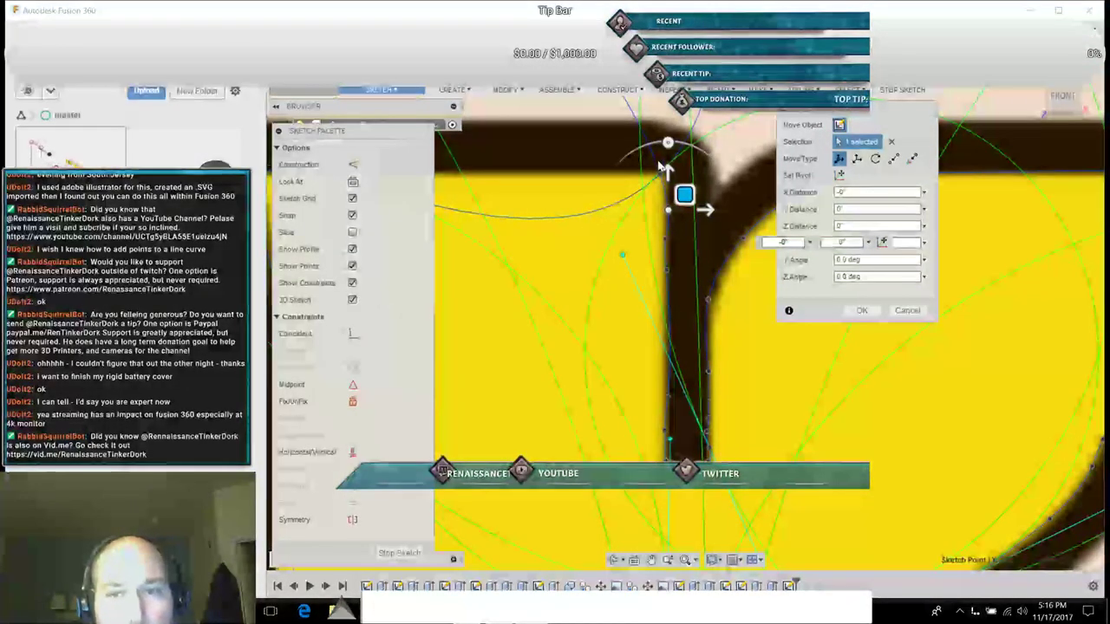
key(t)
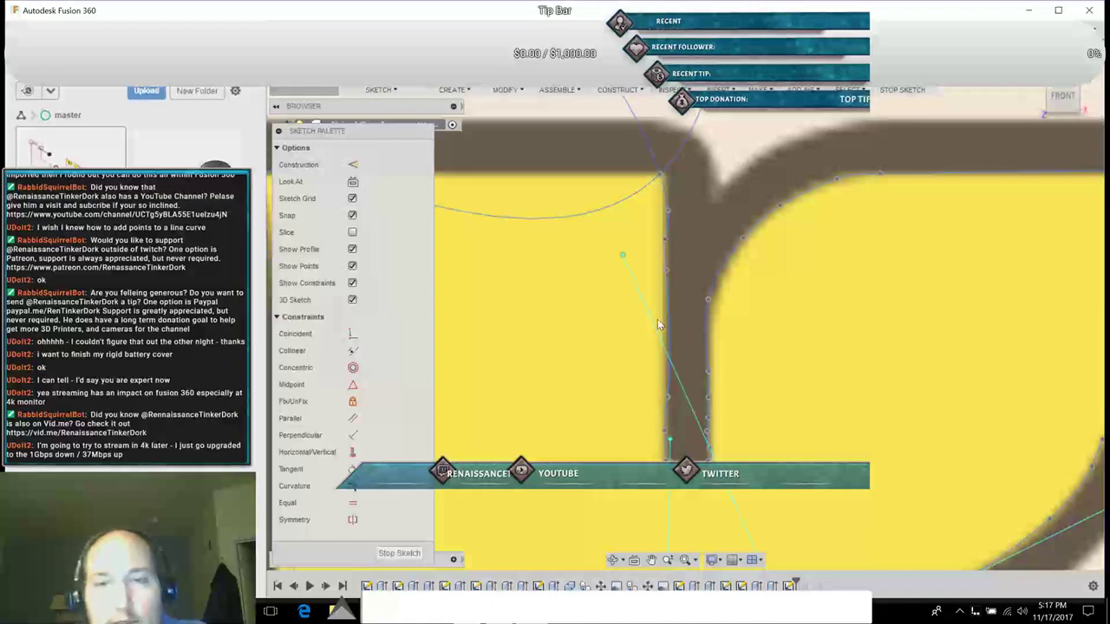
Step: Delete the short stray curve segment between the points far below the logo
scroll(657, 325, down, 5)
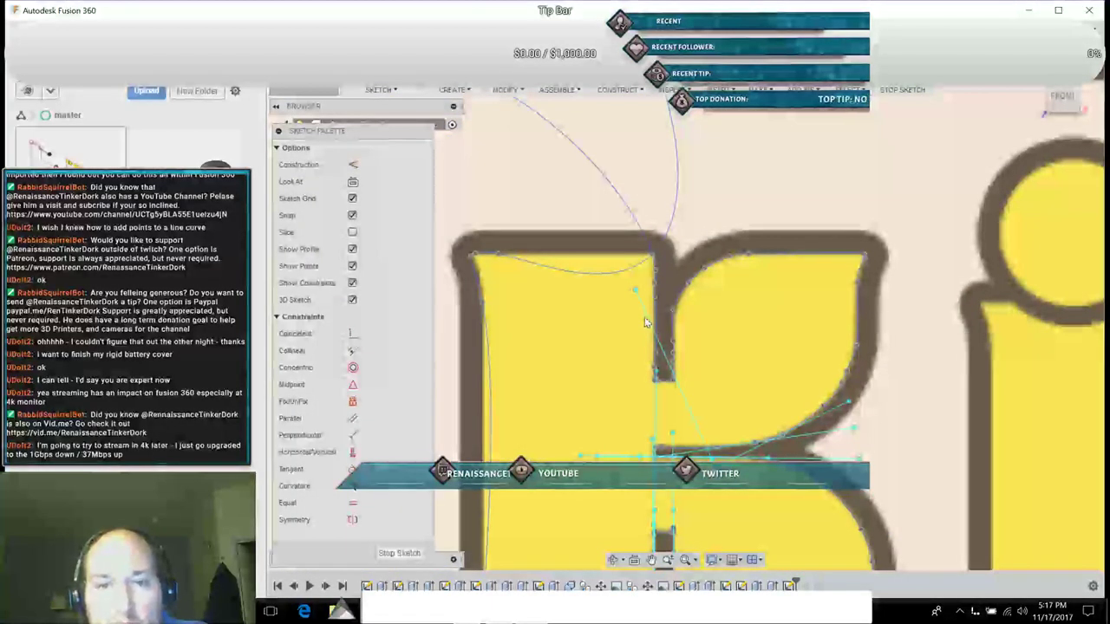
scroll(649, 323, down, 8)
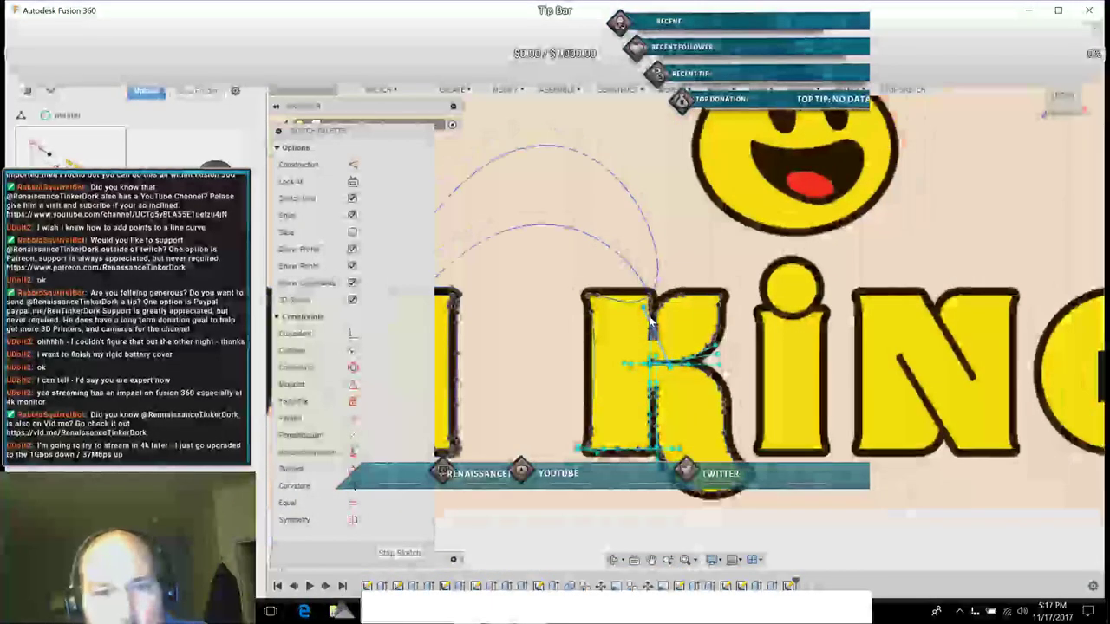
scroll(650, 322, down, 5)
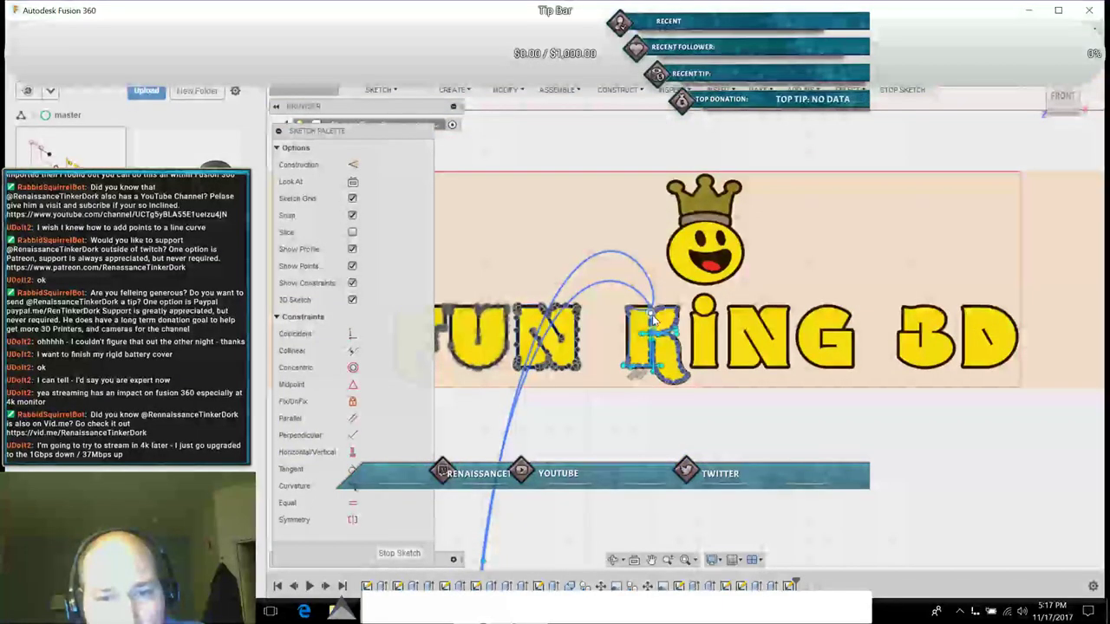
scroll(652, 314, down, 2)
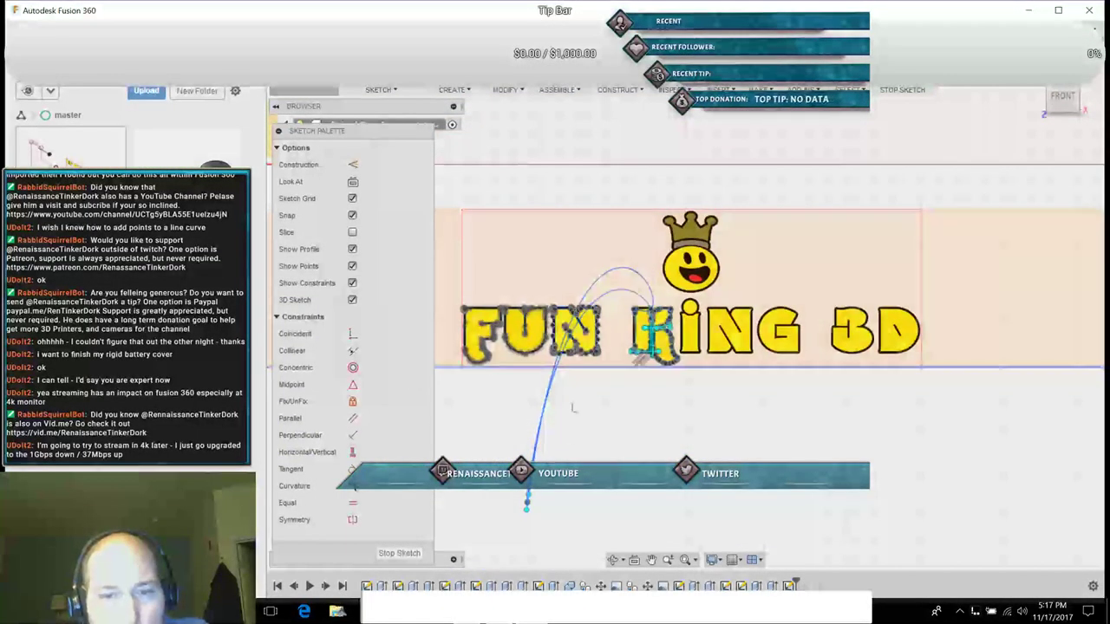
right_click(528, 501)
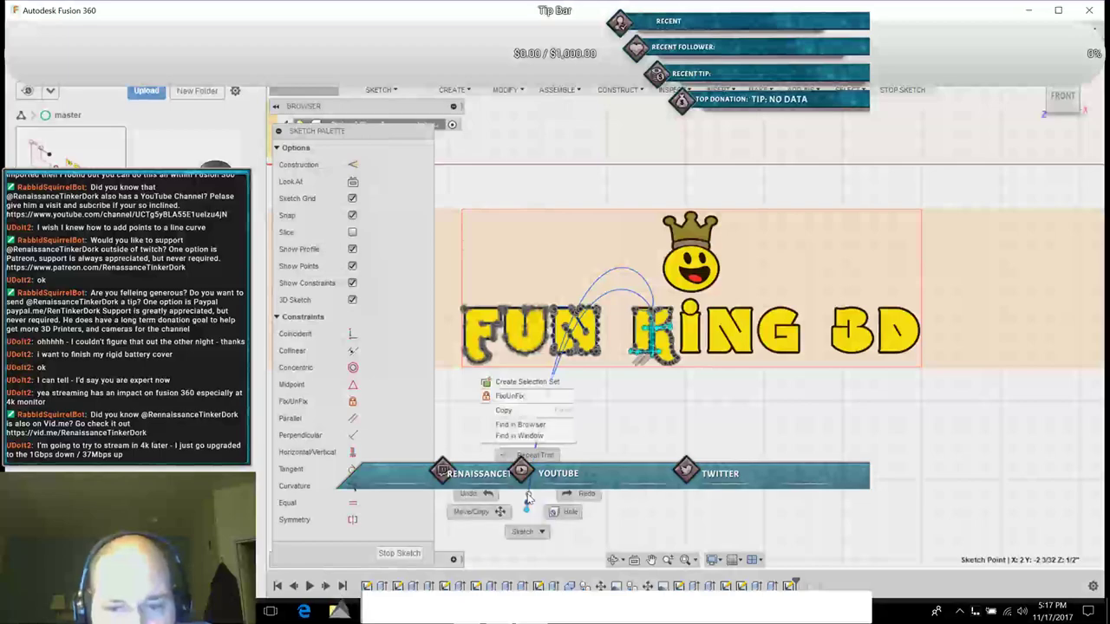
click(505, 488)
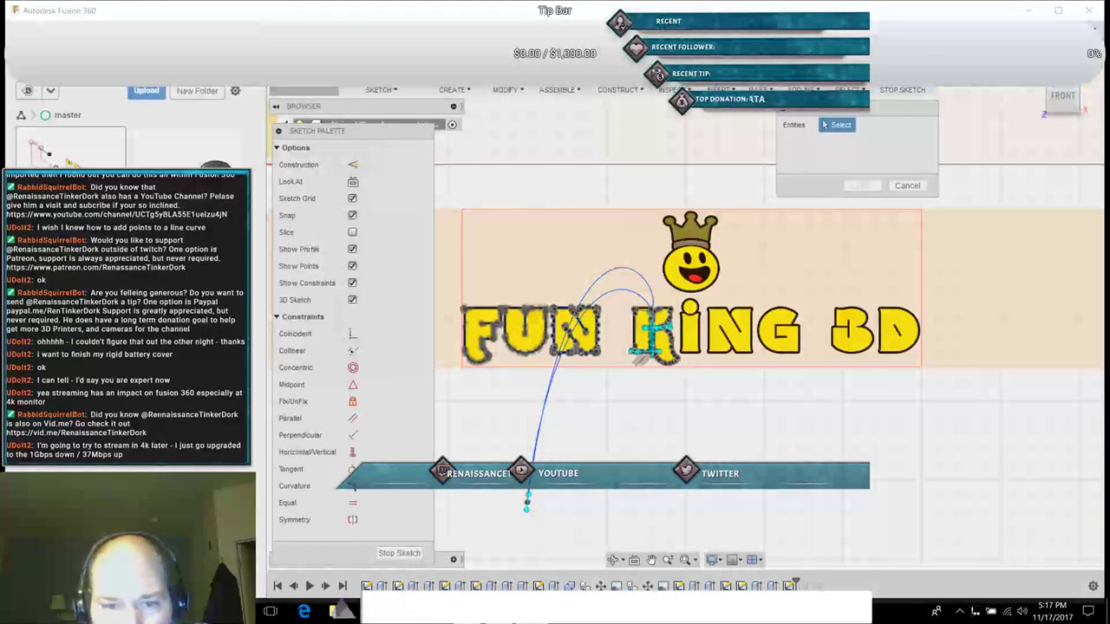
click(528, 501)
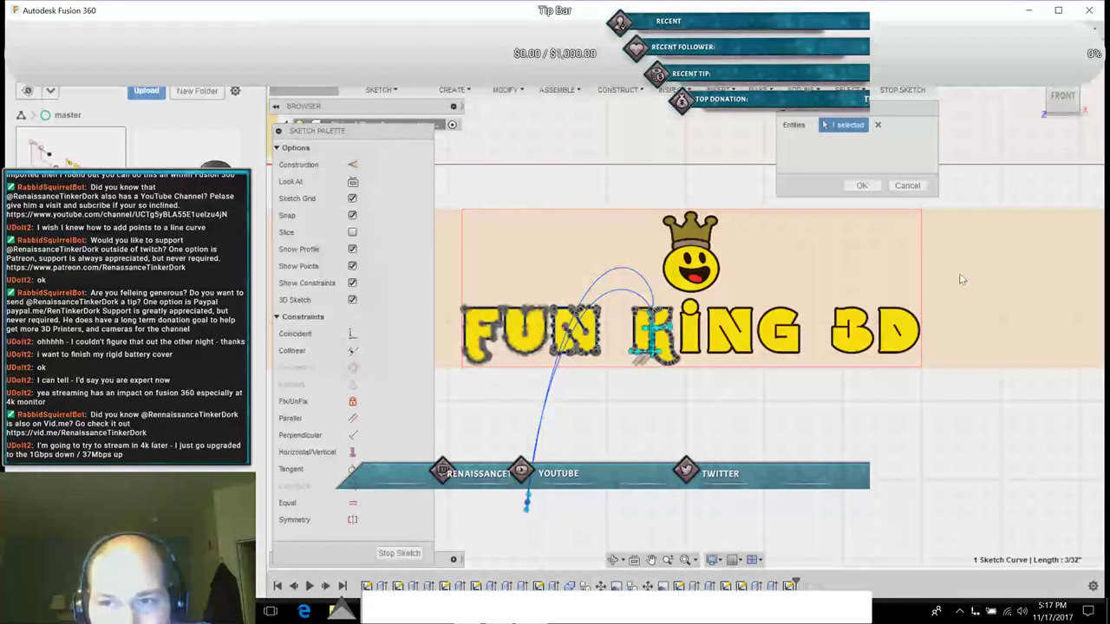
click(862, 186)
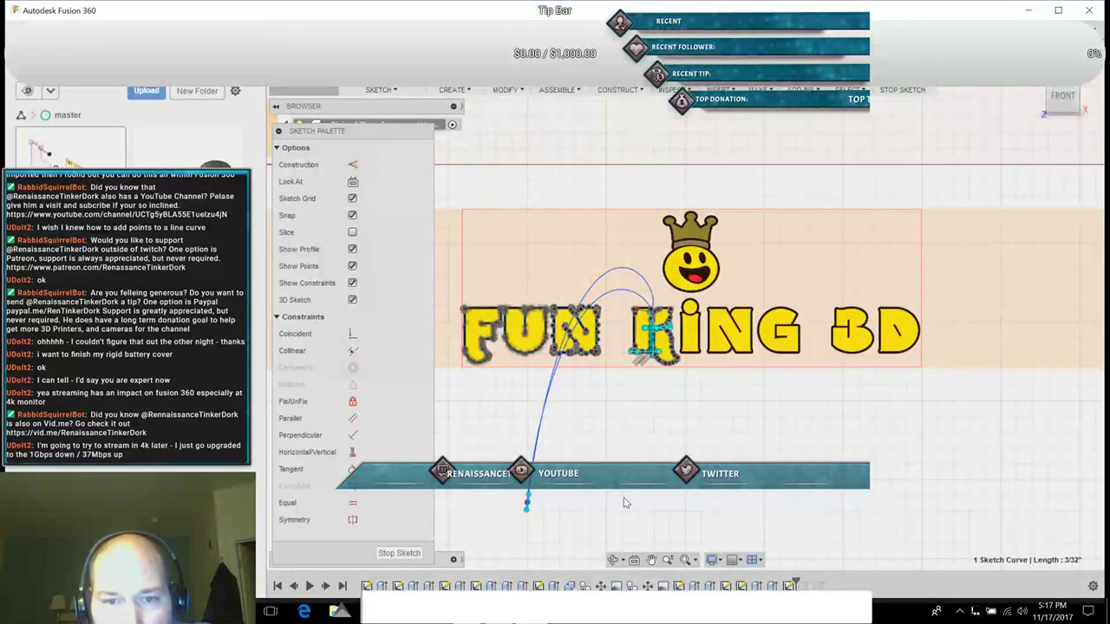
Step: Delete the remaining stray spline points below the logo that pull the K outline far away from the letter
click(528, 503)
right_click(528, 503)
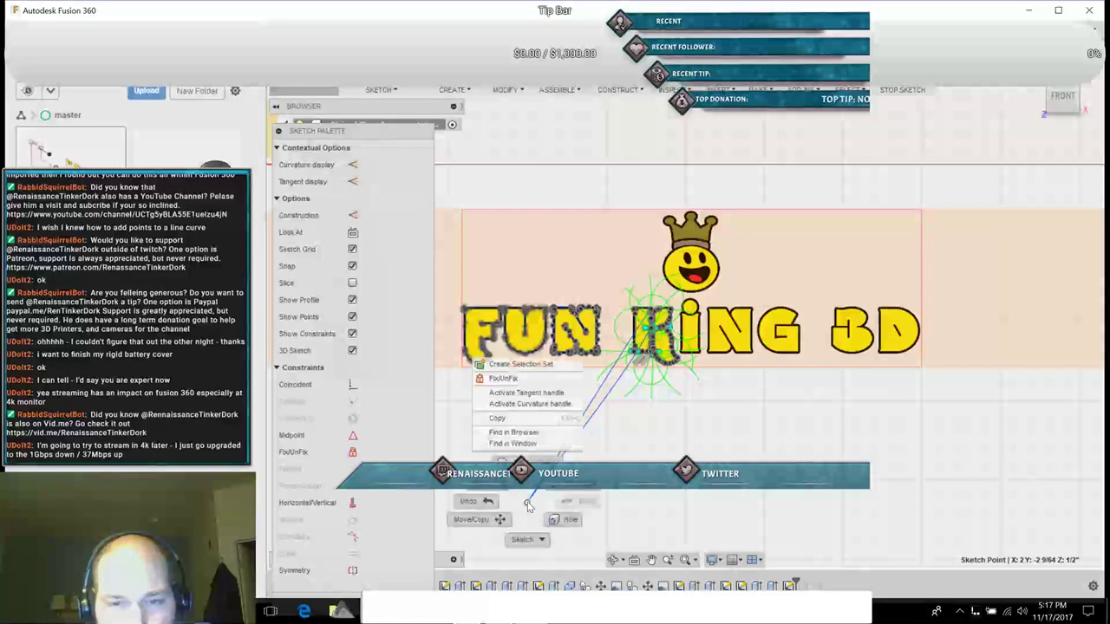
click(500, 492)
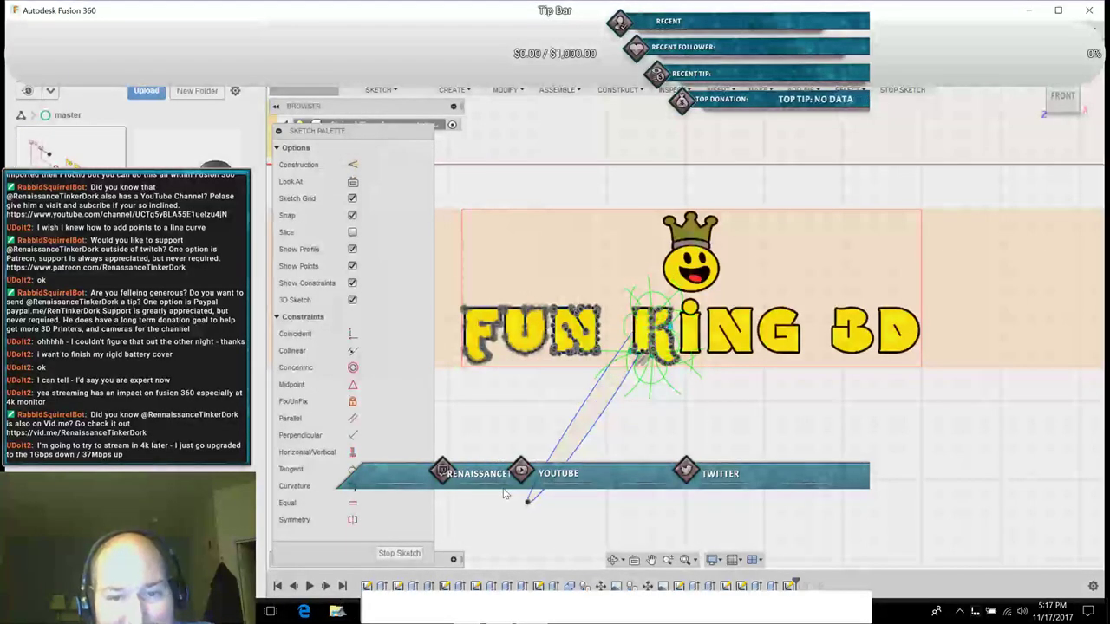
click(530, 510)
click(529, 504)
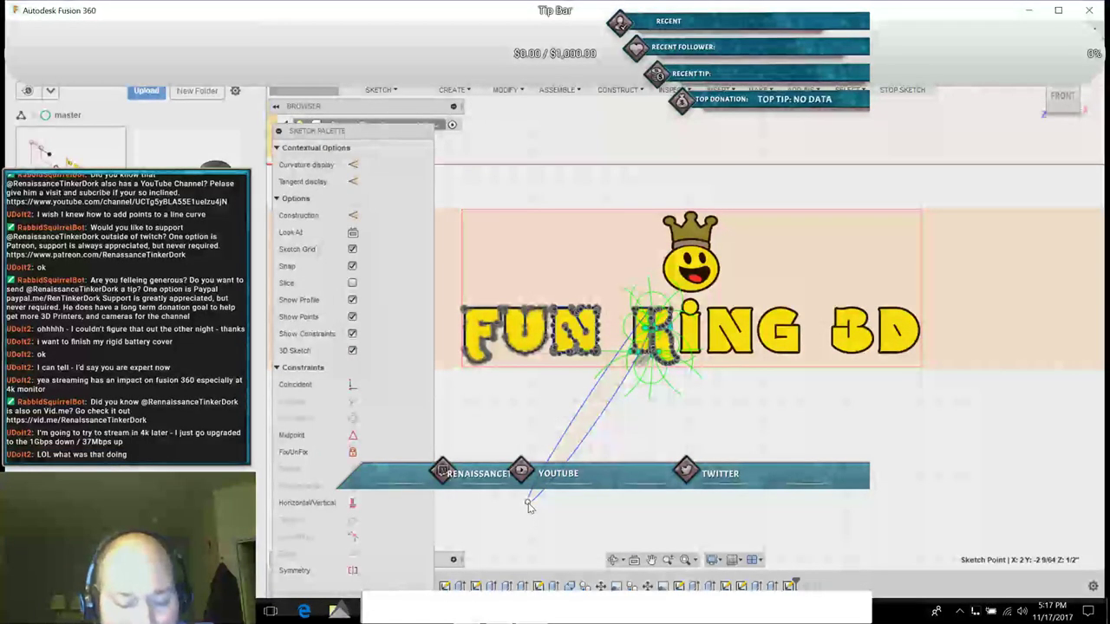
right_click(528, 505)
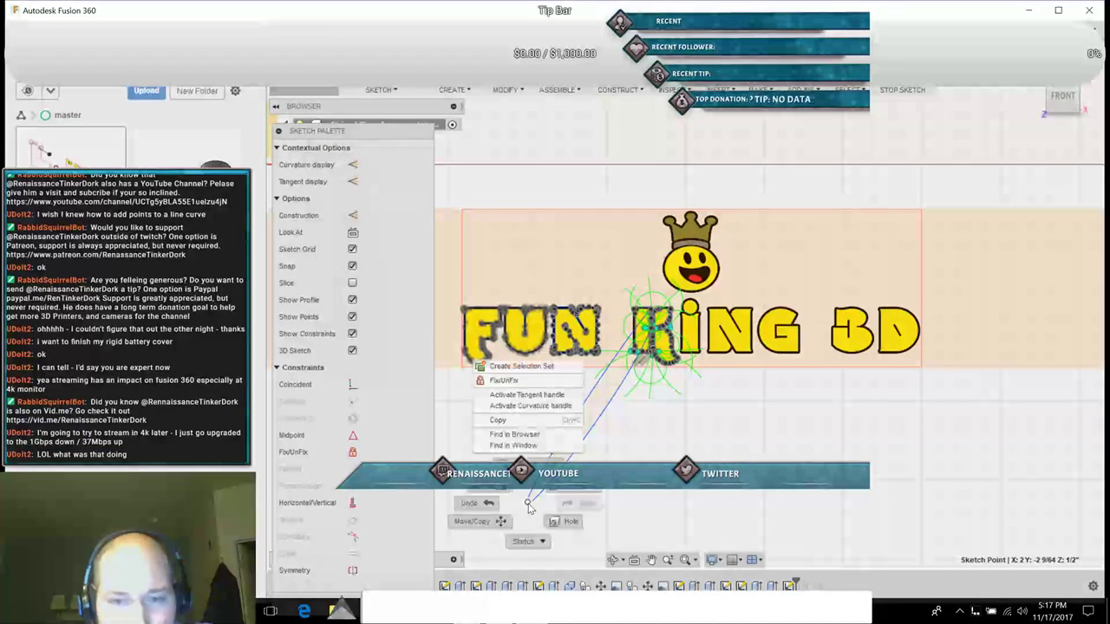
click(505, 491)
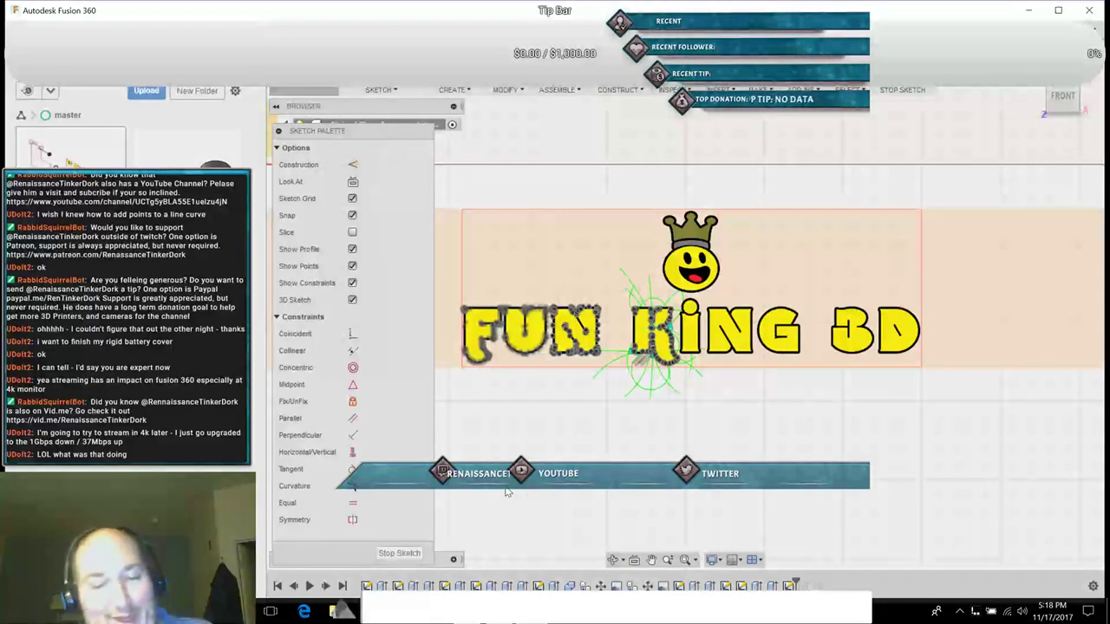
Step: Select the fit point where the K's top edge meets the upper slot, along with the end of its tangent handle
scroll(701, 453, down, 2)
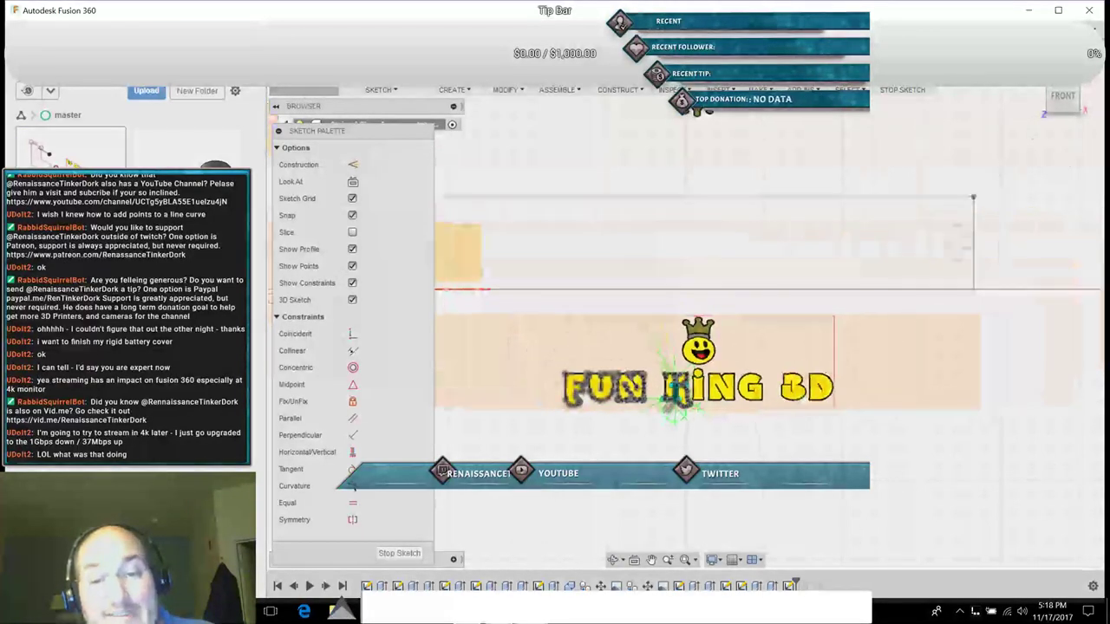
scroll(701, 453, up, 7)
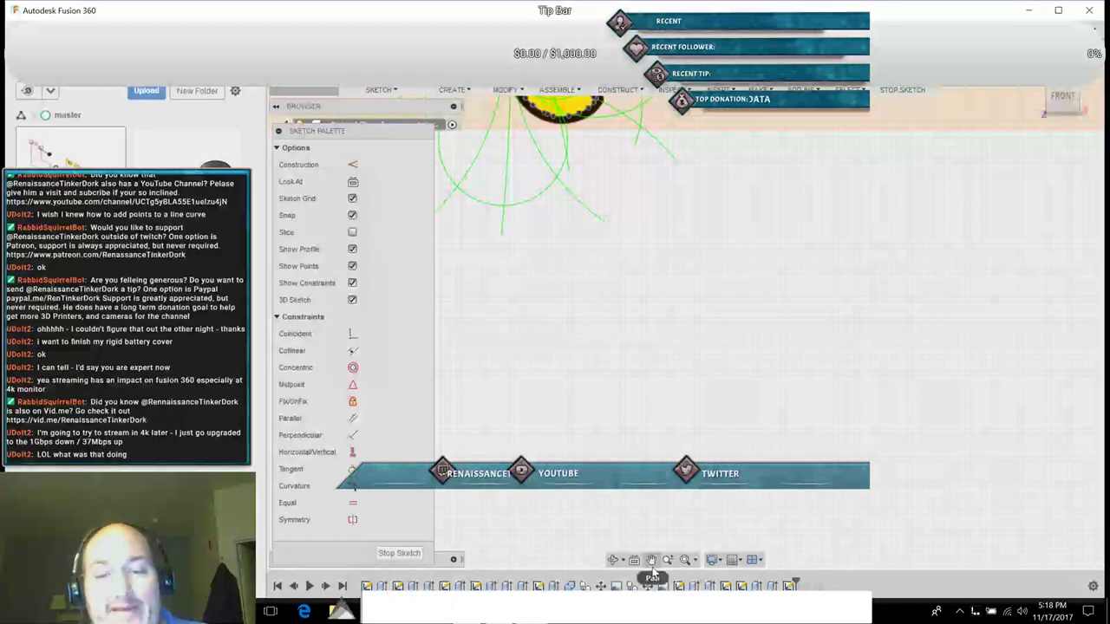
click(651, 559)
drag(679, 184, 754, 436)
scroll(753, 434, up, 4)
scroll(754, 434, up, 4)
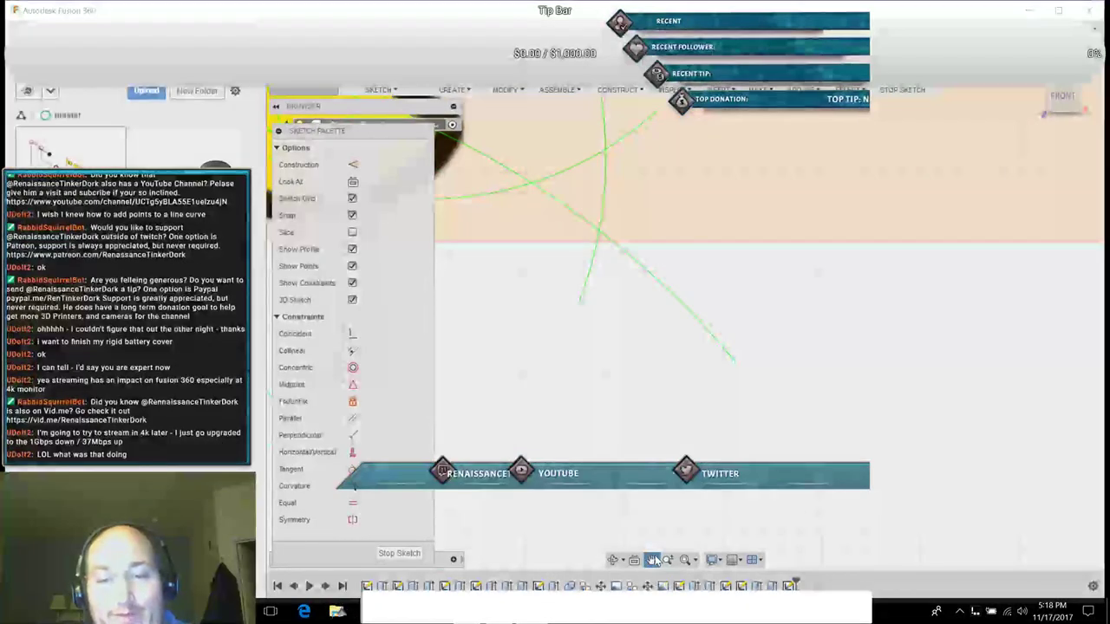
scroll(789, 431, down, 3)
mouse_move(789, 430)
mouse_down()
mouse_move(1056, 512)
mouse_move(1107, 621)
mouse_up()
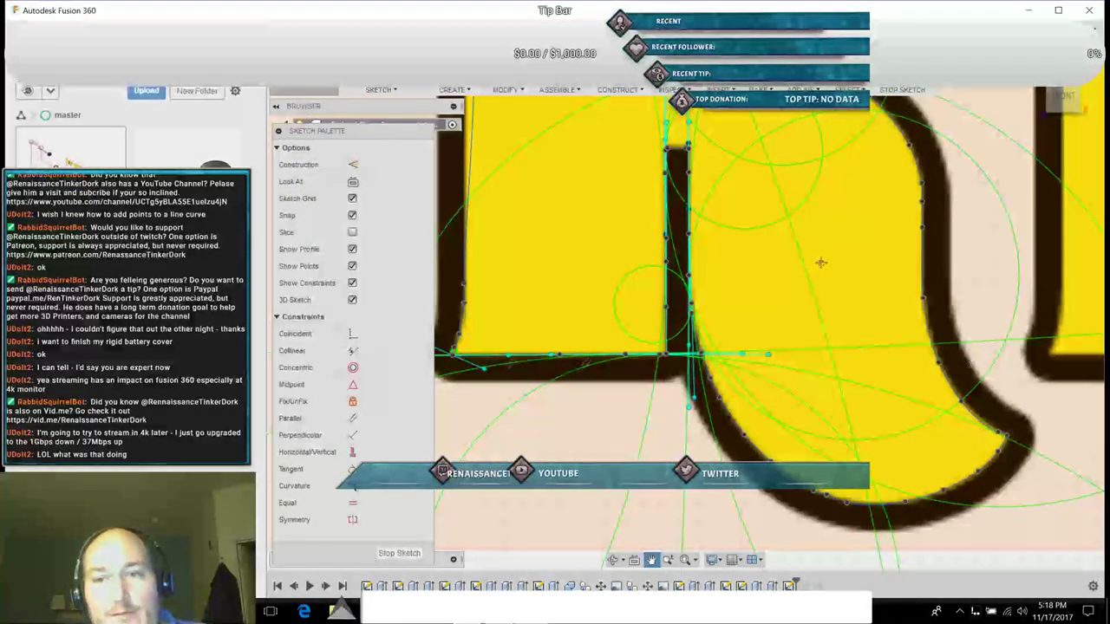
mouse_move(820, 265)
mouse_down()
mouse_move(867, 399)
mouse_move(875, 482)
mouse_up()
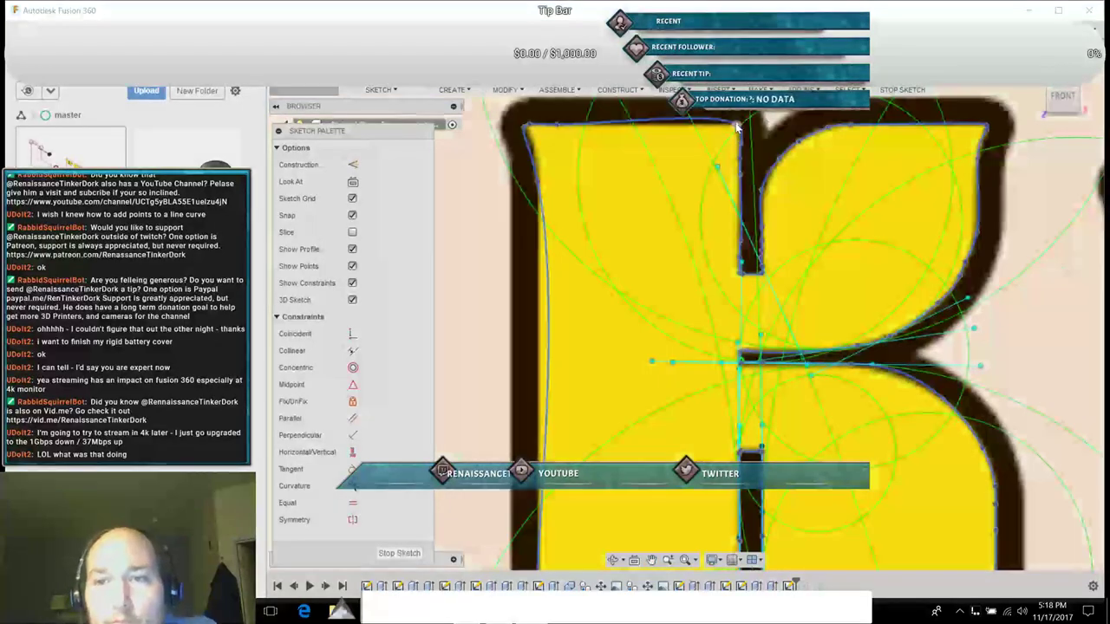
click(736, 129)
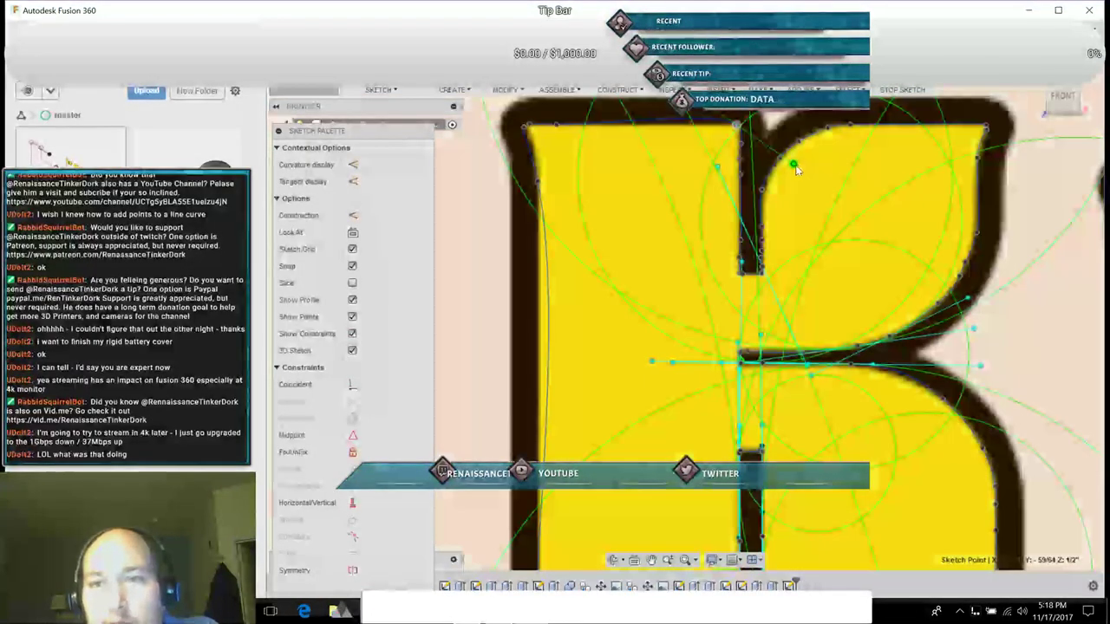
click(793, 163)
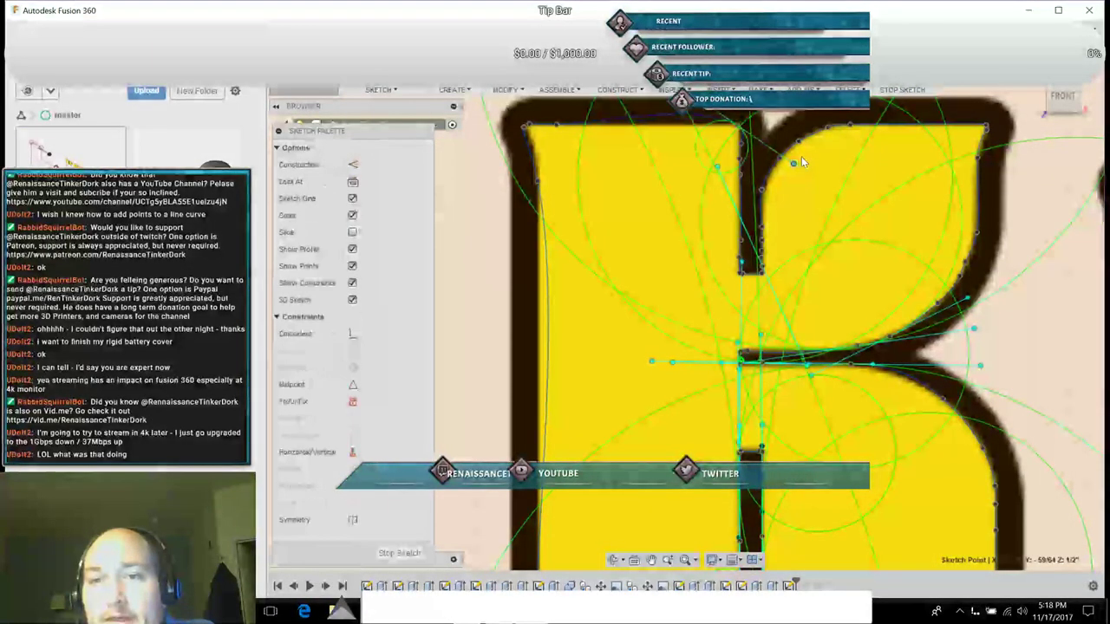
Step: Try to flatten the K's top edge by rotating the slot corner point's tangent handle, and undo the handle changes
drag(793, 164, 801, 156)
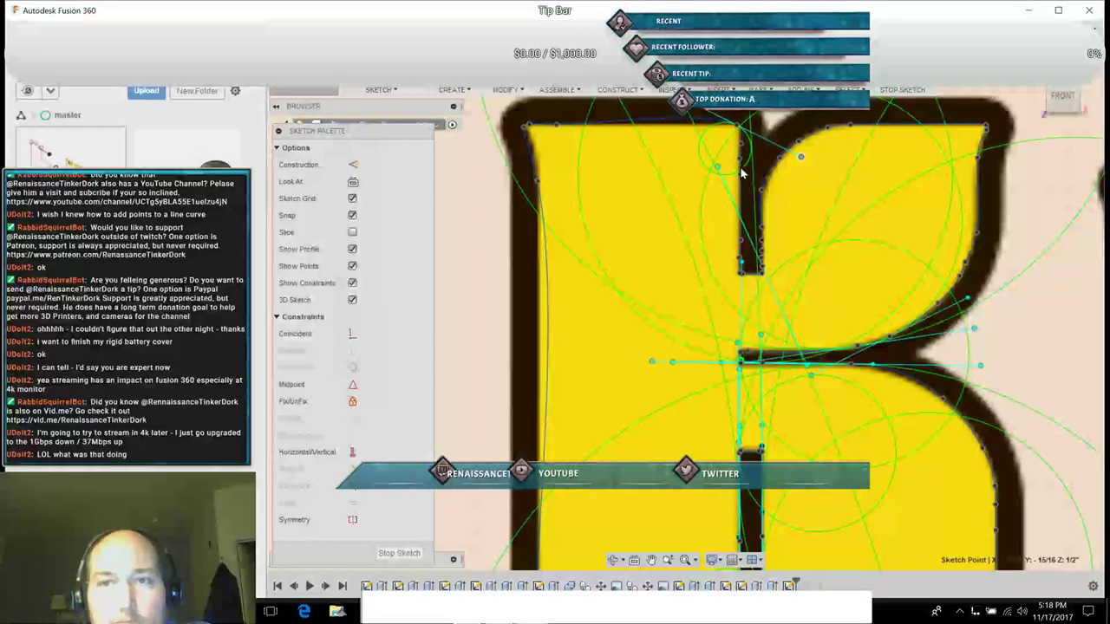
key(ctrl+z)
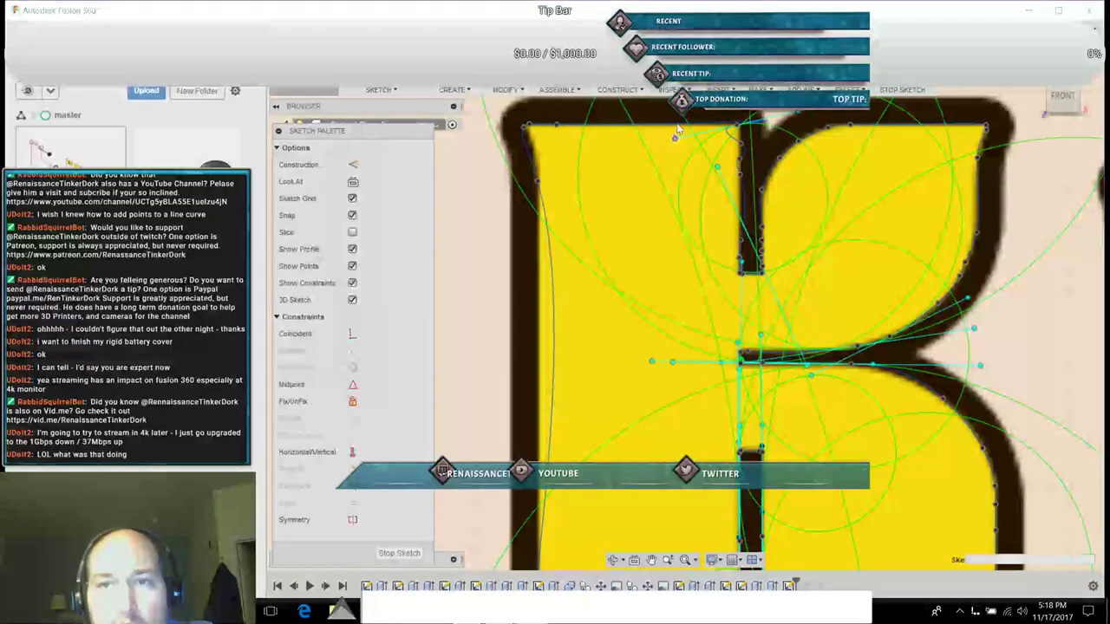
drag(671, 135, 682, 122)
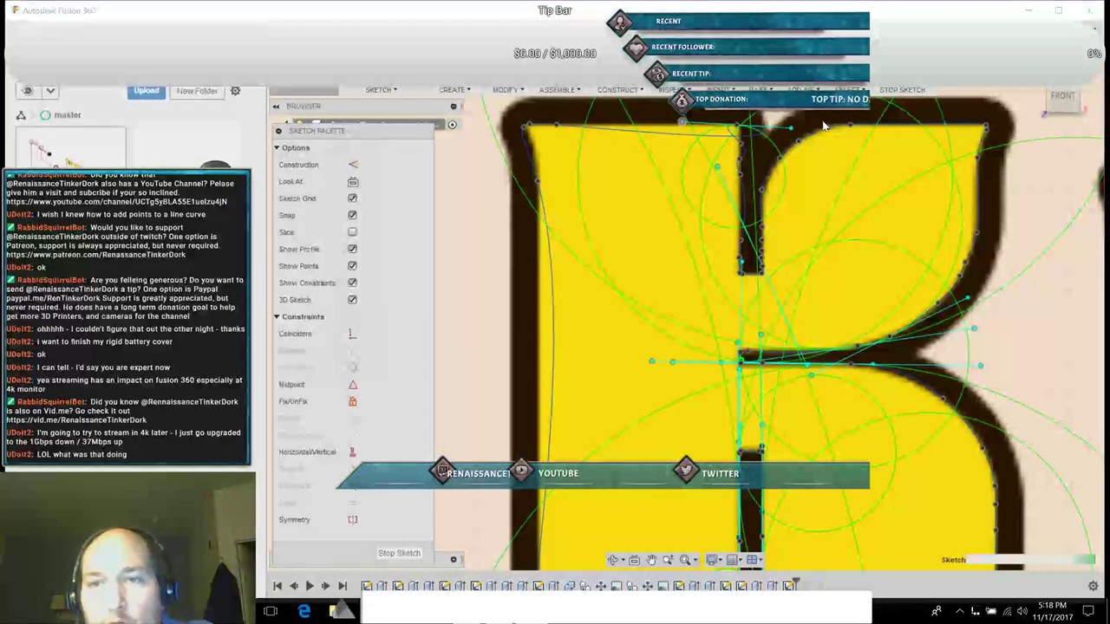
mouse_move(791, 129)
mouse_down()
mouse_move(859, 127)
mouse_move(811, 128)
mouse_up()
key(ctrl+z)
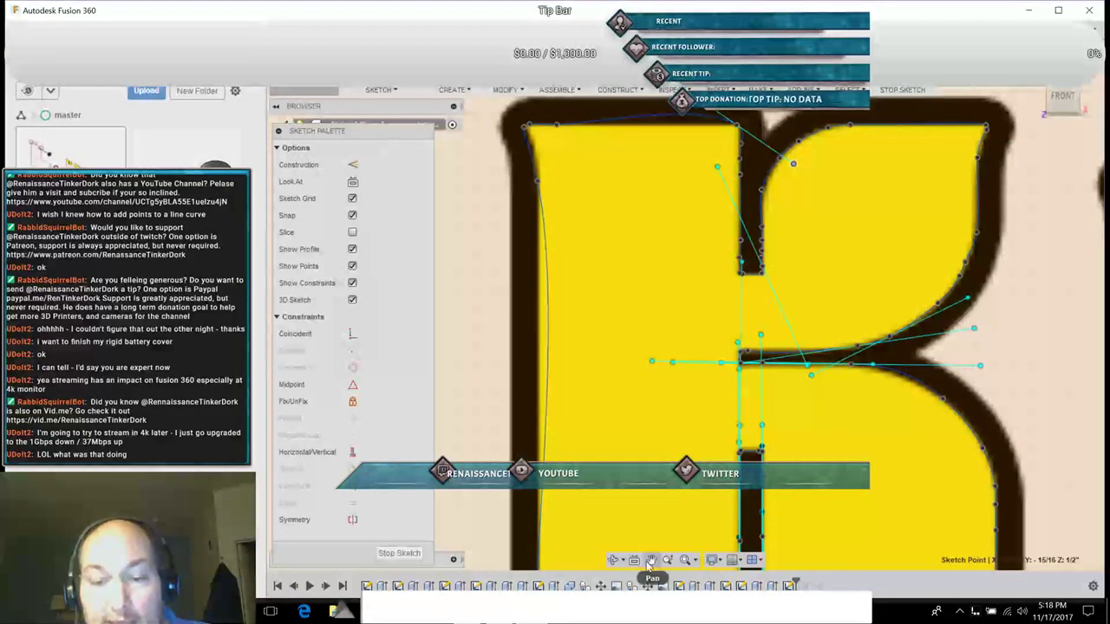
Step: Lower the outer end of the tangent handle at the slot's upper-left corner until the curve follows the K's top edge
click(651, 559)
key(Escape)
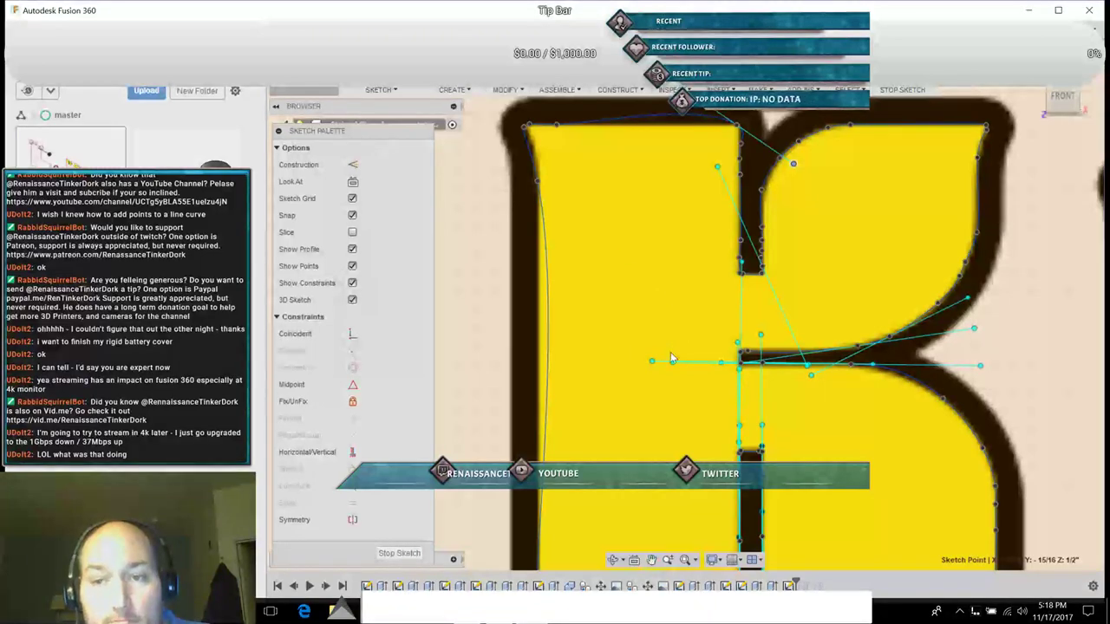
click(651, 559)
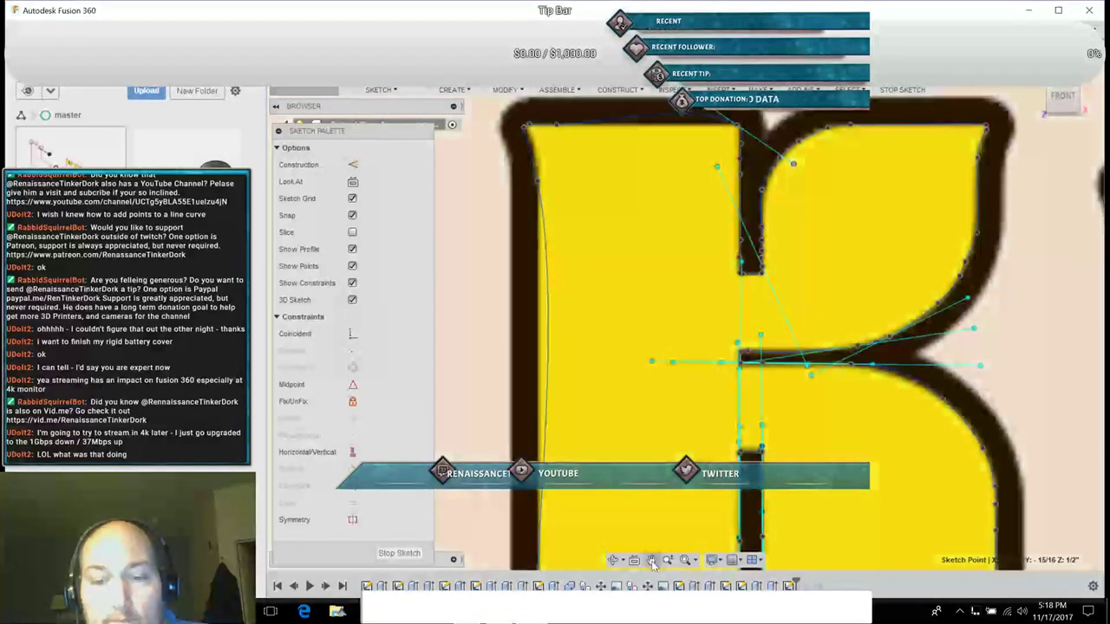
drag(658, 237, 682, 378)
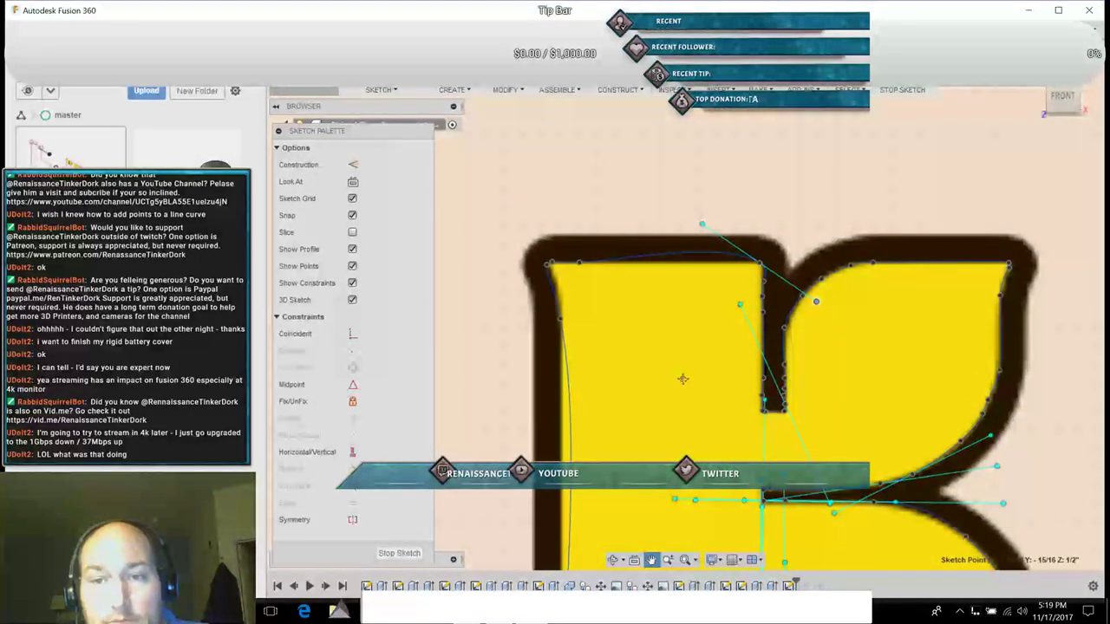
key(Escape)
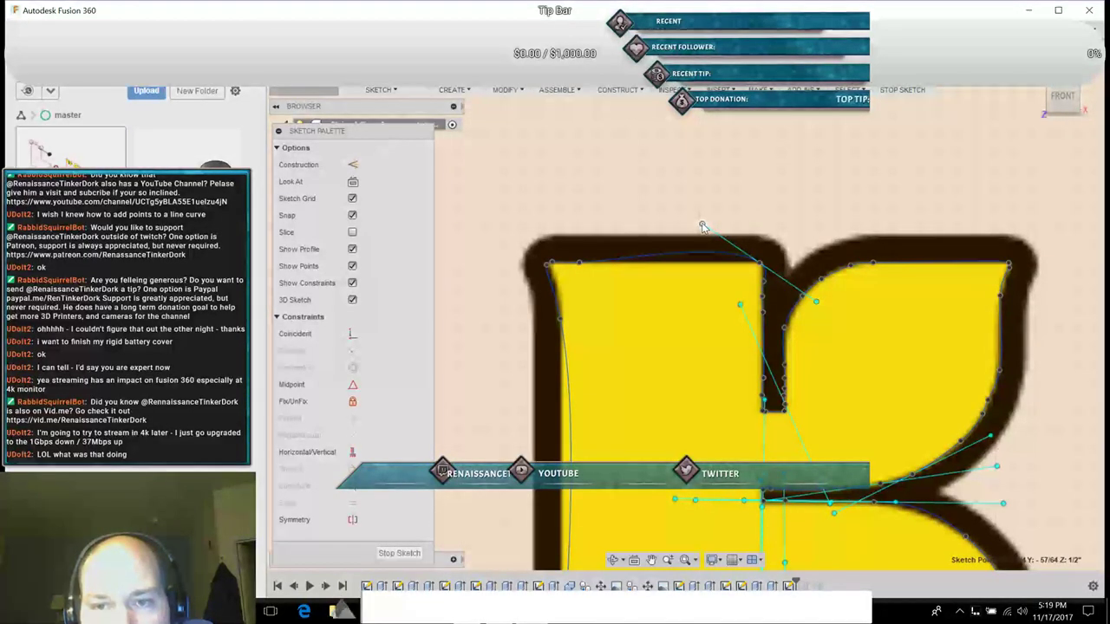
drag(702, 226, 703, 249)
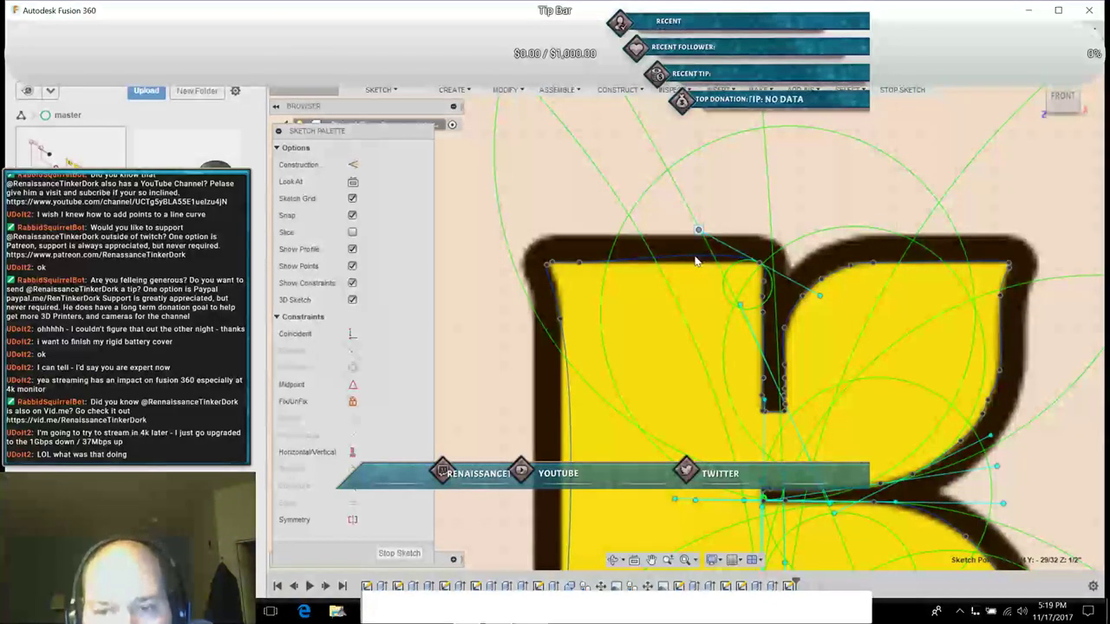
drag(698, 230, 695, 259)
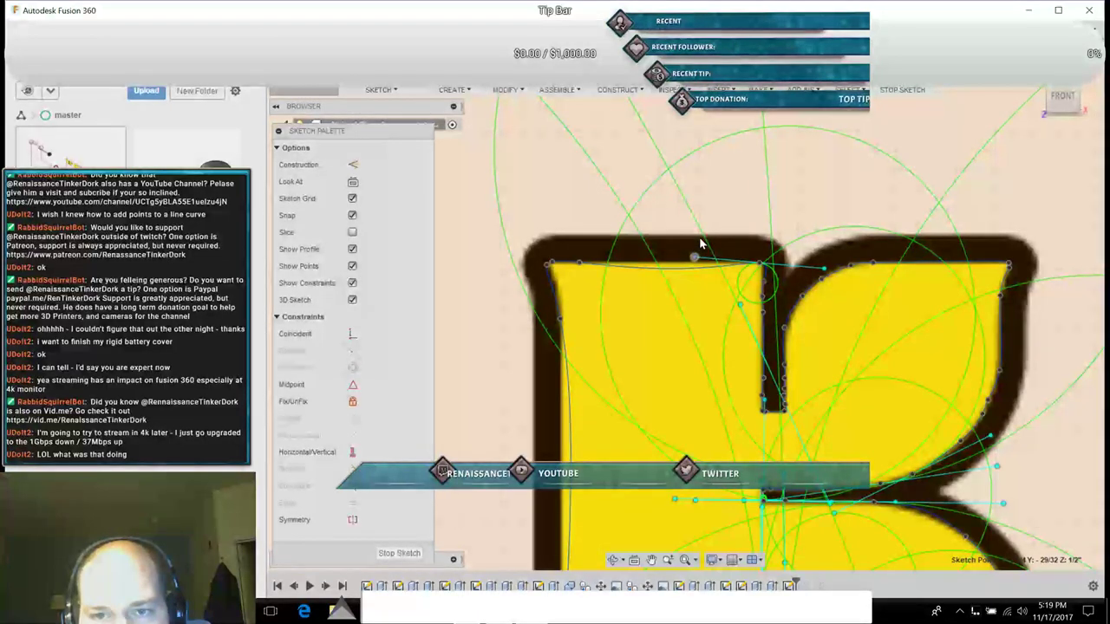
drag(701, 244, 702, 243)
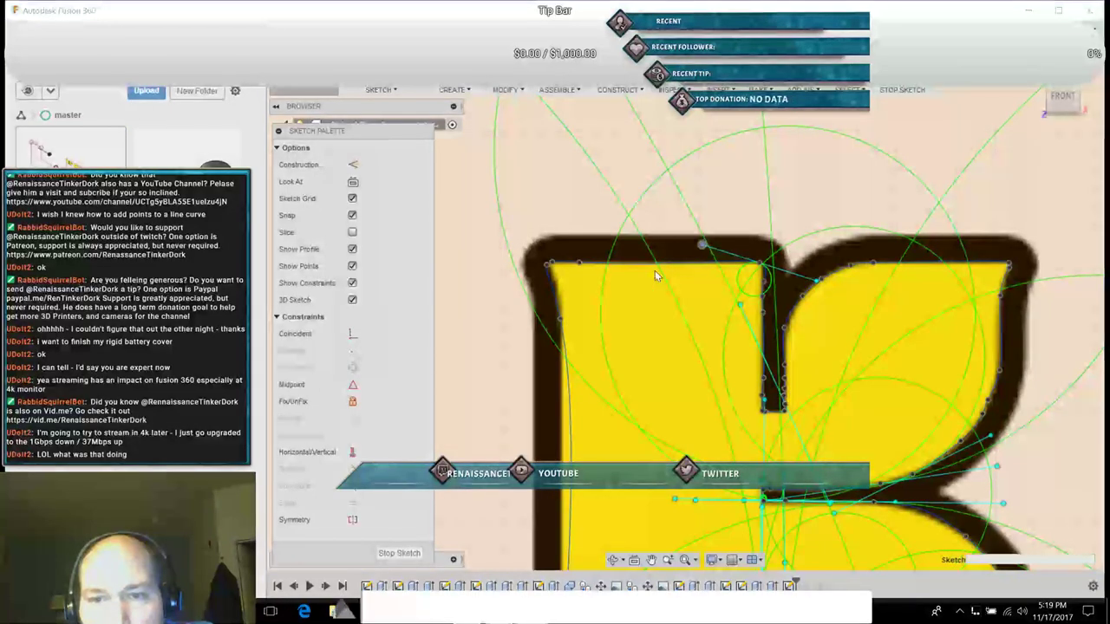
Step: Reshape the letter's upper-left top edge spline by pulling its tangent handle above the edge, undoing the last unwanted adjustment
drag(703, 245, 658, 269)
drag(583, 263, 579, 260)
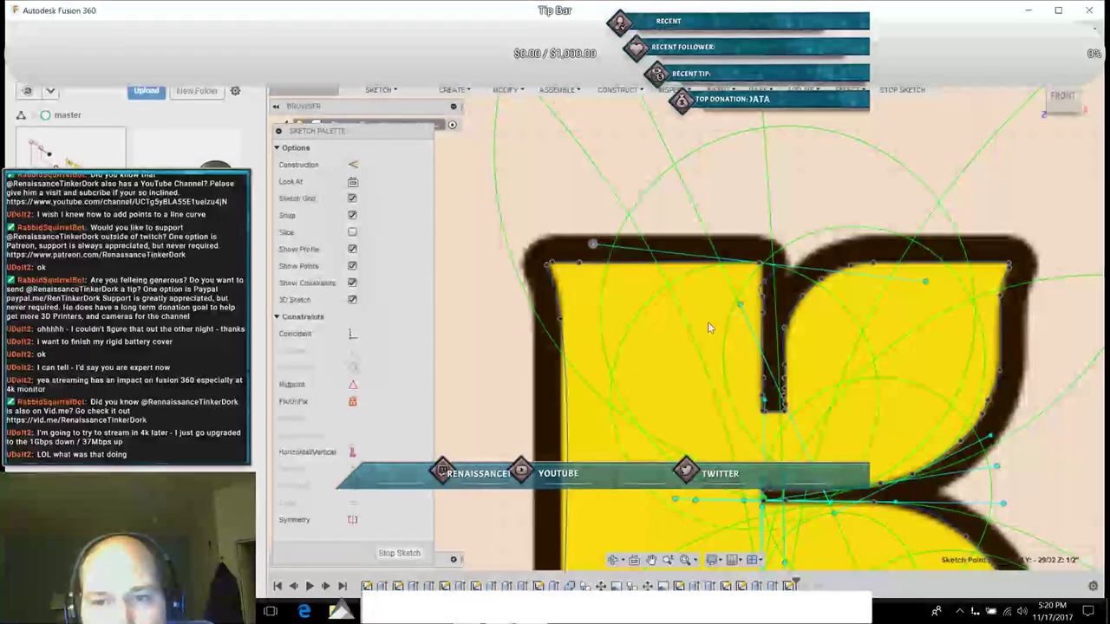
key(ctrl+z)
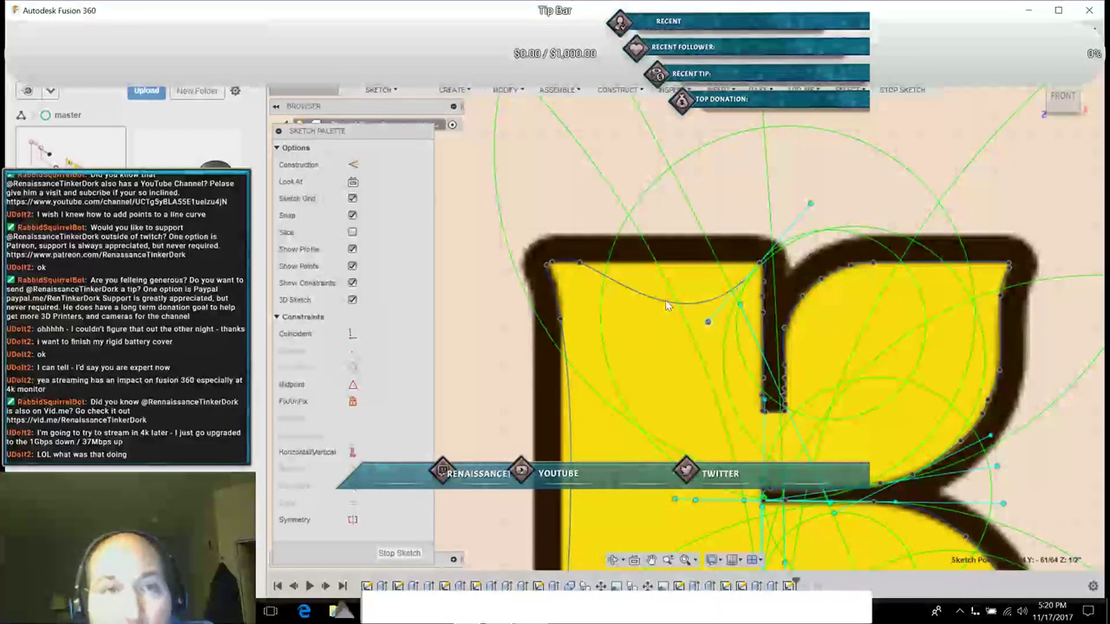
drag(707, 321, 703, 224)
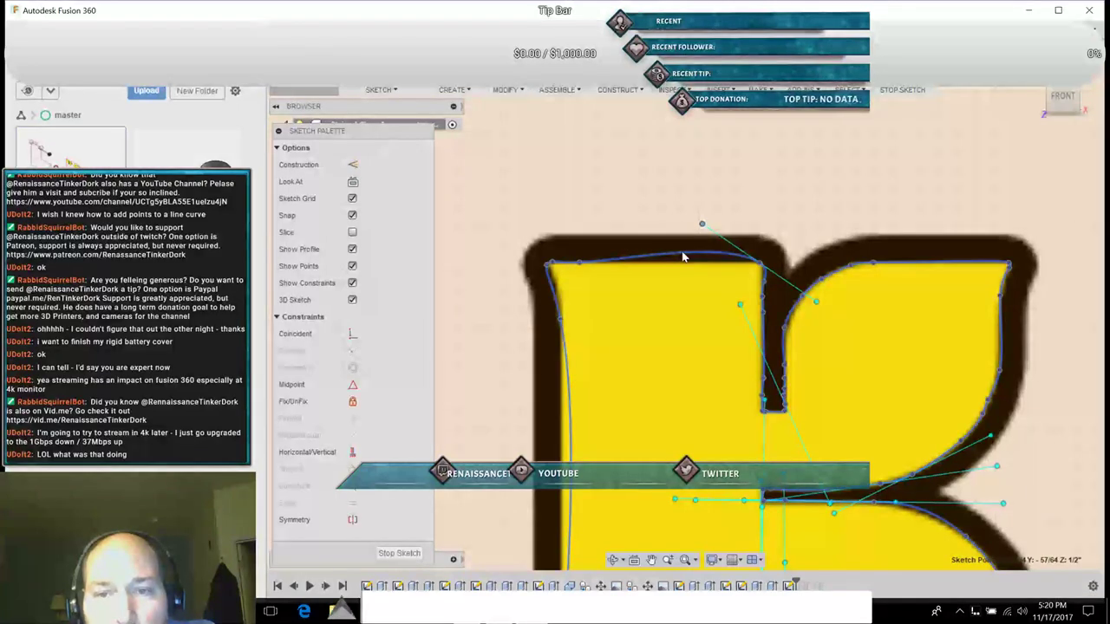
Step: Insert extra spline fit points along the bulging top edge curve between its two end points
click(682, 256)
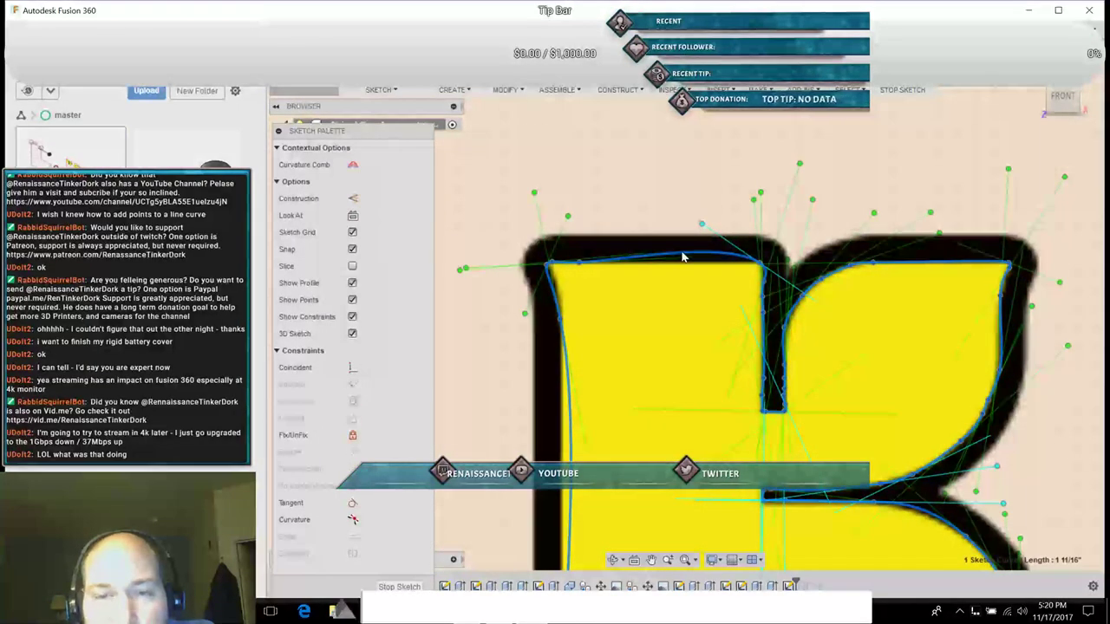
right_click(683, 257)
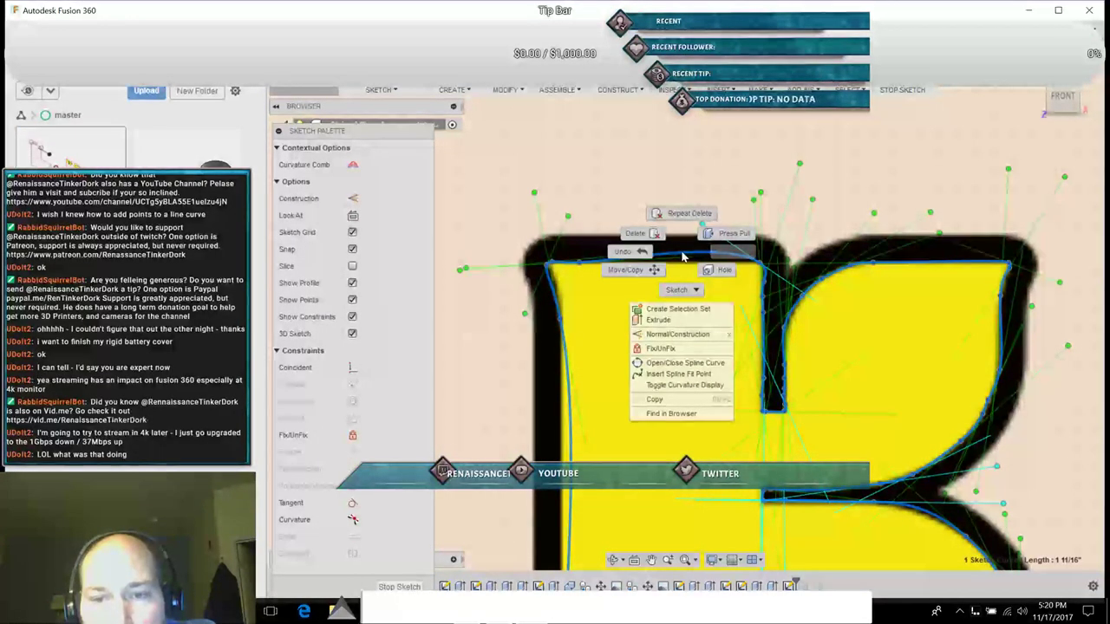
click(672, 374)
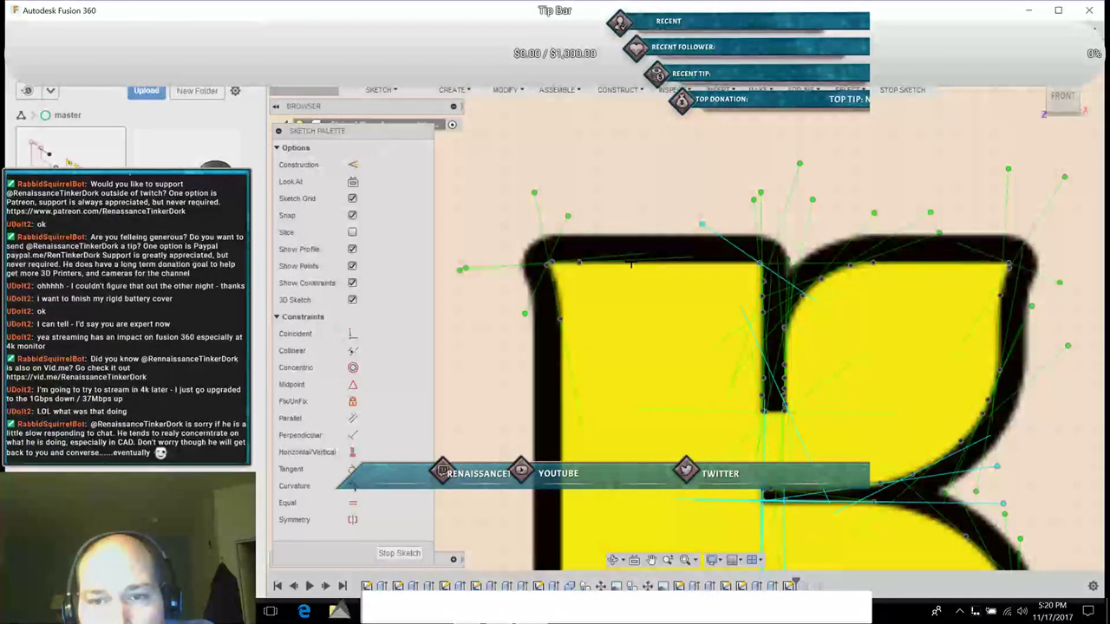
key(Escape)
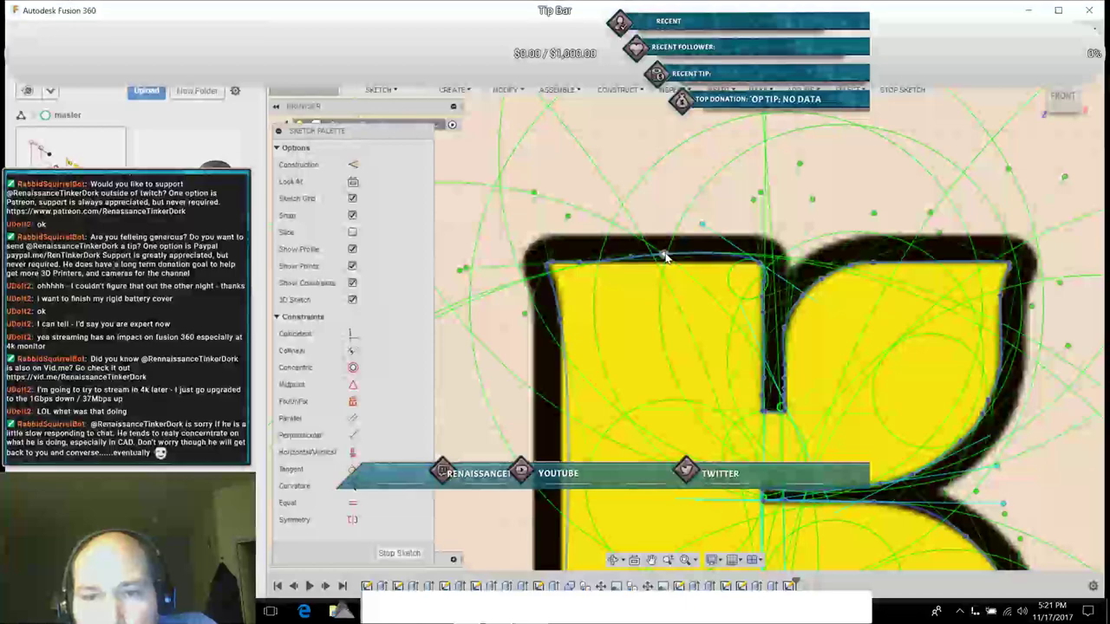
Step: Move the rightmost inserted fit point right and down onto the boundary between yellow fill and black outline
click(664, 256)
right_click(664, 256)
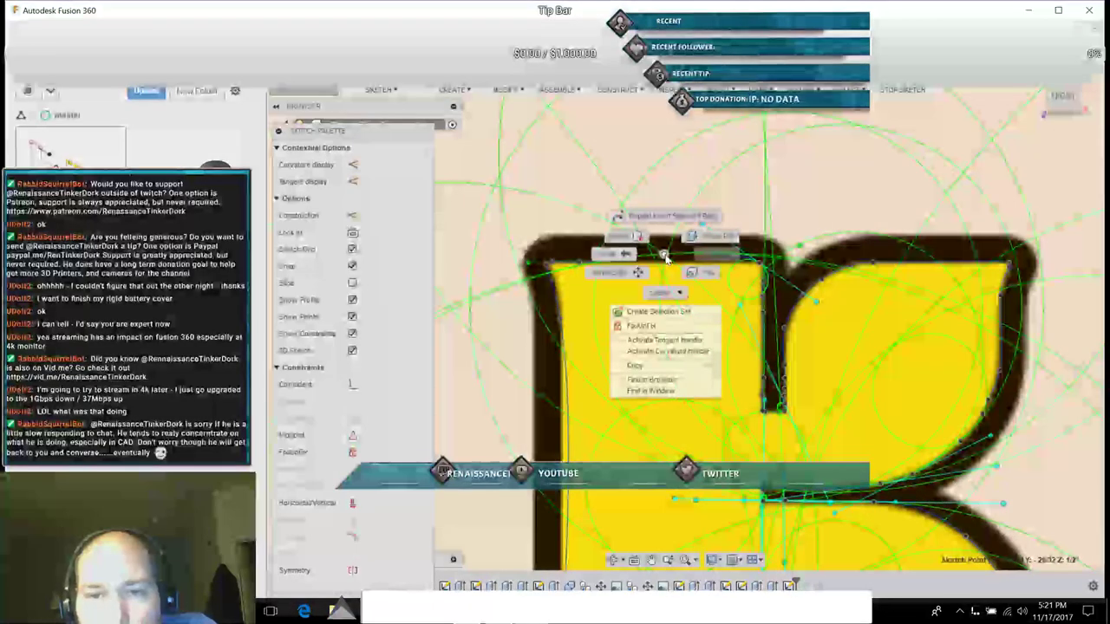
click(689, 260)
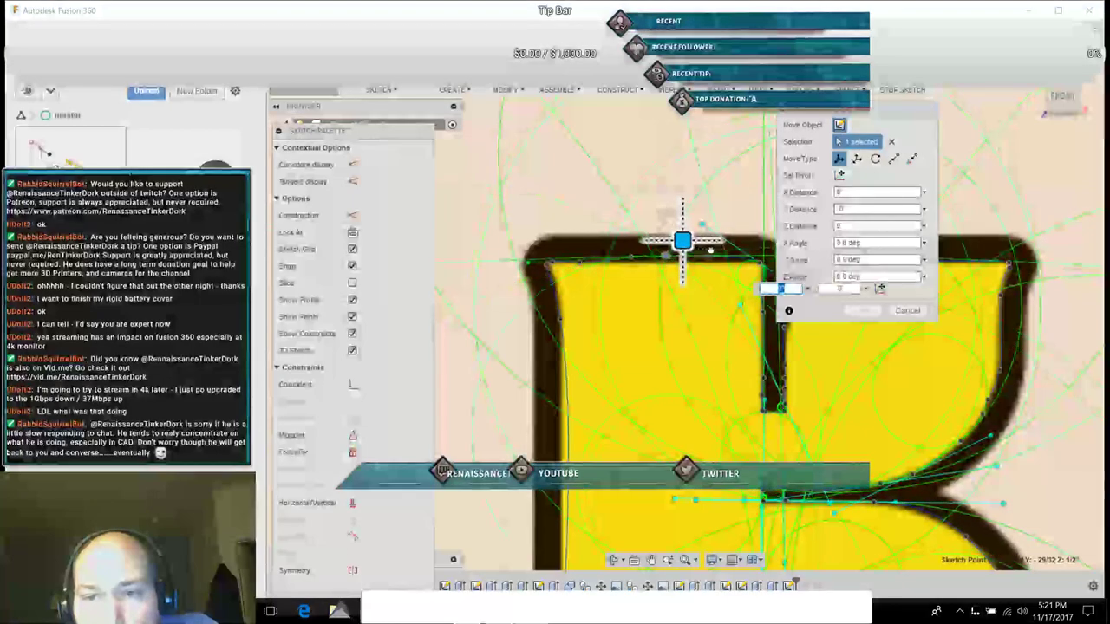
drag(682, 241, 738, 245)
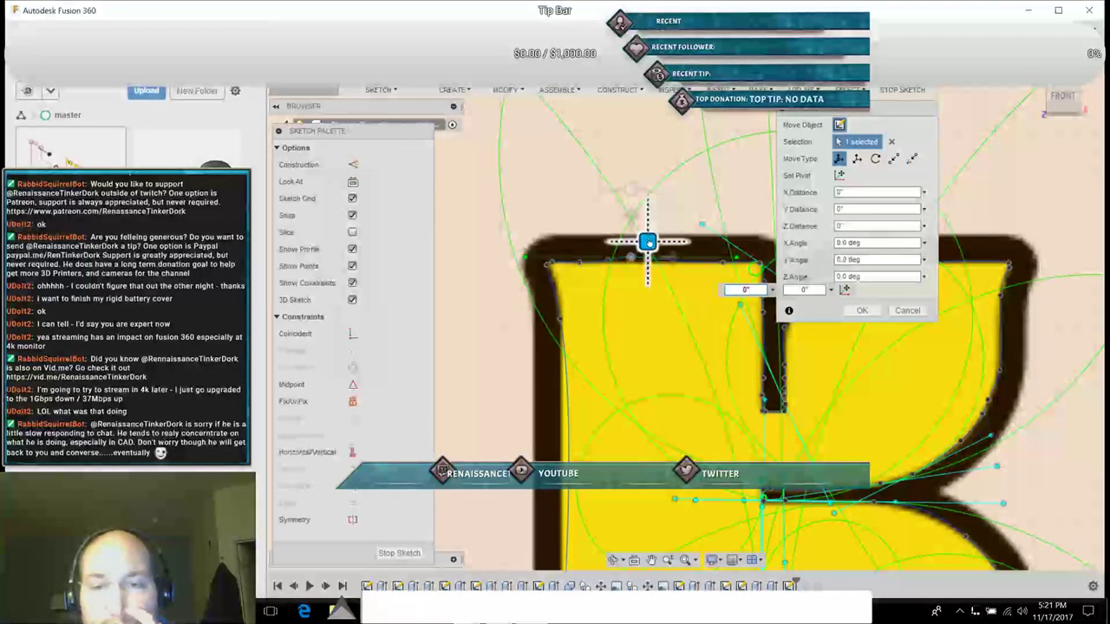
Step: Move the remaining inserted top edge fit points onto the yellow boundary, shifting the middle one 1/64" in X
mouse_move(647, 242)
mouse_down()
mouse_move(701, 244)
mouse_move(681, 253)
mouse_move(676, 242)
mouse_up()
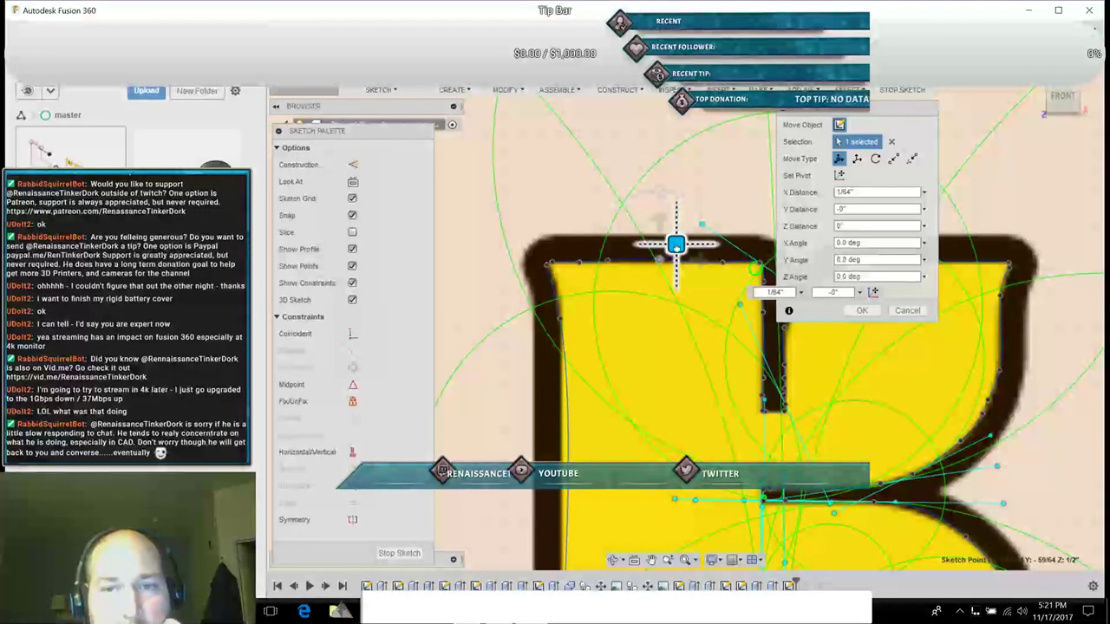
drag(676, 246, 677, 251)
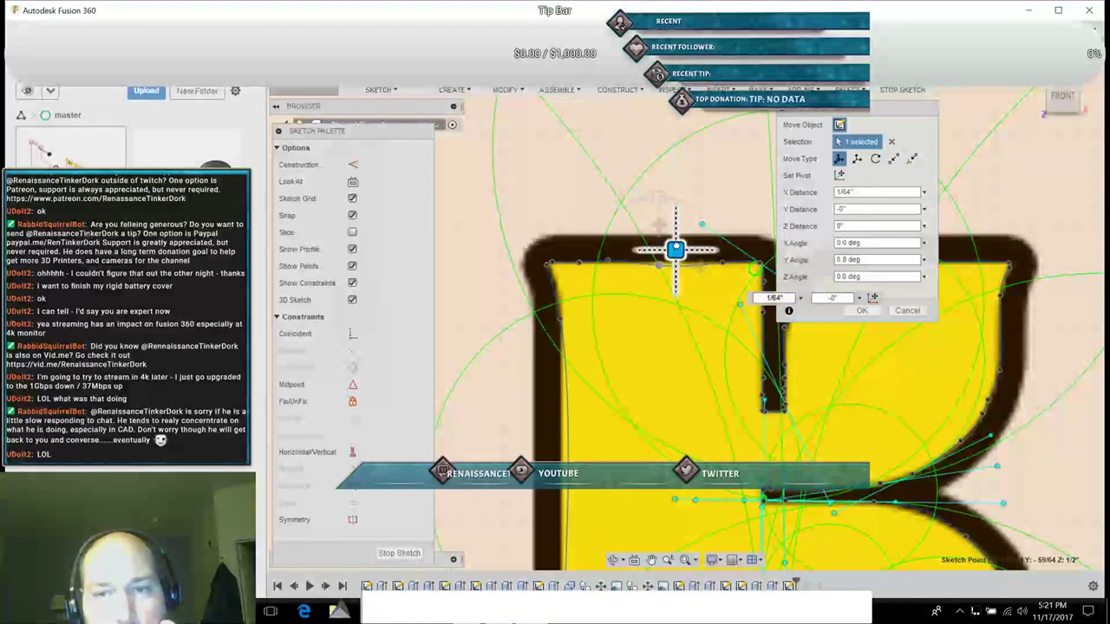
drag(676, 250, 675, 250)
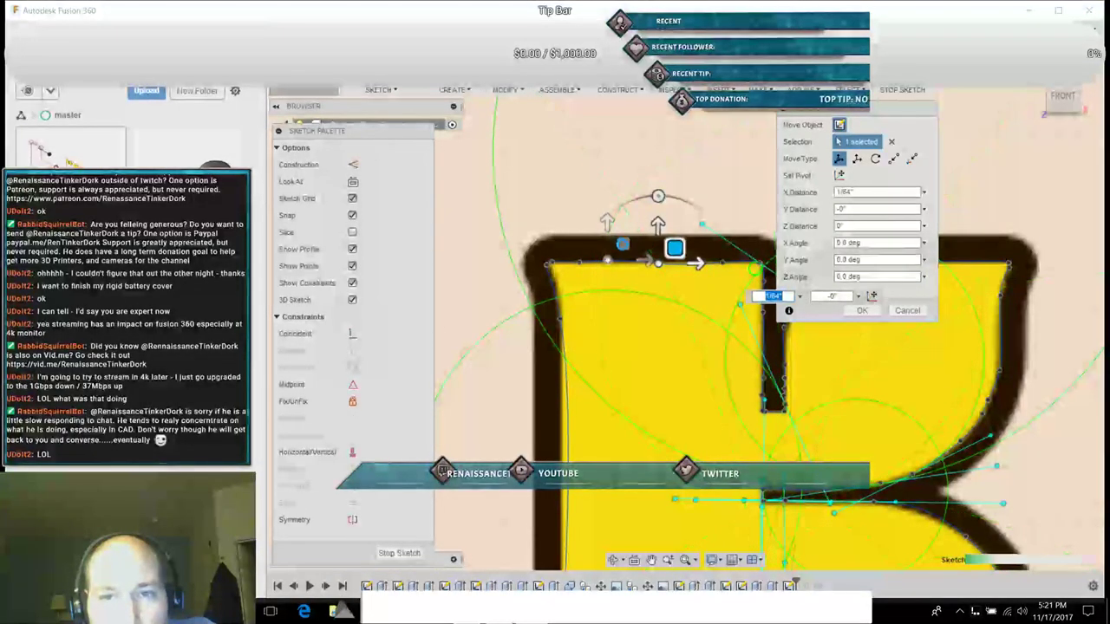
click(624, 247)
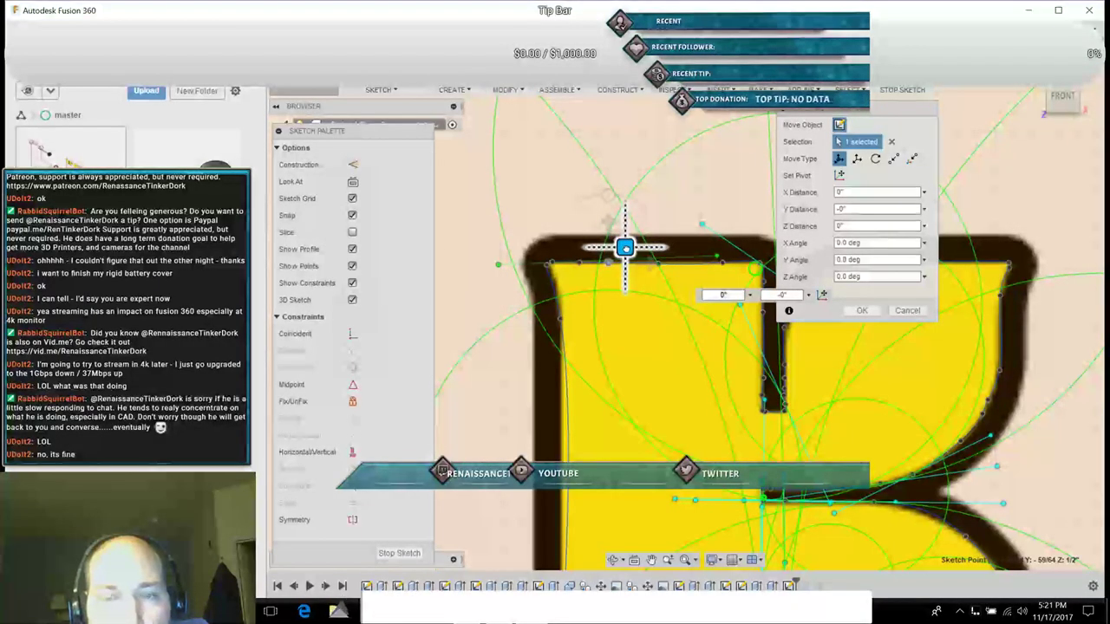
drag(625, 246, 626, 251)
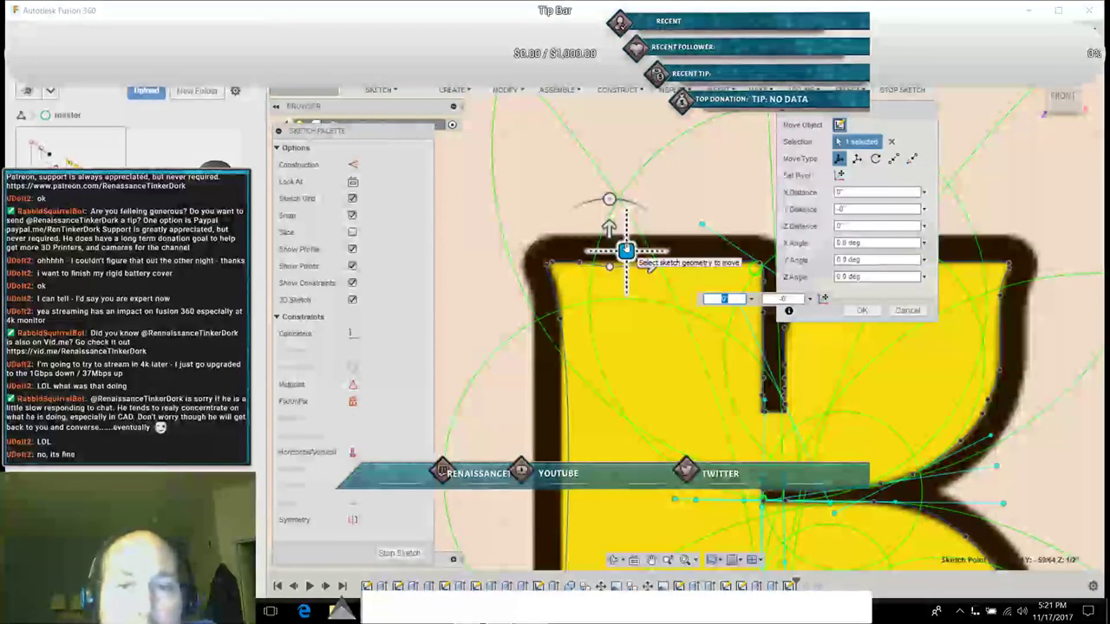
drag(626, 251, 625, 251)
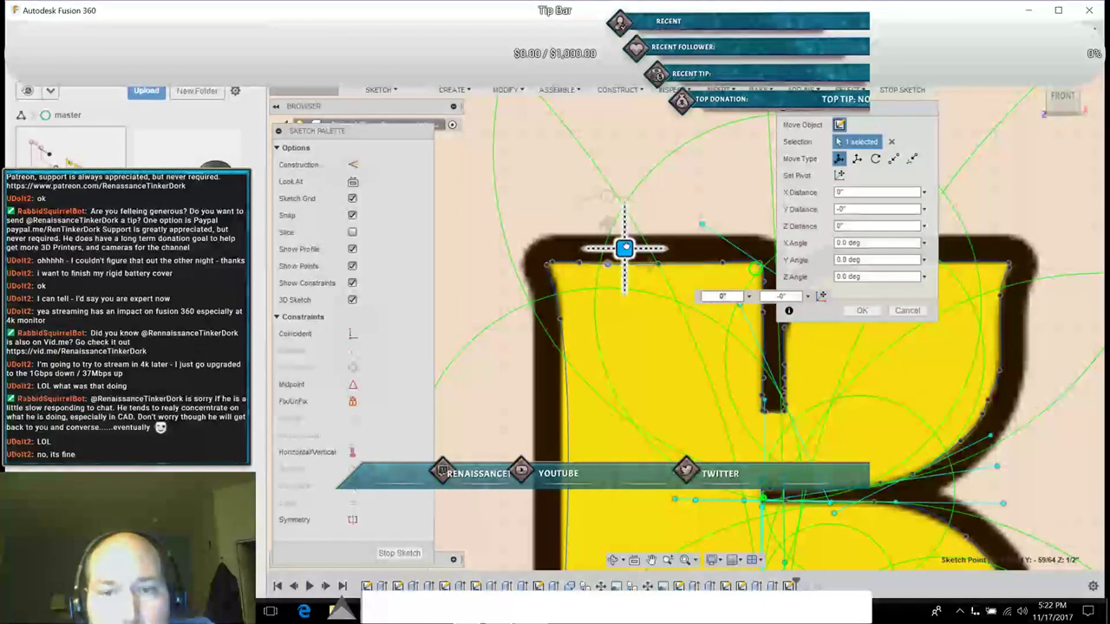
drag(625, 249, 626, 247)
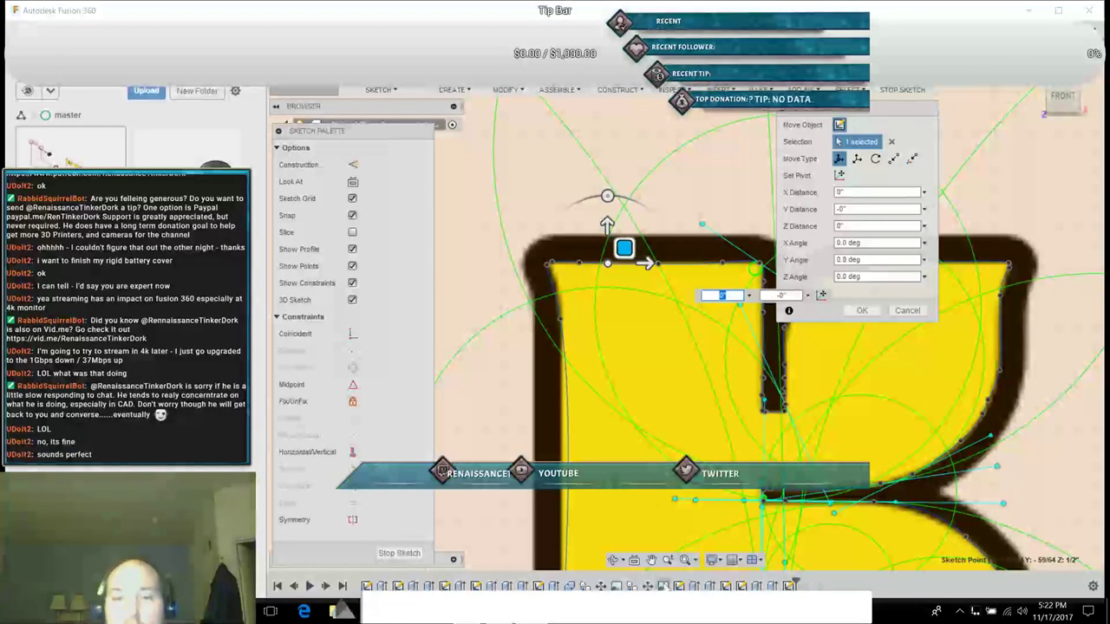
Step: Insert two spline fit points near the middle of the bowed curve along the letter's long left edge
click(652, 560)
drag(673, 381, 690, 230)
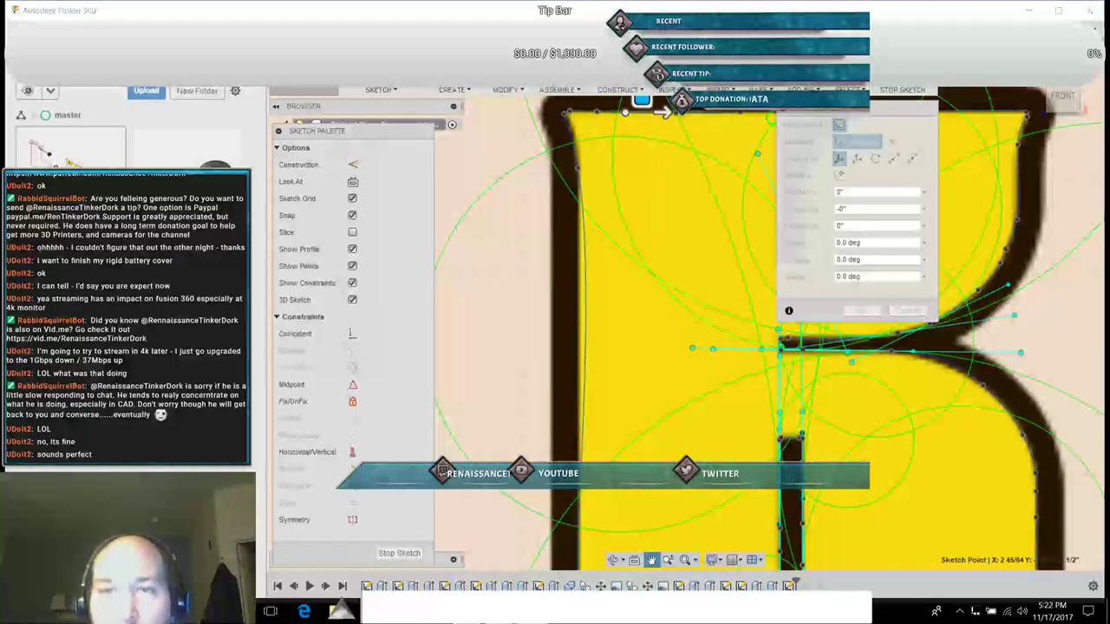
click(583, 174)
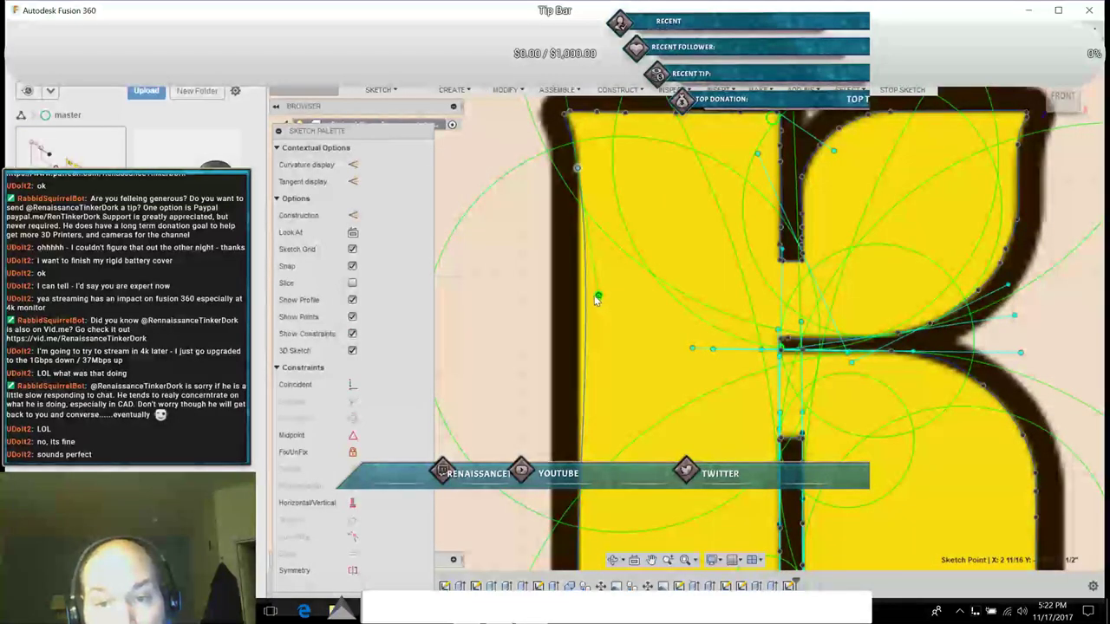
click(585, 297)
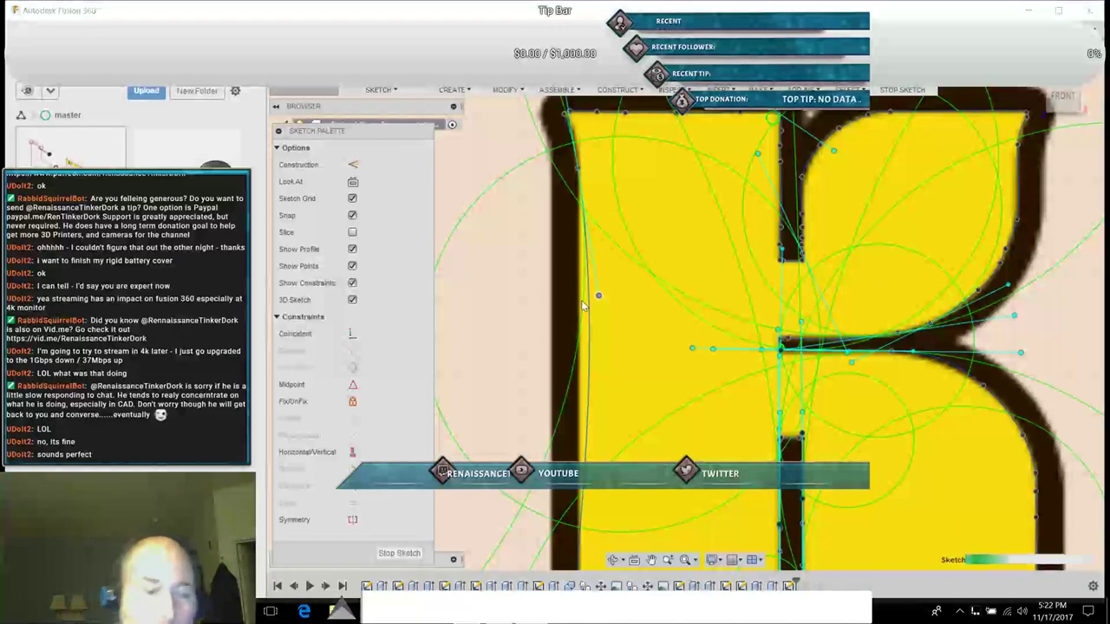
click(581, 300)
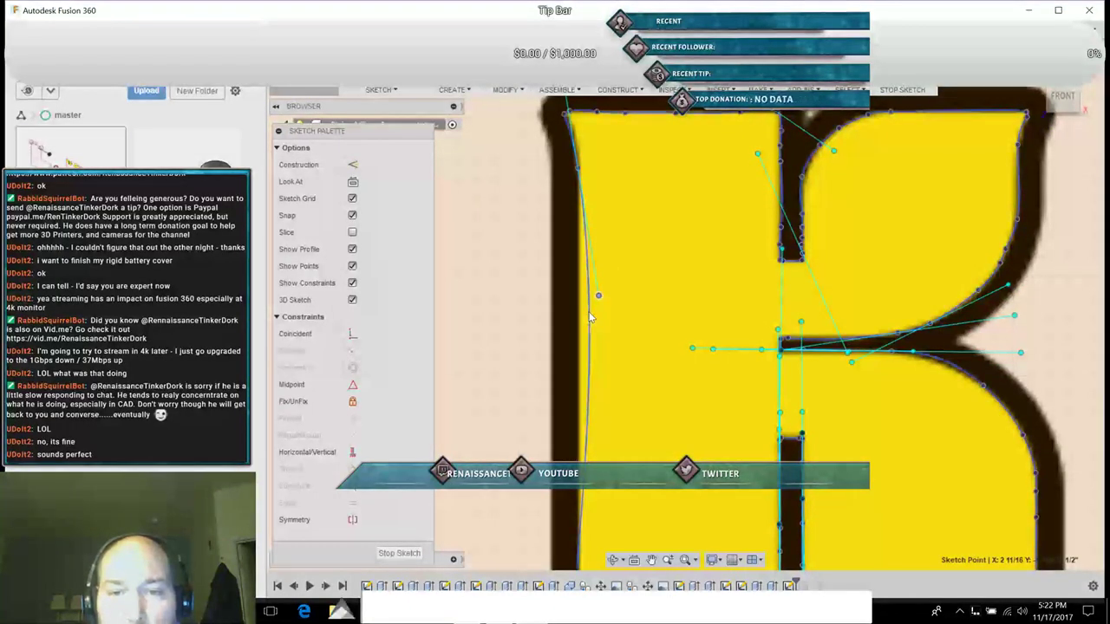
right_click(589, 317)
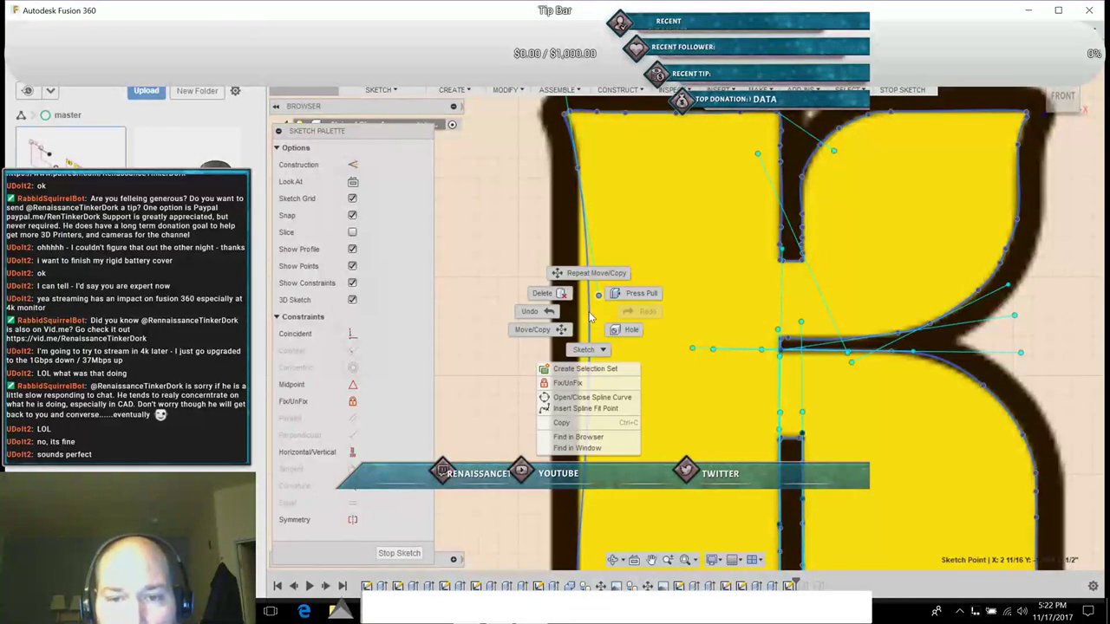
click(582, 409)
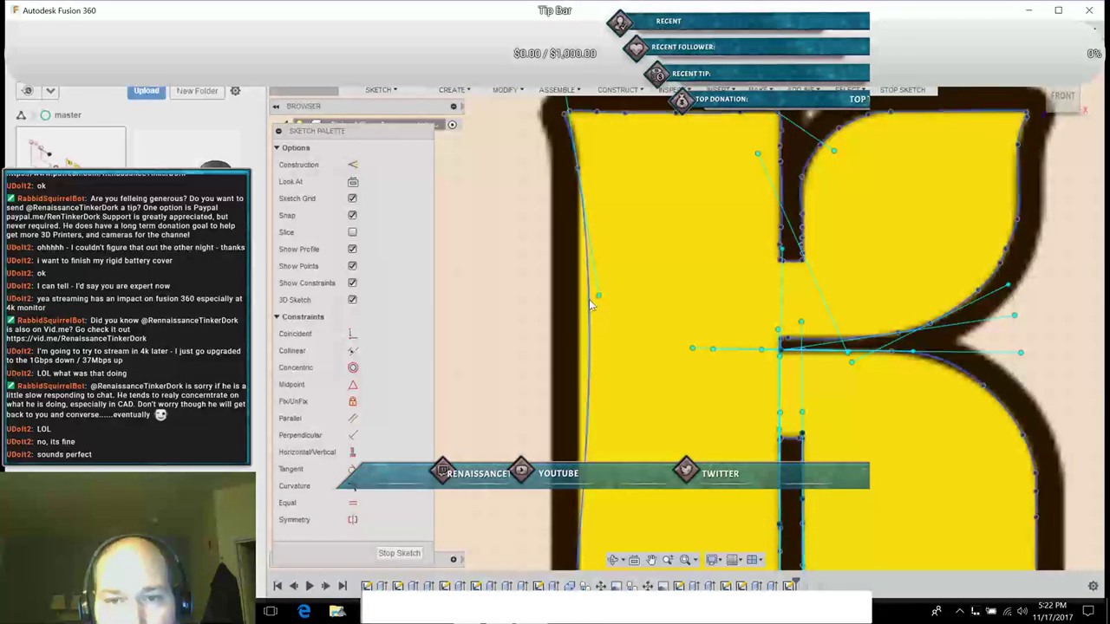
click(589, 299)
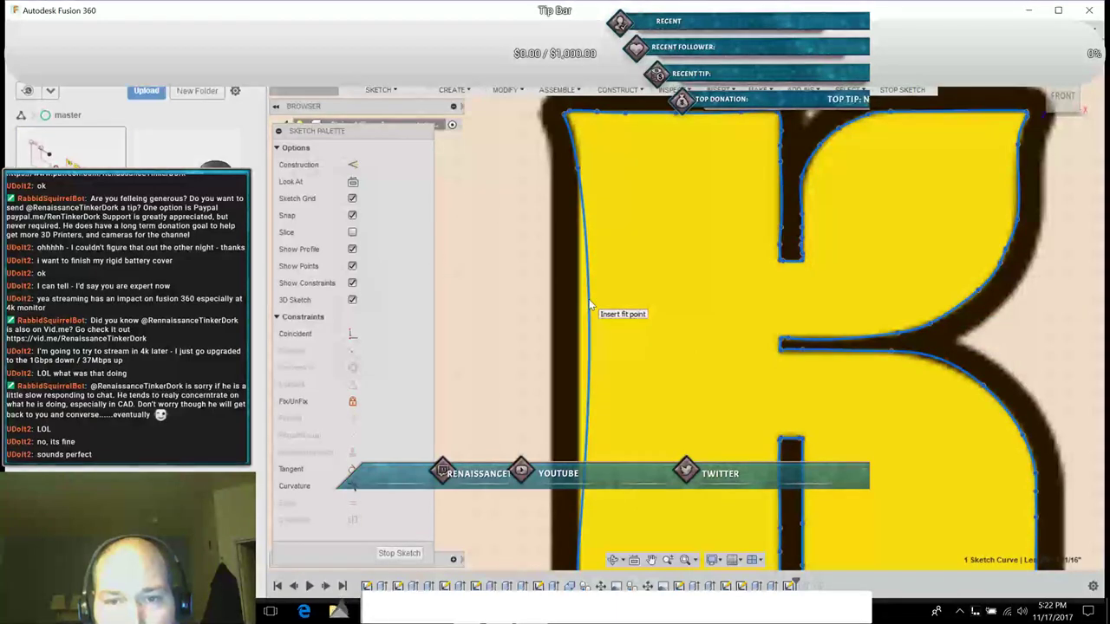
click(589, 305)
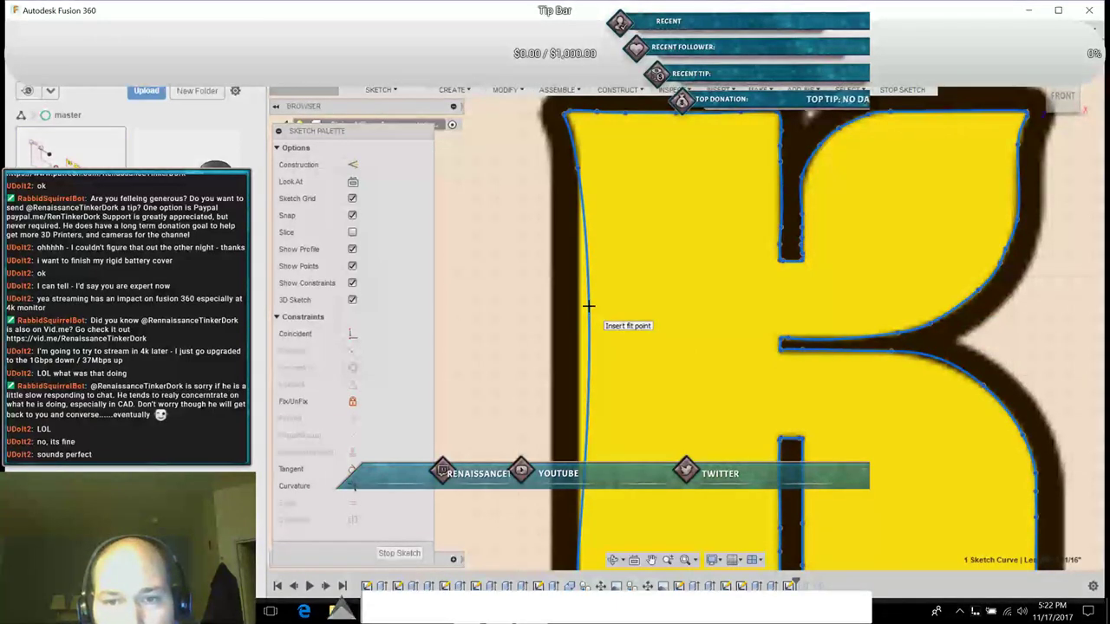
click(589, 305)
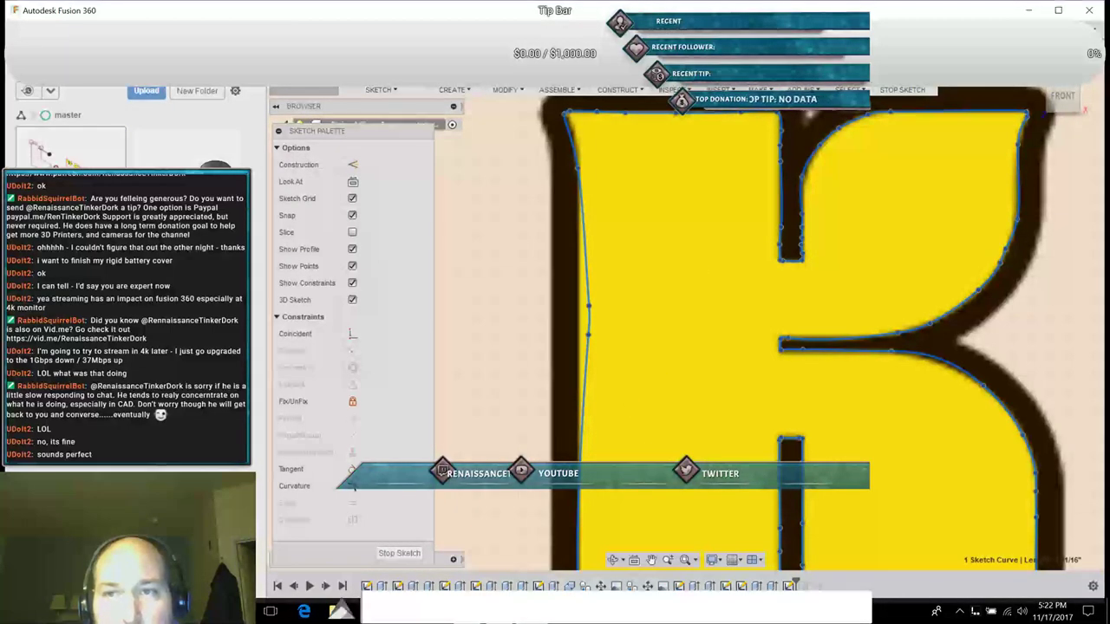
Step: Move the upper new fit point on the left edge onto the yellow boundary, raising it 1/64" in Y
key(Escape)
click(589, 309)
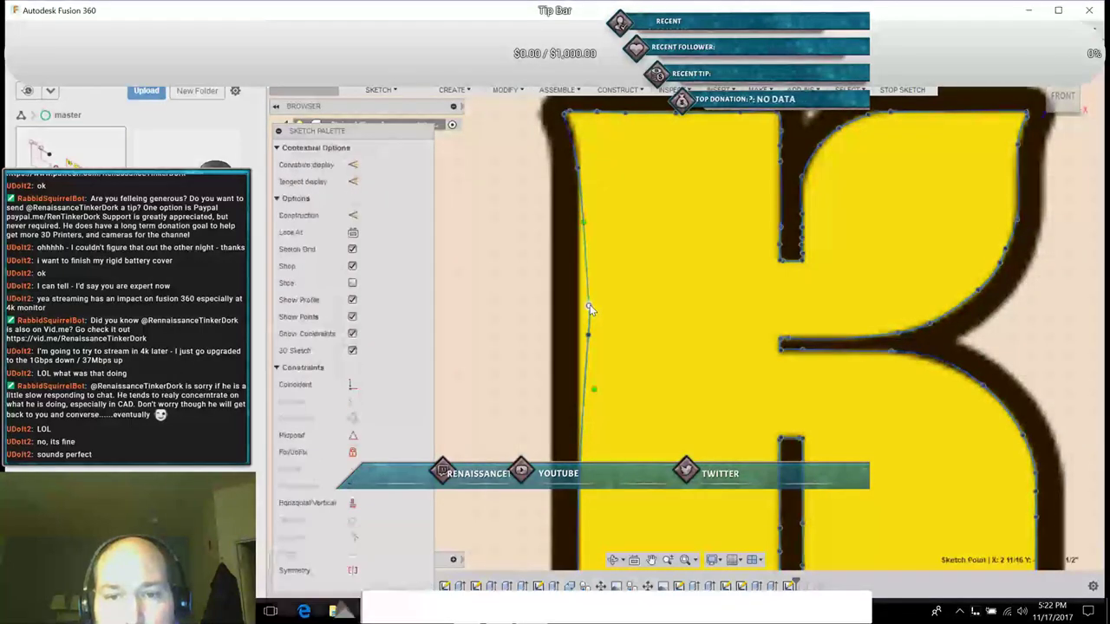
right_click(589, 308)
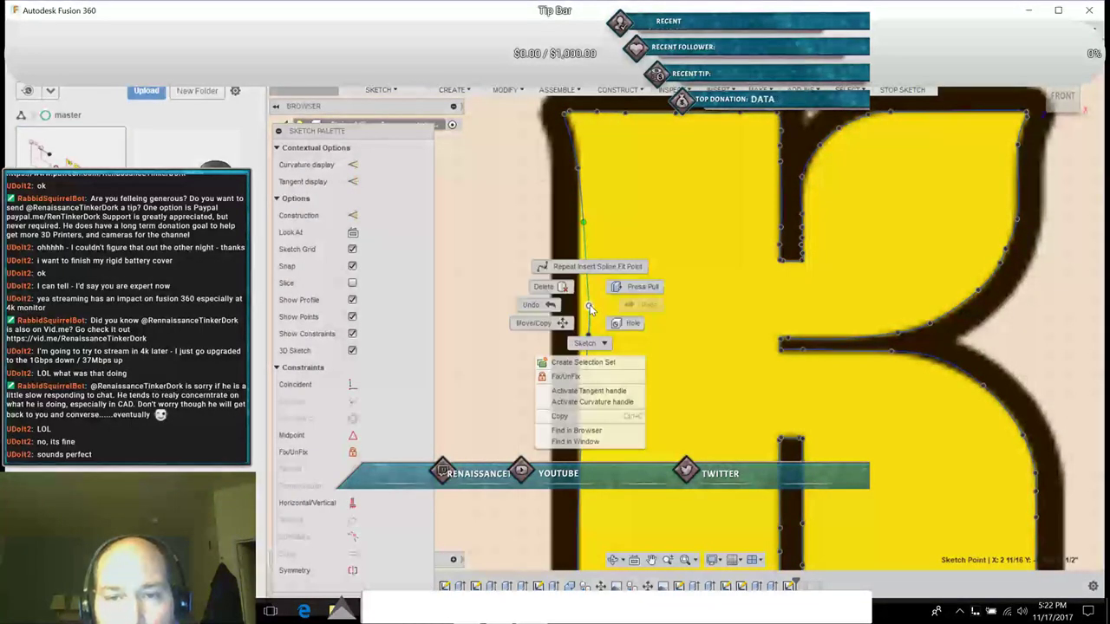
click(560, 322)
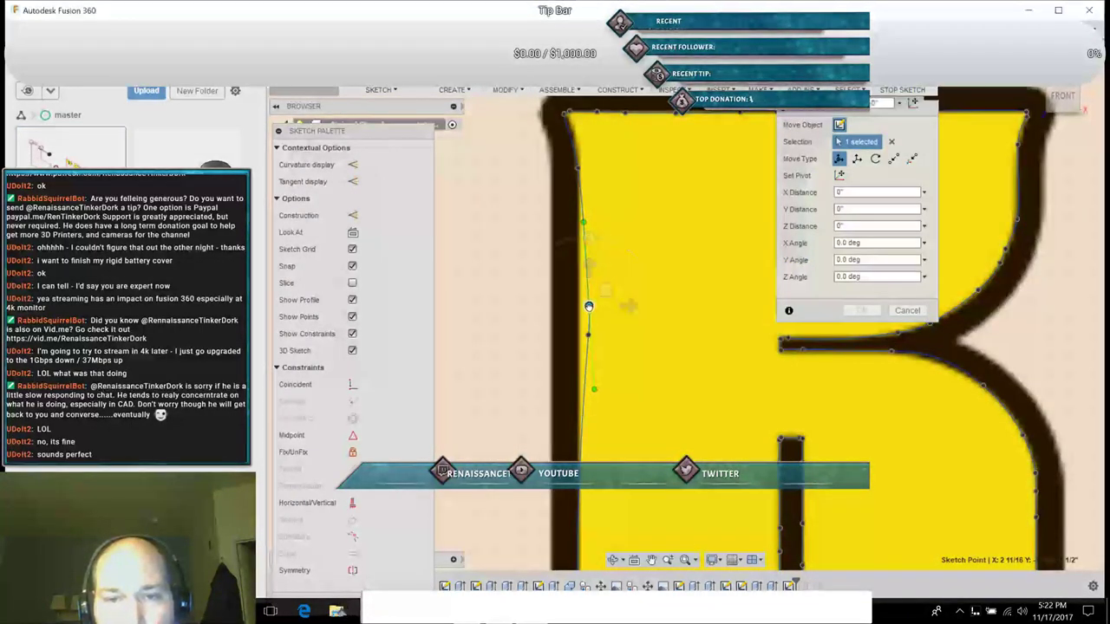
drag(588, 305, 580, 290)
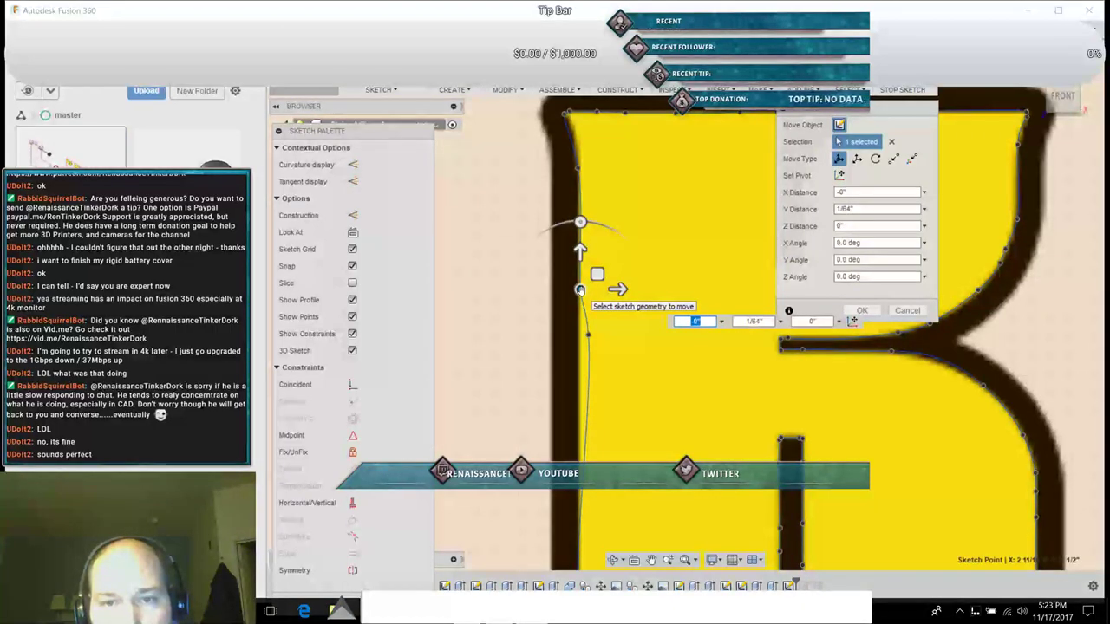
Step: Move the lower new fit point down the left edge by -1/16" in Y, placing it on the yellow boundary
click(587, 334)
click(591, 333)
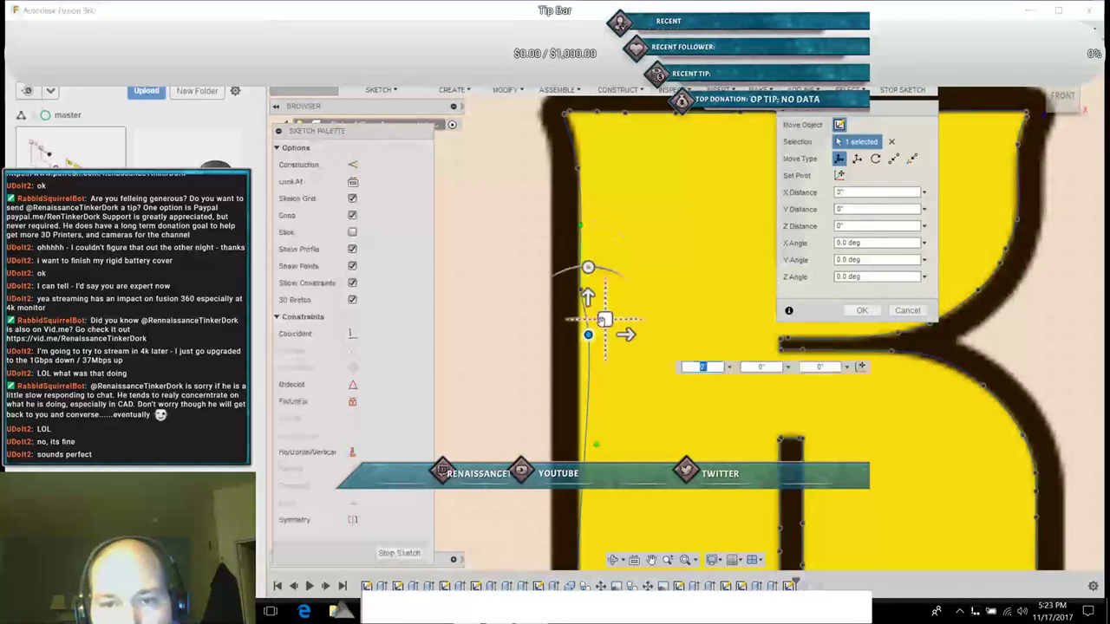
mouse_move(588, 338)
mouse_down()
mouse_move(573, 350)
mouse_move(598, 340)
mouse_move(582, 421)
mouse_move(595, 444)
mouse_up()
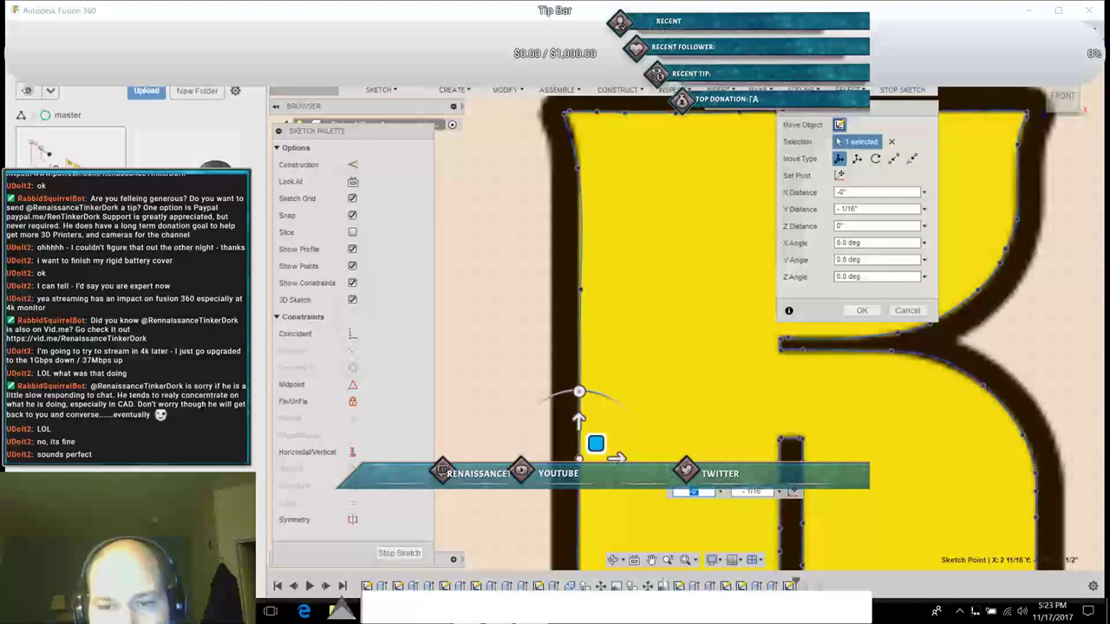
click(651, 559)
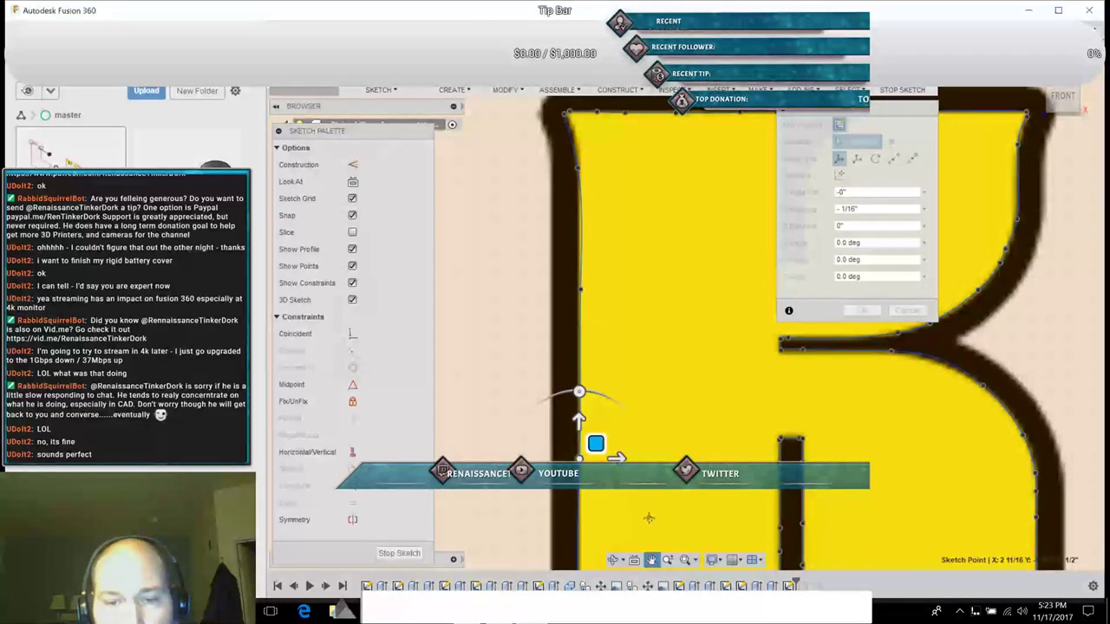
drag(650, 520, 657, 389)
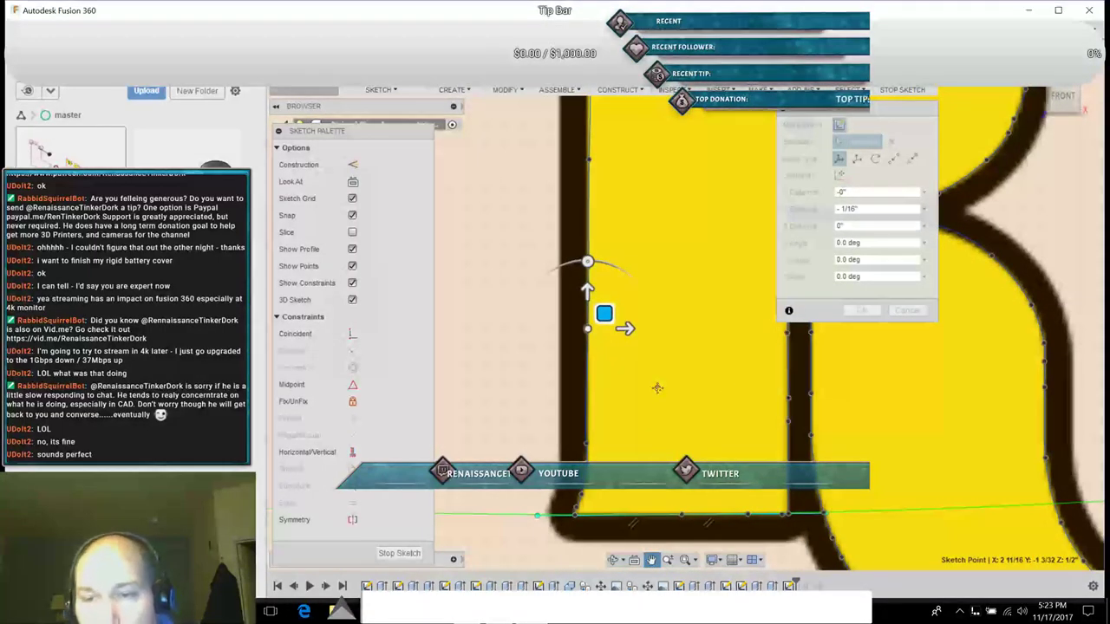
mouse_move(965, 414)
mouse_down()
mouse_move(955, 393)
mouse_move(868, 331)
mouse_up()
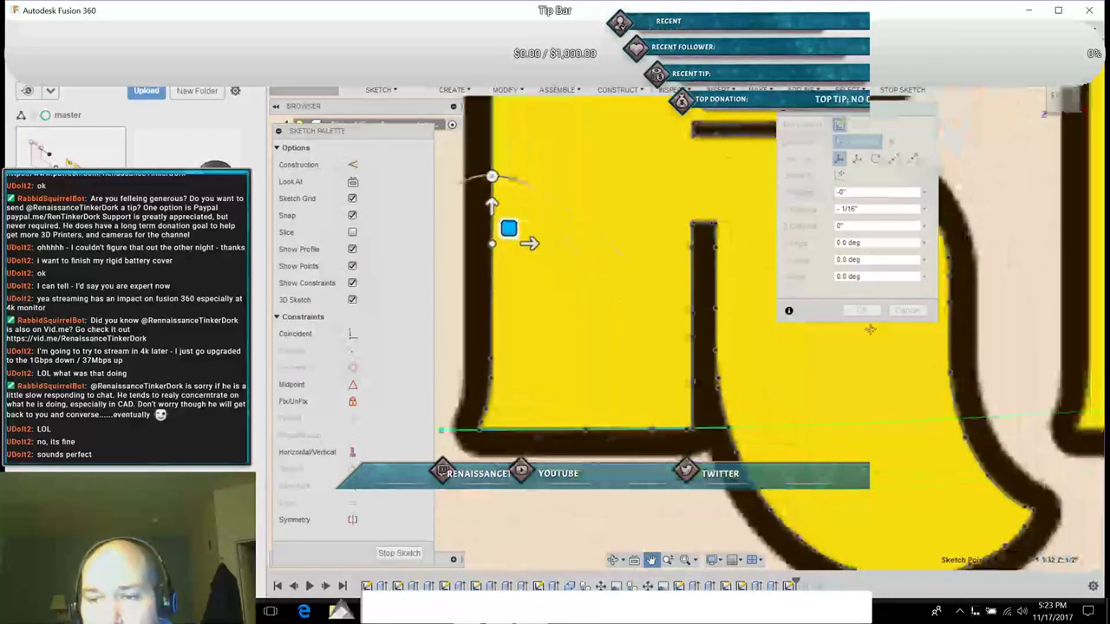
Step: Check the traced outline around the letter's lower half and accept the fit point adjustments to finish the Move command
key(Escape)
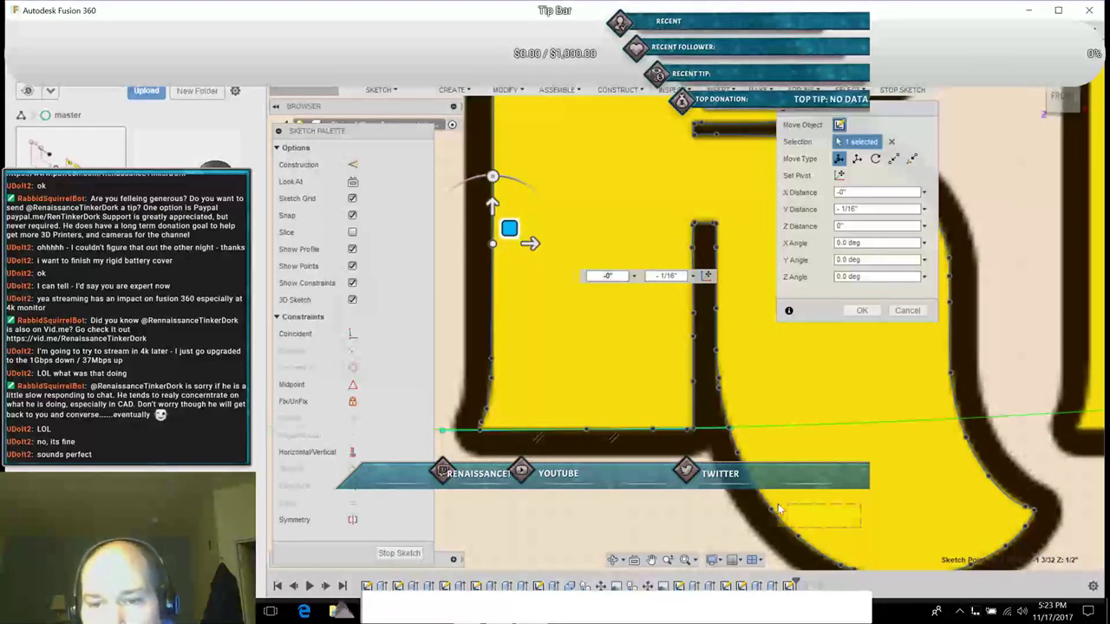
click(649, 559)
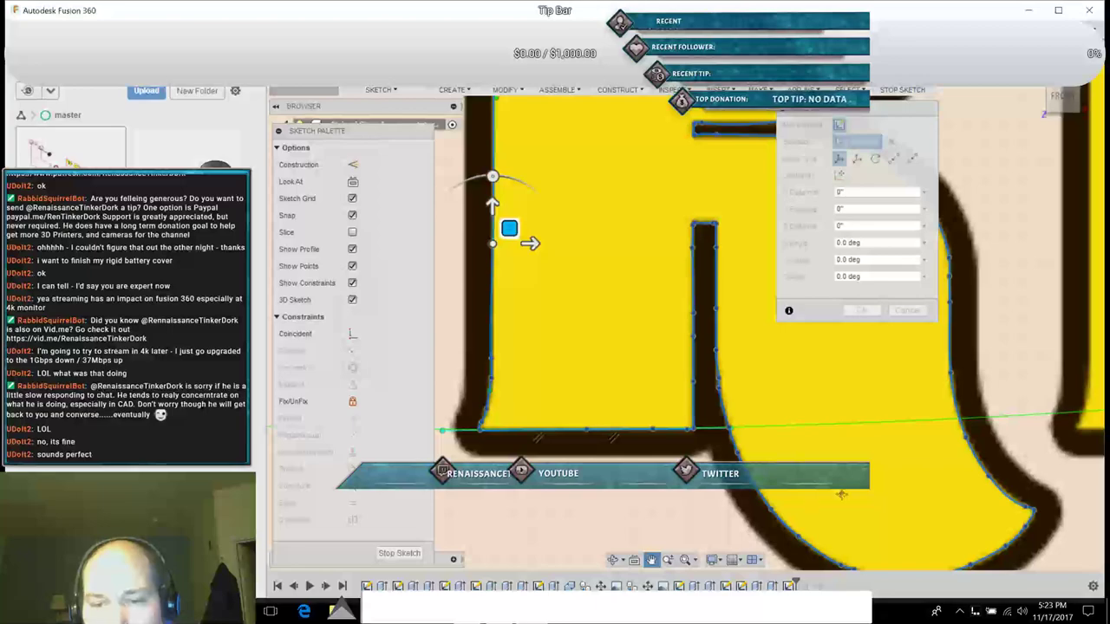
key(Escape)
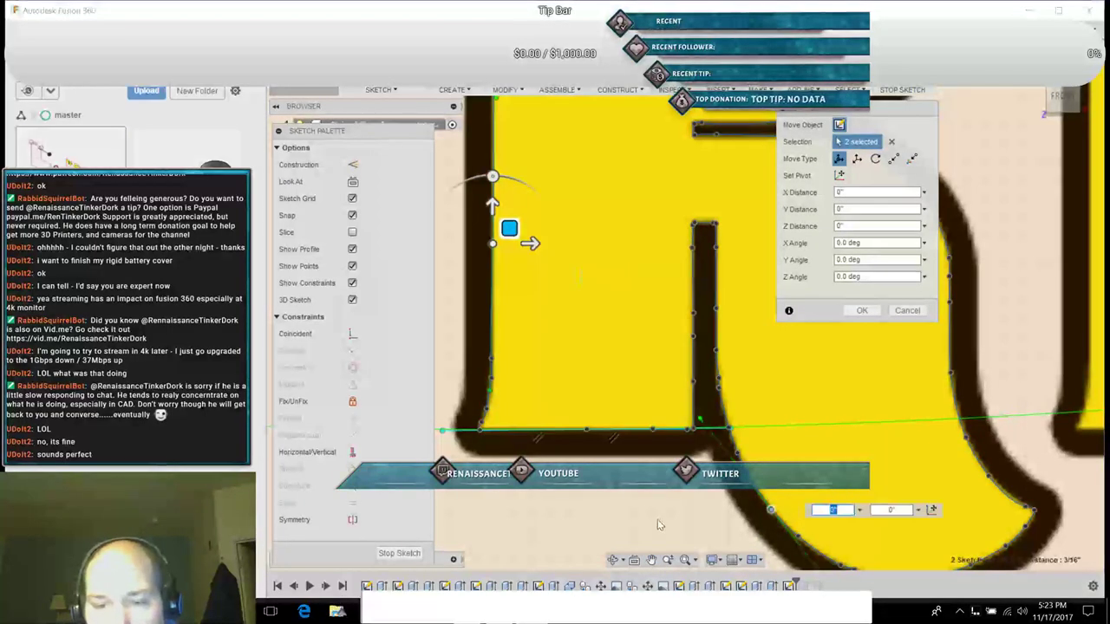
click(650, 559)
key(Escape)
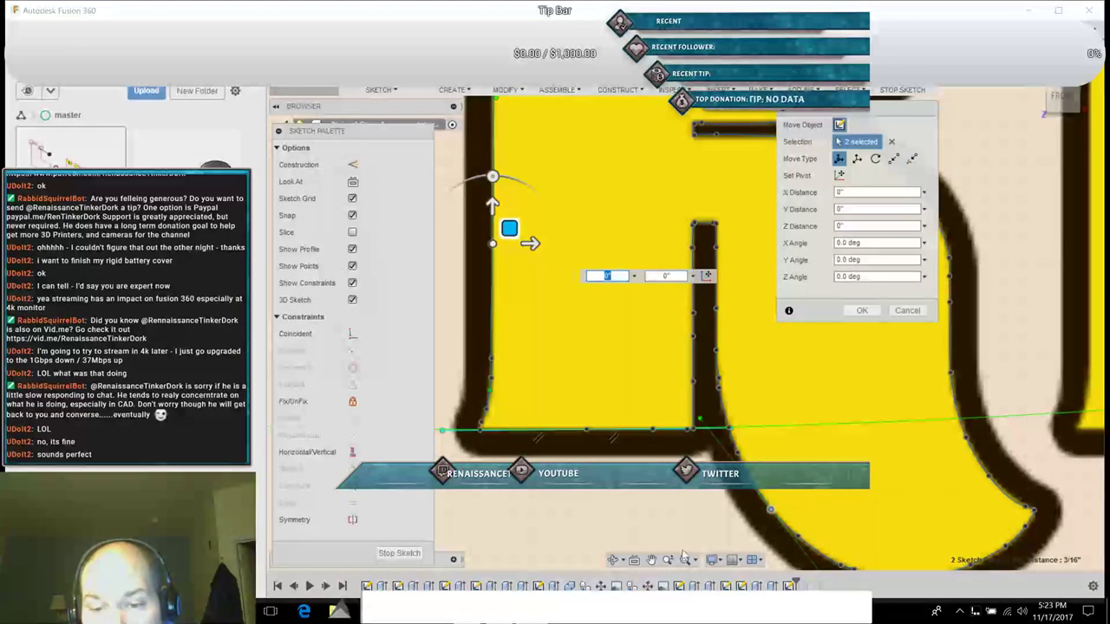
click(651, 559)
drag(895, 466, 837, 515)
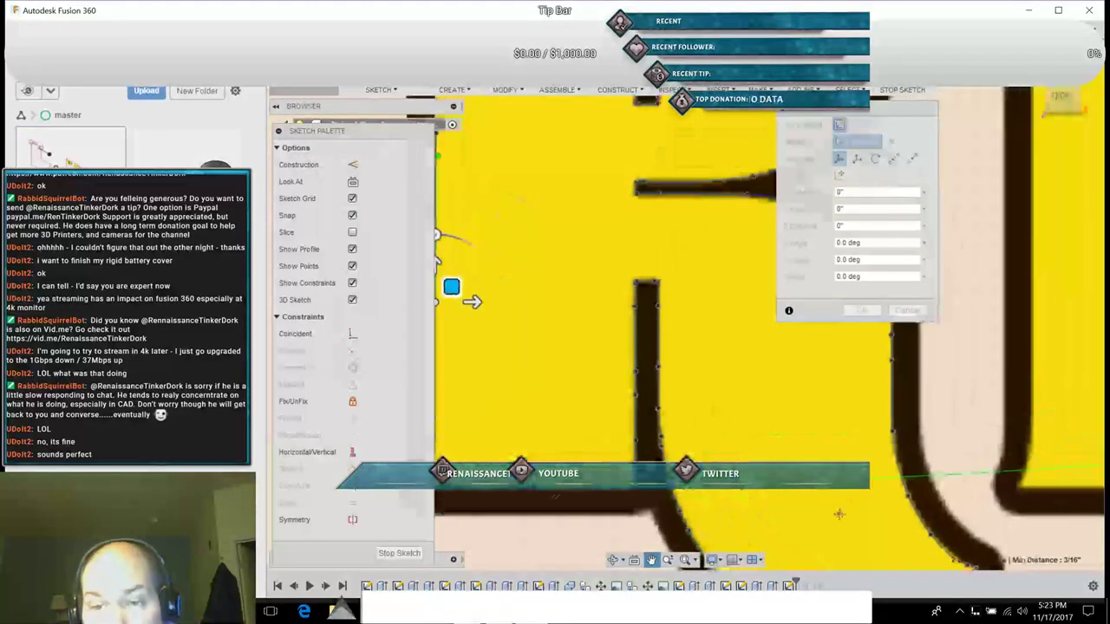
mouse_move(801, 405)
mouse_down()
mouse_move(798, 339)
mouse_move(863, 322)
mouse_up()
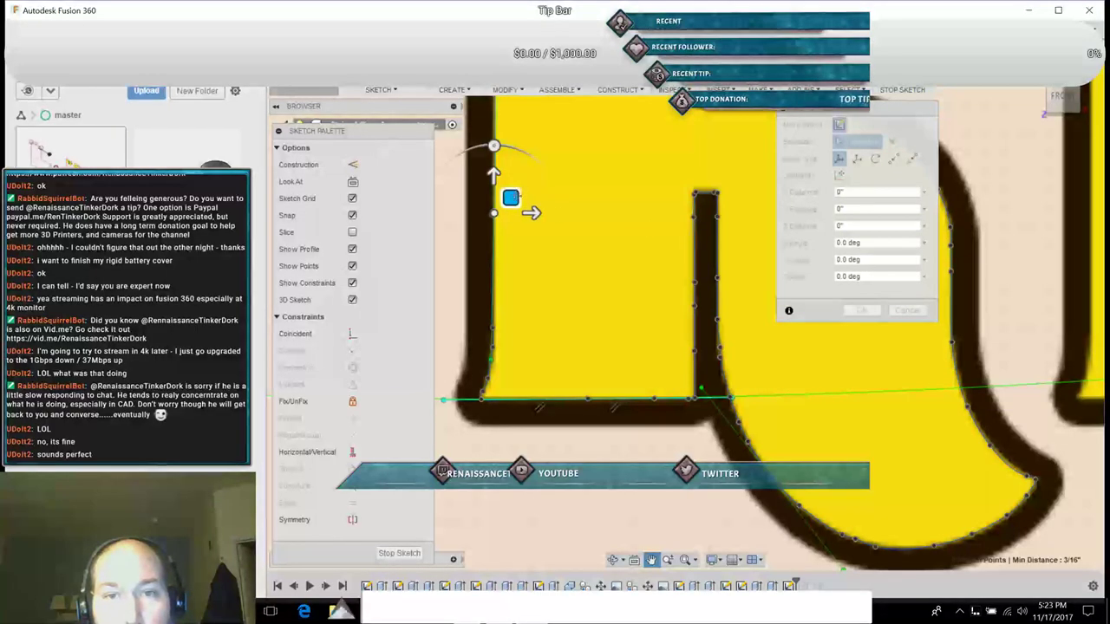
click(512, 199)
click(859, 311)
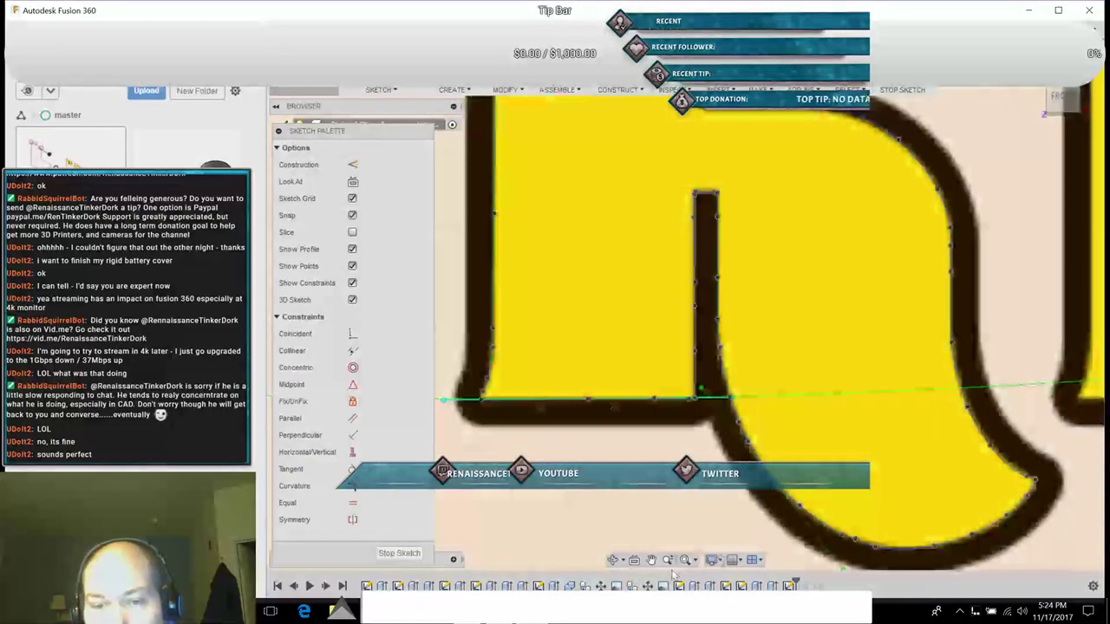
Step: Start a spline on the outer edge of the black border, tracing up the letter's left side and around its upper-left corner
click(652, 561)
drag(809, 297, 834, 511)
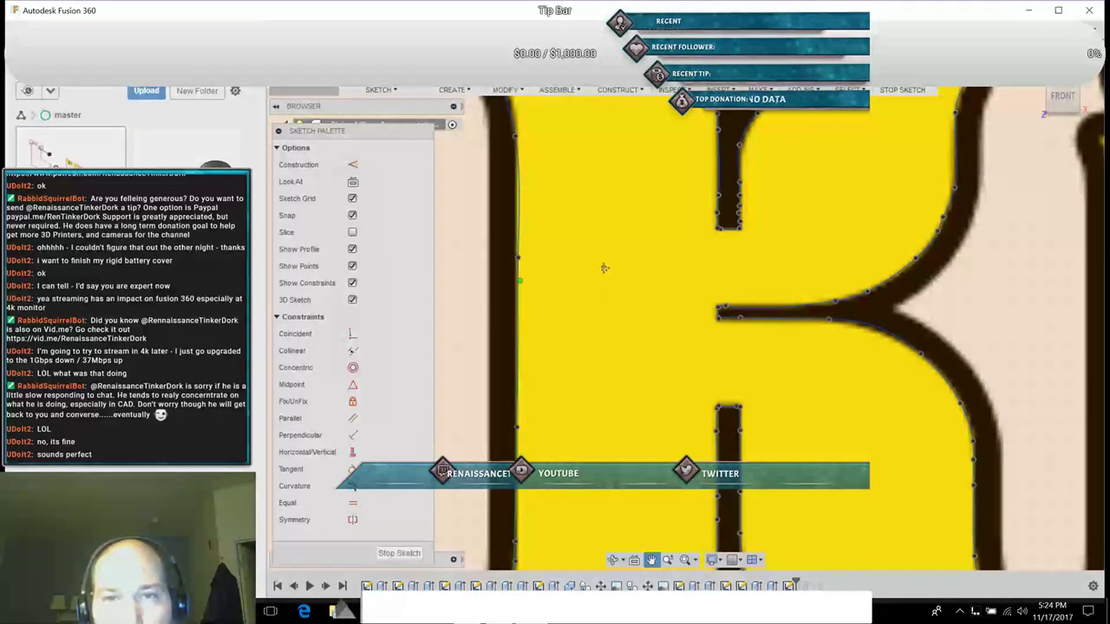
mouse_move(591, 247)
mouse_down()
mouse_move(644, 307)
mouse_move(731, 234)
mouse_move(725, 116)
mouse_up()
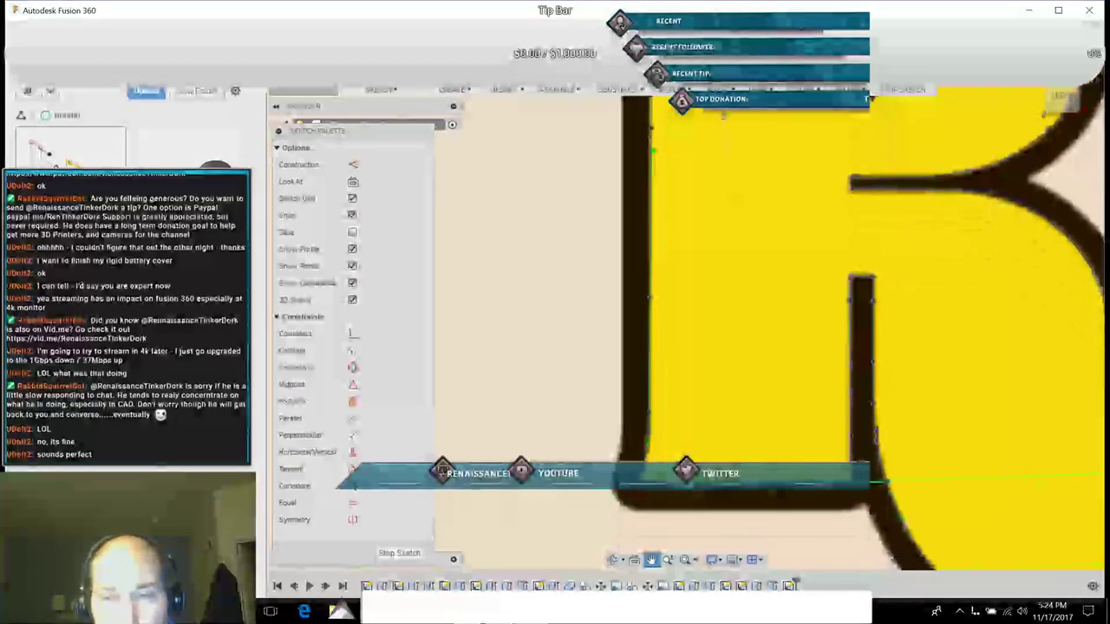
click(379, 90)
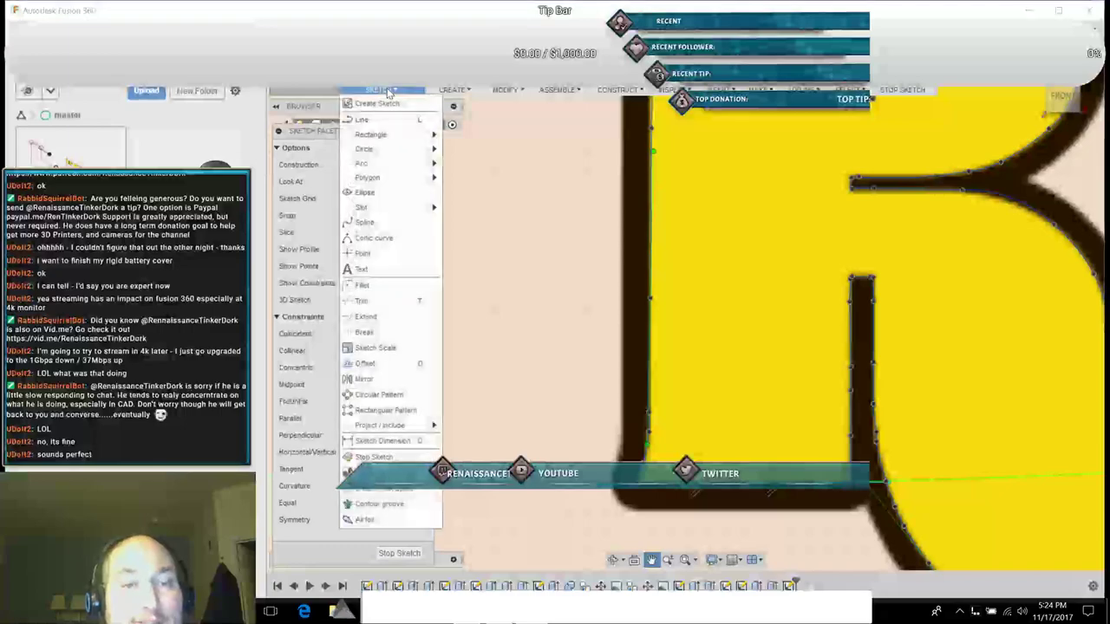
click(373, 223)
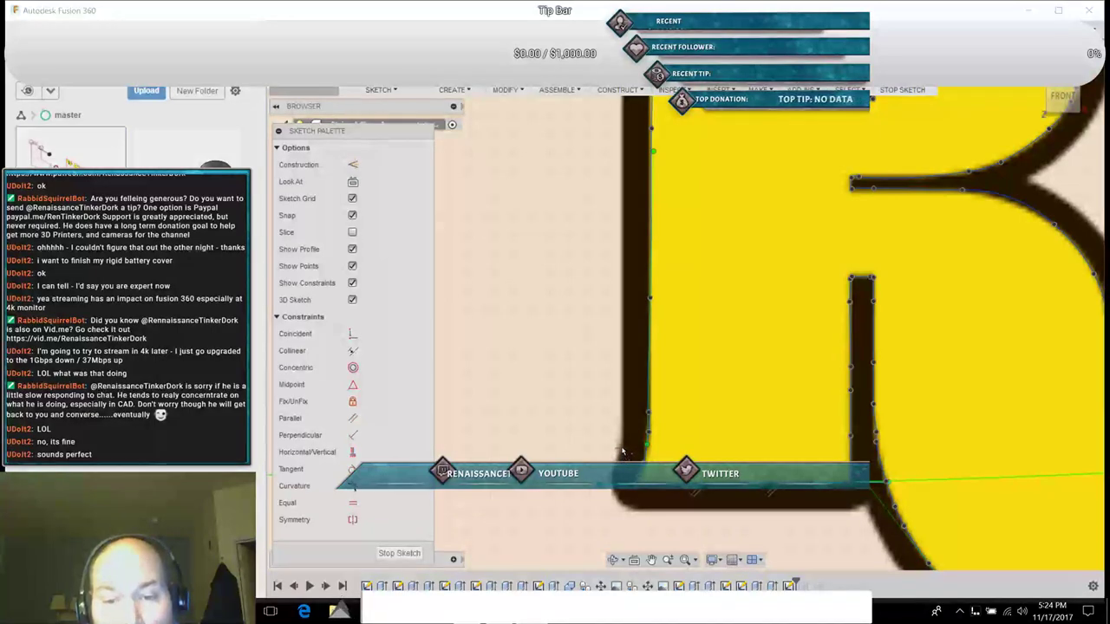
click(622, 446)
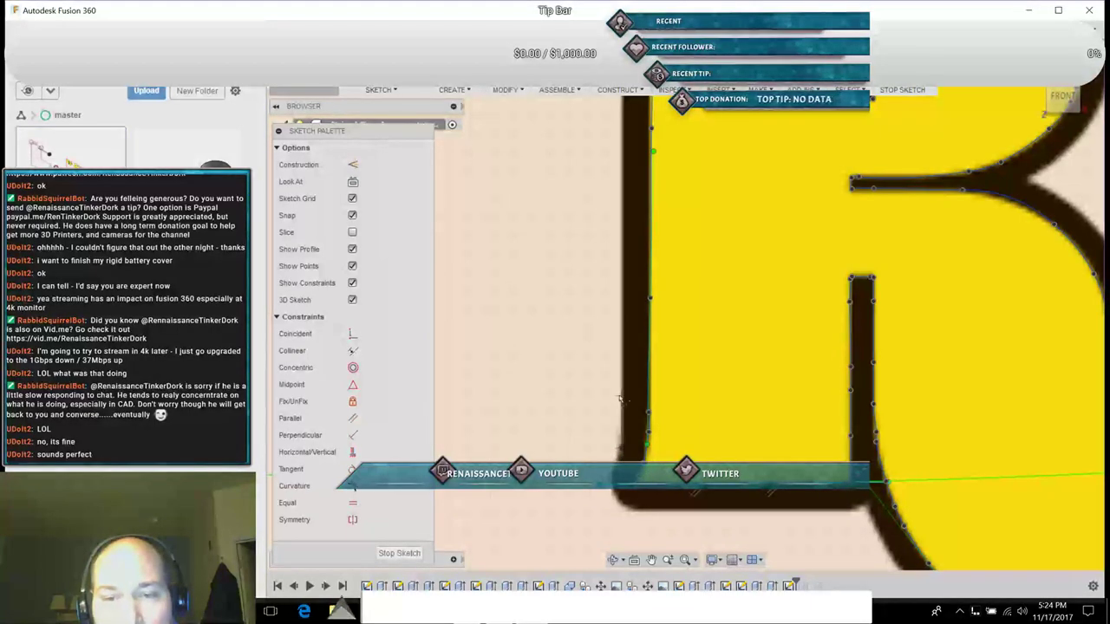
click(629, 214)
click(649, 567)
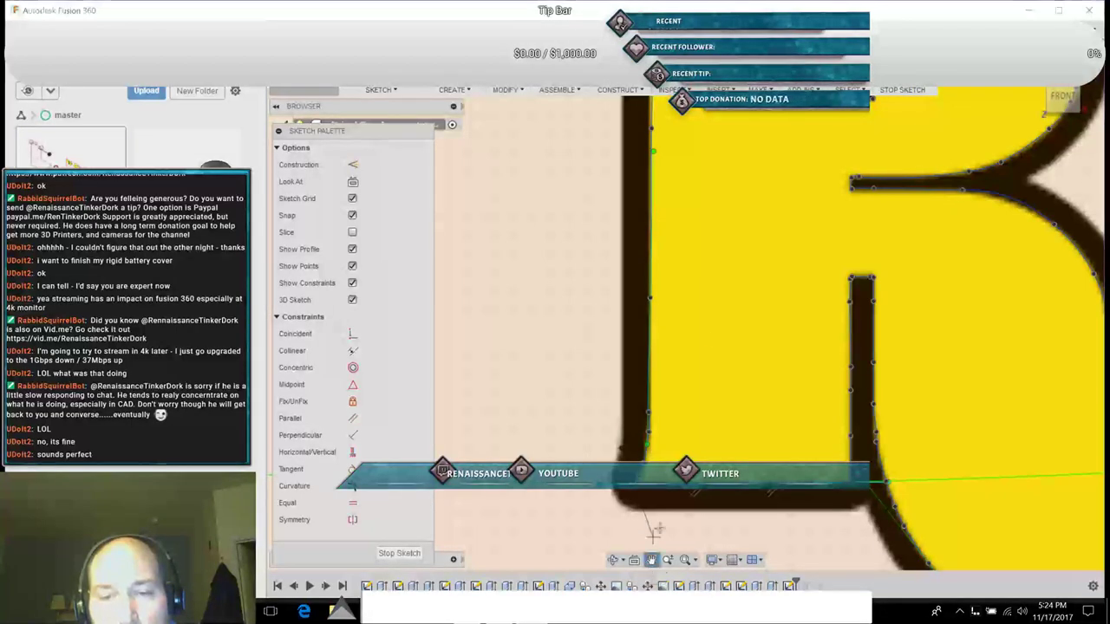
drag(726, 261, 725, 393)
drag(694, 194, 702, 273)
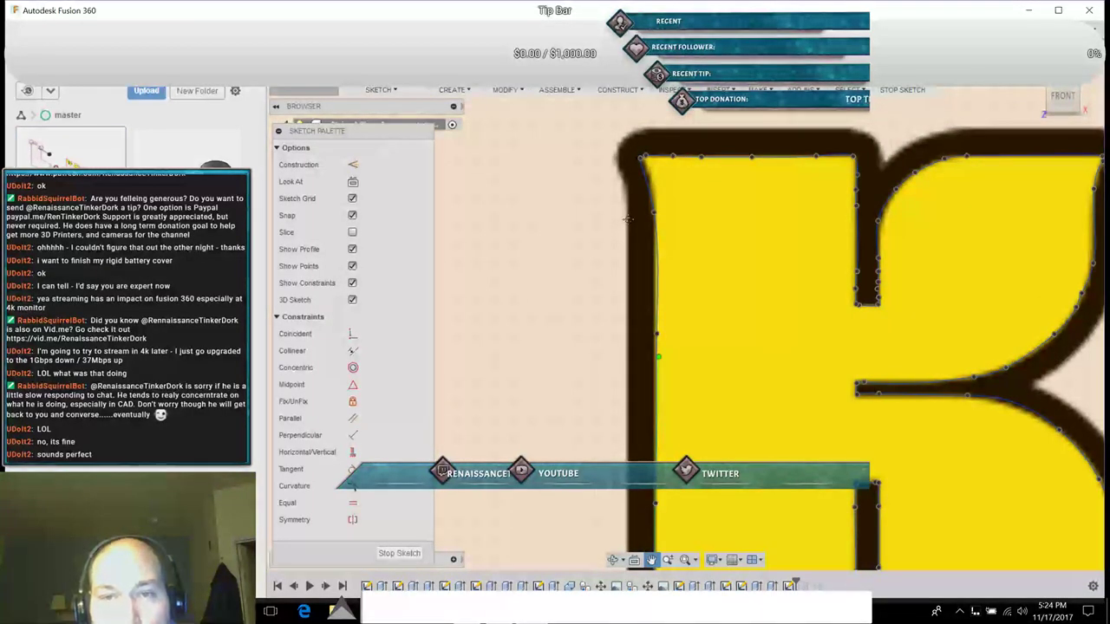
key(Escape)
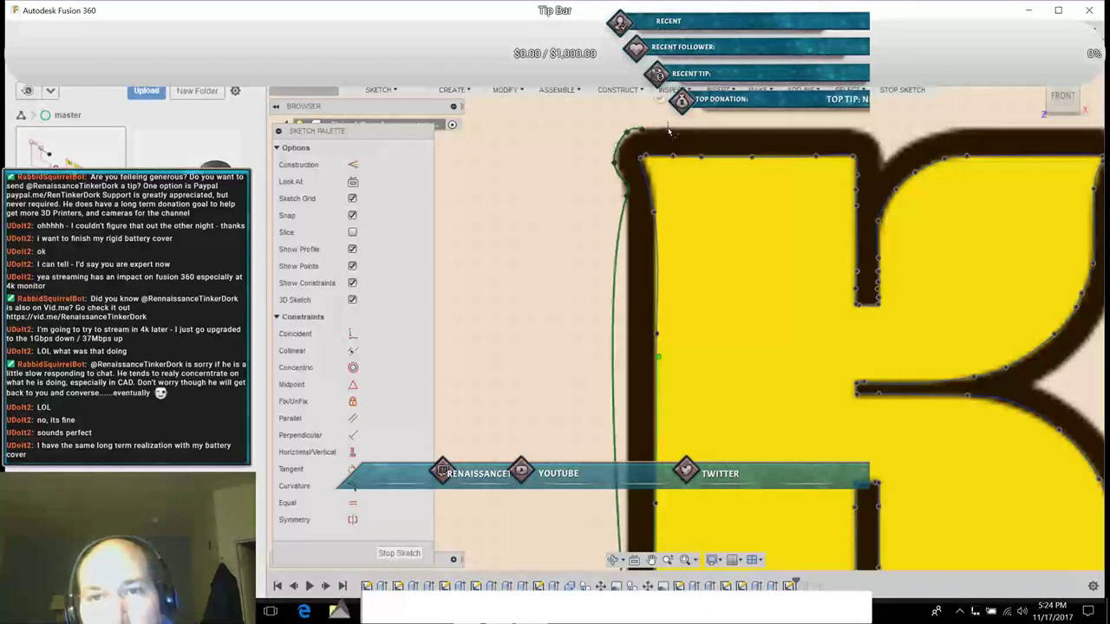
Step: Continue the spline along the border's outer top edge from the upper-left corner into the notch between the stem and bowl
click(667, 129)
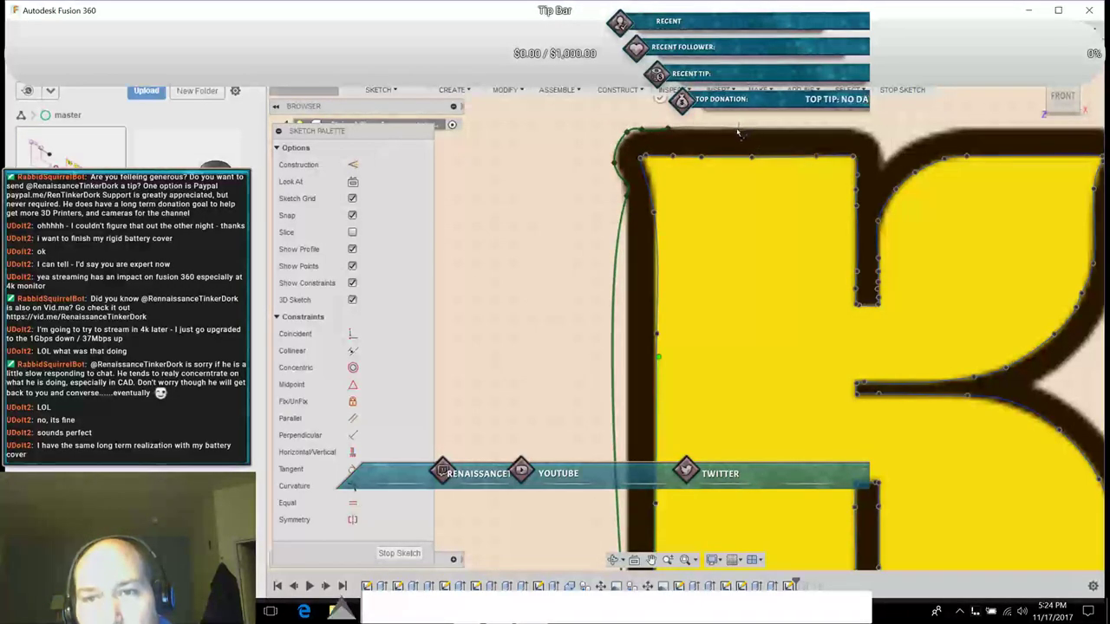
click(737, 130)
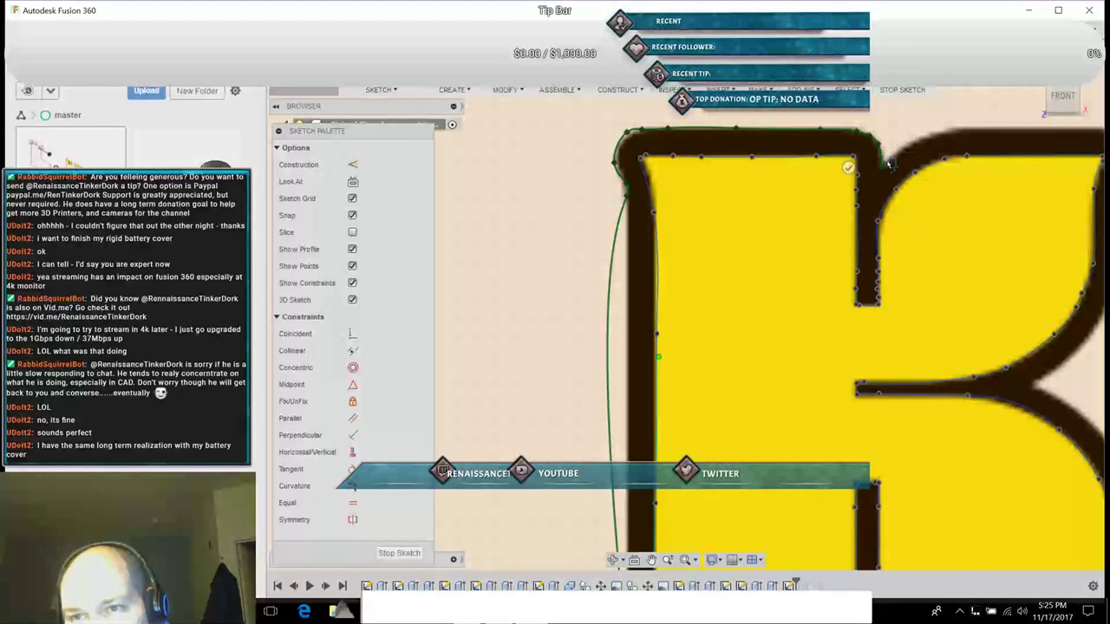
scroll(891, 165, up, 3)
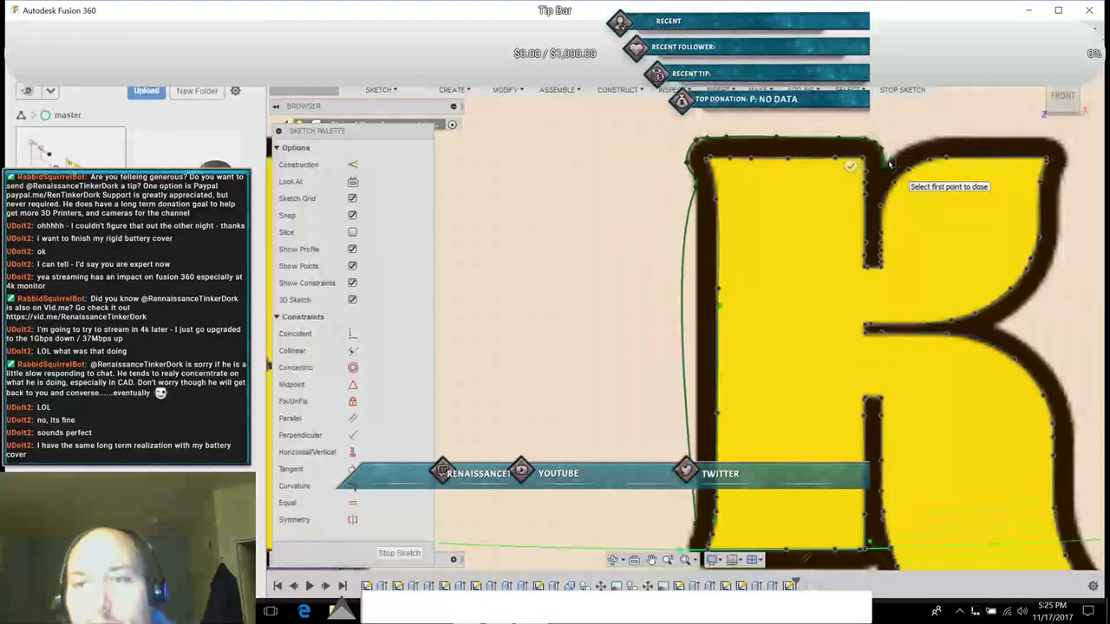
scroll(893, 165, up, 3)
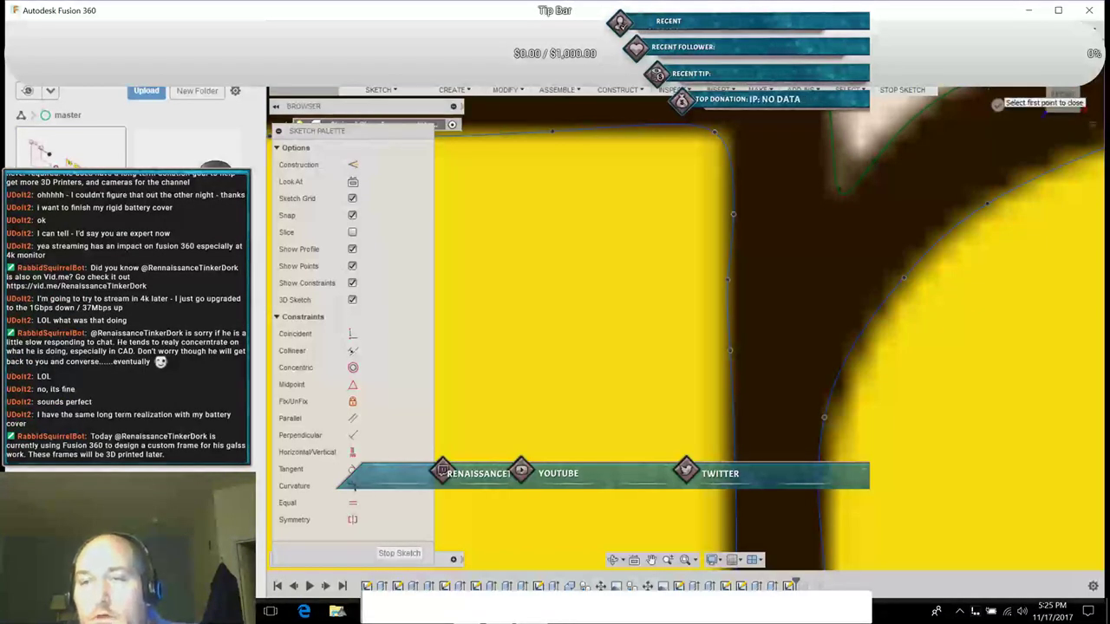
scroll(997, 105, up, 2)
scroll(987, 85, down, 5)
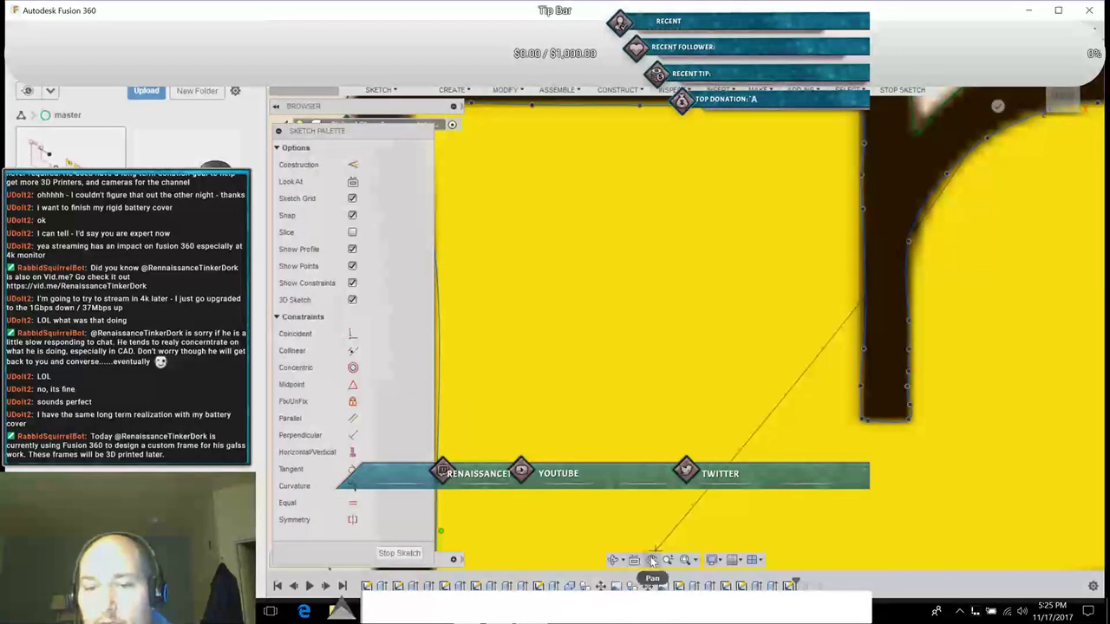
Step: Extend the spline from the notch over the upper bowl's curved shoulder and along its straight top border edge
mouse_move(1056, 373)
mouse_down()
mouse_move(863, 487)
mouse_move(628, 597)
mouse_up()
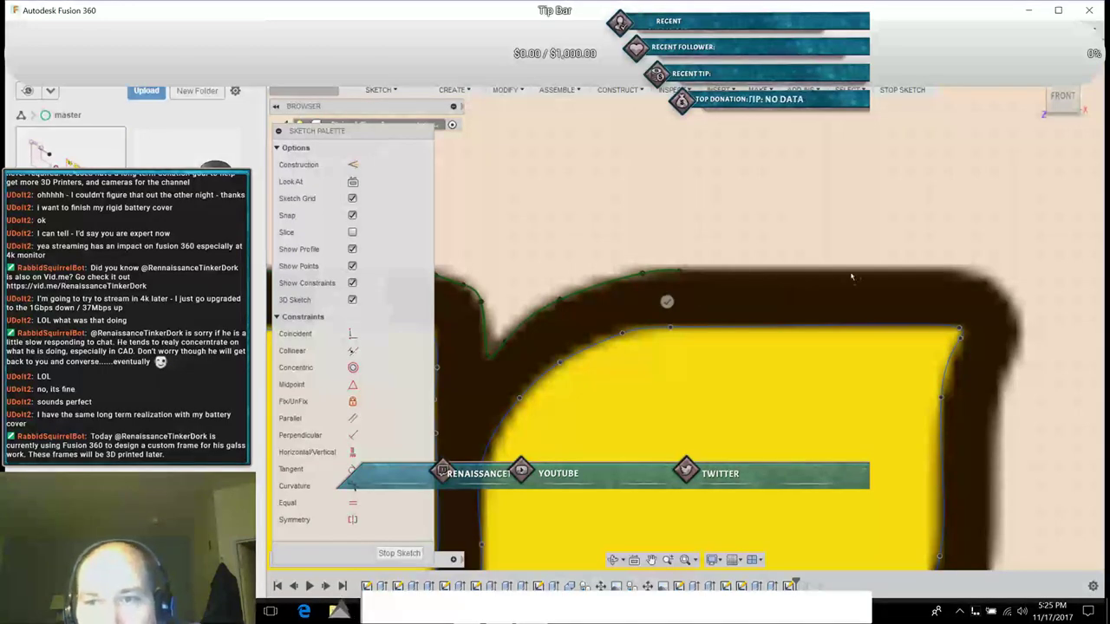
click(769, 273)
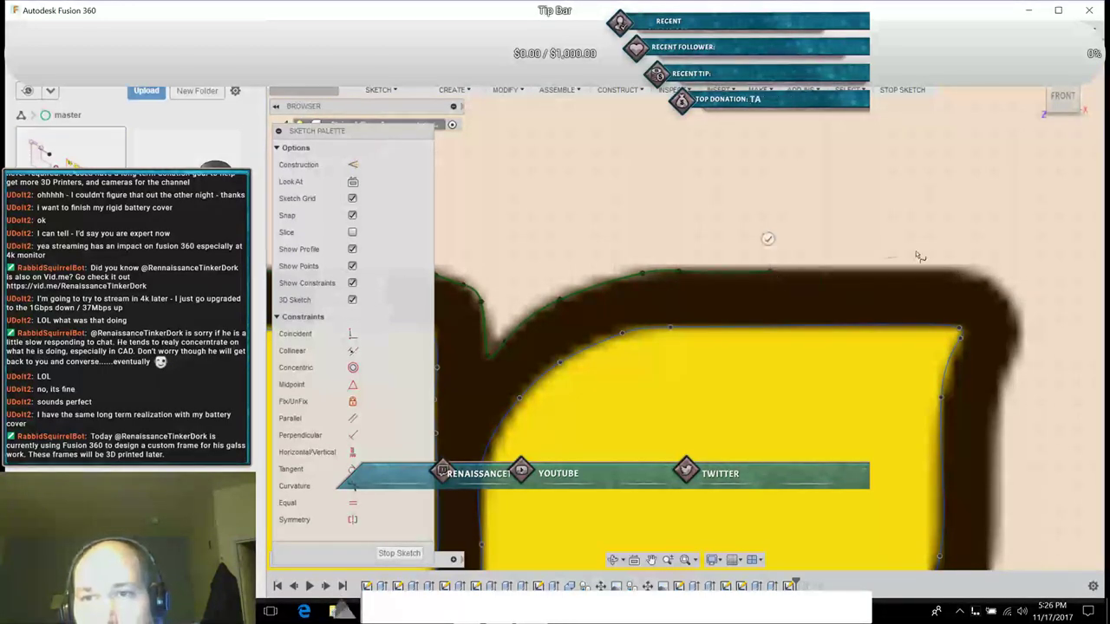
click(954, 273)
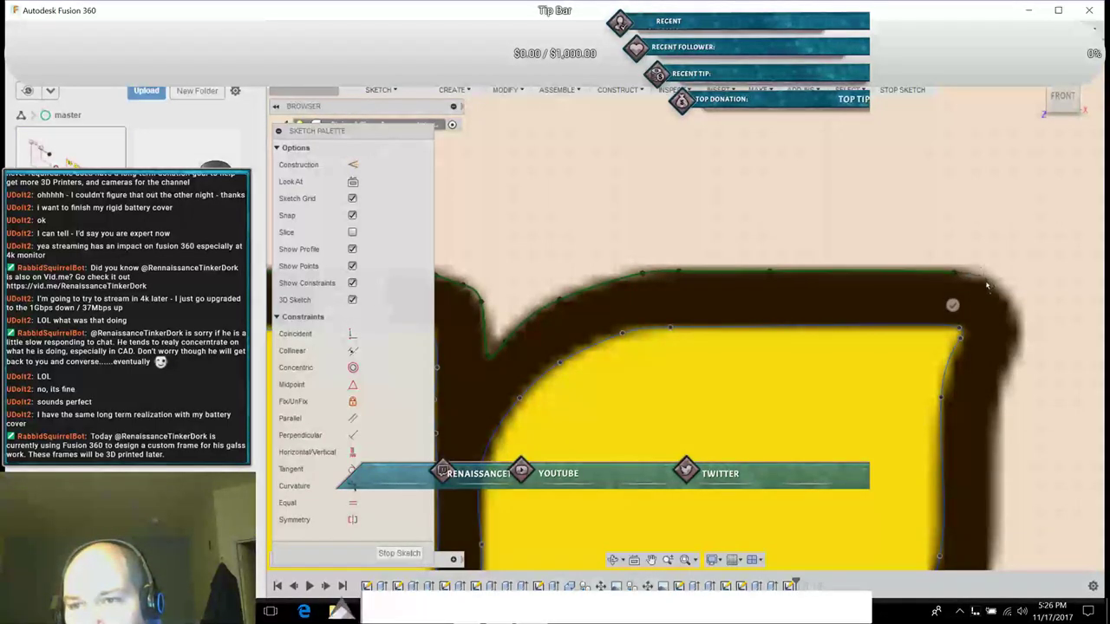
Step: Carry the spline around the border's rounded upper-right corner and onto the outer right side of the upper bowl
click(990, 285)
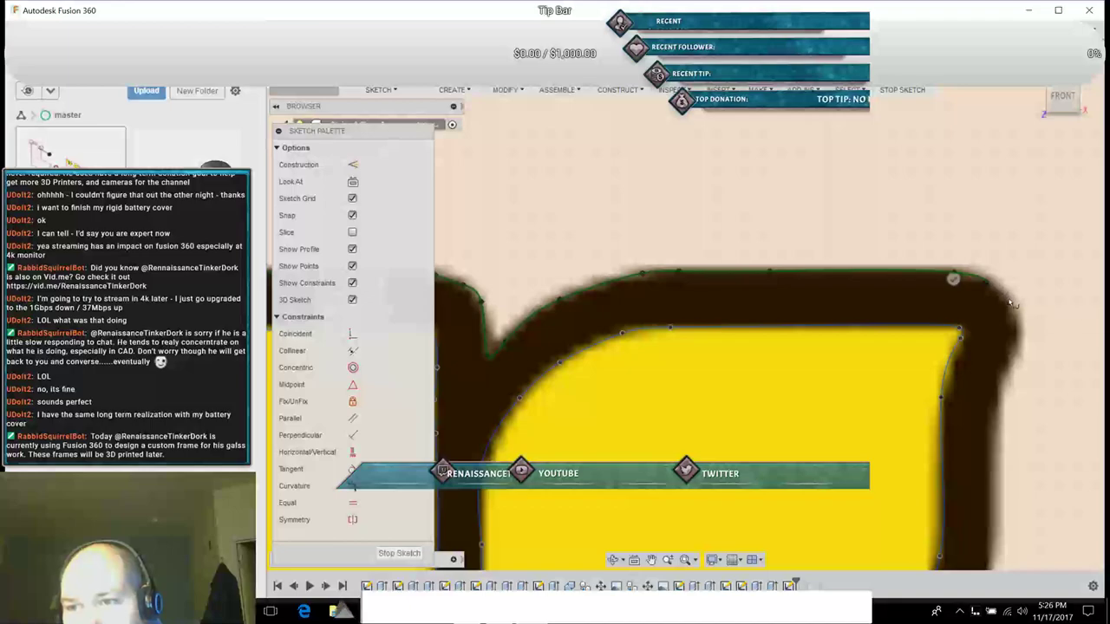
click(1019, 327)
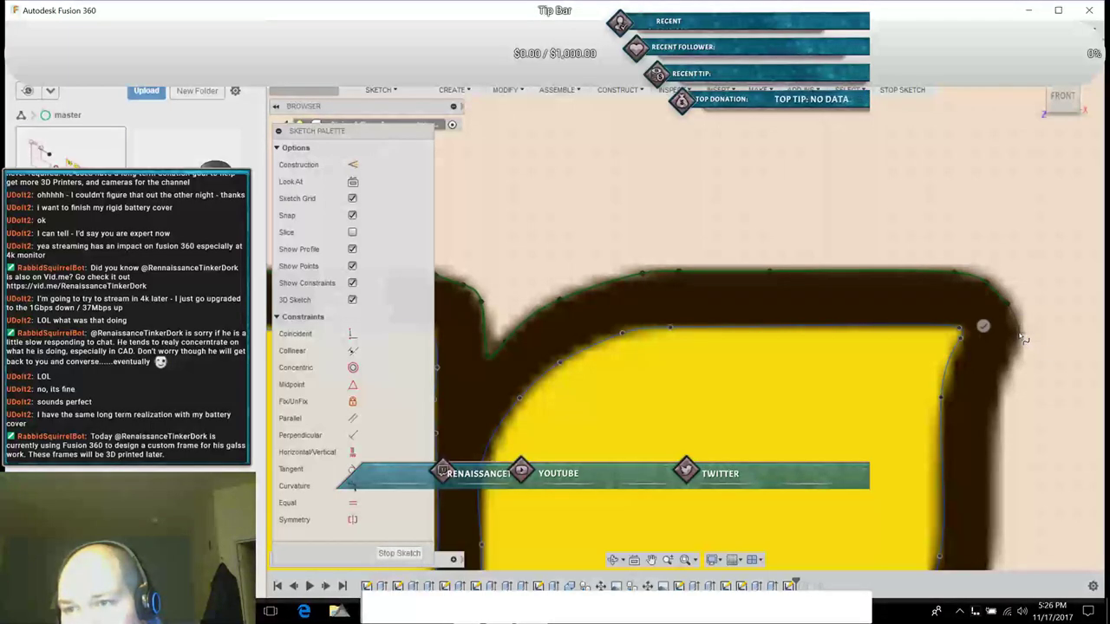
click(1020, 338)
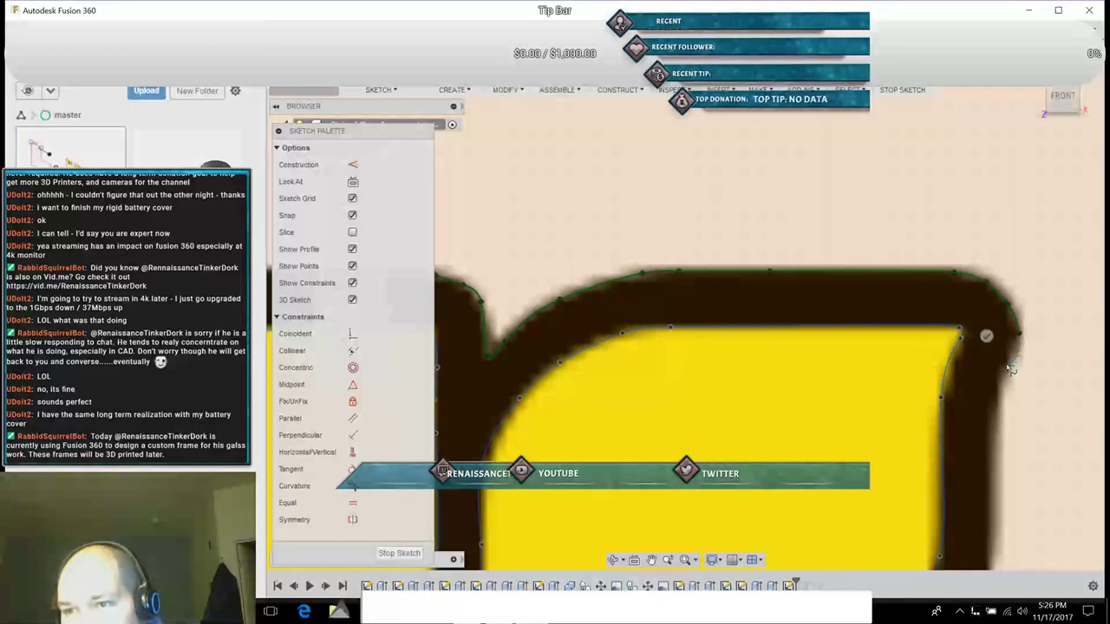
click(1006, 365)
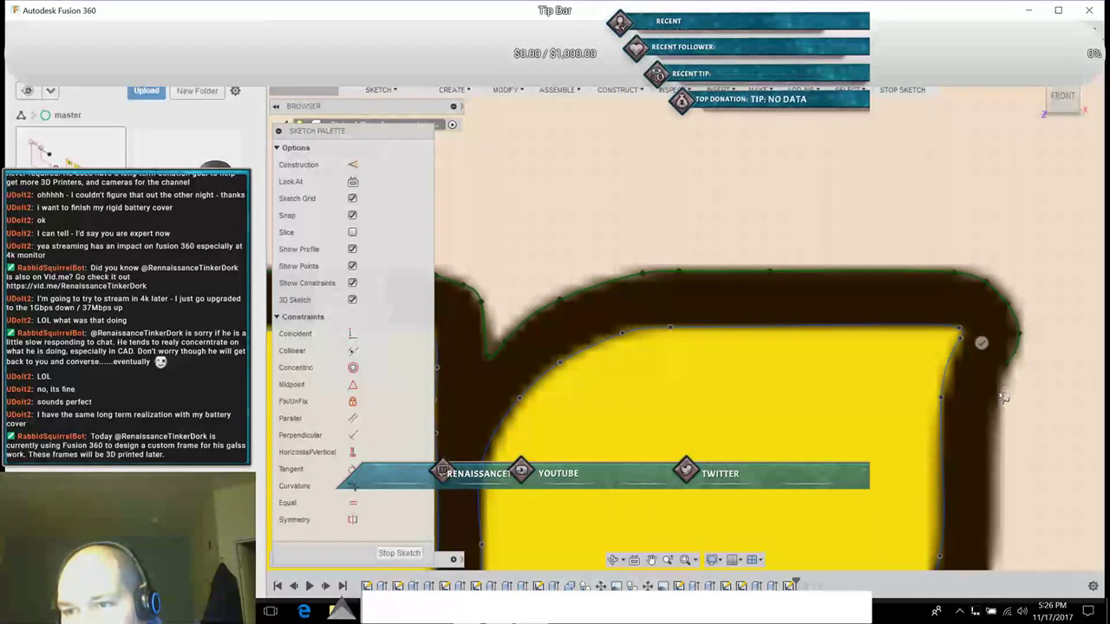
click(1000, 398)
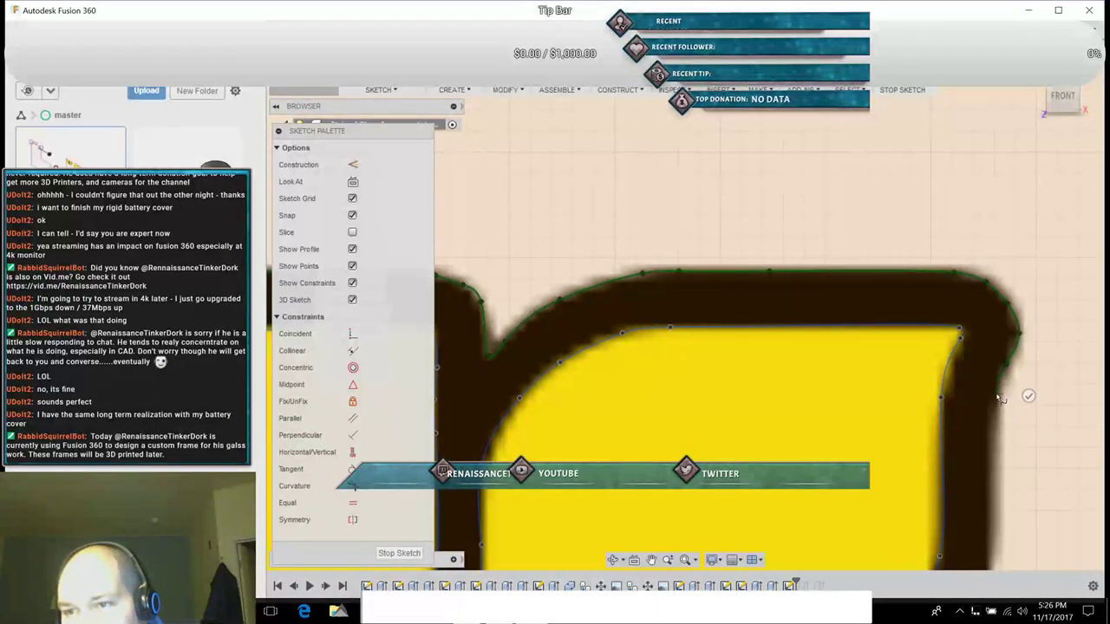
click(993, 441)
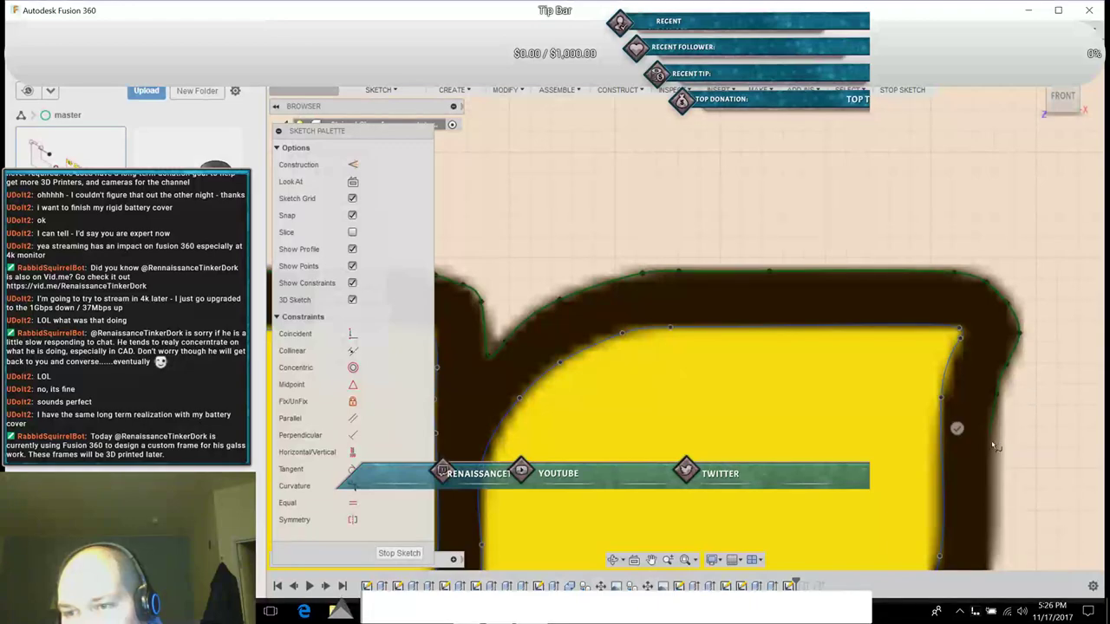
click(989, 497)
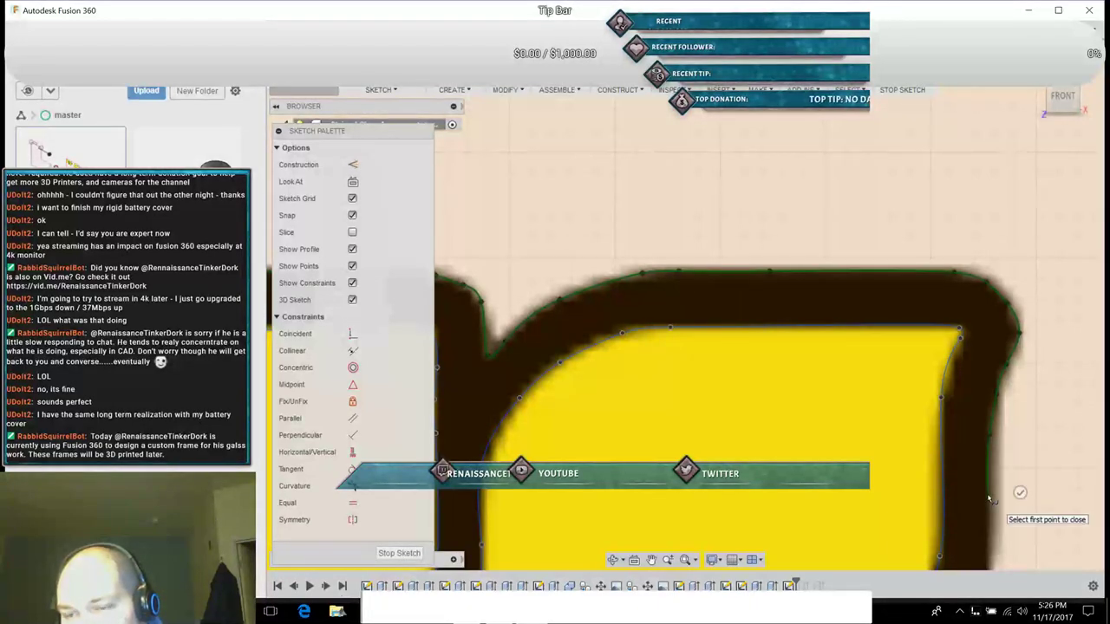
Step: Continue the spline down the upper bowl's outer right side, around its lower curve and through the notch above the leg
click(652, 559)
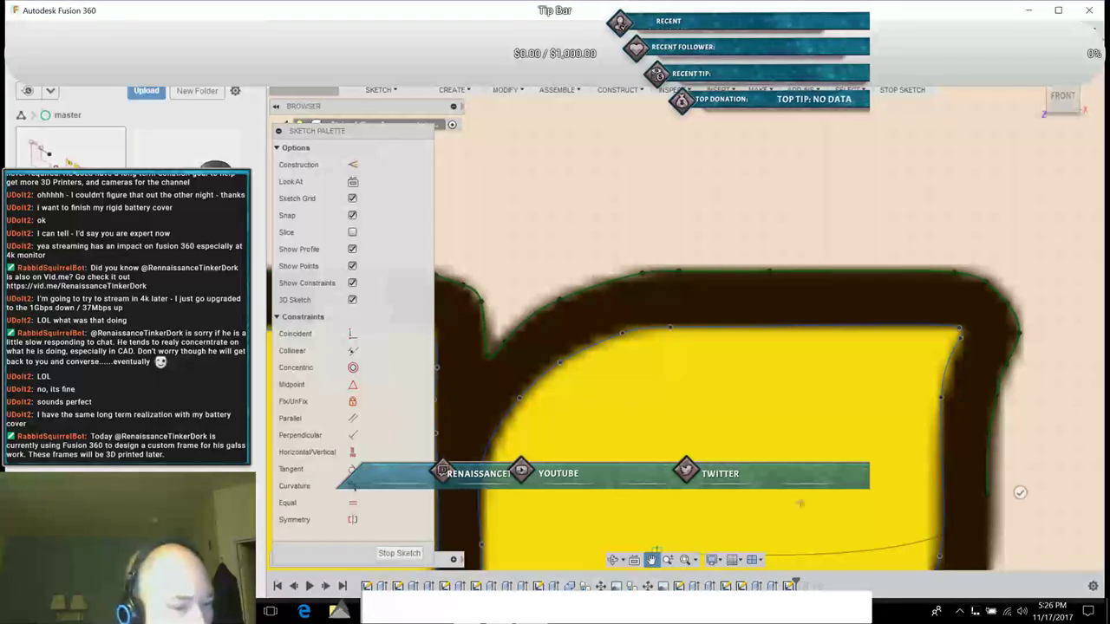
drag(1042, 501, 984, 198)
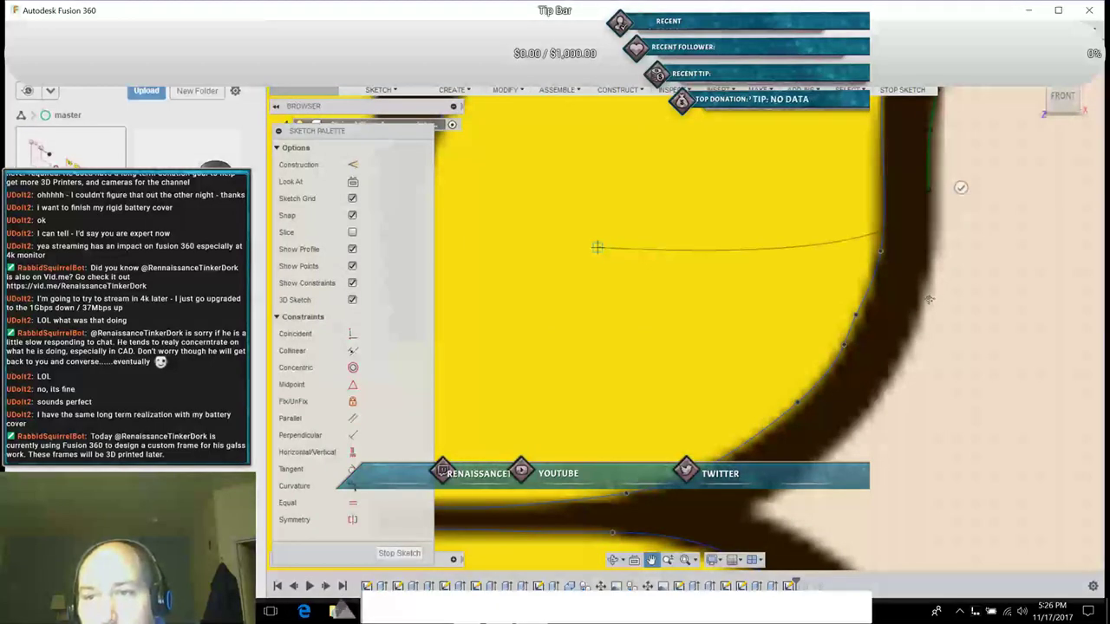
key(Escape)
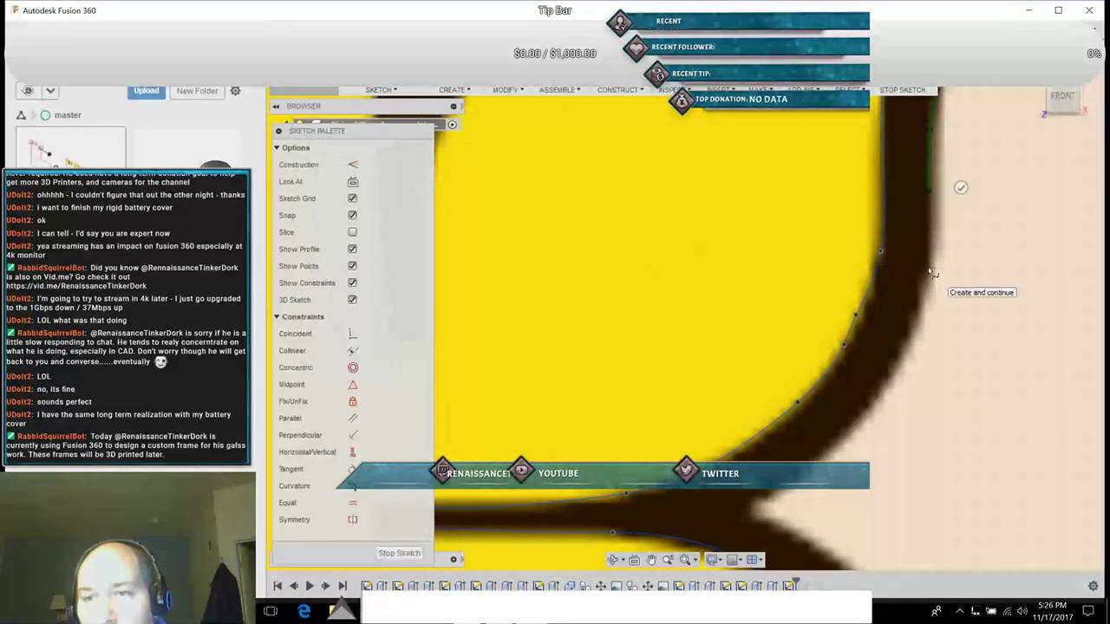
key(l)
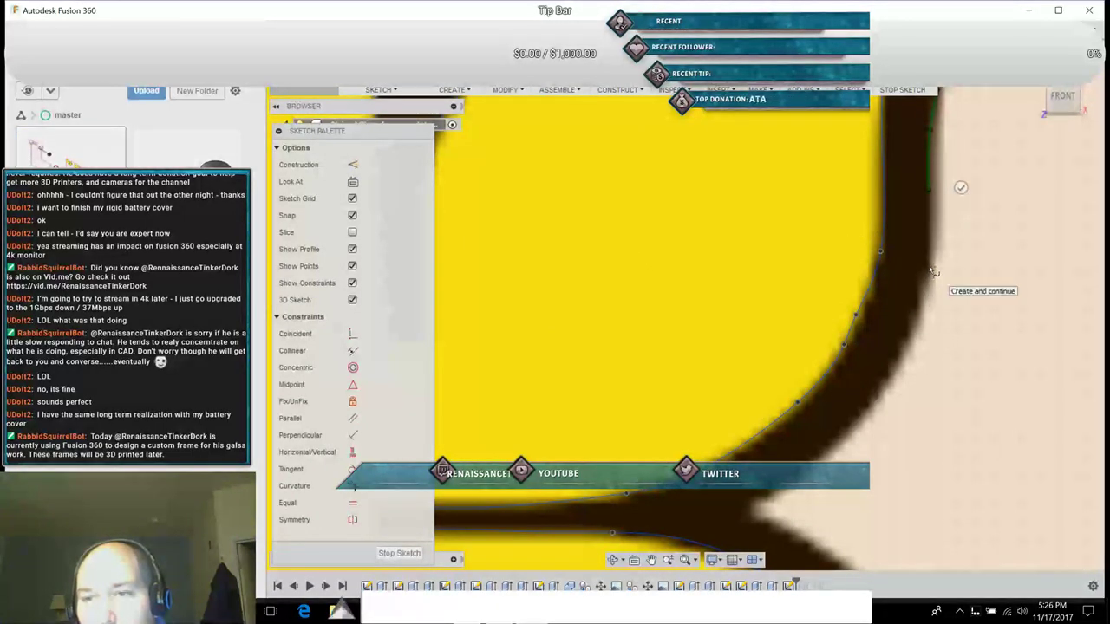
click(932, 274)
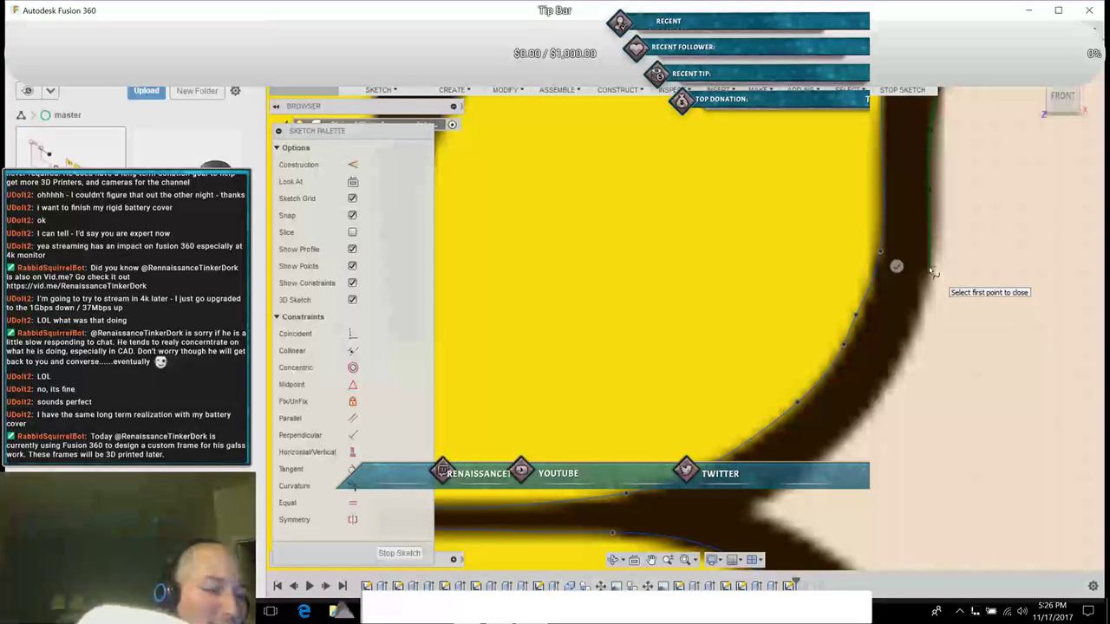
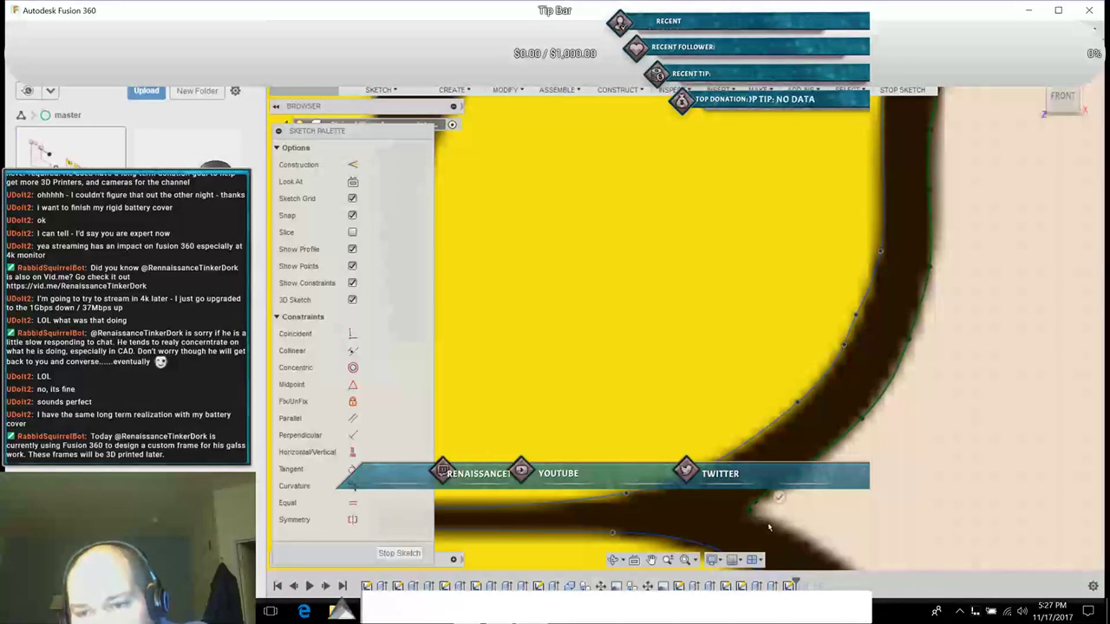
click(818, 551)
Step: Extend the spline from the notch over the leg's curved shoulder and down its straight outer right edge
click(652, 561)
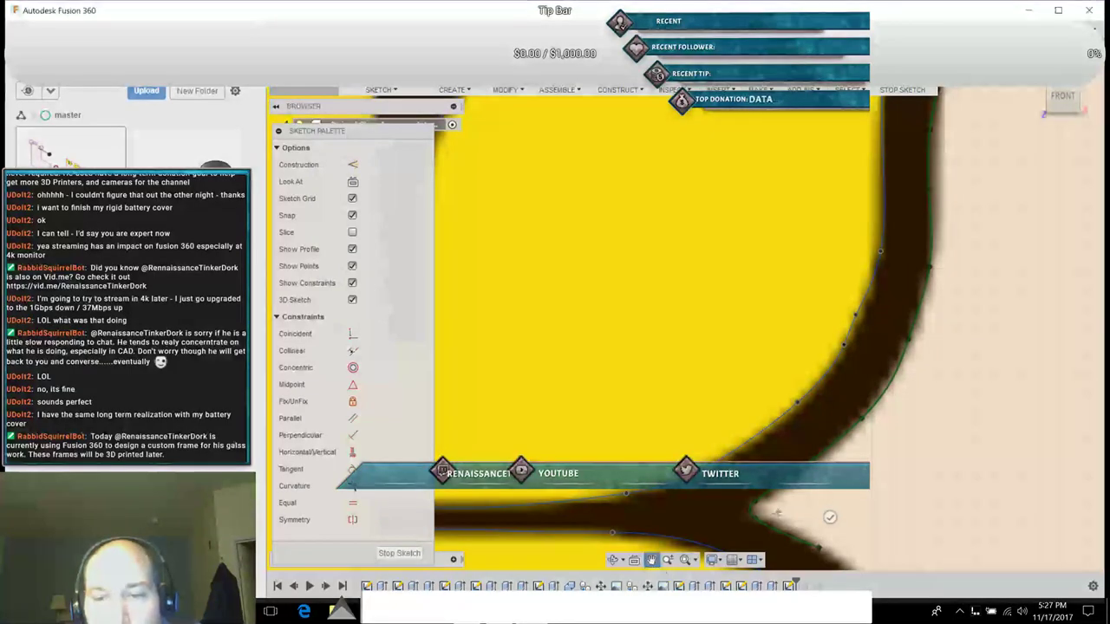
drag(900, 525, 633, 255)
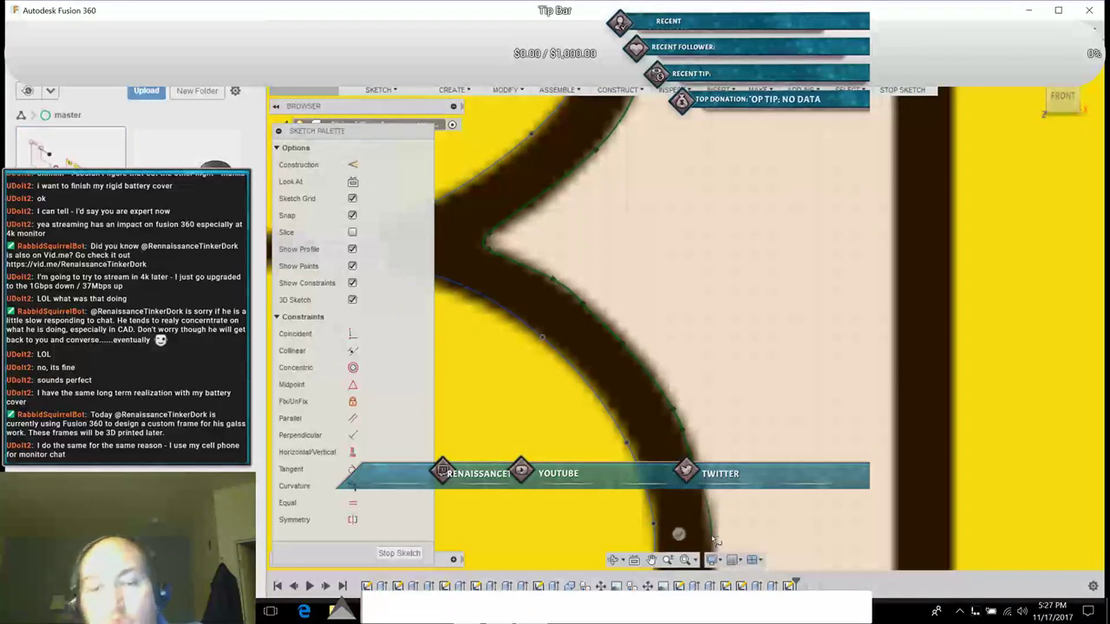
click(651, 560)
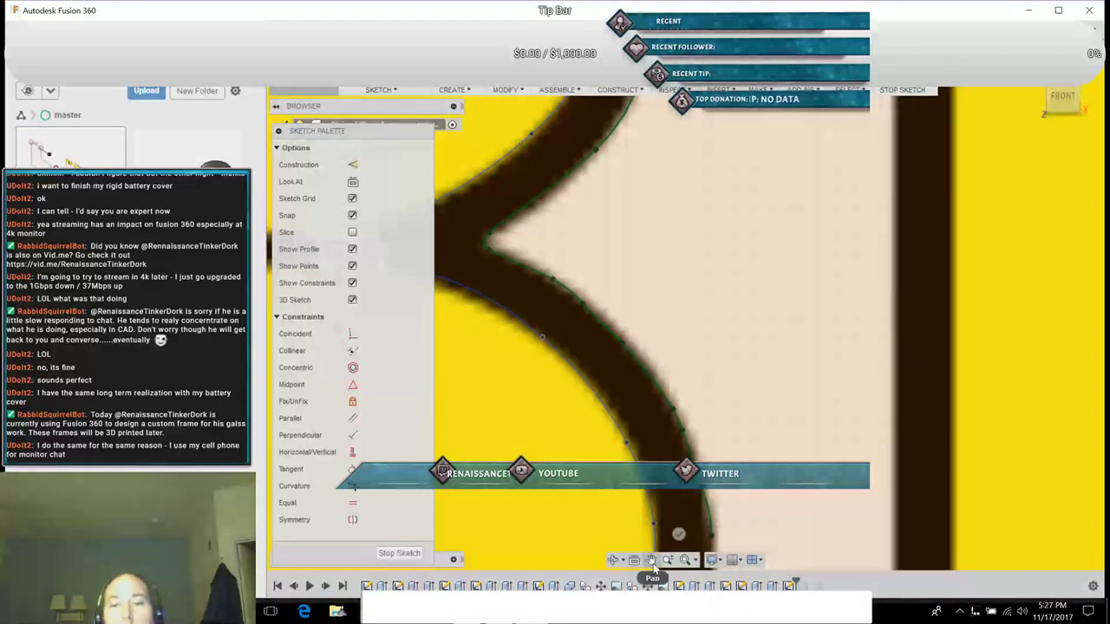
drag(820, 441, 754, 129)
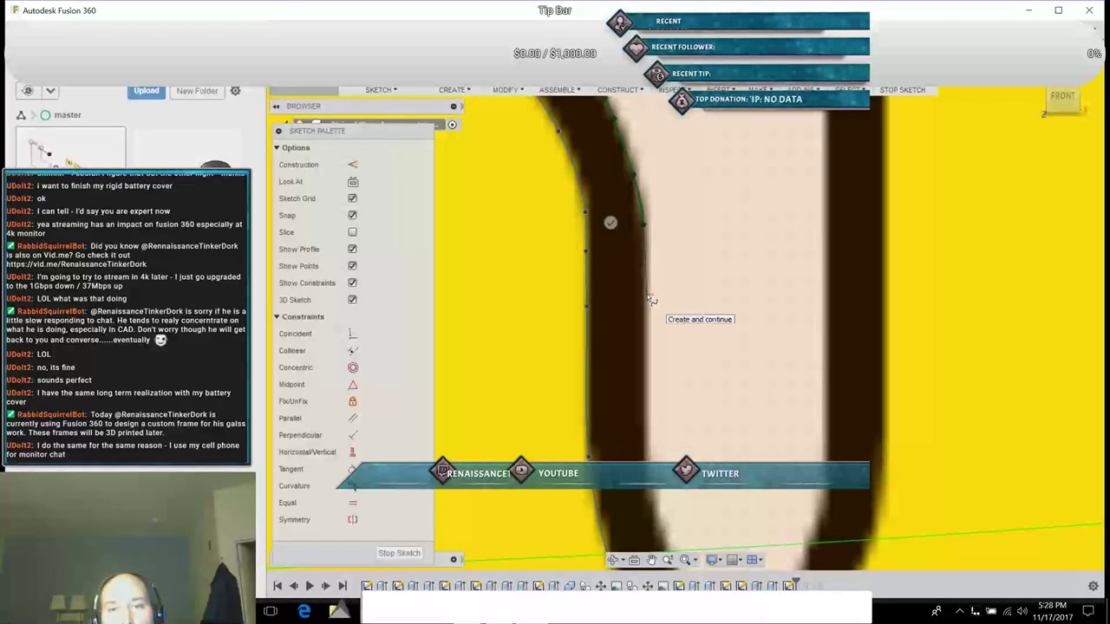
click(649, 298)
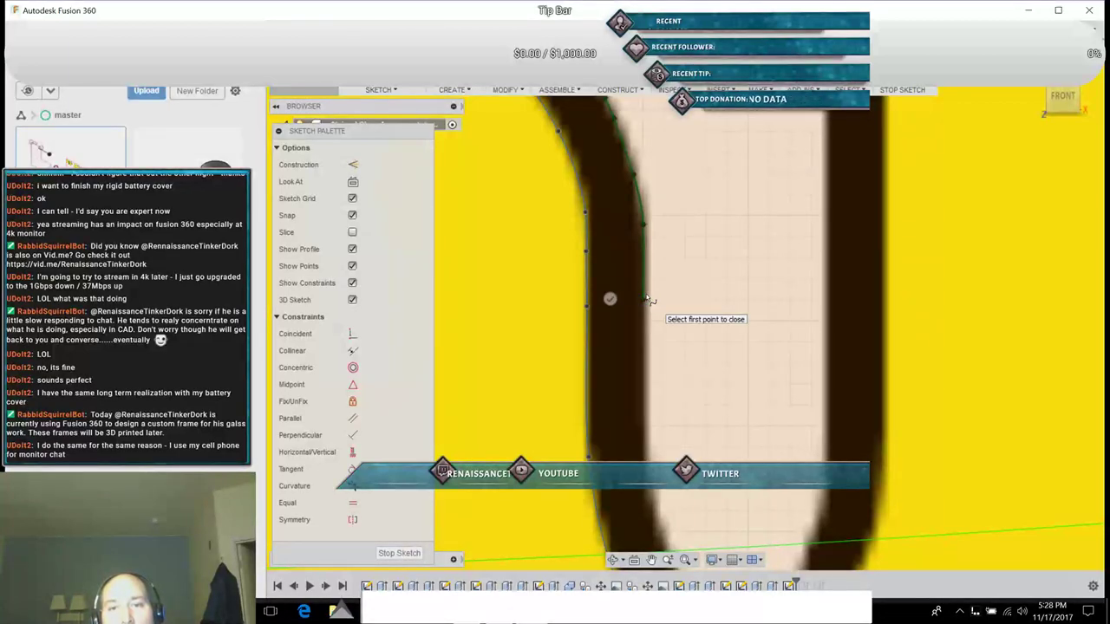
click(645, 411)
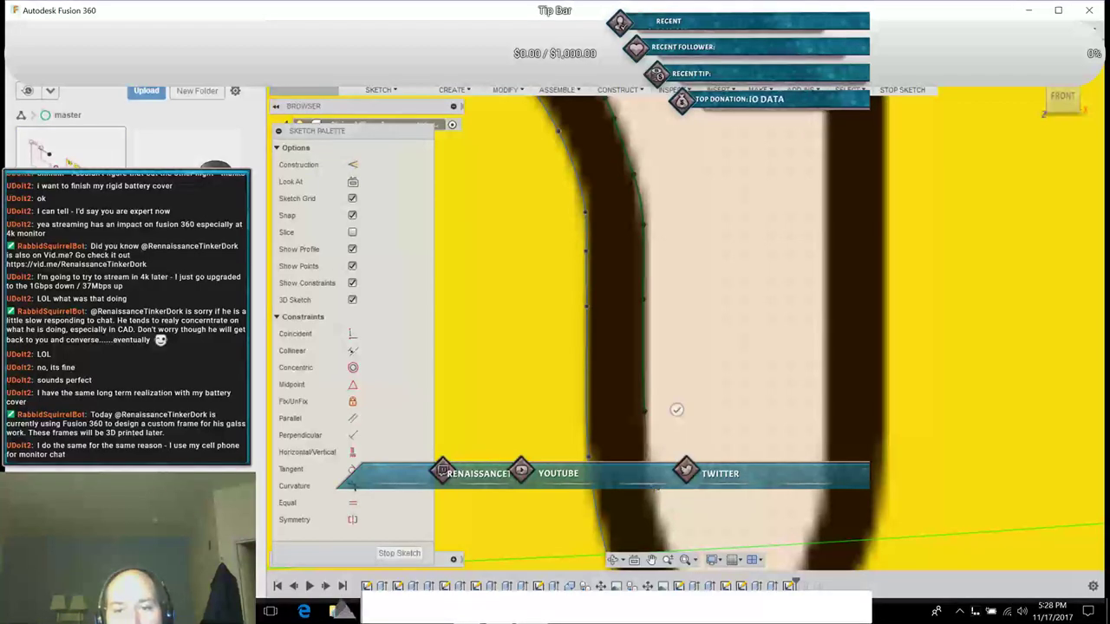
click(661, 528)
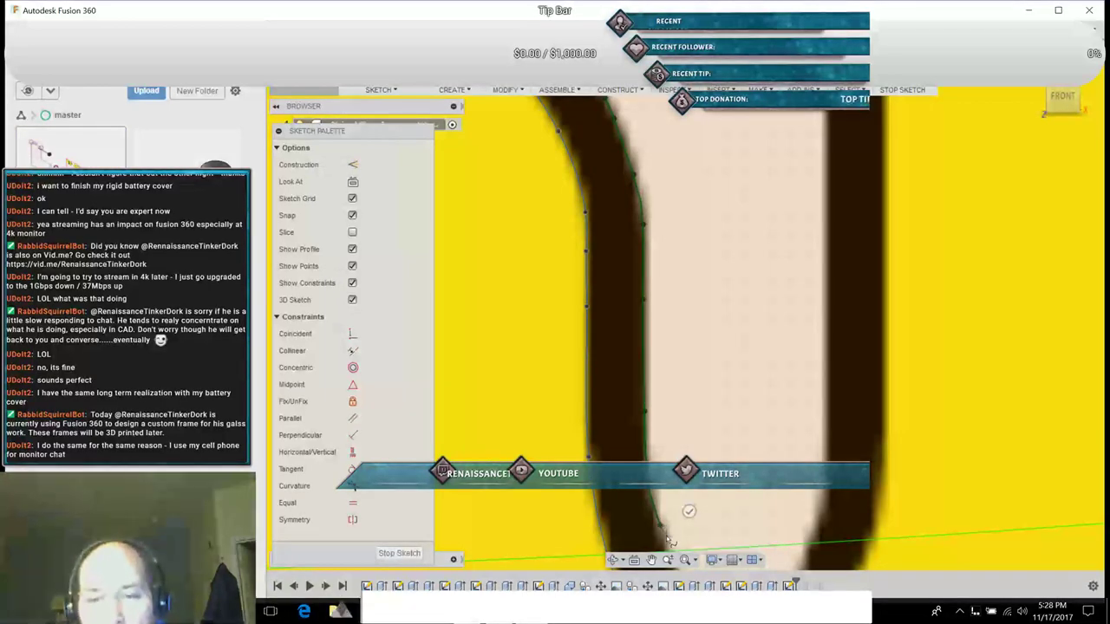
click(665, 543)
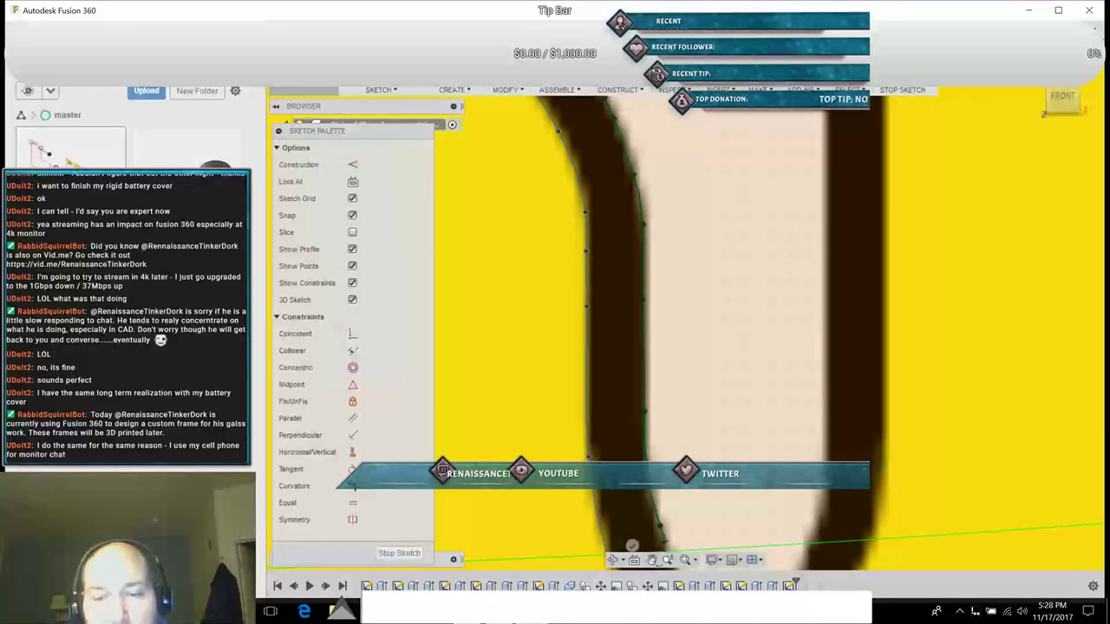
Step: Carry the spline along the leg's outward-sweeping curve and around its rounded lower-right tip
click(651, 560)
mouse_move(706, 513)
mouse_down()
mouse_move(563, 312)
mouse_move(568, 260)
mouse_up()
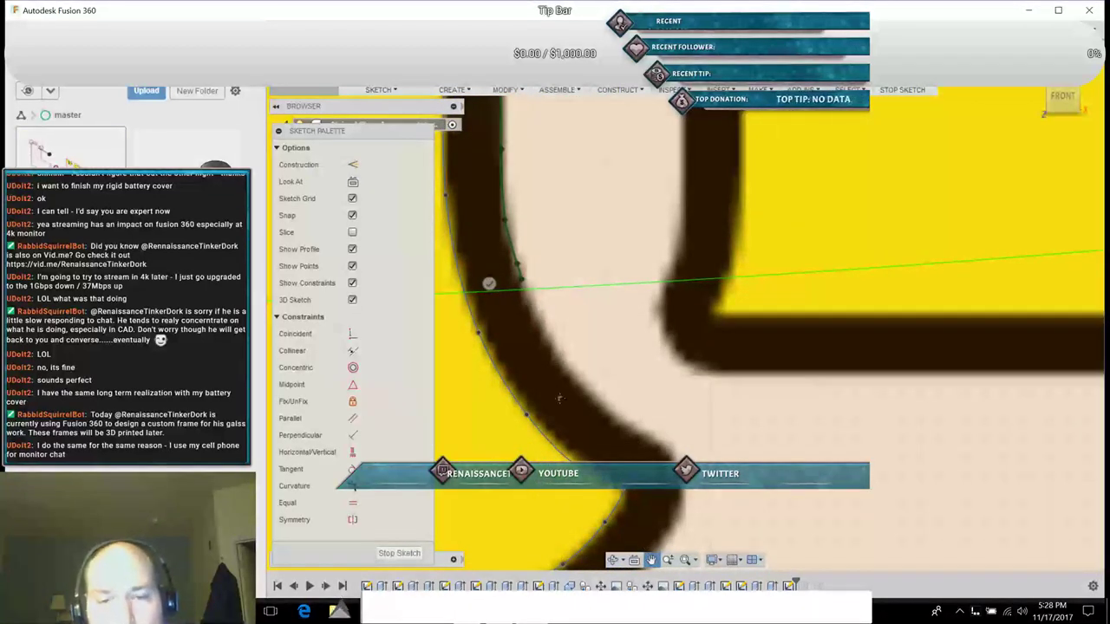
key(Escape)
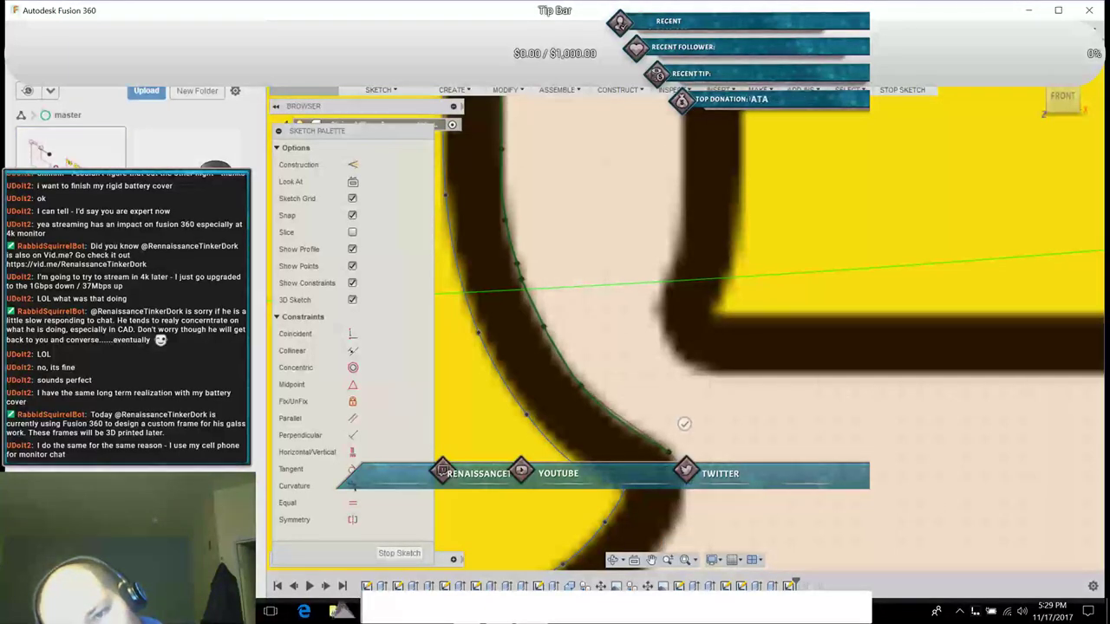
click(687, 511)
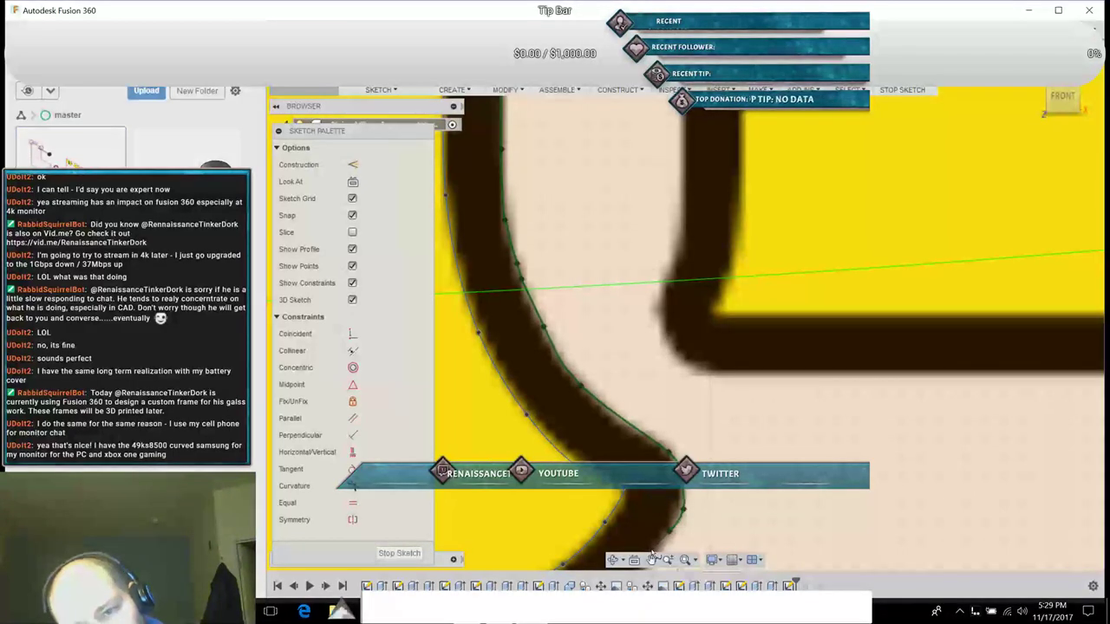
Step: Trace the spline along the outer bottom edge of the leg's border, from the rounded tip toward the left
click(651, 559)
mouse_move(727, 519)
middle_down()
mouse_move(815, 424)
mouse_move(950, 206)
middle_up()
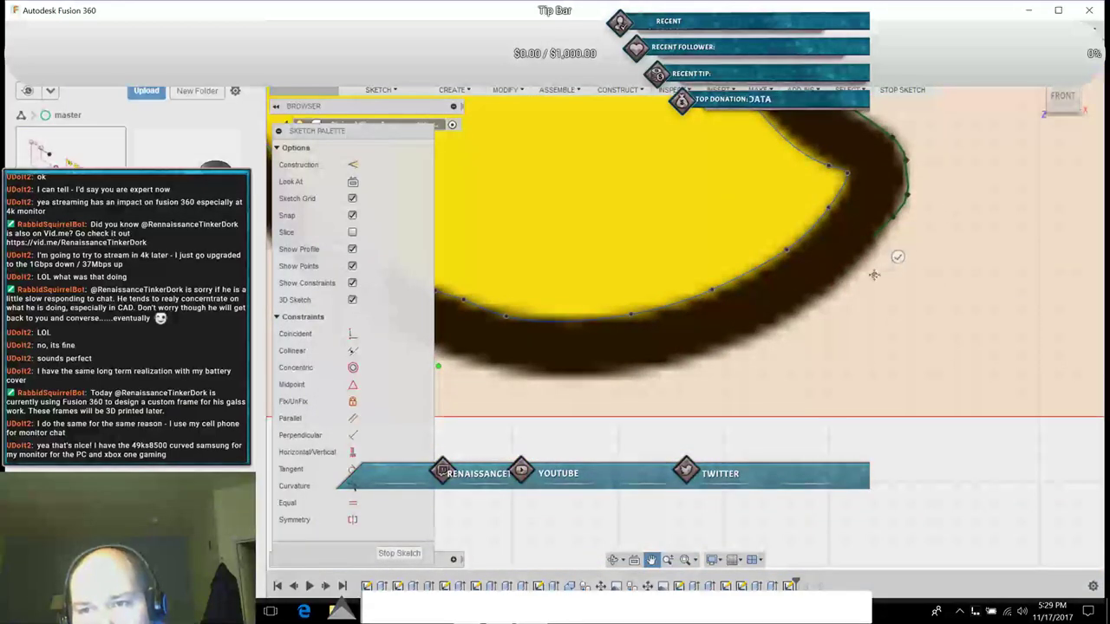
click(830, 293)
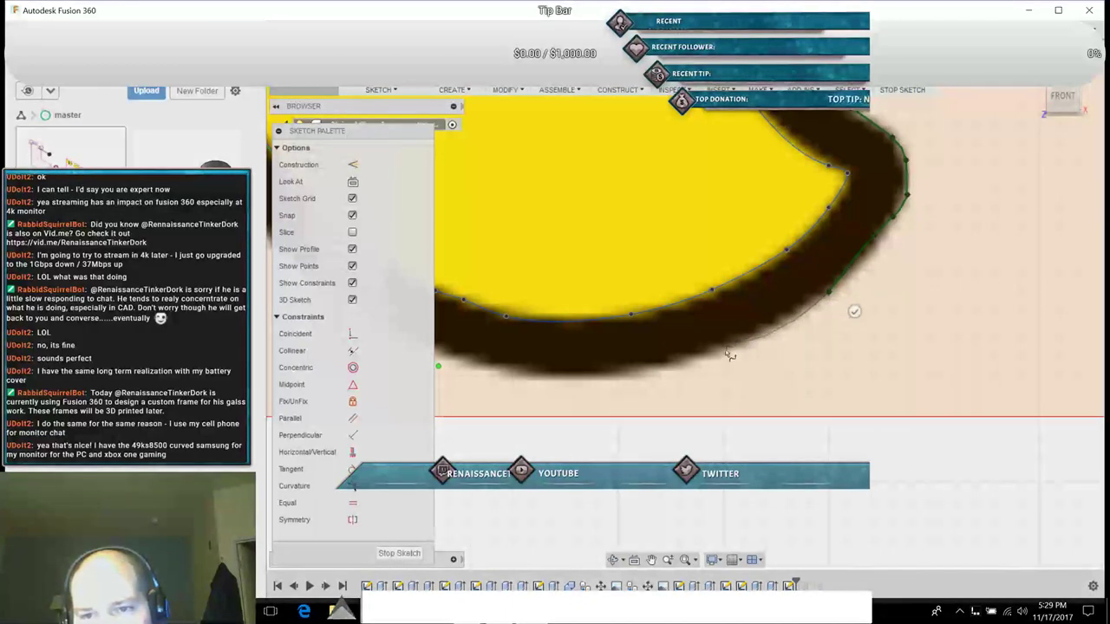
click(753, 334)
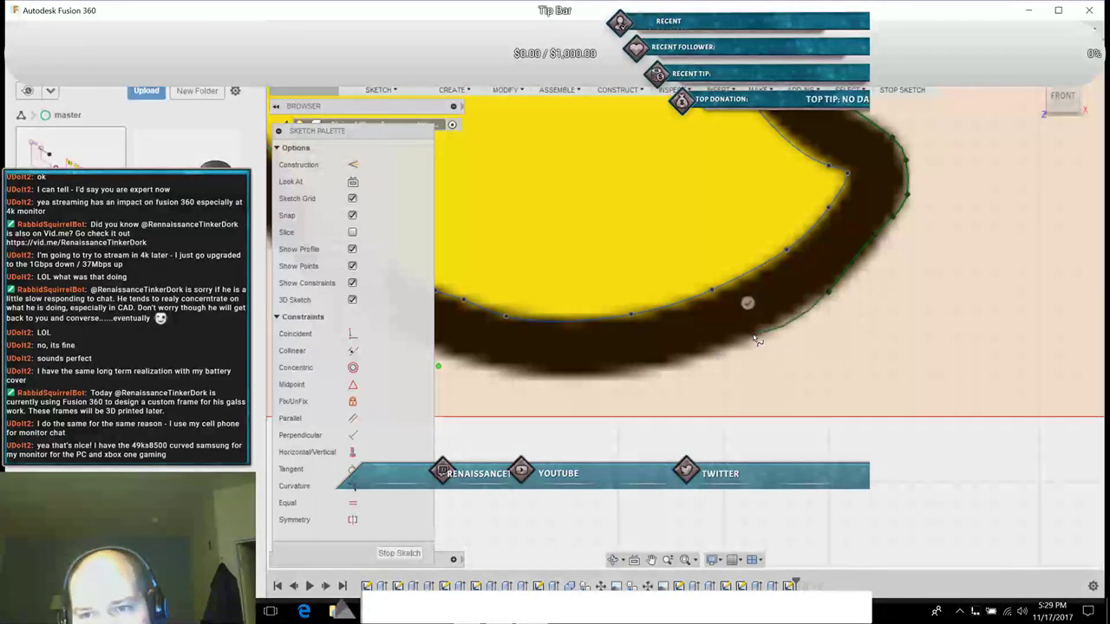
click(667, 370)
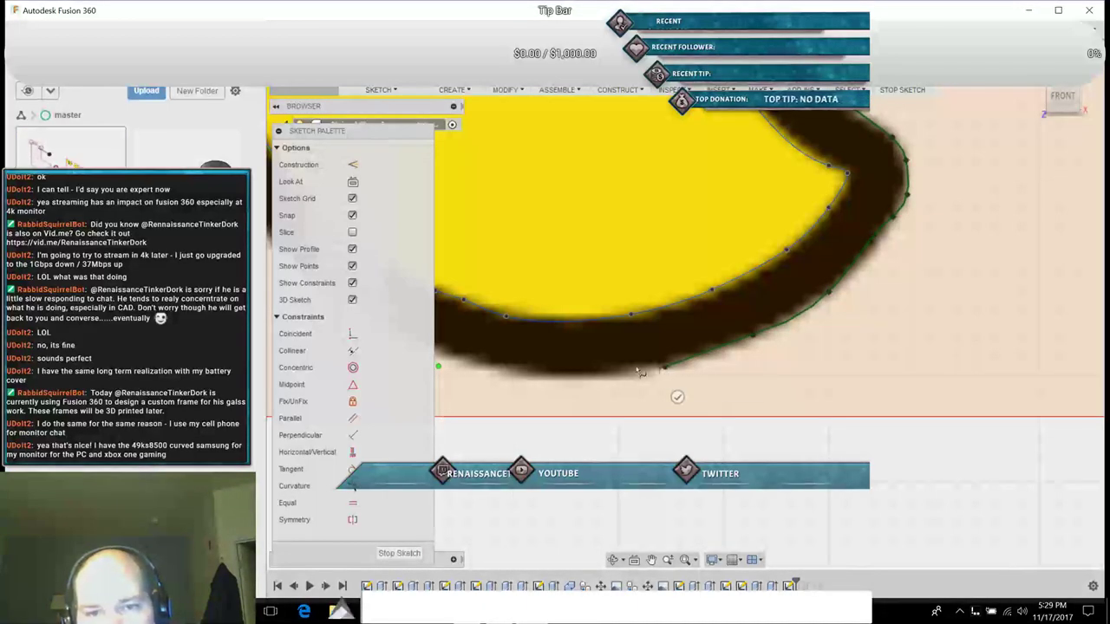
click(565, 379)
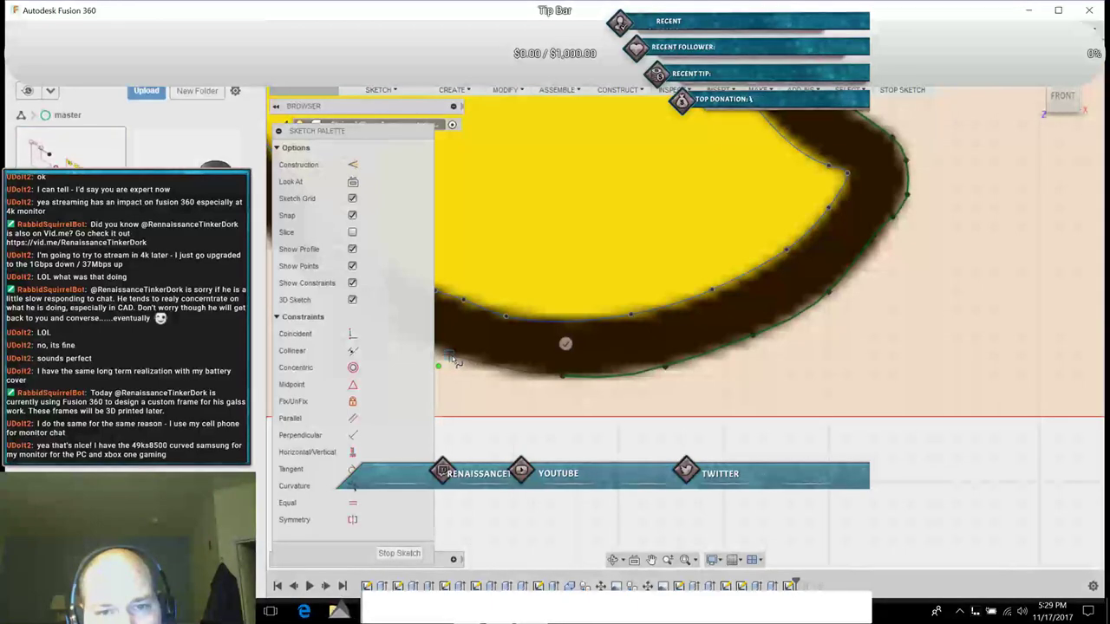
click(450, 357)
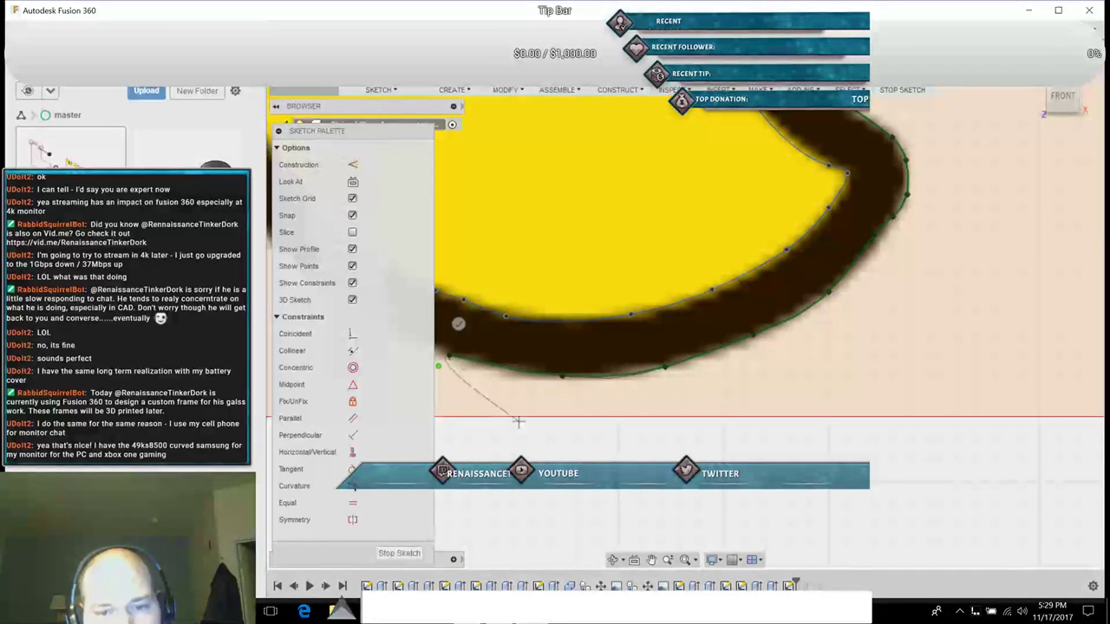
Step: Continue the spline up the leg's outer left edge, through the notch and onto the stem's lower-right corner
click(651, 561)
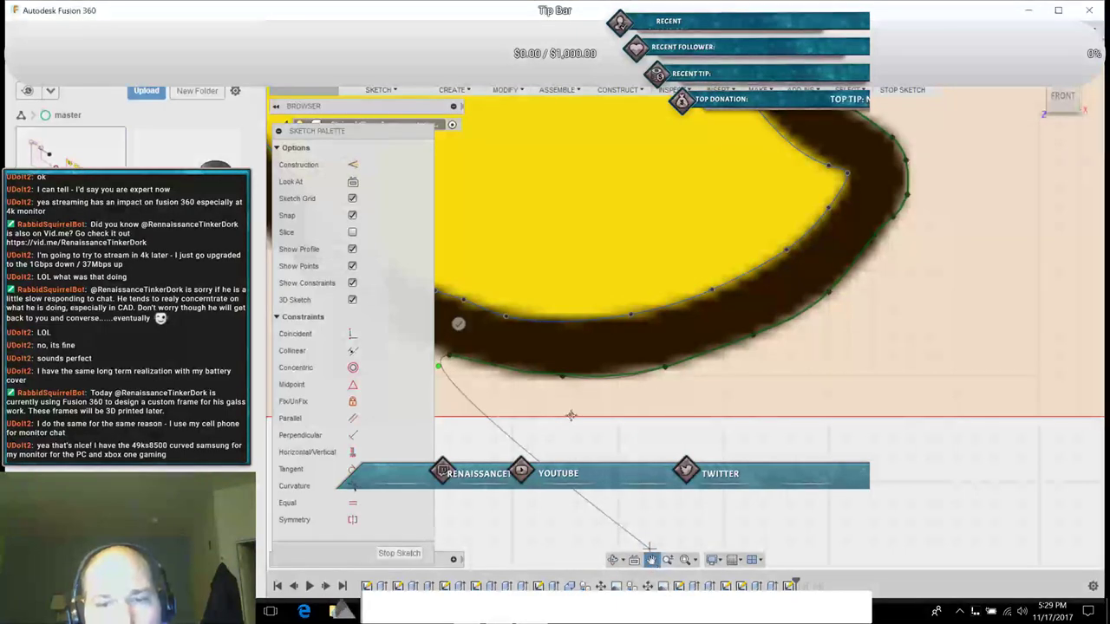
mouse_move(563, 404)
mouse_down()
mouse_move(717, 448)
mouse_move(1005, 489)
mouse_move(1009, 501)
mouse_up()
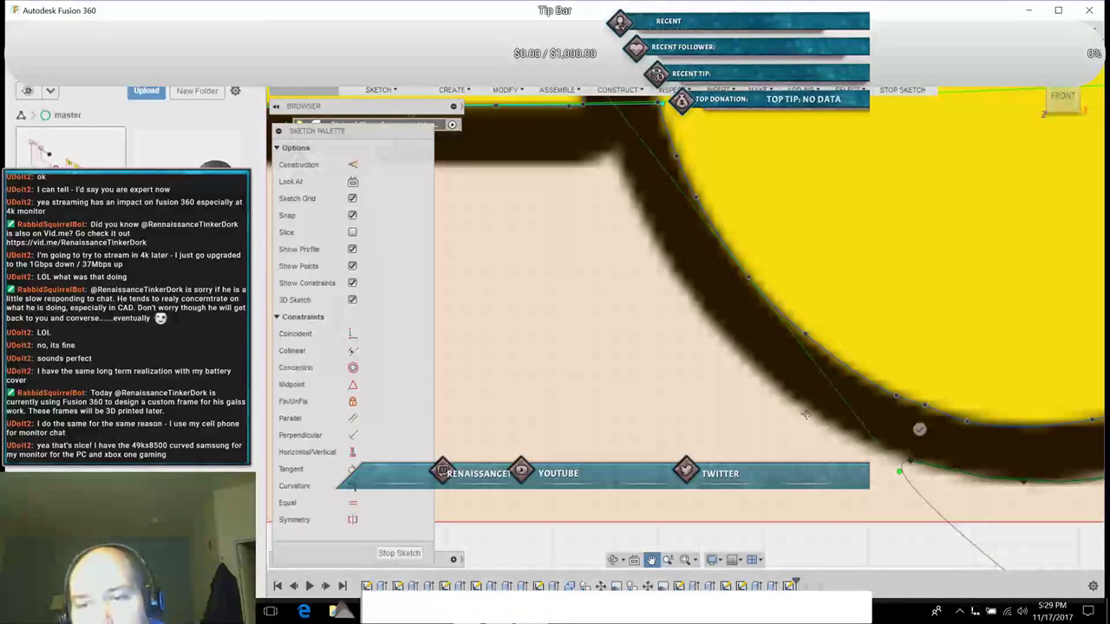
key(Escape)
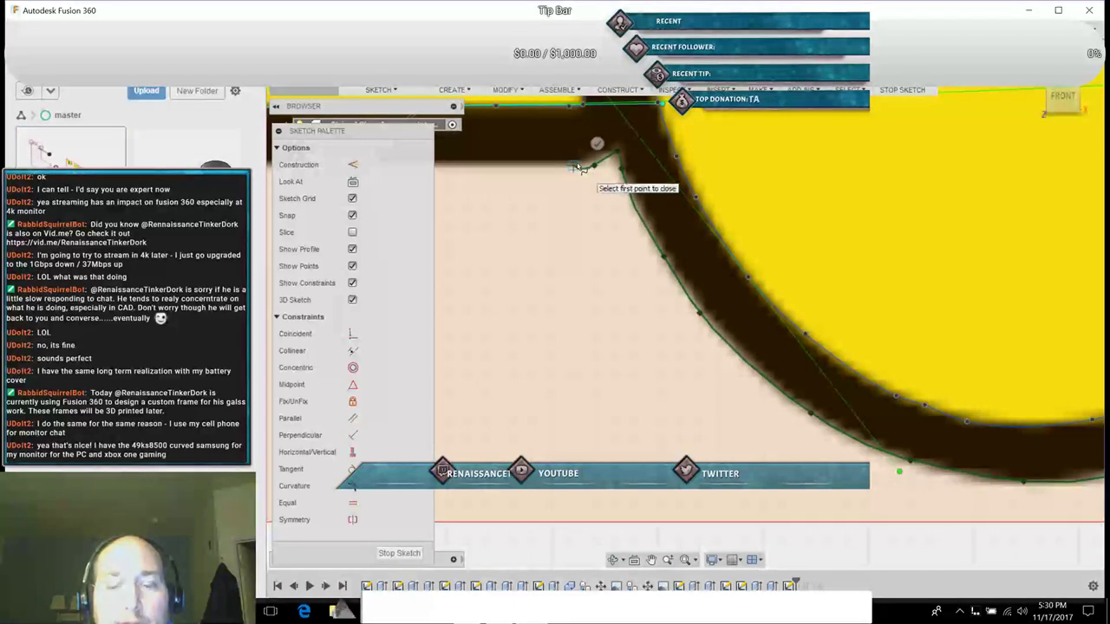
click(572, 165)
Step: Extend the spline along the stem's outer bottom edge to the start of its lower-left corner
click(651, 559)
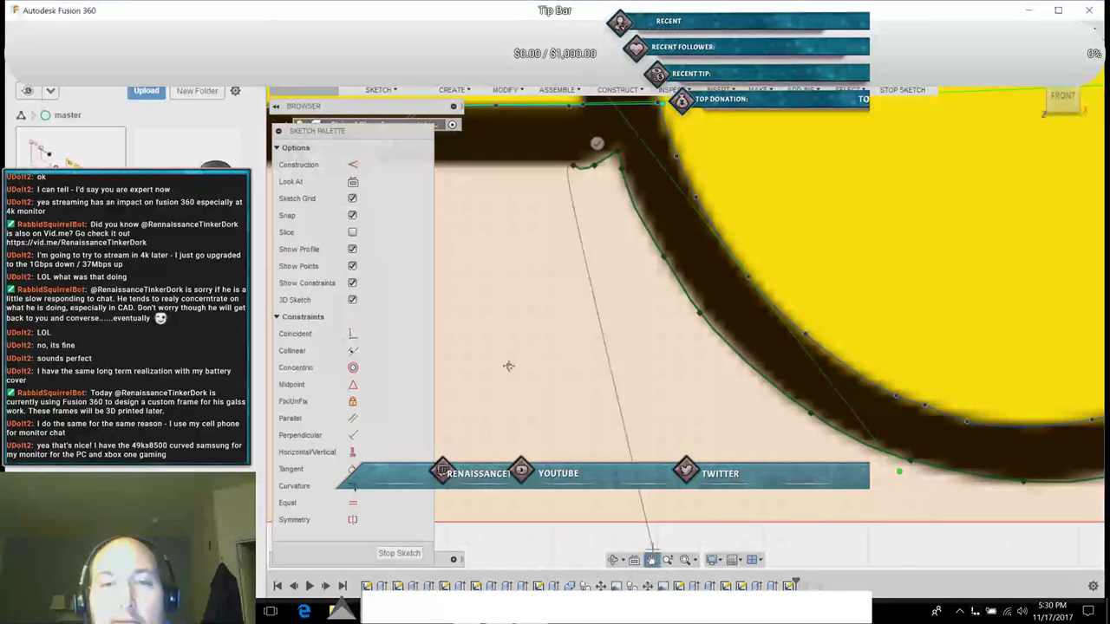
mouse_move(509, 338)
mouse_down()
mouse_move(842, 460)
mouse_move(975, 464)
mouse_up()
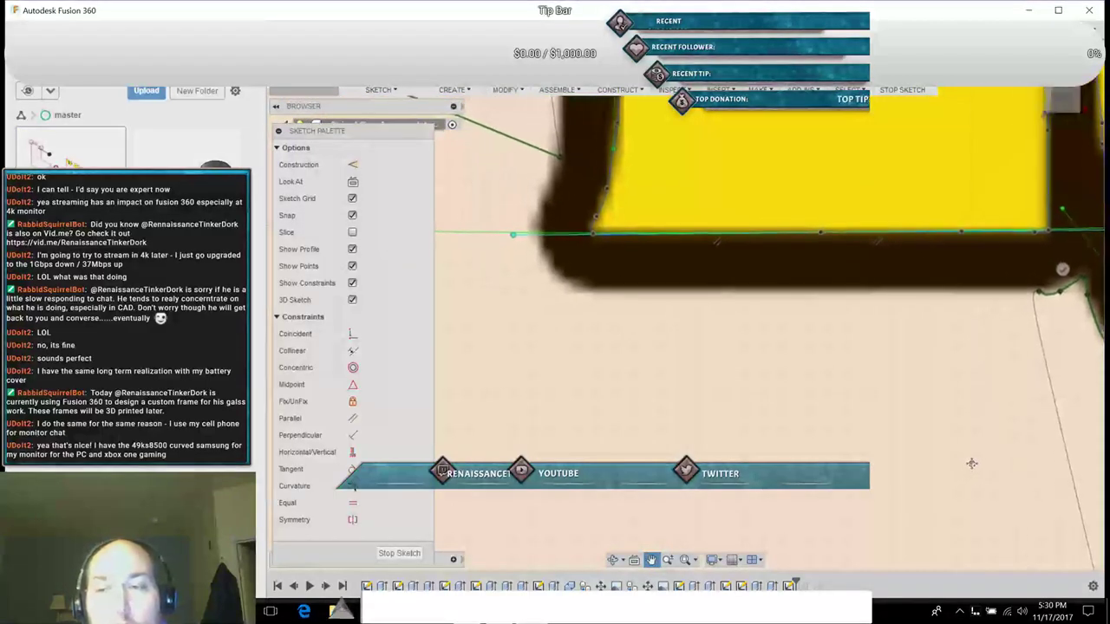
key(Escape)
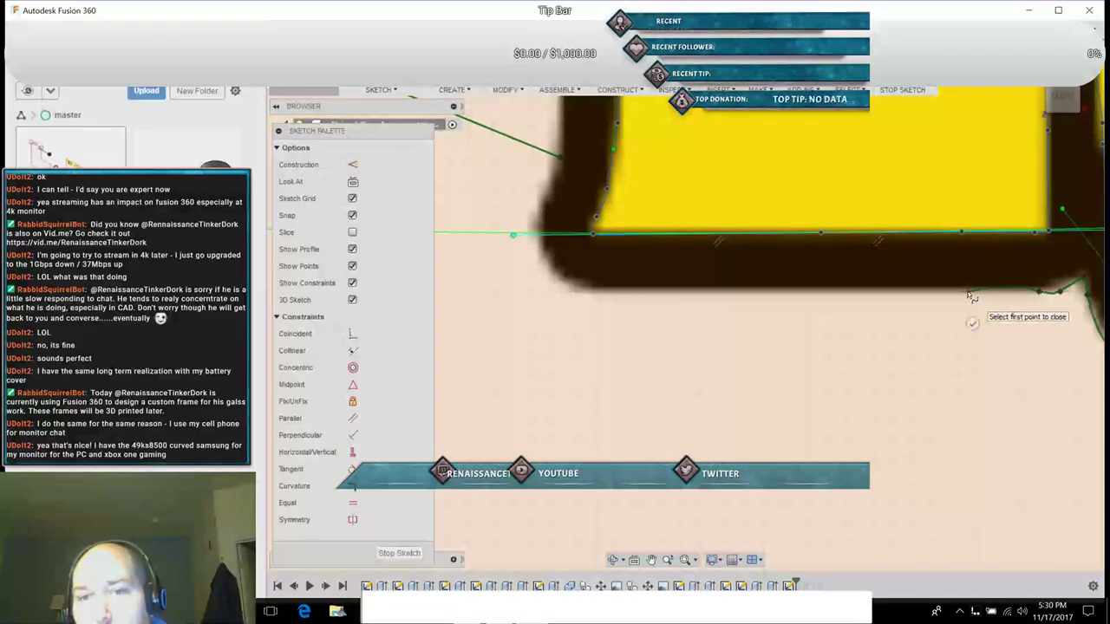
click(968, 294)
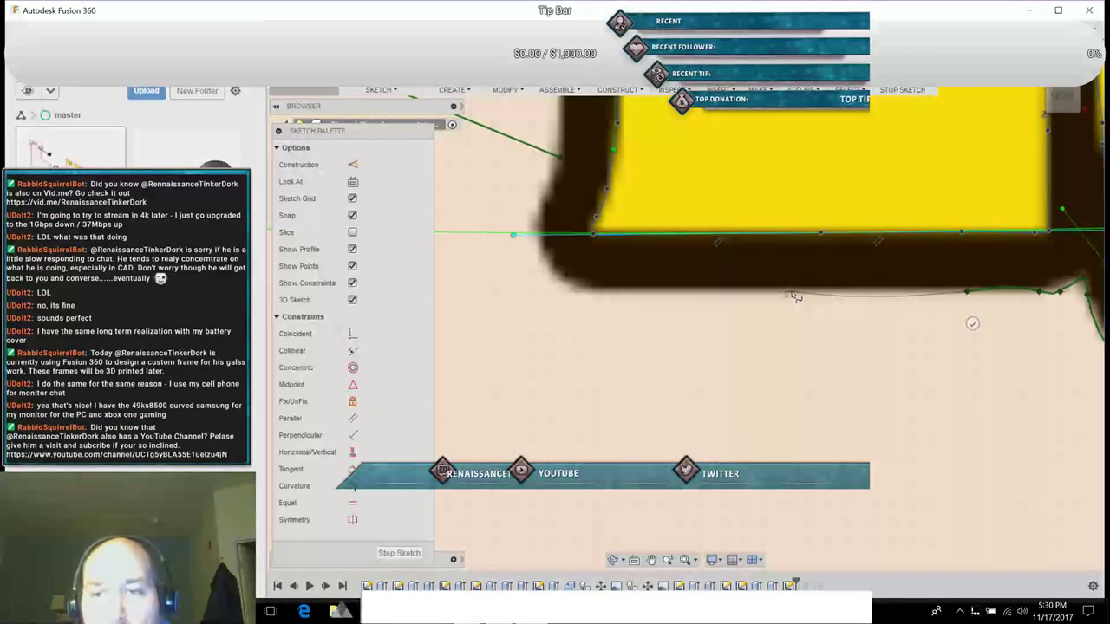
click(790, 294)
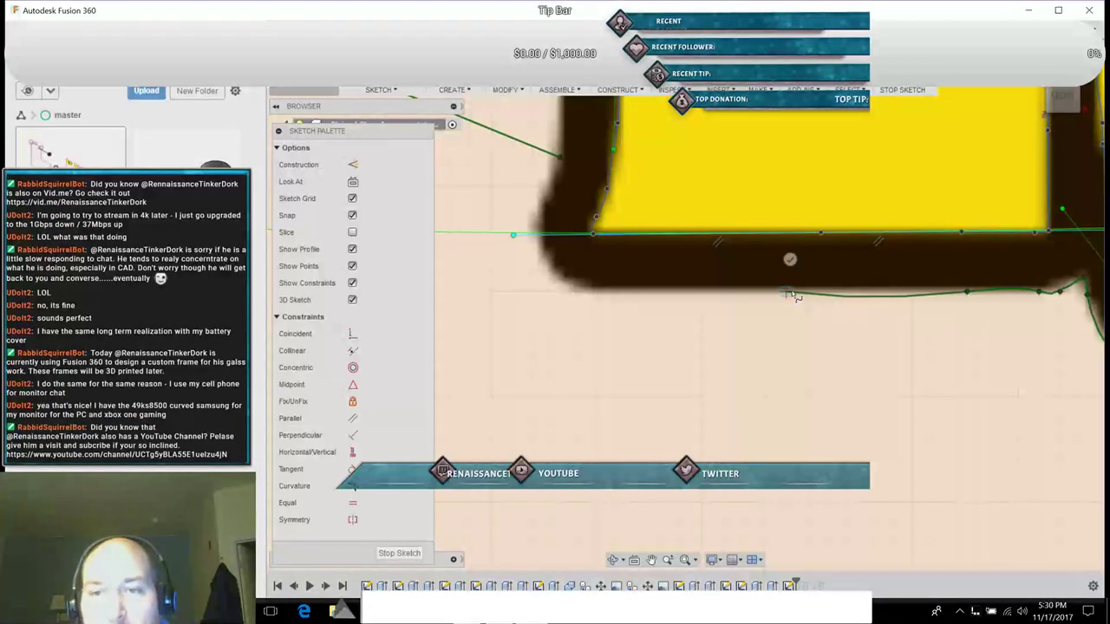
click(603, 292)
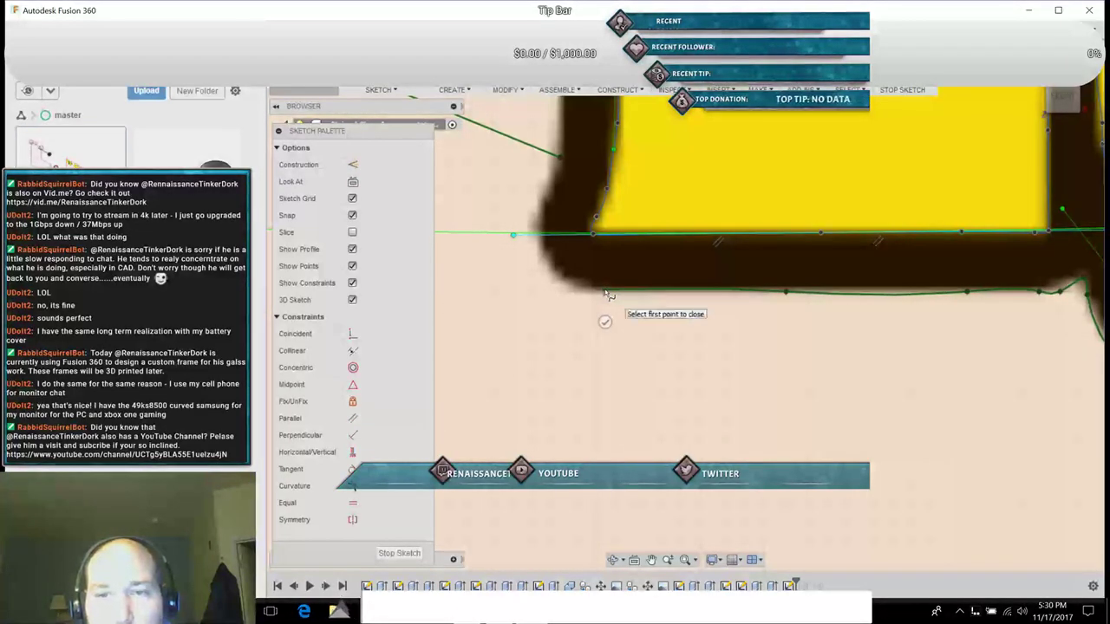
Step: Continue the spline around the stem's rounded lower-left corner and onto the start of its outer left edge
click(562, 281)
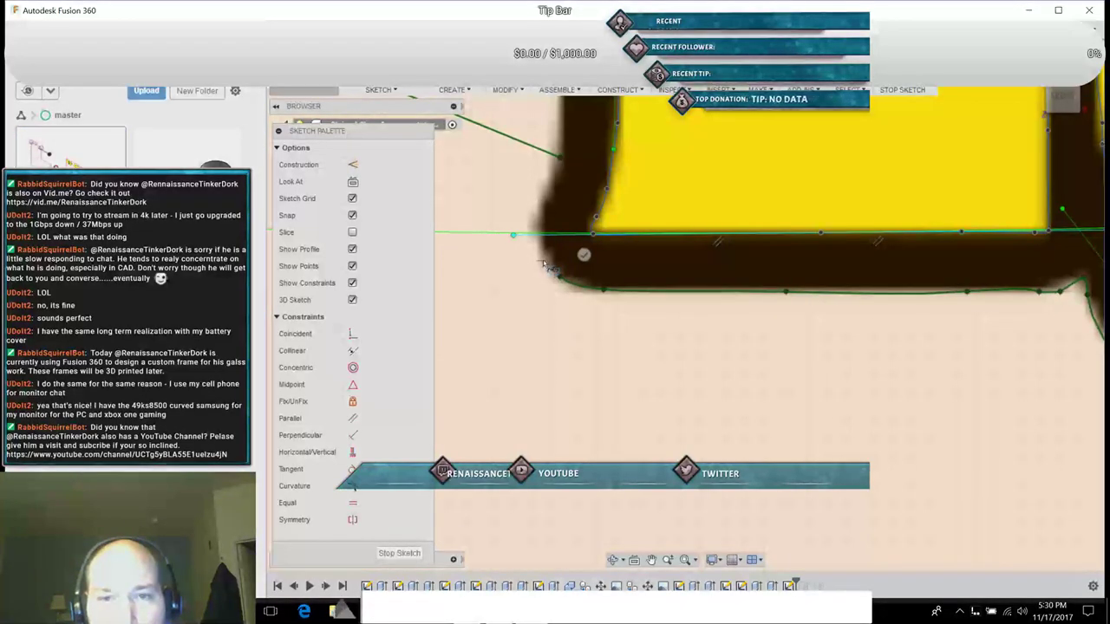
click(542, 252)
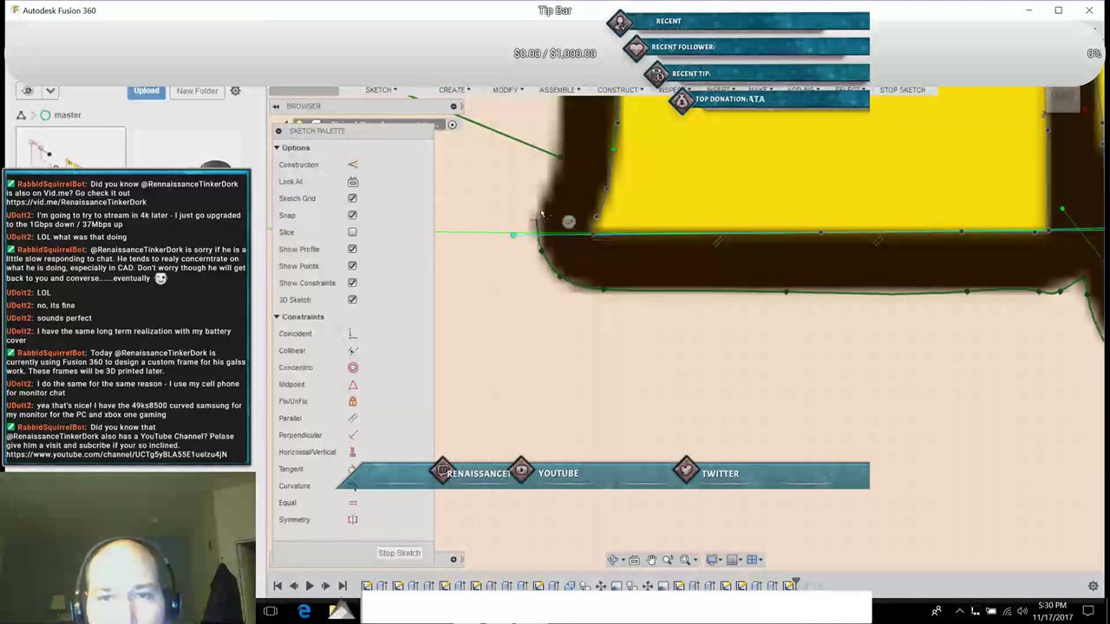
click(536, 220)
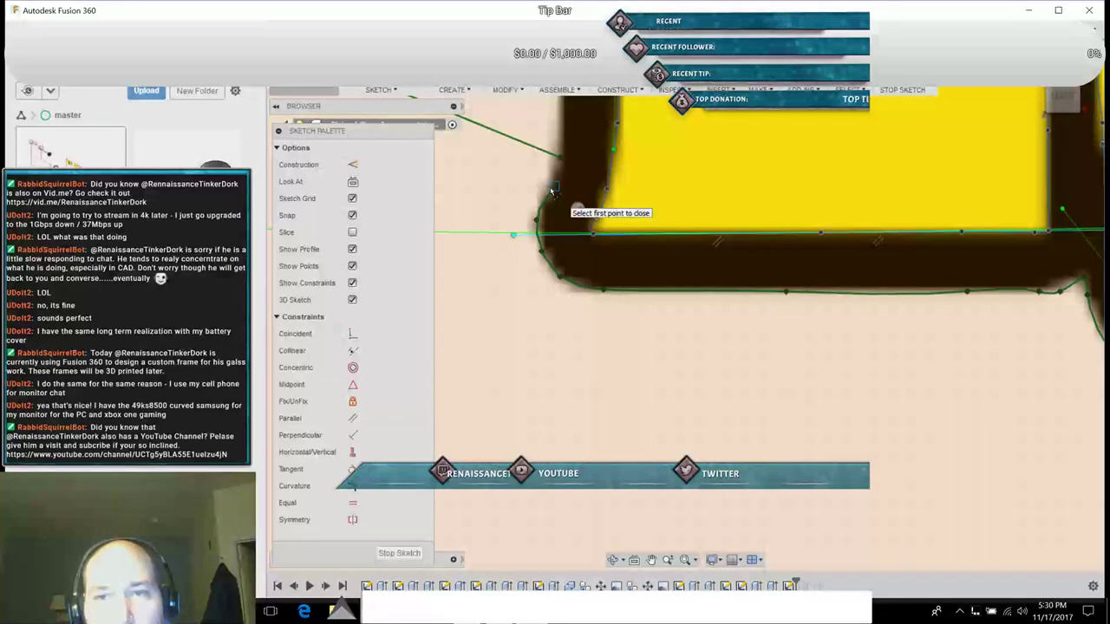
click(554, 186)
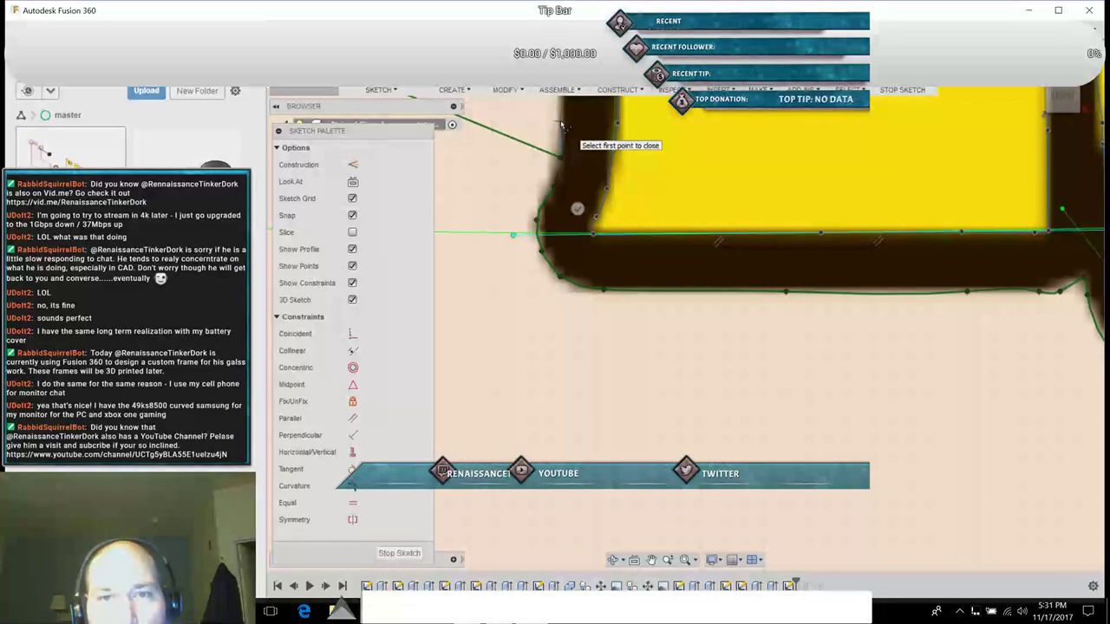
click(561, 126)
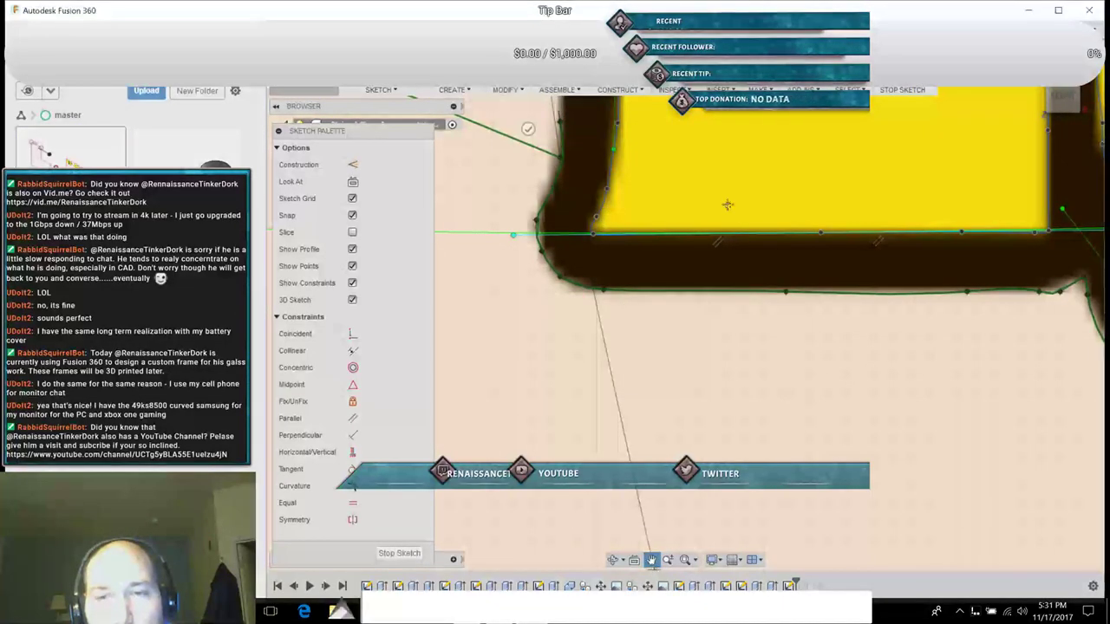
Step: Extend the spline up the lower part of the stem's outer left edge
mouse_move(716, 154)
middle_down()
mouse_move(736, 263)
mouse_move(799, 467)
middle_up()
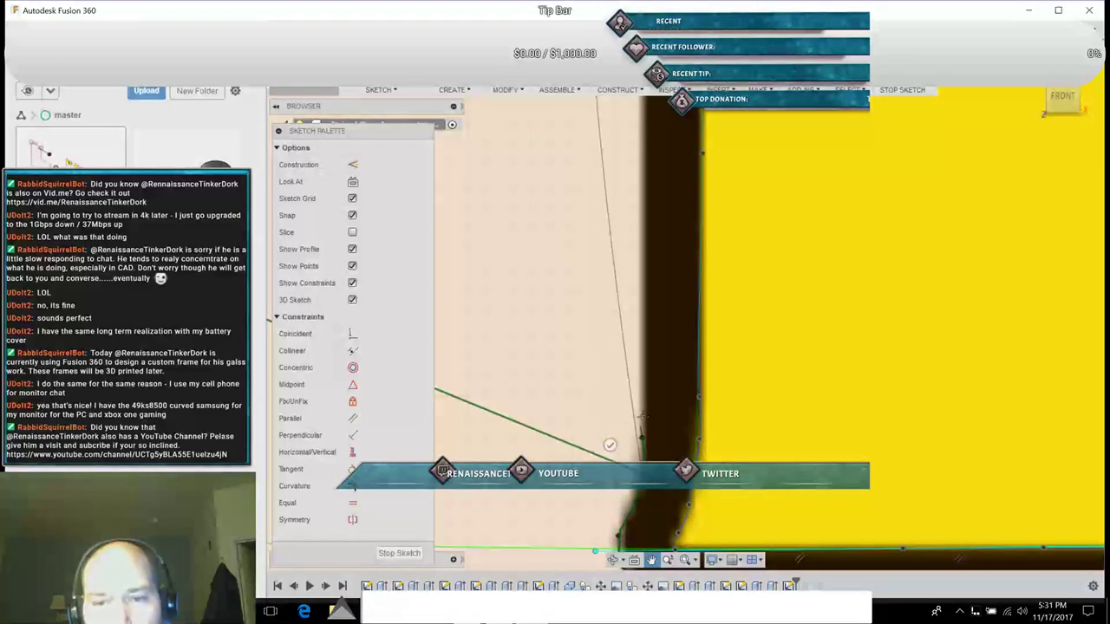
key(Escape)
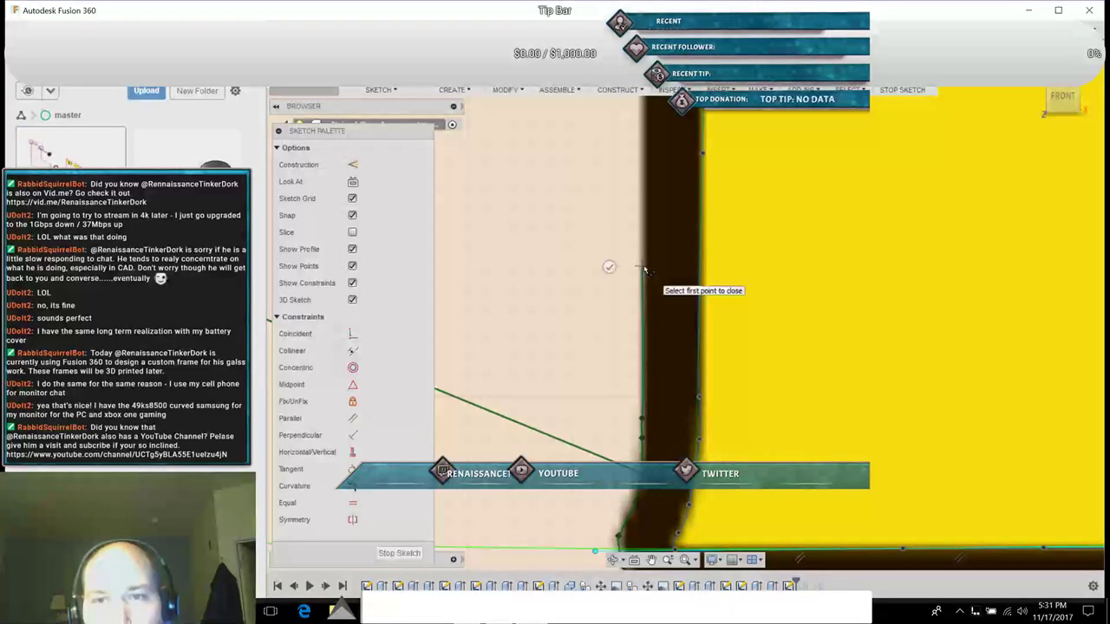
click(643, 268)
click(642, 151)
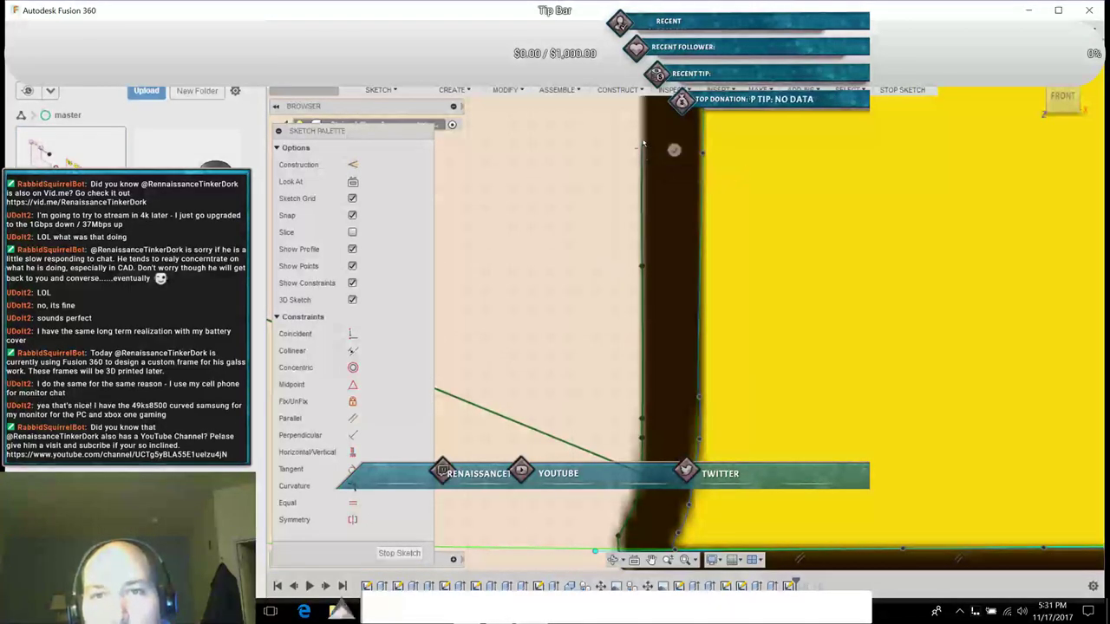
Step: Carry the spline up to its starting point below the stem's upper-left corner and close the outline
click(651, 560)
drag(693, 219, 694, 588)
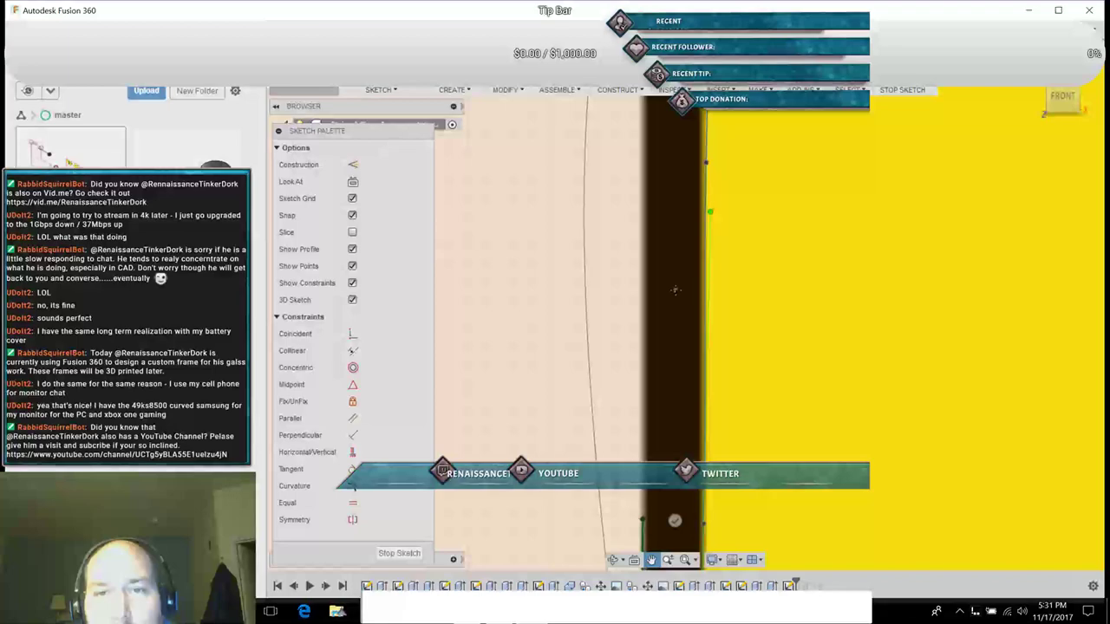
drag(675, 291, 682, 504)
drag(682, 342, 691, 471)
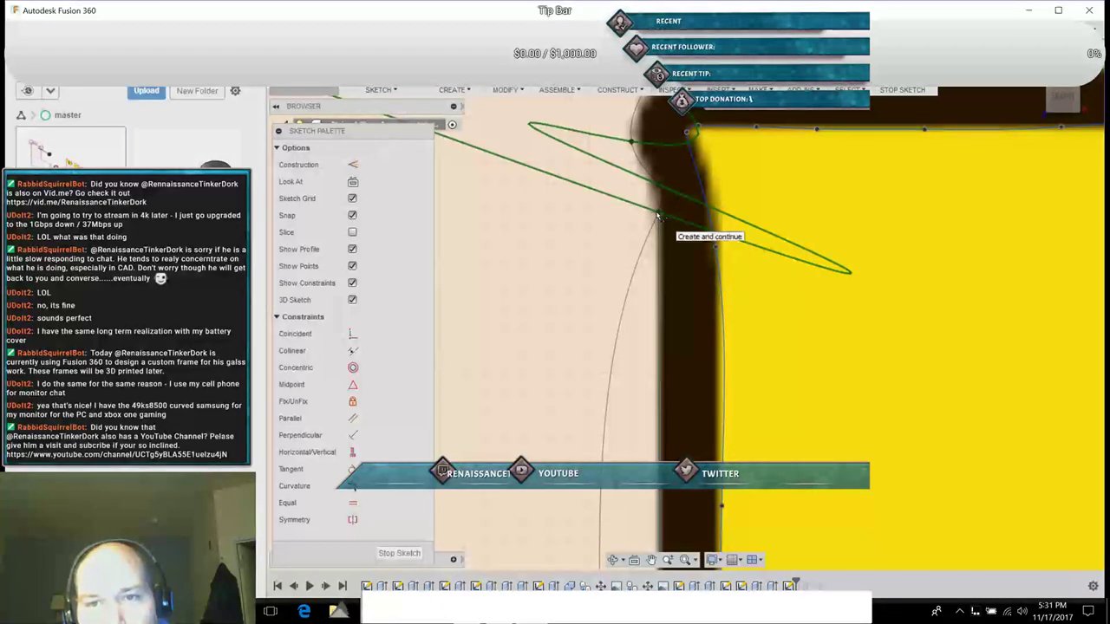
click(658, 216)
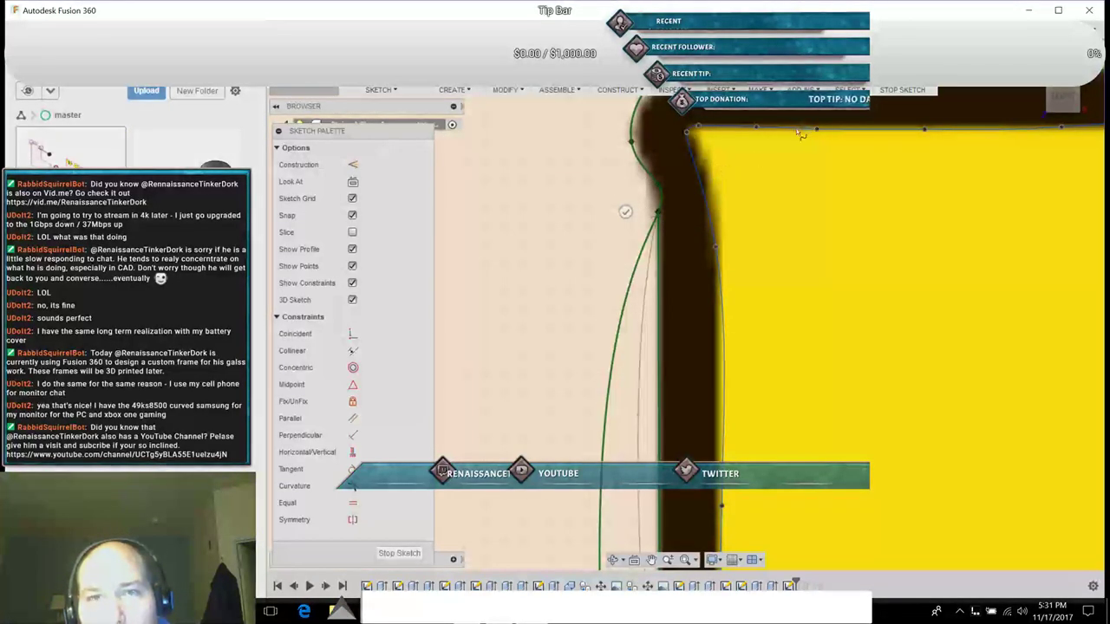
key(Escape)
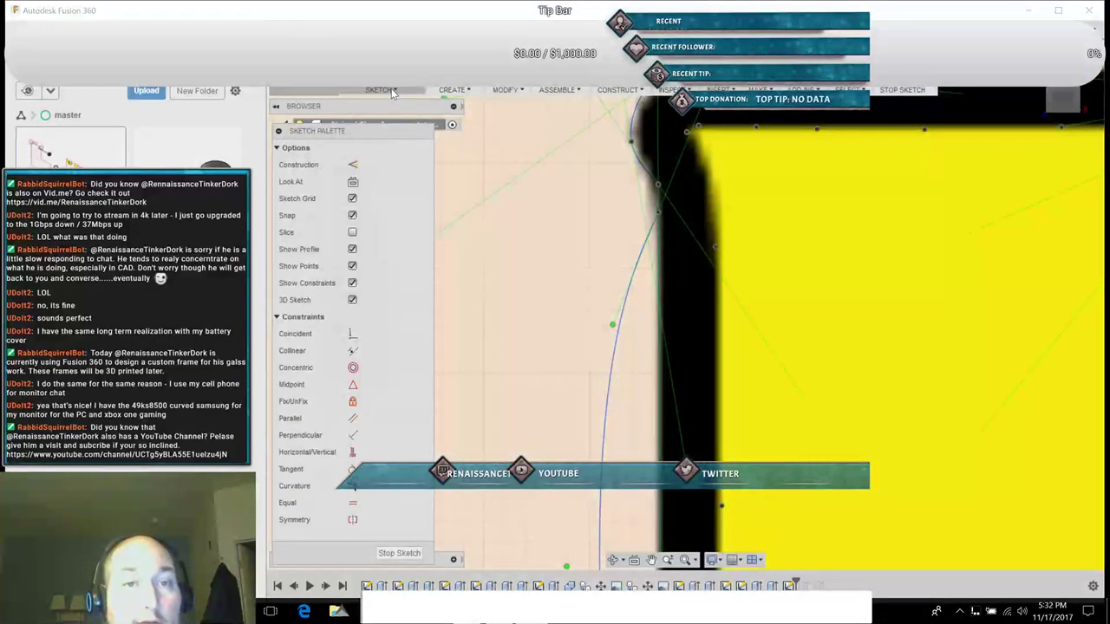
Step: Try to trim the stray bulging curve beside the stem's outer left edge
click(393, 91)
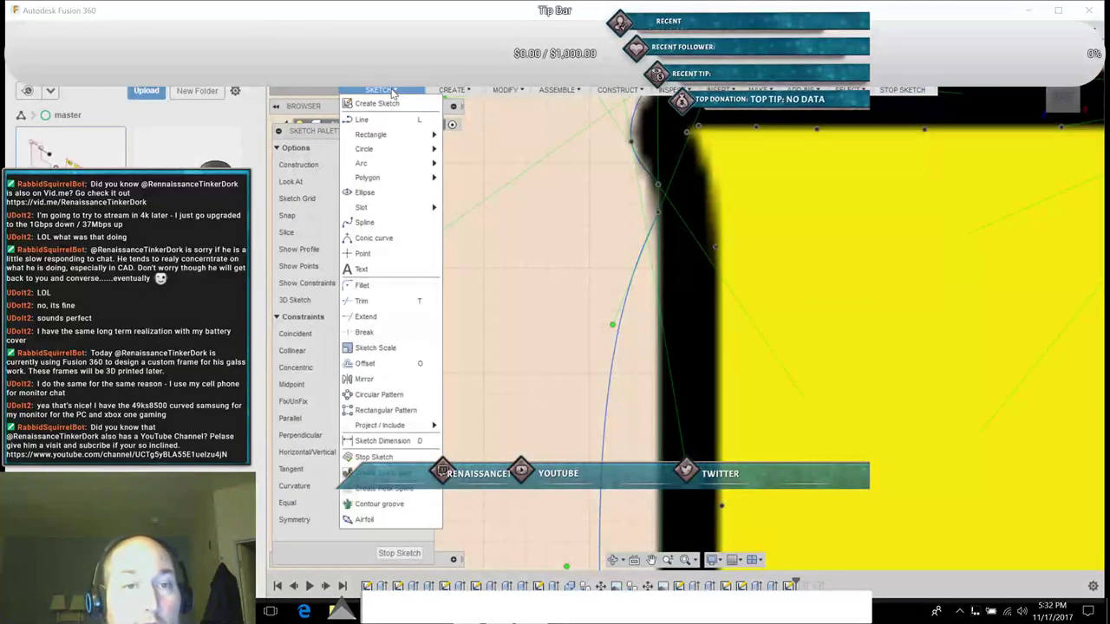
click(362, 300)
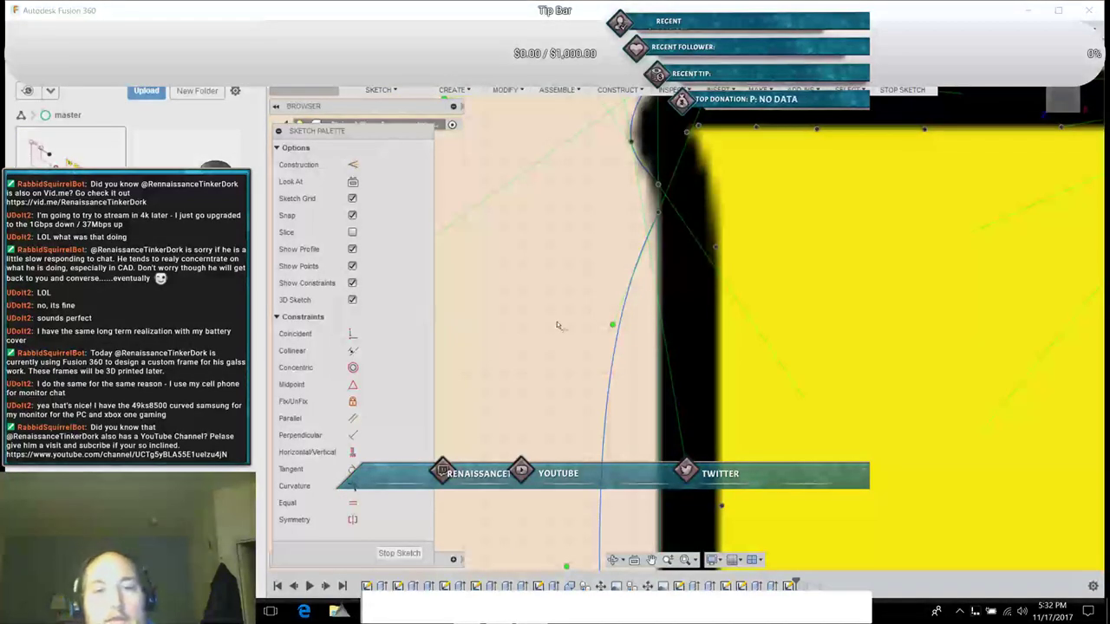
scroll(559, 320, down, 3)
scroll(559, 320, down, 5)
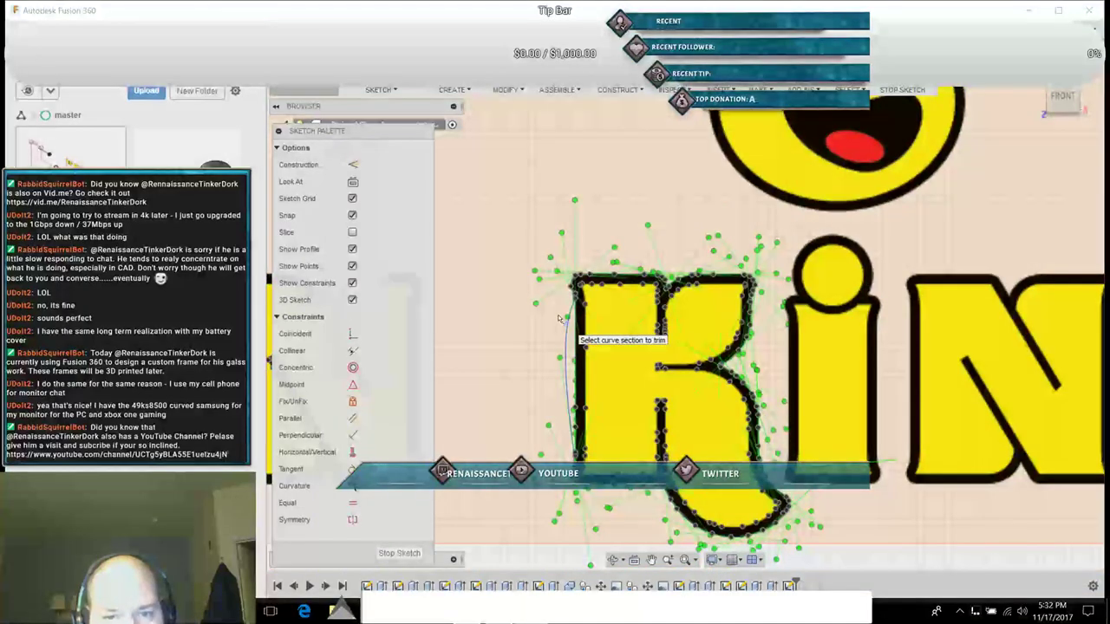
scroll(559, 320, up, 3)
scroll(560, 320, up, 2)
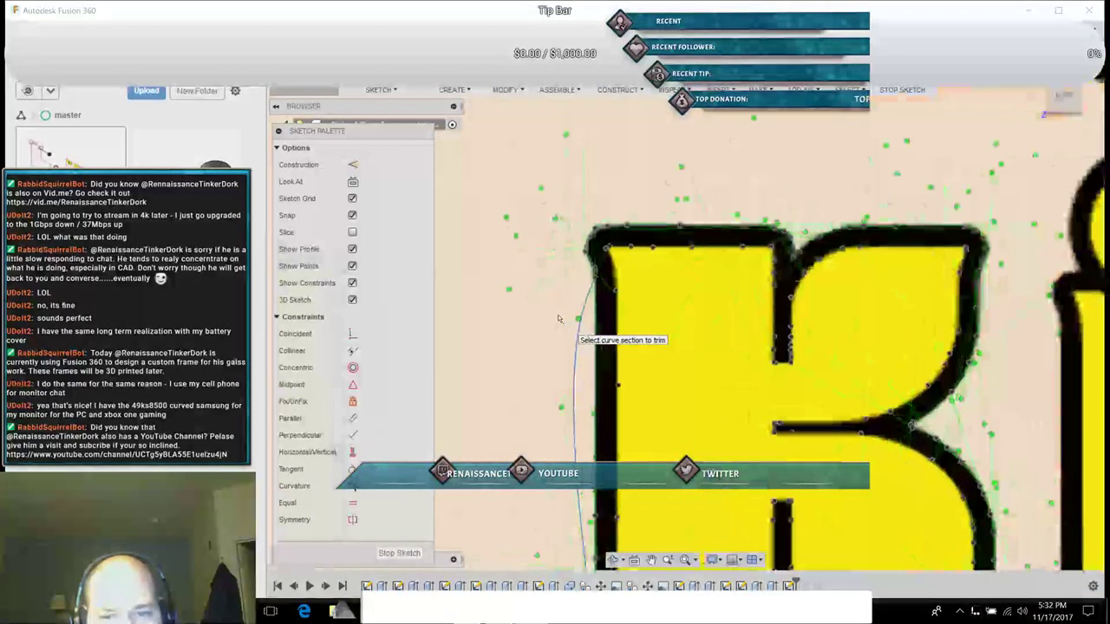
scroll(560, 320, up, 2)
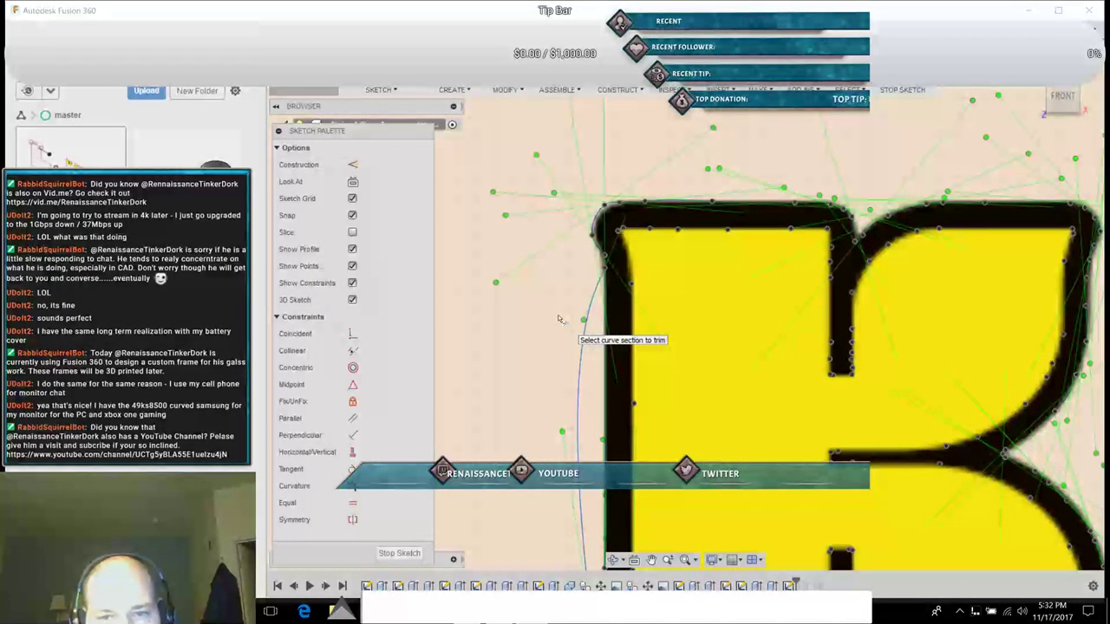
scroll(559, 320, up, 4)
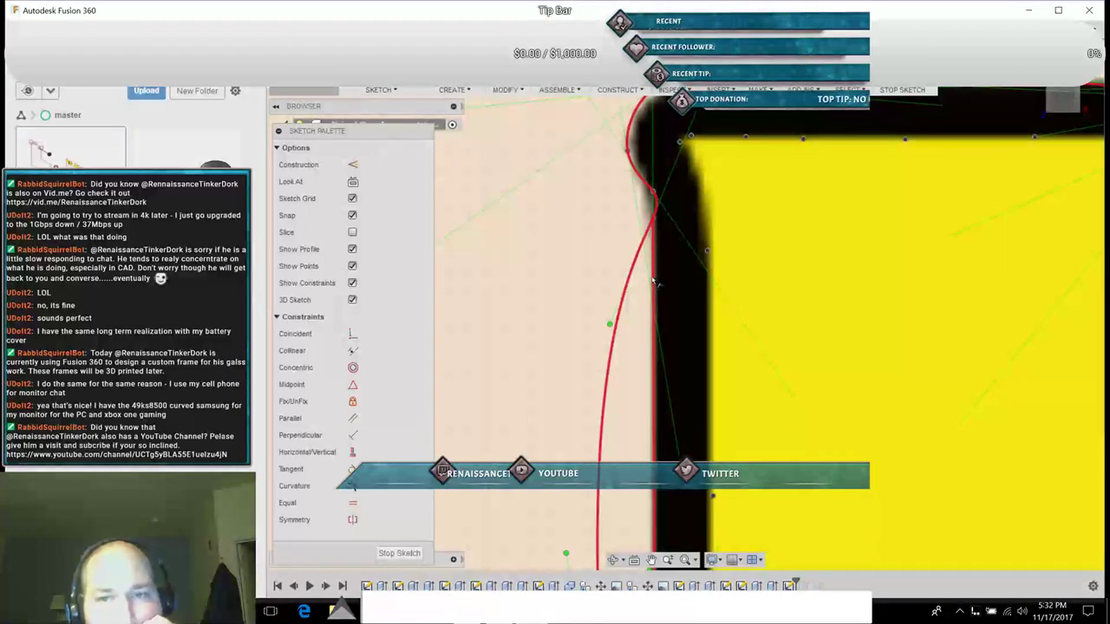
click(396, 92)
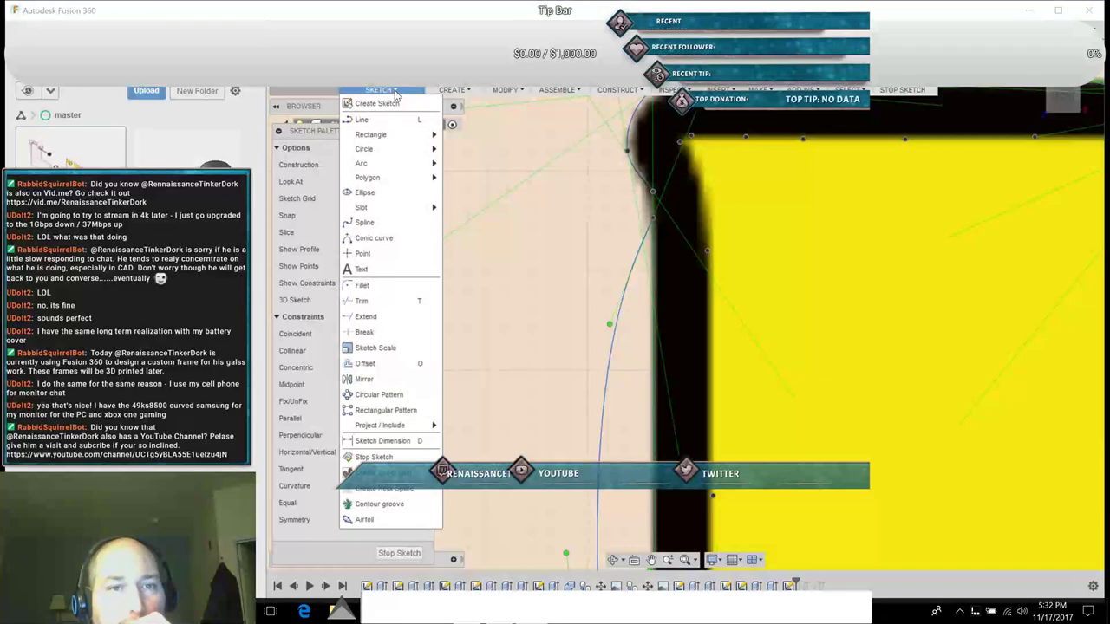
click(362, 224)
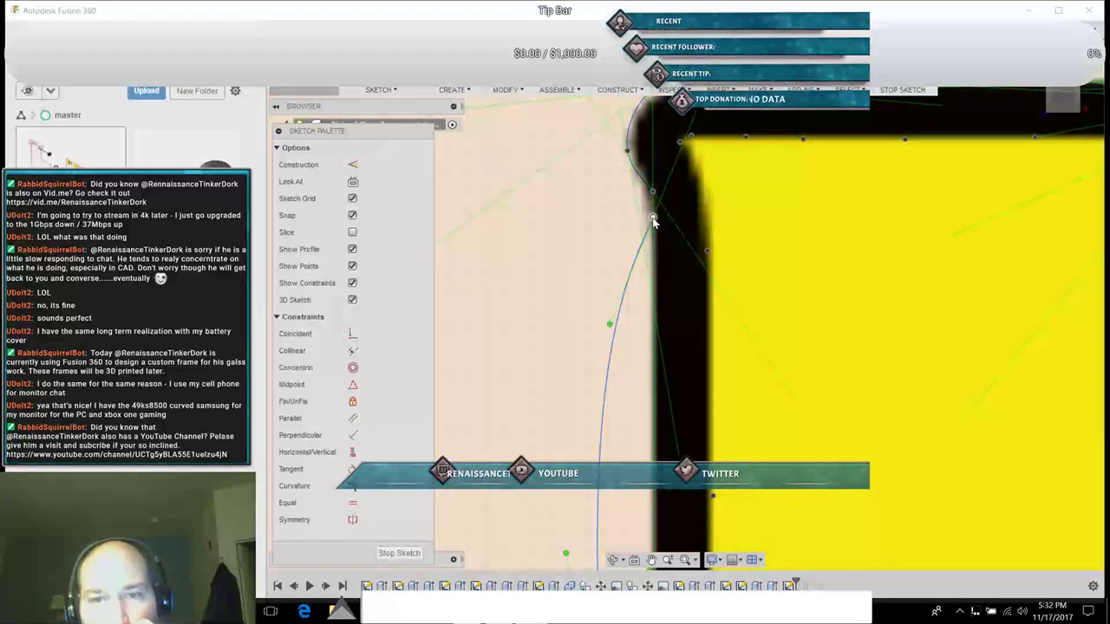
double_click(653, 220)
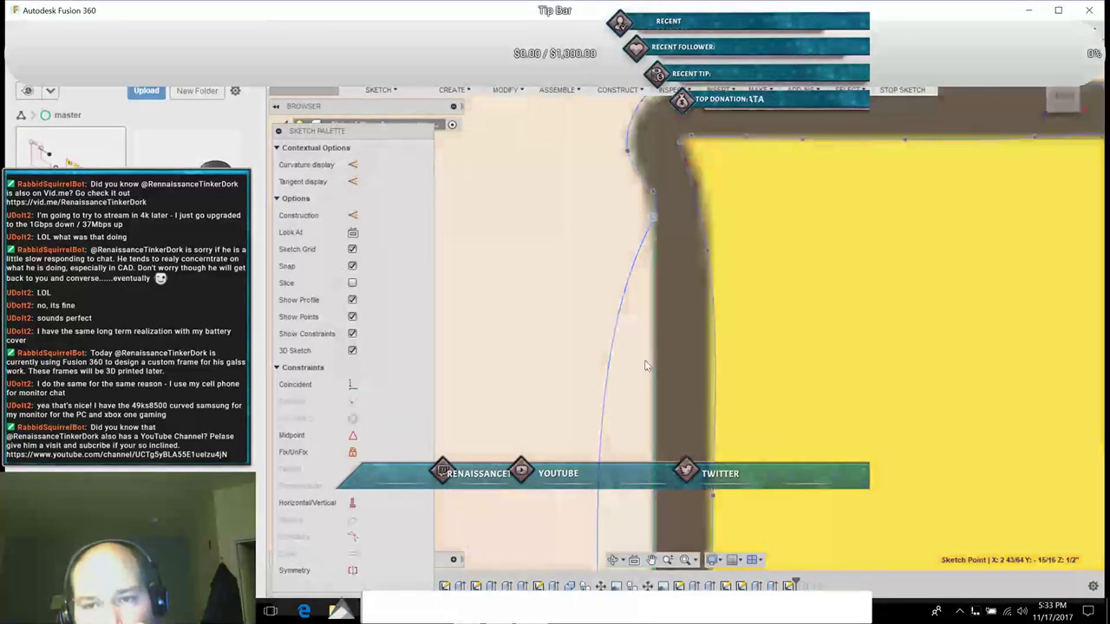
key(Escape)
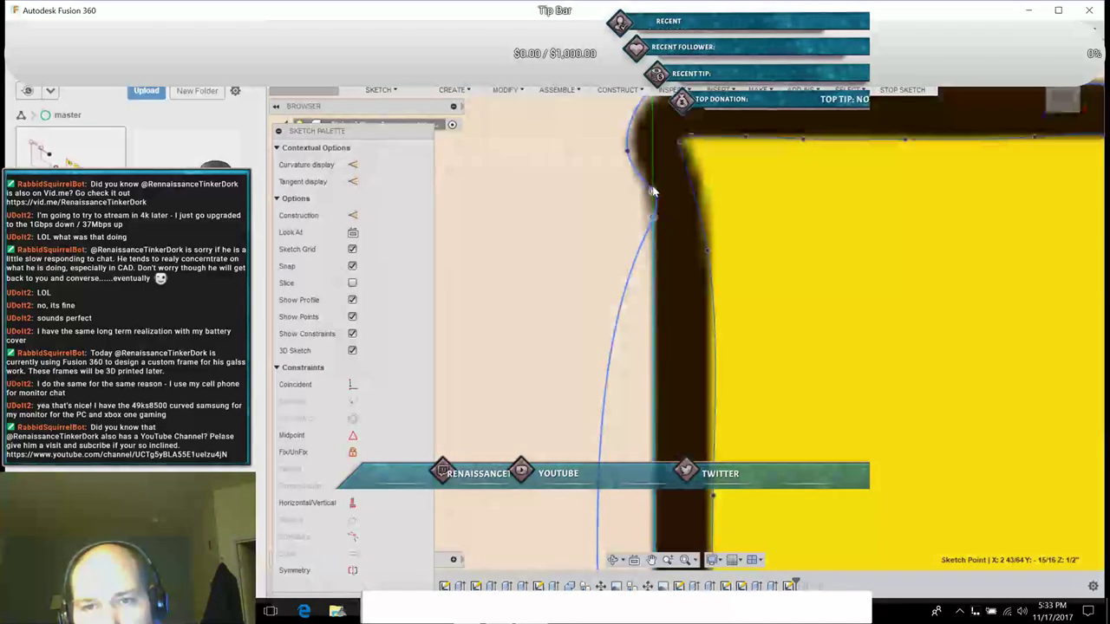
click(653, 192)
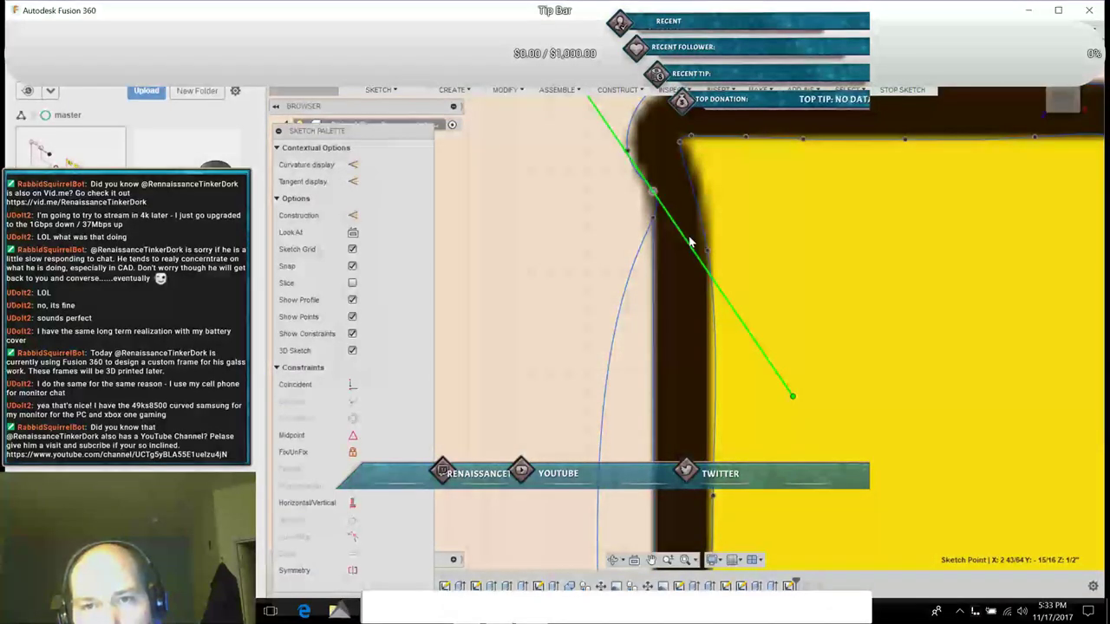
click(610, 323)
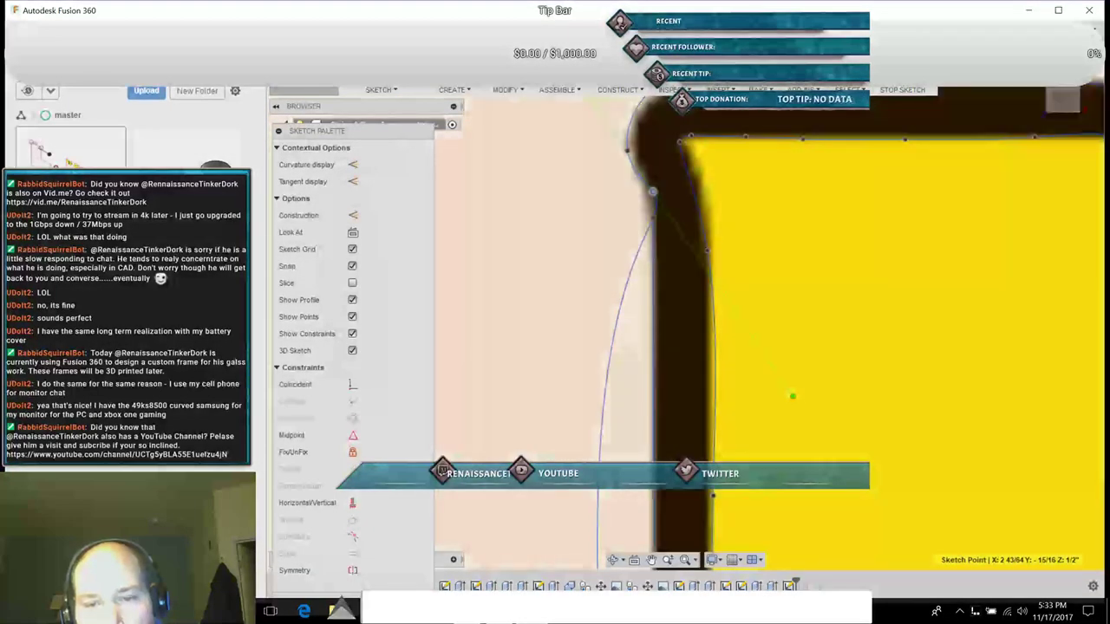
Step: Delete the sketch point at the lower end of the stray bulging curve, just above the stem's lower-left corner
click(651, 560)
mouse_move(638, 516)
mouse_down()
mouse_move(673, 378)
mouse_move(647, 144)
mouse_move(595, 6)
mouse_up()
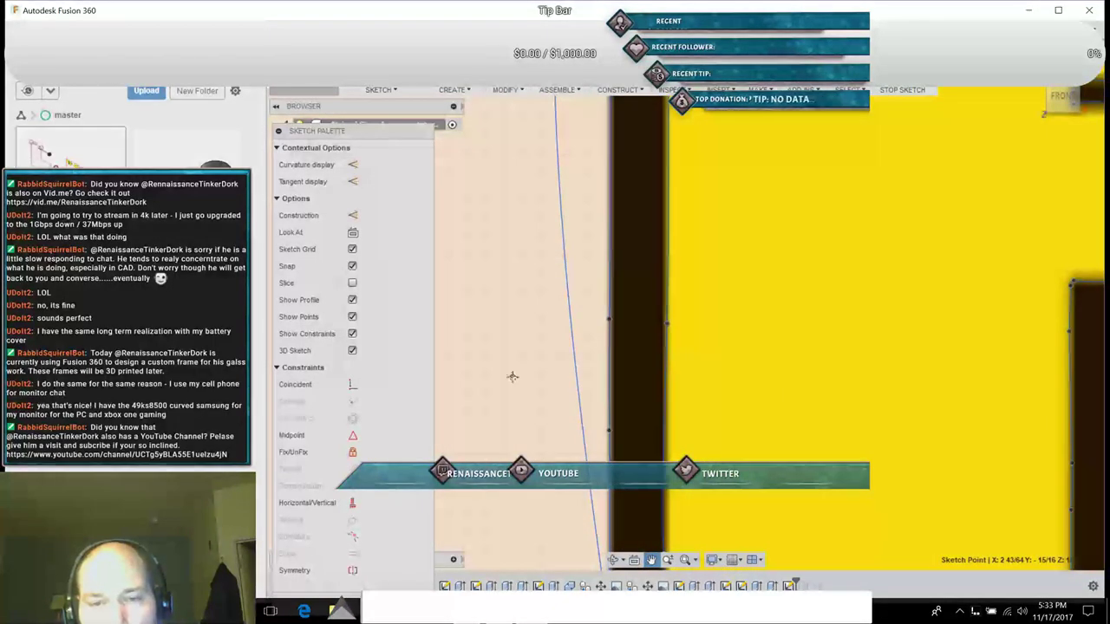
drag(512, 377, 530, 178)
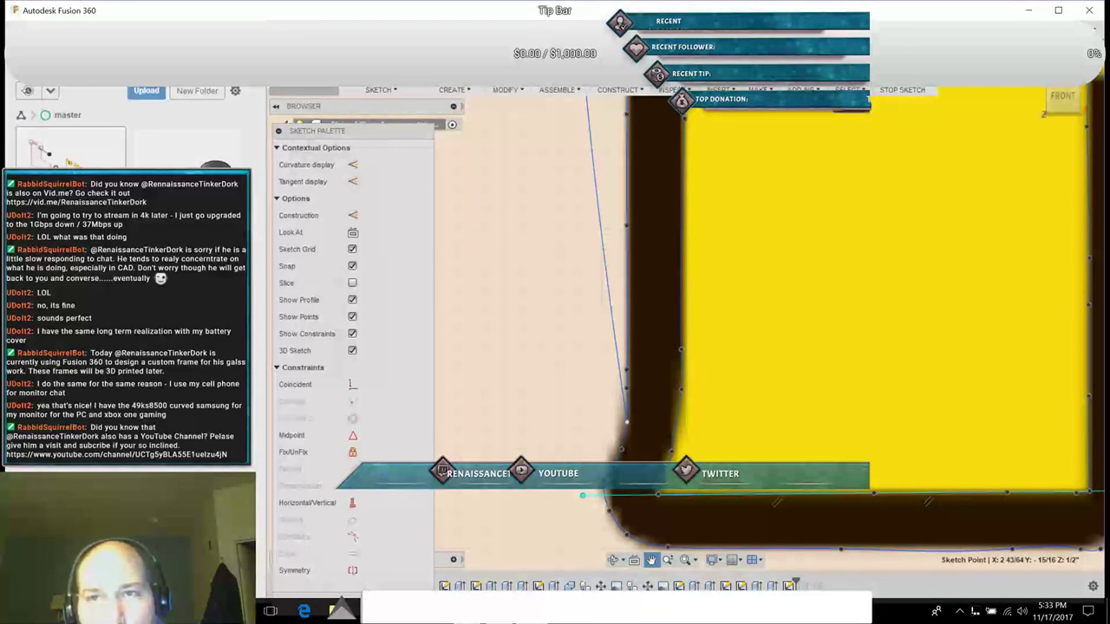
key(Escape)
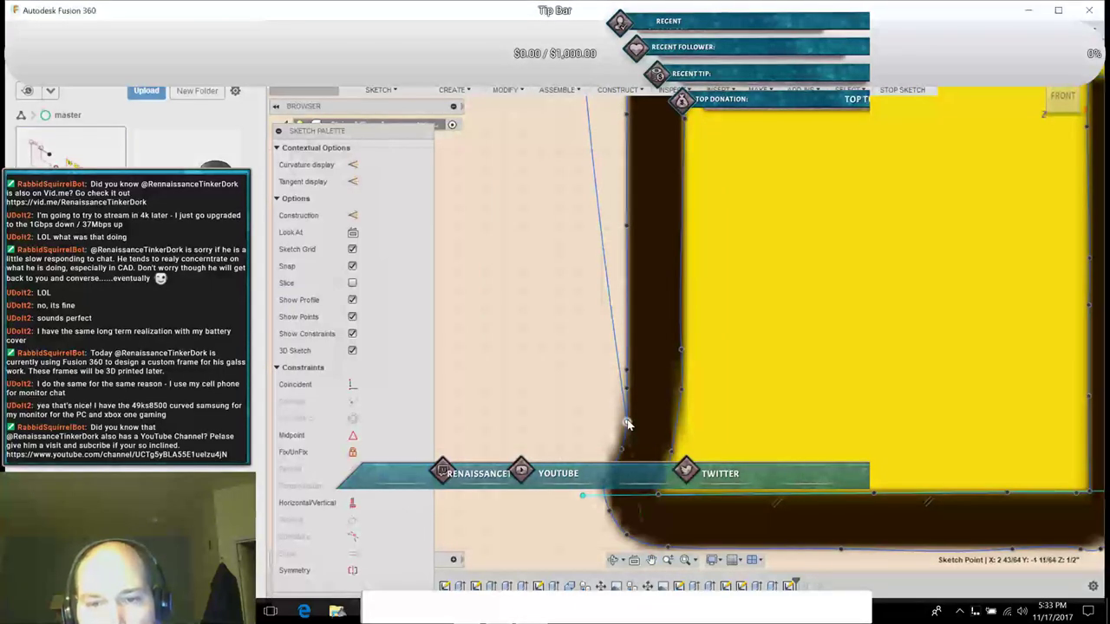
right_click(628, 424)
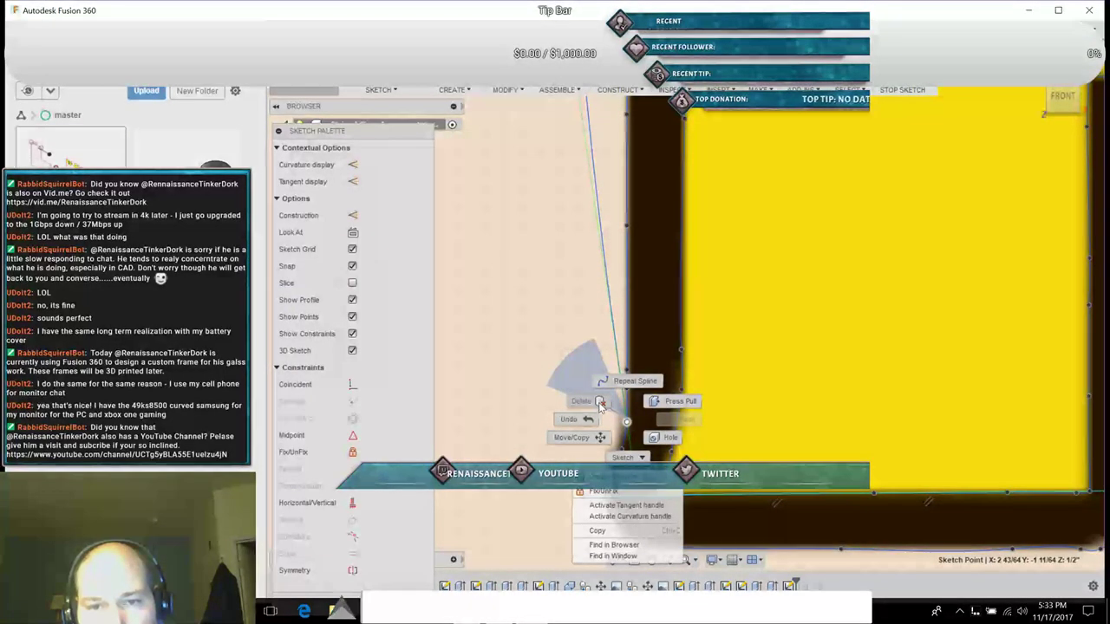
click(599, 402)
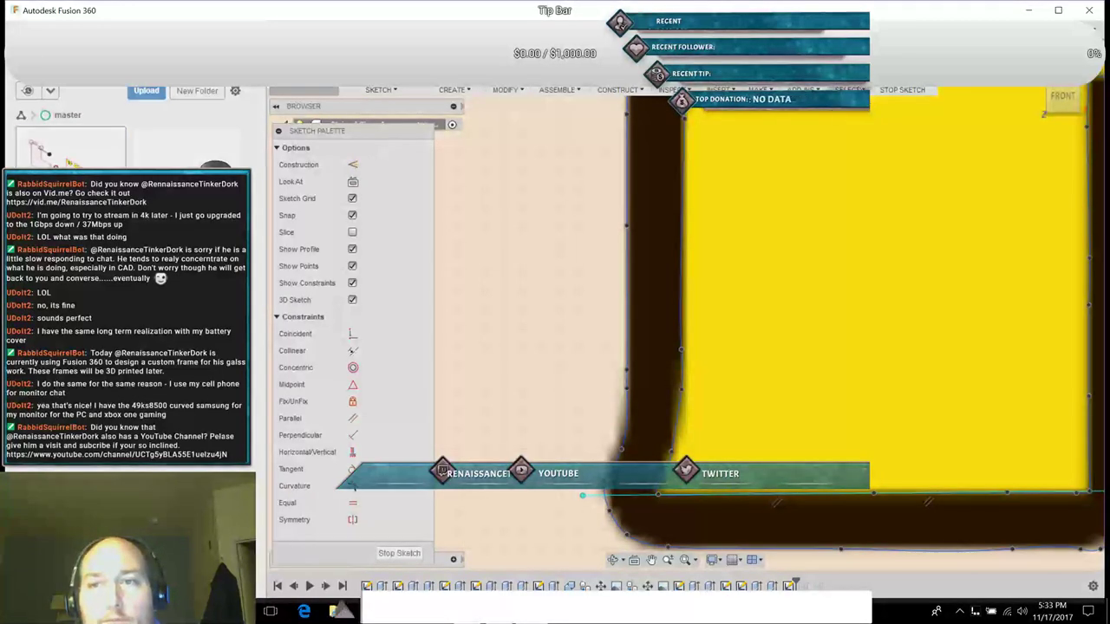
click(849, 89)
mouse_move(855, 198)
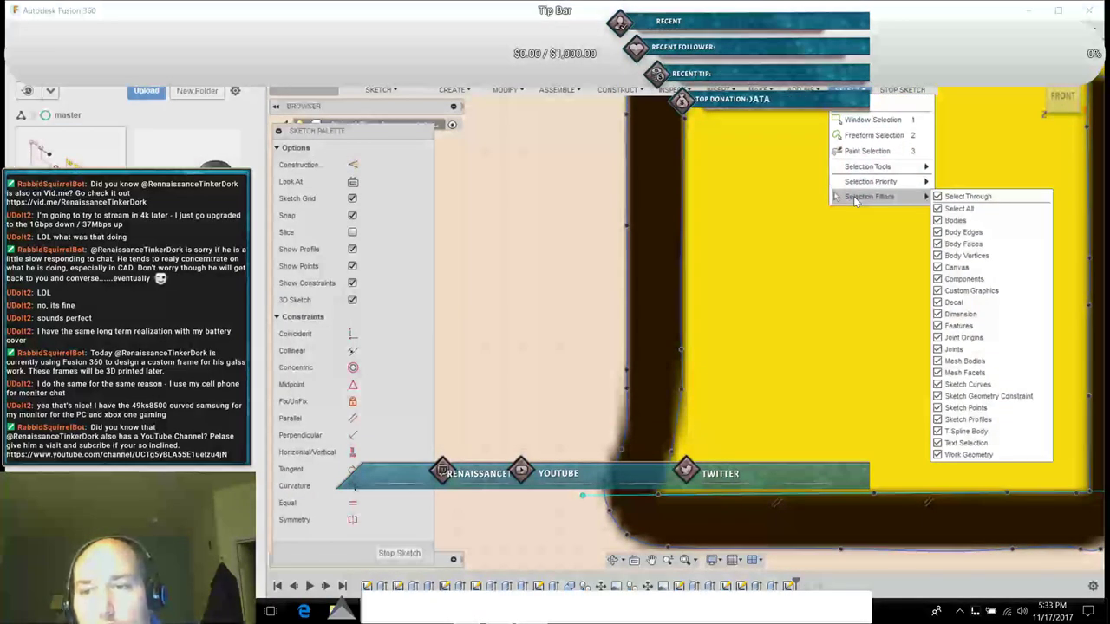
click(854, 97)
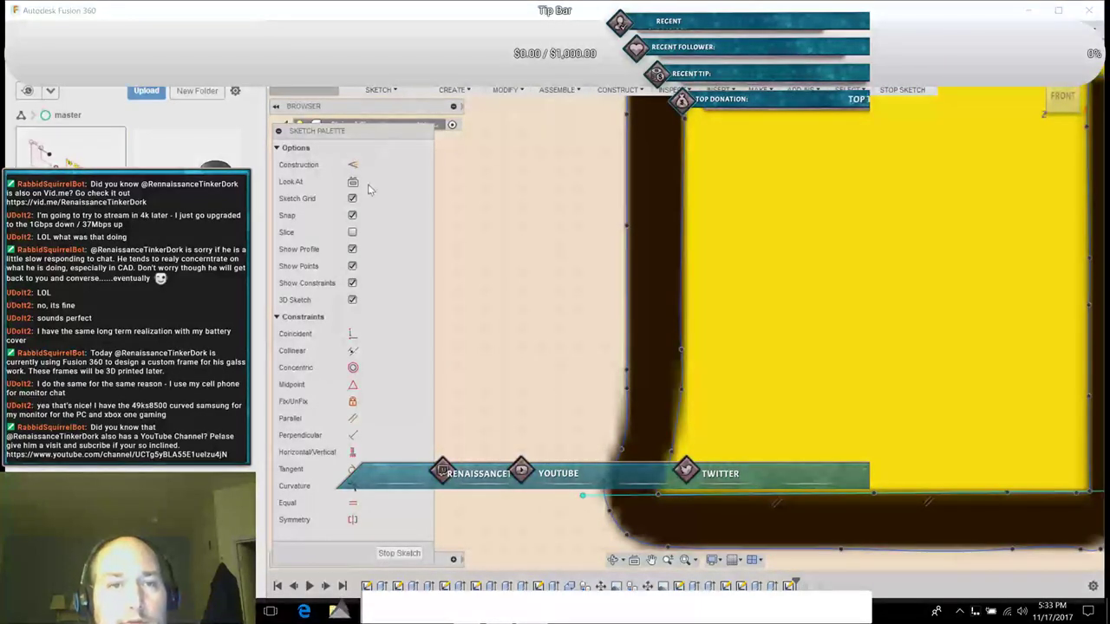
Step: Dock the sketch palette alongside the browser so the sketch list is uncovered
drag(394, 136, 514, 169)
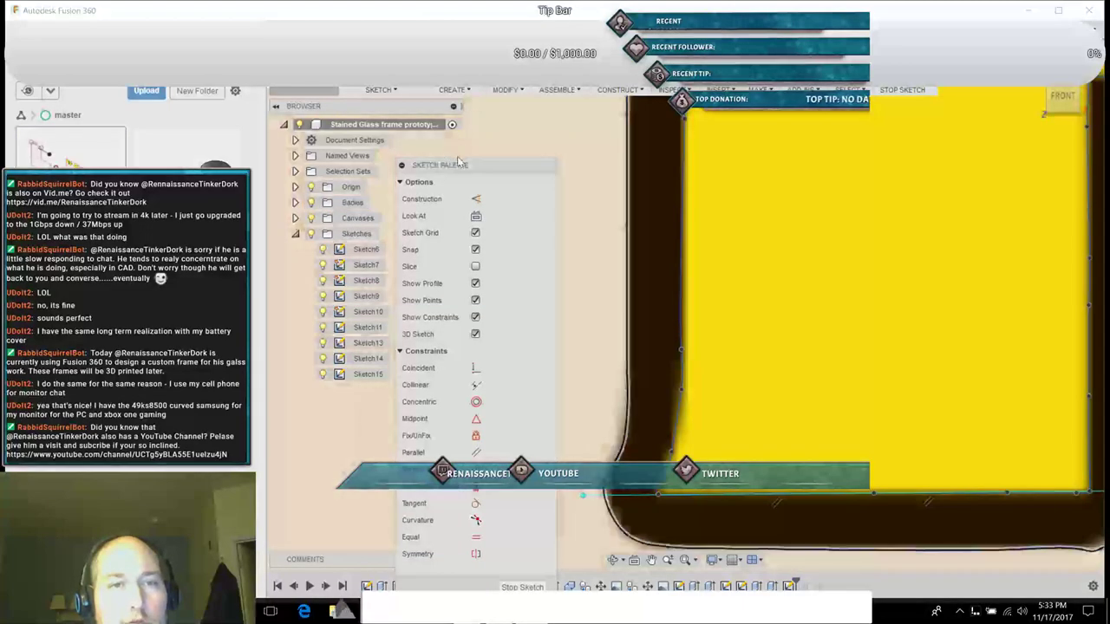
drag(461, 164, 329, 168)
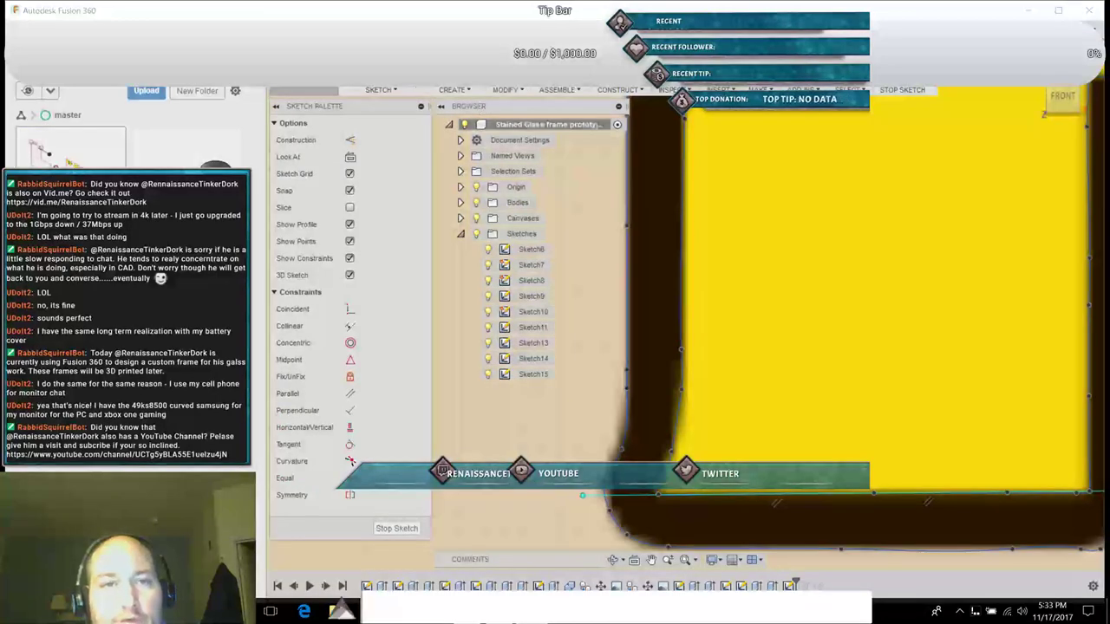
Step: Start an extrusion and try to pick the outer edge of the dark border outline as its profile
click(460, 87)
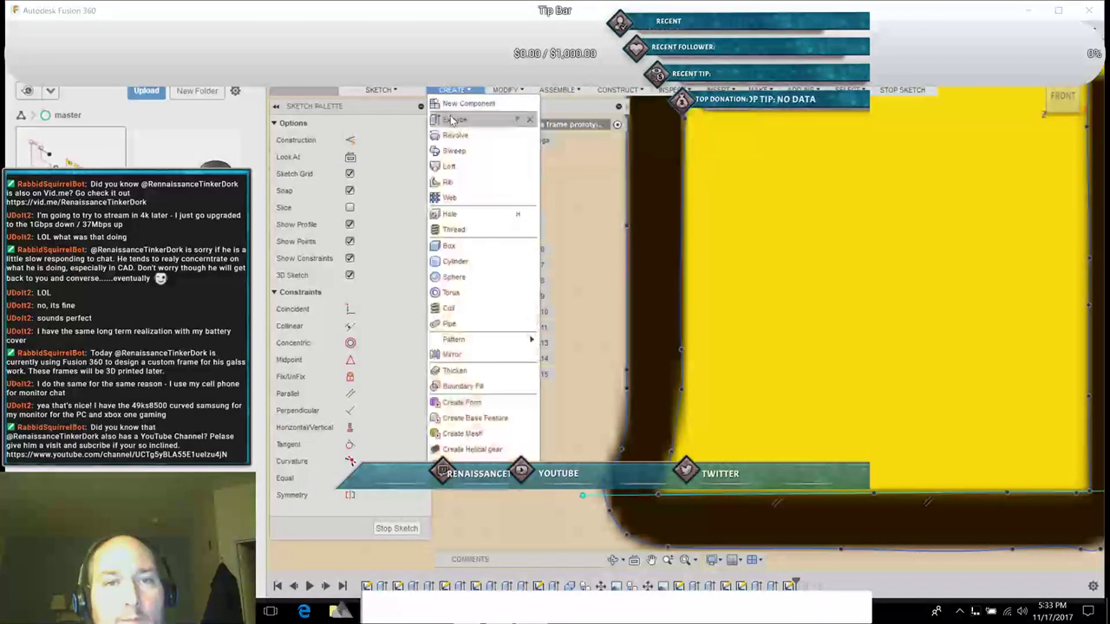
click(460, 116)
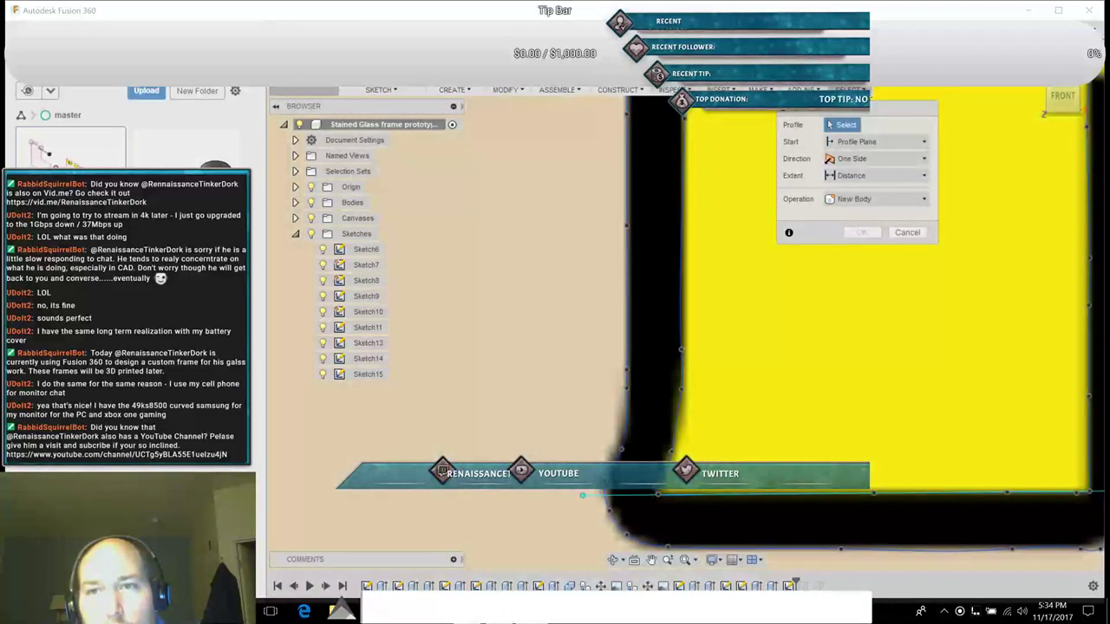
click(849, 89)
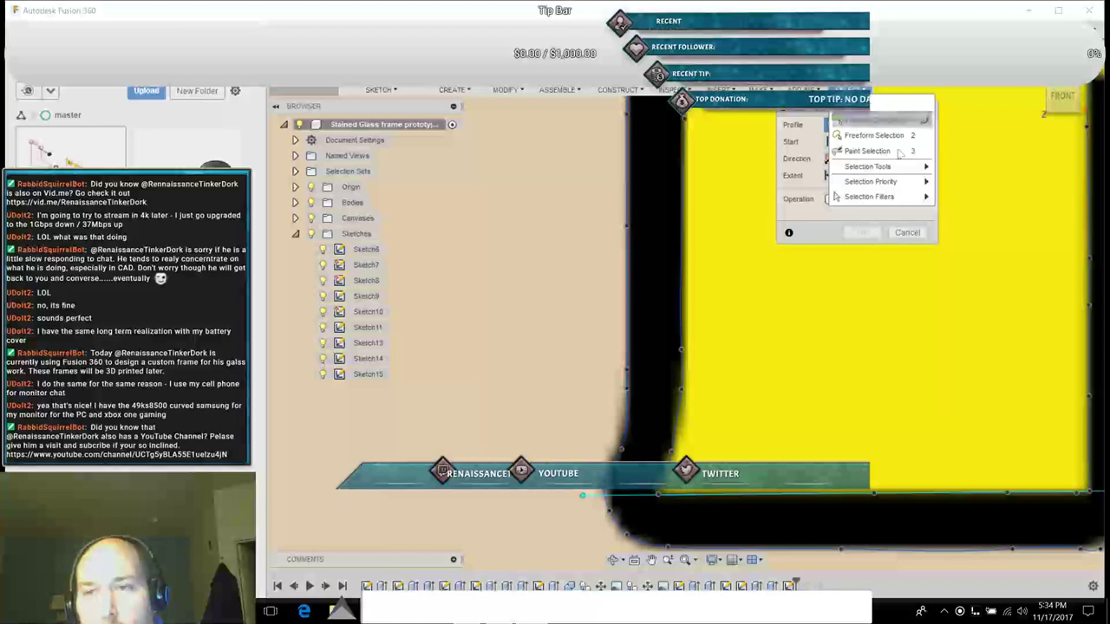
mouse_move(897, 199)
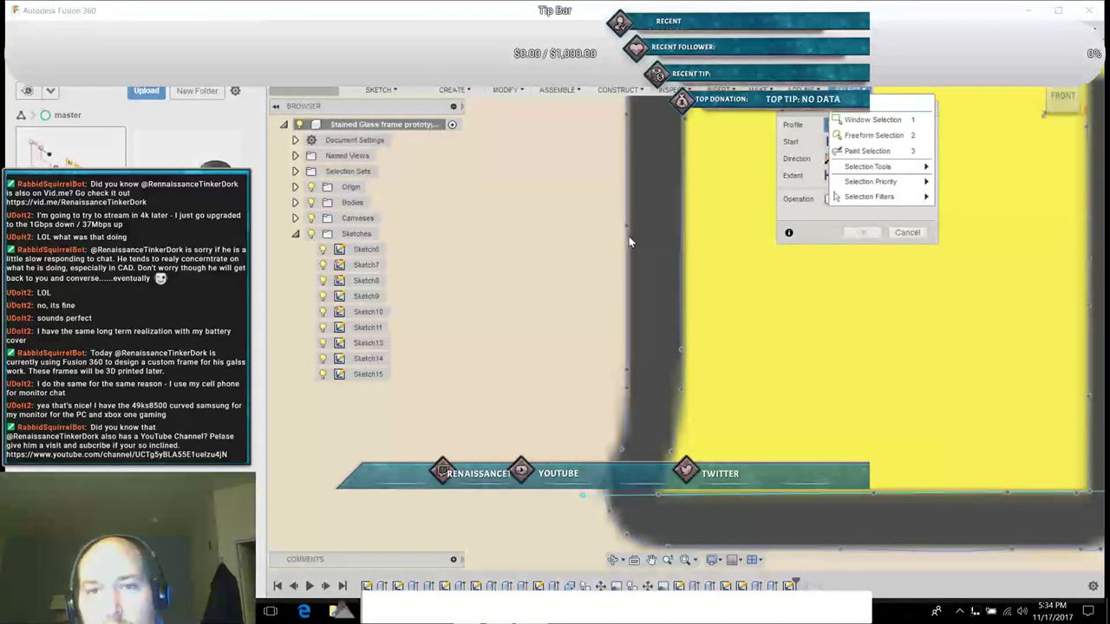
click(627, 236)
click(627, 229)
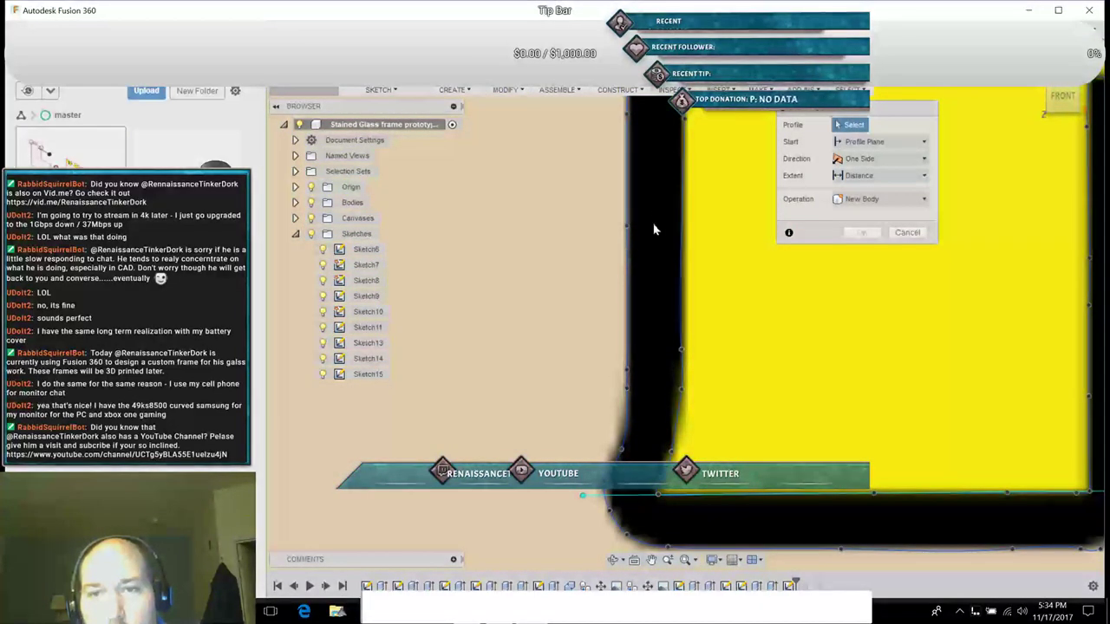
Step: Select the area outside the border as the profile and make the extrusion start from an object, picking the backing face beside the border
click(873, 141)
click(593, 198)
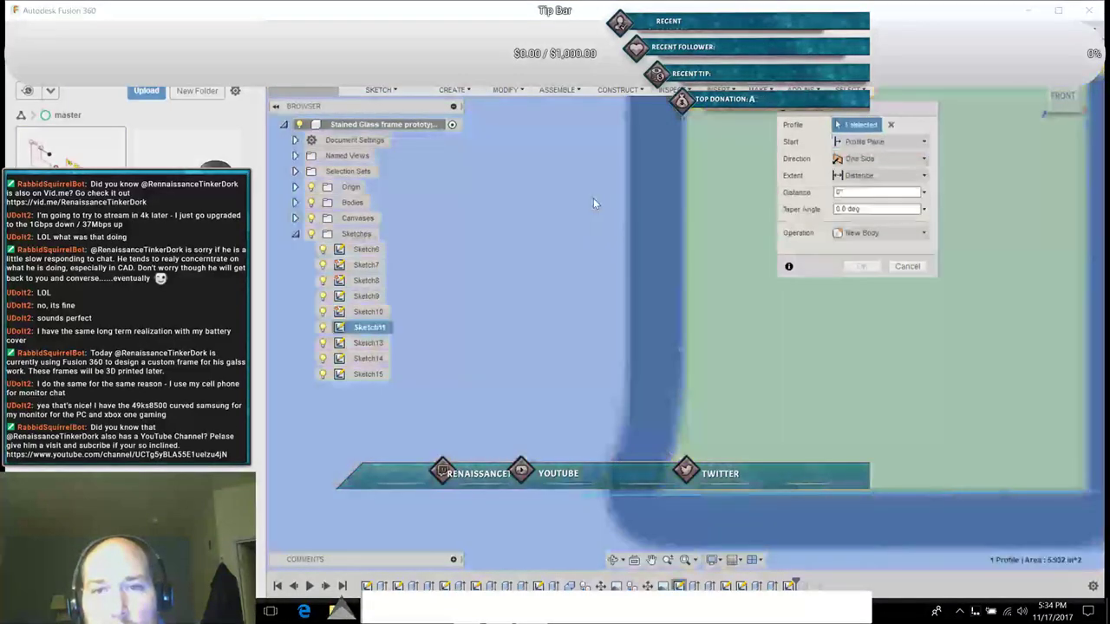
click(875, 142)
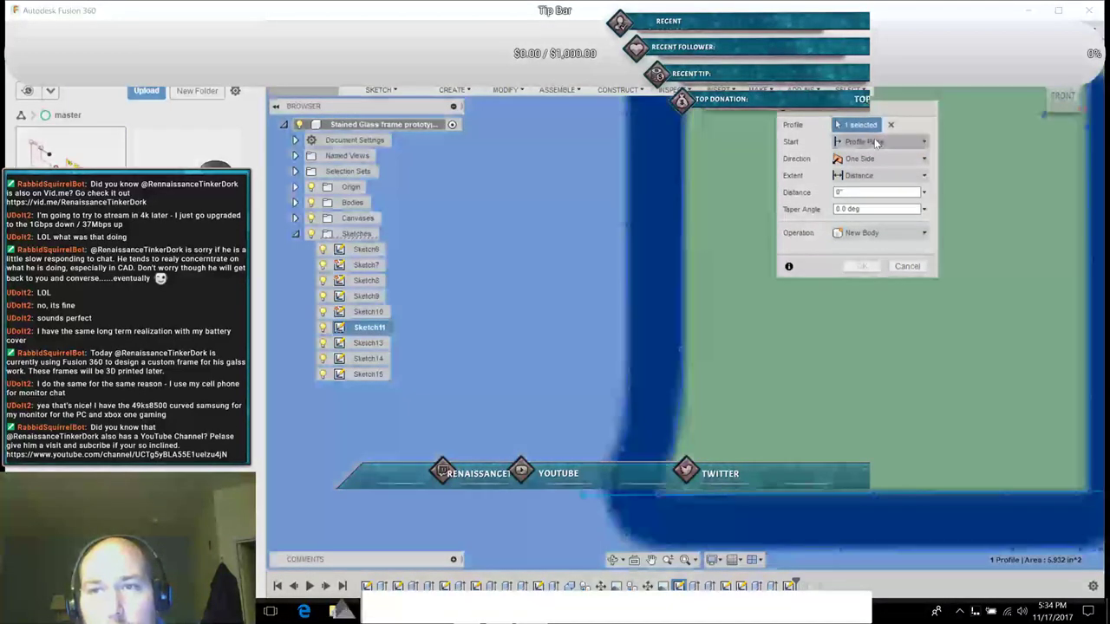
click(867, 190)
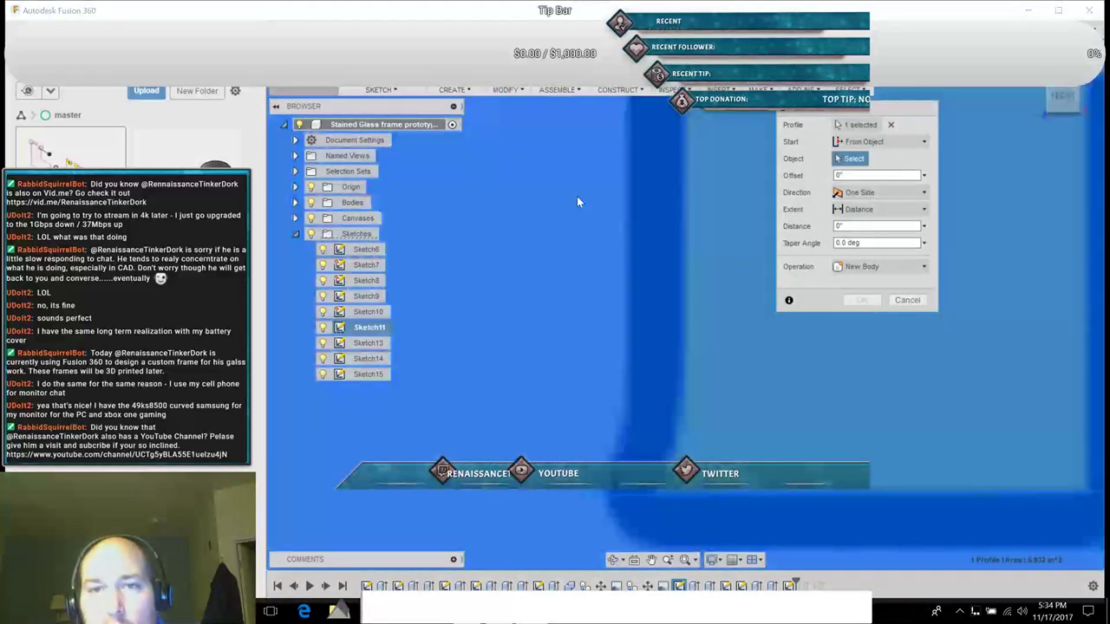
click(578, 199)
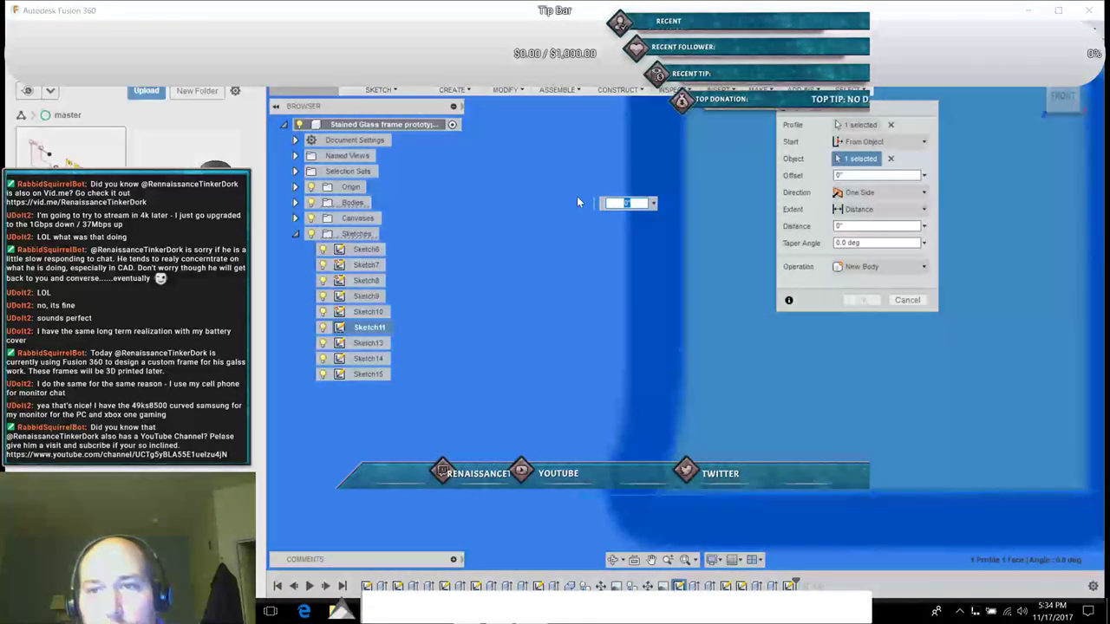
Step: Replace the extrusion's profile selection with only the dark border ring and turn the bodies' visibility back on
click(858, 125)
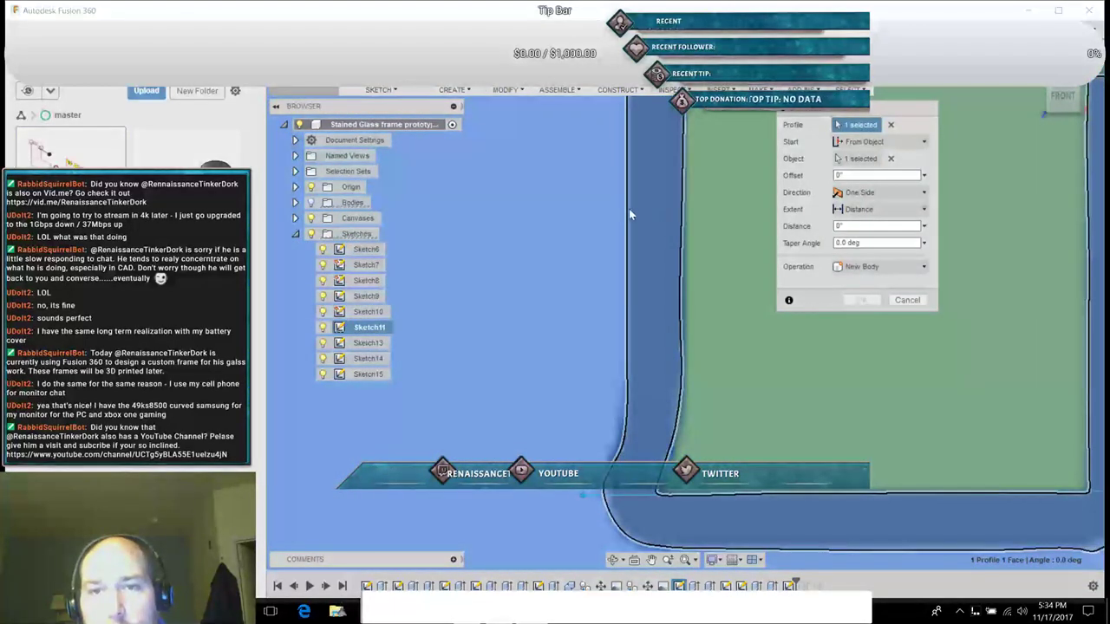
click(627, 210)
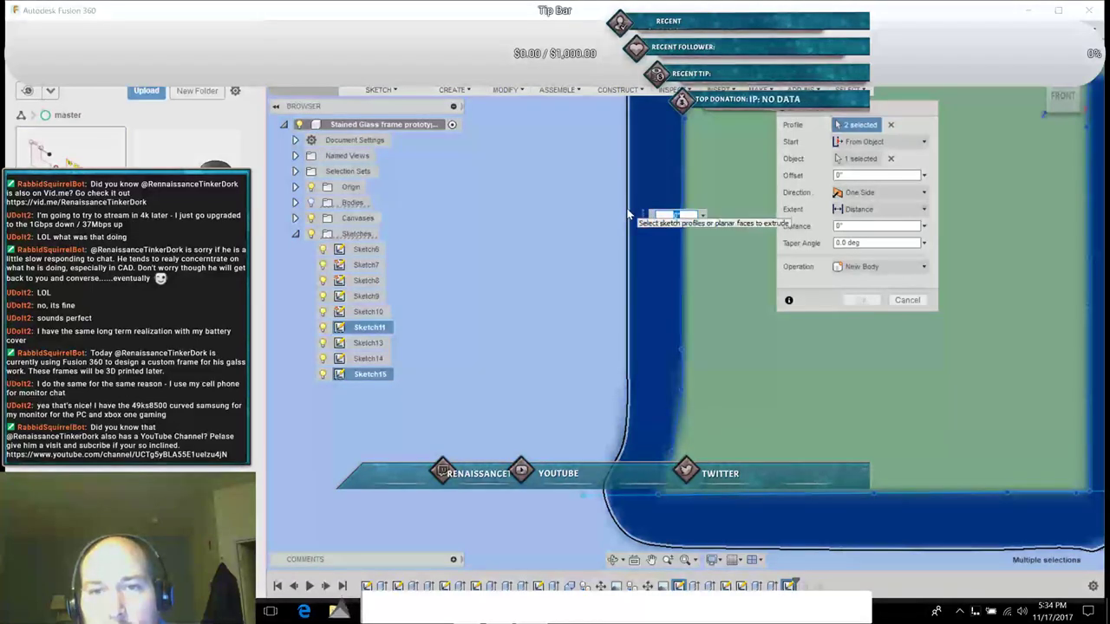
click(643, 243)
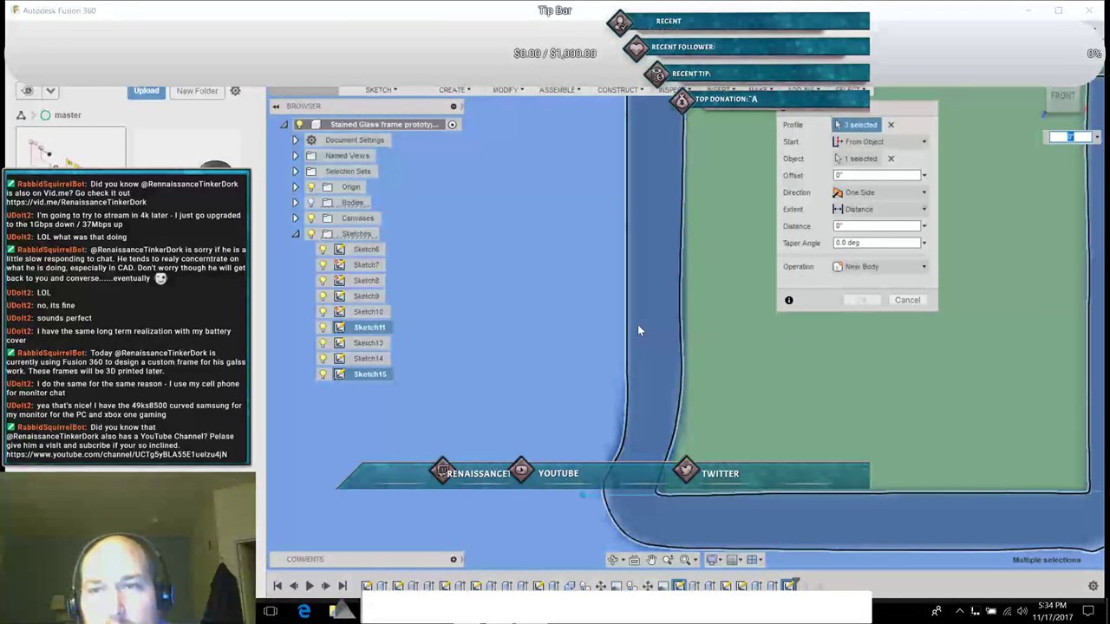
click(891, 124)
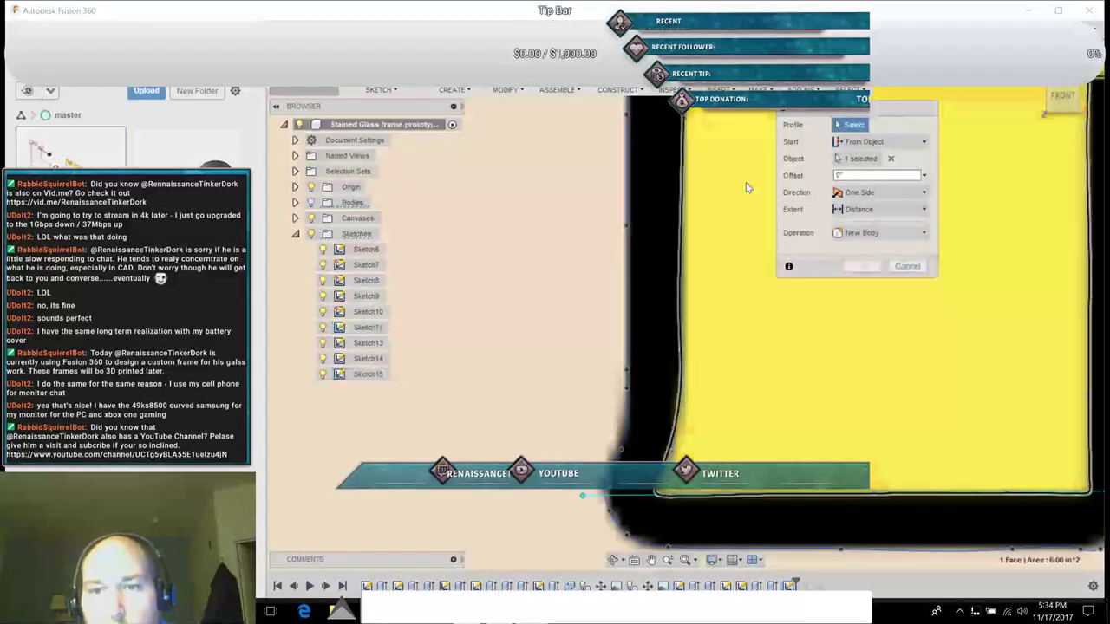
click(657, 188)
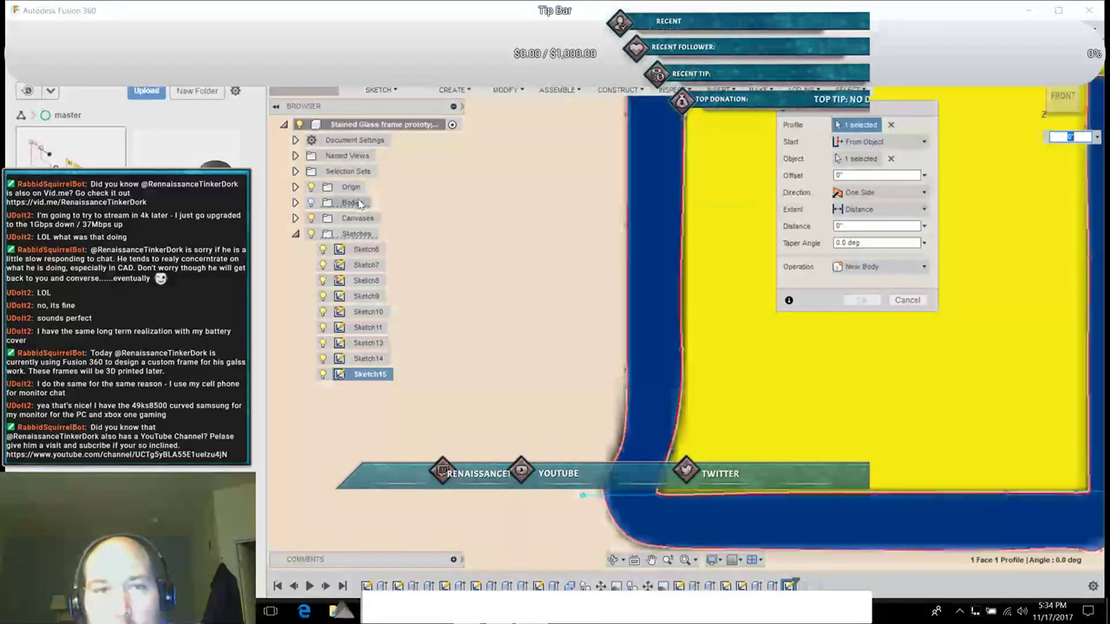
click(311, 203)
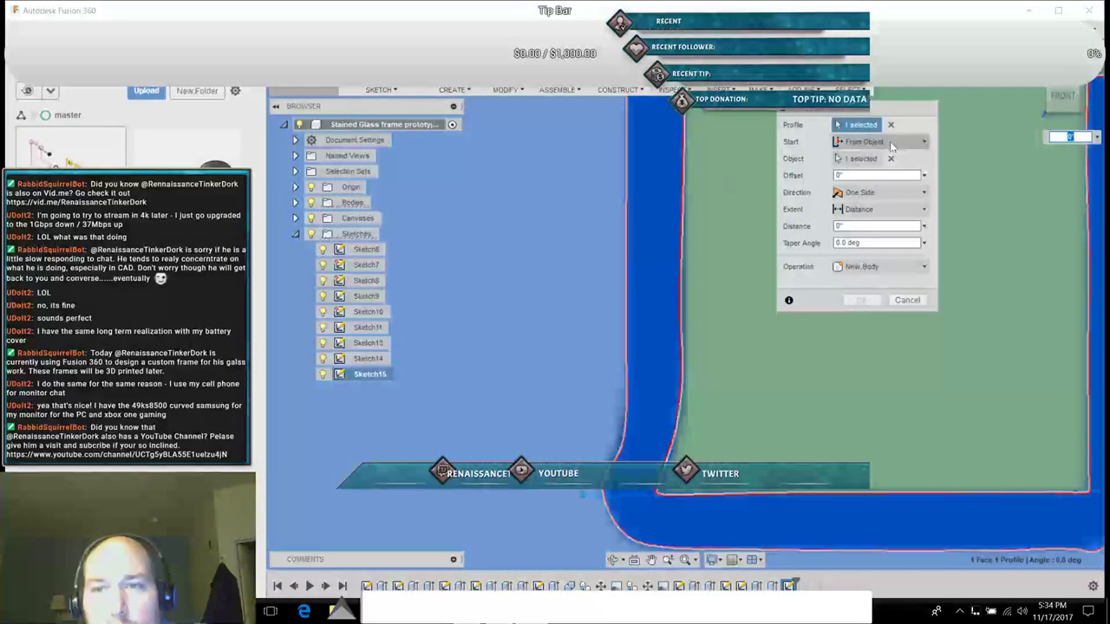
Step: Clear the start object, set the start offset to 1/16", and pick the backing face as the start object
click(891, 159)
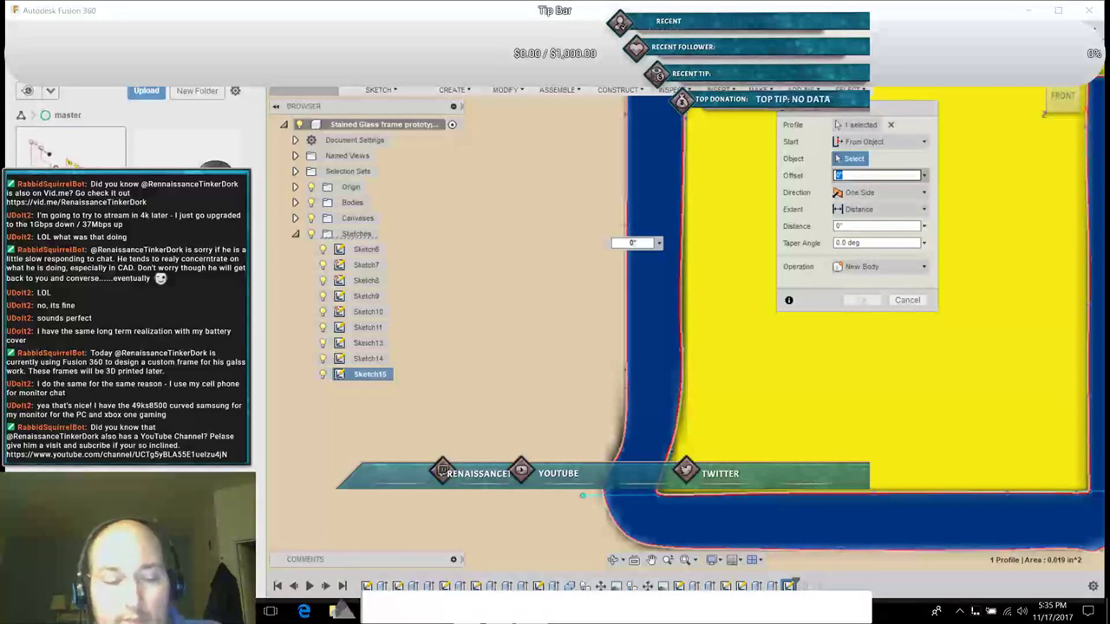
text(1)
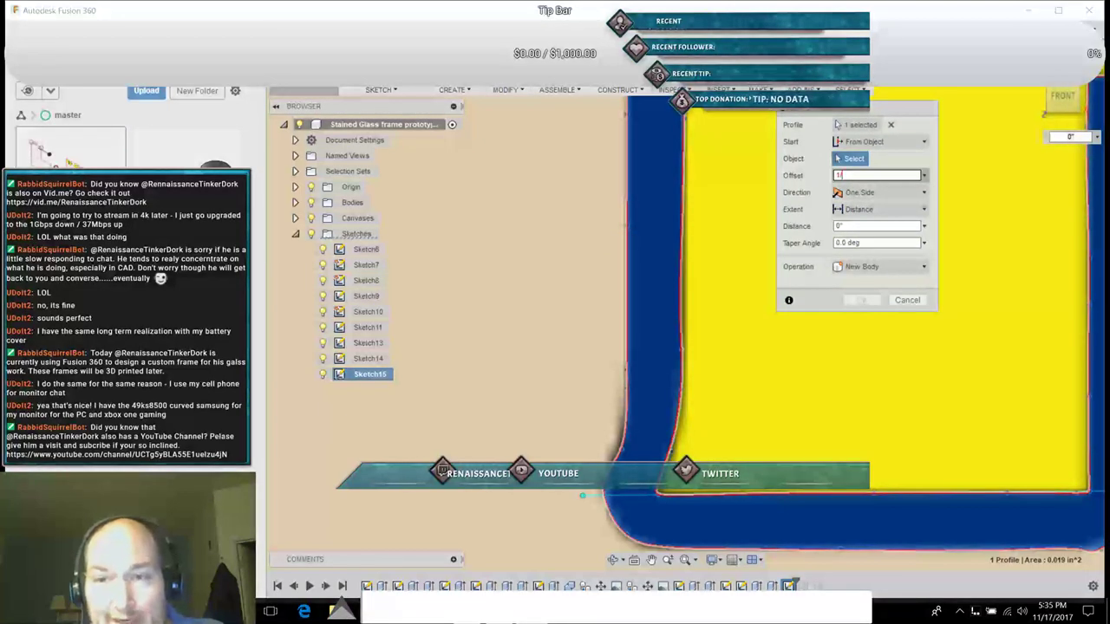
text(/16)
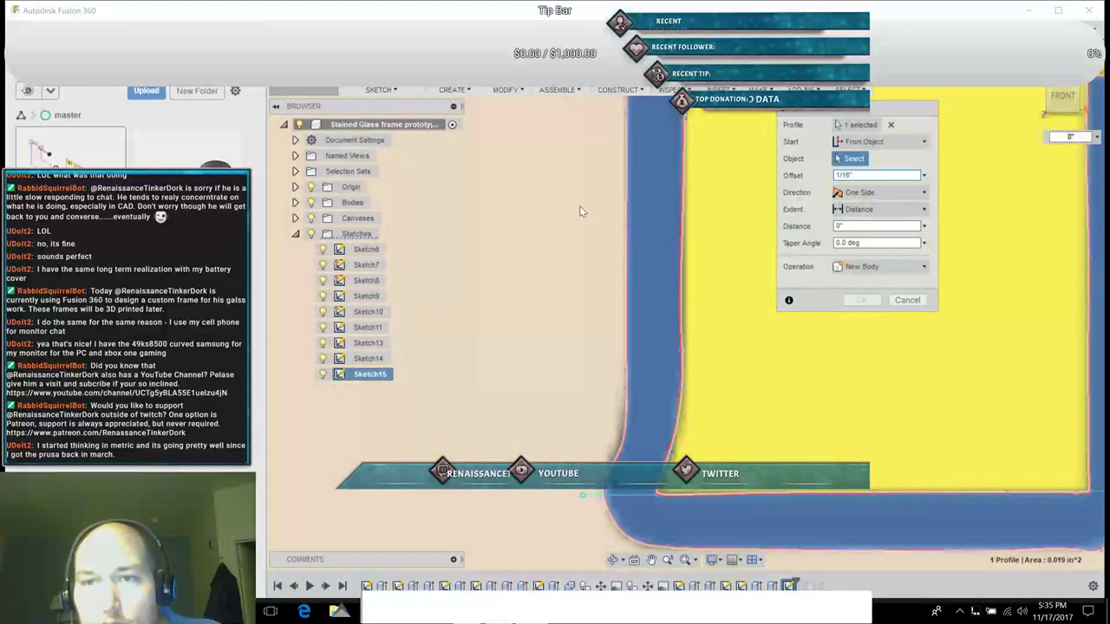
click(579, 205)
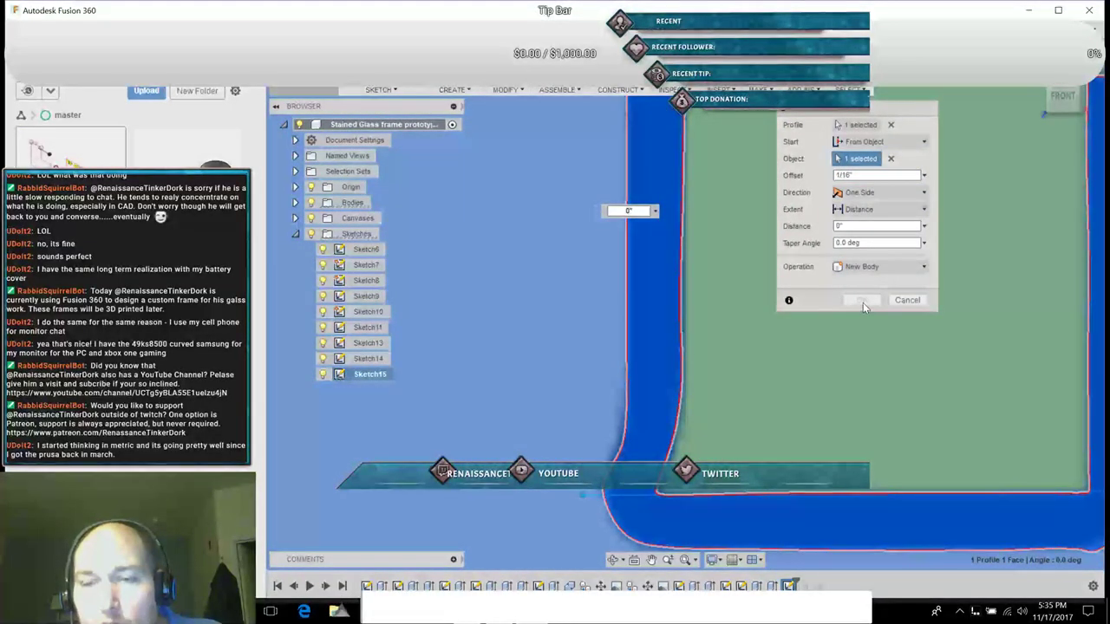
key(Tab)
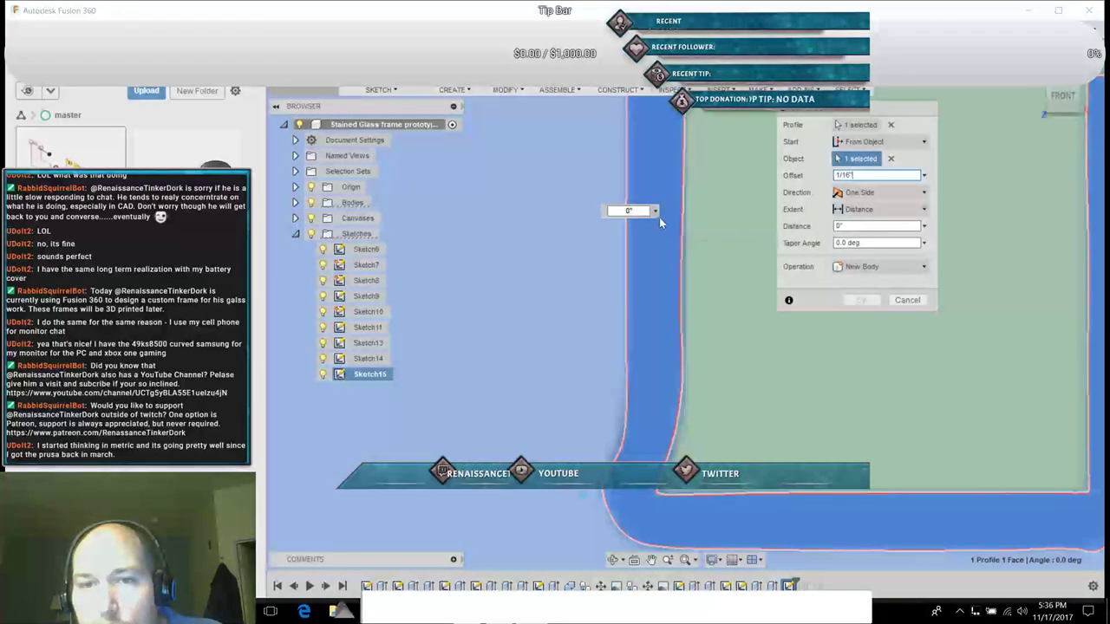
Step: Switch the selection priority to faces and reselect the backing face outside the border as the extrusion's start object
click(663, 225)
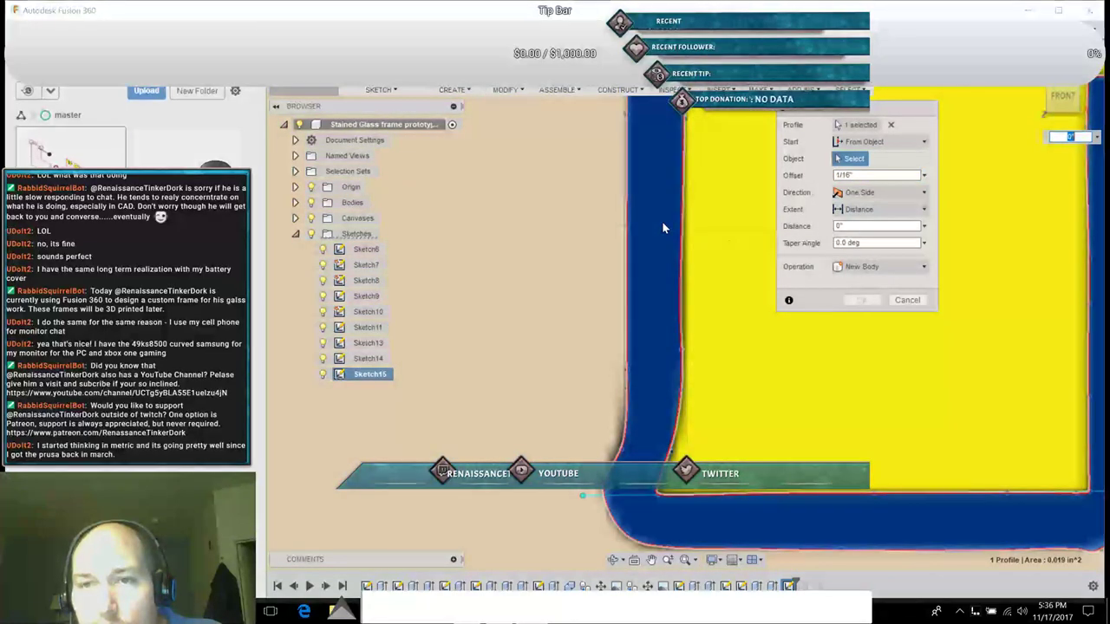
click(846, 128)
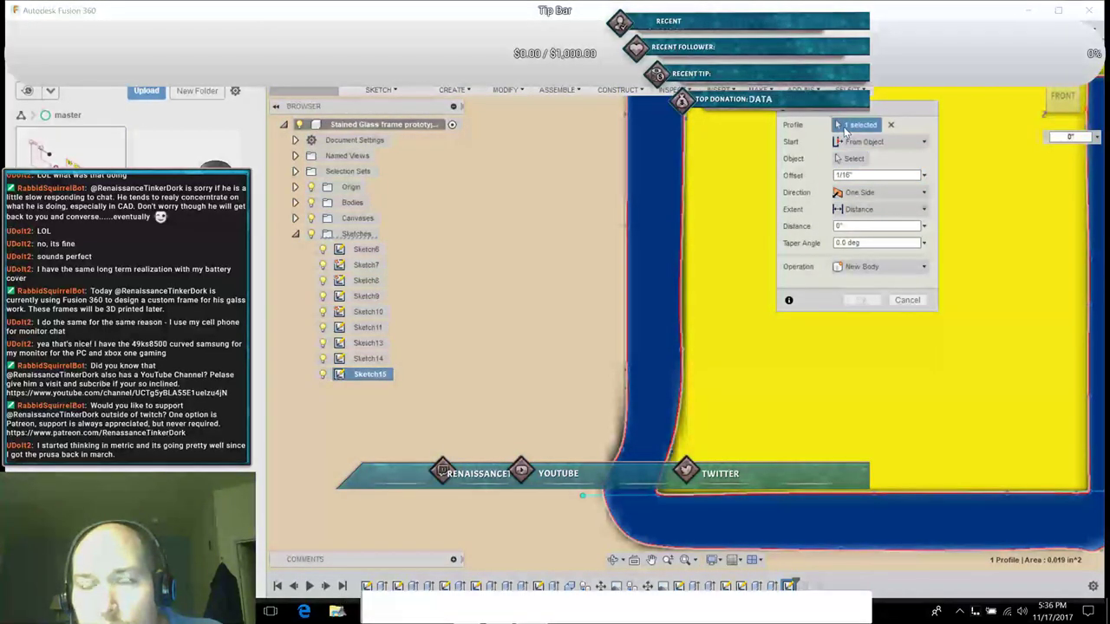
click(854, 161)
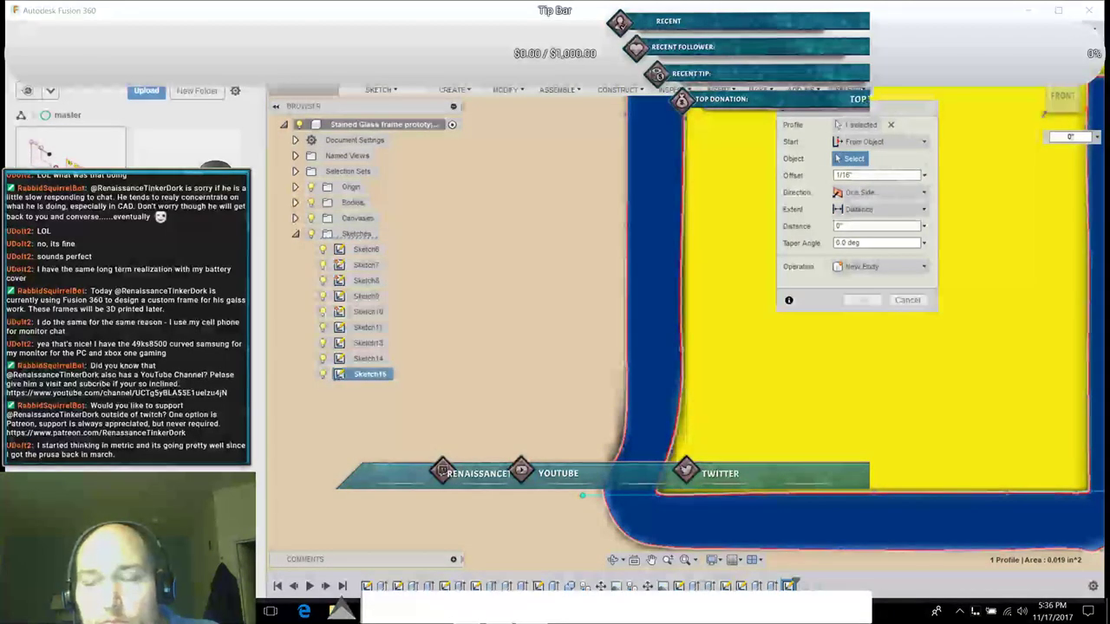
click(850, 90)
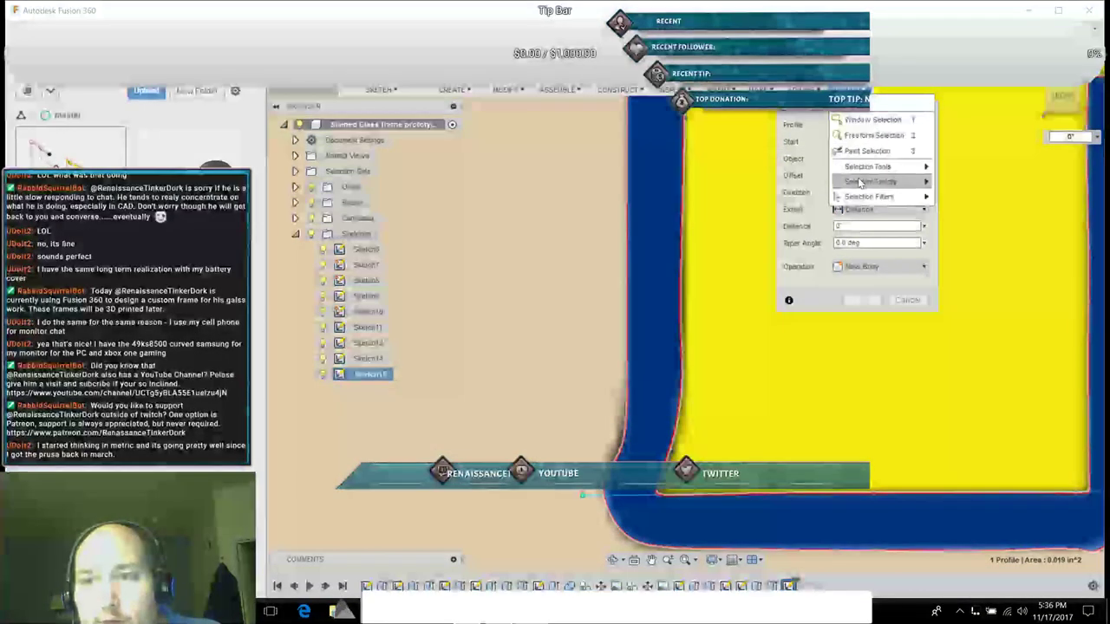
mouse_move(876, 181)
click(971, 199)
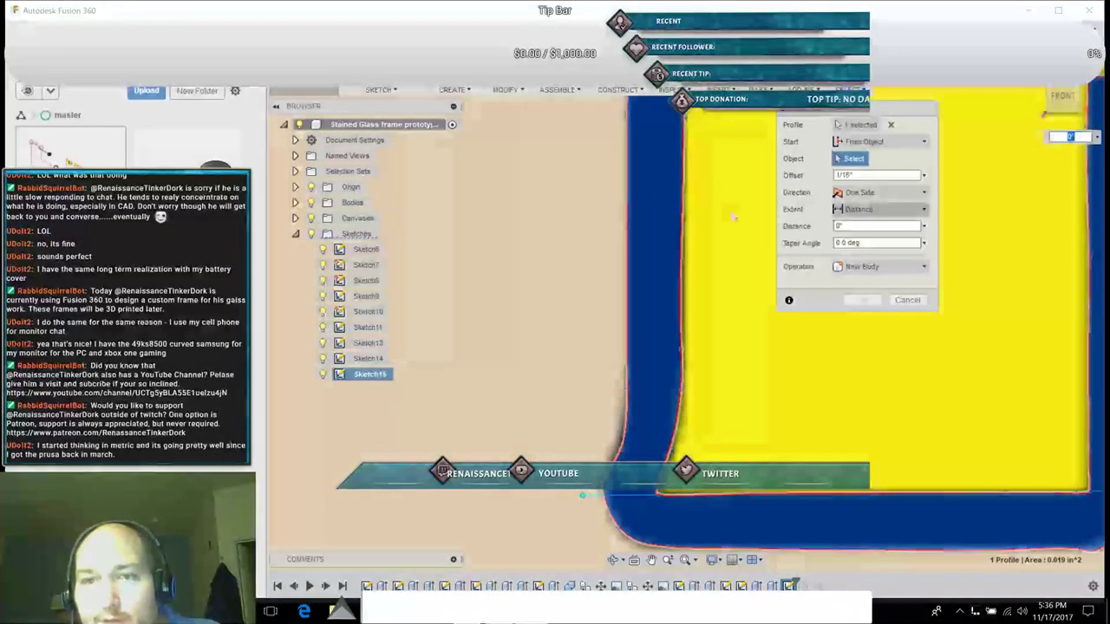
click(564, 216)
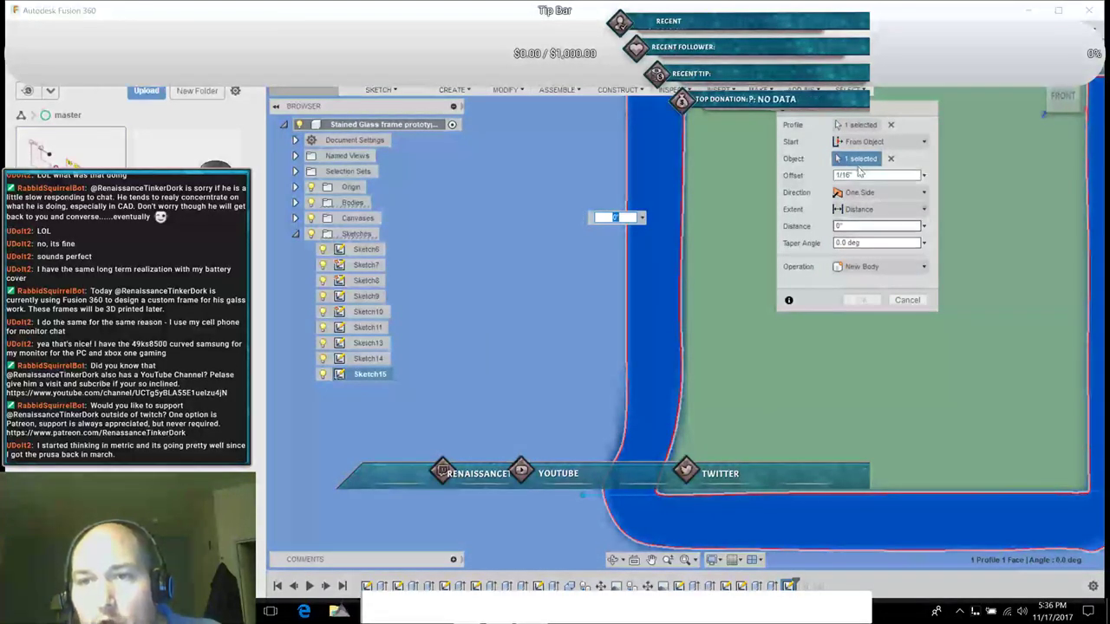
Step: Set the start offset to 0 and extrude the border ring 1/16" as a new body
drag(835, 175, 853, 175)
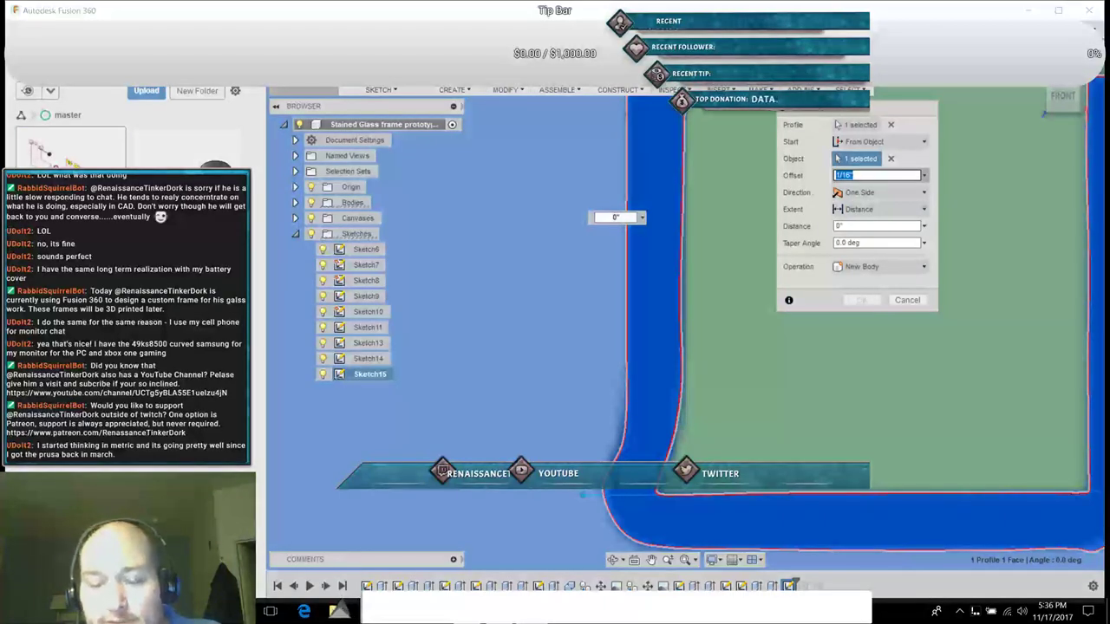
text(0)
key(Tab)
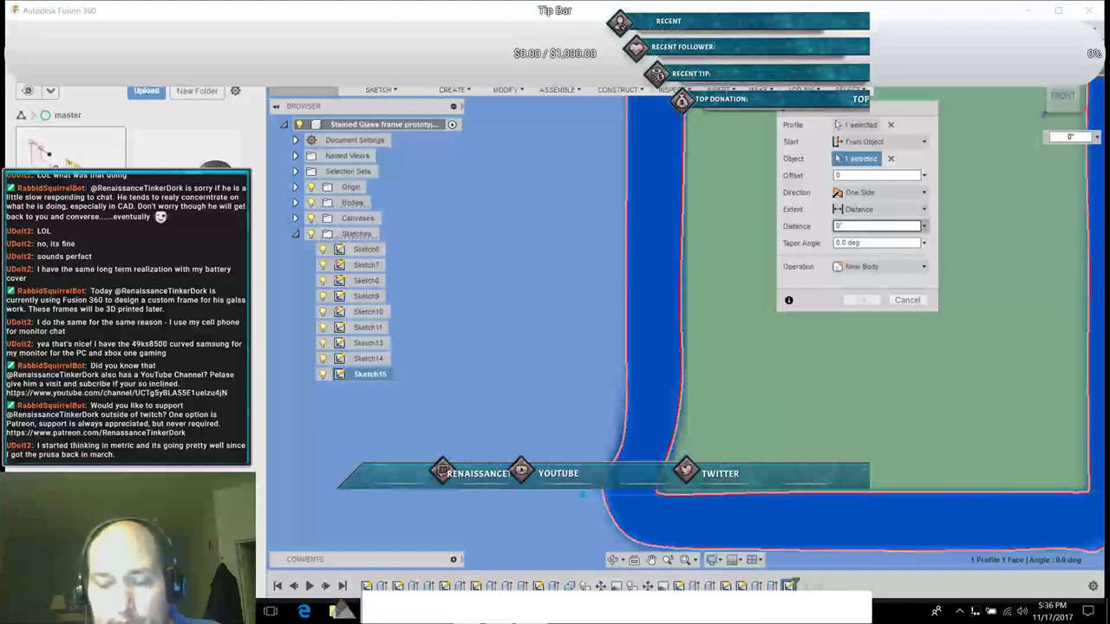
key(BackSpace)
text(1/16")
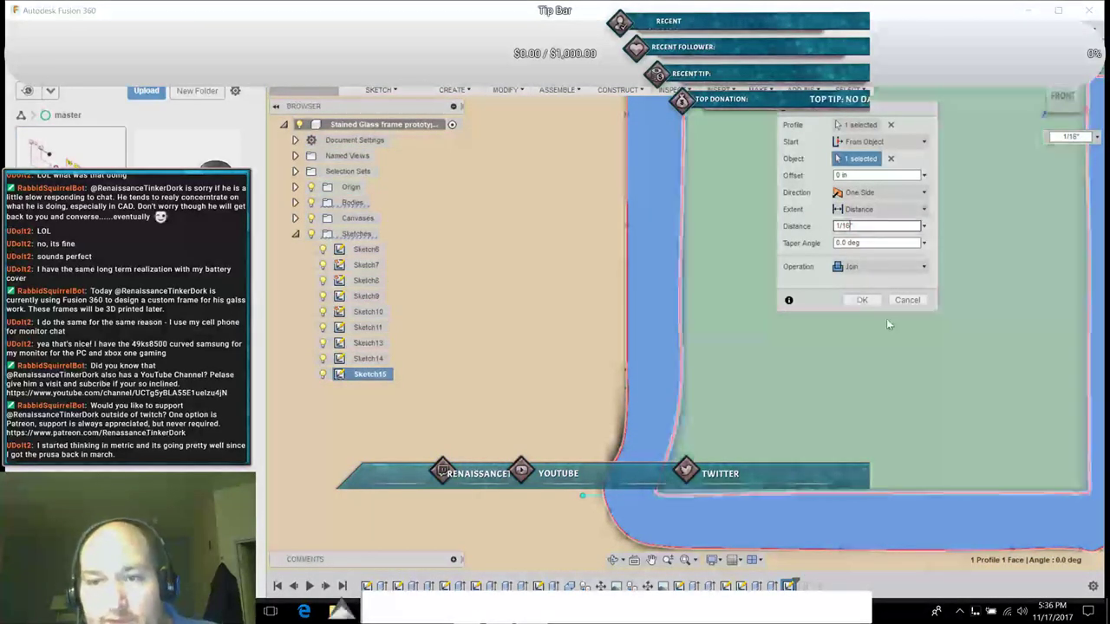
click(884, 267)
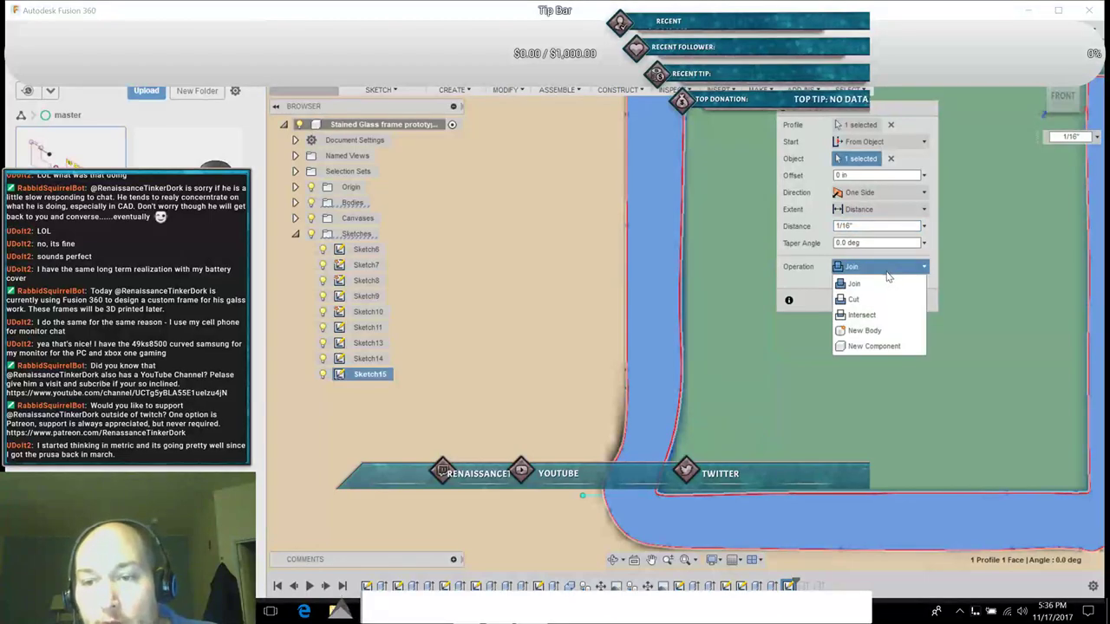
click(862, 330)
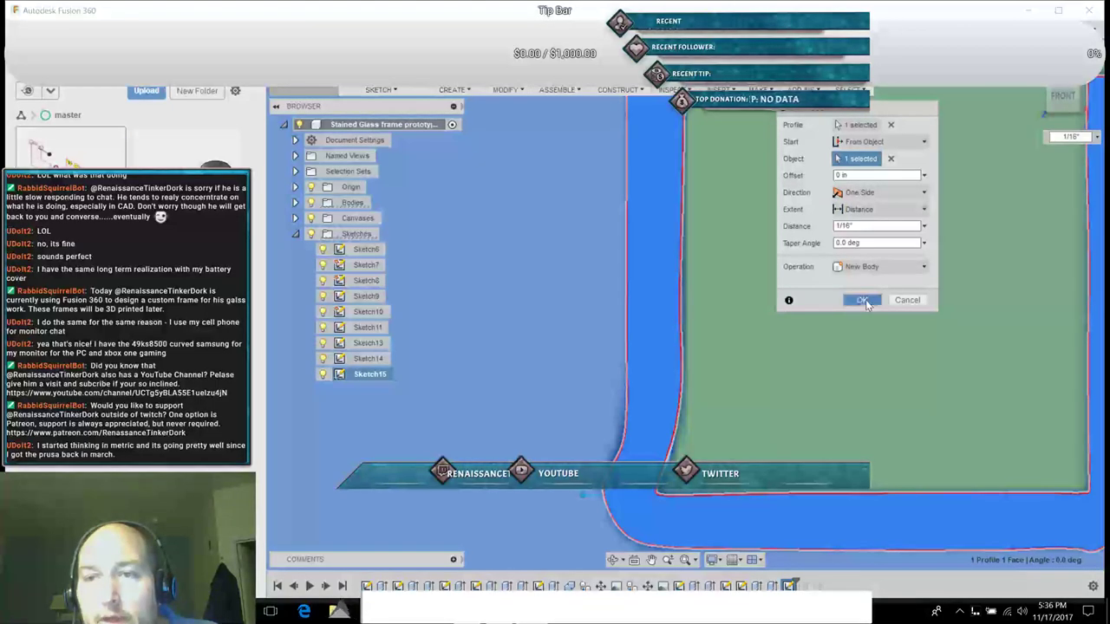
click(863, 300)
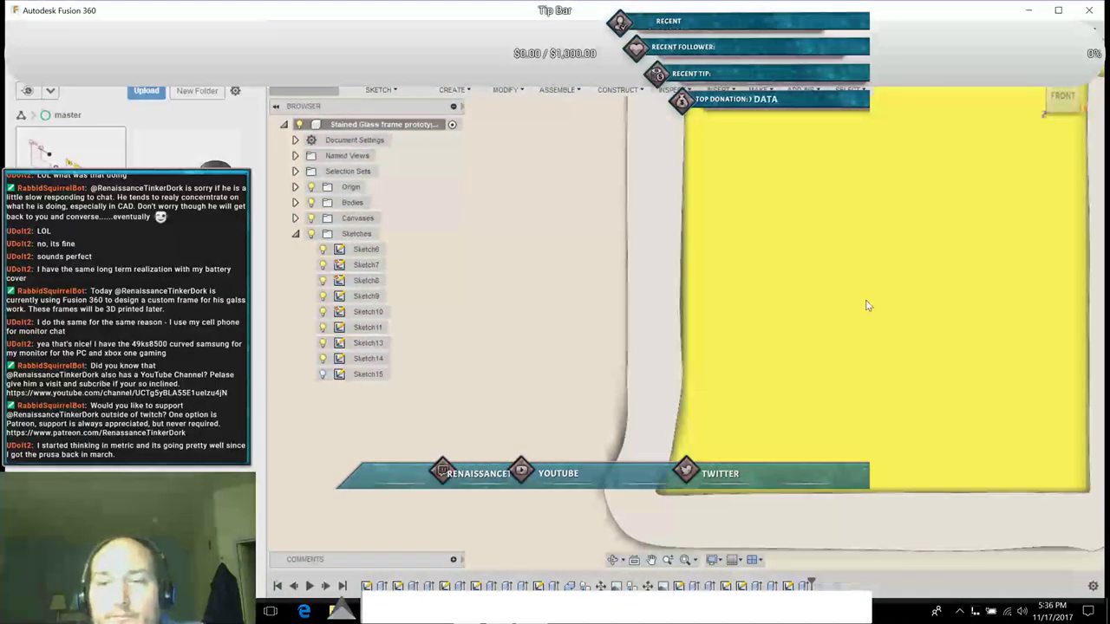
click(866, 301)
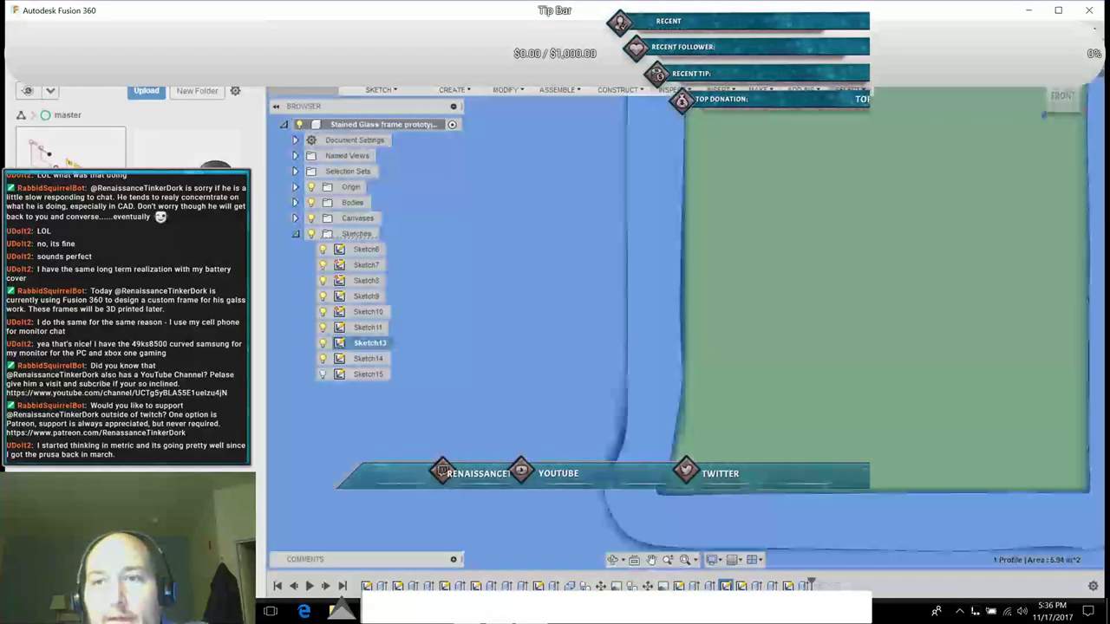
click(848, 90)
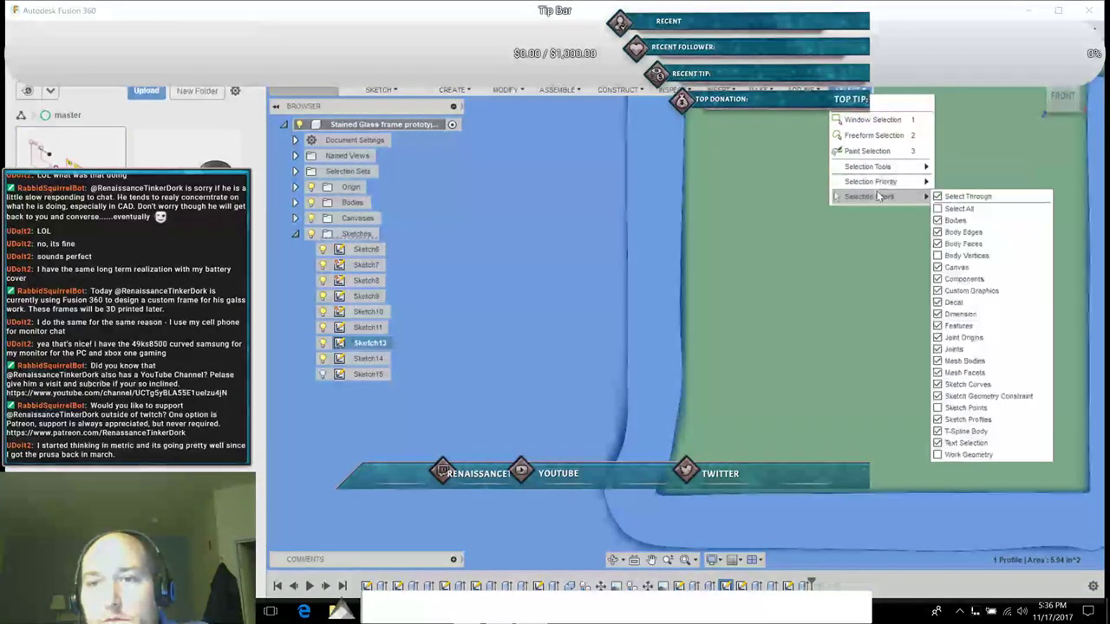
mouse_move(882, 197)
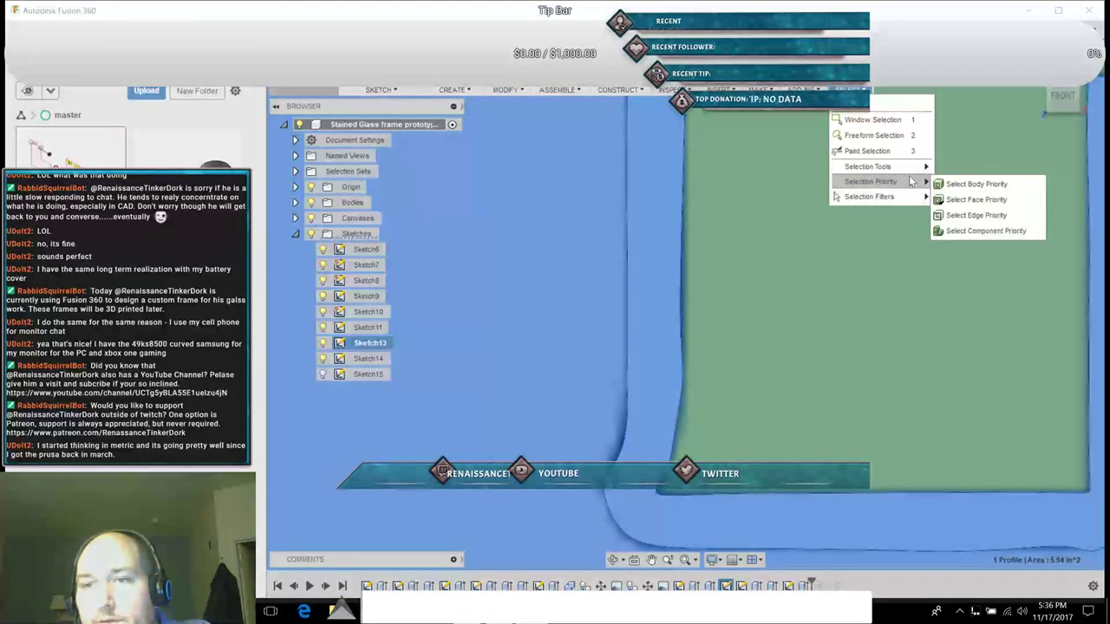
mouse_move(893, 166)
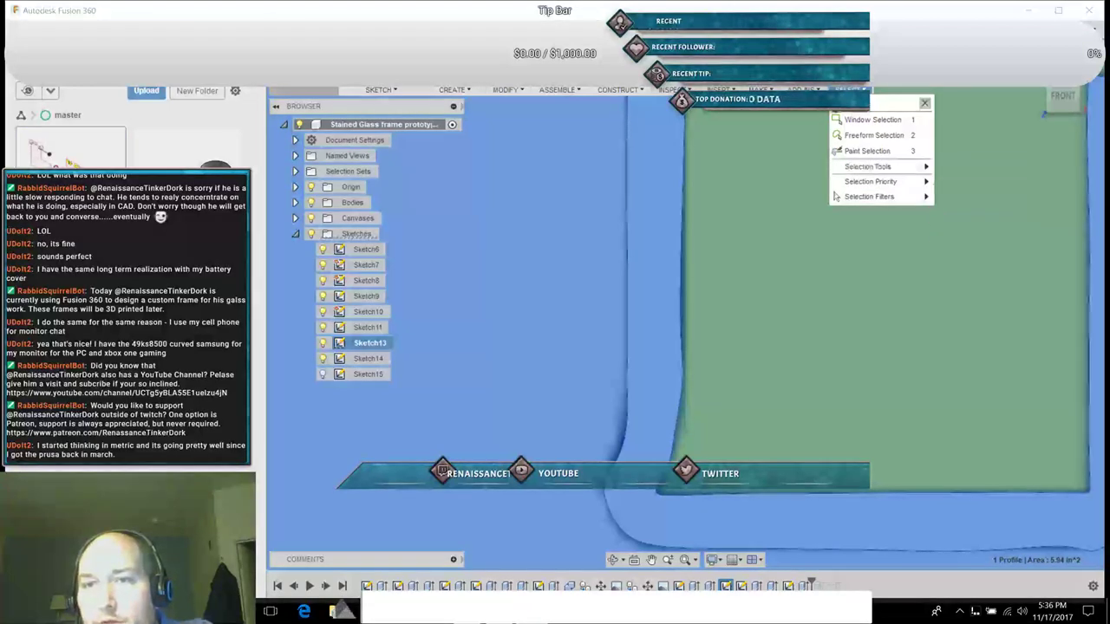
click(858, 104)
click(795, 320)
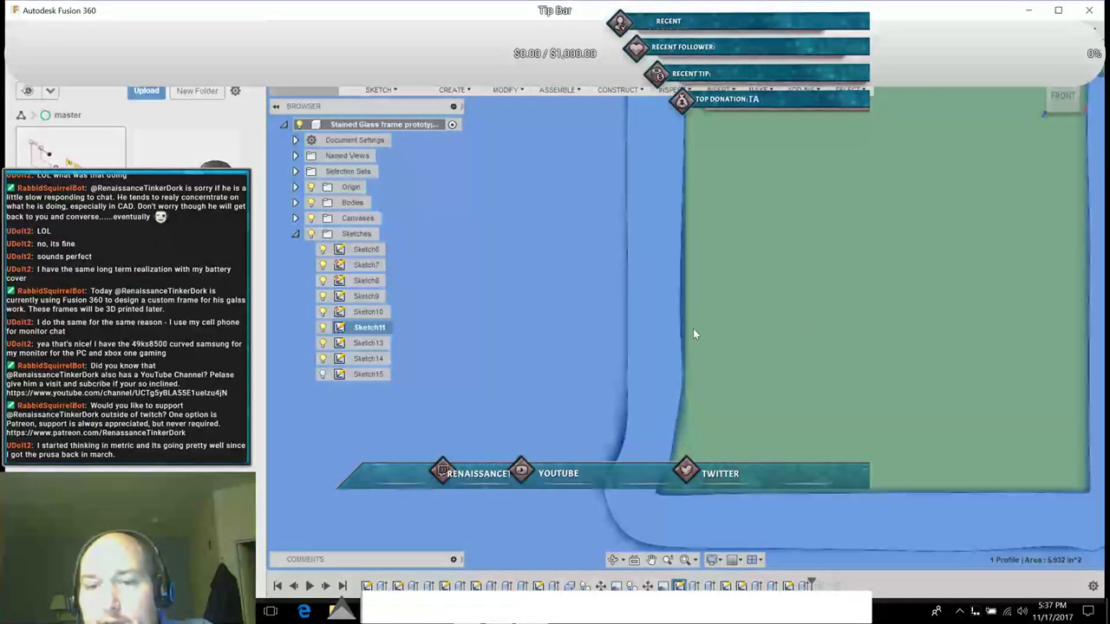
key(Escape)
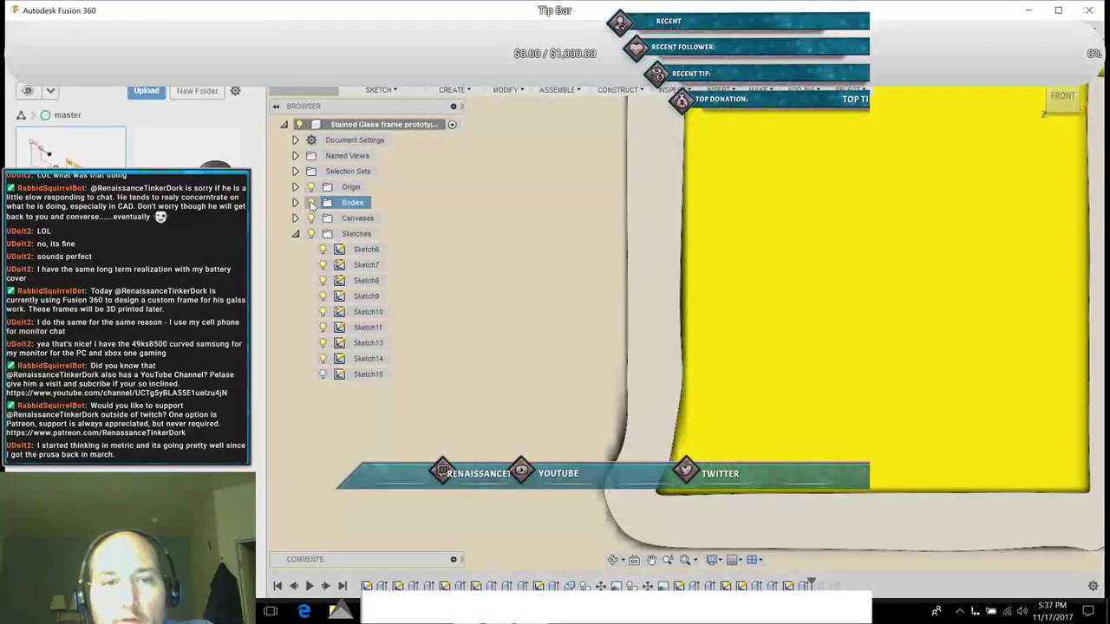
Step: Hide the bodies, show Sketch15, and select the profile inside the letter's border for a new extrusion
click(311, 203)
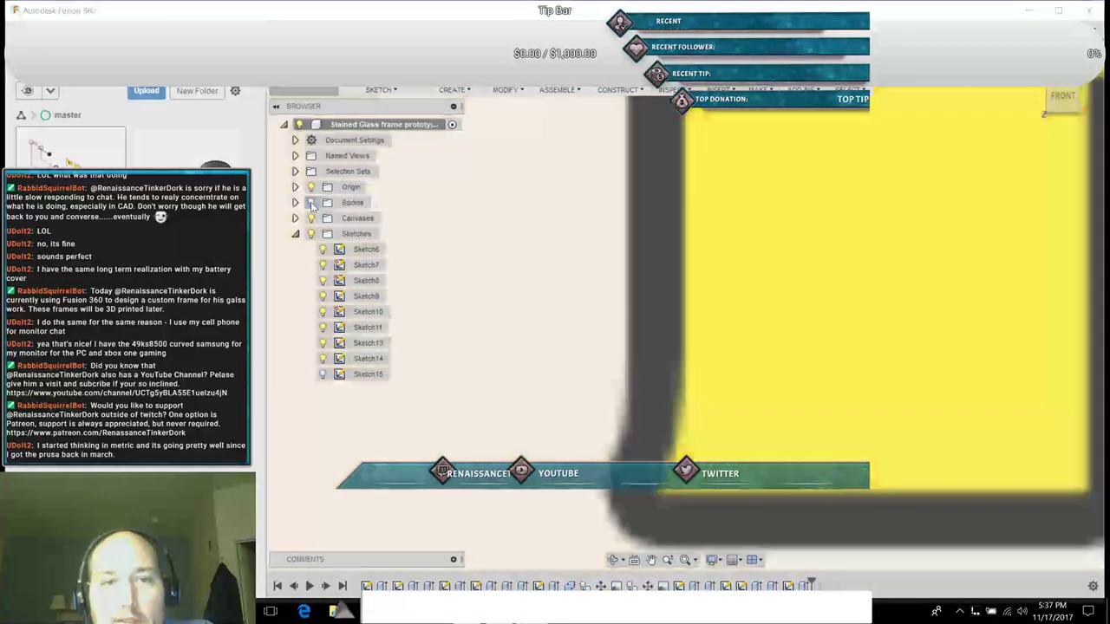
click(323, 374)
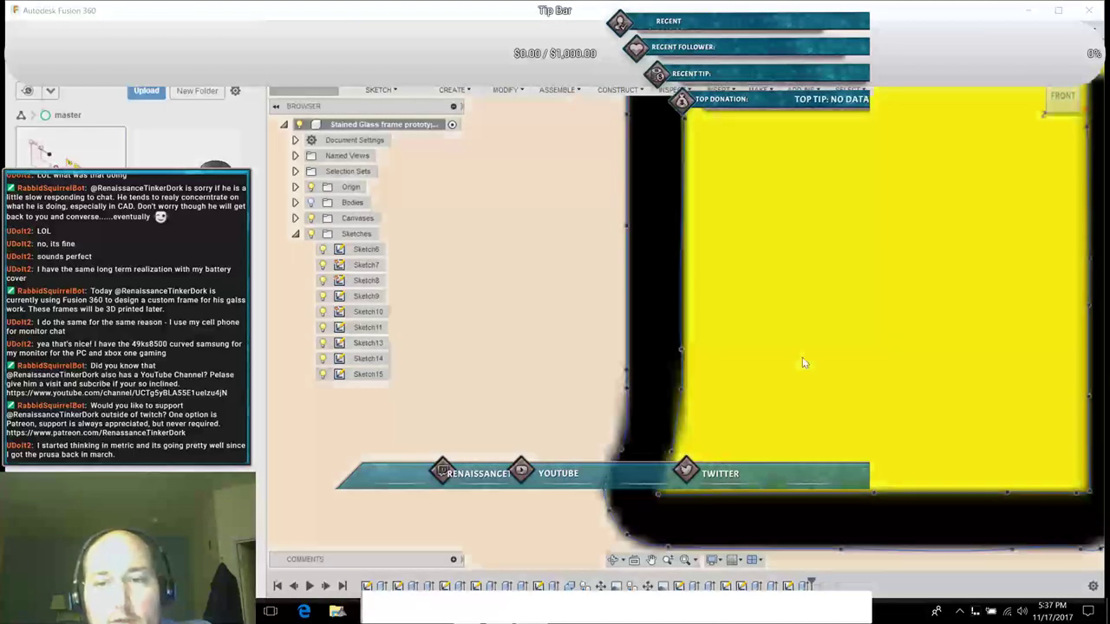
click(770, 359)
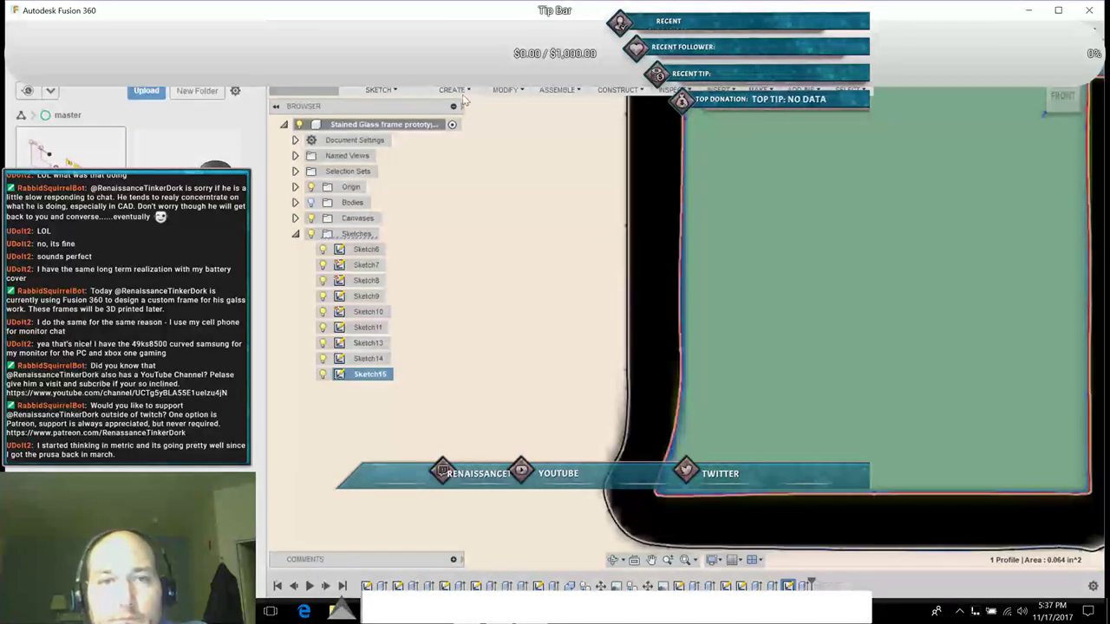
click(453, 90)
click(455, 118)
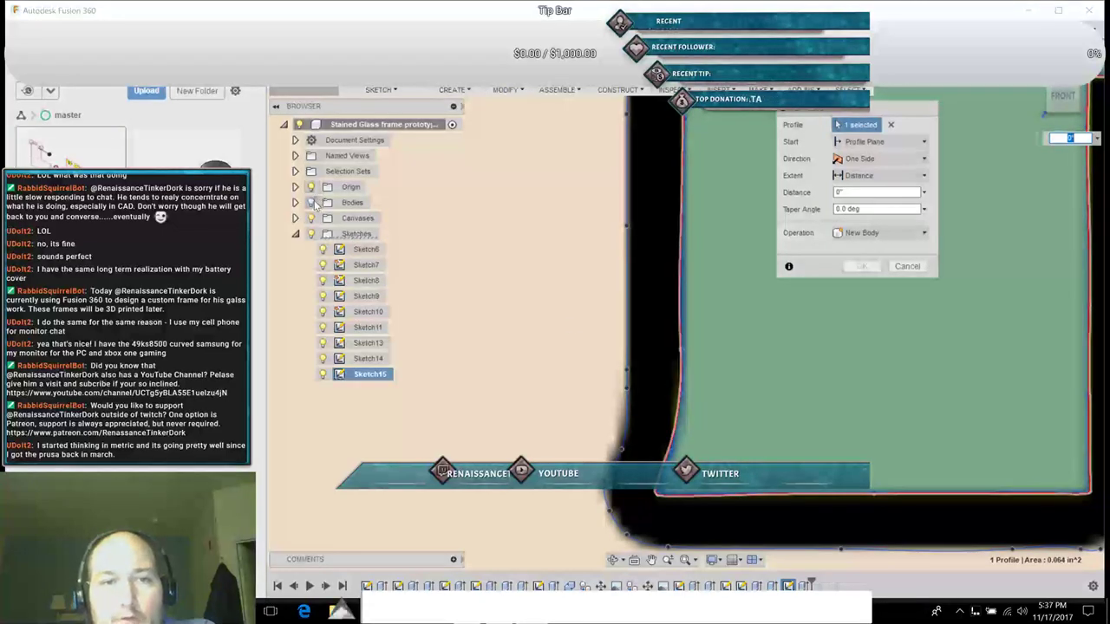
Step: Turn the bodies back on and start the extrusion from an object, picking the backing face outside the border
click(881, 160)
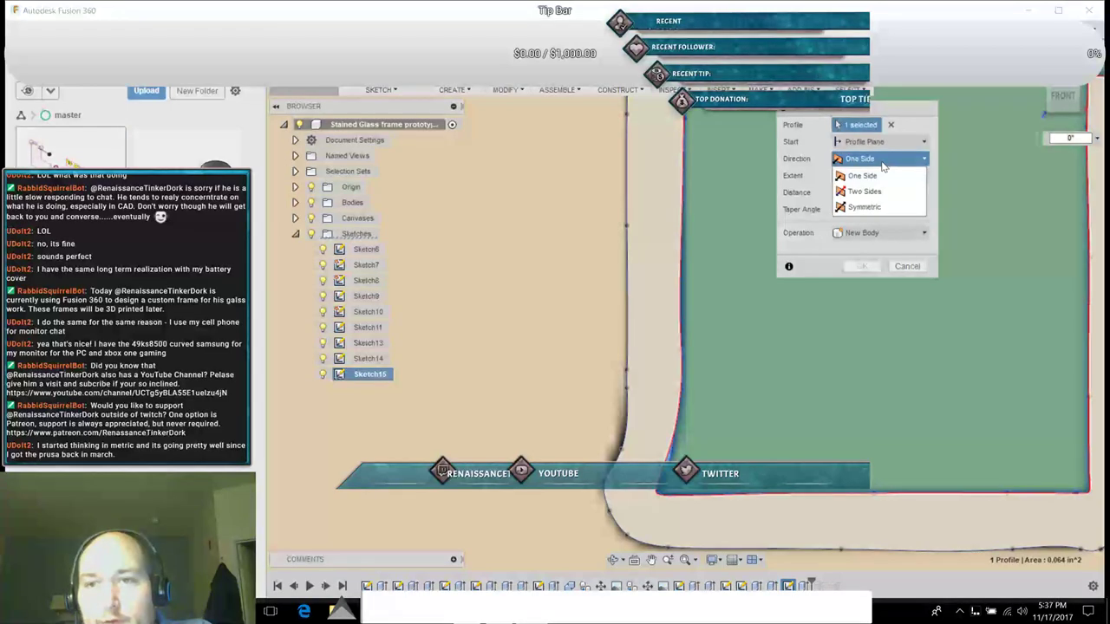
click(860, 175)
click(876, 175)
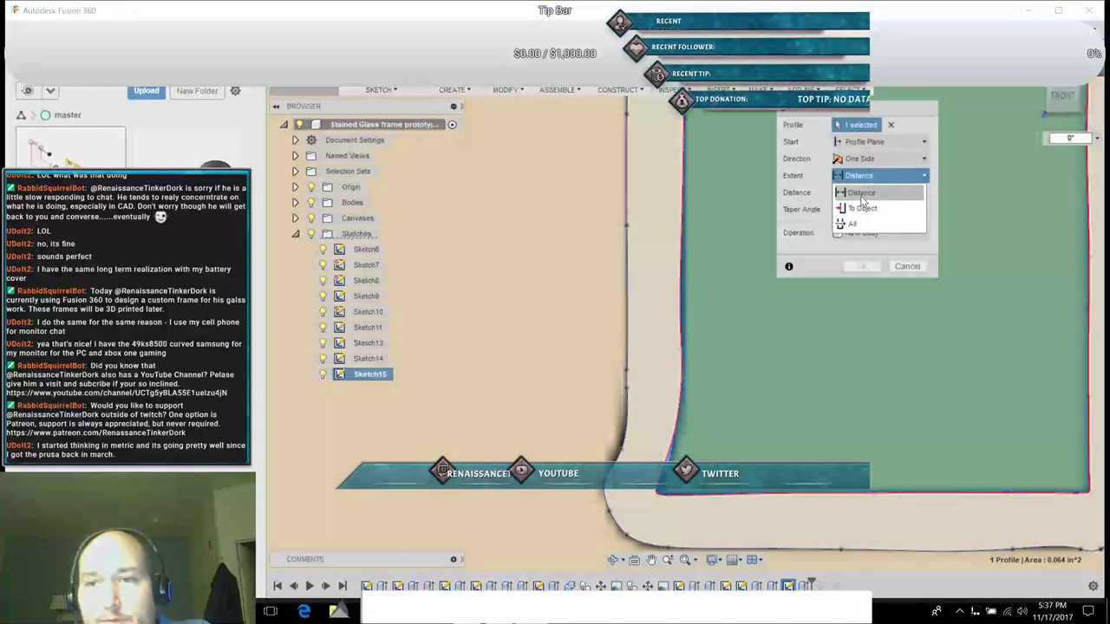
click(871, 143)
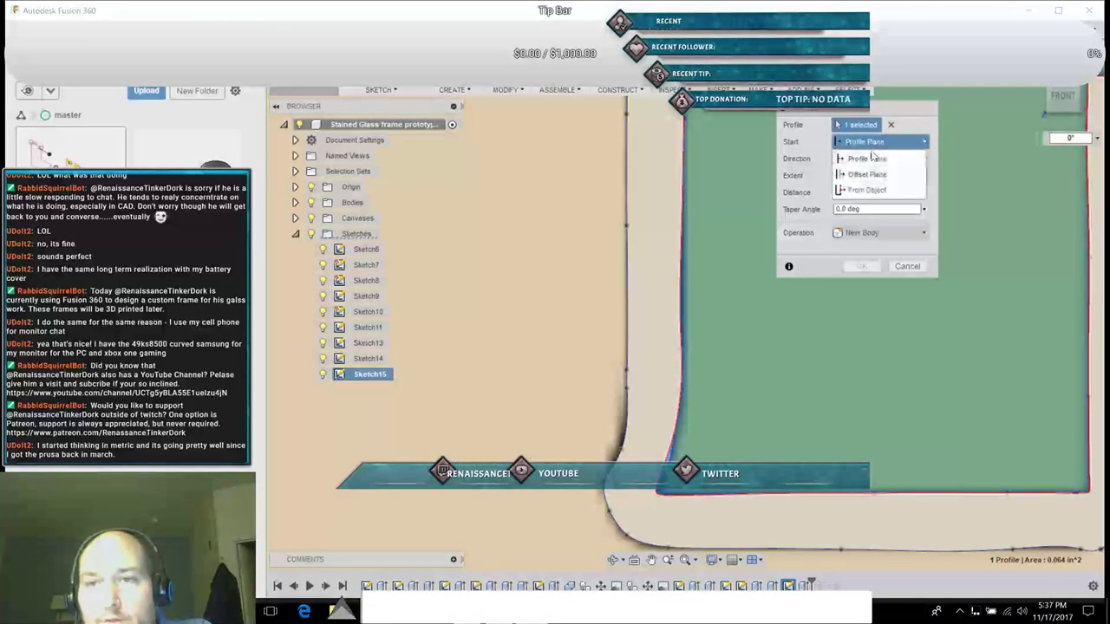
click(864, 191)
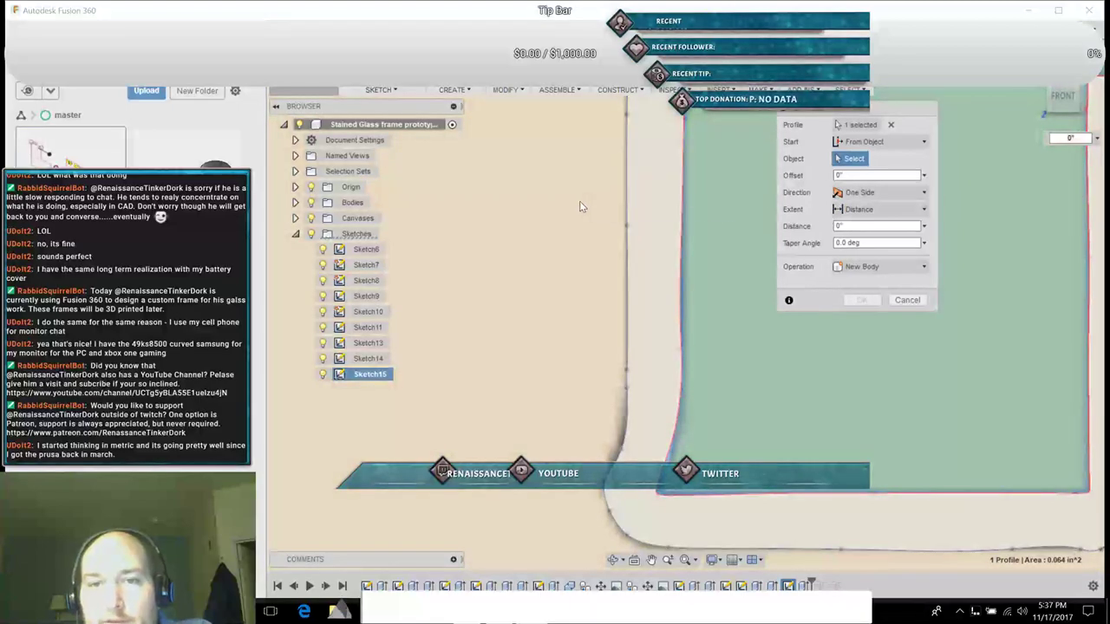
click(580, 206)
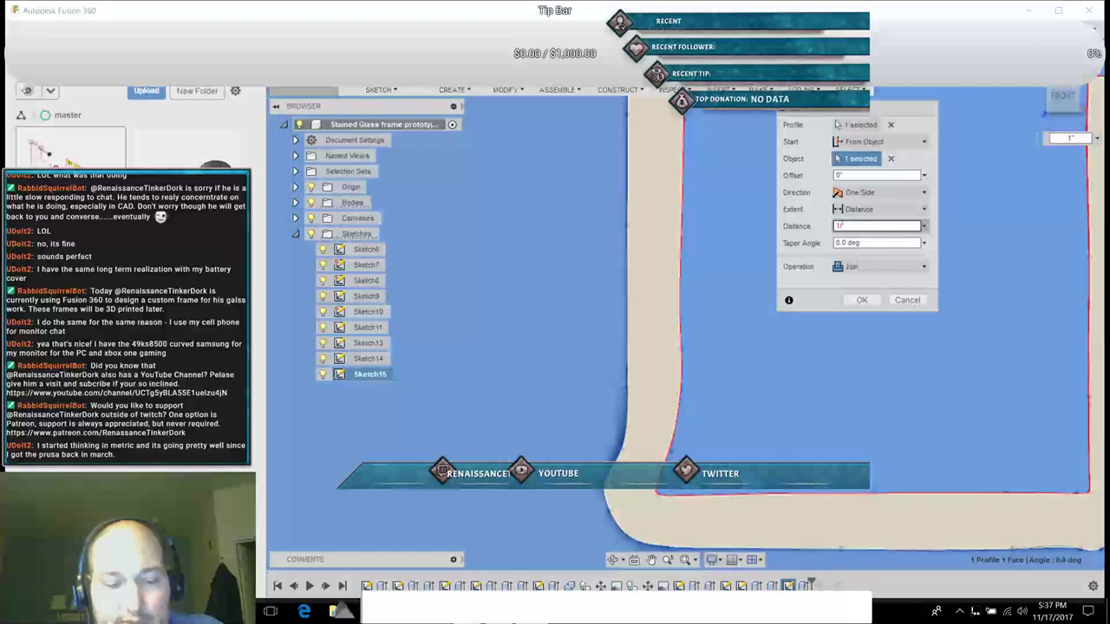
Step: Extrude the inner profile 1/16" as a new body
text(/16)
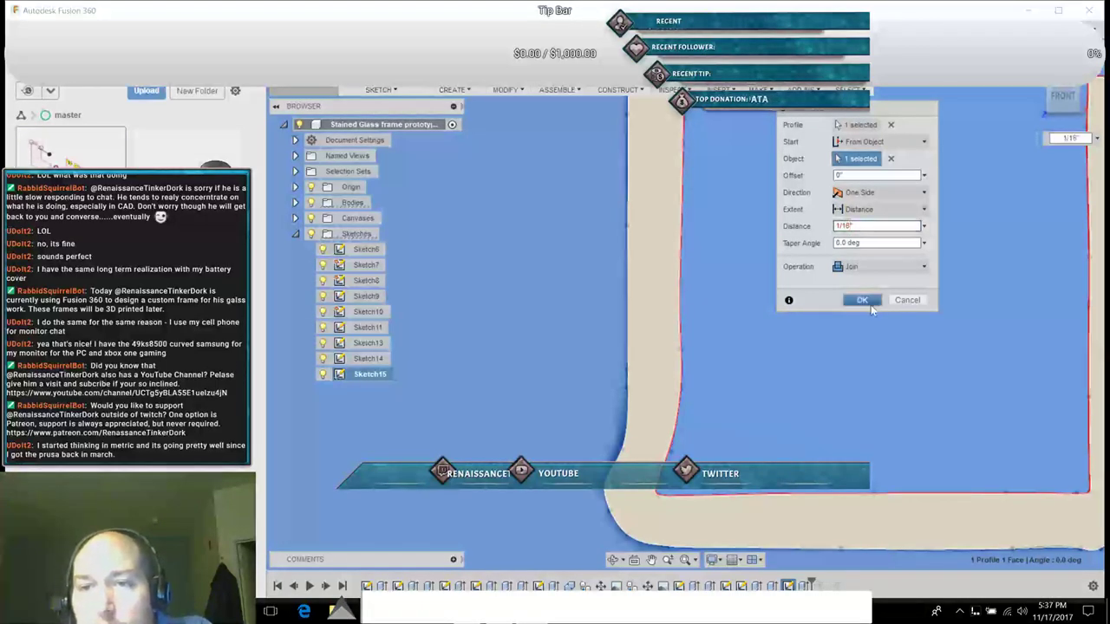
click(880, 266)
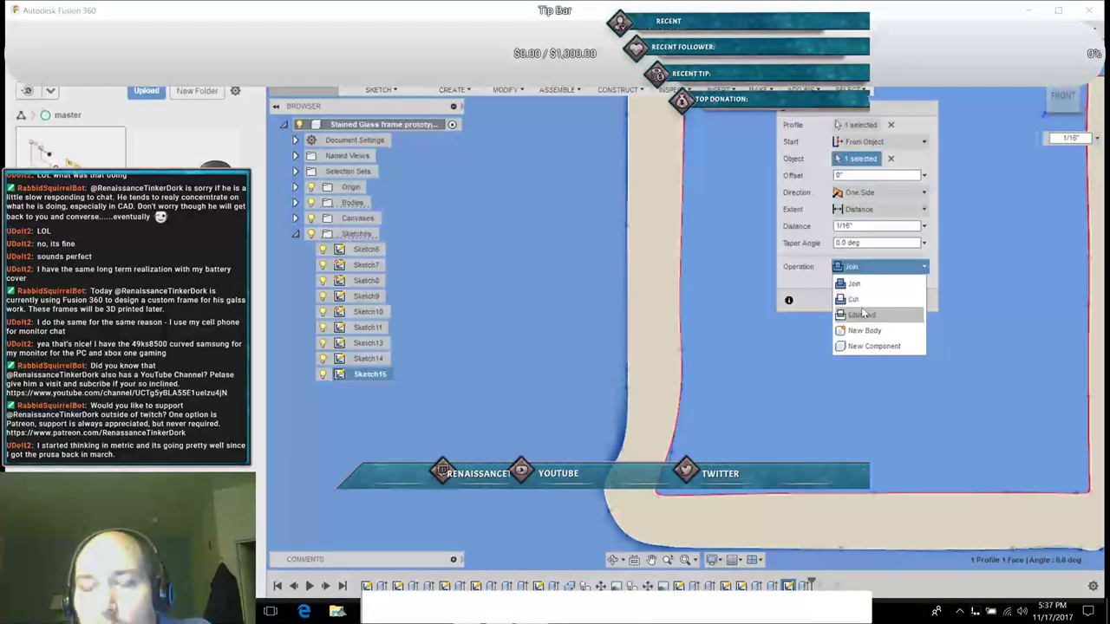
click(863, 331)
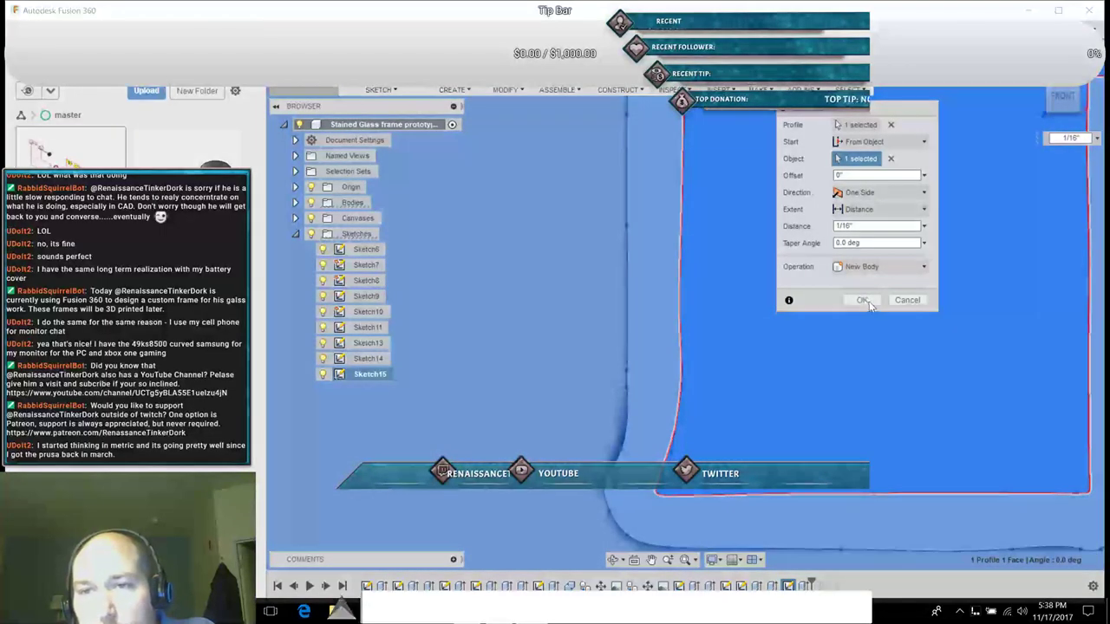
click(868, 301)
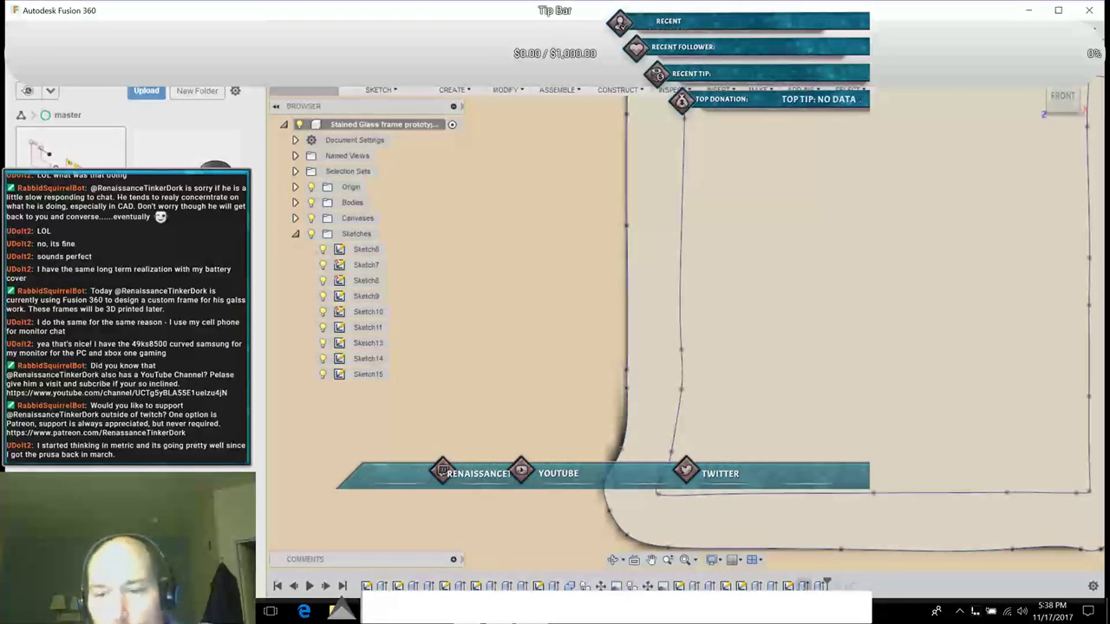
Step: Edit the border ring's extrusion and set its distance to 1/8"
right_click(804, 587)
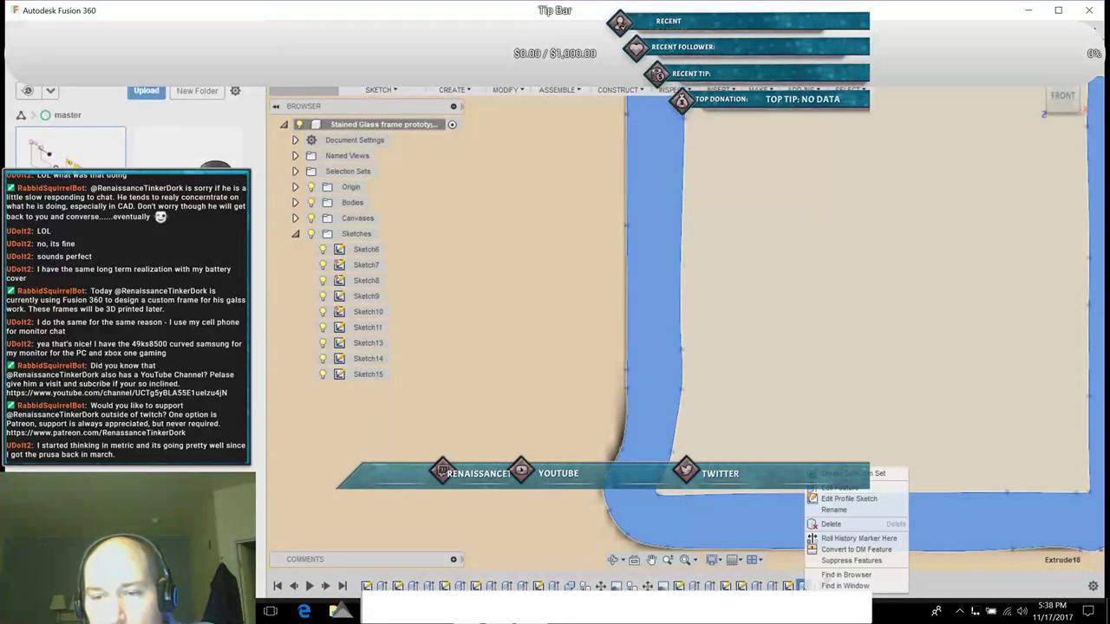
click(838, 489)
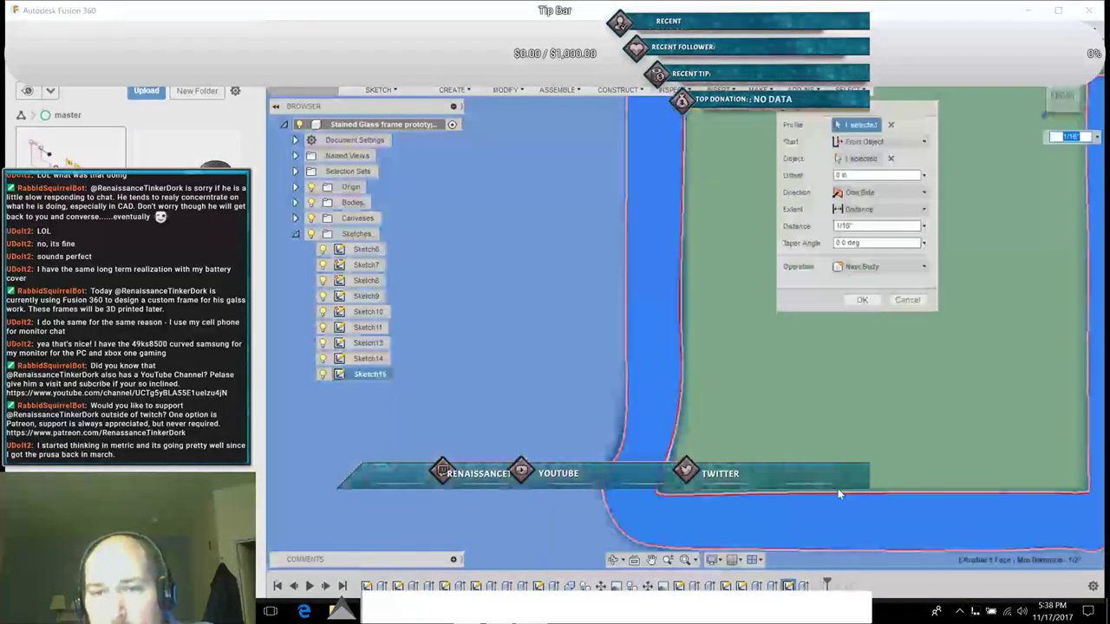
click(850, 226)
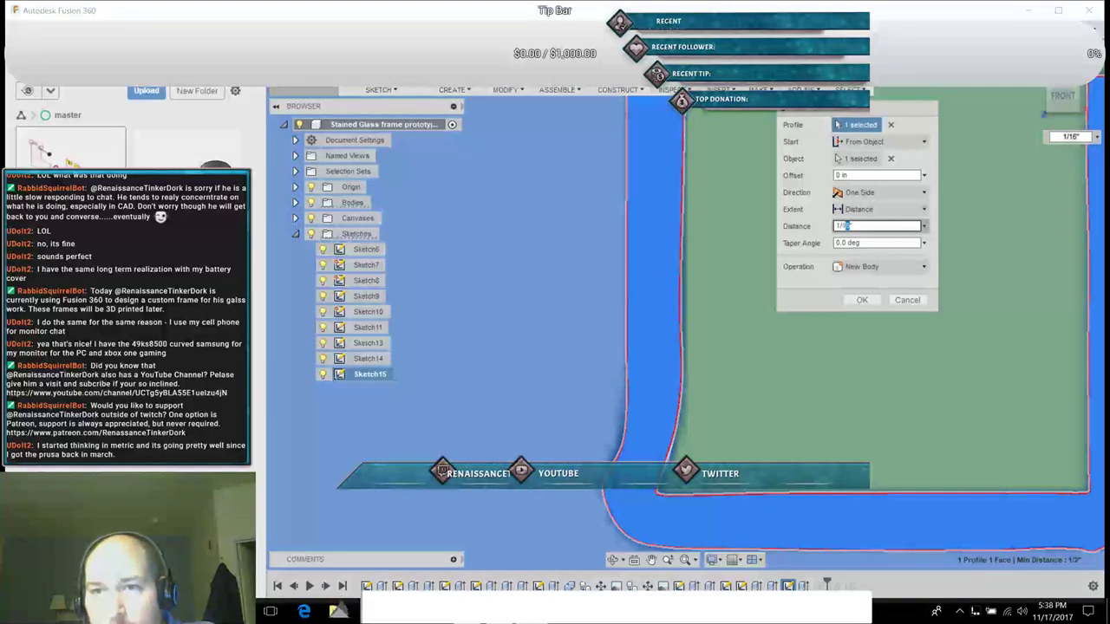
text(1/8)
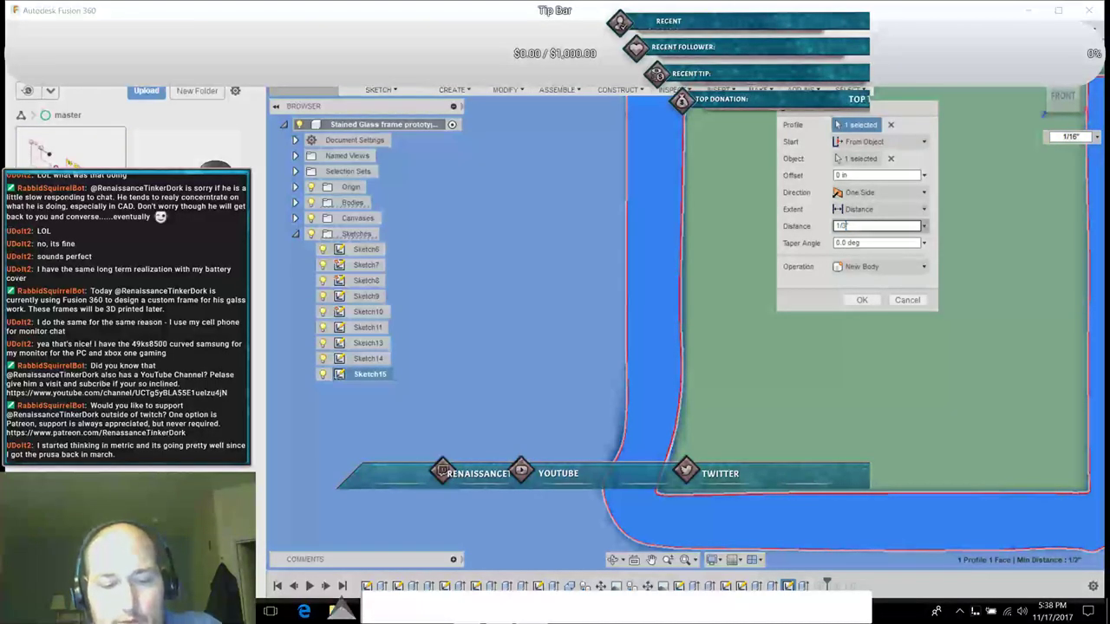
click(863, 298)
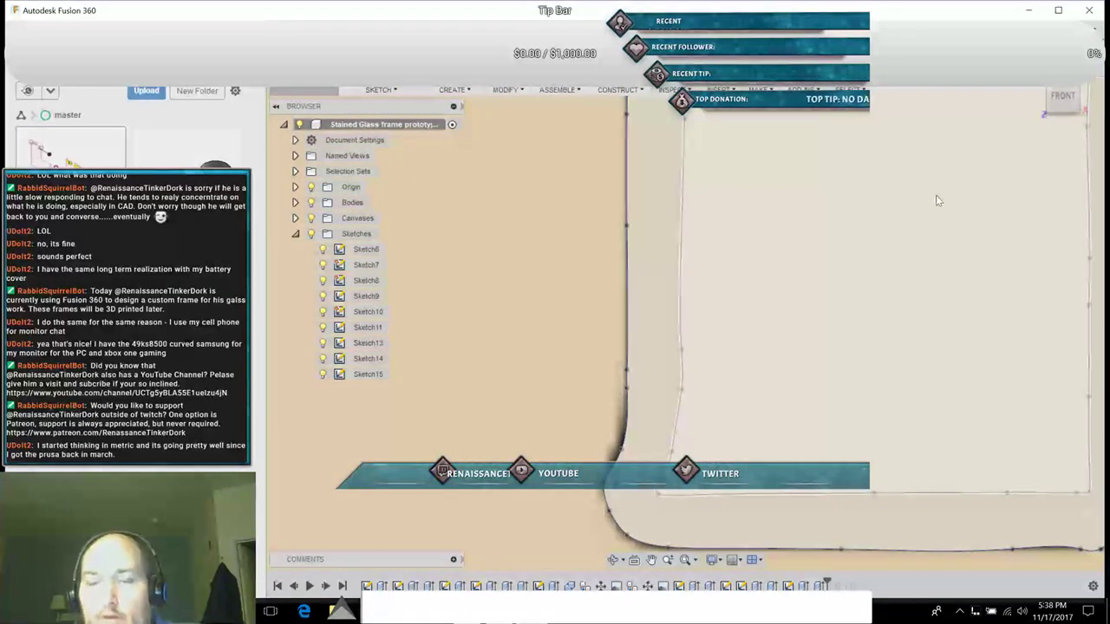
Step: Start a new extrusion and select the N's border ring in Sketch15 as its profile
scroll(937, 201, down, 5)
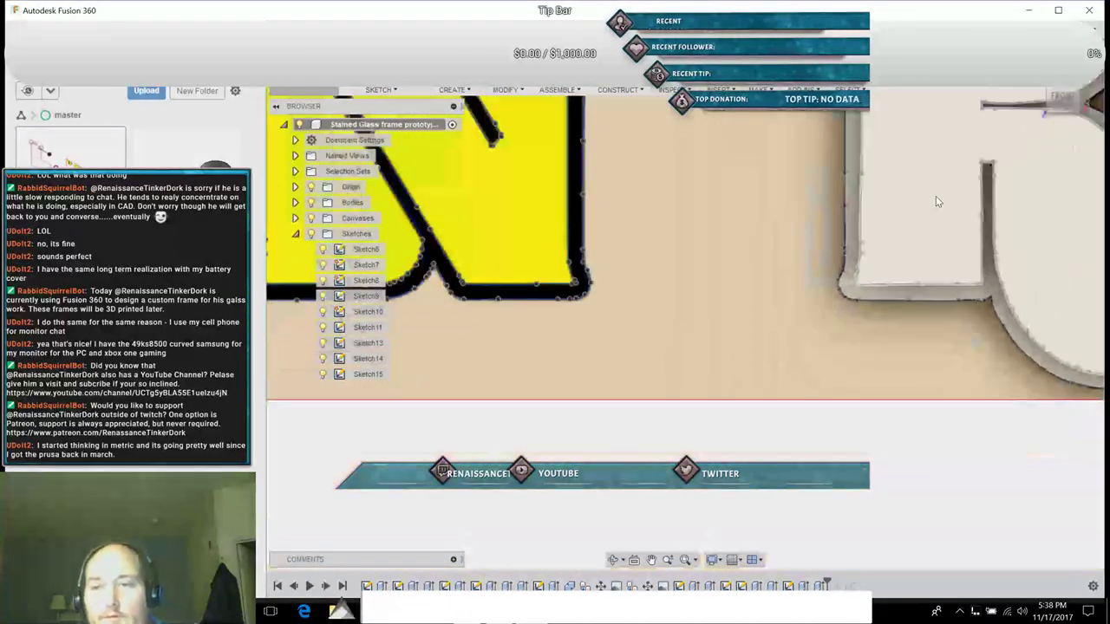
scroll(936, 200, down, 5)
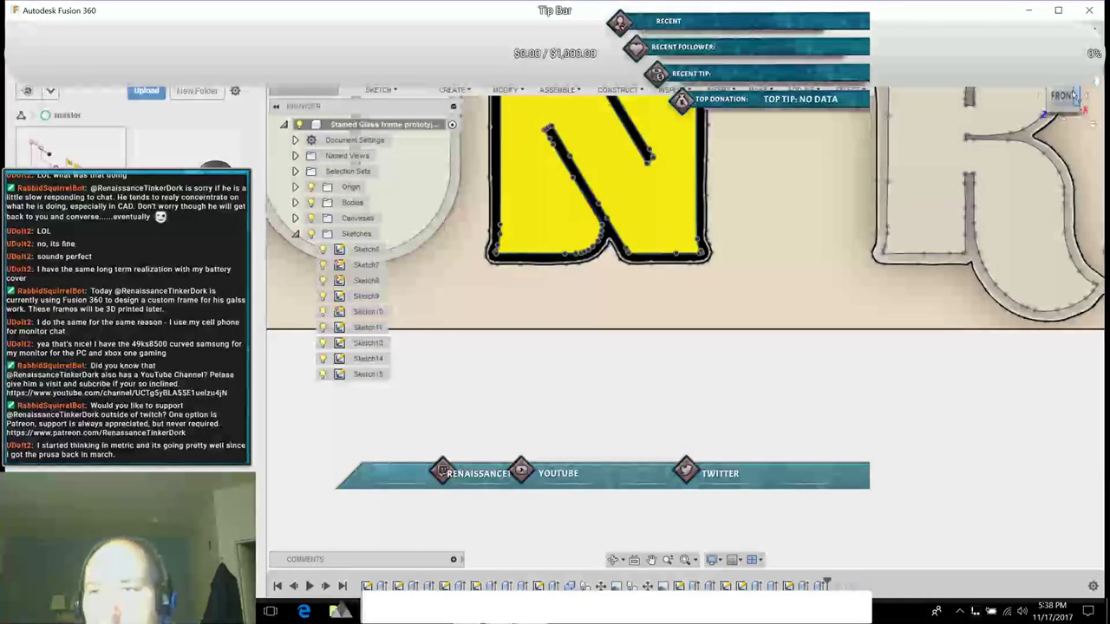
click(1062, 107)
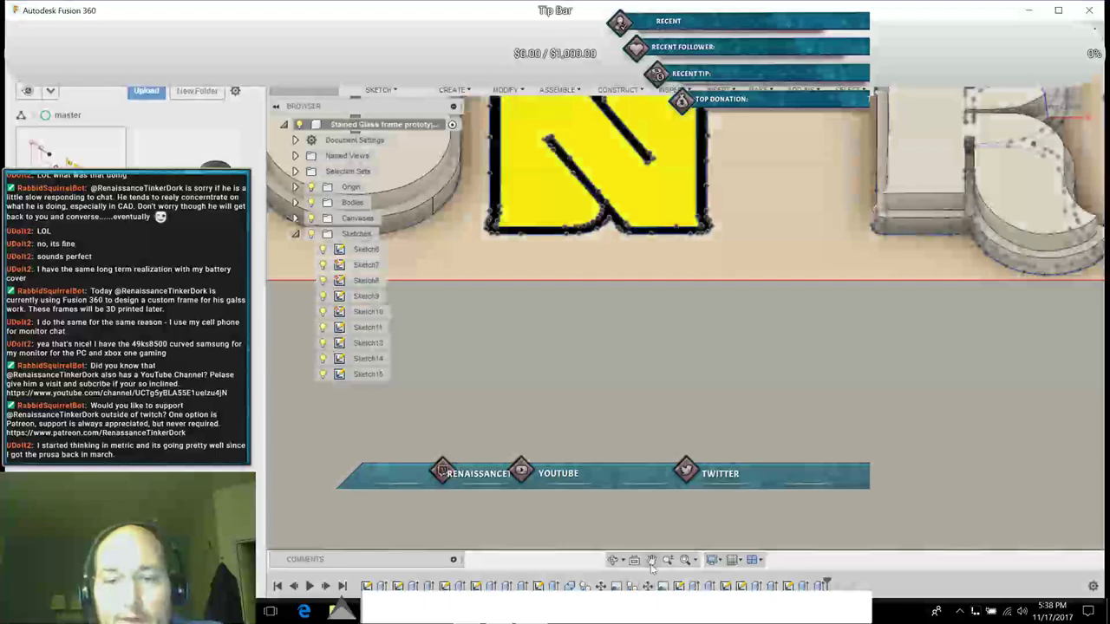
click(651, 559)
drag(597, 310, 802, 379)
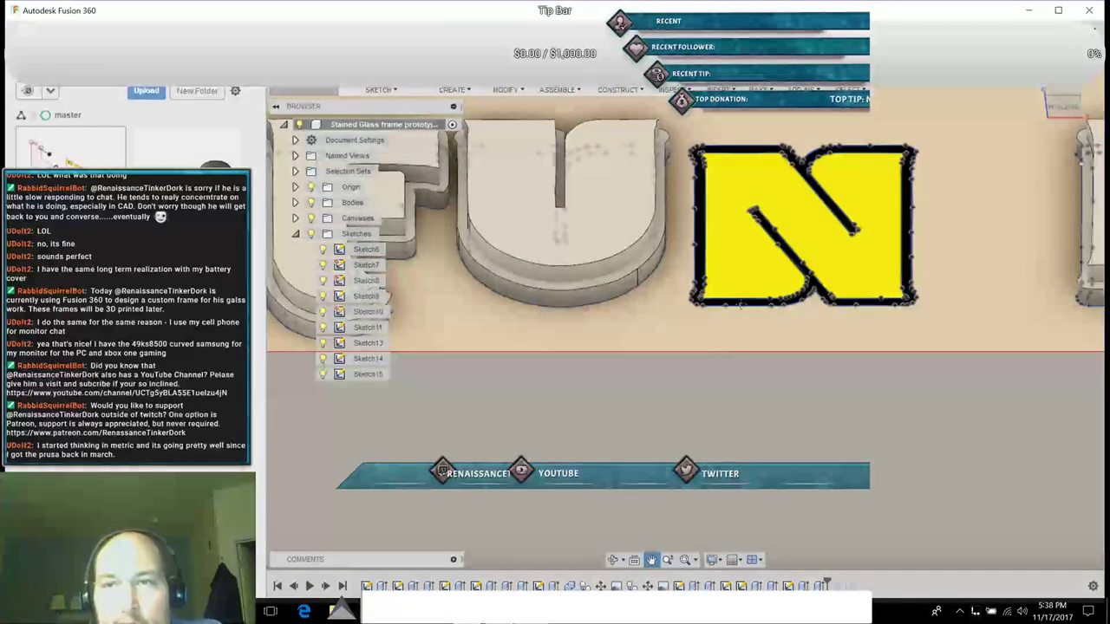
key(Escape)
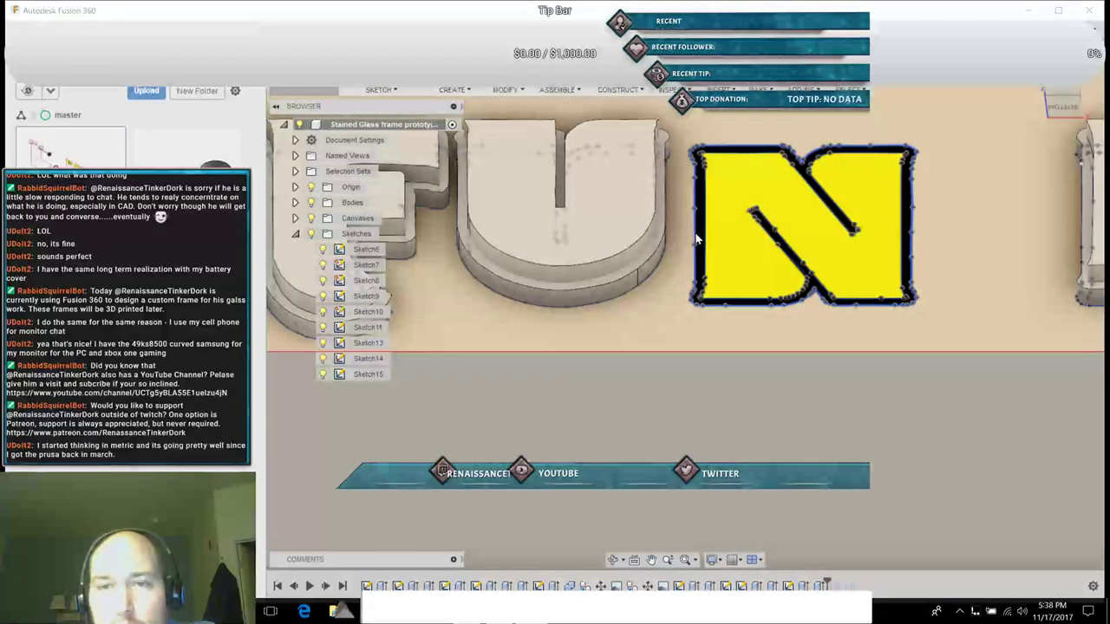
click(695, 238)
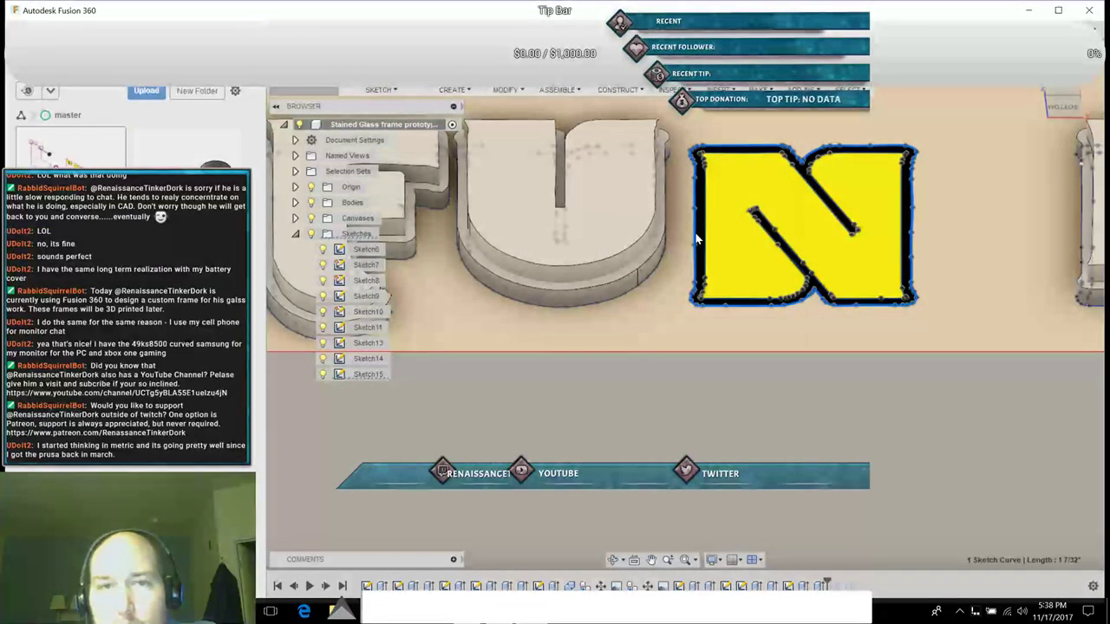
click(454, 89)
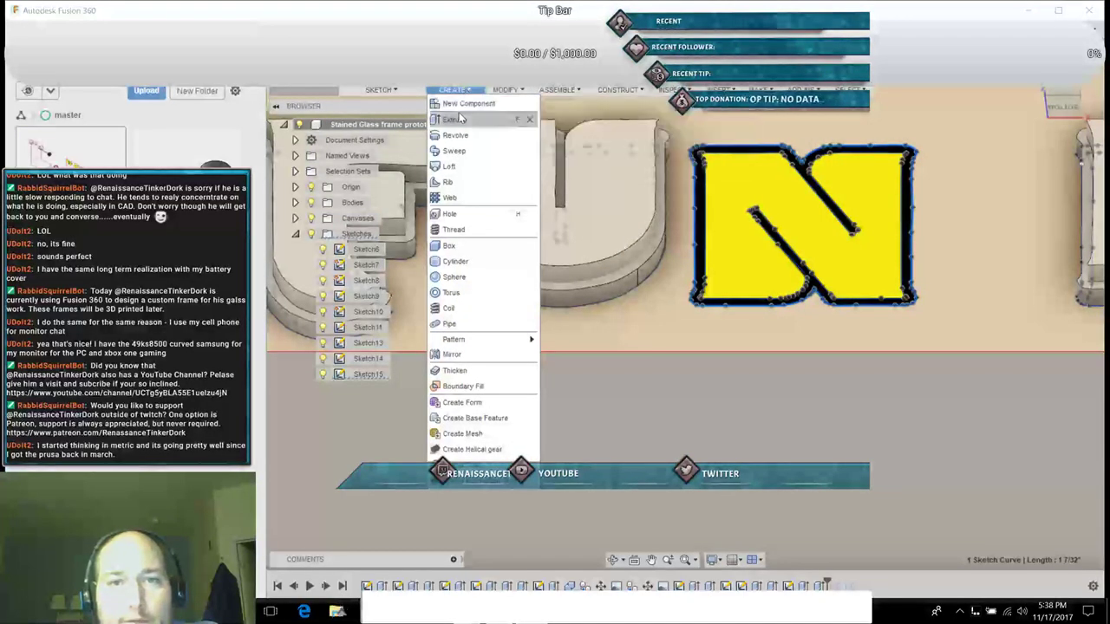
click(457, 118)
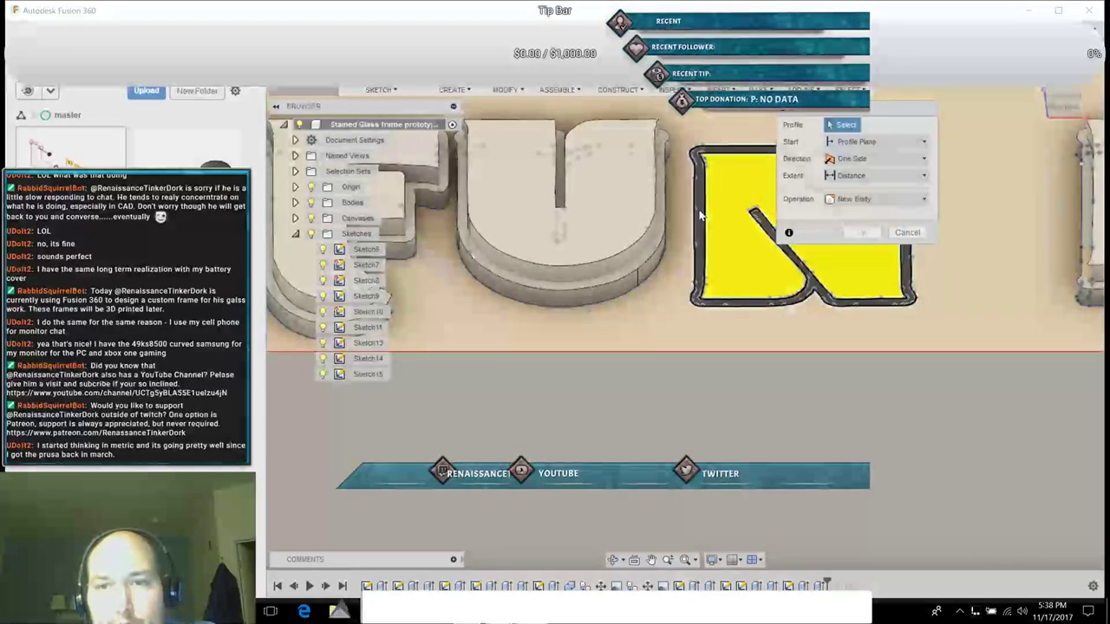
click(774, 222)
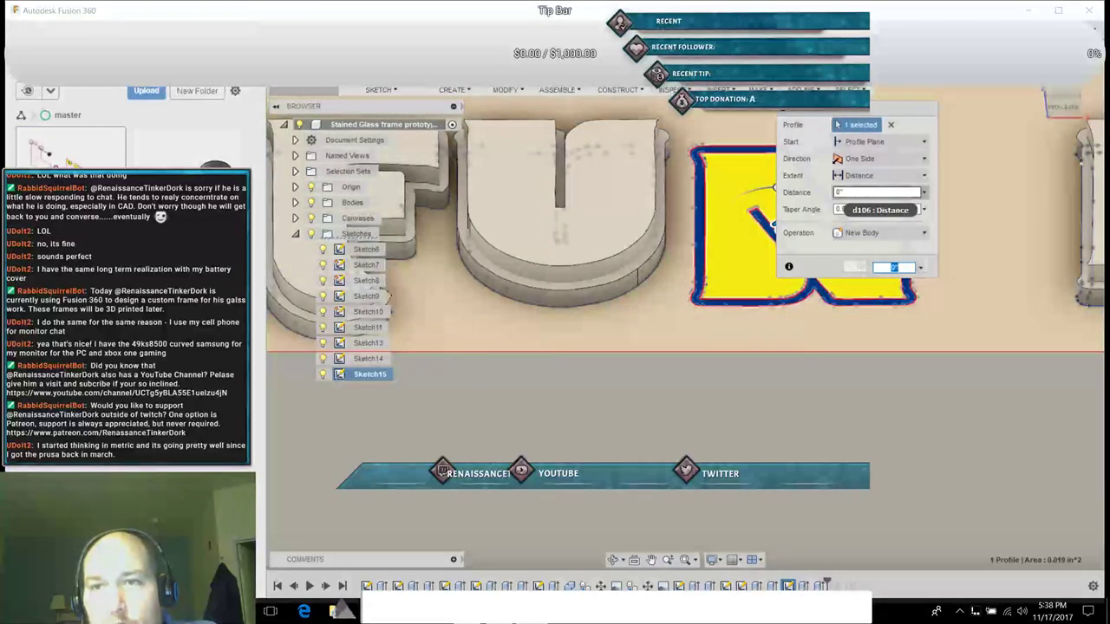
Step: Extrude the N's border ring 1/32" as a new body, starting from the backing face outside the letter
click(870, 143)
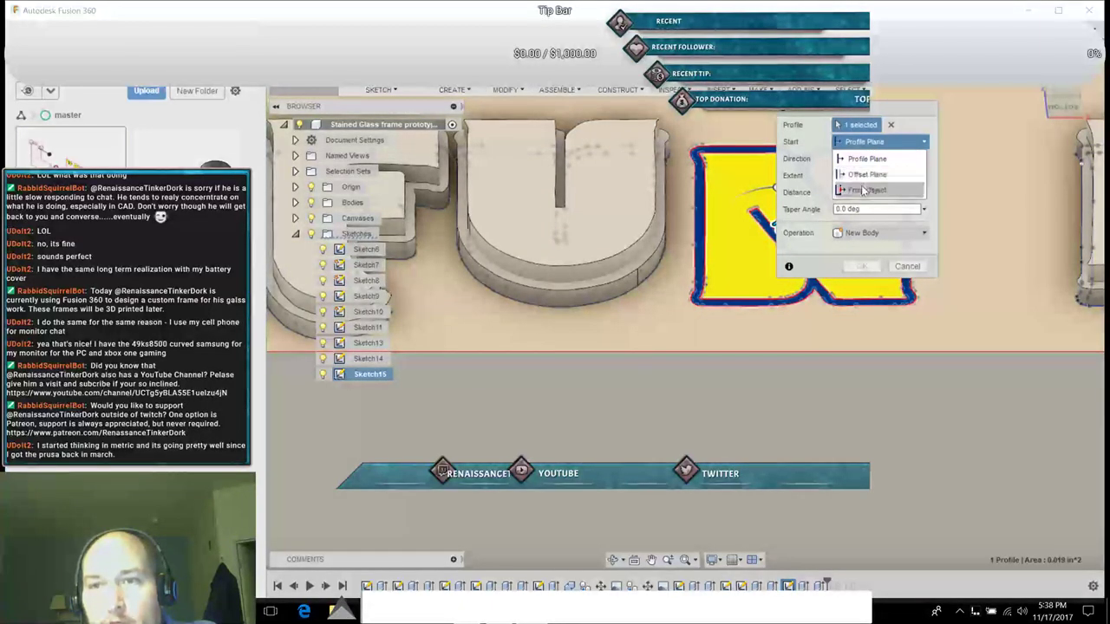
click(864, 190)
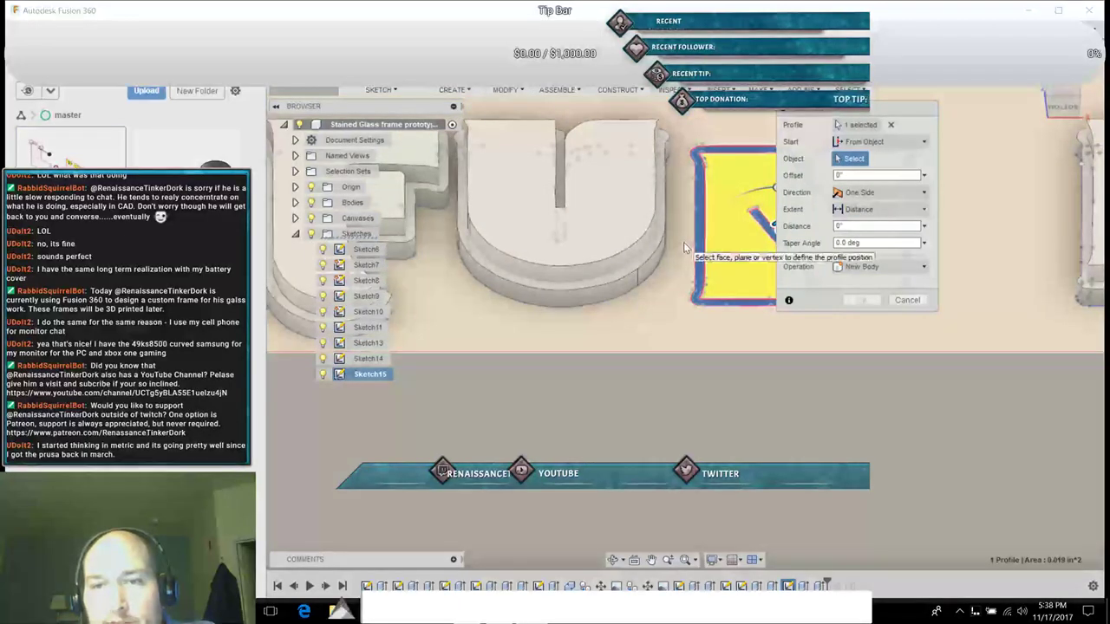
click(684, 242)
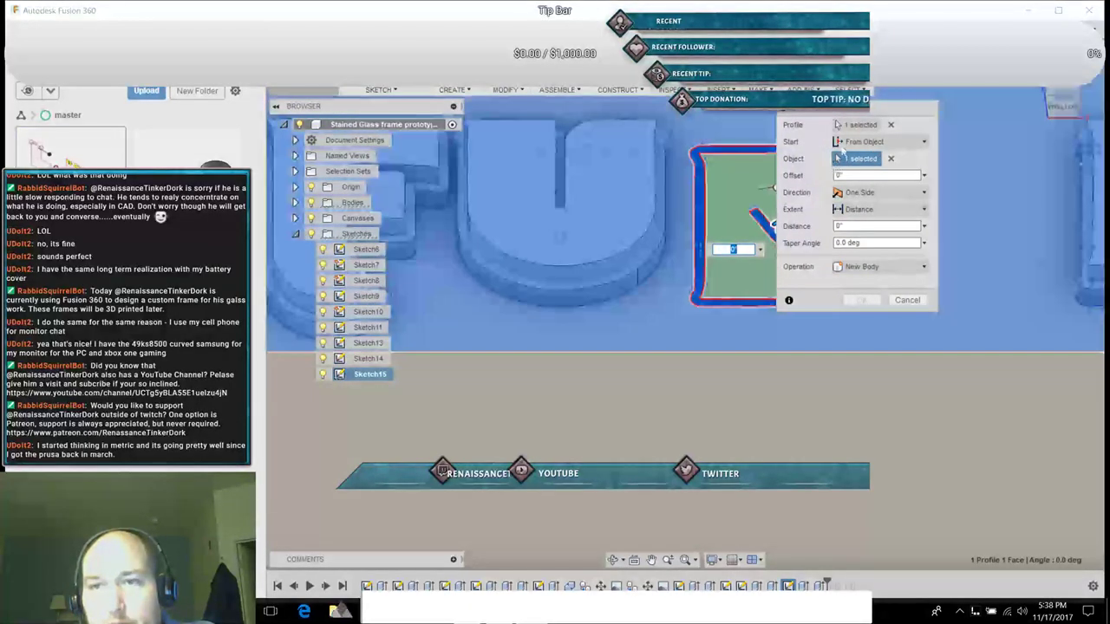
click(877, 226)
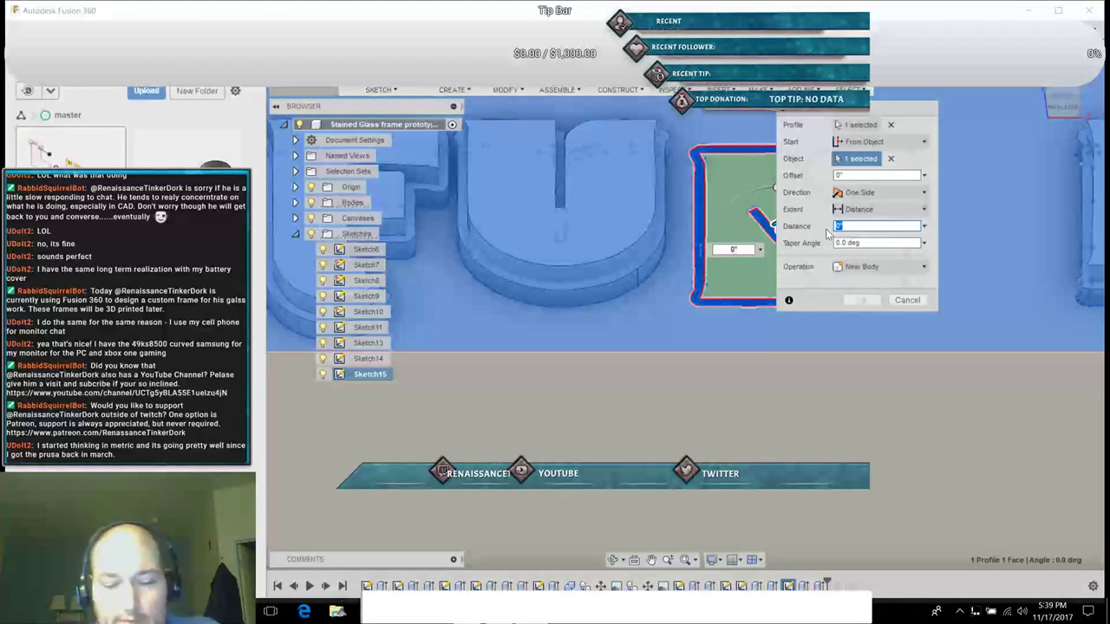
text(1/32)
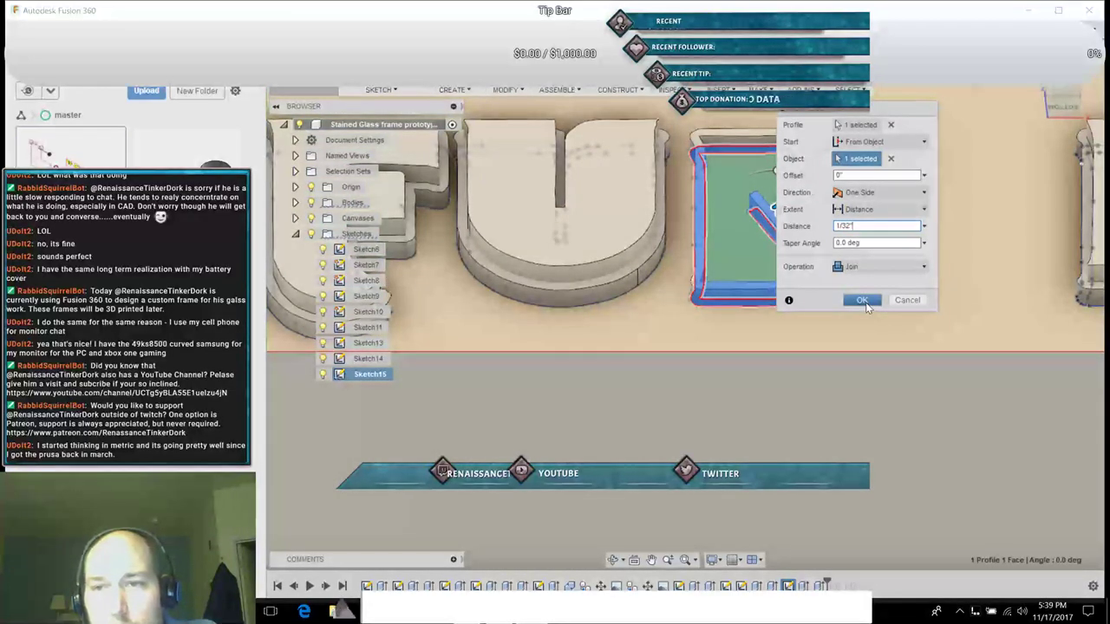
click(878, 267)
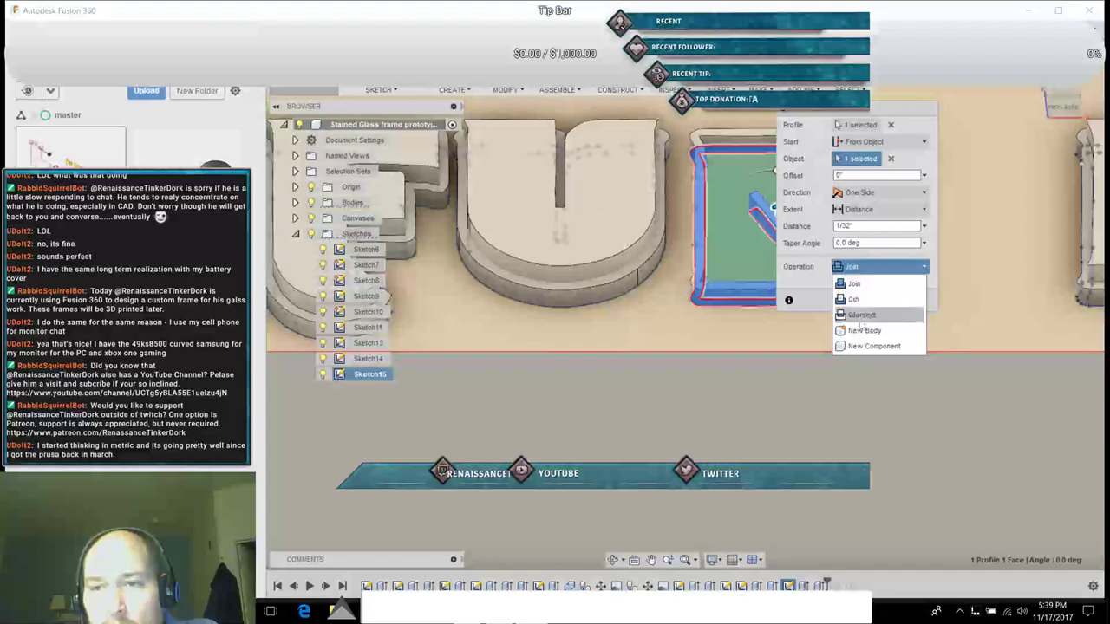
click(859, 327)
click(860, 301)
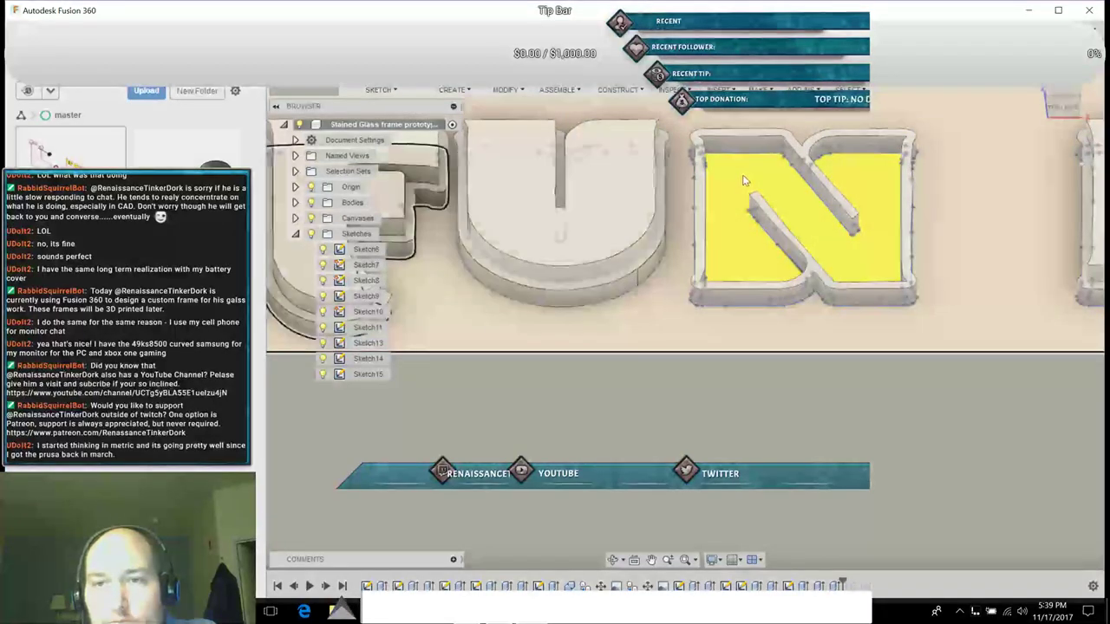
Step: Start another extrusion and try to pick the inner panel of the N as its profile
click(742, 178)
key(e)
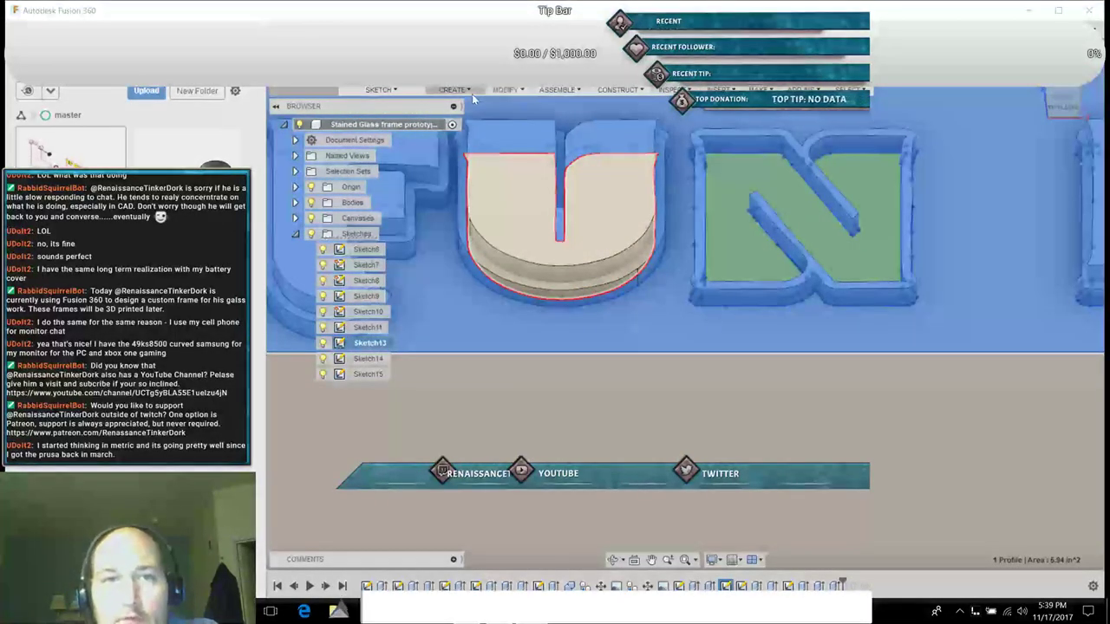
click(470, 91)
click(465, 121)
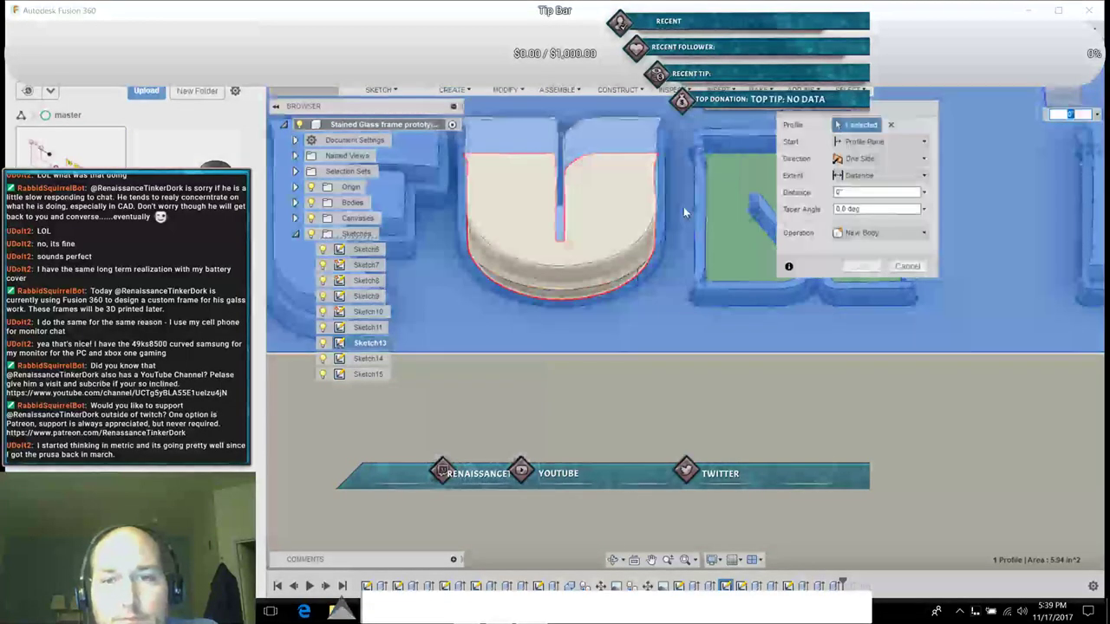
click(724, 202)
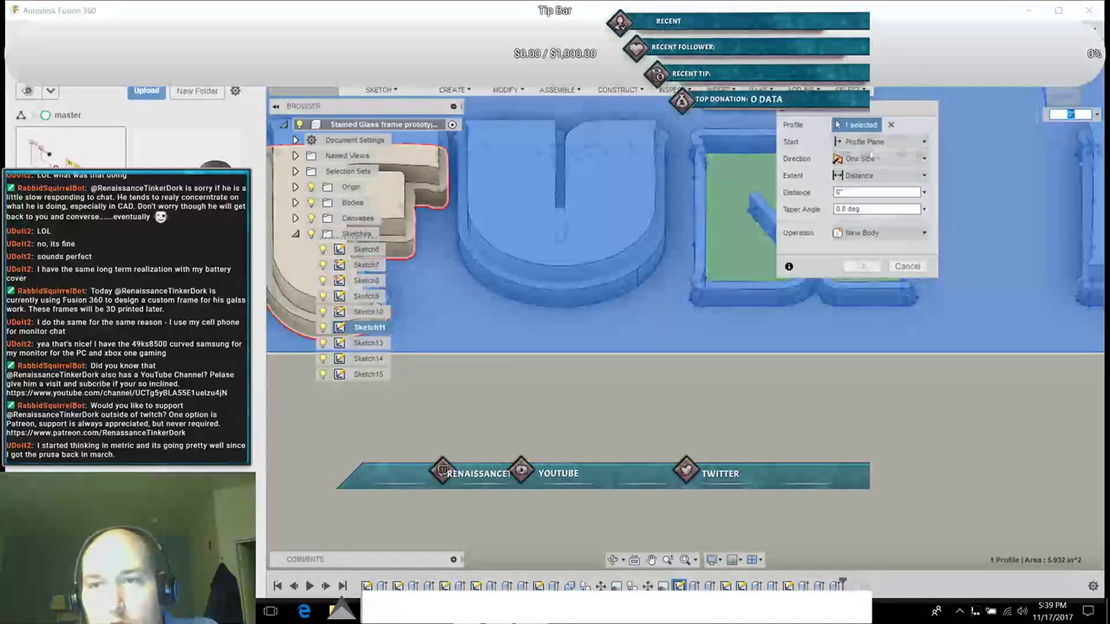
Step: Try extruding the selected profile 1/16" from the backing face, and undo the extrusion
click(924, 140)
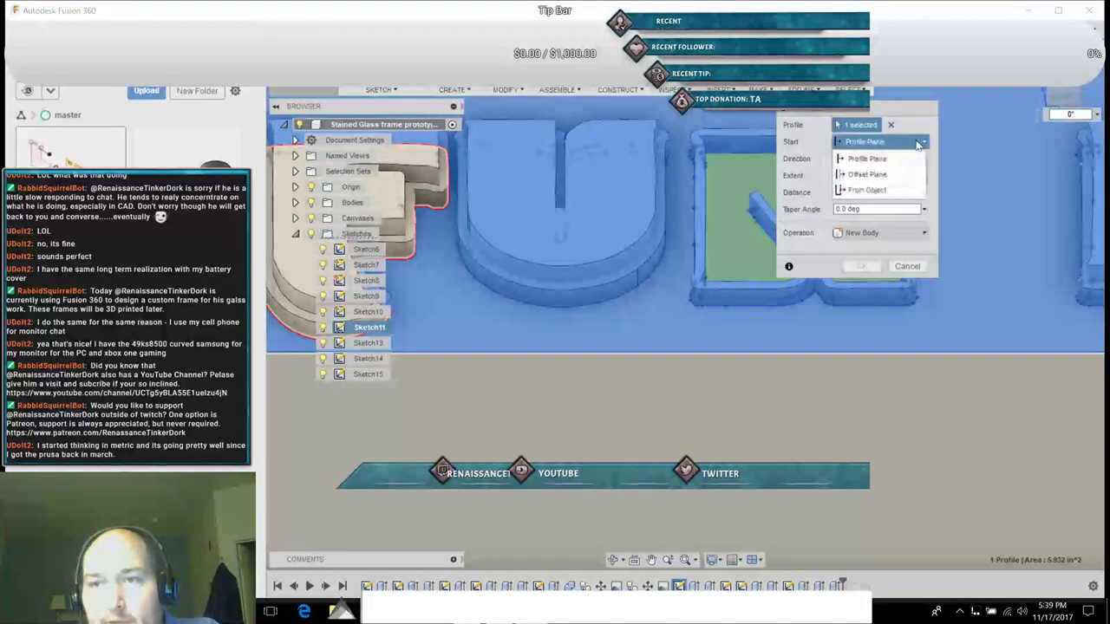
click(871, 191)
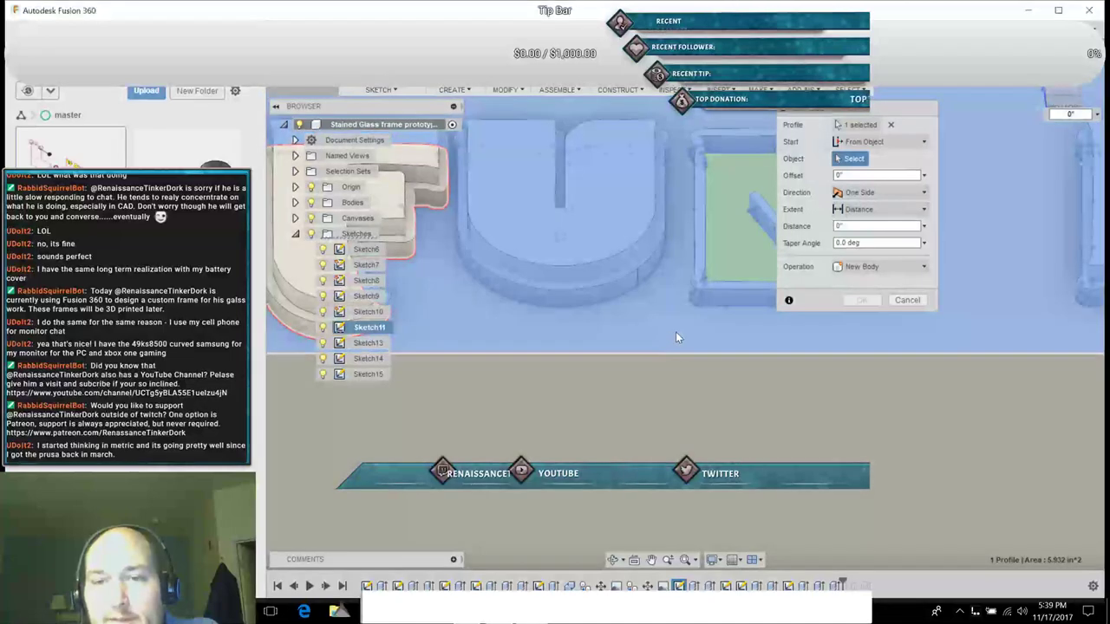
click(675, 332)
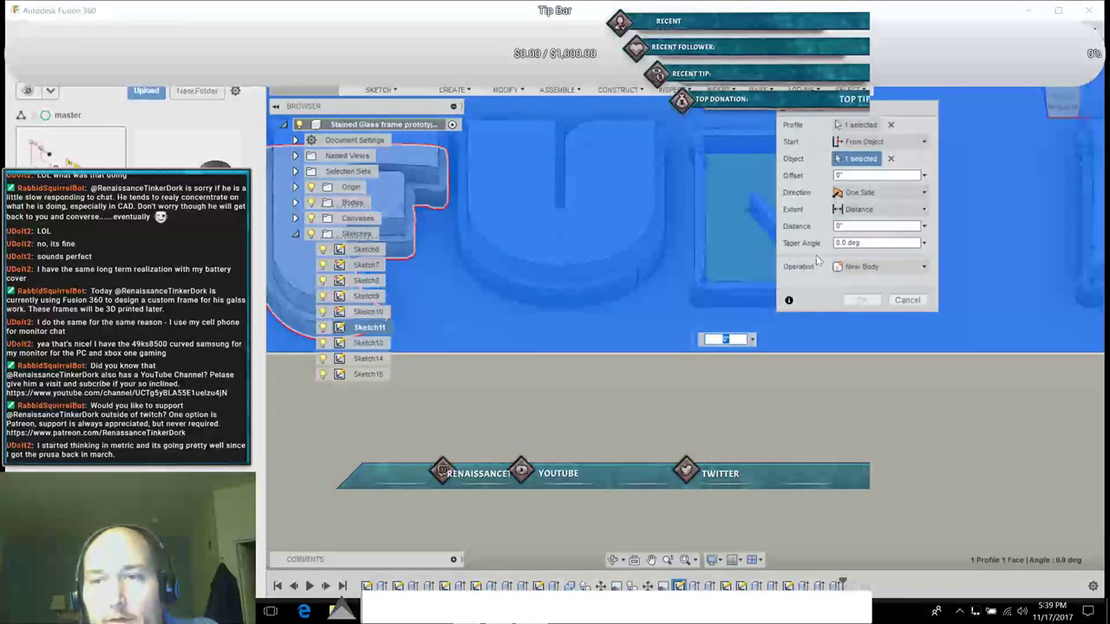
click(844, 226)
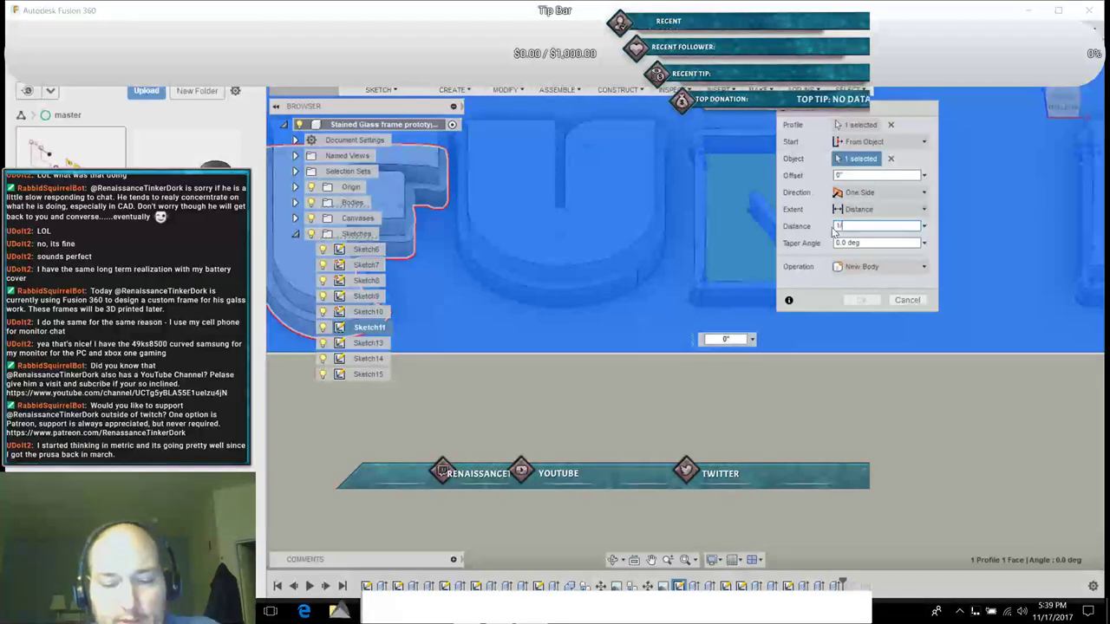
text(1/16")
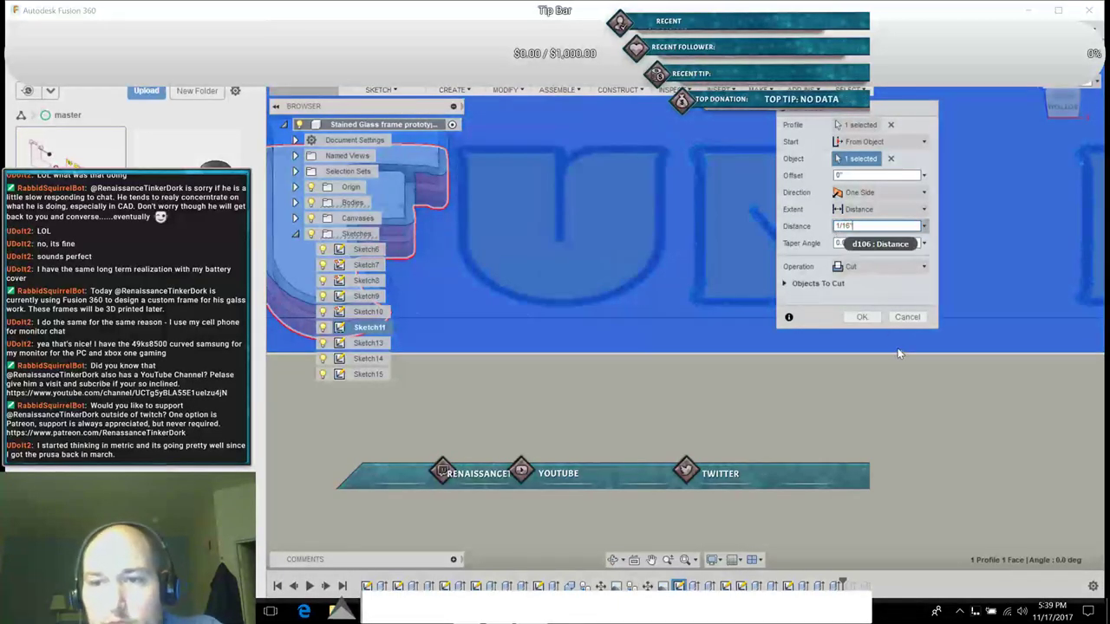
click(864, 320)
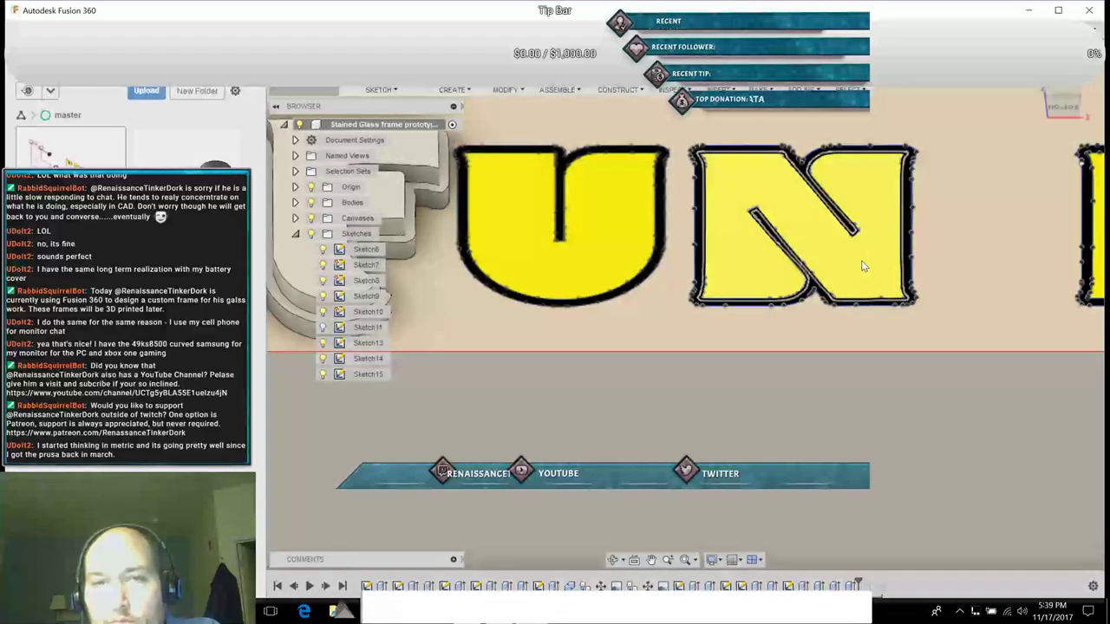
key(ctrl+z)
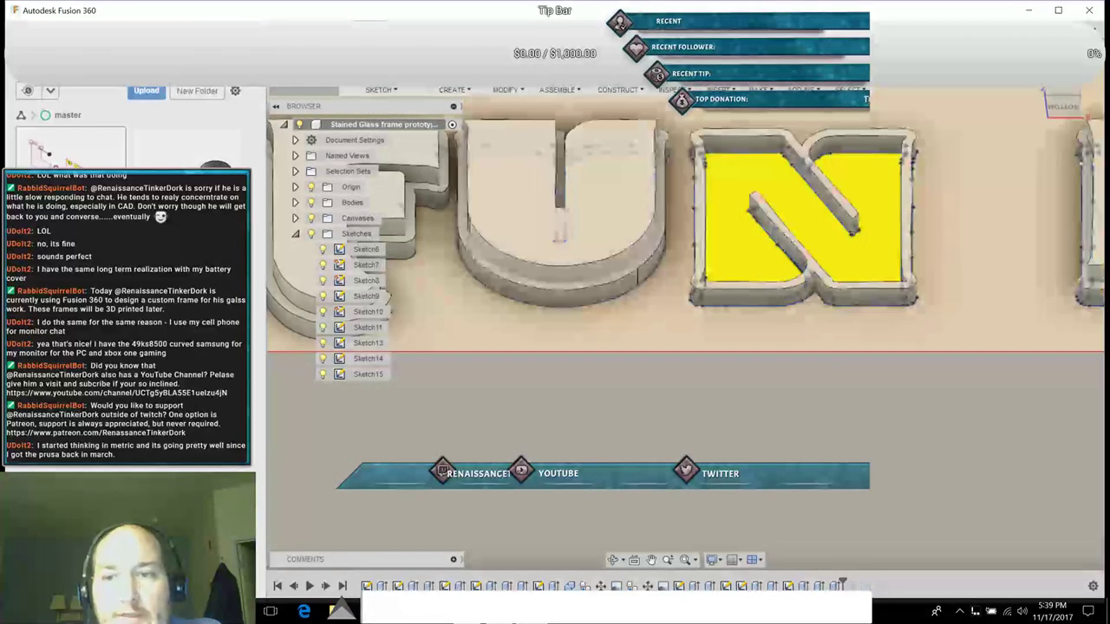
Step: Try to select the N's inner panel profile for the next extrusion
click(729, 211)
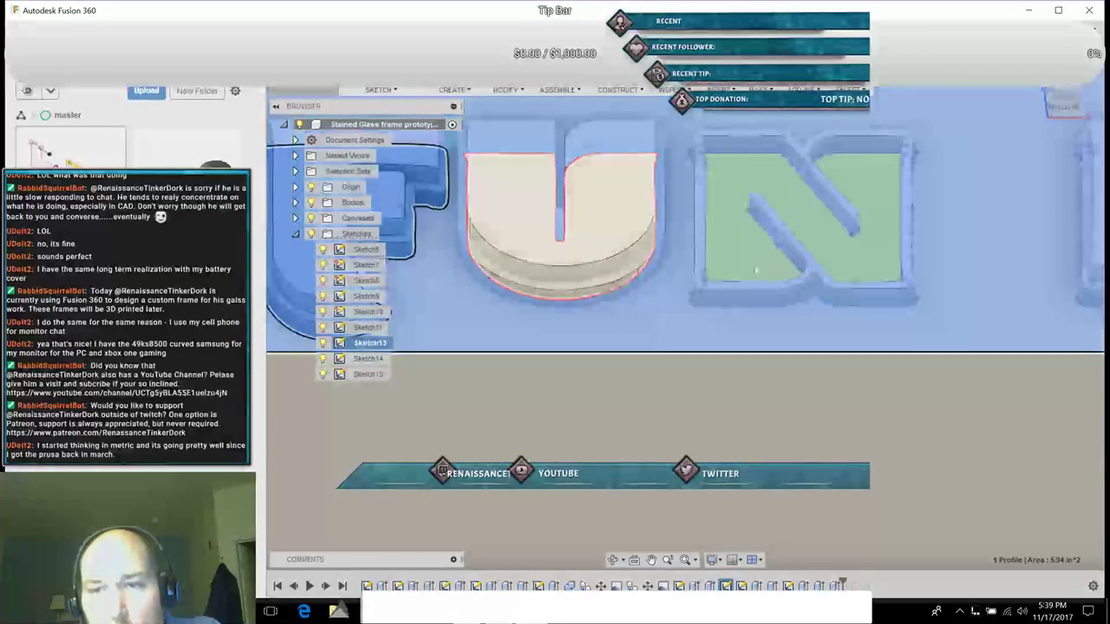
click(730, 251)
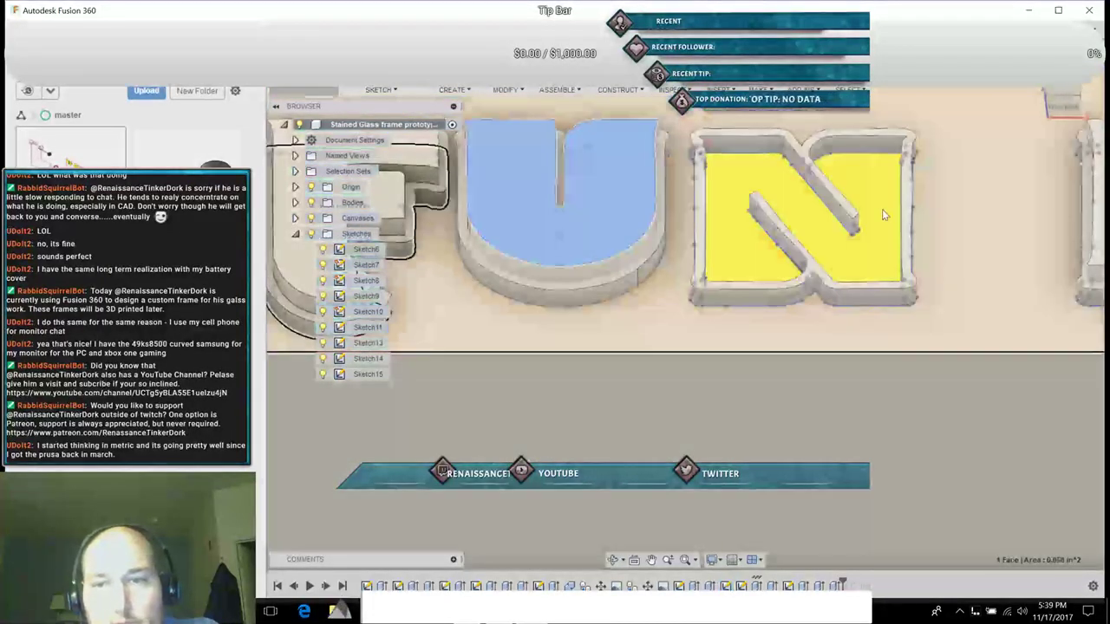
click(882, 213)
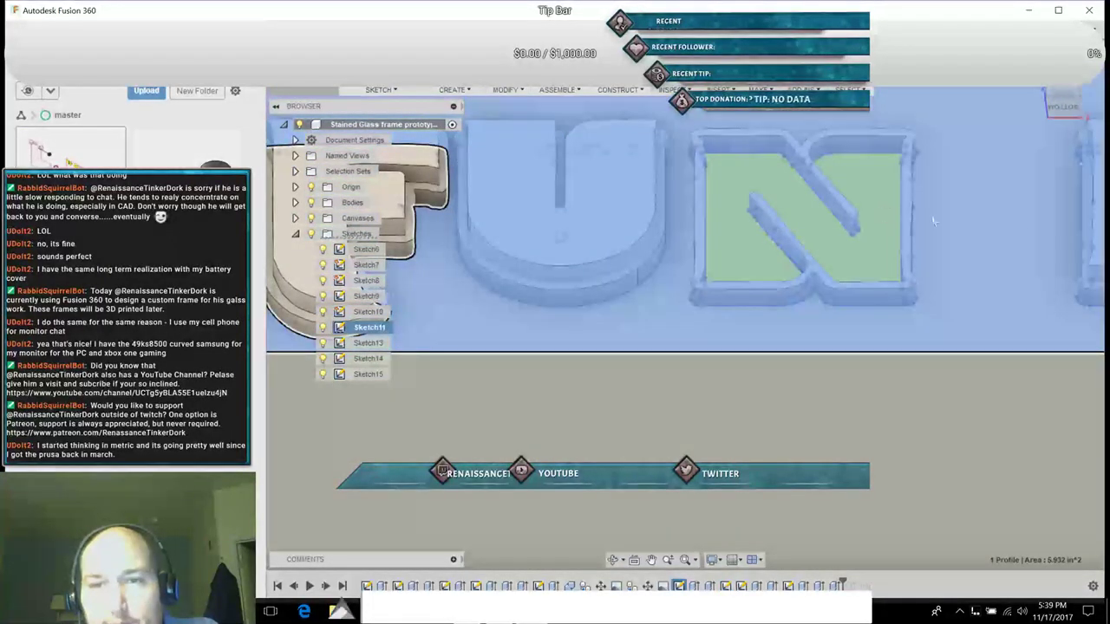
click(1045, 222)
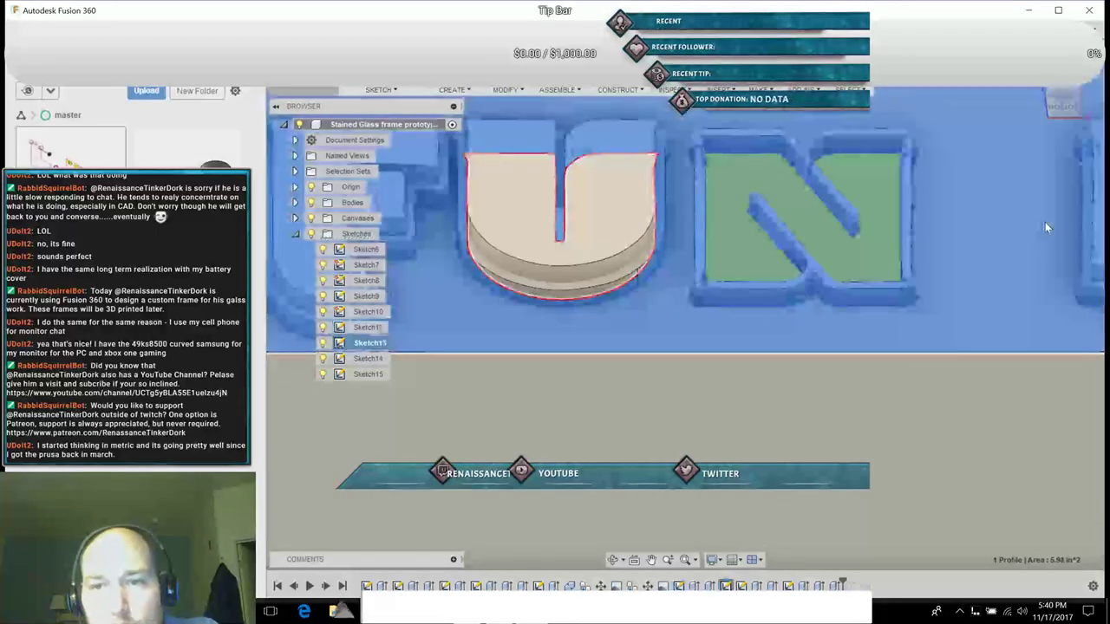
click(947, 363)
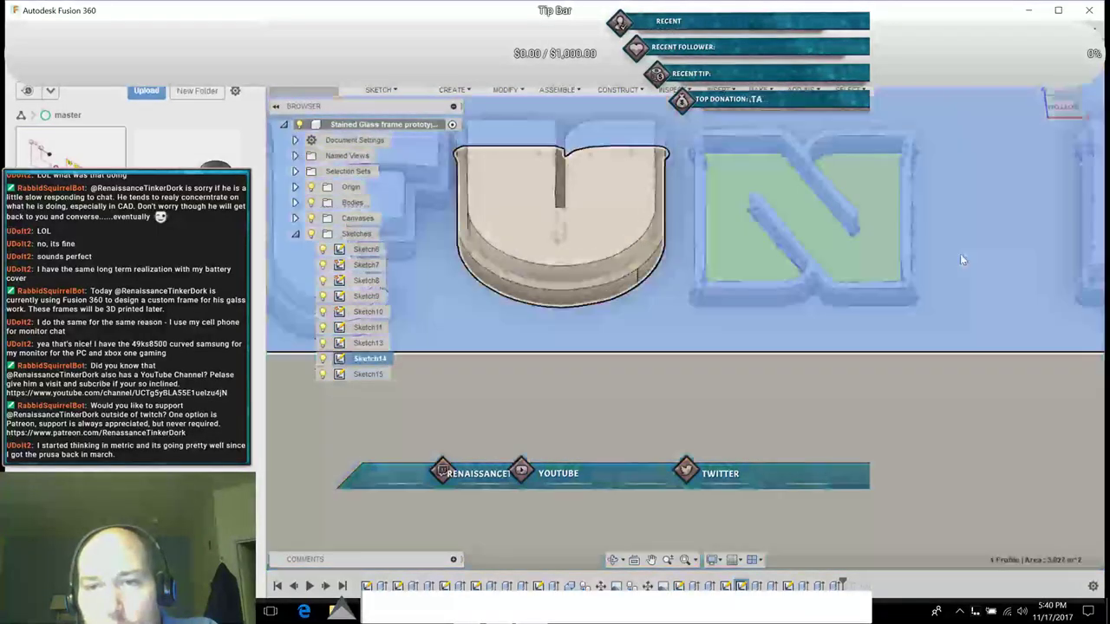
click(875, 207)
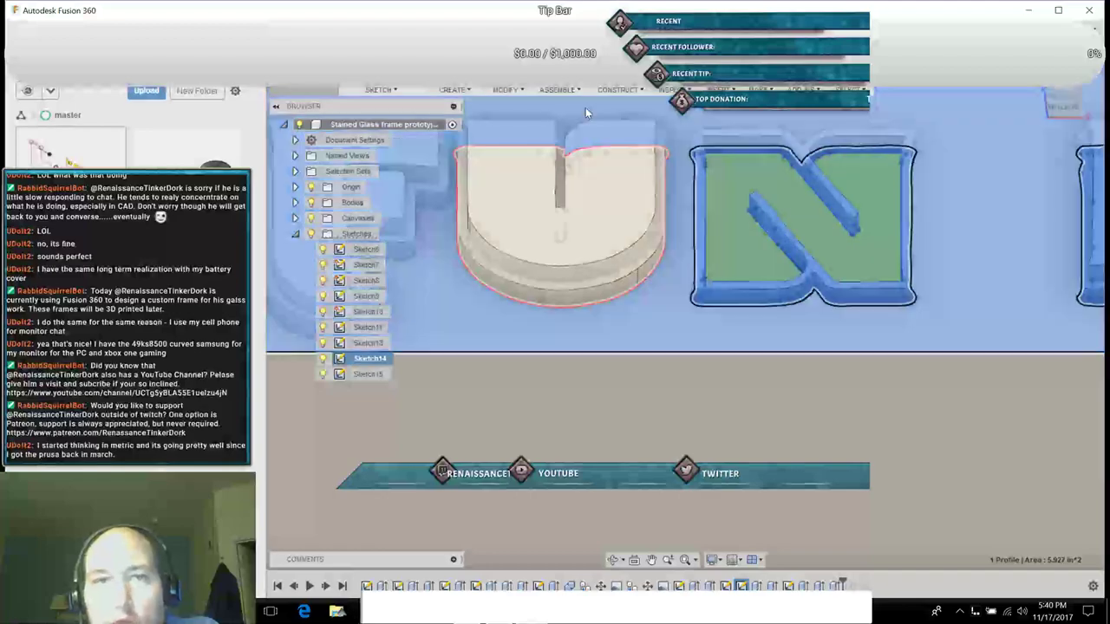
Step: Start a new extrusion and clear the U and N profiles selected for it
click(454, 88)
click(457, 119)
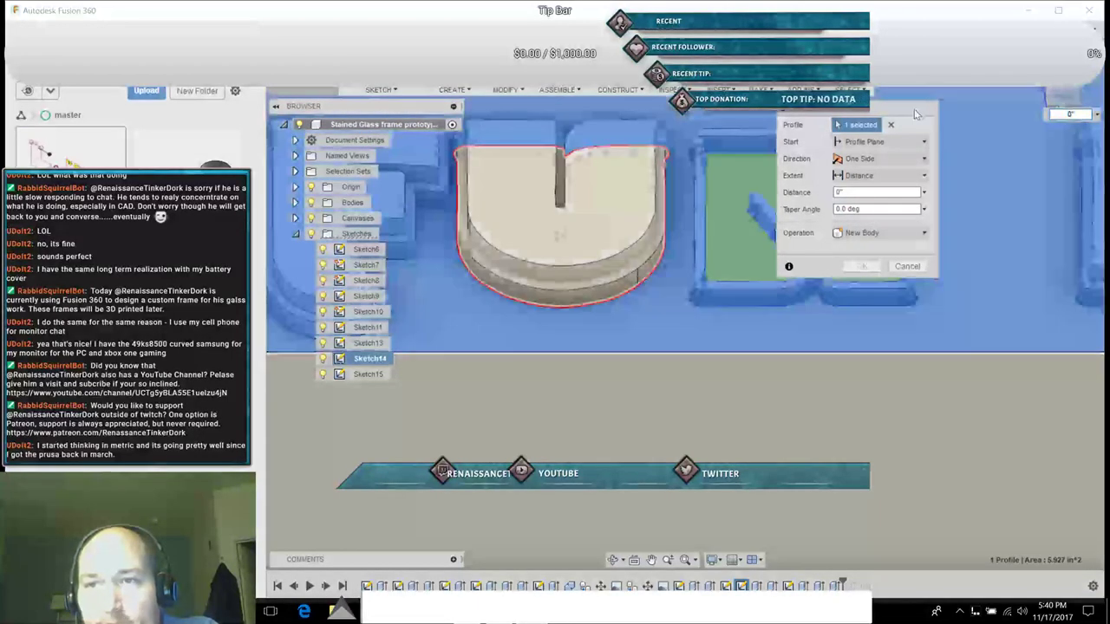
drag(923, 114, 984, 182)
click(862, 243)
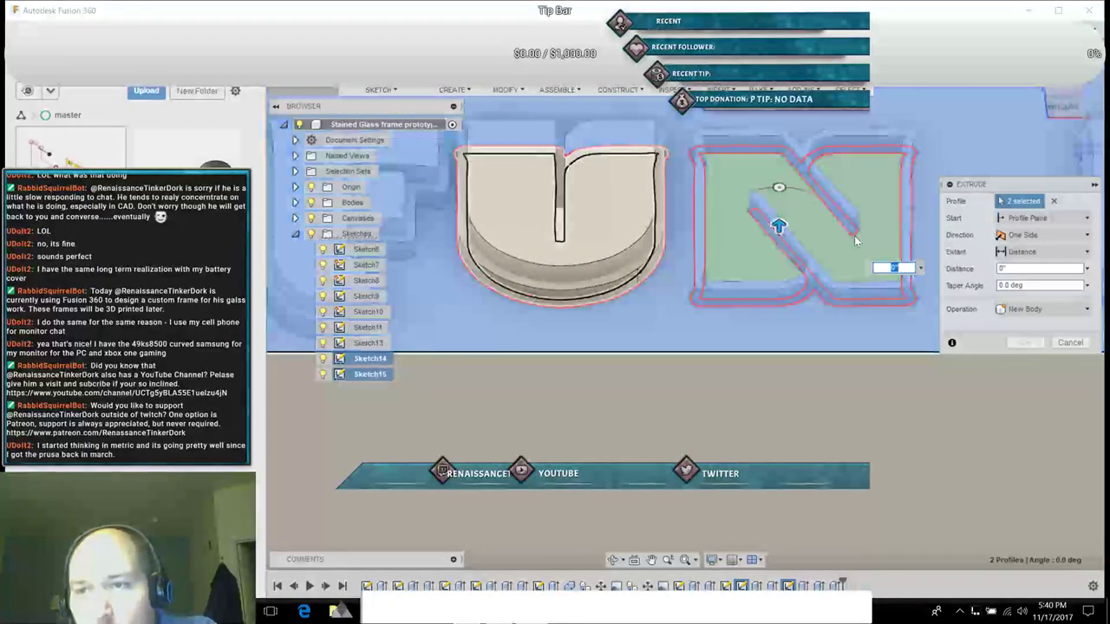
click(1047, 216)
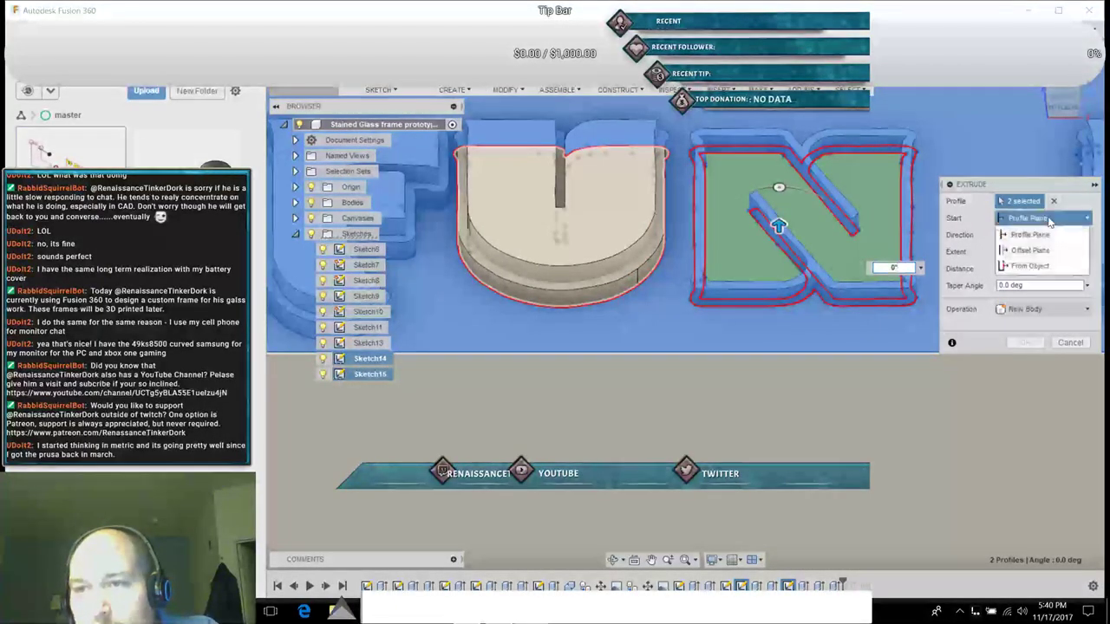
click(1053, 201)
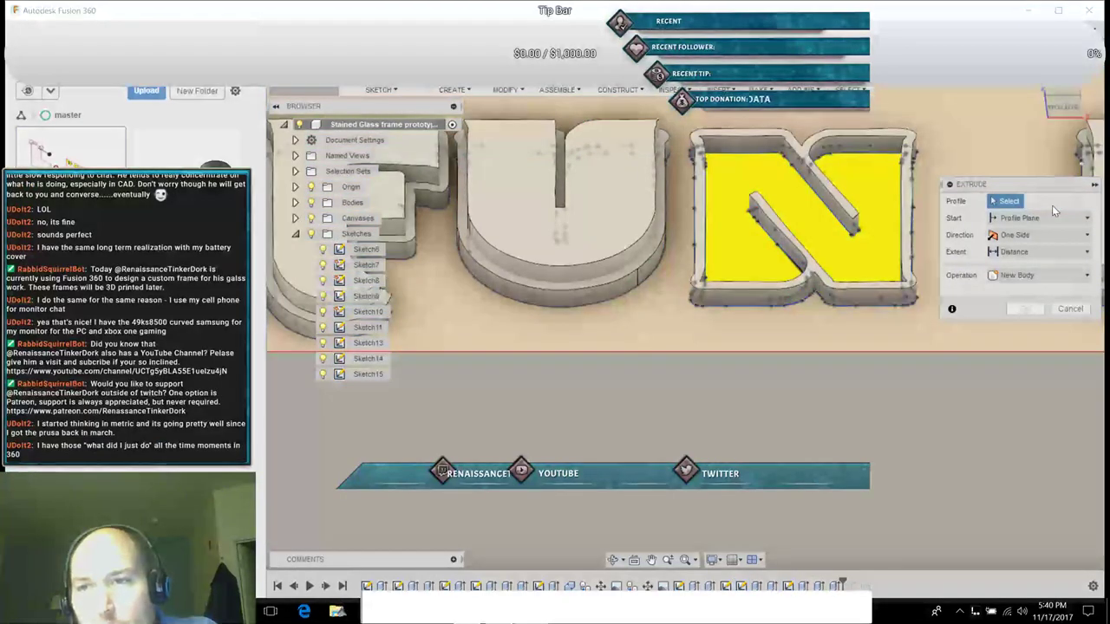
Step: Extrude the N's inner panel 1/16" as a new body, starting from the backing face
click(852, 240)
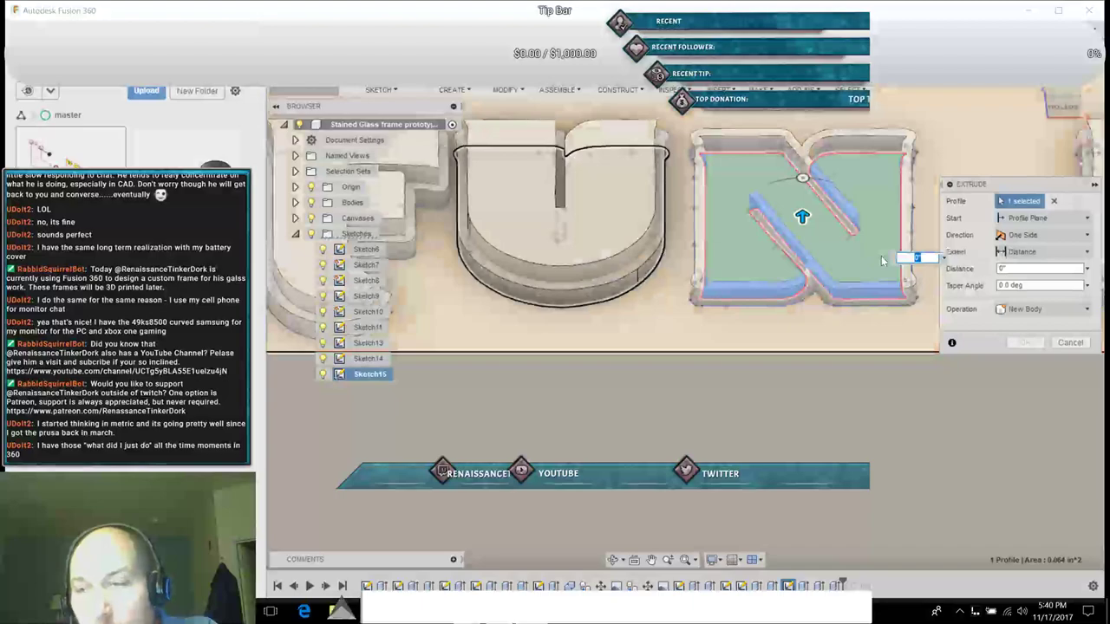
click(1066, 222)
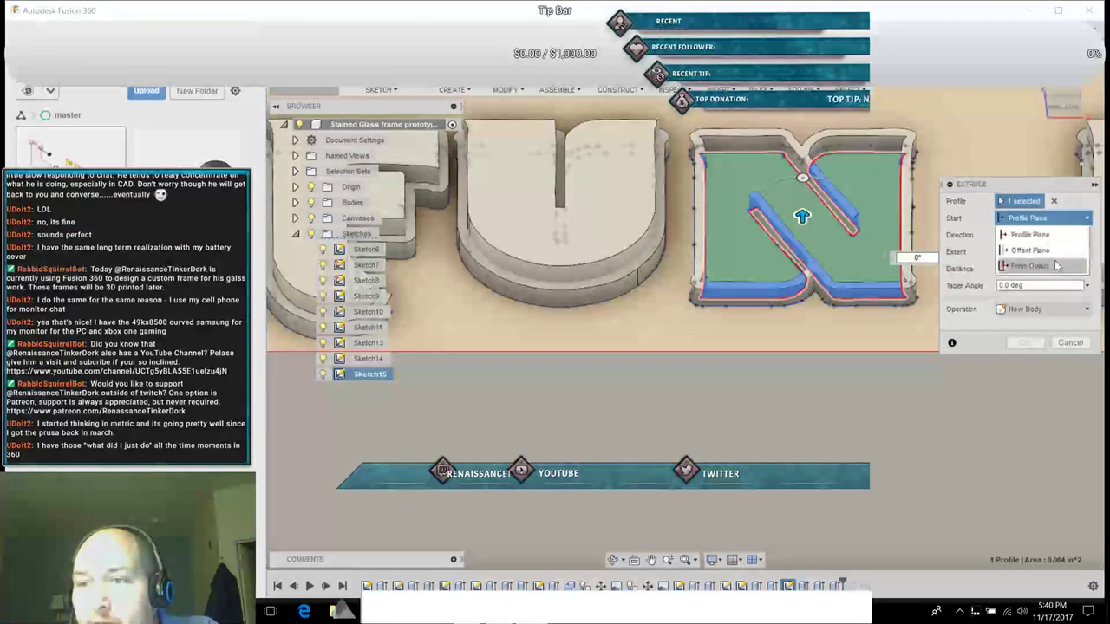
click(1054, 261)
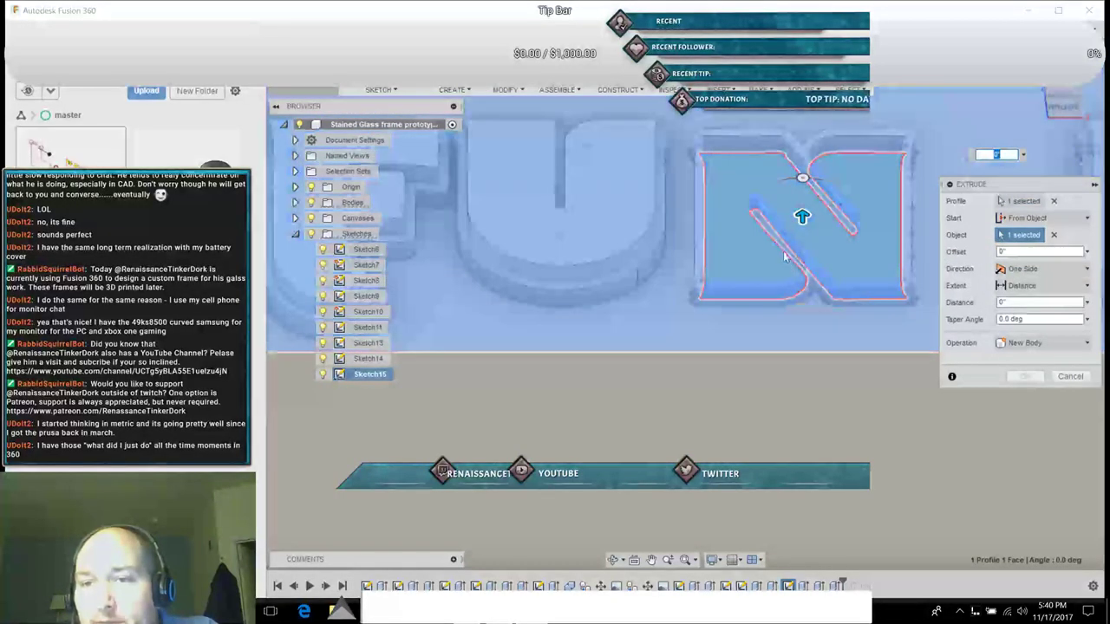
drag(1011, 302, 988, 310)
text(1/)
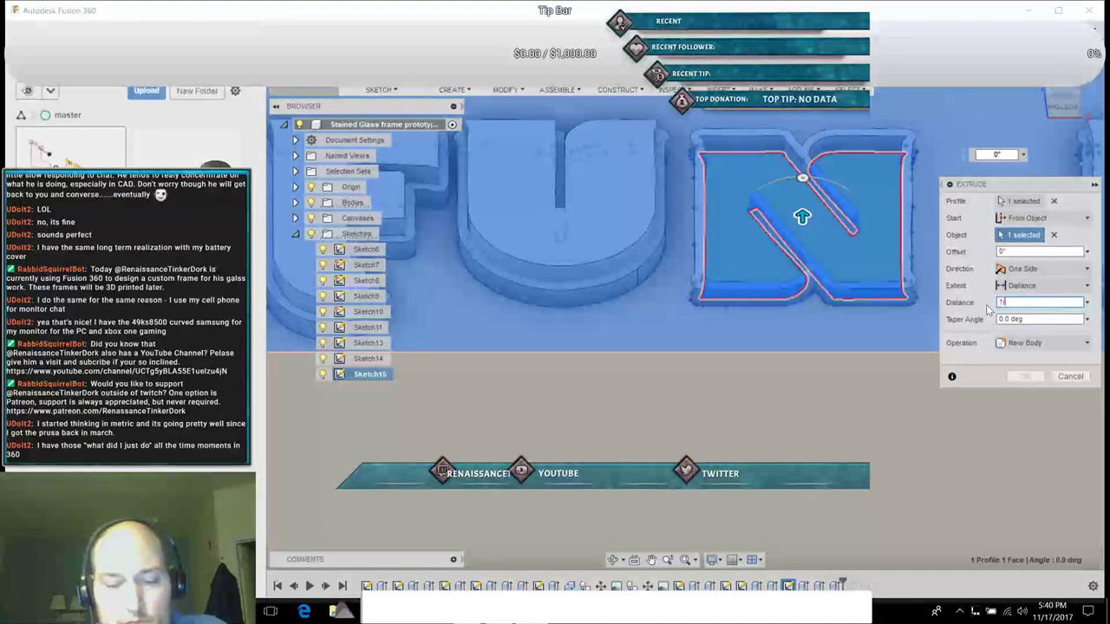
text(16")
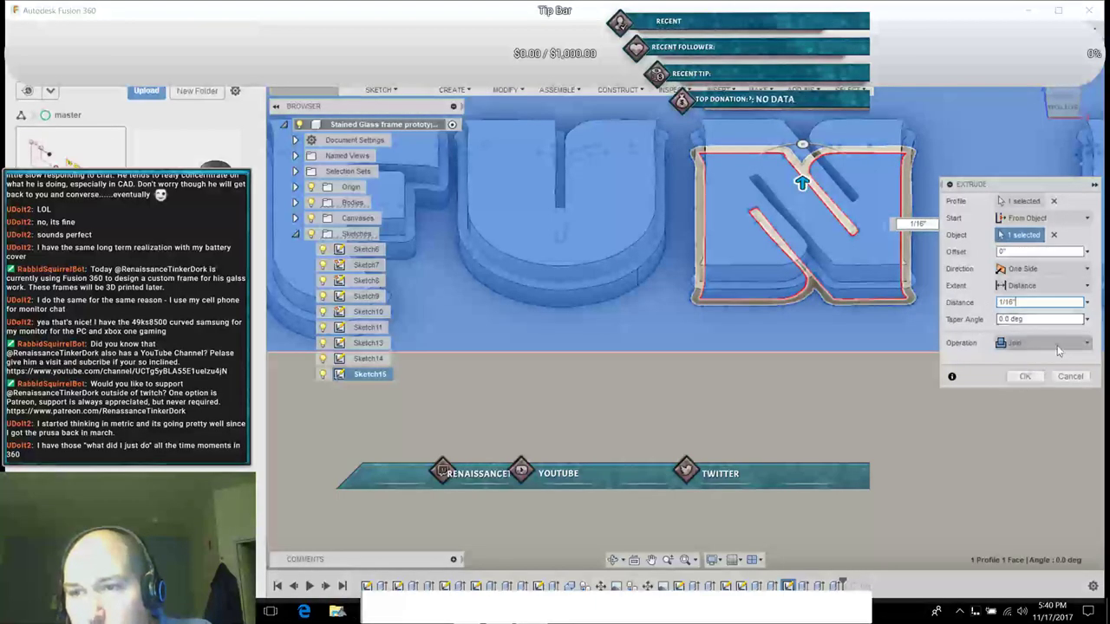
click(1040, 342)
click(1028, 406)
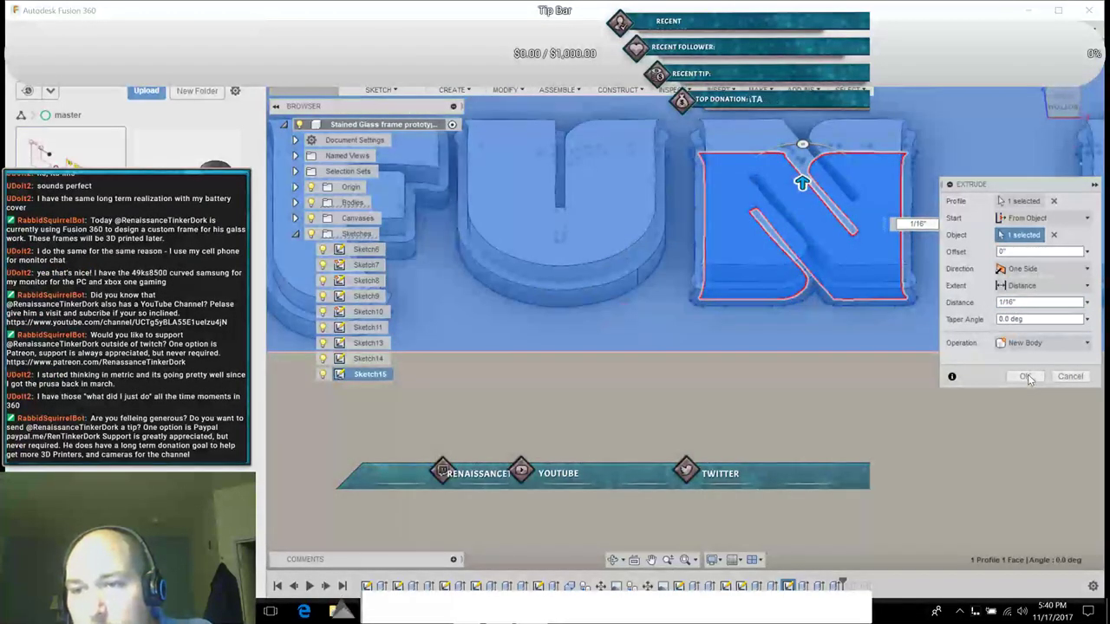
click(1026, 376)
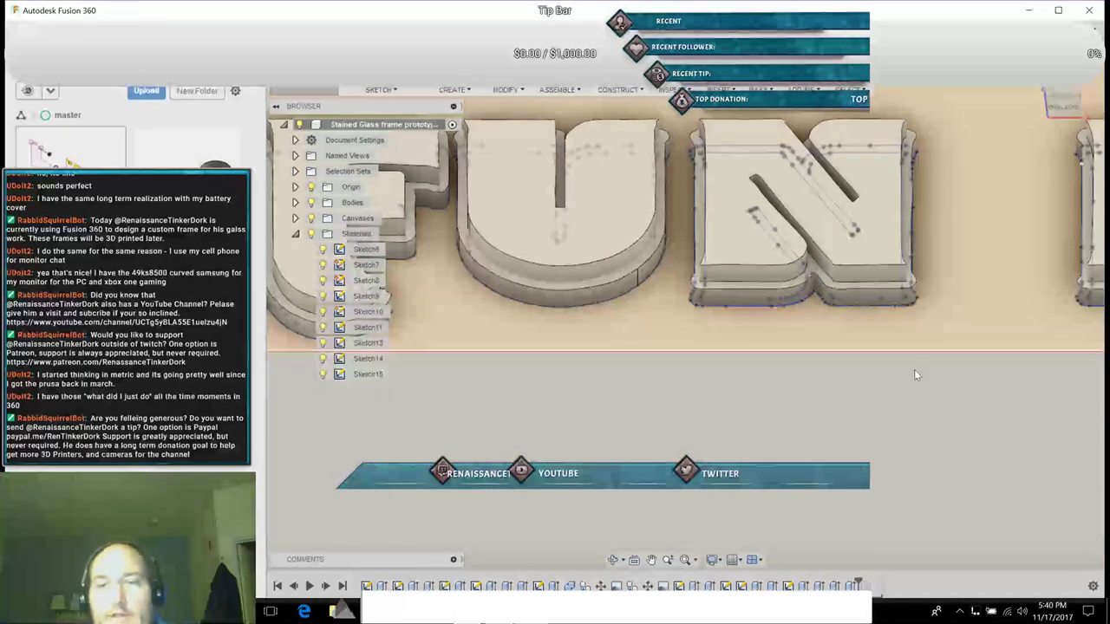
Step: Examine the FUN KING 3D sign face and the surrounding frame parts from the front and the top
scroll(916, 370, up, 3)
scroll(961, 370, down, 5)
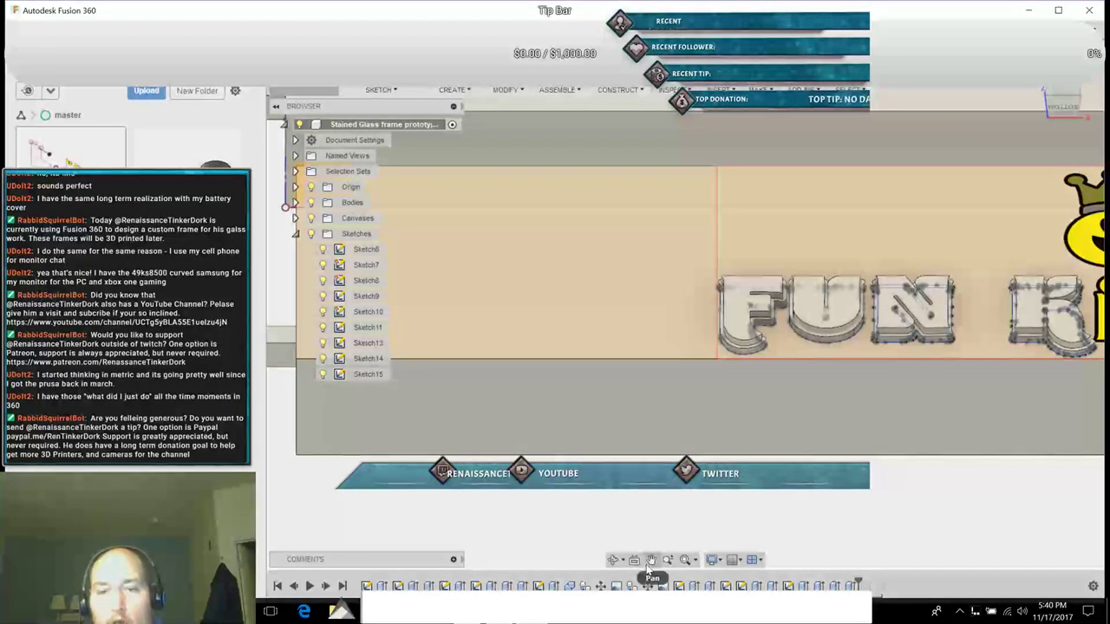
click(651, 559)
drag(1047, 403, 611, 352)
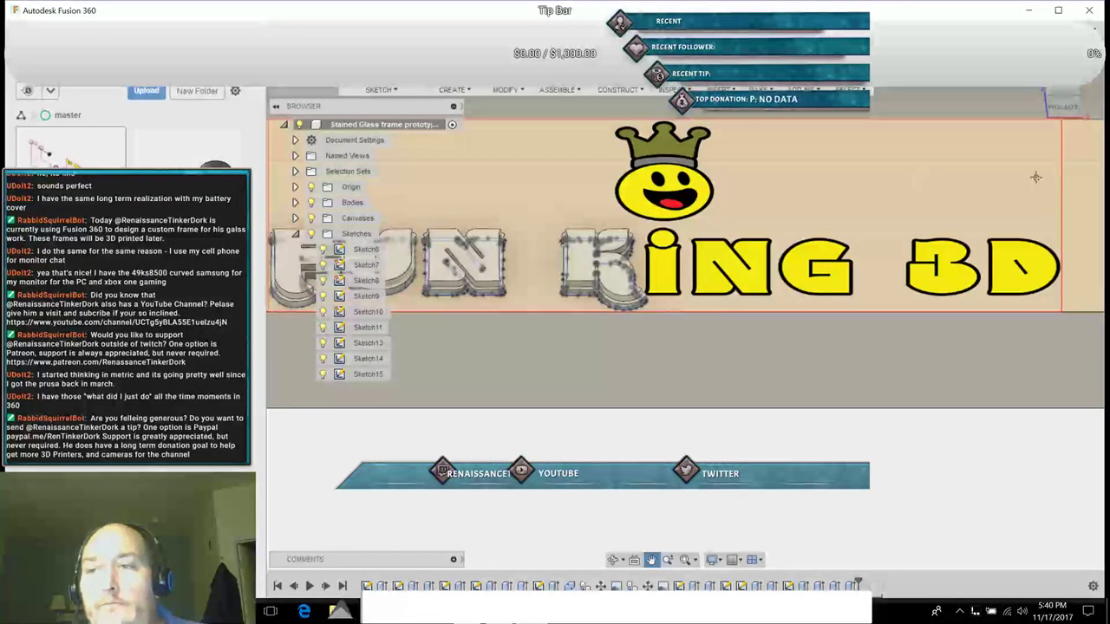
scroll(1035, 177, up, 3)
scroll(1035, 177, down, 5)
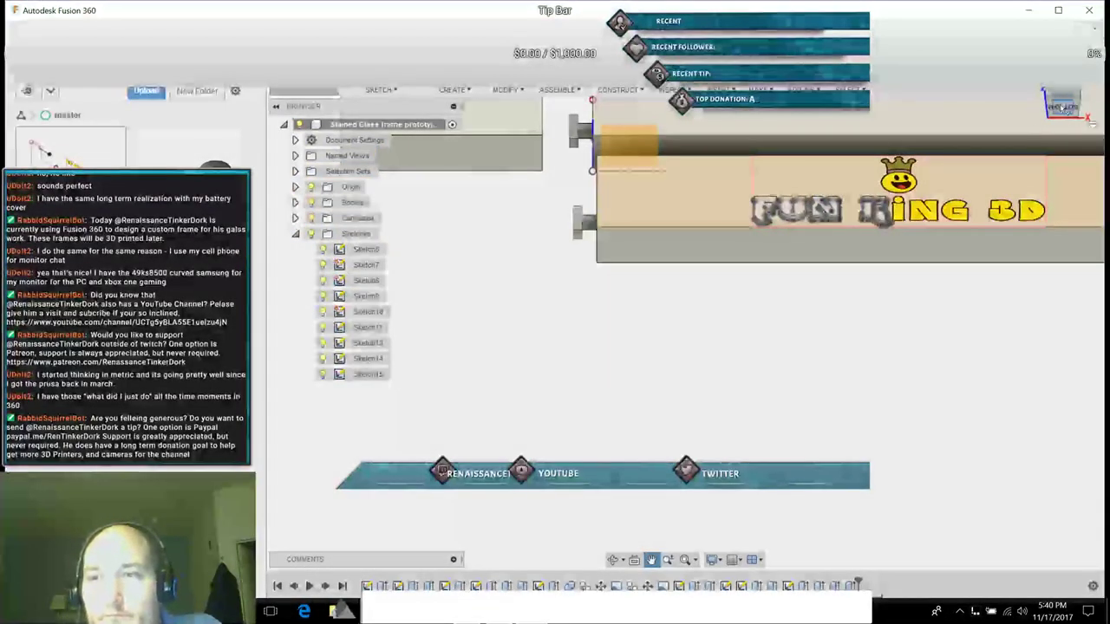
click(1065, 96)
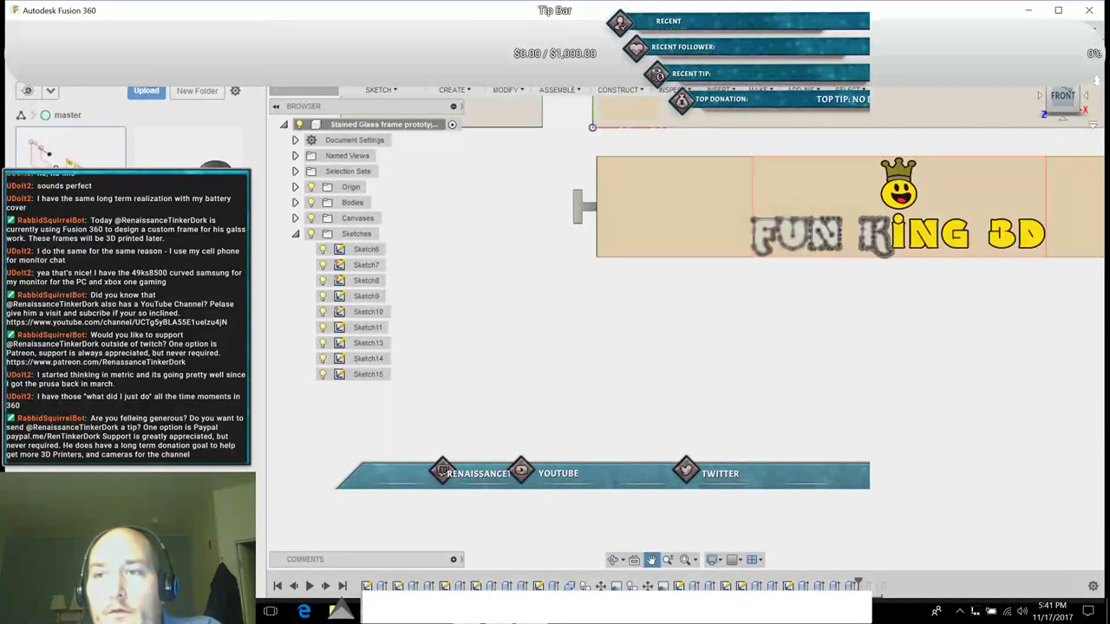
click(1062, 86)
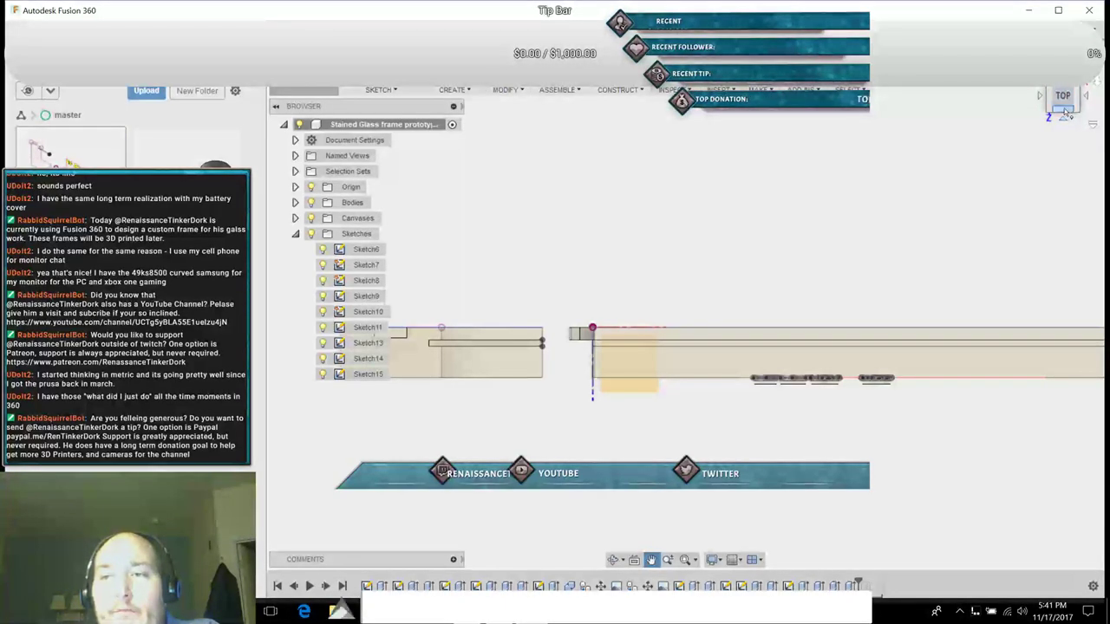
click(1065, 119)
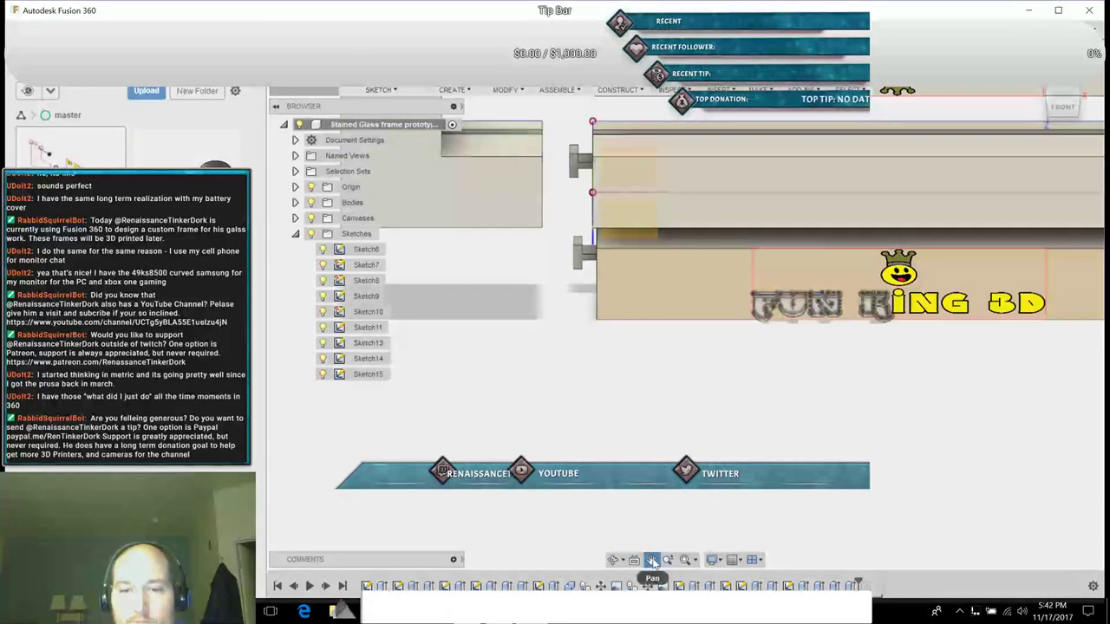
drag(881, 461, 711, 539)
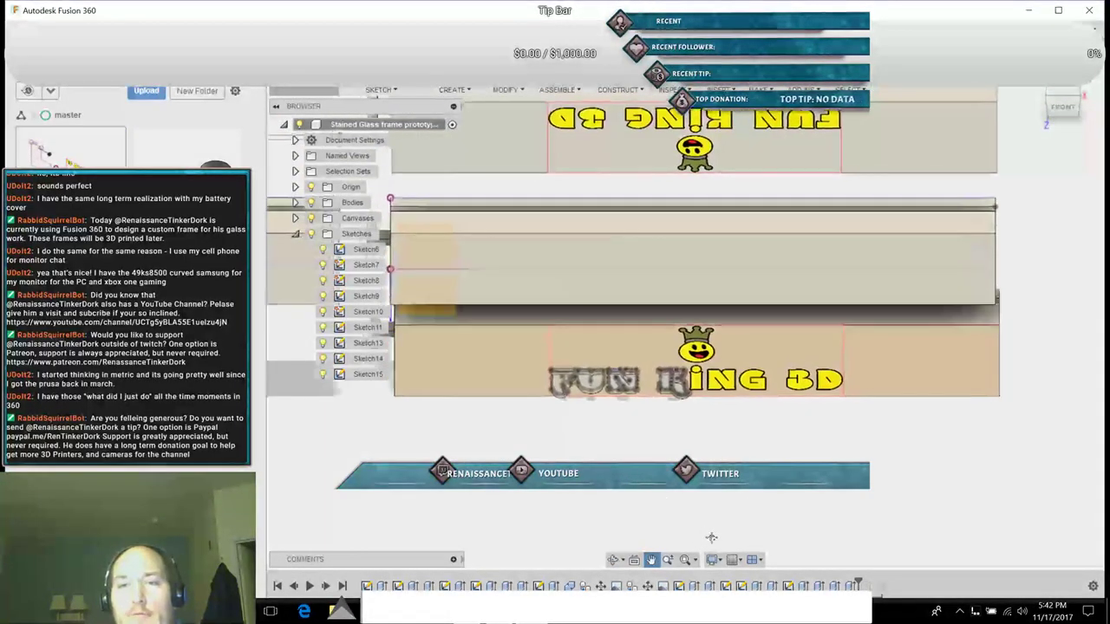
drag(968, 463, 951, 522)
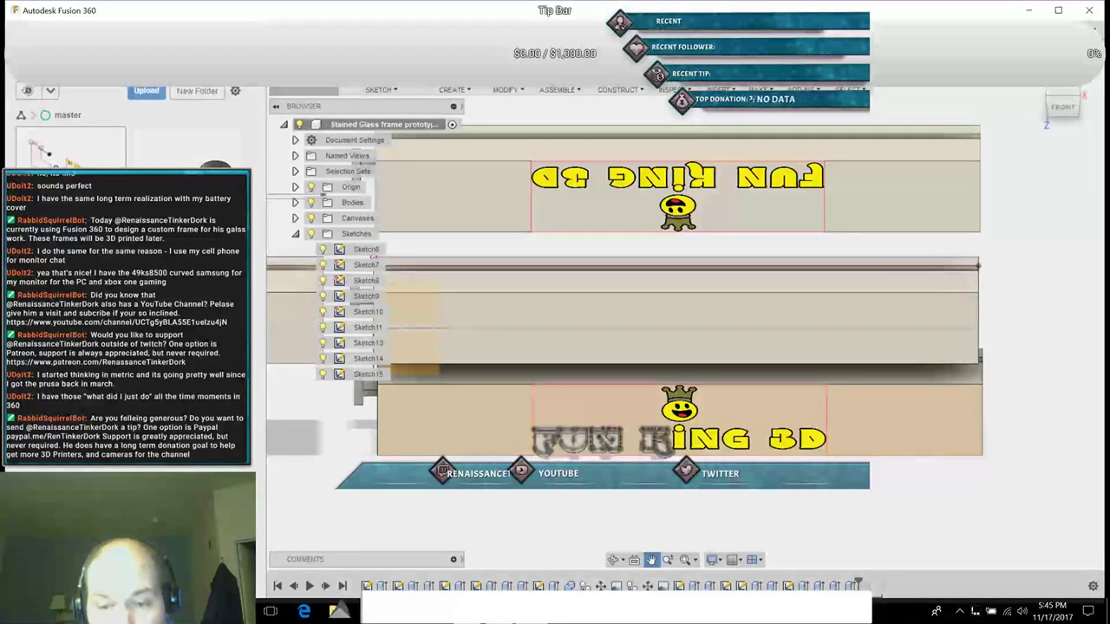
middle_drag(573, 501, 885, 511)
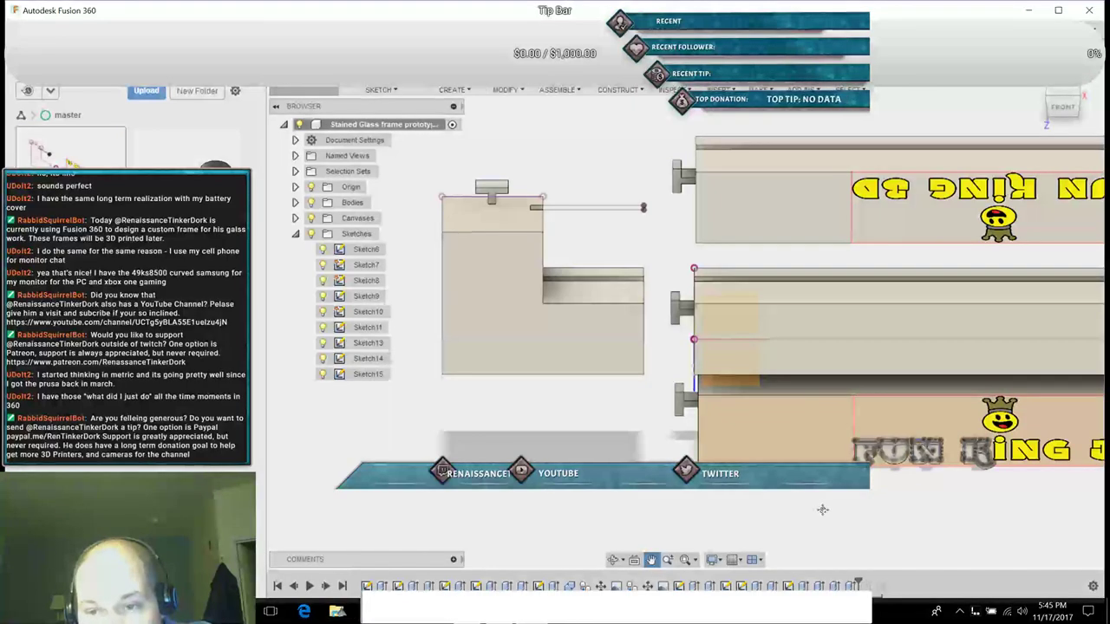
drag(822, 509, 563, 475)
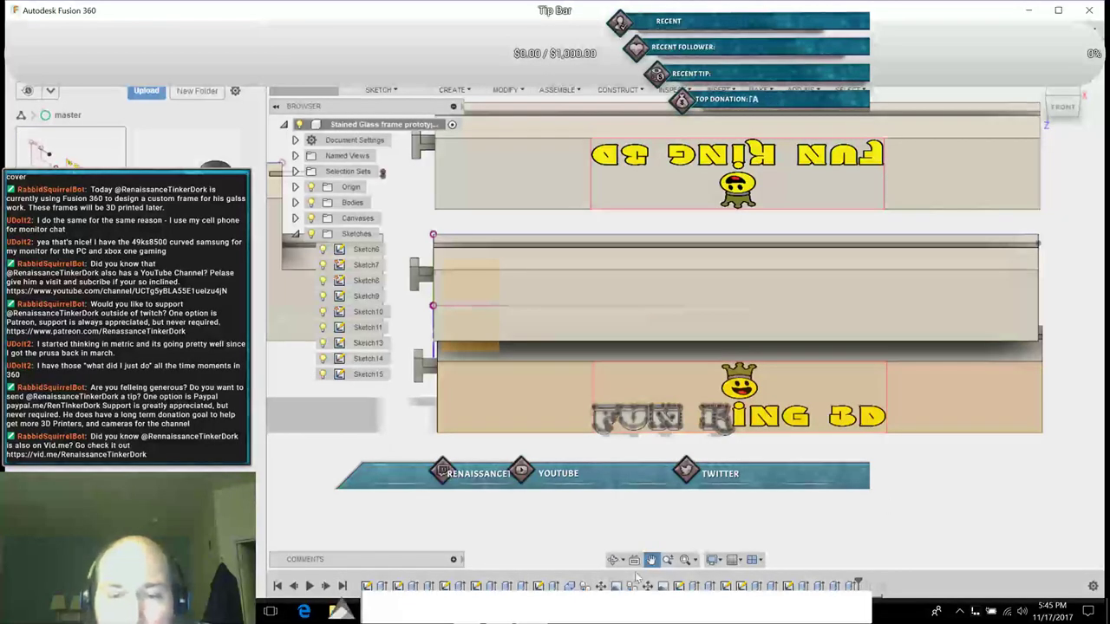
Step: Inspect the raised letters F, U, N and K up close from oblique, front and side angles
scroll(682, 537, up, 5)
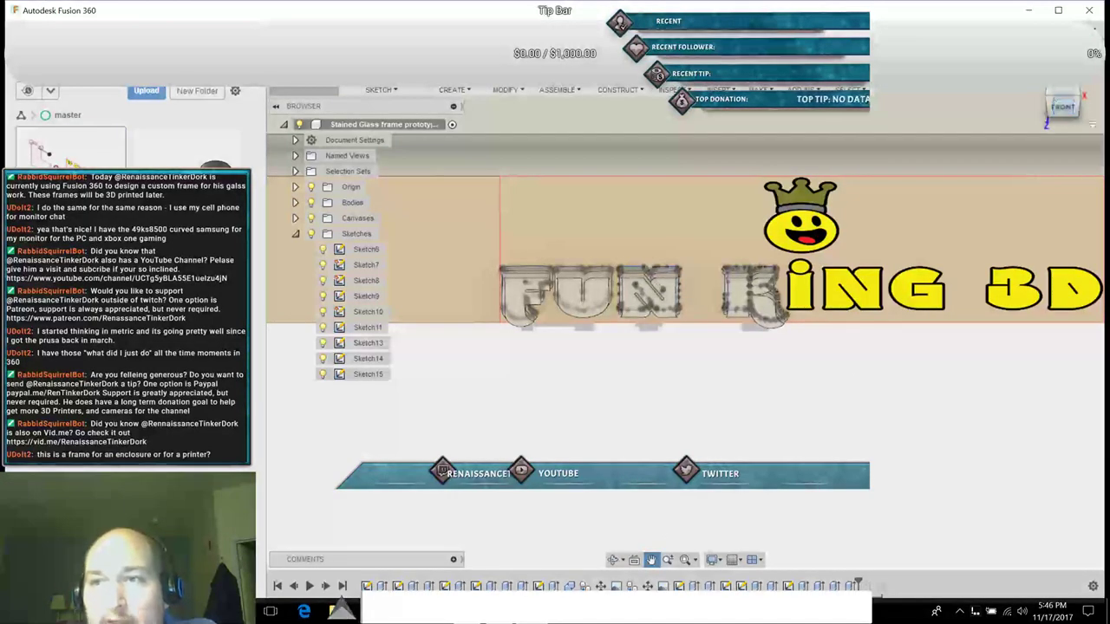
click(613, 559)
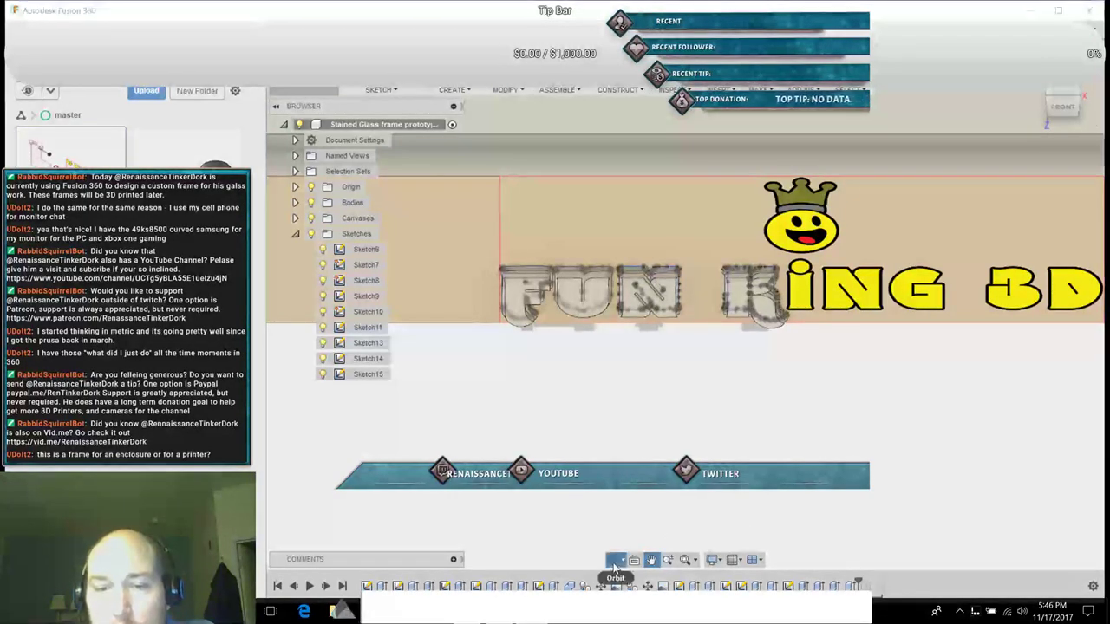
drag(786, 379, 792, 335)
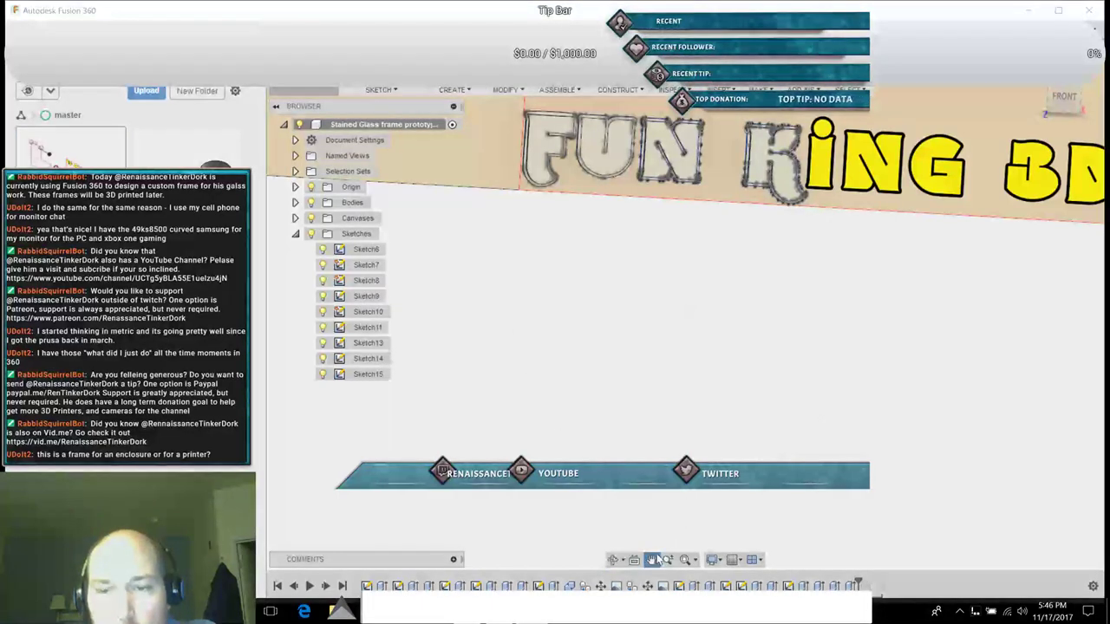
drag(884, 359, 798, 390)
drag(956, 384, 934, 377)
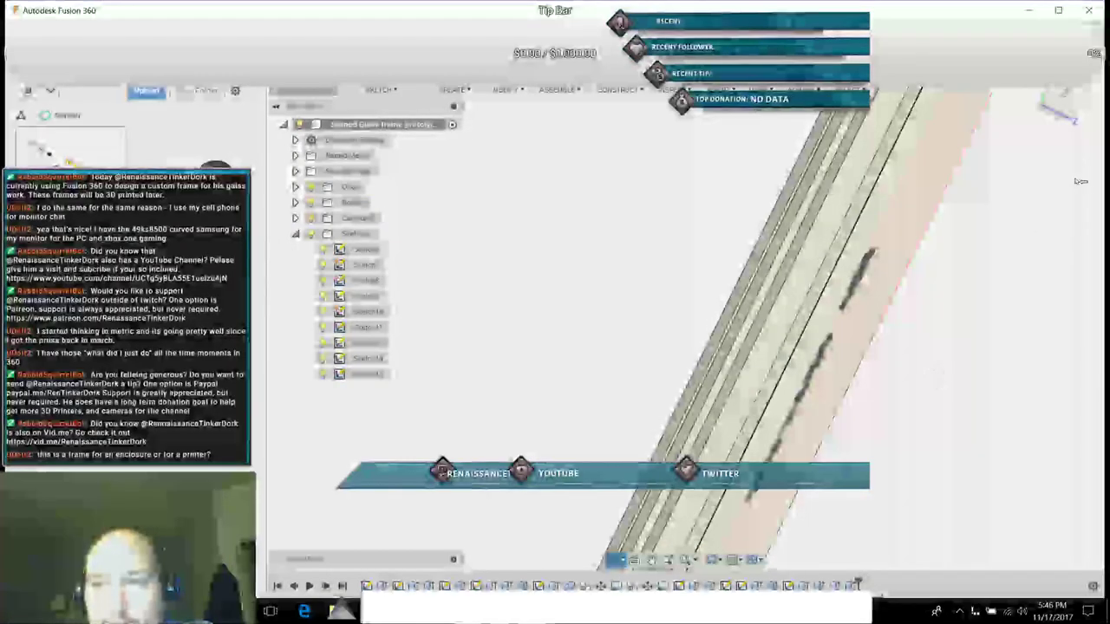
click(1079, 101)
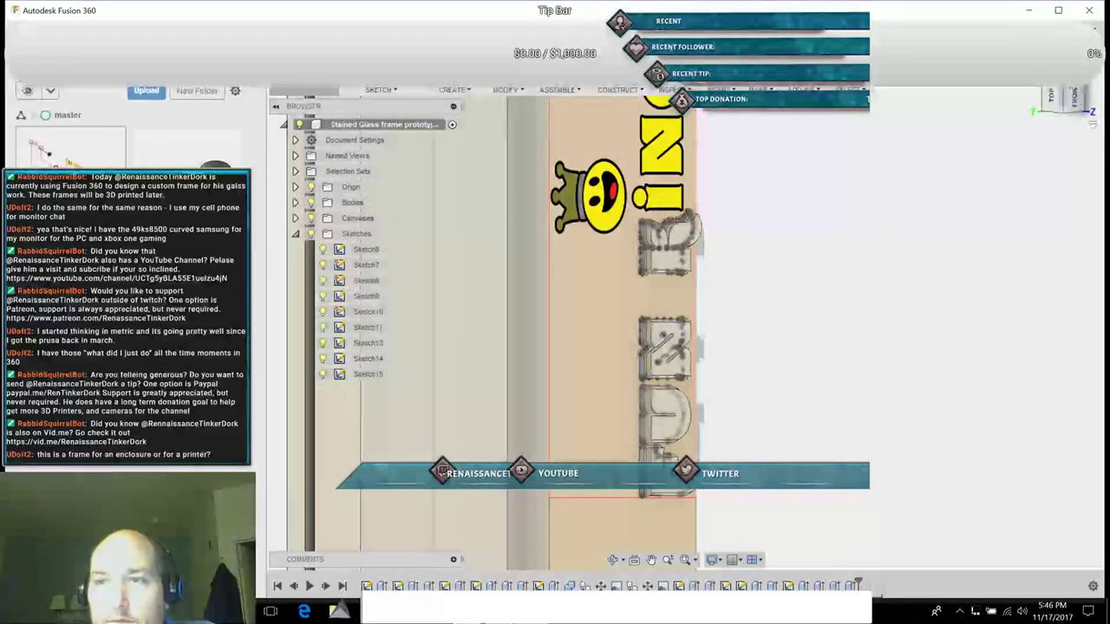
click(1047, 95)
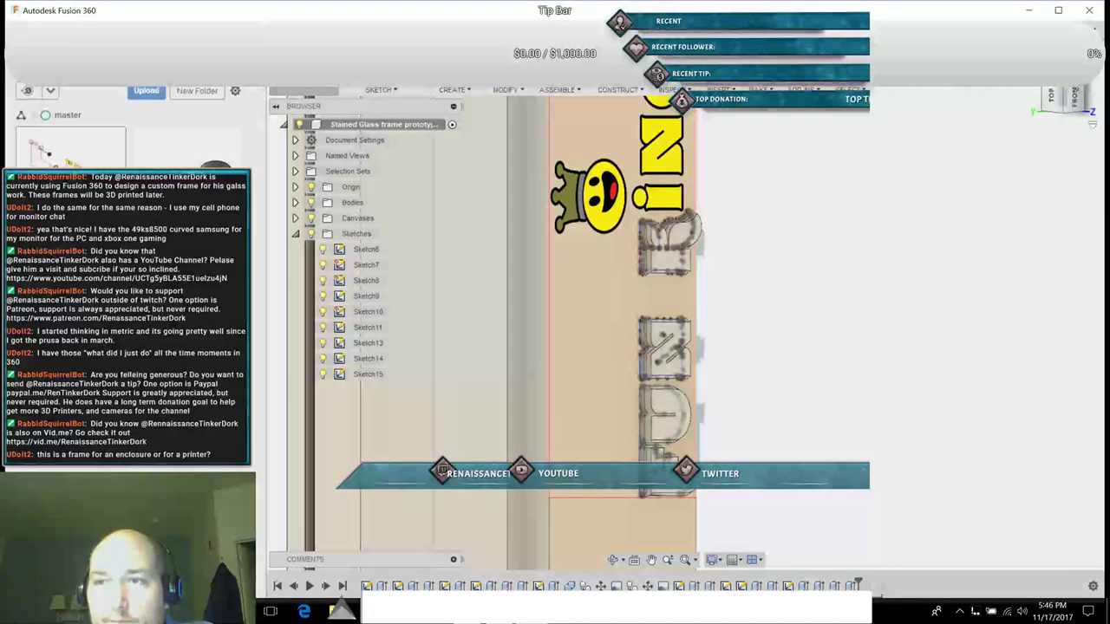
click(1048, 95)
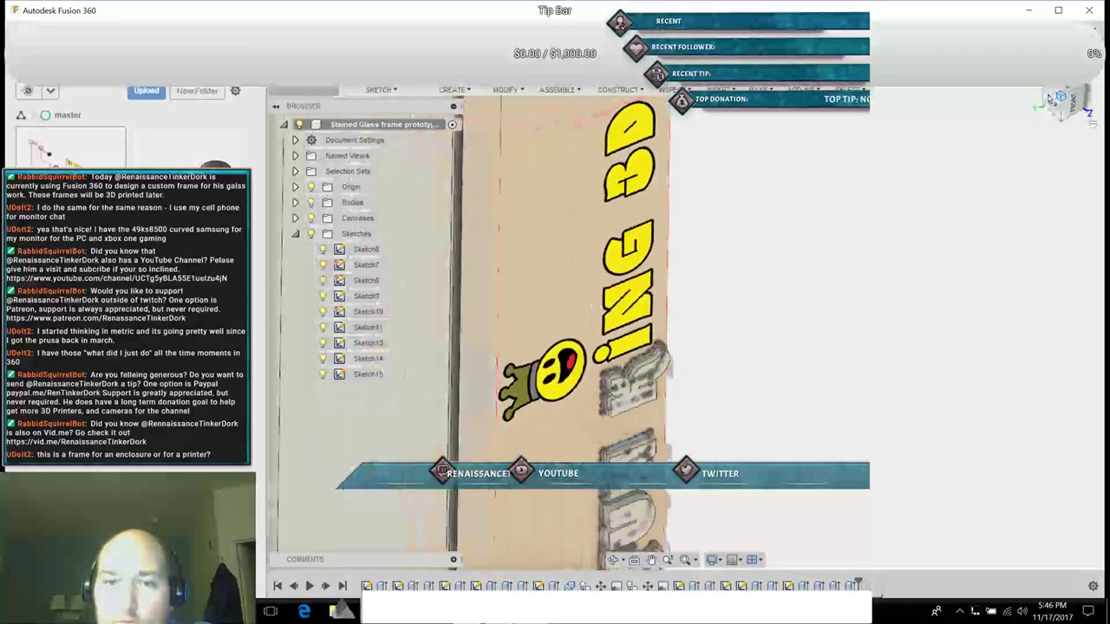
click(1083, 110)
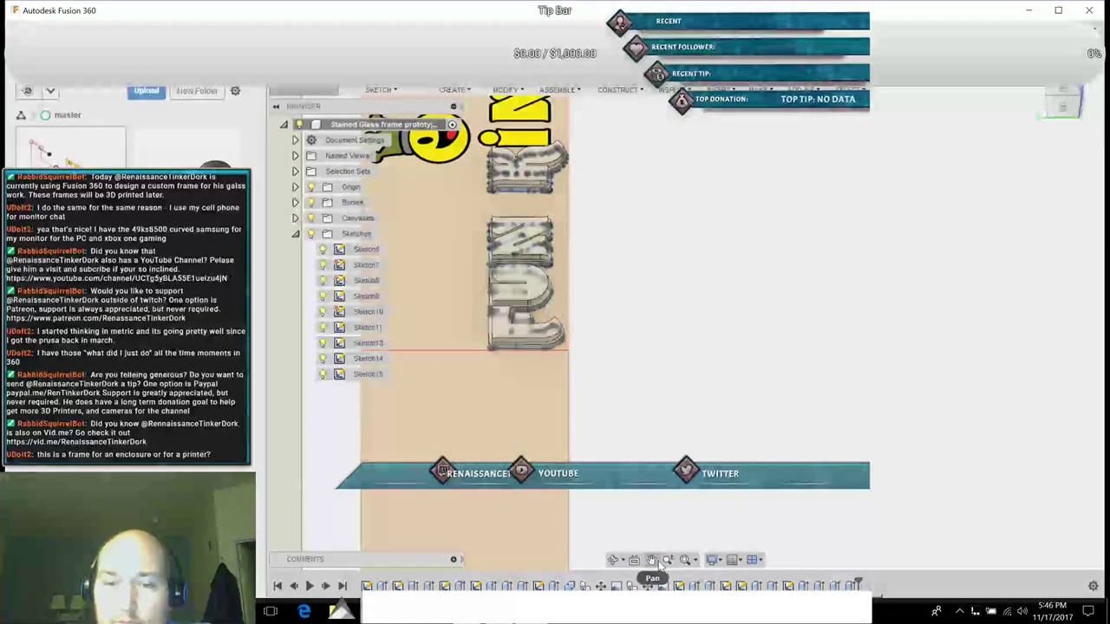
click(612, 559)
drag(643, 349, 631, 330)
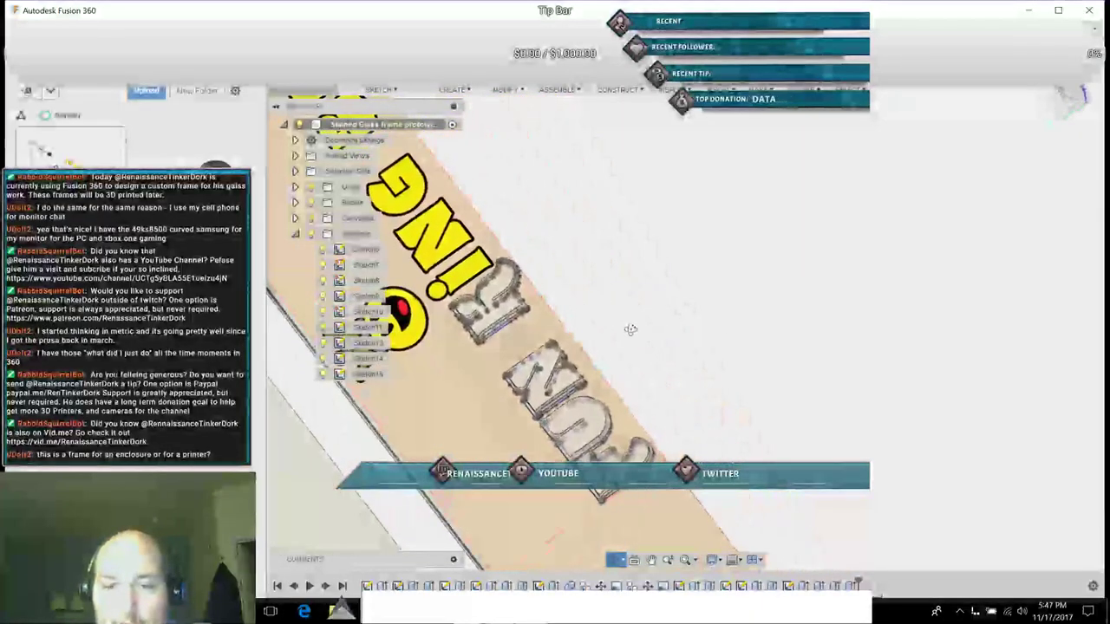
click(651, 559)
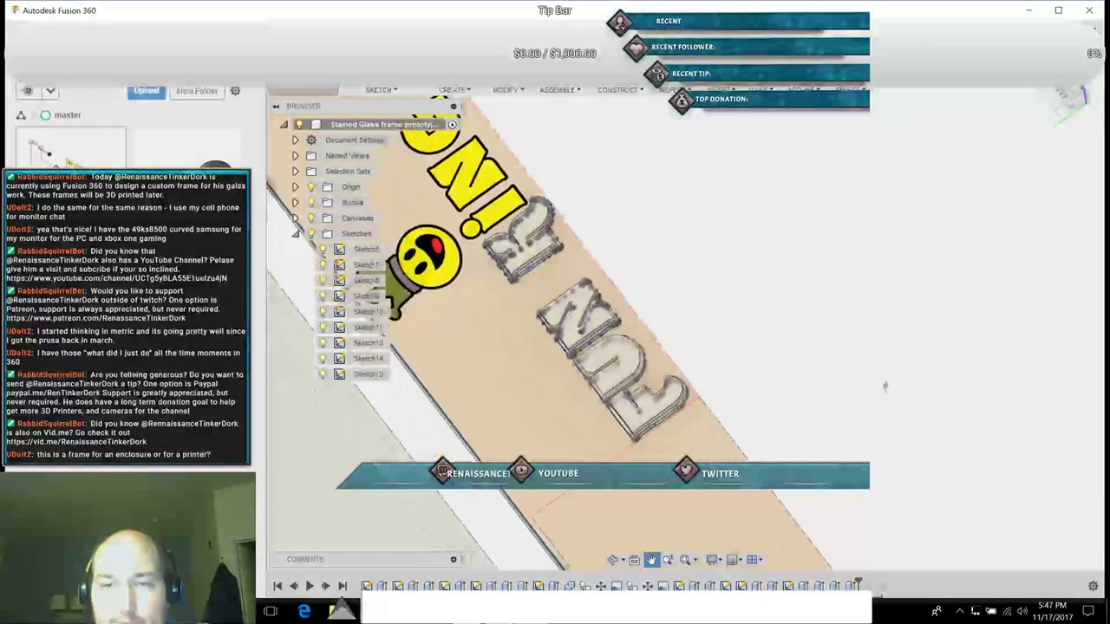
drag(748, 478, 974, 382)
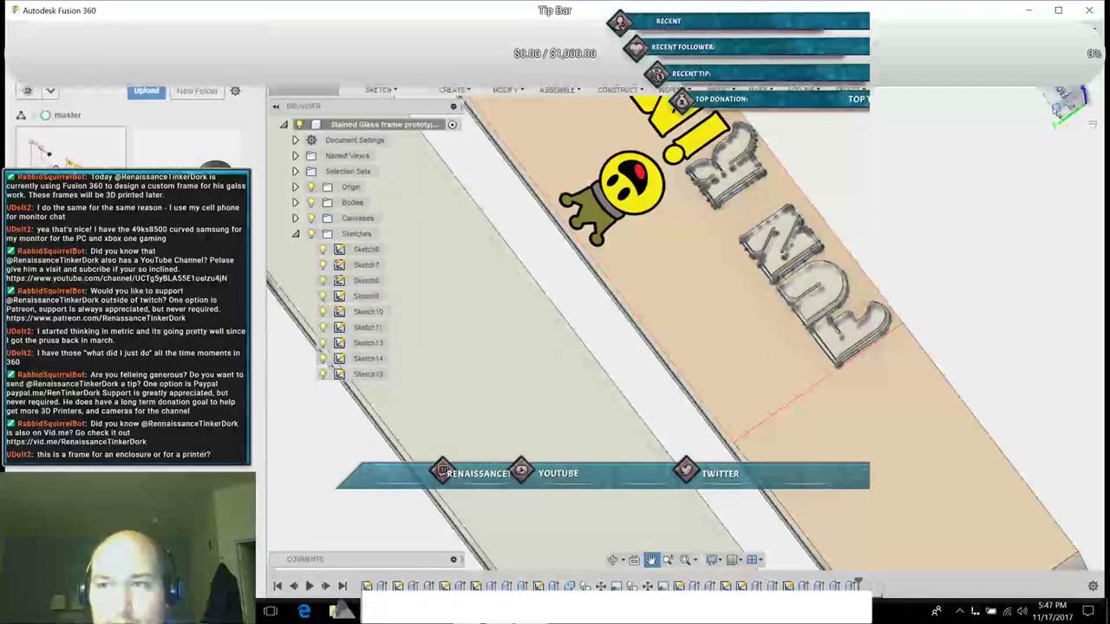
click(1058, 95)
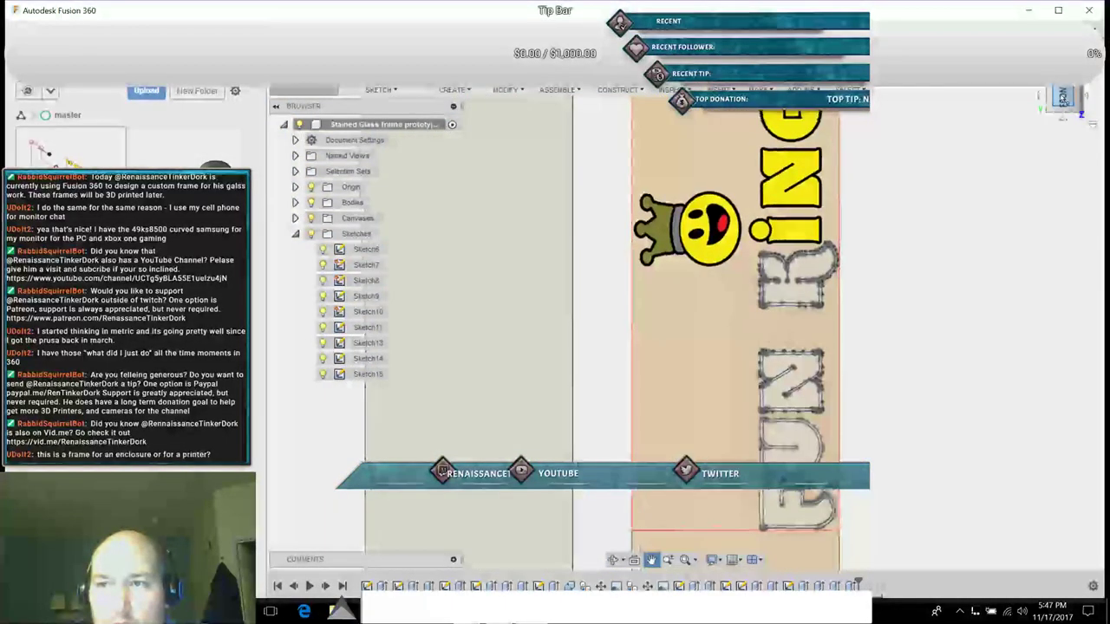
click(1042, 96)
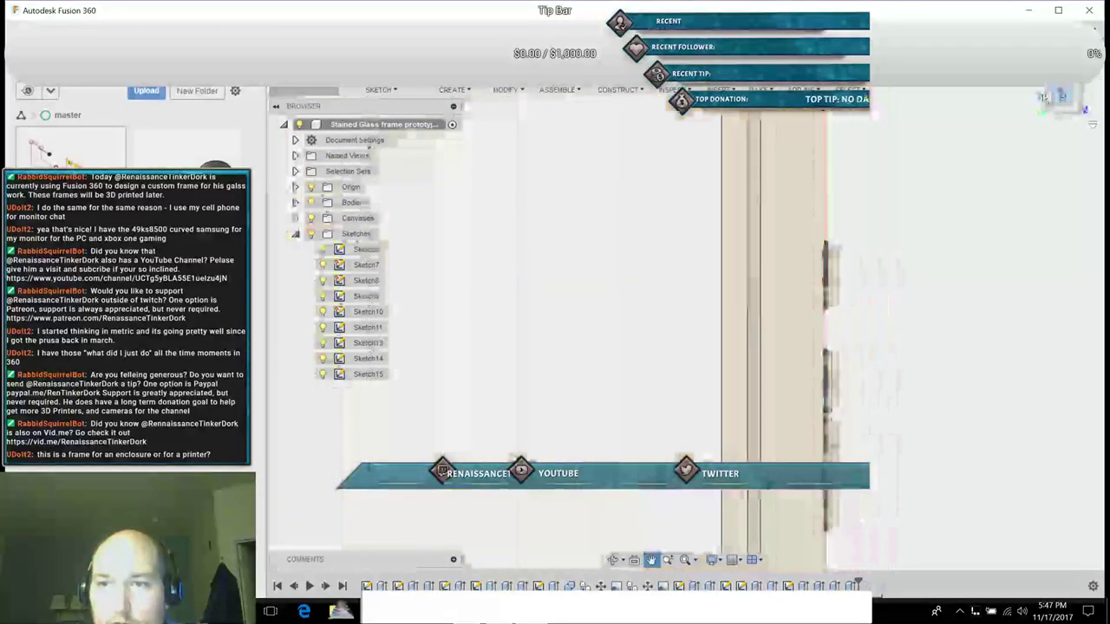
click(1062, 75)
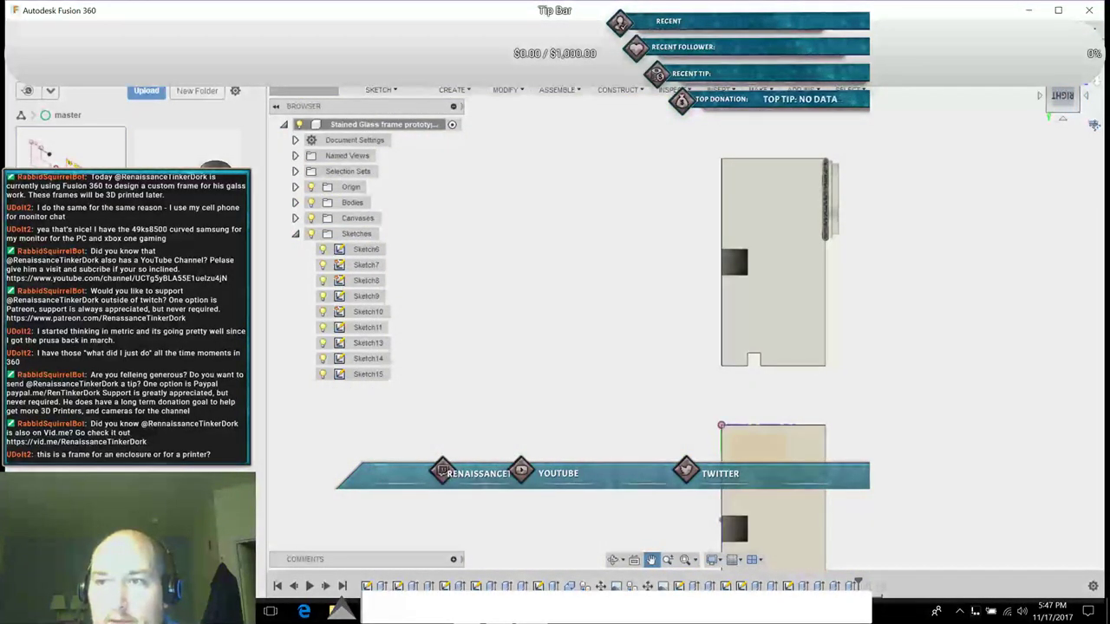
Step: Return to an upright front view of the FUN KING 3D sign and examine the raised K beside the untraced i and N
click(1094, 126)
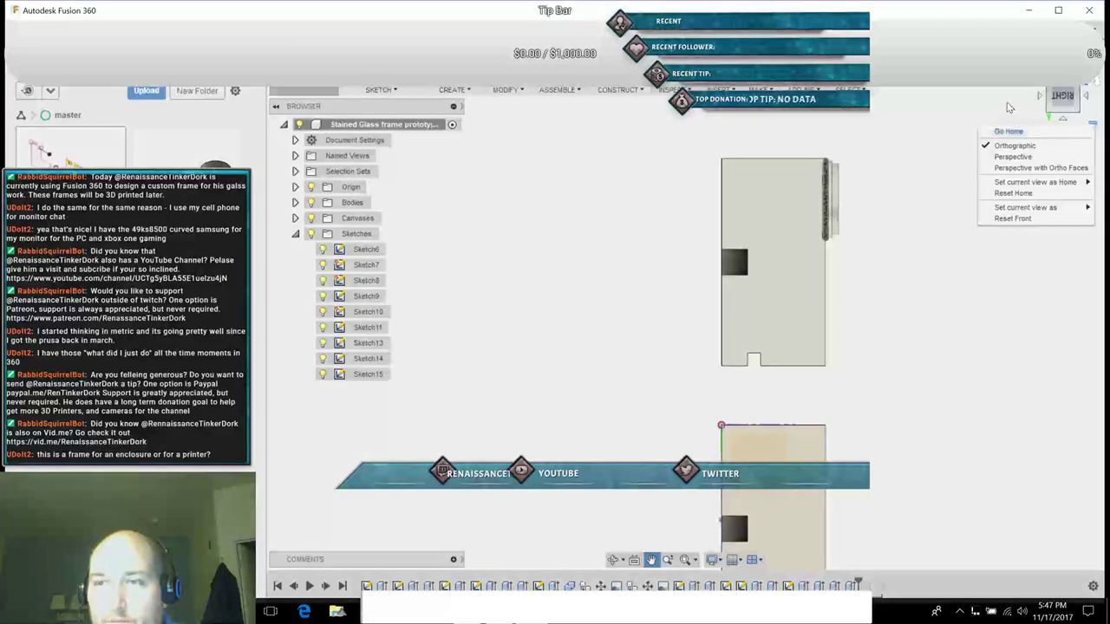
click(1035, 102)
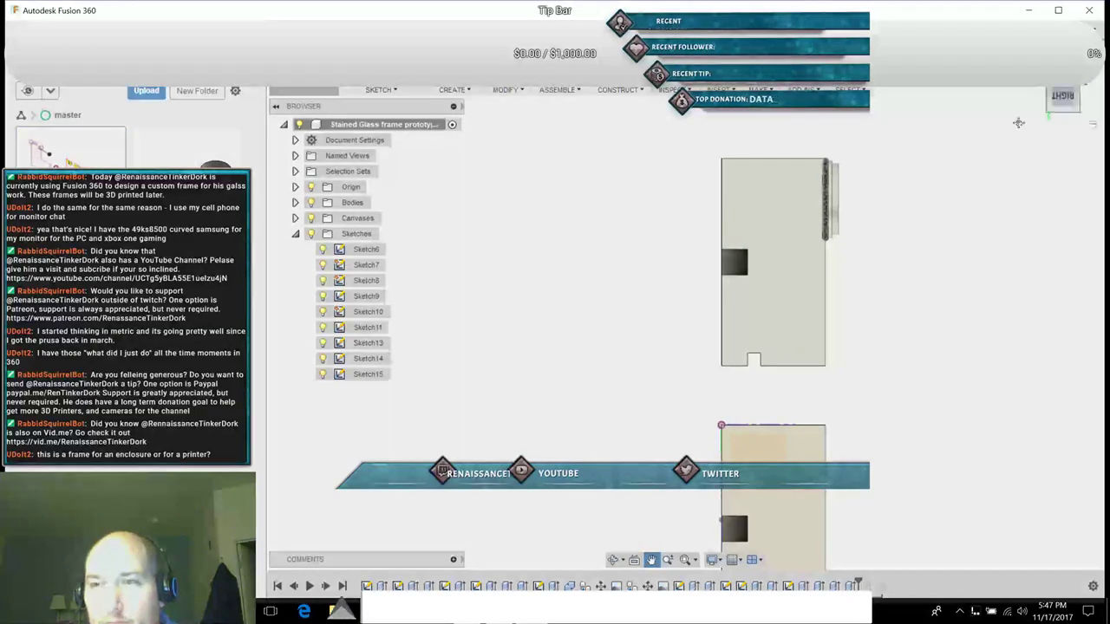
click(1070, 102)
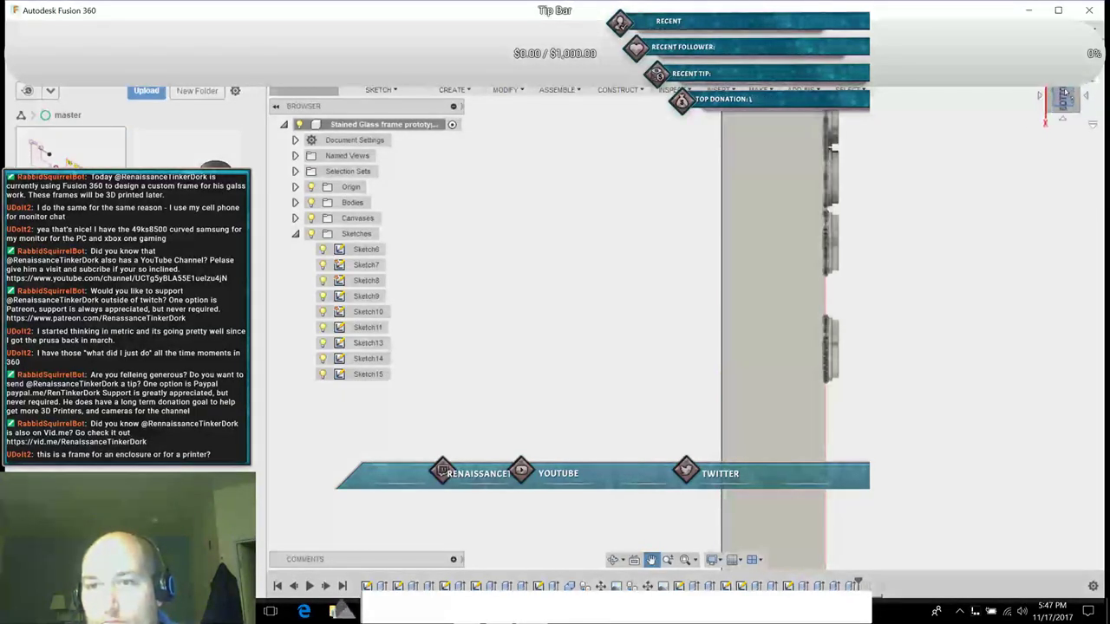
click(1086, 93)
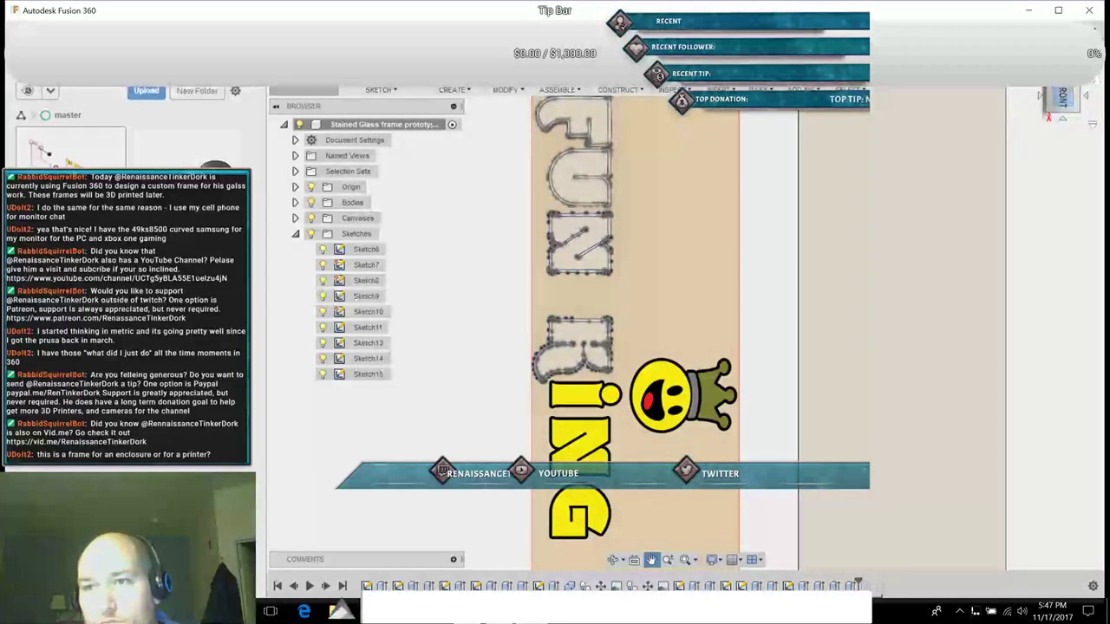
click(1072, 93)
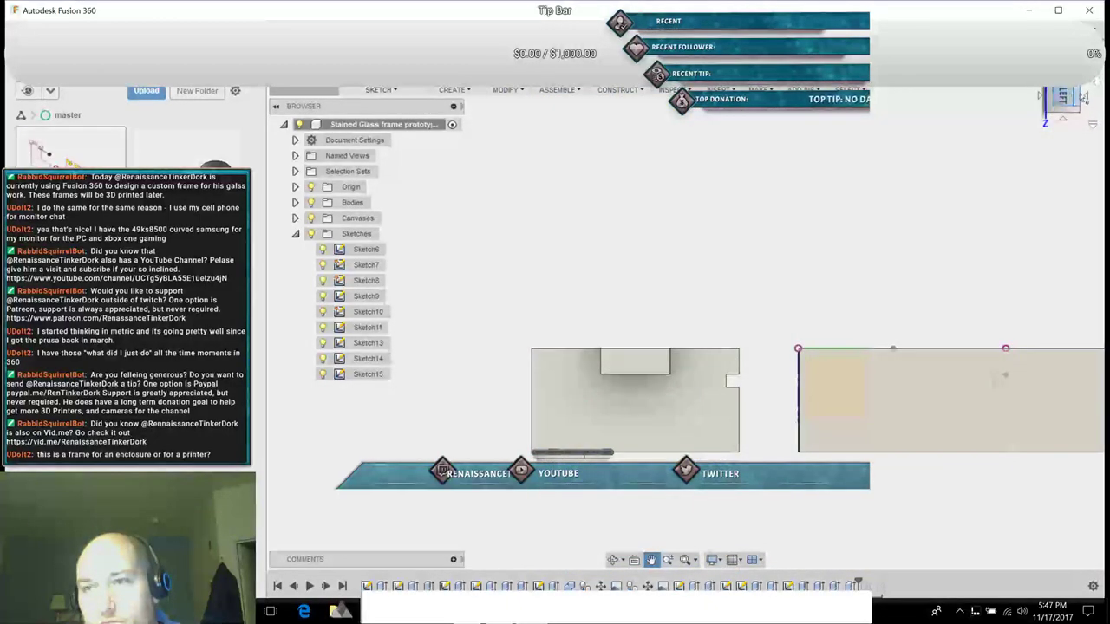
click(1087, 97)
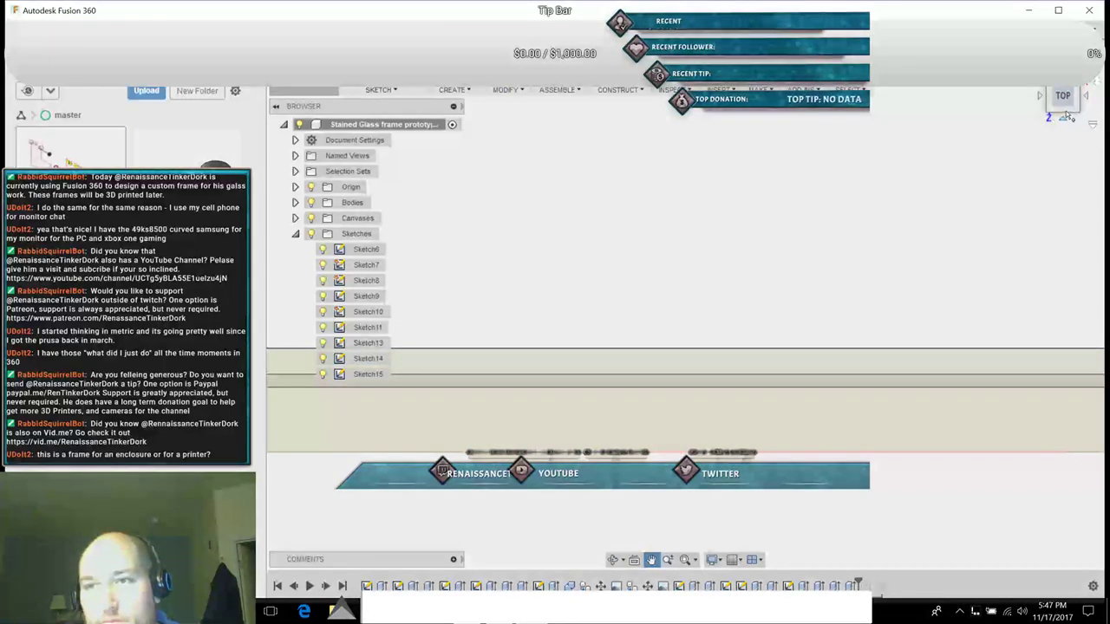
click(1064, 123)
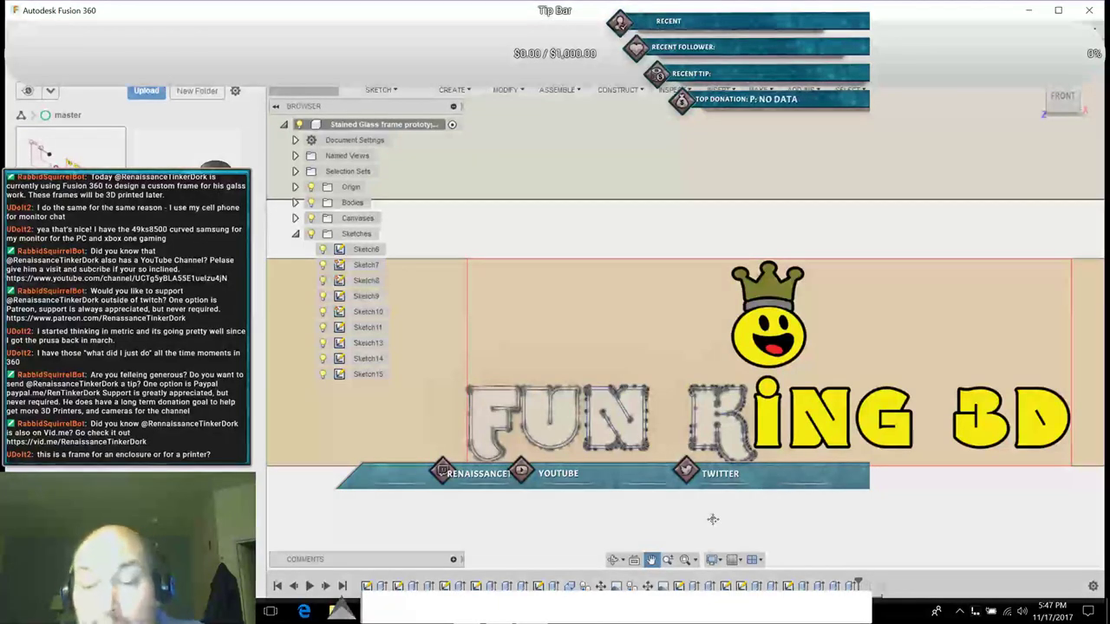
scroll(791, 482, down, 3)
scroll(791, 482, up, 6)
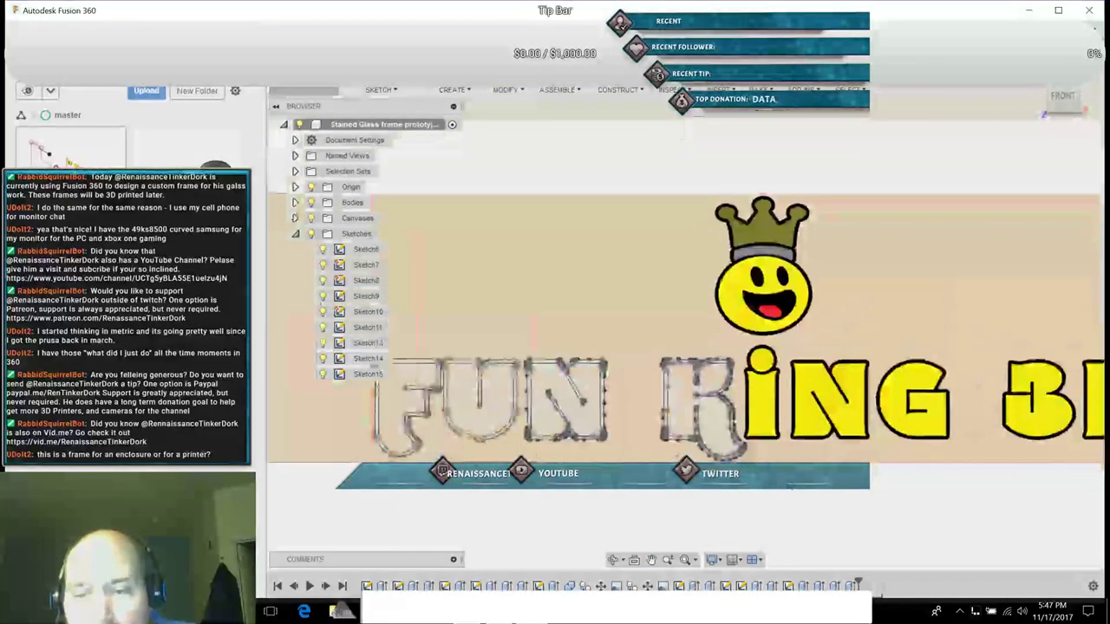
scroll(795, 449, up, 3)
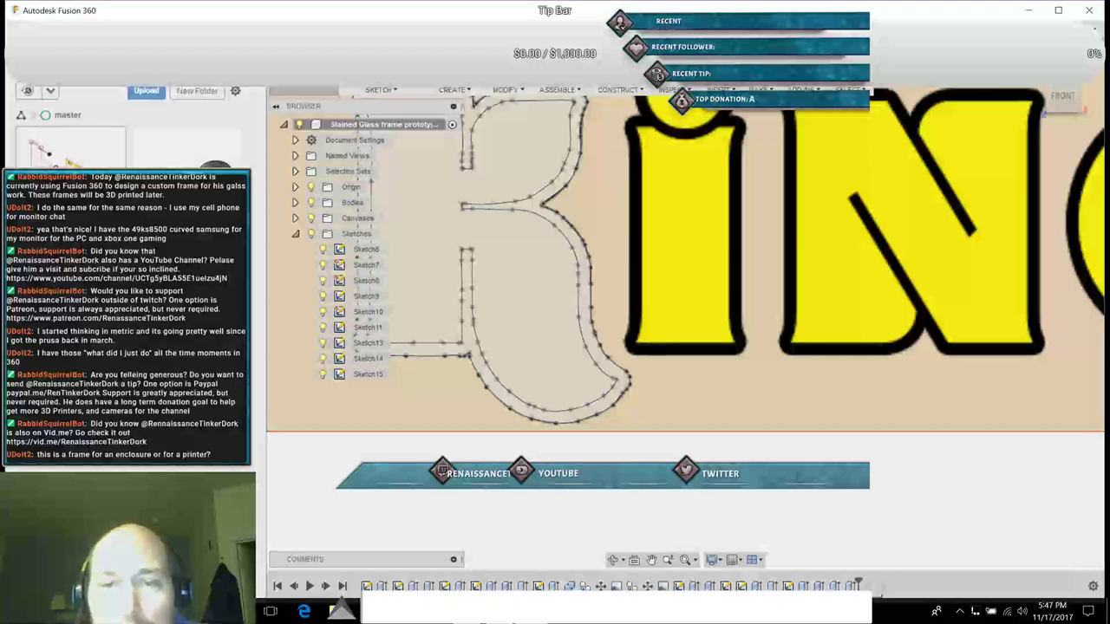
click(651, 559)
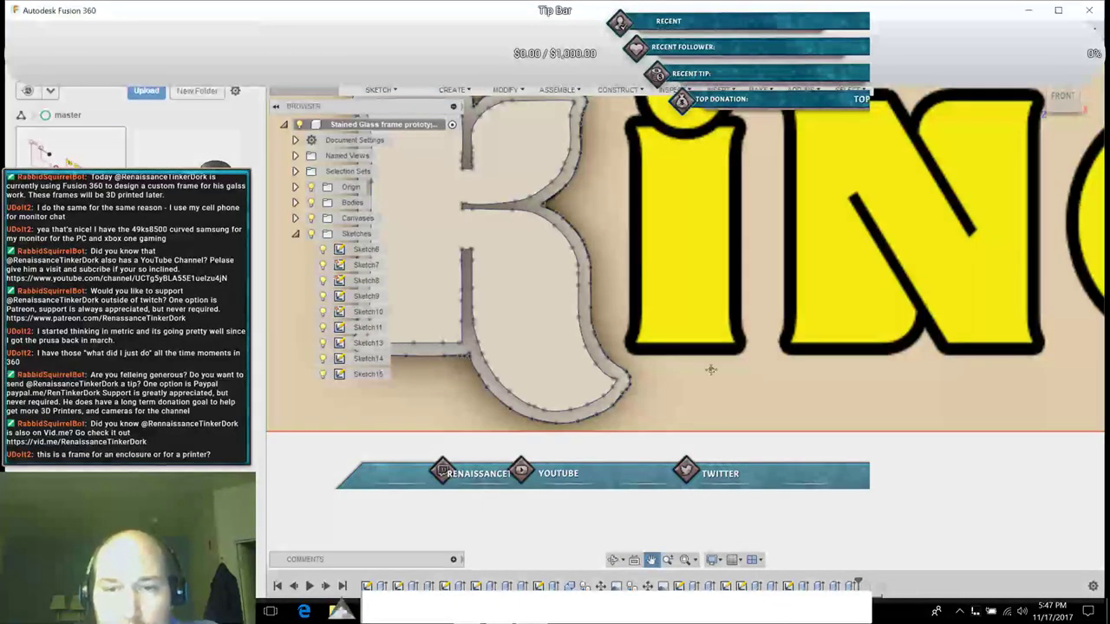
drag(711, 371, 674, 509)
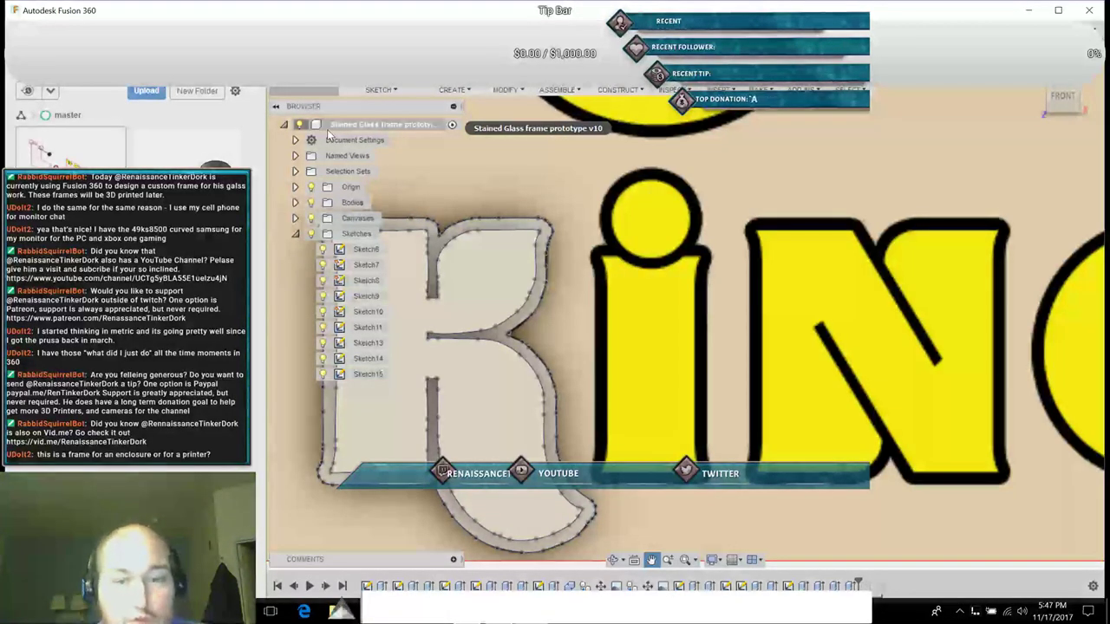
click(330, 128)
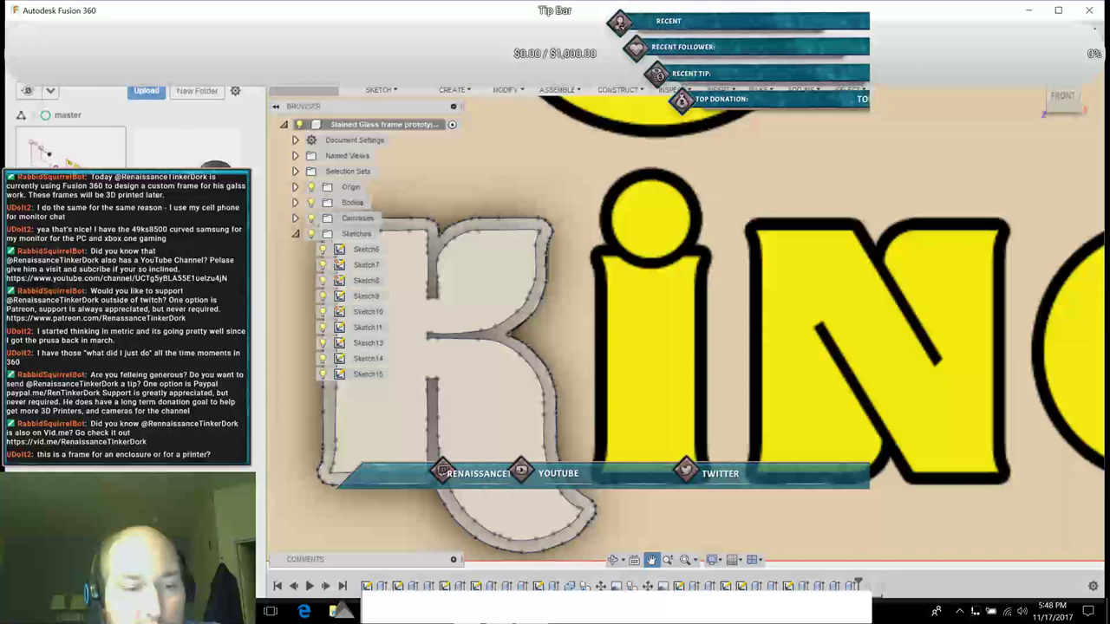
Step: Switch to File Explorer, look through the Saved Pictures and Camera Roll folders under Pictures, and close the window
key(super)
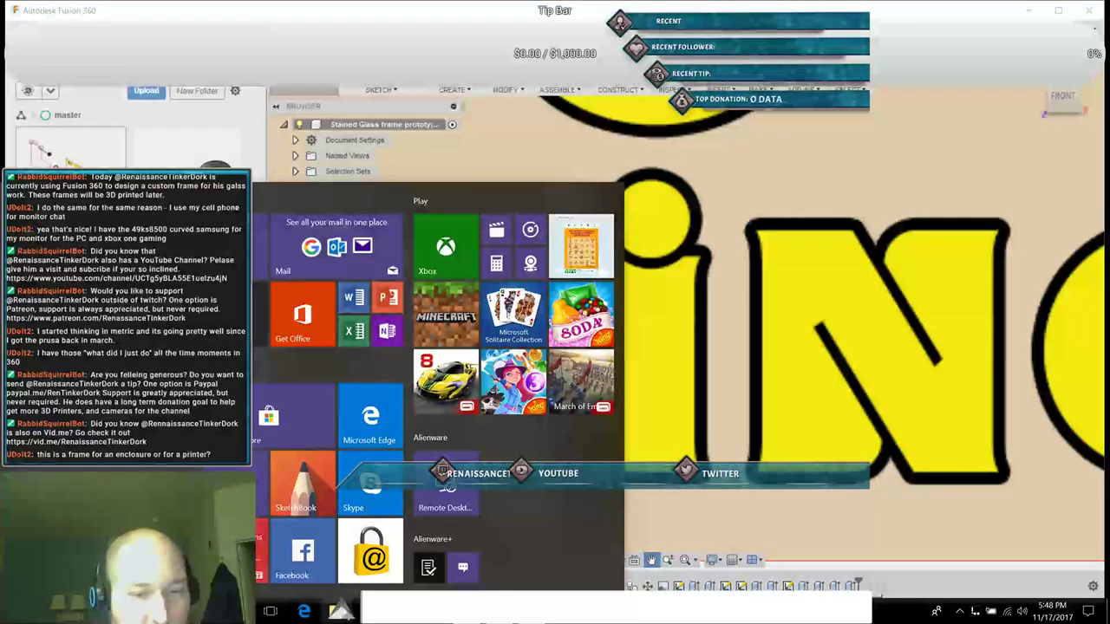
click(342, 611)
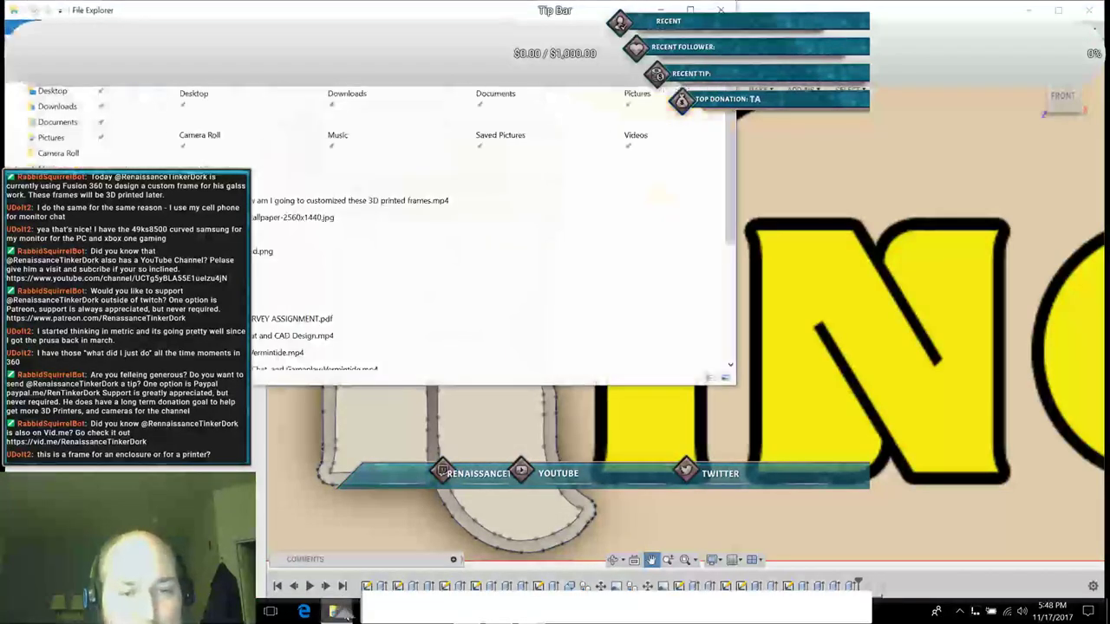
double_click(640, 101)
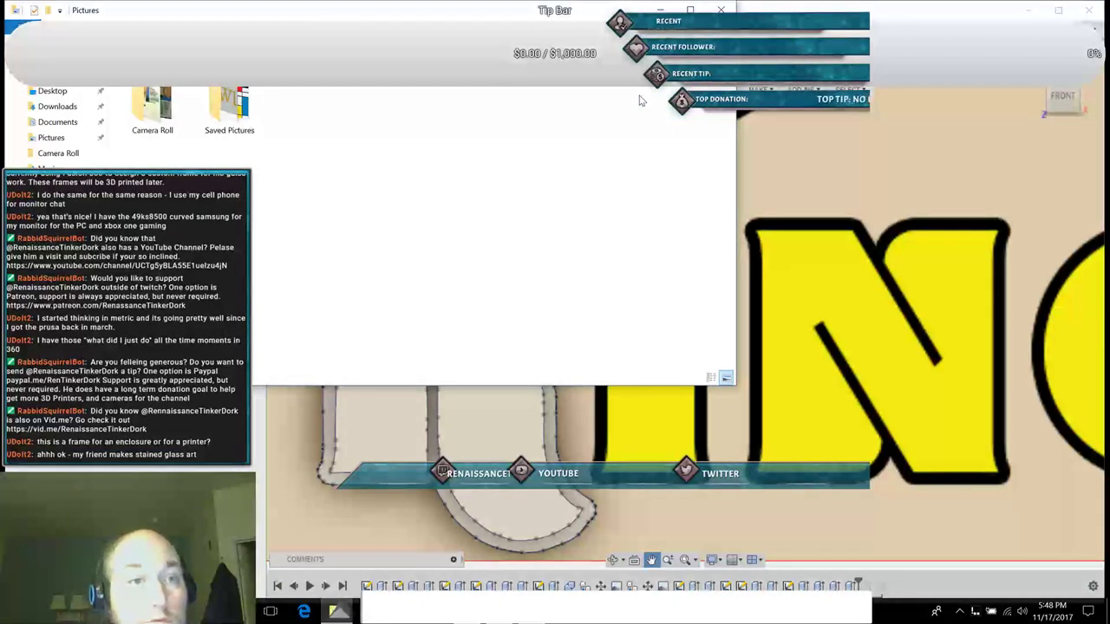
double_click(231, 111)
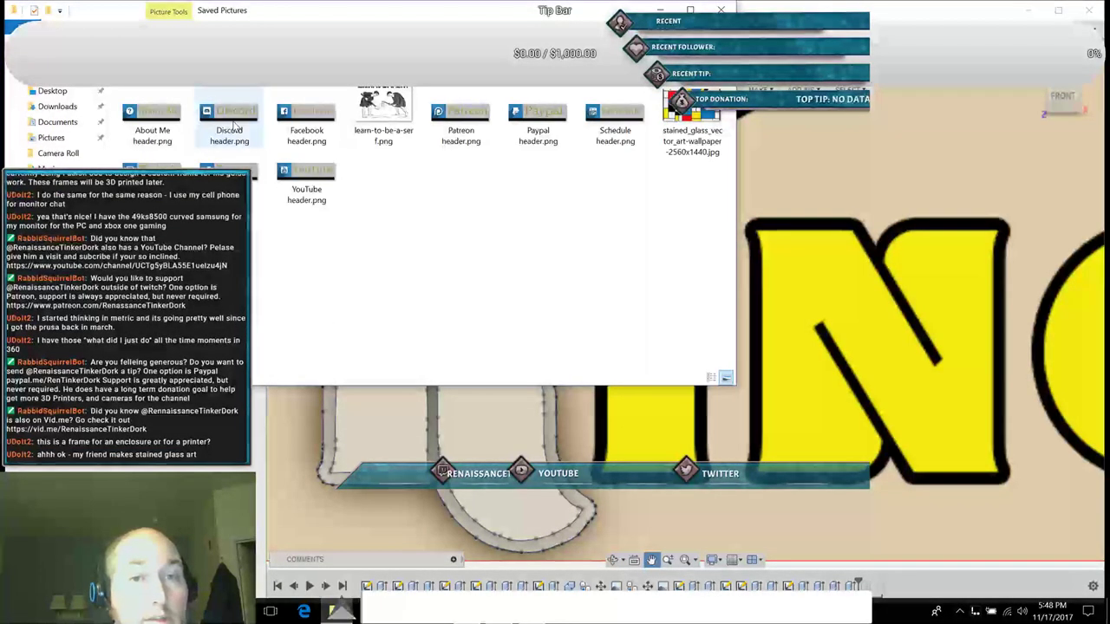
key(alt+Left)
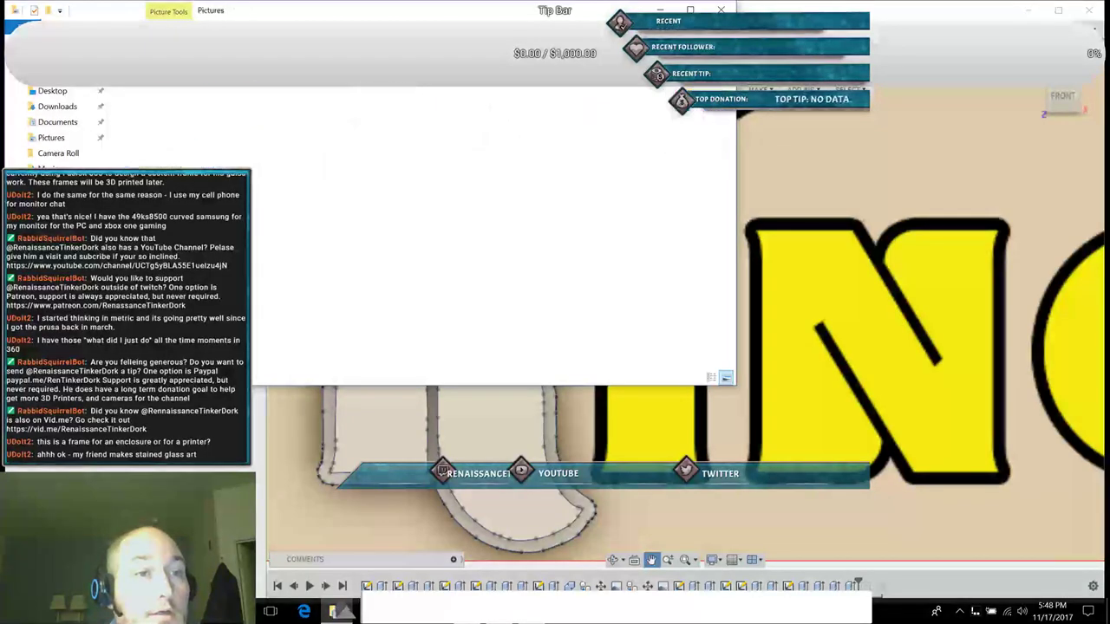
double_click(154, 113)
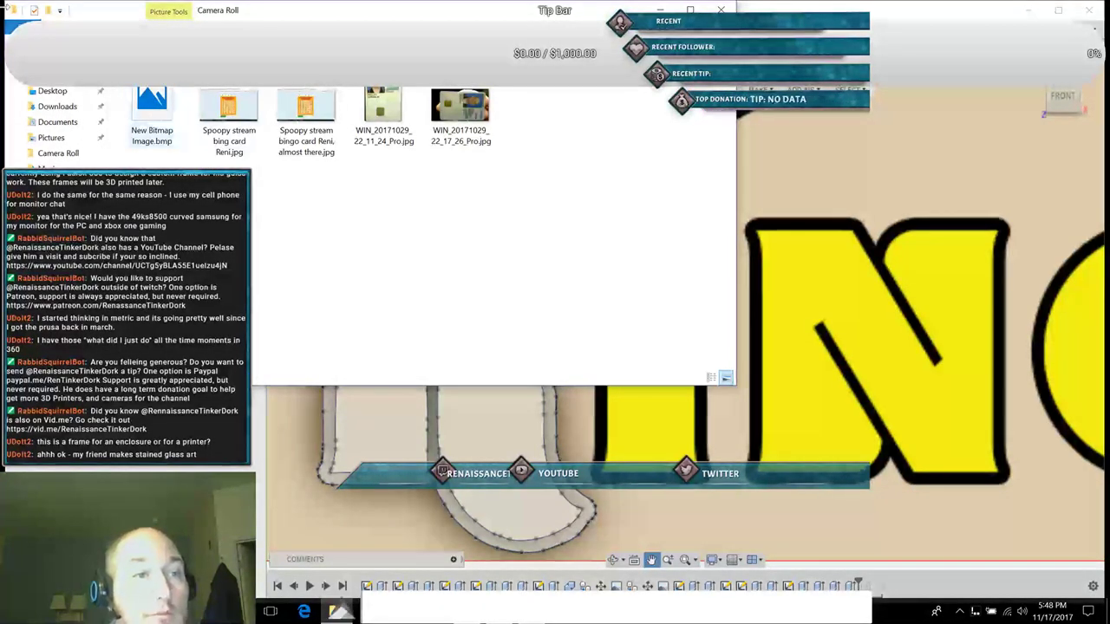
key(alt+Left)
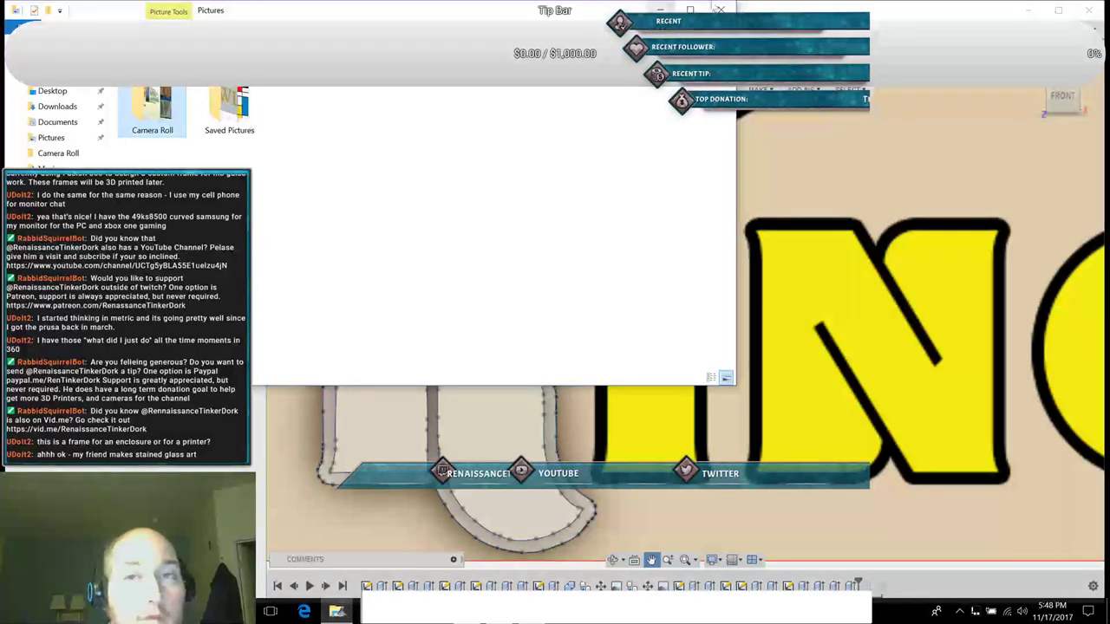
click(722, 9)
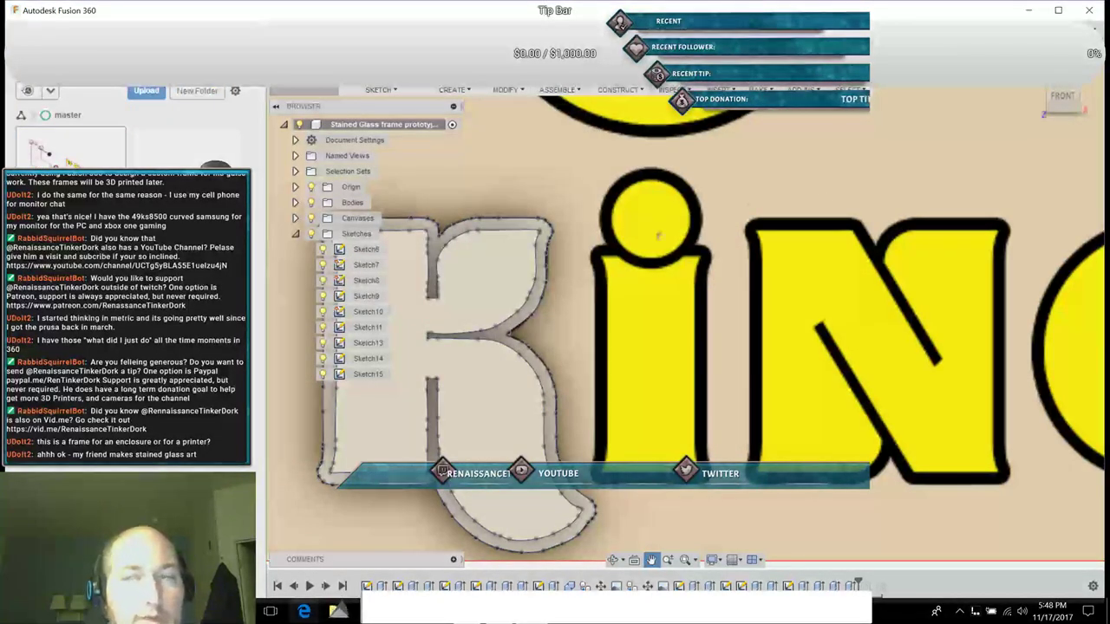
Step: Minimize the design, switch to Chrome, and dismiss the YouTube notifications over the Google home page
click(1033, 9)
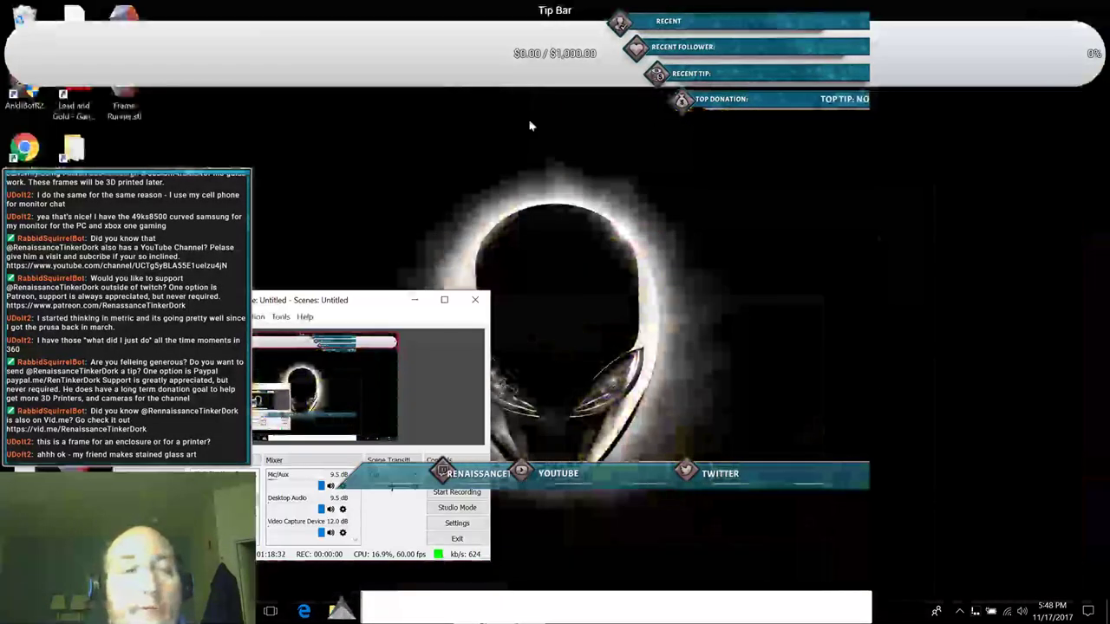
double_click(38, 147)
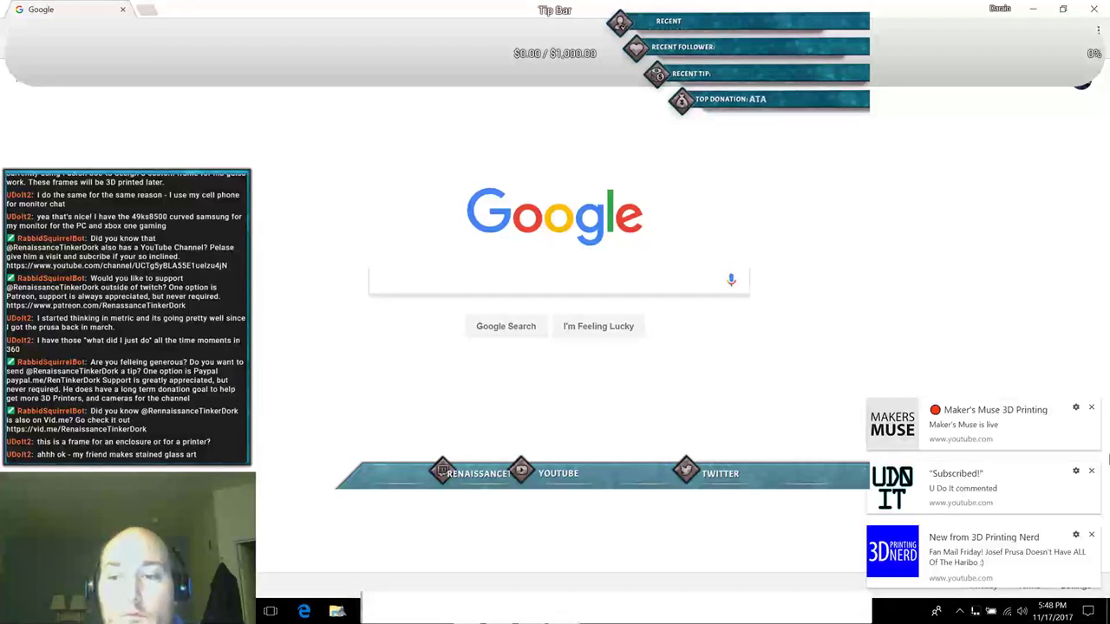
click(1091, 472)
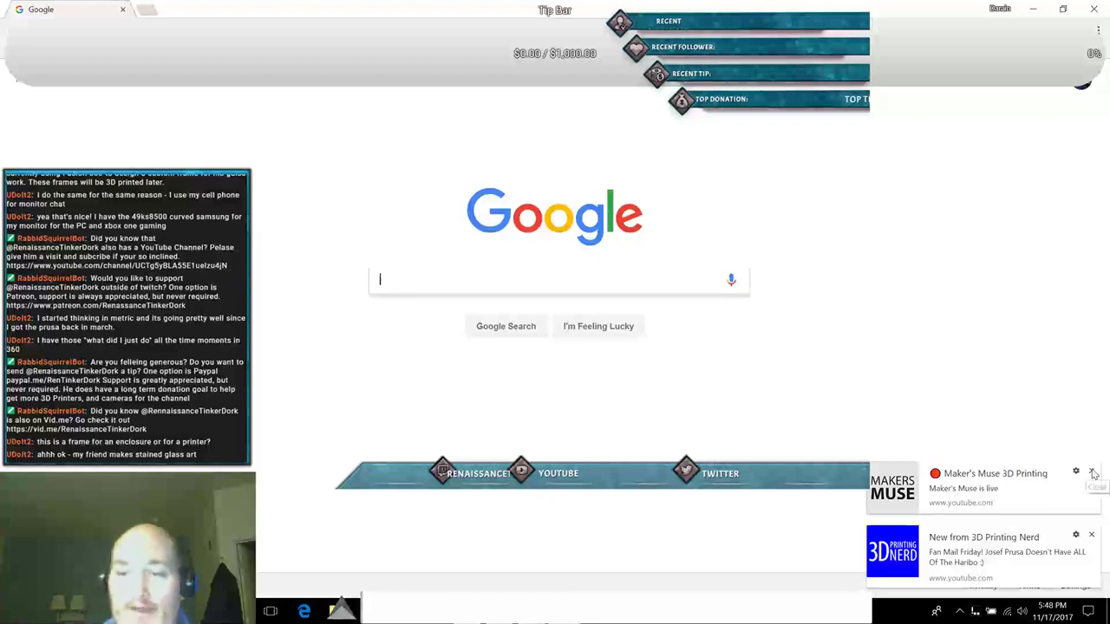
click(1092, 472)
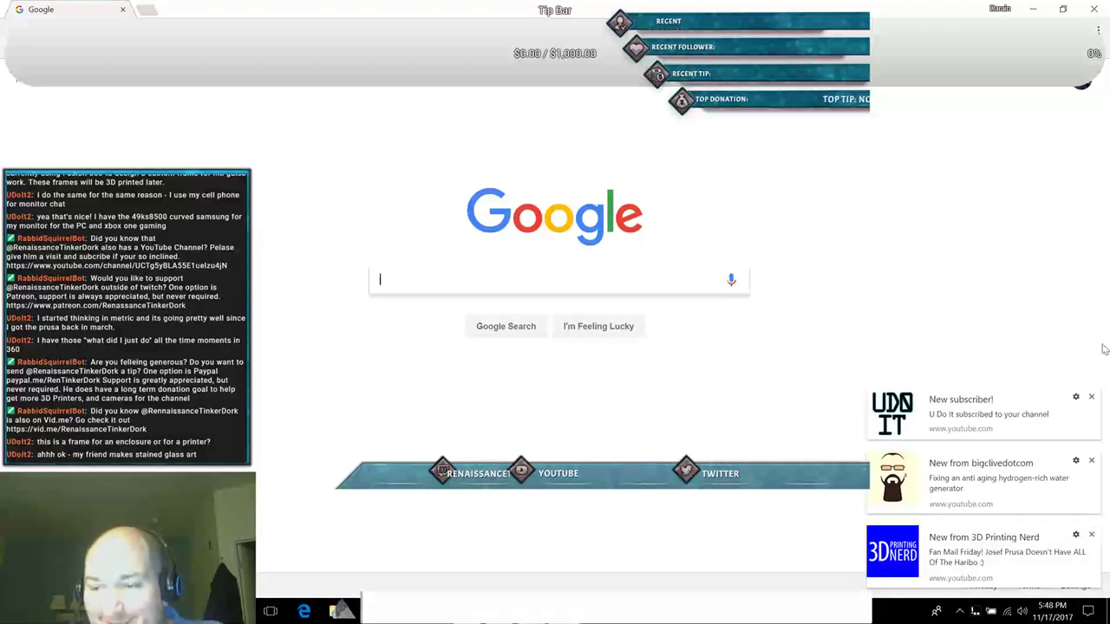
click(1092, 399)
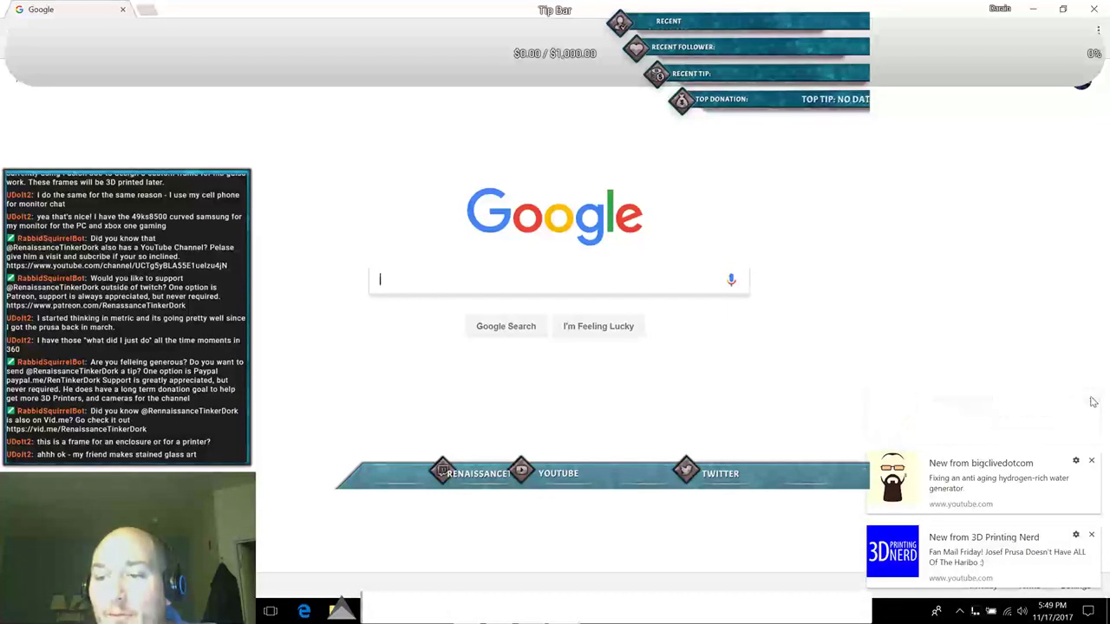
click(1092, 463)
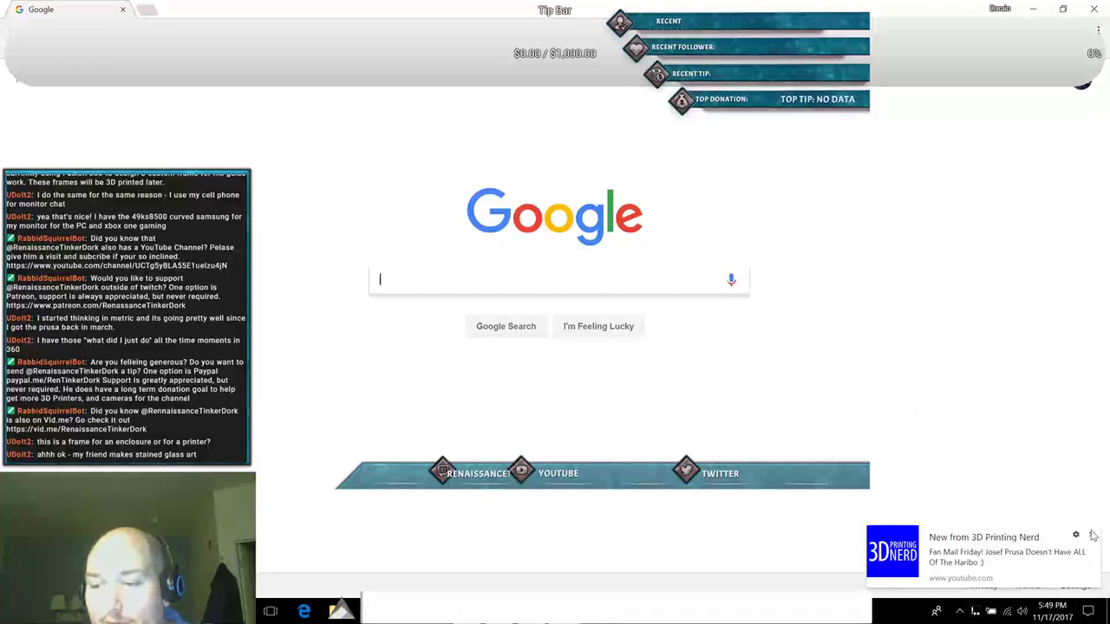
click(1090, 535)
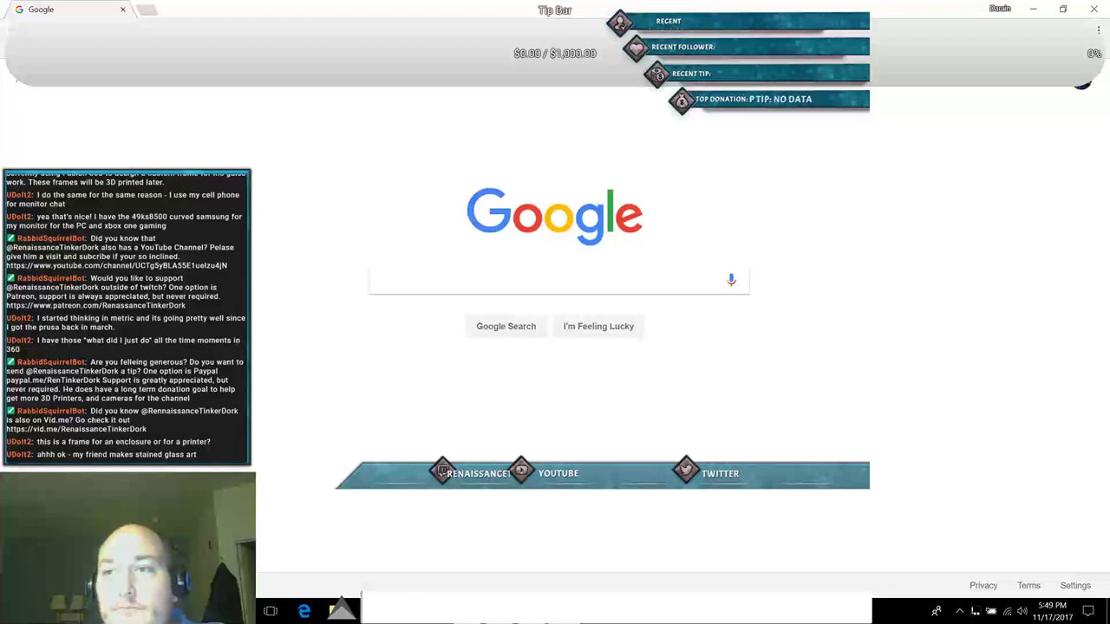
Step: Open Google+ and look through the account's own photo albums in the profile photo picker, then close the browser without choosing one
click(1021, 86)
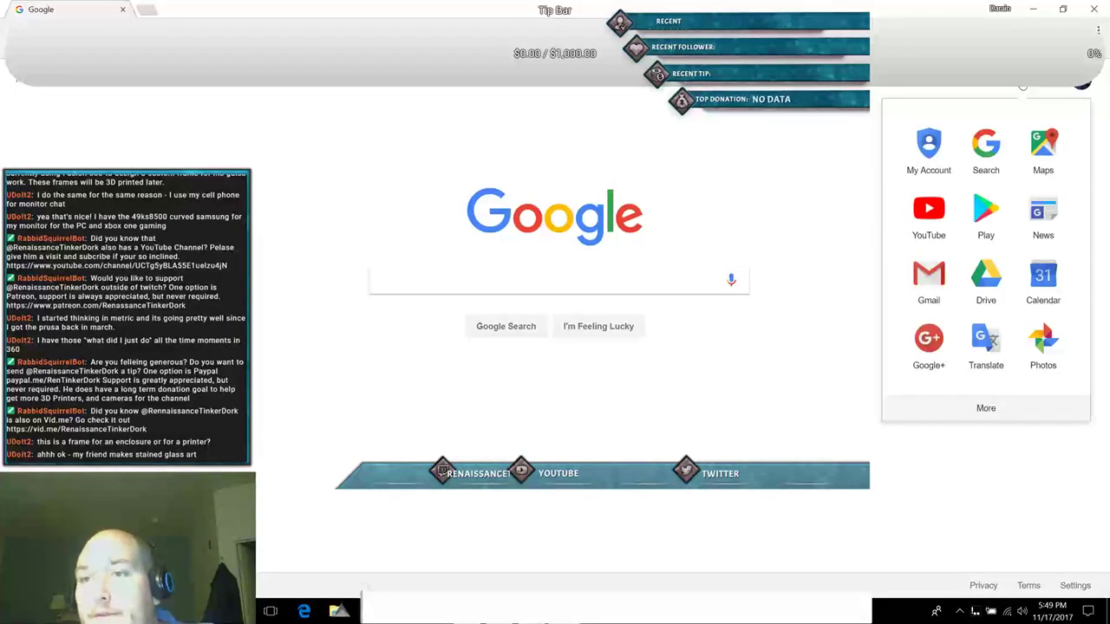
click(935, 340)
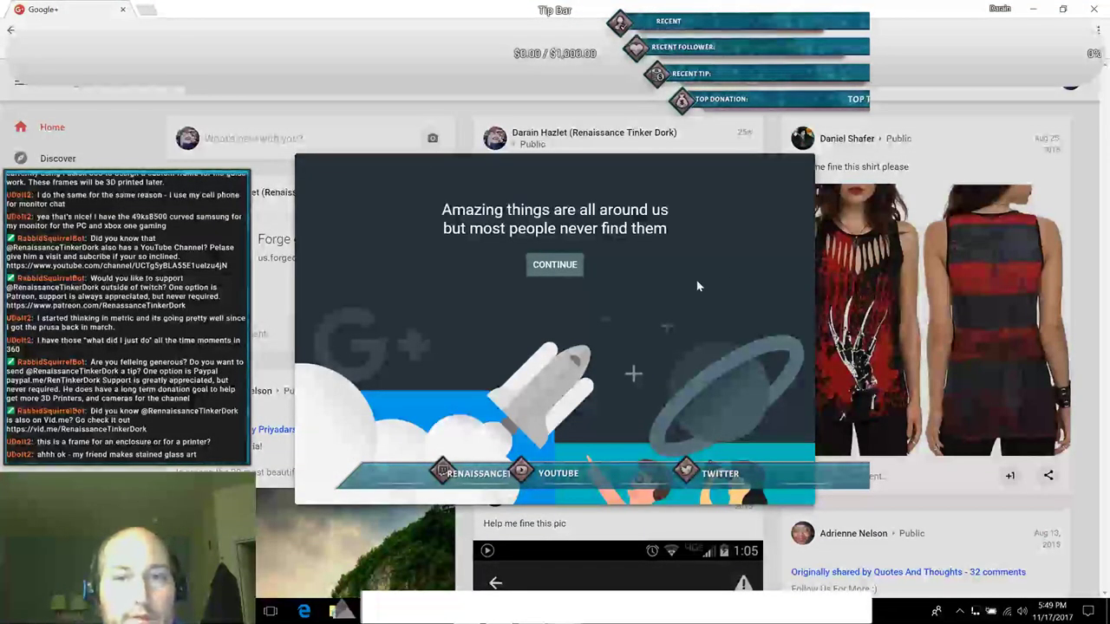
click(567, 272)
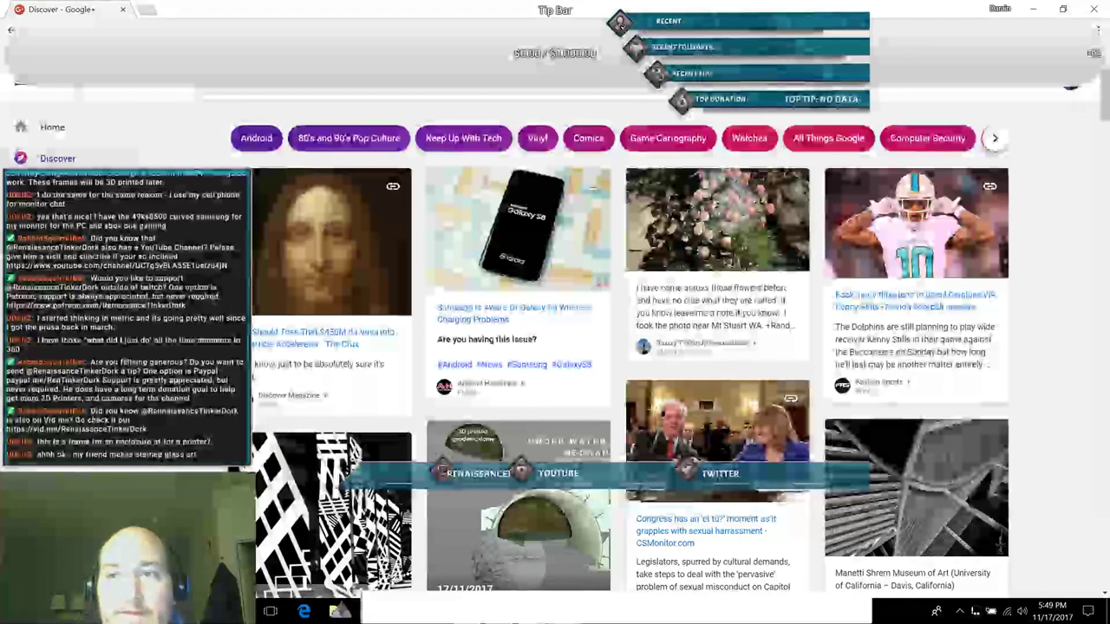
click(1071, 82)
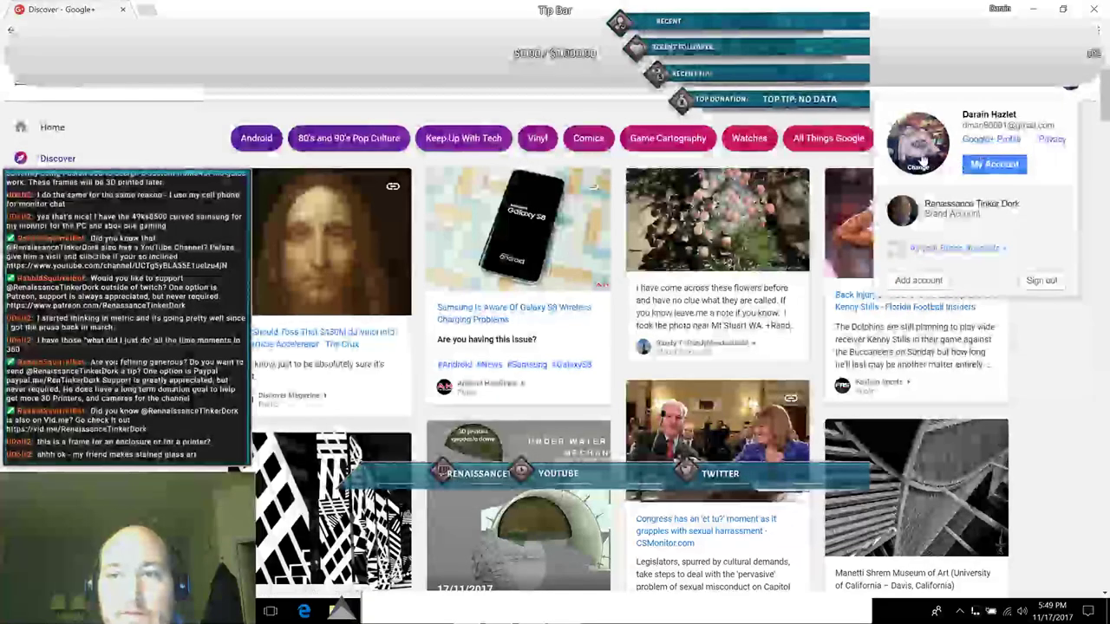
click(922, 148)
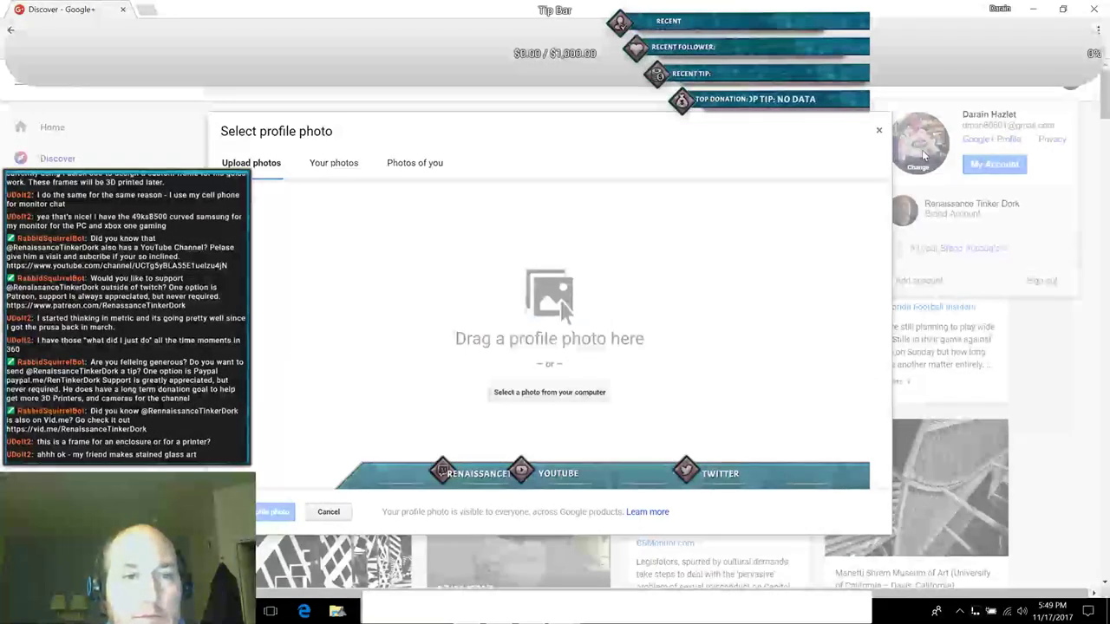
click(329, 166)
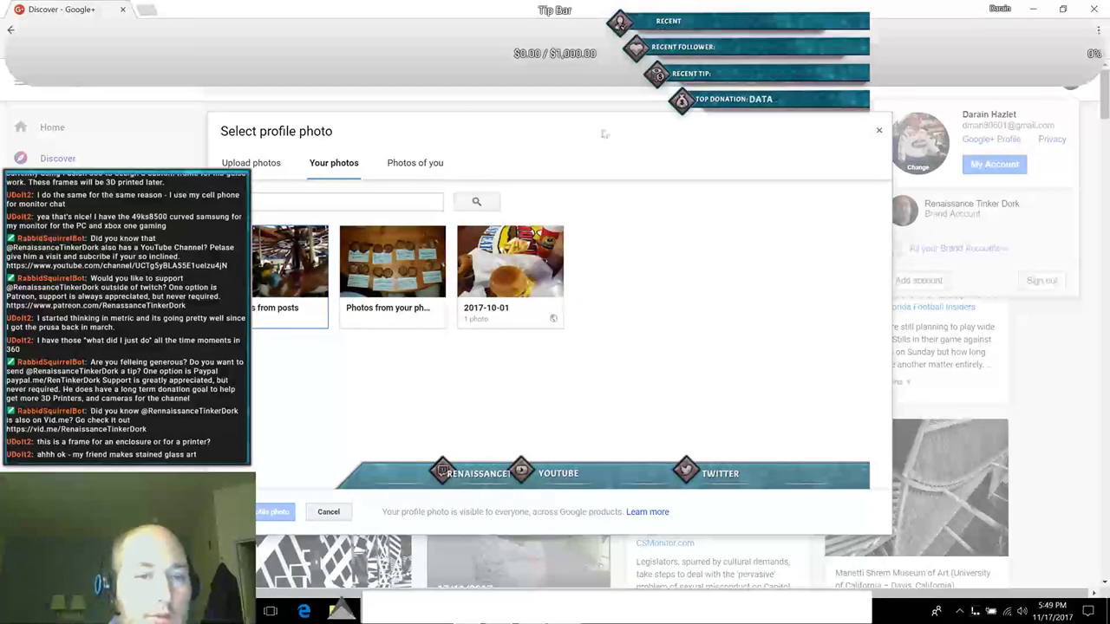
click(878, 130)
click(1095, 10)
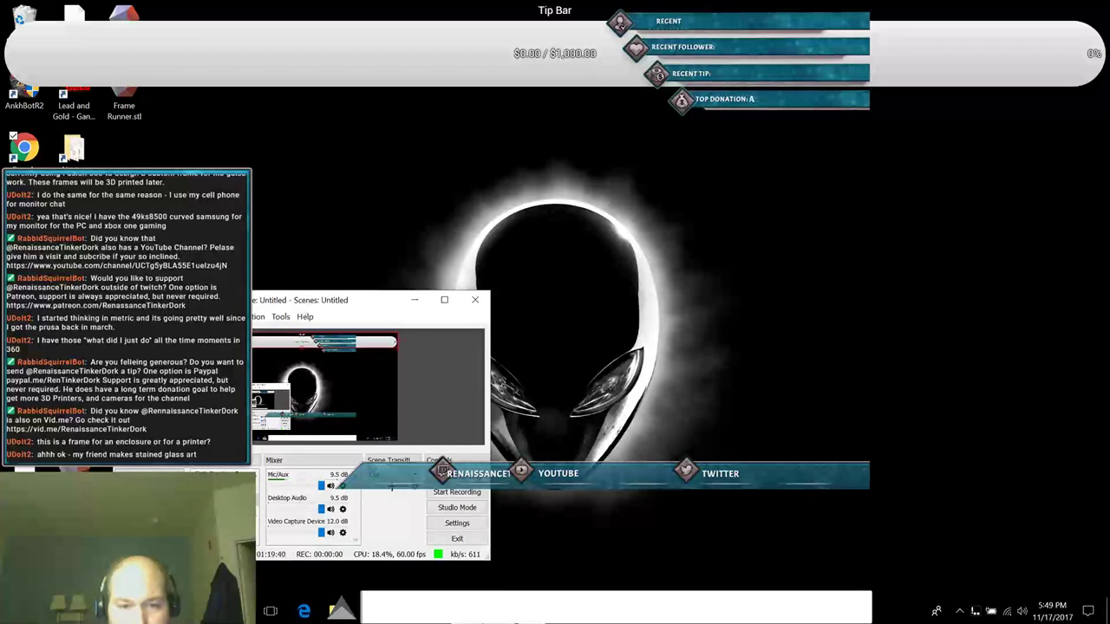
Step: Check the stream chat in AnkhBot, minimize it, then switch to Chrome and open the newest no-subject message in Gmail
key(alt+Tab)
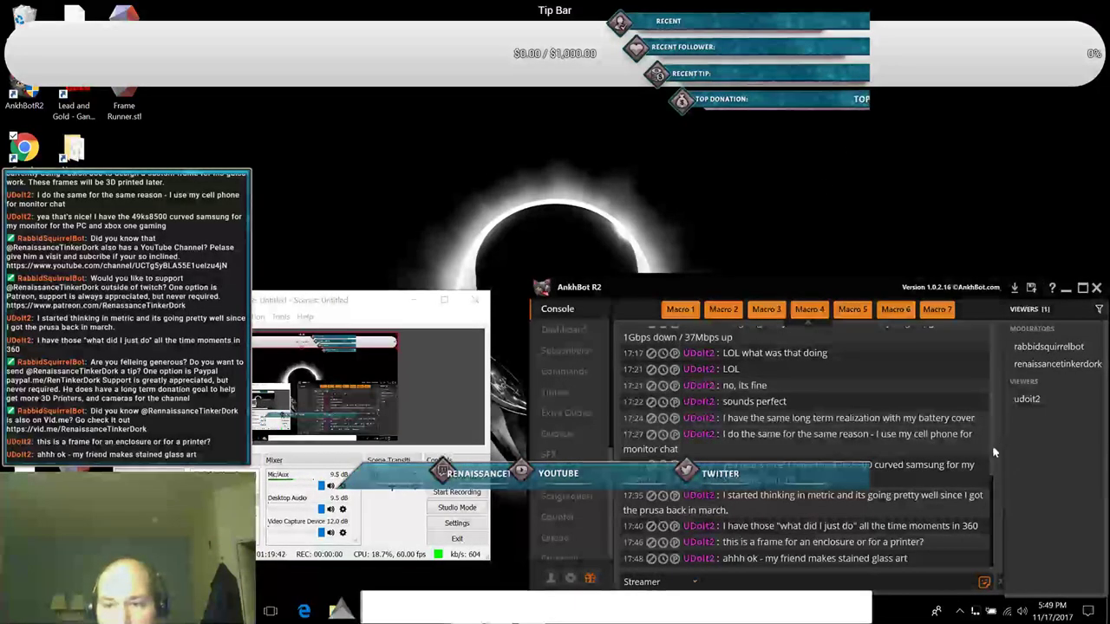
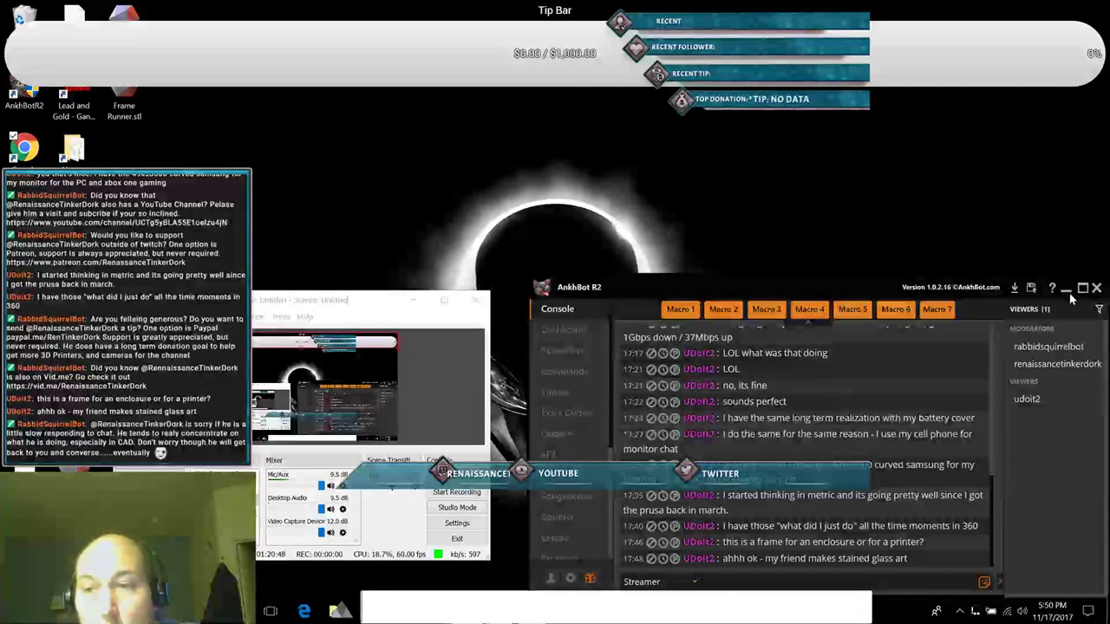
click(1068, 289)
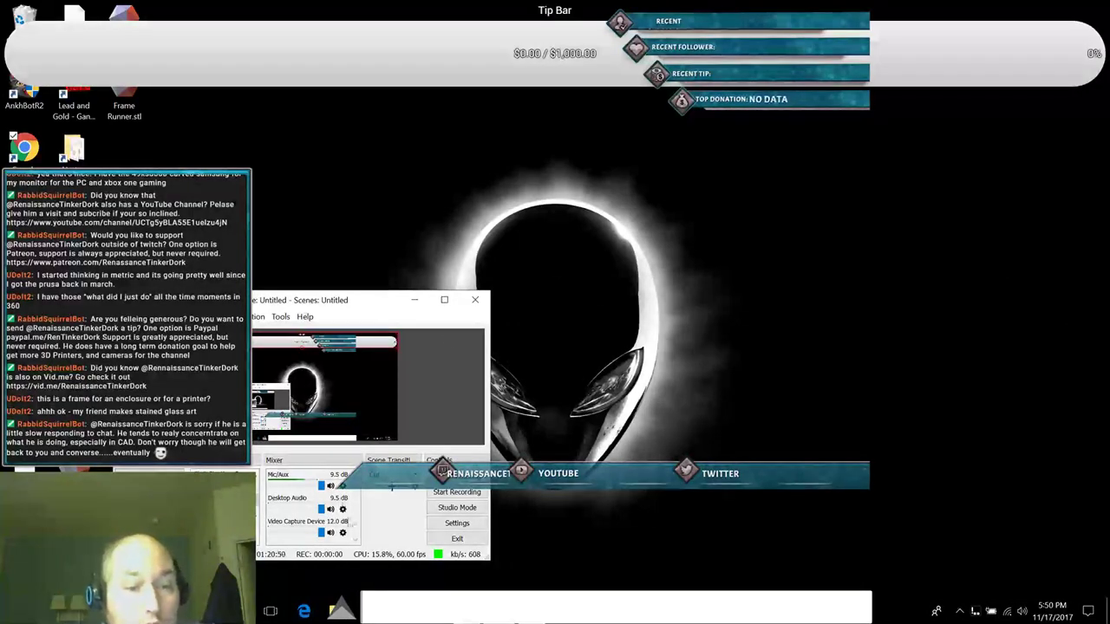
double_click(24, 147)
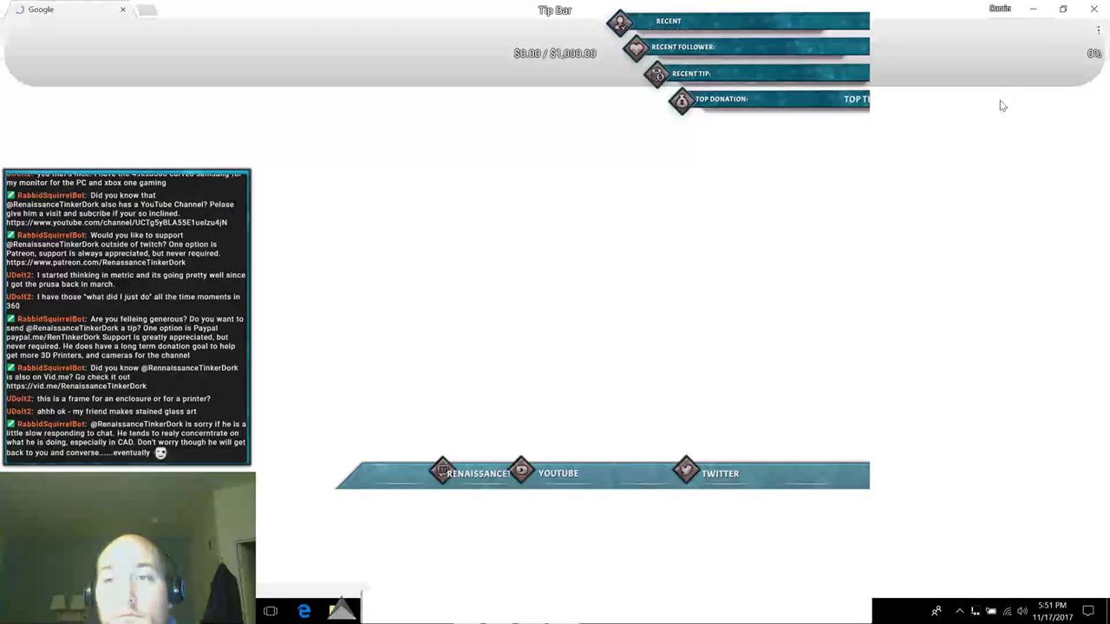
click(950, 87)
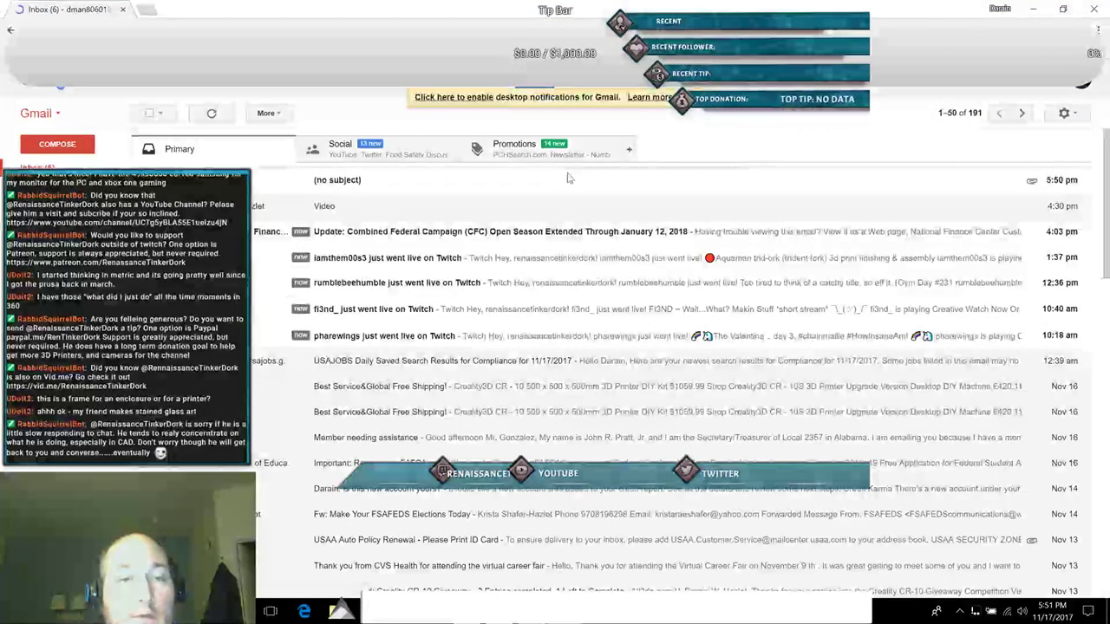
click(356, 186)
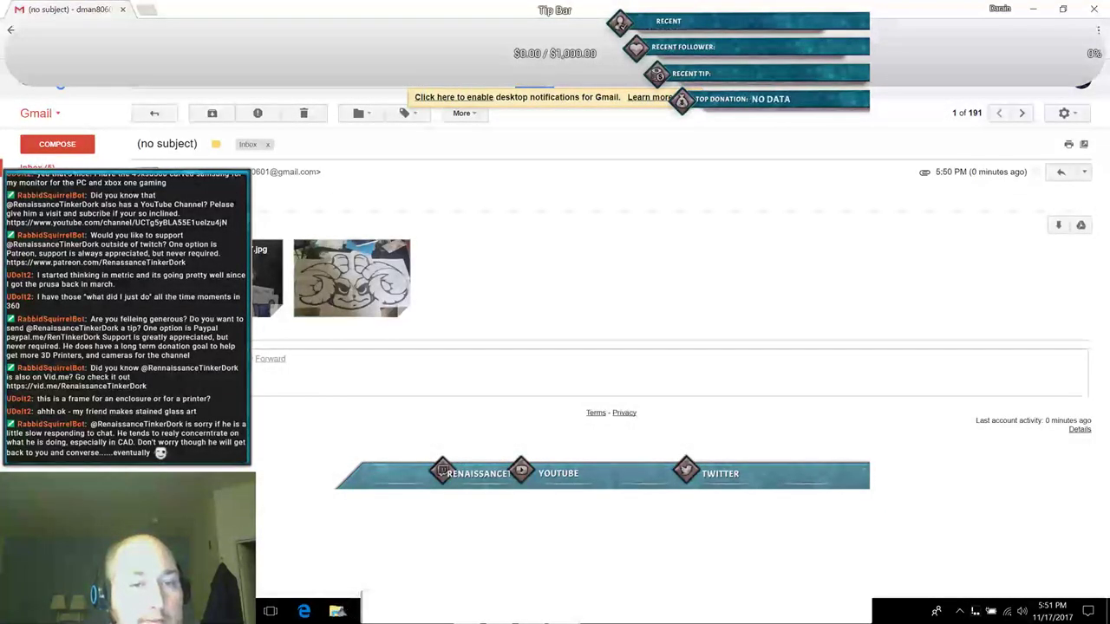
Step: Save the attachment 20171109_022937.jpg to the Camera Roll folder under Pictures
click(355, 302)
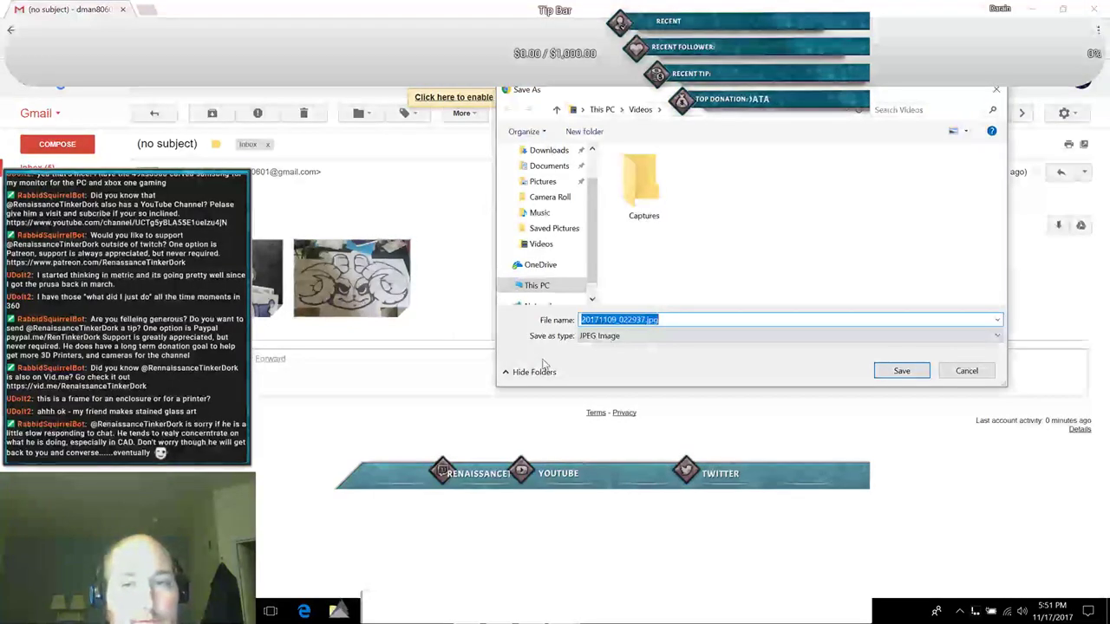
click(555, 228)
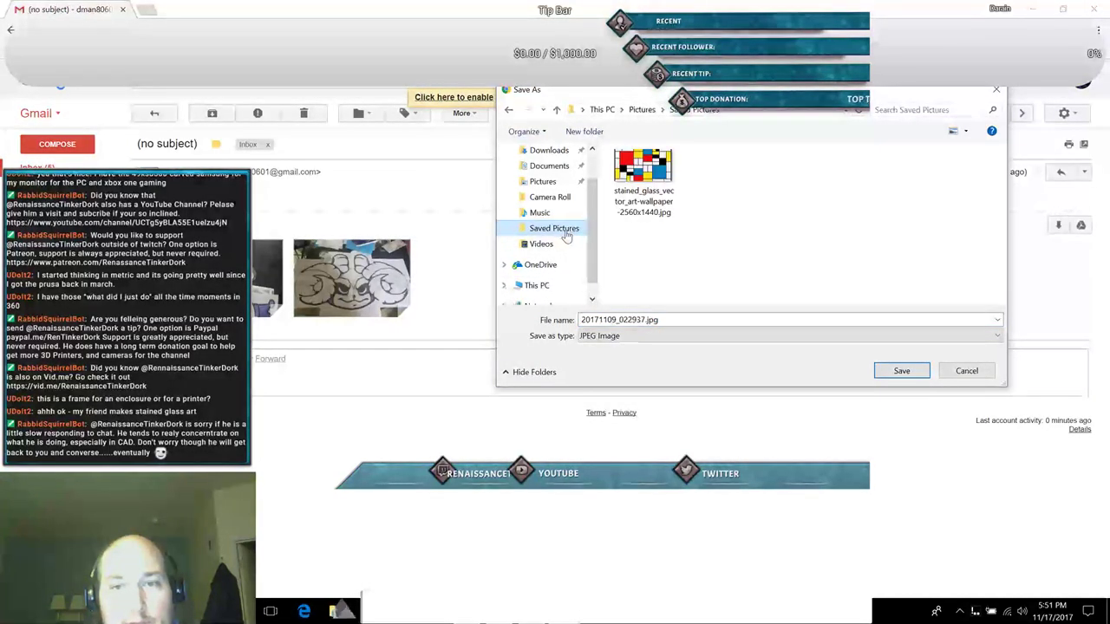
click(545, 183)
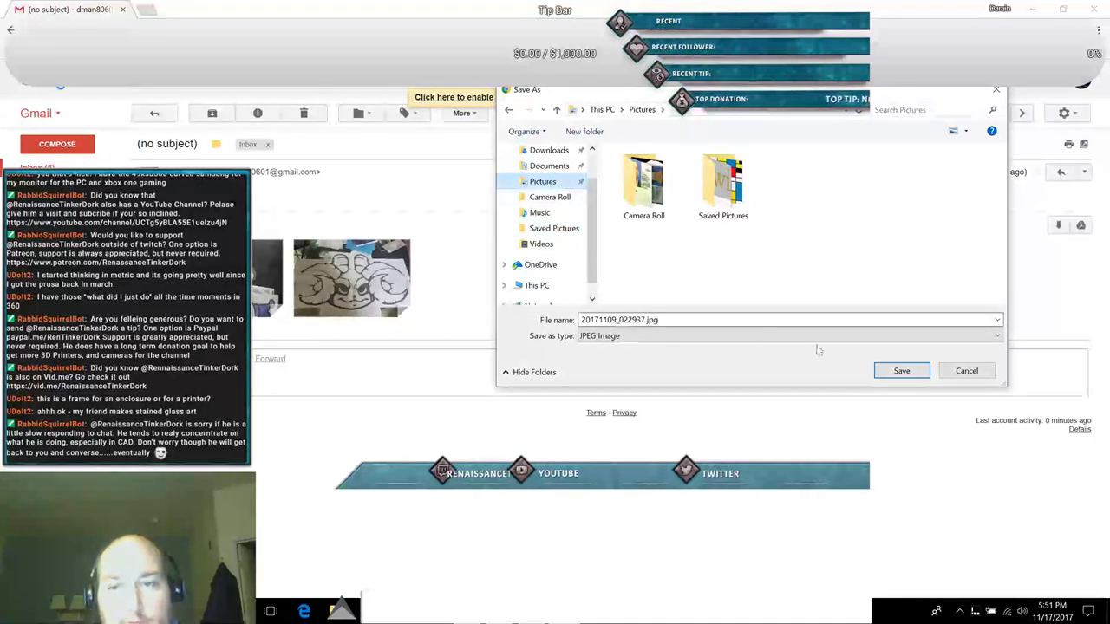
click(642, 193)
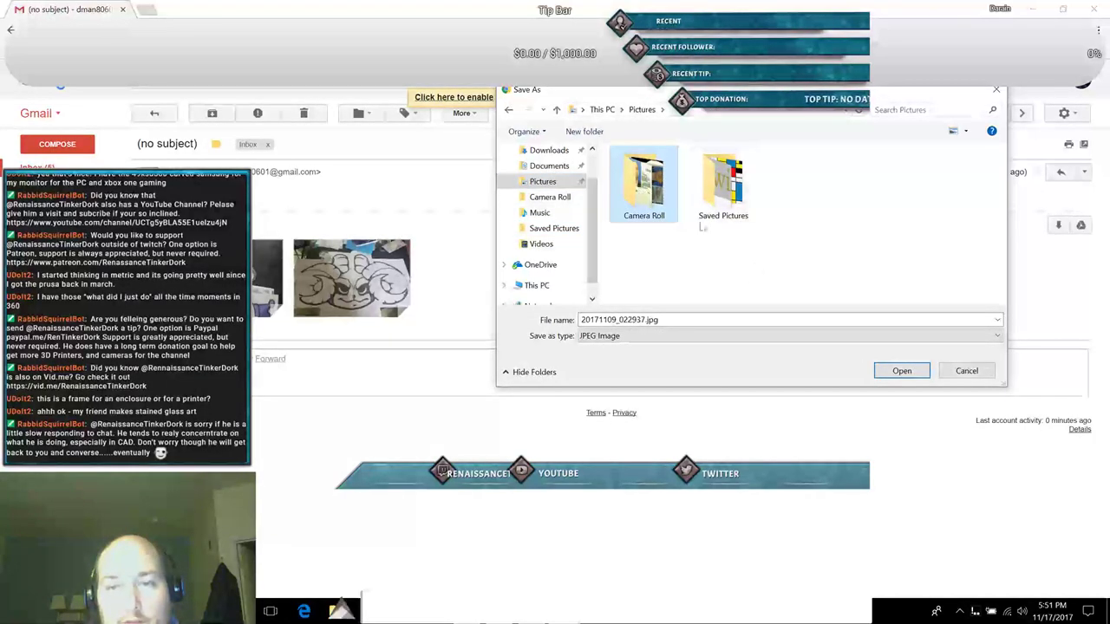
double_click(644, 187)
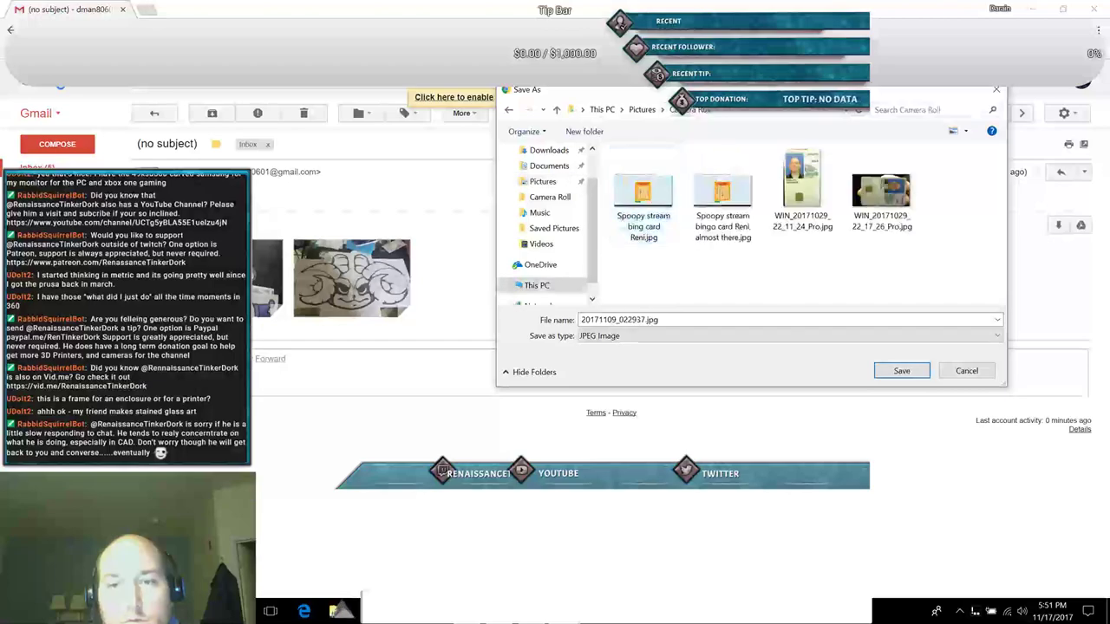
click(902, 370)
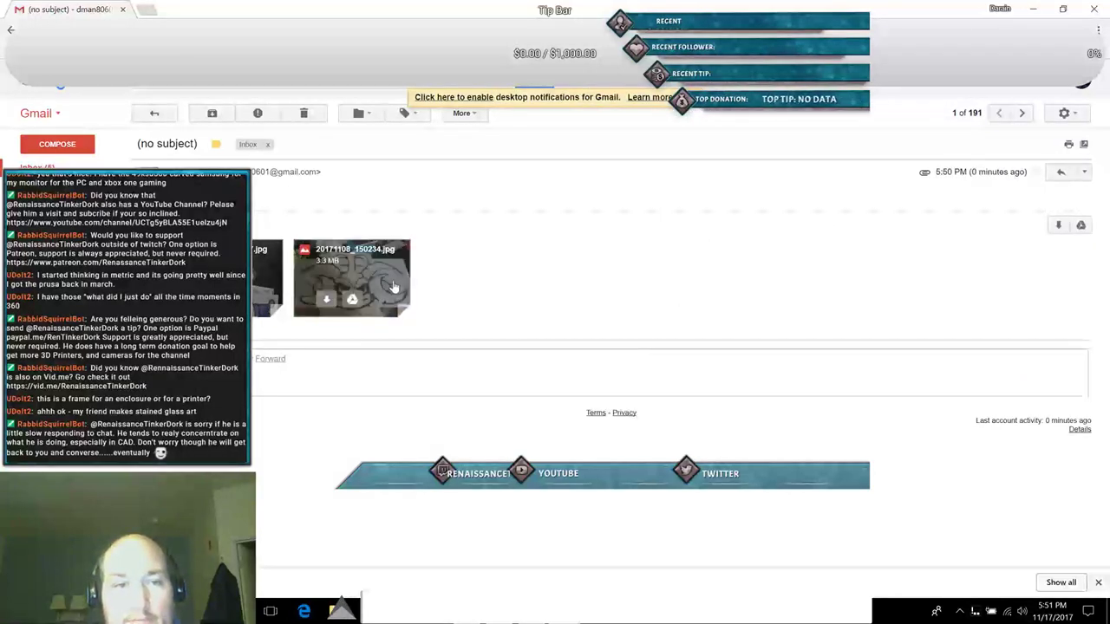
Step: Preview the horned-head drawing attachment and save it as 20171108_150234.jpg in the Camera Roll folder
click(354, 281)
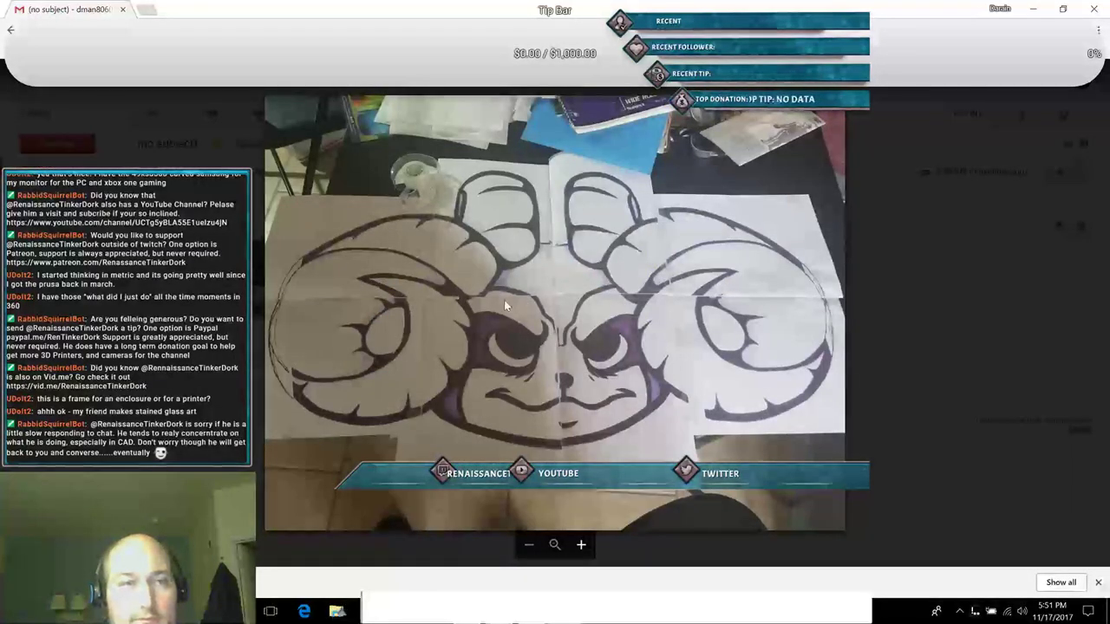
click(72, 102)
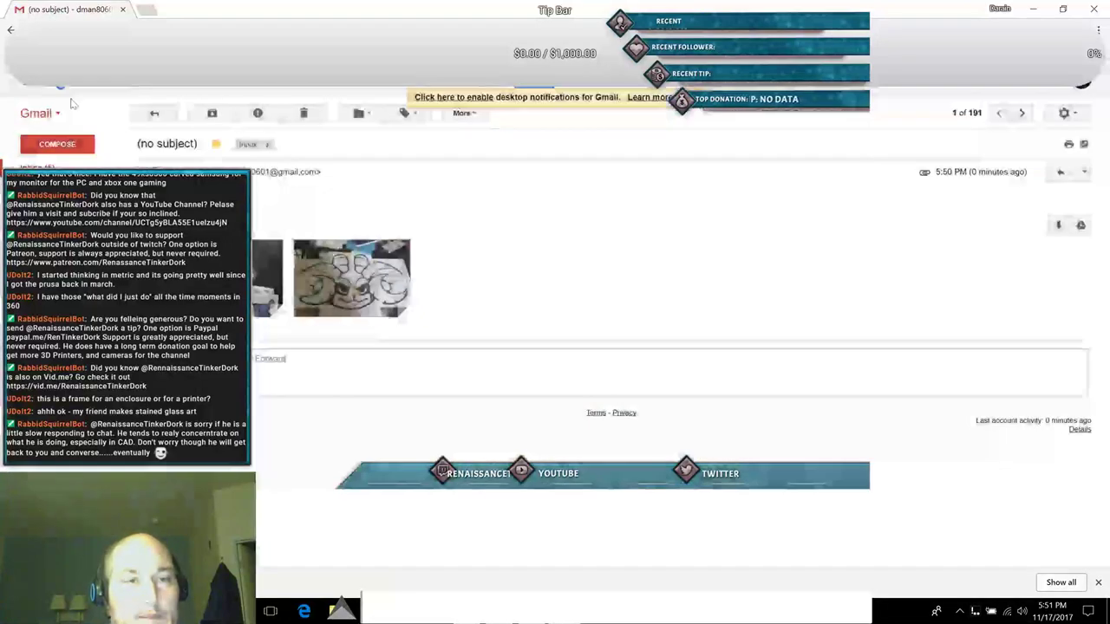
click(326, 300)
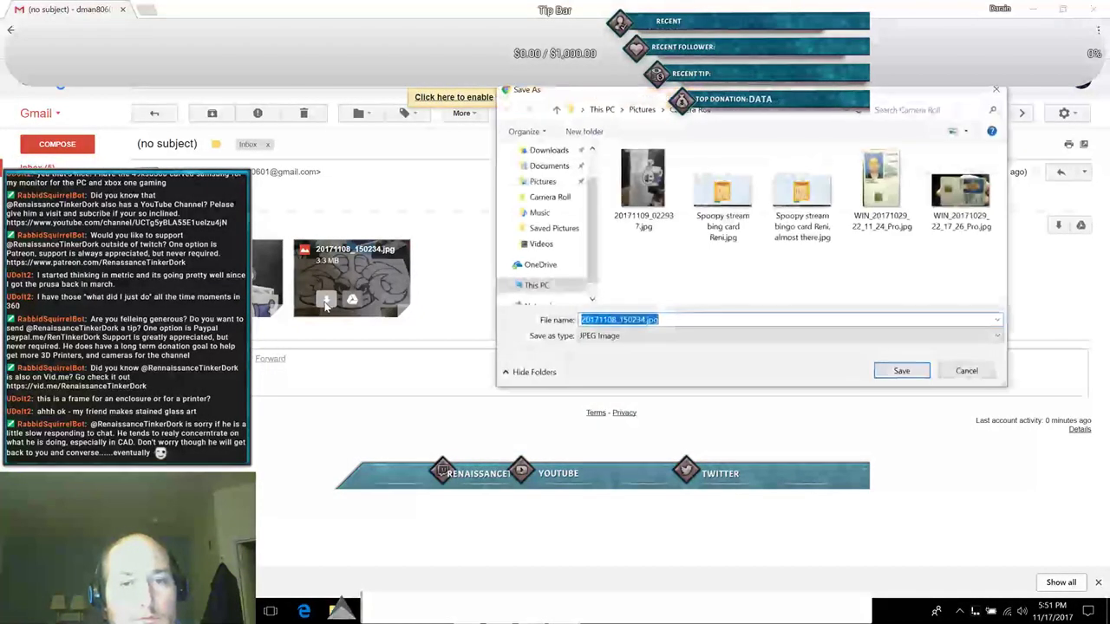
click(902, 371)
Step: View the photo of the FUN KING 3D paper template and the horned-head drawing at full size, then close the browser
click(254, 275)
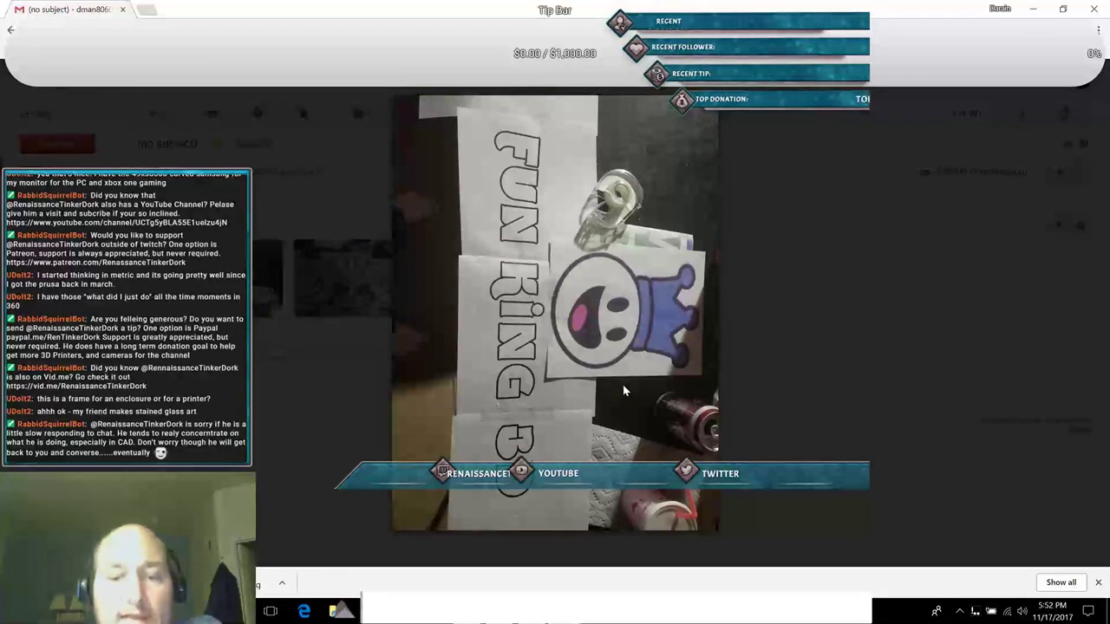
mouse_move(525, 490)
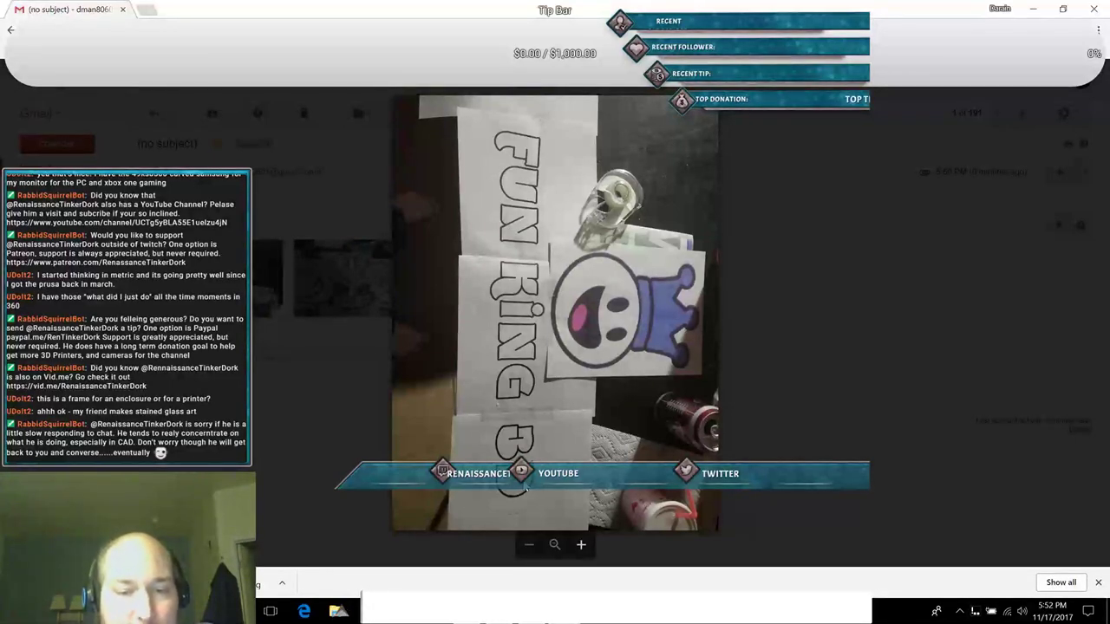
click(749, 458)
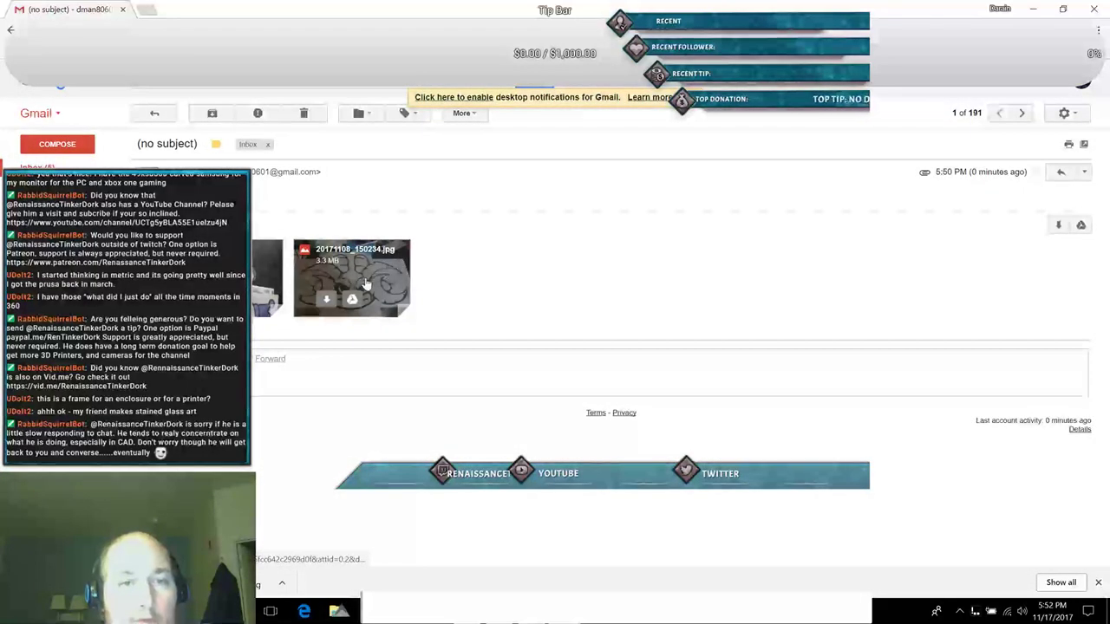
click(406, 263)
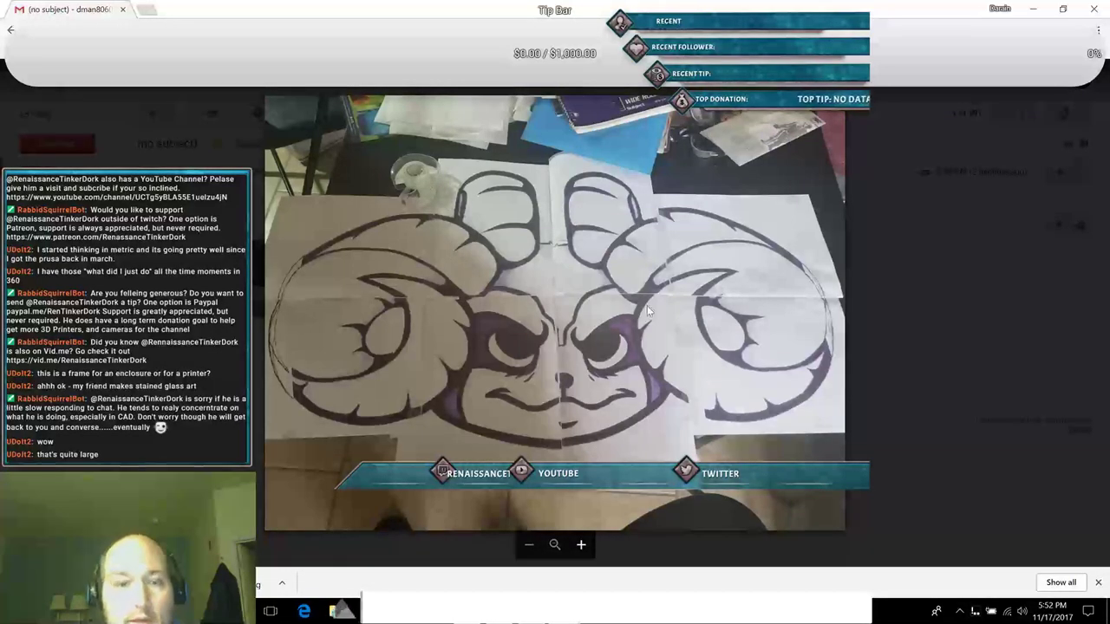
click(1094, 9)
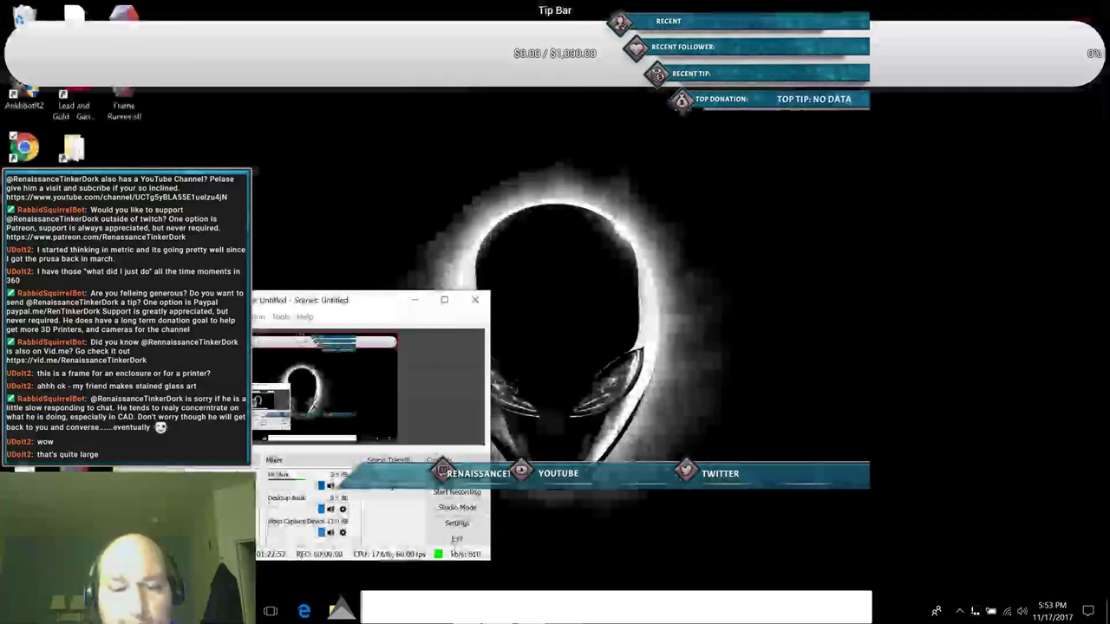
Step: Switch to Fusion 360 and examine the whole frame layout with its FUN KING 3D panels from the front and bottom
key(alt+Tab)
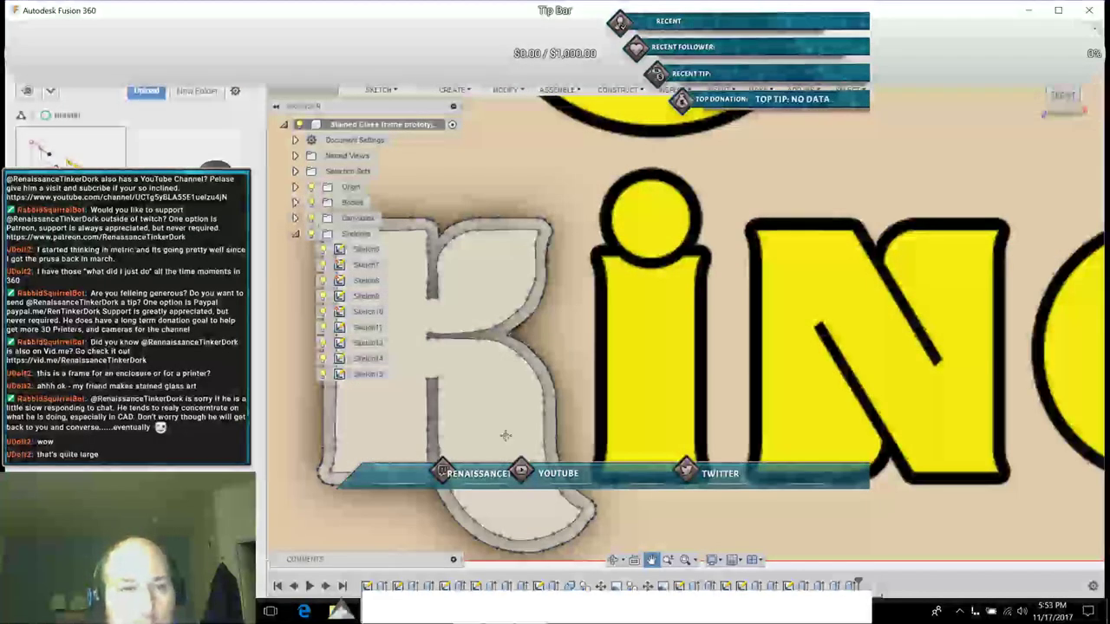
scroll(611, 367, up, 4)
scroll(610, 369, down, 5)
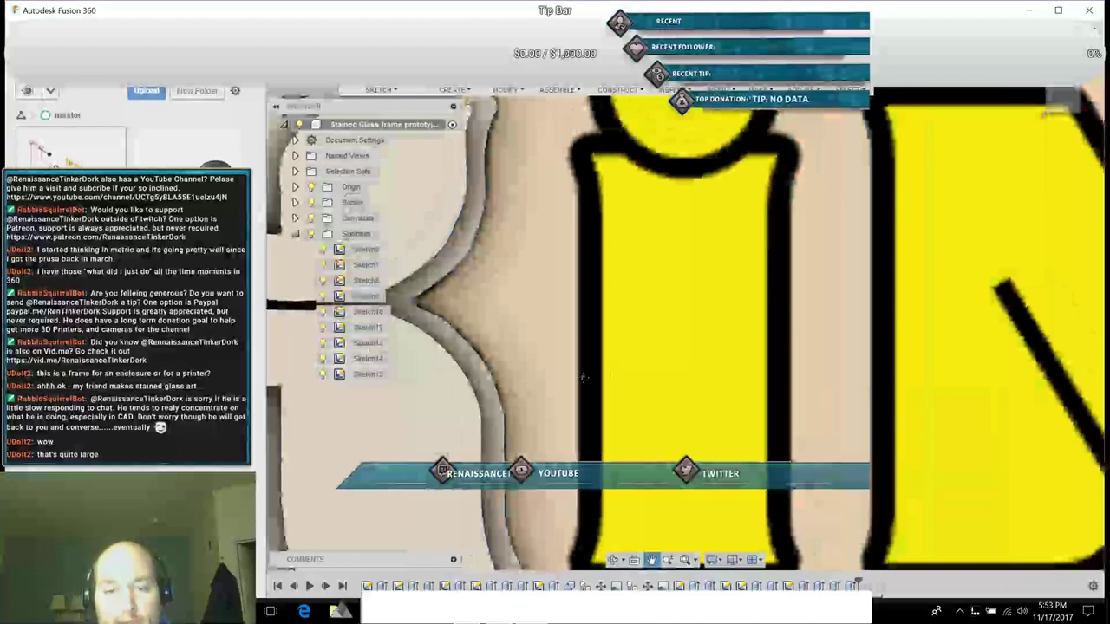
scroll(583, 376, down, 2)
scroll(1049, 406, down, 5)
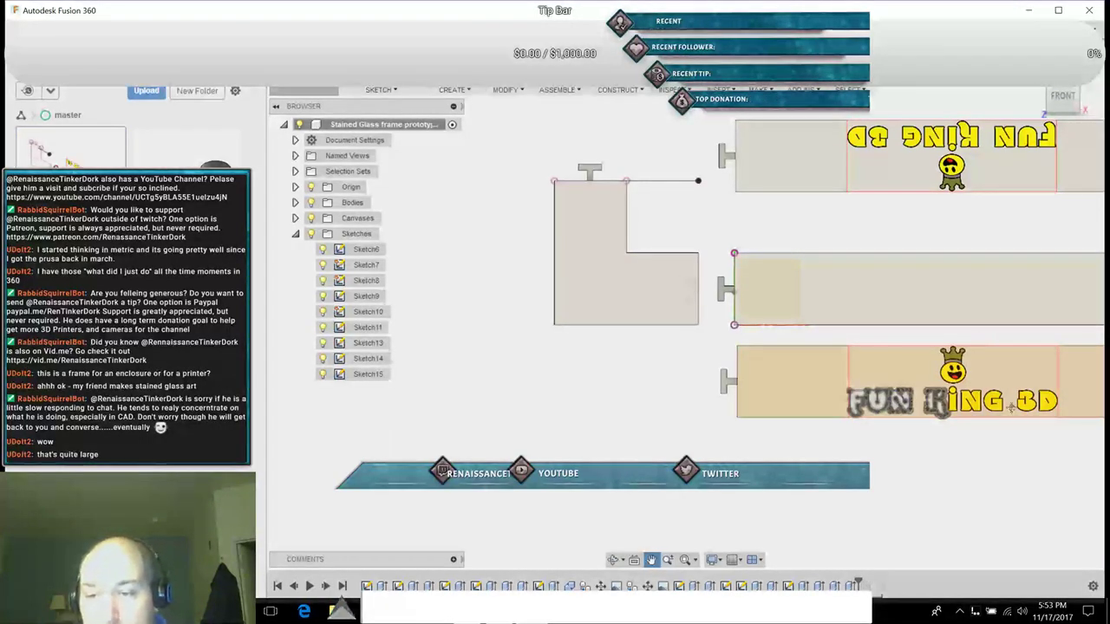
click(652, 560)
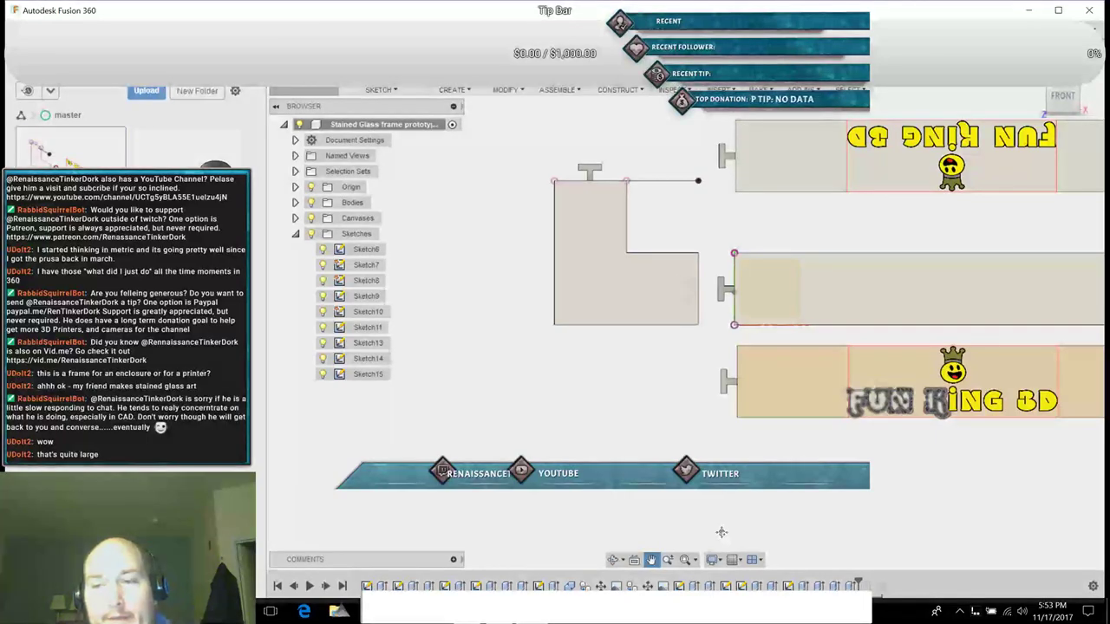
click(652, 561)
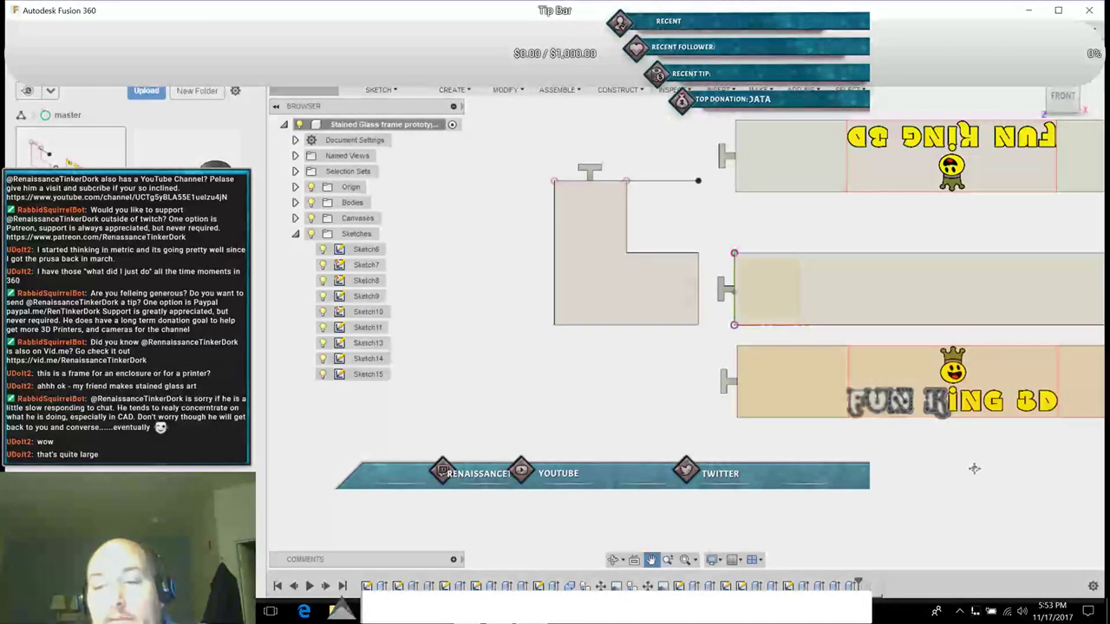
drag(974, 464, 641, 490)
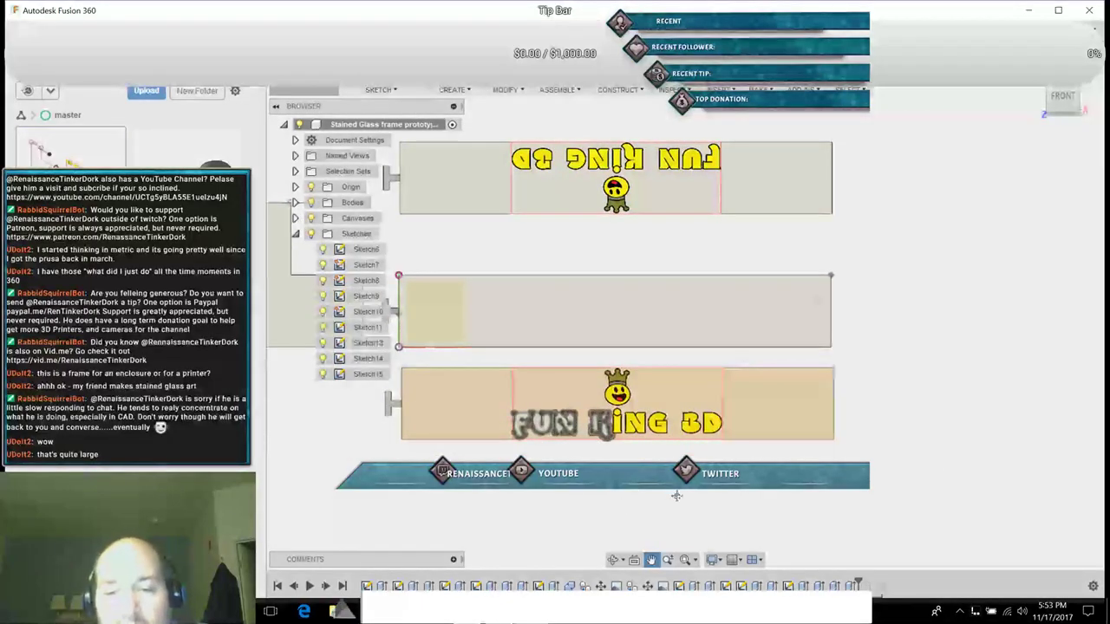
click(1067, 115)
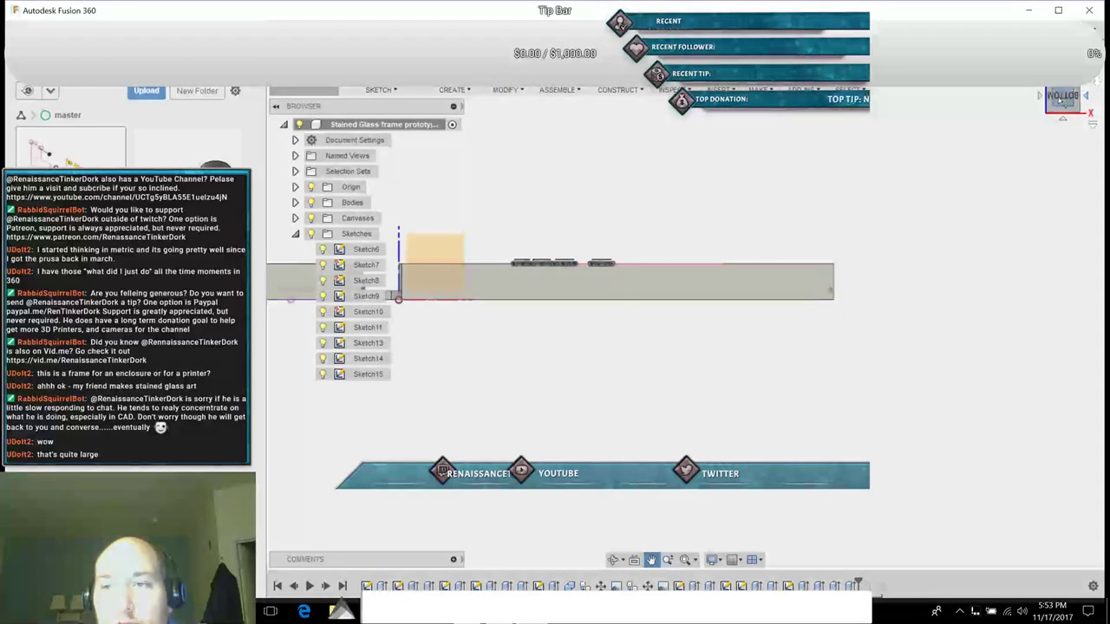
click(1063, 97)
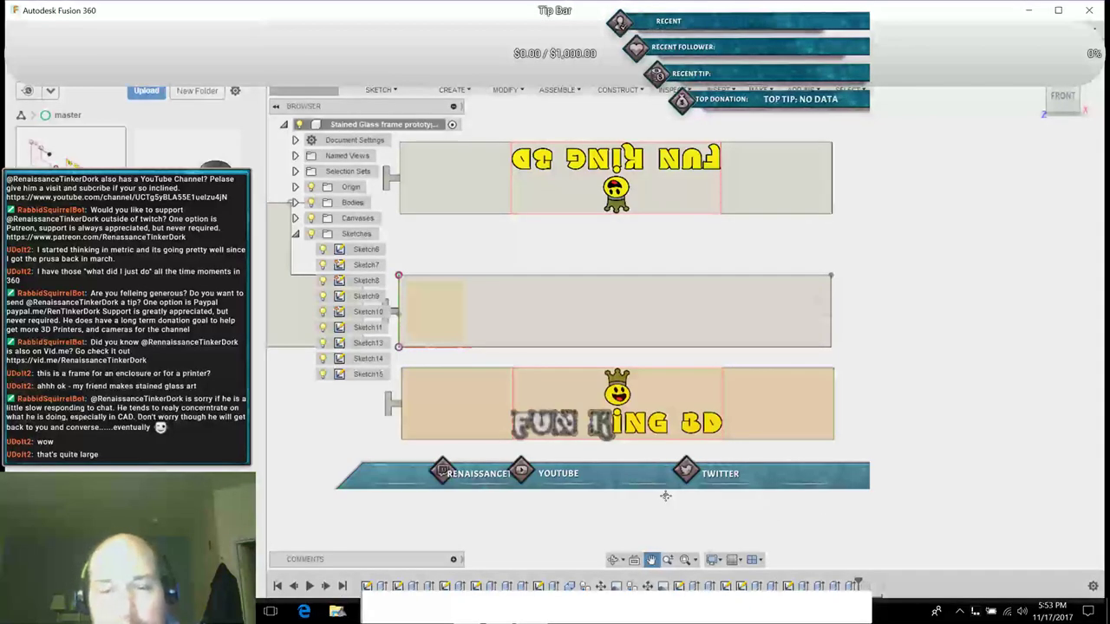
Step: Examine the traced letters F, U, N and K and the untraced letters of the KING artwork up close
scroll(665, 496, down, 2)
scroll(664, 496, up, 2)
scroll(649, 505, up, 4)
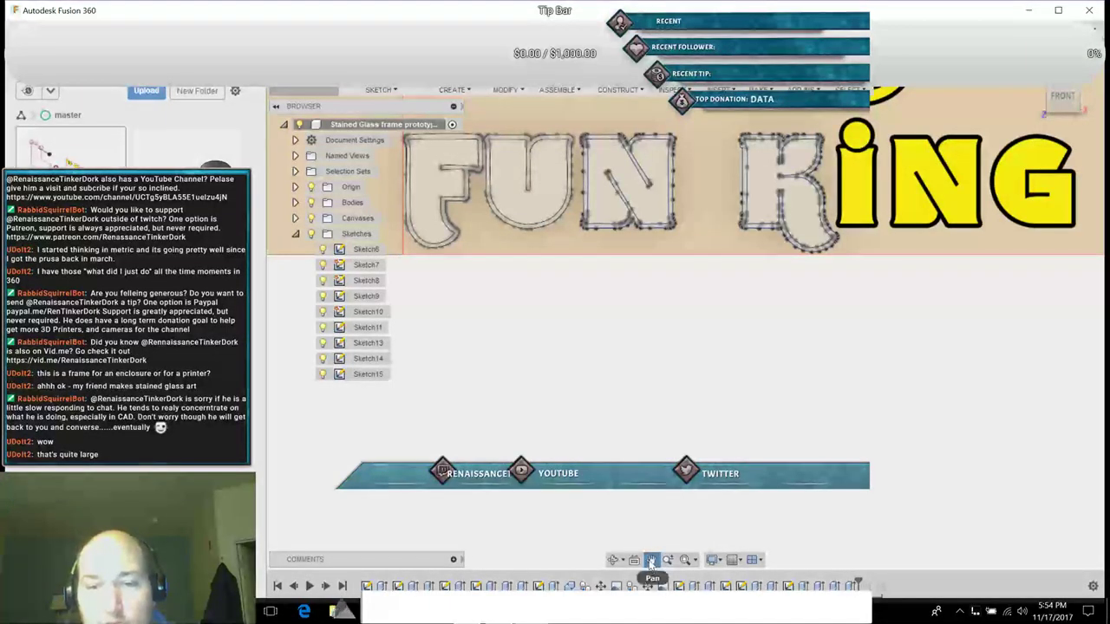
middle_drag(991, 282, 812, 479)
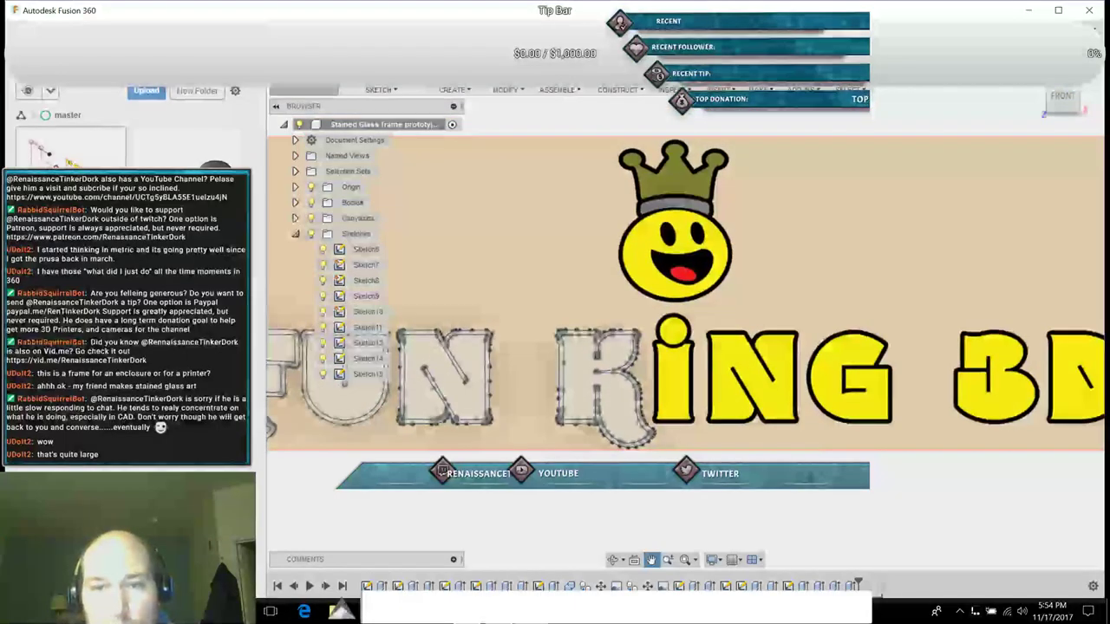
scroll(767, 475, up, 5)
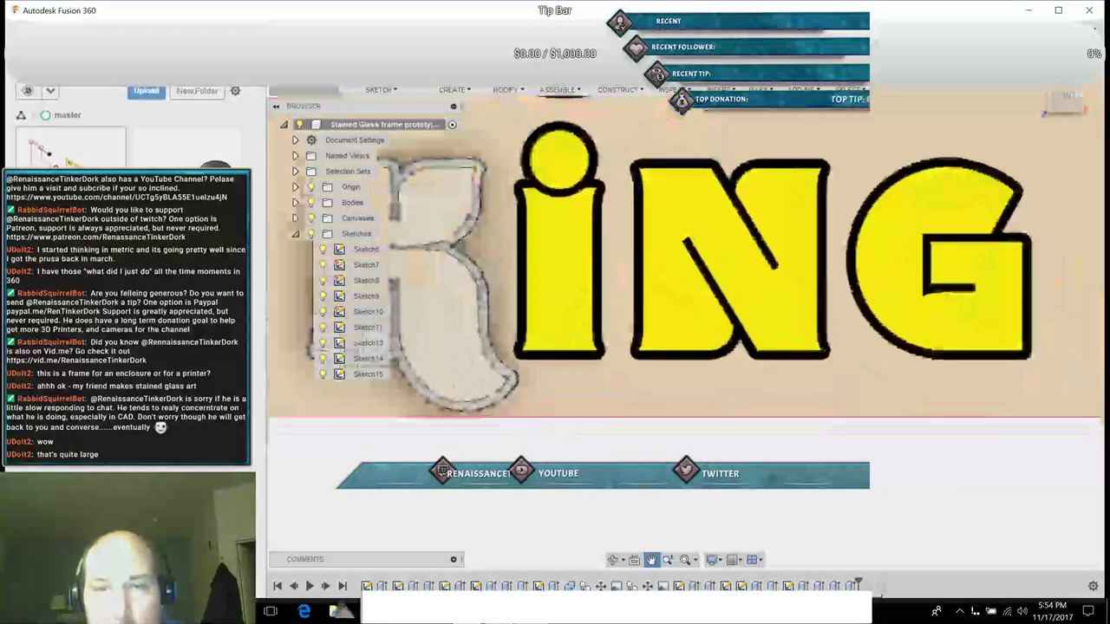
scroll(770, 477, up, 3)
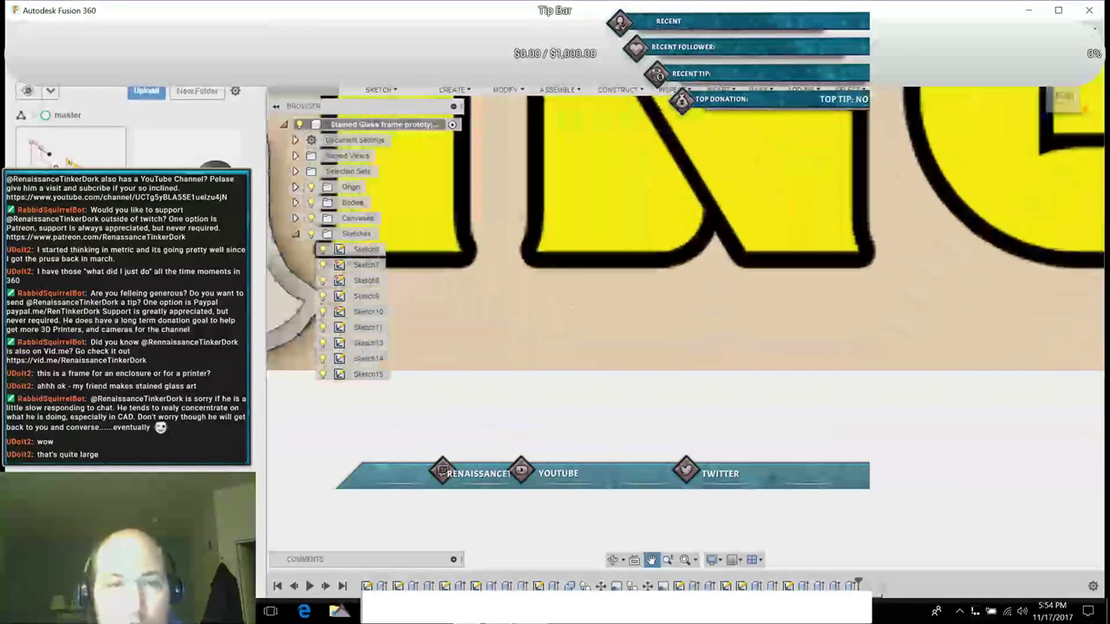
click(652, 561)
drag(588, 330, 885, 515)
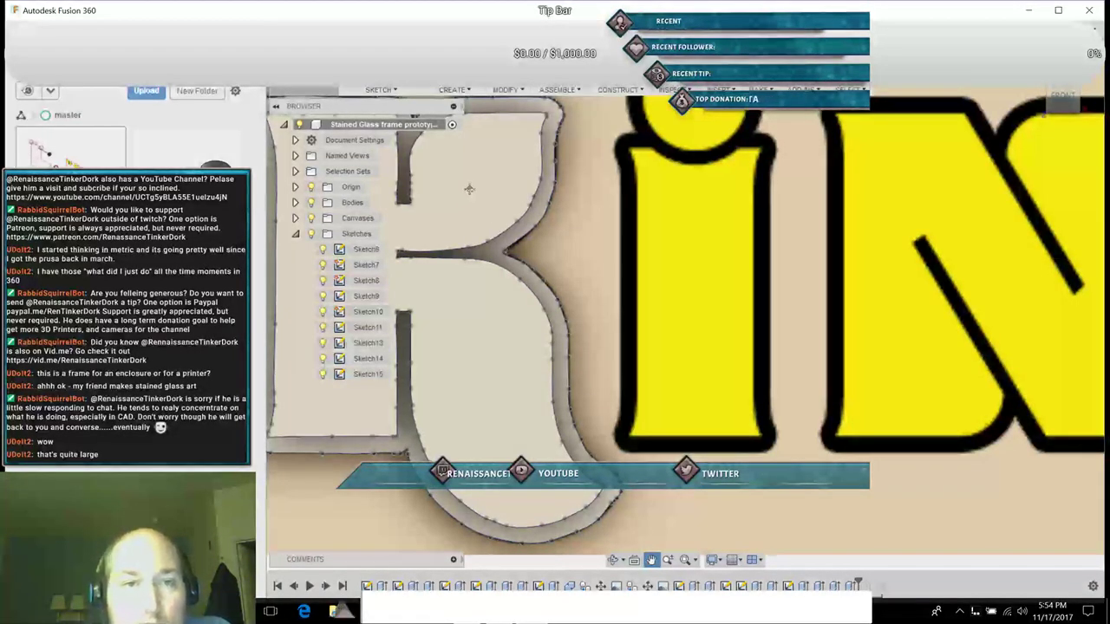
click(393, 91)
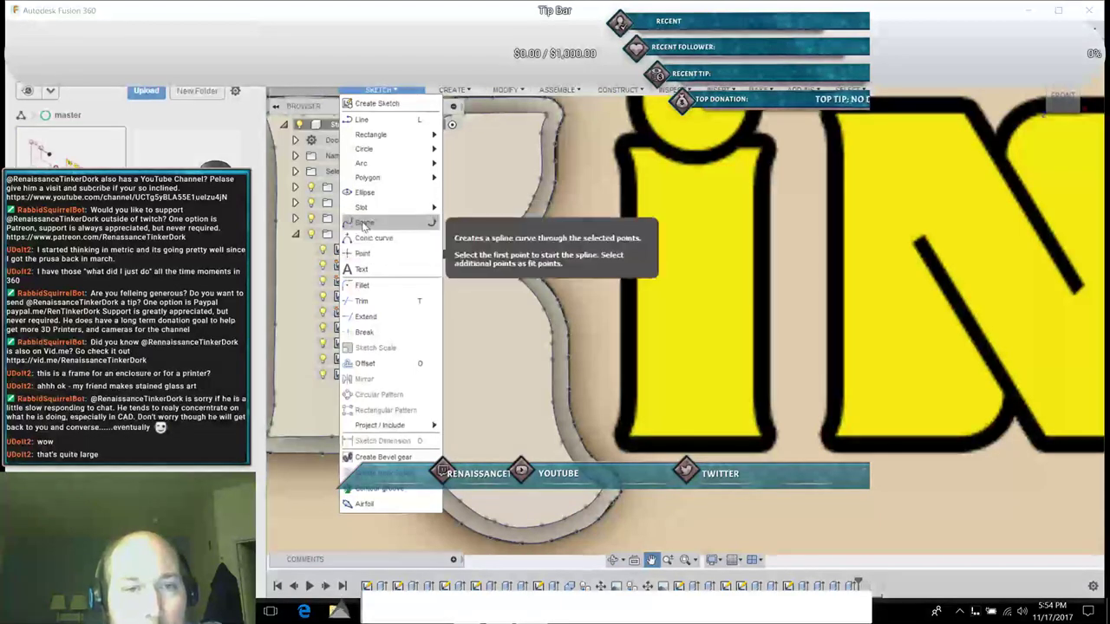
click(364, 222)
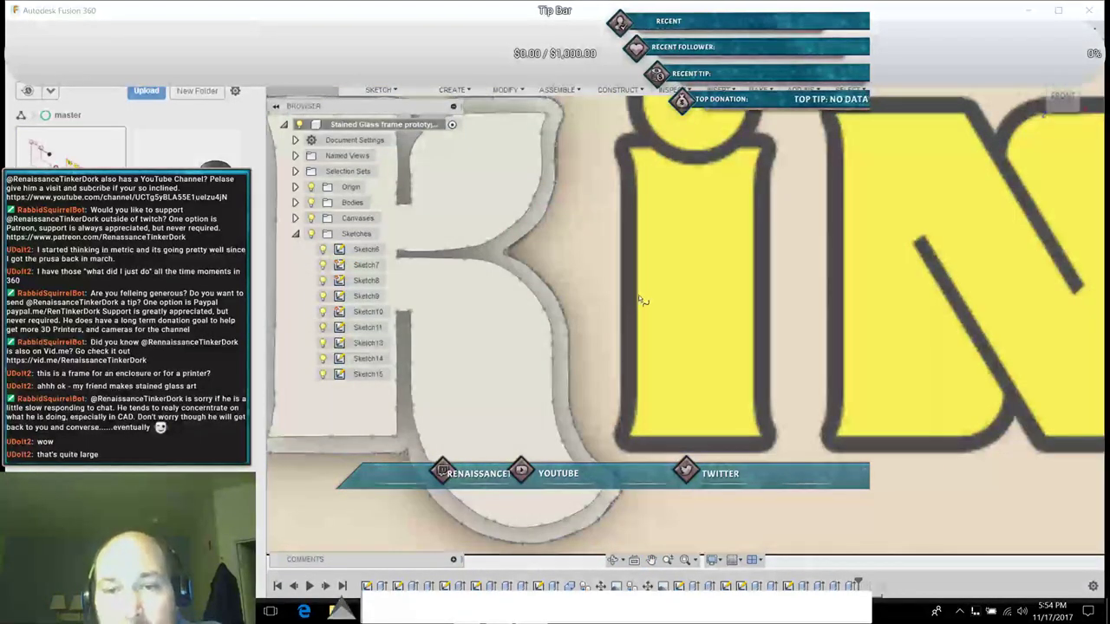
click(654, 310)
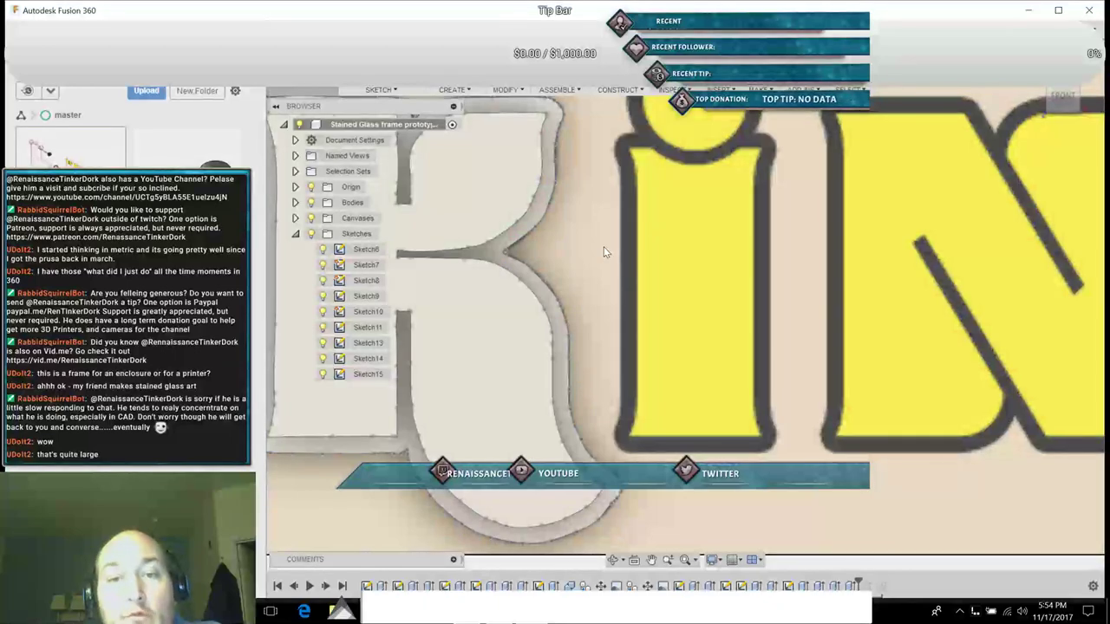
click(604, 246)
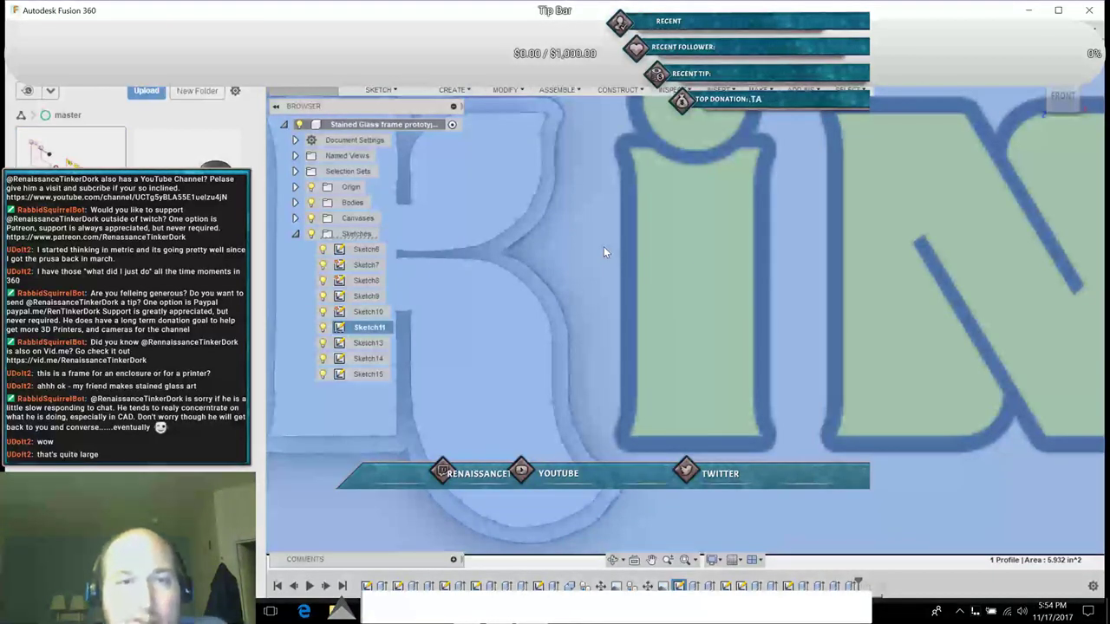
click(379, 69)
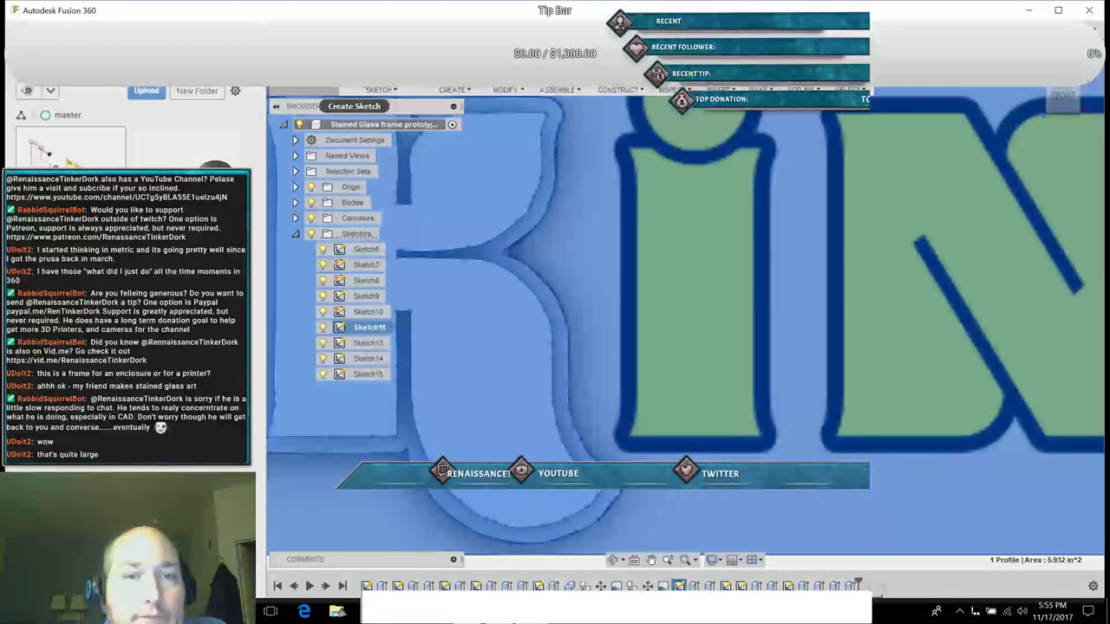
click(380, 90)
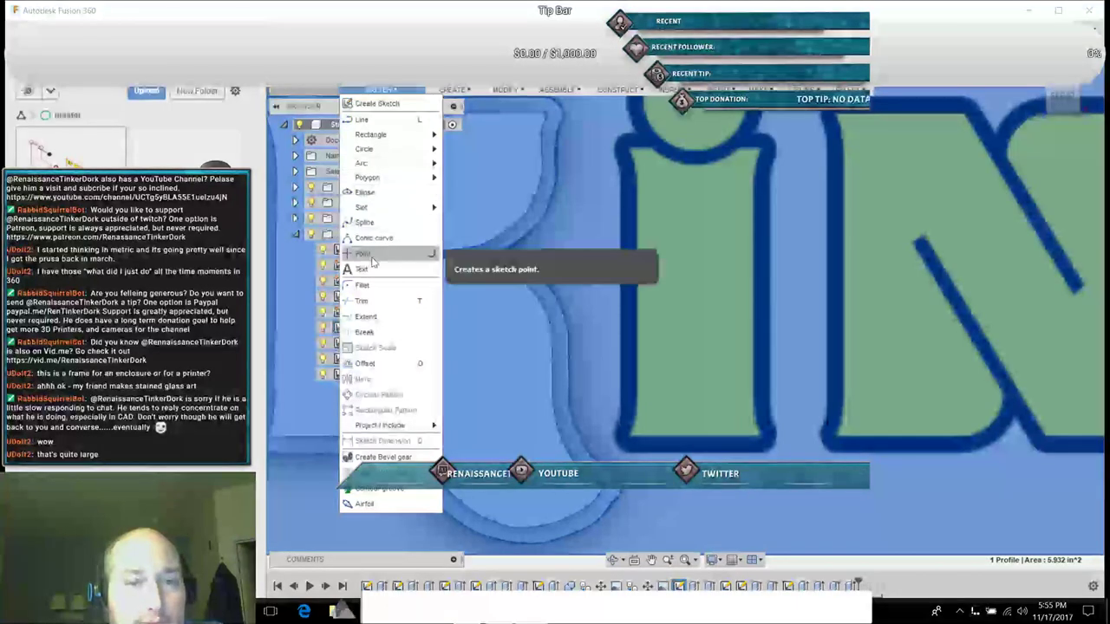
click(365, 224)
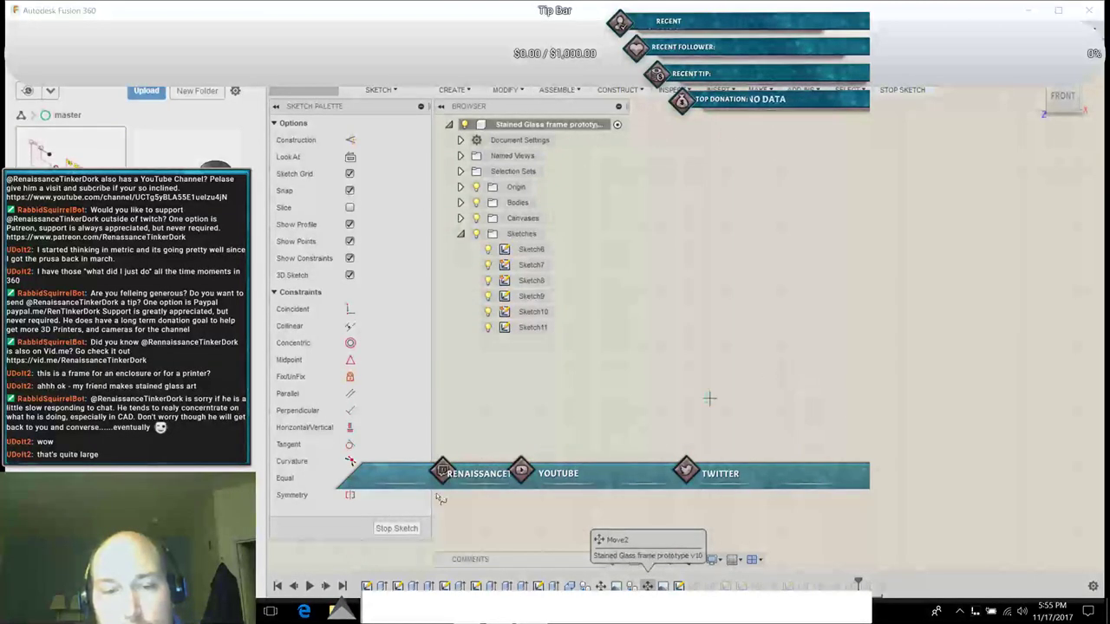
click(395, 529)
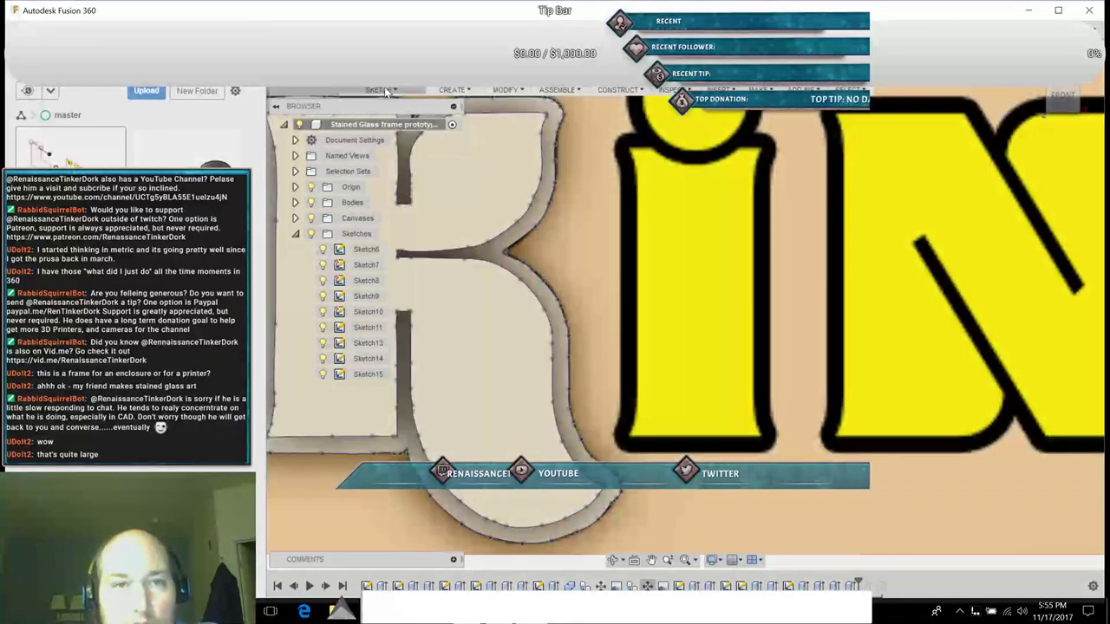
click(382, 90)
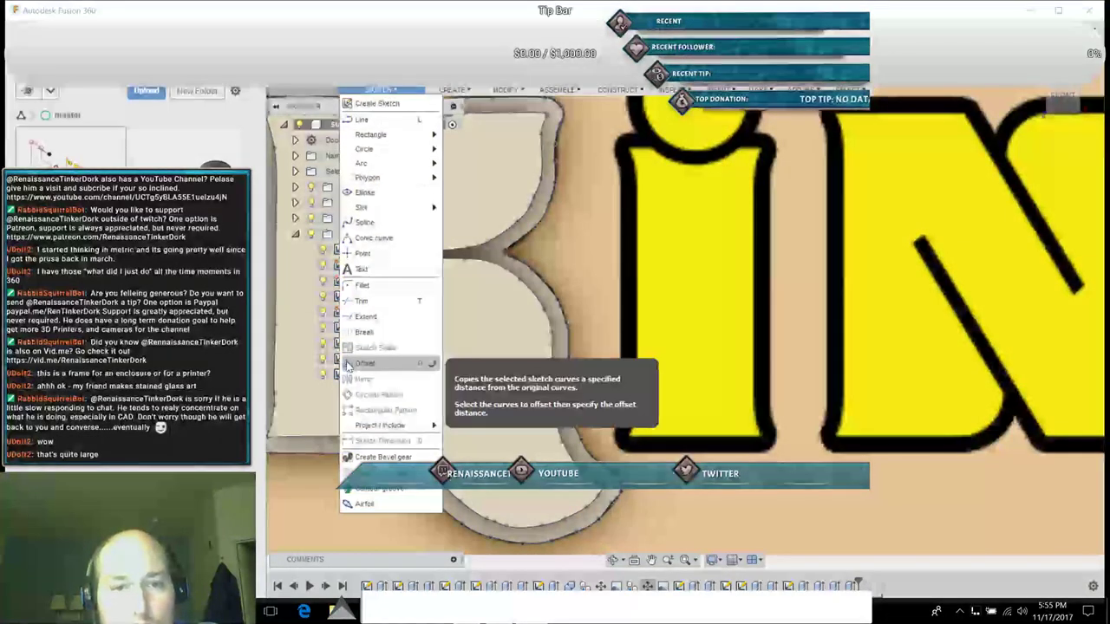
click(365, 223)
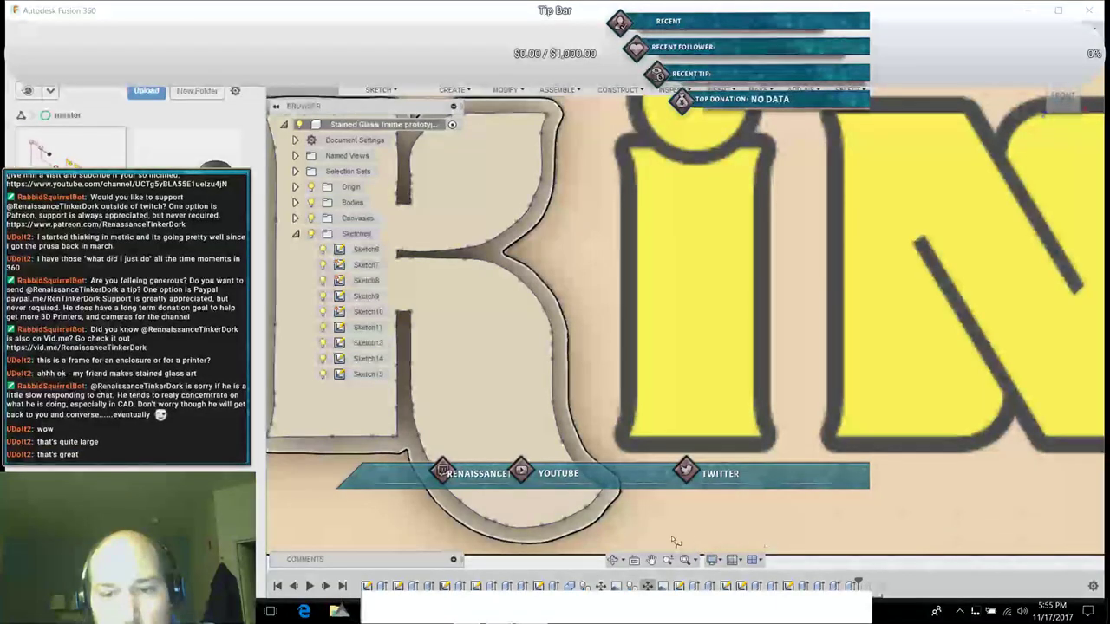
key(Escape)
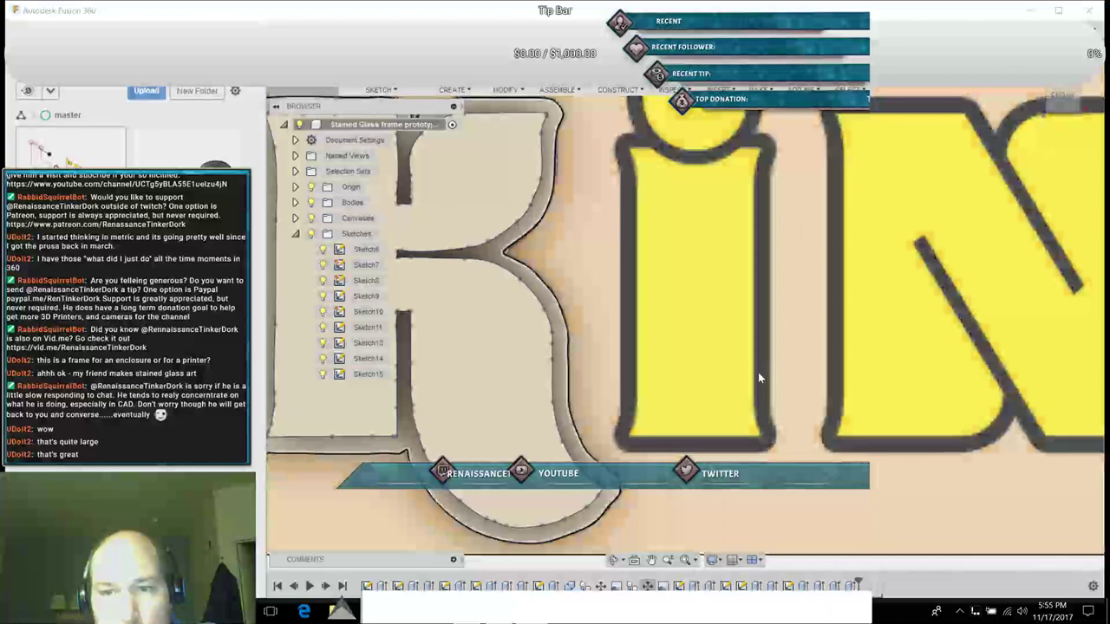
Step: Create a new sketch on the panel profile surrounding the lowercase i in KING
click(792, 448)
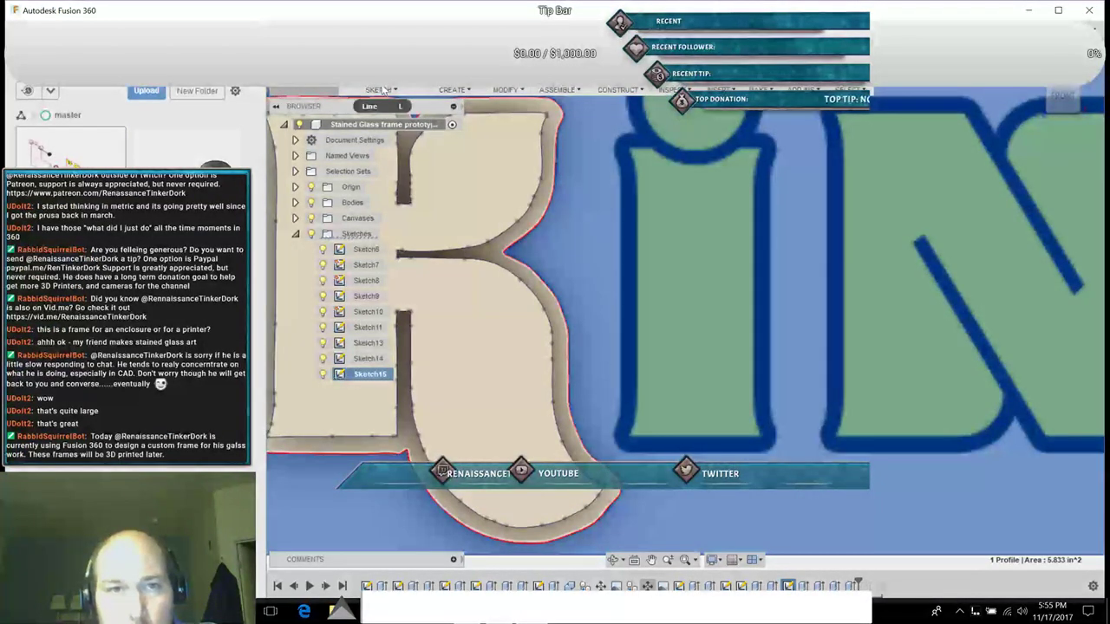
click(384, 90)
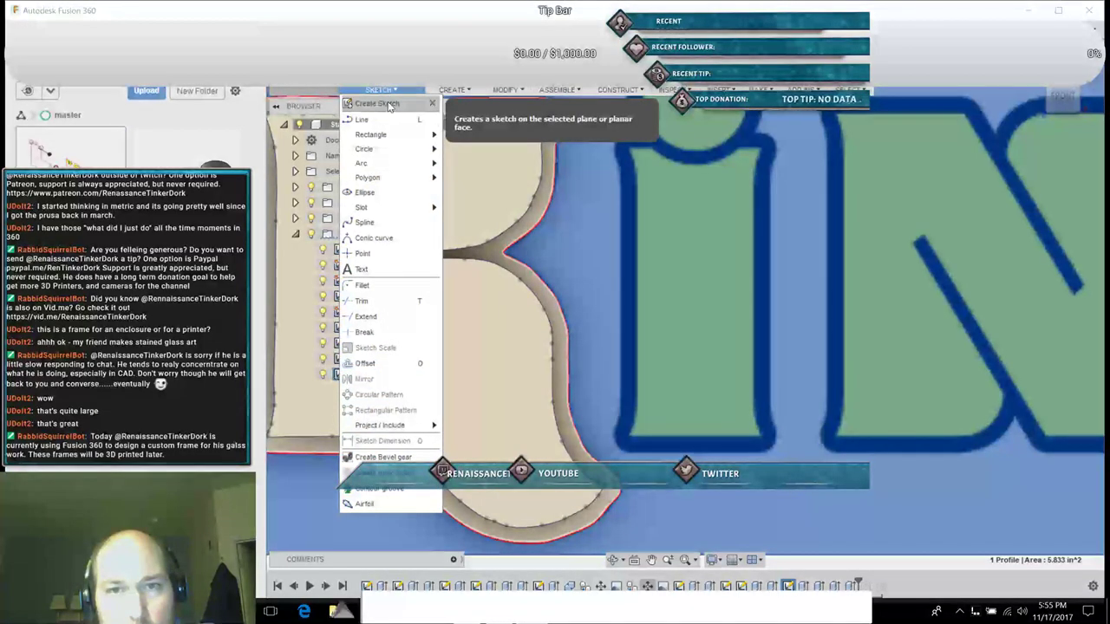
click(389, 104)
click(483, 254)
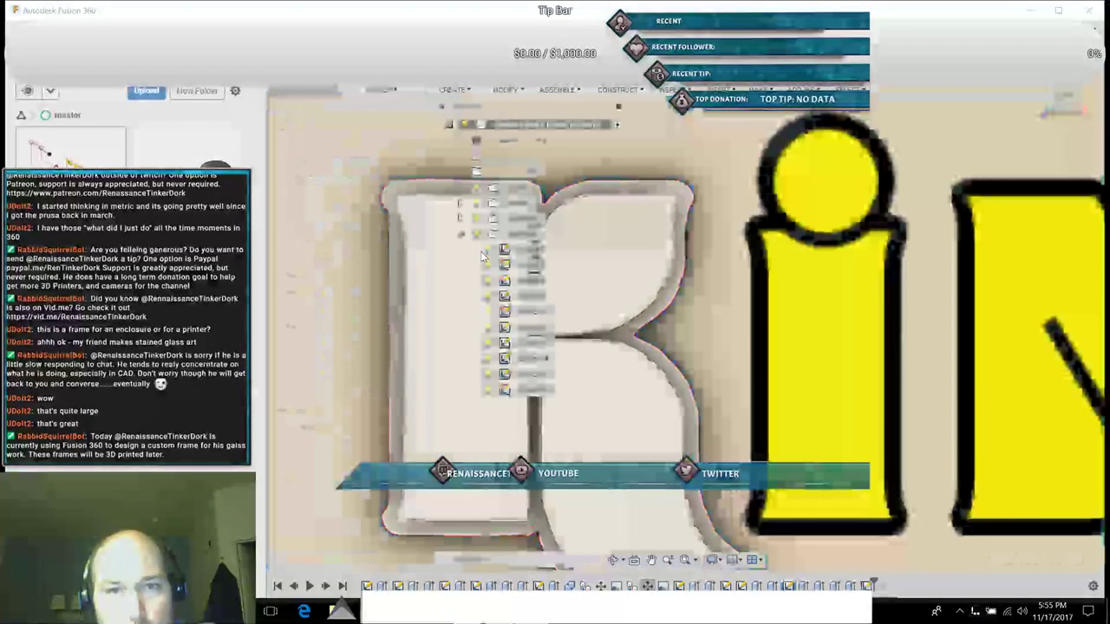
Step: Trace the left outer edge of the i's stem with a spline, up over the shoulder to its dot
click(389, 90)
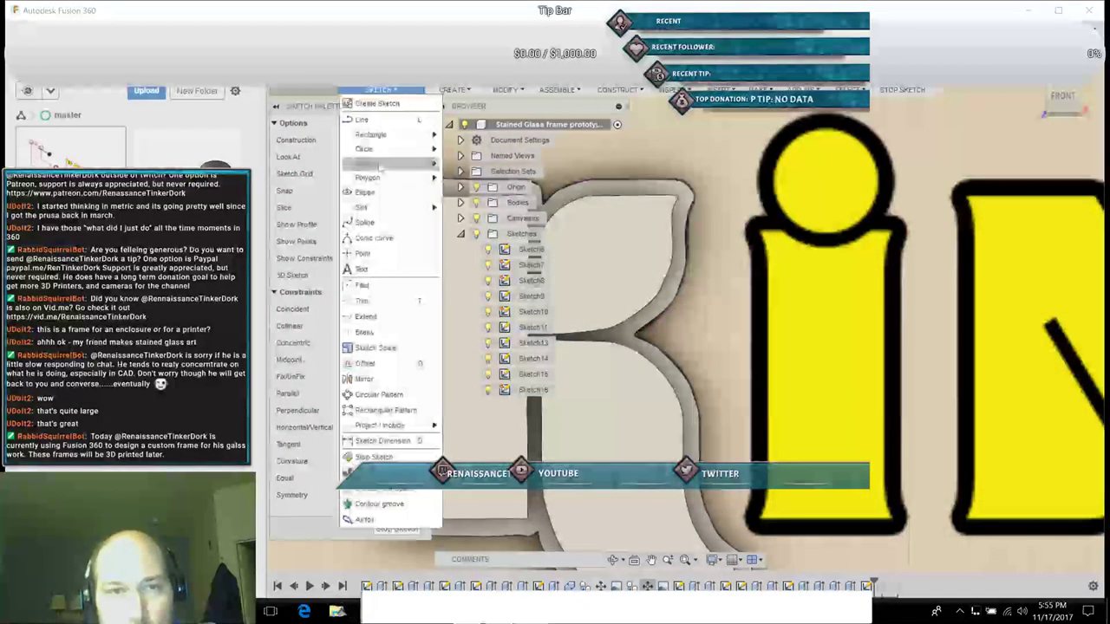
click(378, 224)
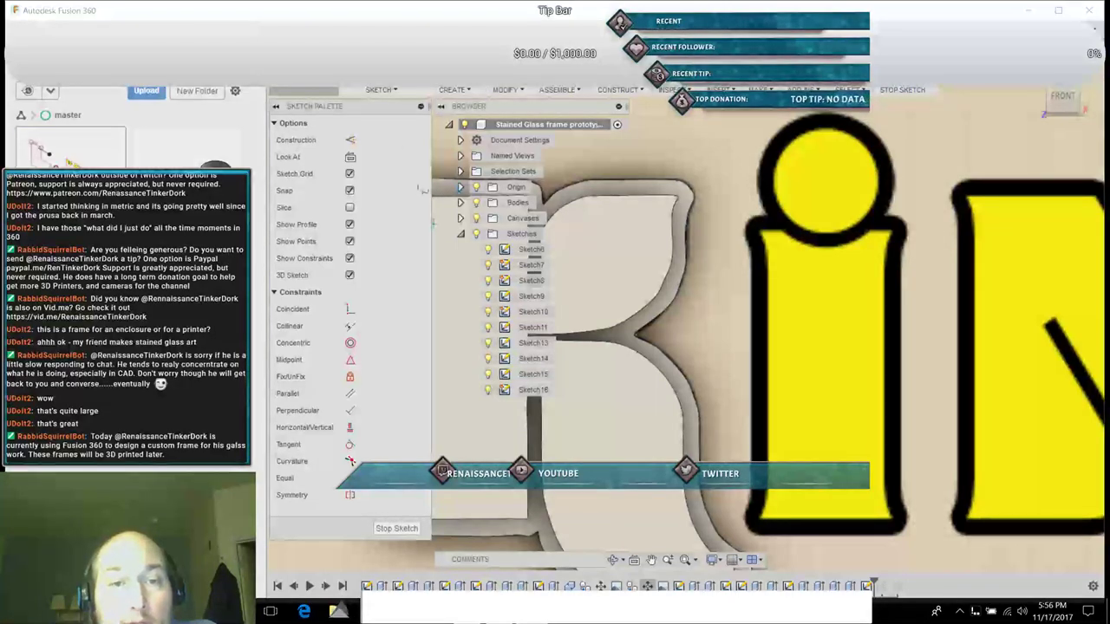
click(379, 89)
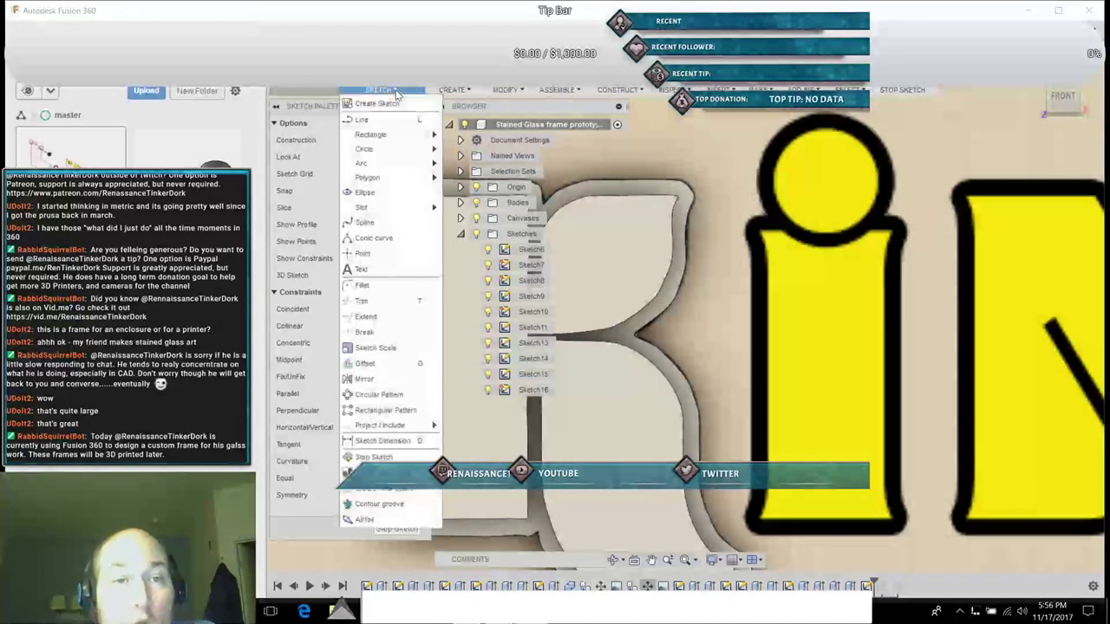
click(366, 223)
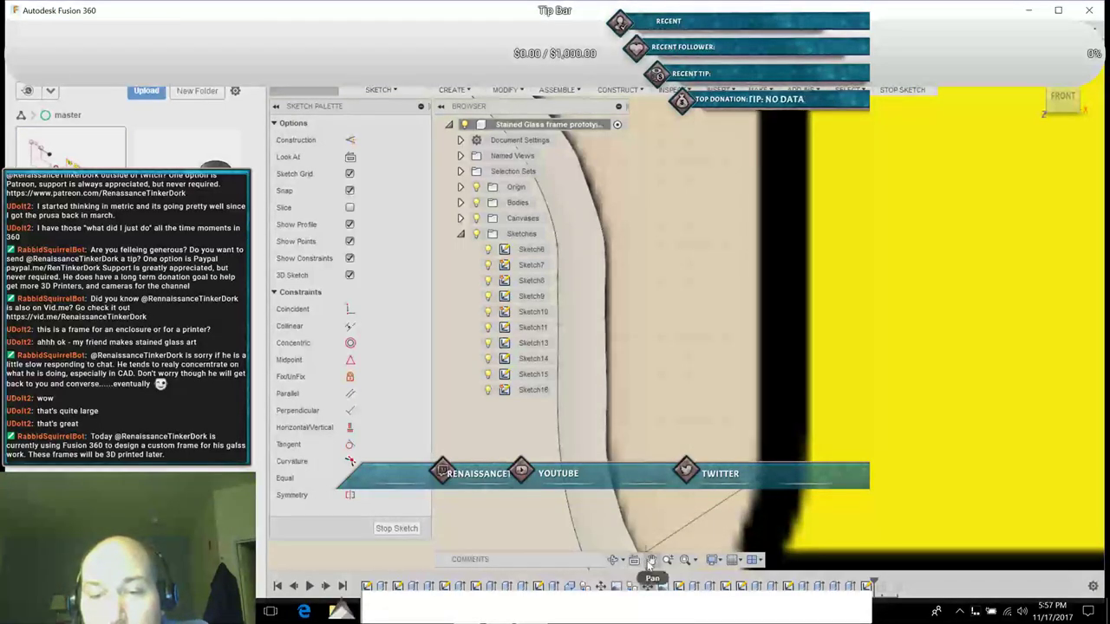
mouse_move(790, 301)
mouse_down()
mouse_move(758, 419)
mouse_move(747, 603)
mouse_up()
scroll(809, 301, down, 3)
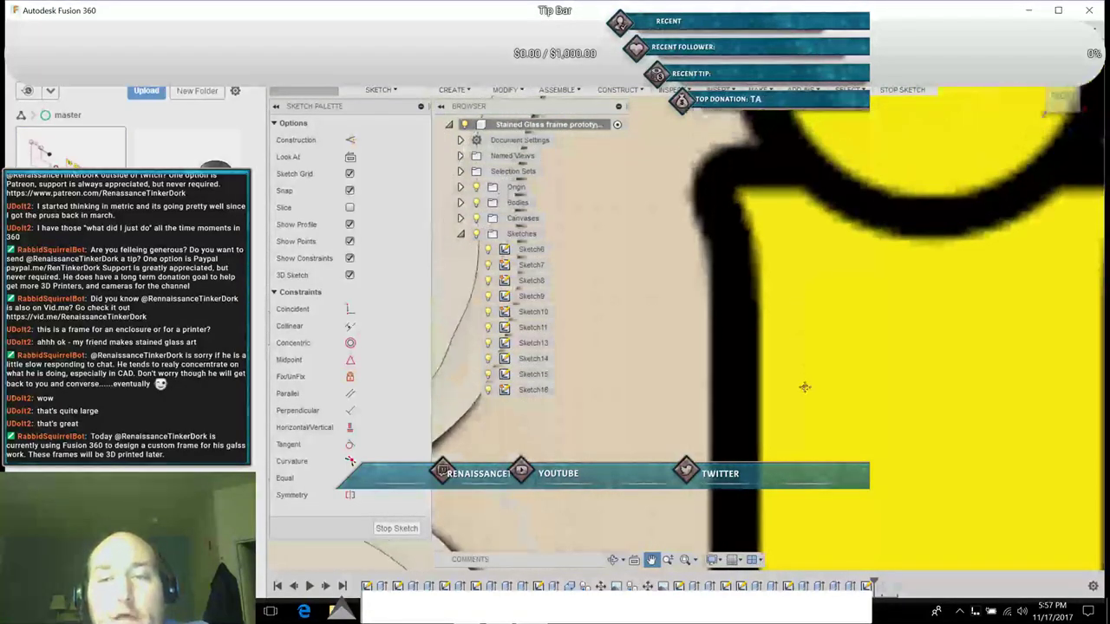
key(Escape)
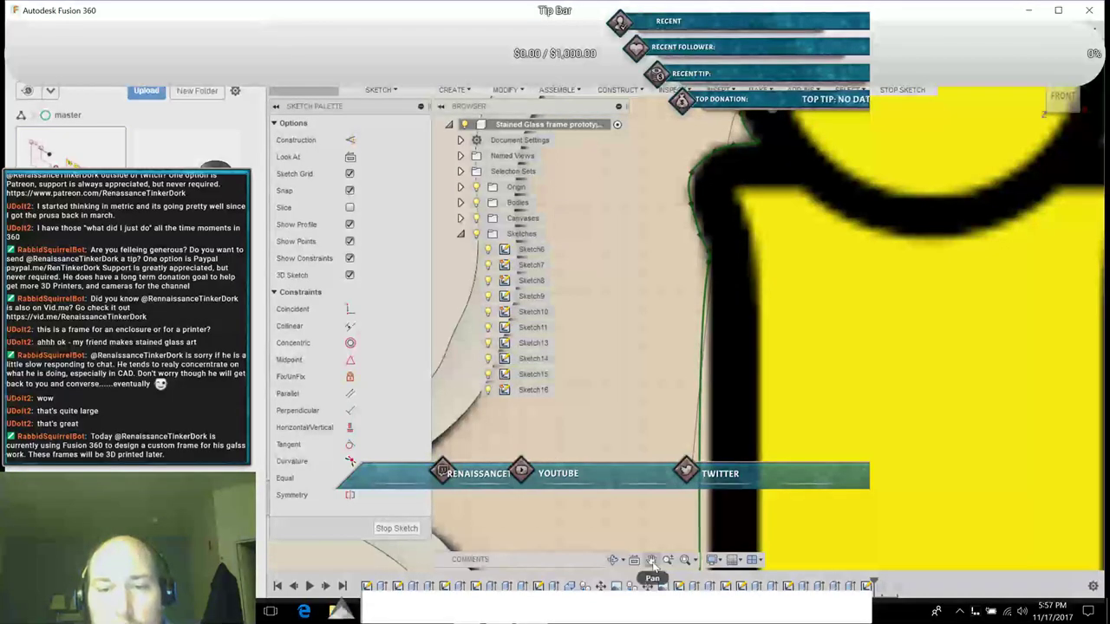
Step: Continue the spline around the outer edge of the i's dot, up its left side and over the top
middle_drag(836, 186, 845, 420)
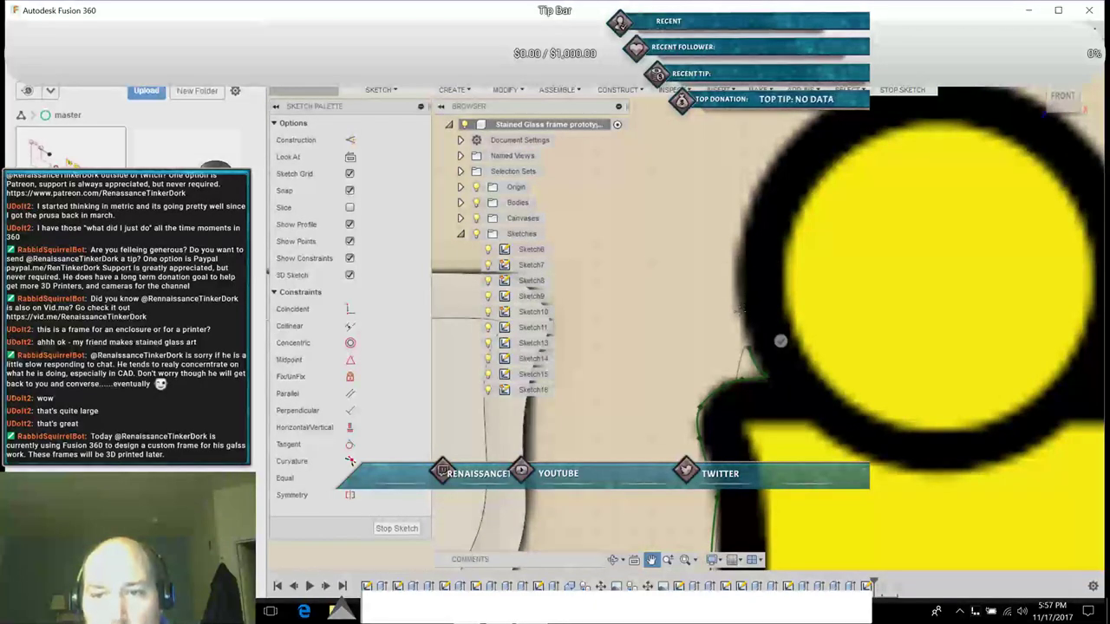
key(Escape)
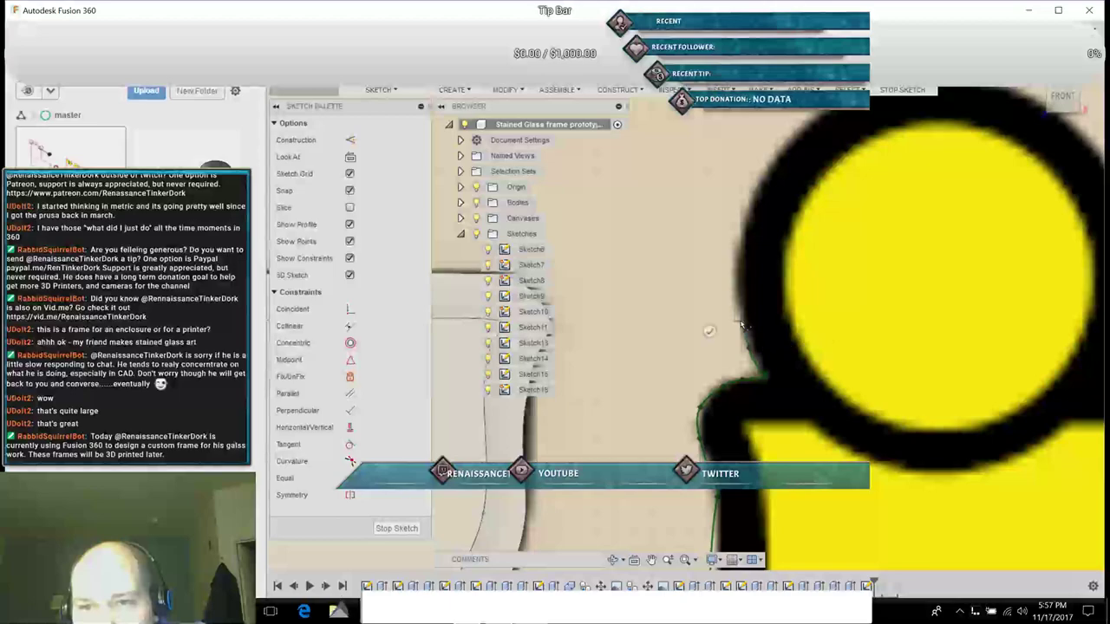
click(739, 236)
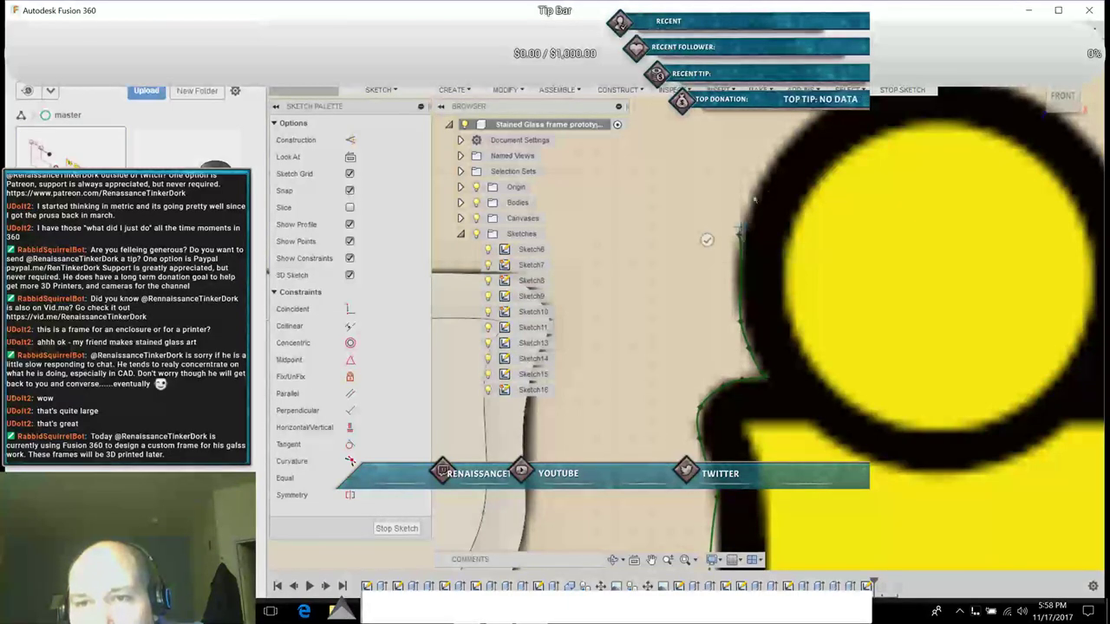
click(787, 145)
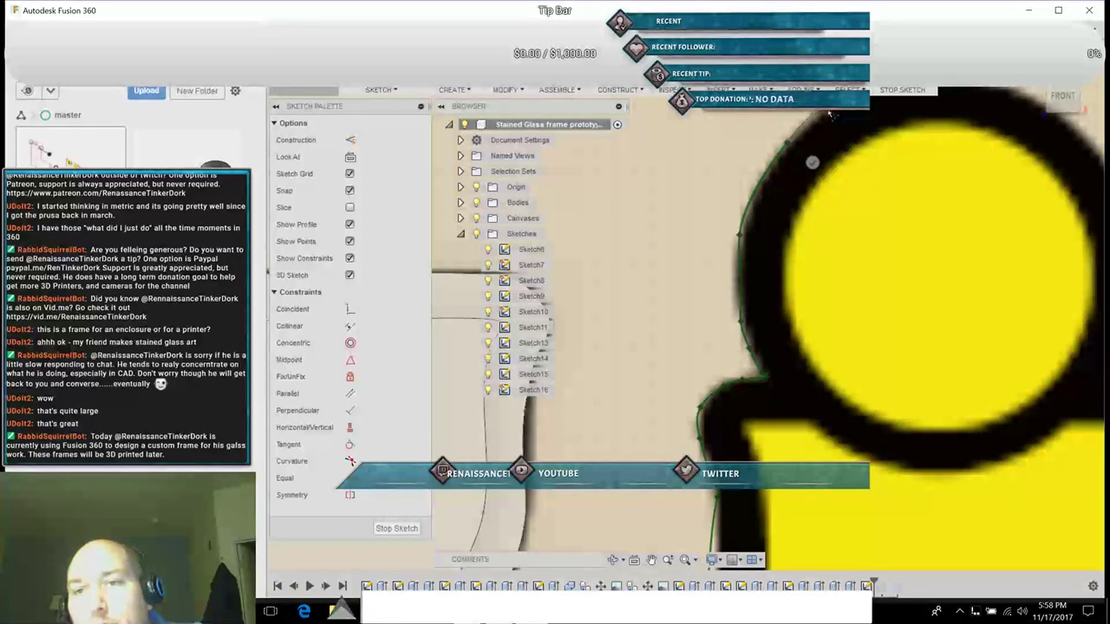
click(825, 114)
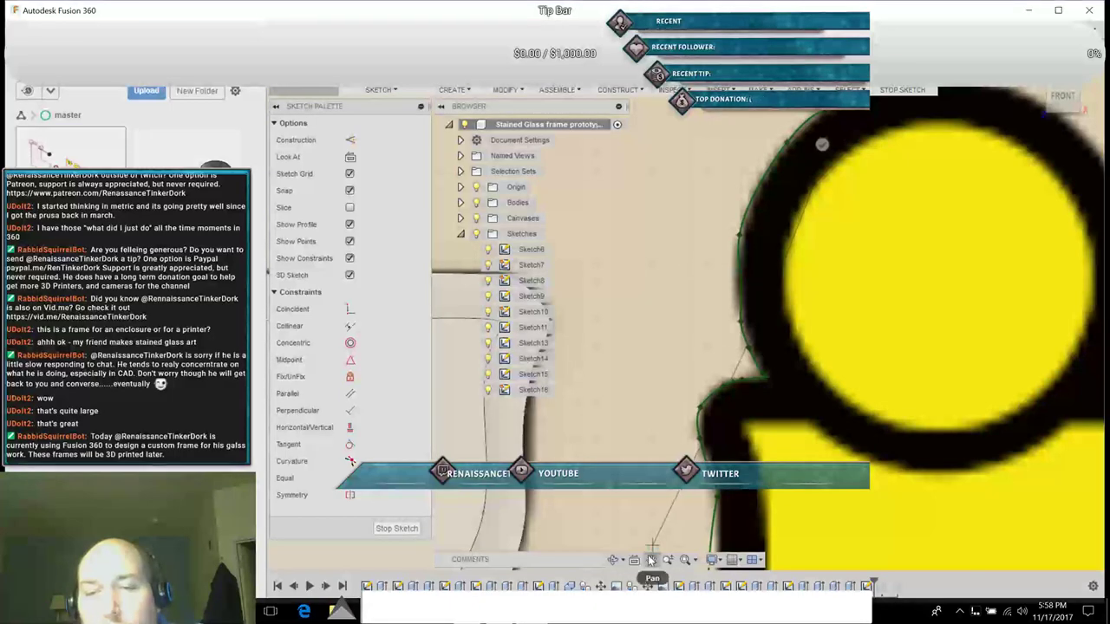
mouse_move(940, 250)
middle_down()
mouse_move(826, 374)
mouse_move(710, 457)
middle_up()
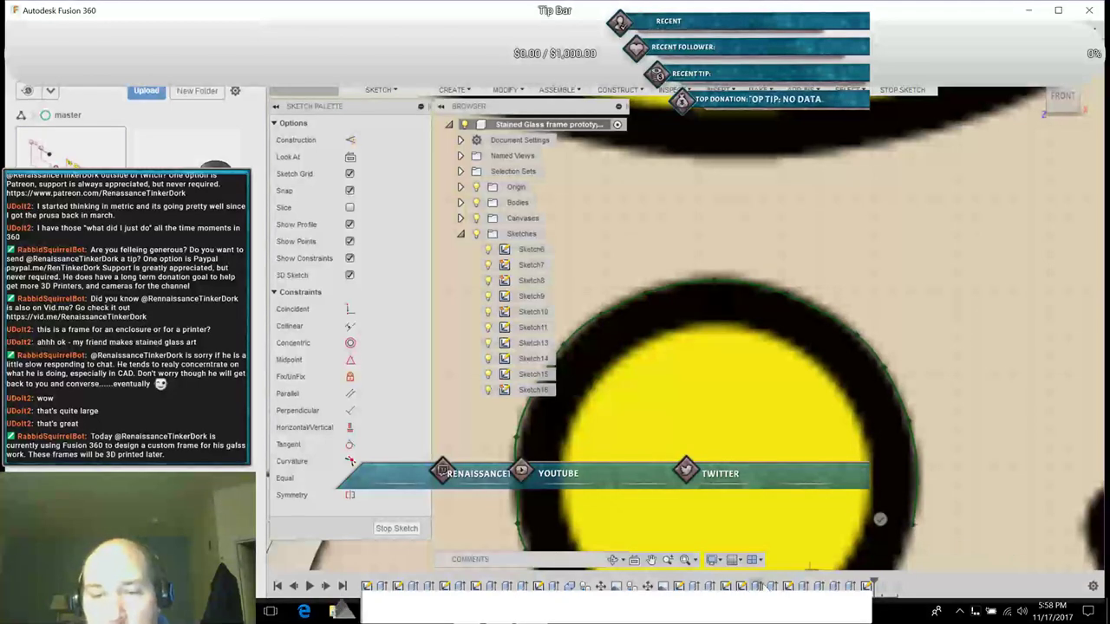
Step: Continue the spline down the right side of the i's dot and around the right shoulder of its stem
click(652, 561)
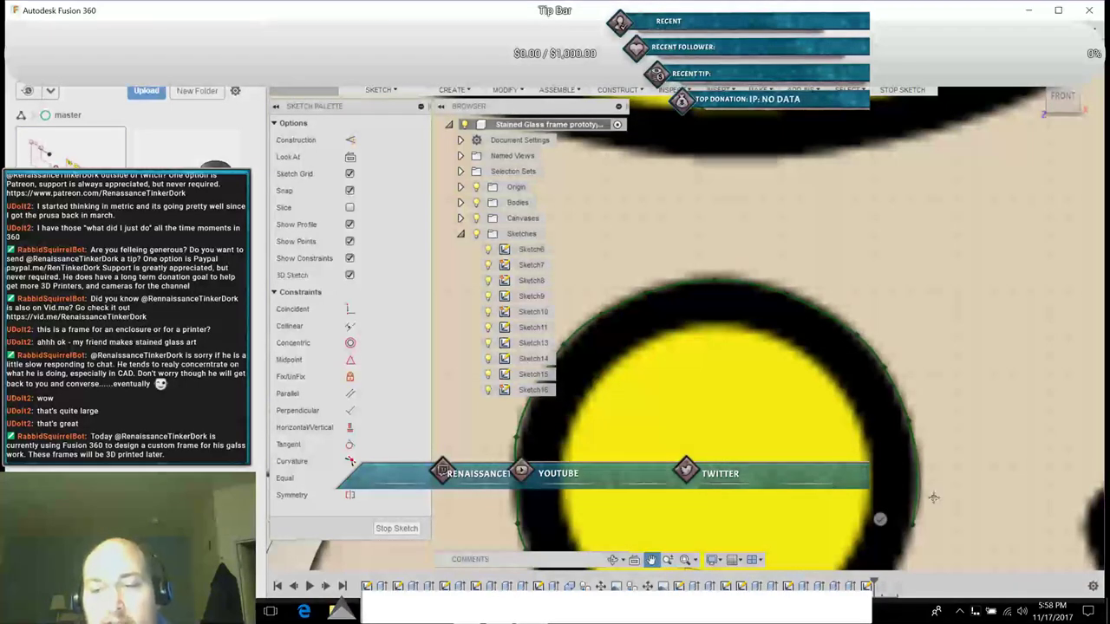
mouse_move(935, 494)
mouse_down()
mouse_move(910, 329)
mouse_move(843, 224)
mouse_up()
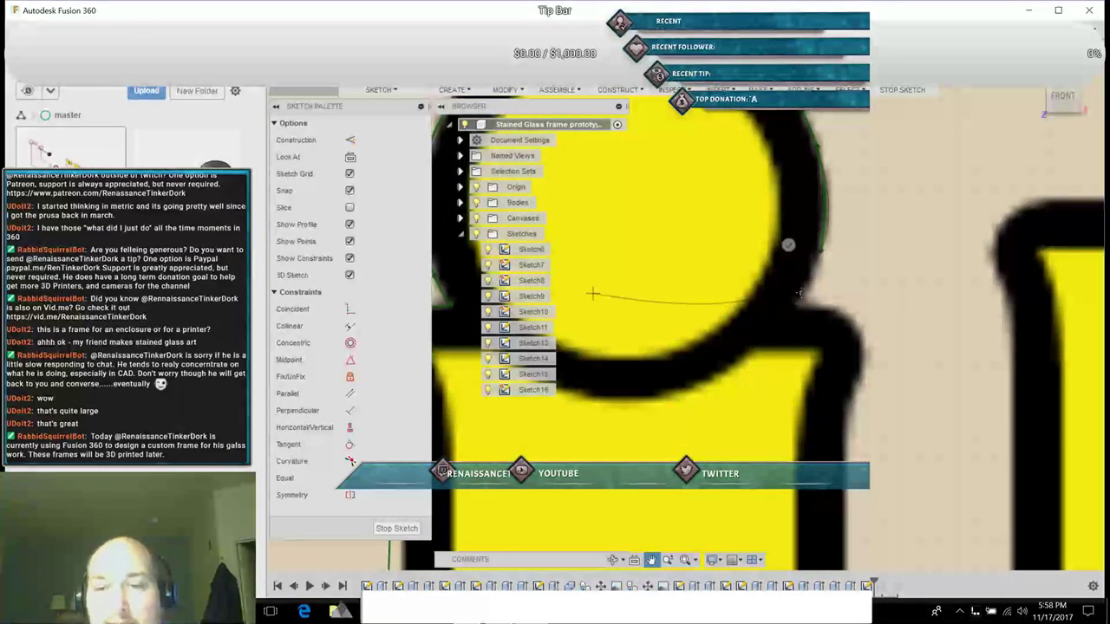
key(Escape)
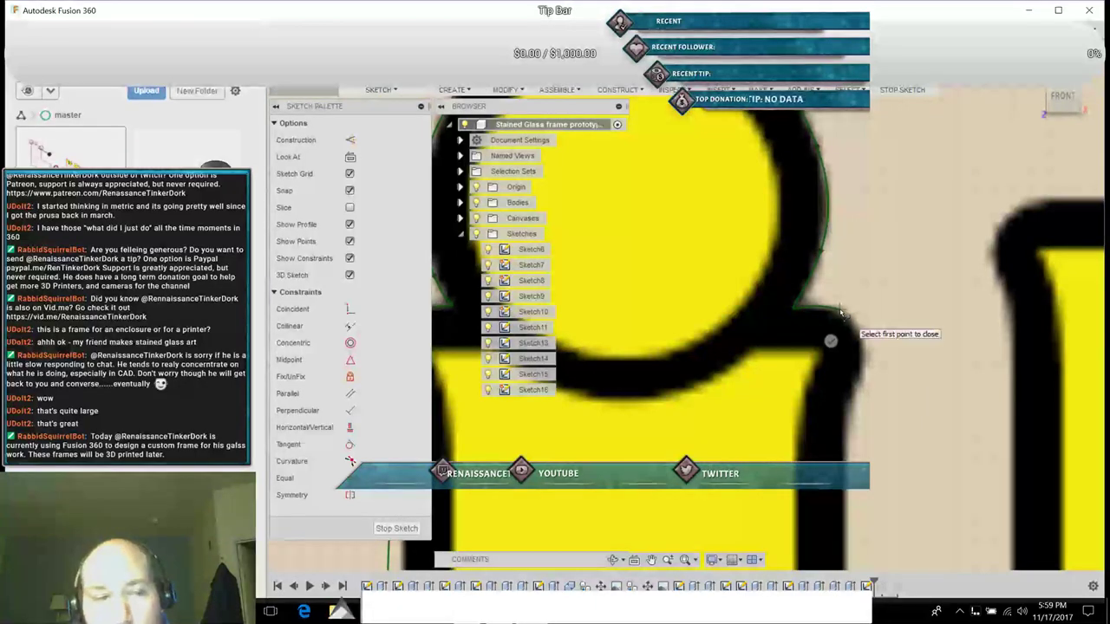
click(865, 363)
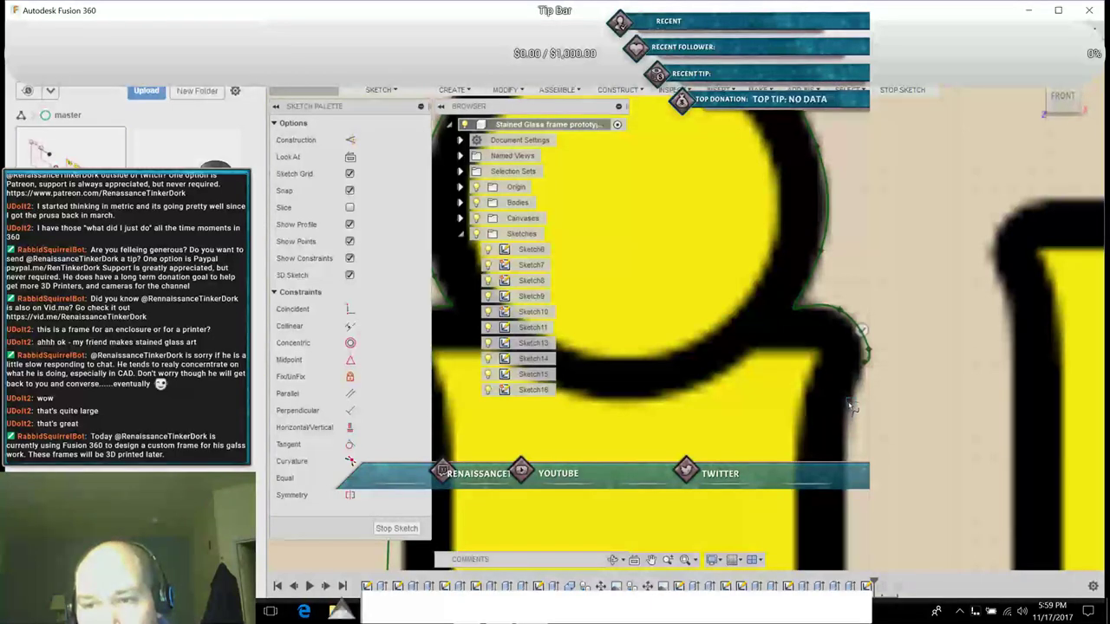
click(849, 404)
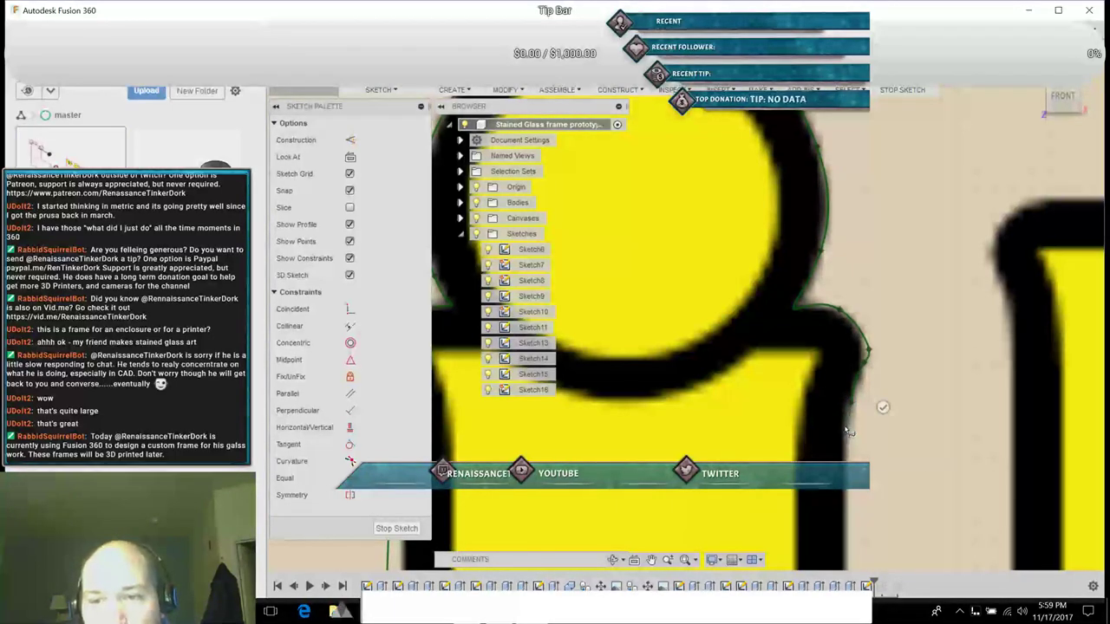
click(847, 424)
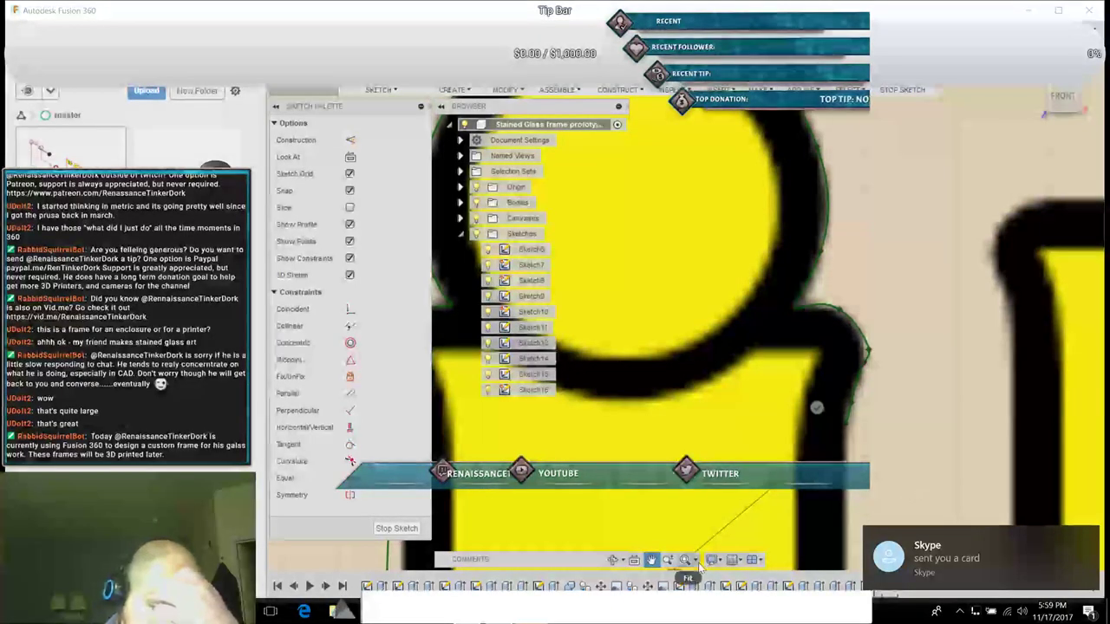
Step: Continue the spline down the right outer edge of the i's stem to its flared lower corner
click(652, 562)
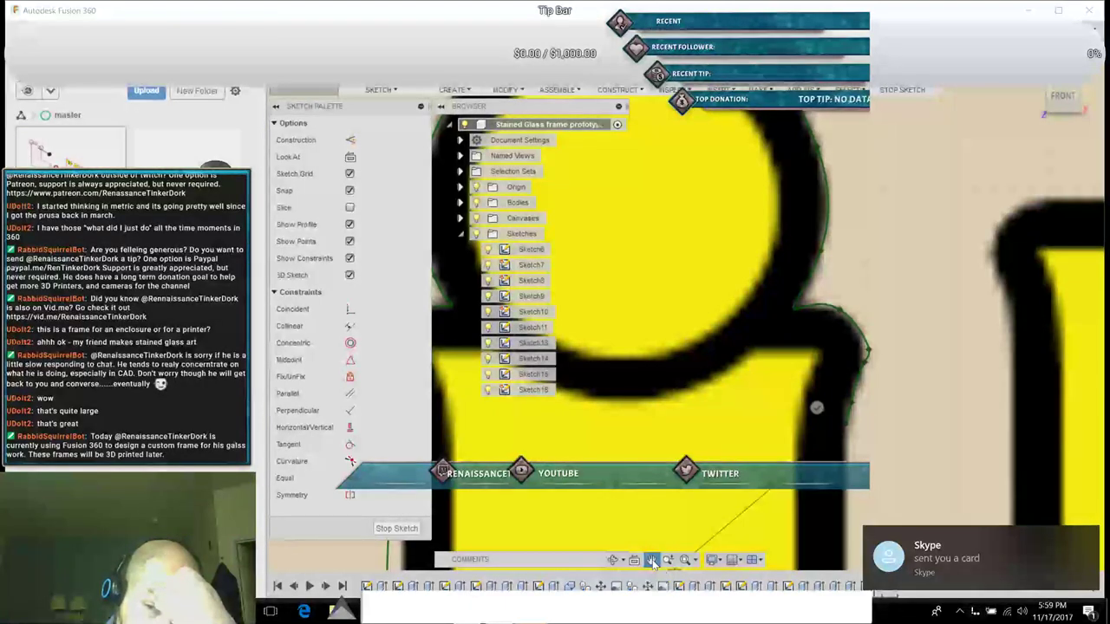
drag(922, 301, 913, 244)
drag(866, 505, 781, 280)
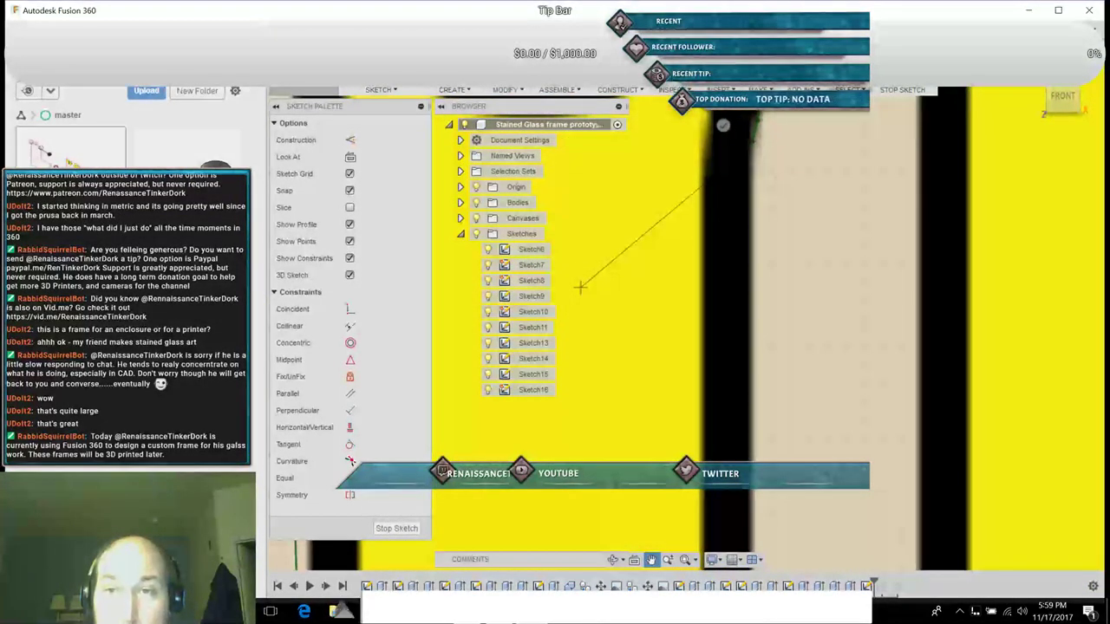
key(Escape)
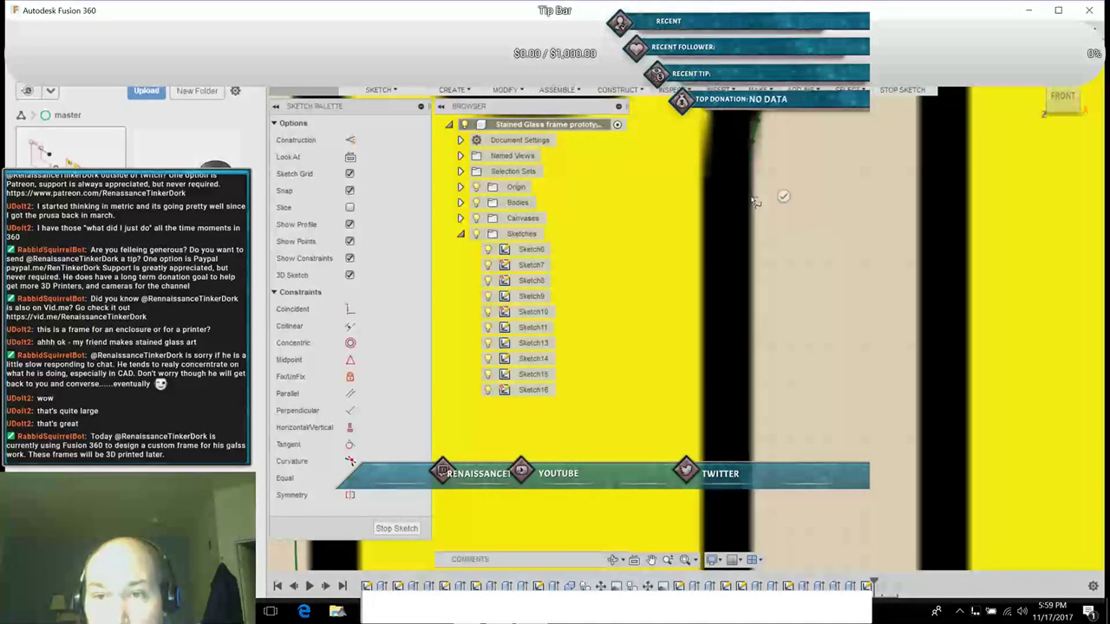
click(754, 296)
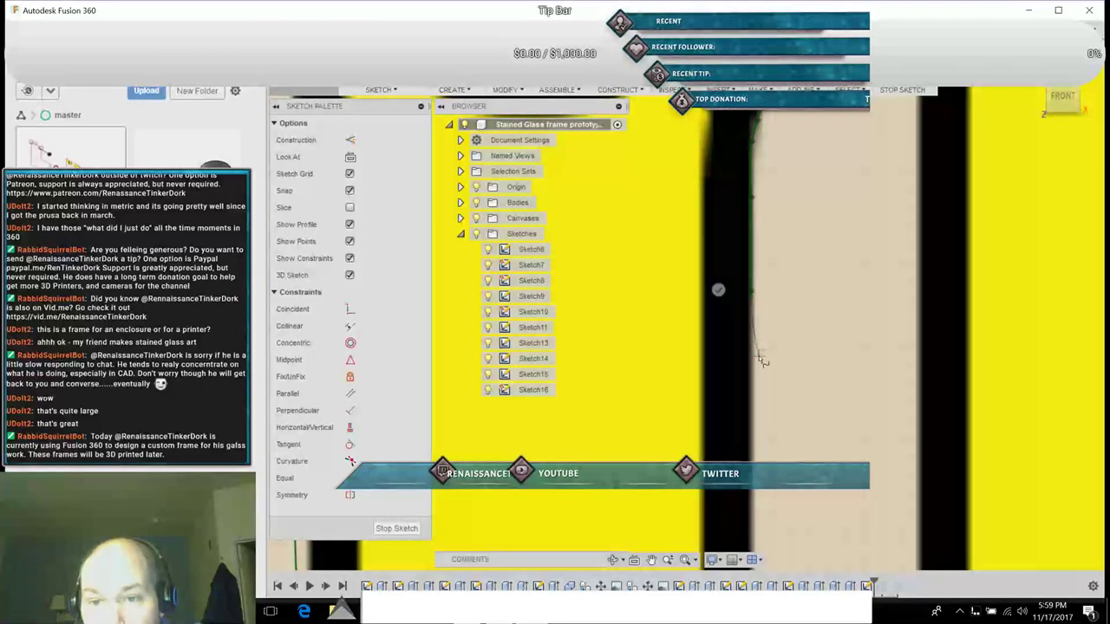
click(759, 453)
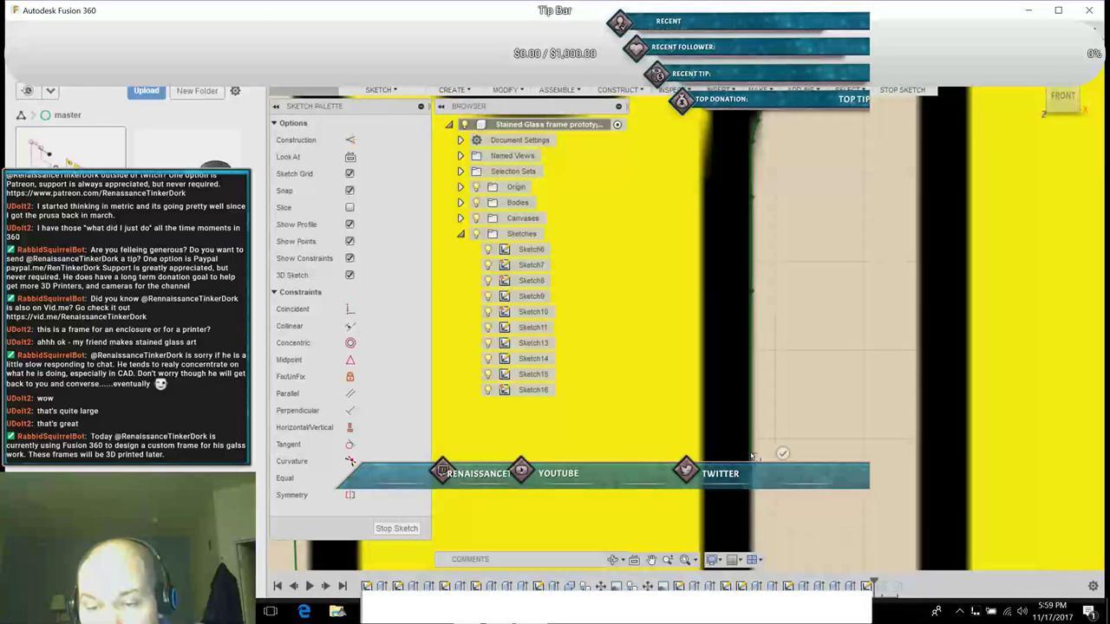
click(754, 551)
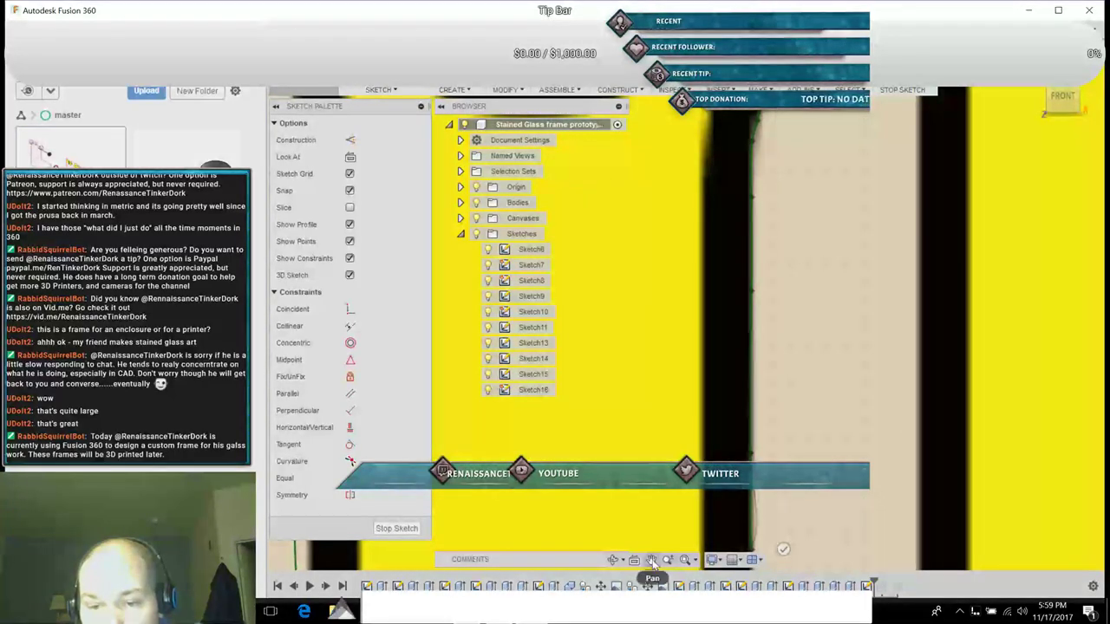
drag(818, 509, 670, 427)
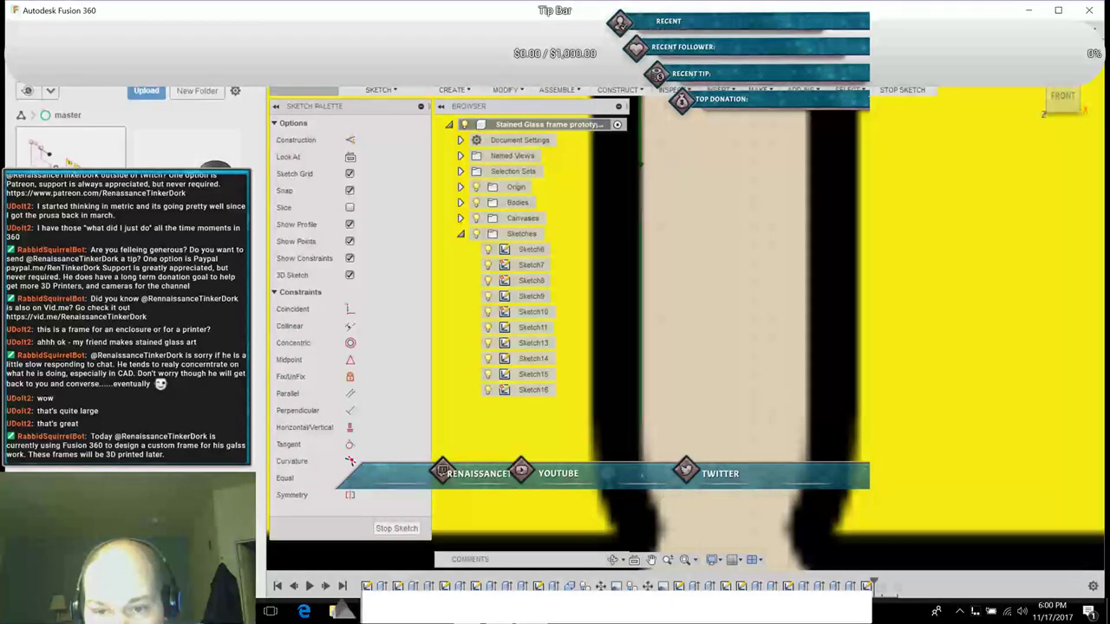
click(661, 537)
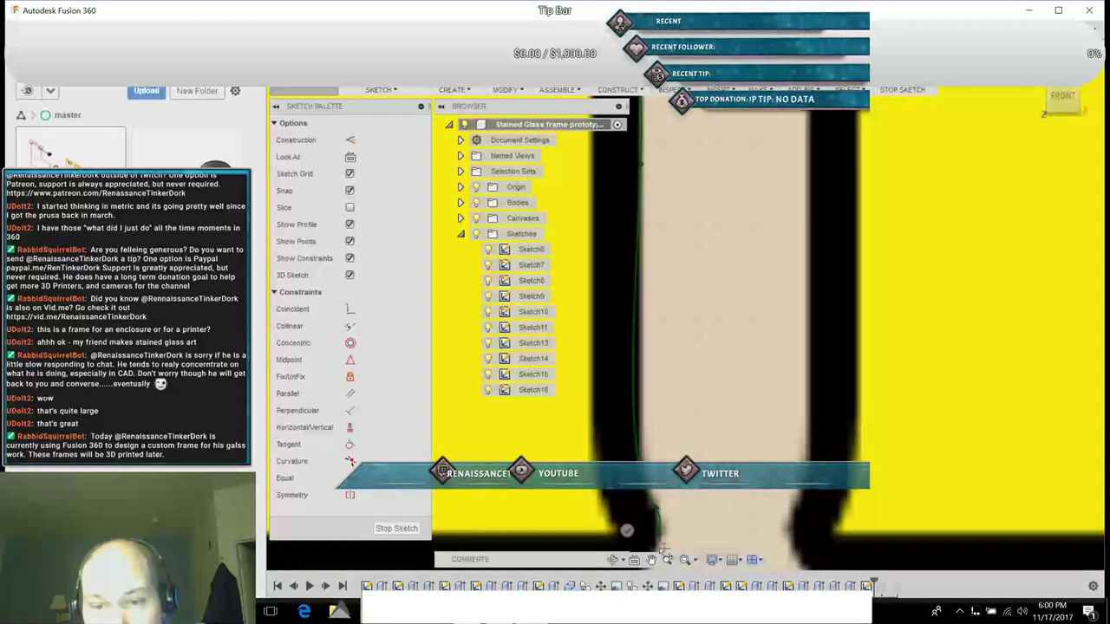
Step: Trace the spline around the stem's lower right corner and along its bottom edge
click(651, 560)
mouse_move(692, 514)
middle_down()
mouse_move(803, 272)
mouse_move(922, 257)
mouse_move(950, 265)
middle_up()
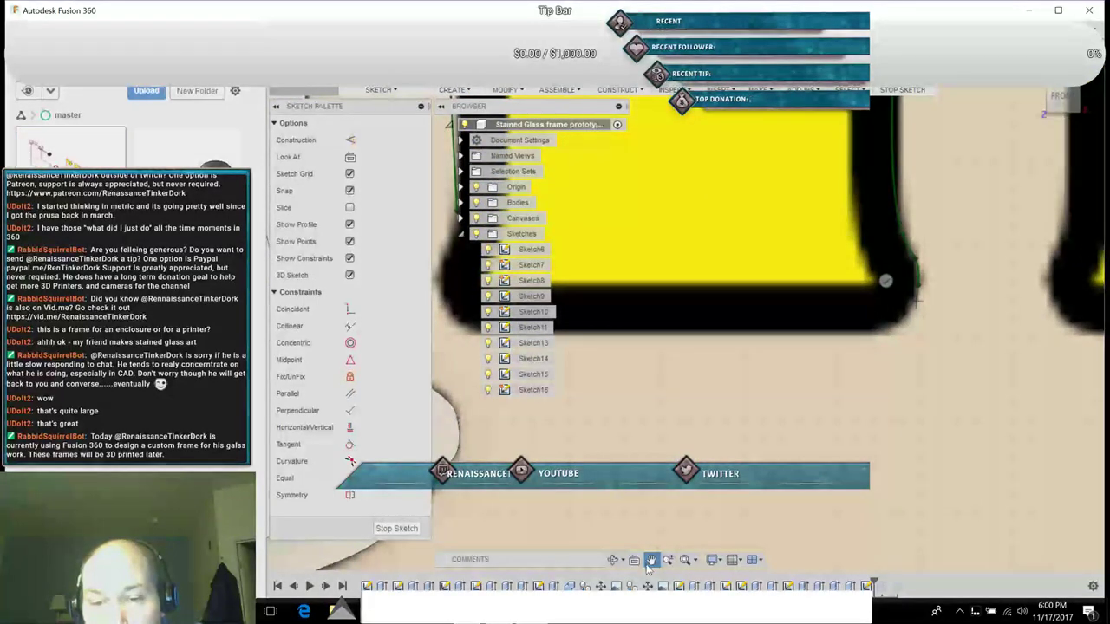
click(872, 336)
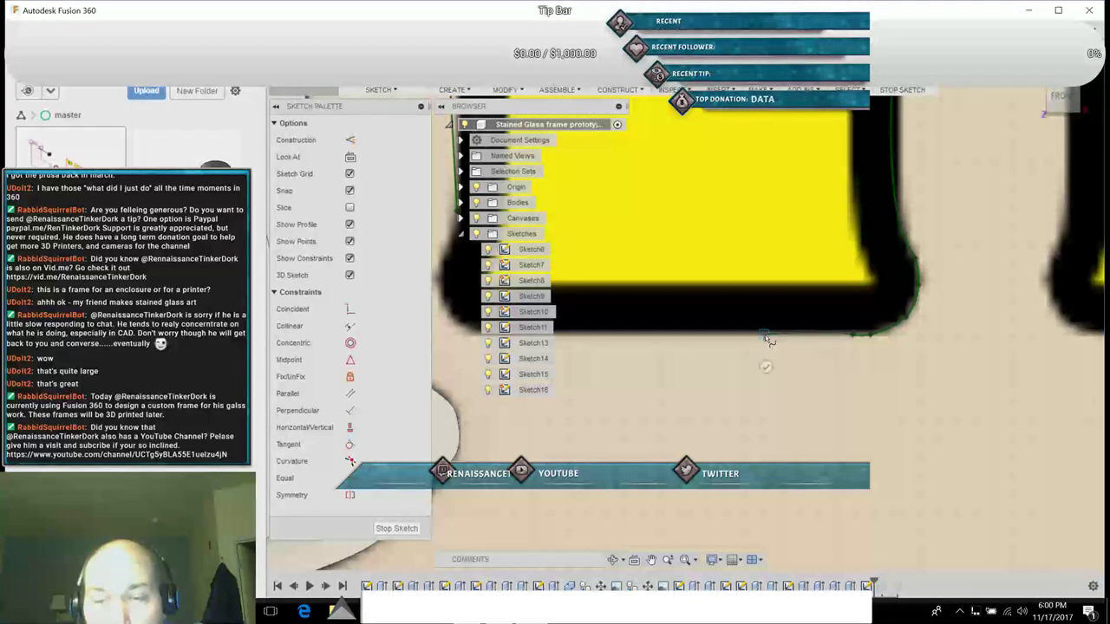
click(764, 338)
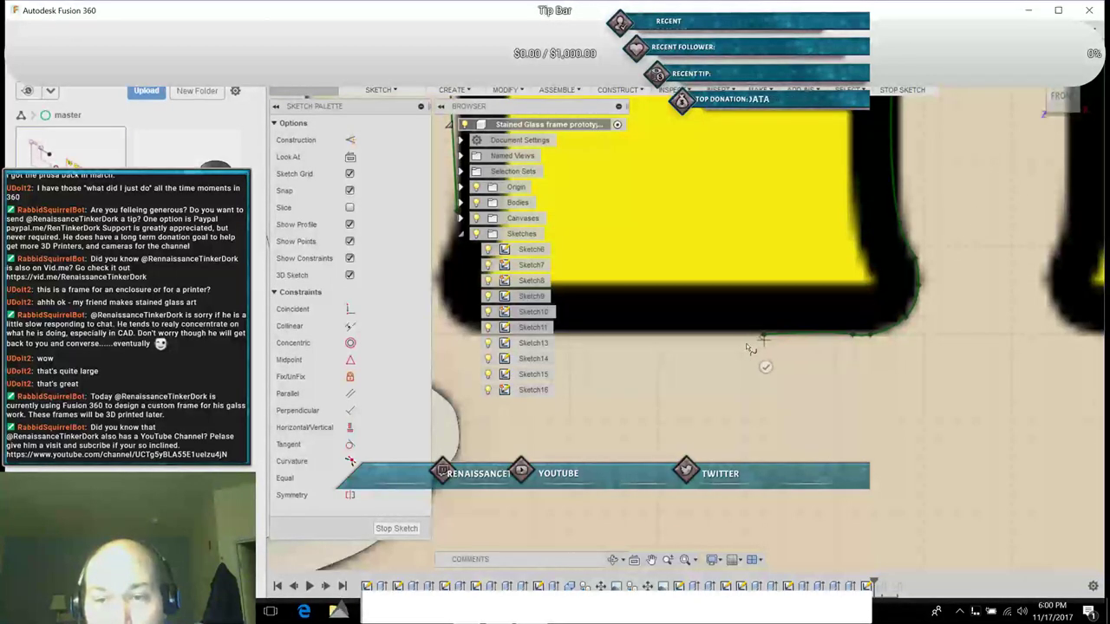
click(580, 340)
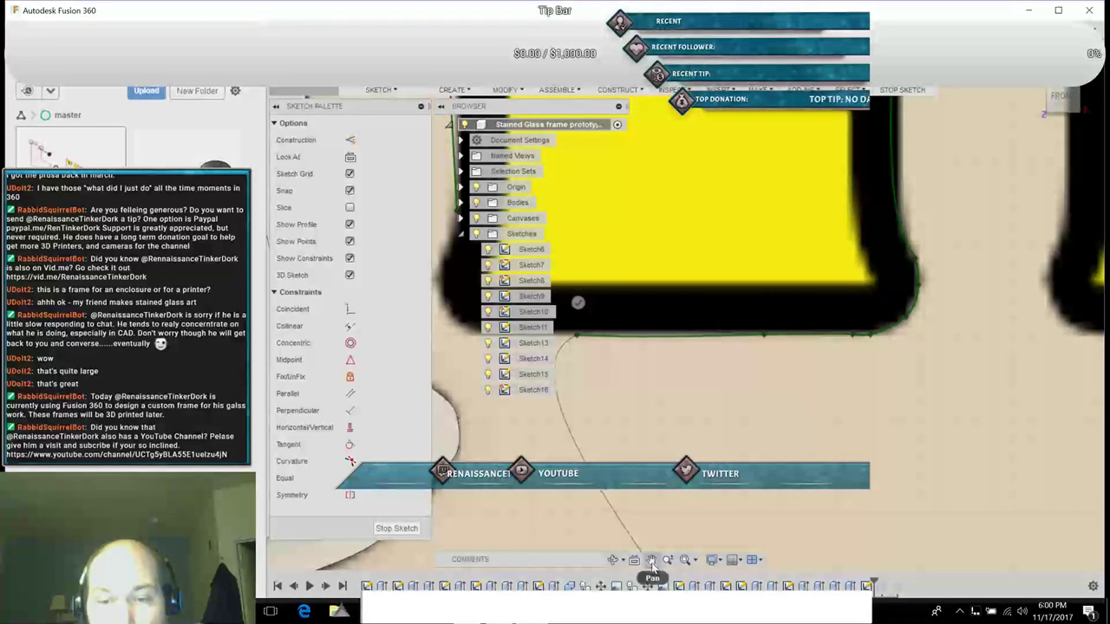
Step: Trace the stem's rounded lower left corner and close the spline at its first point
drag(614, 451, 950, 491)
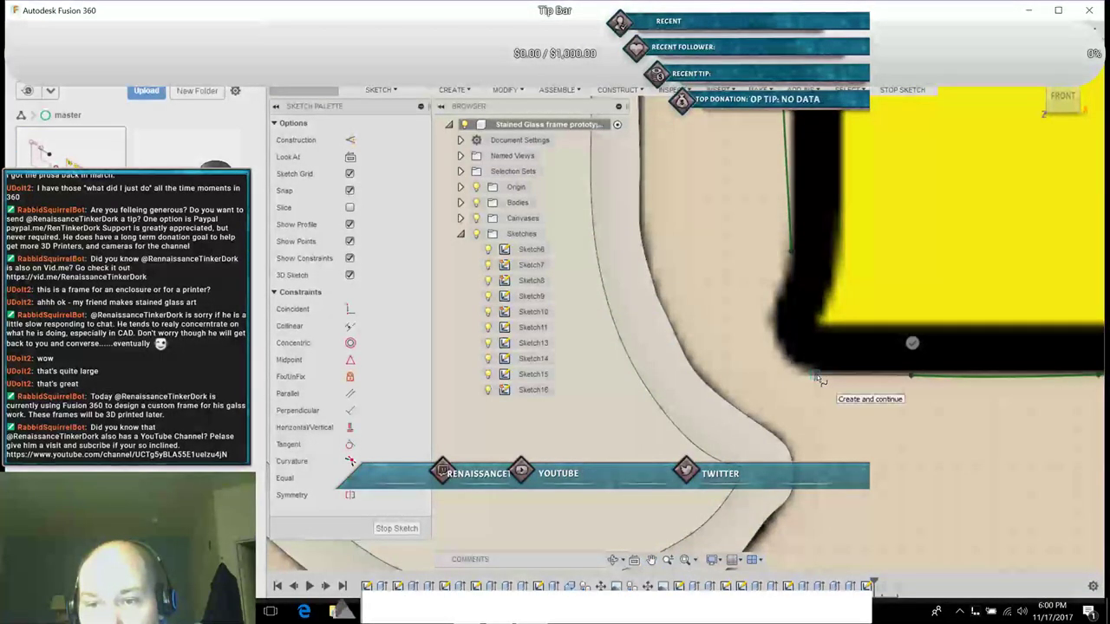
click(813, 378)
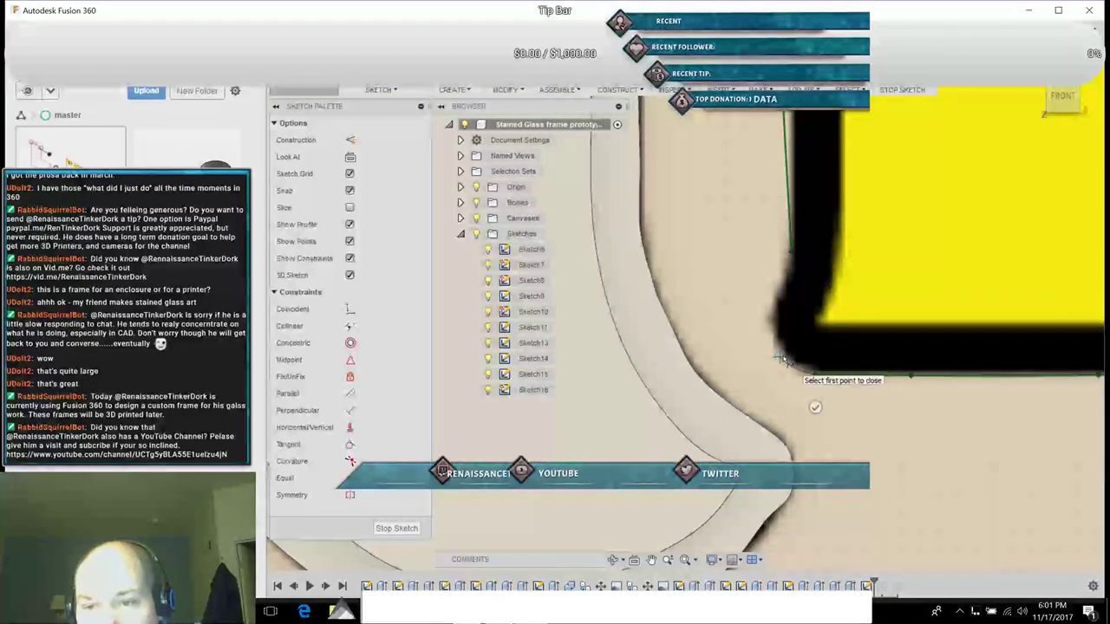
click(781, 357)
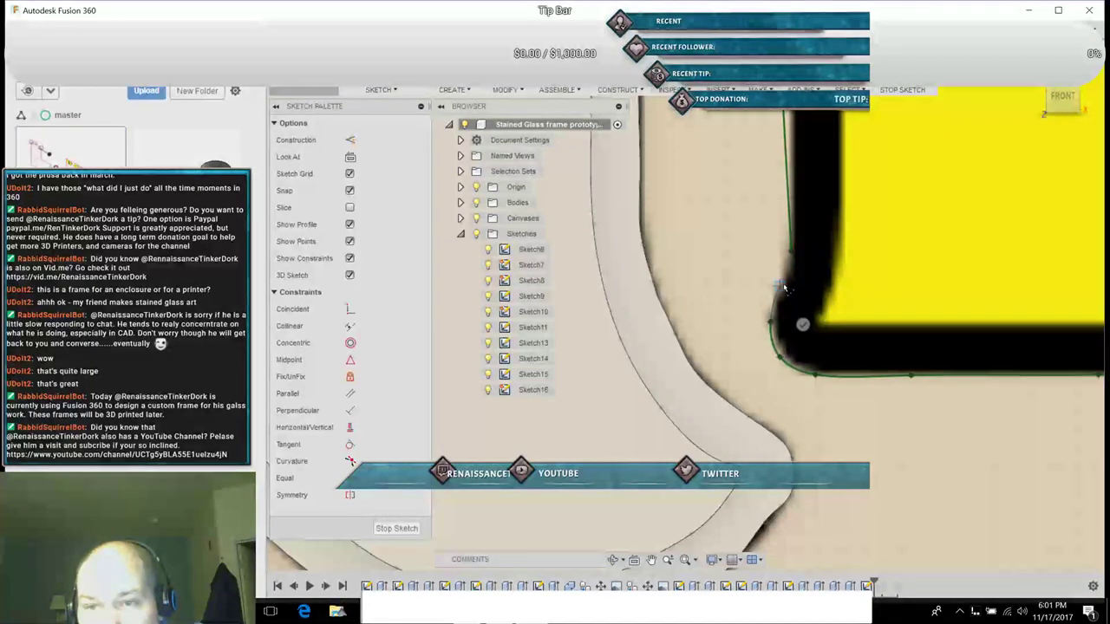
click(780, 286)
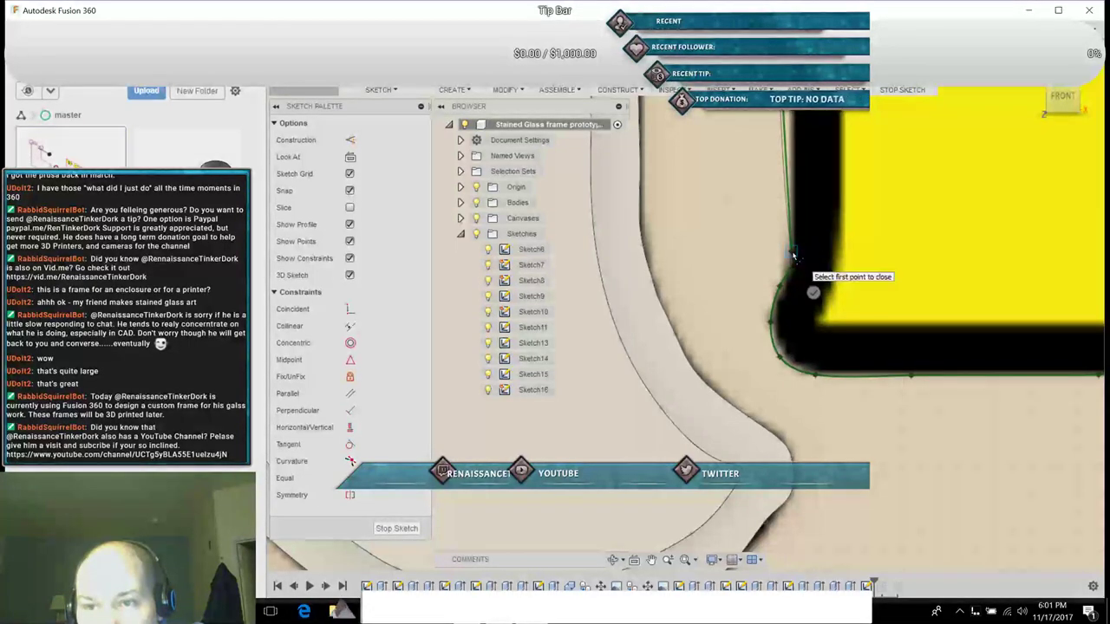
click(792, 254)
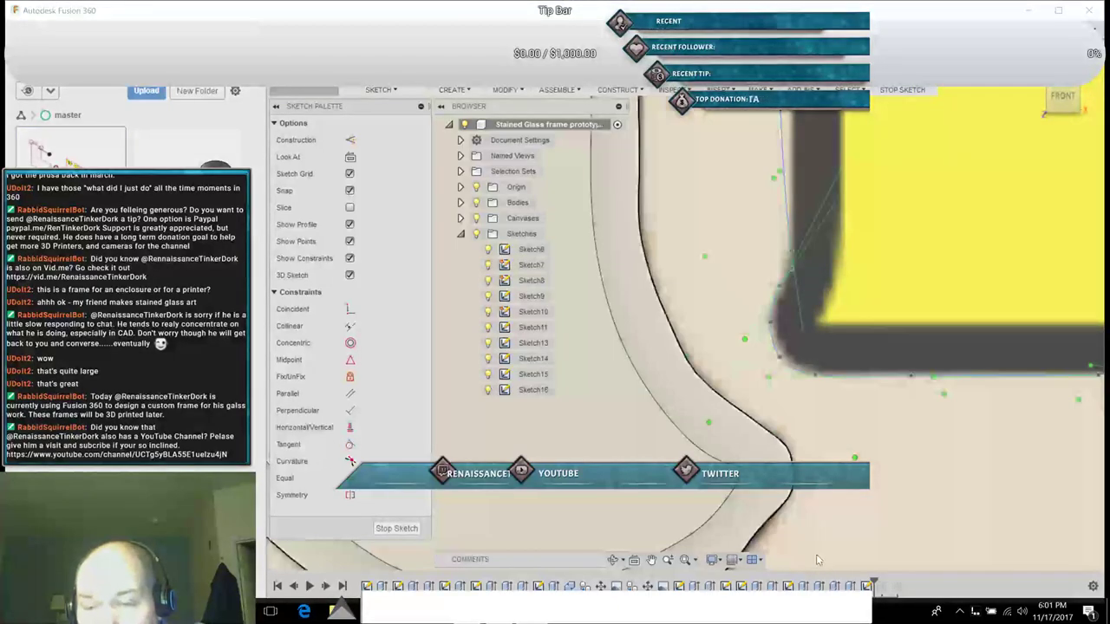
Step: Adjust the spline's tangent handle above the stem's lower left corner to bring the curve onto the black outline
click(651, 560)
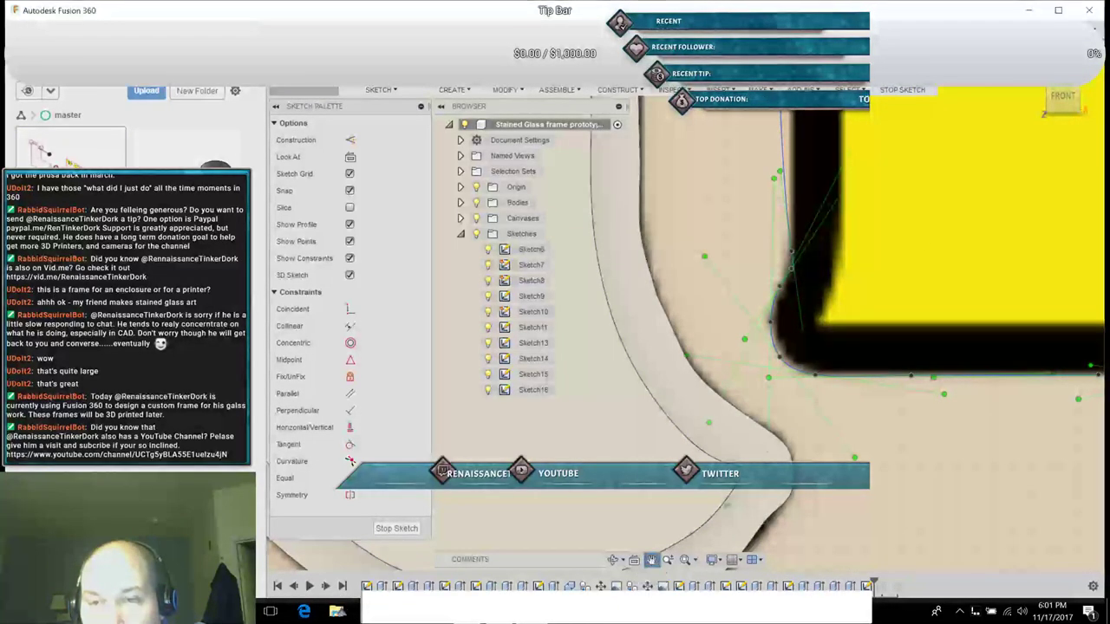
drag(919, 213, 914, 268)
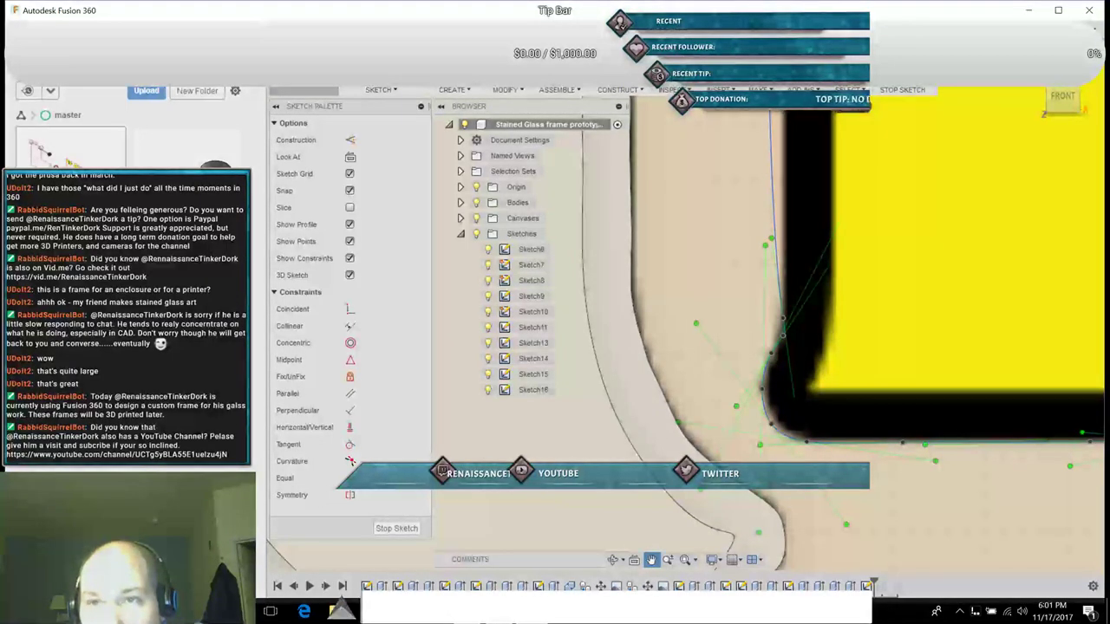
click(771, 240)
drag(770, 238, 783, 241)
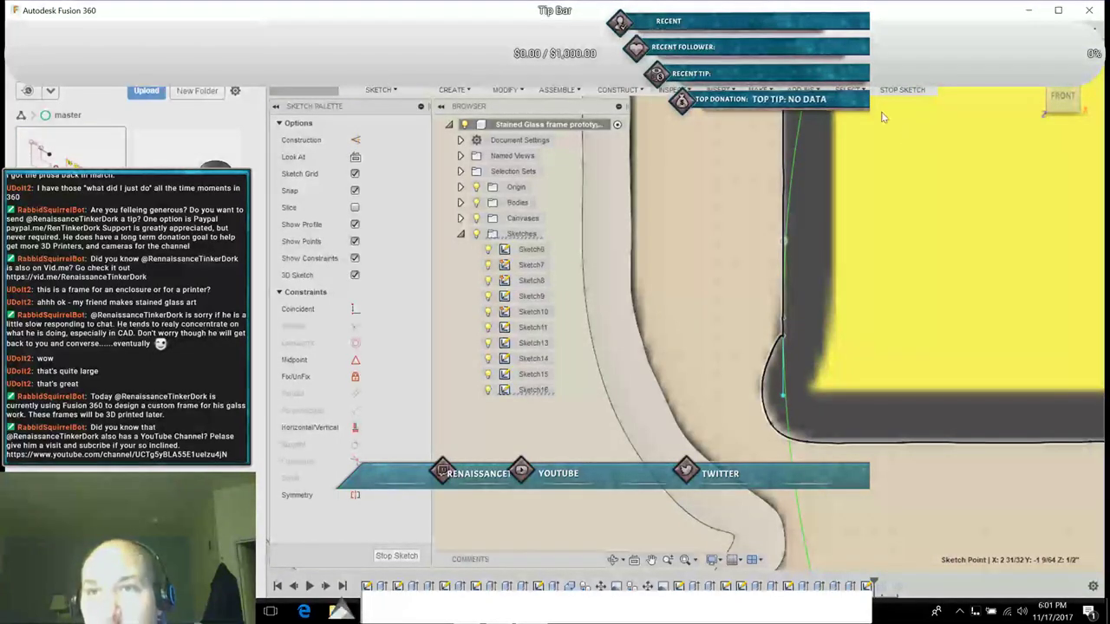
right_drag(882, 114, 883, 166)
drag(882, 170, 885, 172)
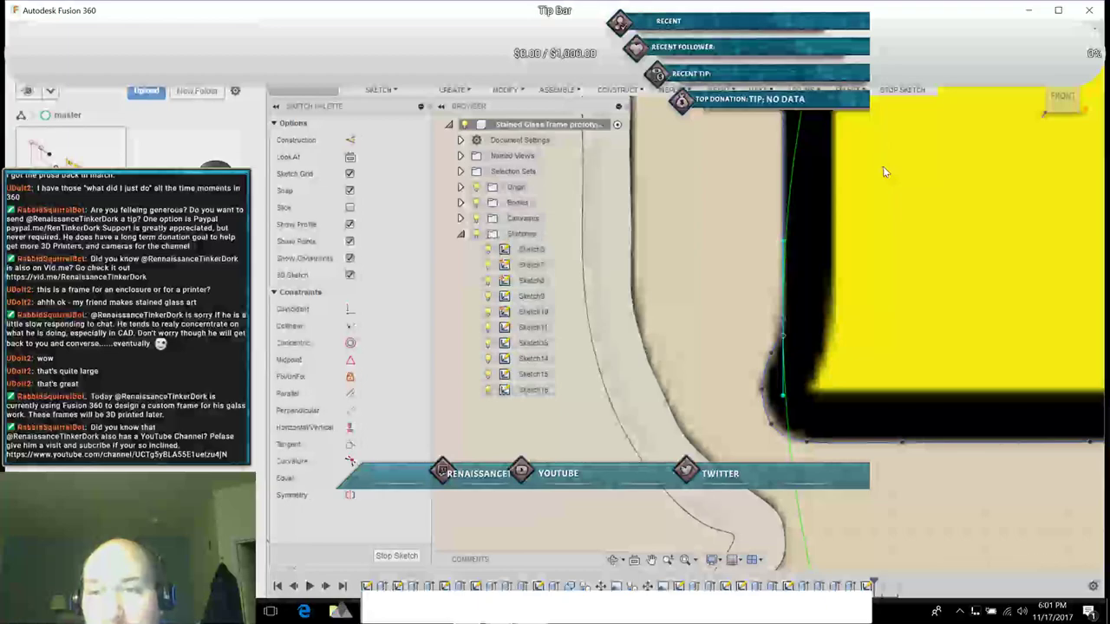
Step: Enable Sketch Points in the selection filters so the spline points near the stem's upper left edge can be selected
click(648, 563)
drag(957, 228, 918, 547)
drag(904, 355, 906, 570)
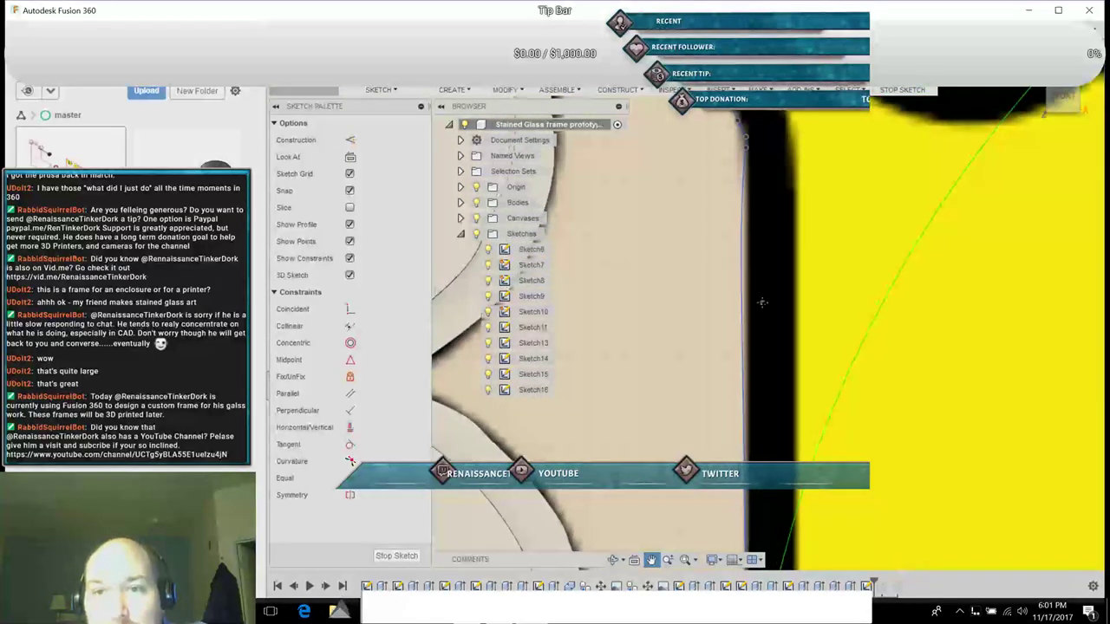
key(Escape)
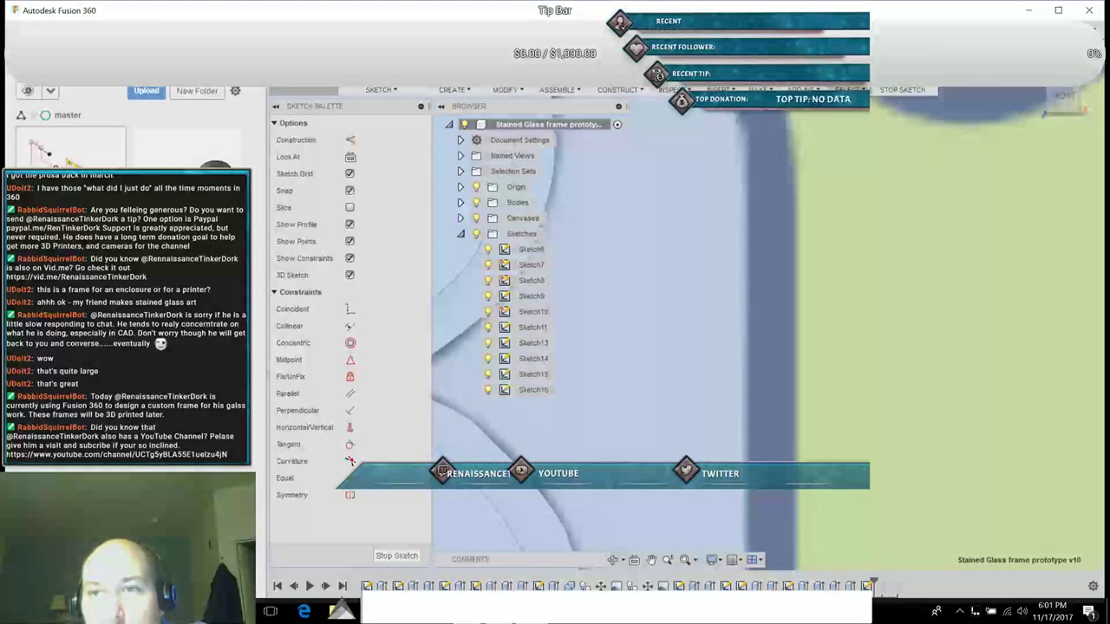
click(849, 89)
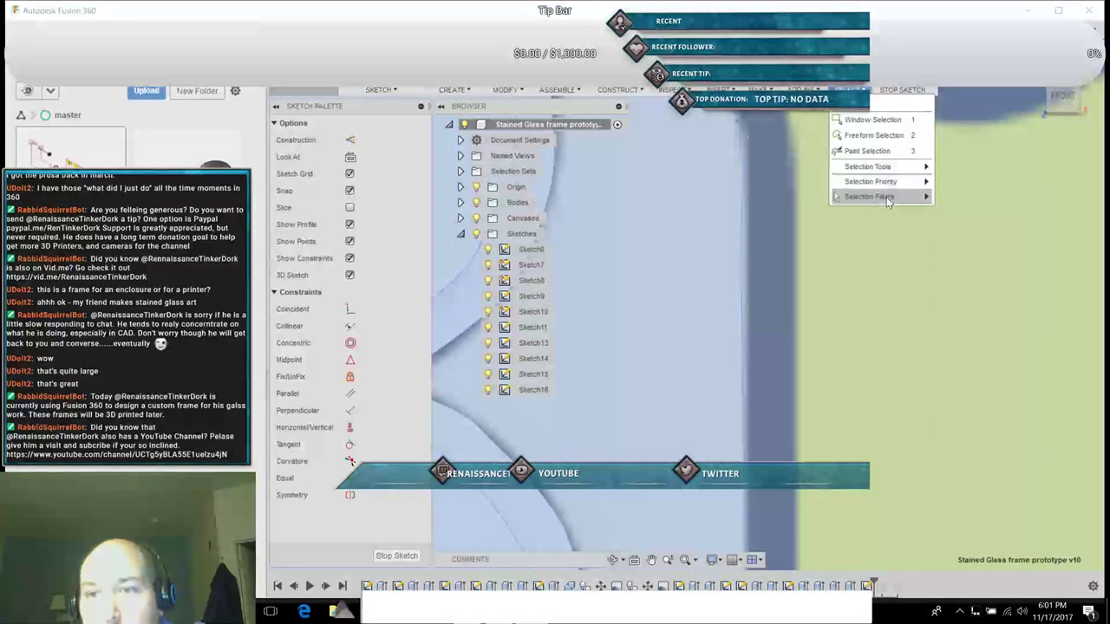
mouse_move(888, 203)
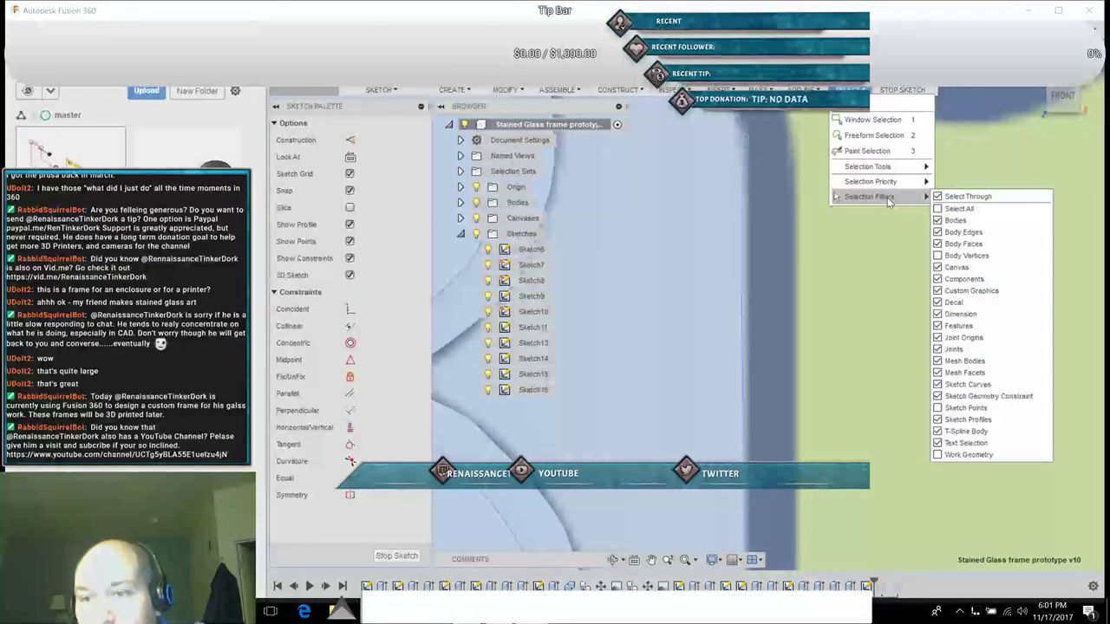
click(937, 407)
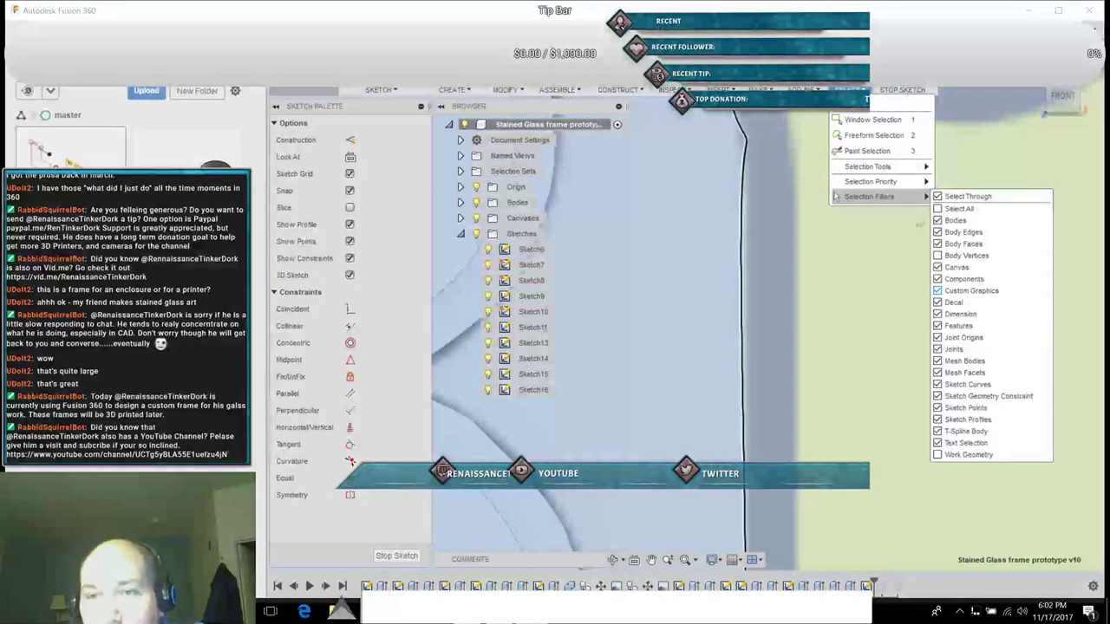
click(771, 161)
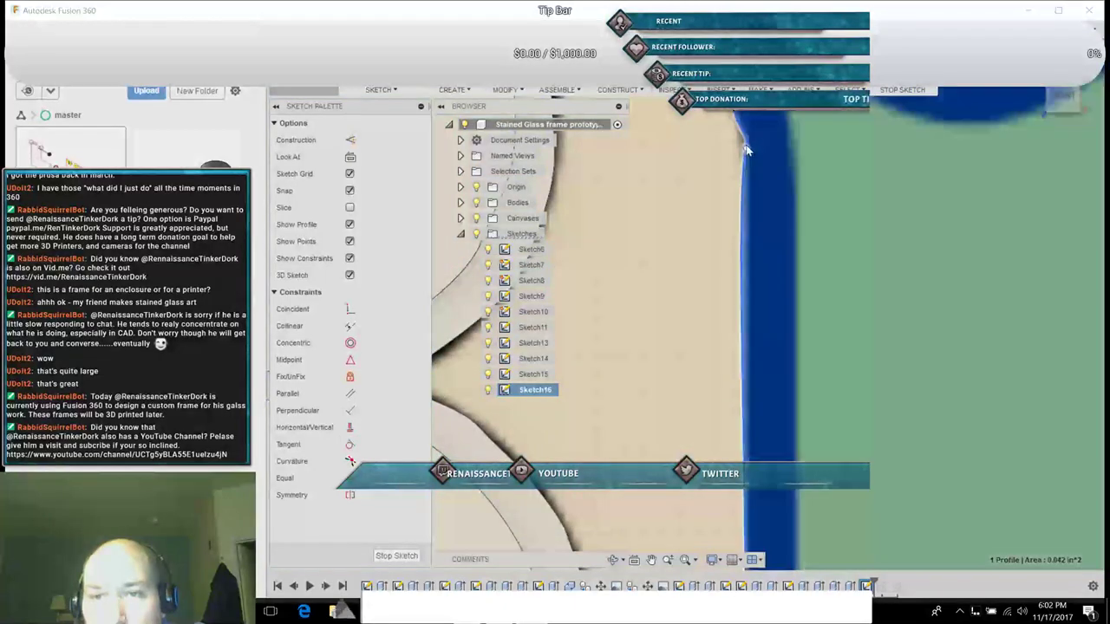
Step: Adjust the tangent handle of the spline point below the stem's left shoulder to align the curve with the artwork's edge
click(745, 143)
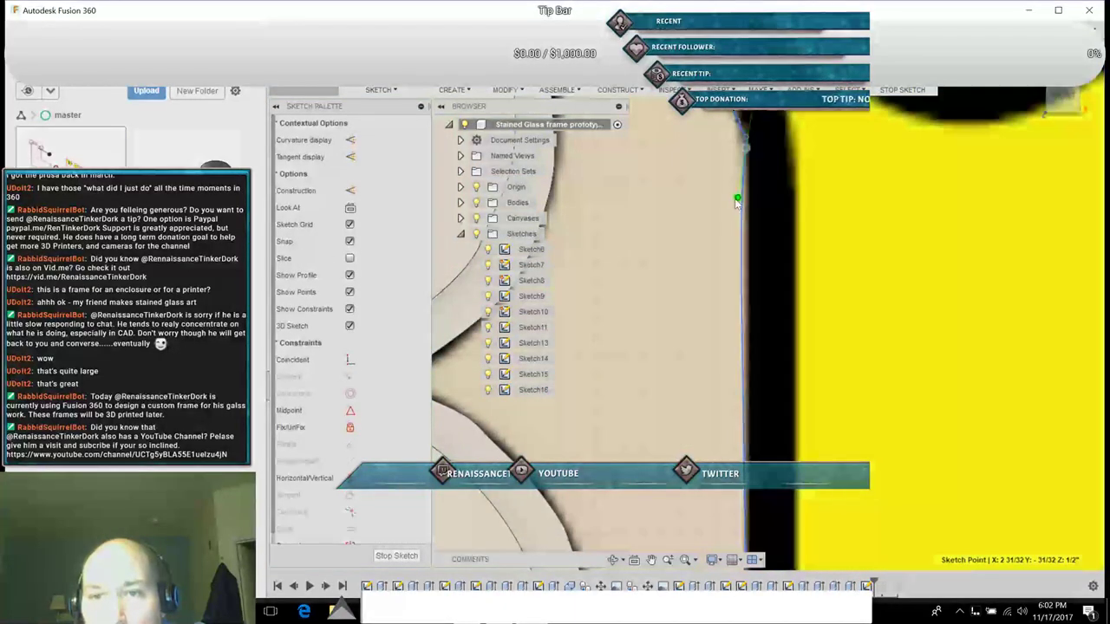
drag(738, 198, 744, 200)
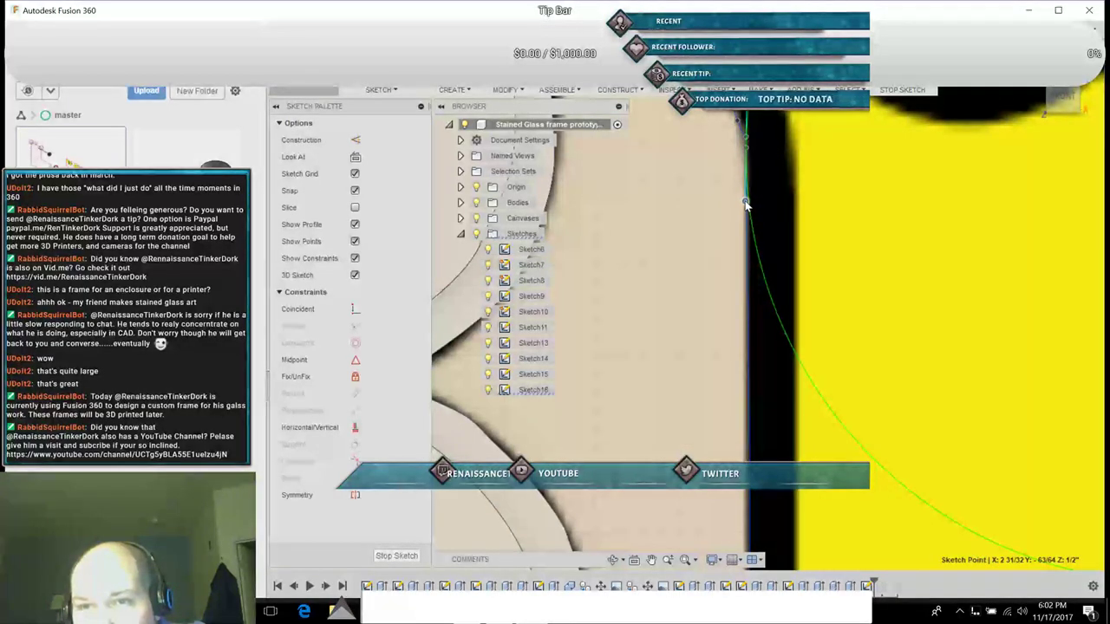
click(746, 203)
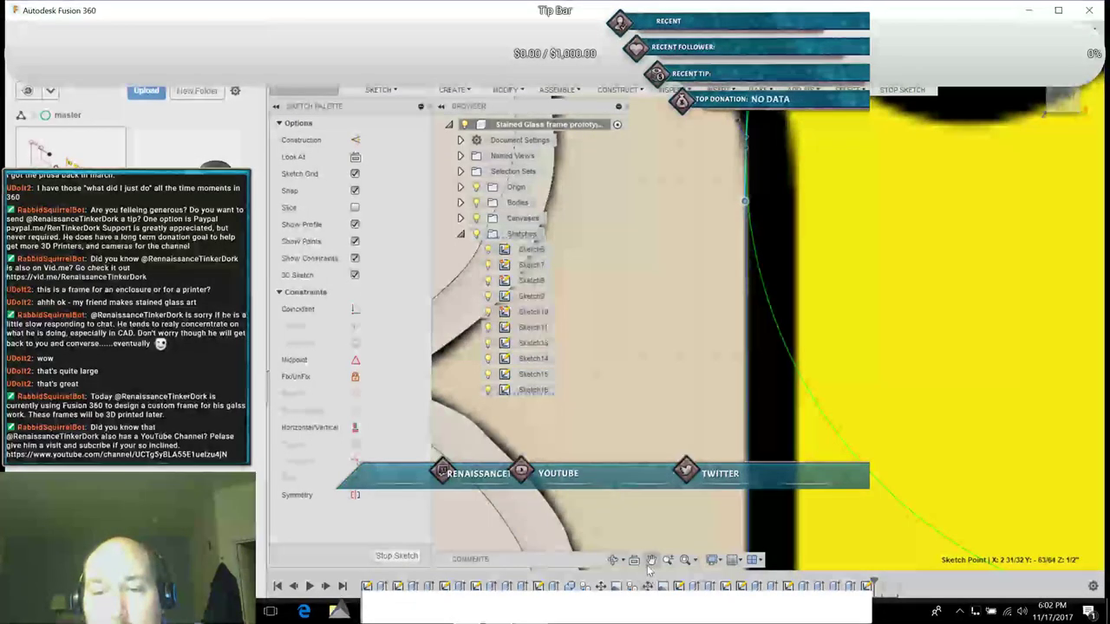
scroll(963, 413, down, 2)
mouse_move(963, 413)
middle_down()
mouse_move(936, 471)
mouse_move(936, 512)
middle_up()
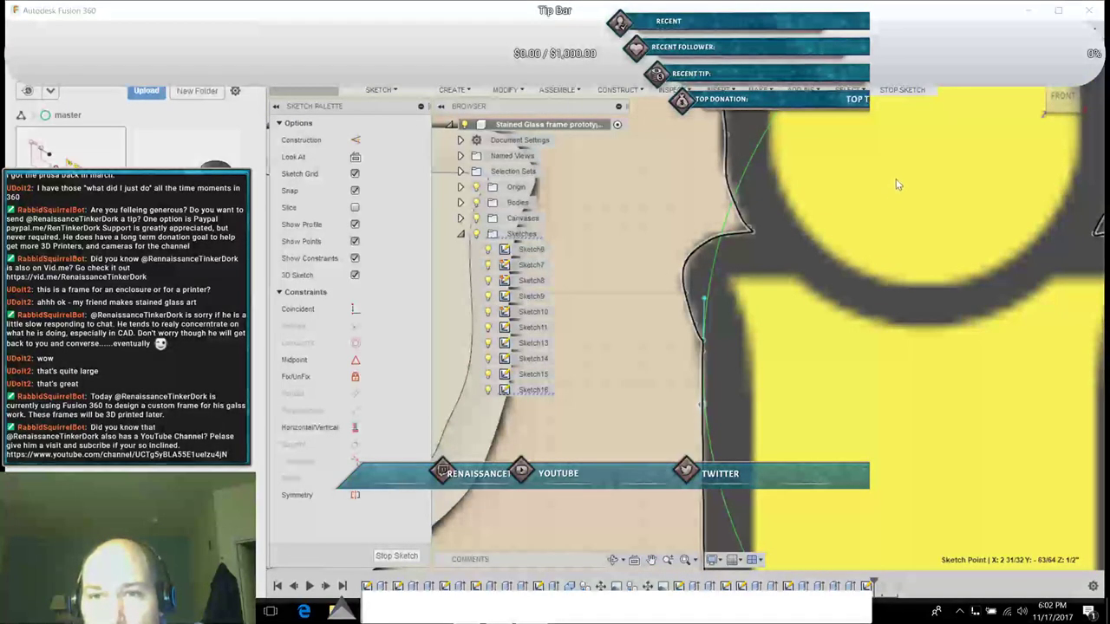
scroll(896, 175, down, 2)
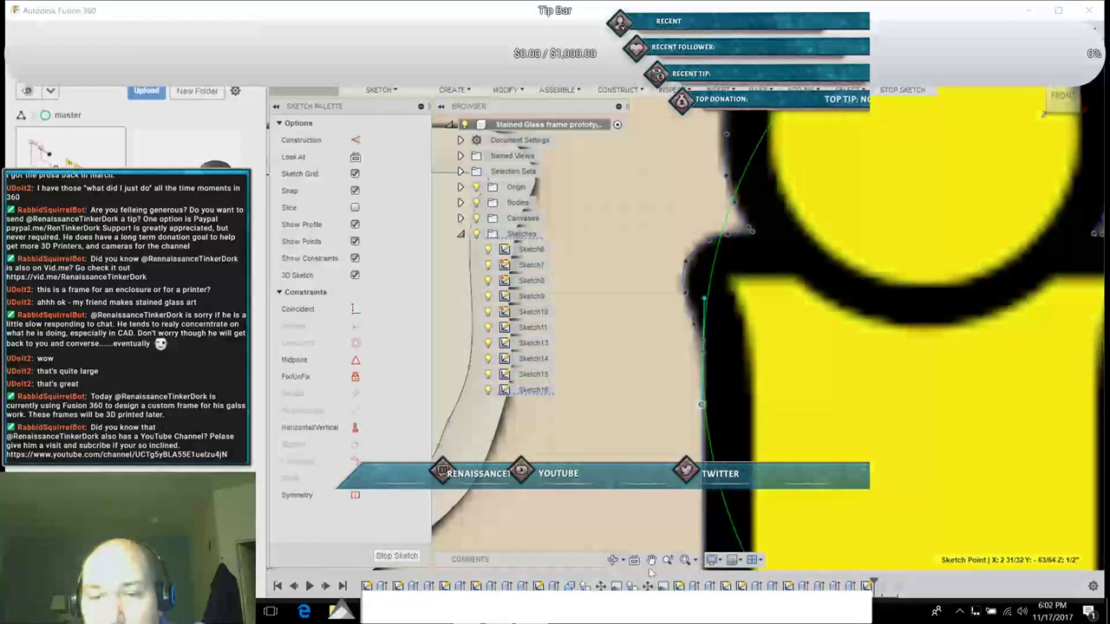
scroll(949, 298, down, 2)
scroll(948, 299, down, 2)
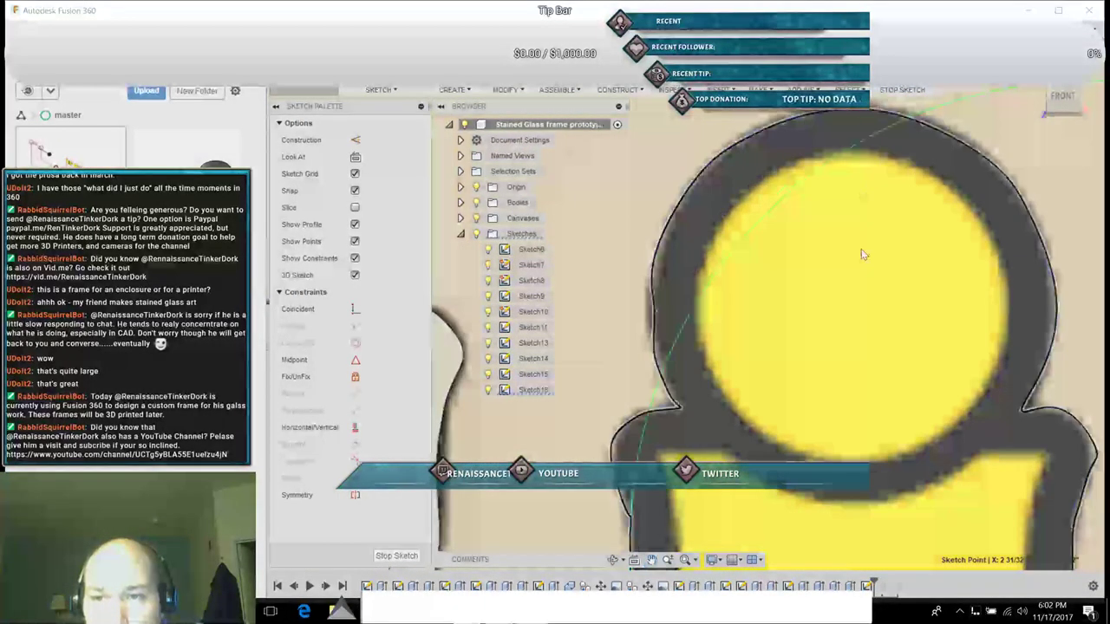
Step: Move the spline point on the circular head outline's left side slightly outward so the curve follows the black border
click(861, 250)
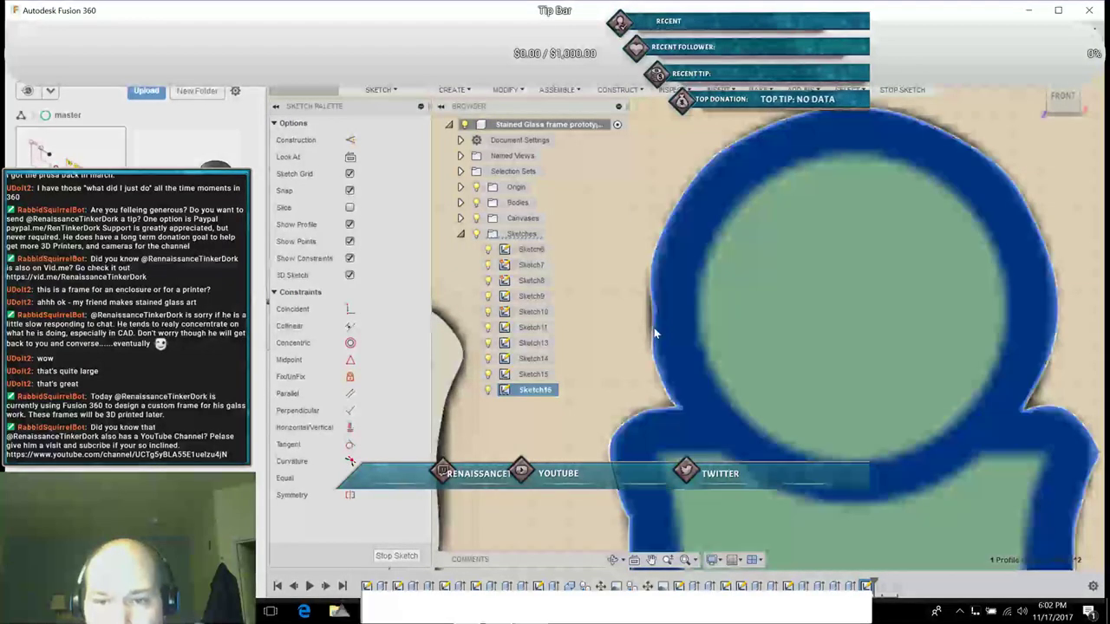
click(655, 315)
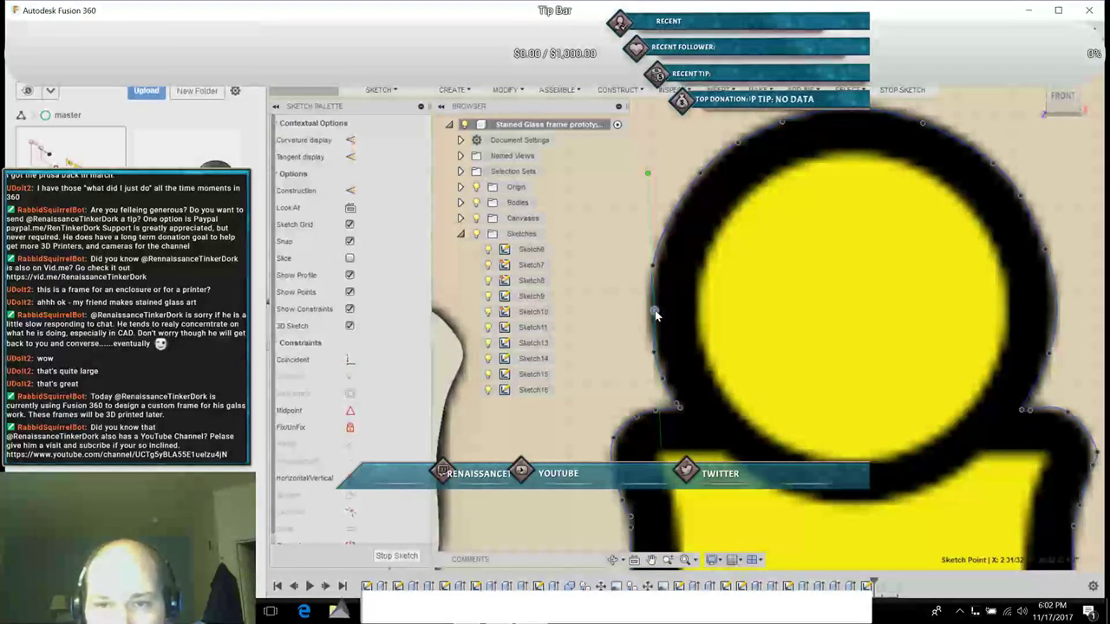
right_click(656, 316)
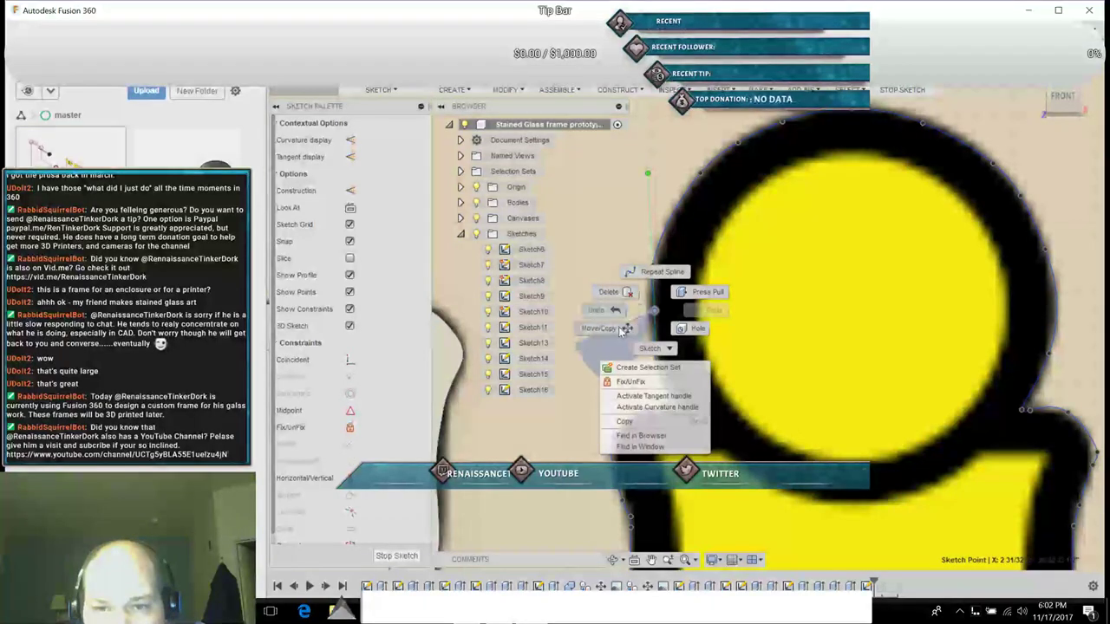
click(626, 327)
drag(654, 310, 650, 310)
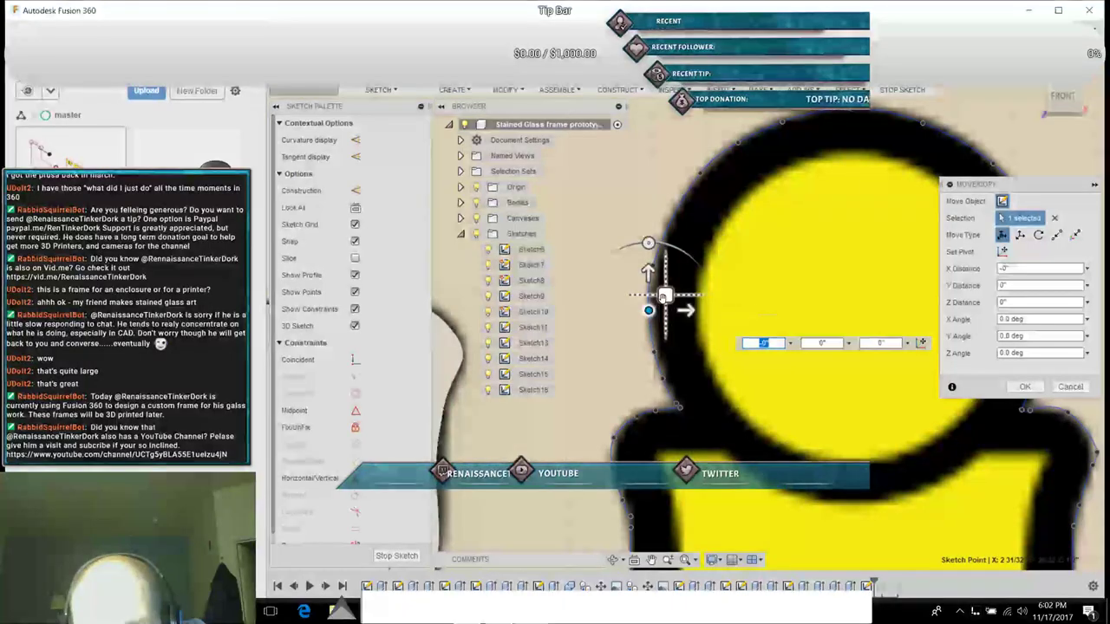
drag(664, 296, 664, 304)
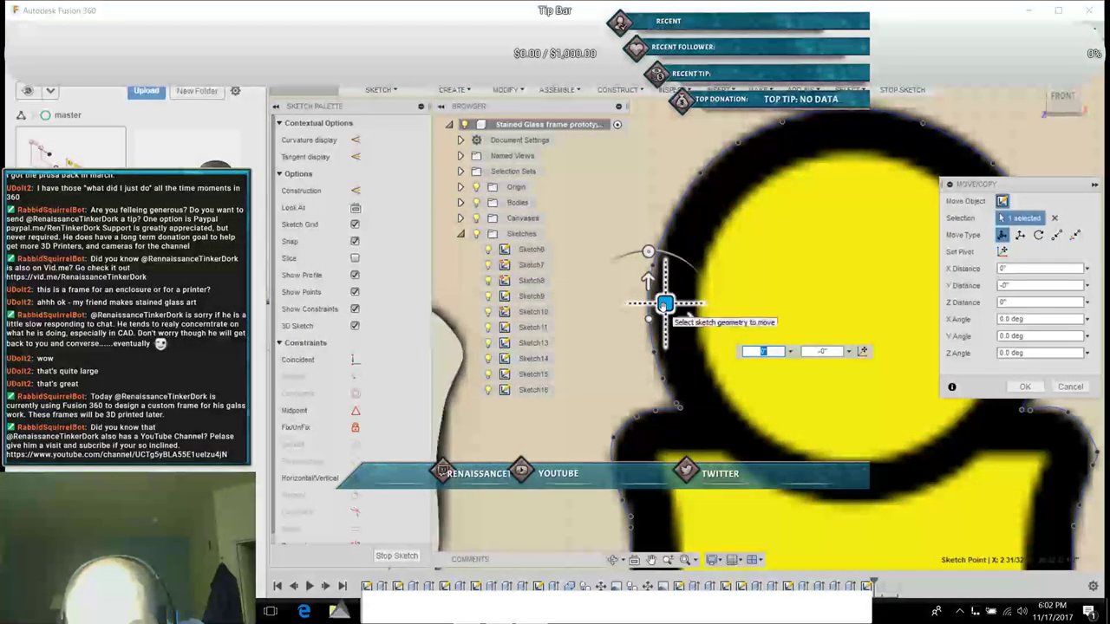
click(1025, 387)
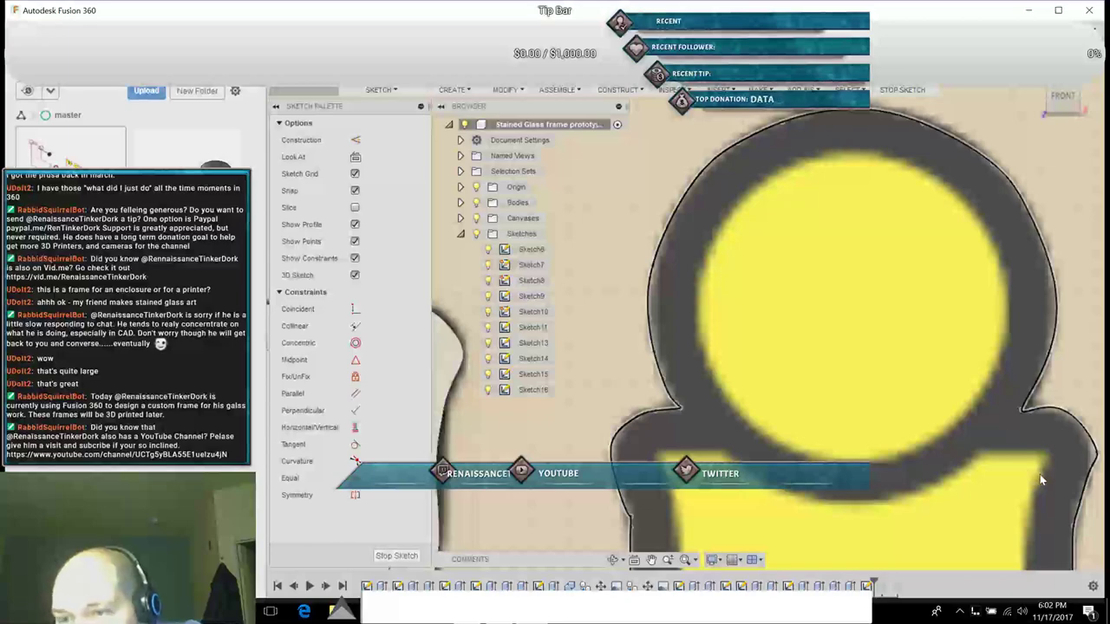
Step: Move the spline point on the right shoulder bulge slightly inward to match the black border's outer edge
click(1096, 453)
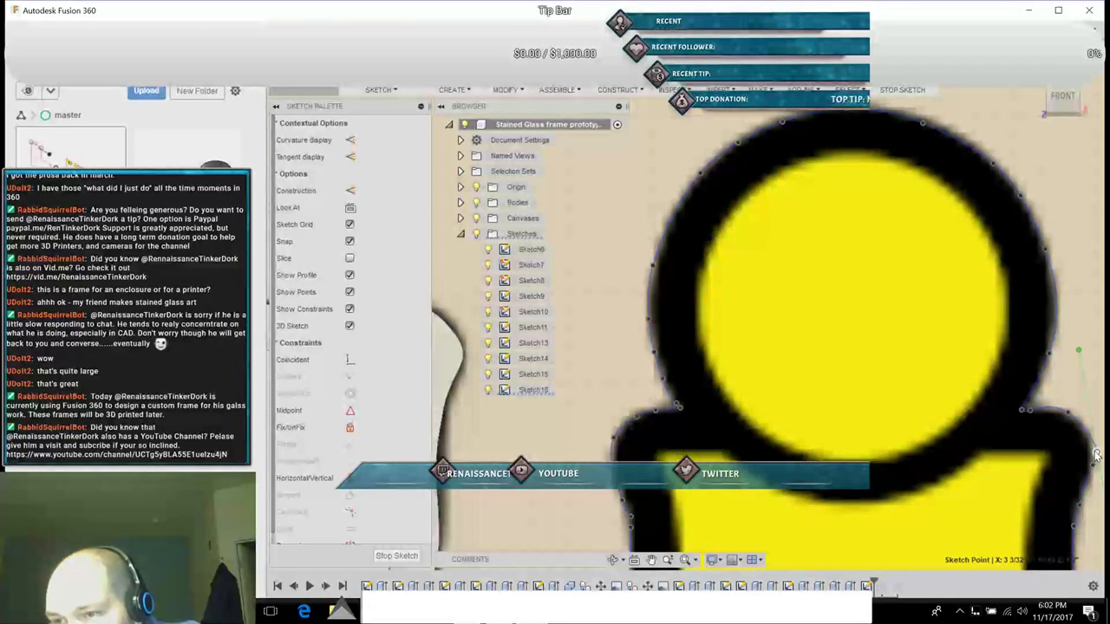
right_click(1028, 451)
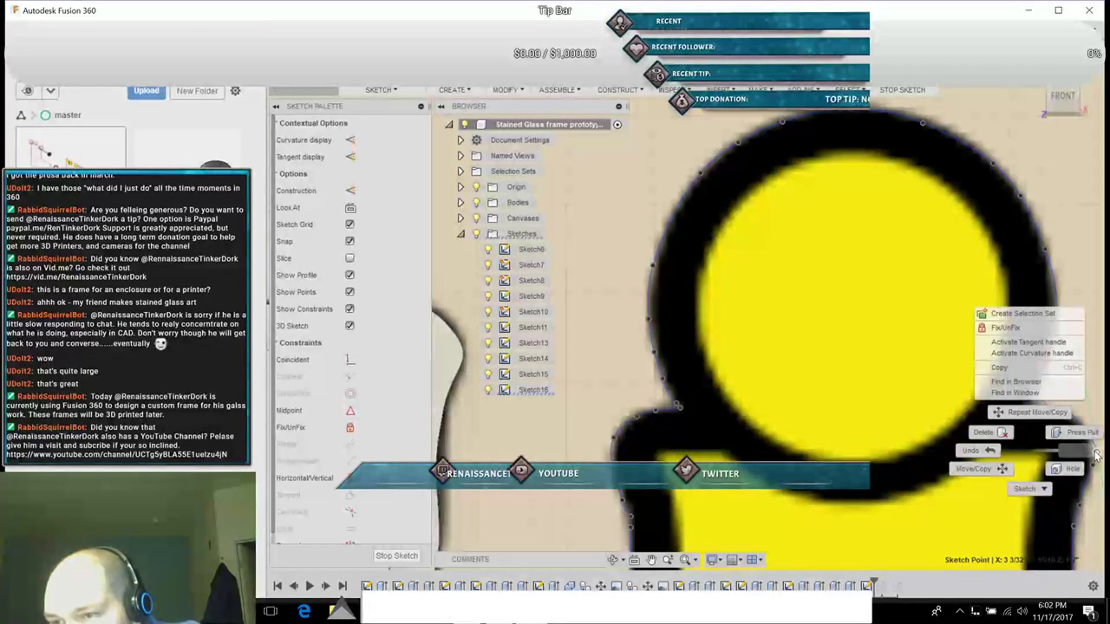
click(974, 469)
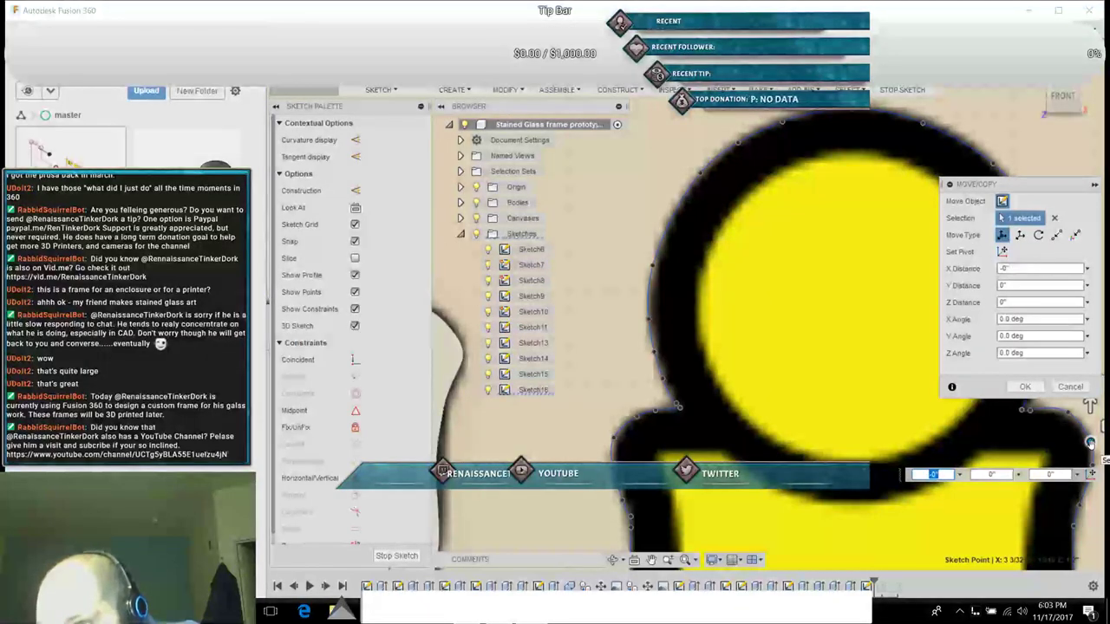
click(1023, 387)
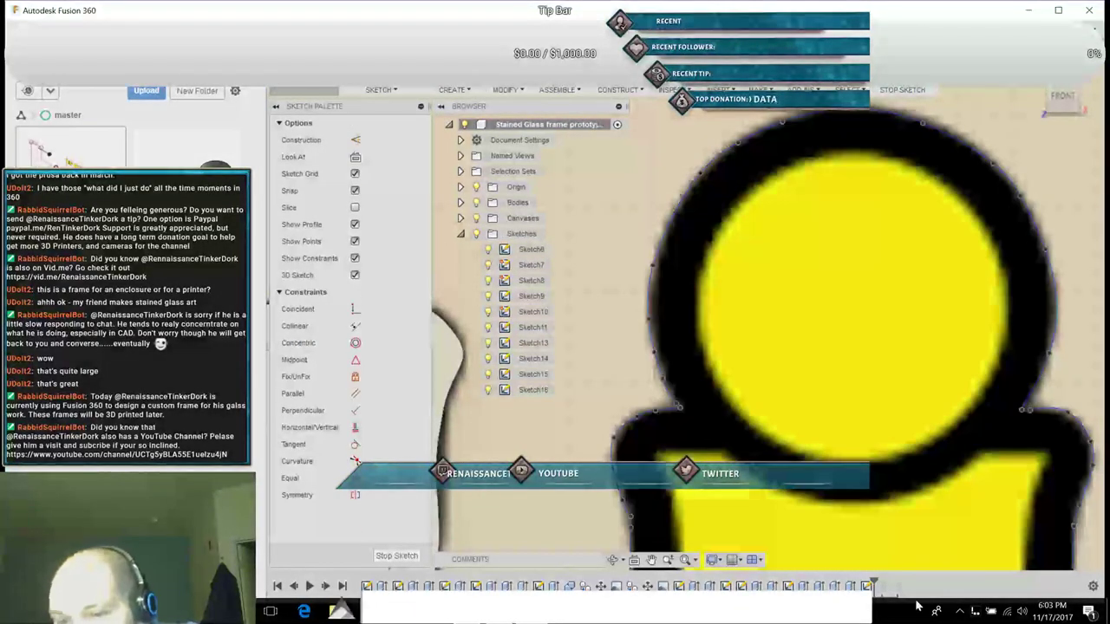
Step: Straighten the outer spline along the body's lower right side by adjusting its point and tangent handles to the black border
click(651, 559)
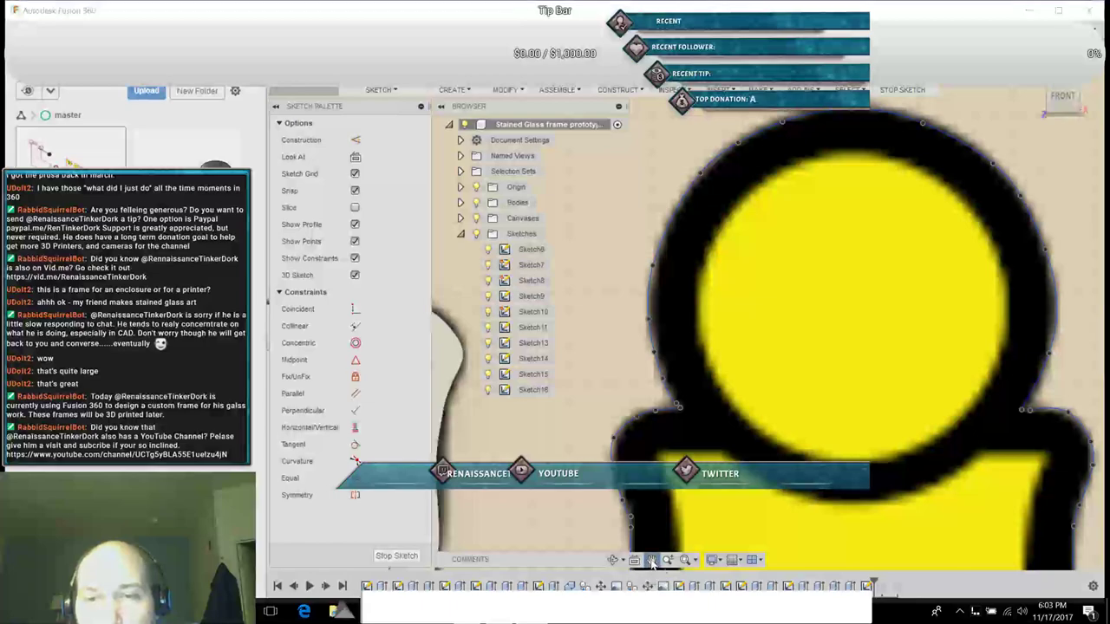
drag(812, 512, 798, 234)
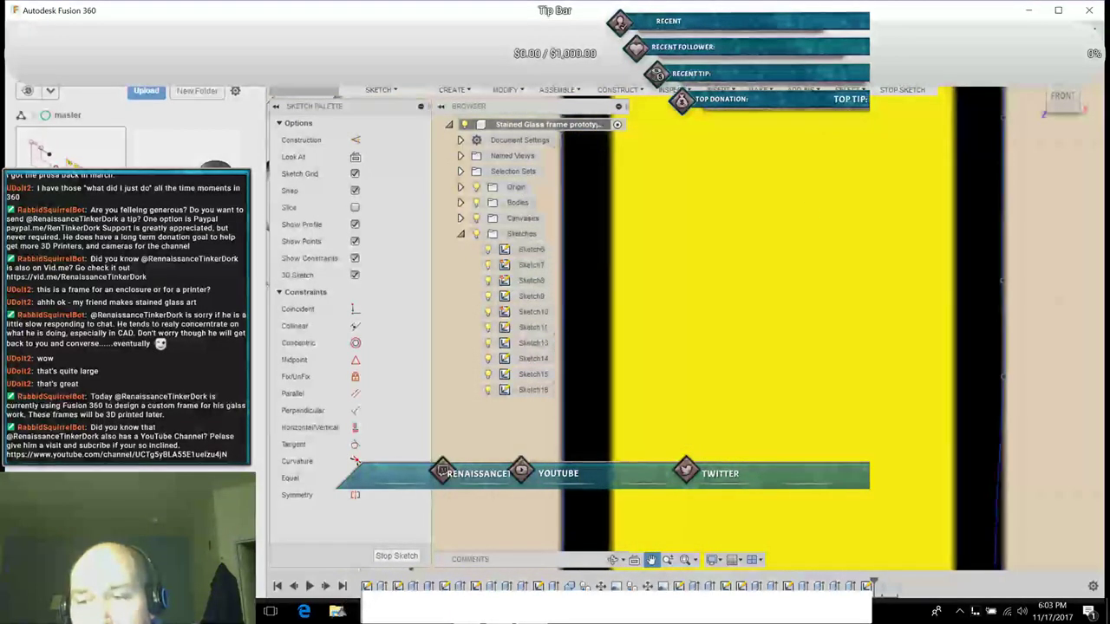
mouse_move(884, 297)
mouse_down()
mouse_move(840, 208)
mouse_move(806, 95)
mouse_up()
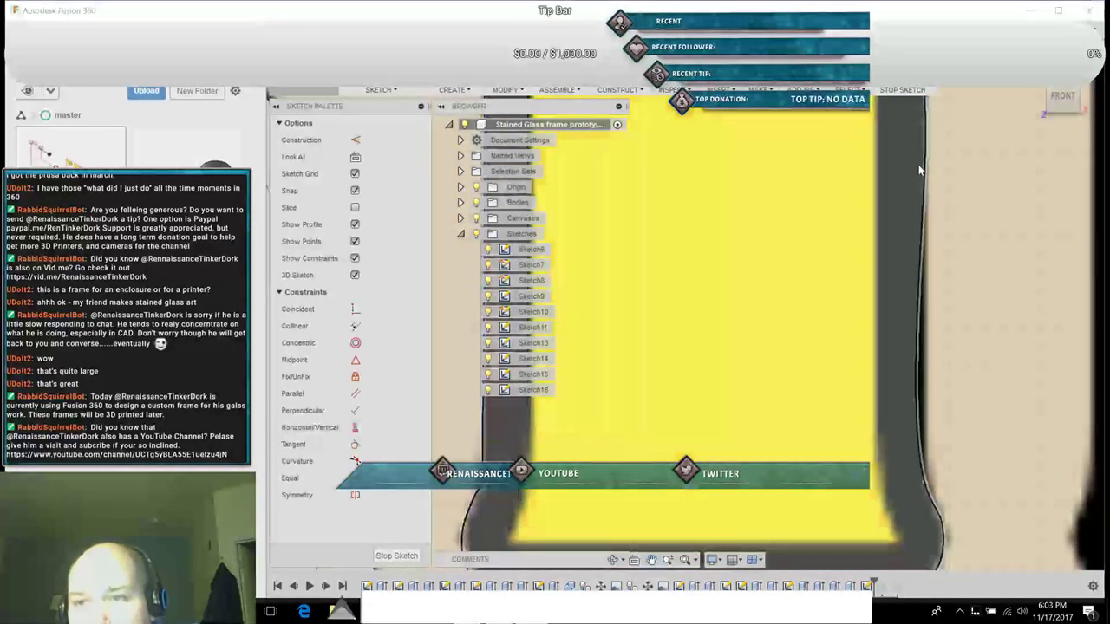
click(925, 176)
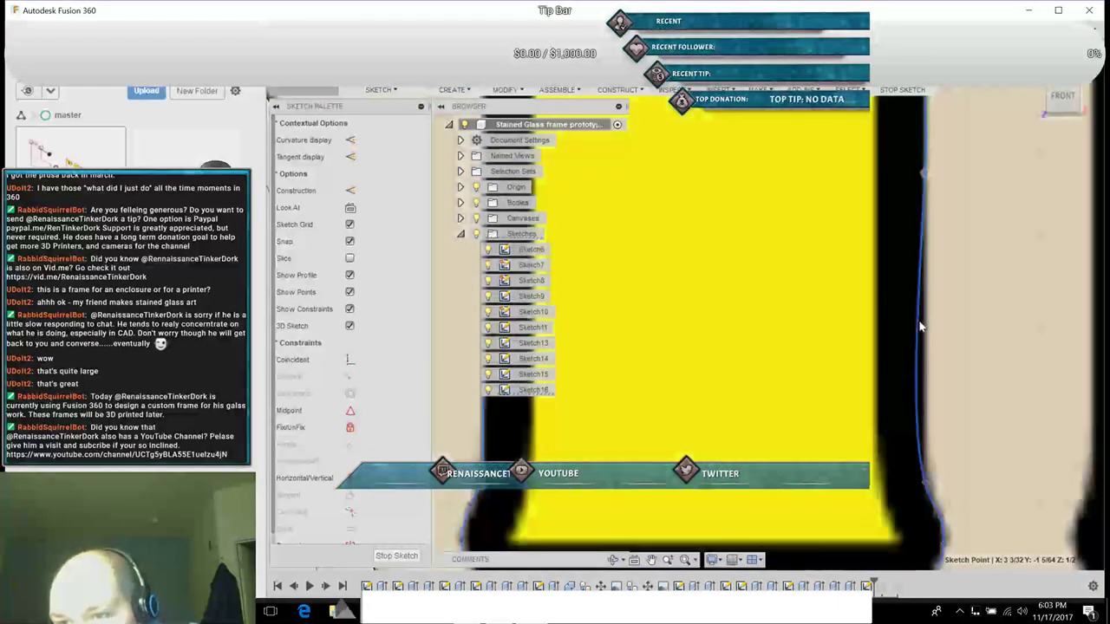
drag(918, 318, 933, 315)
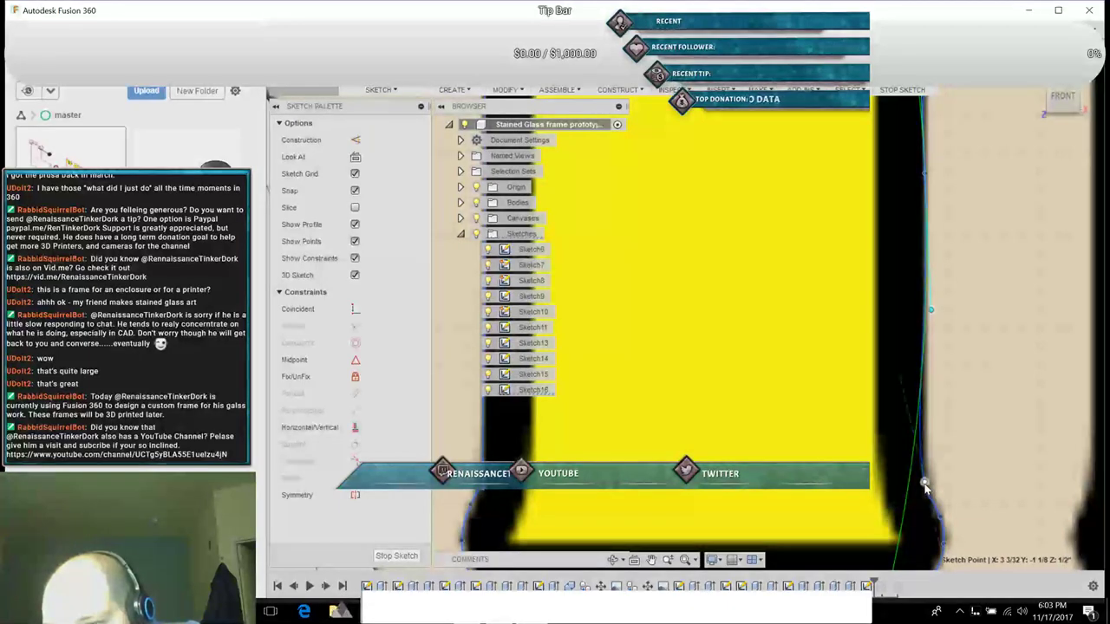
click(926, 490)
drag(899, 375, 921, 361)
drag(930, 315, 924, 316)
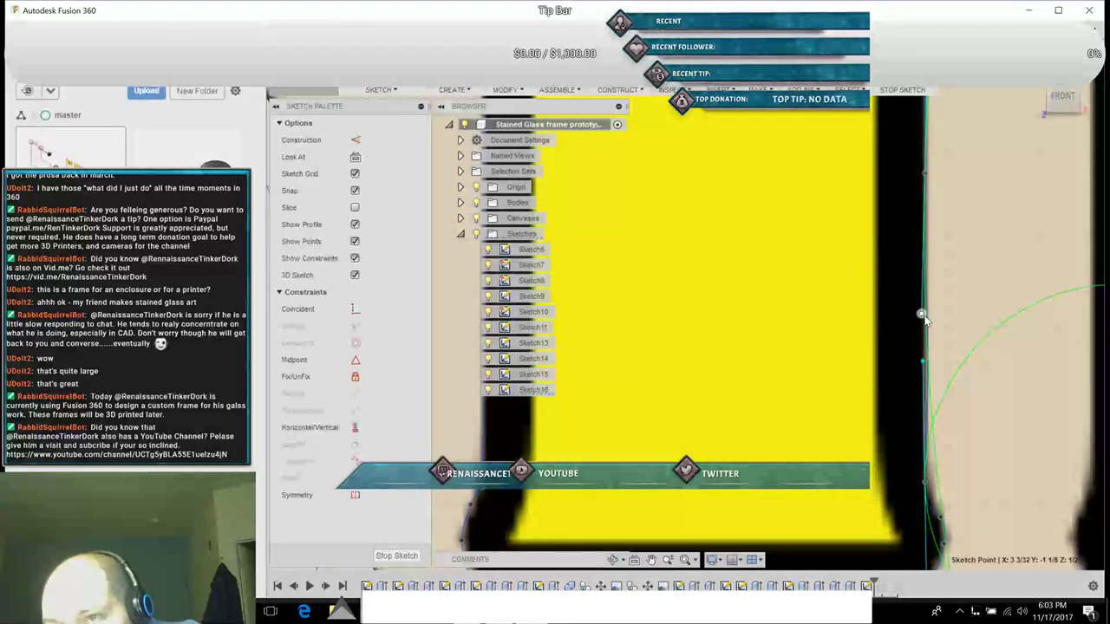
click(960, 284)
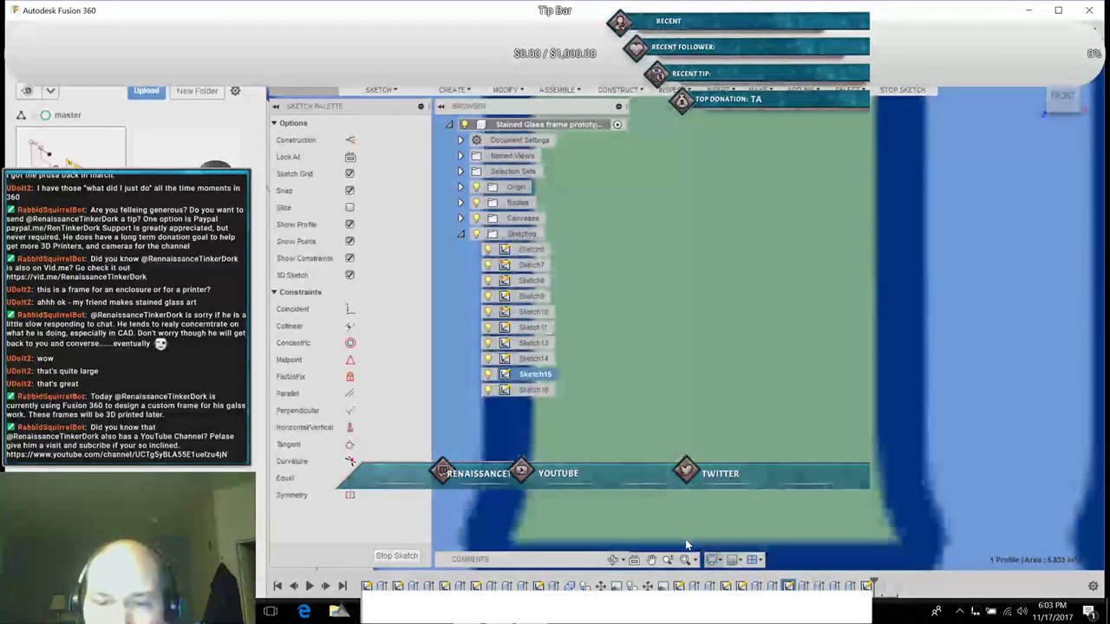
Step: Start a spline low on the yellow body panel's inner left edge and trace it upward along that edge
drag(713, 431, 869, 258)
click(652, 559)
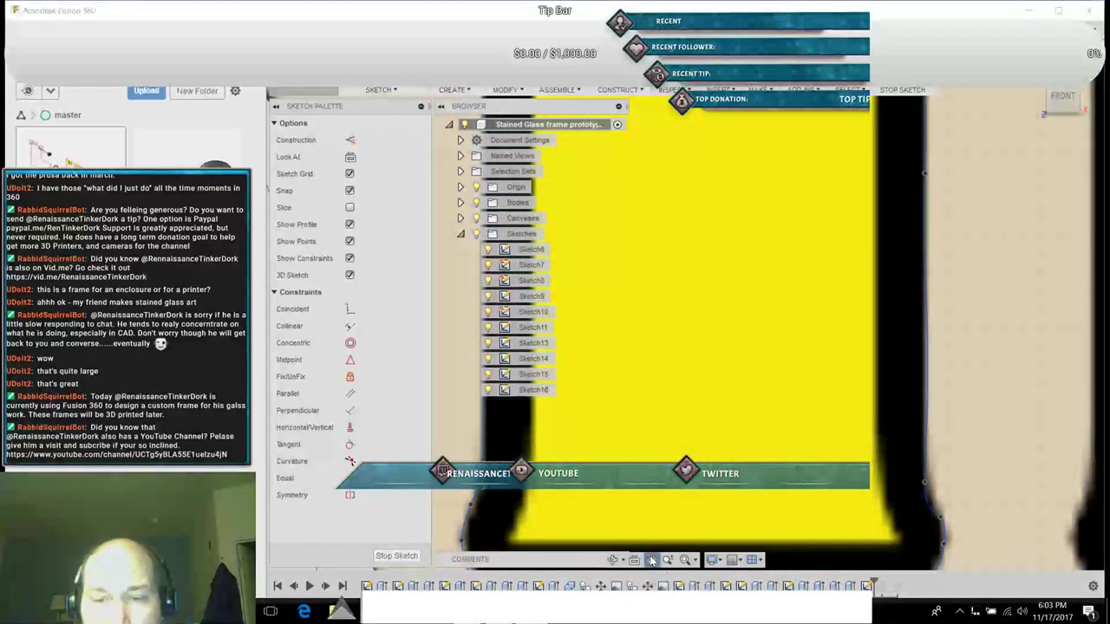
drag(676, 405, 706, 389)
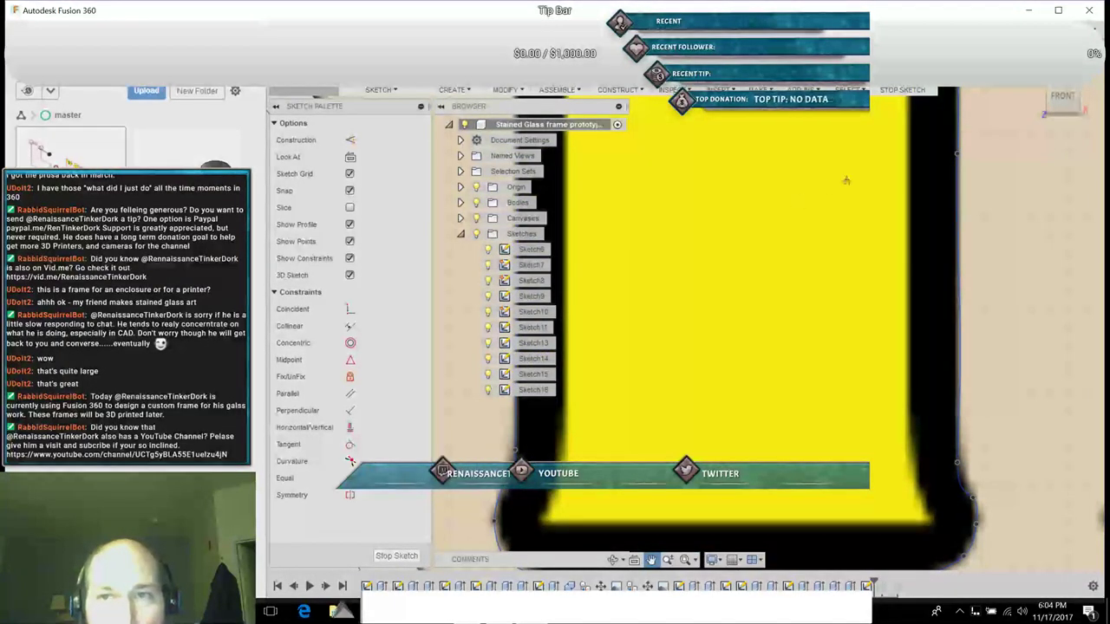
click(388, 91)
click(385, 91)
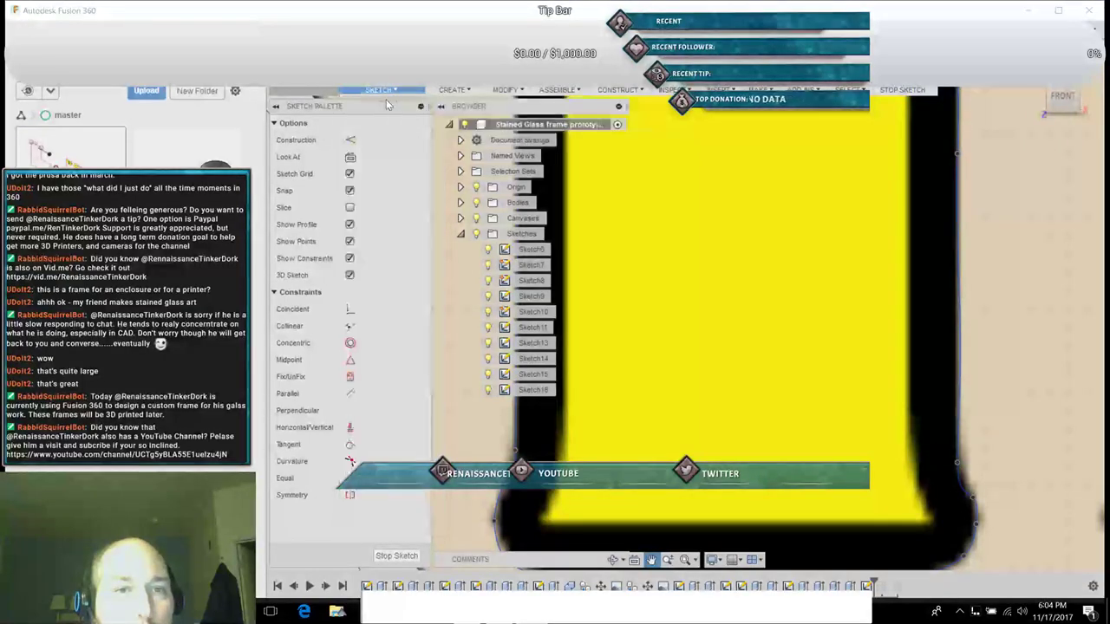
click(385, 91)
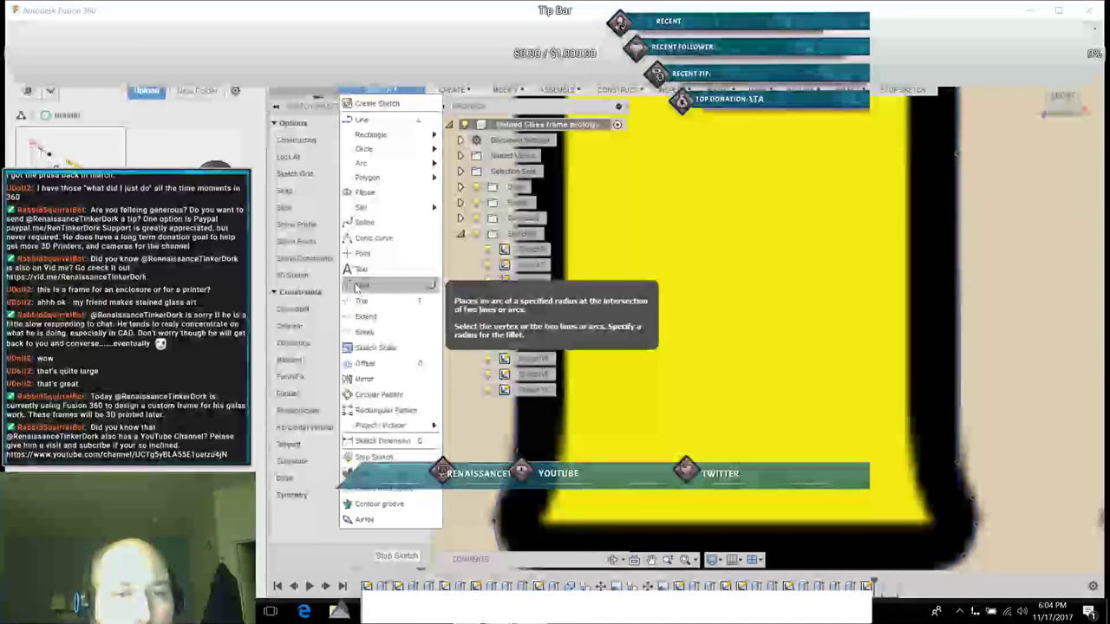
click(364, 223)
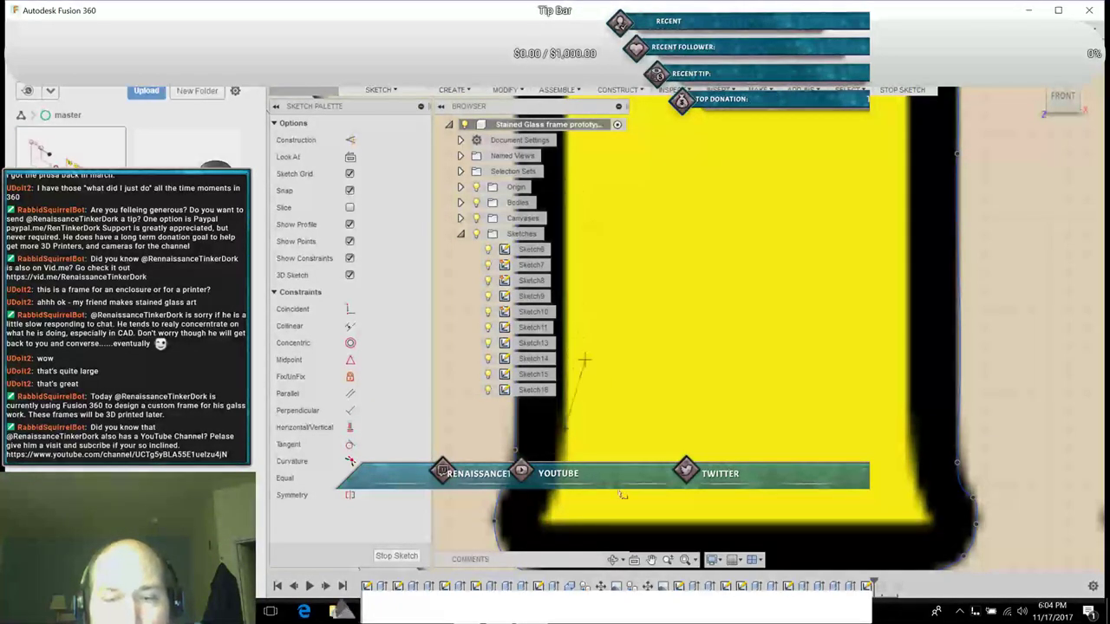
click(652, 560)
drag(630, 364, 687, 508)
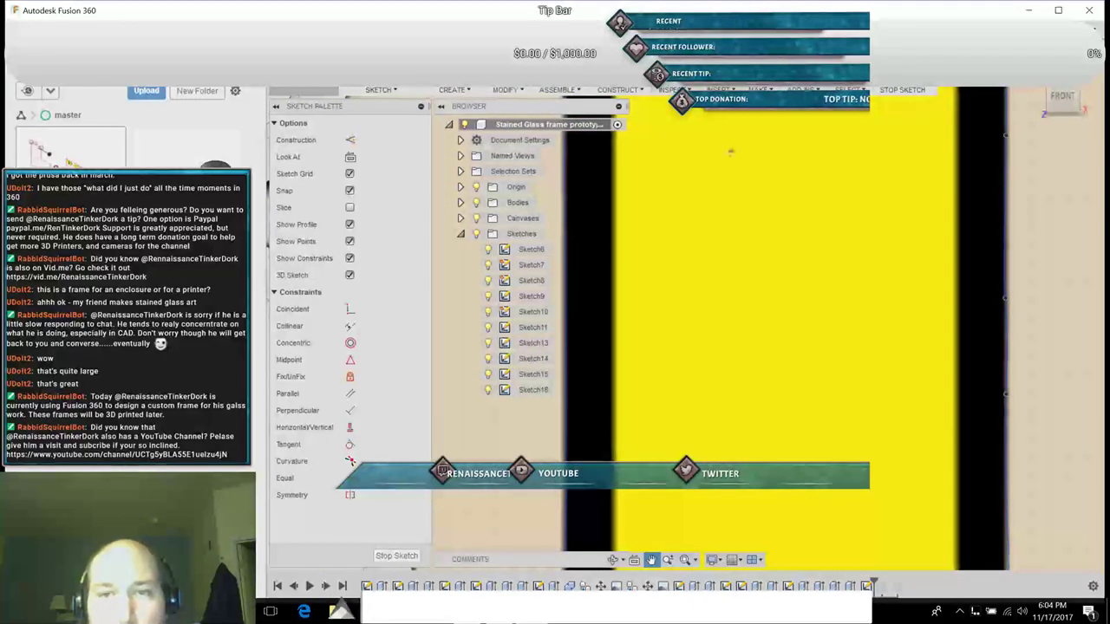
drag(731, 151, 708, 392)
scroll(704, 403, down, 3)
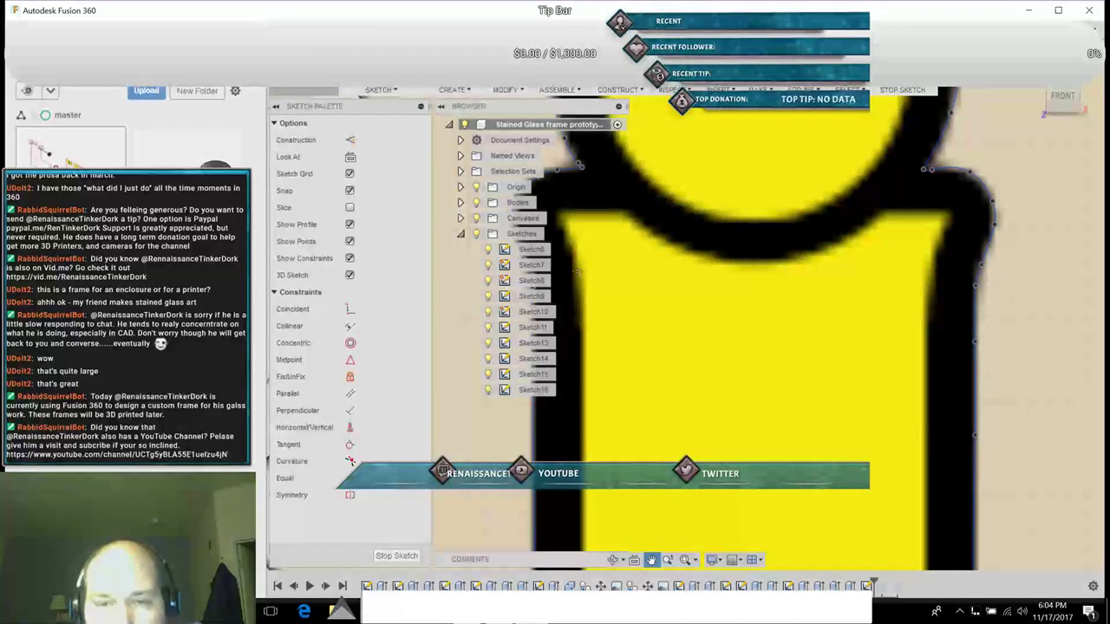
key(Escape)
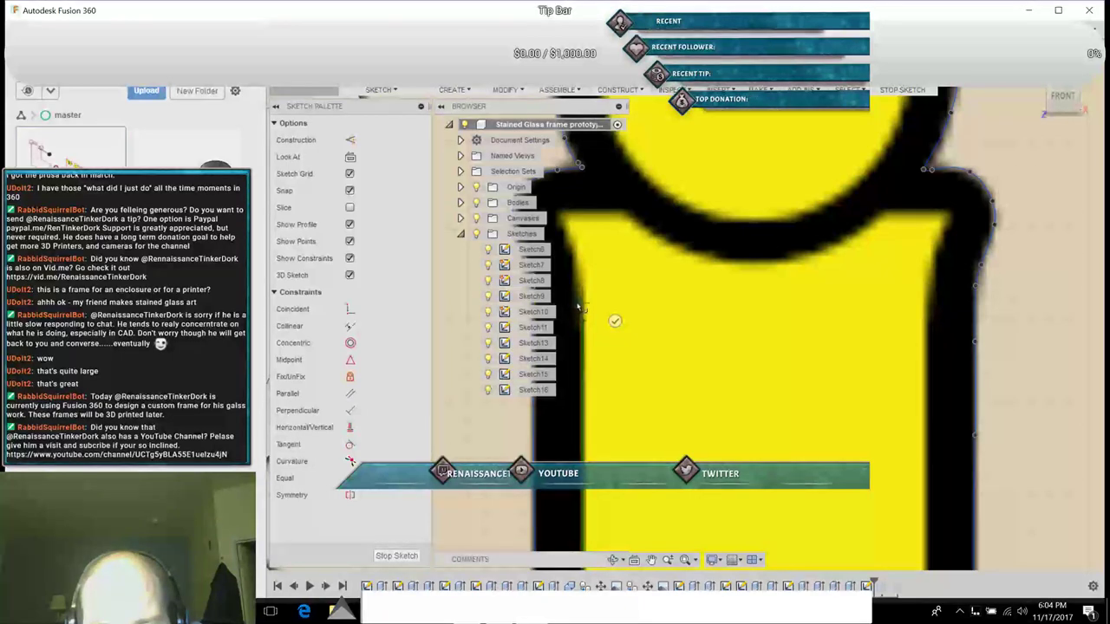
Step: Continue the spline from the panel's upper left corner along the curved top edge to its upper right corner
click(559, 220)
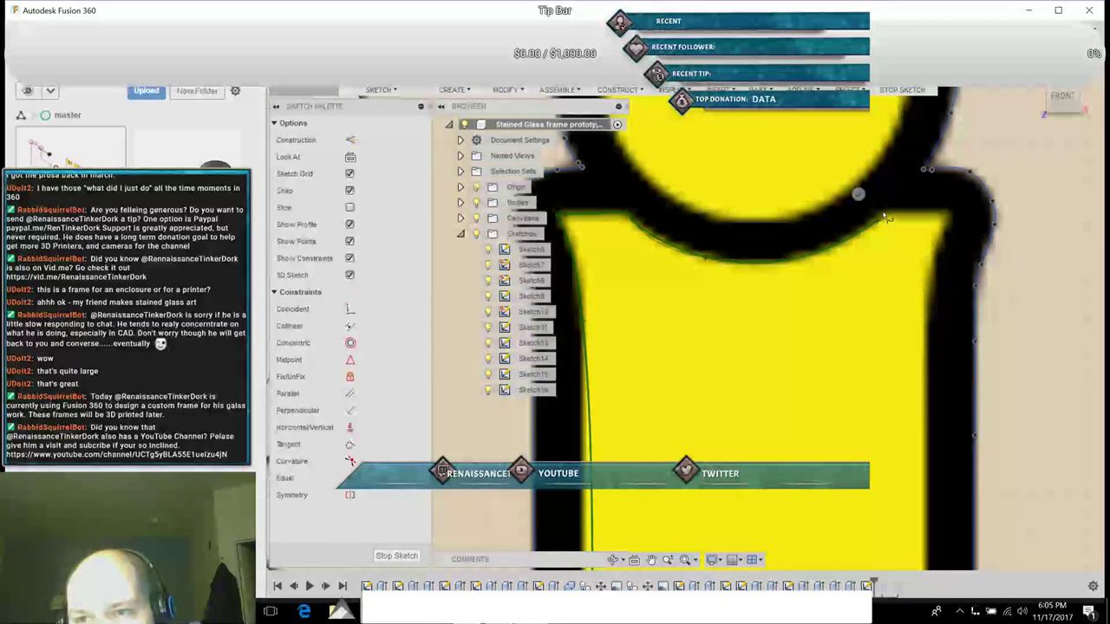
click(885, 217)
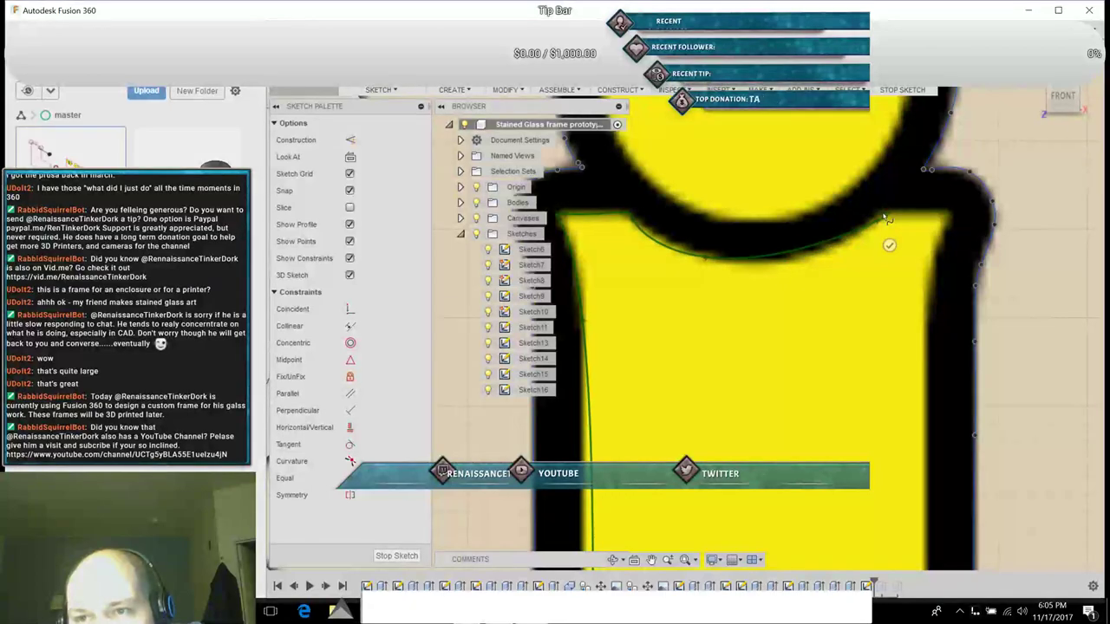
click(951, 214)
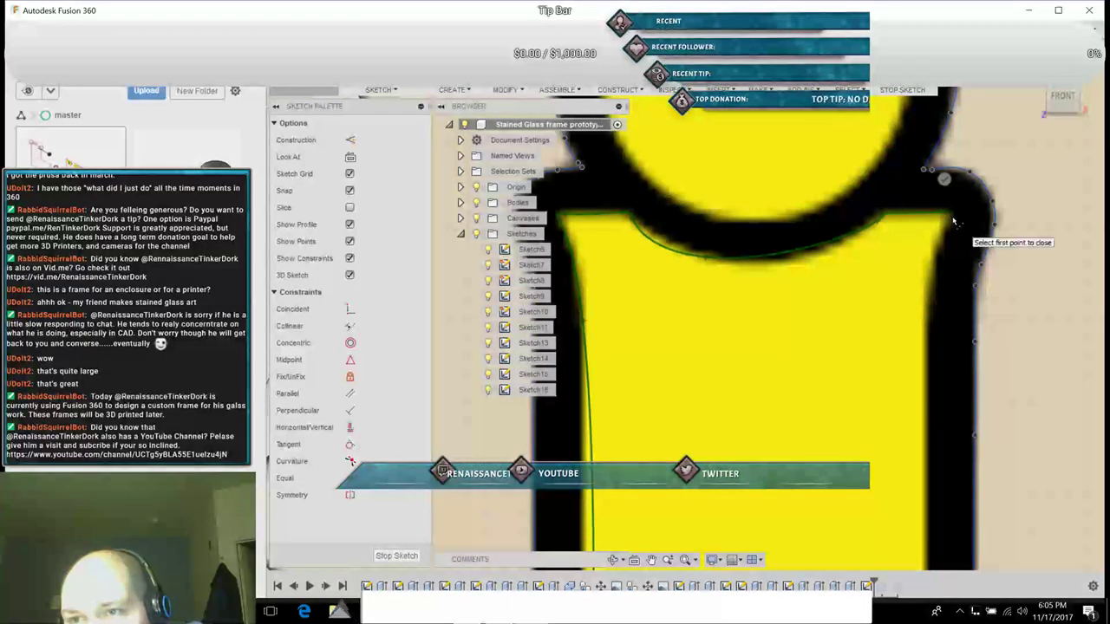
Step: Continue the spline from the panel's upper right corner down the upper part of its inner right edge
click(949, 227)
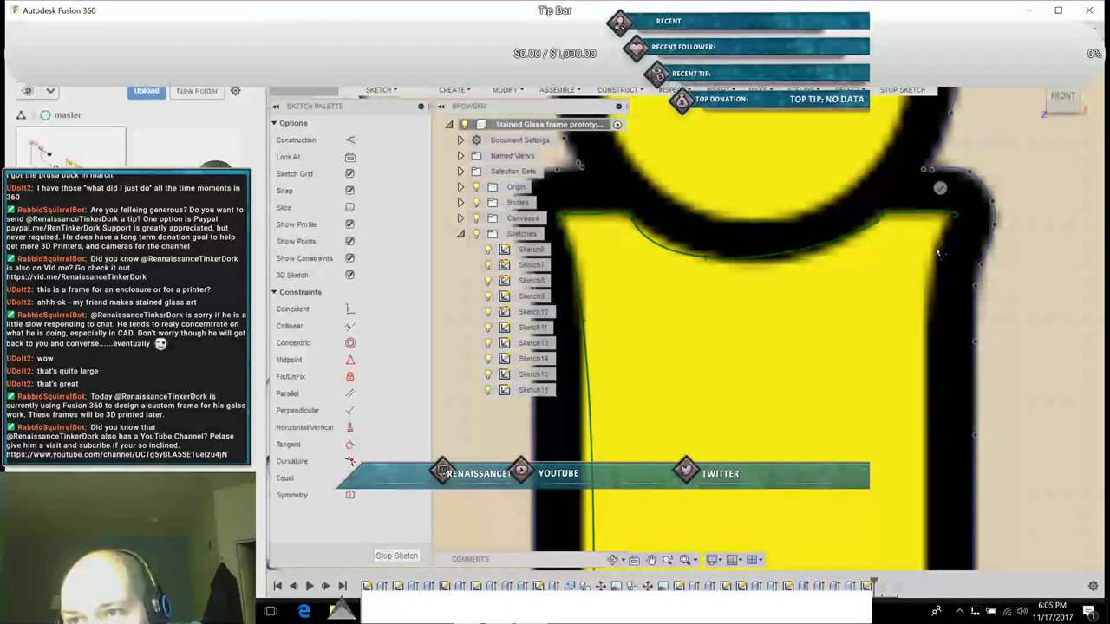
click(930, 278)
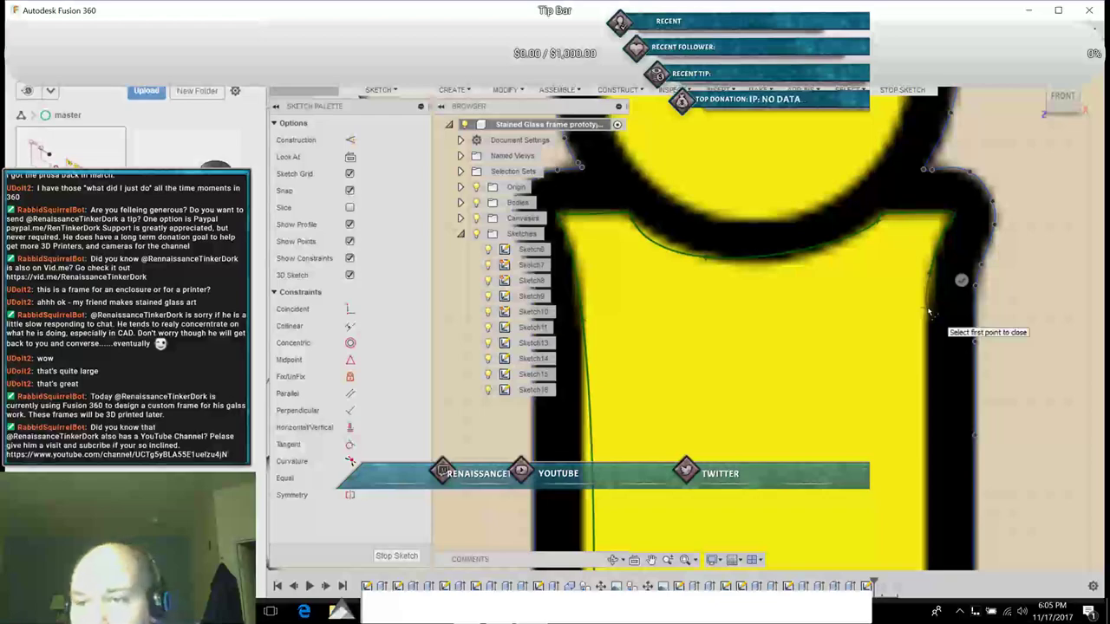
click(928, 312)
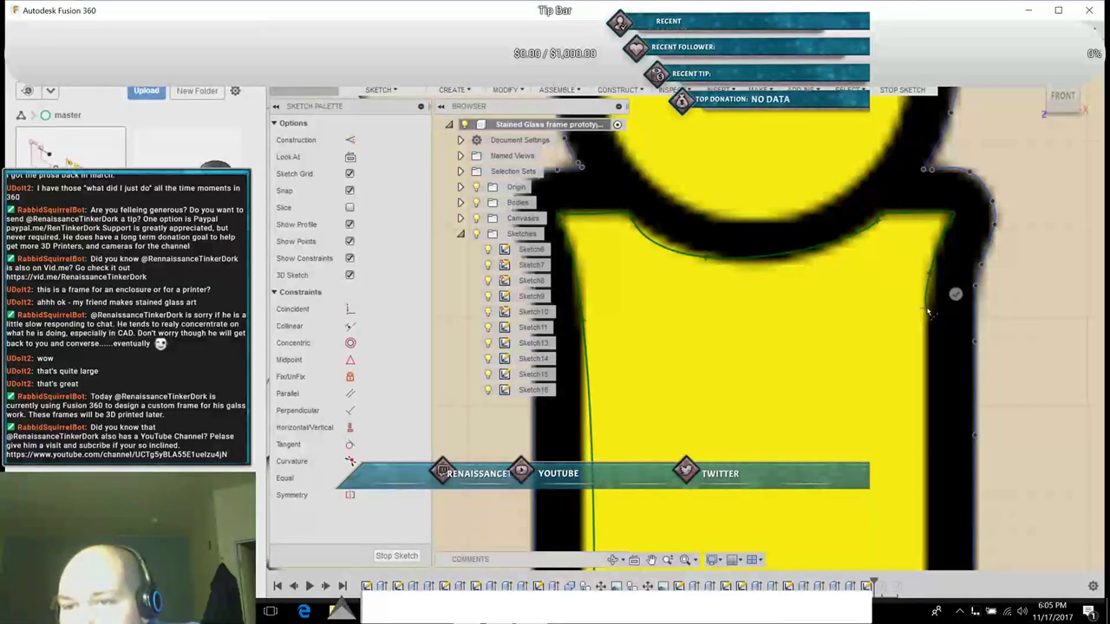
click(926, 359)
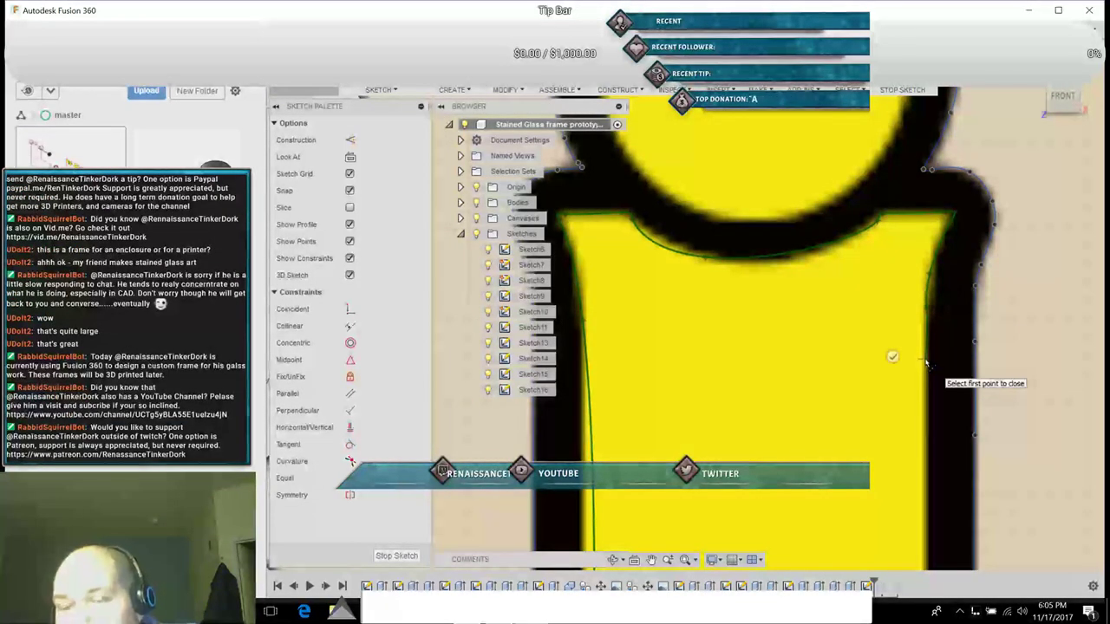
Step: Extend the spline down the straight middle stretch of the panel's inner right edge
click(652, 559)
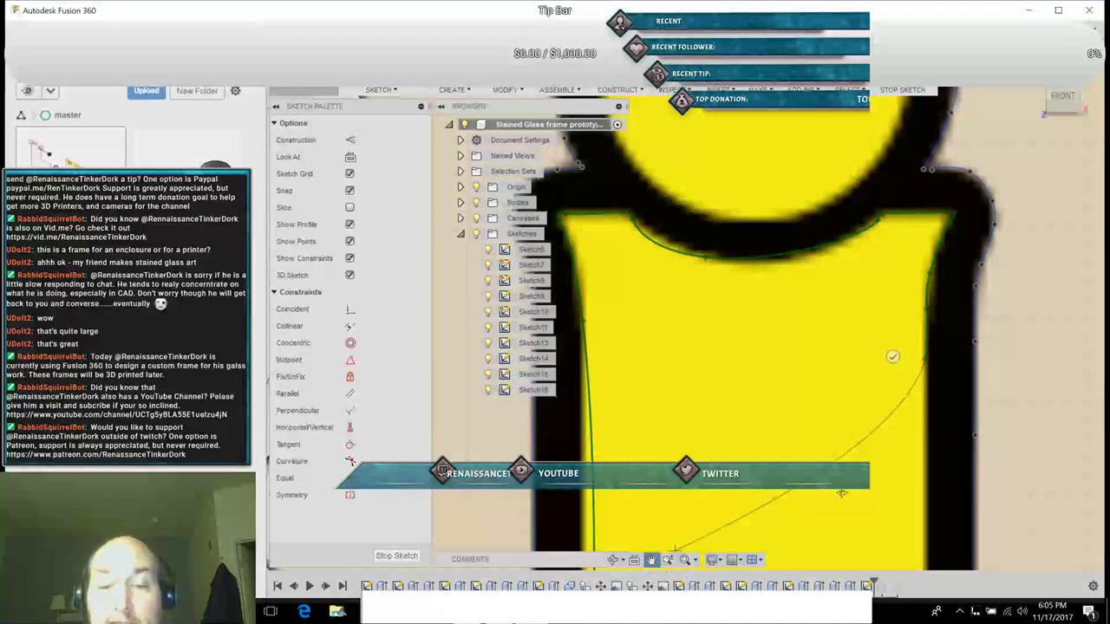
mouse_move(846, 494)
mouse_down()
mouse_move(795, 430)
mouse_move(745, 295)
mouse_move(732, 316)
mouse_up()
click(651, 559)
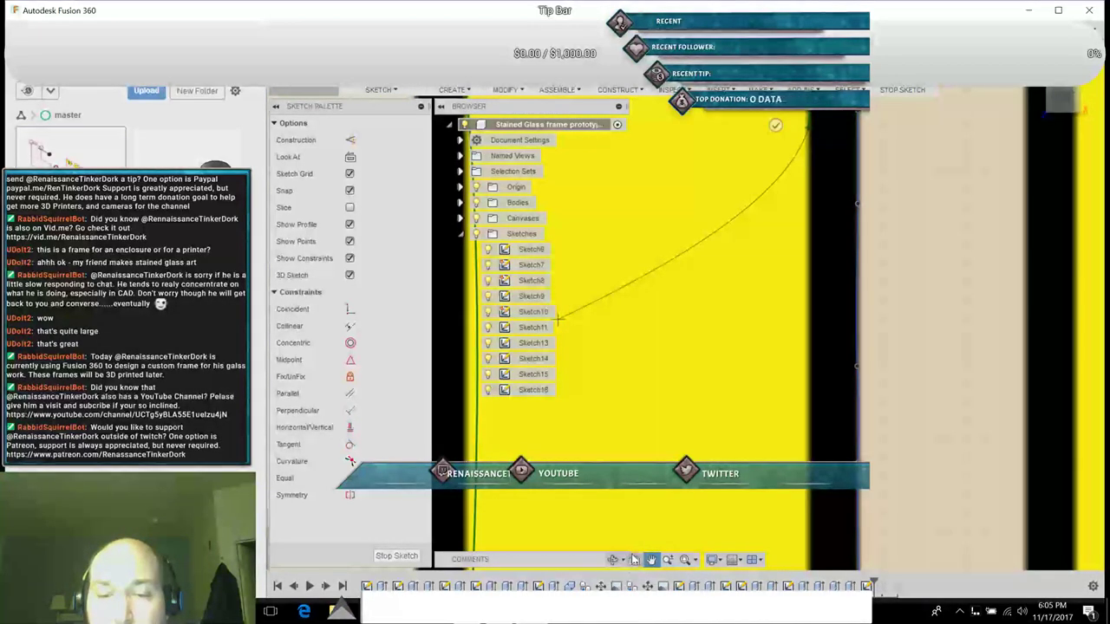
mouse_move(749, 338)
mouse_down()
mouse_move(813, 239)
mouse_move(701, 388)
mouse_up()
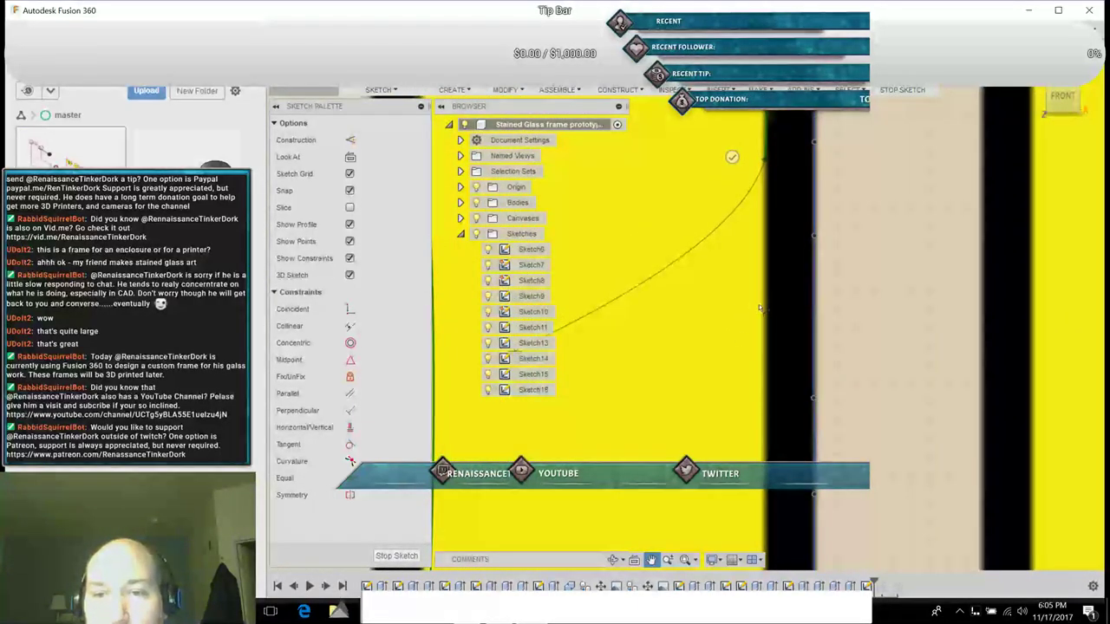
key(Escape)
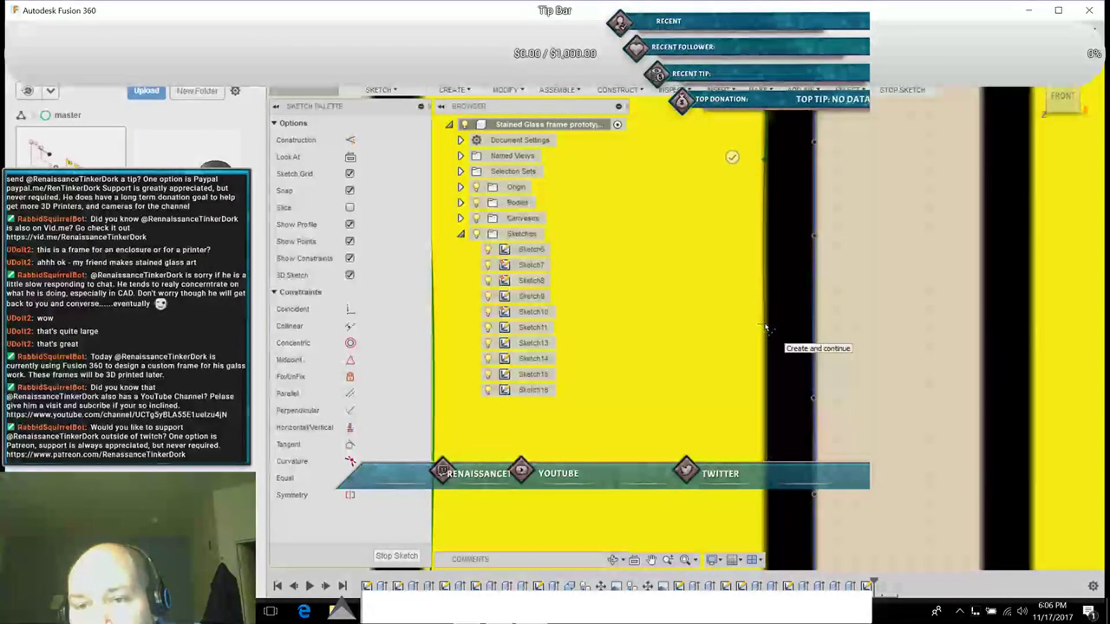
click(763, 448)
Step: Trace the spline down the lower part of the inner right edge to where the panel begins to flare outward
click(653, 559)
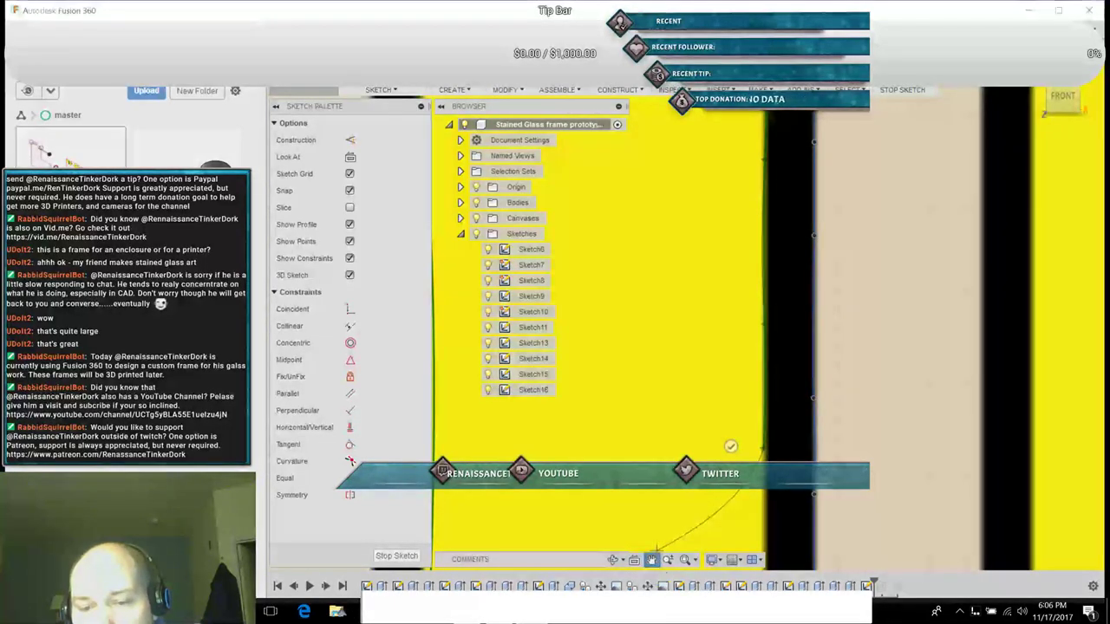
mouse_move(719, 516)
mouse_down()
mouse_move(664, 441)
mouse_move(618, 282)
mouse_move(638, 182)
mouse_up()
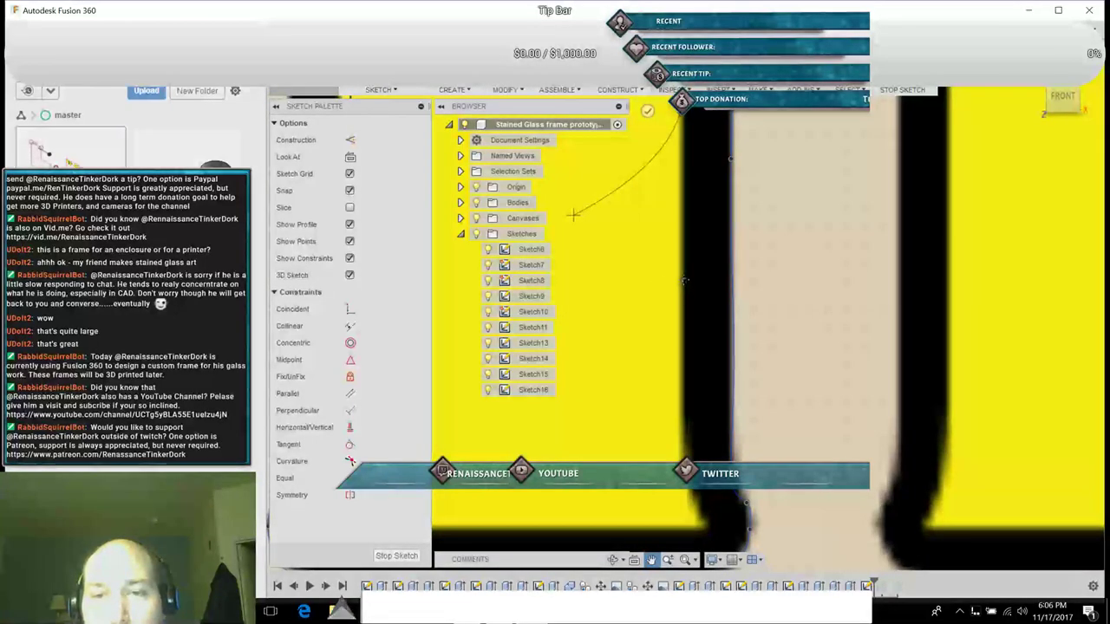
key(Escape)
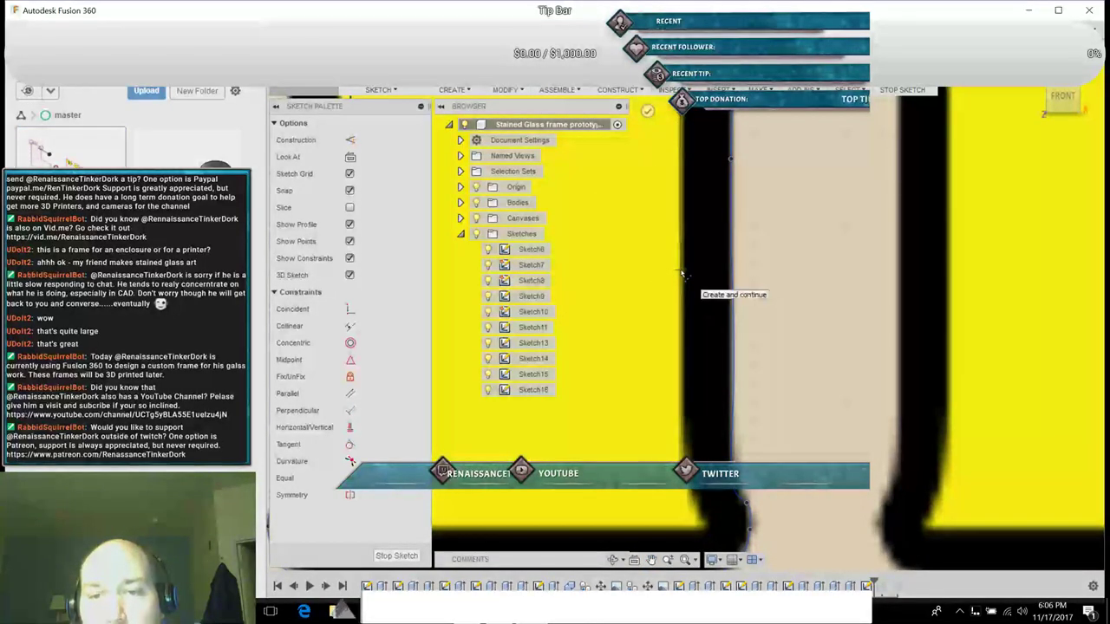
click(681, 272)
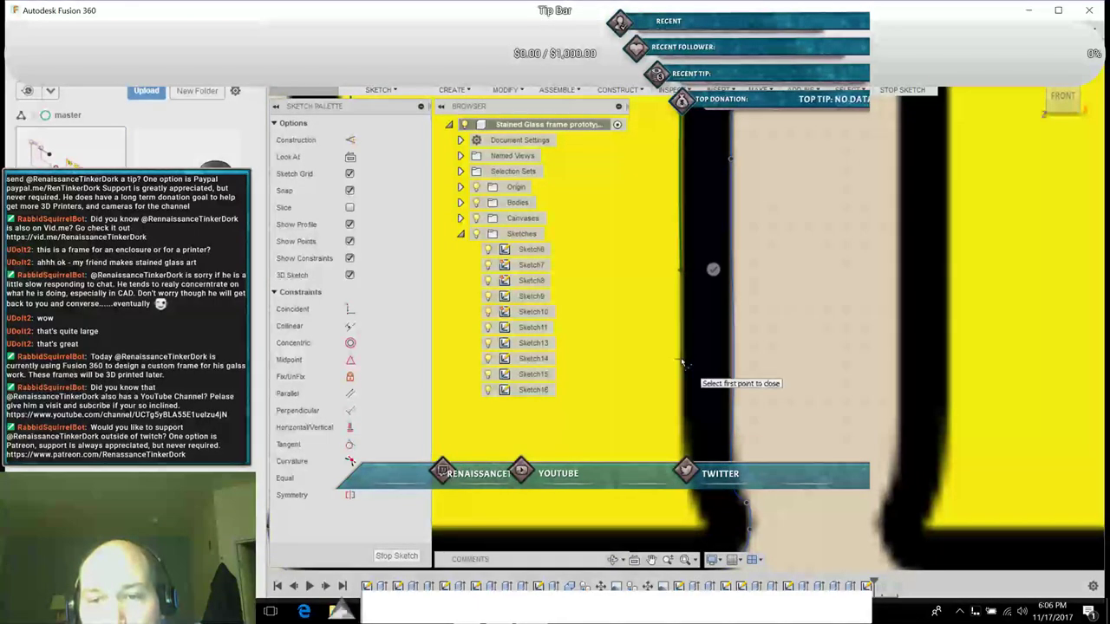
click(682, 363)
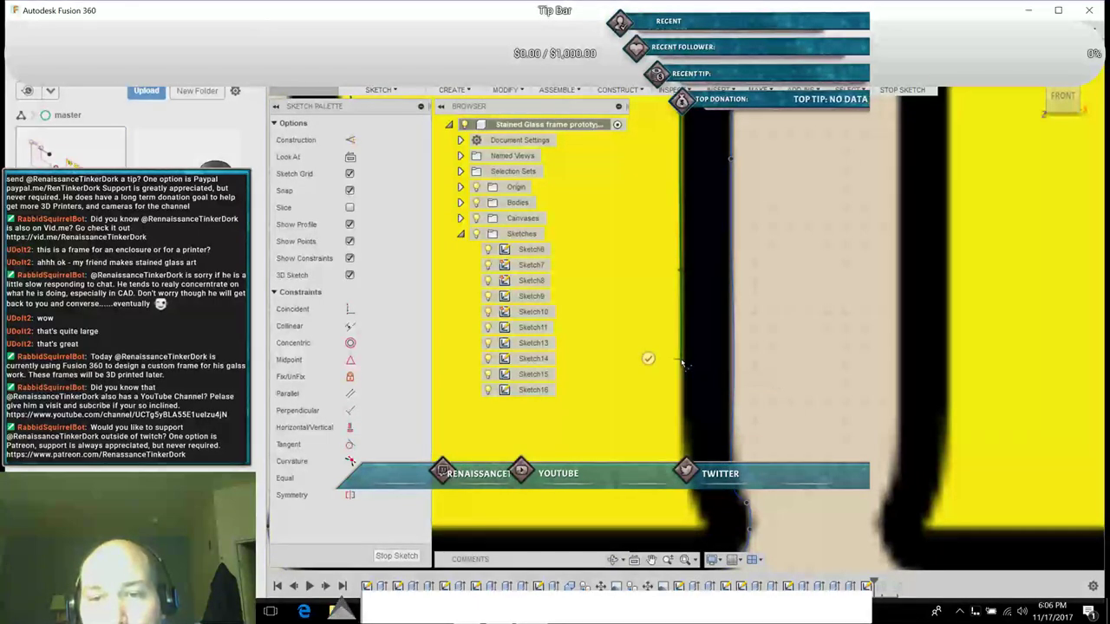
click(682, 431)
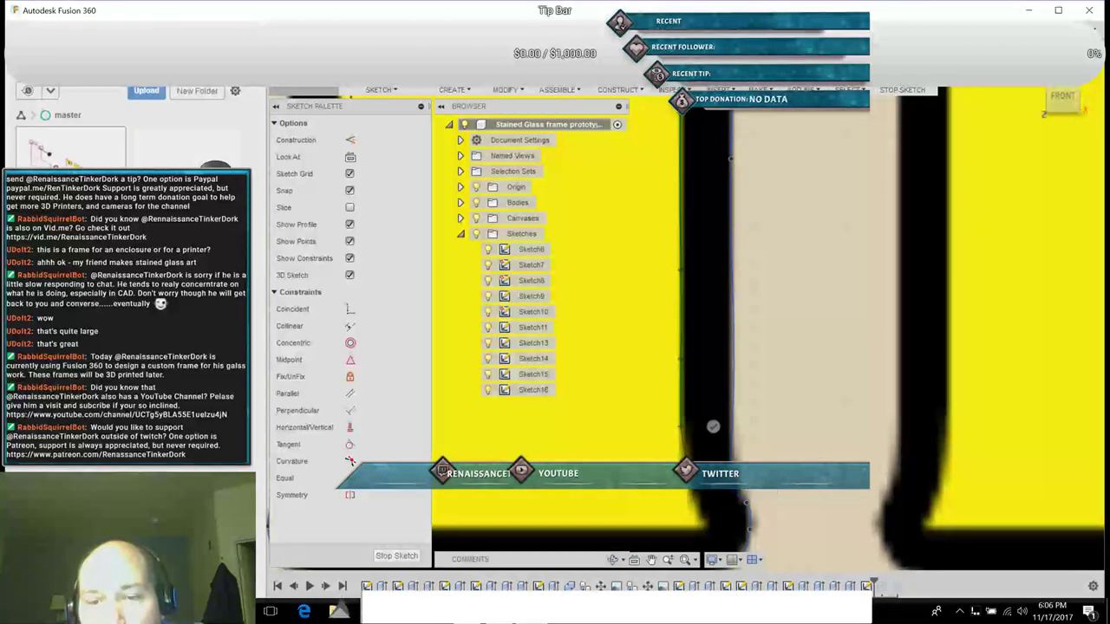
Step: Carry the spline around the lower right corner and along the bottom edge, and close it at its start point on the left edge
click(688, 457)
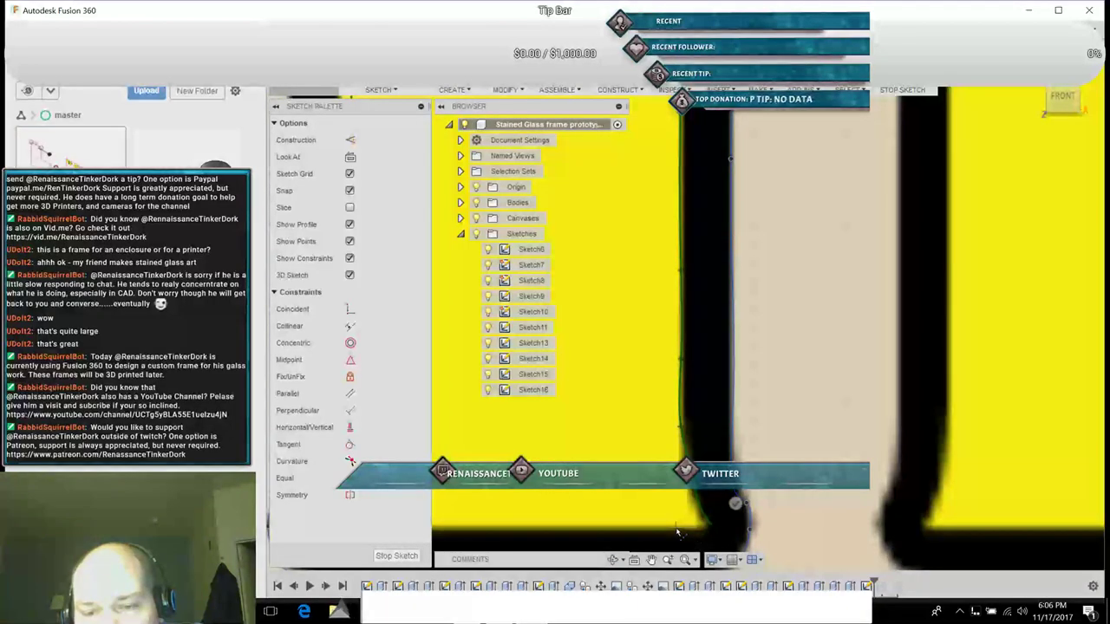
click(678, 530)
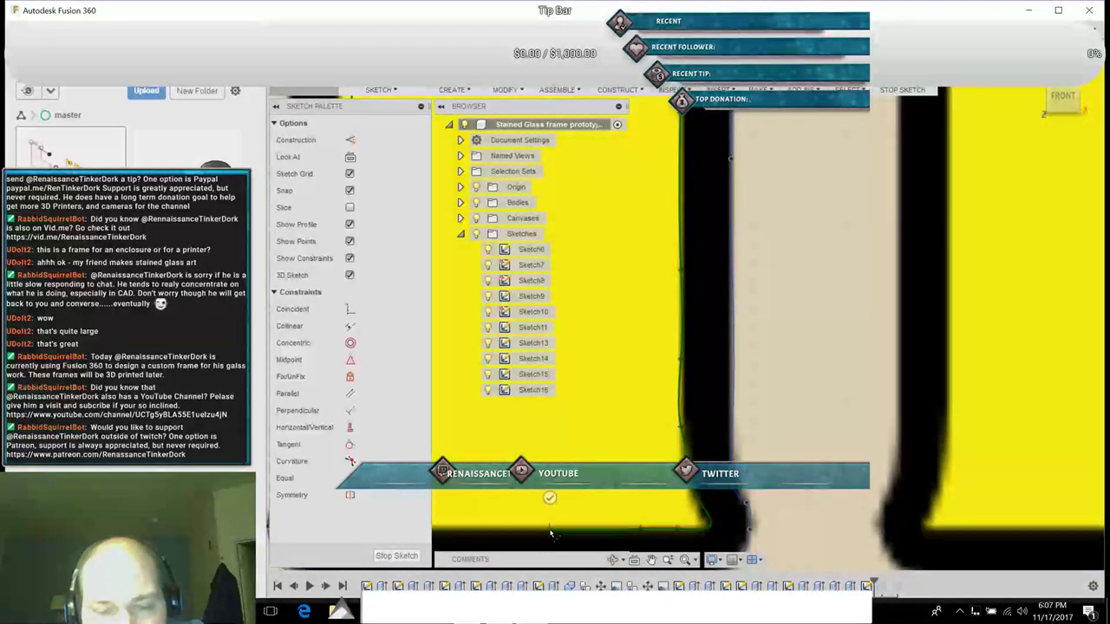
click(651, 560)
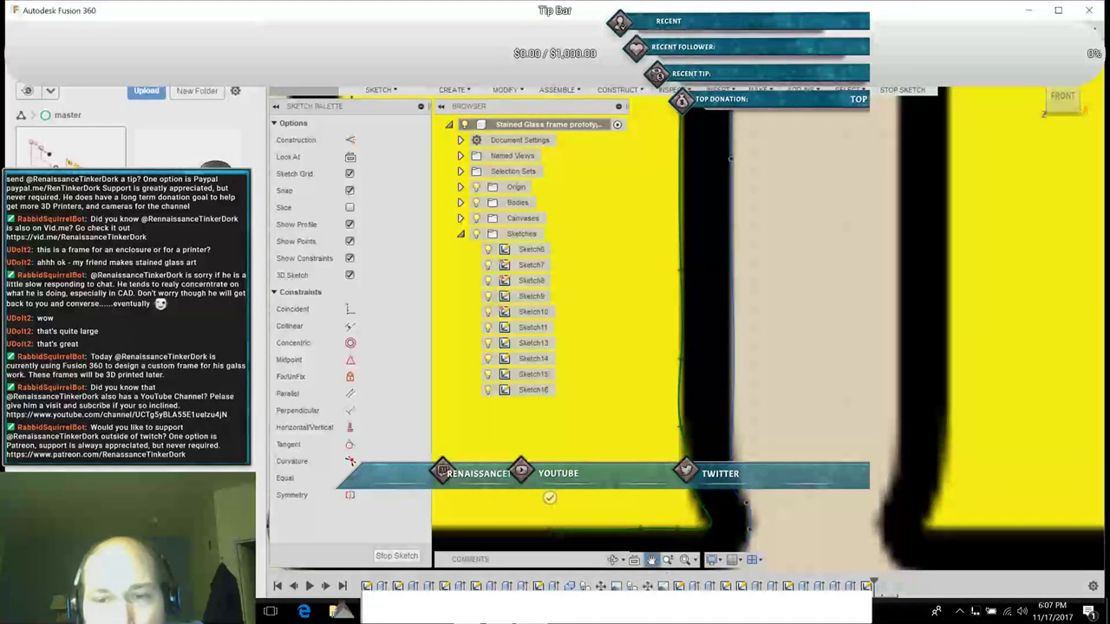
drag(651, 520, 678, 523)
mouse_move(548, 468)
middle_down()
mouse_move(634, 477)
mouse_move(855, 389)
mouse_move(831, 422)
middle_up()
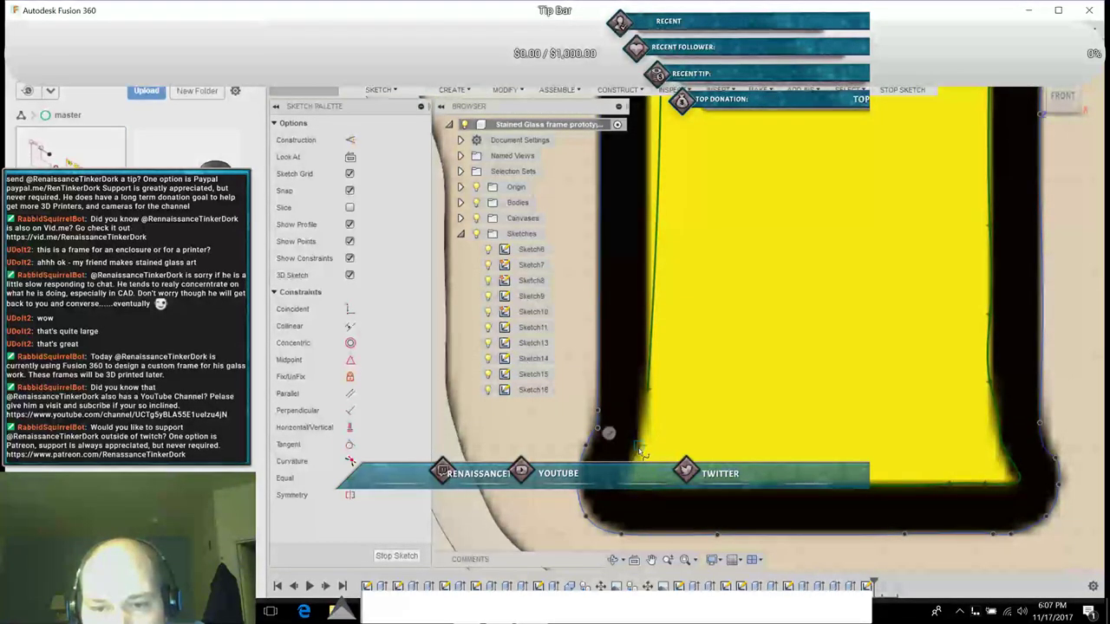
click(650, 395)
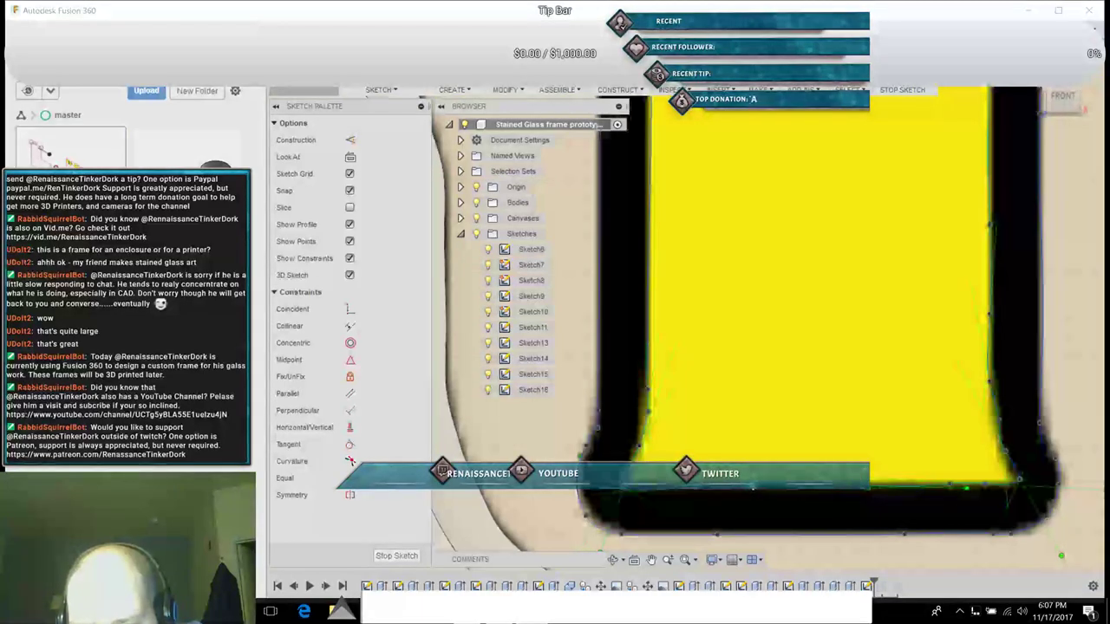
Step: Straighten the inner spline along the panel's bottom edge by adjusting its point and tangent handle to the black border
click(750, 487)
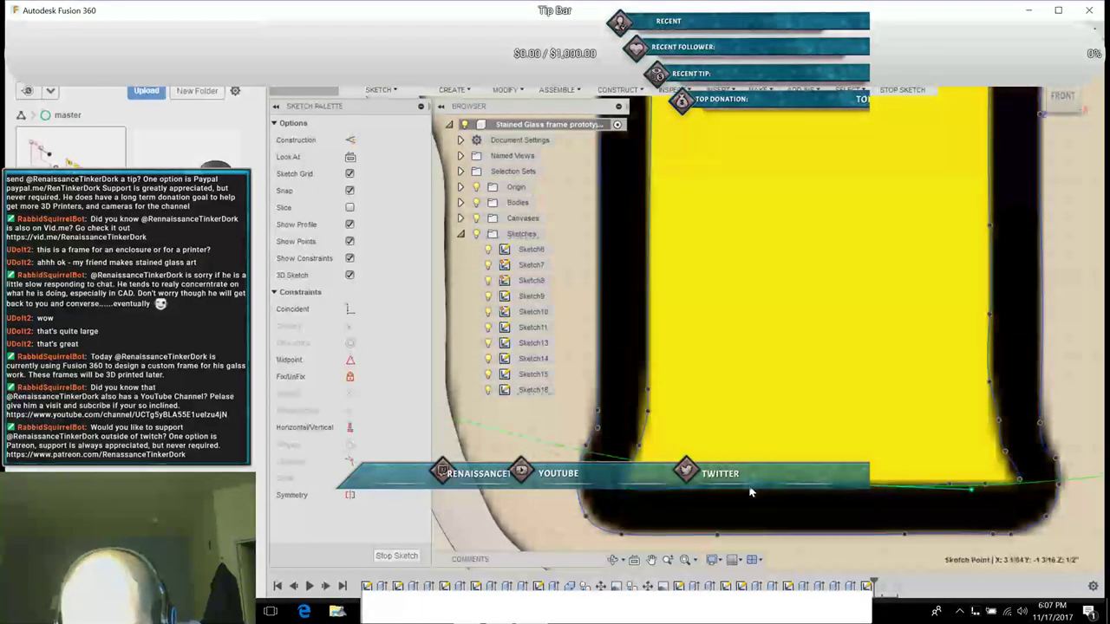
click(750, 488)
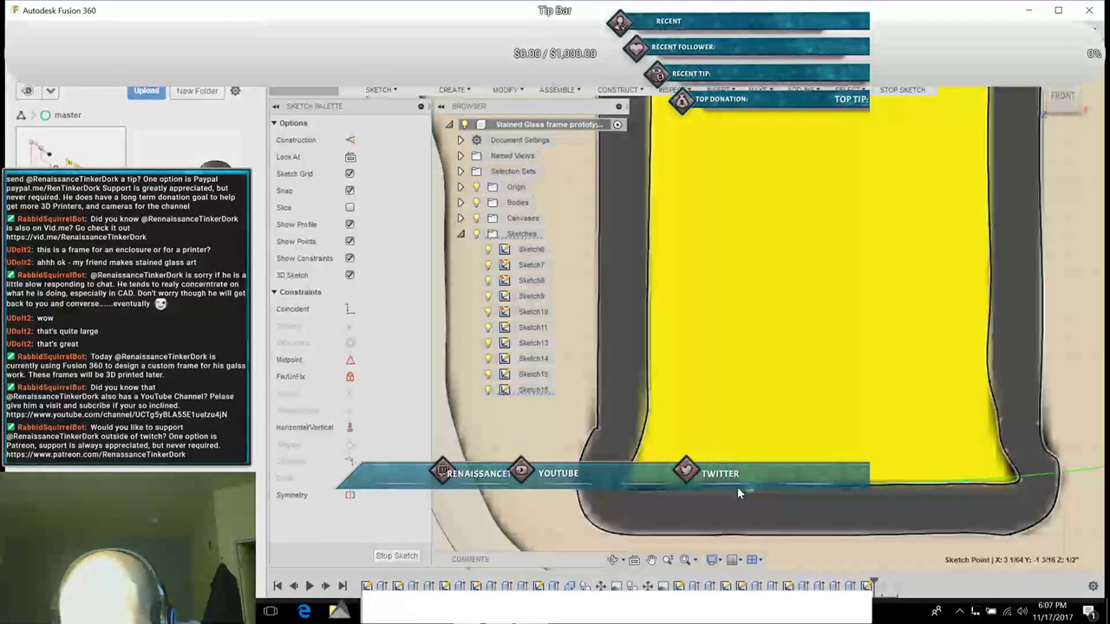
click(715, 489)
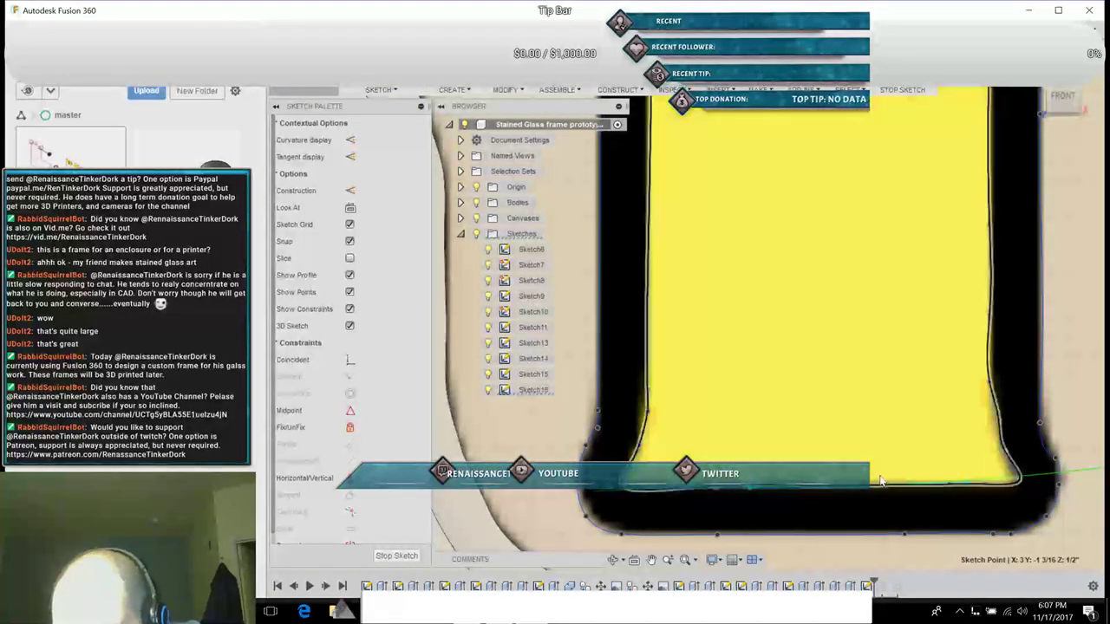
click(836, 489)
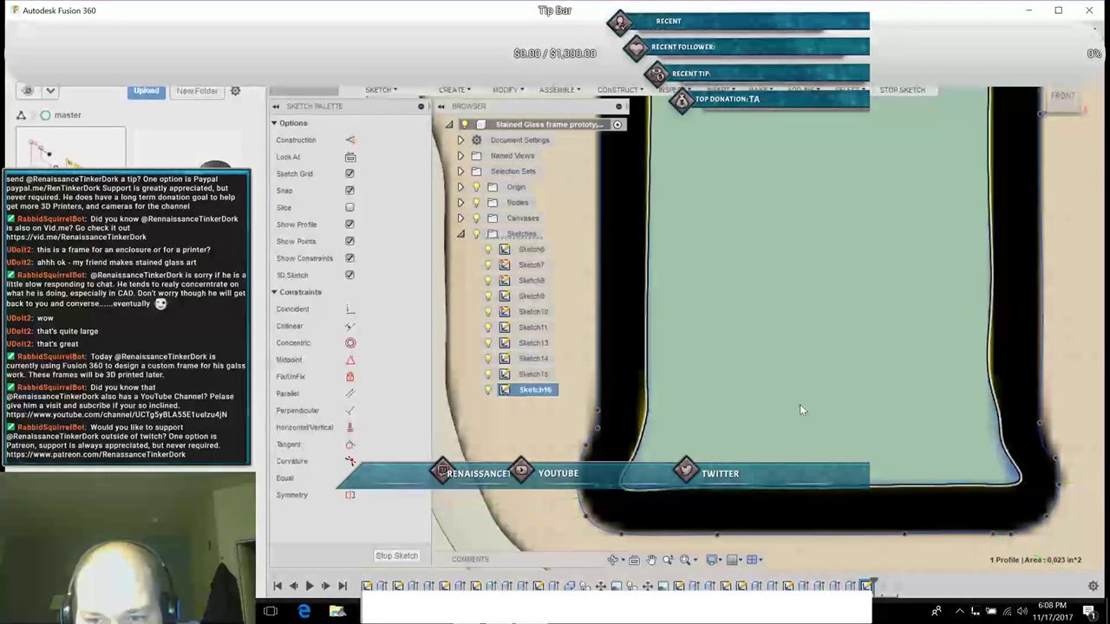
Step: Align the tangent handle of the spline point on the panel's lower left edge with the black border's inner edge
click(652, 560)
drag(762, 297, 765, 440)
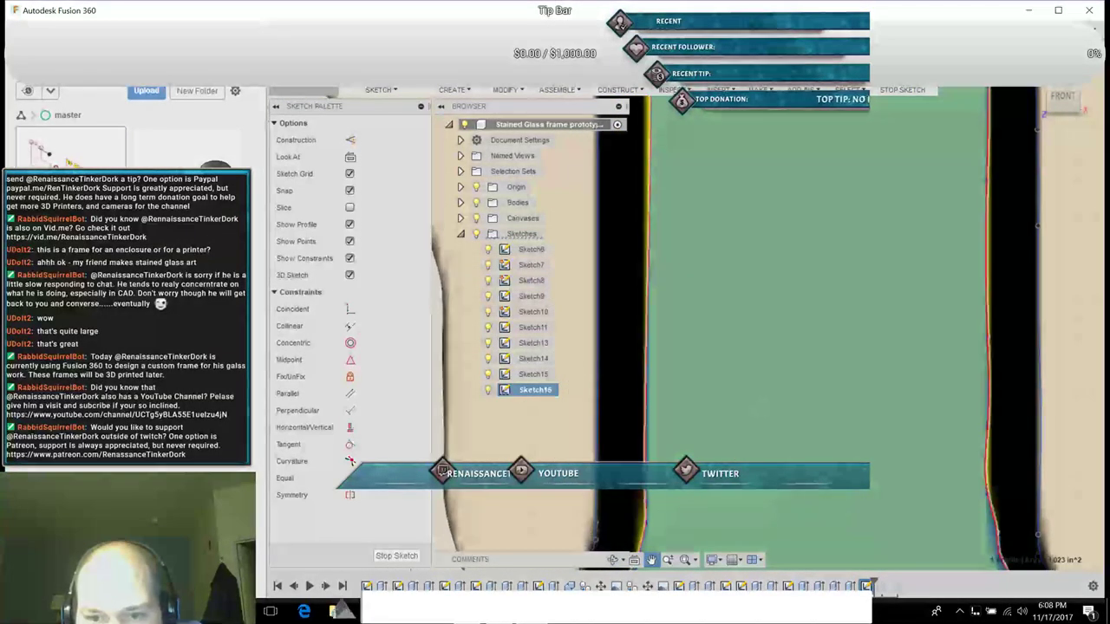
key(Escape)
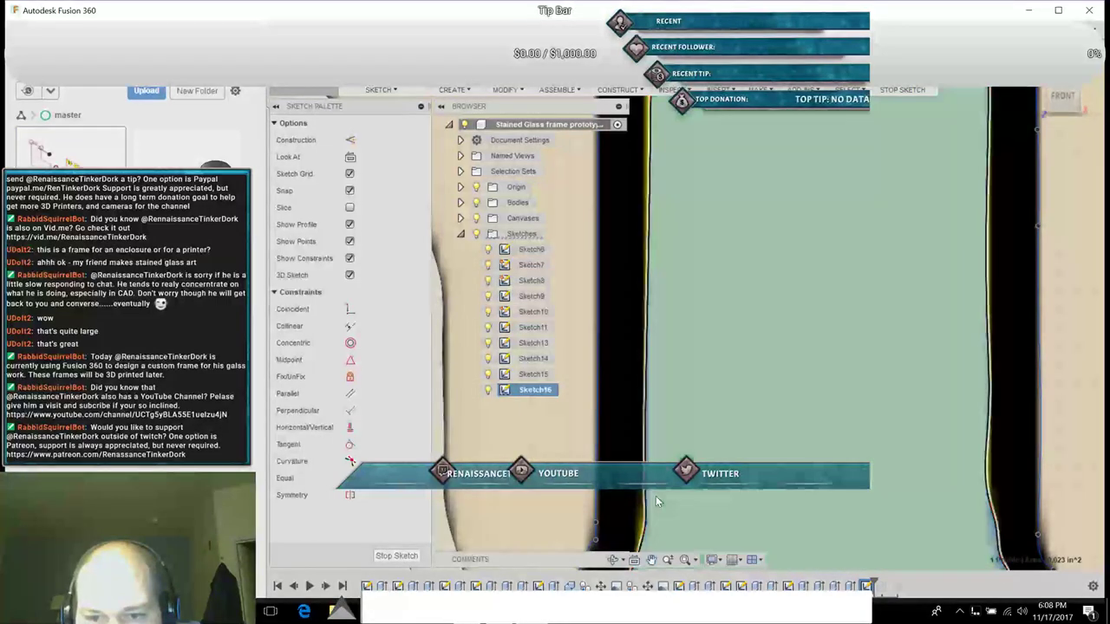
click(646, 501)
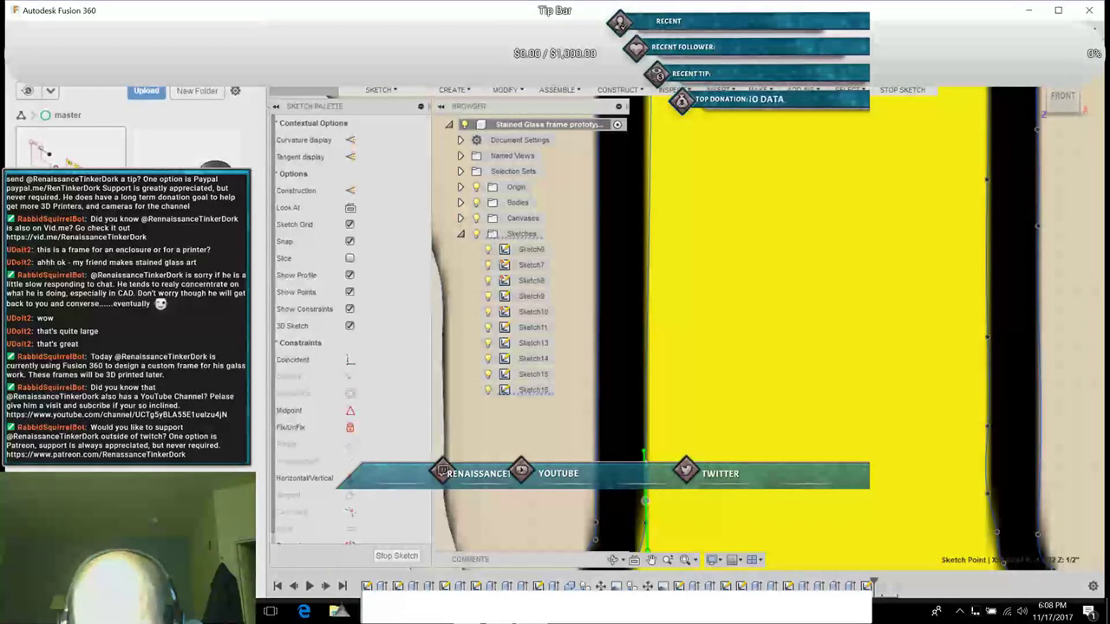
drag(646, 450, 646, 451)
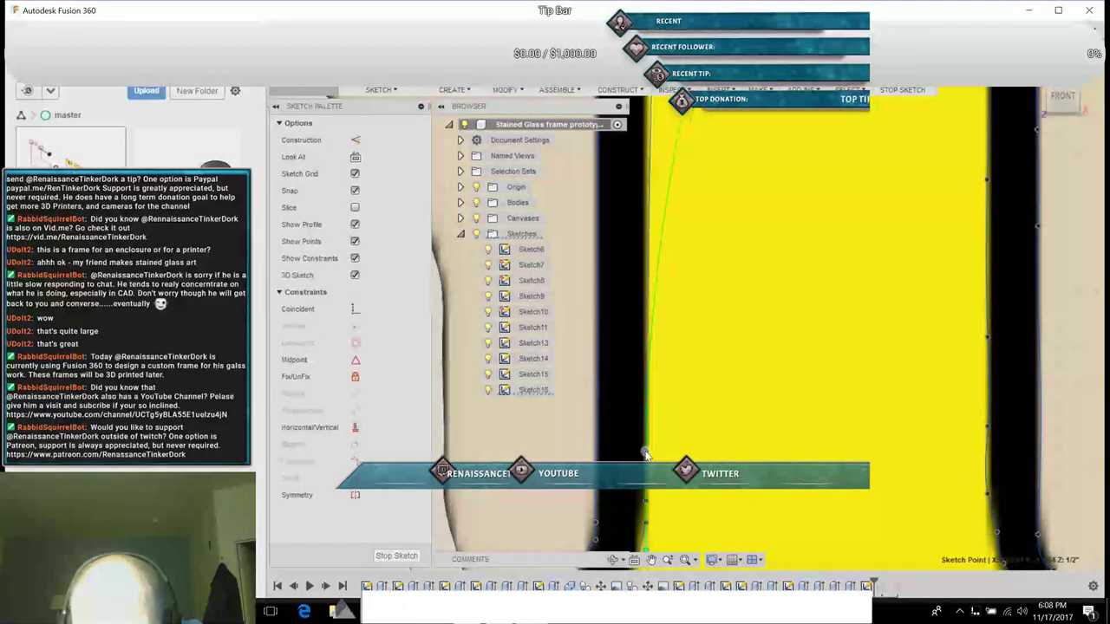
click(781, 206)
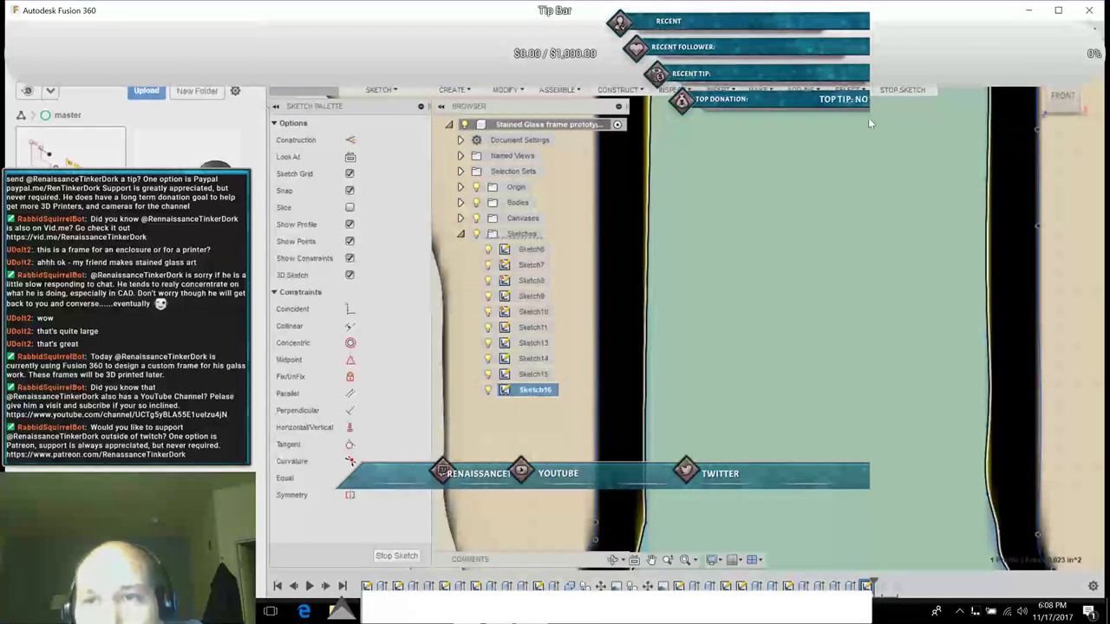
Step: Fit the inner spline to the panel's upper left edge by adjusting the tangent handle of its spline point
click(652, 561)
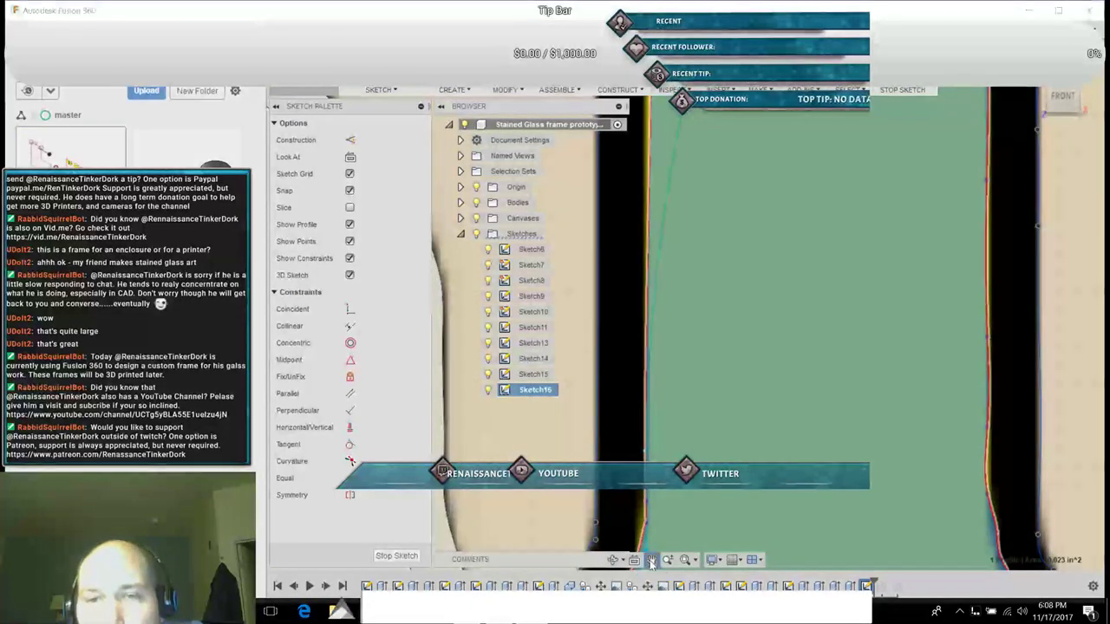
drag(812, 220, 797, 540)
key(Escape)
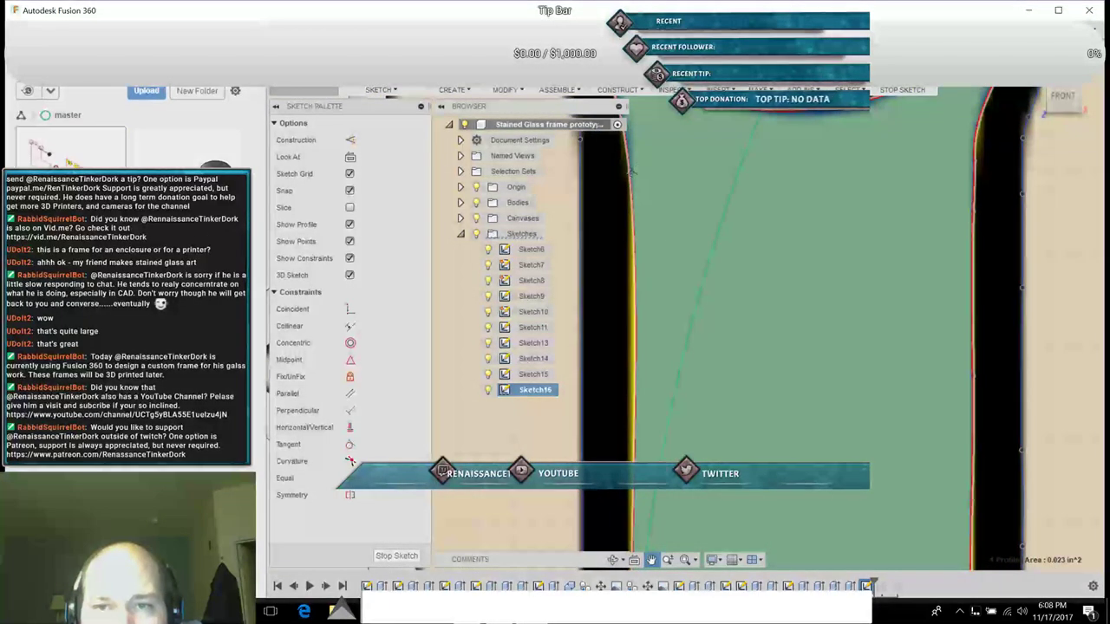
click(631, 174)
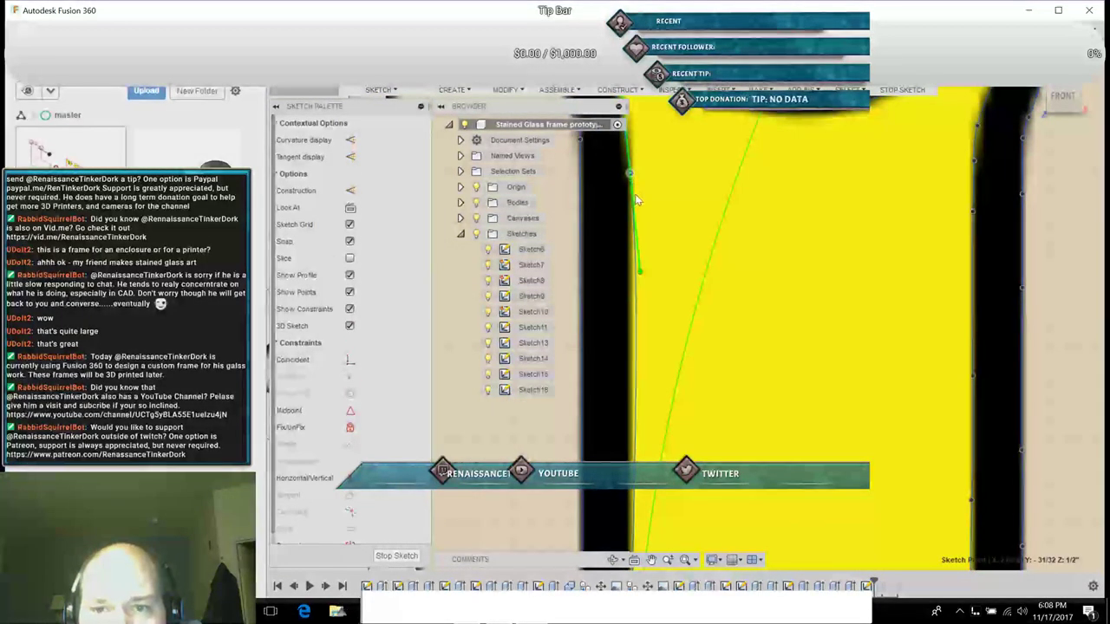
drag(640, 273, 637, 278)
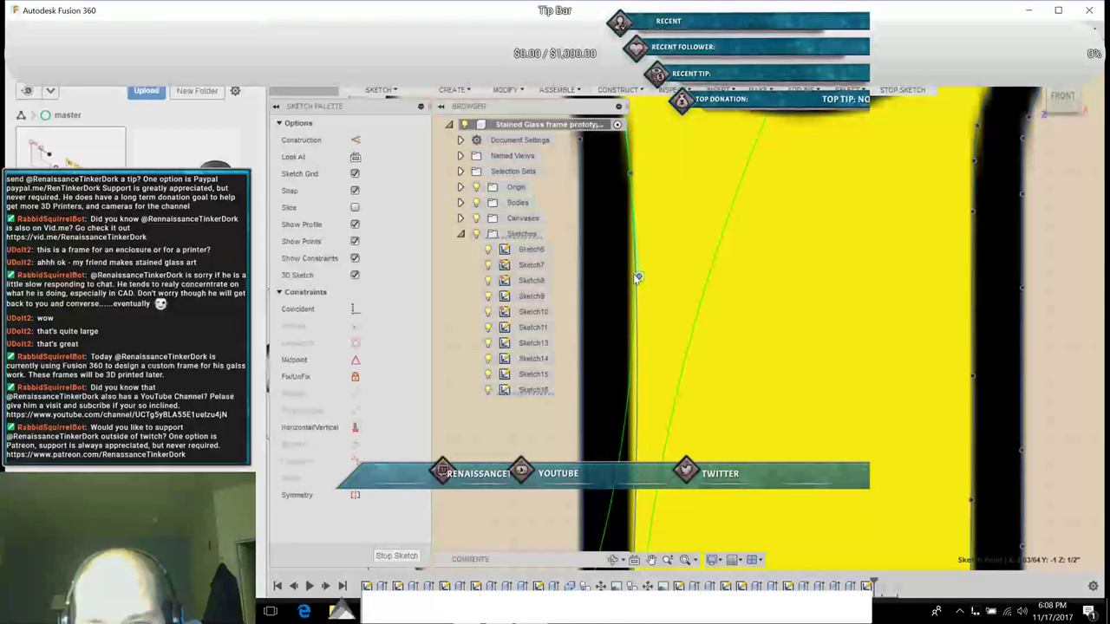
drag(632, 273, 633, 275)
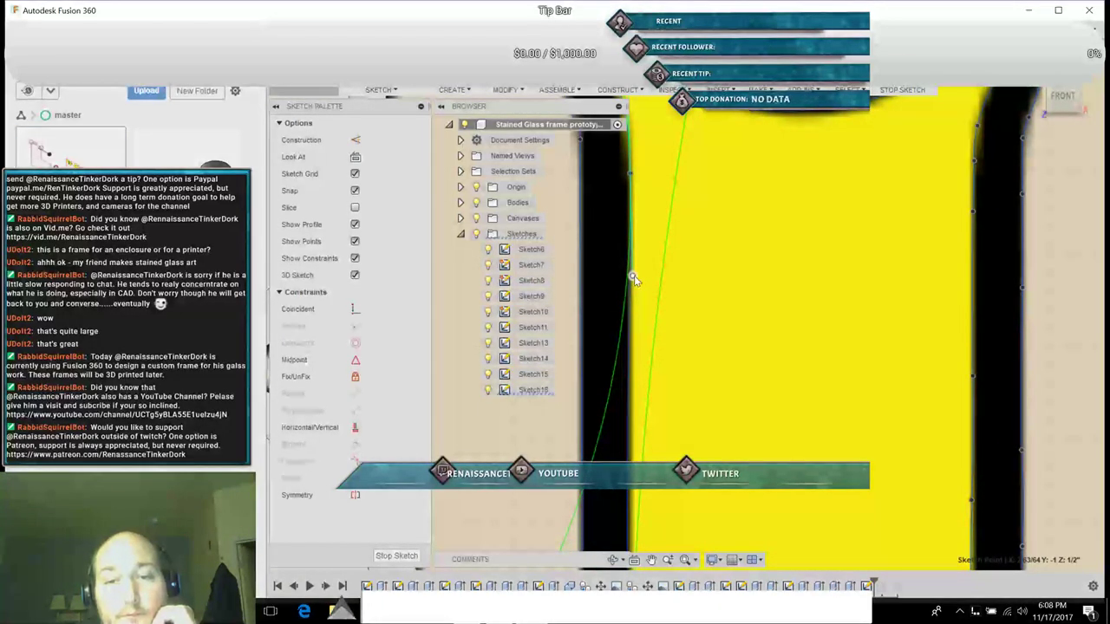
click(651, 560)
mouse_move(764, 428)
mouse_down()
mouse_move(768, 218)
mouse_move(789, 108)
mouse_move(751, 337)
mouse_up()
scroll(751, 336, down, 5)
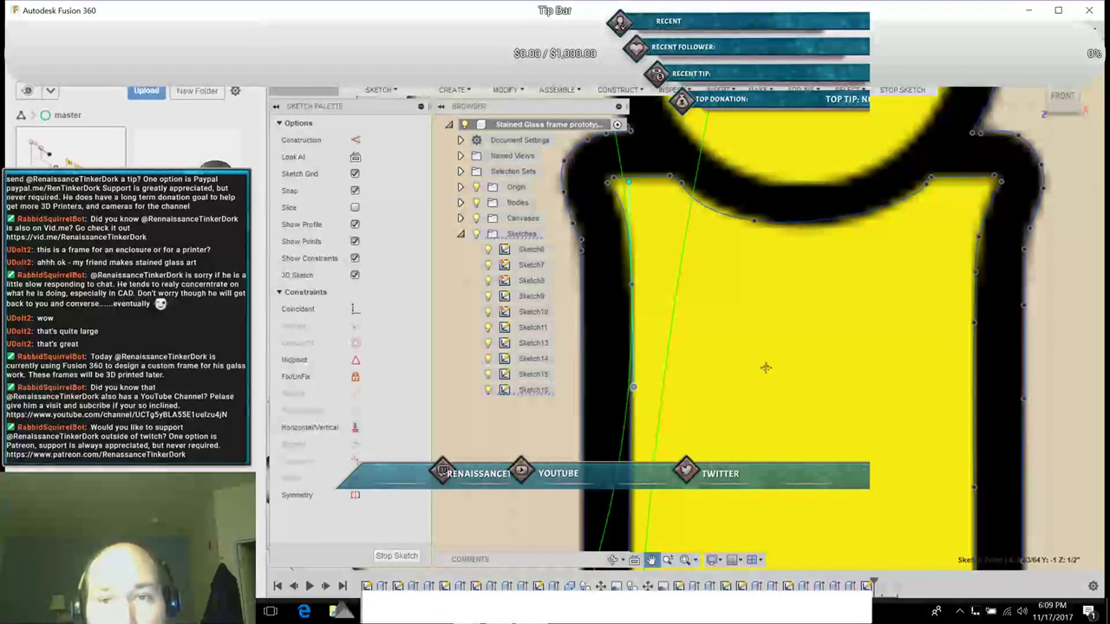
drag(765, 369, 755, 397)
drag(818, 321, 701, 356)
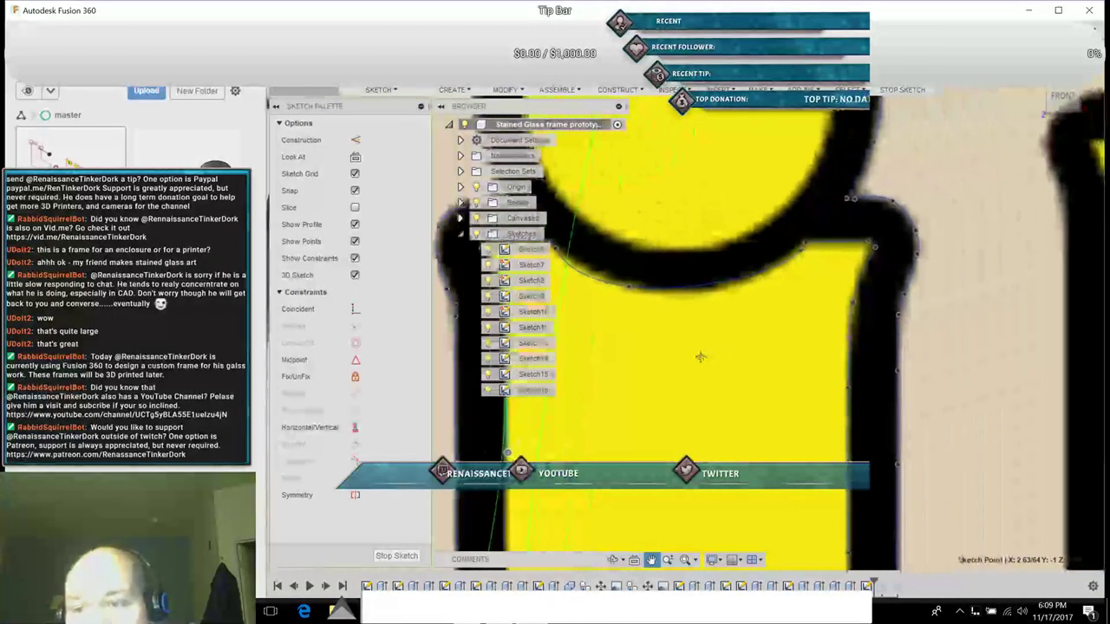
Step: Fit the inner spline to the black border on the panel's lower right edge by adjusting the tangent handle of its spline point
drag(788, 359, 729, 300)
drag(750, 366, 716, 218)
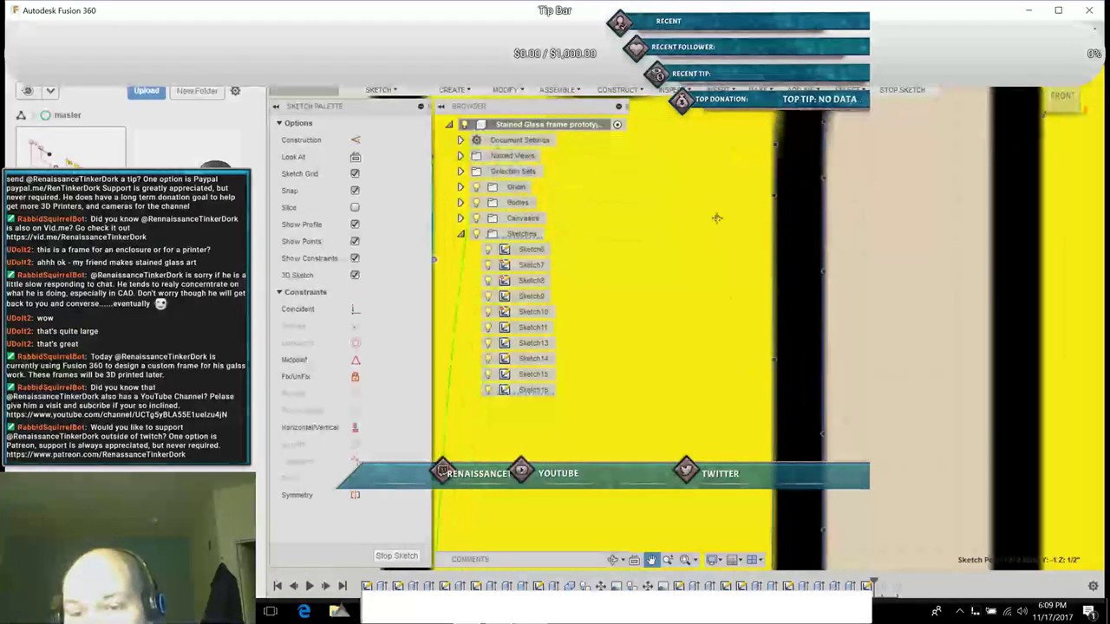
mouse_move(731, 308)
mouse_down()
mouse_move(711, 262)
mouse_move(709, 177)
mouse_up()
mouse_move(714, 283)
mouse_down()
mouse_move(697, 225)
mouse_move(733, 79)
mouse_up()
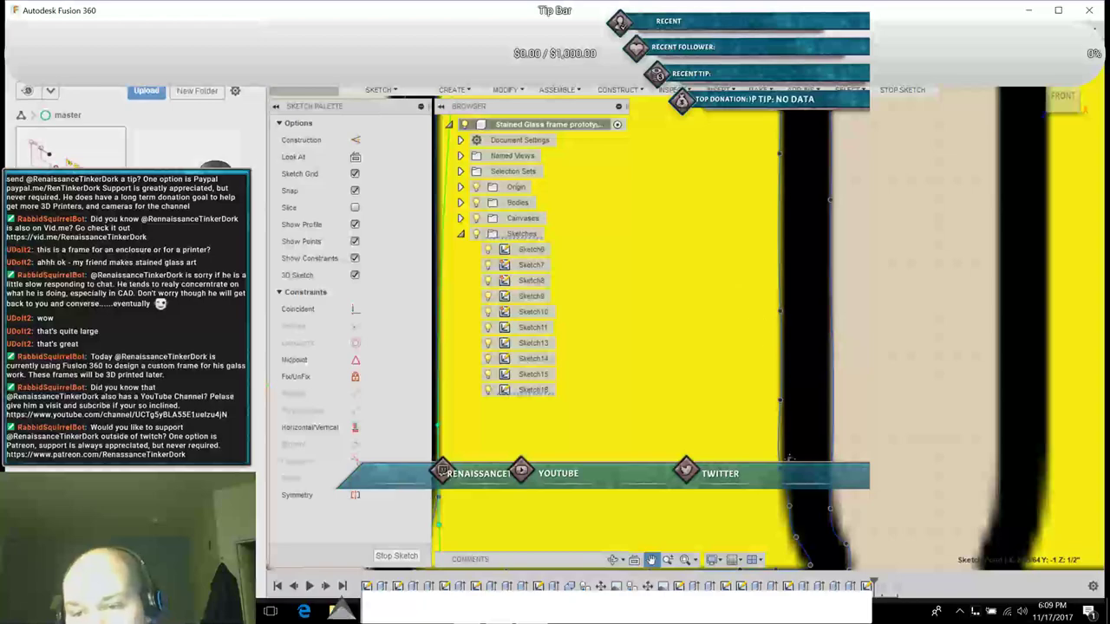
key(Escape)
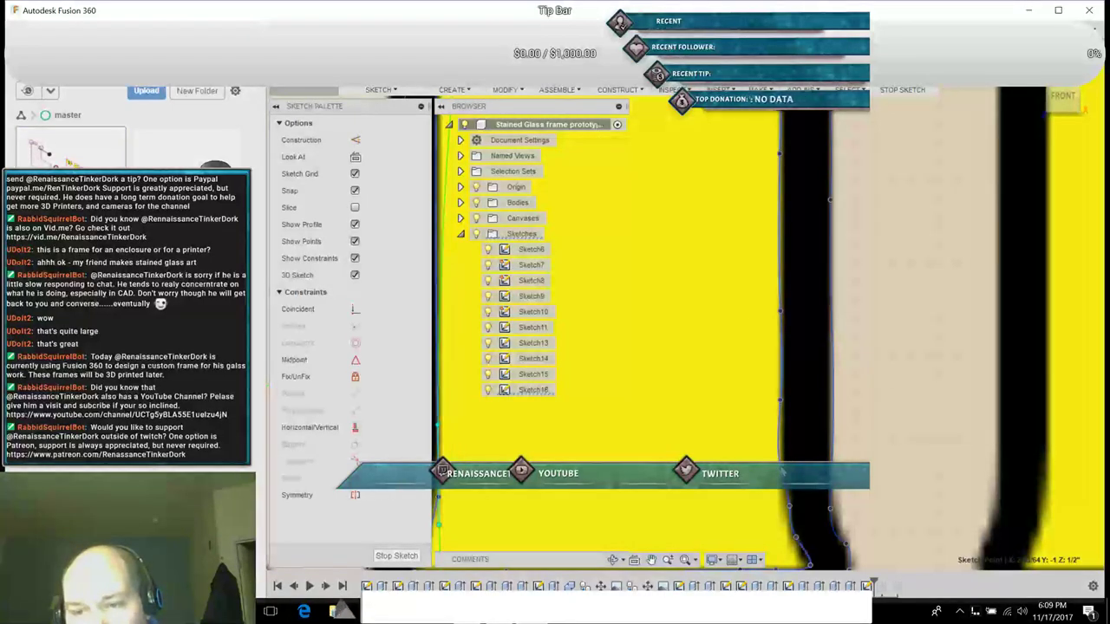
click(781, 472)
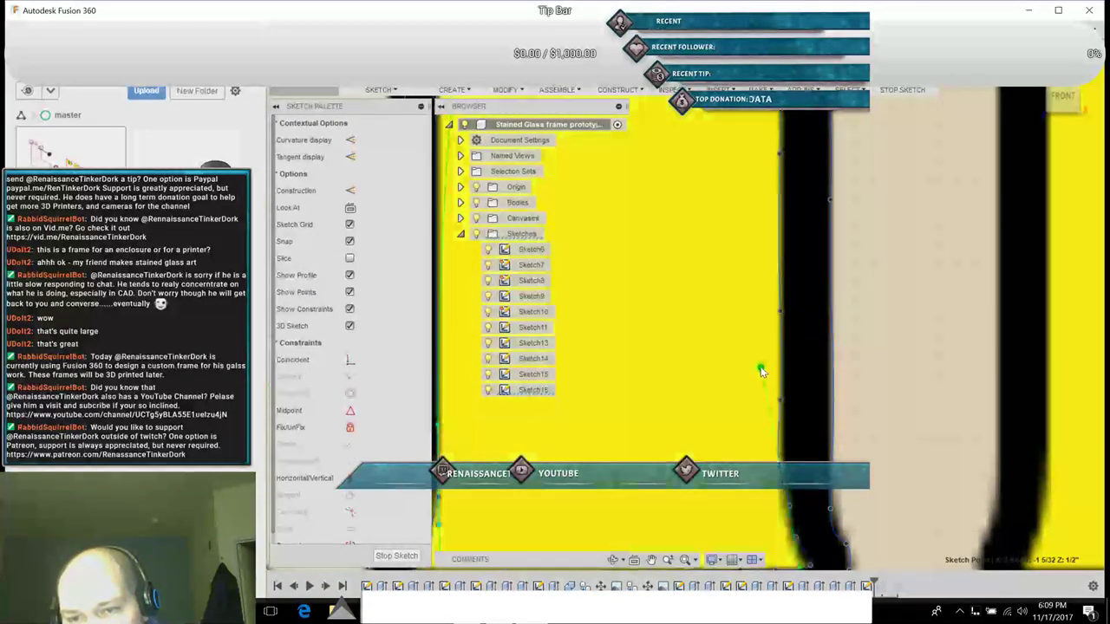
drag(761, 371, 766, 372)
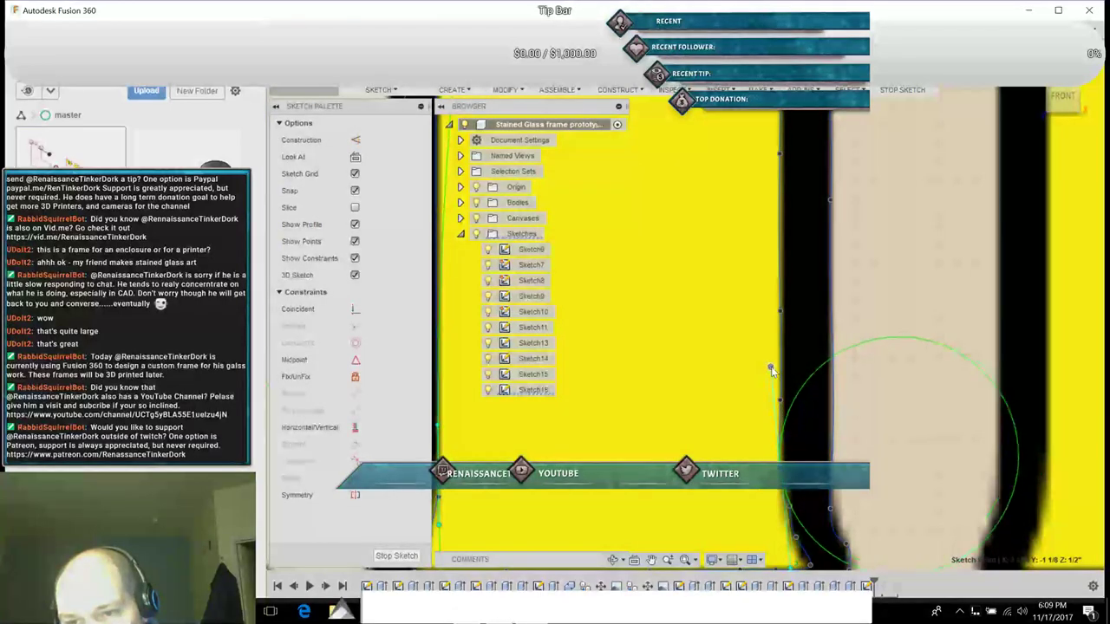
click(770, 367)
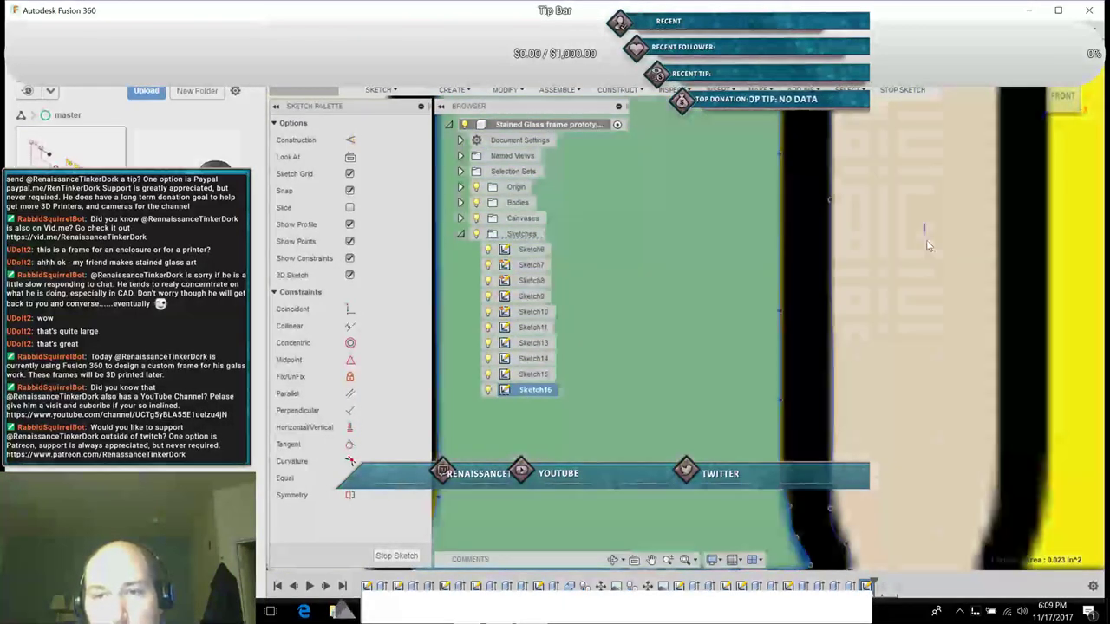
Step: Draw a three-point circle along the inner edge of the black ring around the round yellow area above the panel, and finish the sketch
click(652, 560)
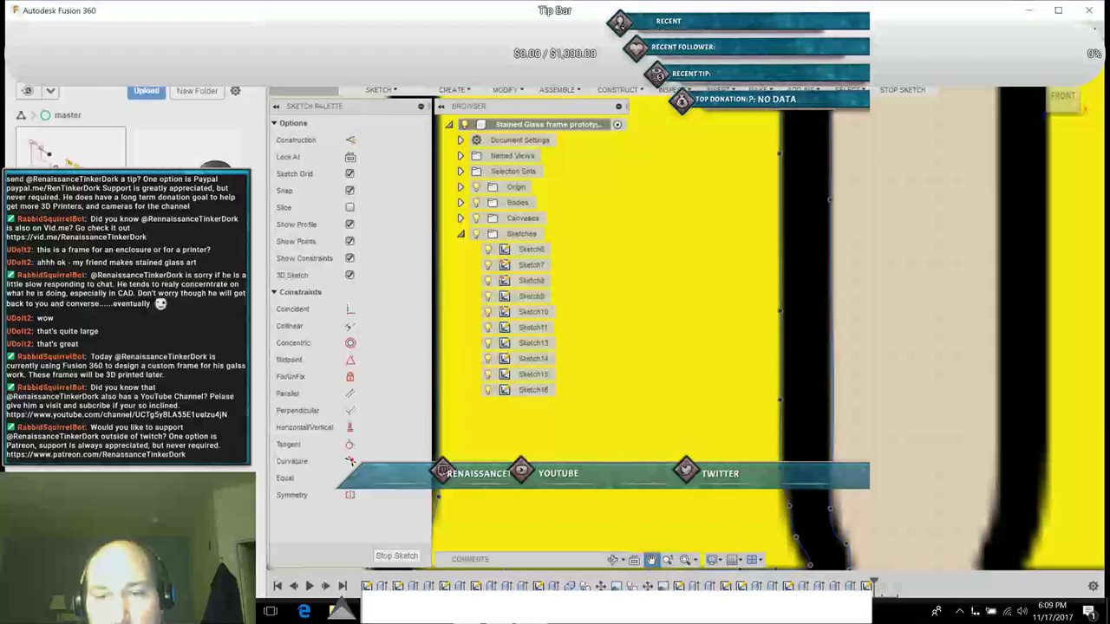
drag(928, 280, 946, 517)
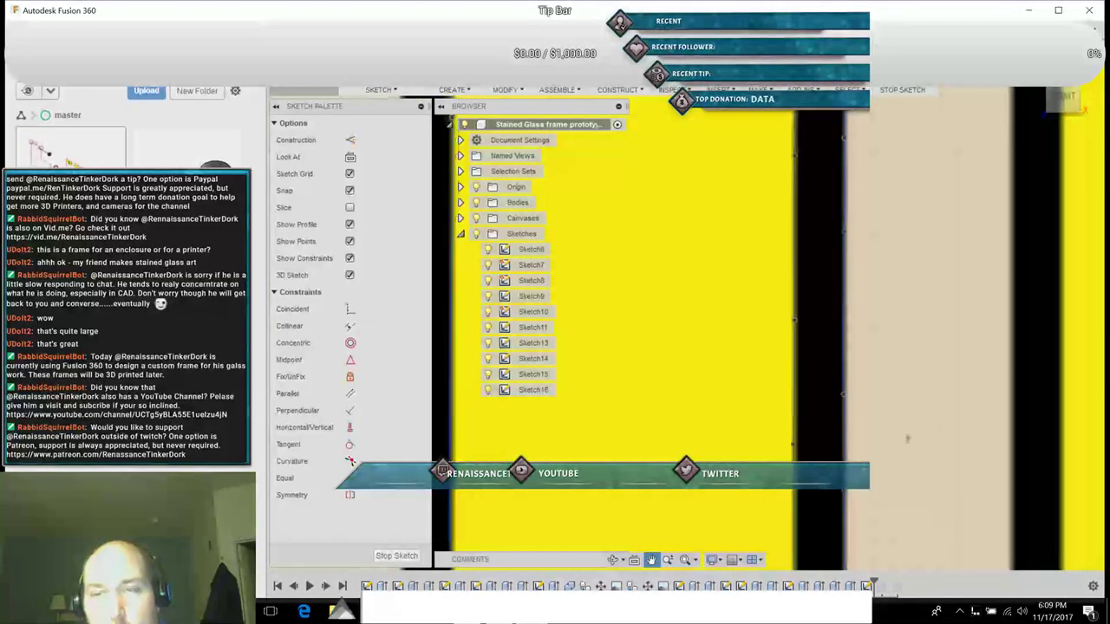
scroll(935, 490, up, 3)
scroll(919, 451, up, 3)
drag(917, 445, 1069, 537)
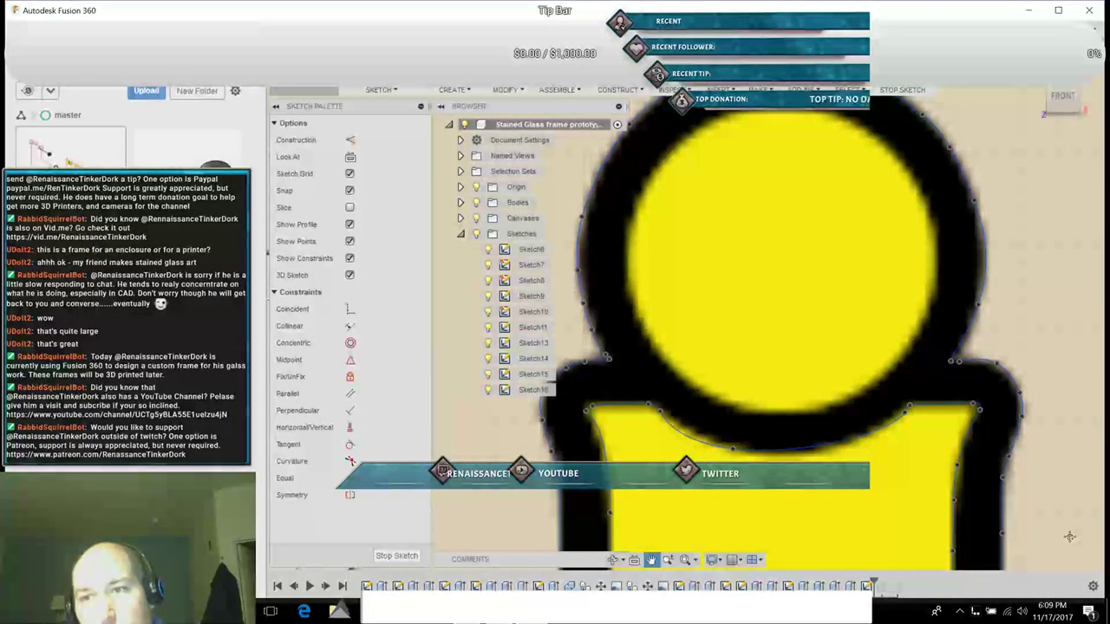
click(386, 91)
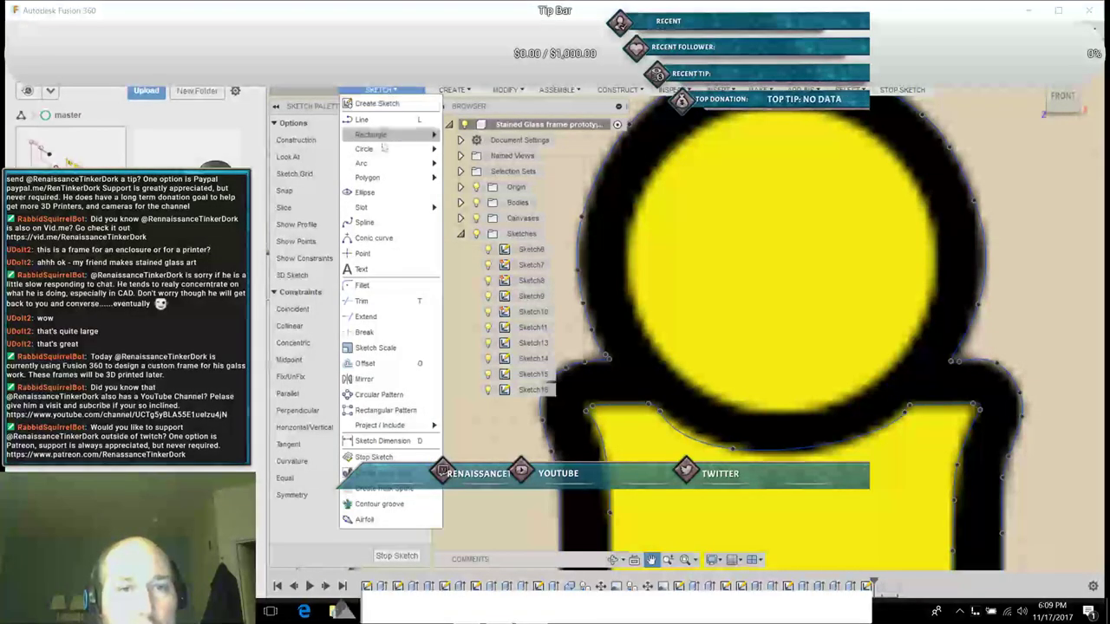
mouse_move(381, 150)
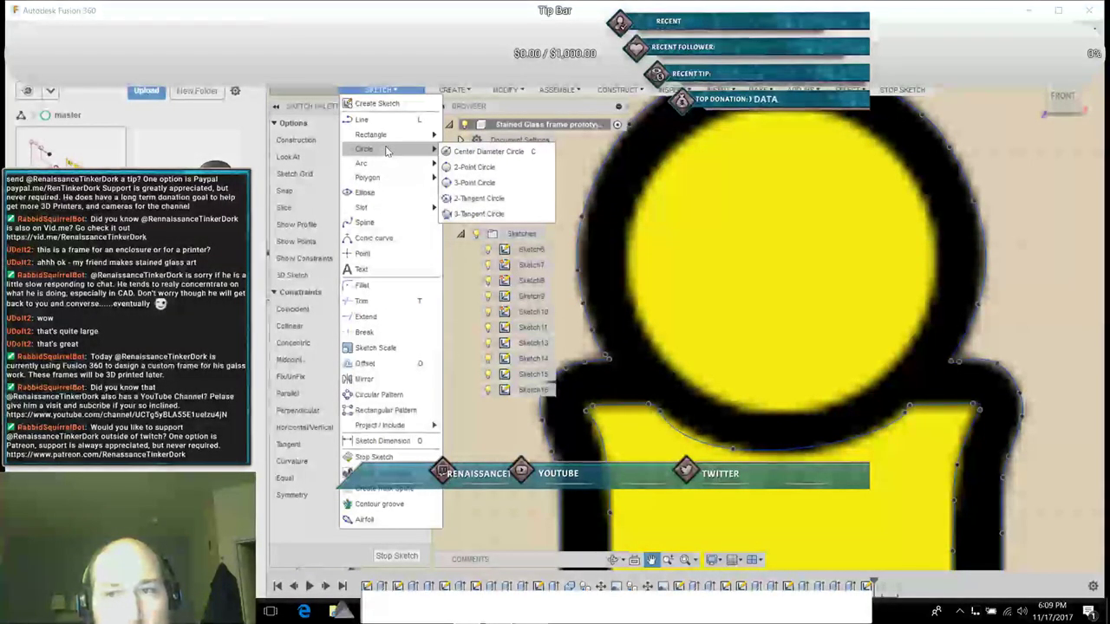
mouse_move(418, 159)
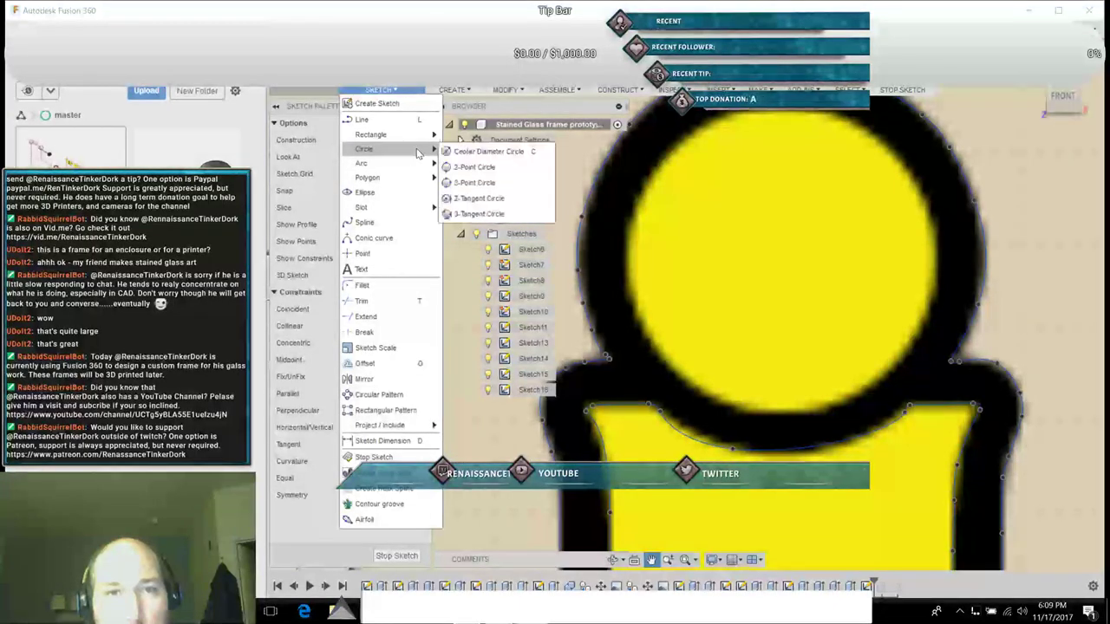
click(475, 182)
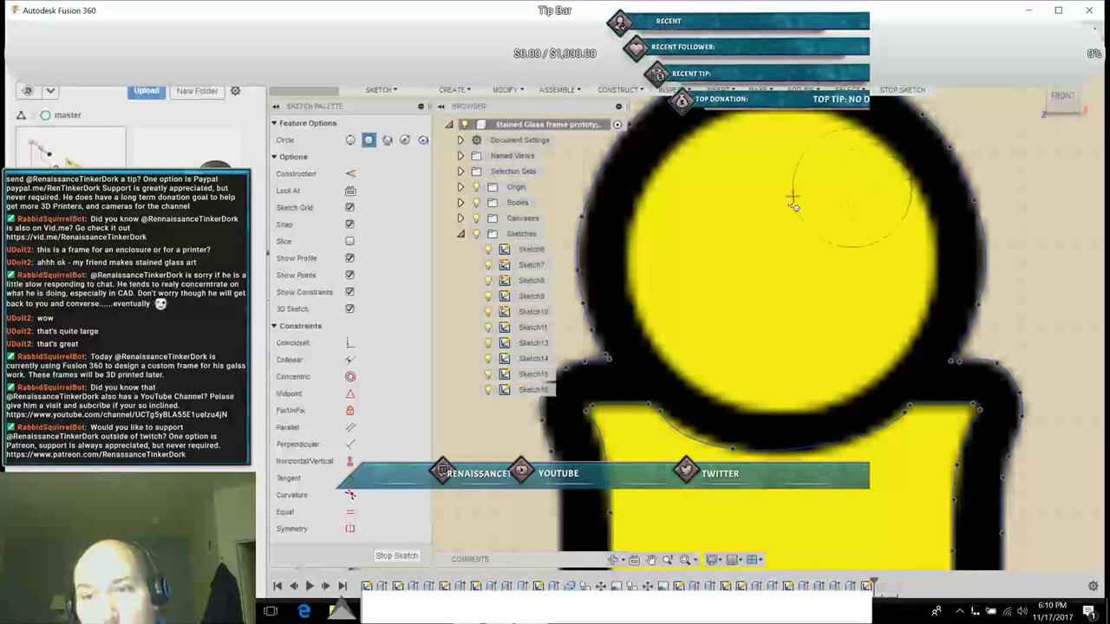
key(Escape)
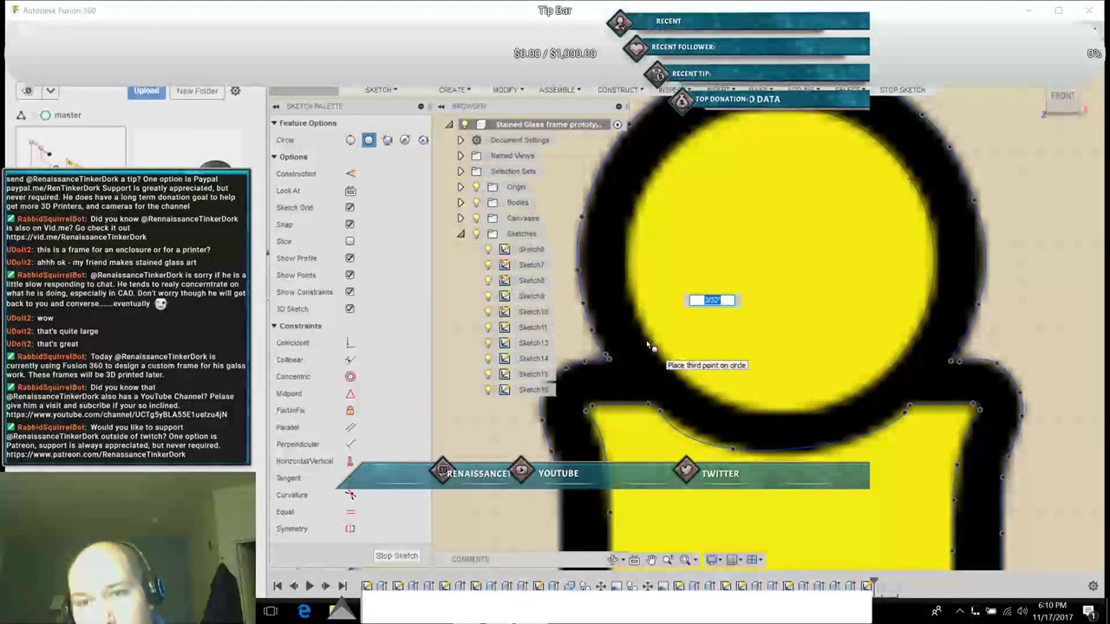
click(651, 347)
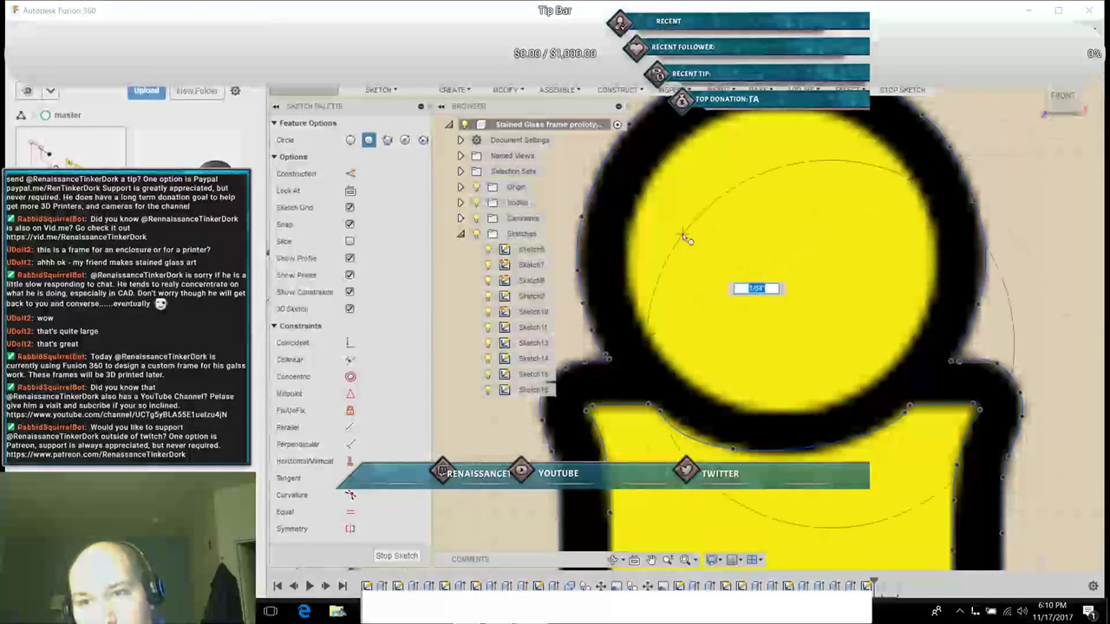
click(654, 185)
scroll(654, 185, up, 3)
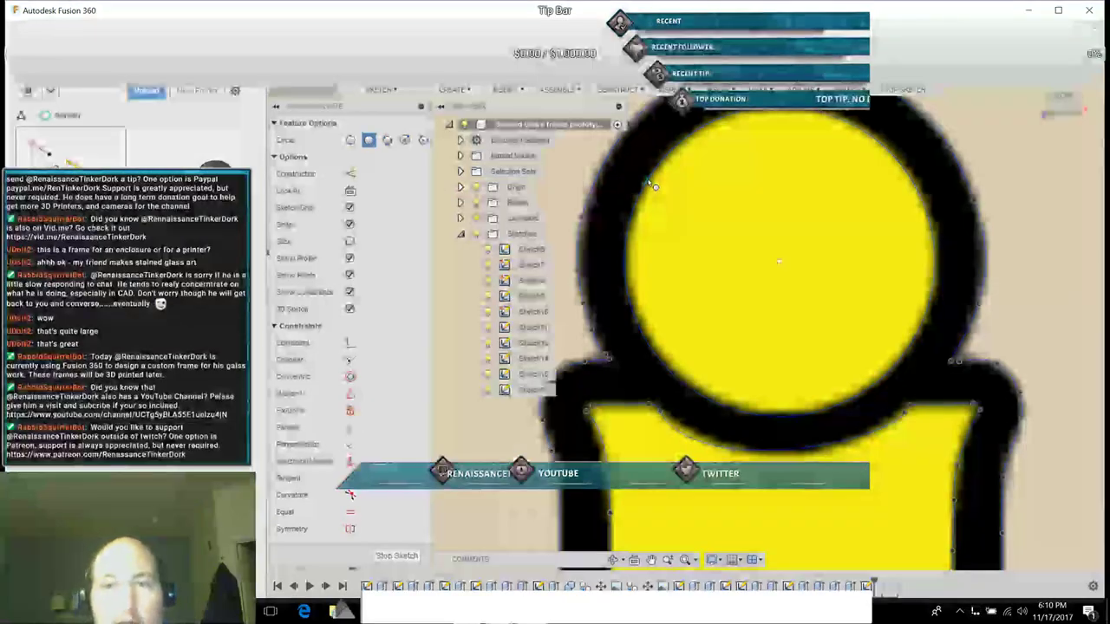
scroll(644, 198, down, 3)
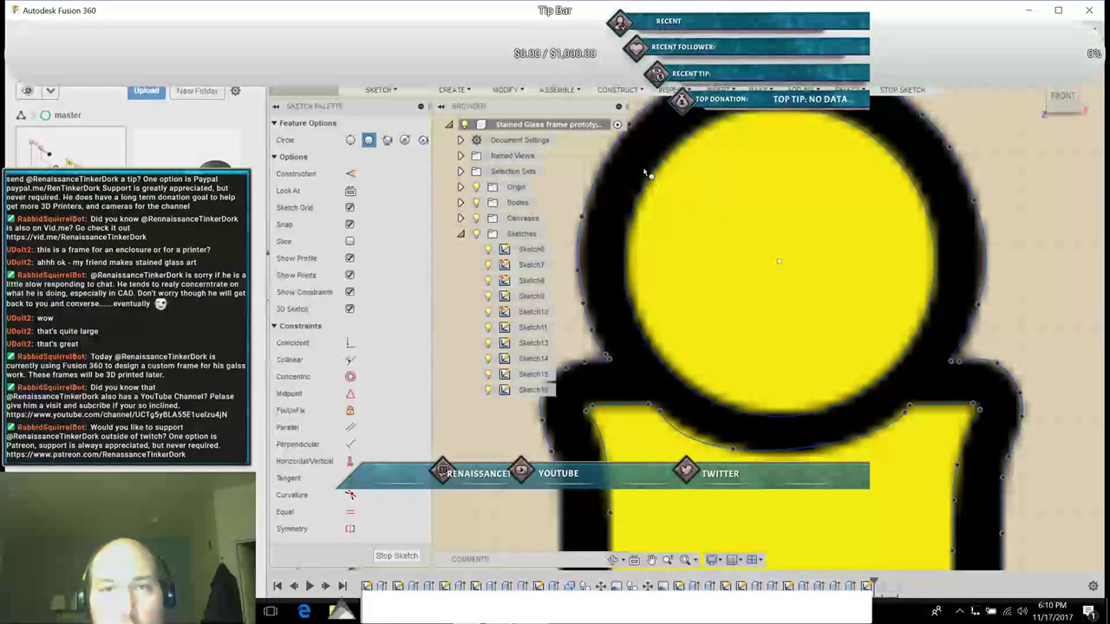
key(Escape)
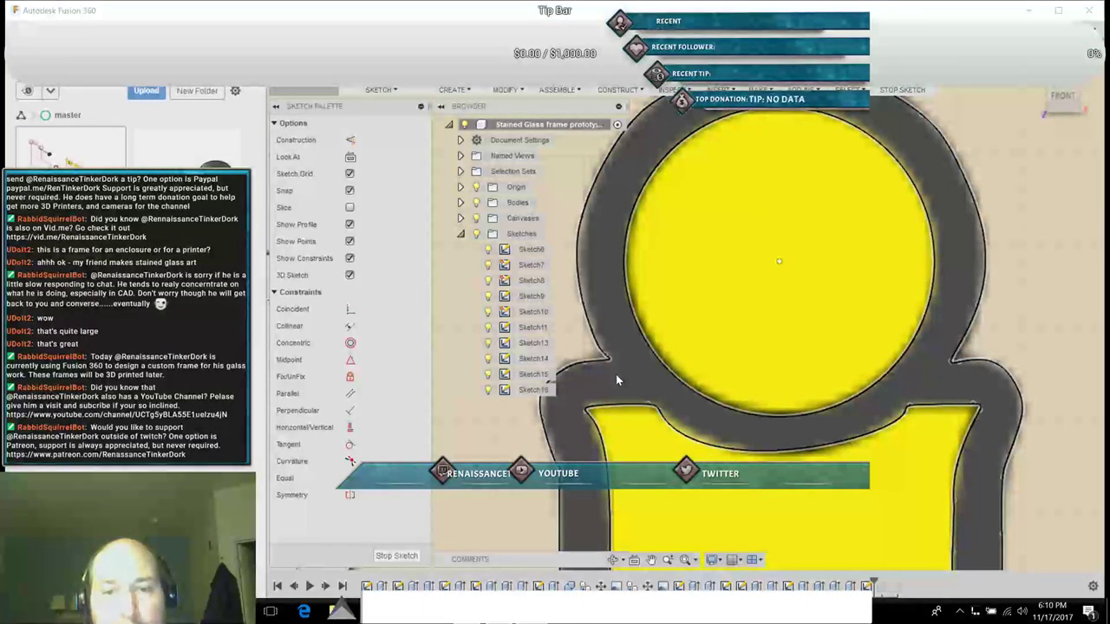
click(613, 373)
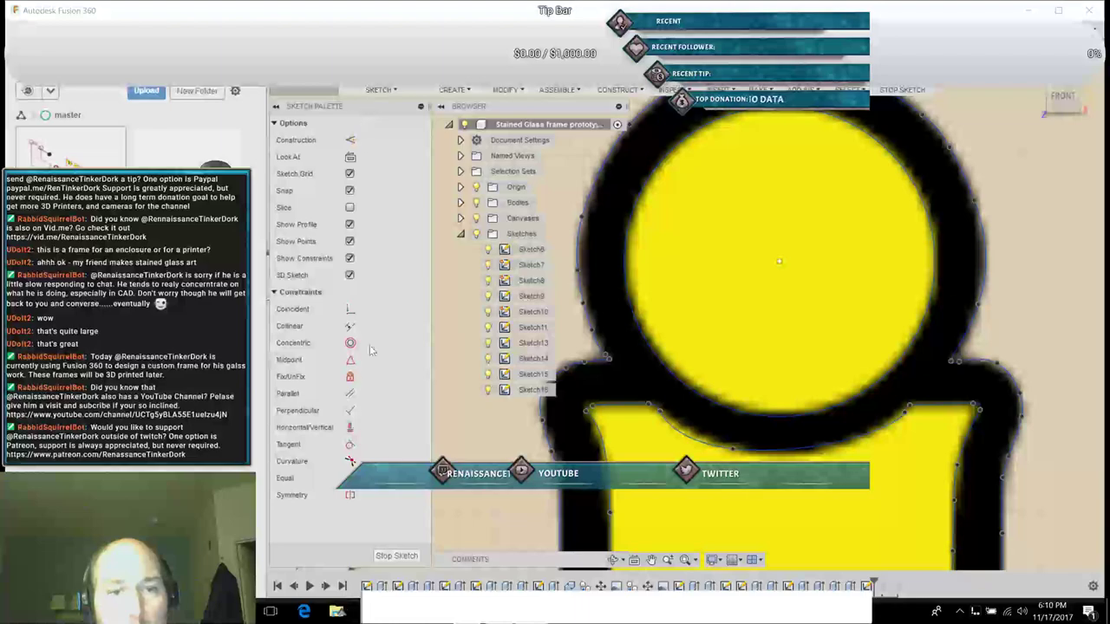
click(396, 556)
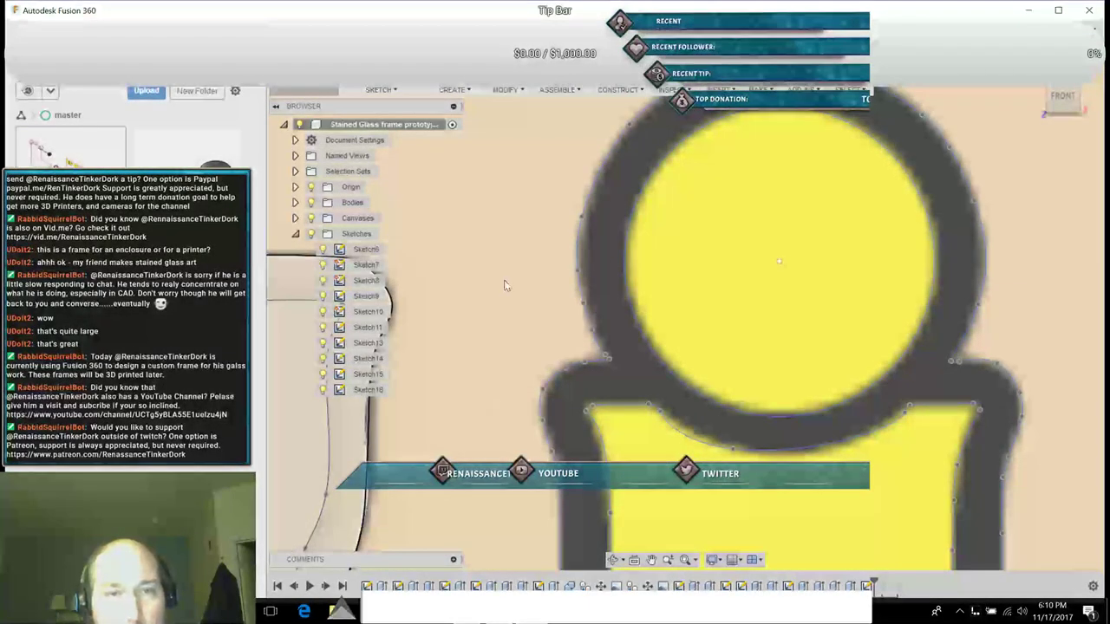
click(440, 71)
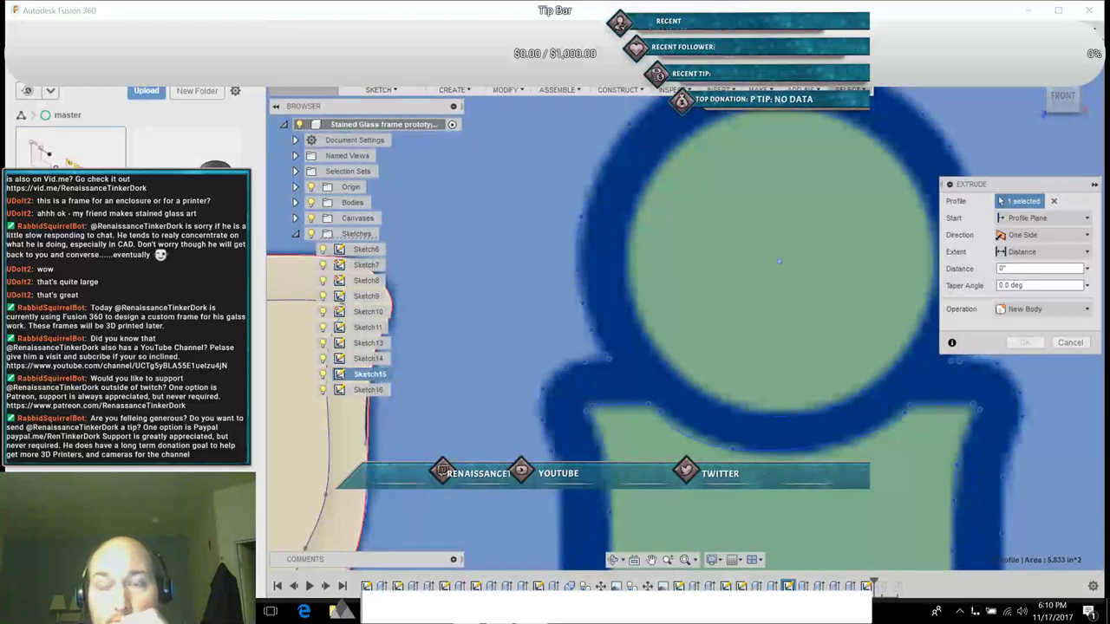
click(851, 90)
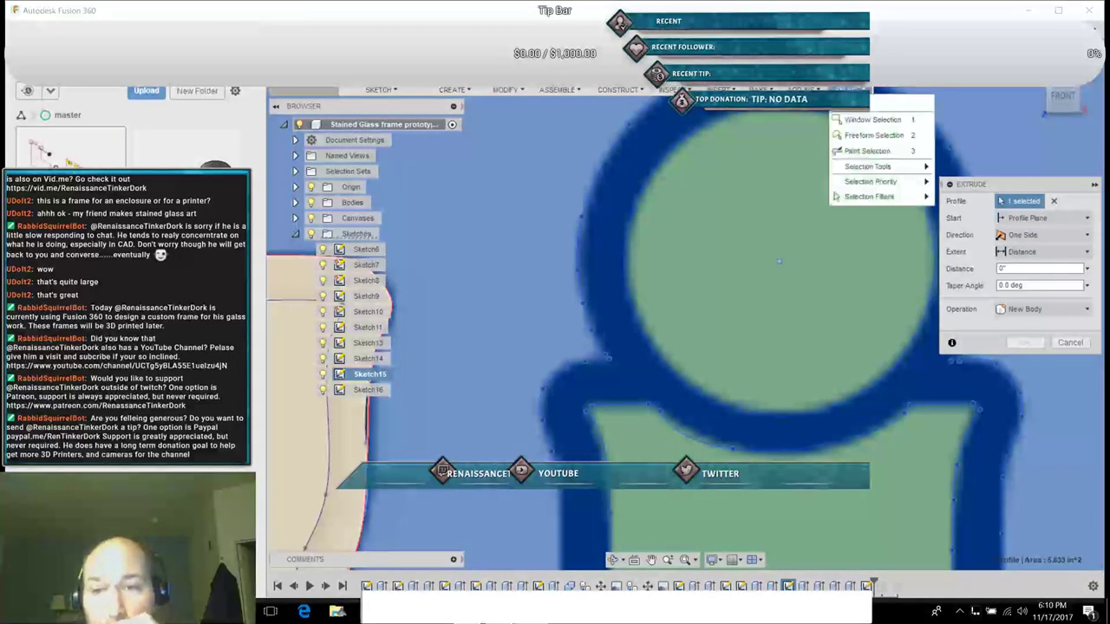
mouse_move(885, 197)
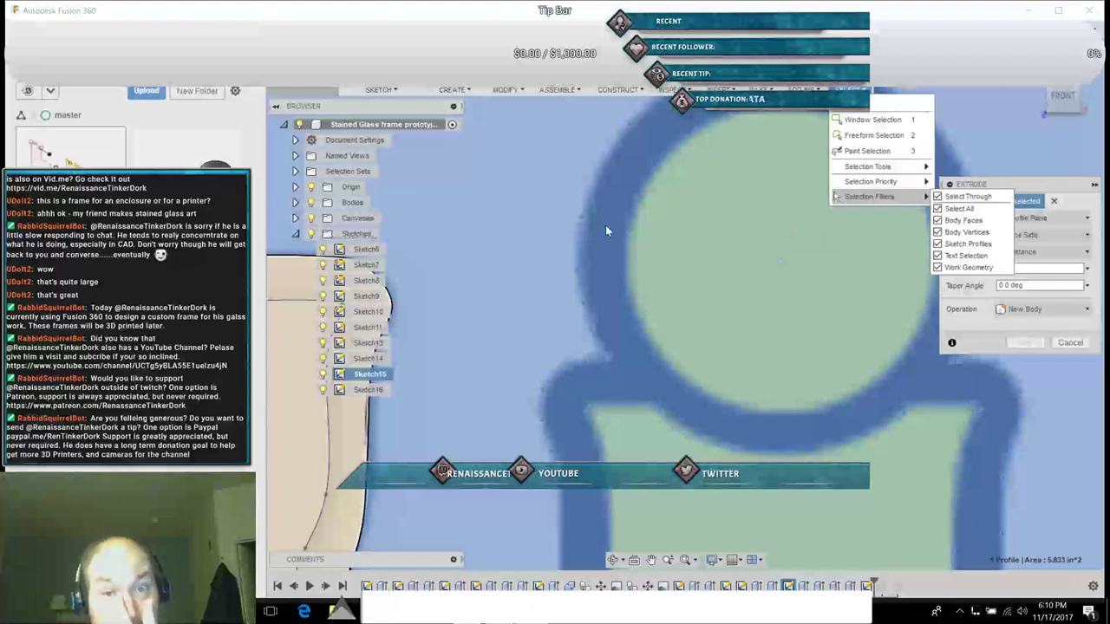
click(605, 225)
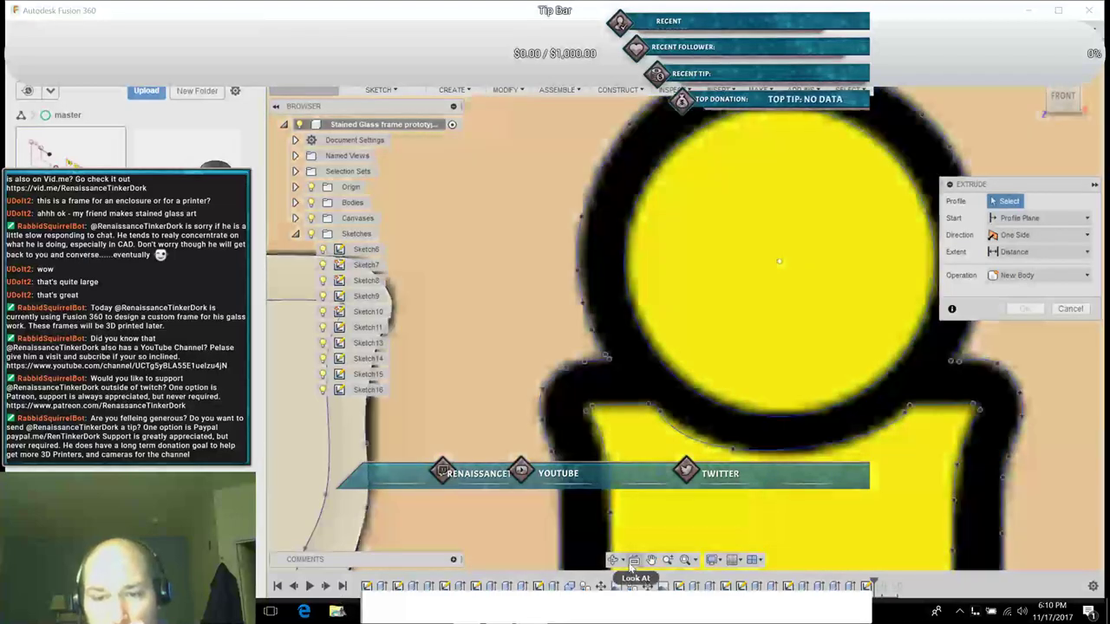
click(652, 559)
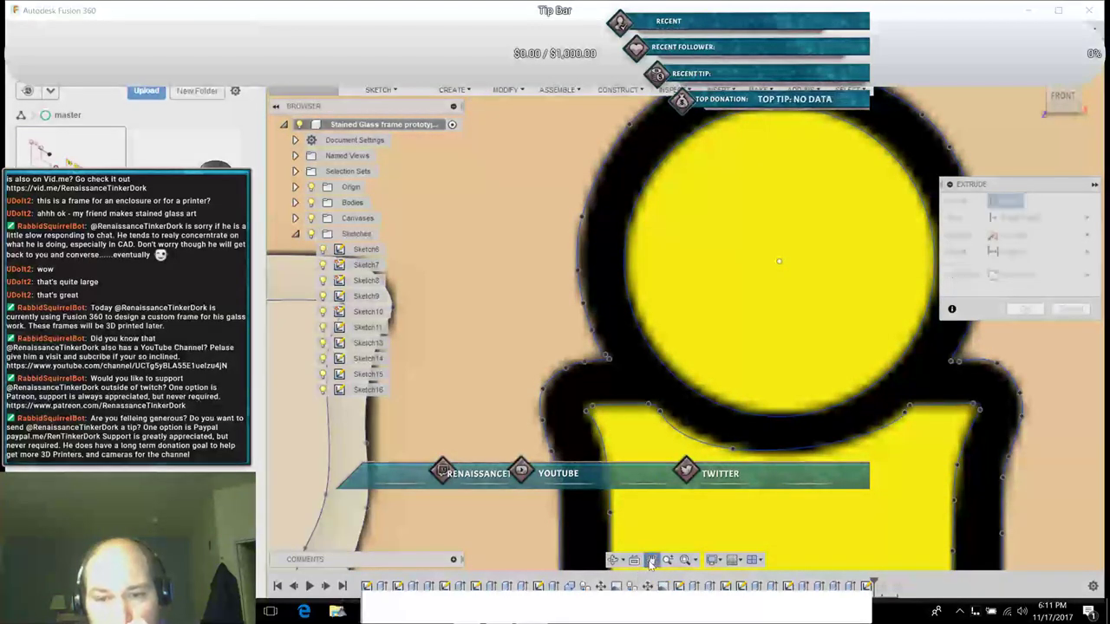
drag(721, 476, 671, 303)
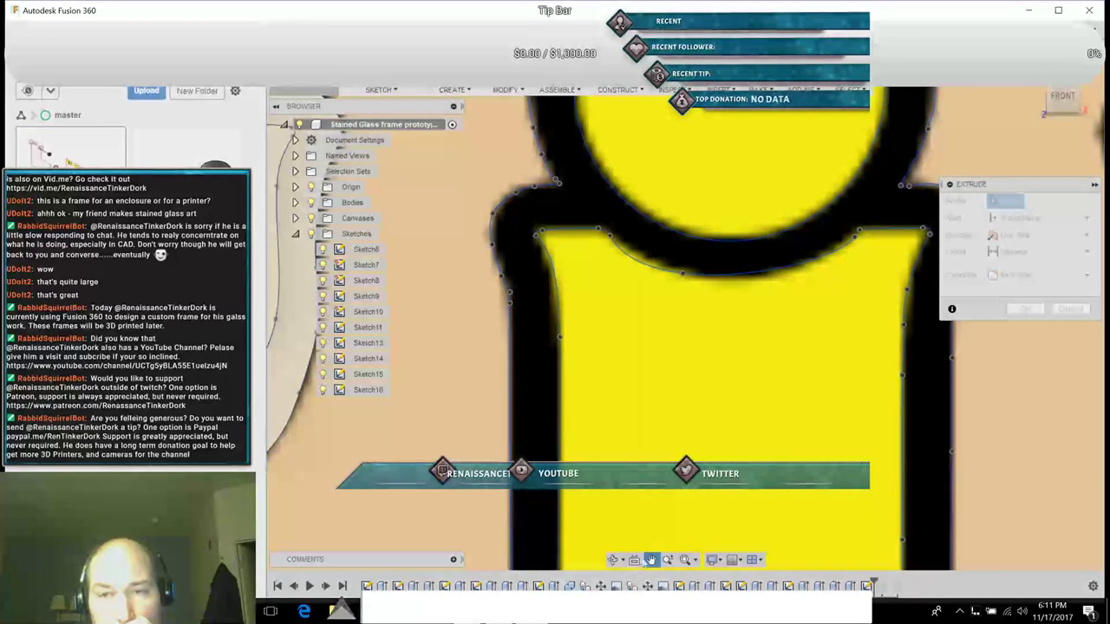
click(853, 88)
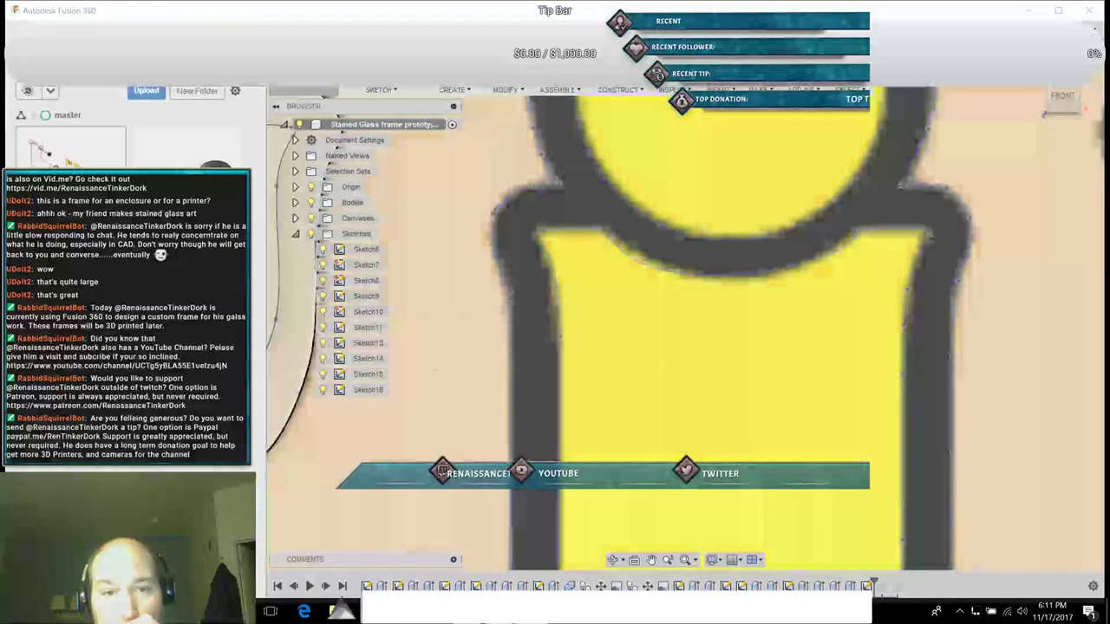
click(431, 360)
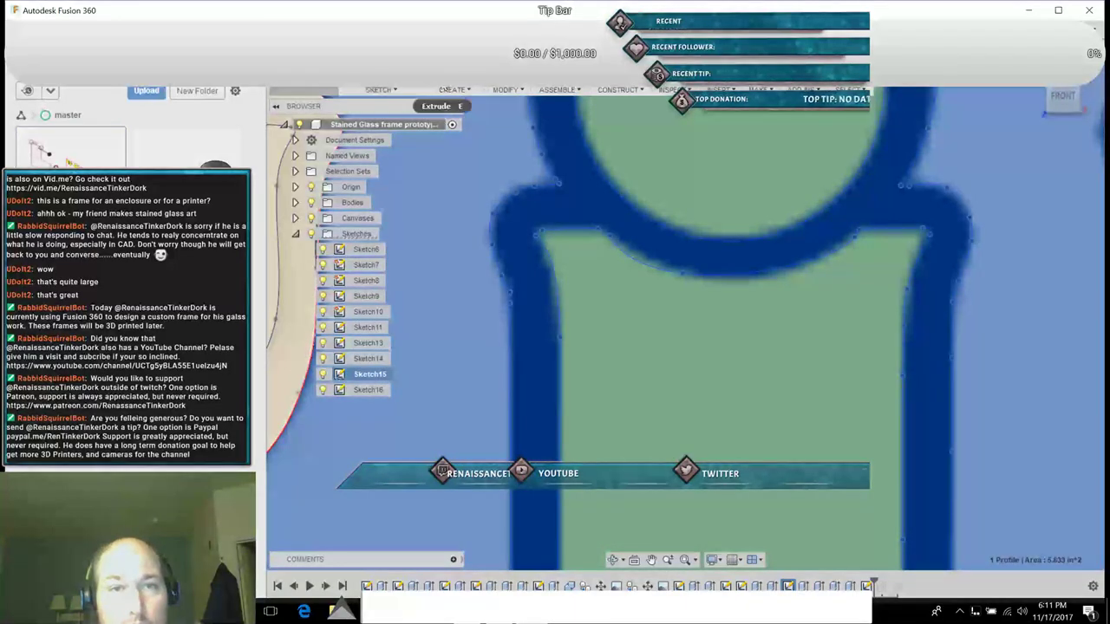
key(e)
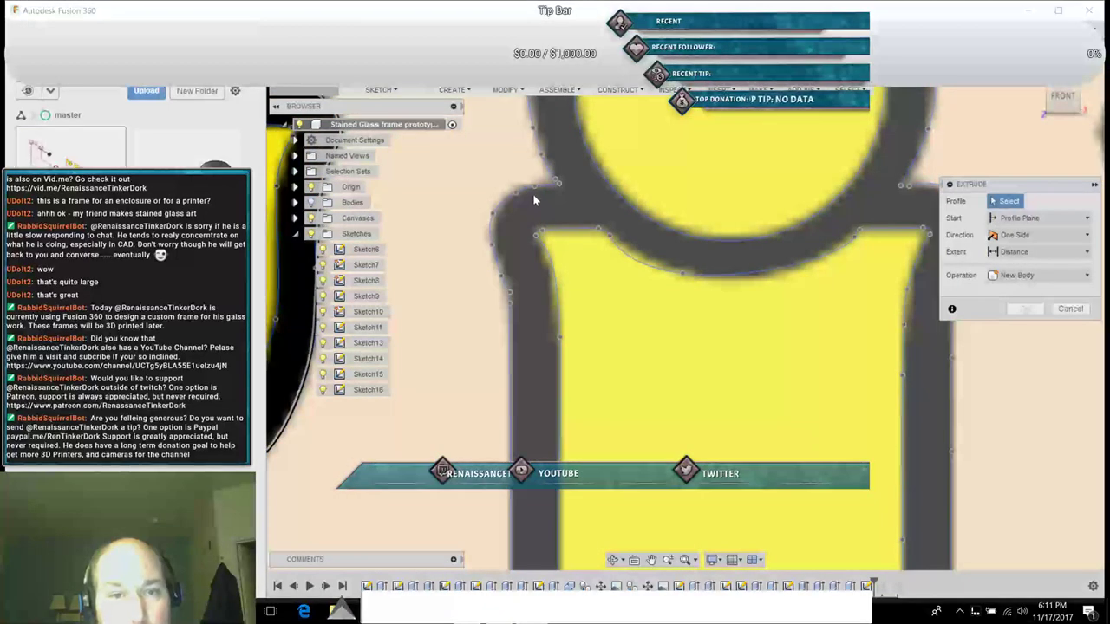
click(573, 230)
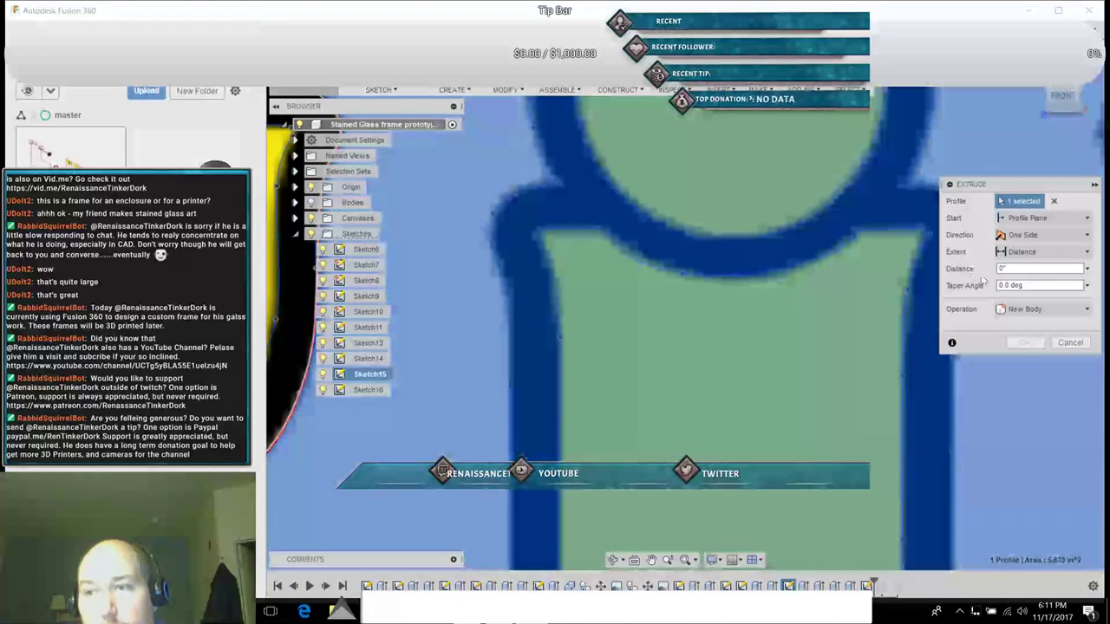
click(1070, 342)
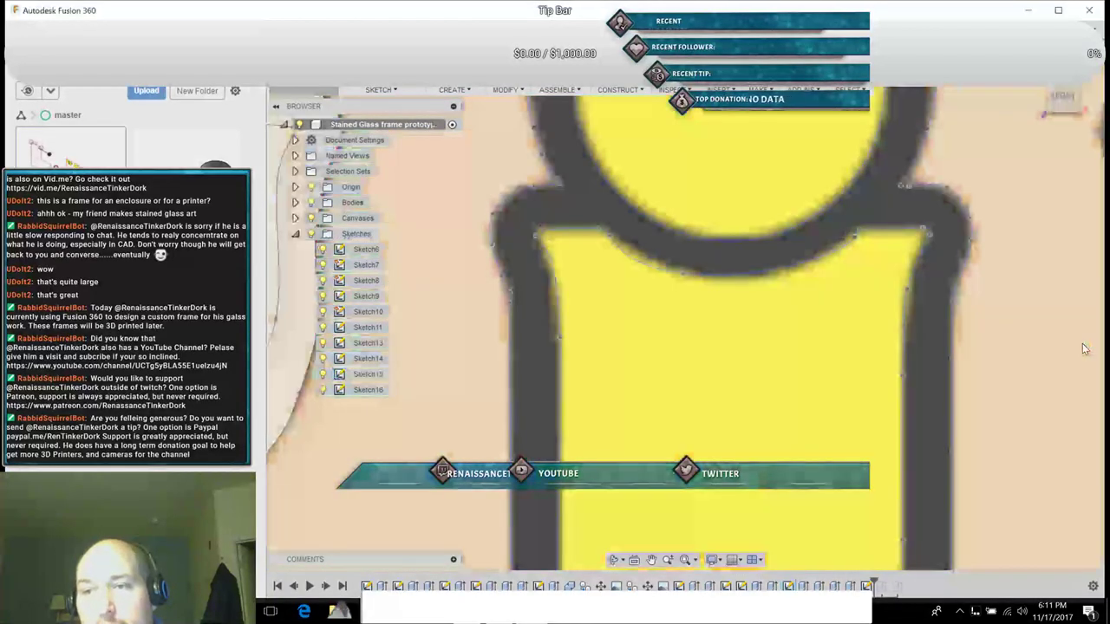
Step: Try to extrude the traced border by selecting the inner panel spline and the outer outline spline as the profile
click(958, 169)
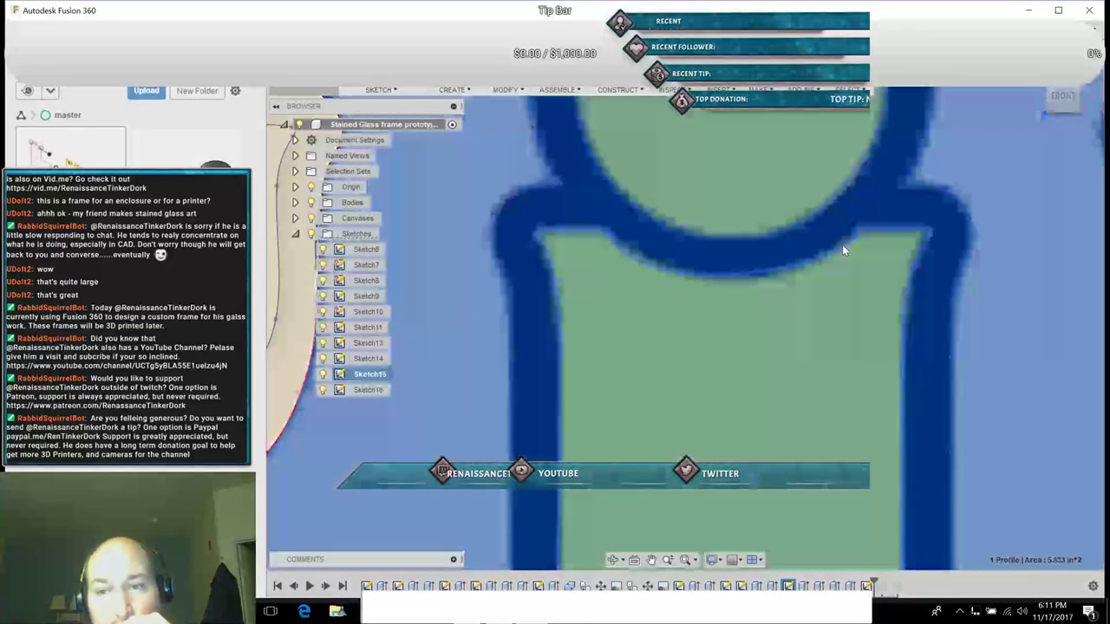
click(843, 248)
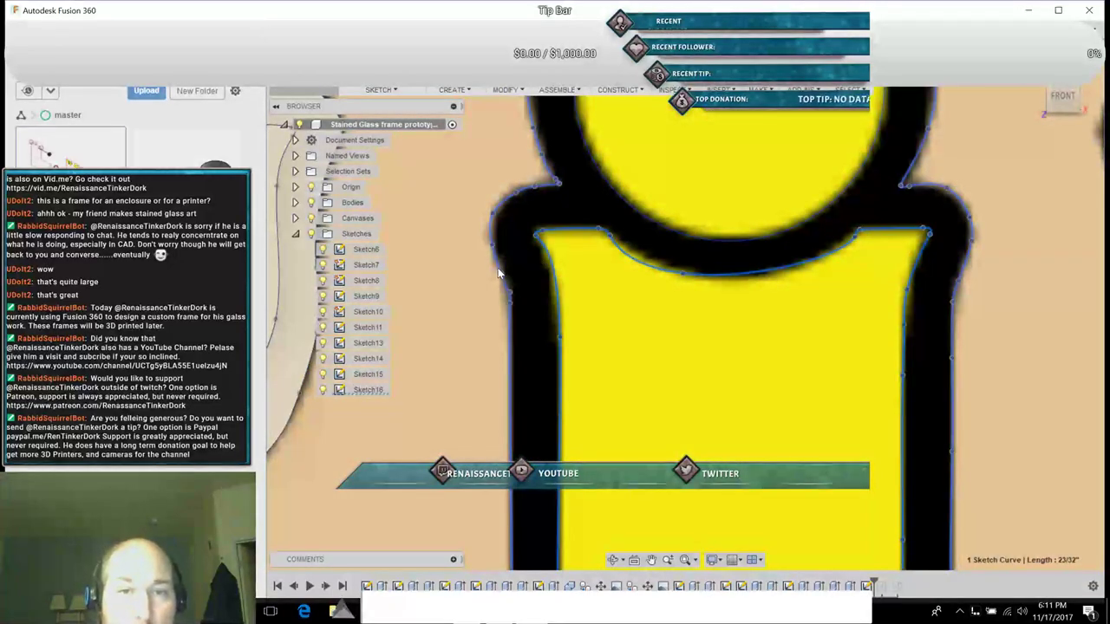
click(499, 274)
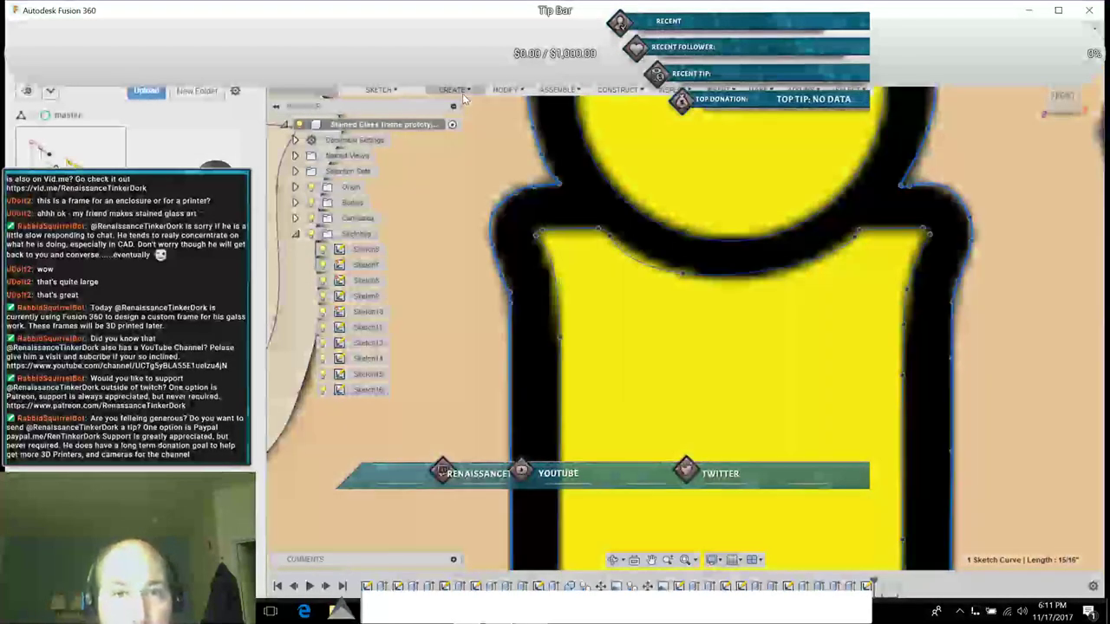
click(461, 90)
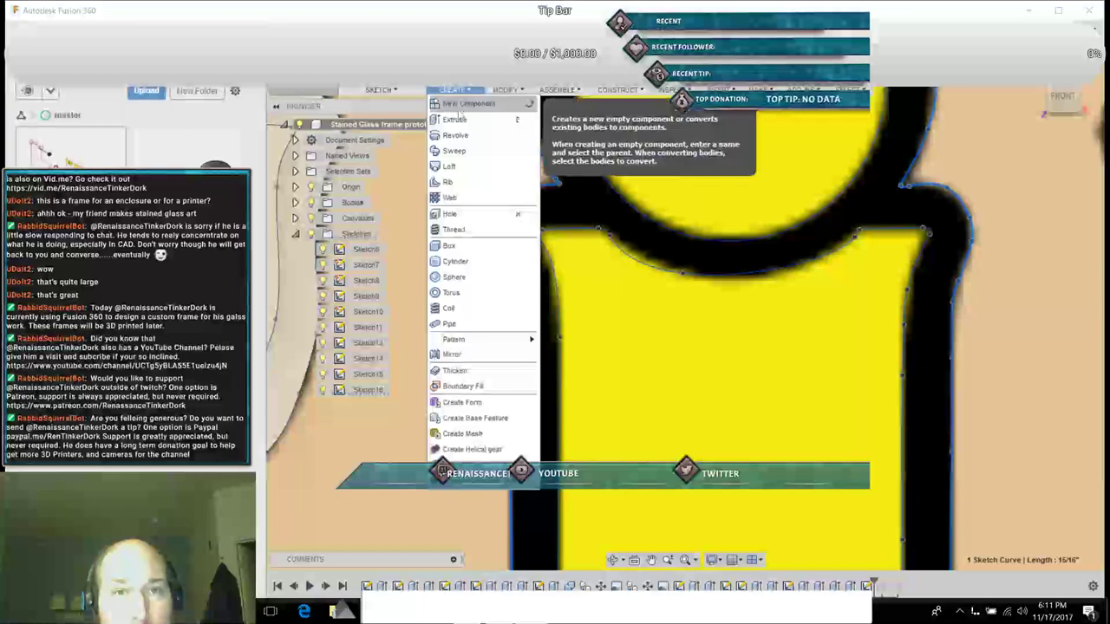
click(455, 119)
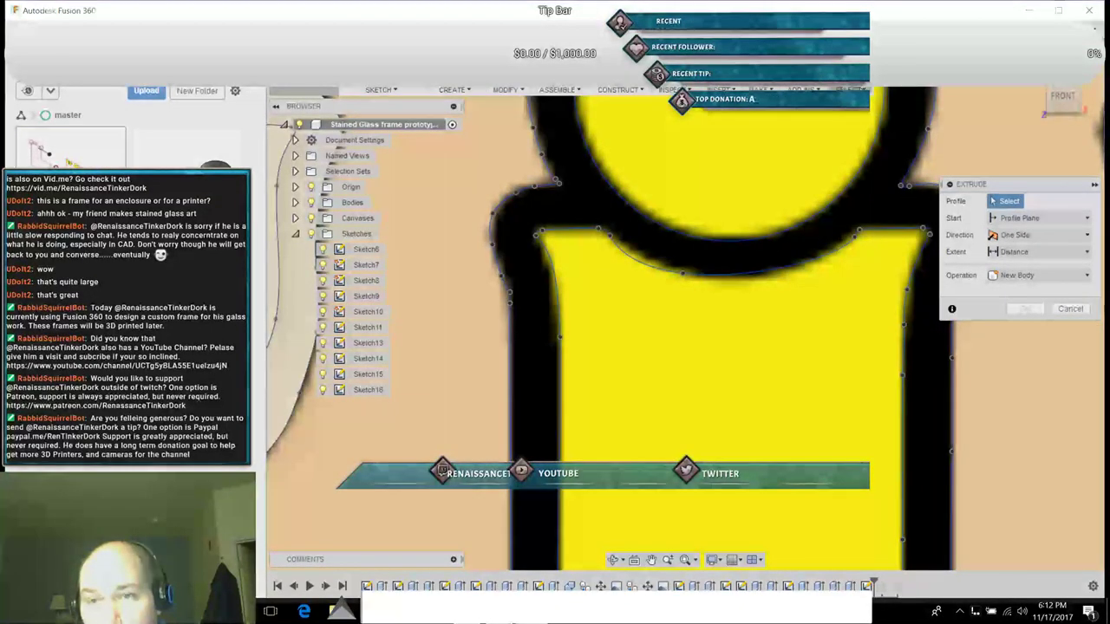
click(848, 89)
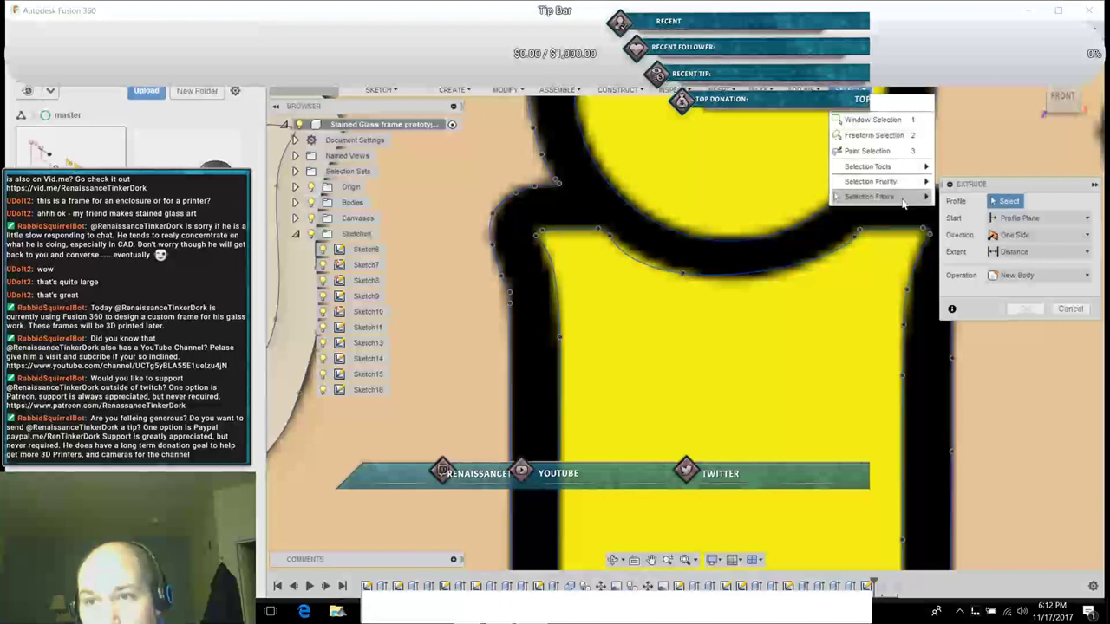
mouse_move(904, 185)
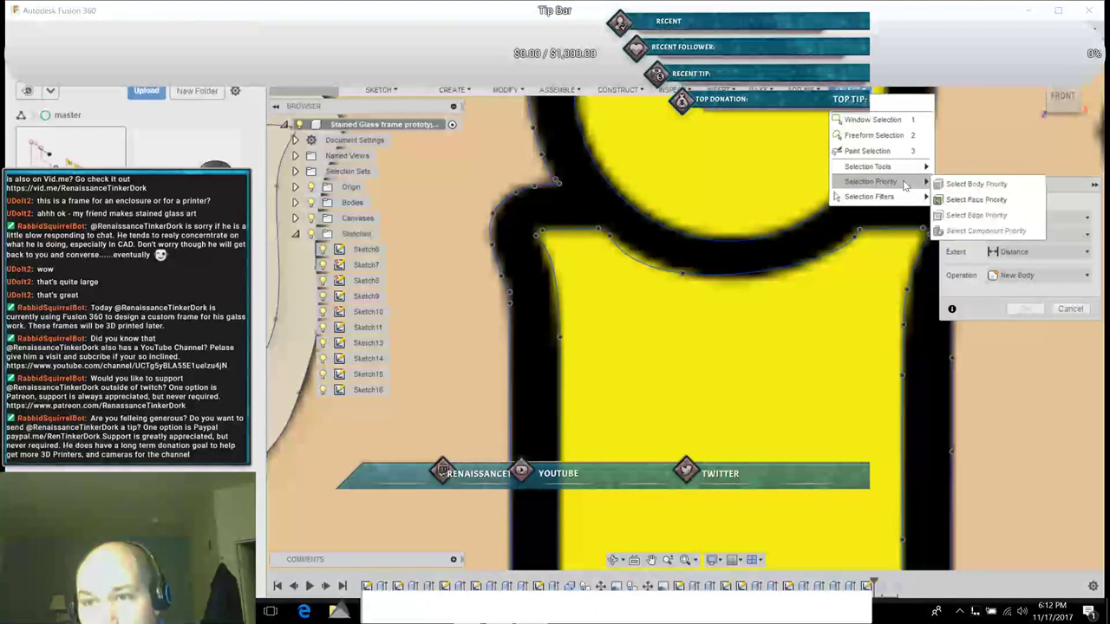
mouse_move(926, 167)
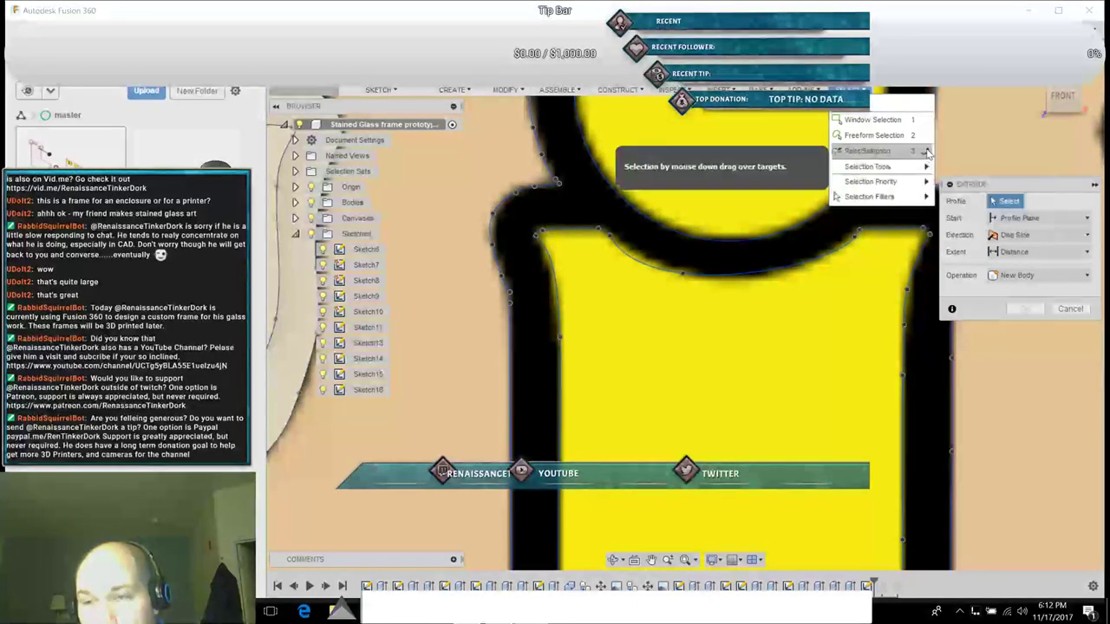
Step: Set the extrusion to start From Object, pick the large face around the border as the start object, and return to profile selection
click(1045, 219)
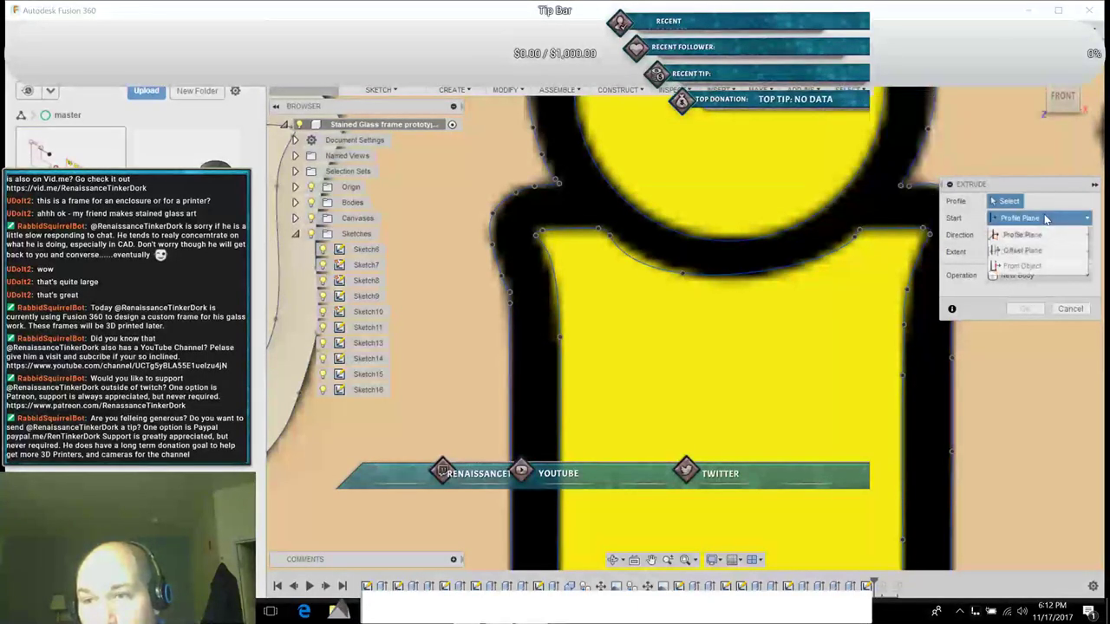
click(1023, 265)
click(464, 197)
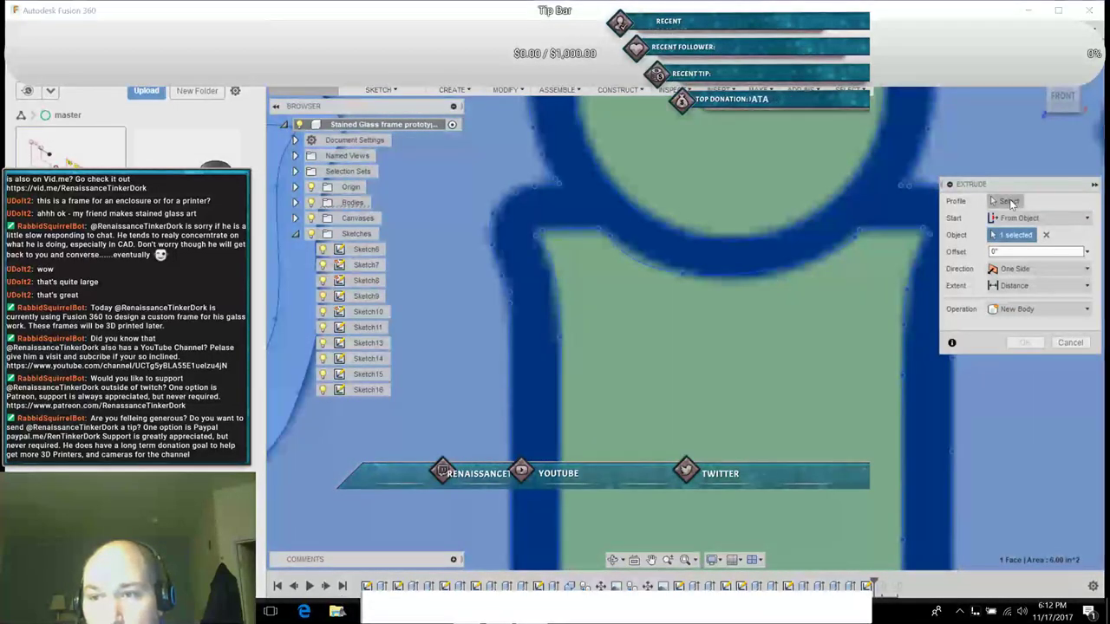
click(1008, 202)
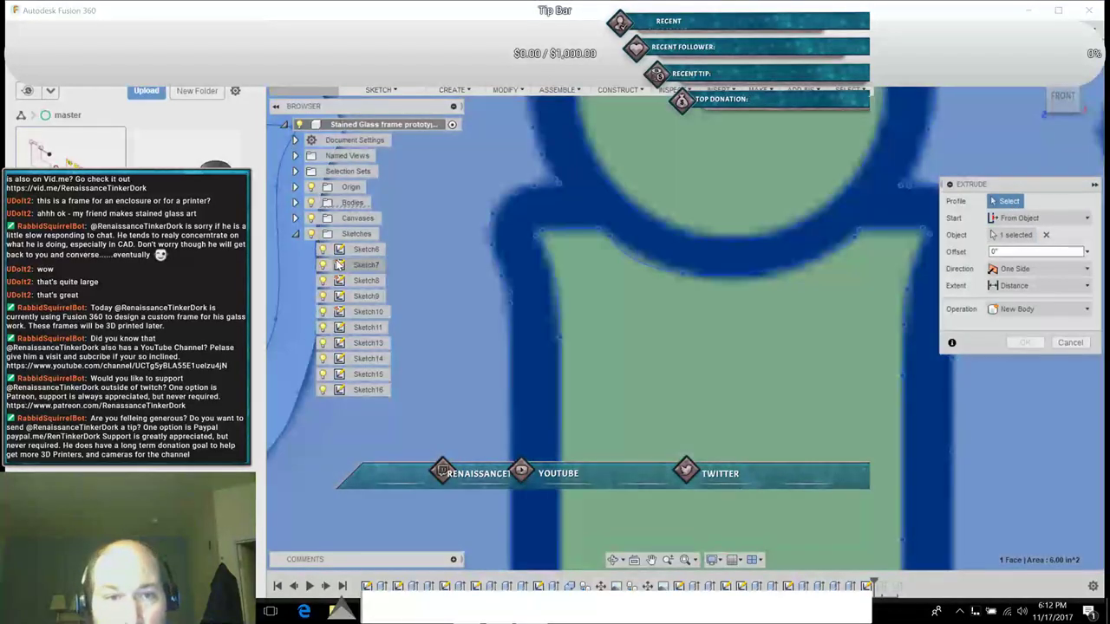
Step: Hide the bodies, try to pick the black border near the panel's upper left corner as the extrusion profile, and cancel the extrusion
click(312, 202)
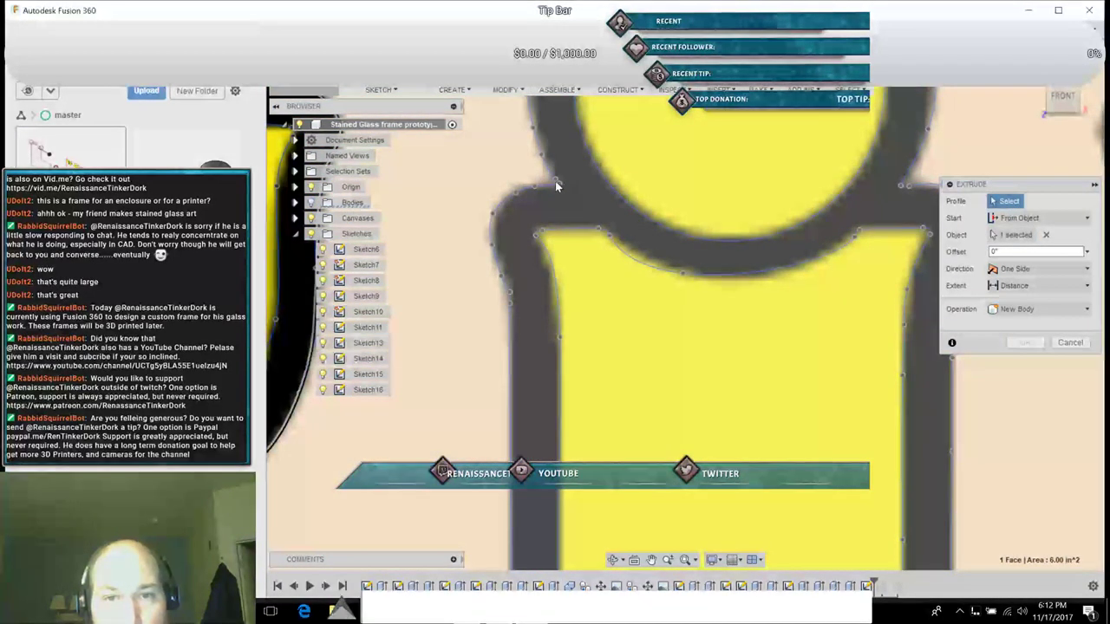
click(555, 180)
click(628, 253)
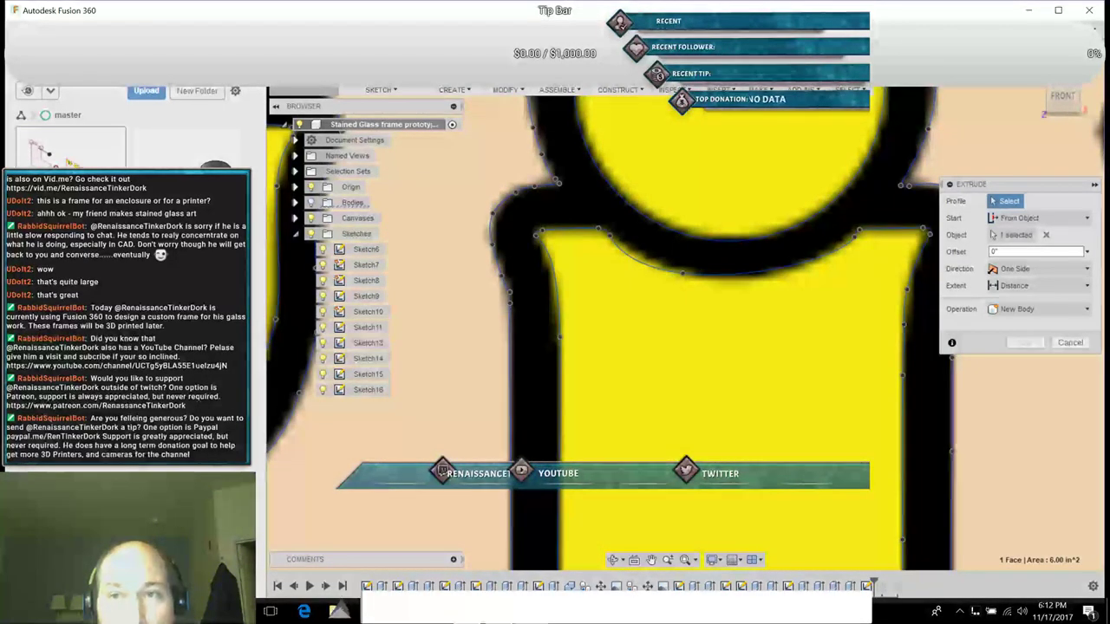
key(Escape)
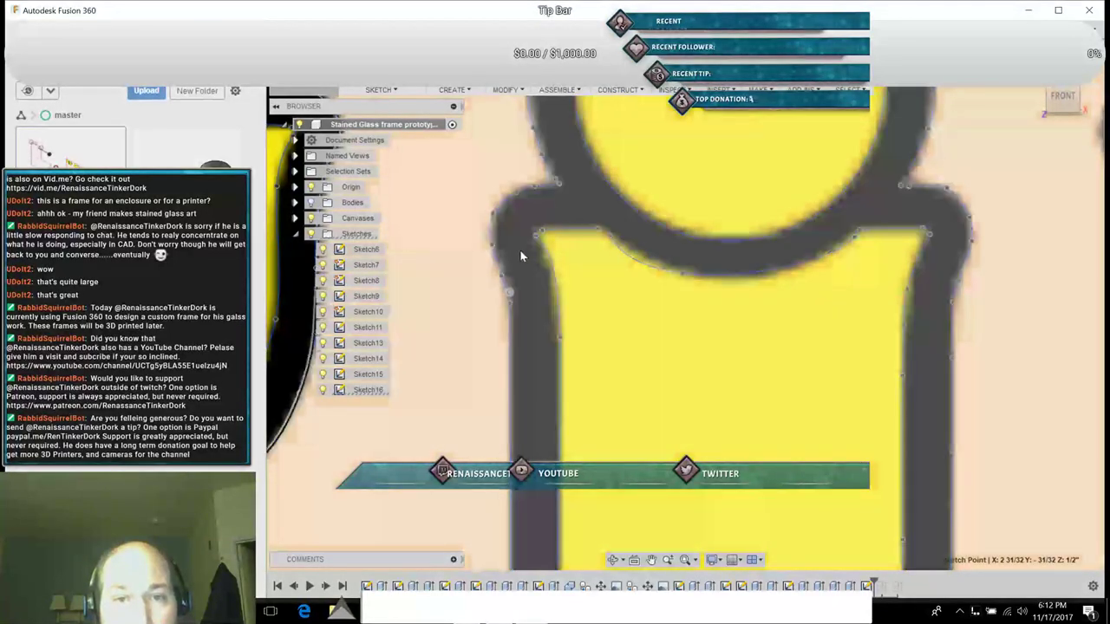
Step: Try to extrude the border from the outer outline spline with the bodies hidden, picking the profile at the border's left edge
click(520, 253)
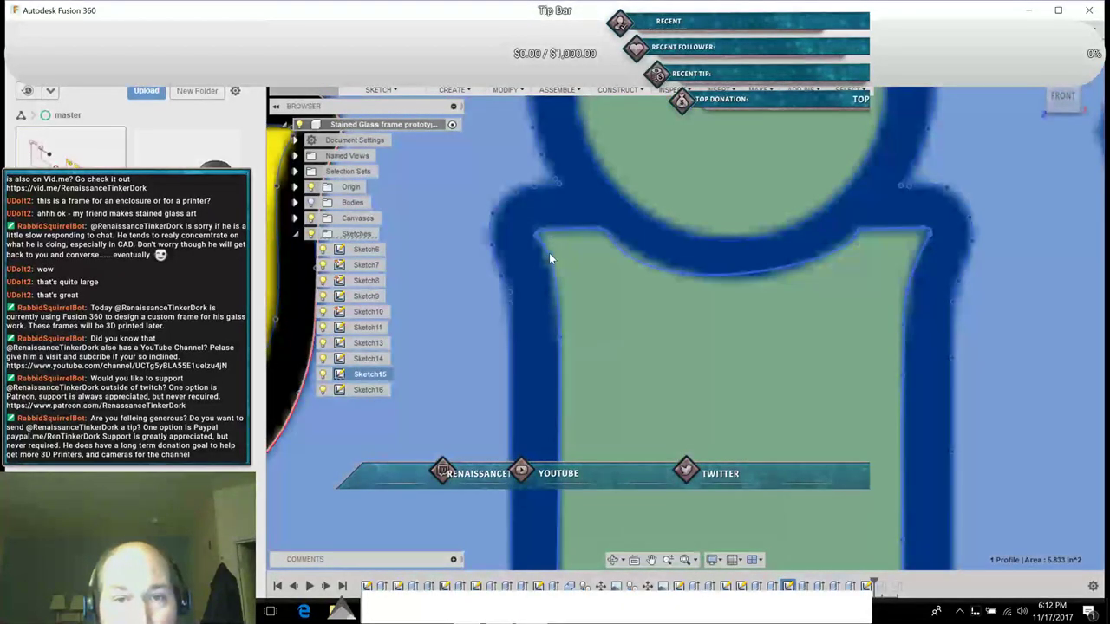
click(549, 254)
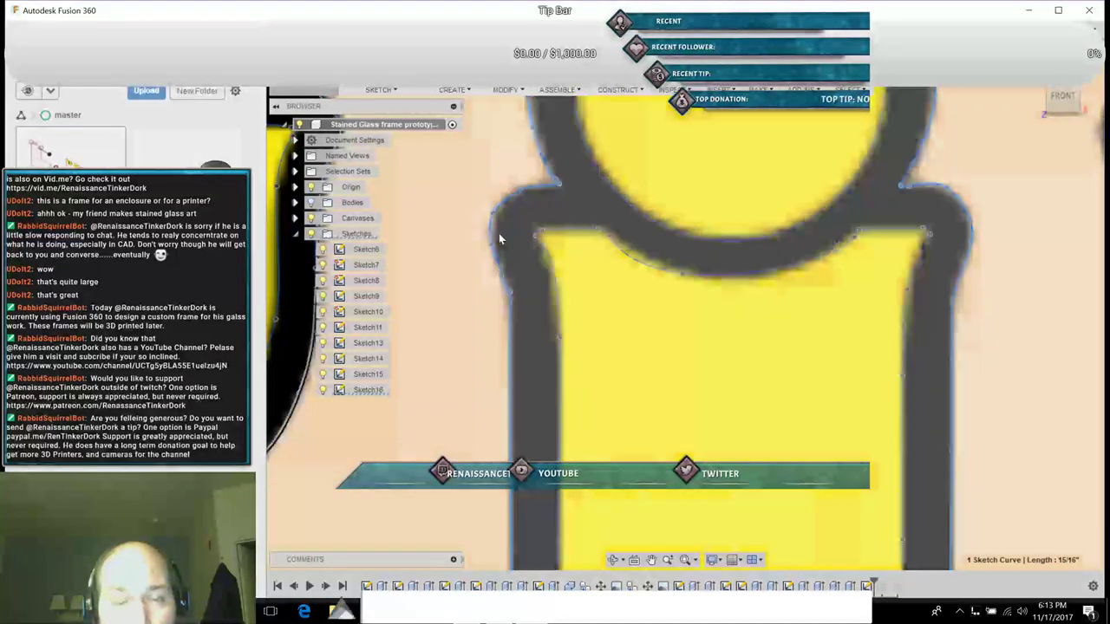
click(498, 233)
right_click(501, 232)
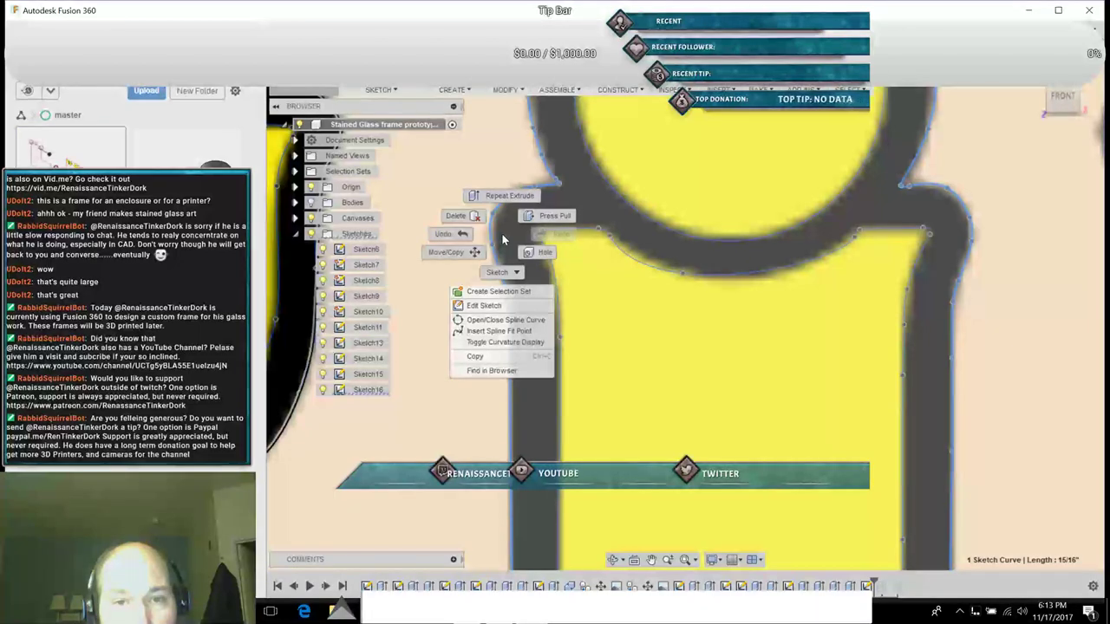
click(501, 234)
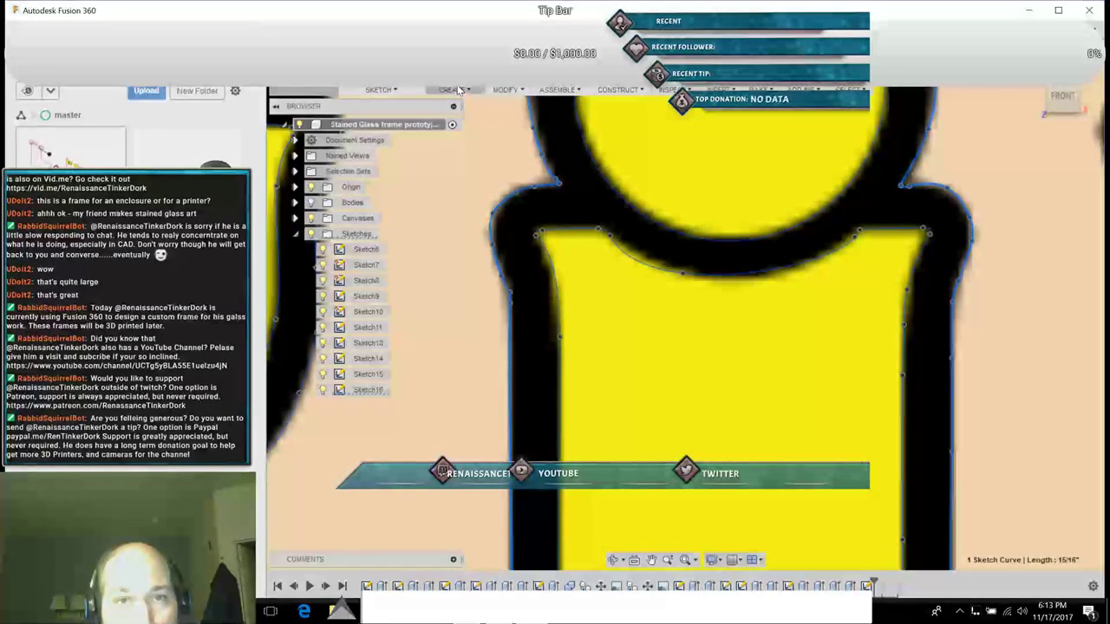
click(452, 90)
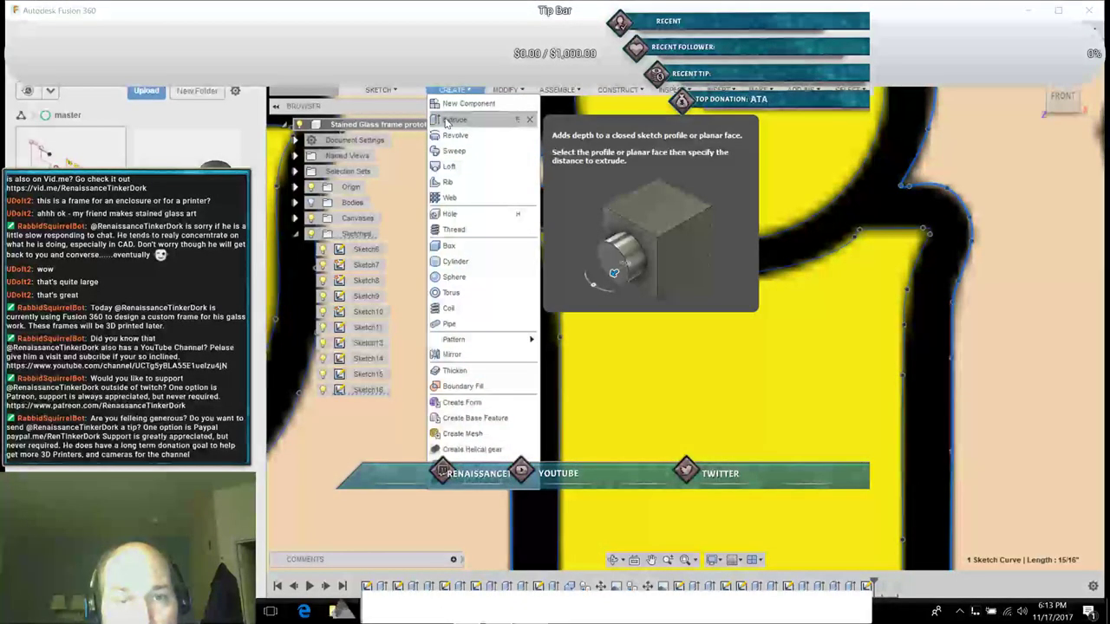
click(453, 118)
click(511, 296)
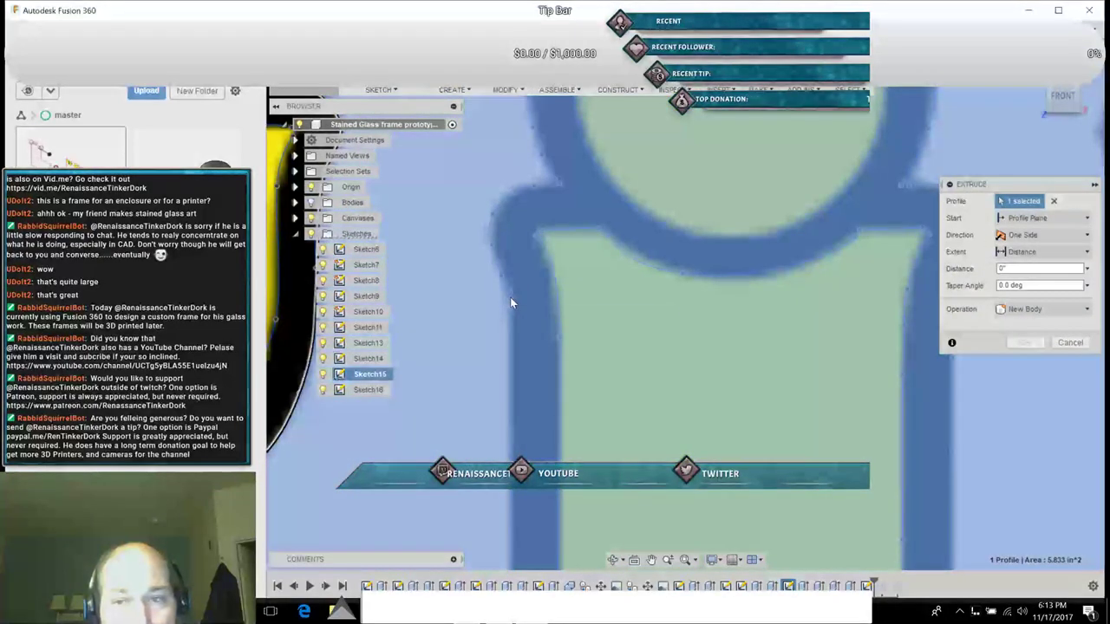
click(510, 297)
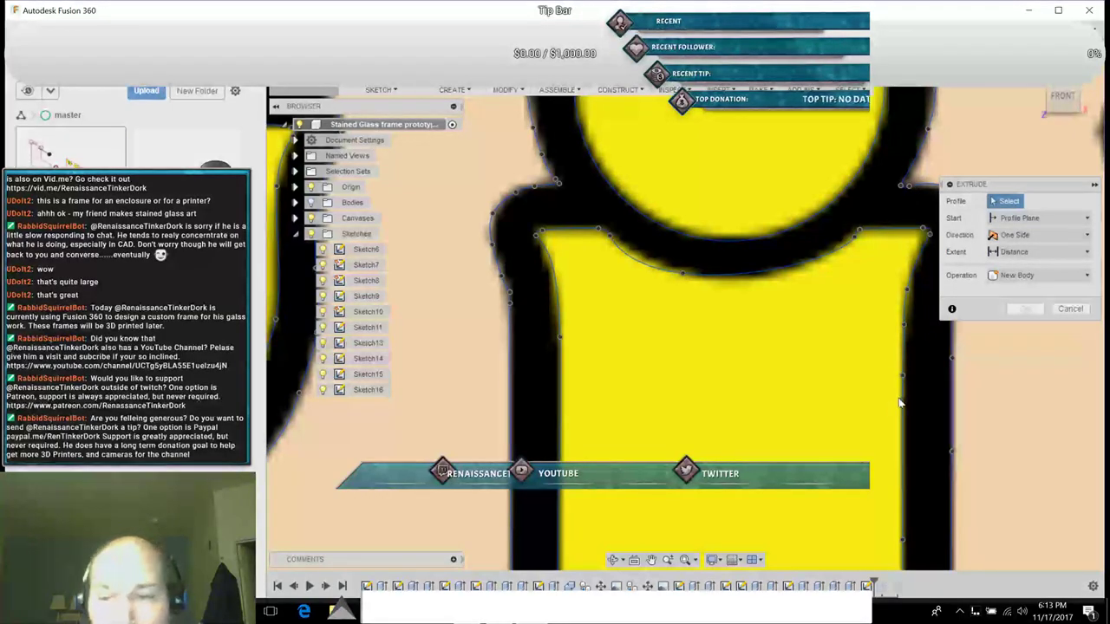
click(1078, 309)
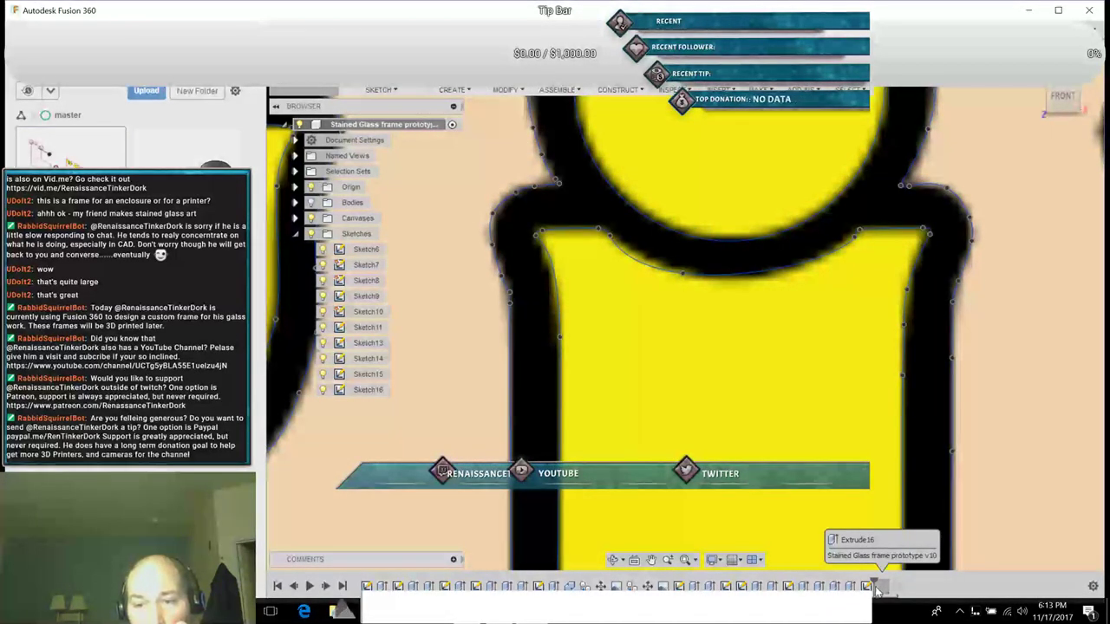
Step: Roll the design history forward to the end of the timeline, check the profile at the border, and hide the bodies
drag(874, 582, 902, 584)
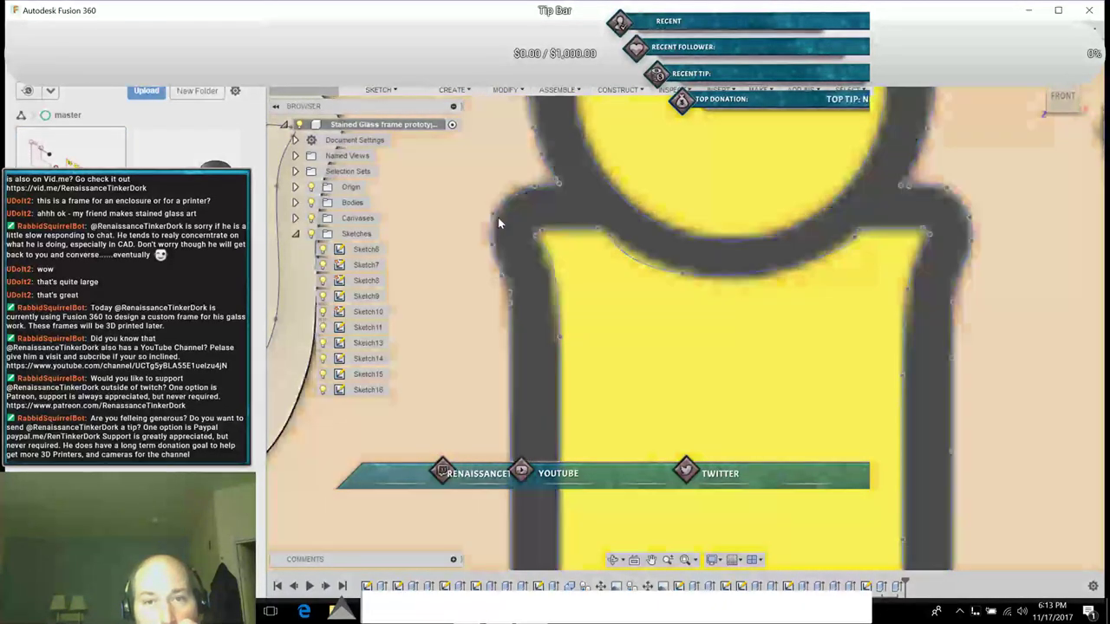
click(517, 230)
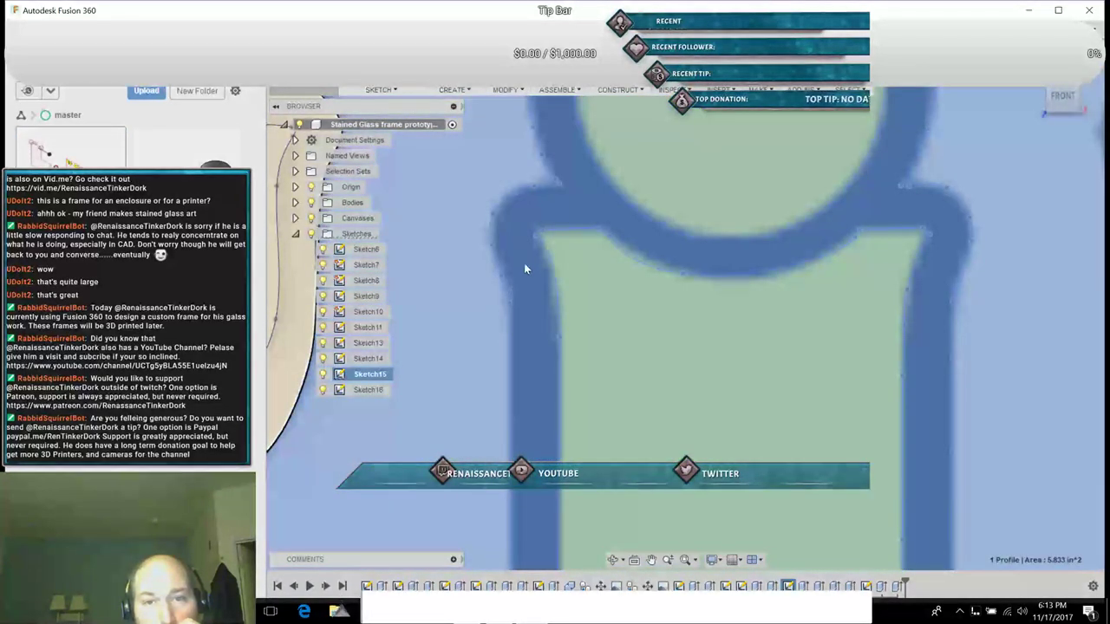
scroll(524, 262, up, 1)
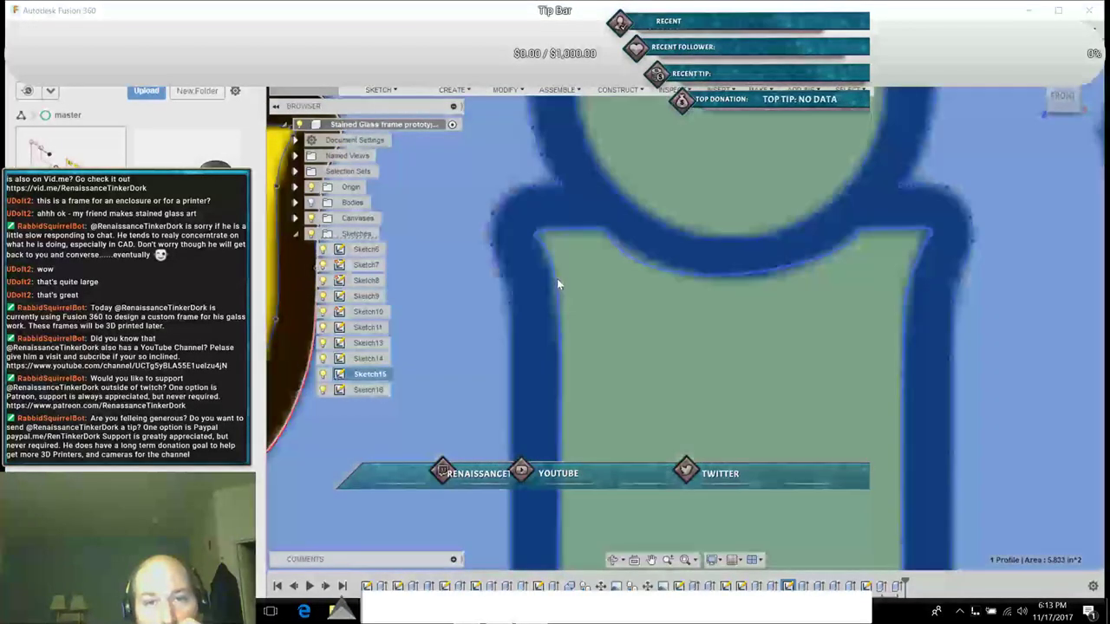
Step: Try to extrude the border from the inner panel spline, picking the profile along the border's left side
click(552, 280)
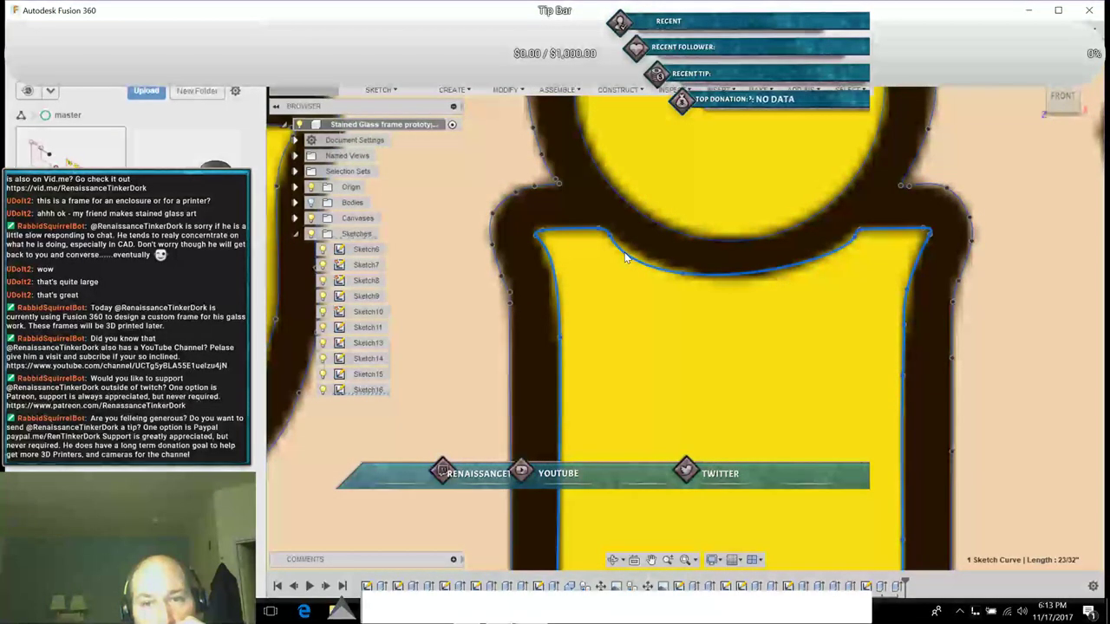
right_click(625, 257)
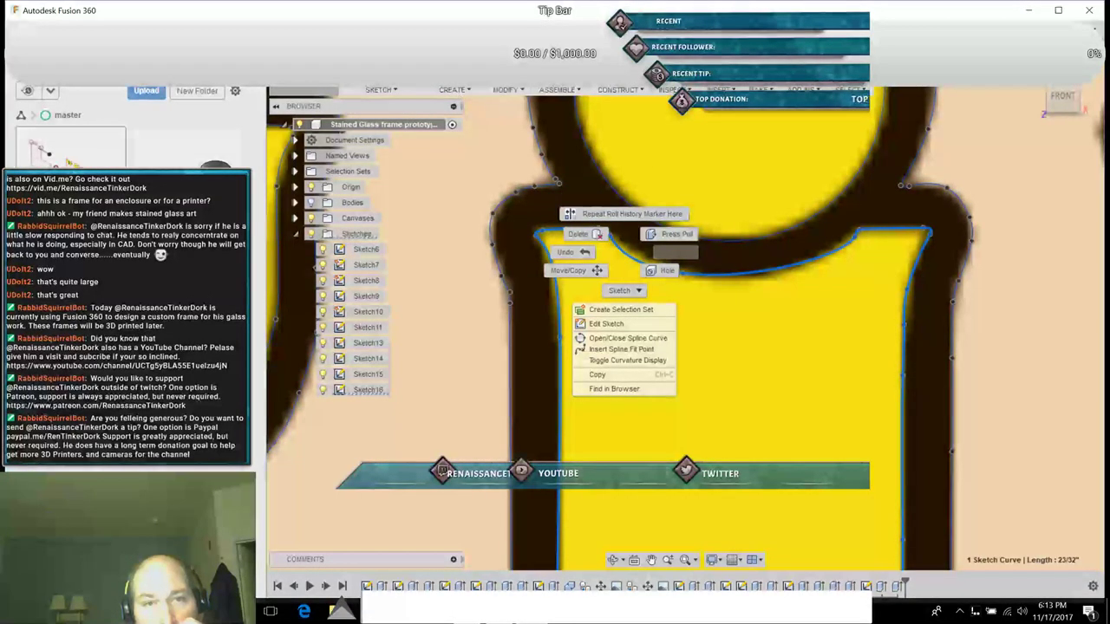
click(454, 90)
click(463, 91)
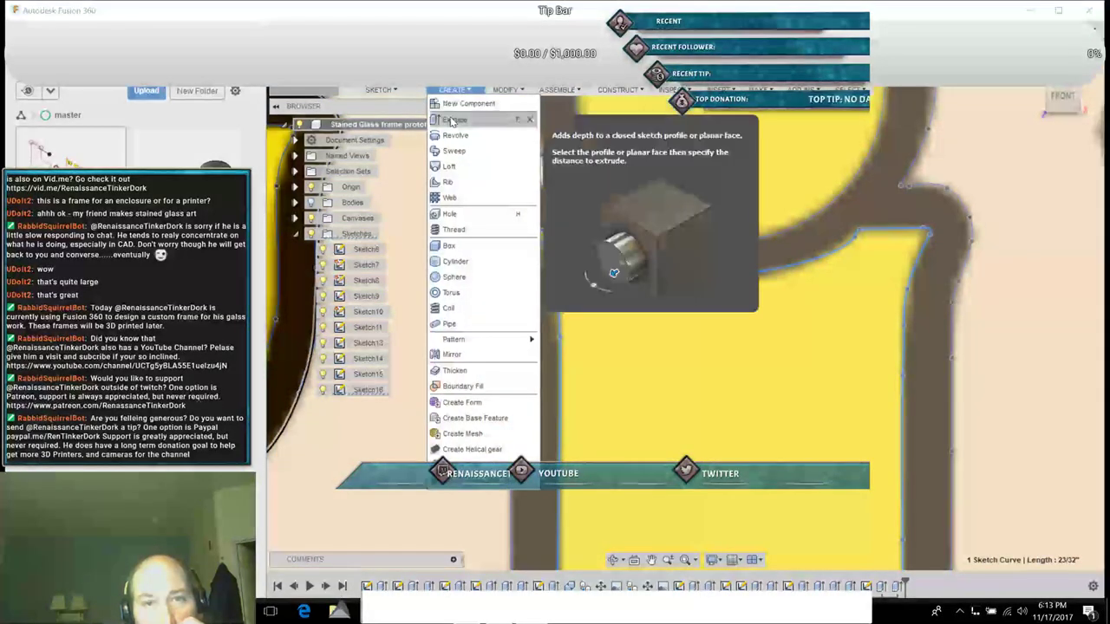
click(454, 119)
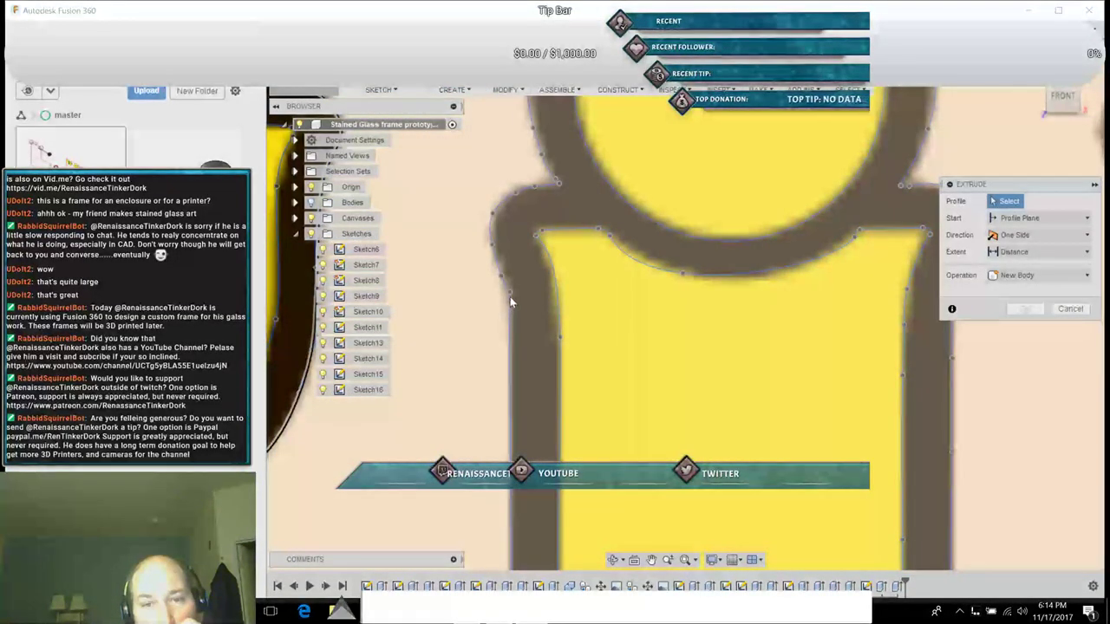
click(517, 386)
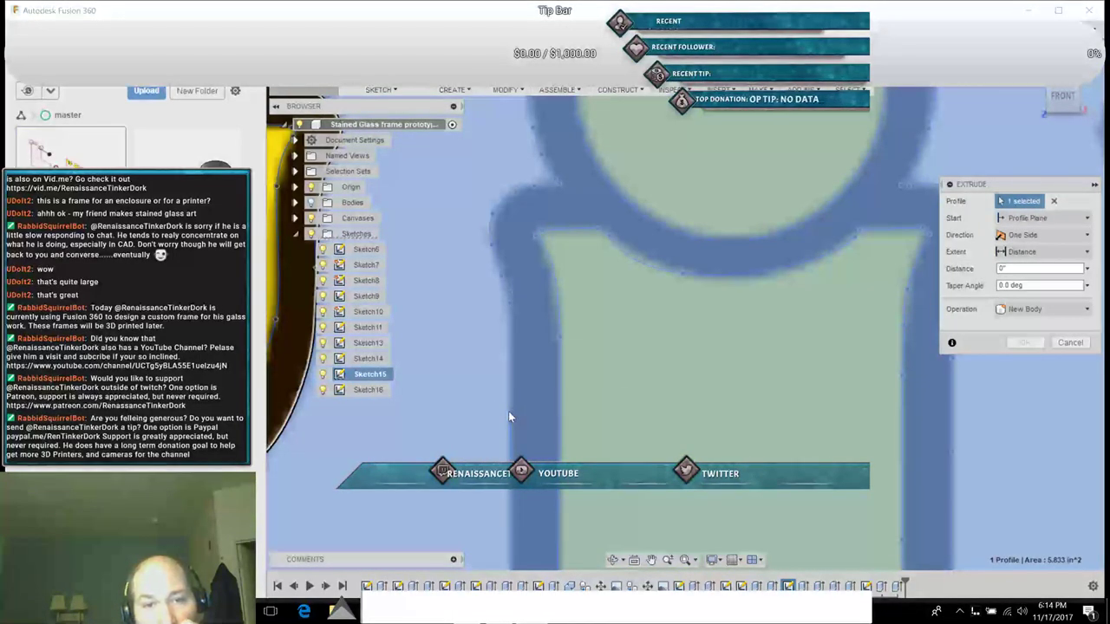
click(509, 411)
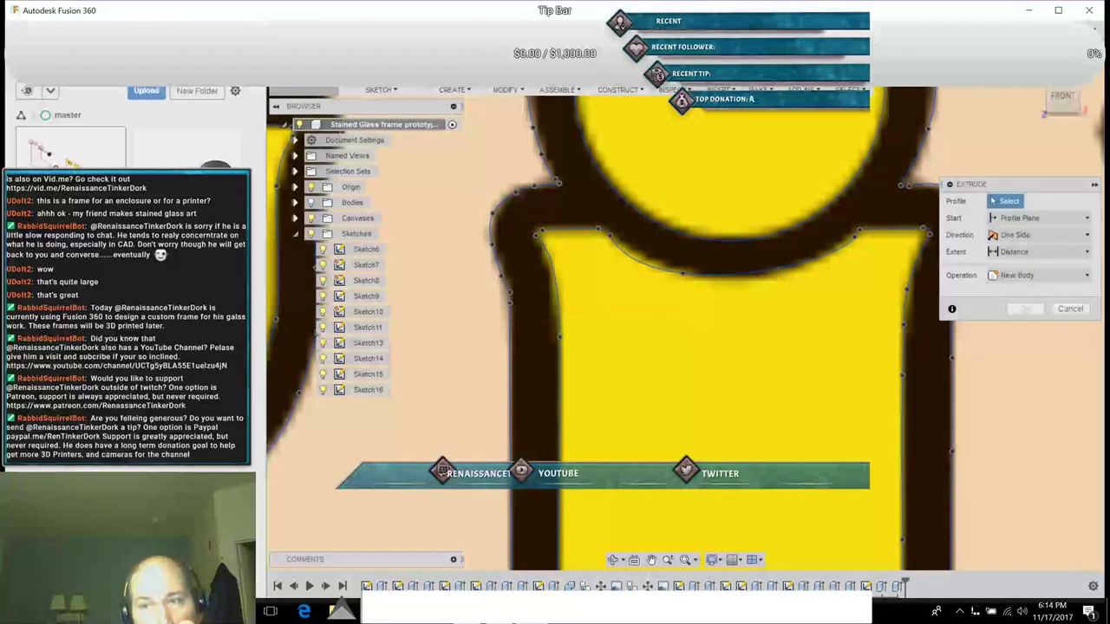
click(1073, 311)
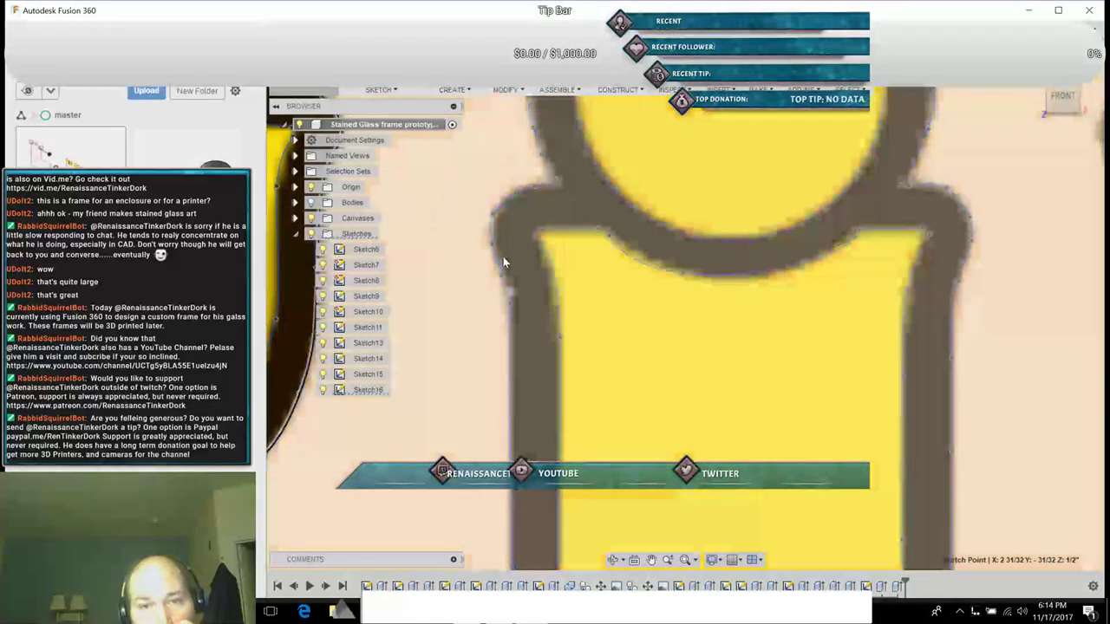
Step: Try repeating the Extrude command on the profile selected at the border's upper left shoulder, and cancel it
click(503, 256)
right_click(503, 256)
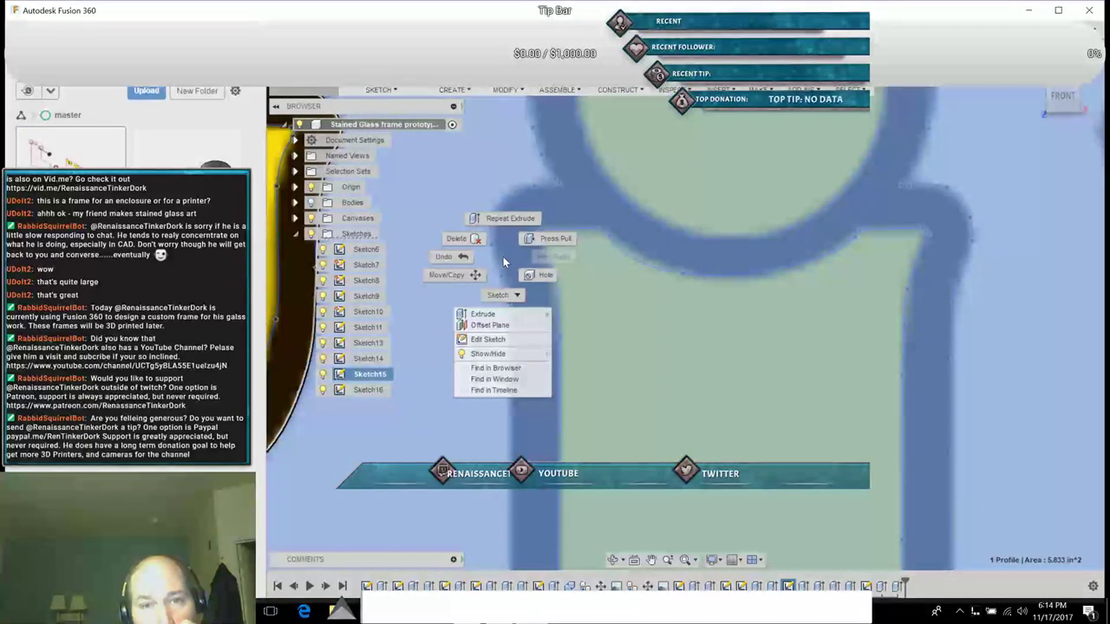
click(487, 222)
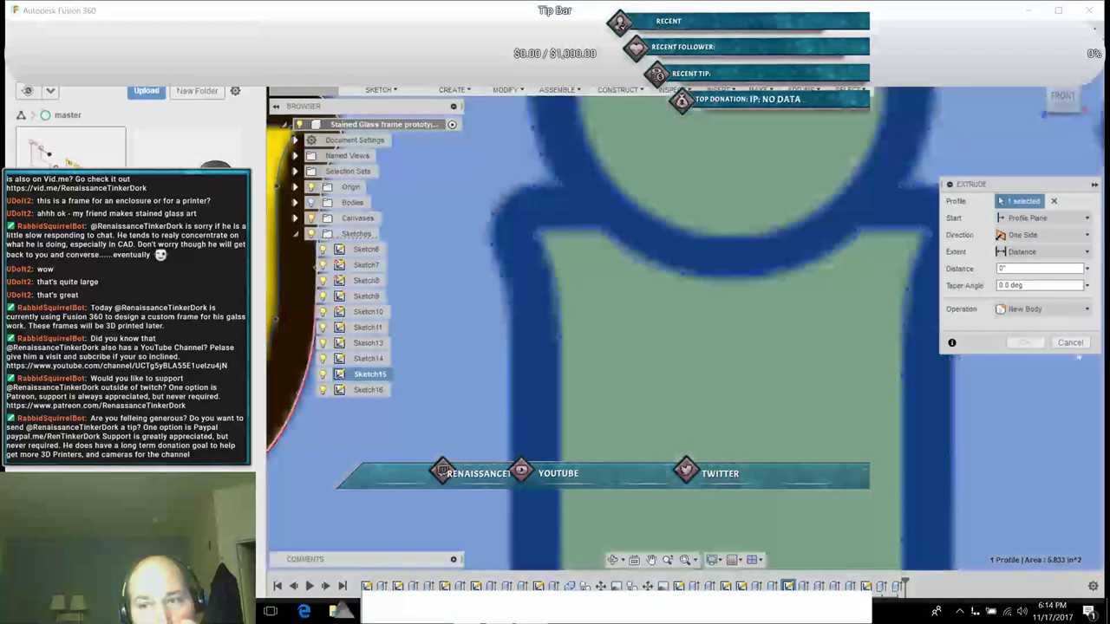
key(Escape)
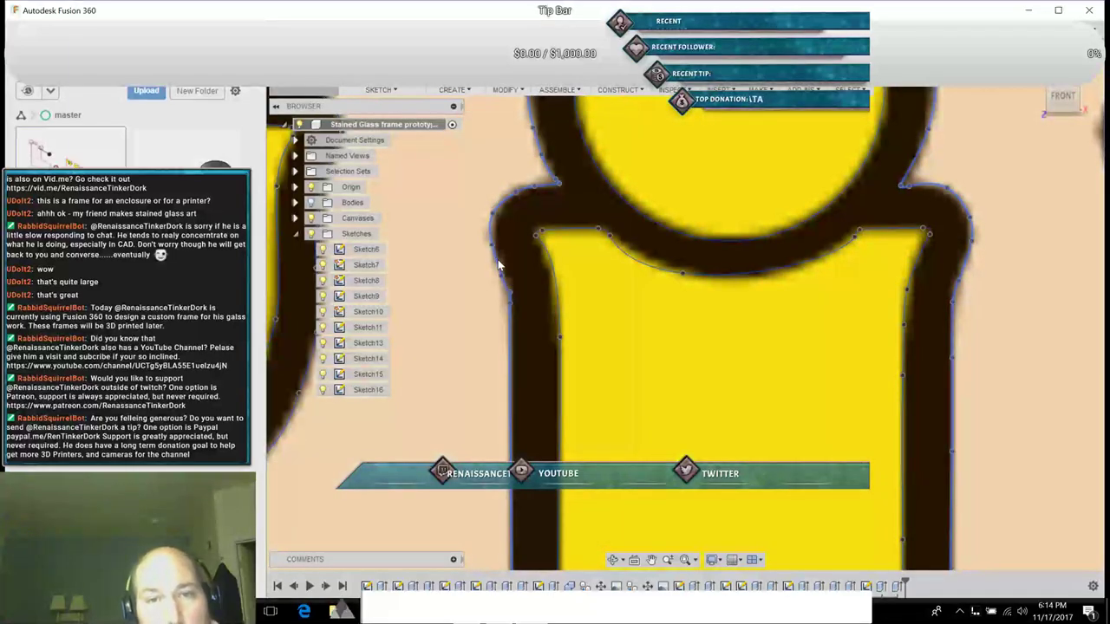
Step: Try Press Pull on the outer outline spline, picking the profile inside the border's upper left shoulder, and cancel it
right_click(499, 265)
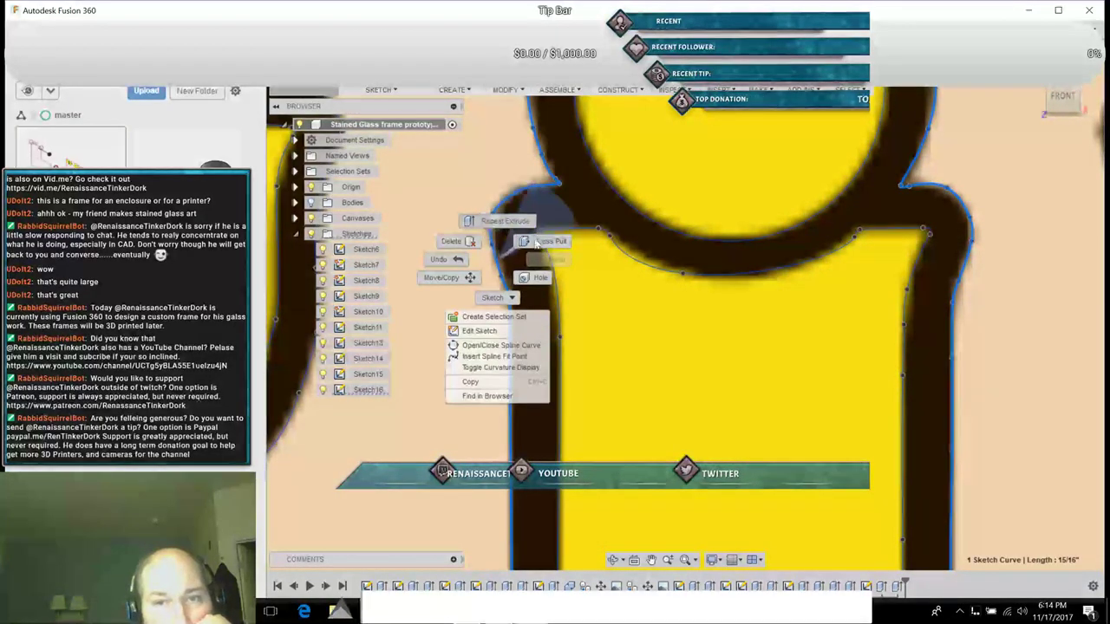
click(533, 242)
click(501, 250)
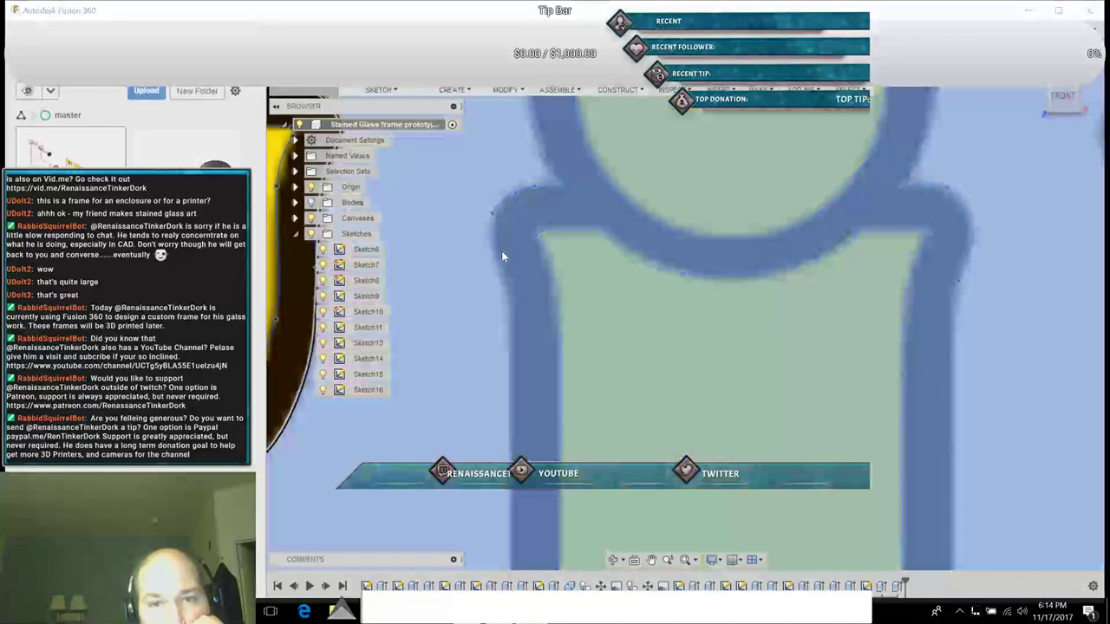
click(502, 251)
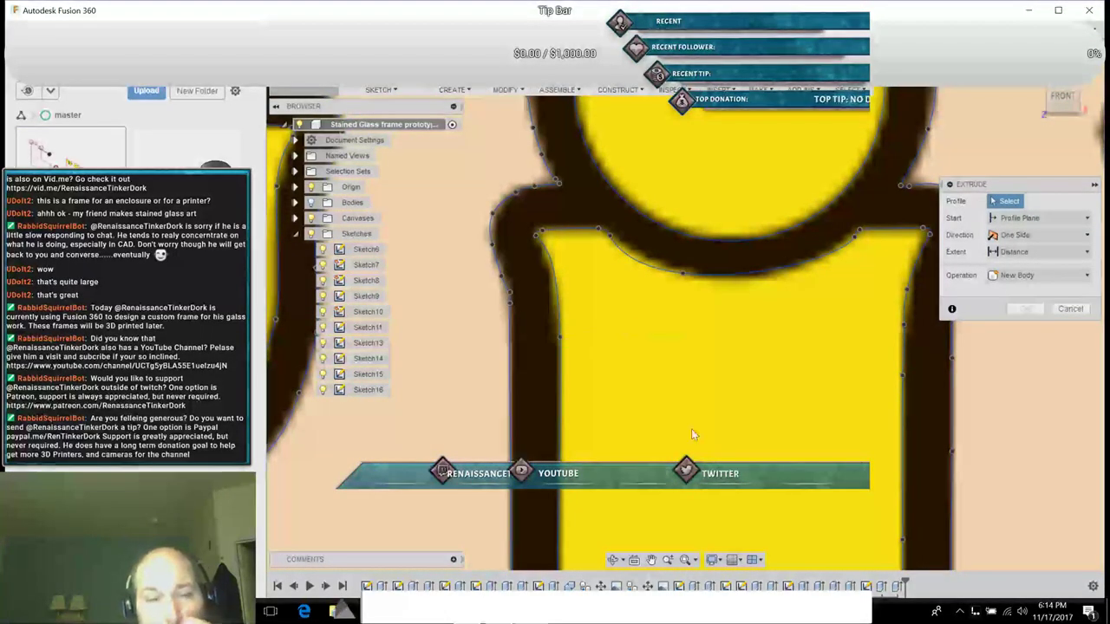
click(1069, 310)
scroll(705, 331, down, 4)
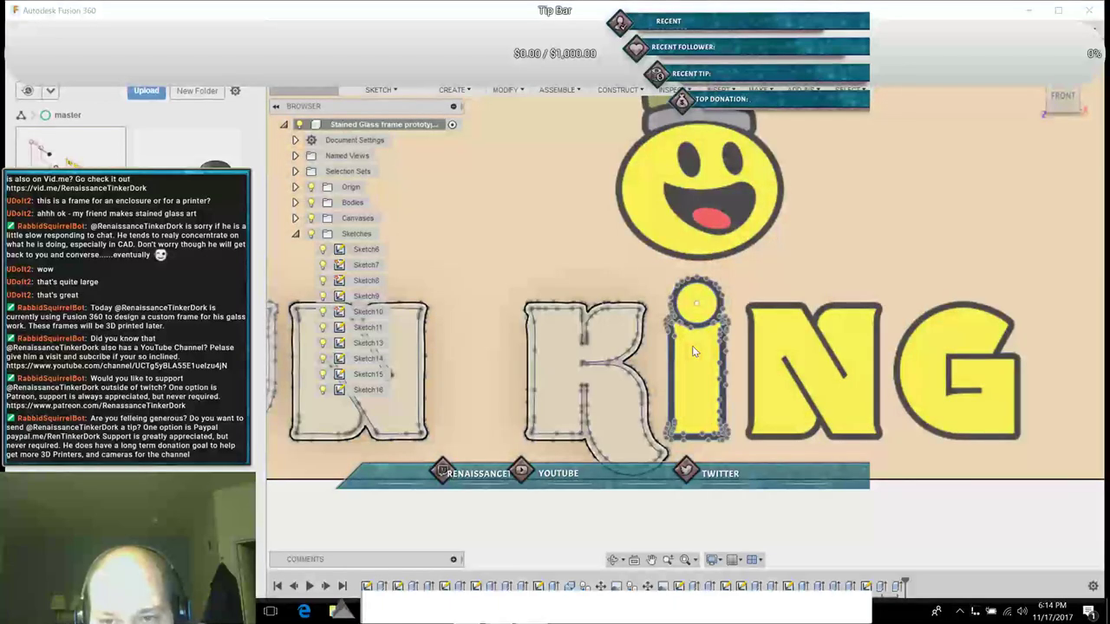
Step: Set the selection priority to edges and clear the profile selected at the letter i's inner panel
click(690, 346)
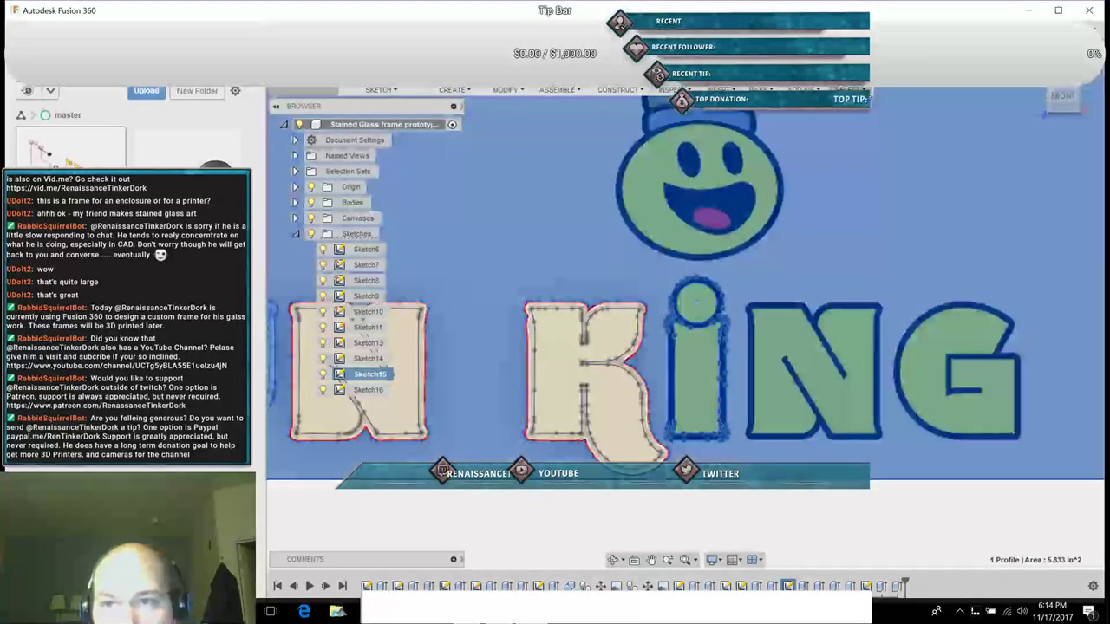
click(847, 89)
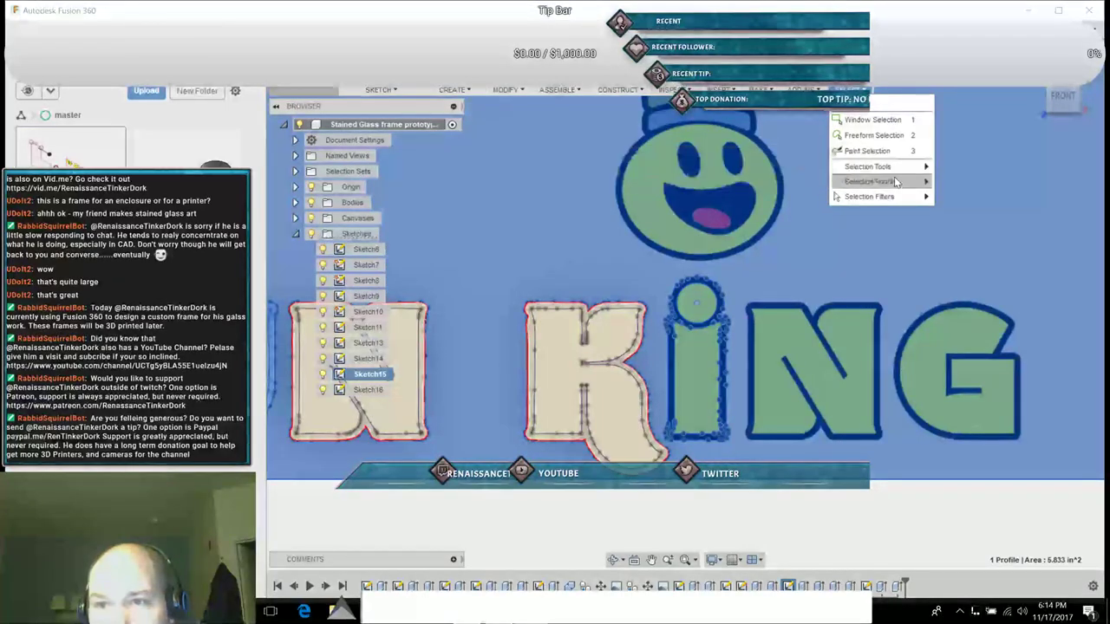
mouse_move(897, 182)
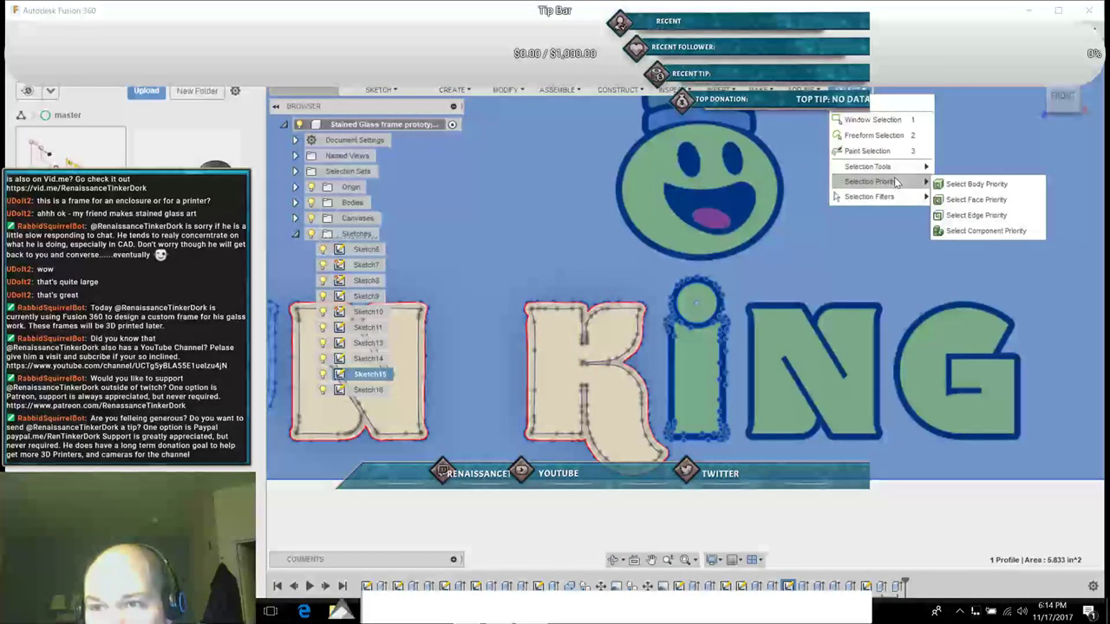
click(950, 217)
key(Escape)
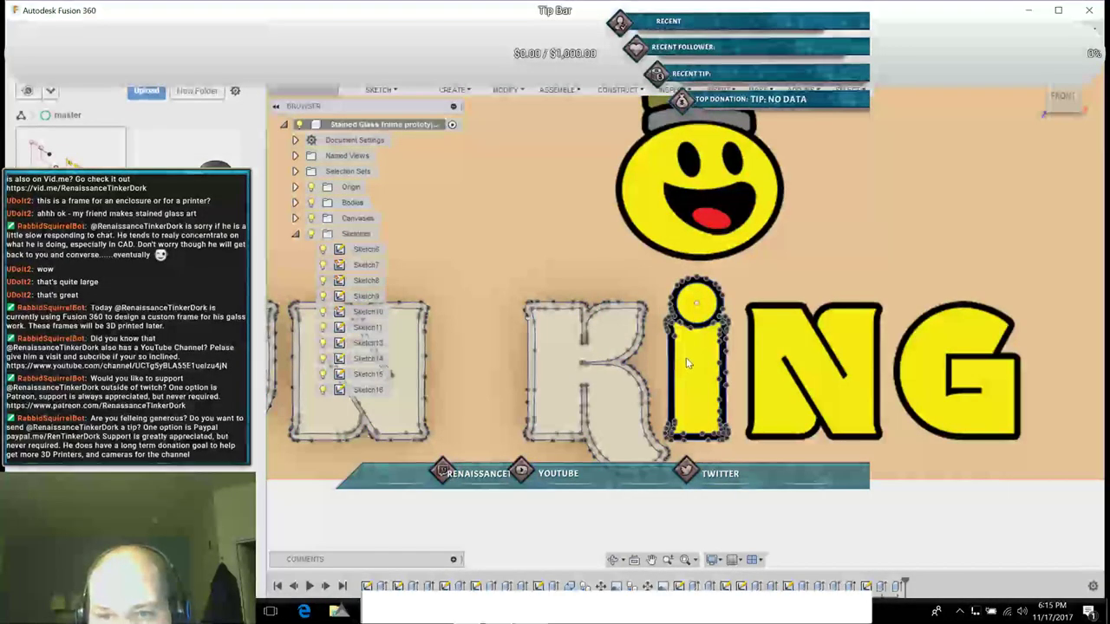
Step: Hide the bodies and start an Extrude, trying to pick the border profile at the left side of the i's round dot
click(312, 205)
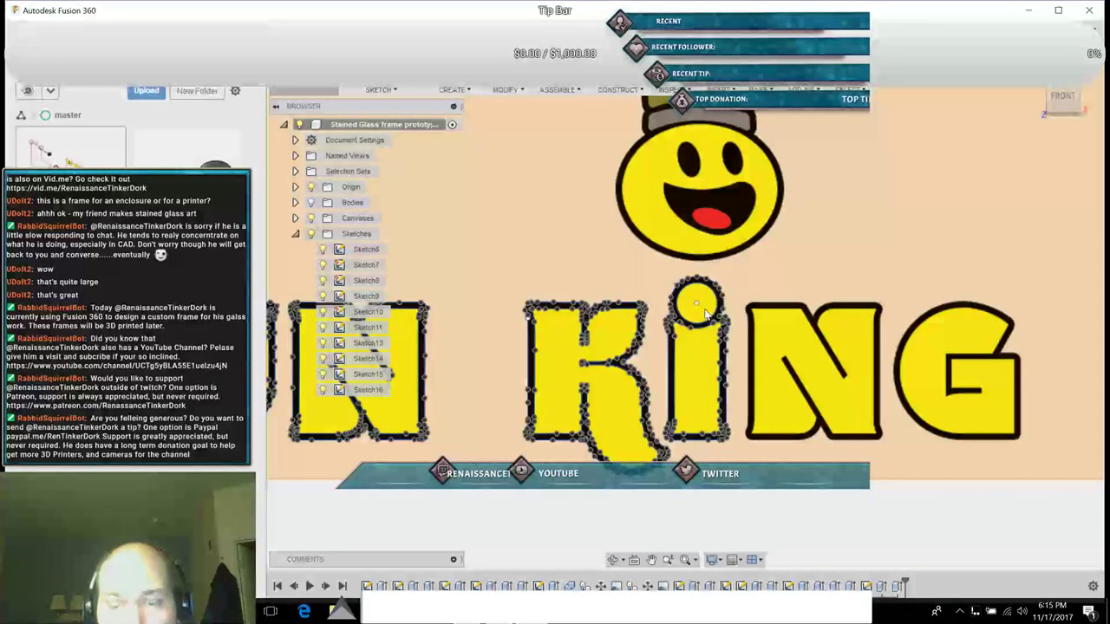
scroll(702, 319, down, 2)
scroll(703, 321, up, 6)
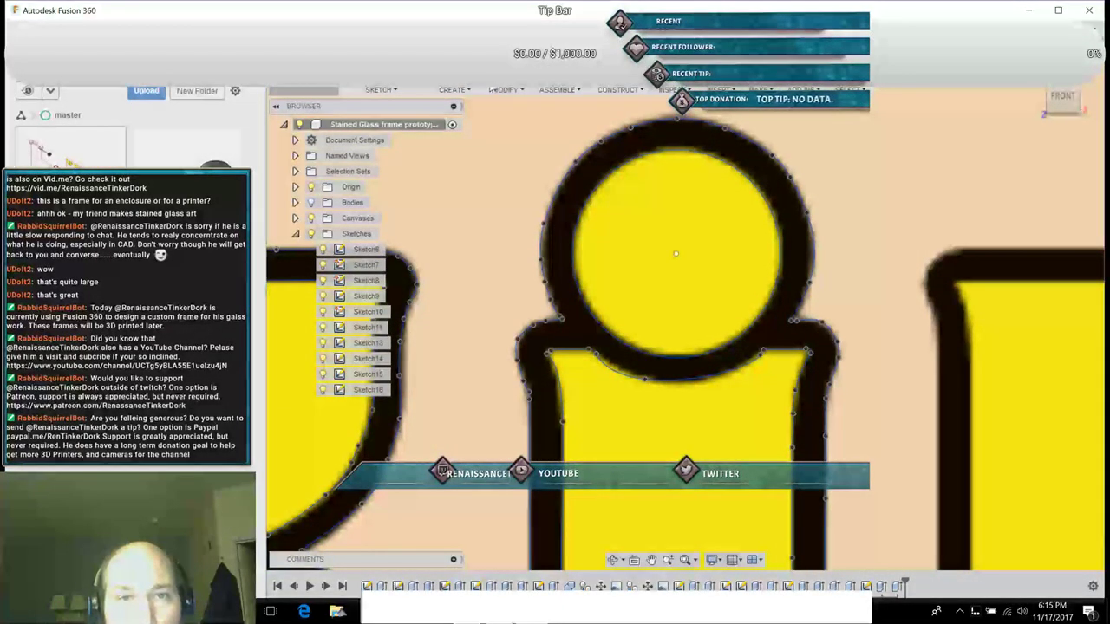
click(452, 89)
click(455, 122)
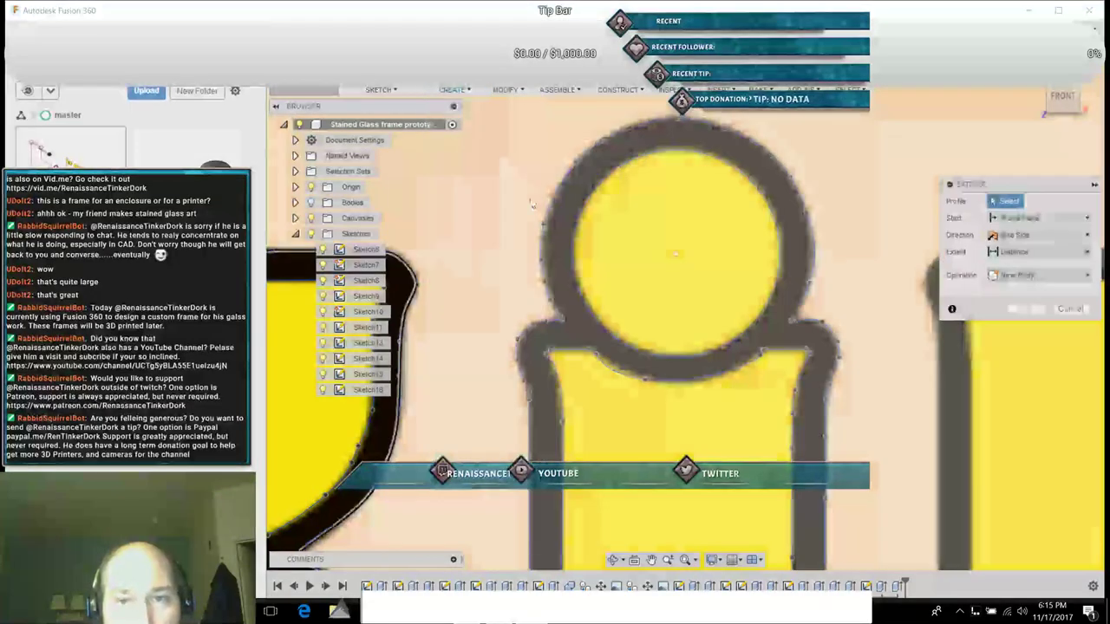
click(552, 241)
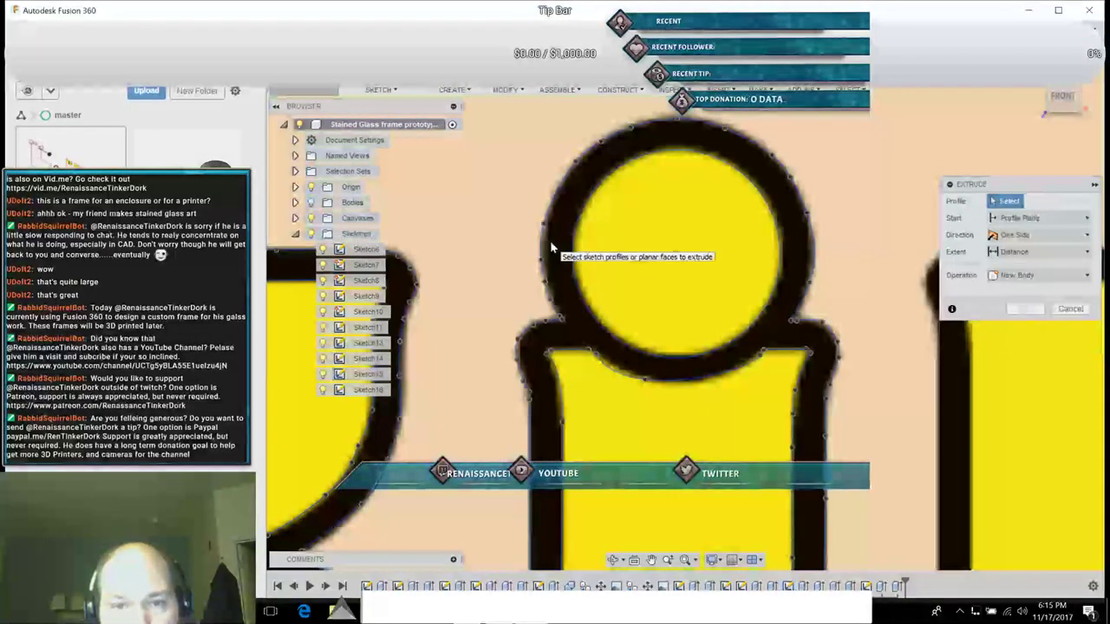
click(546, 242)
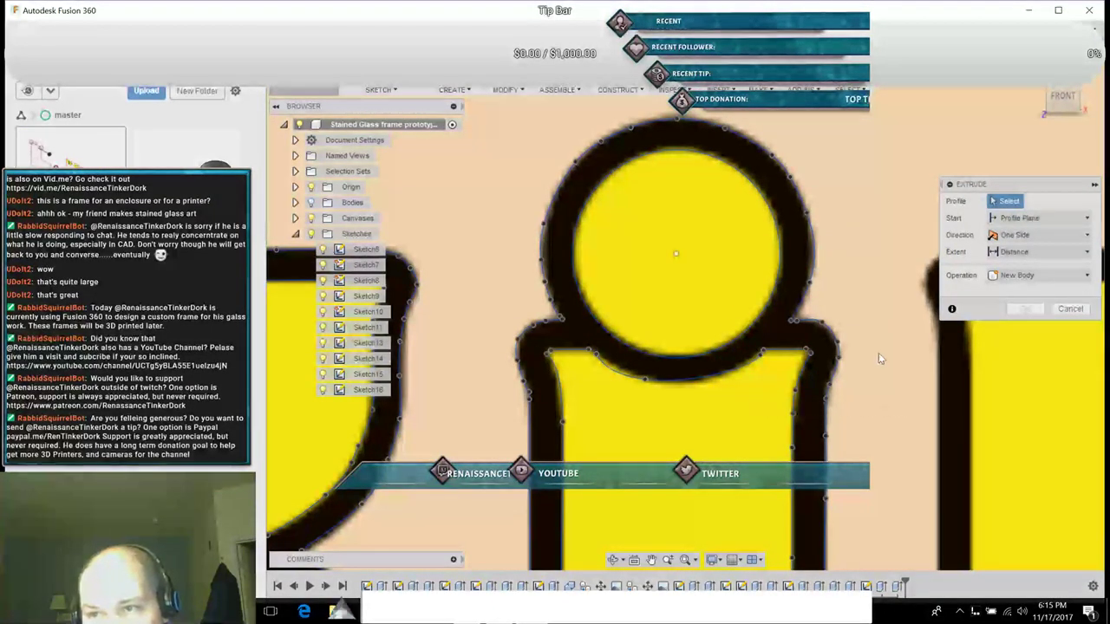
Step: Try starting the extrusion From Object at the face beside the letter i, picking the profile at the dot border's upper right
click(1076, 221)
click(1021, 265)
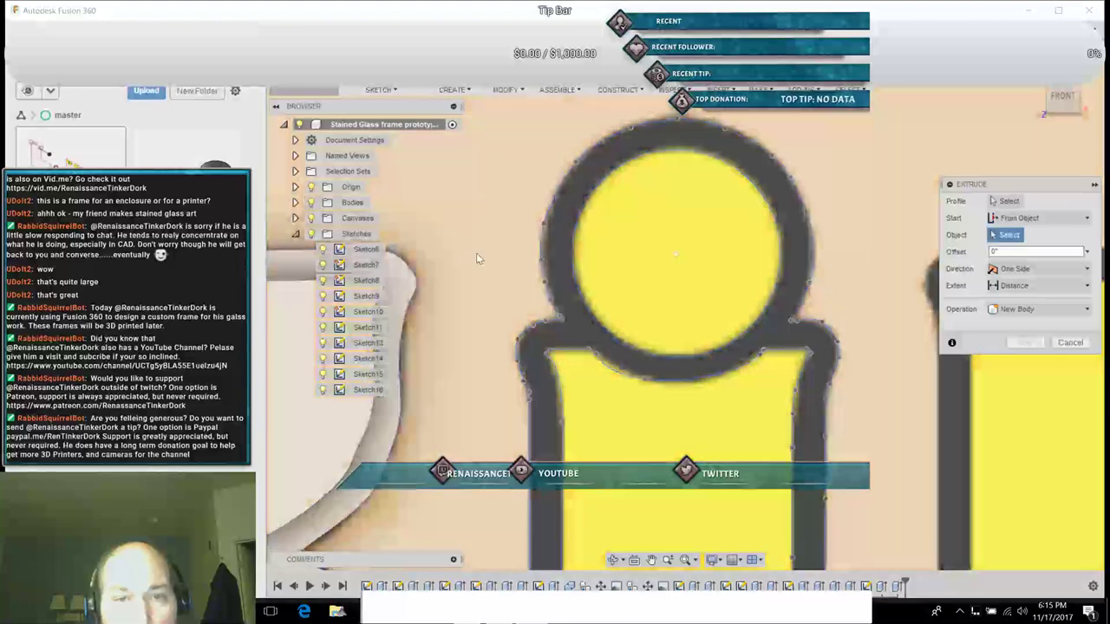
click(474, 250)
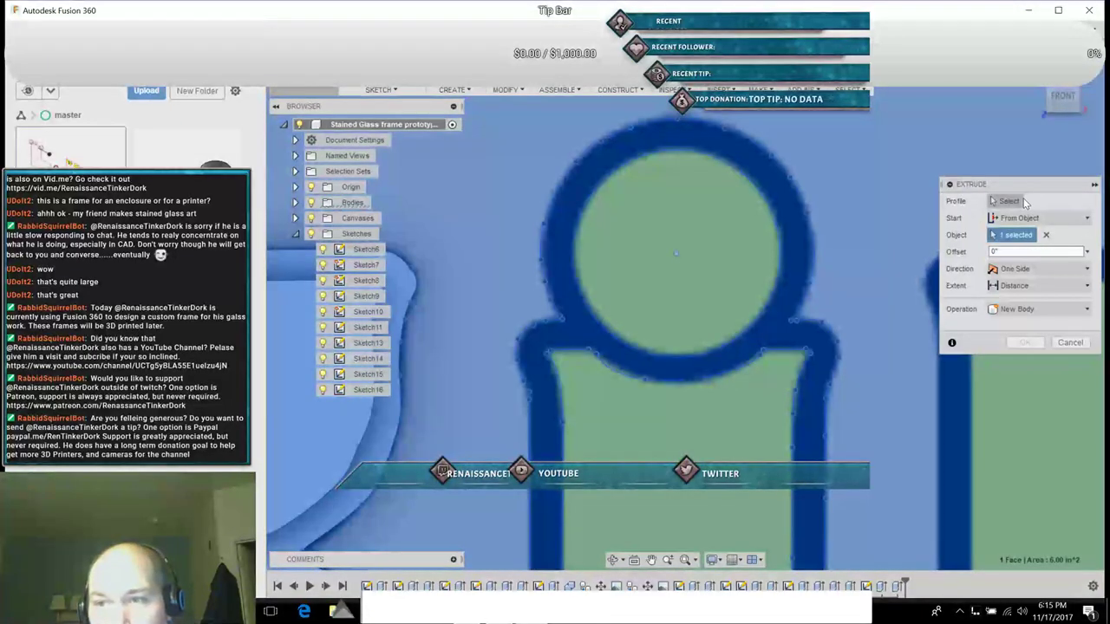
click(1004, 202)
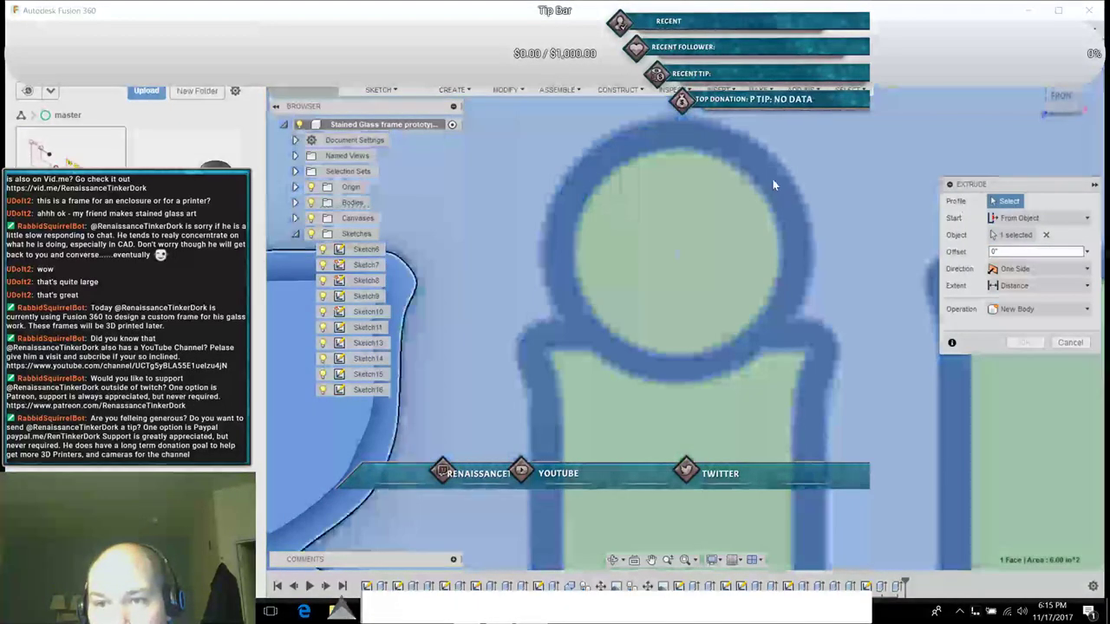
click(770, 154)
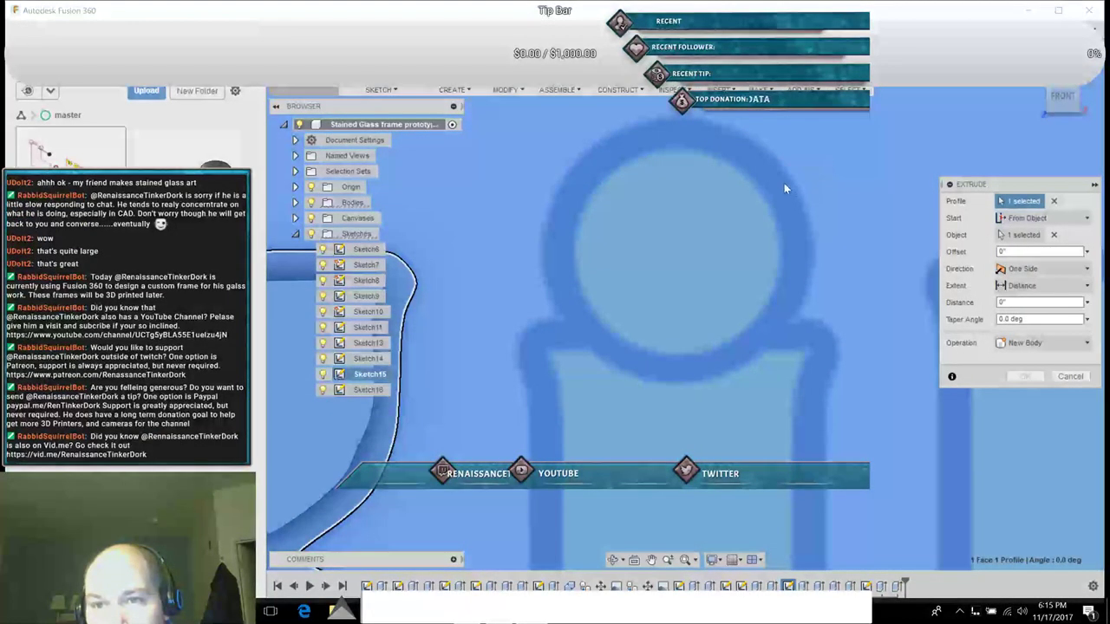
click(768, 166)
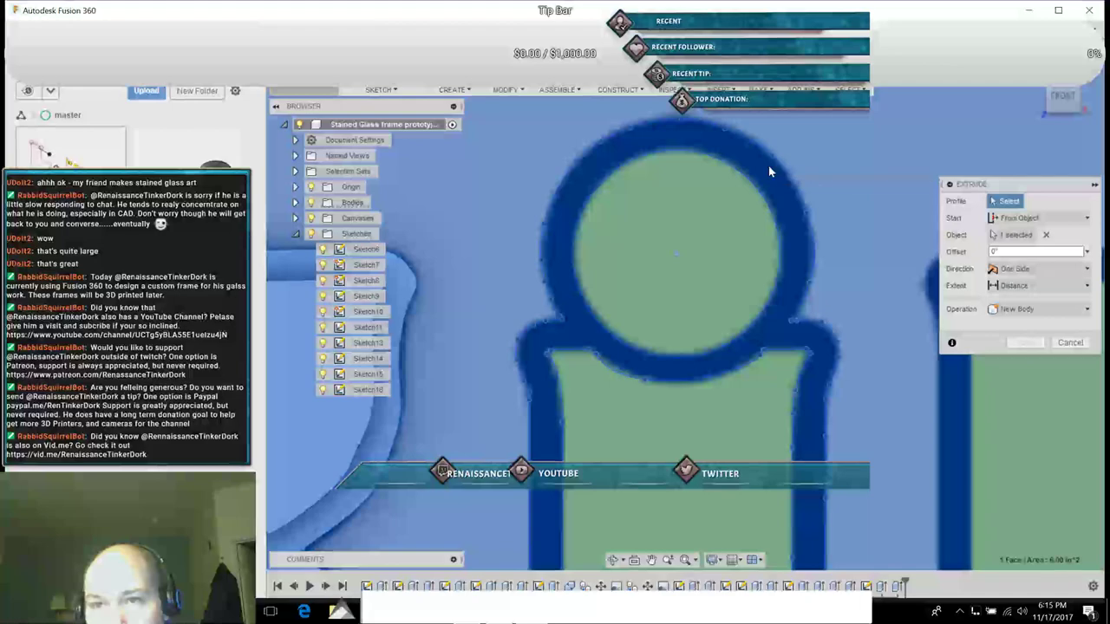
Step: Try the overlapping profiles at the dot's border and a single profile in the i's stem, clearing each selection
click(769, 165)
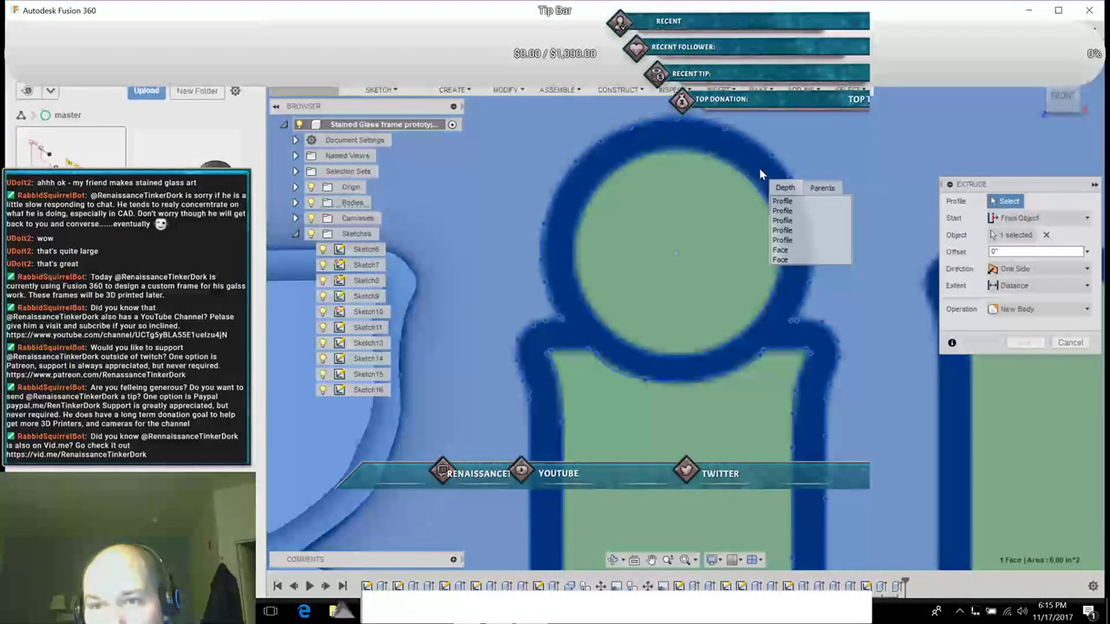
click(742, 172)
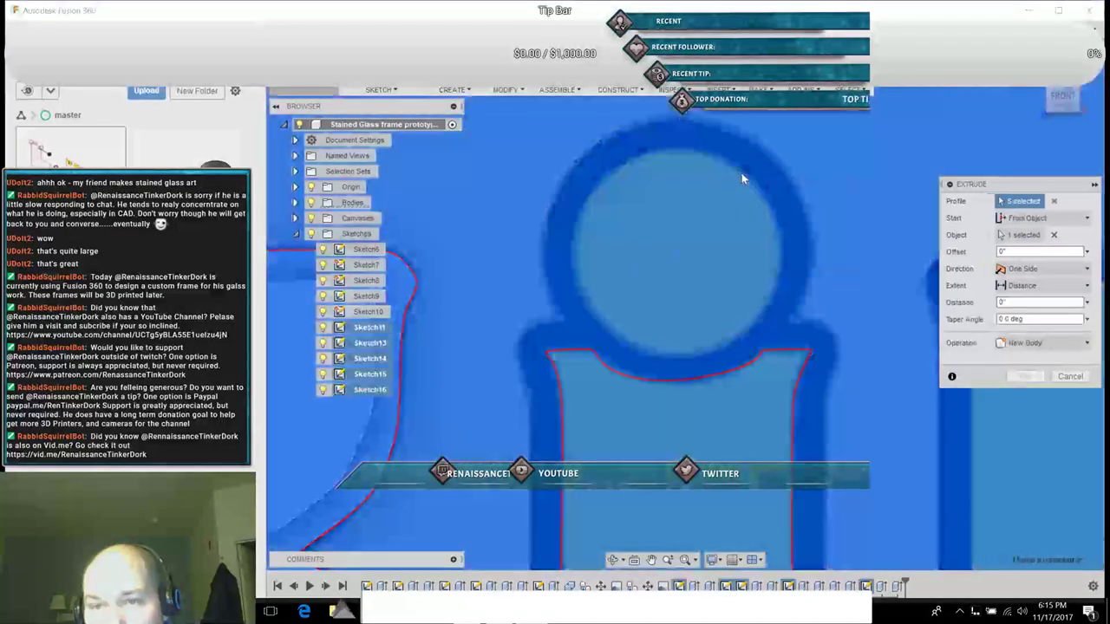
click(1053, 201)
click(784, 415)
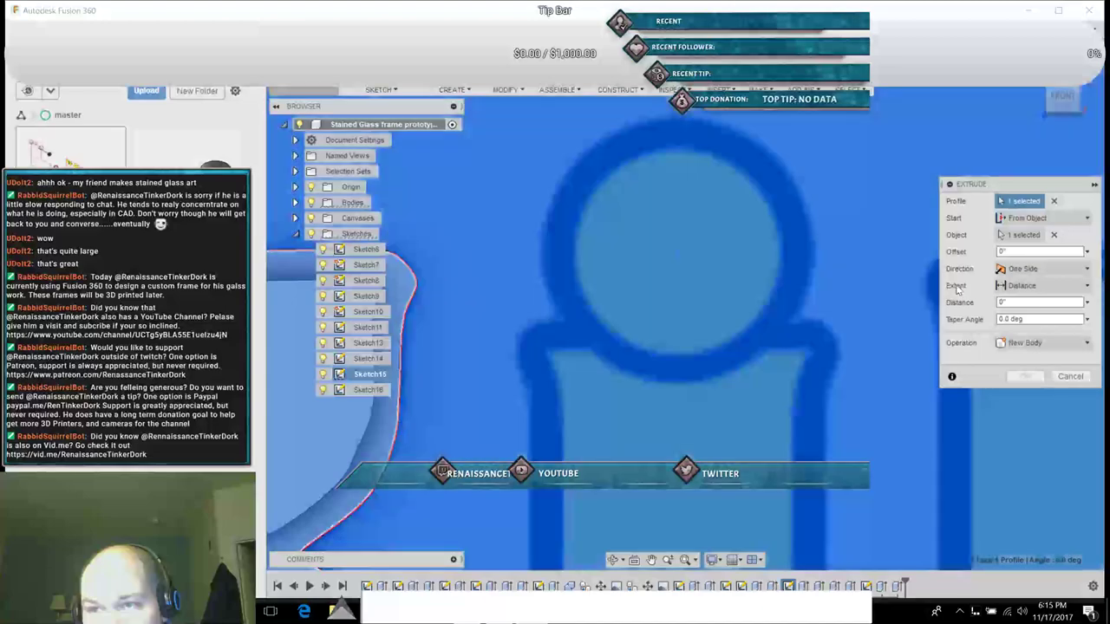
click(1054, 201)
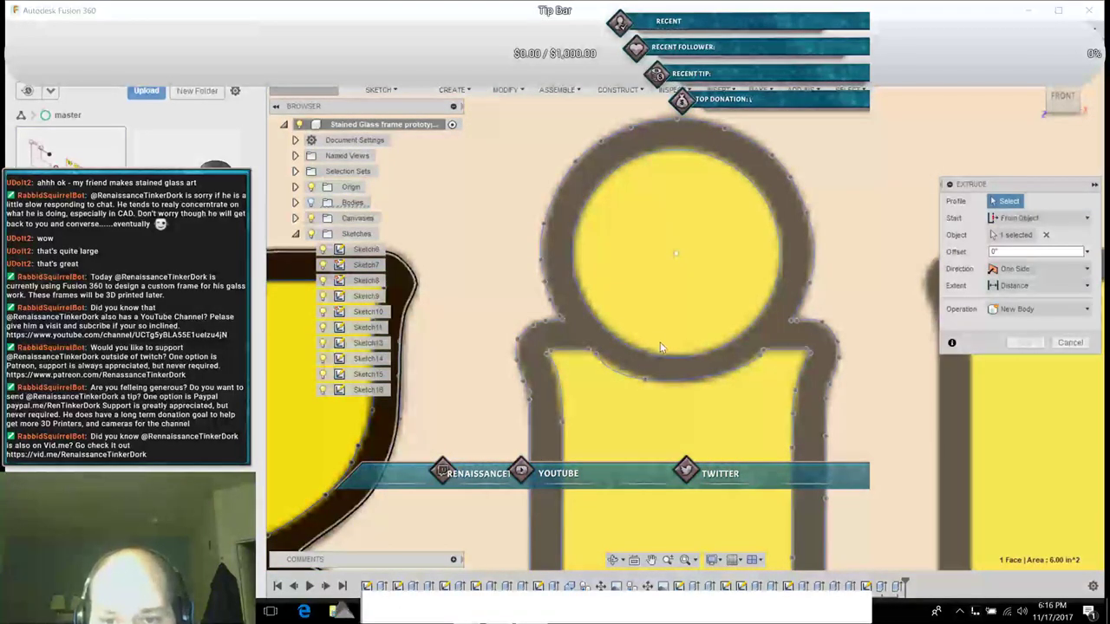
Step: Try picking the border profile at the lower, right and upper inner edges of the dot, and cancel the extrusion
click(660, 345)
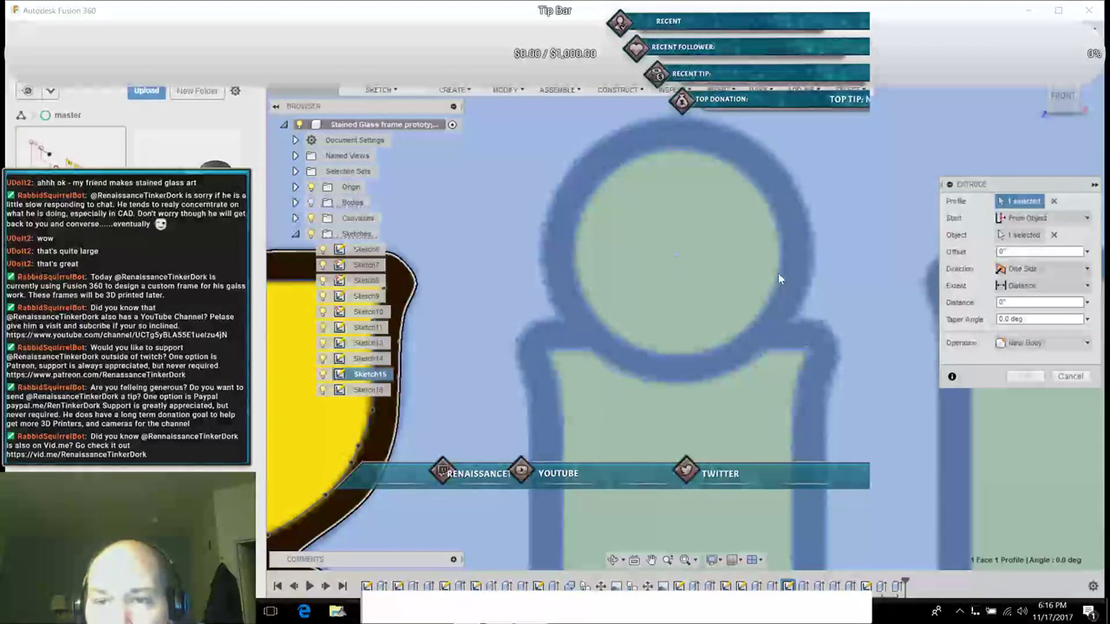
click(776, 272)
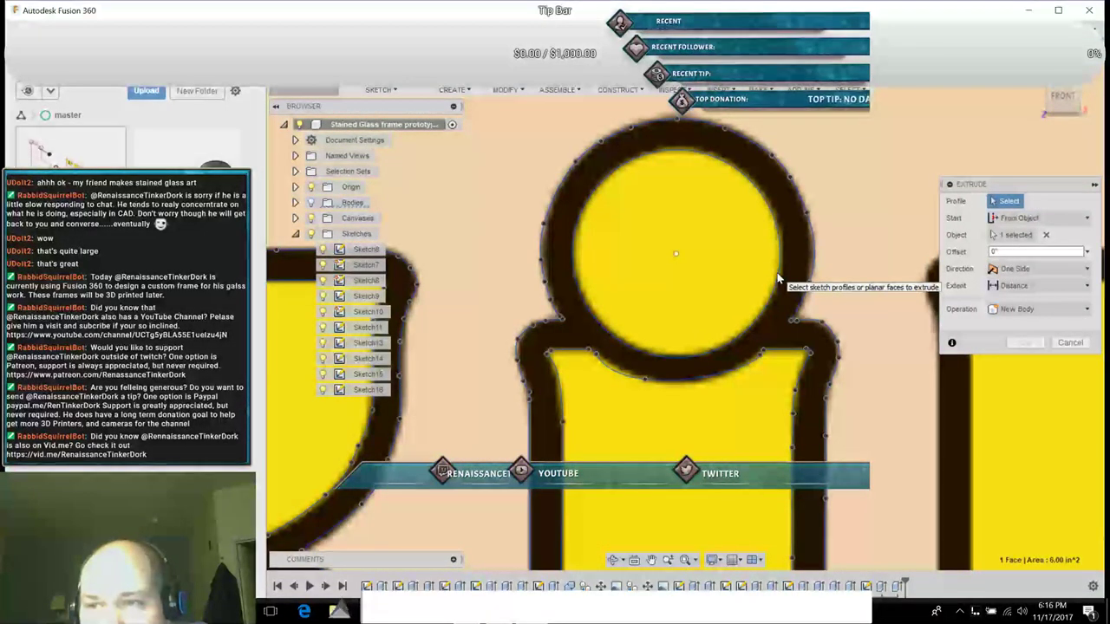
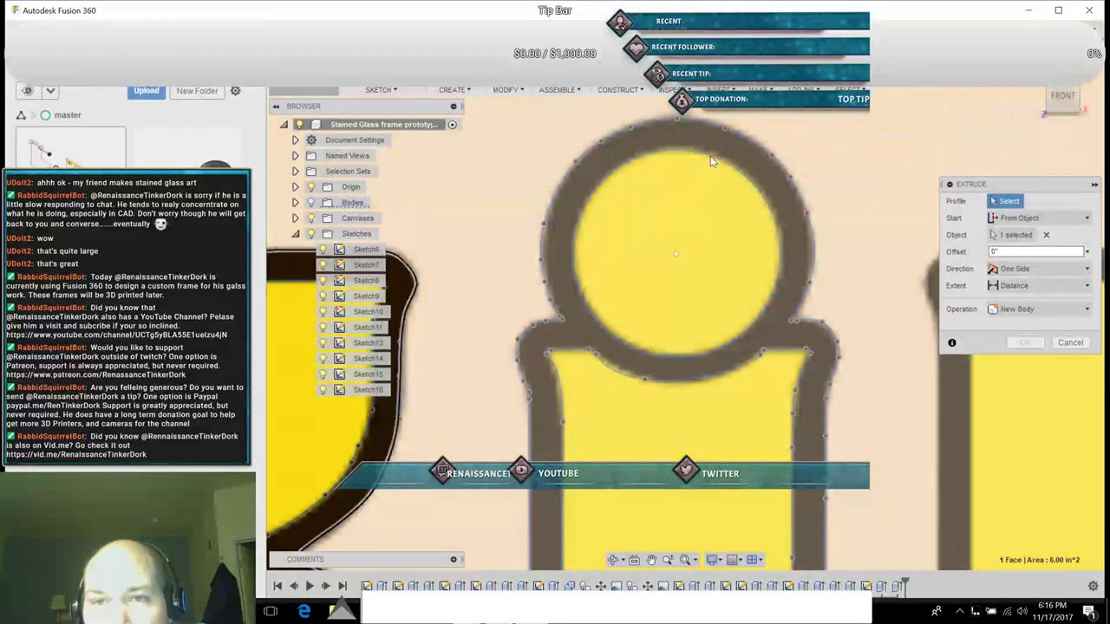
click(710, 159)
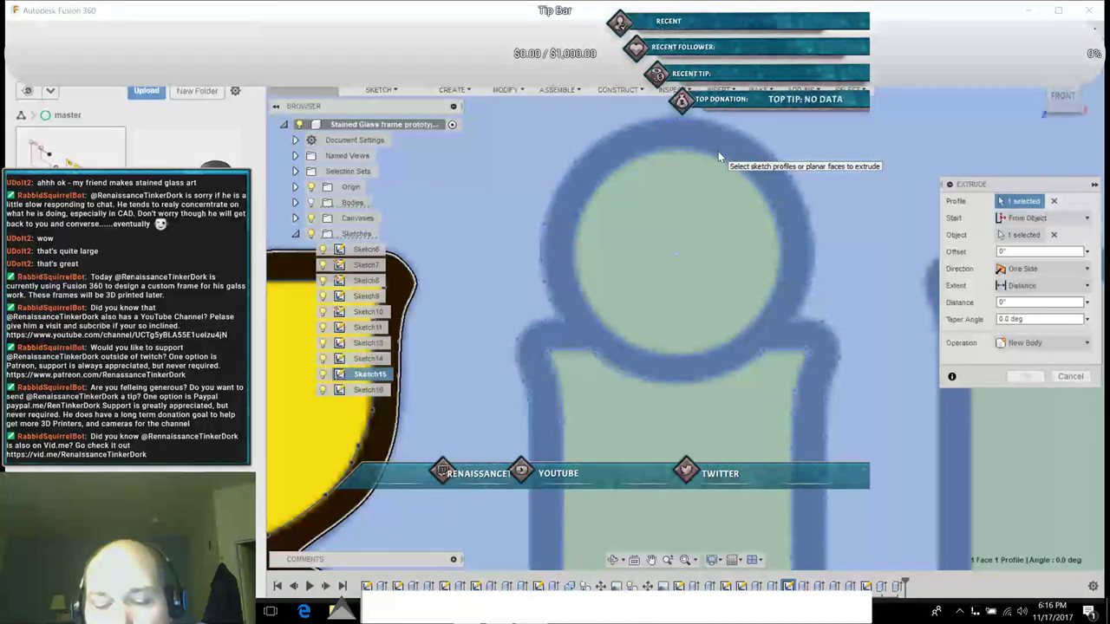
key(Escape)
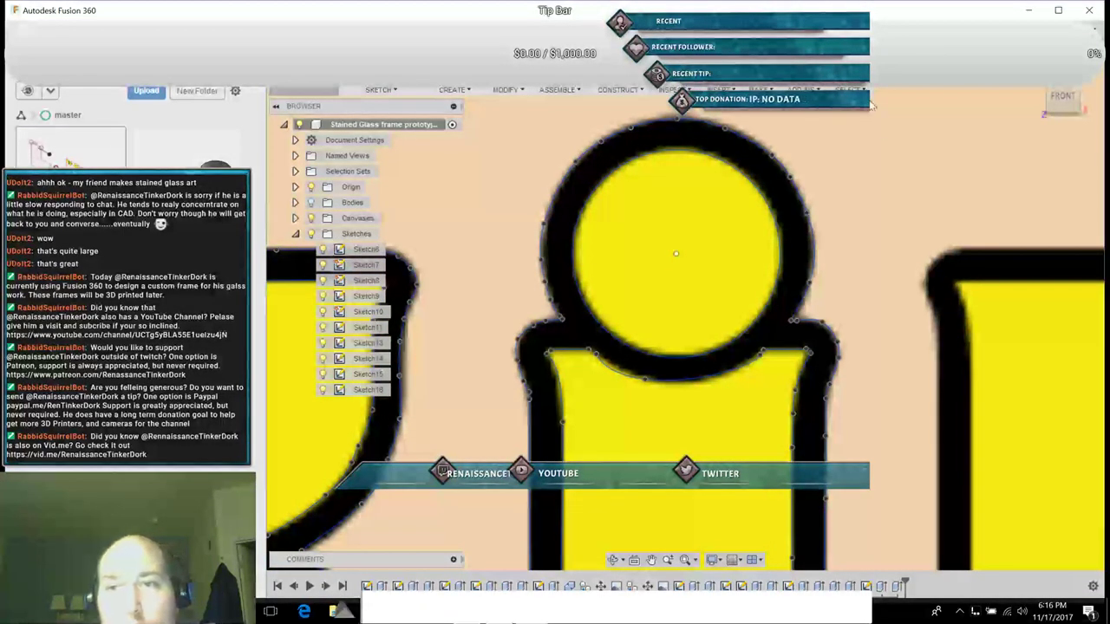
Step: Restart the Extrude command with Sketch15 hidden and pick the profile at the border's lower left junction with the dot
click(455, 90)
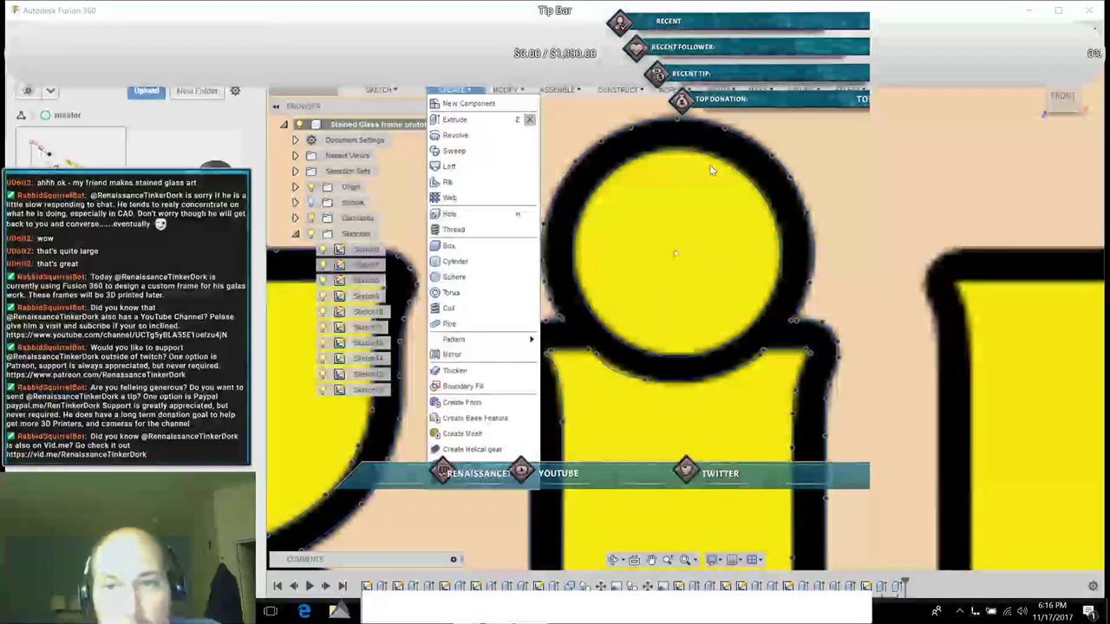
click(727, 159)
key(e)
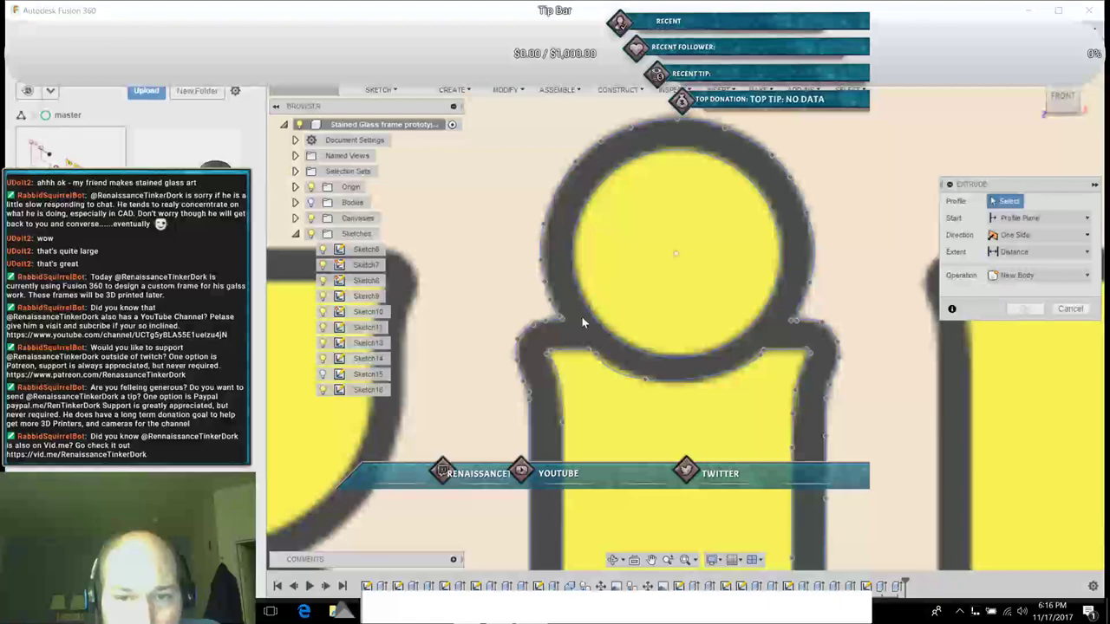
click(592, 306)
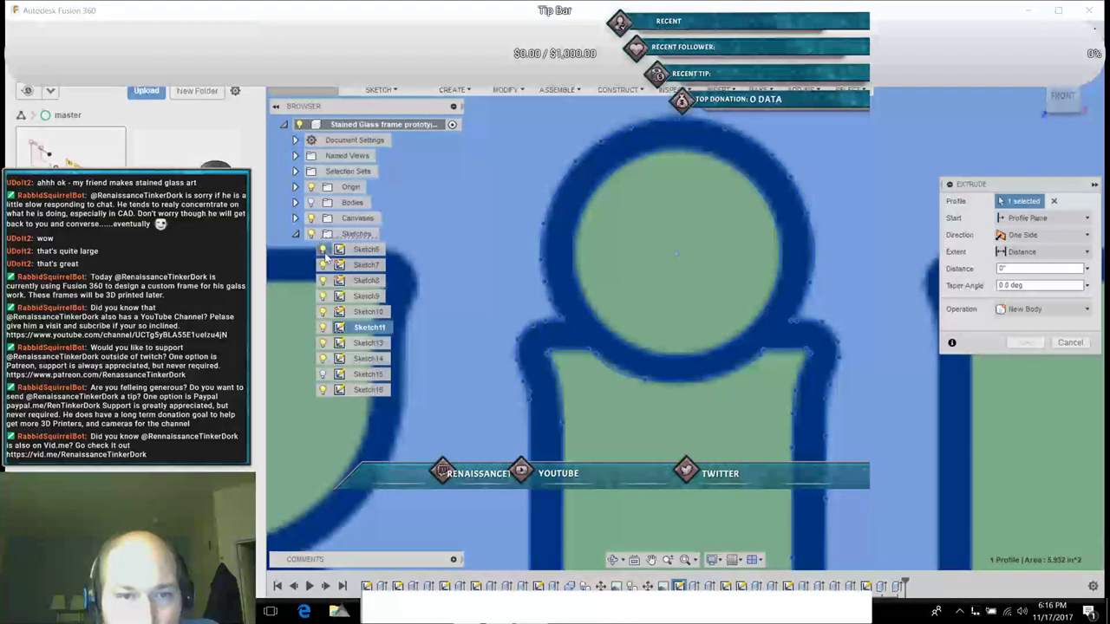
Step: Hide the other visible sketches so that only Sketch16 stays shown for picking extrusion profiles
click(323, 281)
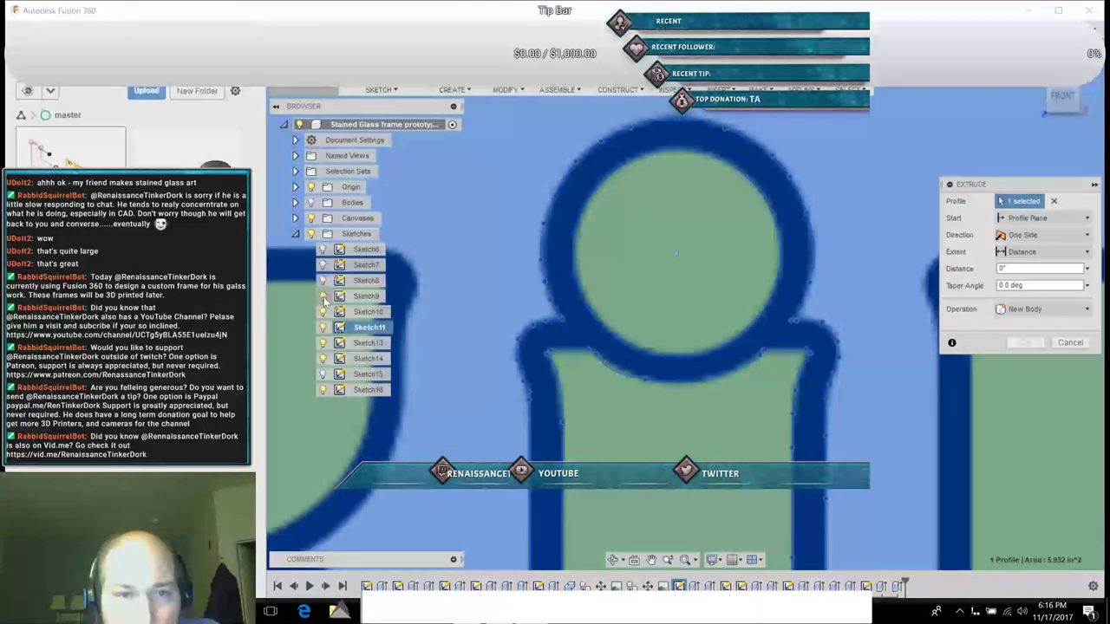
click(324, 297)
click(323, 328)
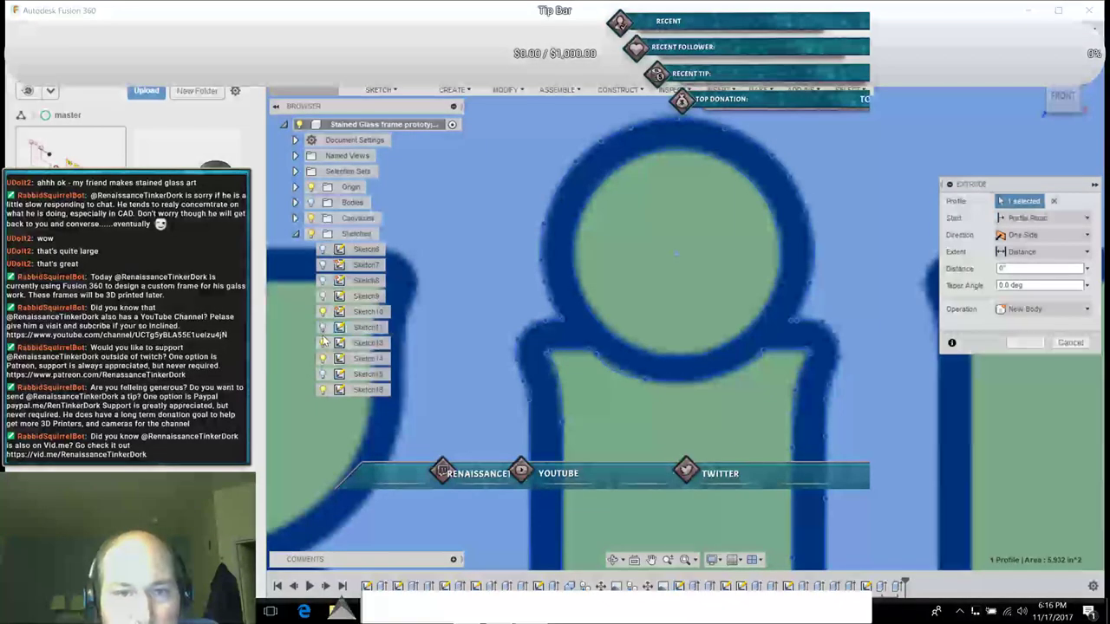
click(322, 343)
click(322, 359)
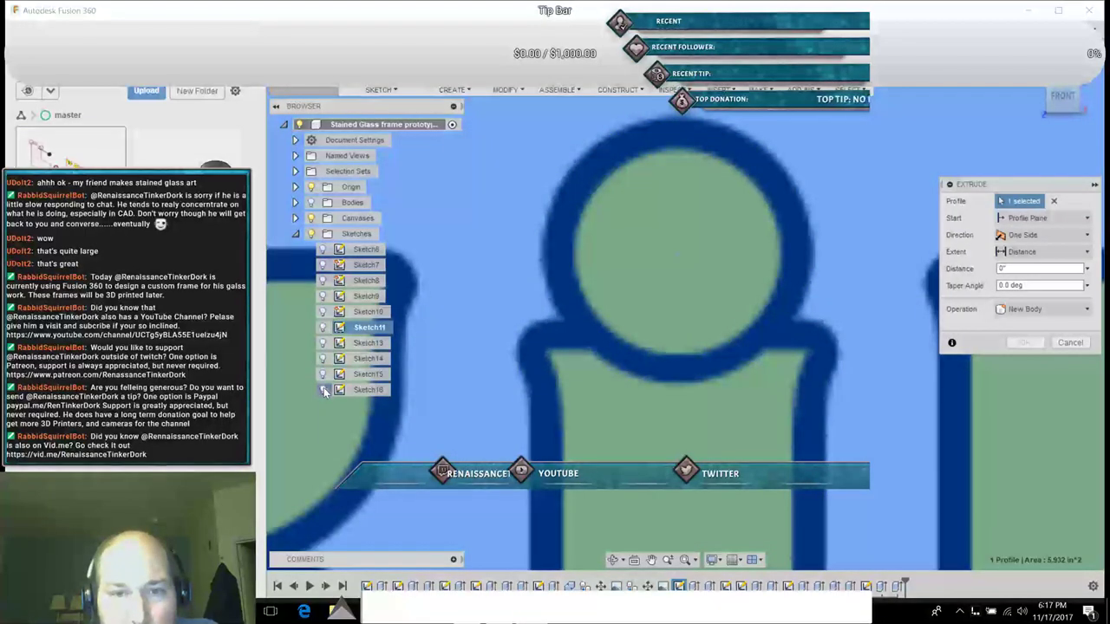
click(323, 388)
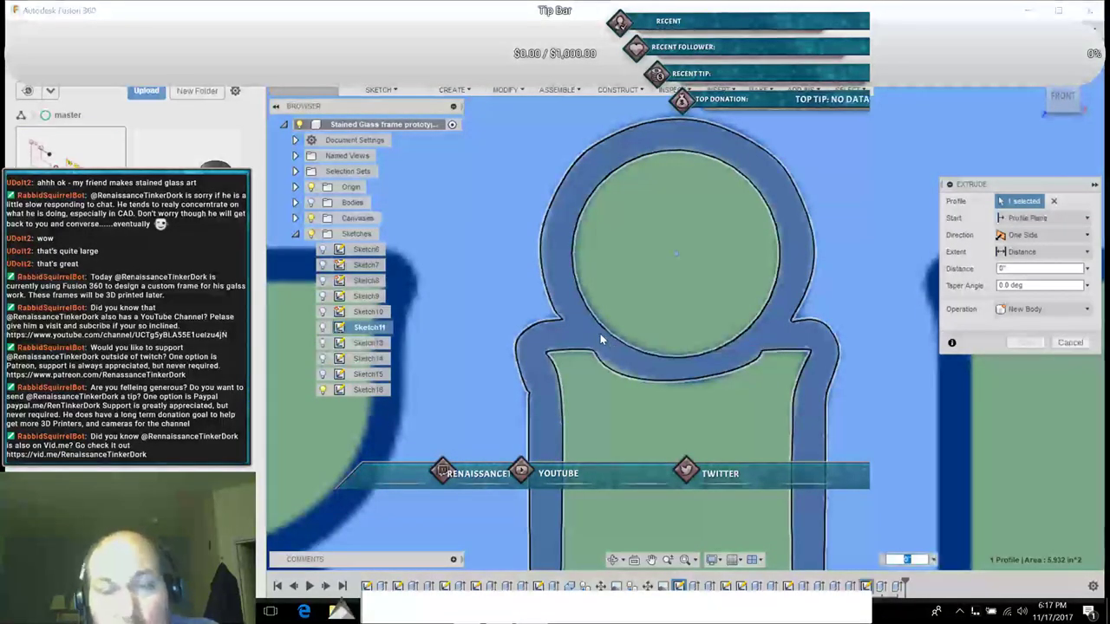
Step: Clear the mixed profile selection and pick only the letter i's border profile from Sketch16
click(600, 334)
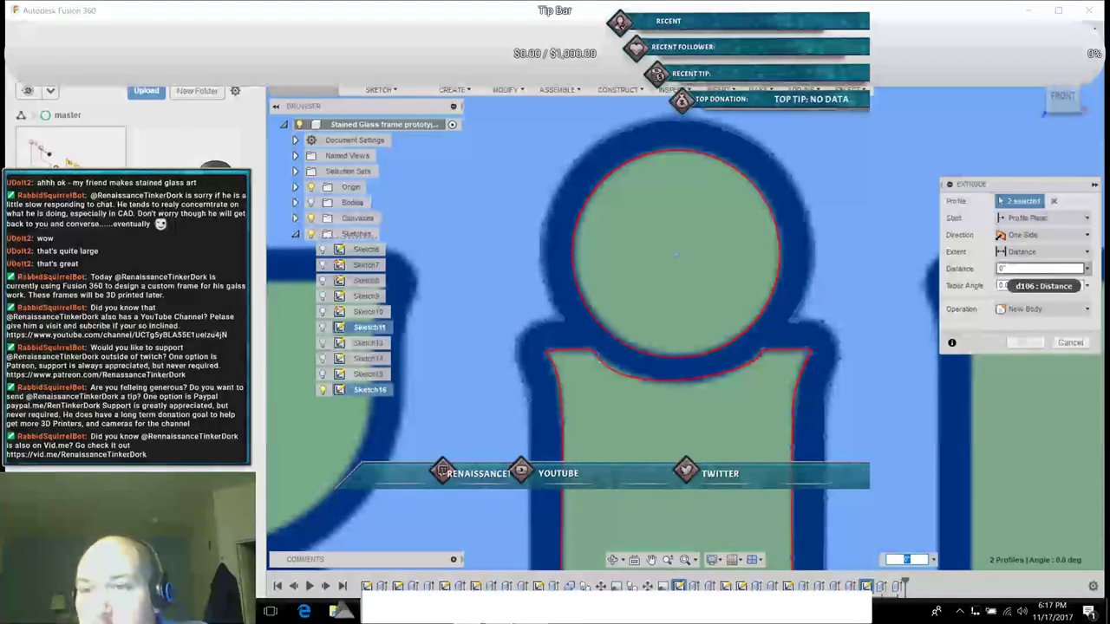
click(1053, 200)
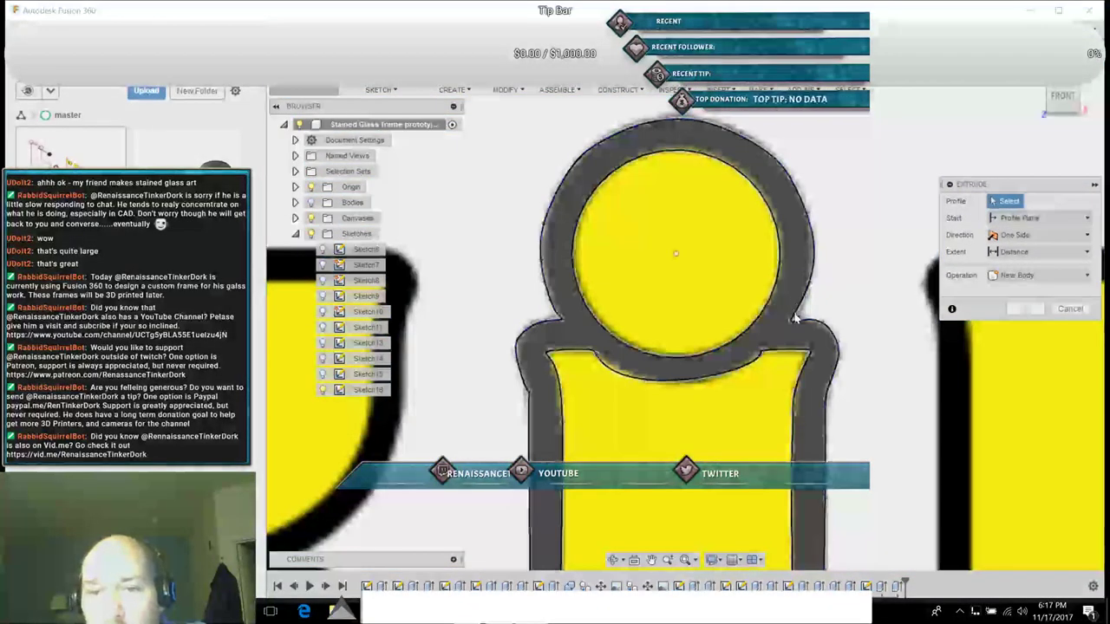
click(795, 319)
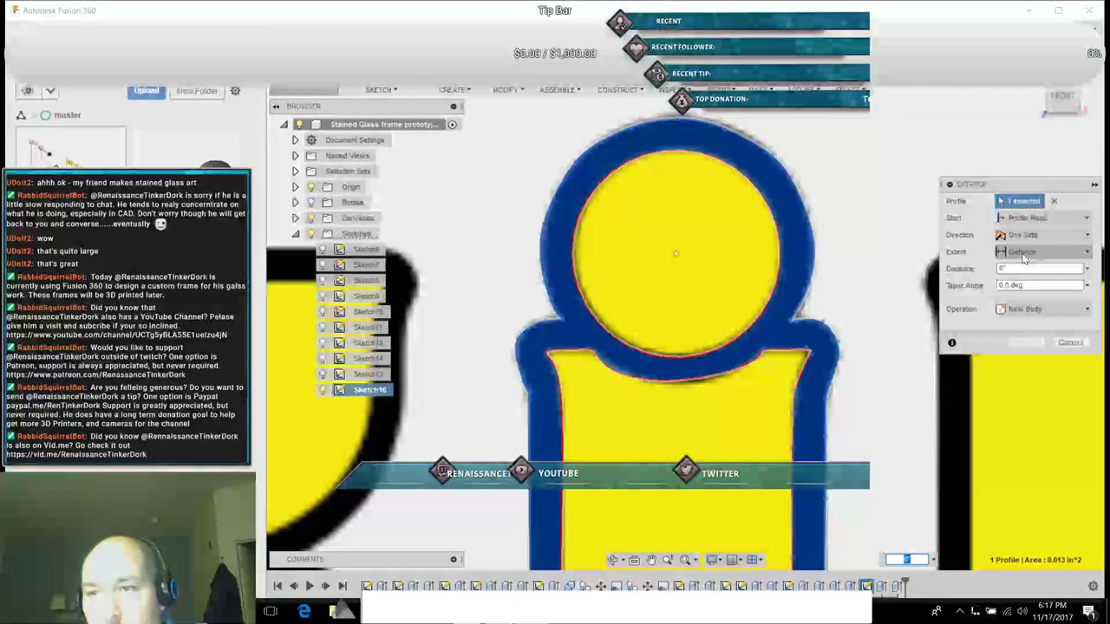
Step: Extrude the letter i's border 1/32" as a new body, starting From Object at the face beside the letter
click(1046, 219)
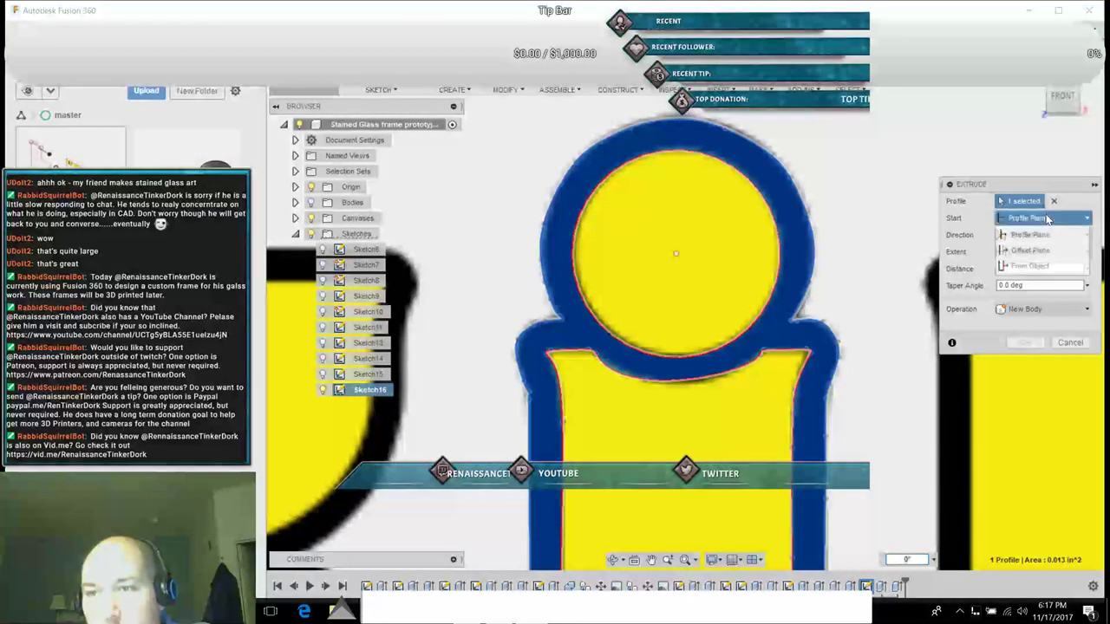
click(1032, 269)
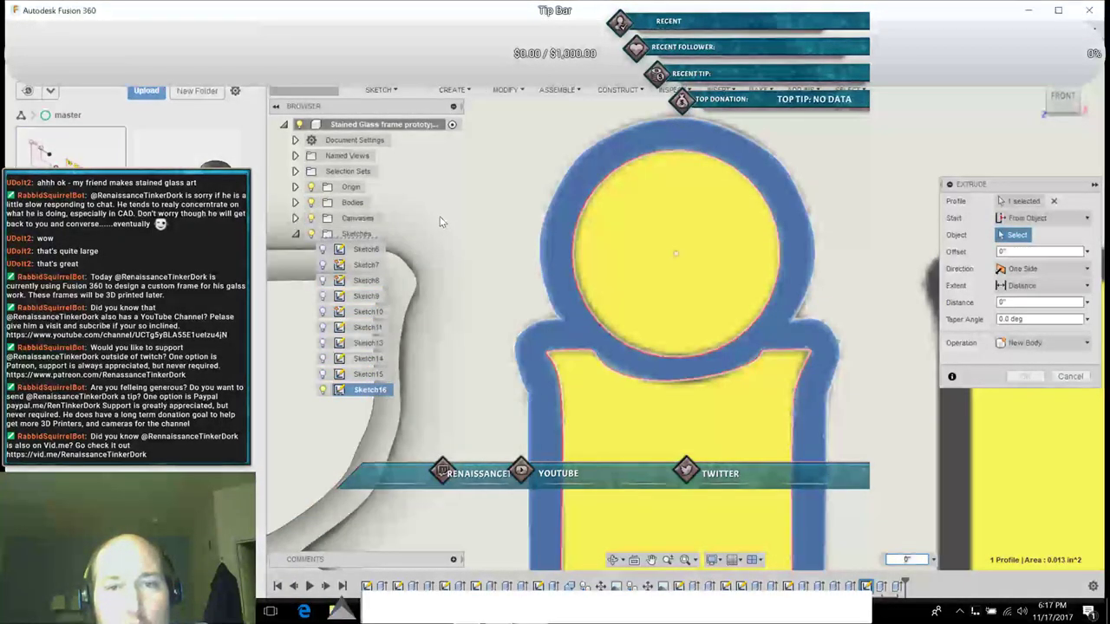
click(519, 232)
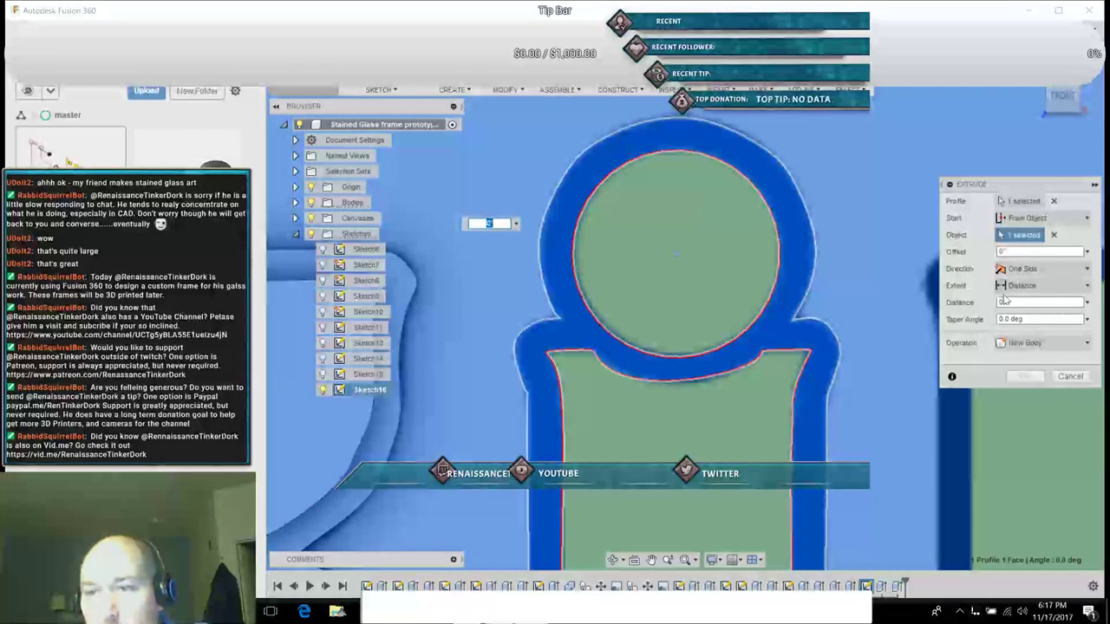
click(1003, 303)
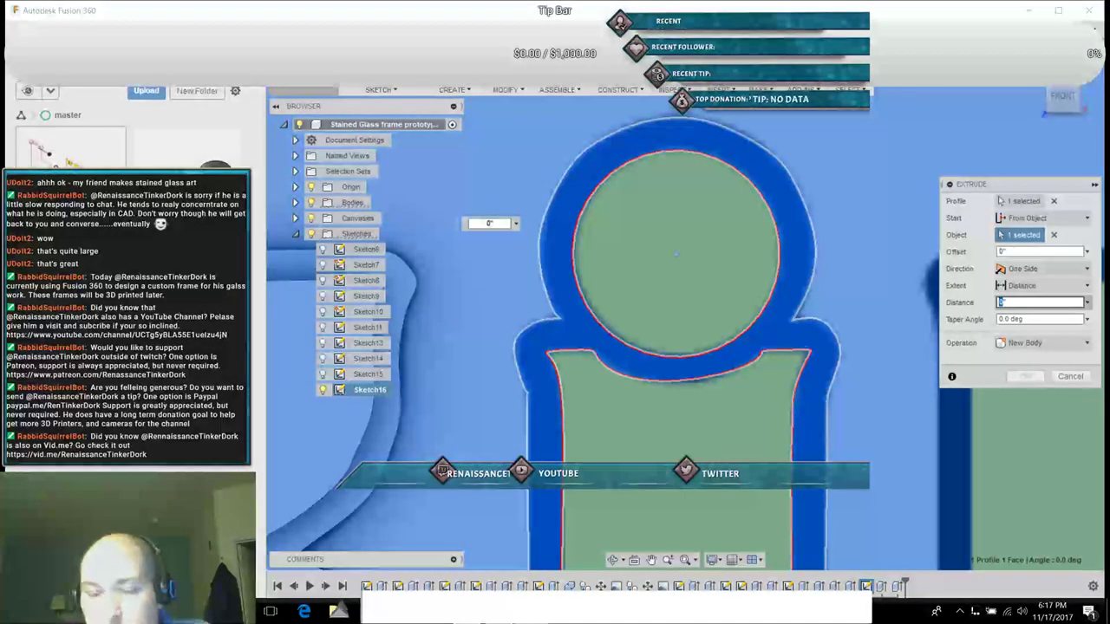
text(1/16)
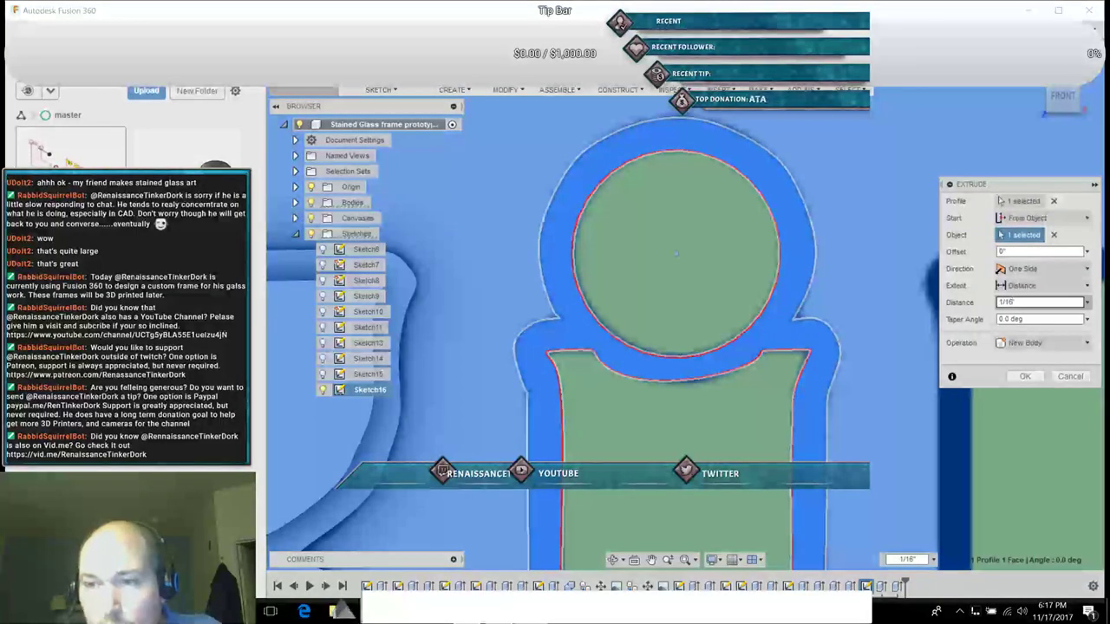
text(3)
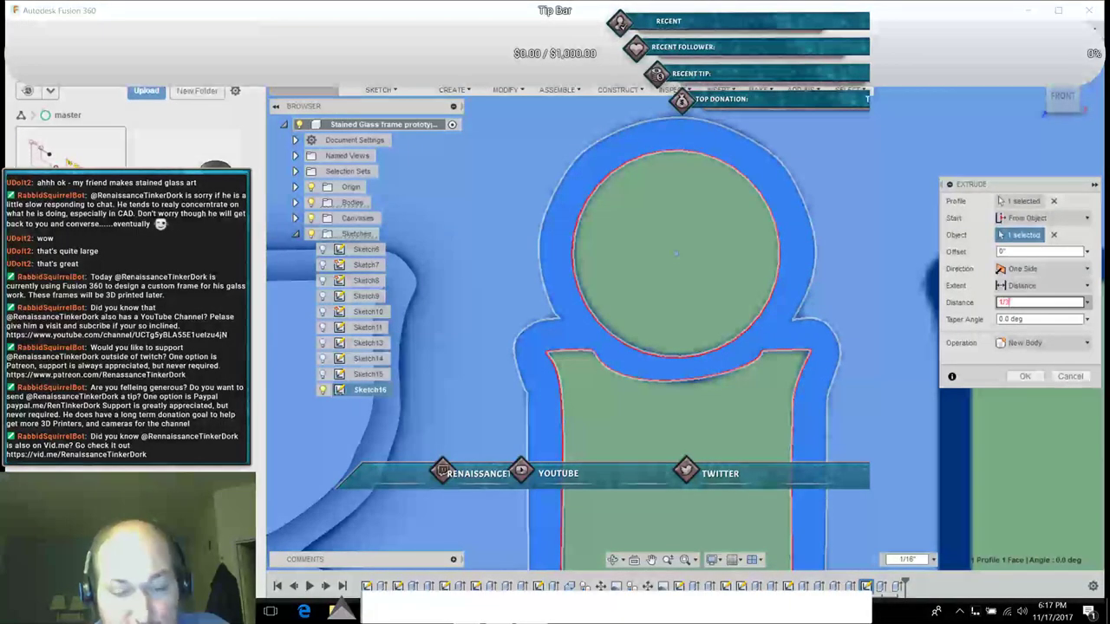
text(2)
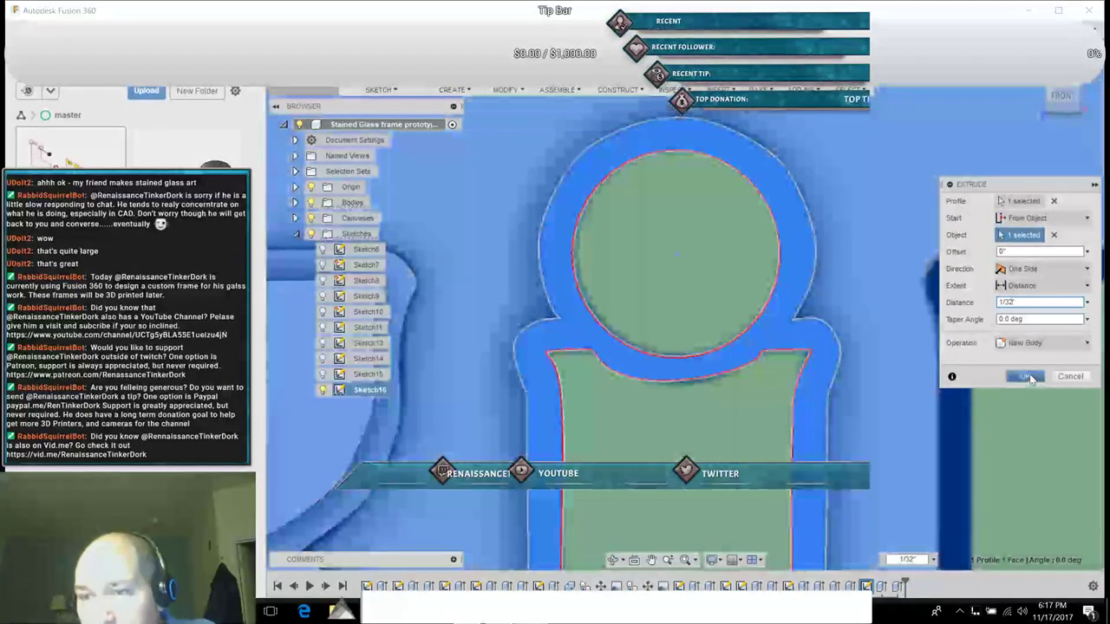
click(1028, 378)
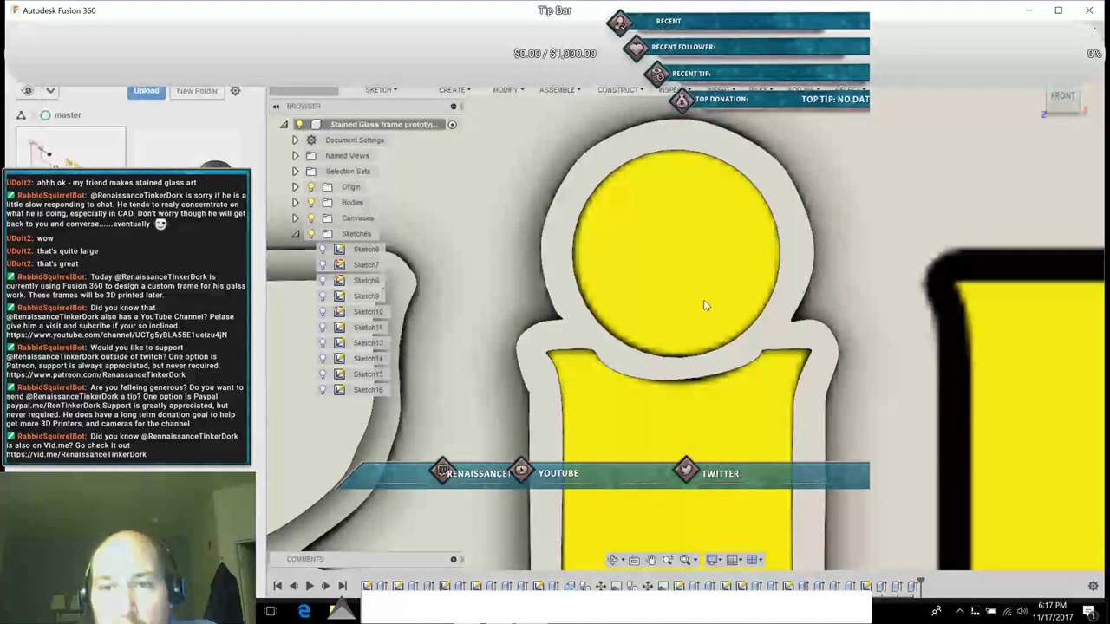
Step: Start another extrusion with Sketch16 shown and select only the dot's circle and the stem's inner panel as profiles
key(e)
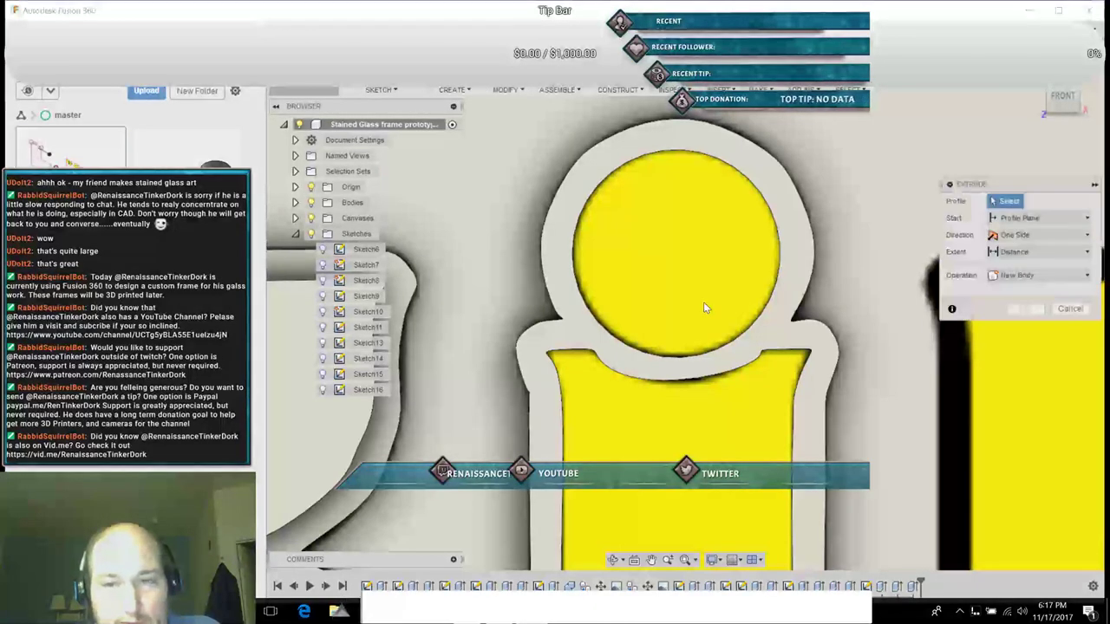
click(704, 303)
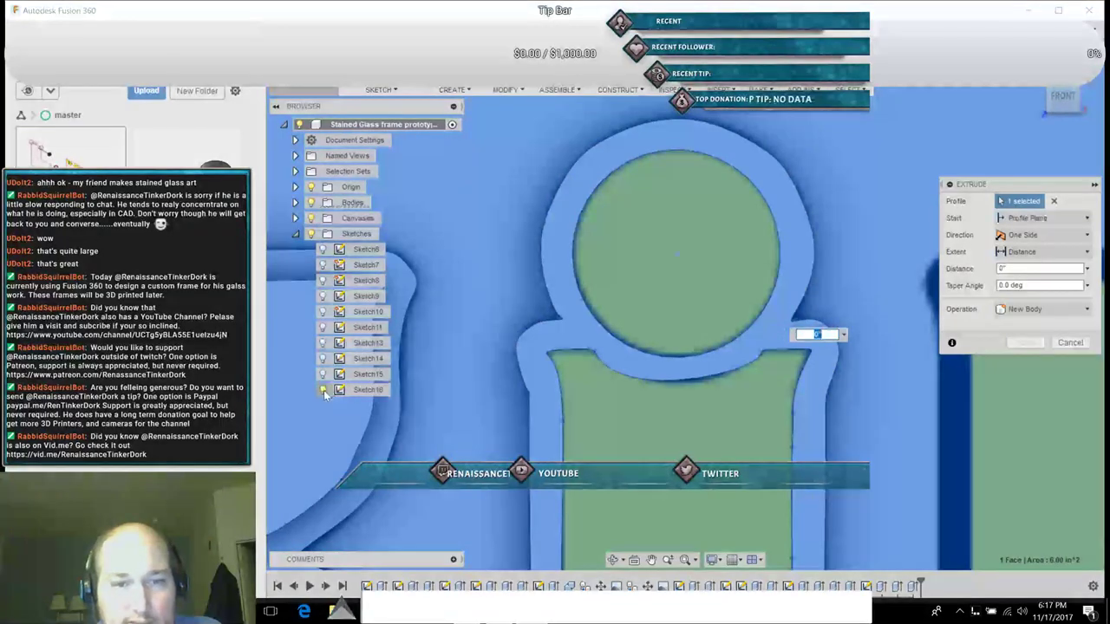
click(323, 390)
click(709, 329)
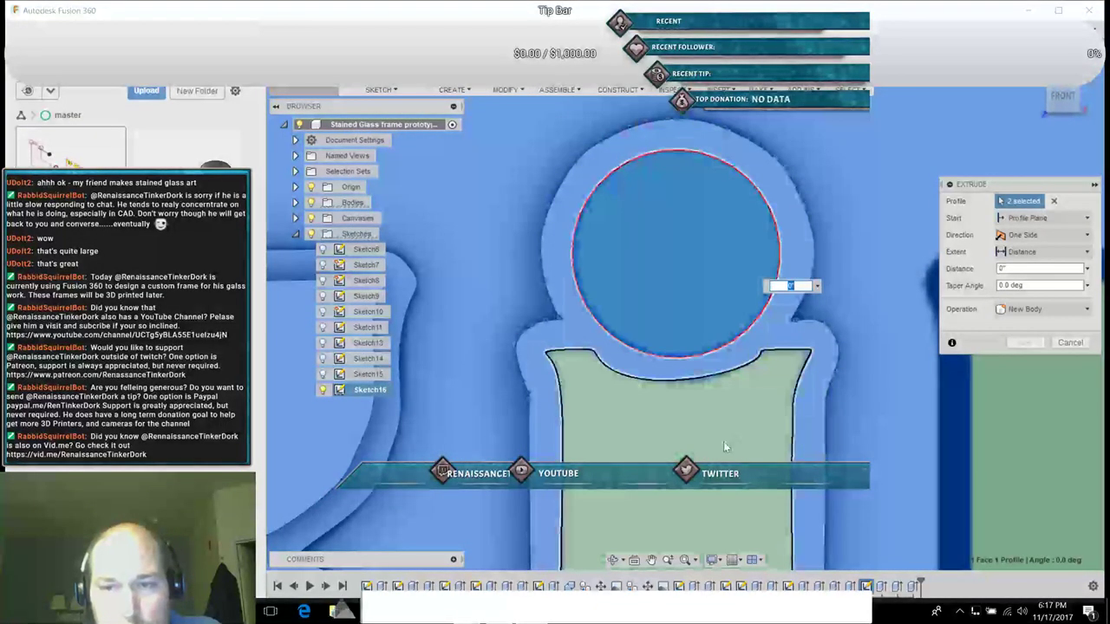
click(723, 447)
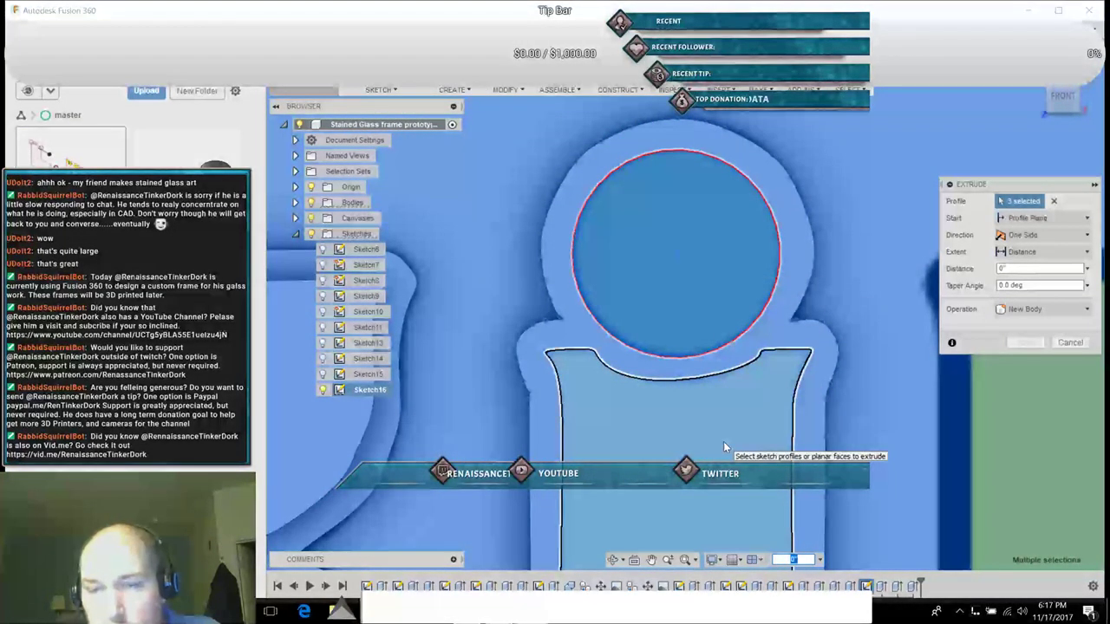
click(1054, 201)
click(755, 256)
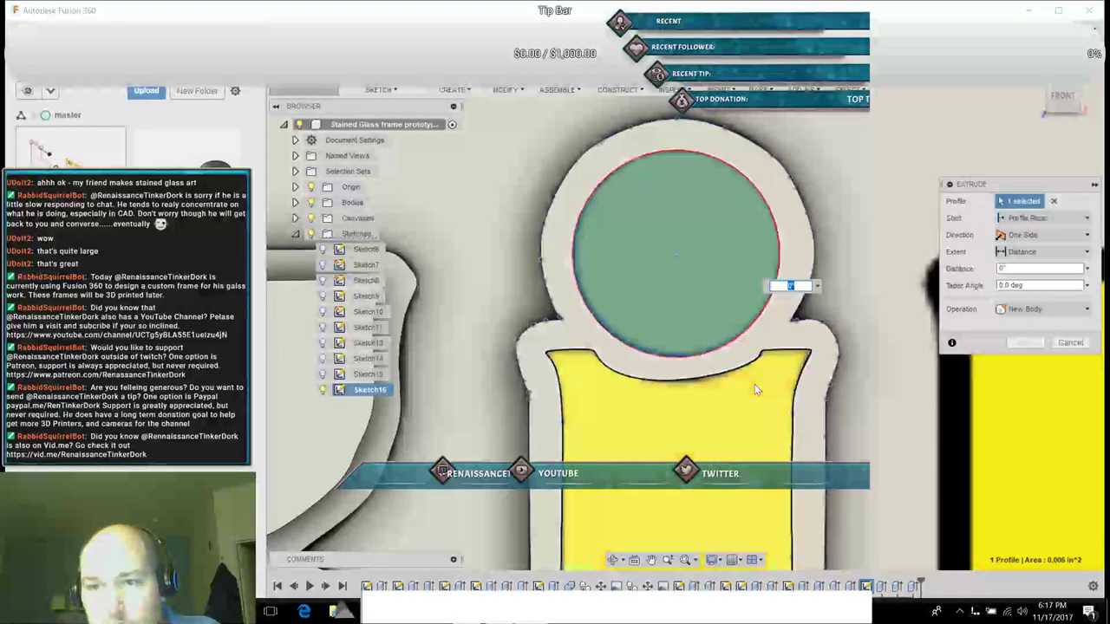
click(754, 403)
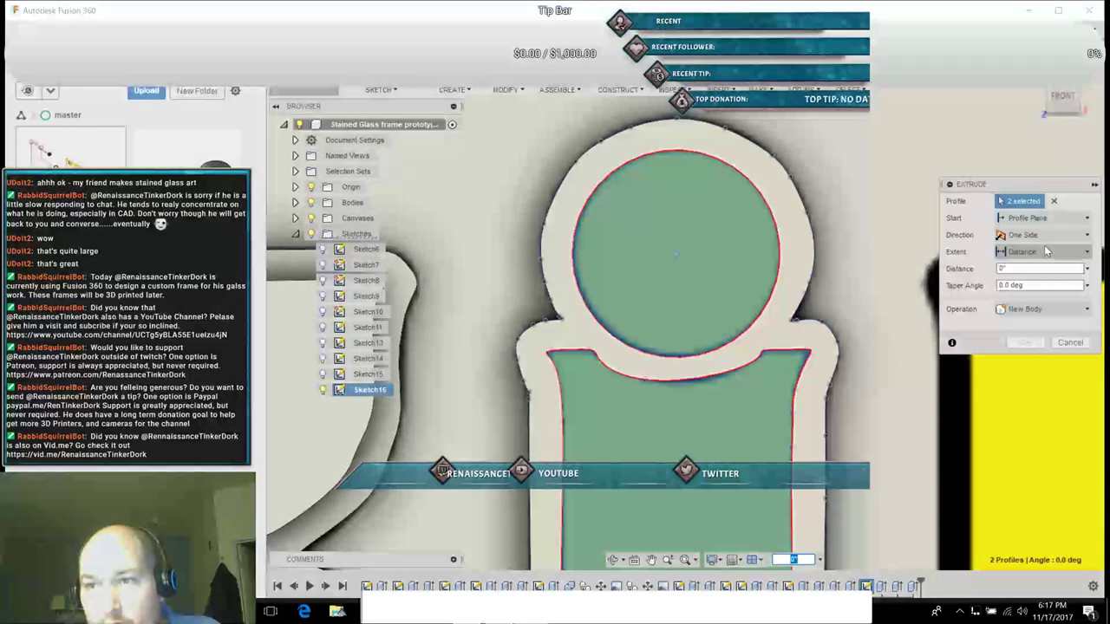
Step: Extrude the dot circle and stem panel 1/16" as a new body, starting From Object at the face beside the letter i
click(1056, 222)
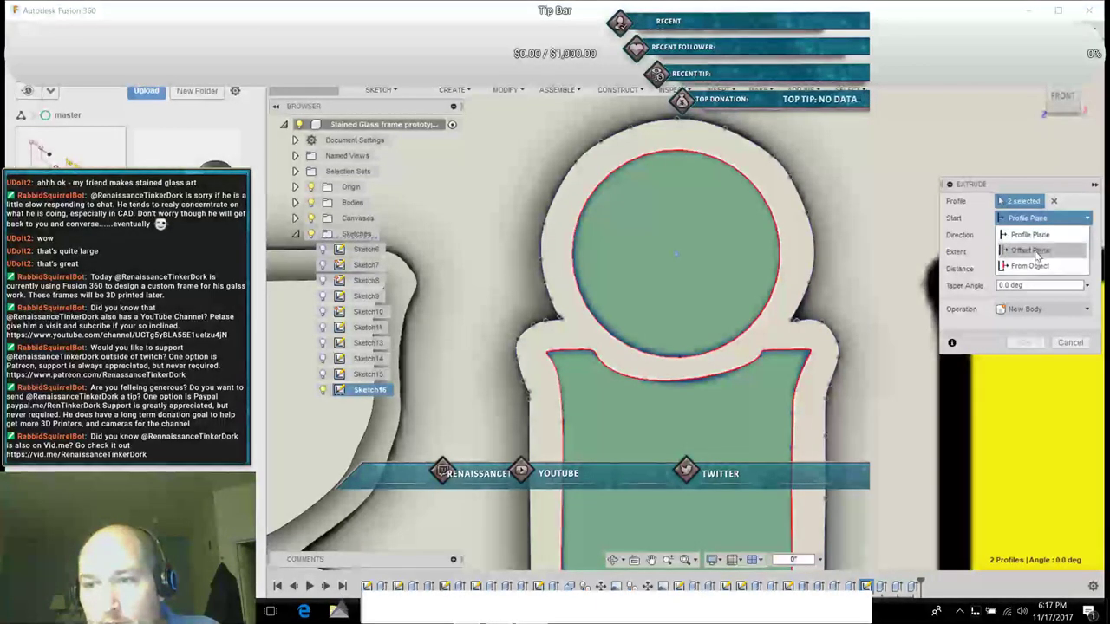
click(1032, 260)
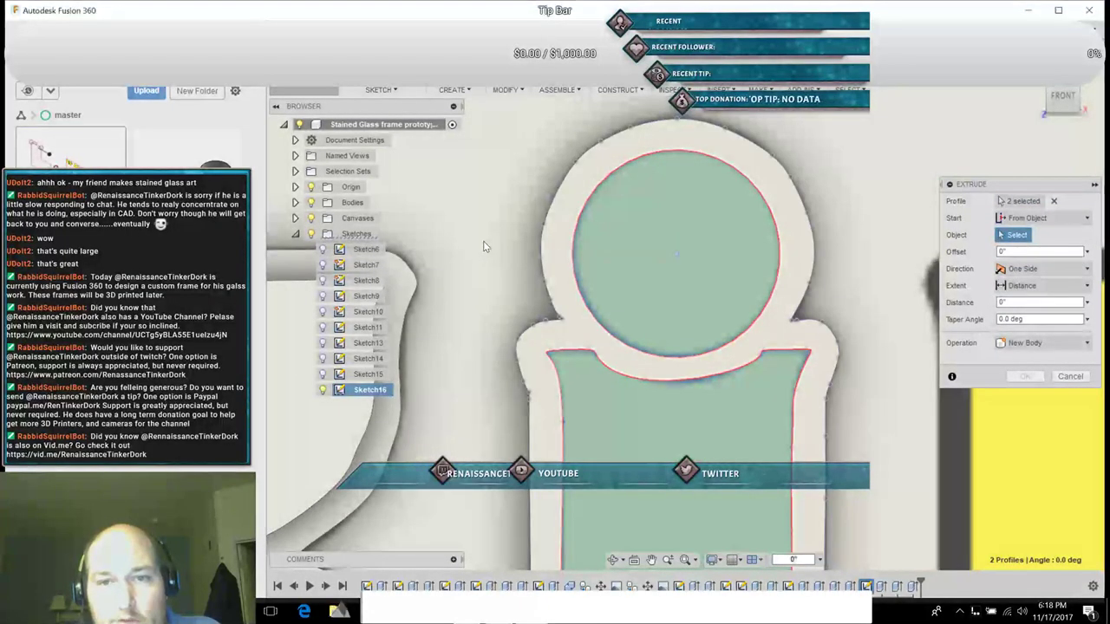
click(483, 240)
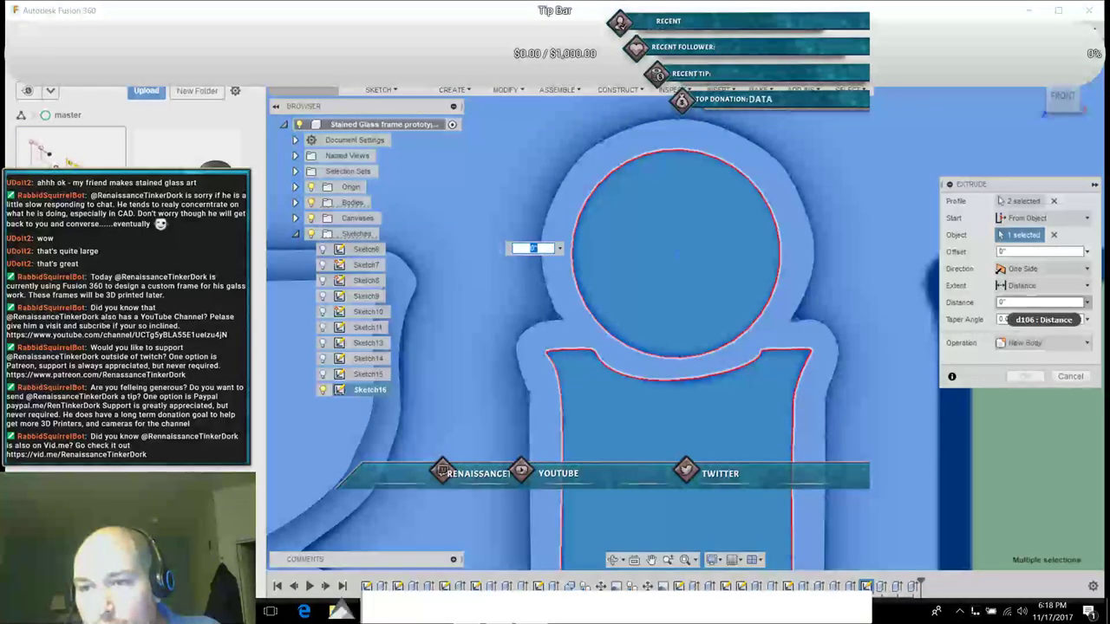
click(999, 303)
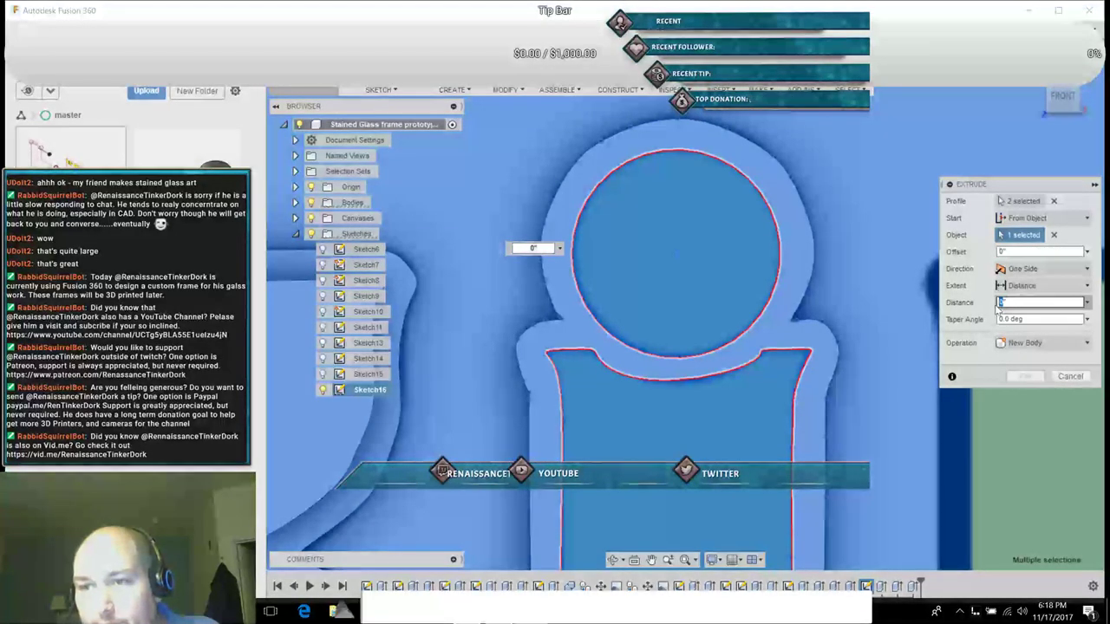
text(1/16)
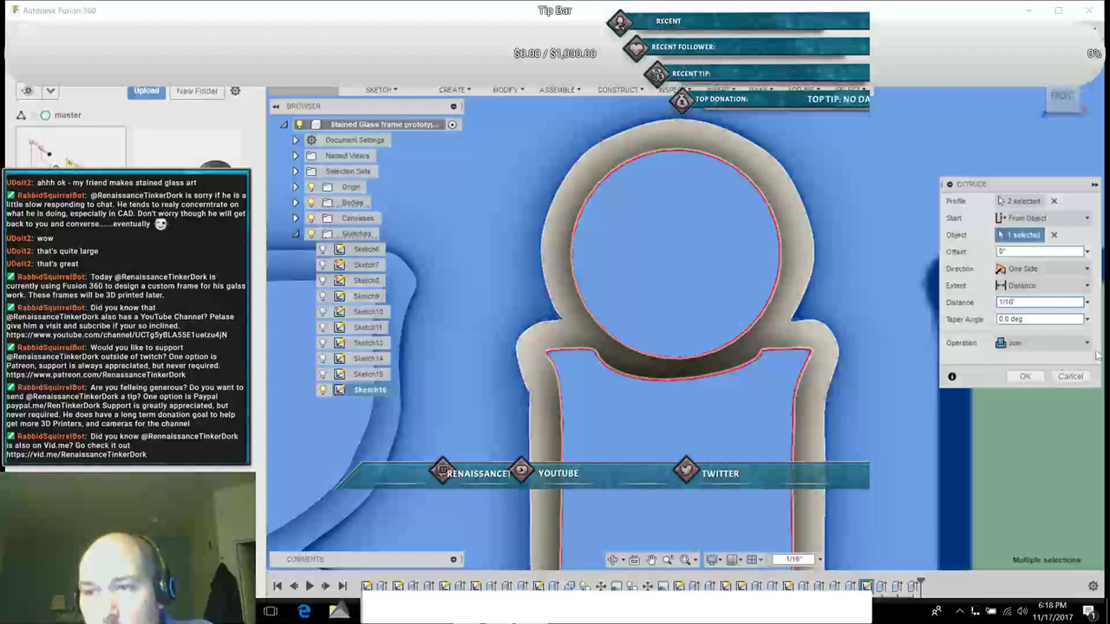
click(1049, 344)
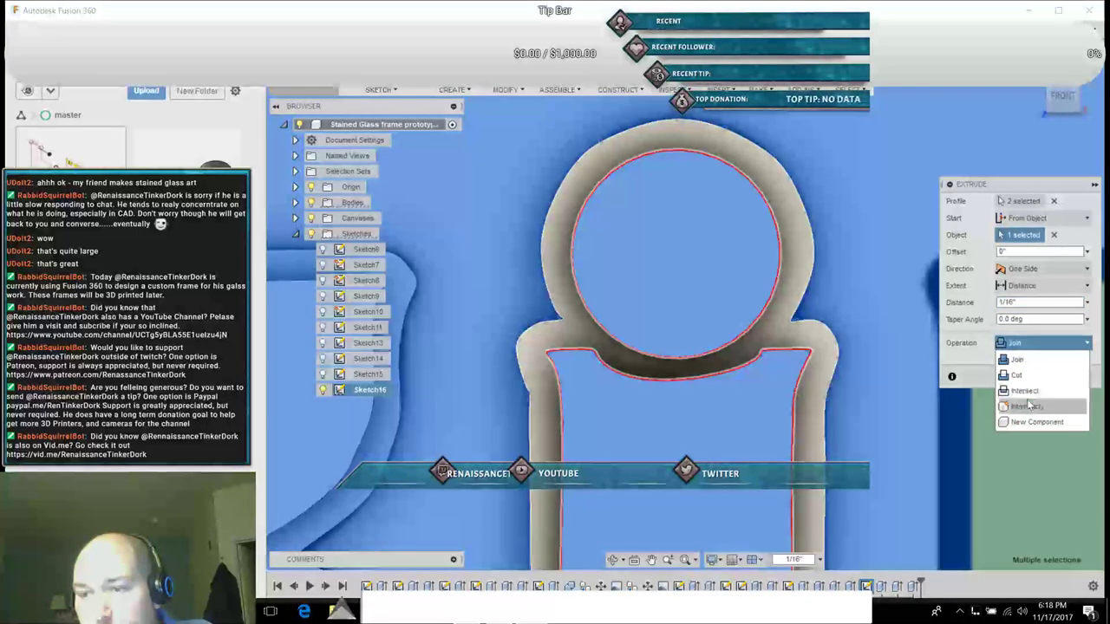
click(1029, 392)
click(1025, 375)
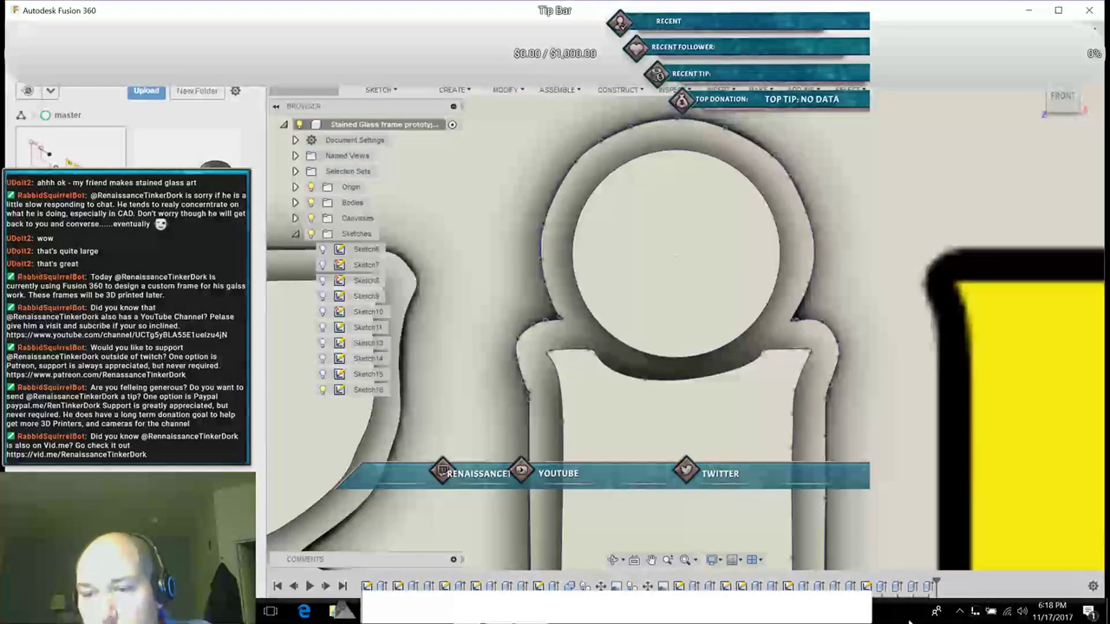
Step: Reopen the letter i's border extrusion to check its distance and start settings, and accept them
click(912, 587)
right_click(913, 589)
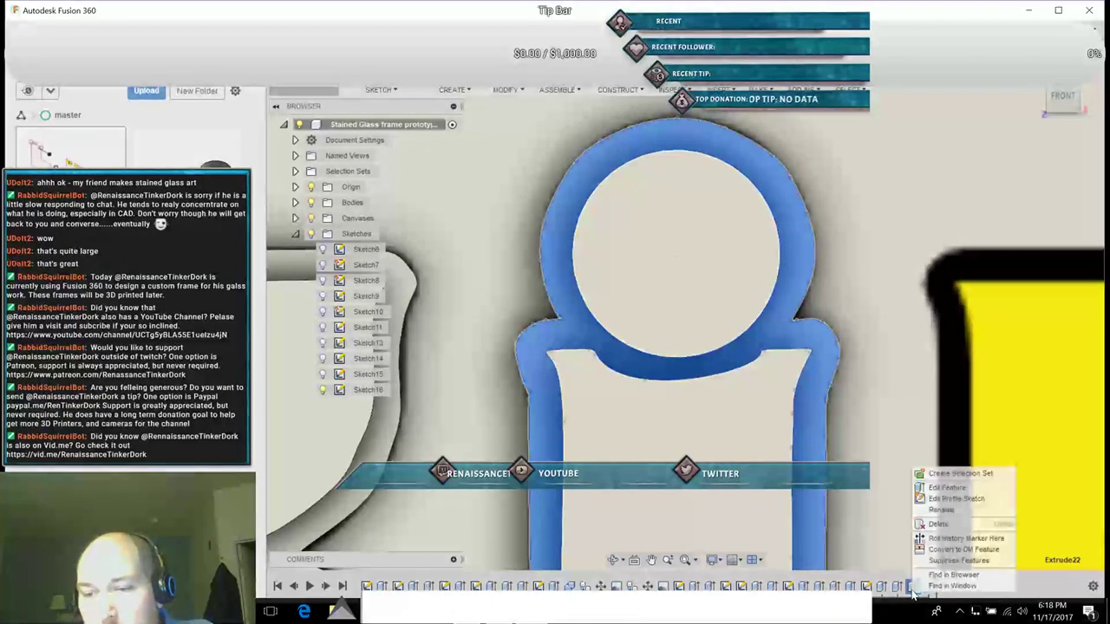
click(955, 486)
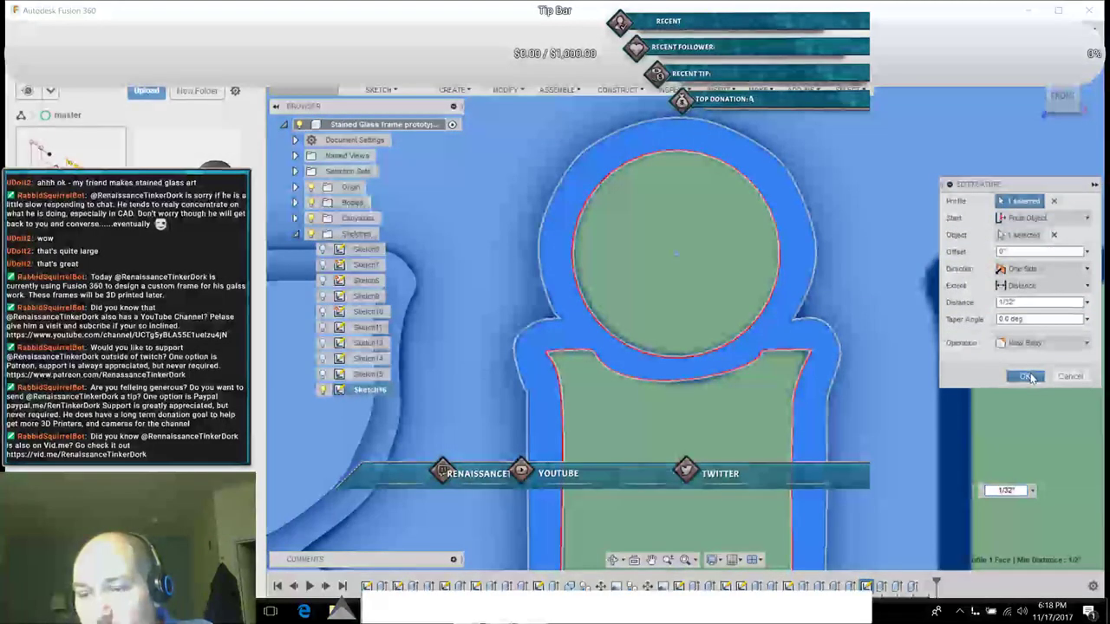
click(1025, 375)
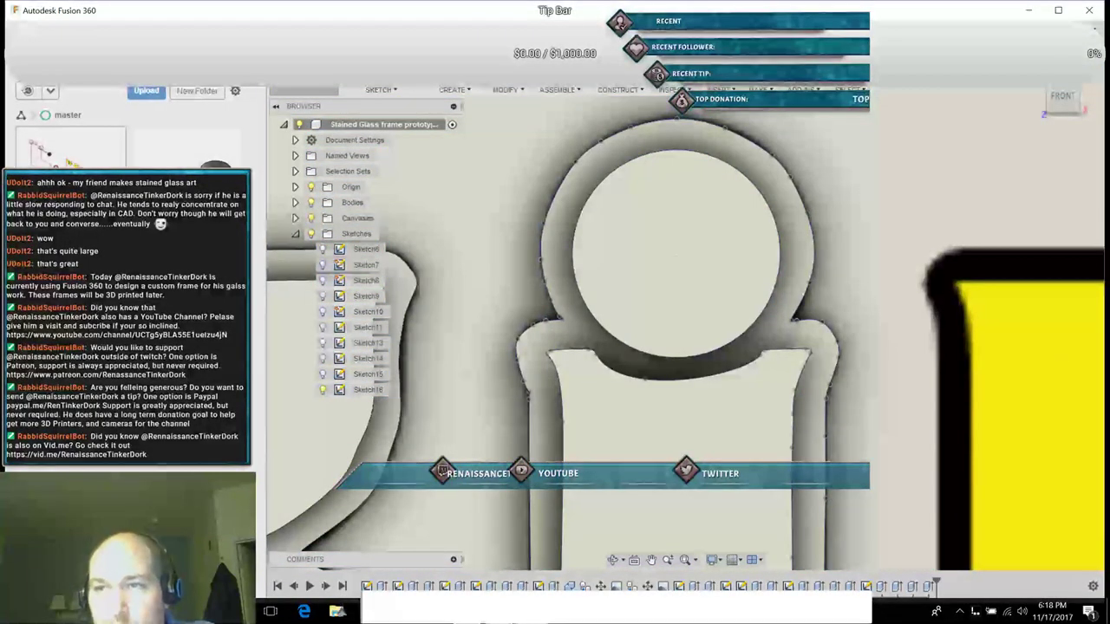
scroll(912, 107, up, 2)
scroll(912, 113, down, 4)
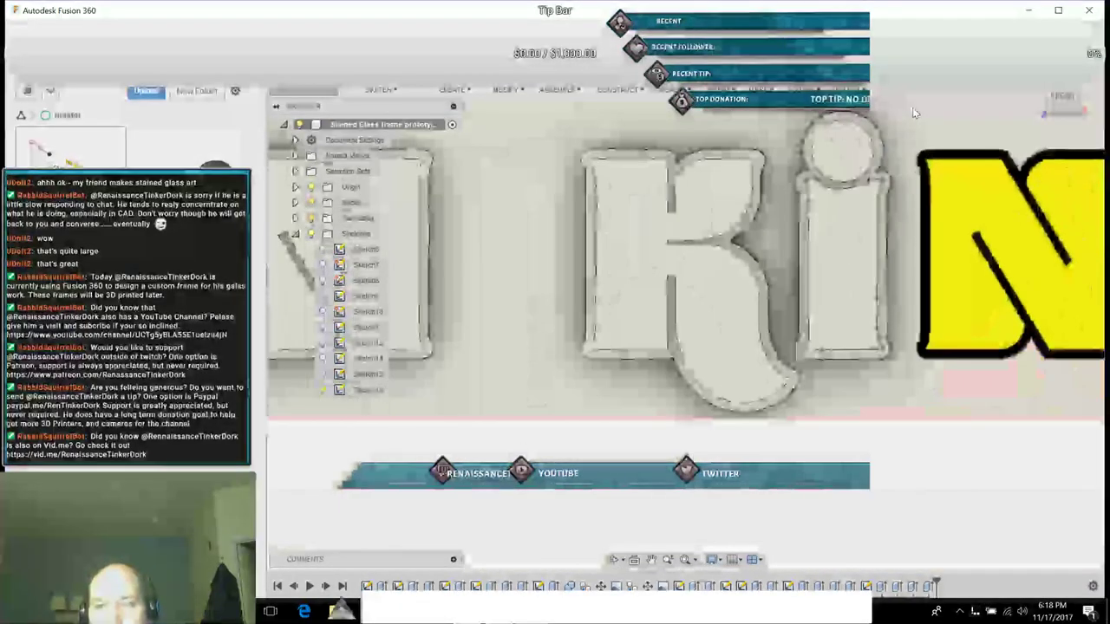
scroll(912, 113, down, 2)
scroll(912, 113, up, 2)
scroll(912, 112, down, 2)
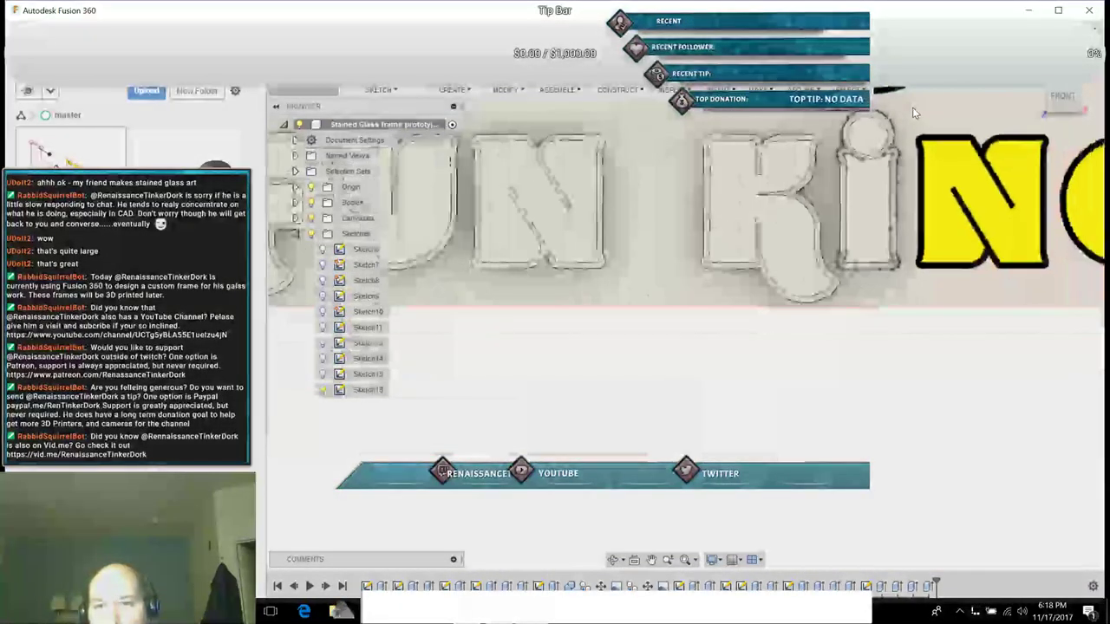
scroll(912, 112, up, 3)
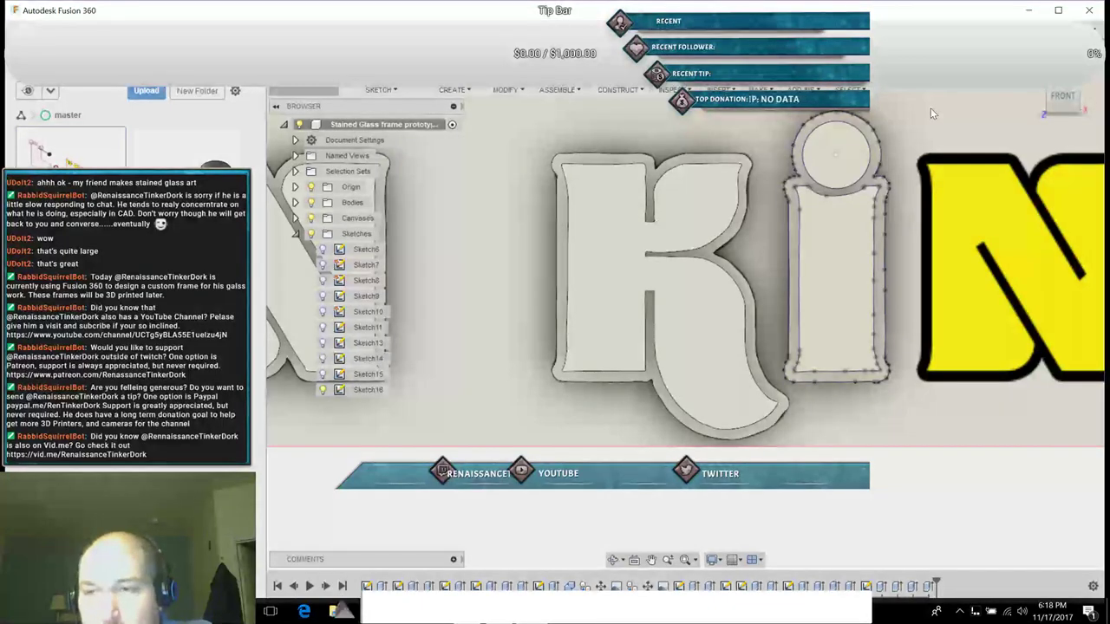
mouse_move(466, 610)
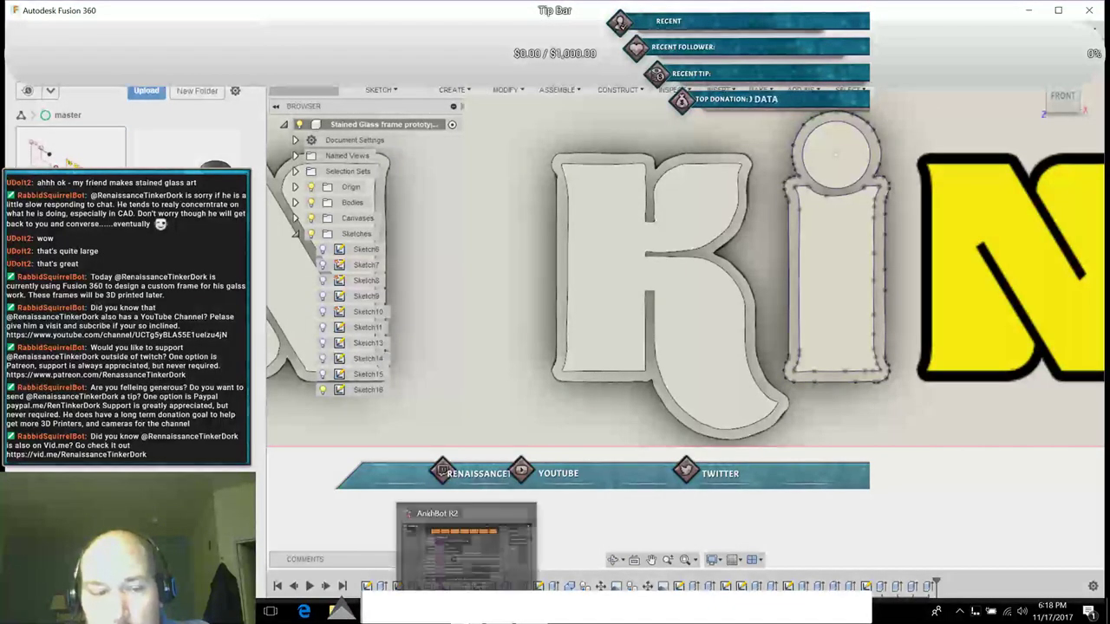
Step: Check the recent viewer messages in the AnkhBot R2 console, and return to the Fusion 360 model
click(469, 552)
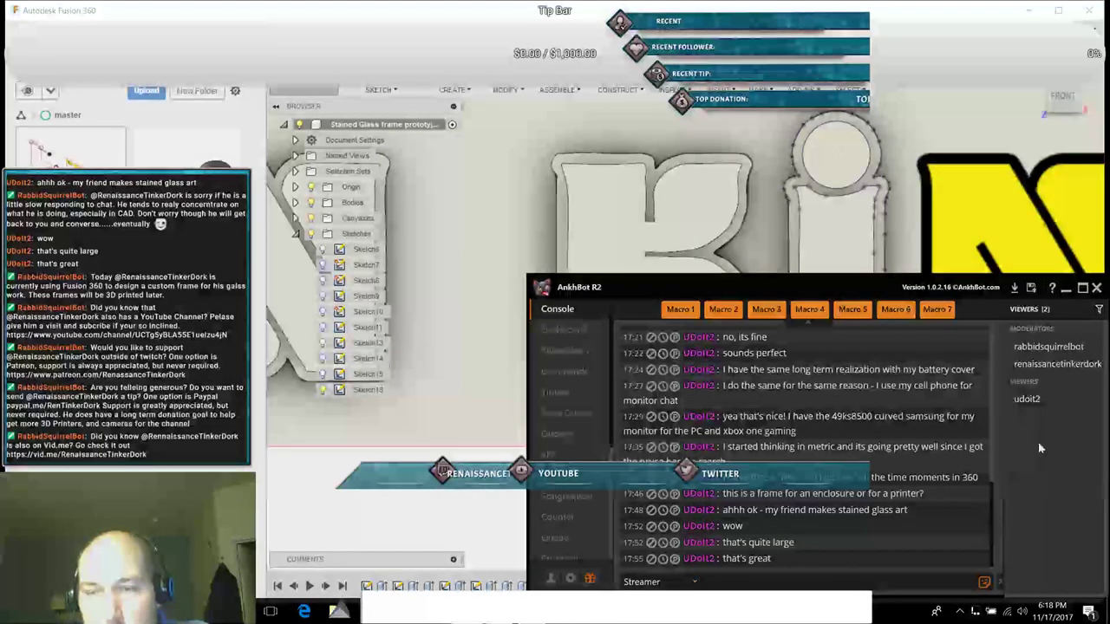
click(1066, 288)
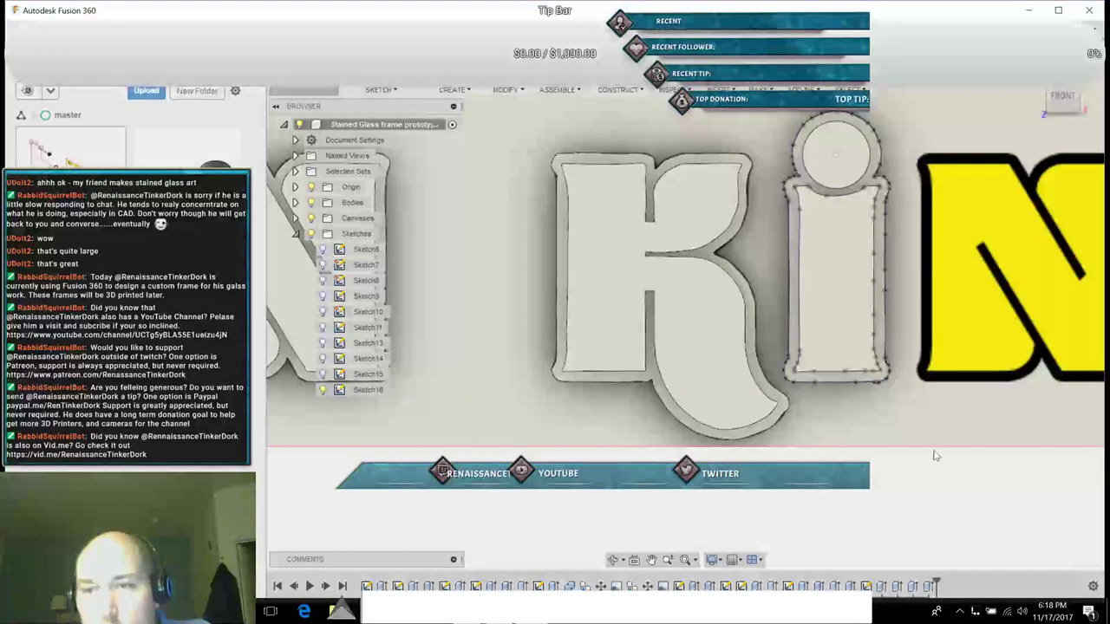
click(651, 559)
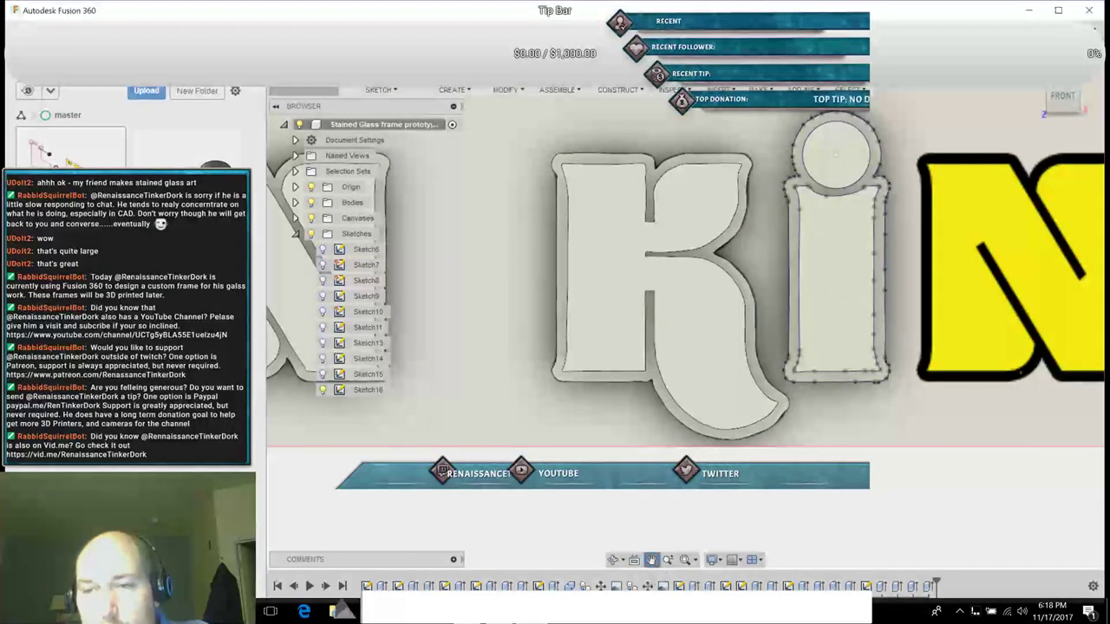
drag(1056, 408, 640, 462)
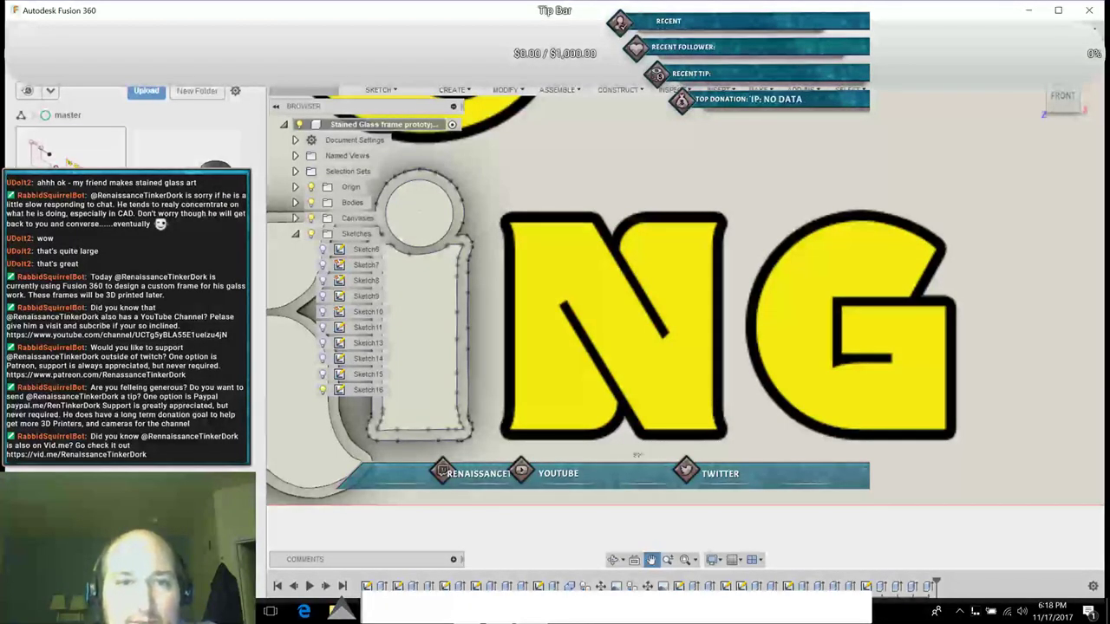
click(391, 91)
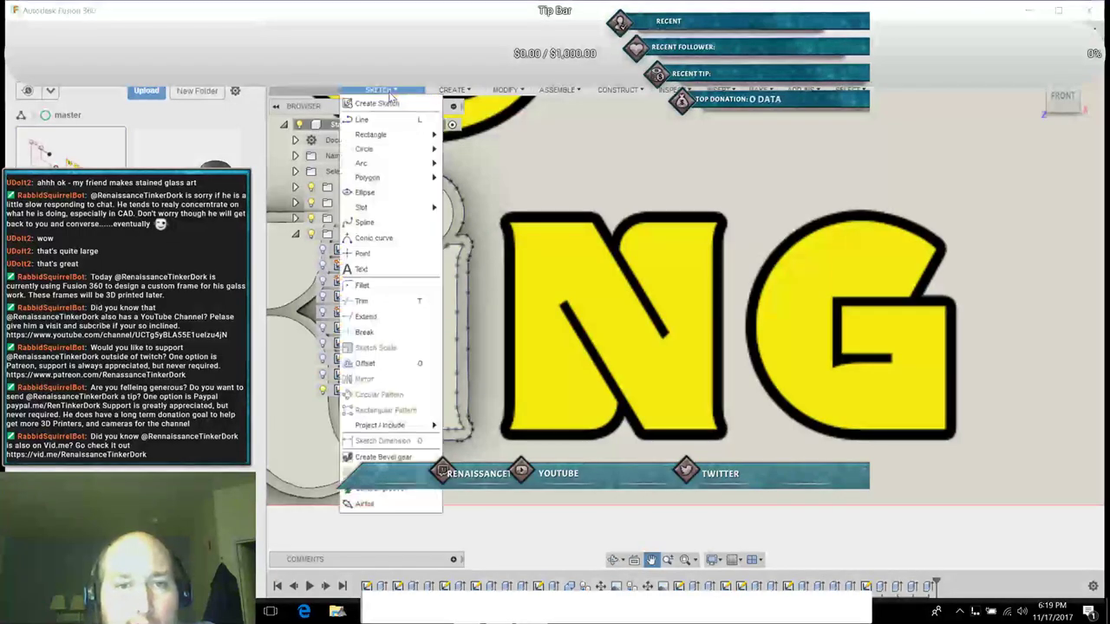
click(367, 224)
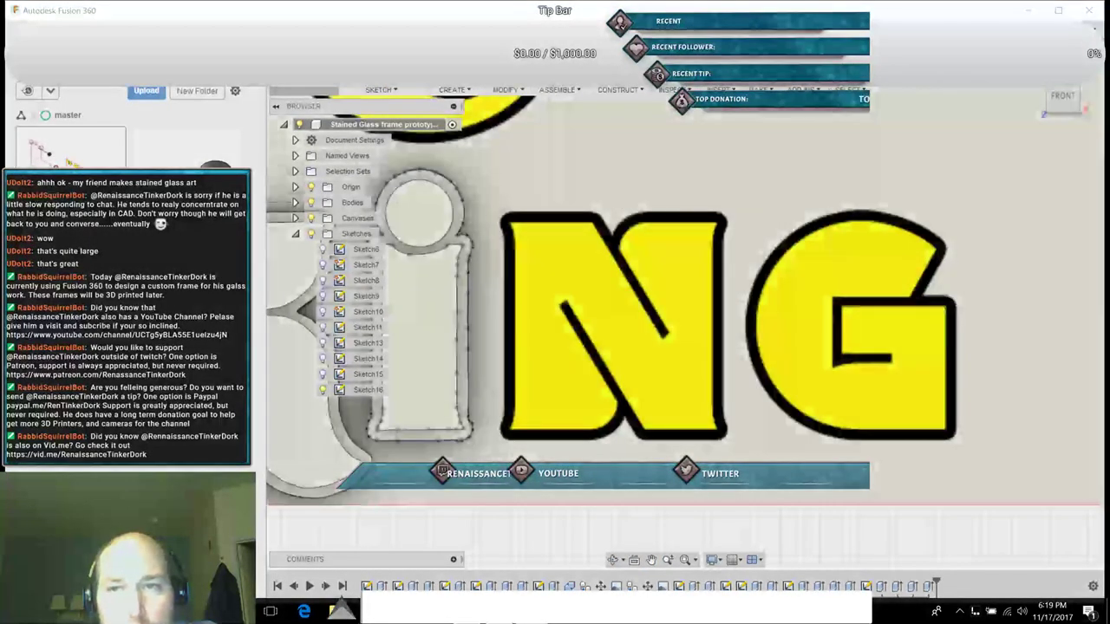
click(390, 187)
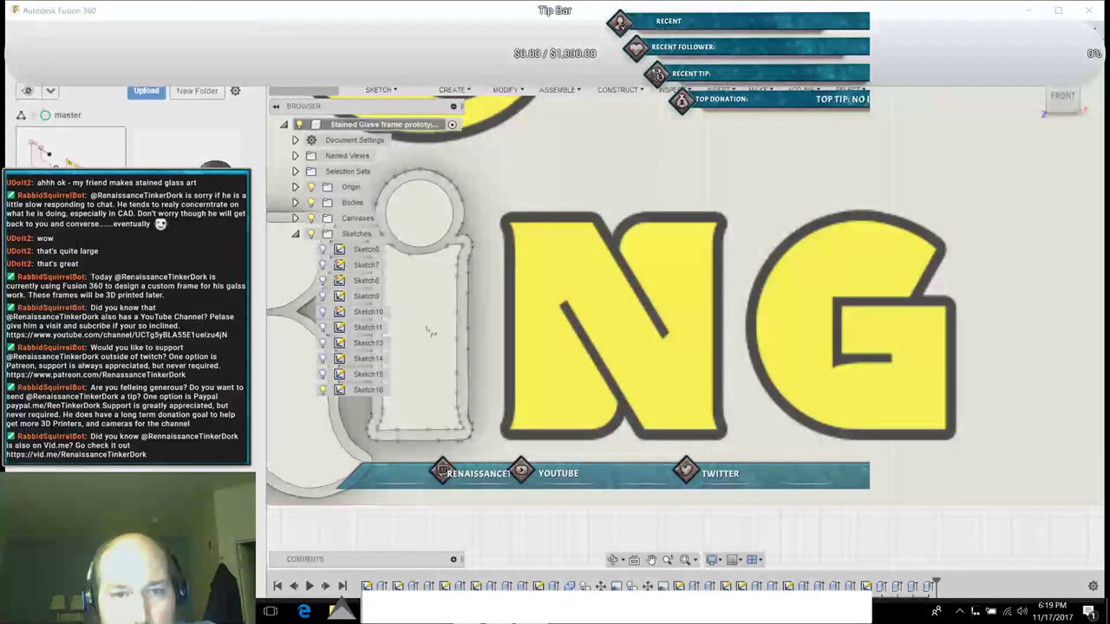
key(Escape)
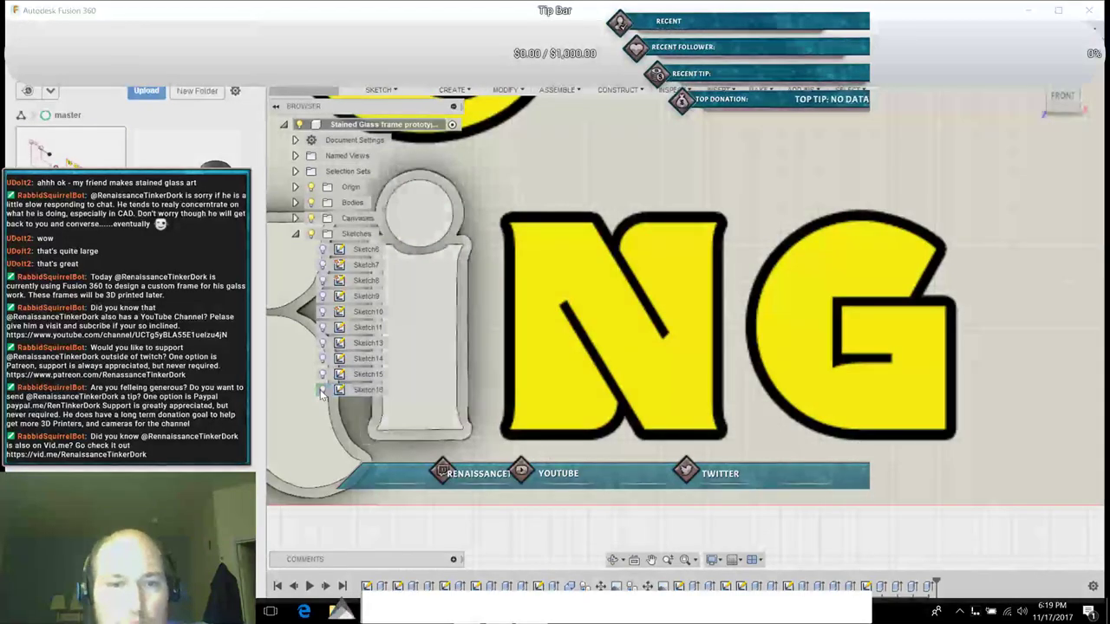
Step: Hide Sketch16, set the selection priority to bodies and select the plate body behind the letters
click(322, 390)
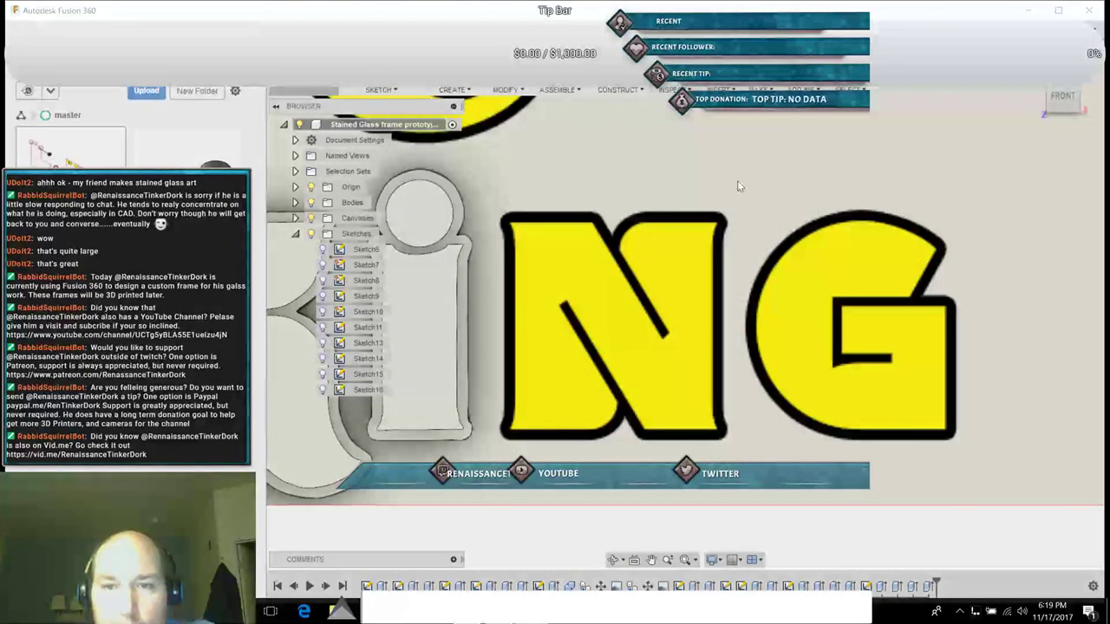
click(848, 89)
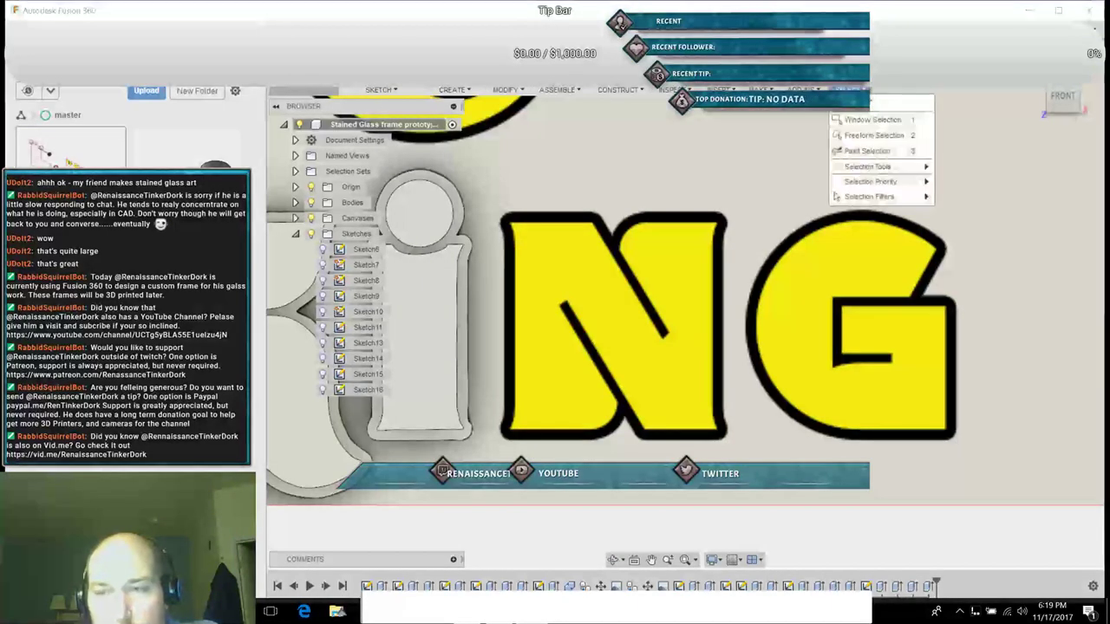
mouse_move(894, 184)
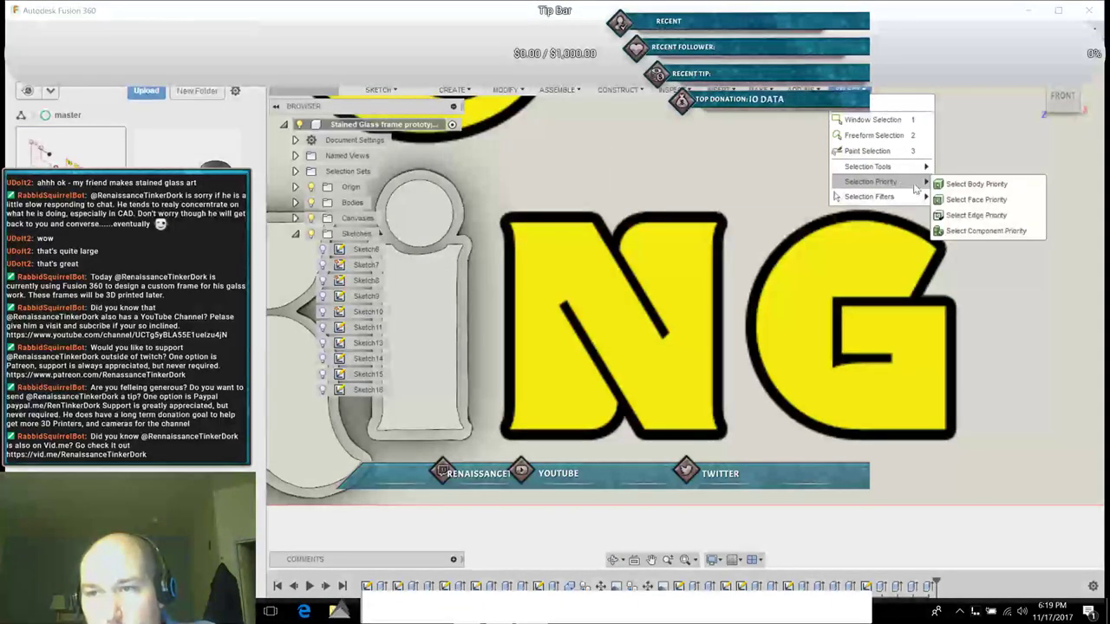
click(954, 185)
click(718, 192)
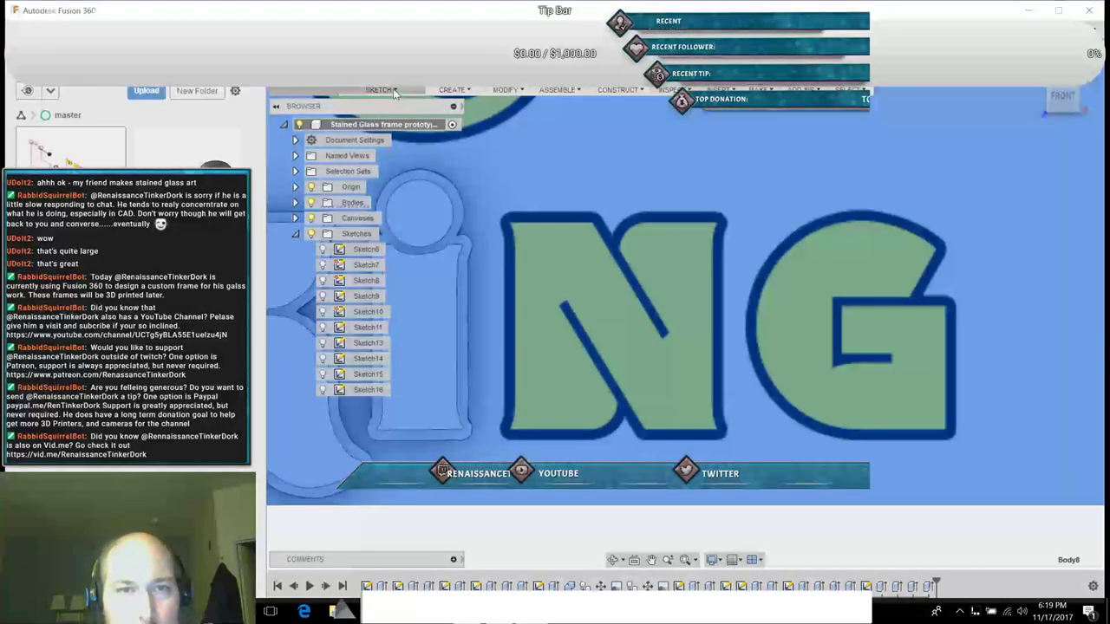
Step: Start a spline in a new sketch on the plate's face and bring the letter N into view for tracing
click(380, 90)
click(382, 223)
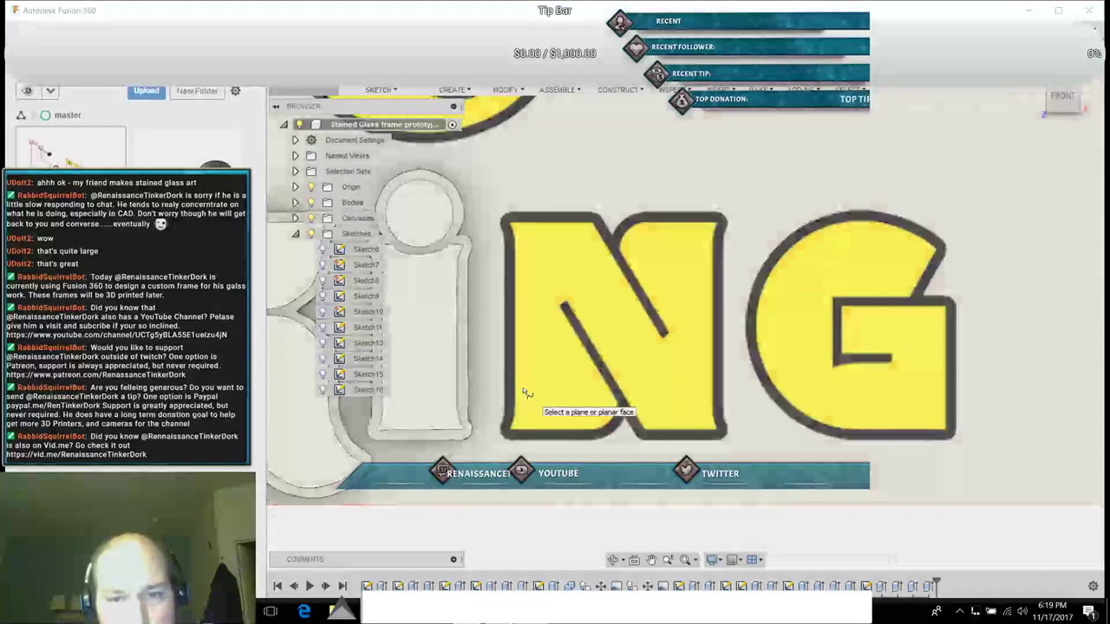
click(518, 450)
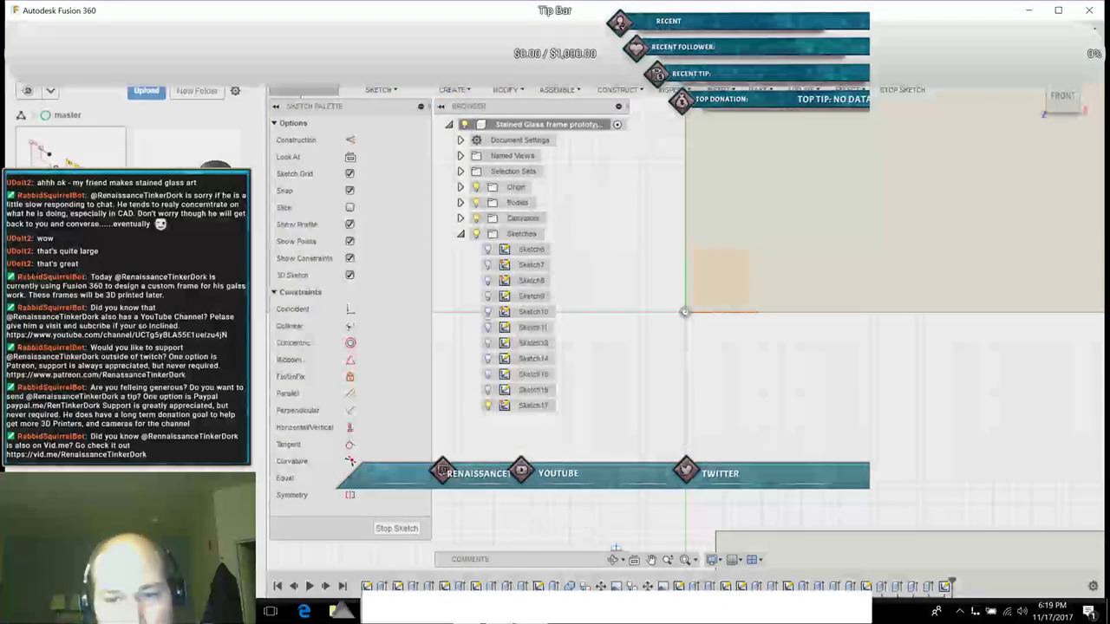
click(650, 564)
drag(807, 457, 405, 267)
drag(838, 228, 552, 163)
drag(631, 170, 740, 176)
drag(973, 285, 624, 216)
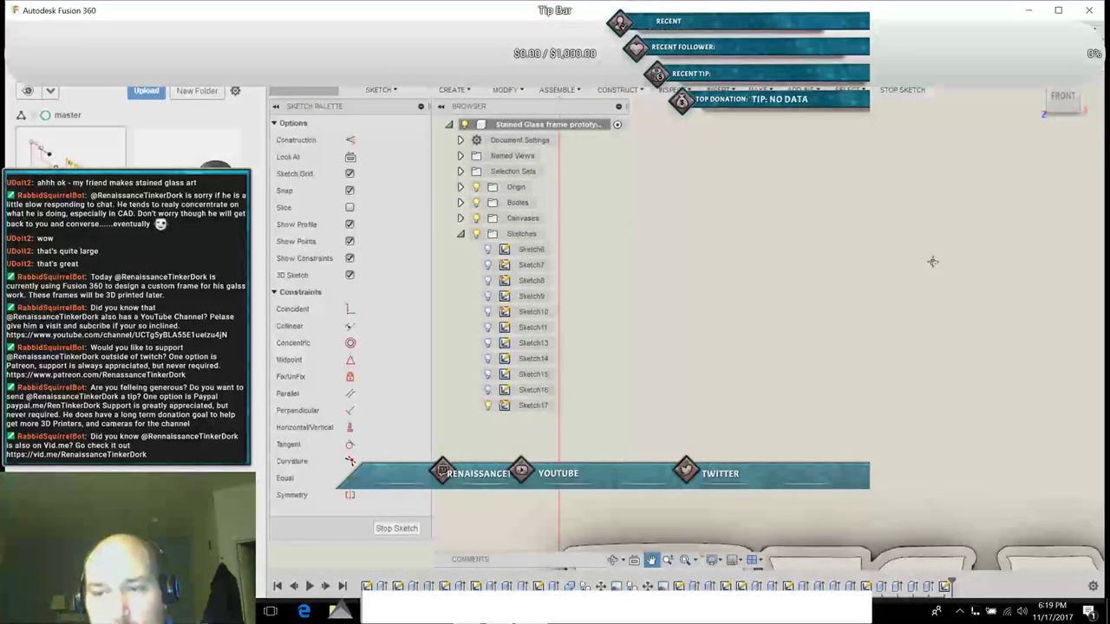
drag(932, 261, 587, 168)
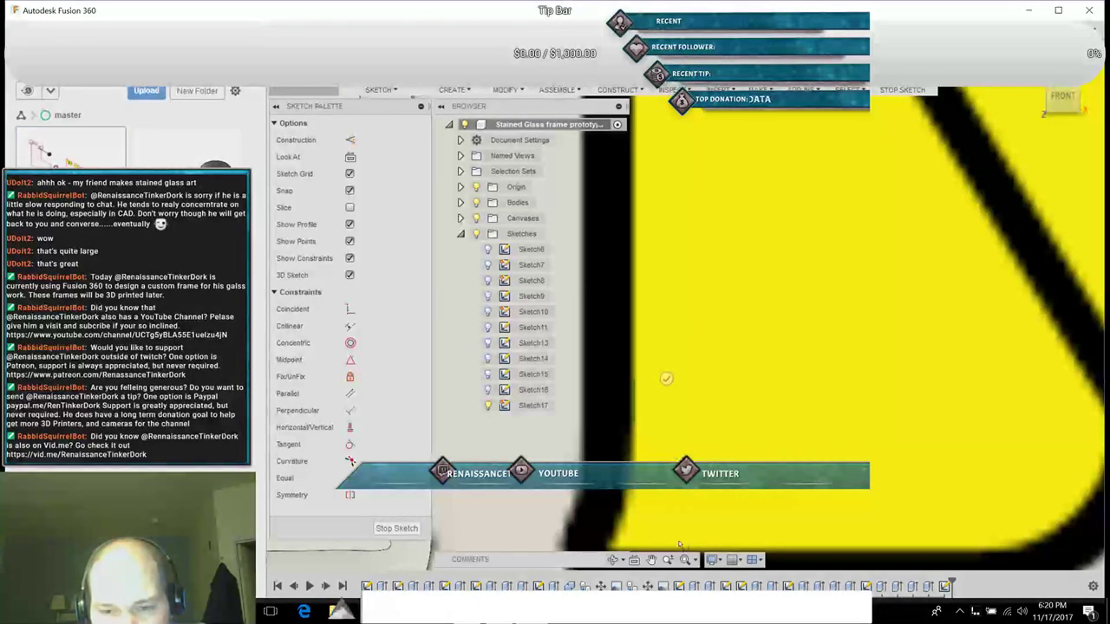
Step: Try to trace the N's inner outline with the spline, up its left edge and around the upper-left corner
drag(748, 354, 752, 577)
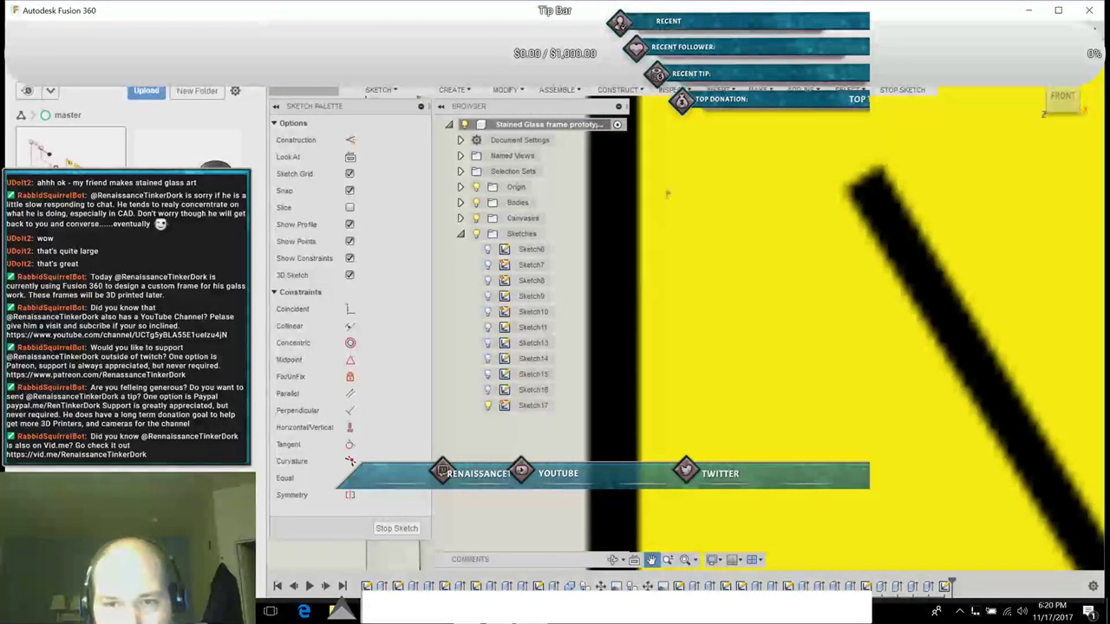
drag(689, 156, 699, 502)
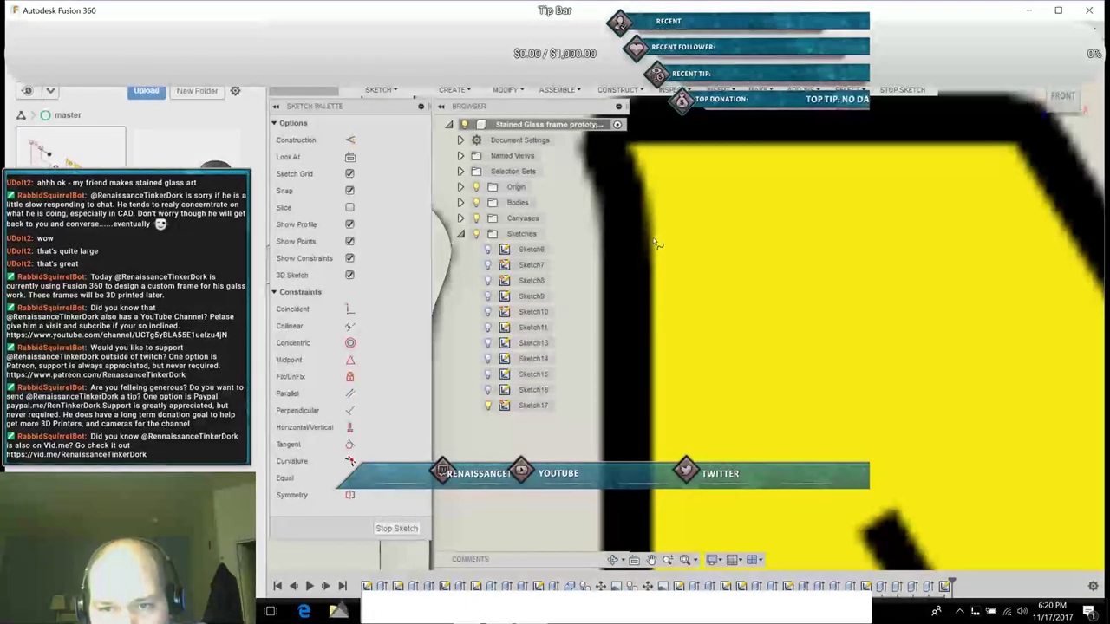
click(653, 239)
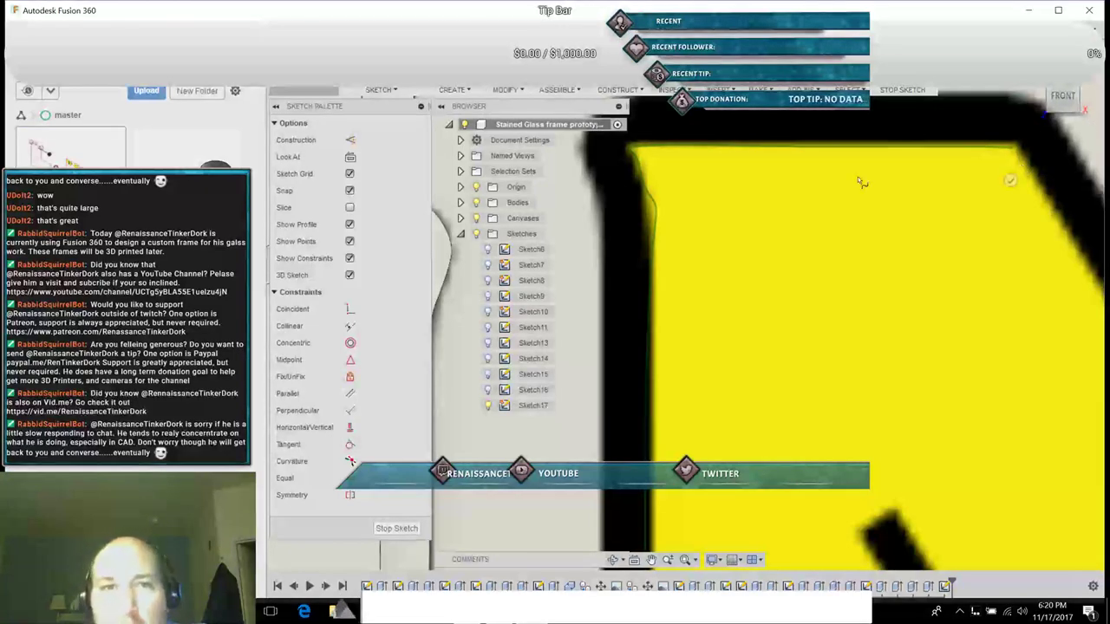
Step: Save the design with the version description "User Saved" and clear the body selection
key(ctrl+s)
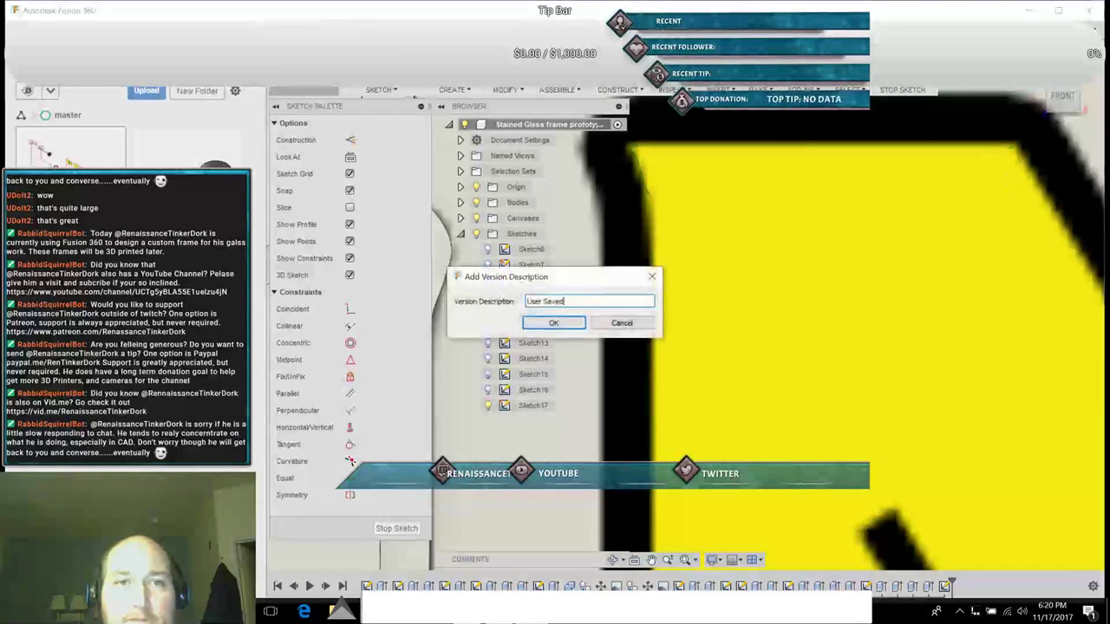
click(553, 322)
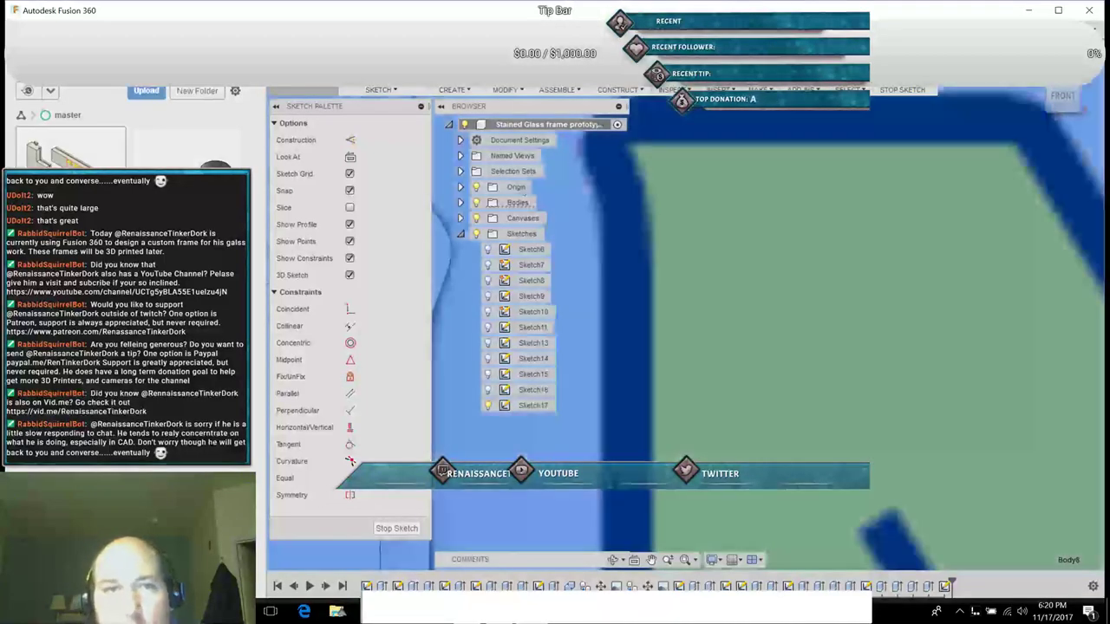
key(Escape)
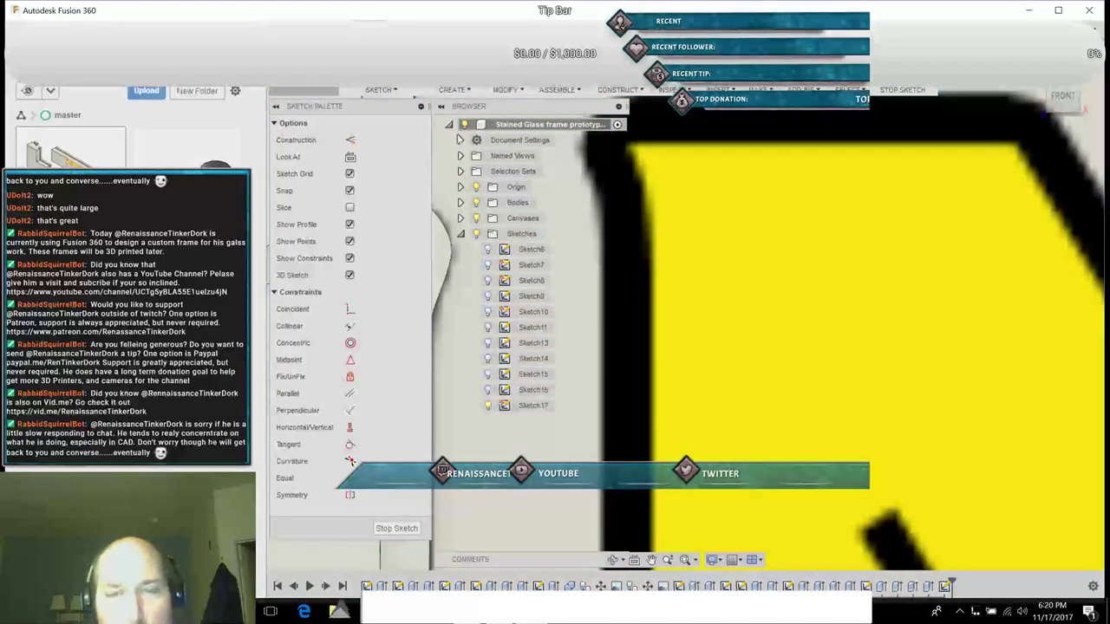
Step: Undo the creation of the empty Sketch17 on the plate's face
click(380, 90)
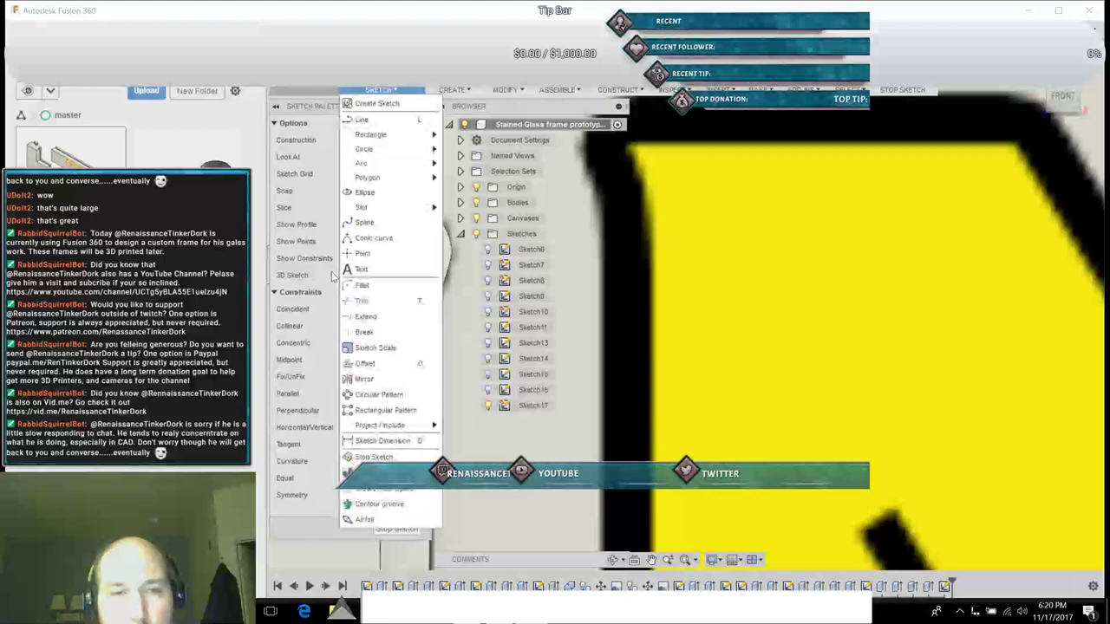
click(373, 227)
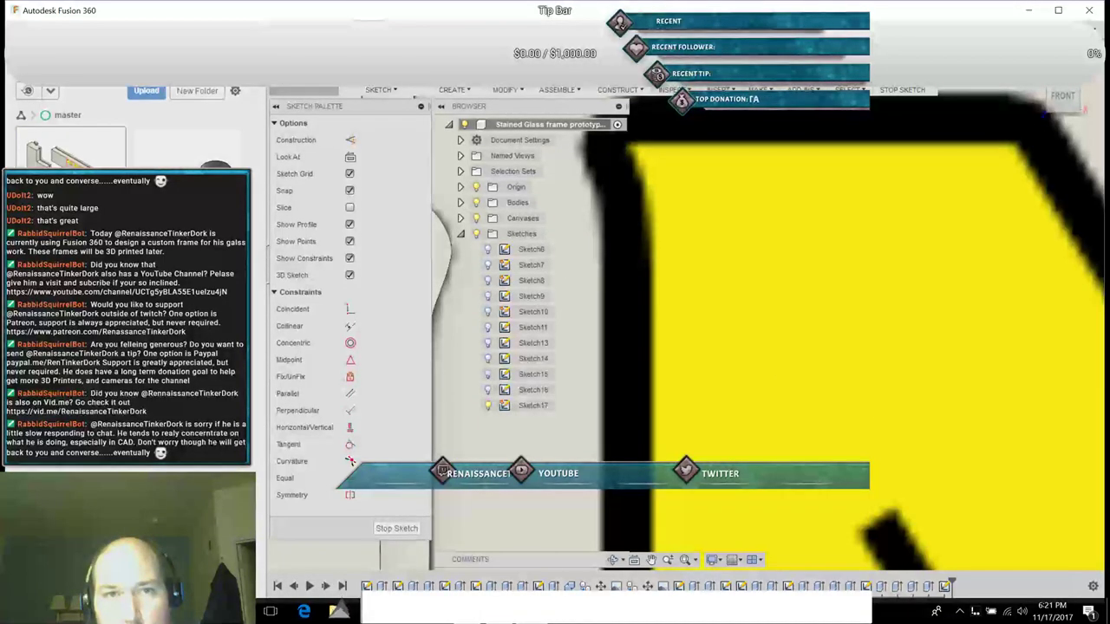
key(ctrl+z)
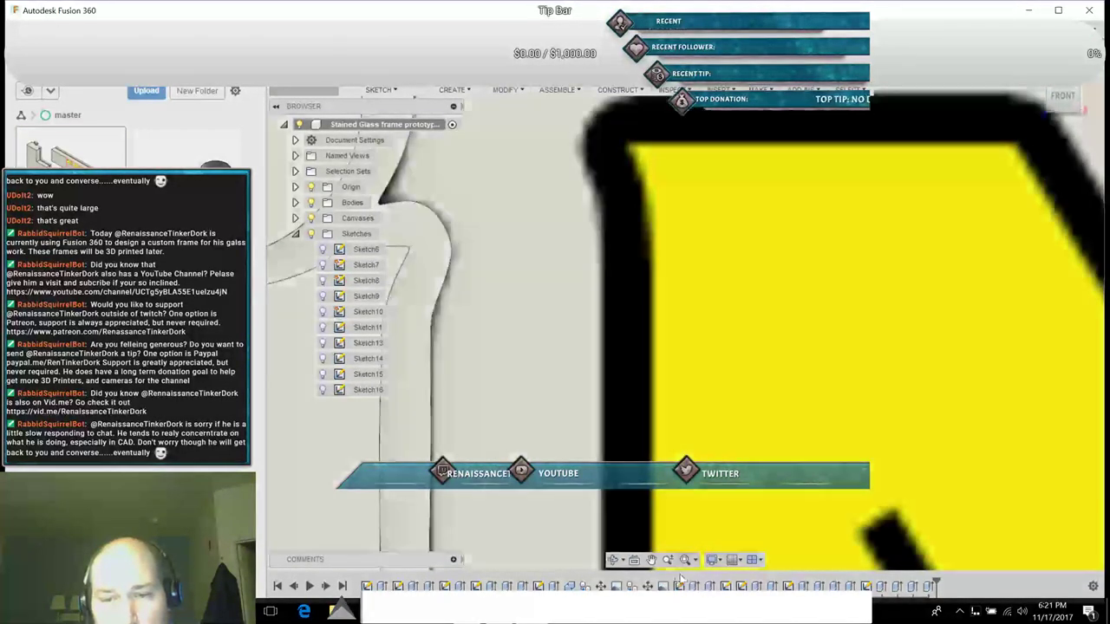
Step: Start a new spline sketch on the plate's face, beginning on the N's inner left edge just above its lower-left corner
click(652, 561)
mouse_move(742, 496)
mouse_down()
mouse_move(679, 417)
mouse_move(650, 195)
mouse_move(706, 179)
mouse_up()
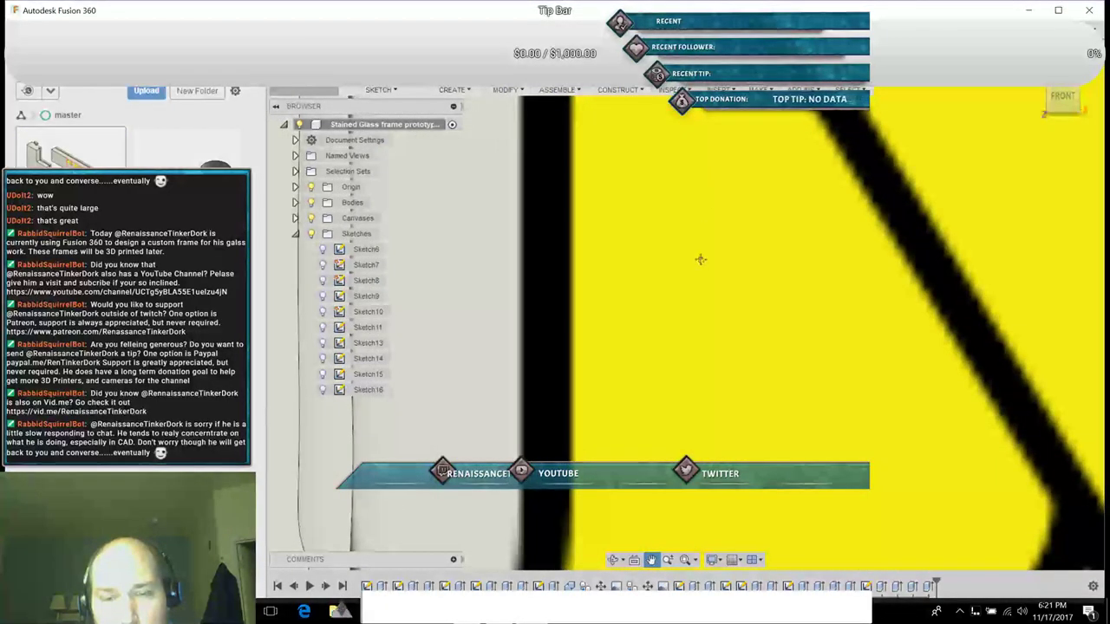
drag(701, 259, 694, 167)
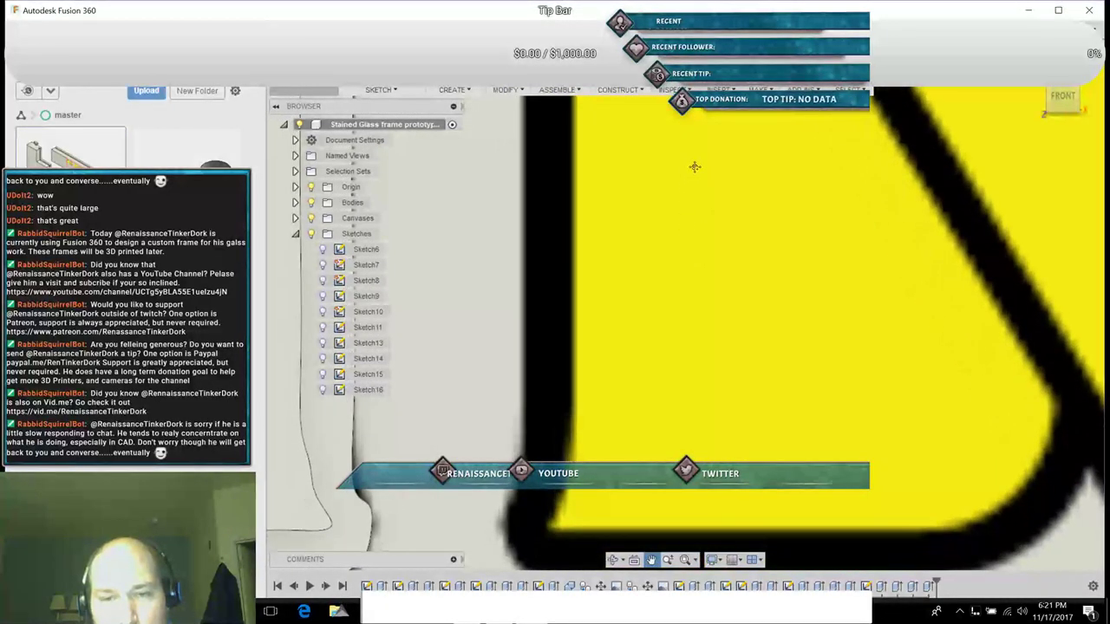
click(395, 91)
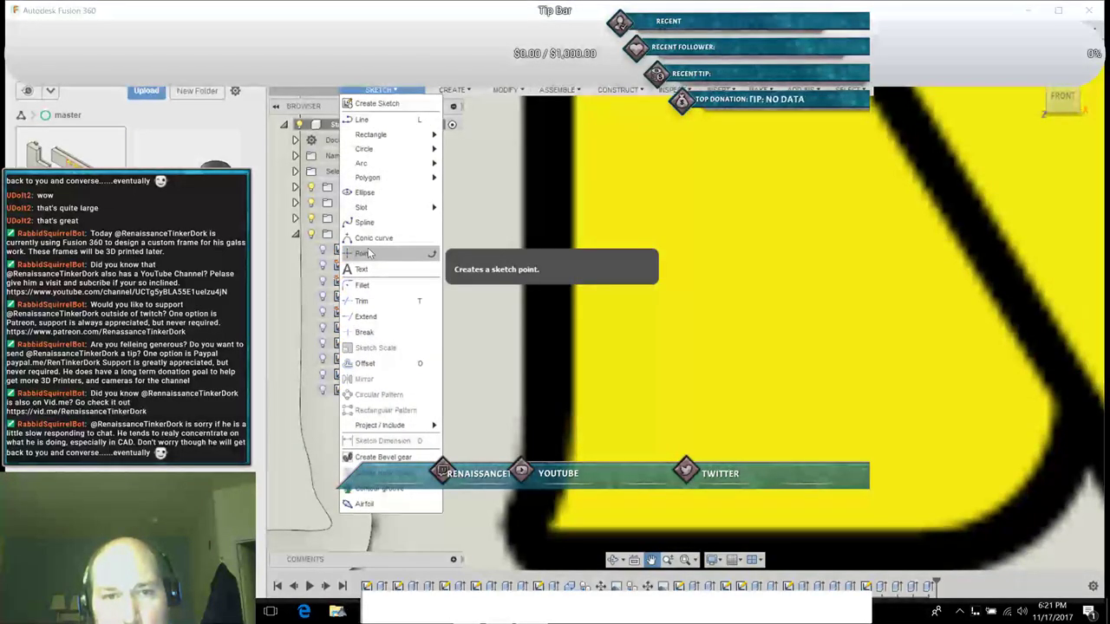
click(364, 224)
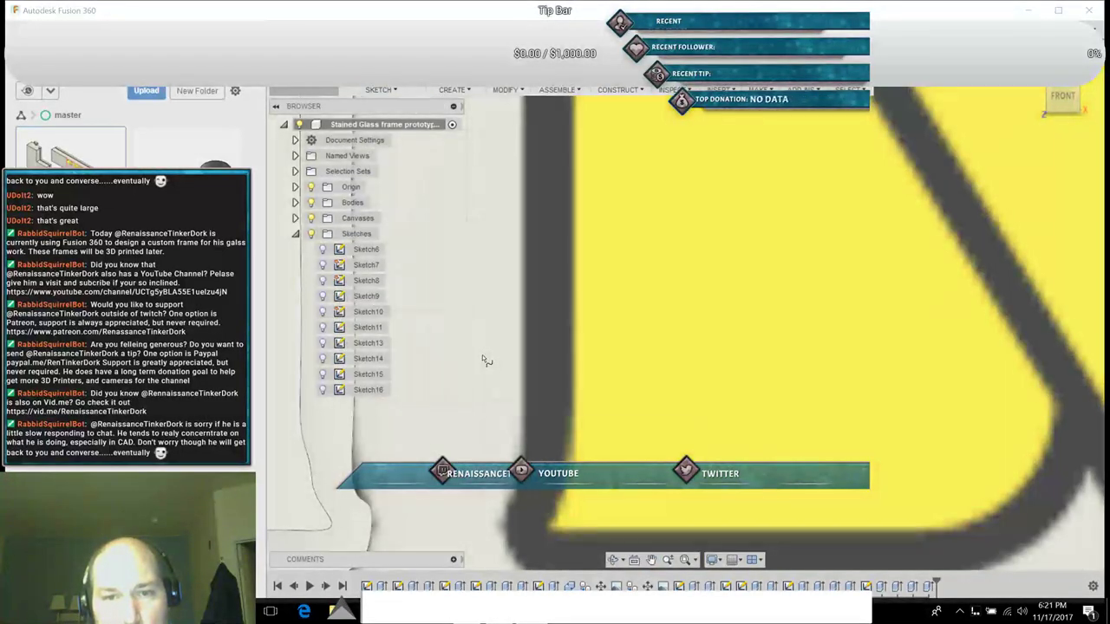
click(577, 397)
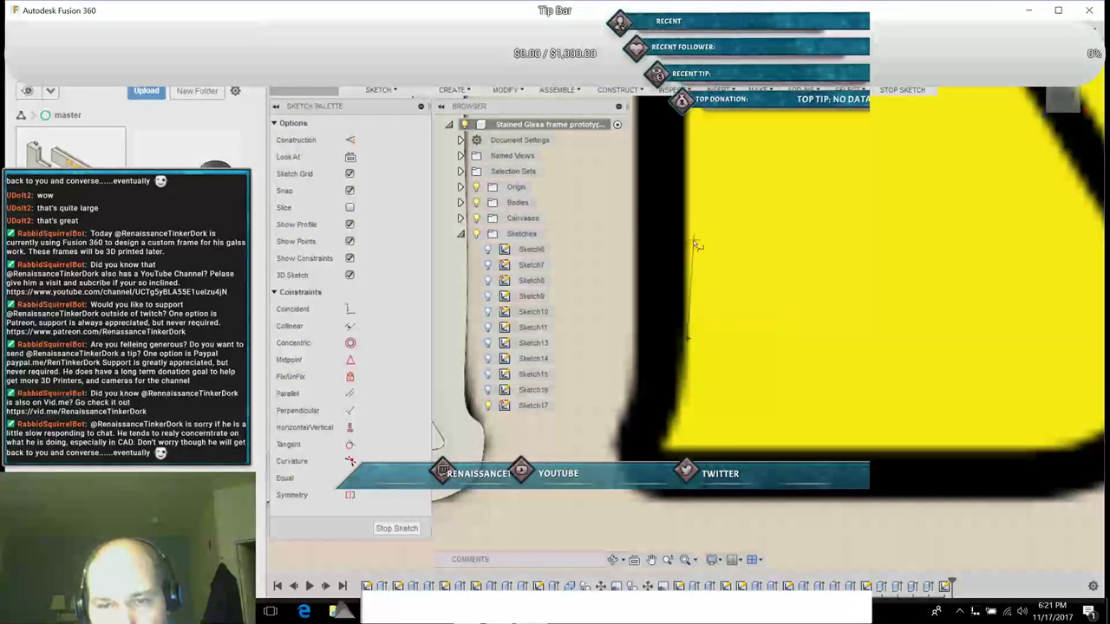
Step: Continue the spline up the N's inner left edge to its upper-left corner
click(652, 559)
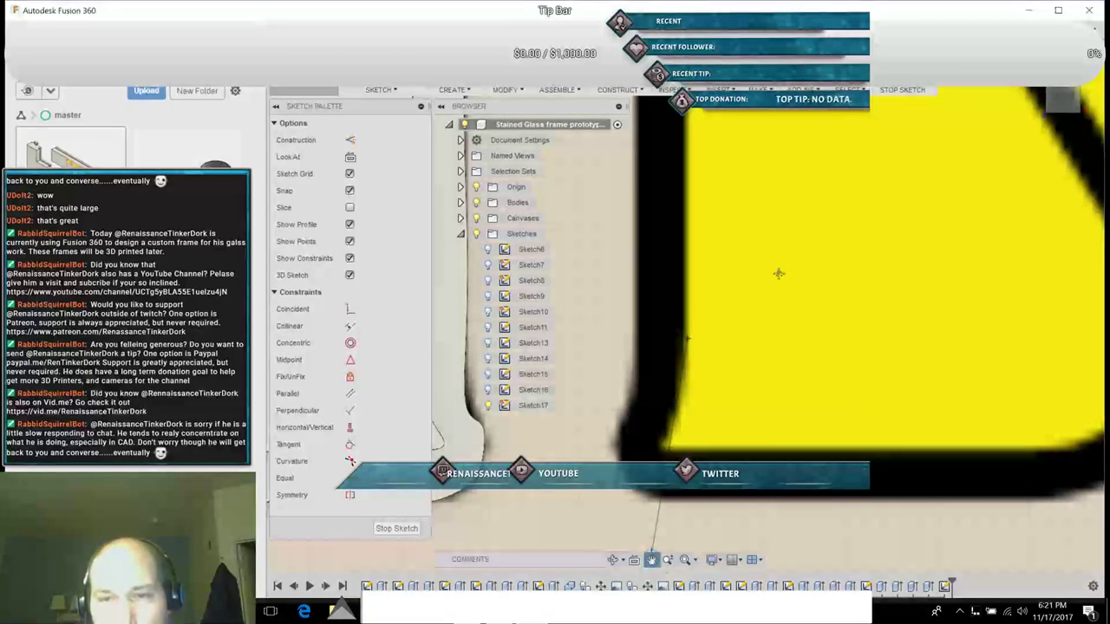
drag(778, 274, 744, 545)
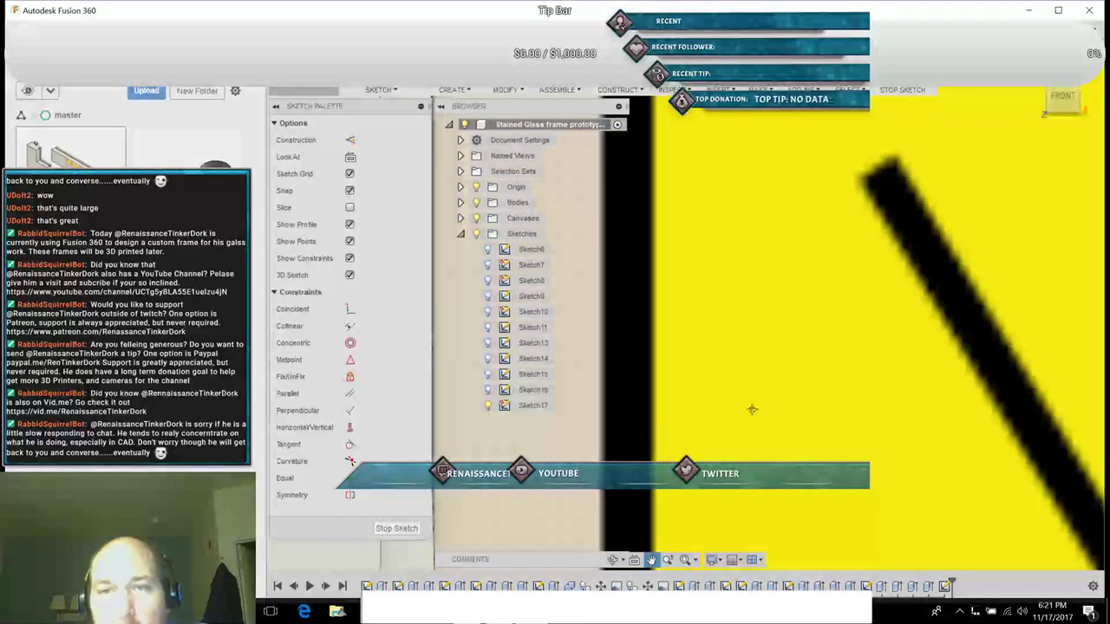
drag(819, 174, 802, 392)
drag(810, 260, 805, 474)
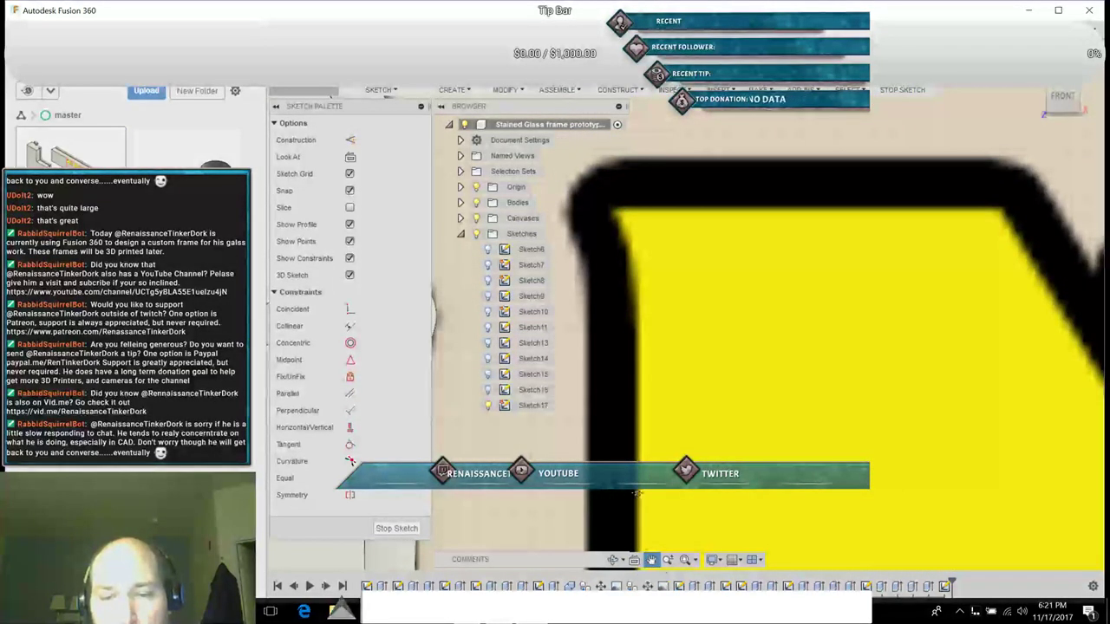
key(Escape)
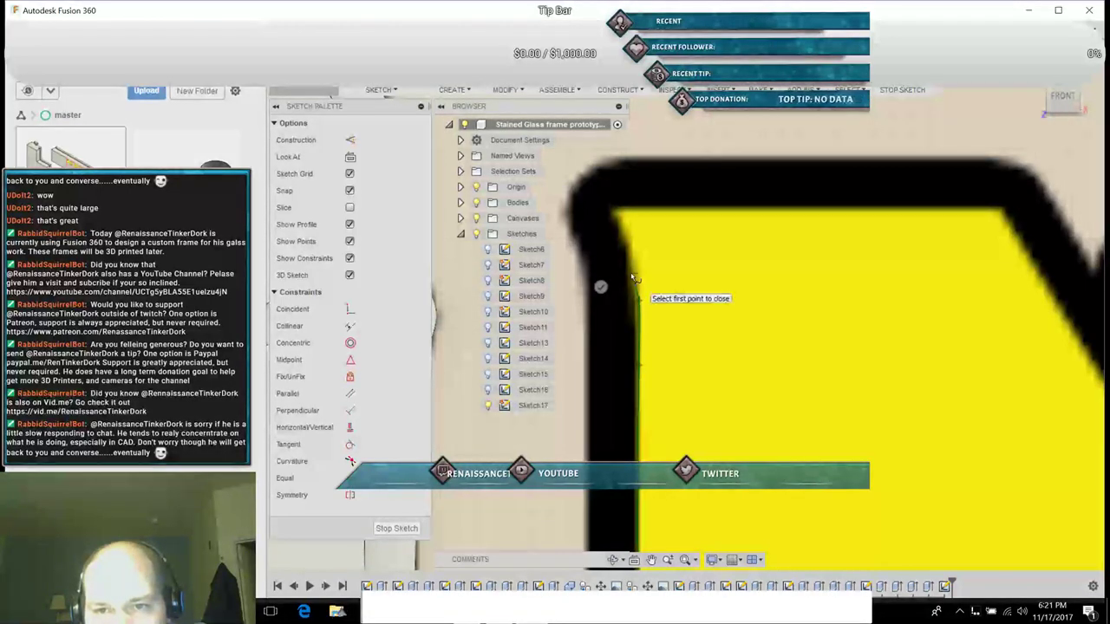
click(613, 210)
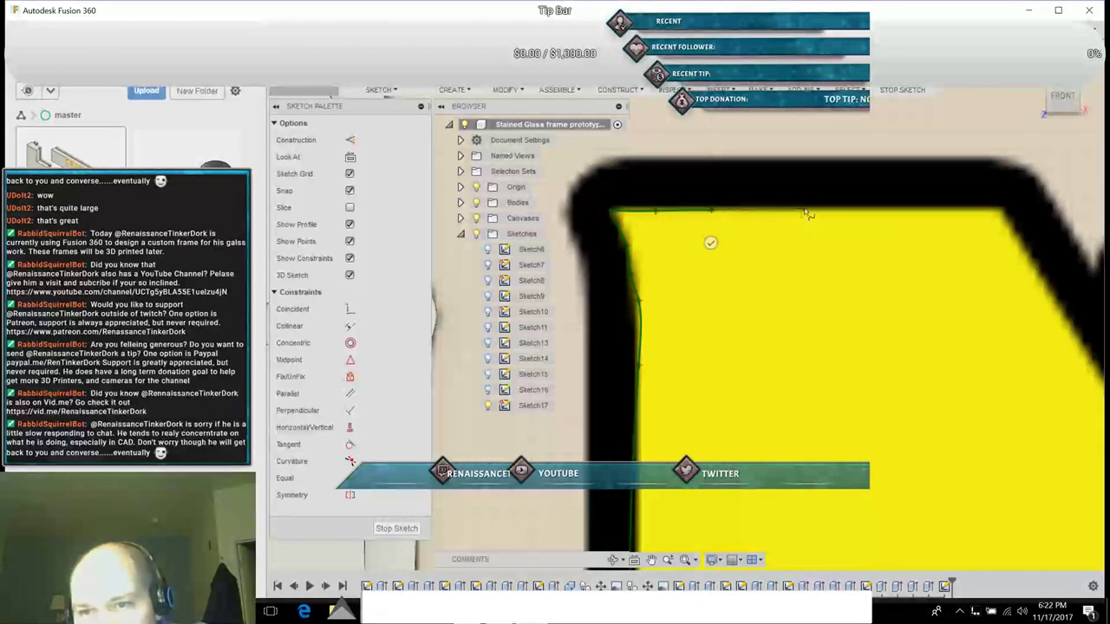
Step: Extend the spline from the N's inner upper-left corner along the top edge and down the left side of the diagonal black bar
click(1013, 233)
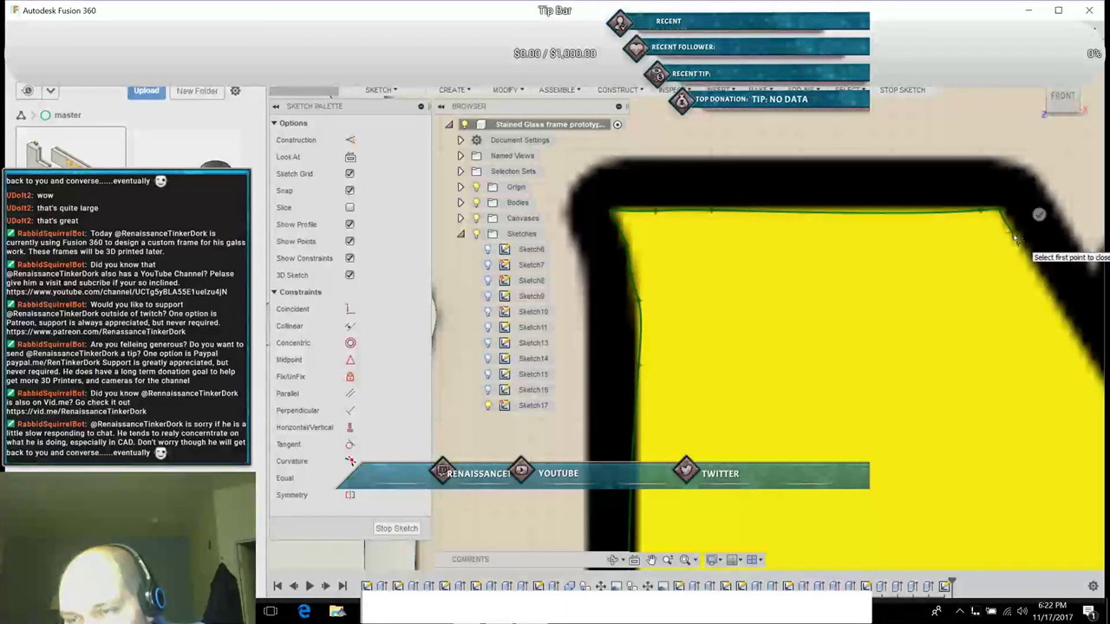
click(1075, 338)
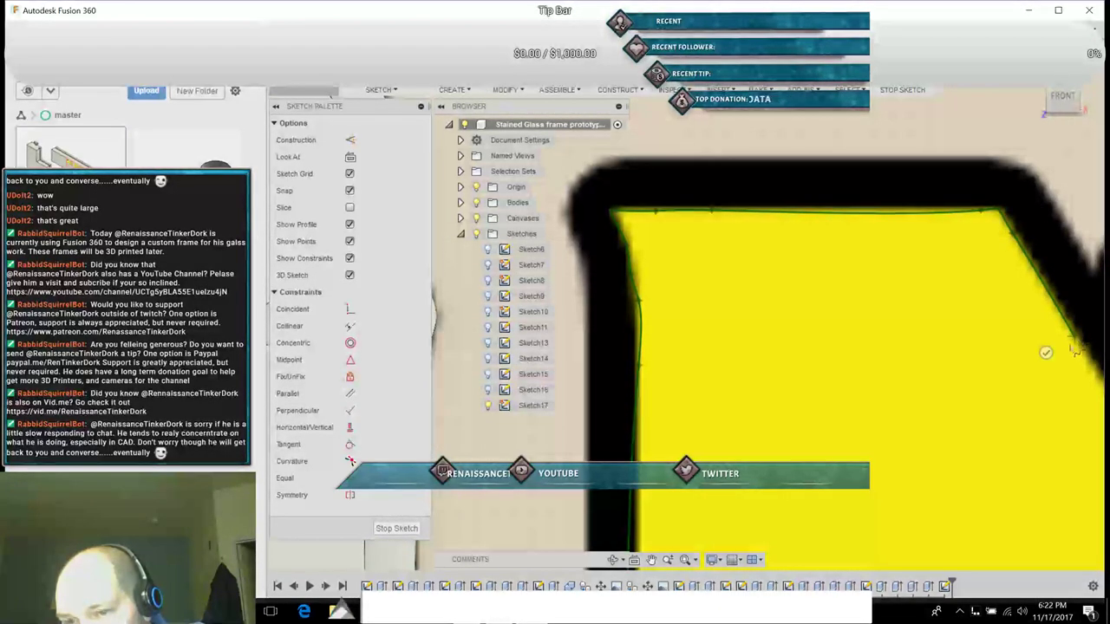
click(651, 559)
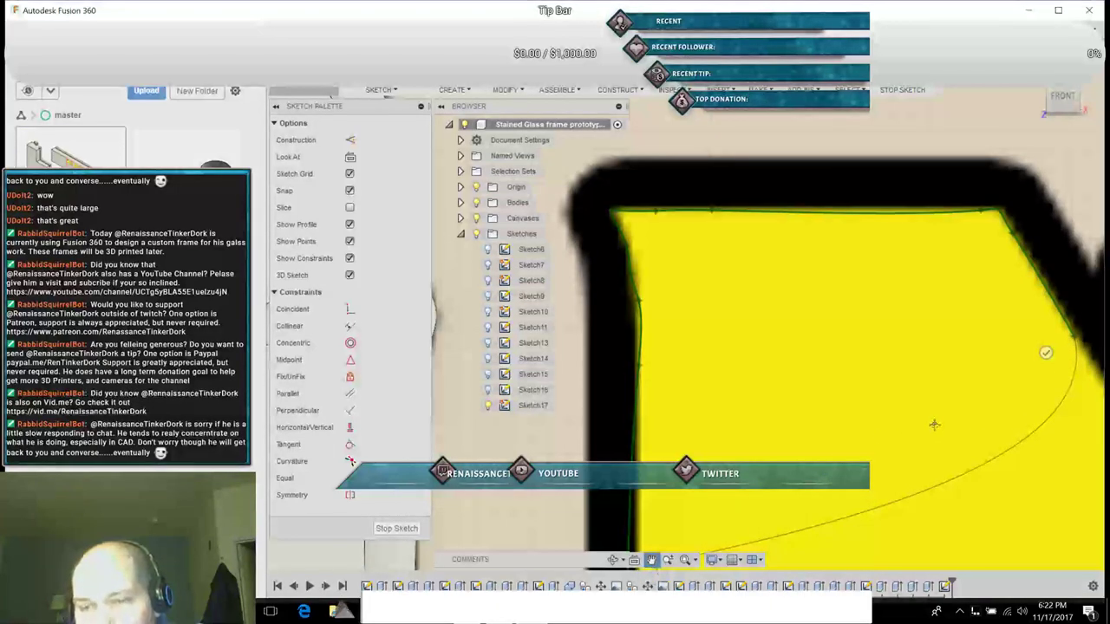
mouse_move(935, 425)
mouse_down()
mouse_move(780, 436)
mouse_move(631, 340)
mouse_up()
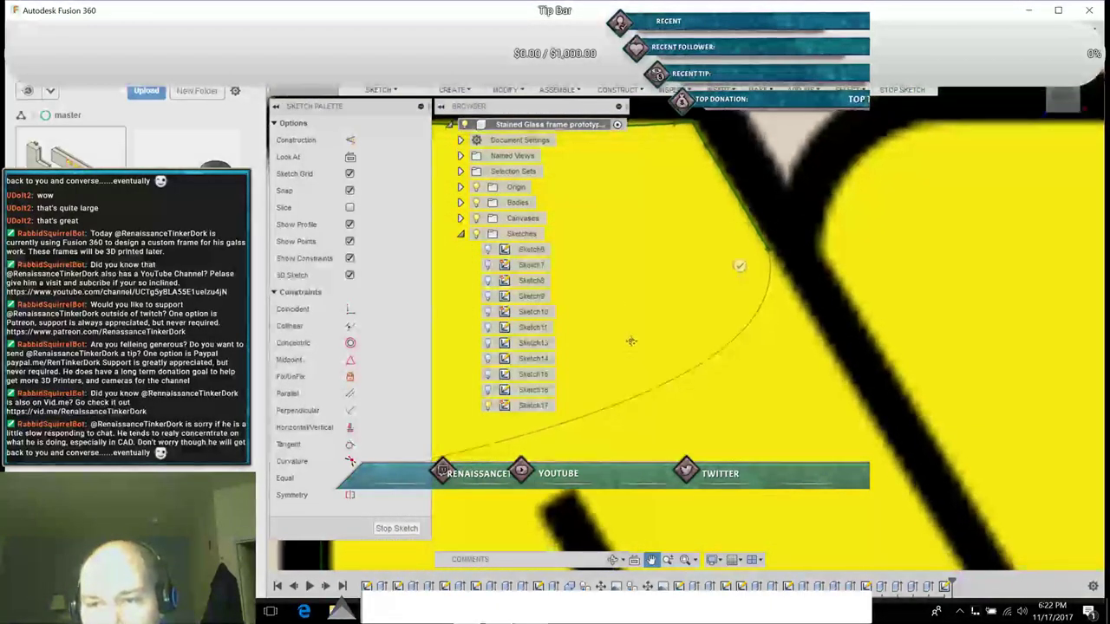
key(Escape)
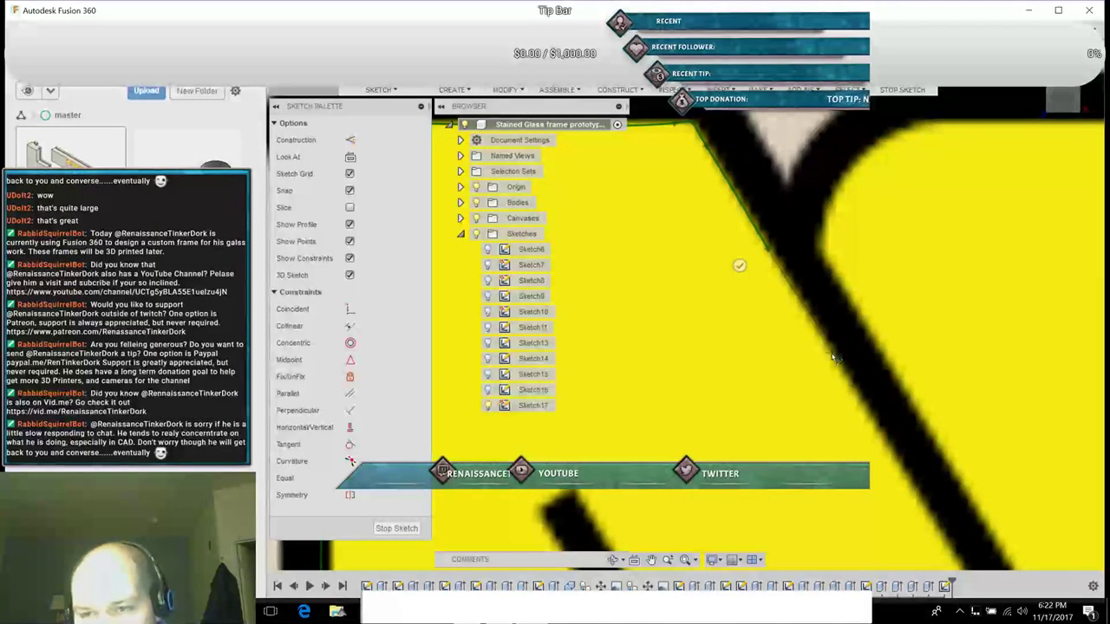
click(831, 356)
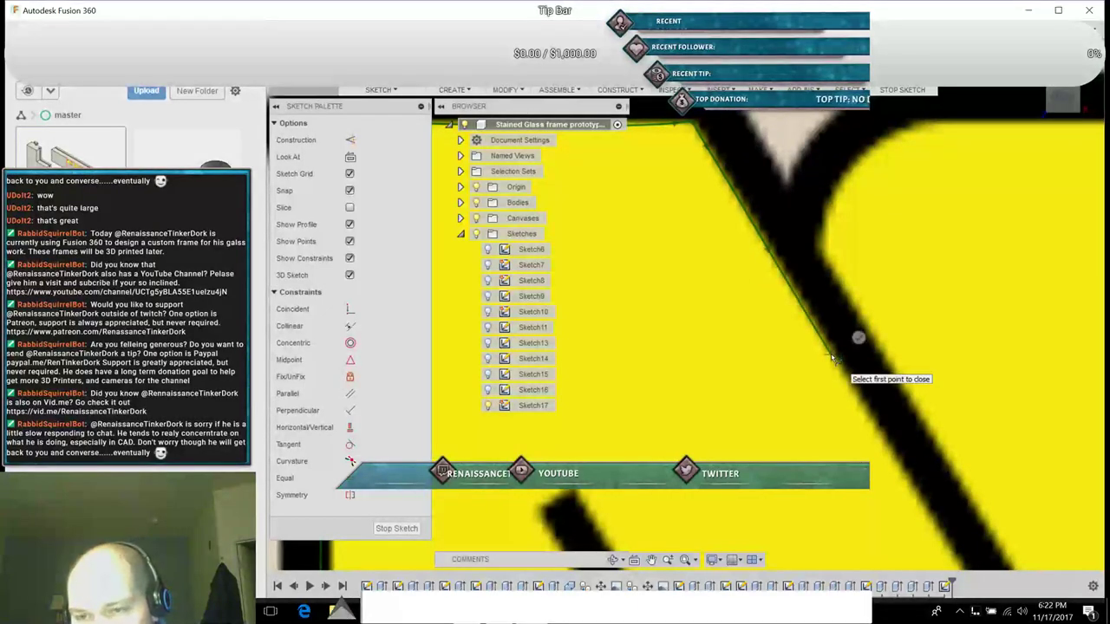
click(939, 537)
Step: Trace the spline around the lower tip of the diagonal black bar and back up its right side
click(651, 559)
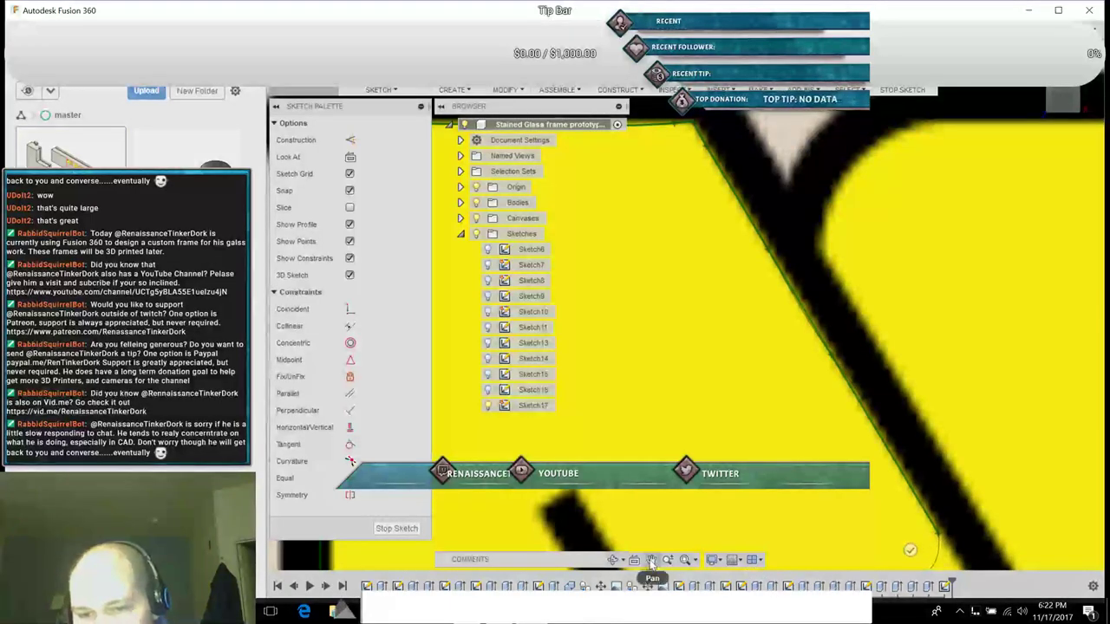
mouse_move(791, 512)
mouse_down()
mouse_move(680, 491)
mouse_move(564, 329)
mouse_move(568, 299)
mouse_up()
key(Escape)
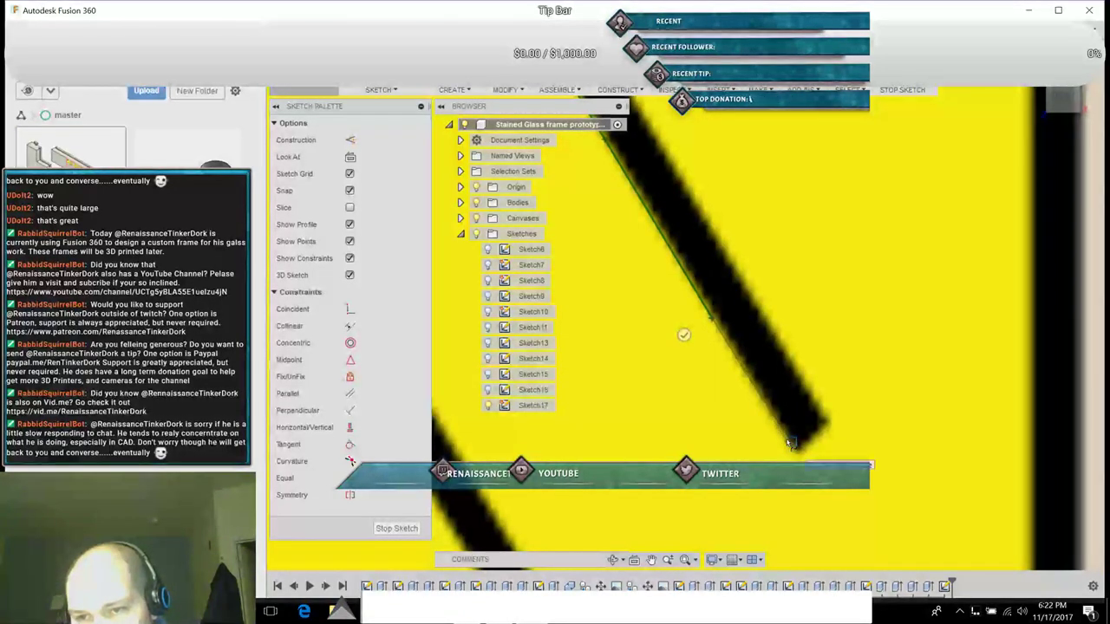
click(788, 444)
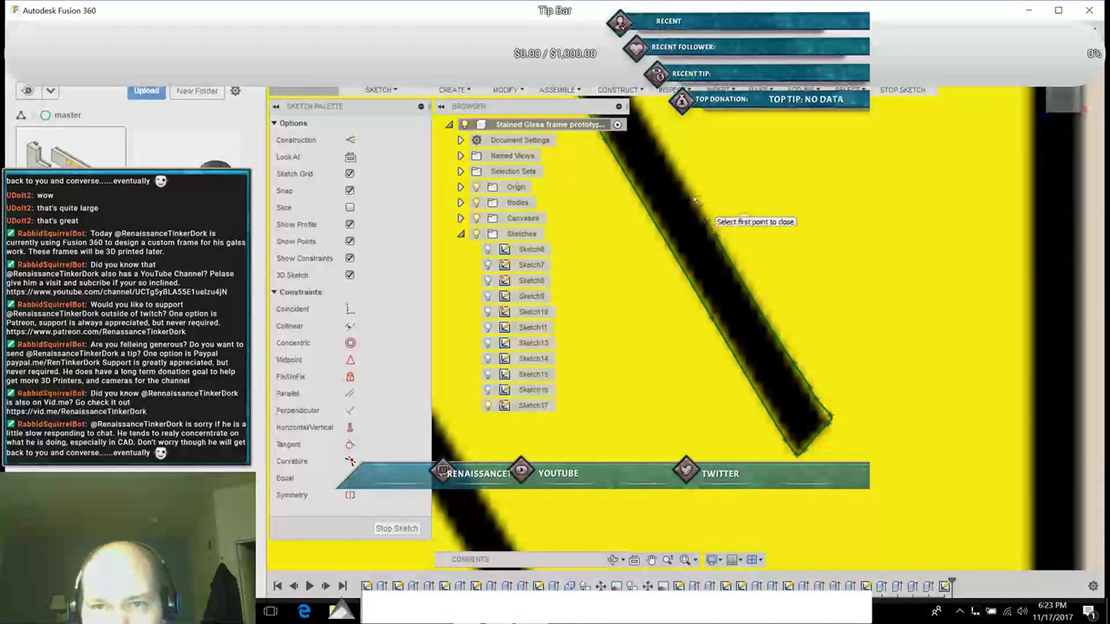
click(651, 128)
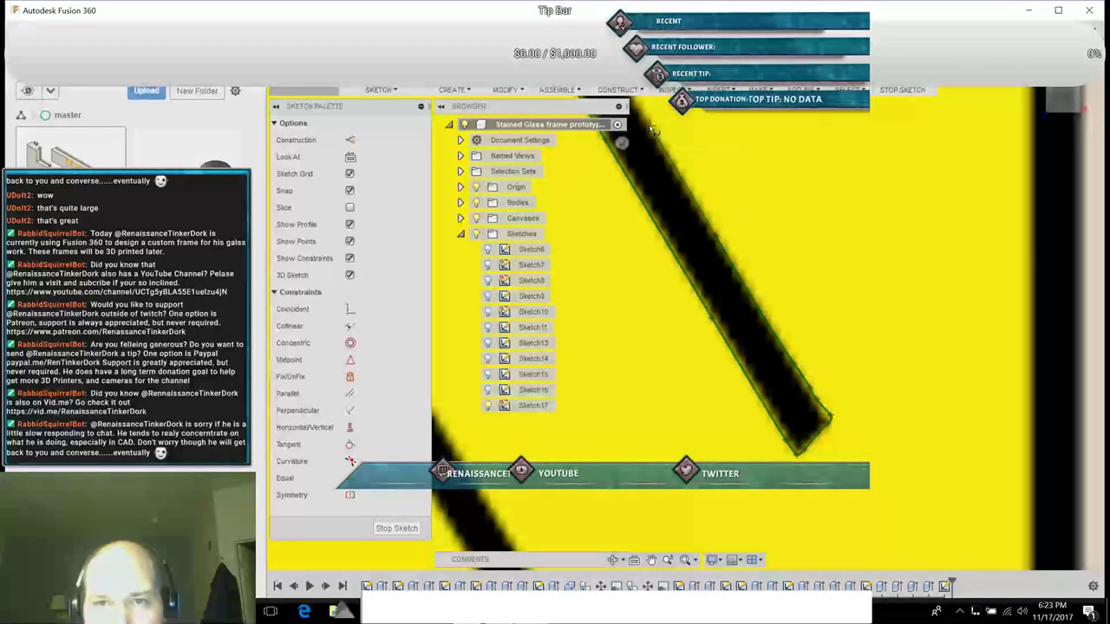
Step: Continue the spline up the diagonal bar's right side, around the rounded inner corner and along the right stem's top edge
click(652, 560)
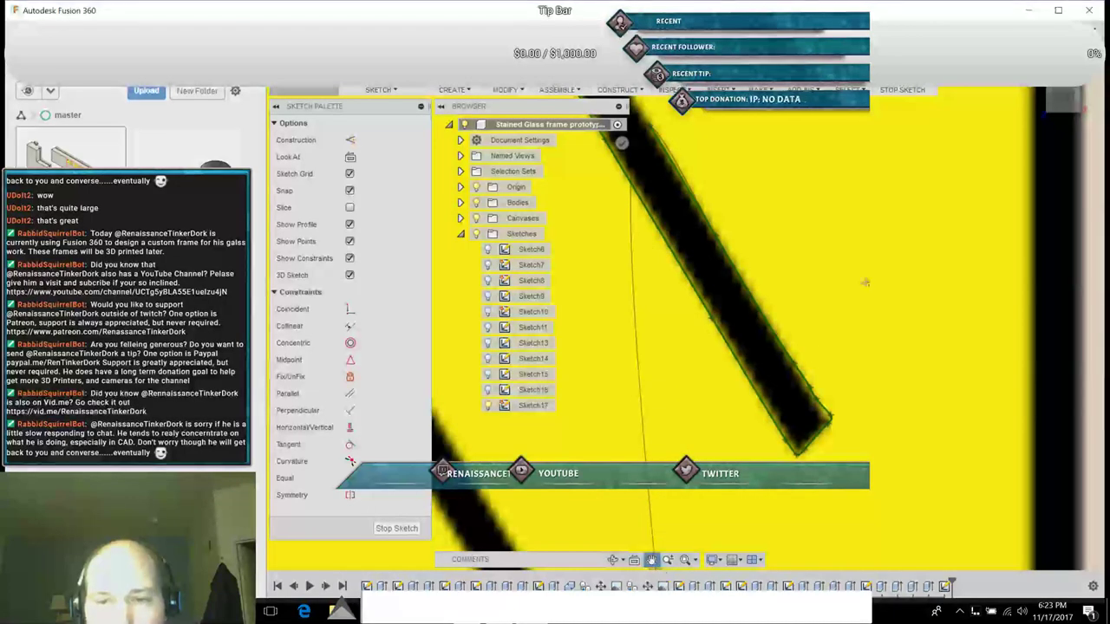
mouse_move(831, 293)
mouse_down()
mouse_move(863, 432)
mouse_move(897, 482)
mouse_move(902, 524)
mouse_up()
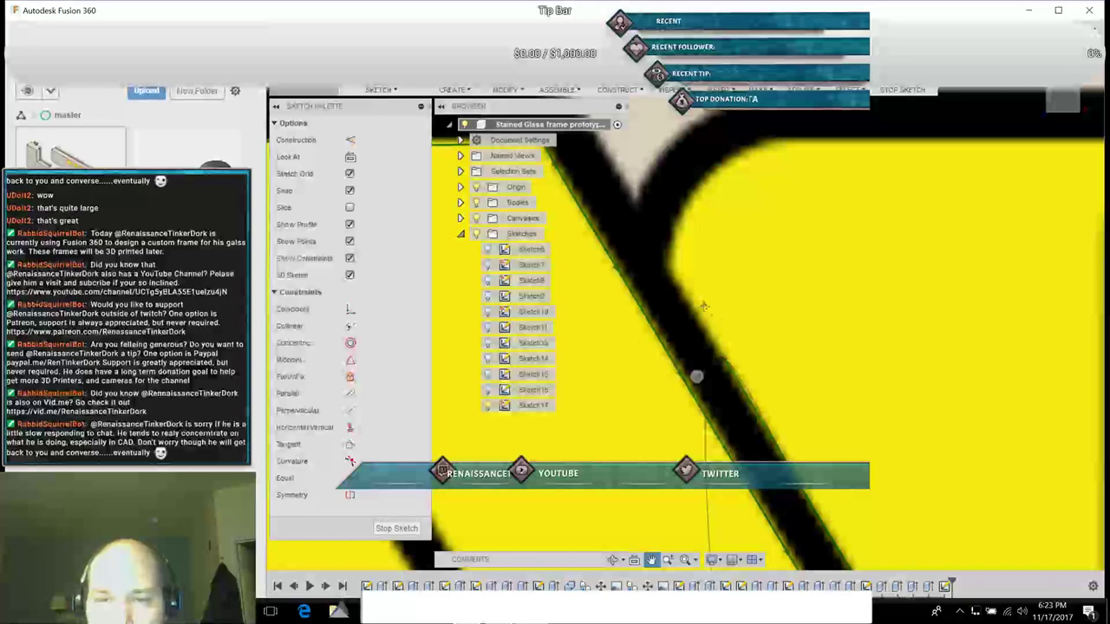
key(Escape)
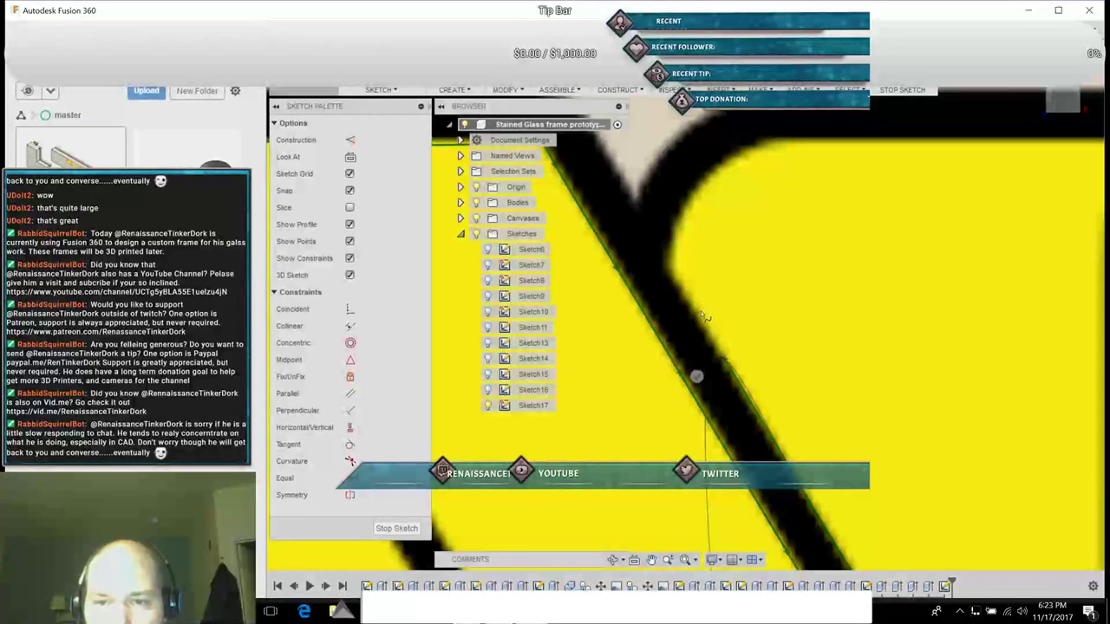
click(673, 273)
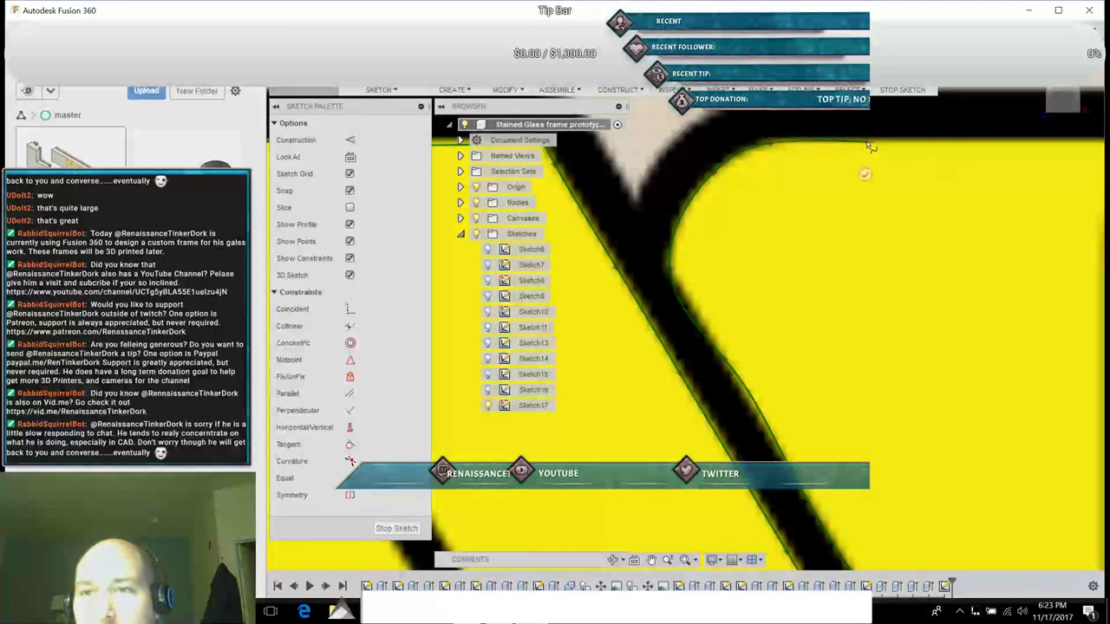
click(1089, 154)
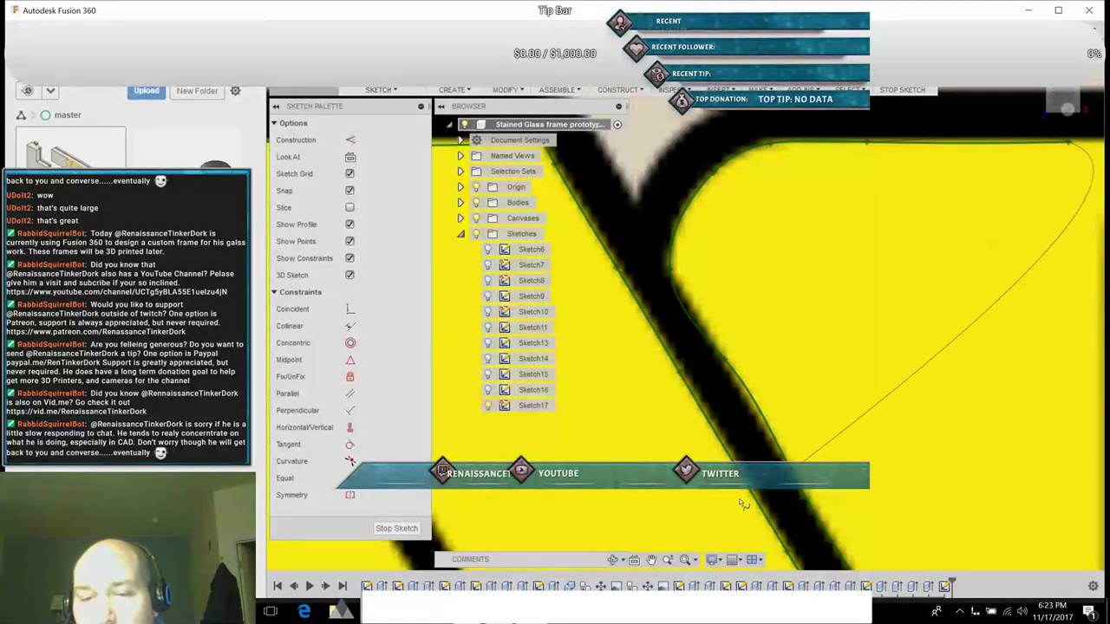
Step: Trace the spline around the N's inner upper-right corner and onto the right edge
click(651, 560)
drag(983, 337, 776, 419)
middle_drag(776, 420, 632, 414)
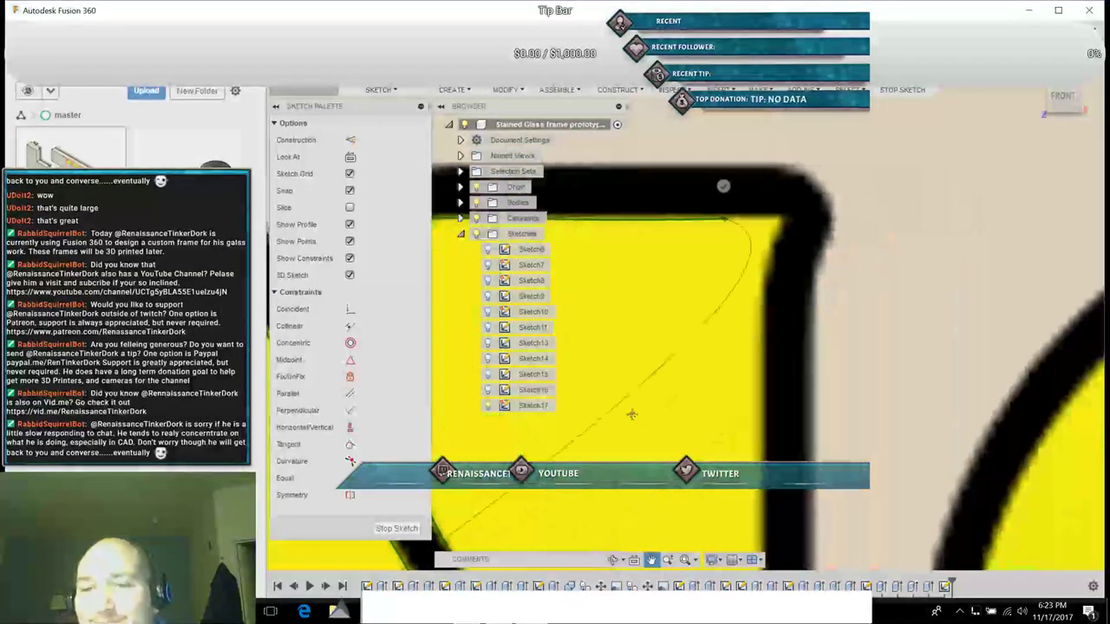
key(Escape)
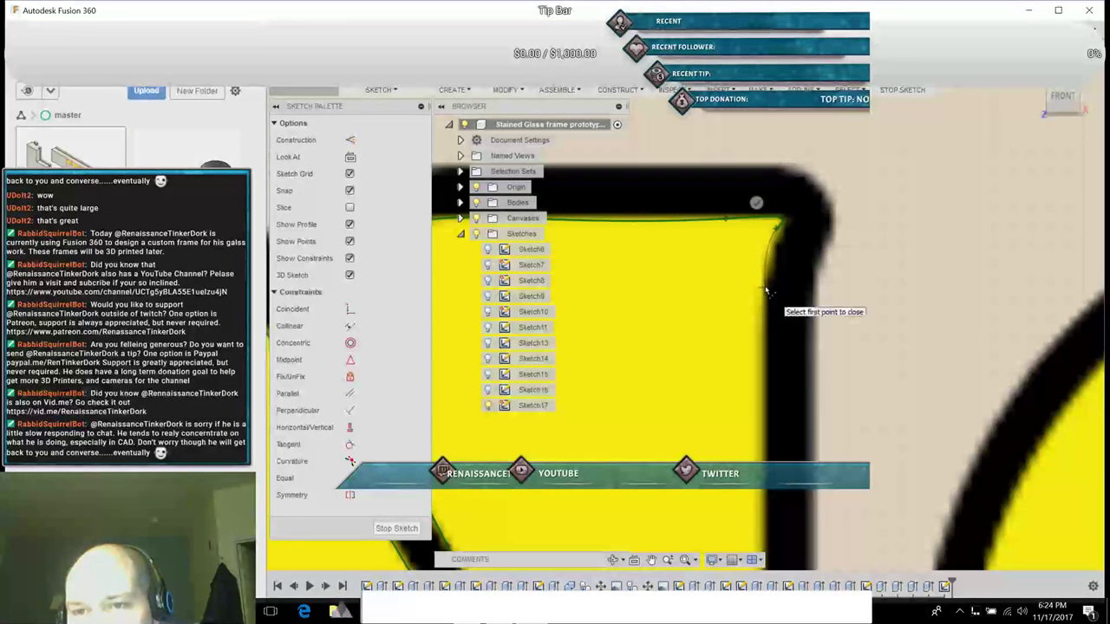
key(Escape)
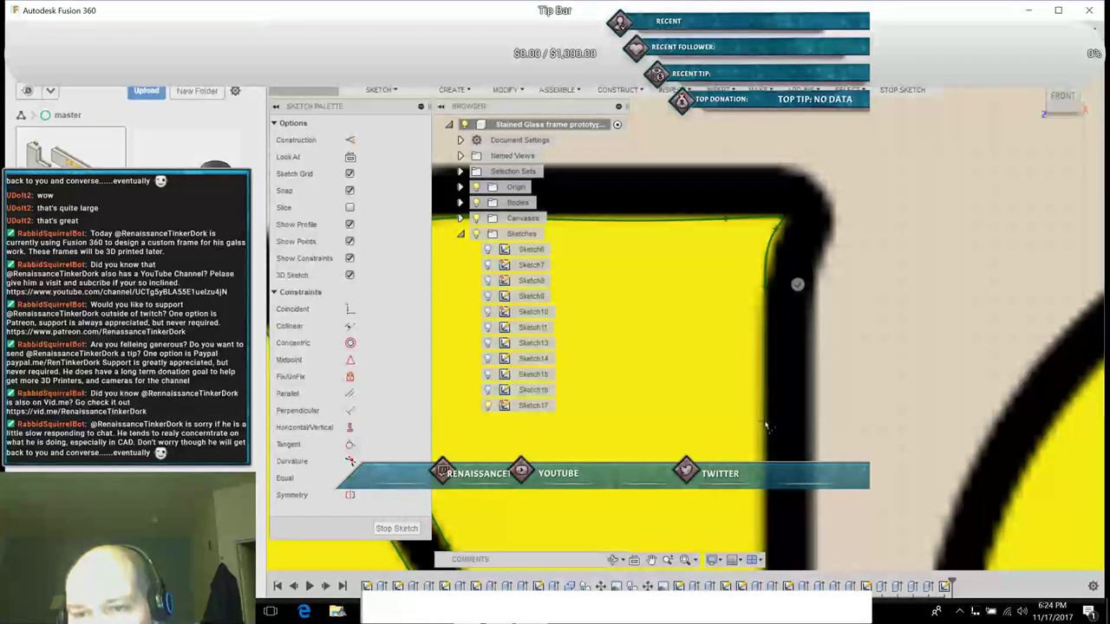
click(764, 425)
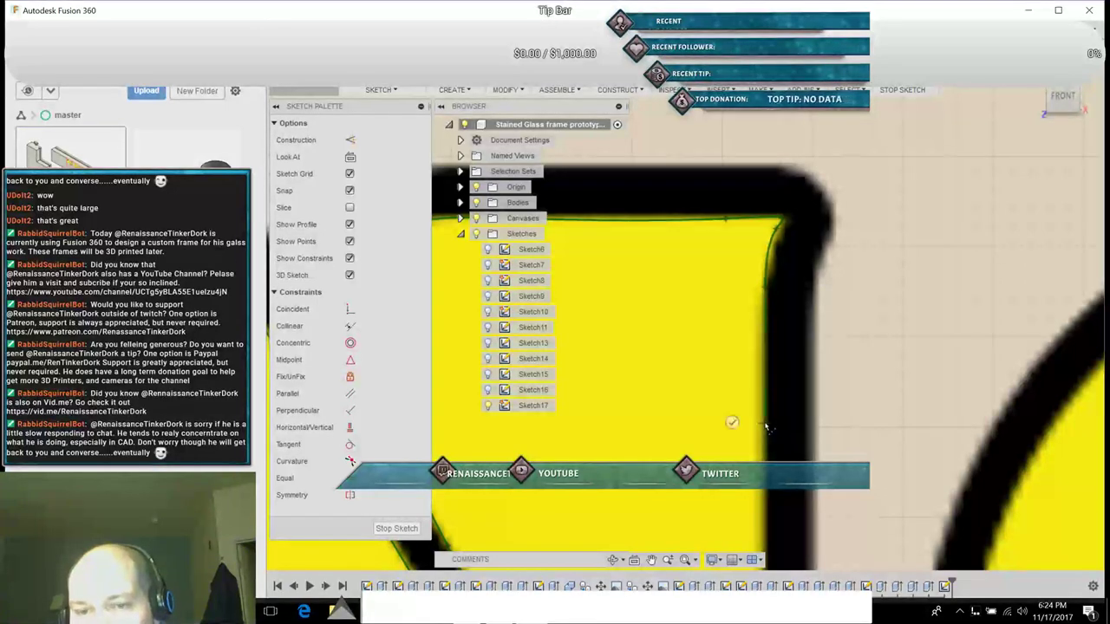
Step: Extend the spline down the N's inner right edge to just above its lower-right corner
click(651, 559)
mouse_move(873, 500)
middle_down()
mouse_move(819, 174)
mouse_move(881, 184)
middle_up()
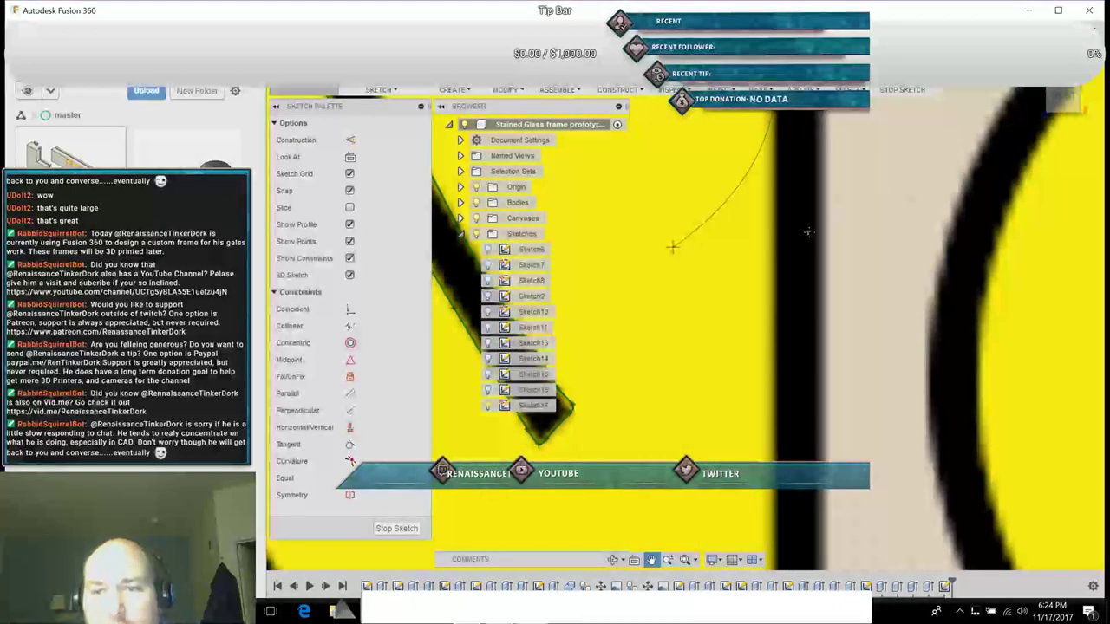
click(773, 260)
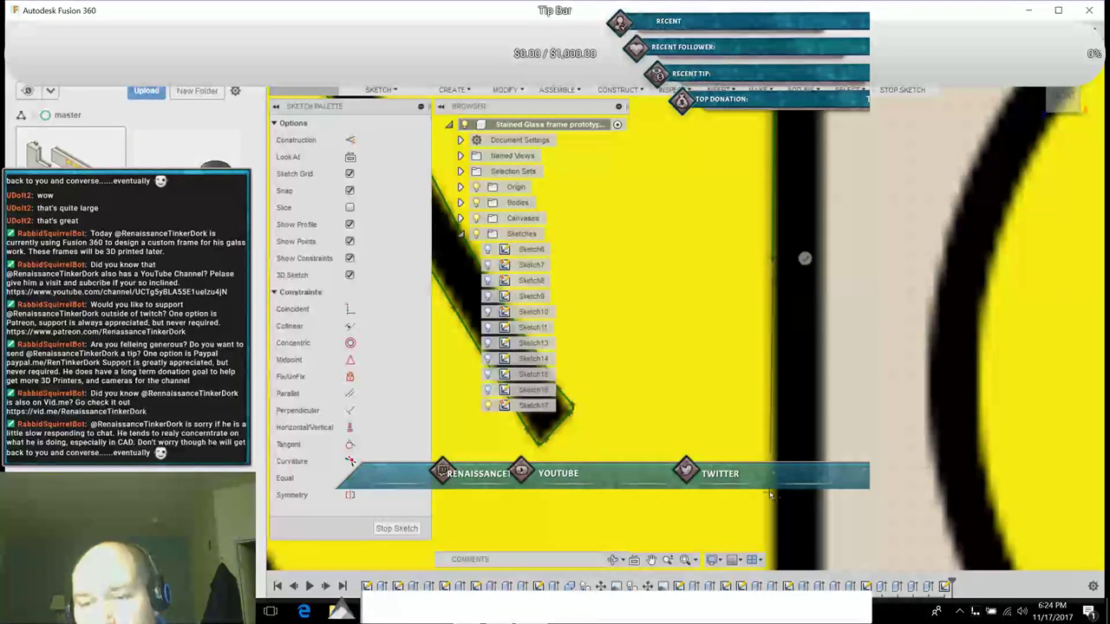
click(777, 544)
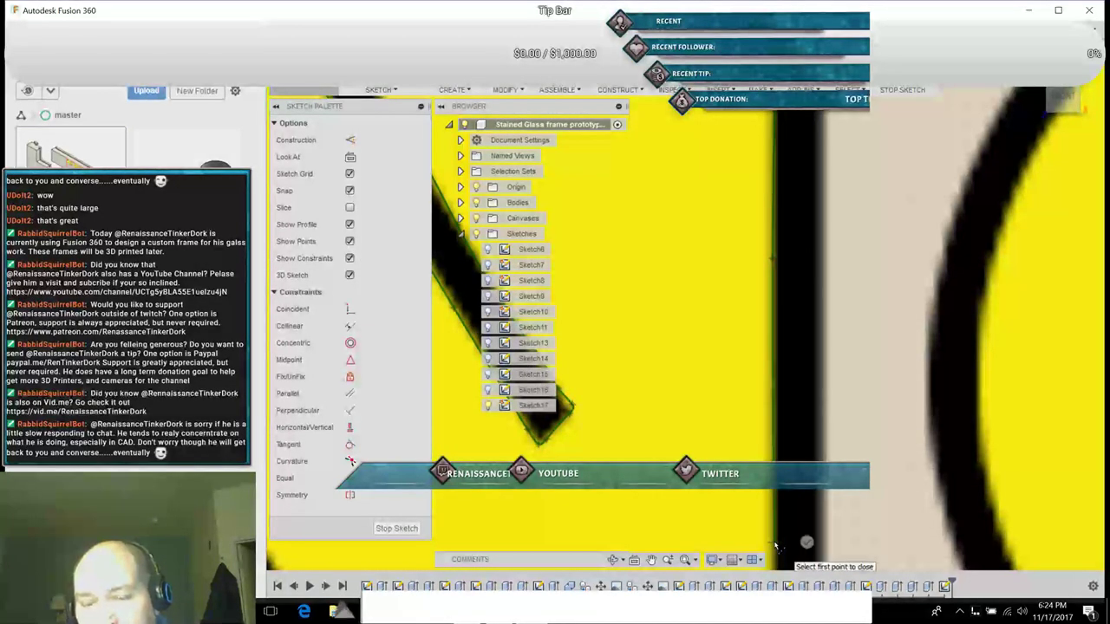
click(653, 561)
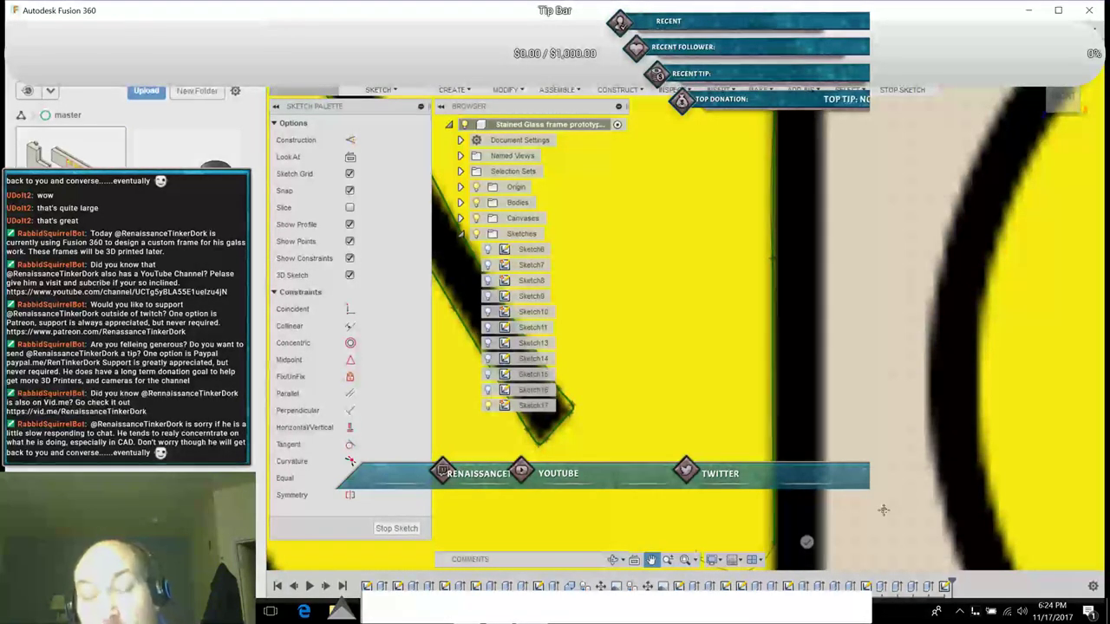
mouse_move(882, 511)
mouse_down()
mouse_move(882, 364)
mouse_move(809, 133)
mouse_up()
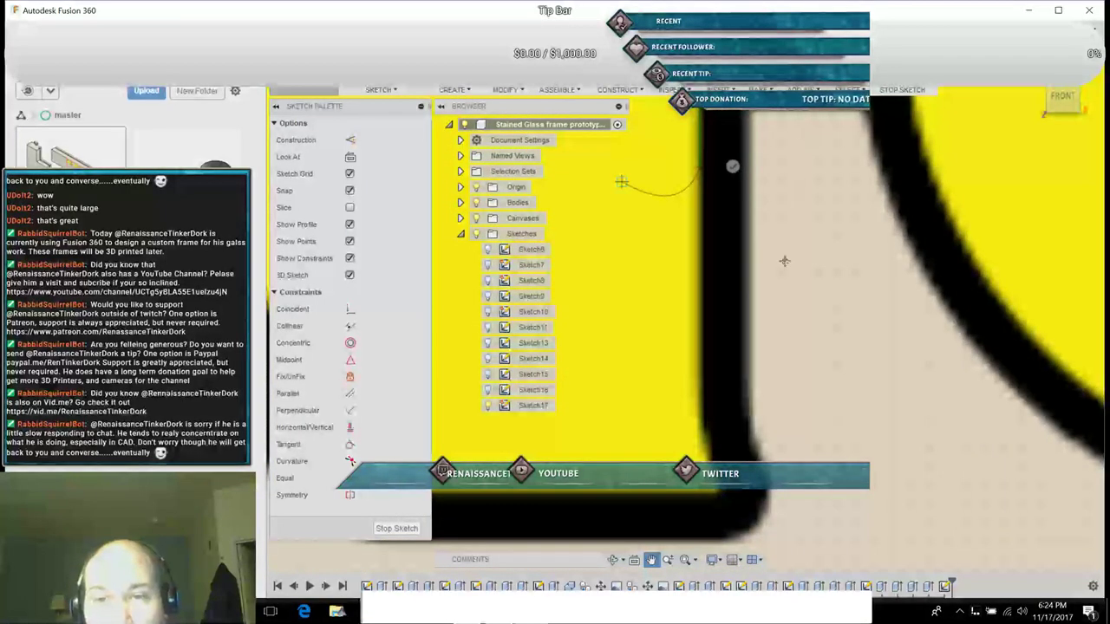
key(Escape)
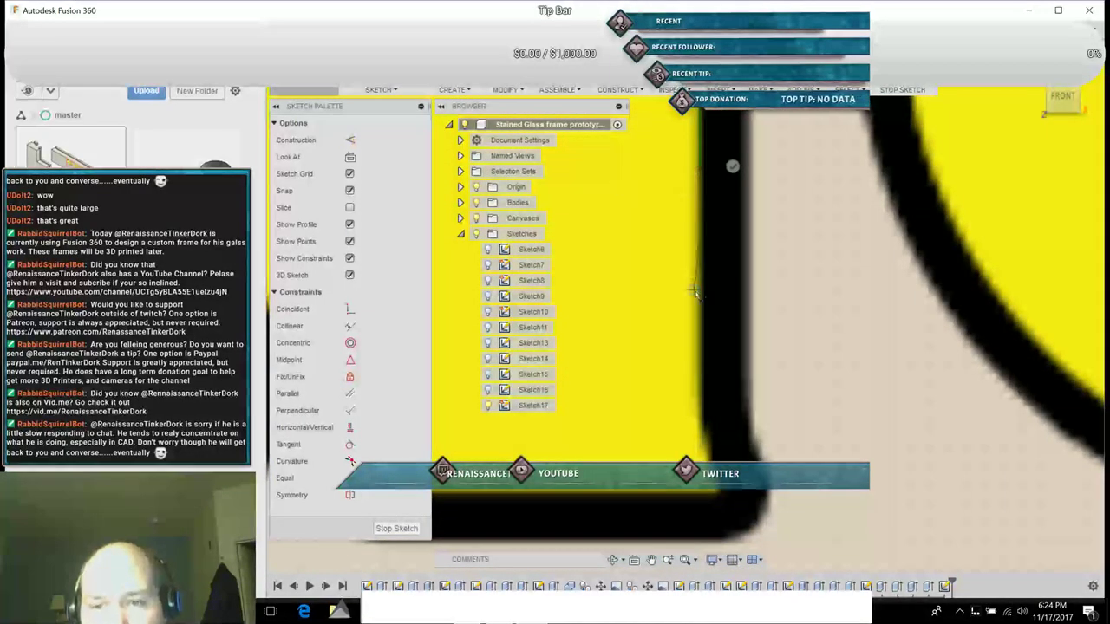
click(701, 306)
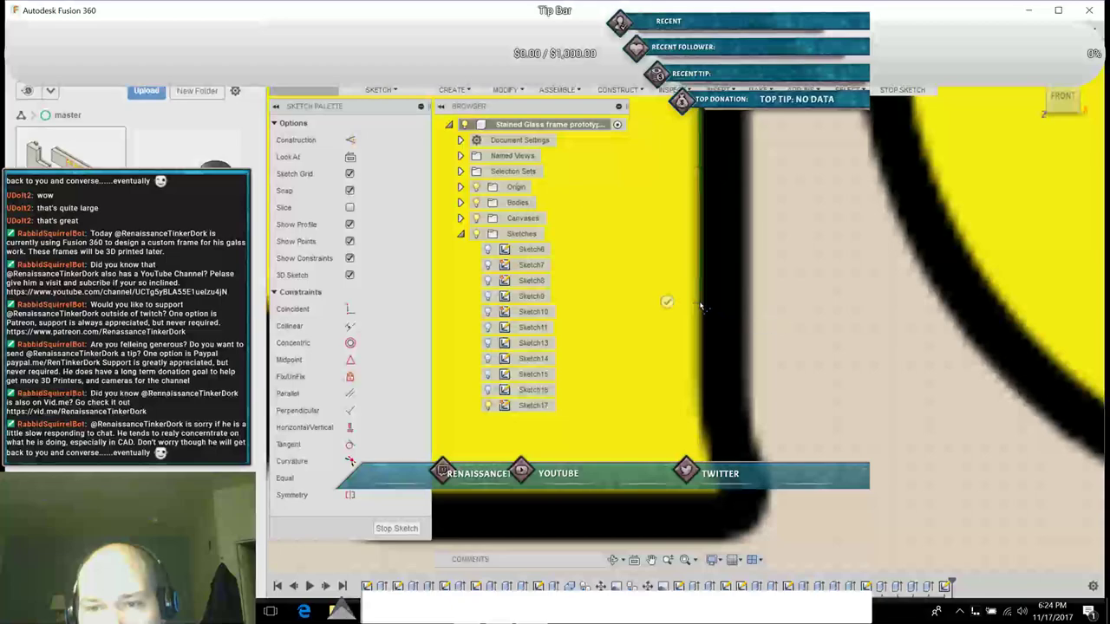
click(703, 423)
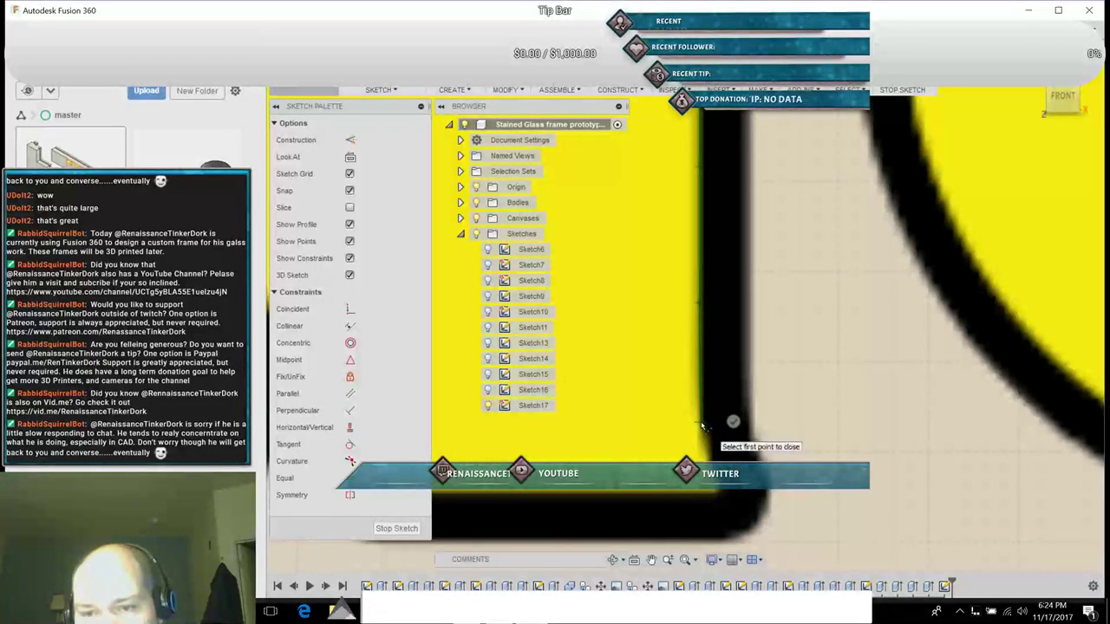
Step: Trace the spline around the N's inner lower-right corner and onto the bottom edge
click(725, 491)
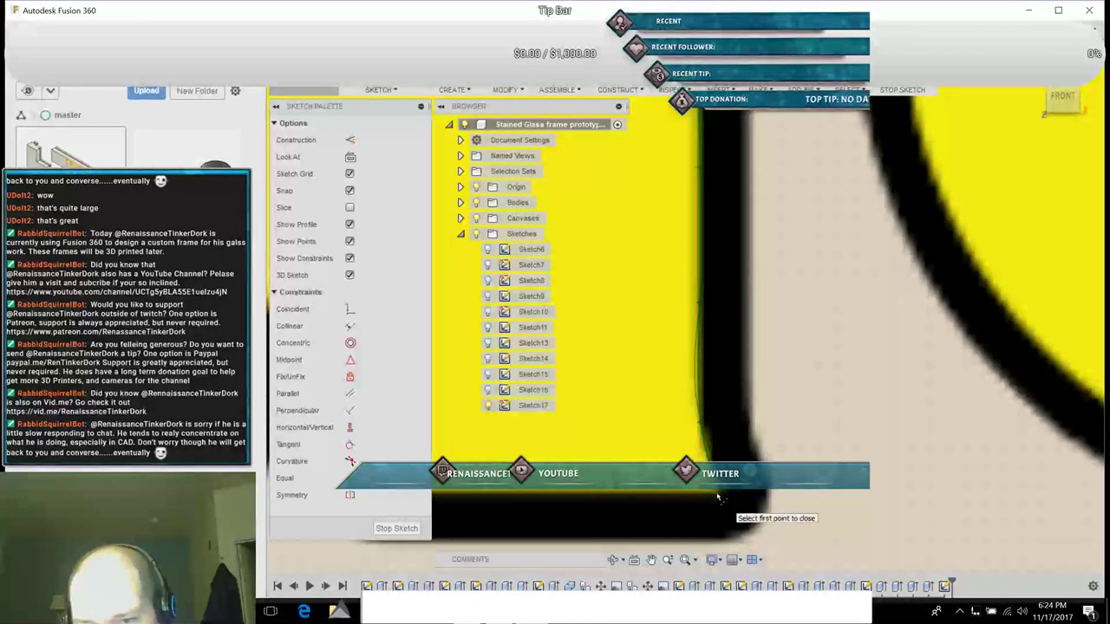
click(716, 495)
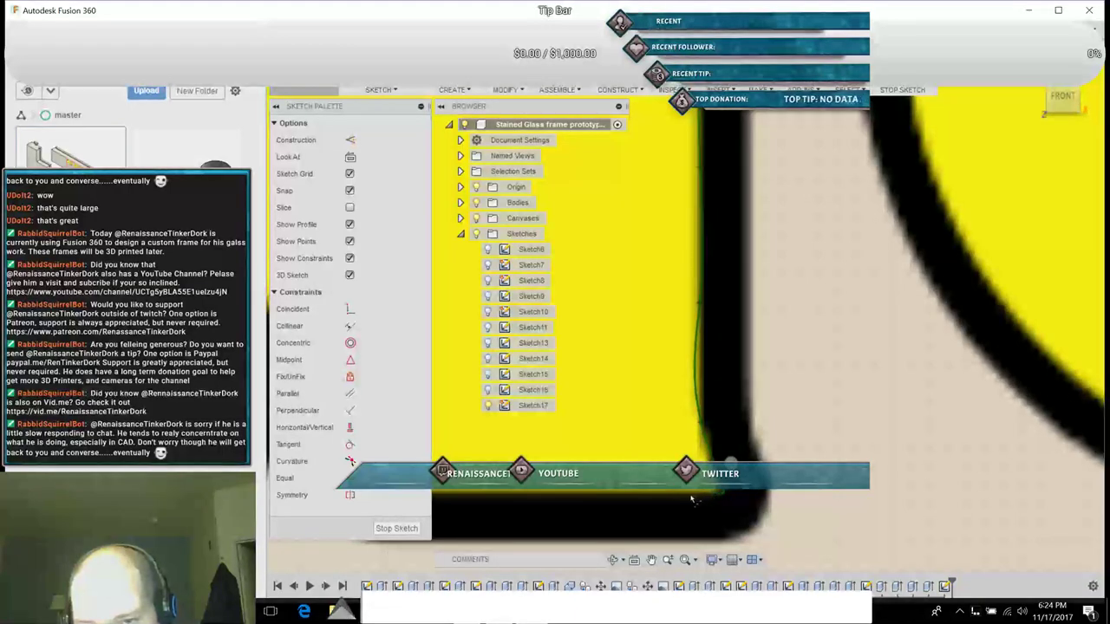
click(685, 493)
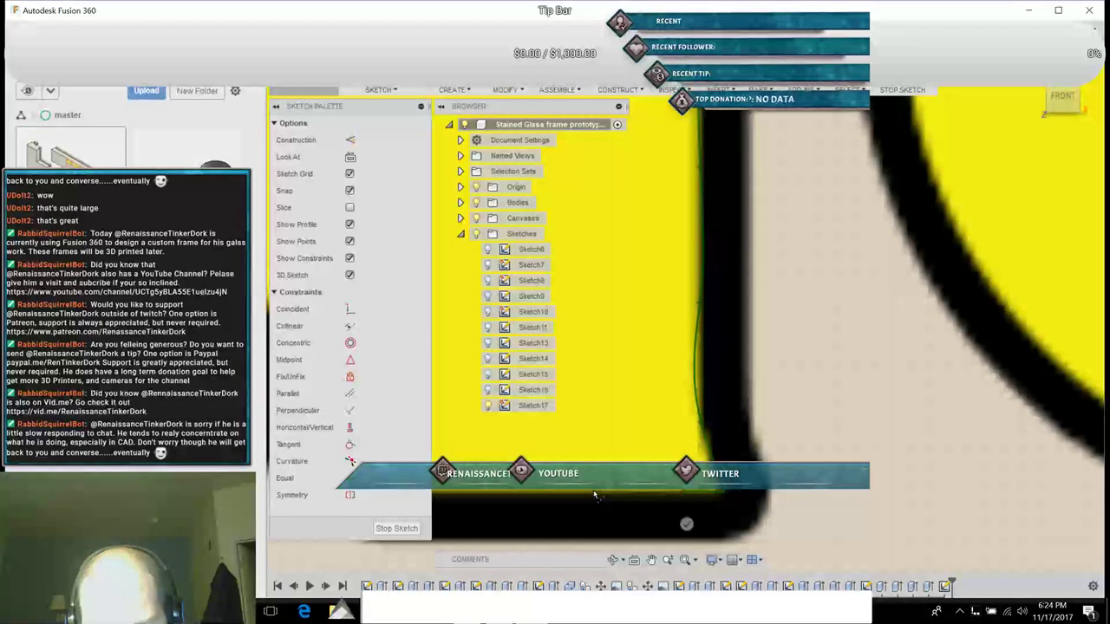
Step: Extend the spline along the N's inner bottom edge and up the right side of the inner diagonal line
click(652, 560)
drag(501, 528, 757, 511)
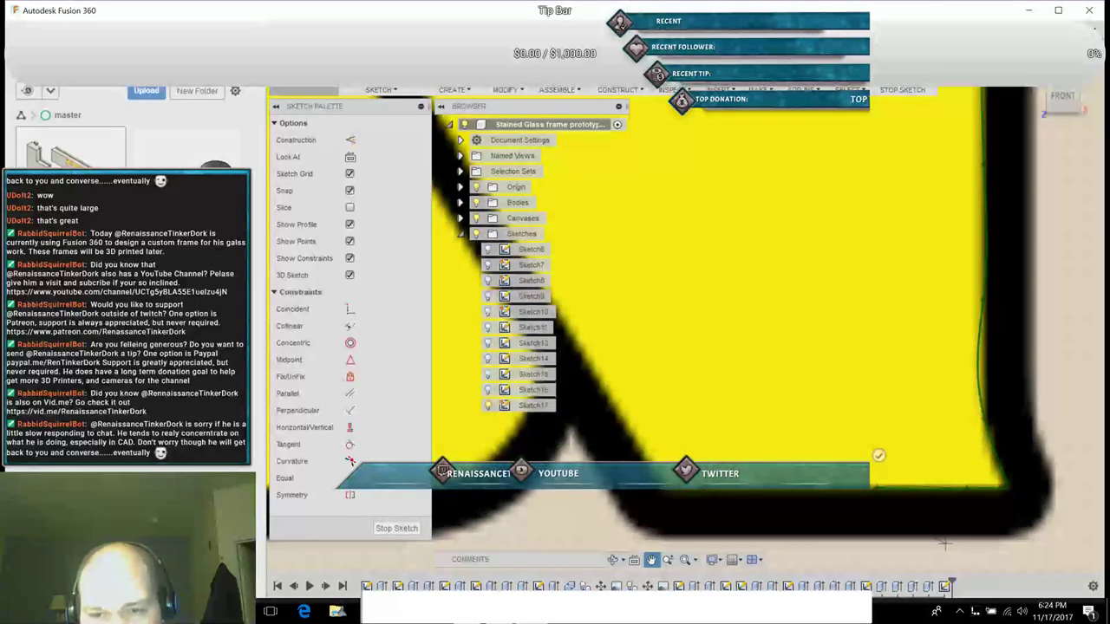
key(Escape)
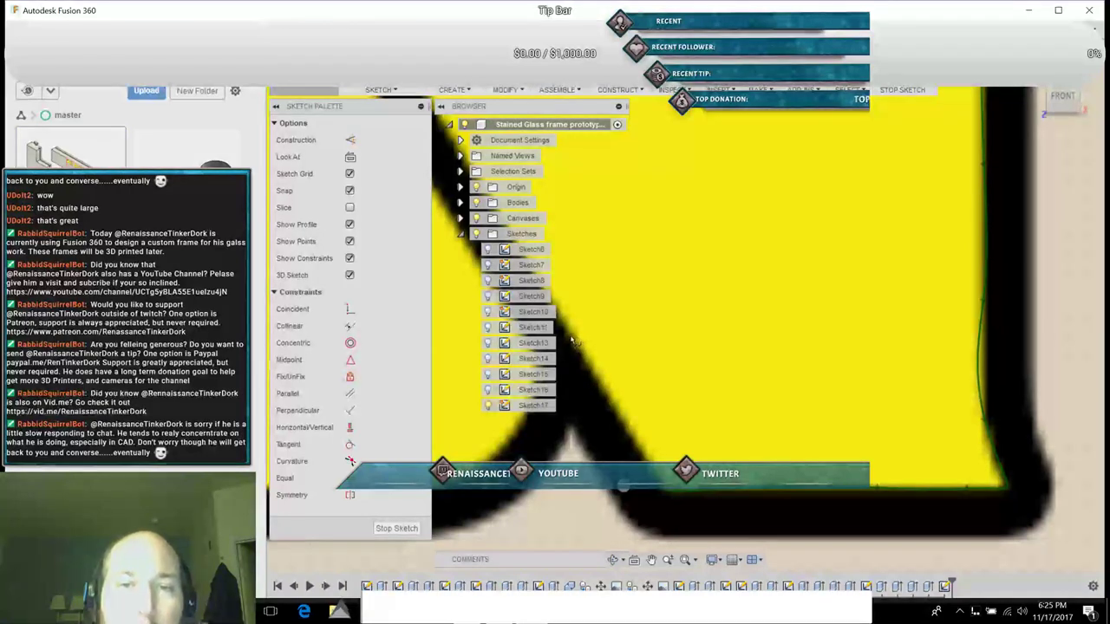
click(651, 560)
drag(646, 364, 826, 535)
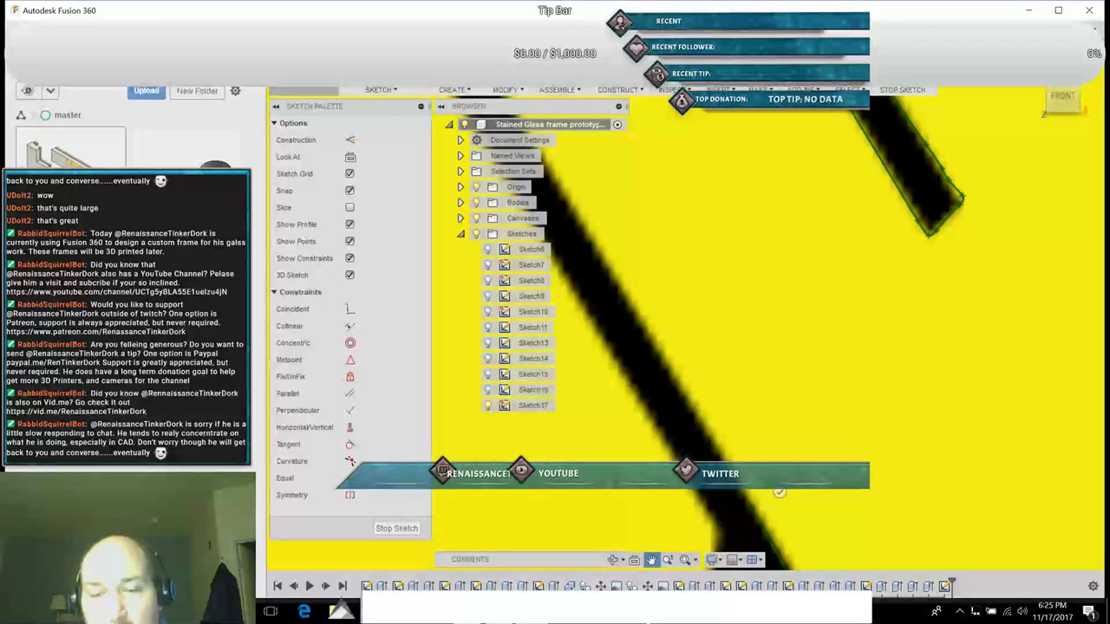
key(Escape)
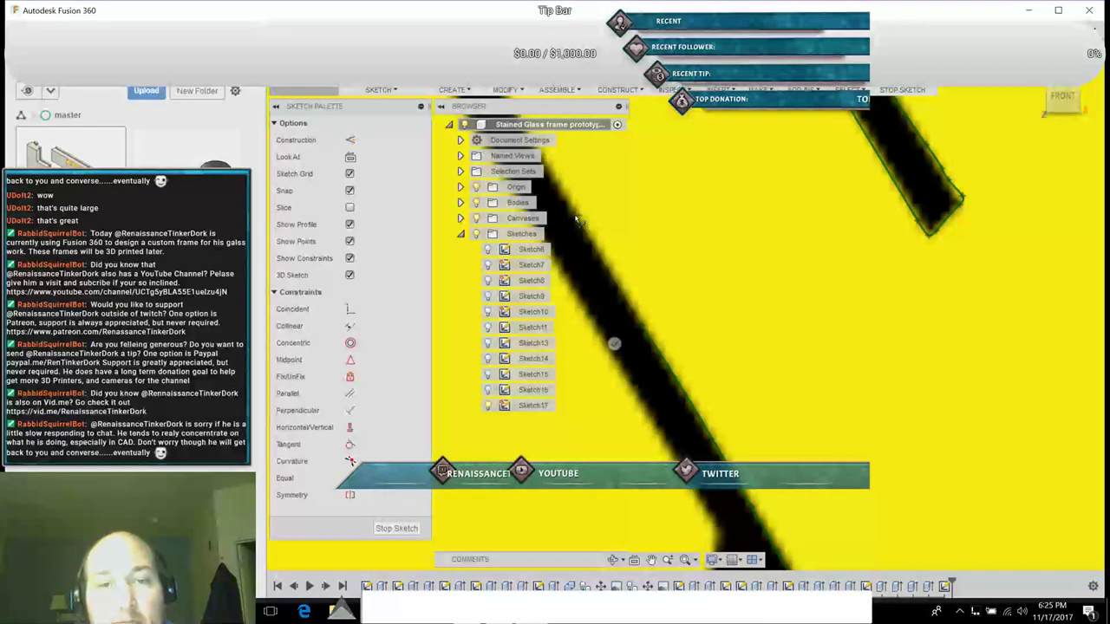
Step: Continue the spline up the diagonal line's right side to the corner at its free upper end
click(652, 562)
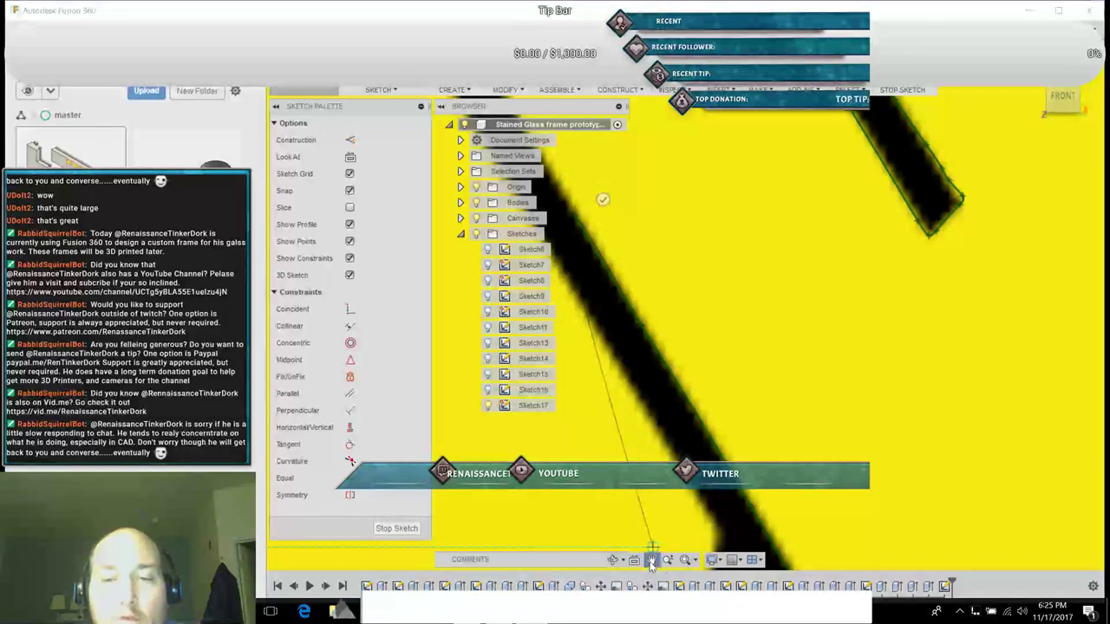
mouse_move(707, 293)
mouse_down()
mouse_move(854, 500)
mouse_move(883, 568)
mouse_up()
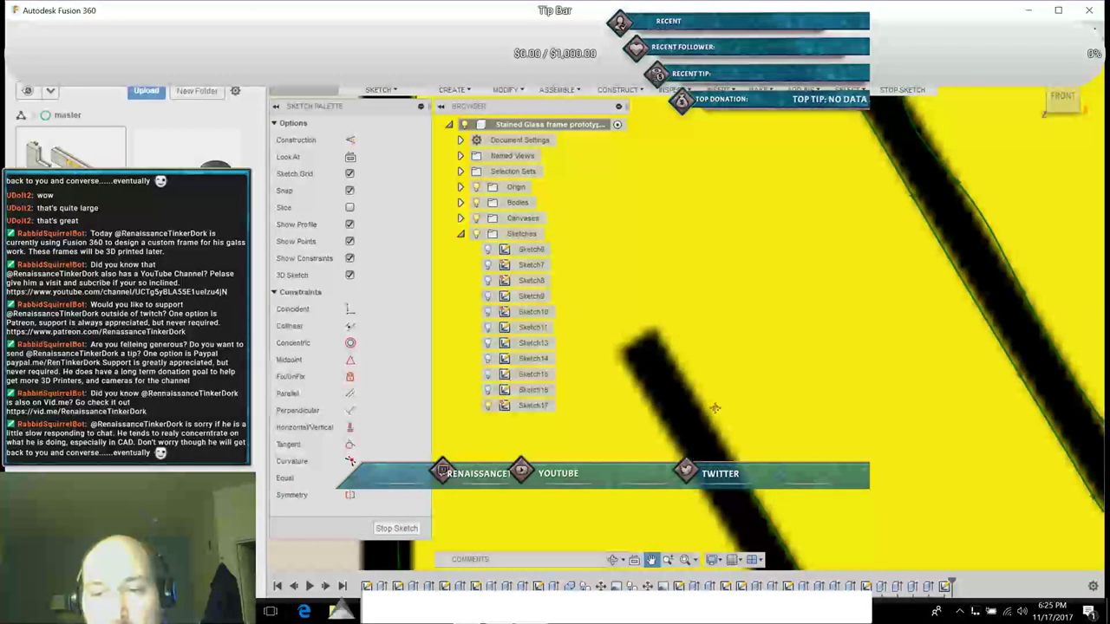
click(657, 340)
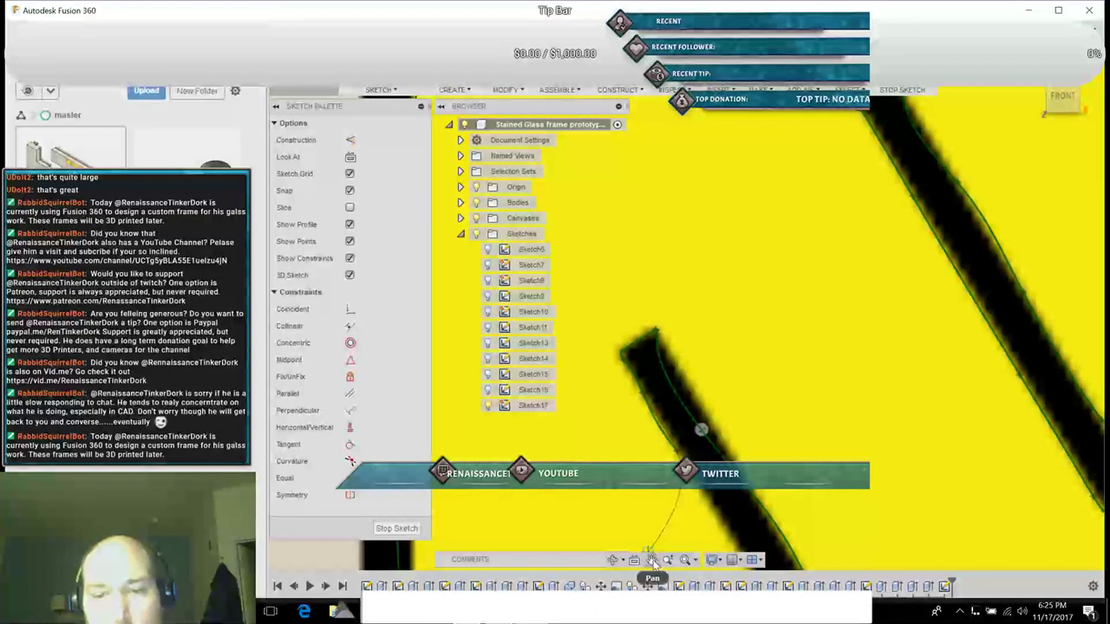
Step: Trace the spline down the diagonal line's left side to the start of the rounded inner corner at its foot
mouse_move(719, 515)
middle_down()
mouse_move(611, 333)
mouse_move(611, 243)
middle_up()
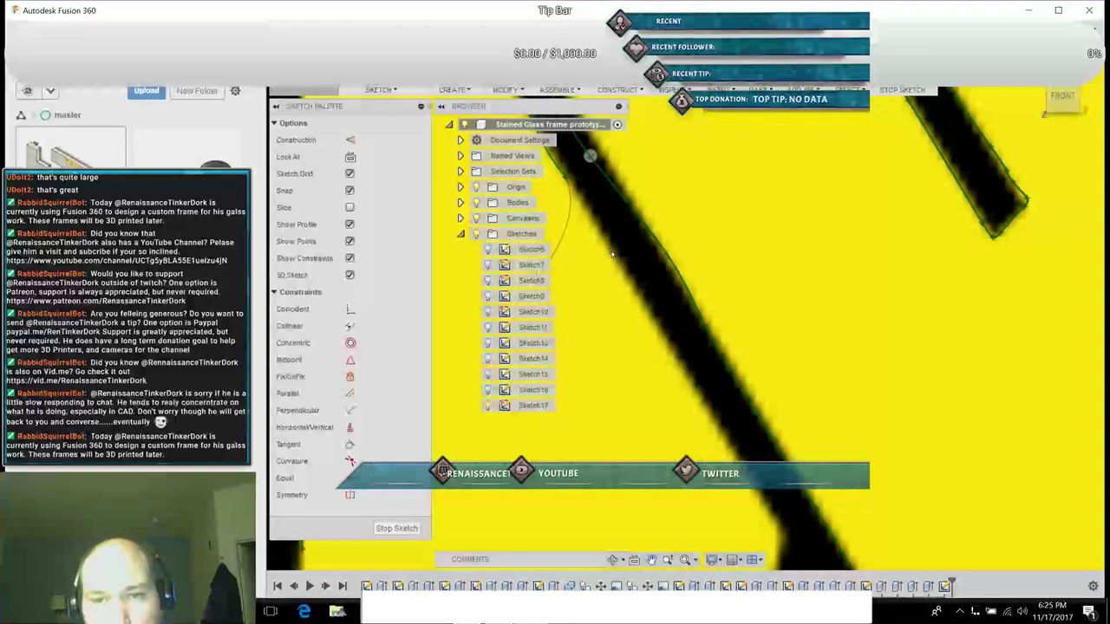
click(627, 277)
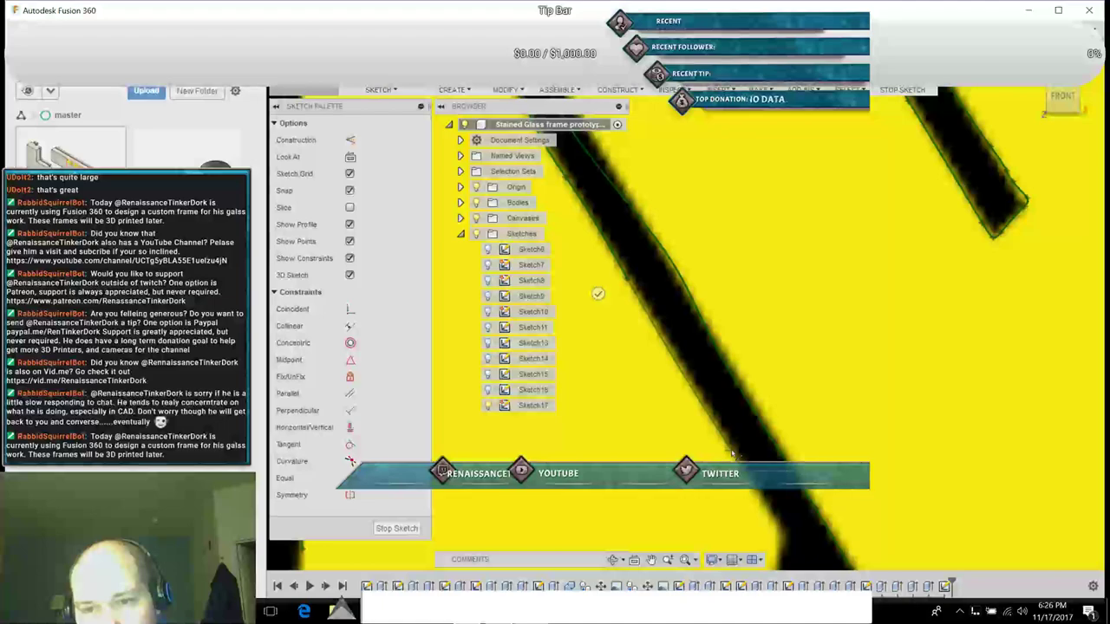
click(758, 433)
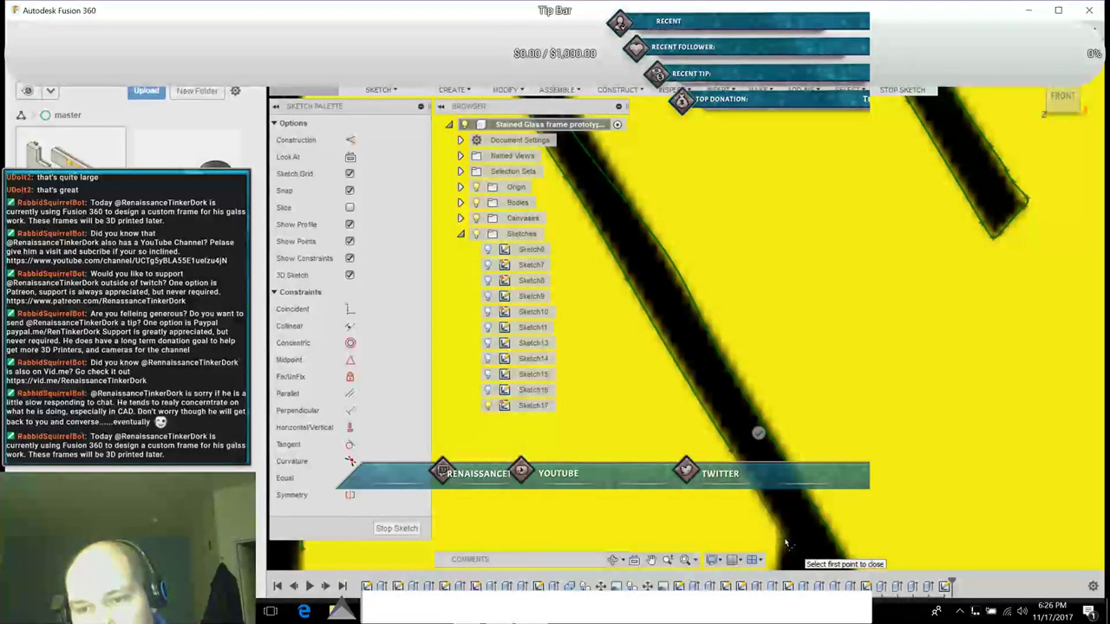
click(784, 539)
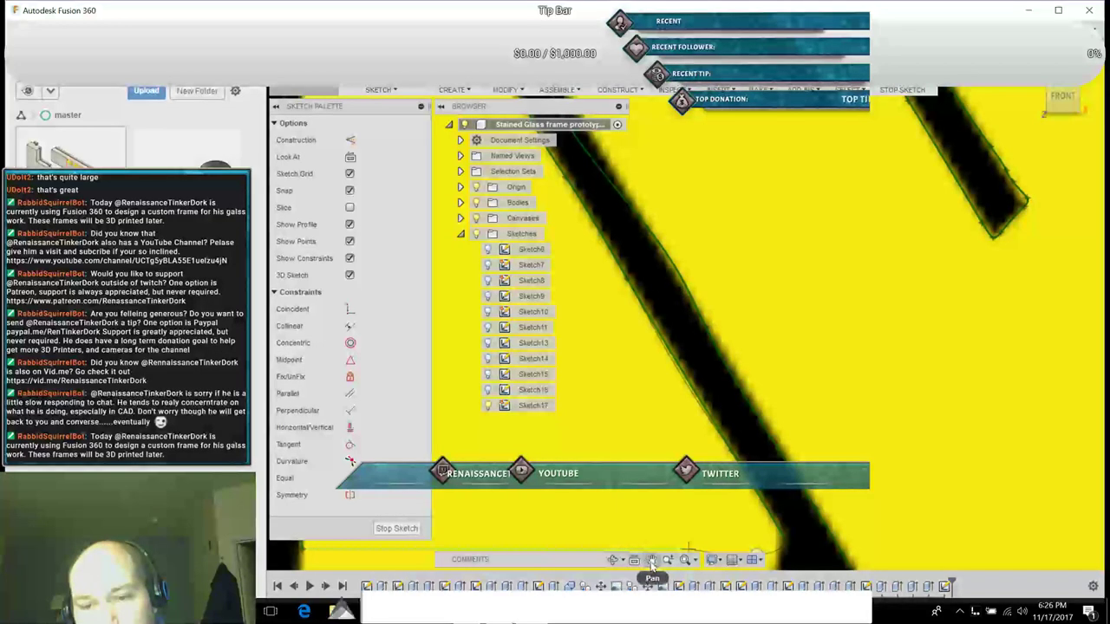
mouse_move(655, 487)
mouse_down()
mouse_move(627, 287)
mouse_move(646, 213)
mouse_up()
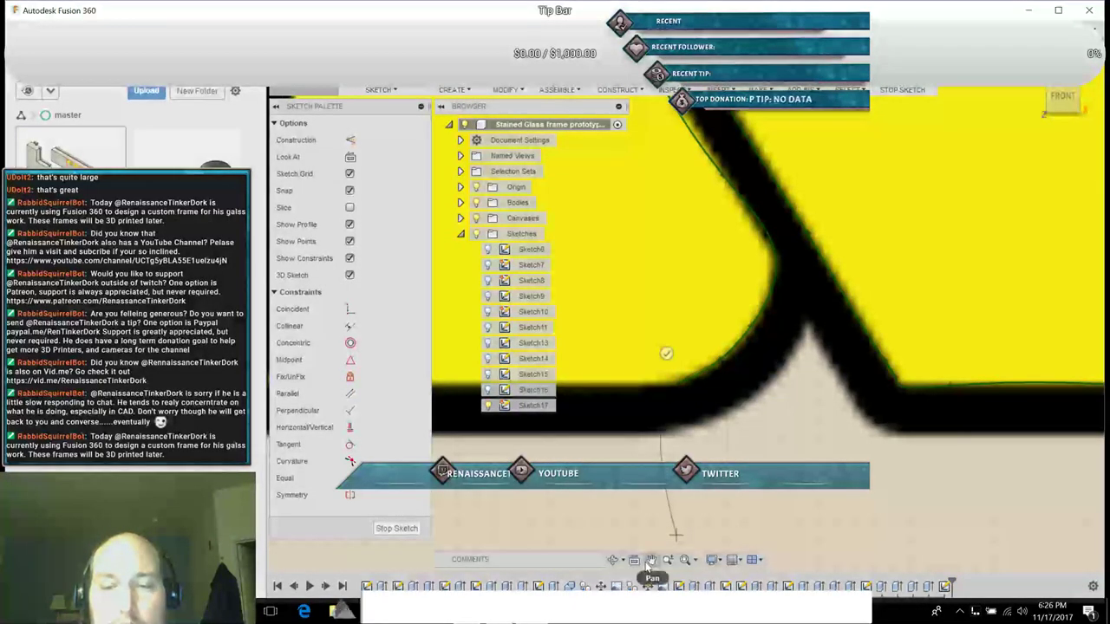
Step: Continue the spline from the rounded inner corner along the left stem's bottom edge toward the lower-left corner
click(652, 559)
mouse_move(650, 514)
mouse_down()
mouse_move(824, 528)
mouse_move(954, 555)
mouse_move(936, 485)
mouse_move(917, 491)
mouse_up()
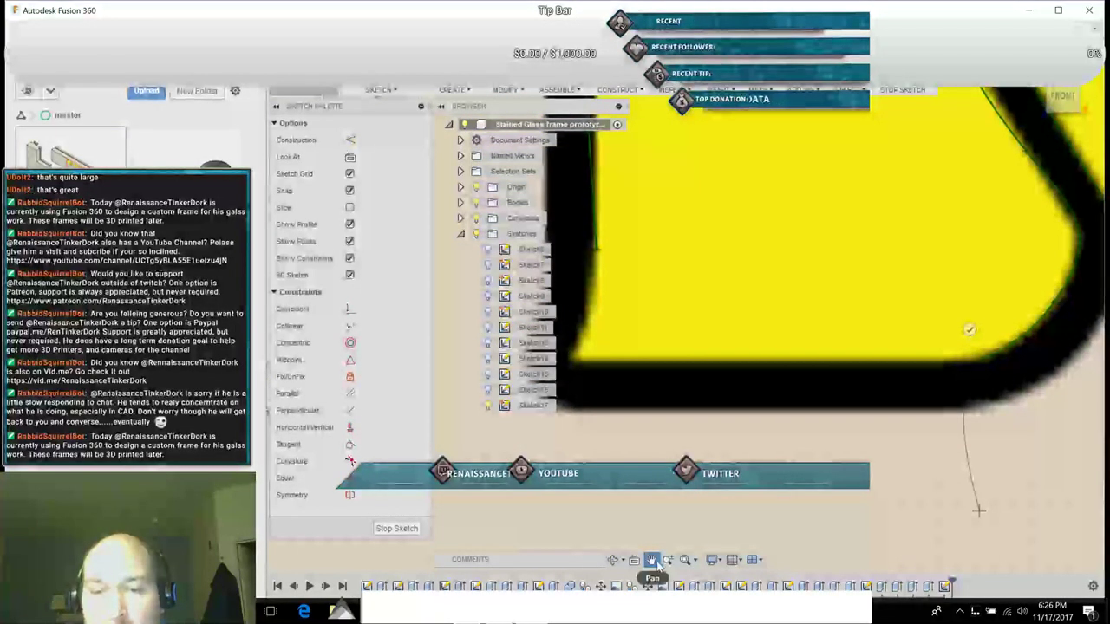
key(Escape)
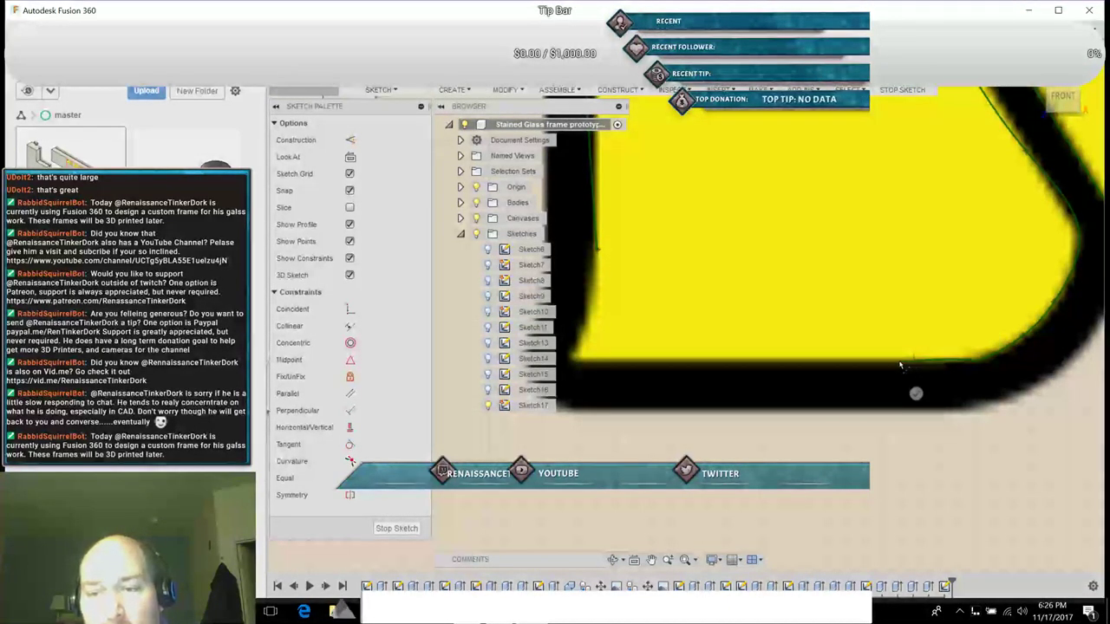
click(839, 366)
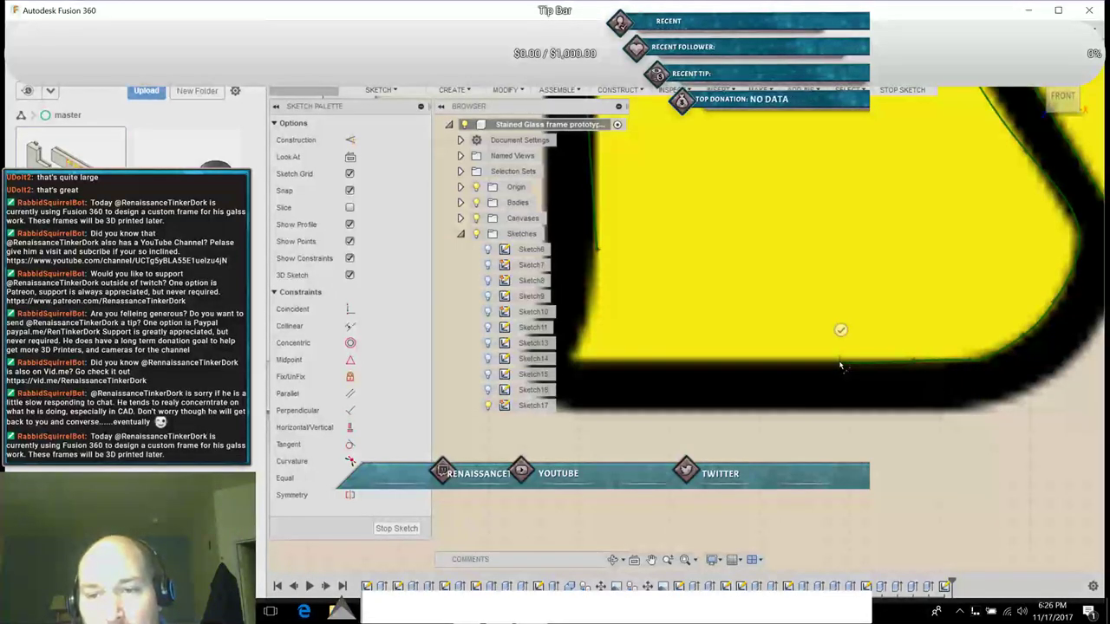
click(765, 364)
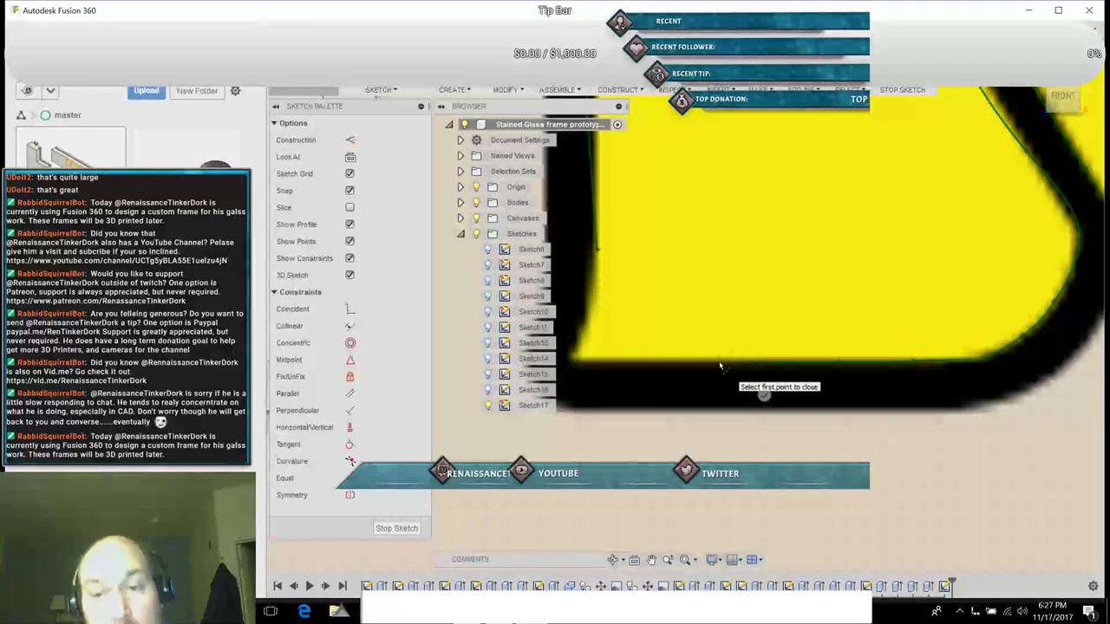
click(693, 368)
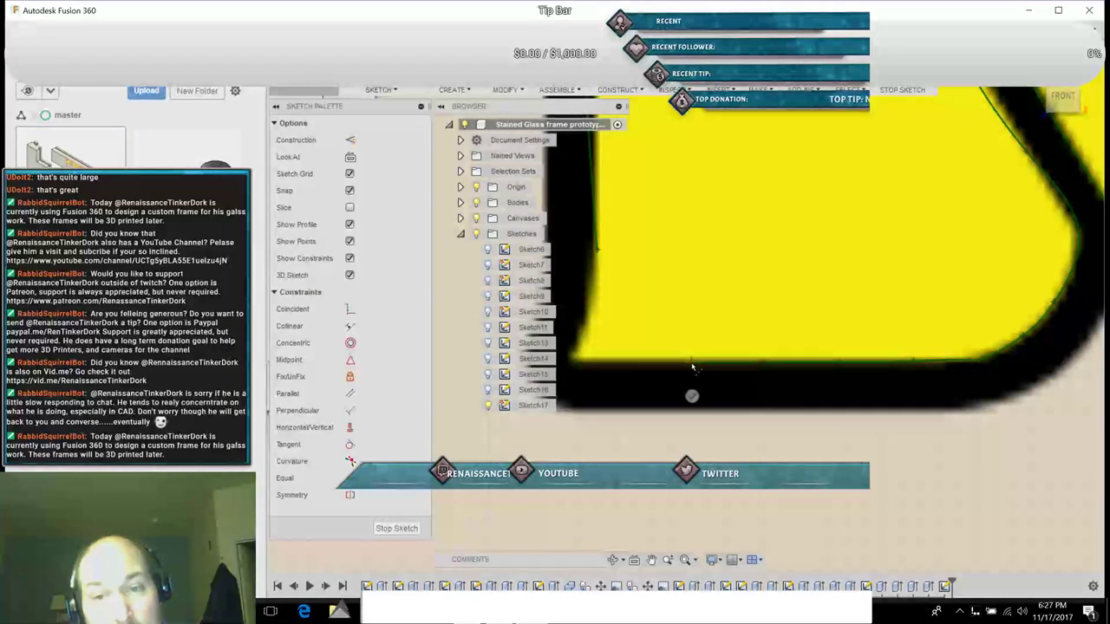
Step: Trace the spline around the left stem's lower-left inner corner and close it at its first point on the left edge
click(575, 369)
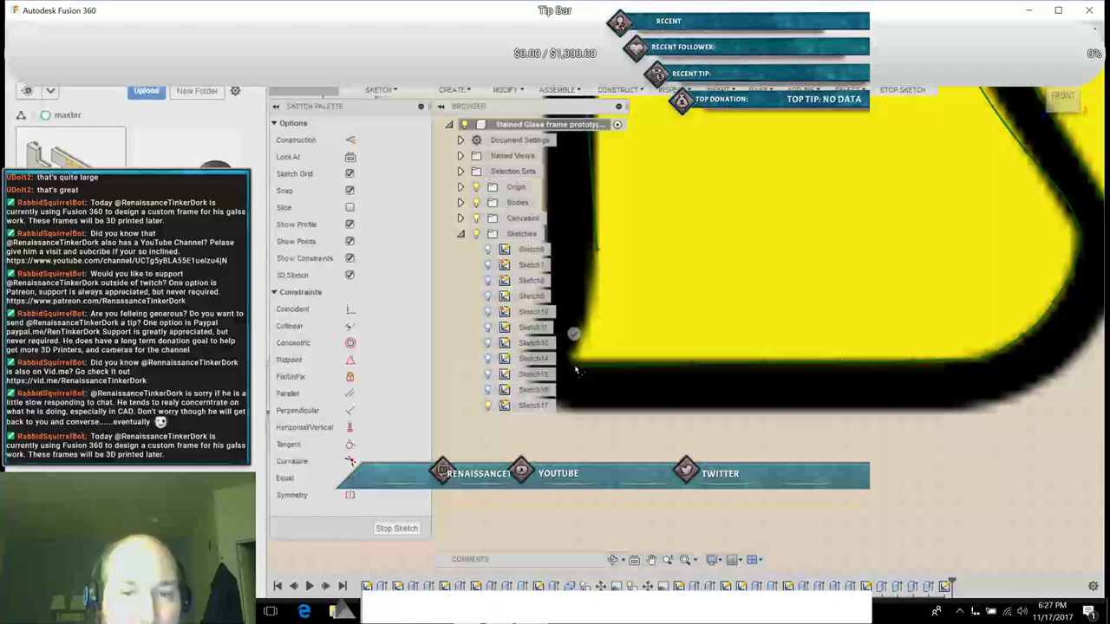
click(574, 357)
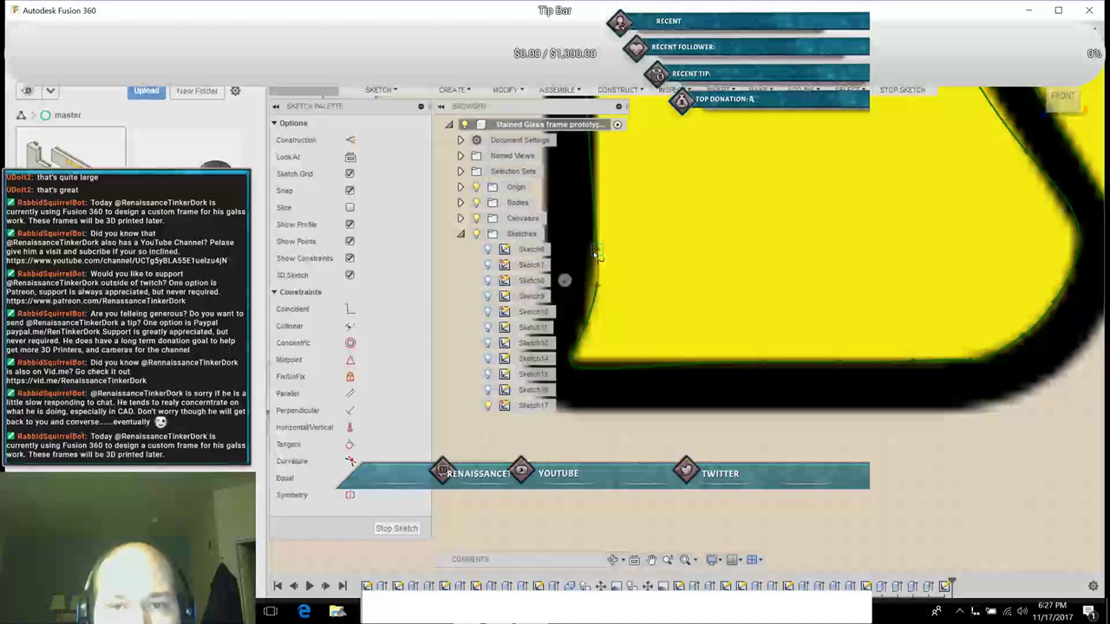
click(596, 251)
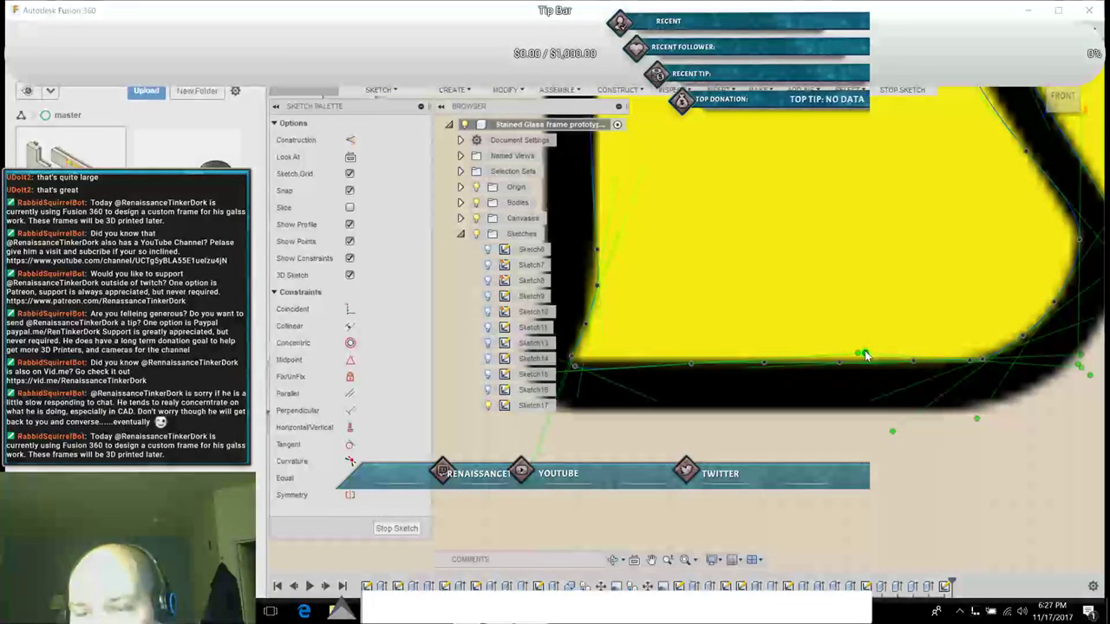
Step: Adjust the spline's tangent handle near the rounded lower-right corner to lie along the stem's bottom edge
click(866, 358)
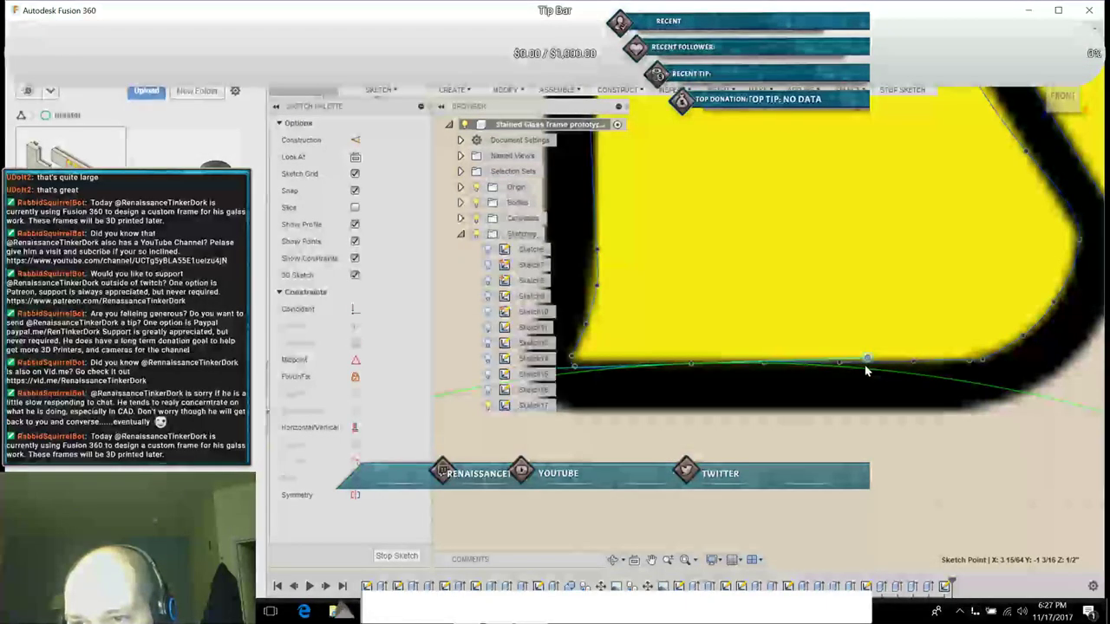
drag(865, 364, 865, 365)
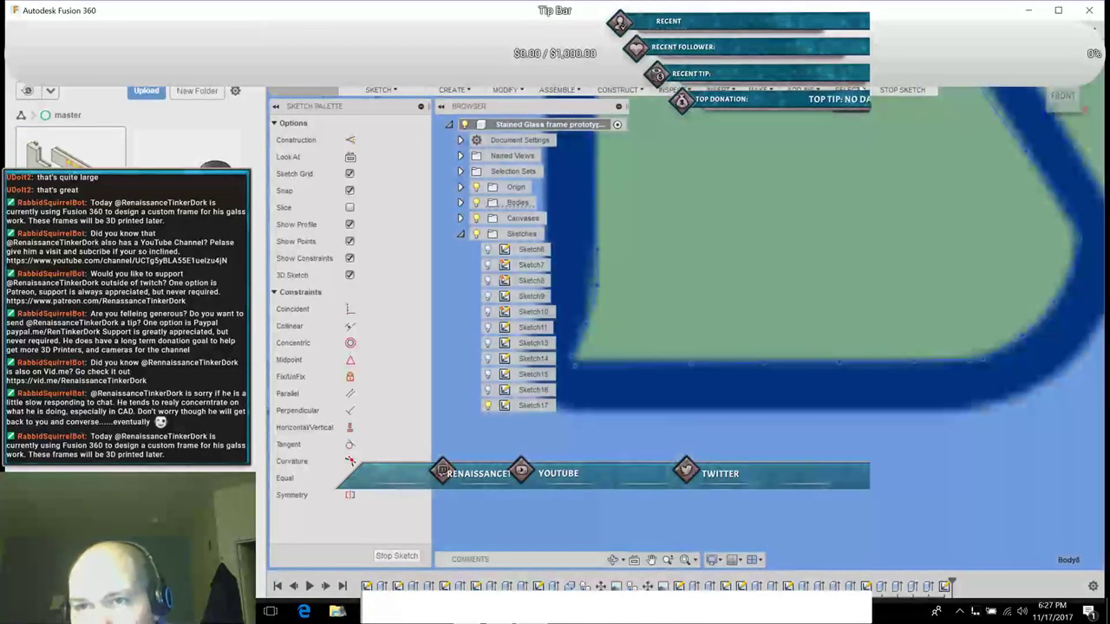
Step: Enable the Sketch Profiles, Sketch Points, Sketch Curves, Sketch Geometry Constraint and Mesh Facets selection filters
click(848, 89)
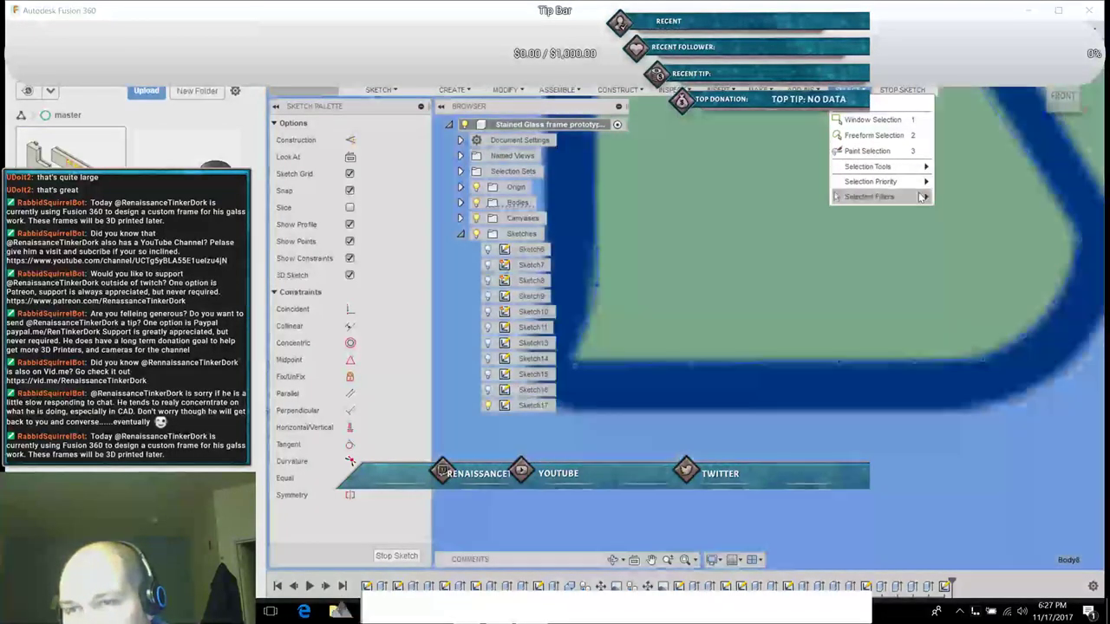
mouse_move(919, 196)
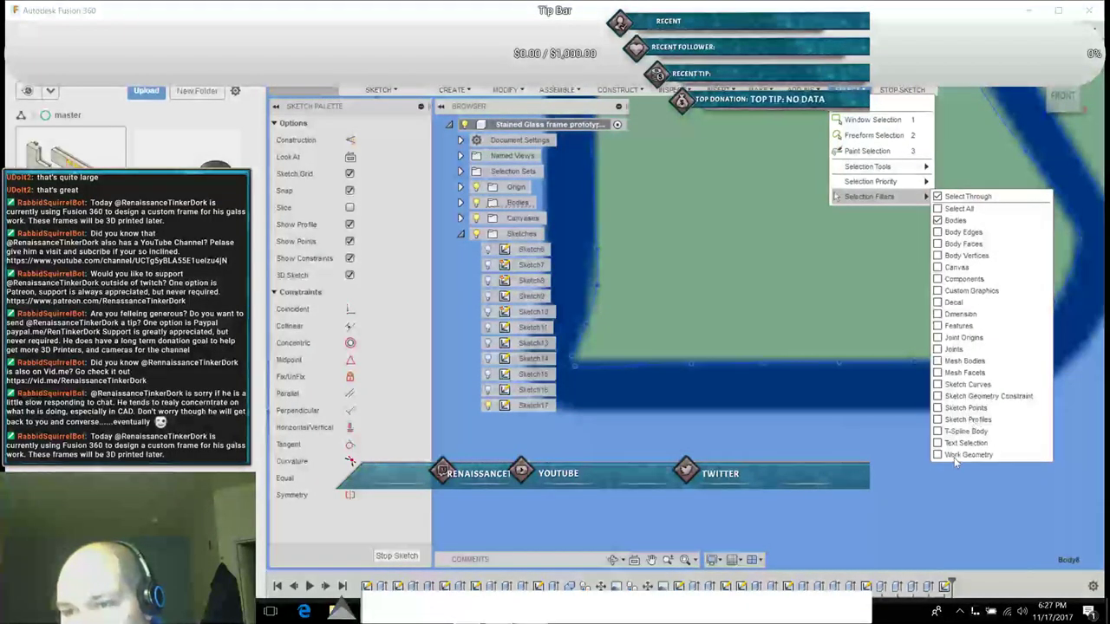
click(937, 420)
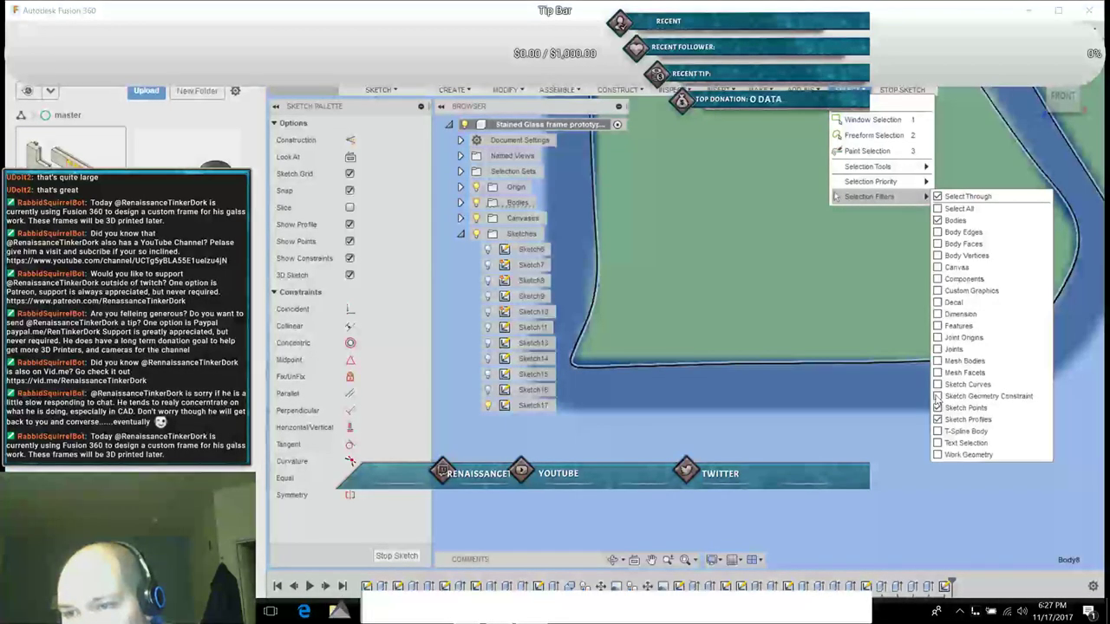
click(938, 408)
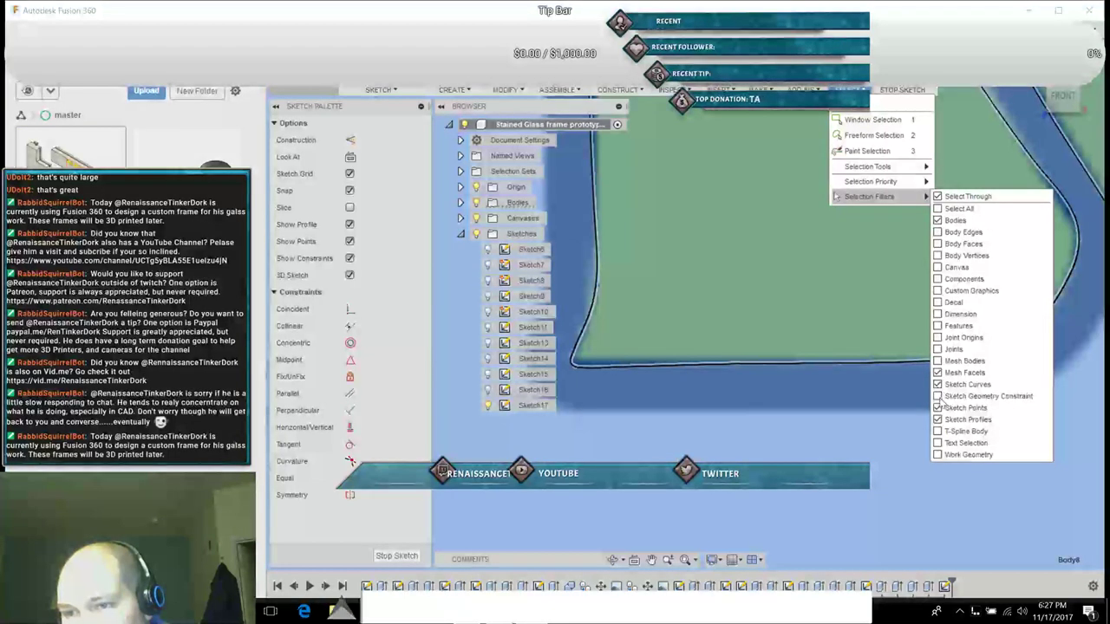
click(938, 396)
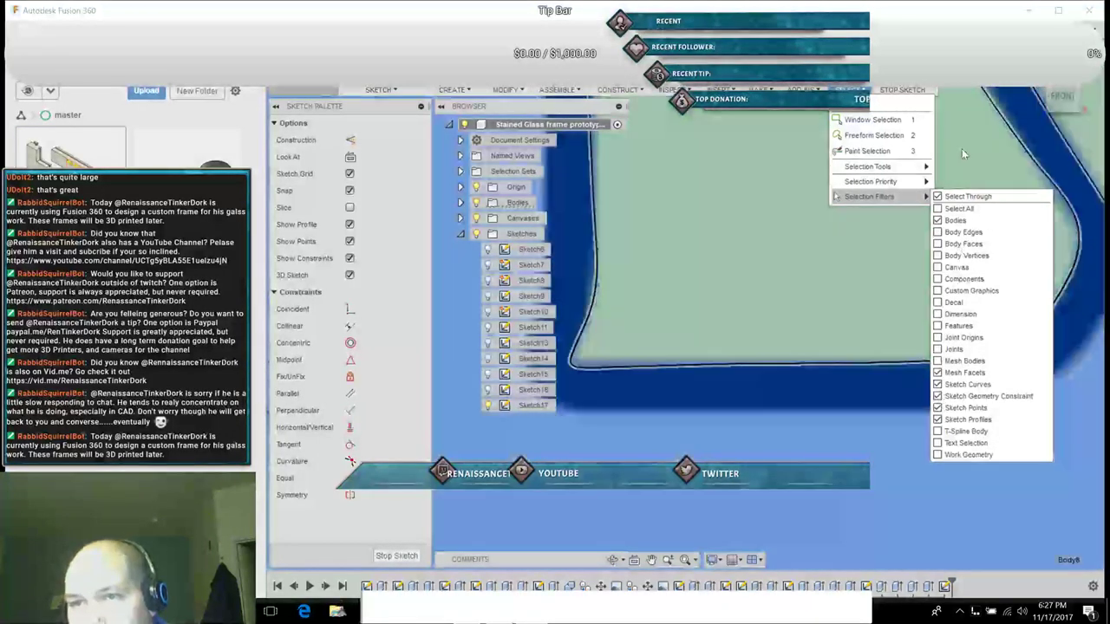
click(962, 148)
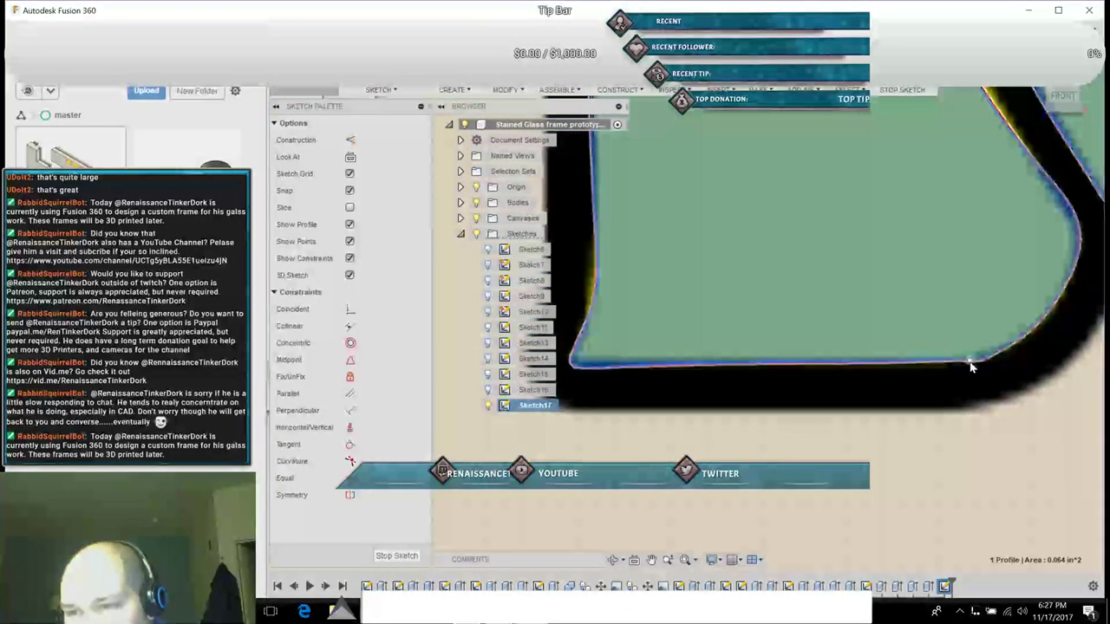
Step: Level the tangent handle of the bottom-edge spline point just before the rounded corner so it follows the edge
click(971, 362)
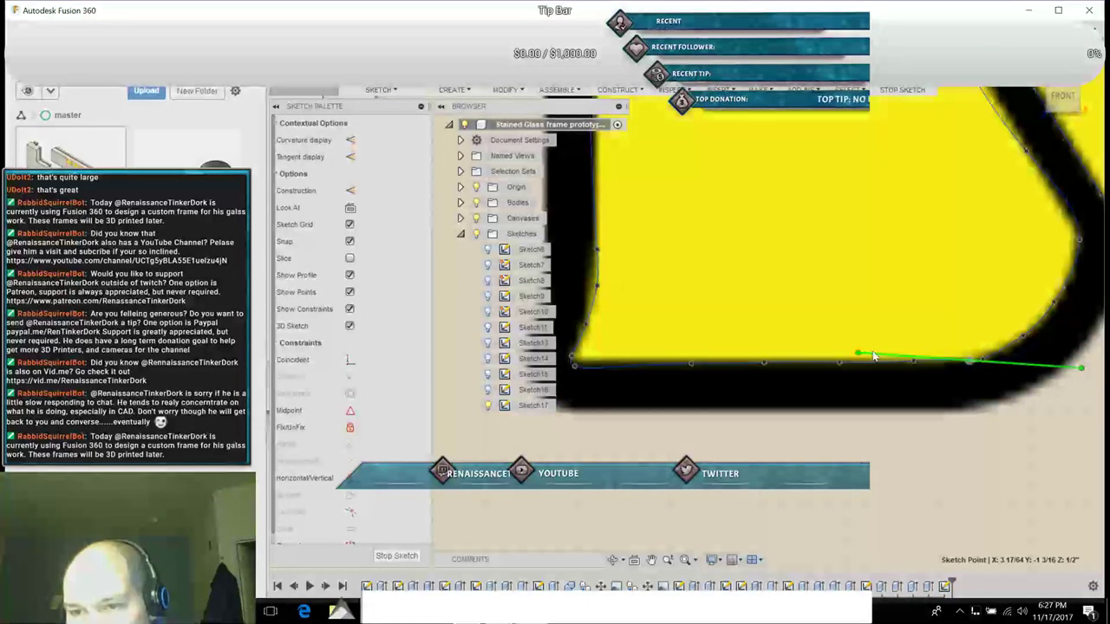
click(858, 362)
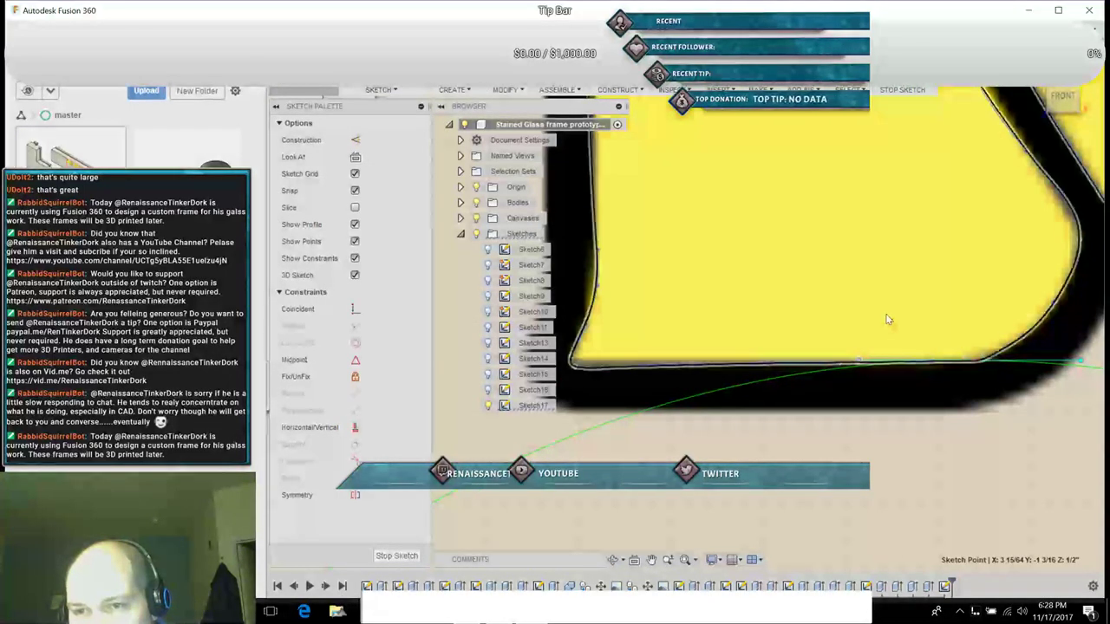
click(886, 317)
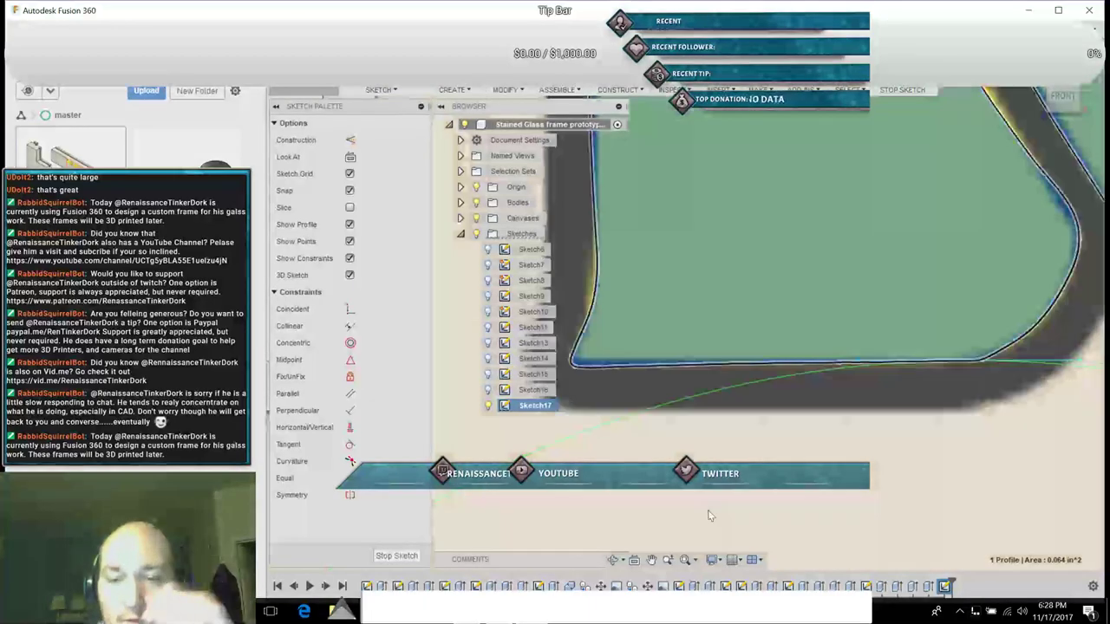
Step: Straighten the tangent handle of the spline point low on the left stem's inner edge so the curve follows the edge
click(650, 561)
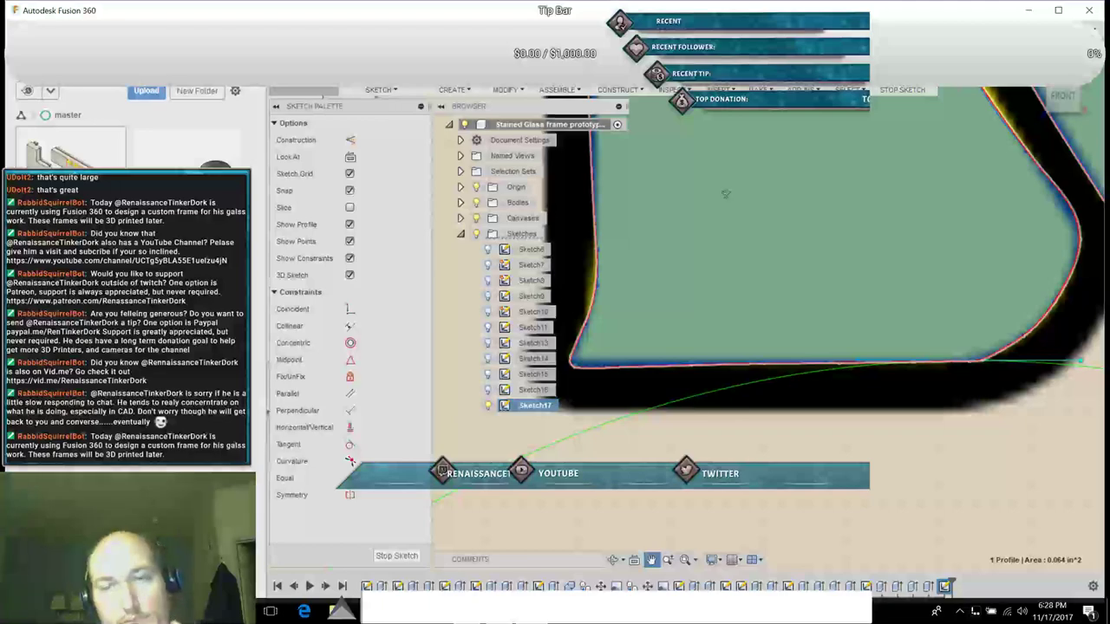
drag(720, 186, 784, 384)
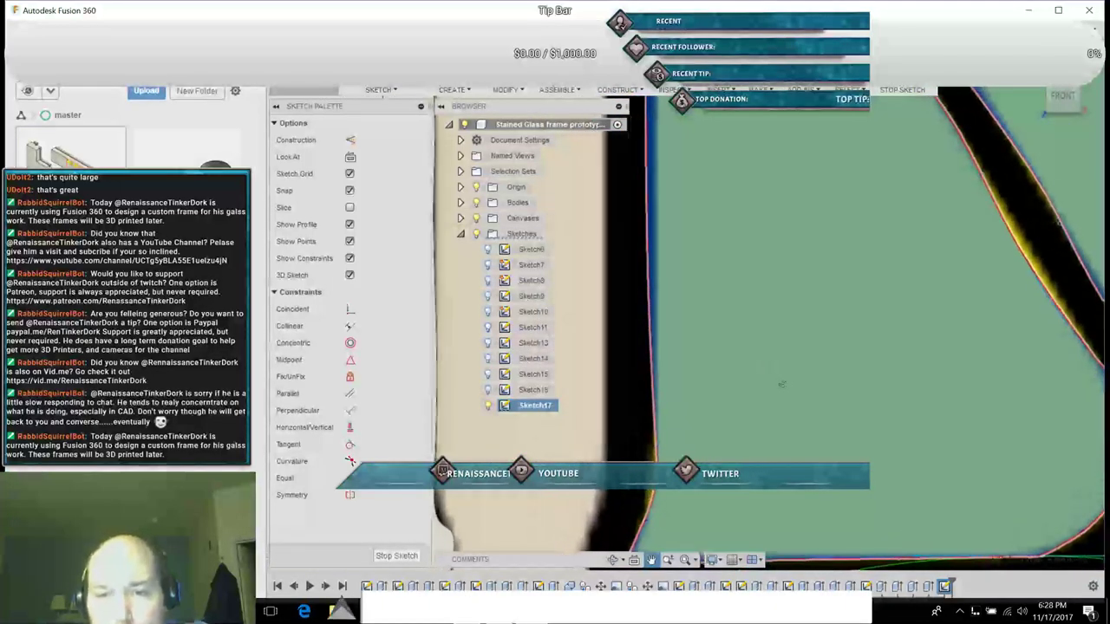
click(657, 445)
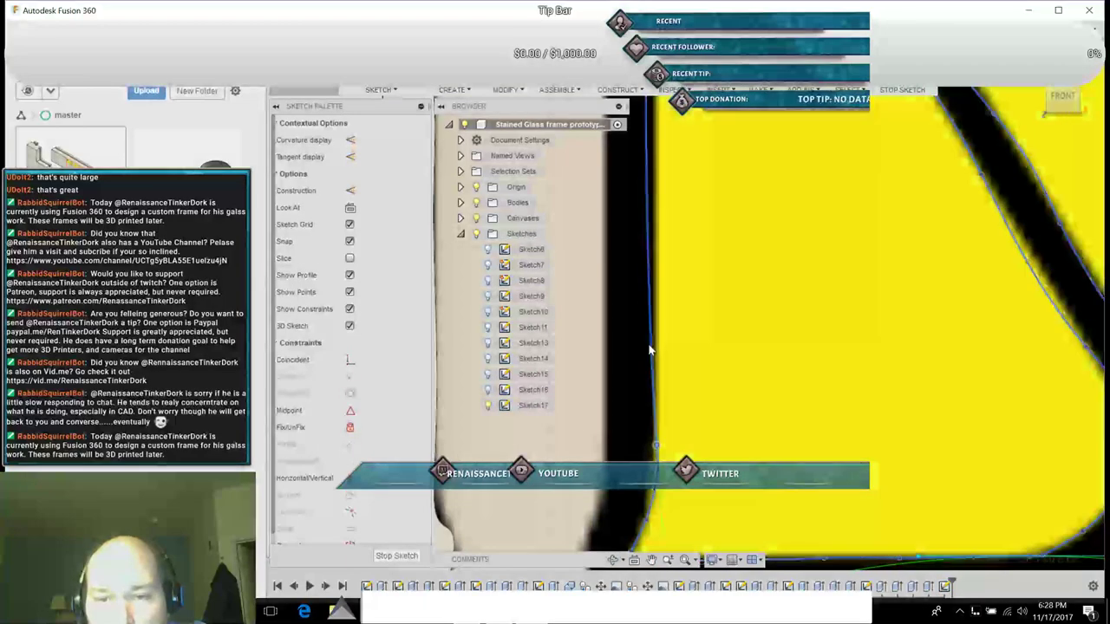
click(652, 359)
drag(652, 355, 658, 355)
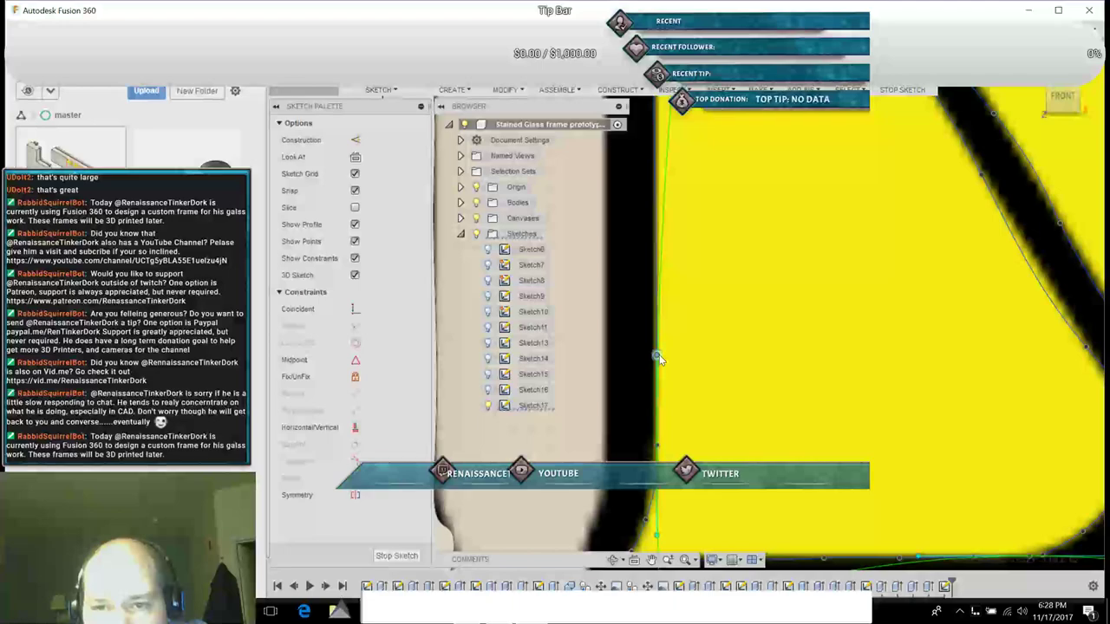
Step: Straighten the tangent handle of the spline point high on the left stem's inner edge so the curve follows the edge
click(707, 278)
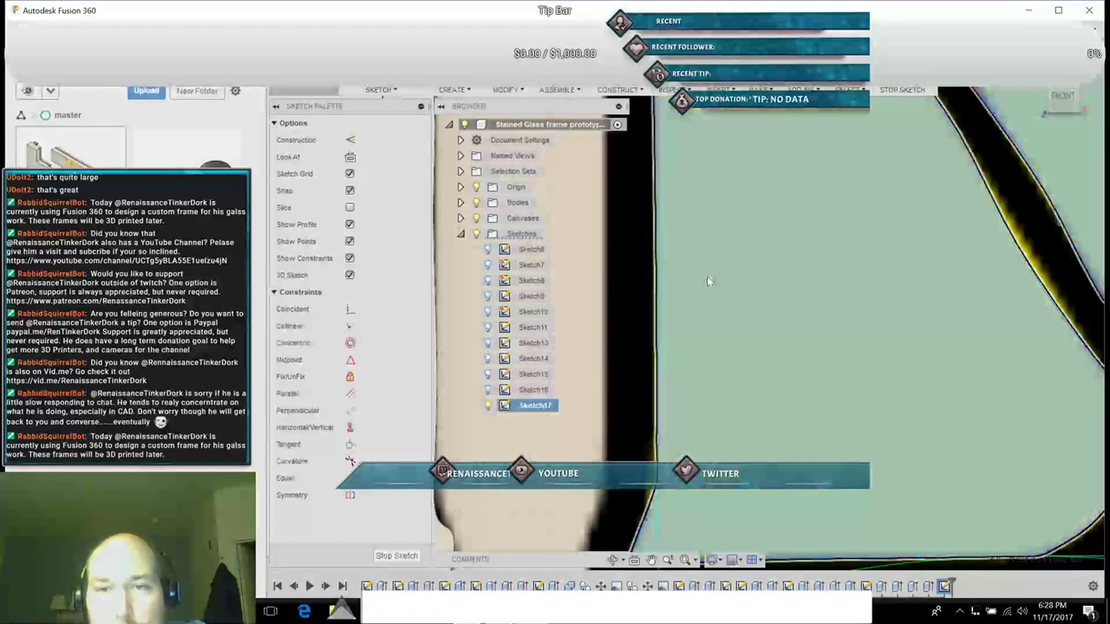
click(655, 562)
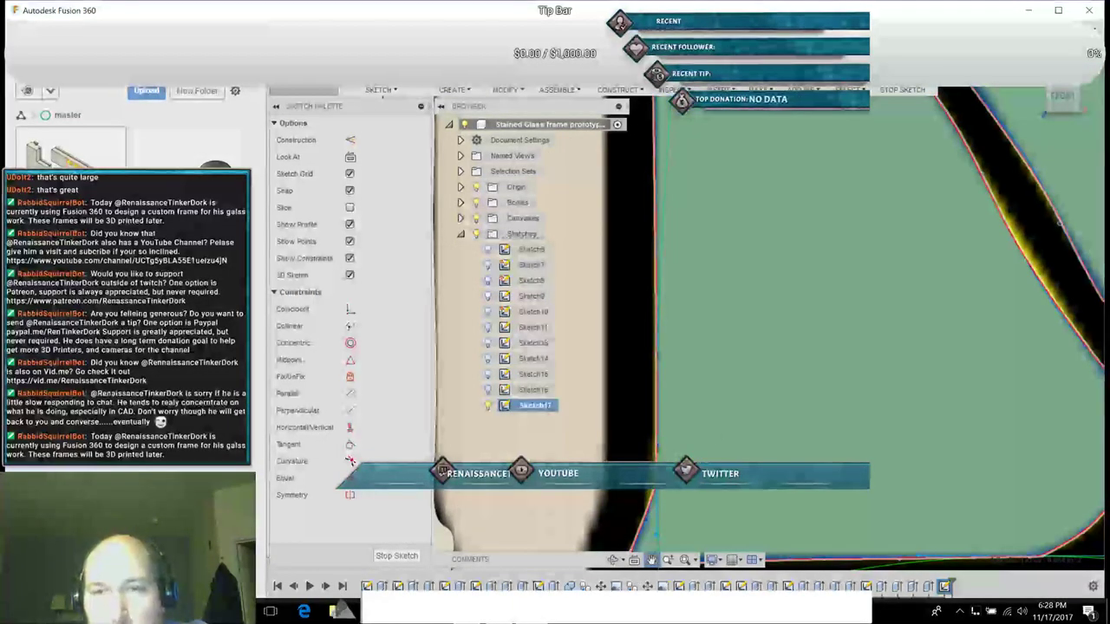
mouse_move(752, 278)
mouse_down()
mouse_move(773, 530)
mouse_move(798, 613)
mouse_up()
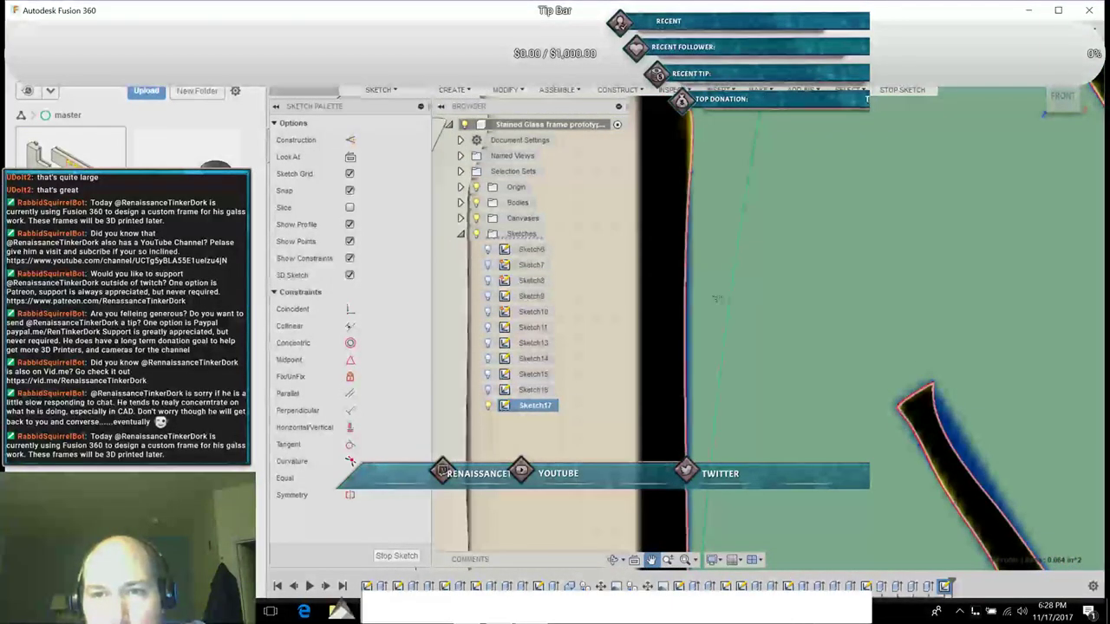
click(692, 172)
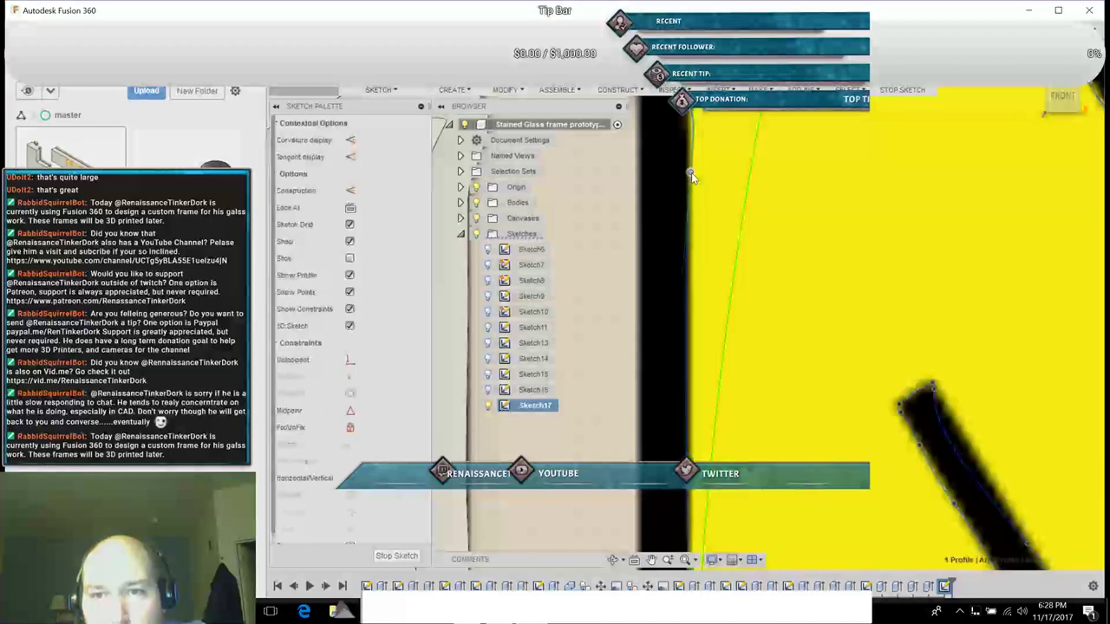
key(Escape)
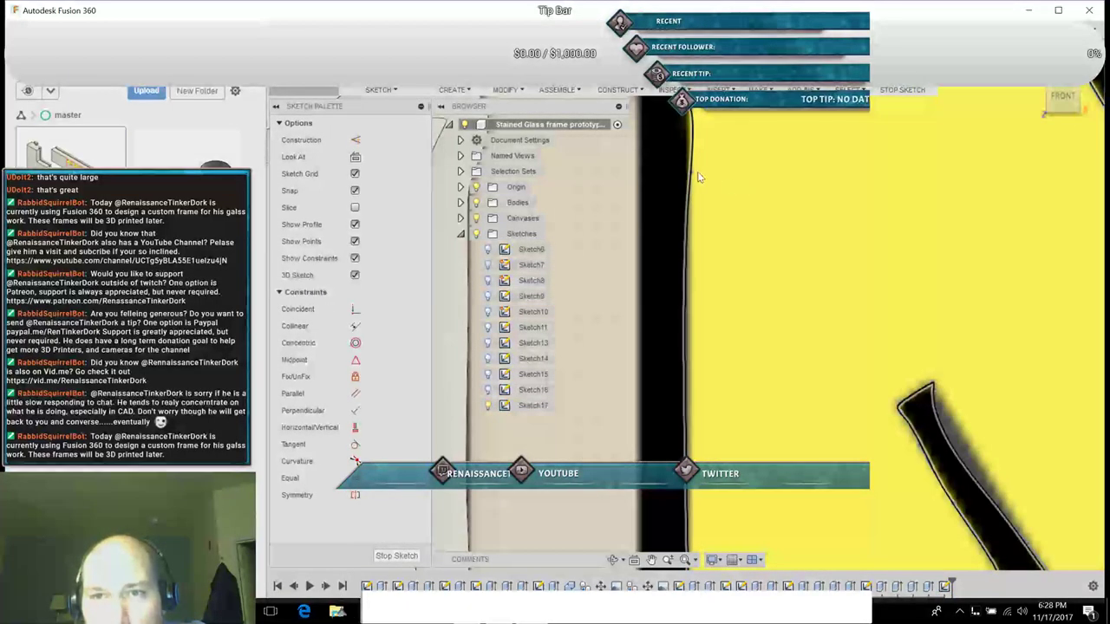
click(691, 173)
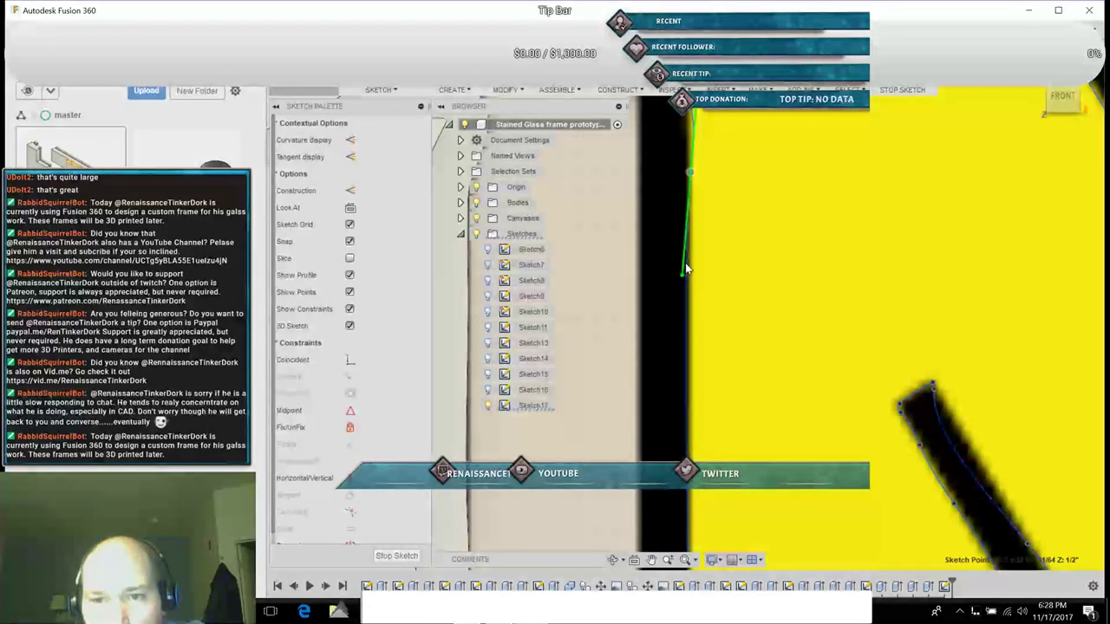
drag(682, 276, 691, 279)
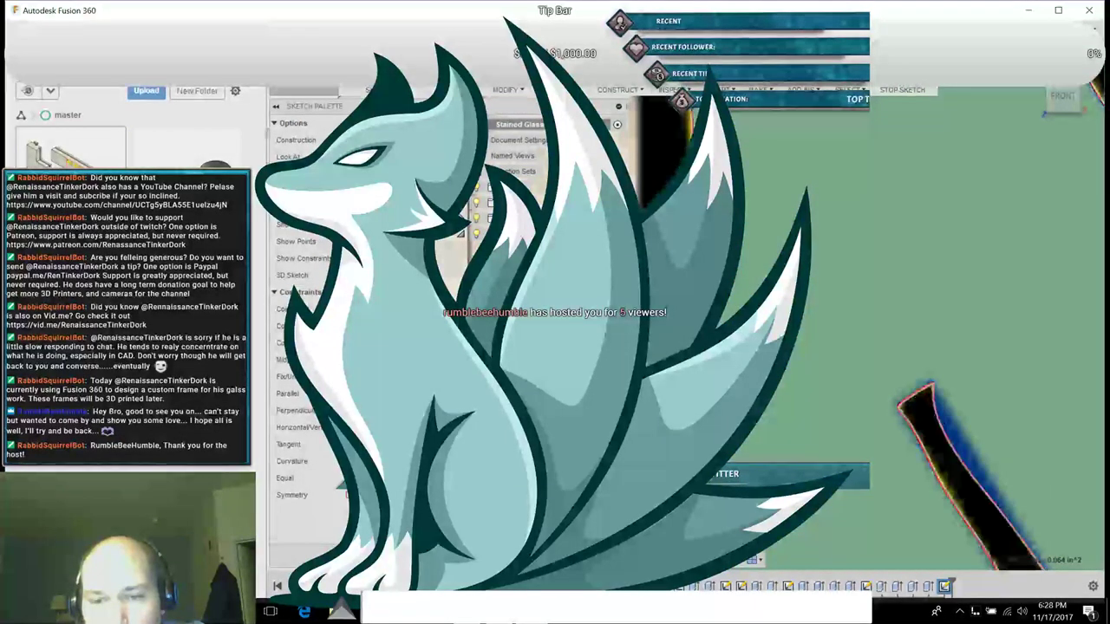
Step: Level the tangent handle of the spline point on the N's upper-left top edge, just before the corner where the diagonal starts
middle_drag(854, 217, 789, 412)
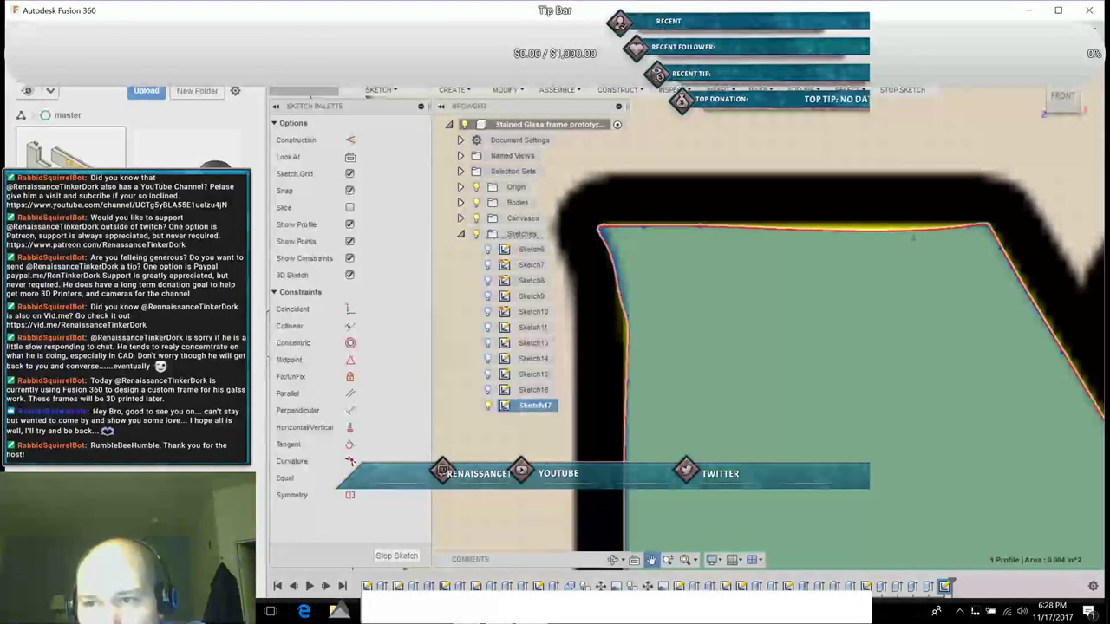
click(969, 226)
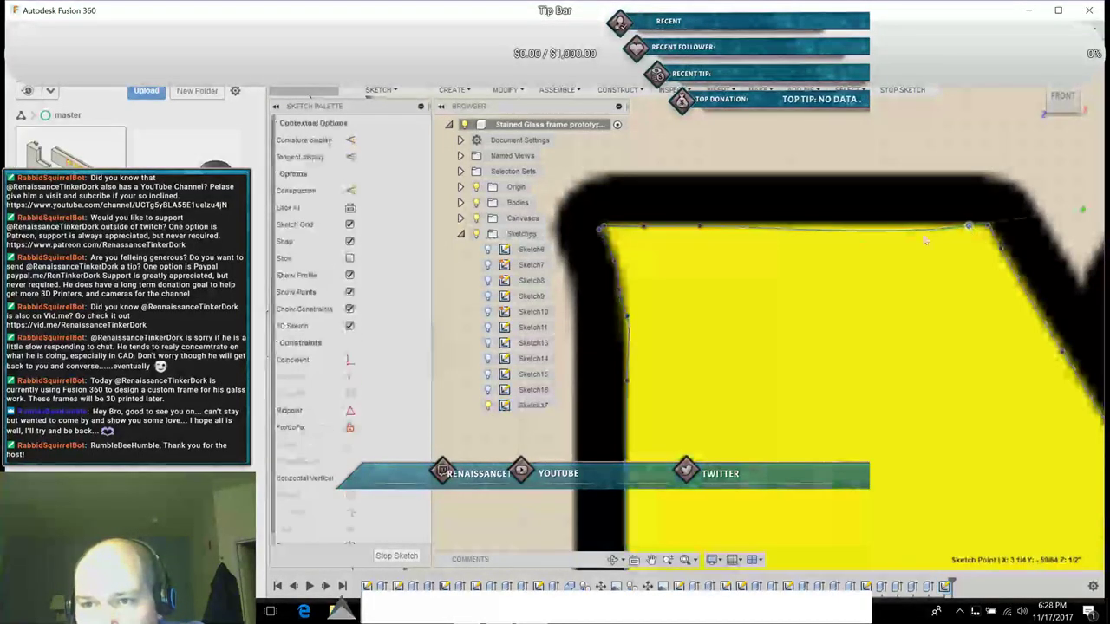
drag(855, 243, 852, 230)
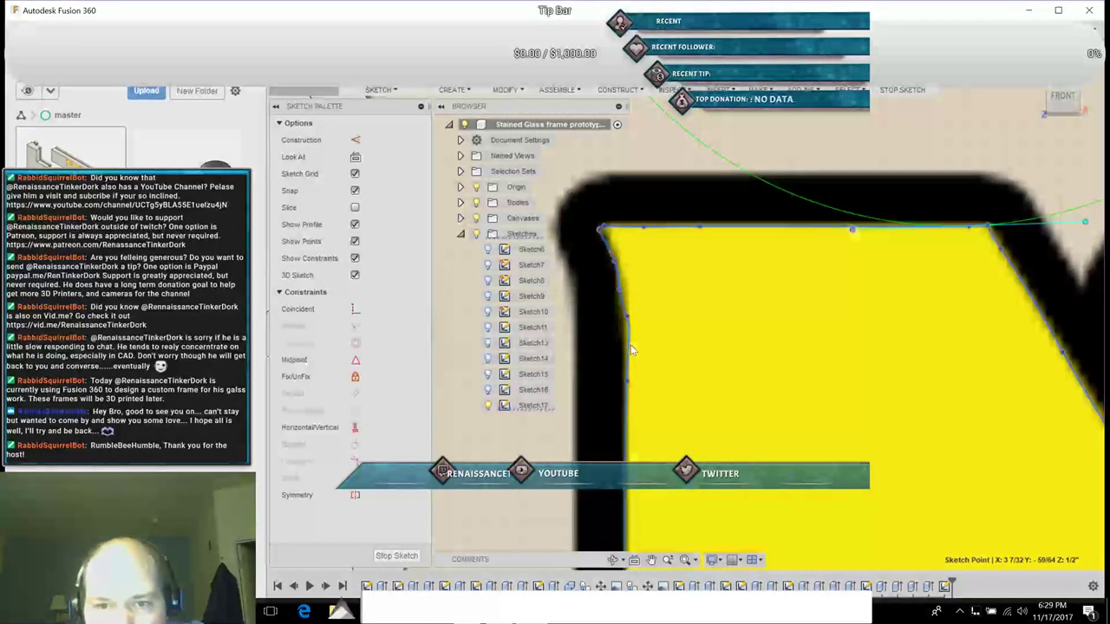
Step: Turn the tangent handle of the left-edge spline point just below the N's upper-left corner closer to vertical
click(627, 318)
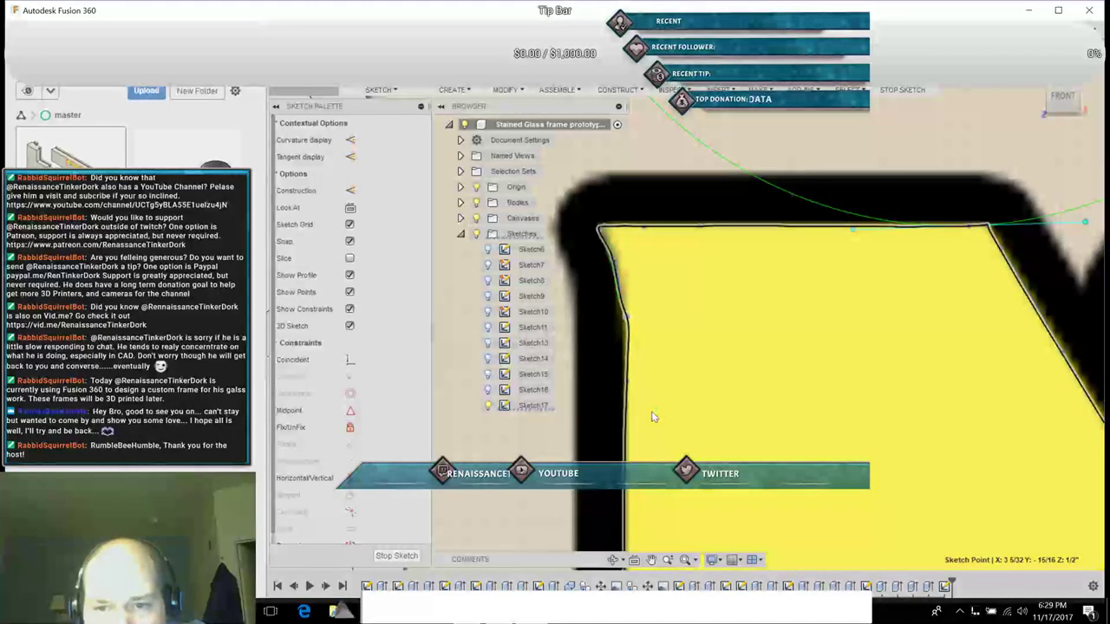
double_click(647, 416)
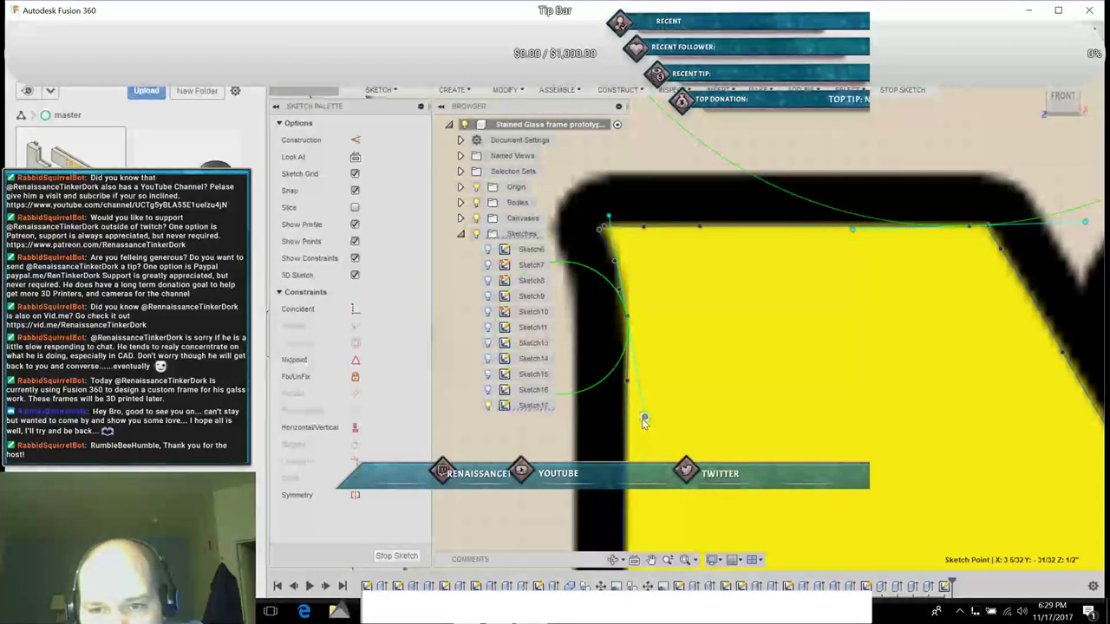
drag(638, 421, 638, 420)
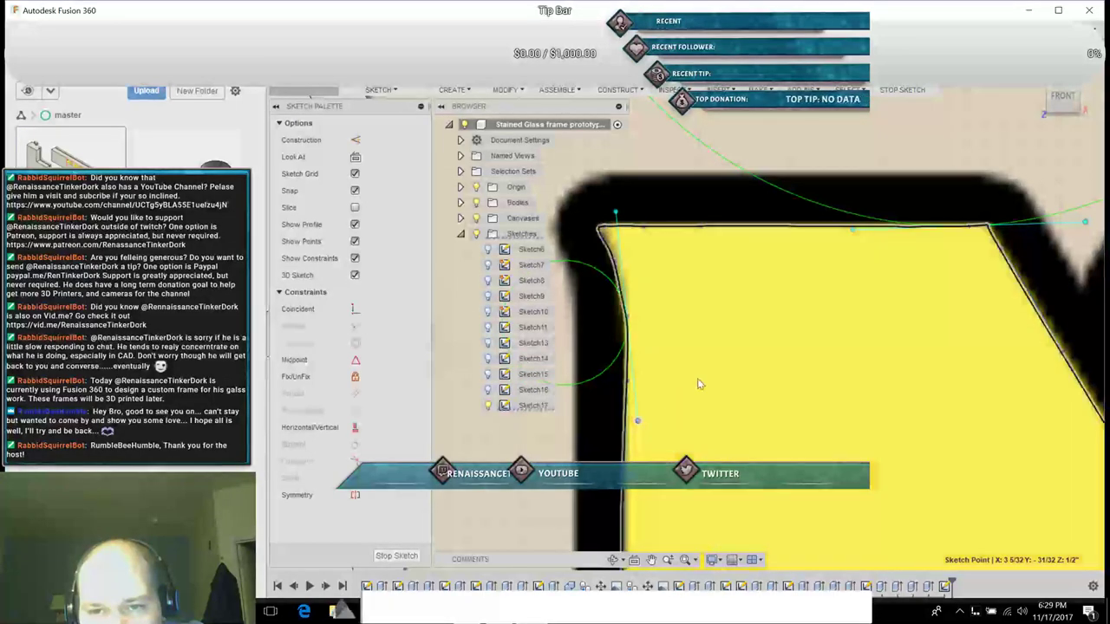
click(697, 379)
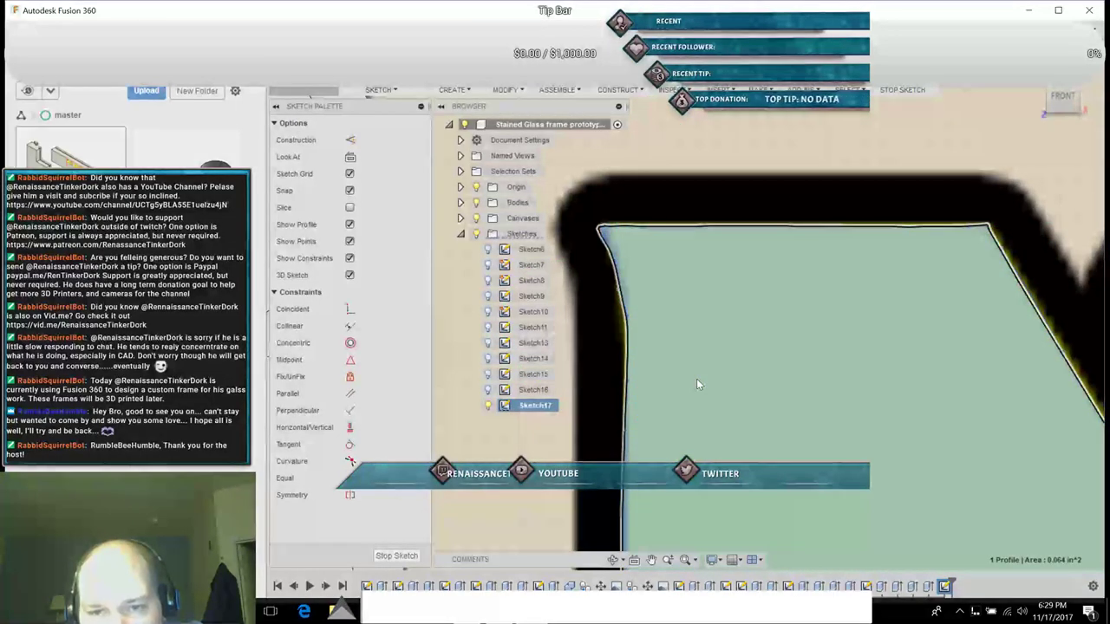
click(890, 389)
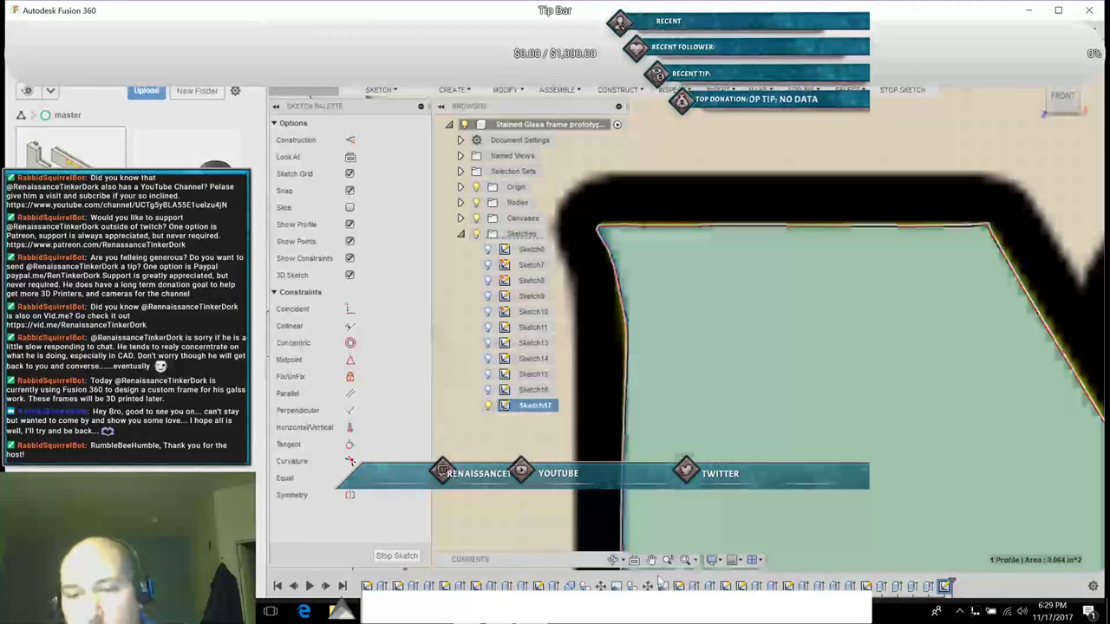
Step: Align the tangent handle of the middle spline point on the right-stem side of the black strip between diagonal and stem with that edge
middle_drag(859, 495, 529, 287)
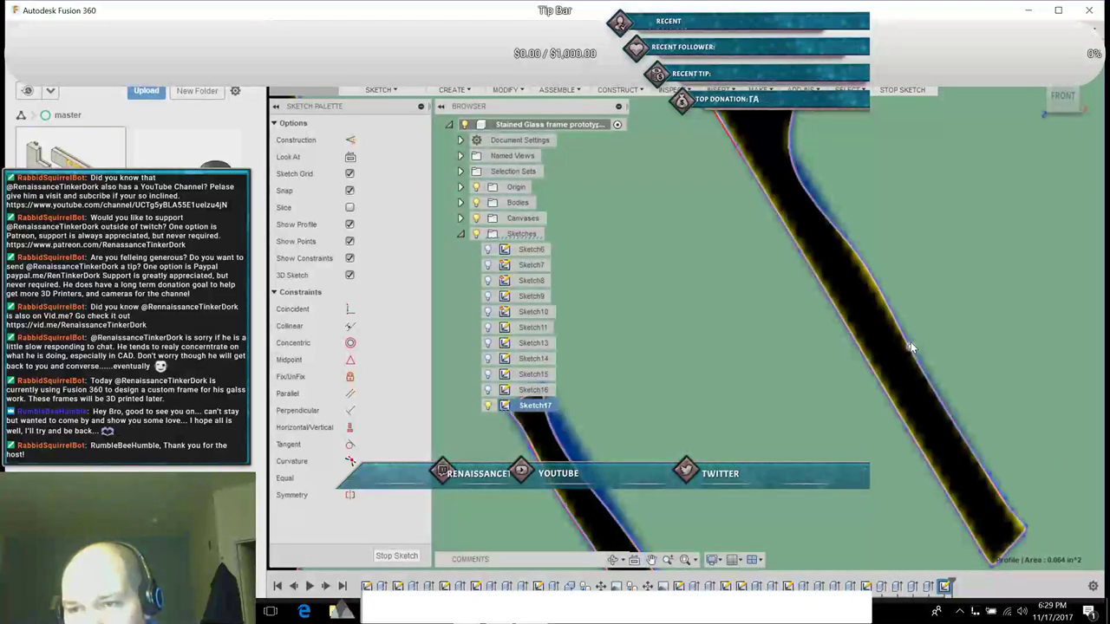
click(910, 347)
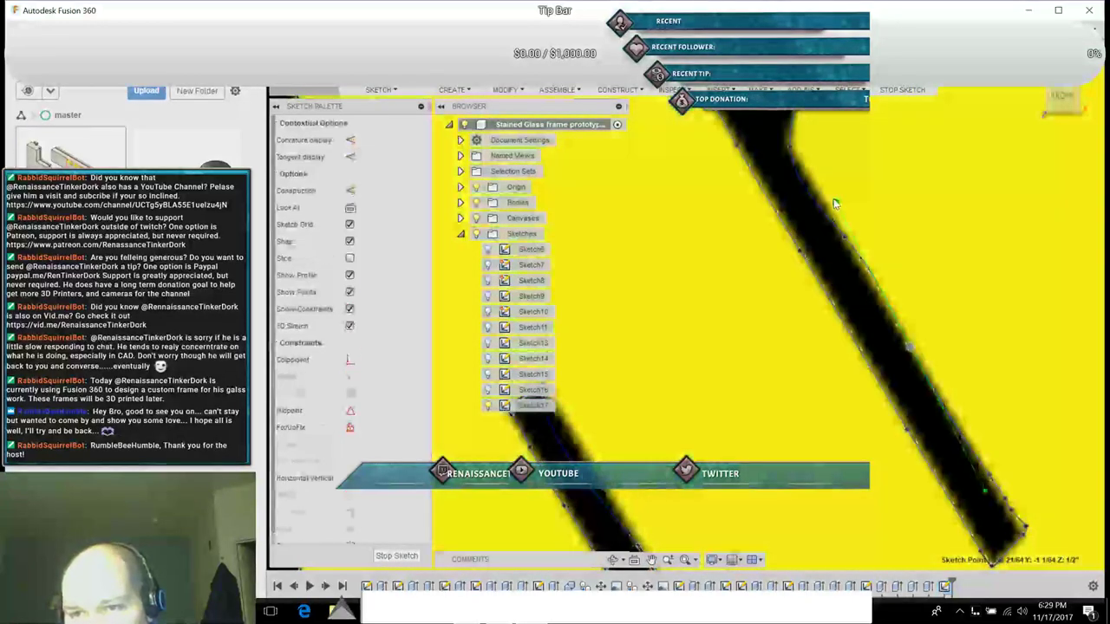
click(837, 205)
click(836, 203)
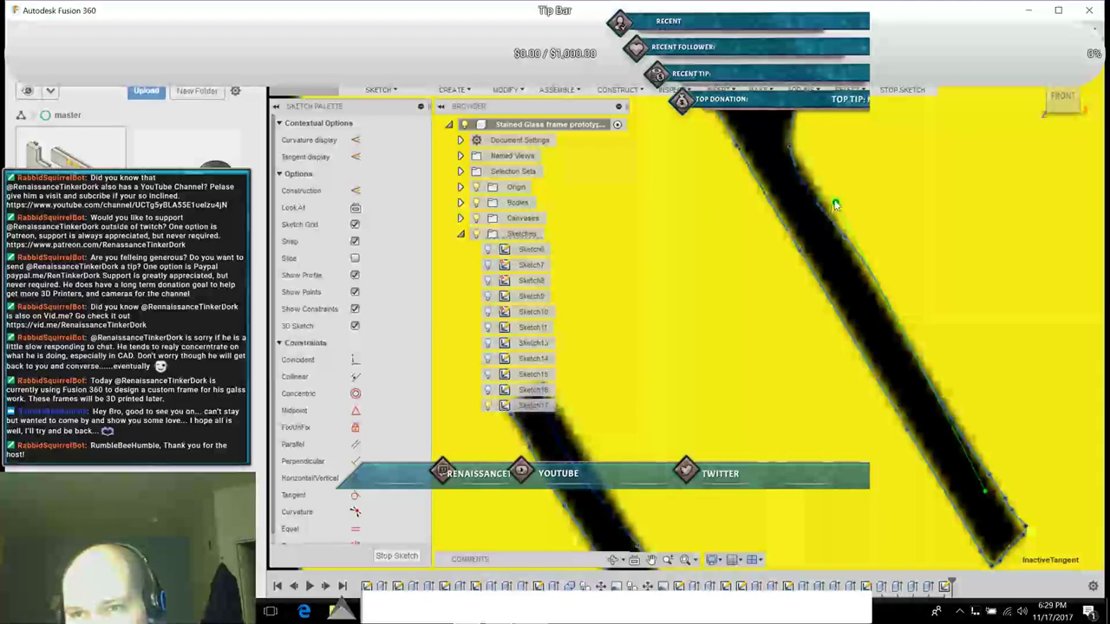
drag(834, 203, 829, 212)
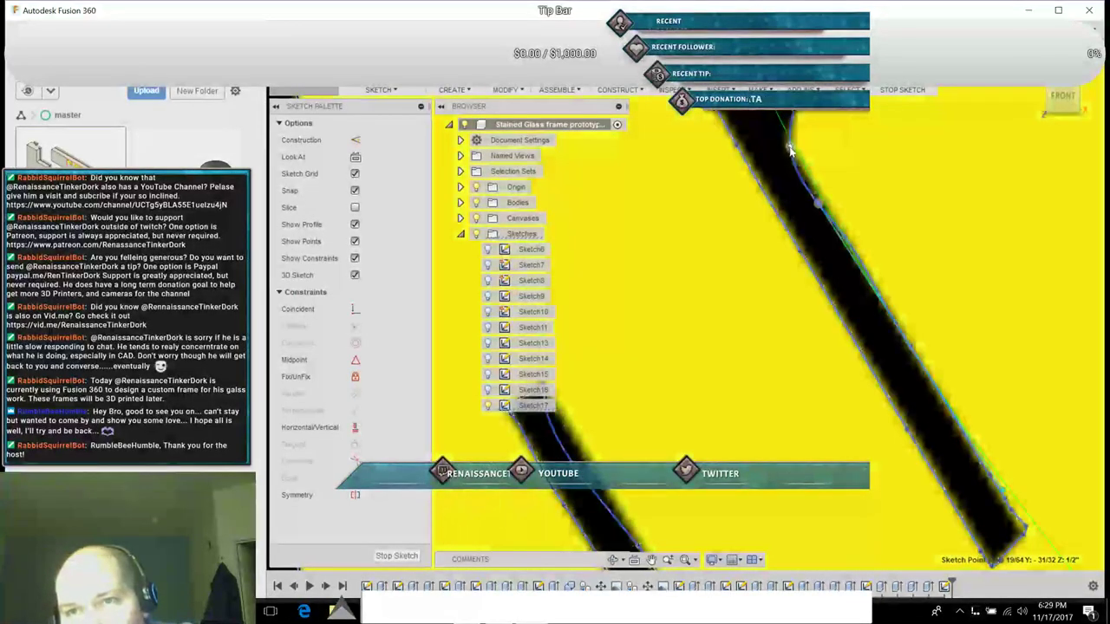
Step: Angle the tangent handle of the spline point at that strip's upper bend down along the slanted edge to smooth the curve
click(790, 139)
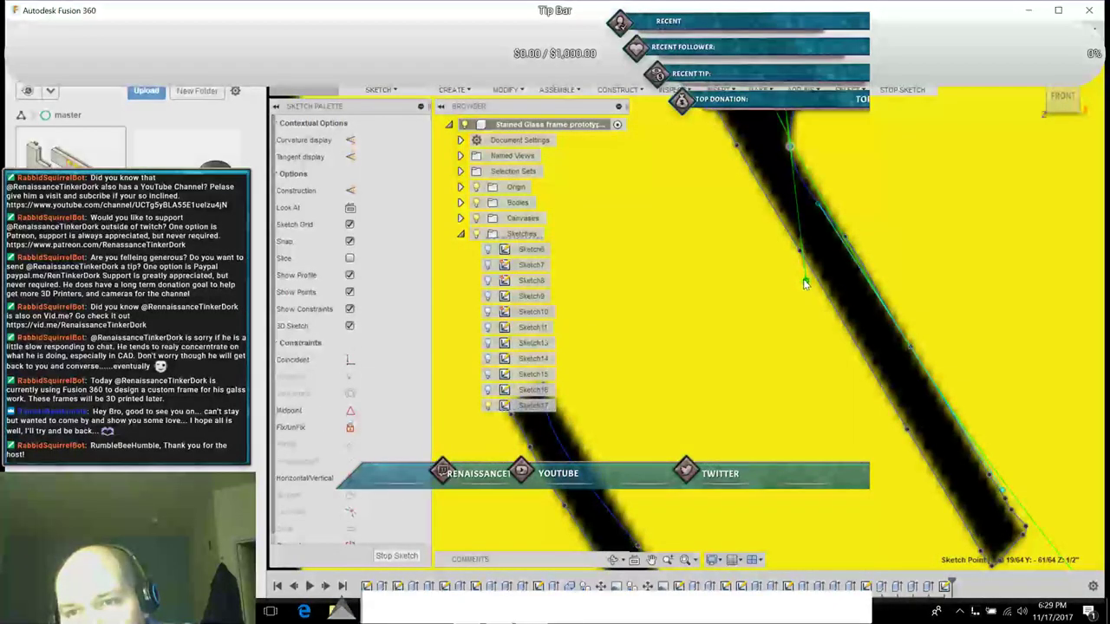
click(805, 281)
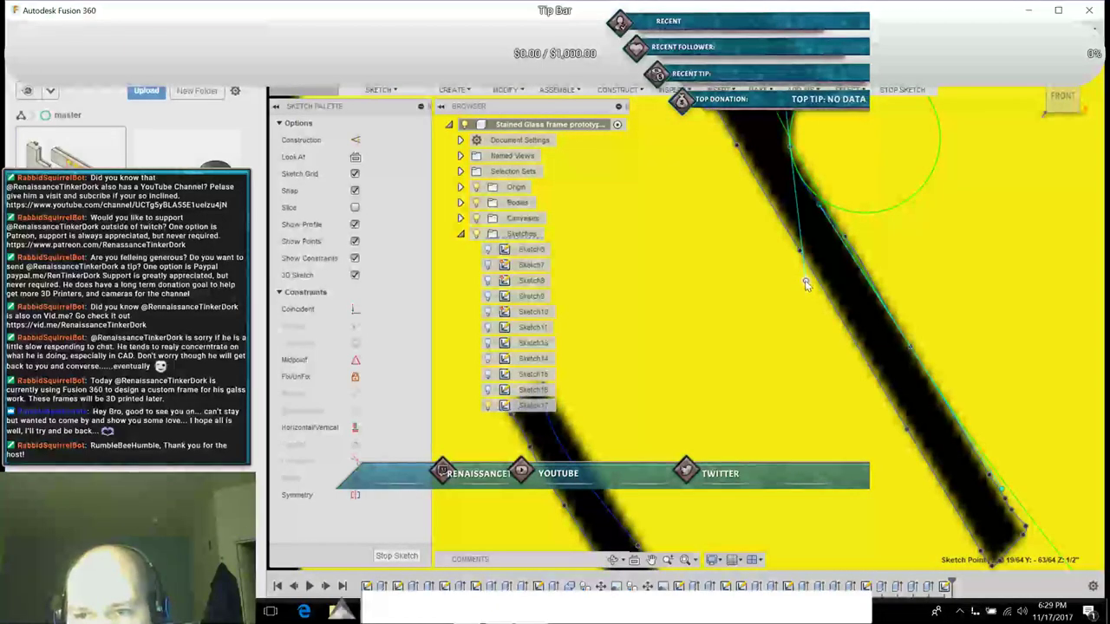
drag(805, 282, 847, 266)
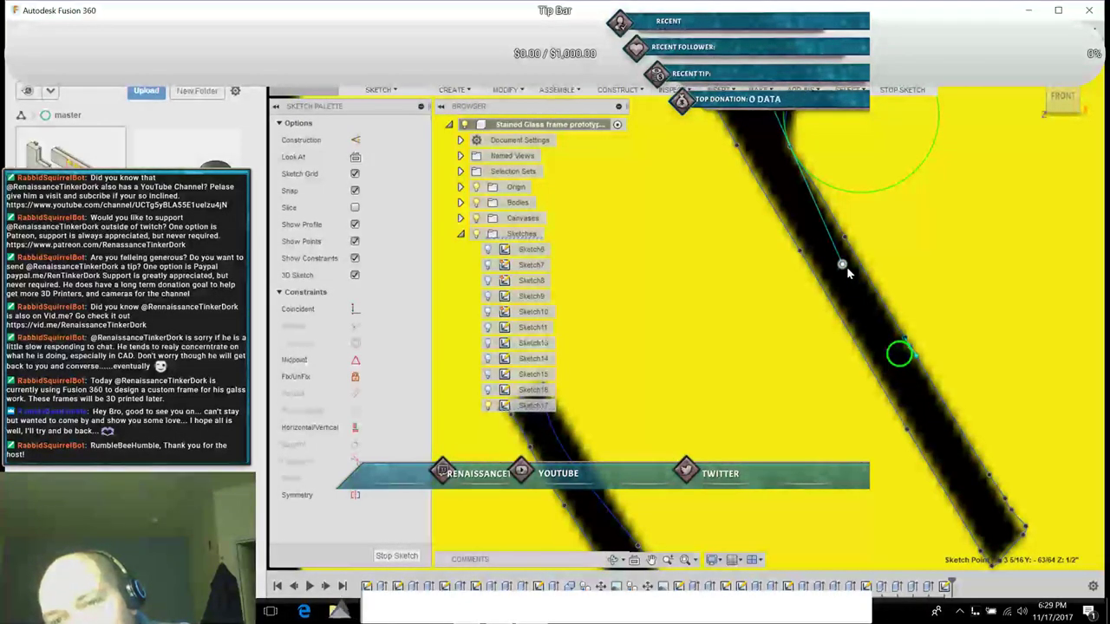
click(853, 277)
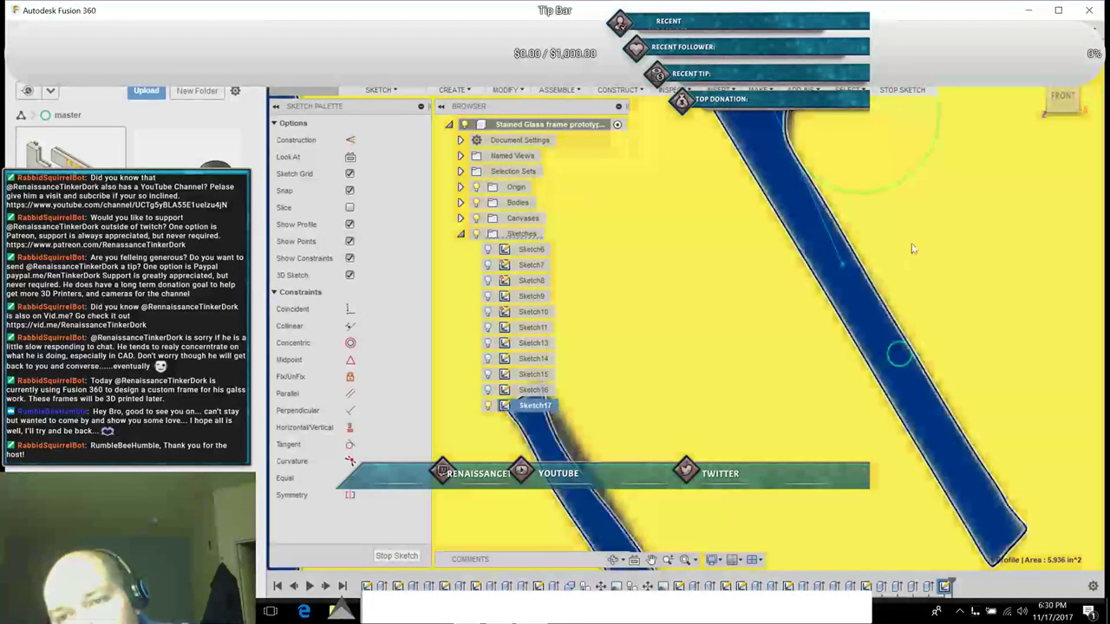
click(913, 244)
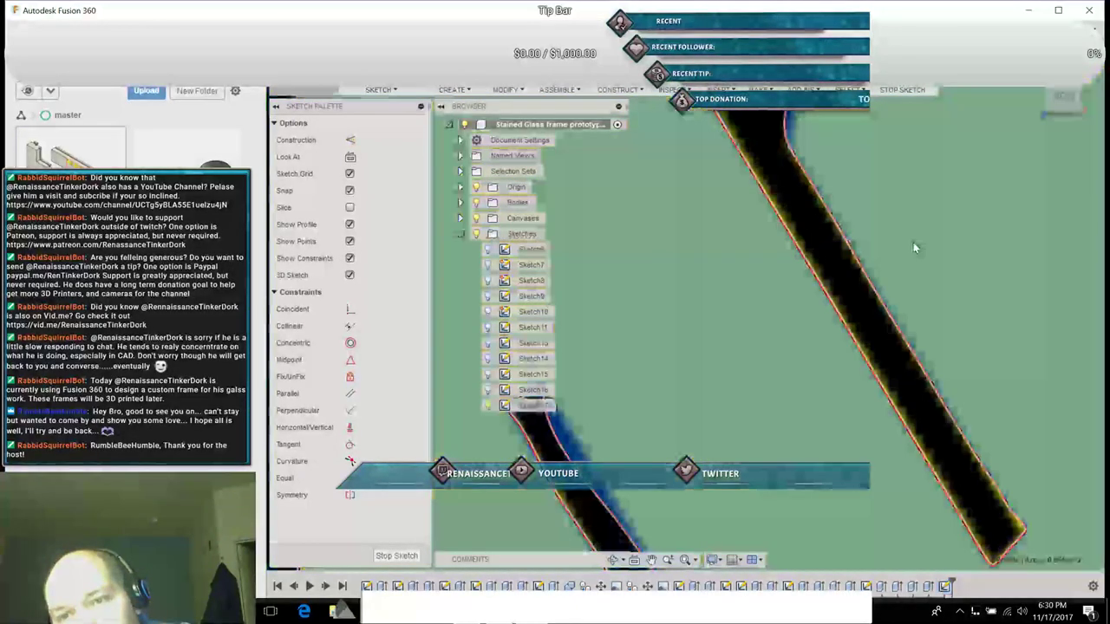
Step: Make the tangent handle of the spline point low on the right stem's outer side vertical so the curve follows the edge
click(651, 560)
mouse_move(1004, 296)
mouse_down()
mouse_move(899, 430)
mouse_move(749, 438)
mouse_move(728, 352)
mouse_move(747, 202)
mouse_up()
mouse_move(778, 512)
mouse_down()
mouse_move(773, 326)
mouse_move(756, 217)
mouse_up()
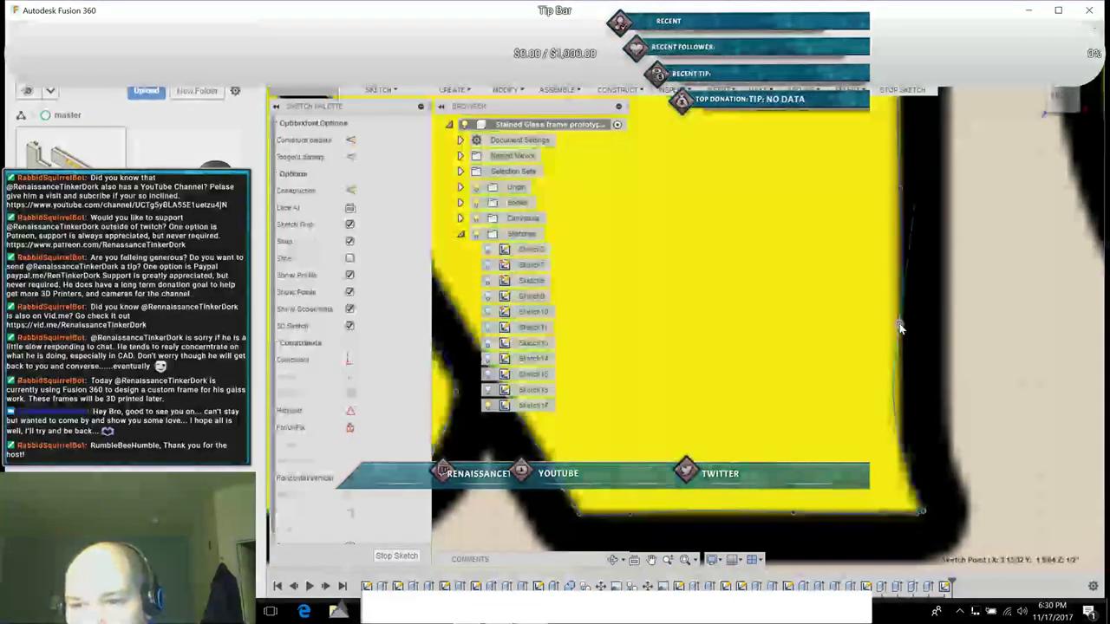
click(899, 327)
drag(888, 450, 899, 452)
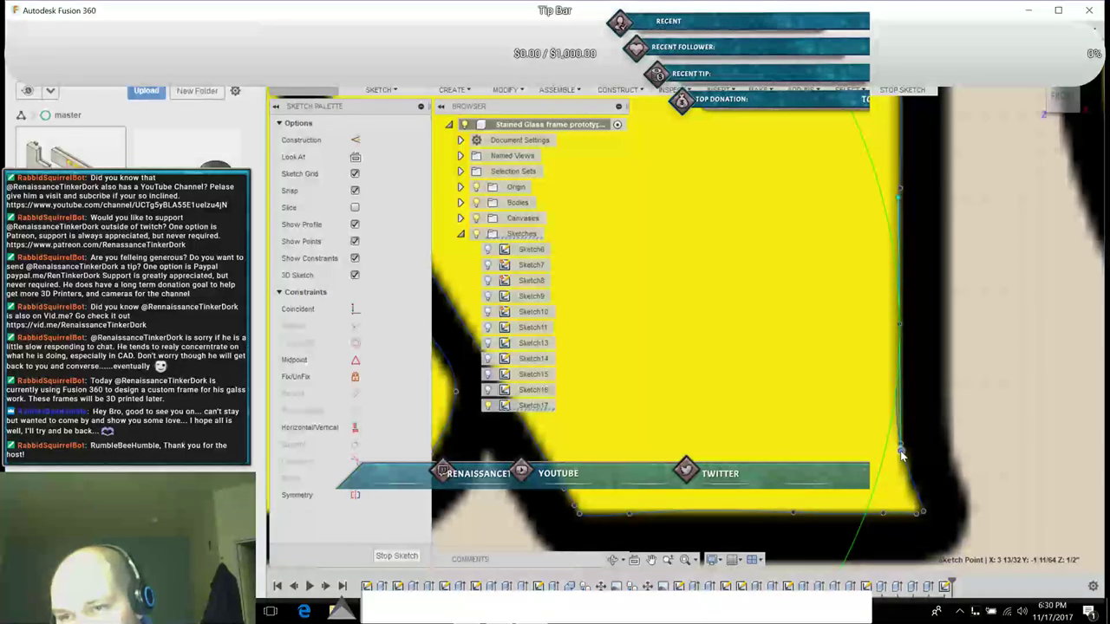
click(900, 454)
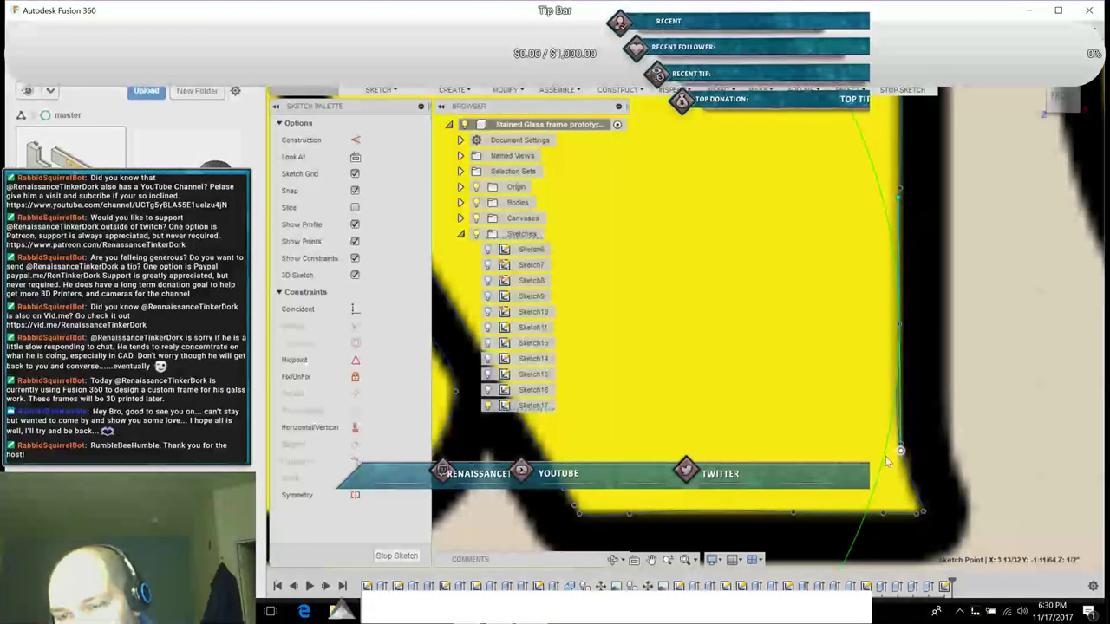
click(838, 424)
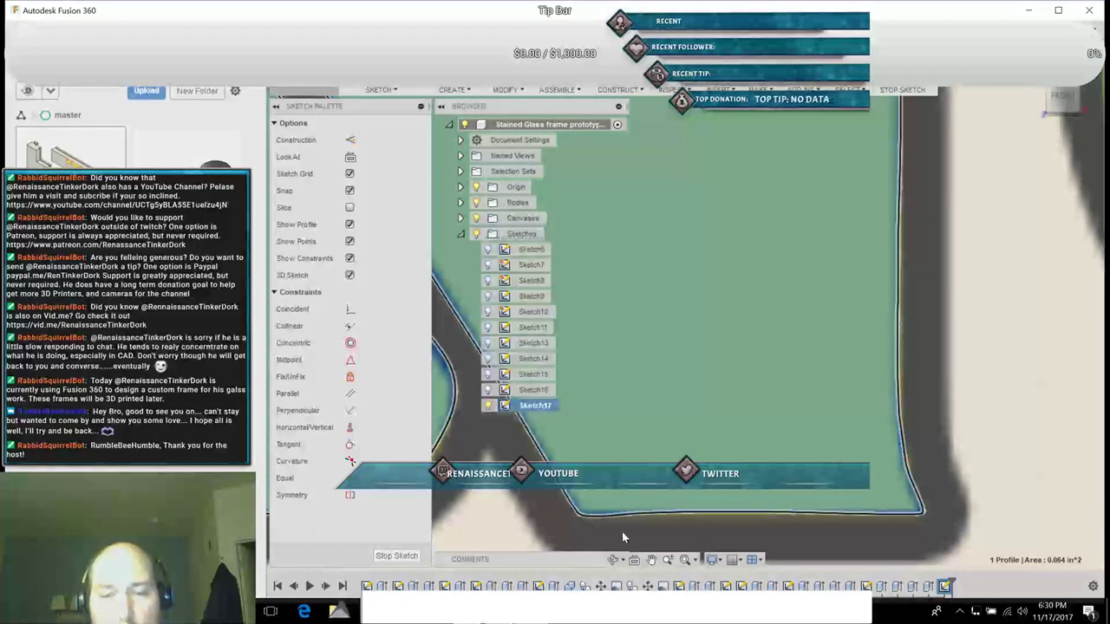
Step: Align the tangent handle of the slanted-edge spline point above the left stem's rounded lower-right corner with the black strip's edge
click(651, 560)
mouse_move(510, 533)
mouse_down()
mouse_move(792, 526)
mouse_move(954, 397)
mouse_move(988, 428)
mouse_move(1015, 488)
mouse_move(1002, 540)
mouse_up()
key(Escape)
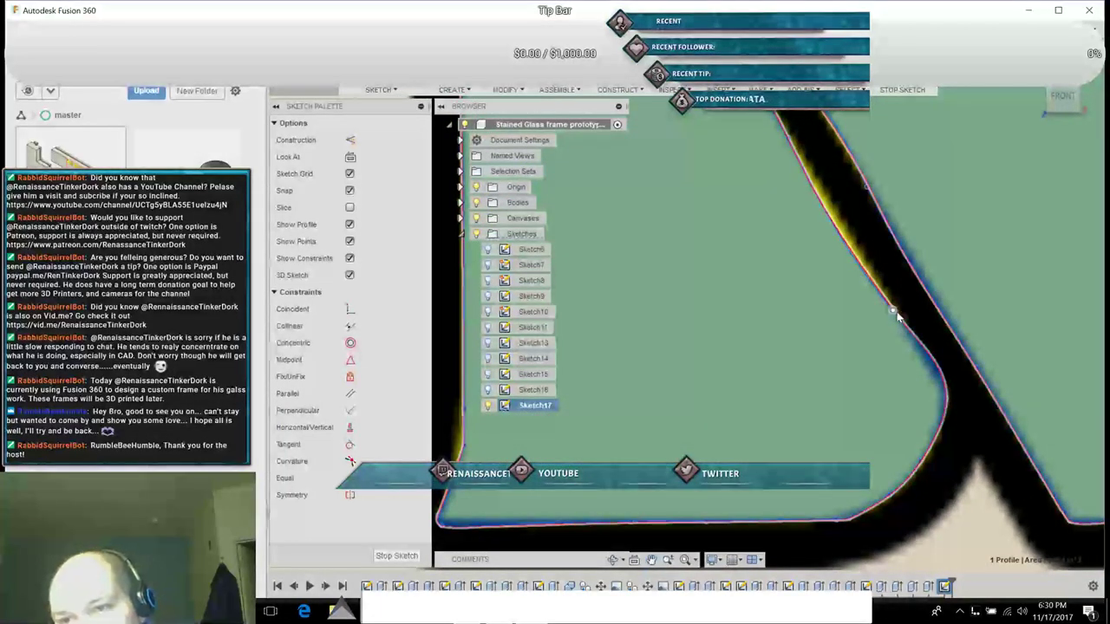
click(892, 311)
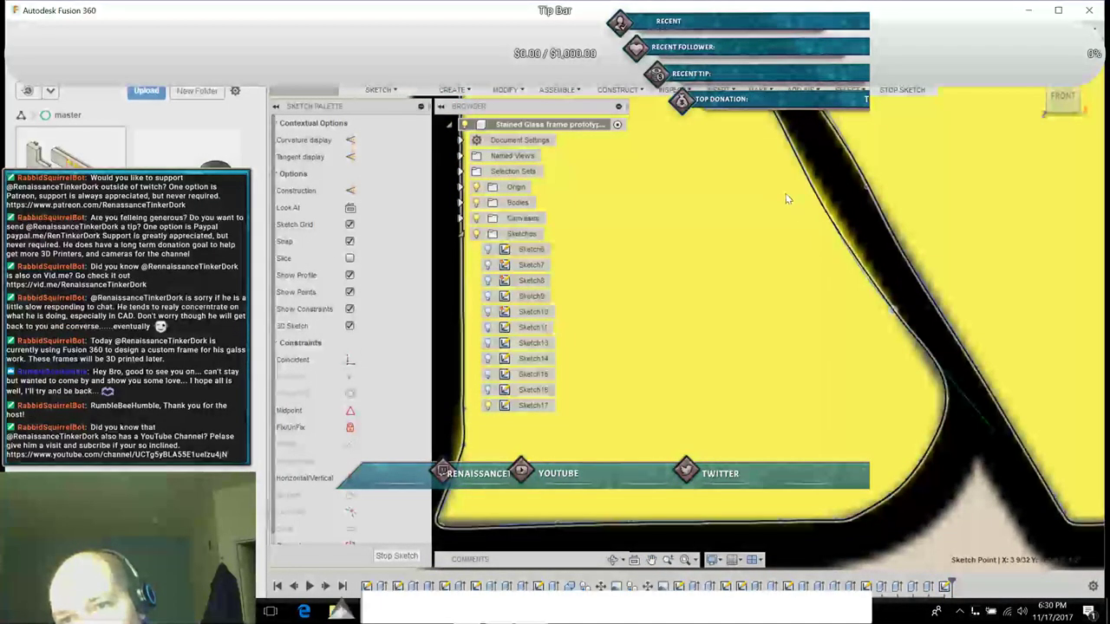
drag(788, 195, 816, 189)
key(Escape)
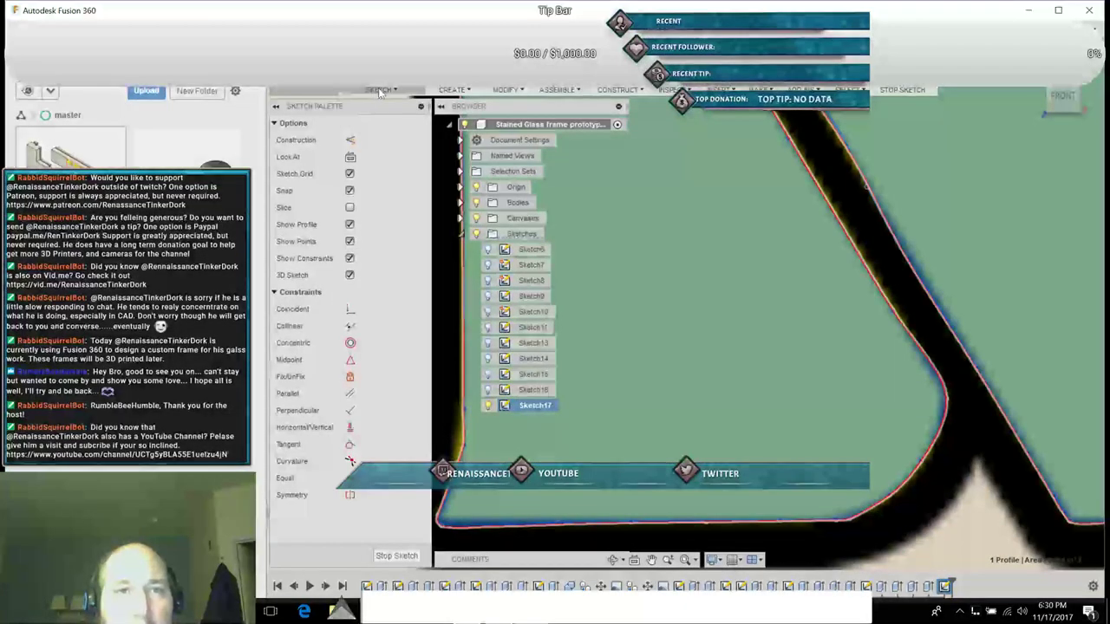
Step: Start an outer-outline spline at the notch beside the left stem's lower-right corner and trace around that rounded corner to the stem's bottom edge
click(378, 89)
mouse_move(369, 170)
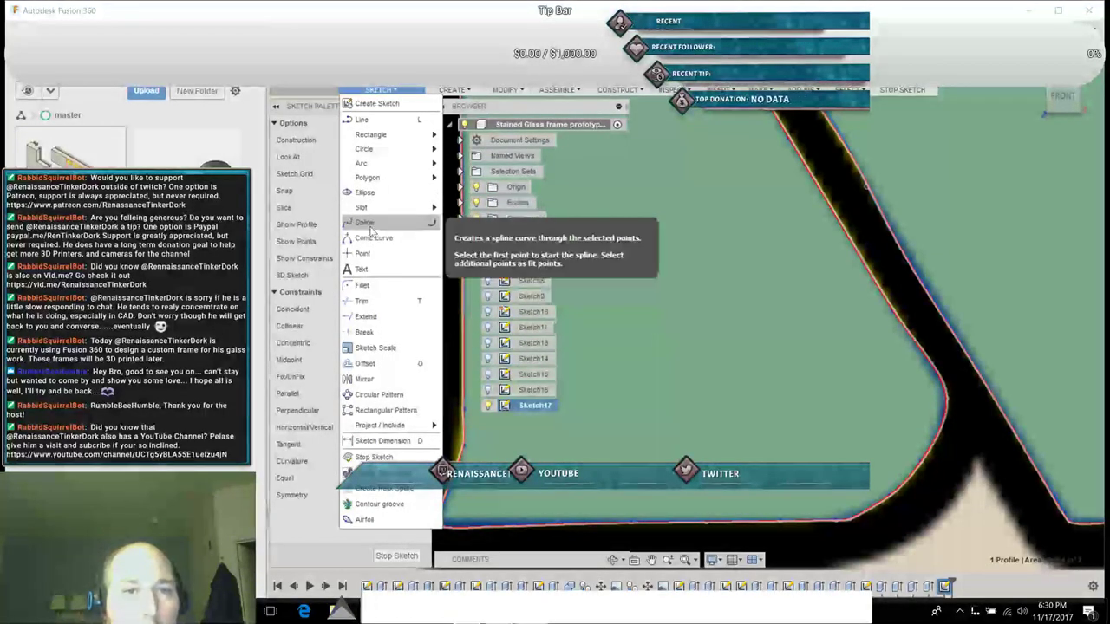
click(376, 230)
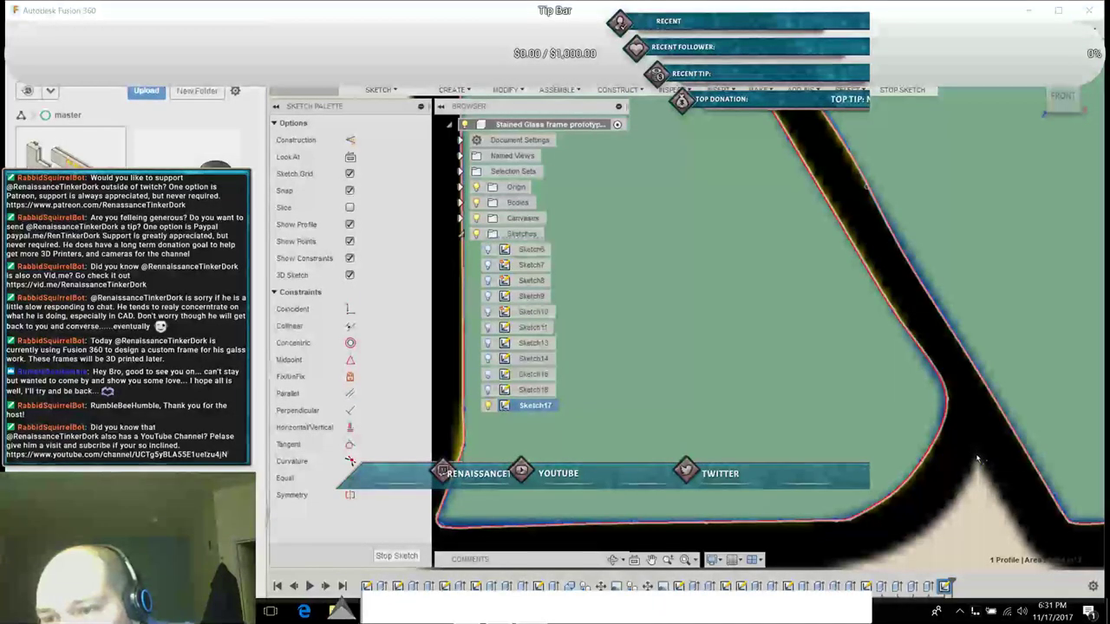
key(Escape)
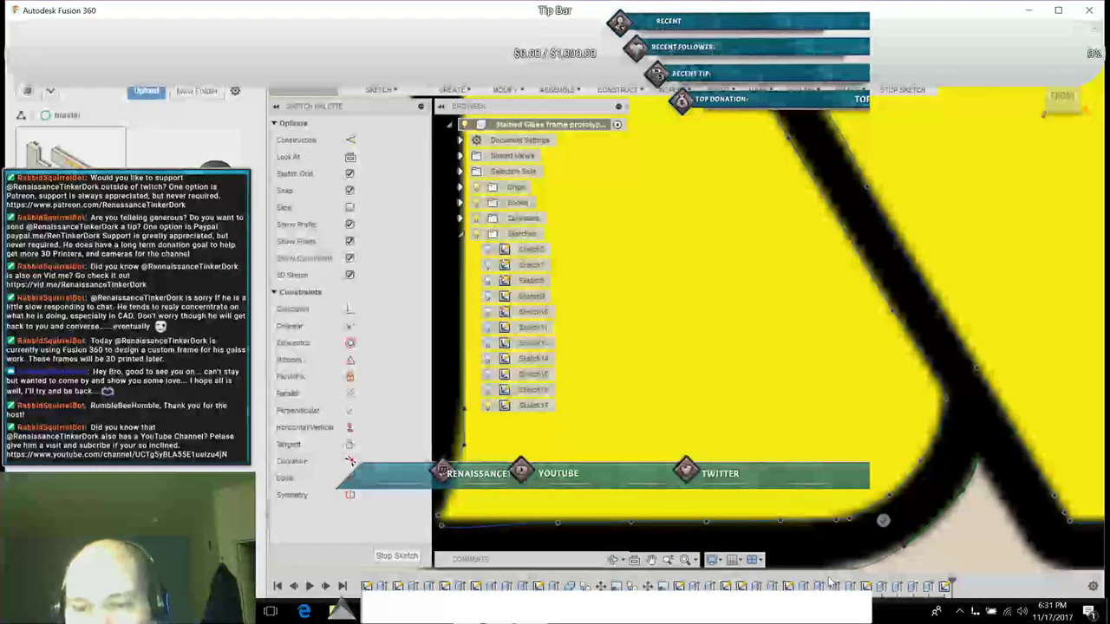
click(651, 561)
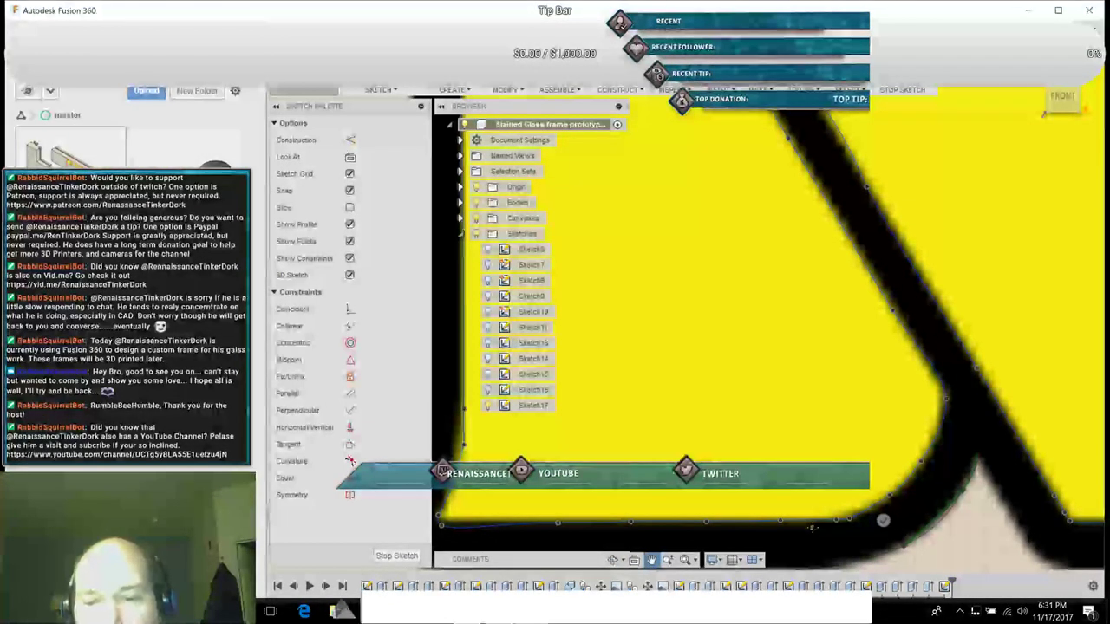
drag(819, 539, 917, 448)
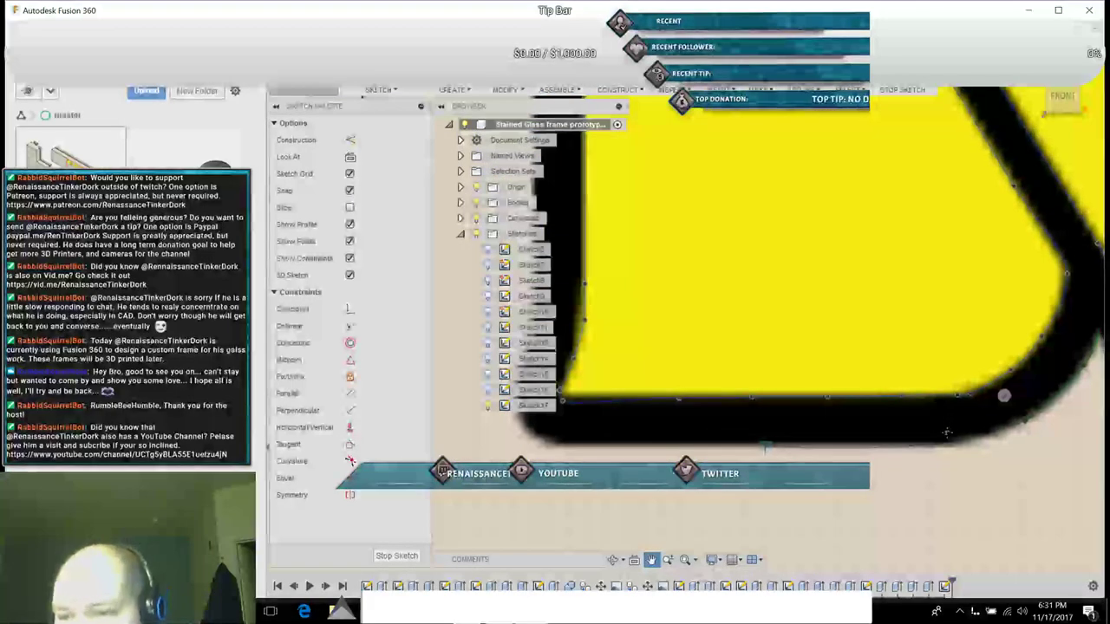
key(Escape)
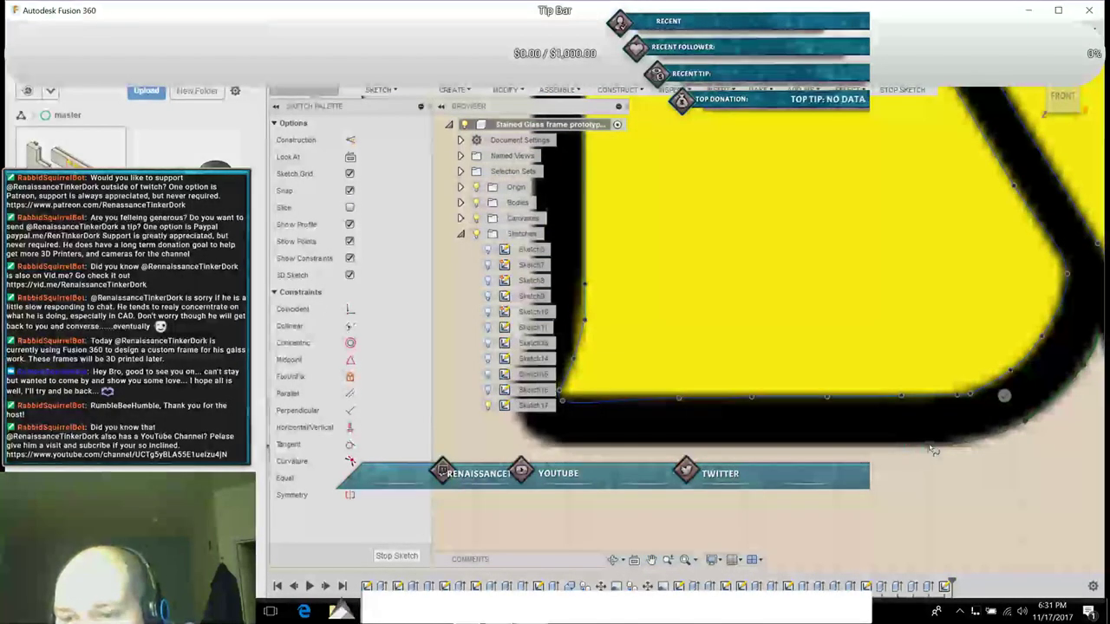
click(926, 447)
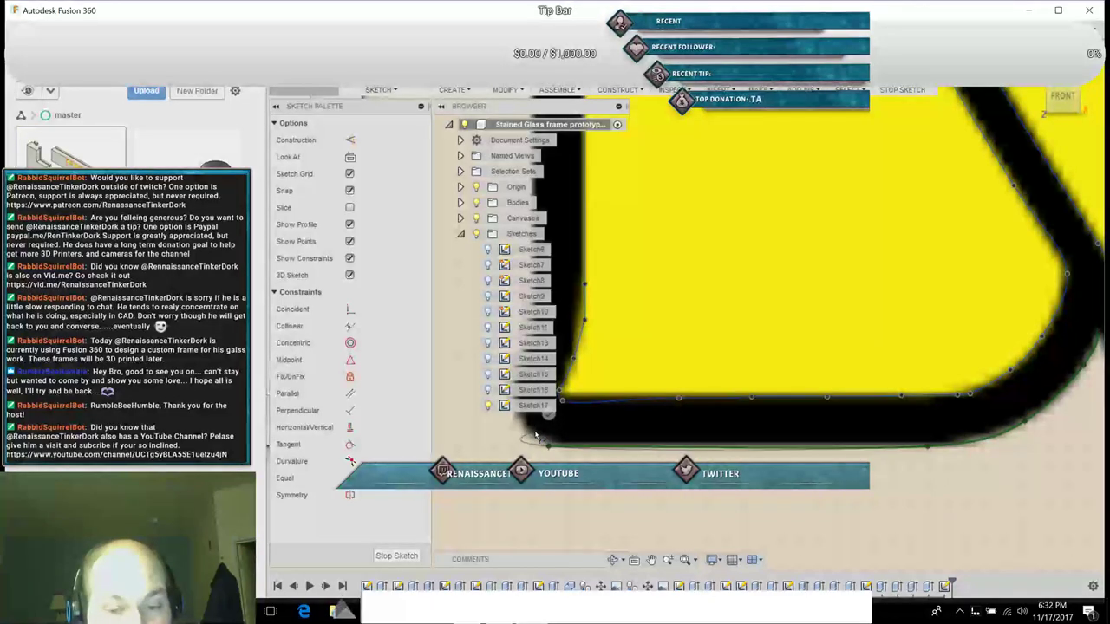
Step: Continue the spline along the left stem's bottom edge and around its rounded lower-left corner
click(548, 446)
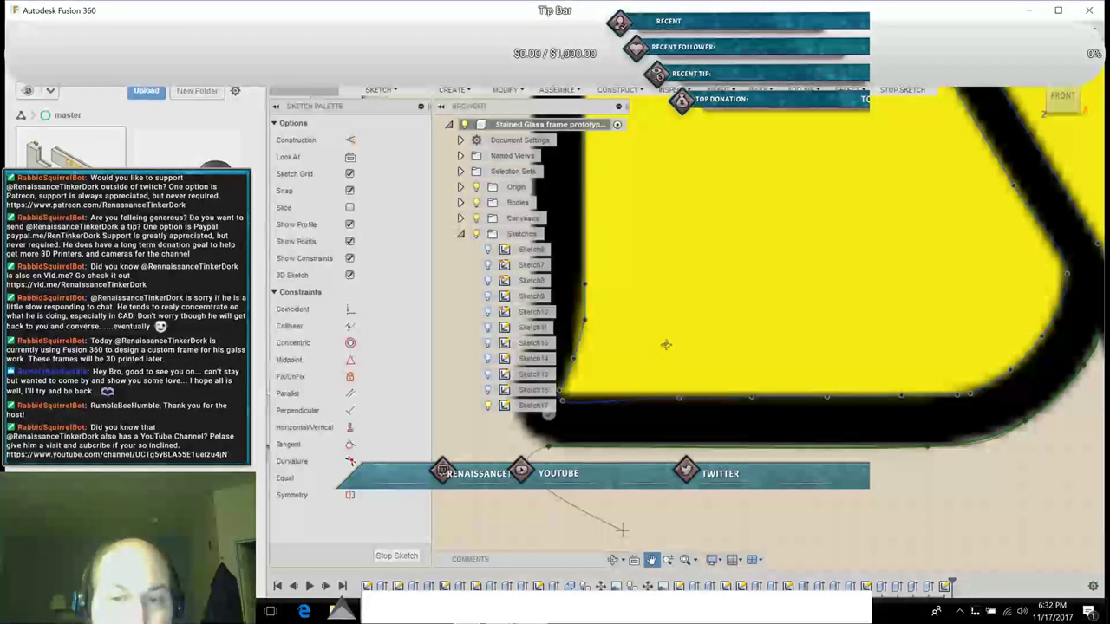
middle_drag(622, 529, 739, 594)
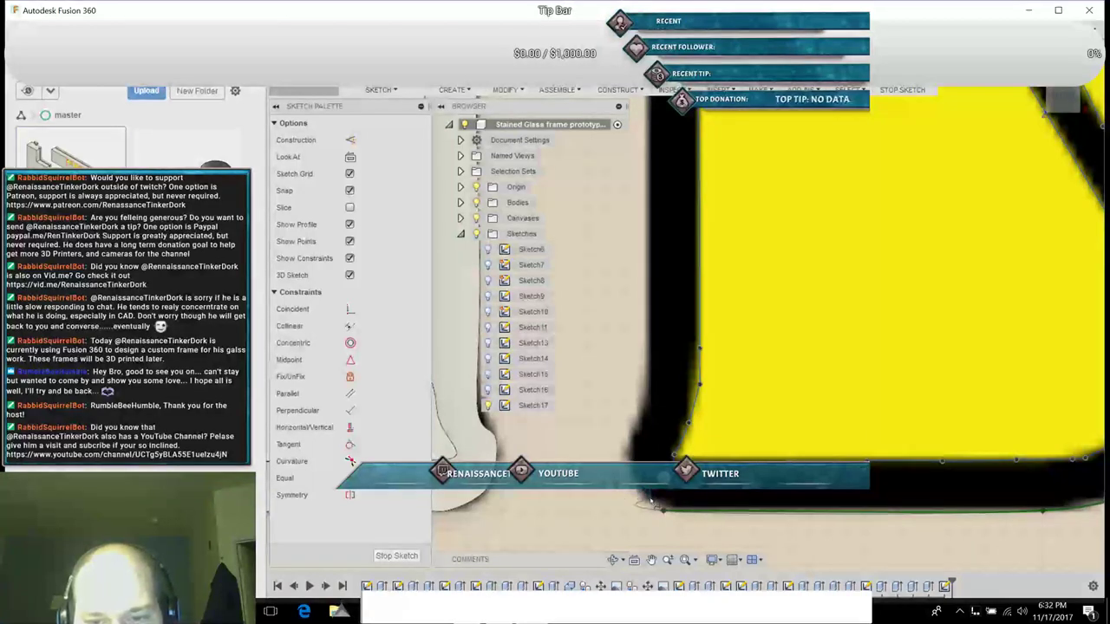
click(650, 498)
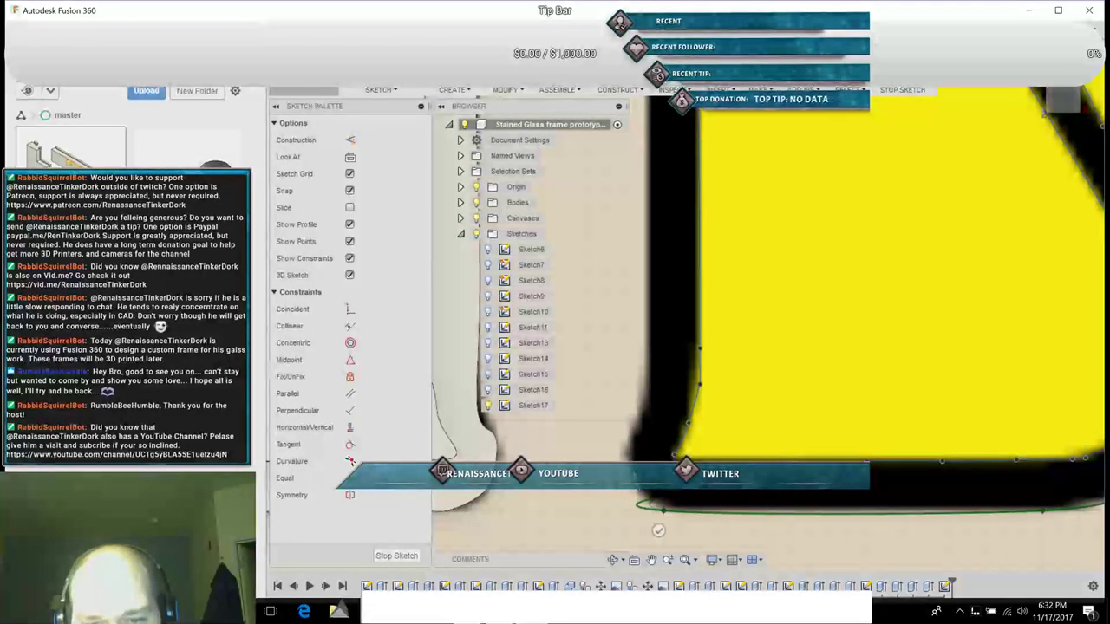
click(634, 474)
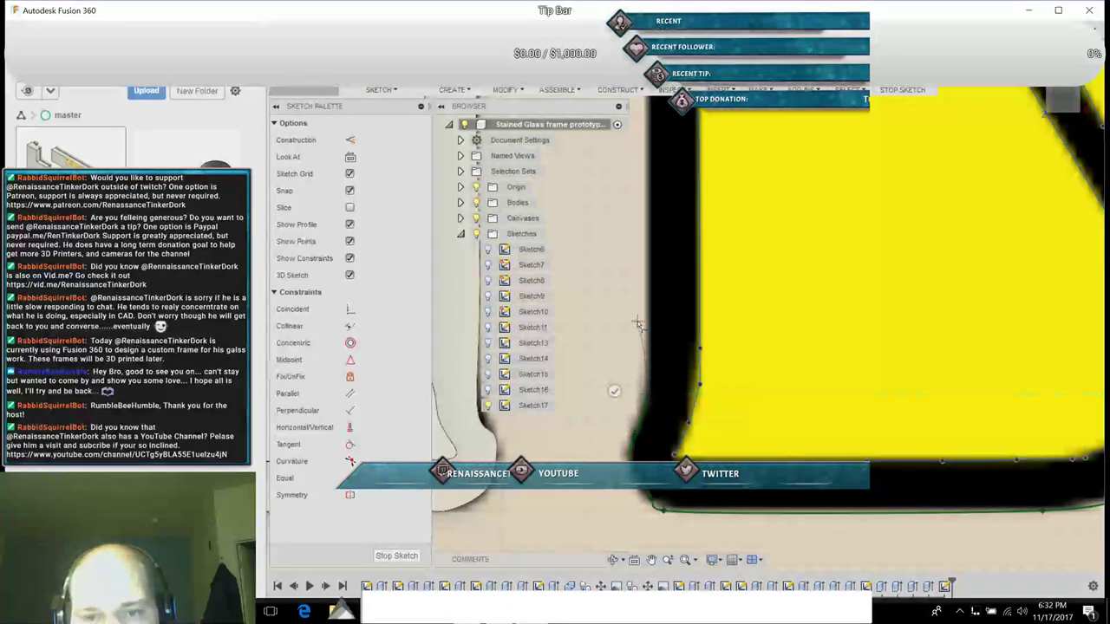
Step: Continue the spline up the left stem's outer left edge to the flare just below its upper-left corner
click(648, 251)
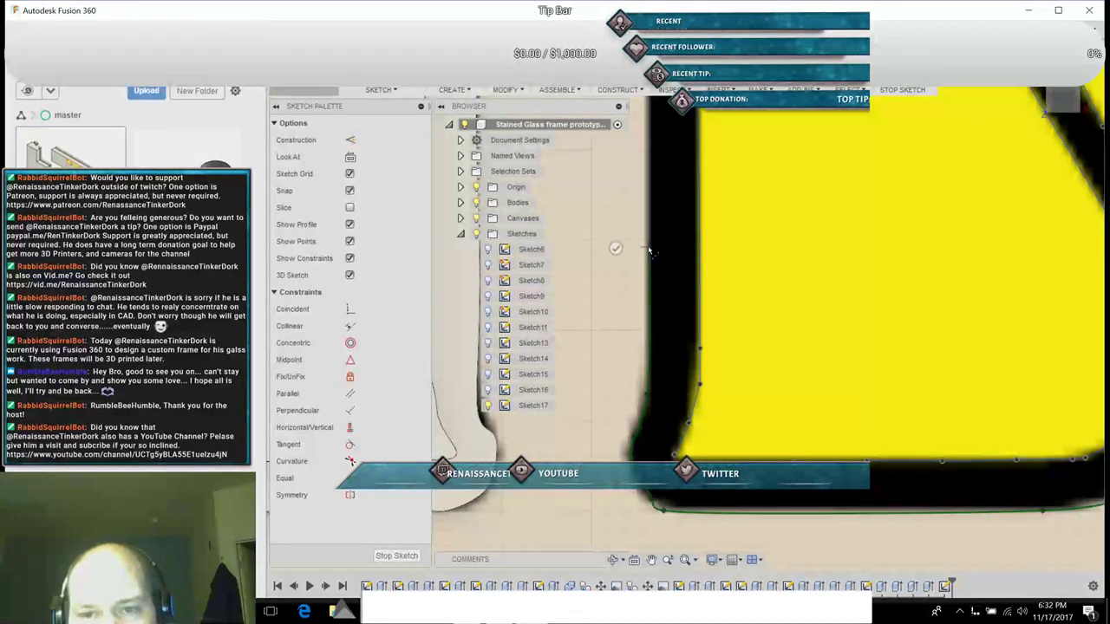
click(647, 128)
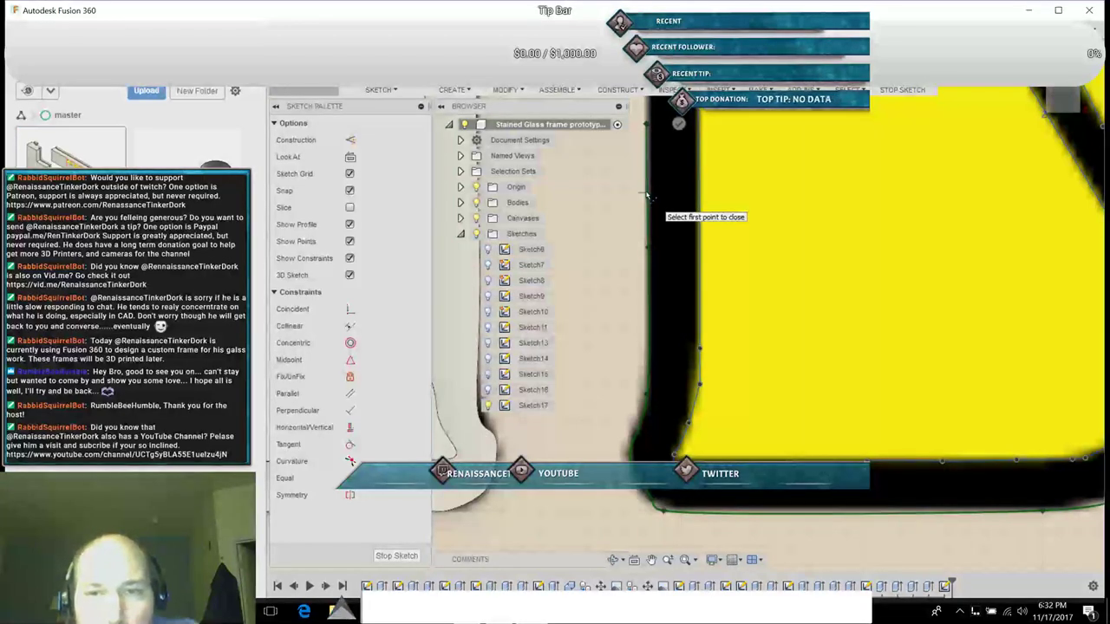
click(652, 559)
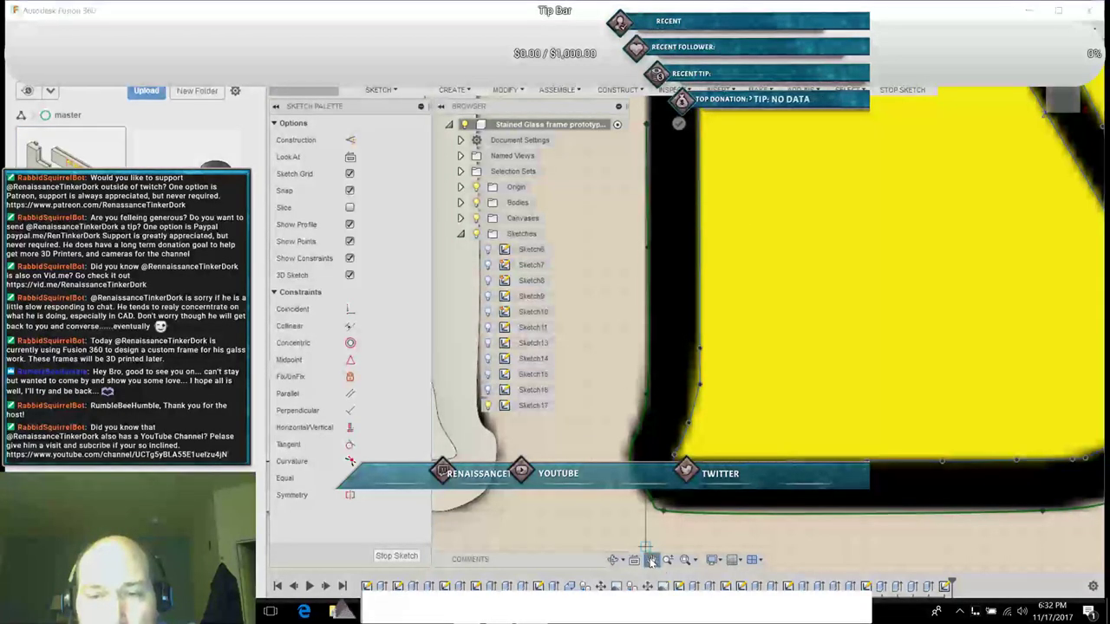
mouse_move(828, 231)
mouse_down()
mouse_move(845, 470)
mouse_move(837, 556)
mouse_up()
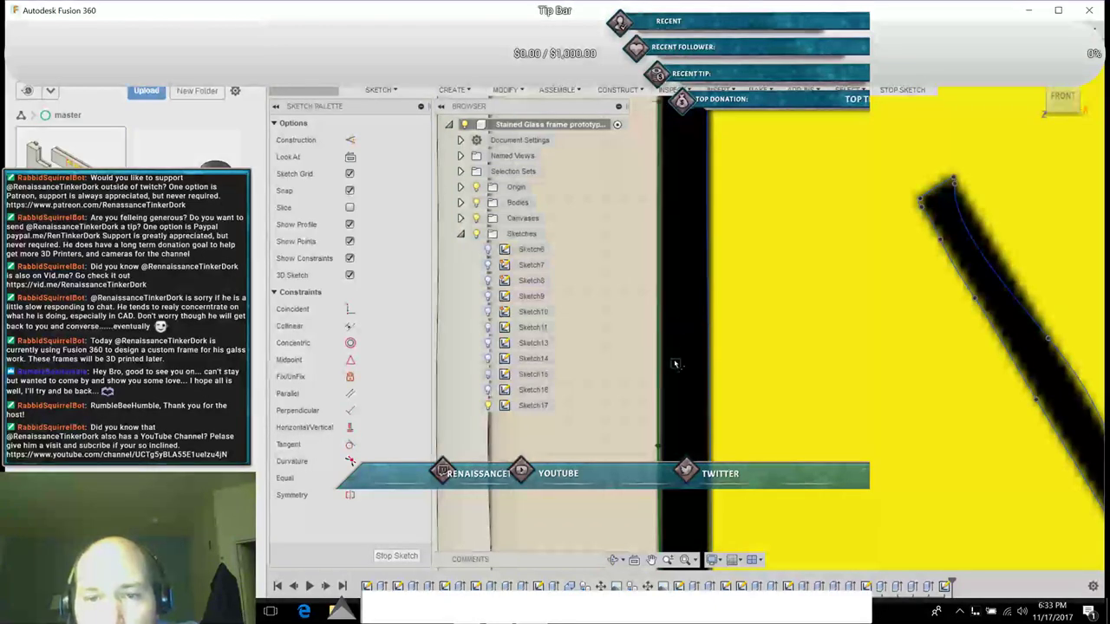
click(653, 560)
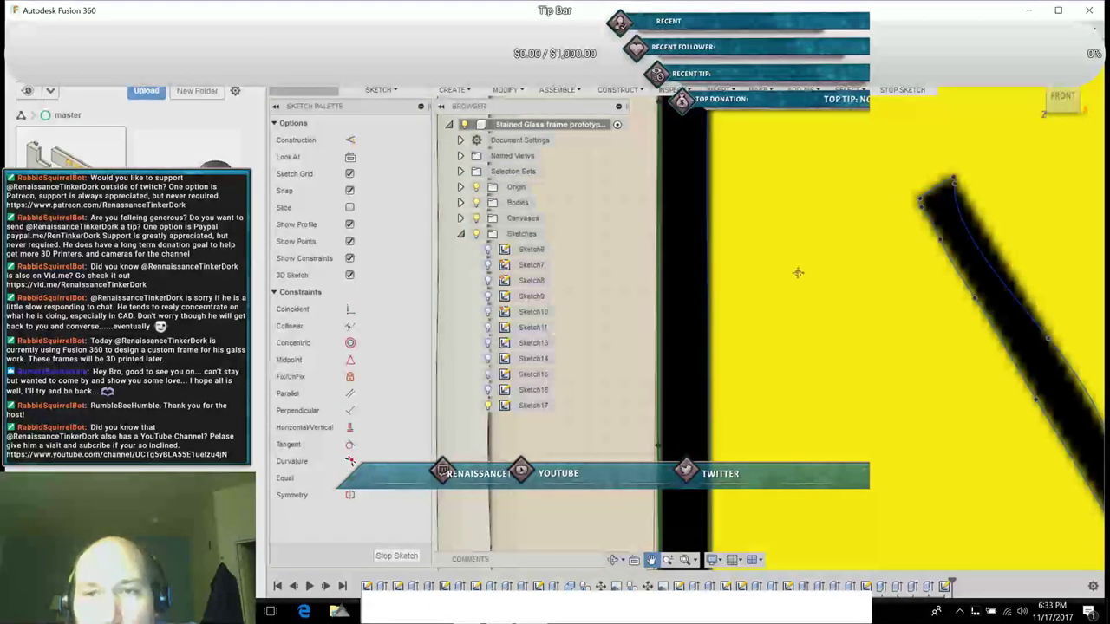
drag(799, 272, 810, 579)
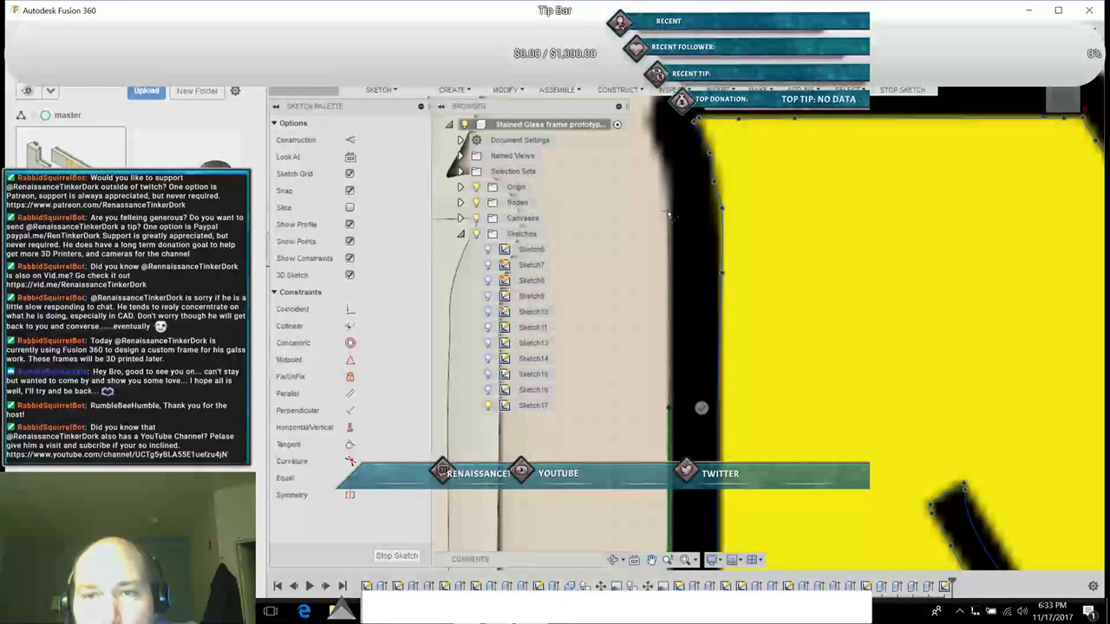
click(662, 166)
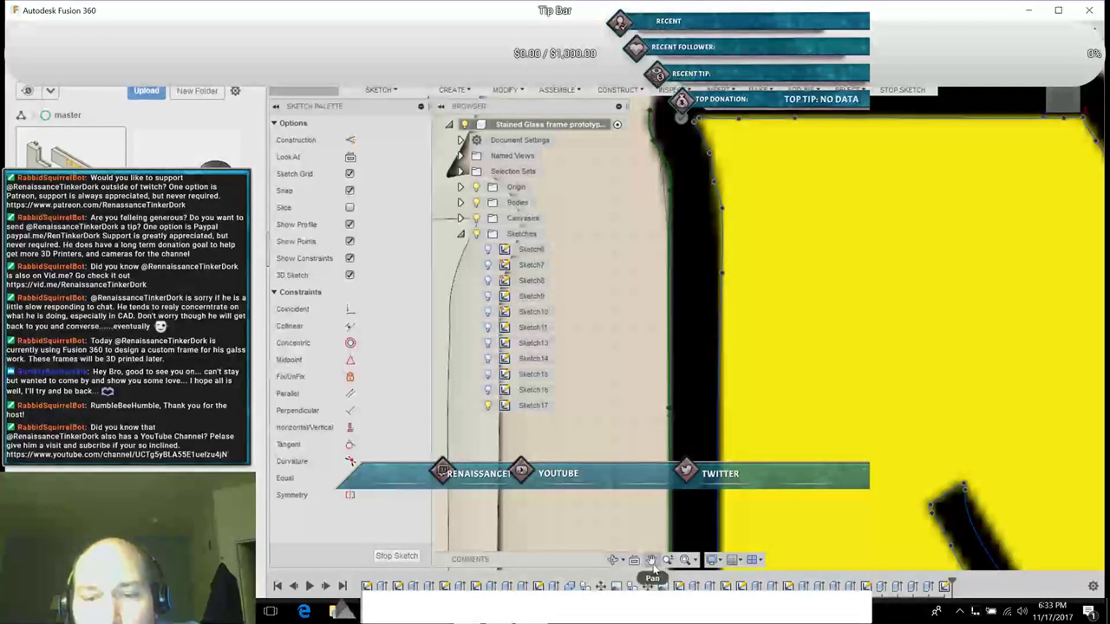
Step: Continue the spline around the letter's rounded upper-left corner and along the top edge to where the diagonal begins
middle_drag(698, 220, 703, 401)
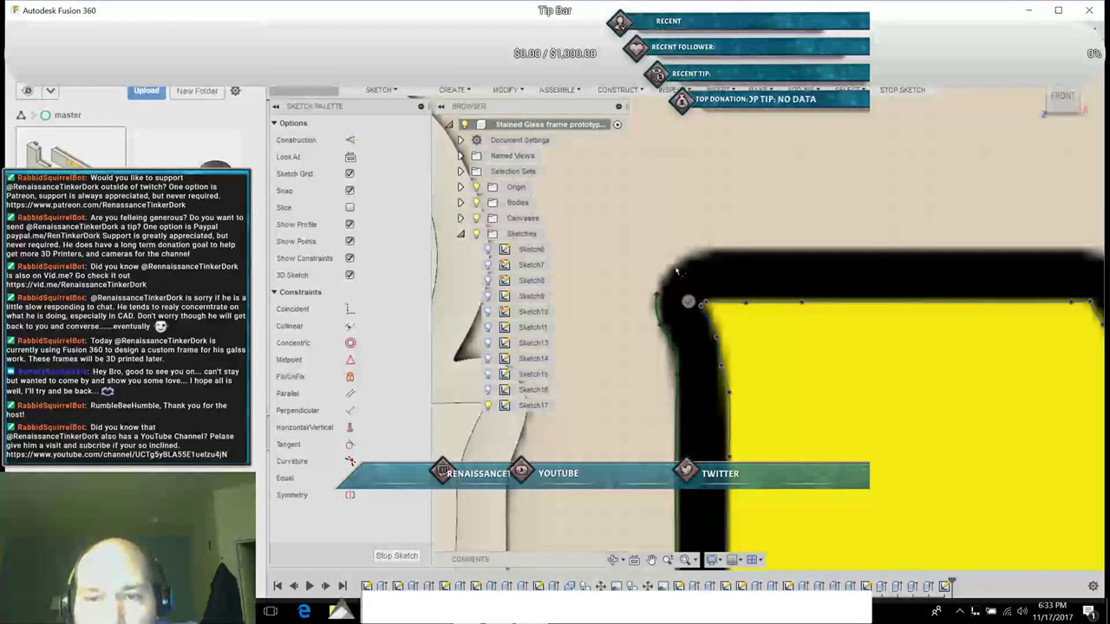
click(723, 251)
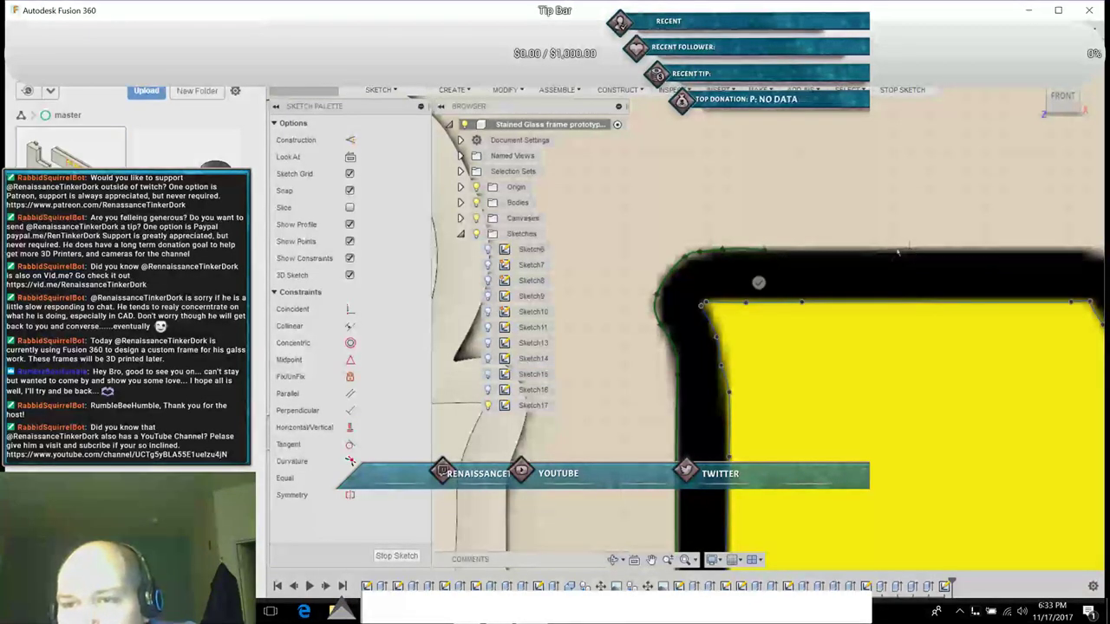
click(868, 252)
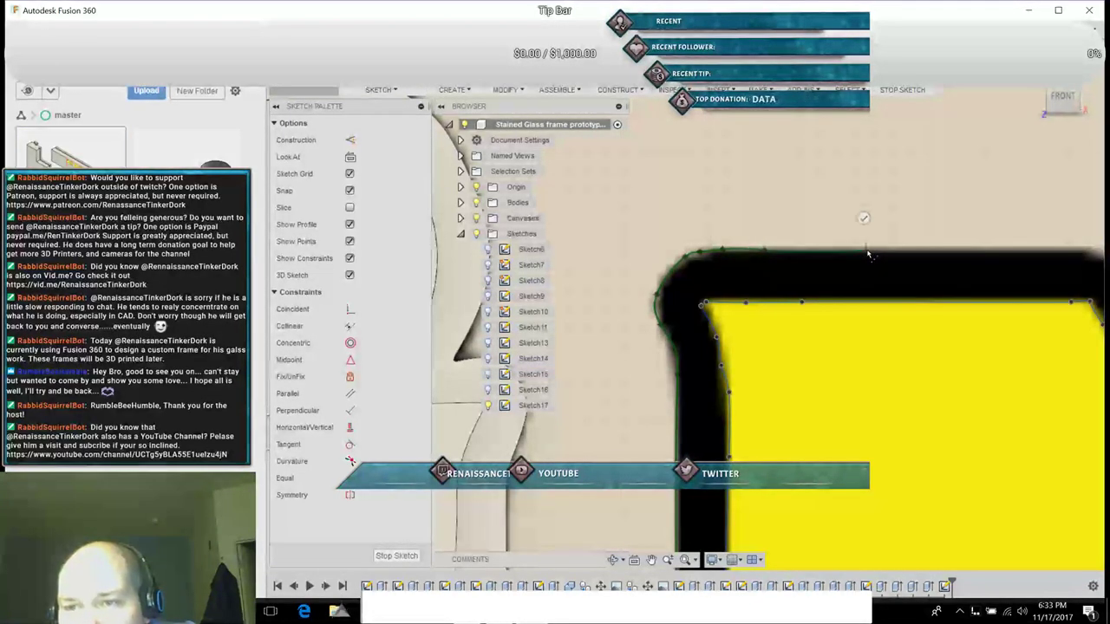
click(1084, 254)
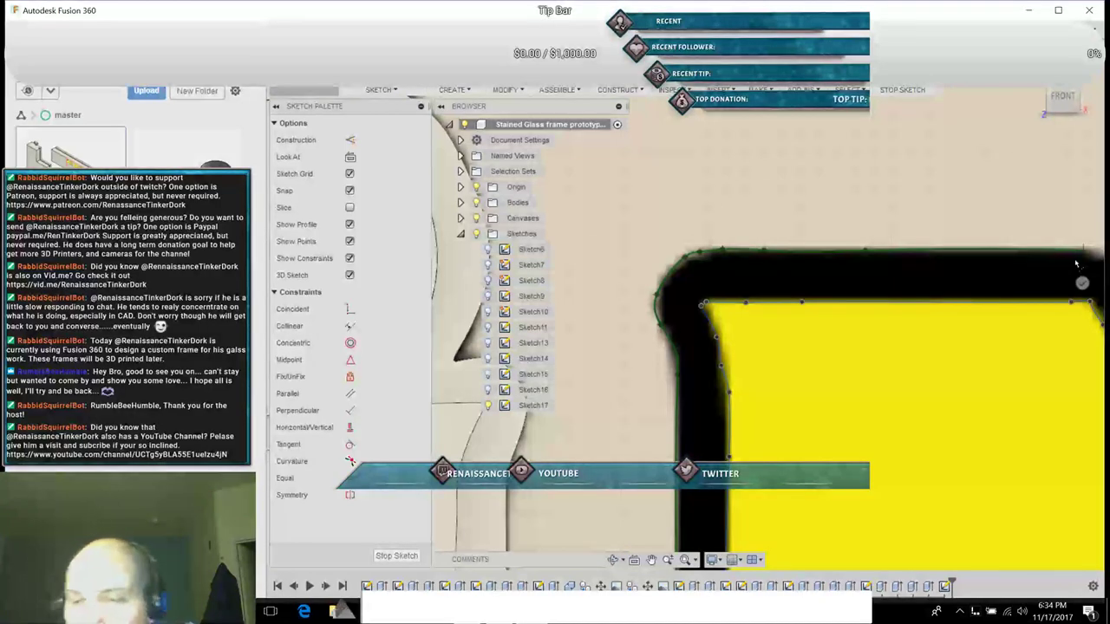
Step: Trace the spline down the diagonal into the upper V-shaped notch and up the rounded edge to the right stem's top
click(651, 560)
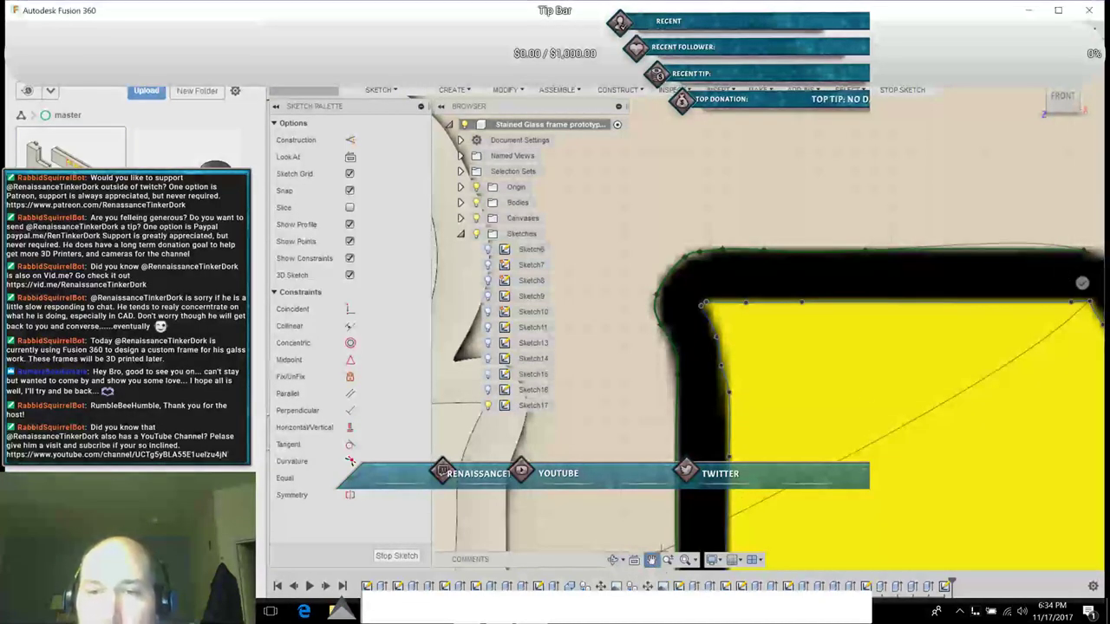
mouse_move(887, 400)
mouse_down()
mouse_move(669, 412)
mouse_move(529, 351)
mouse_up()
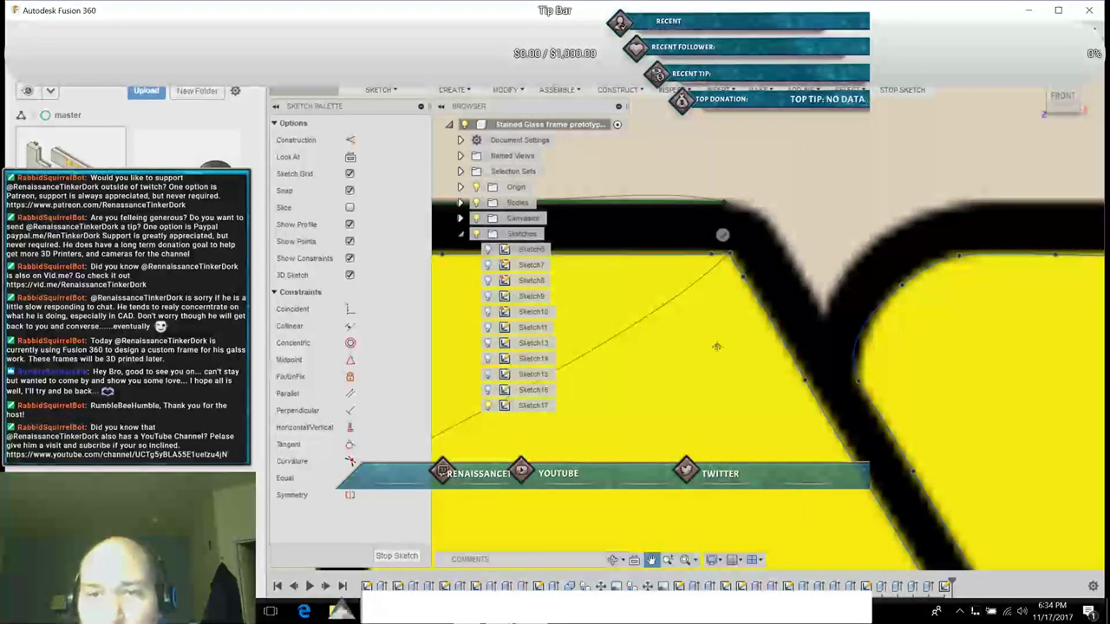
key(Escape)
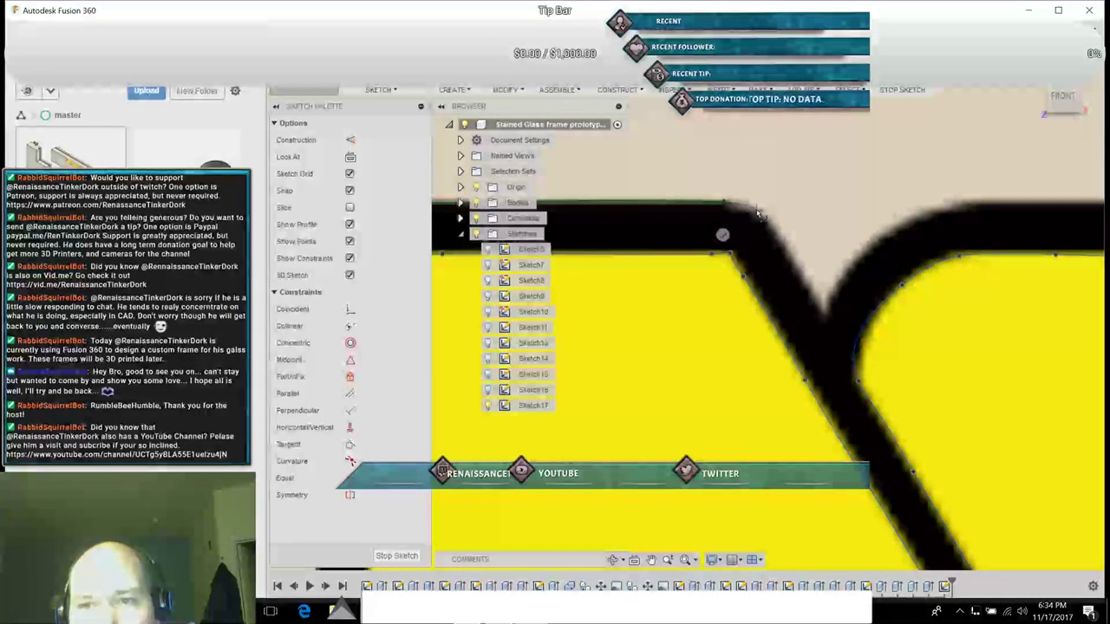
click(757, 211)
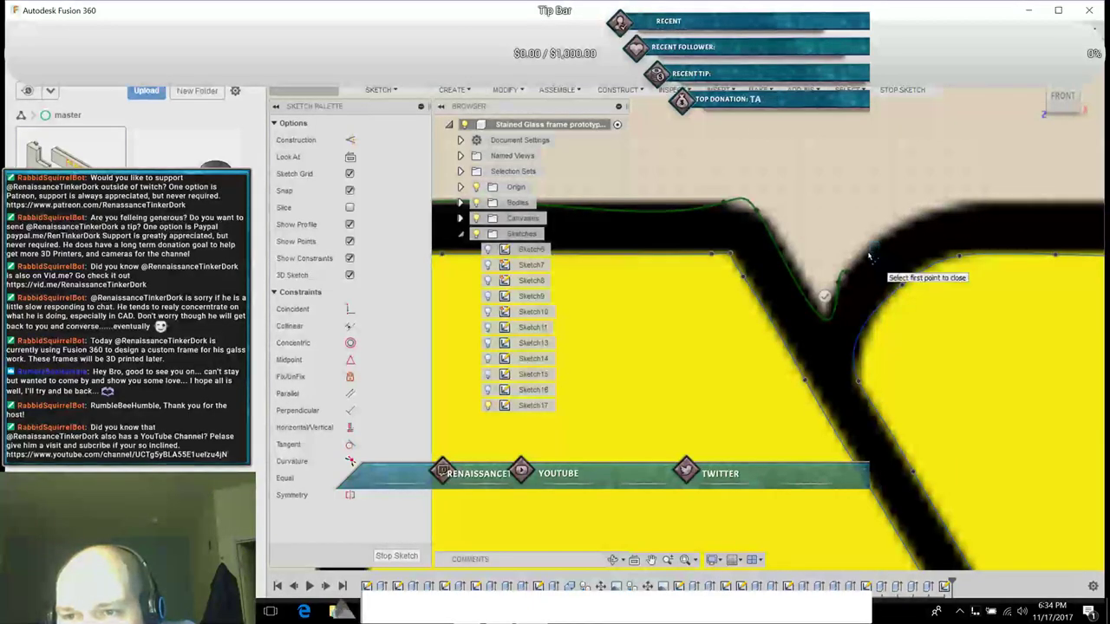
click(964, 205)
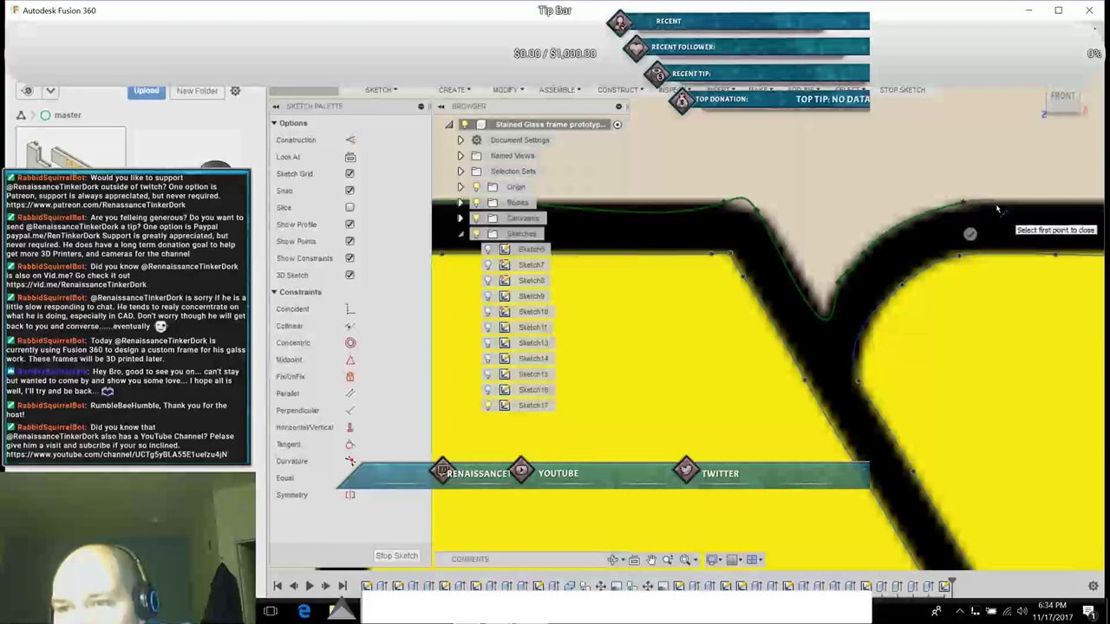
Step: Add spline points along the start of the right stem's straight top edge
click(985, 205)
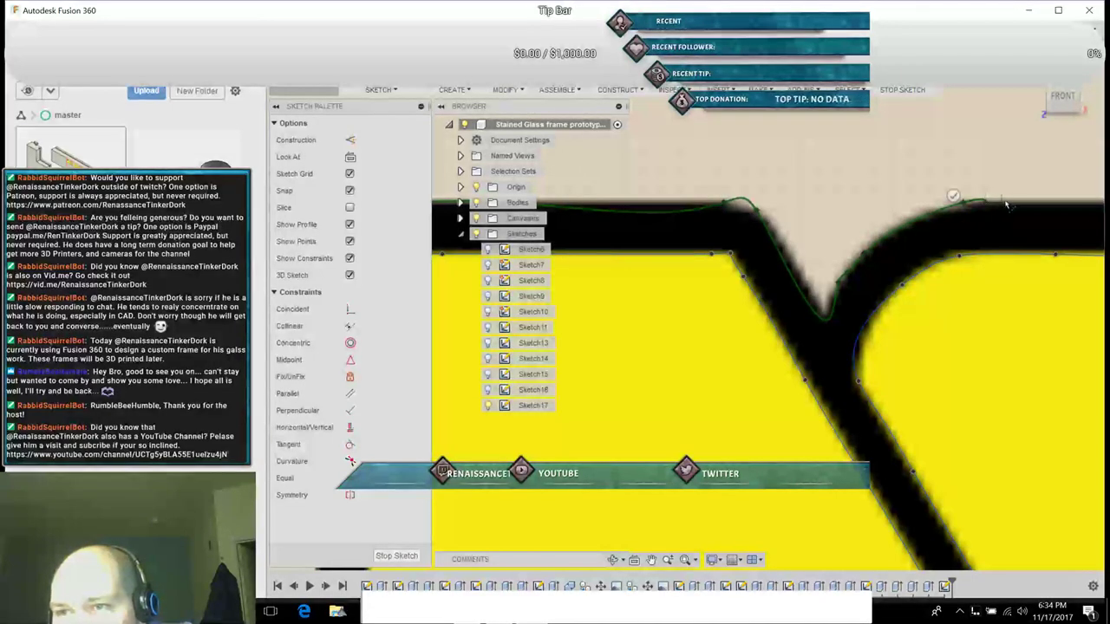
click(1020, 203)
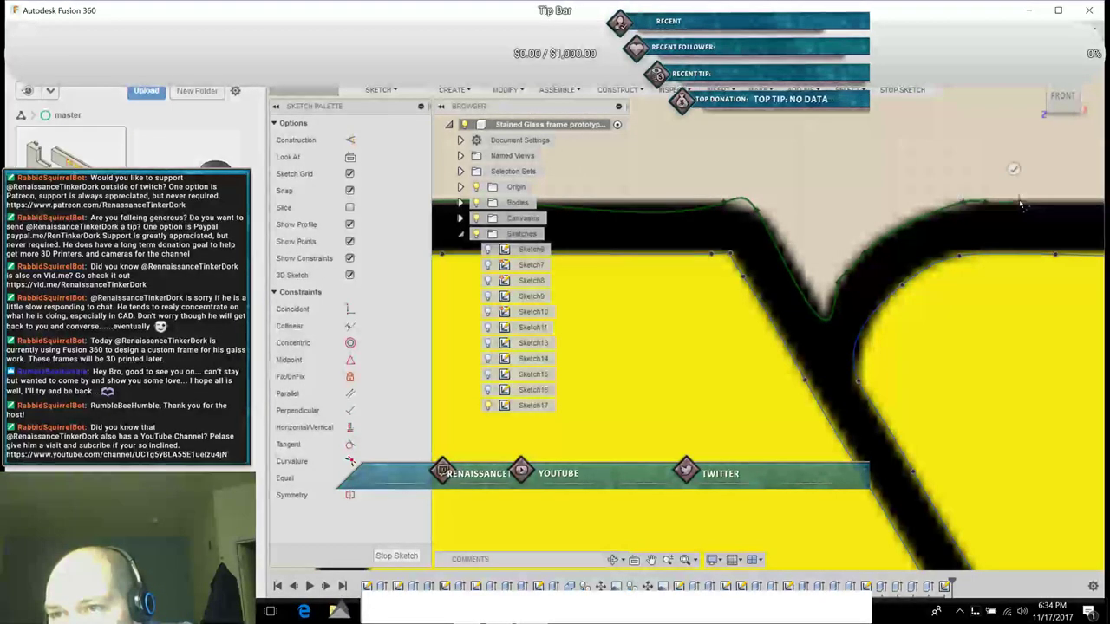
click(1075, 205)
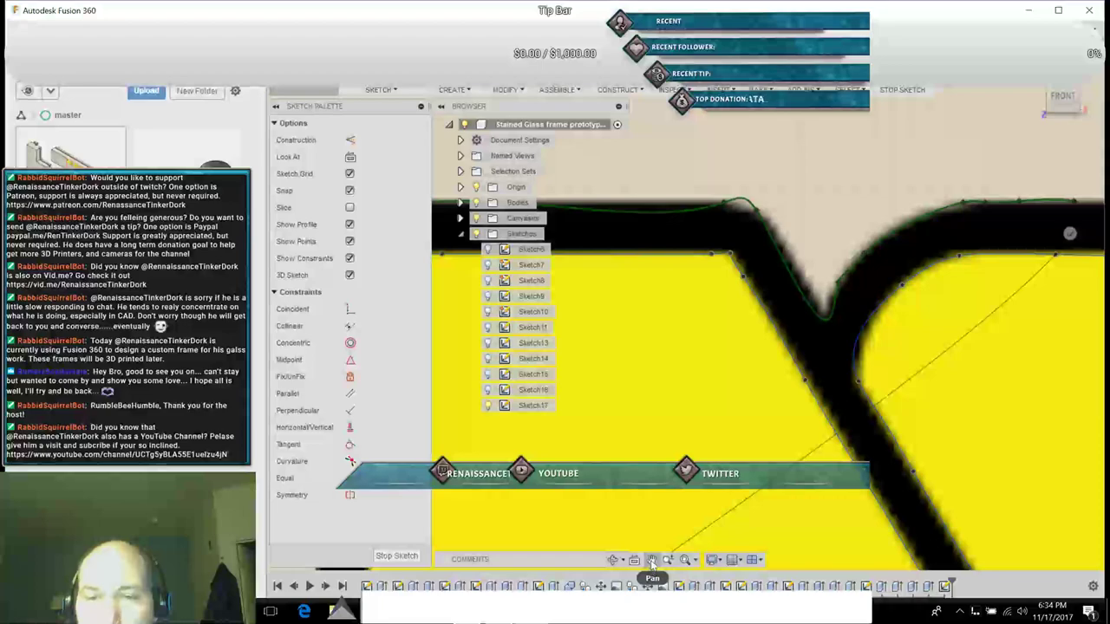
Step: Continue the spline along the right stem's top edge, around its rounded upper-right corner and onto the outer right edge
drag(1044, 333, 624, 428)
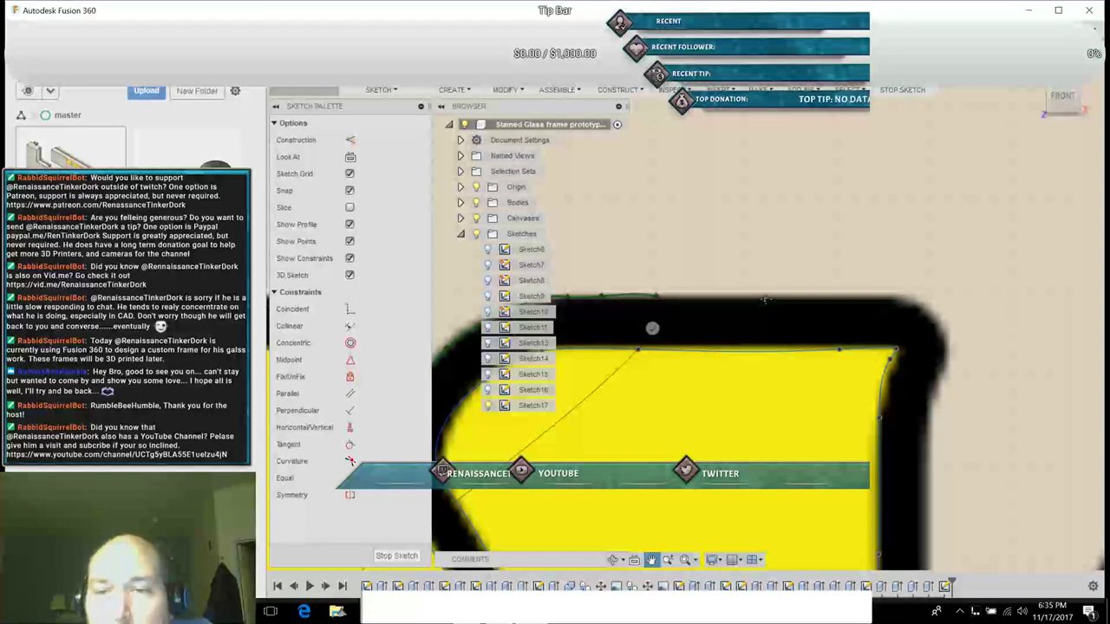
key(Escape)
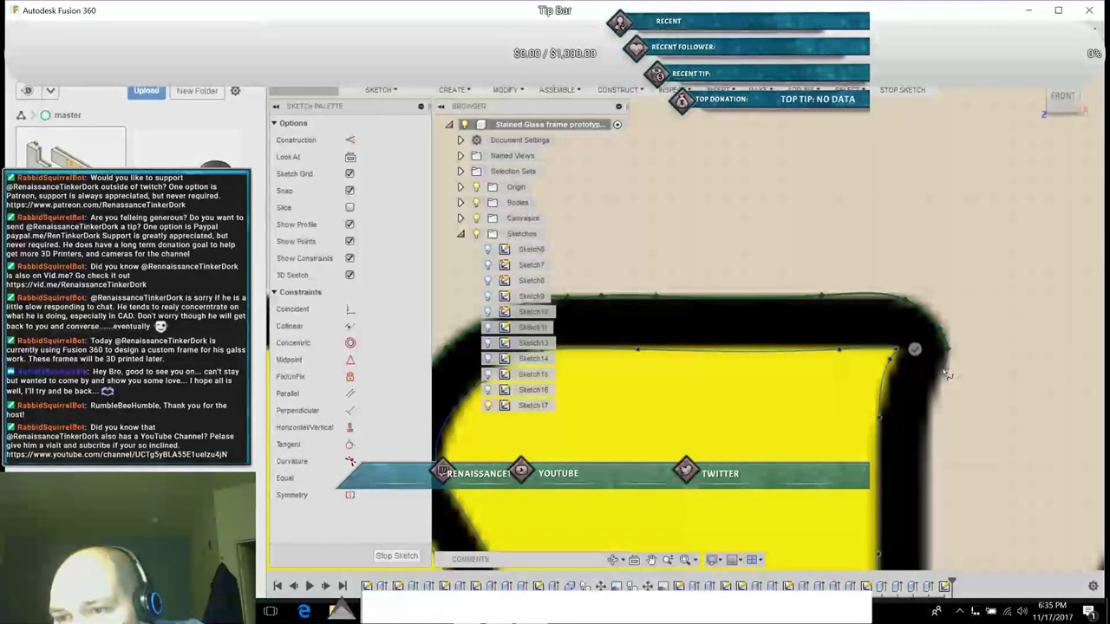
click(928, 443)
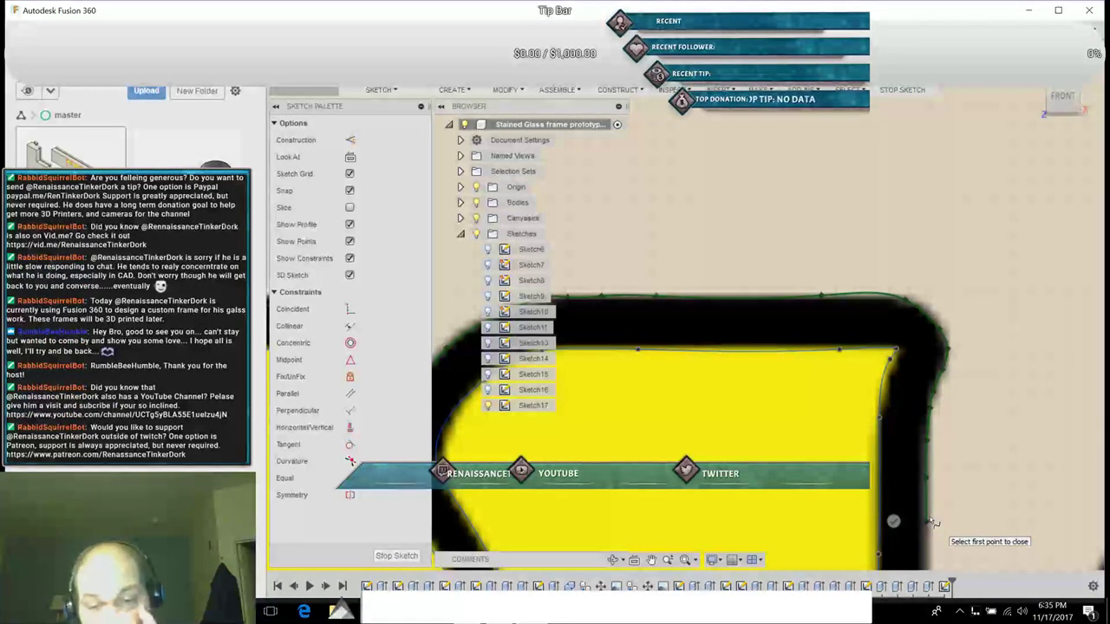
Step: Extend the spline down the right stem's straight outer edge to just above the flare at its lower-right corner
click(654, 560)
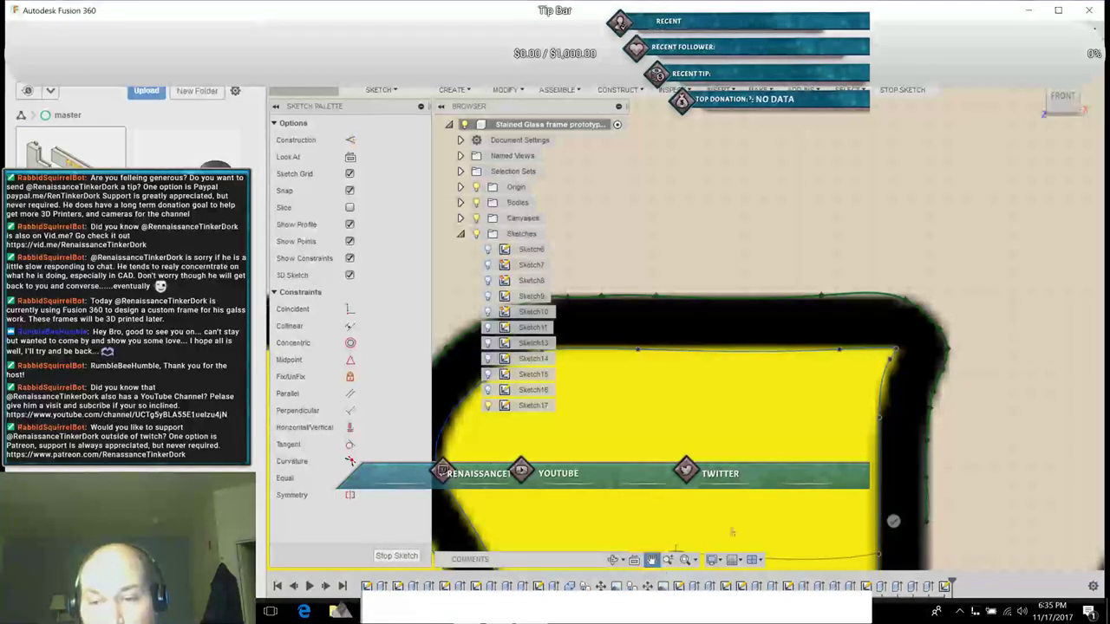
drag(1031, 466, 953, 124)
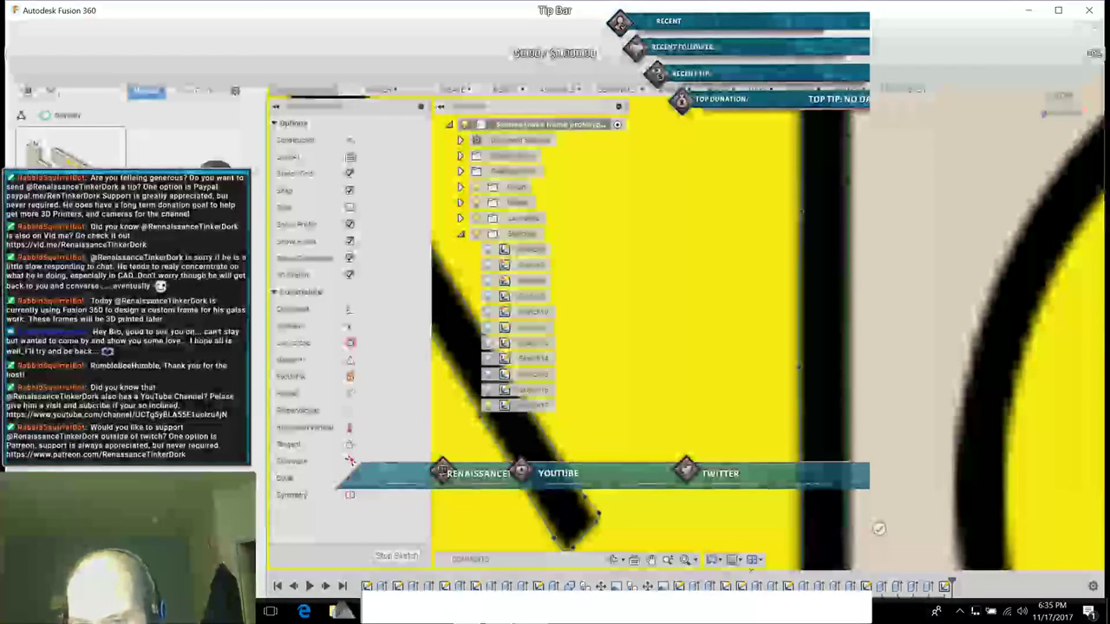
click(652, 560)
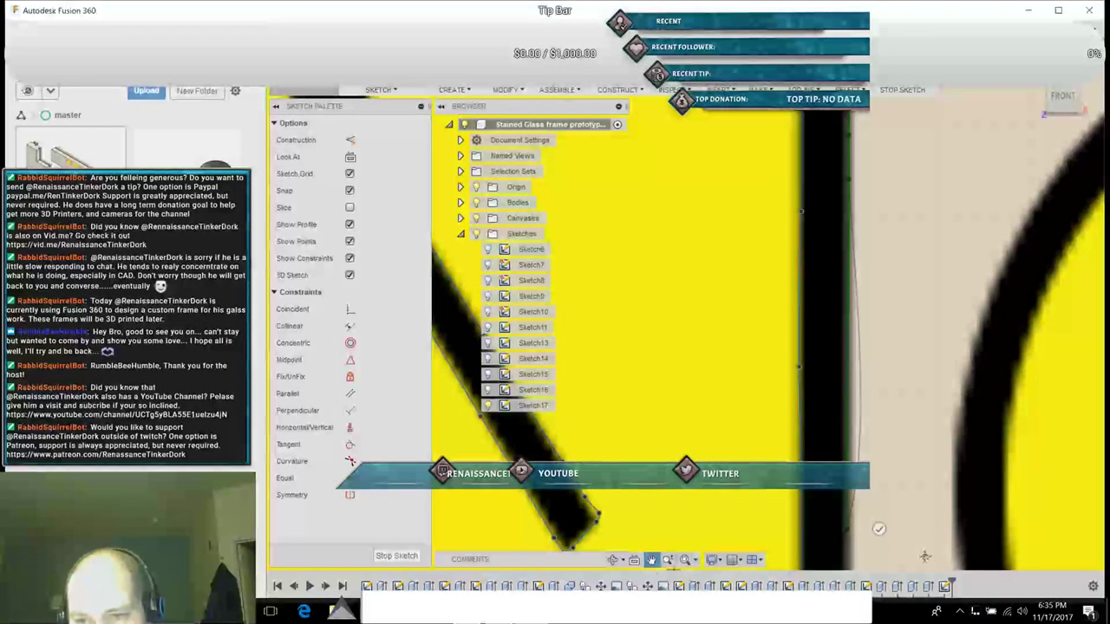
drag(923, 557, 840, 81)
key(Escape)
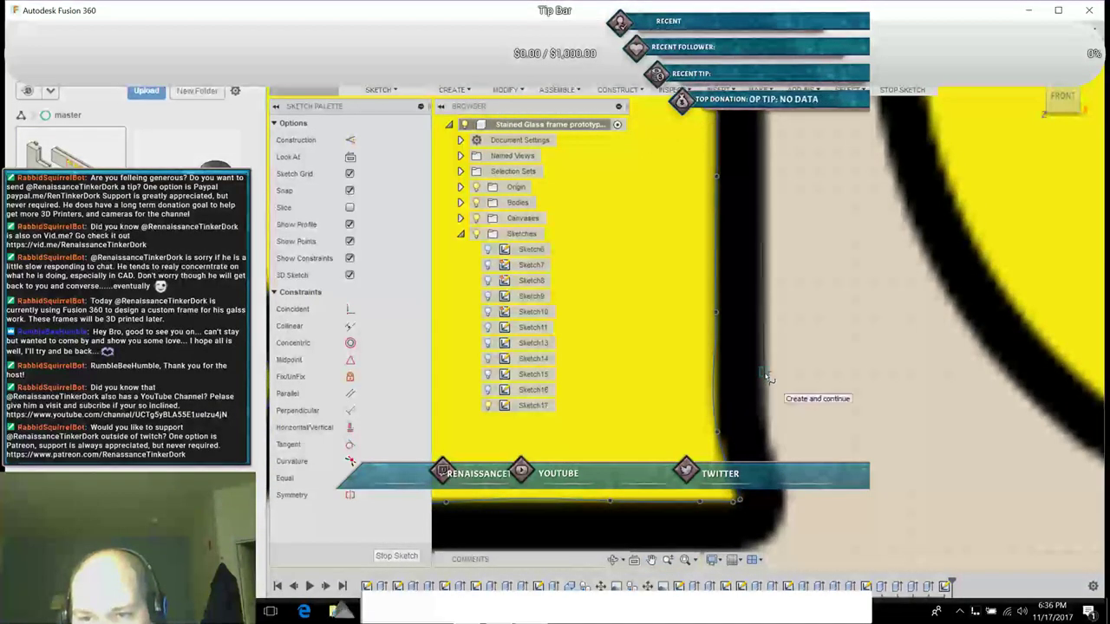
click(764, 374)
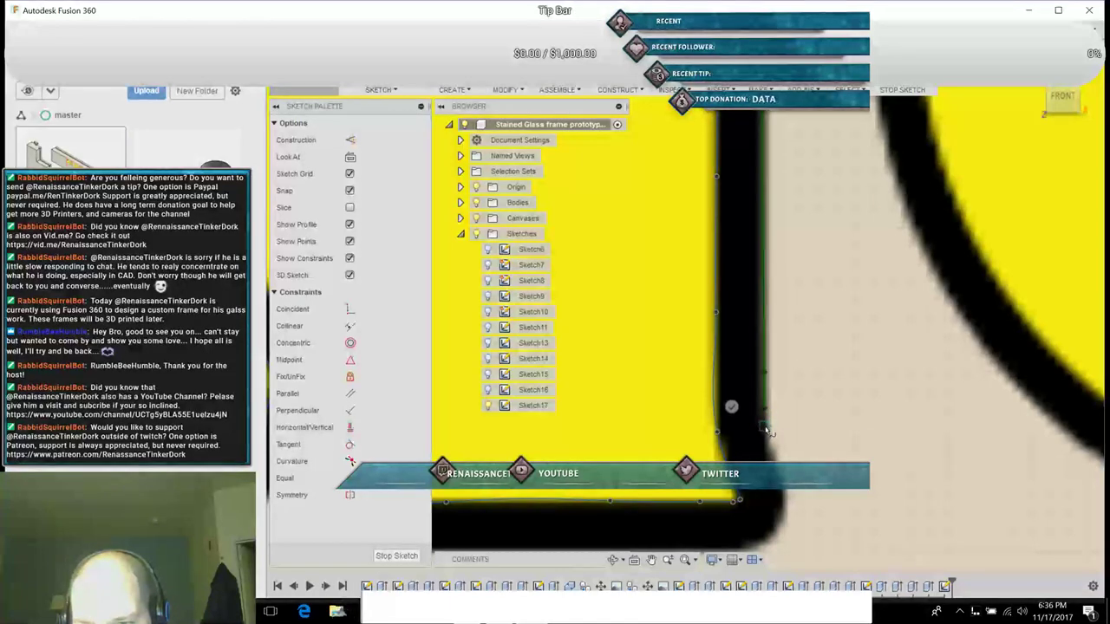
click(764, 426)
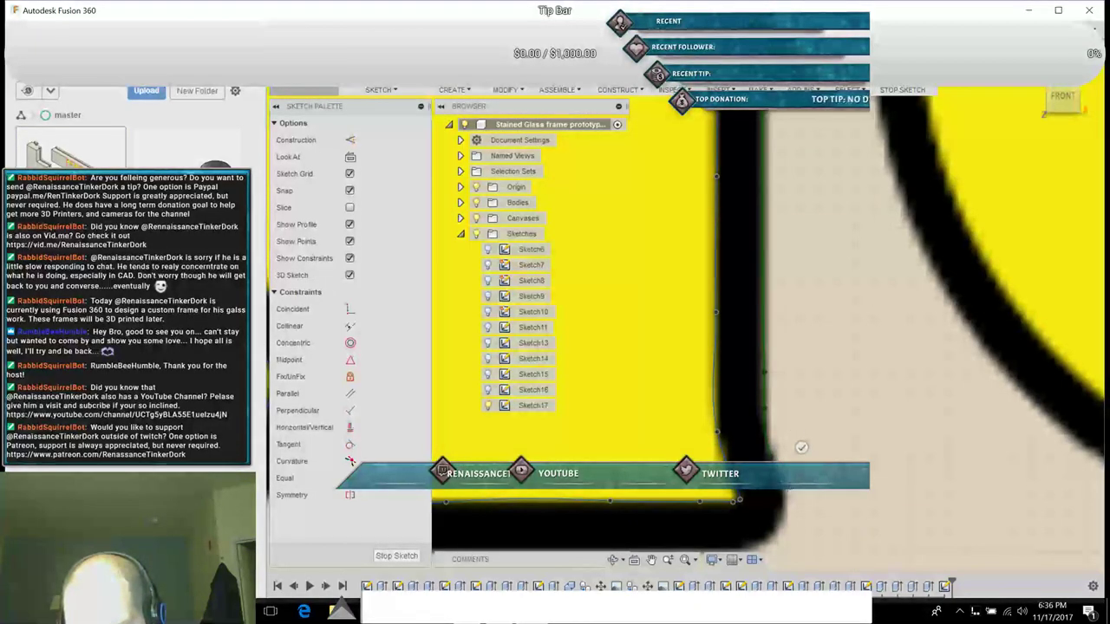
Step: Trace the spline around the right stem's rounded lower-right corner and along the straight bottom edge to its left end
click(787, 505)
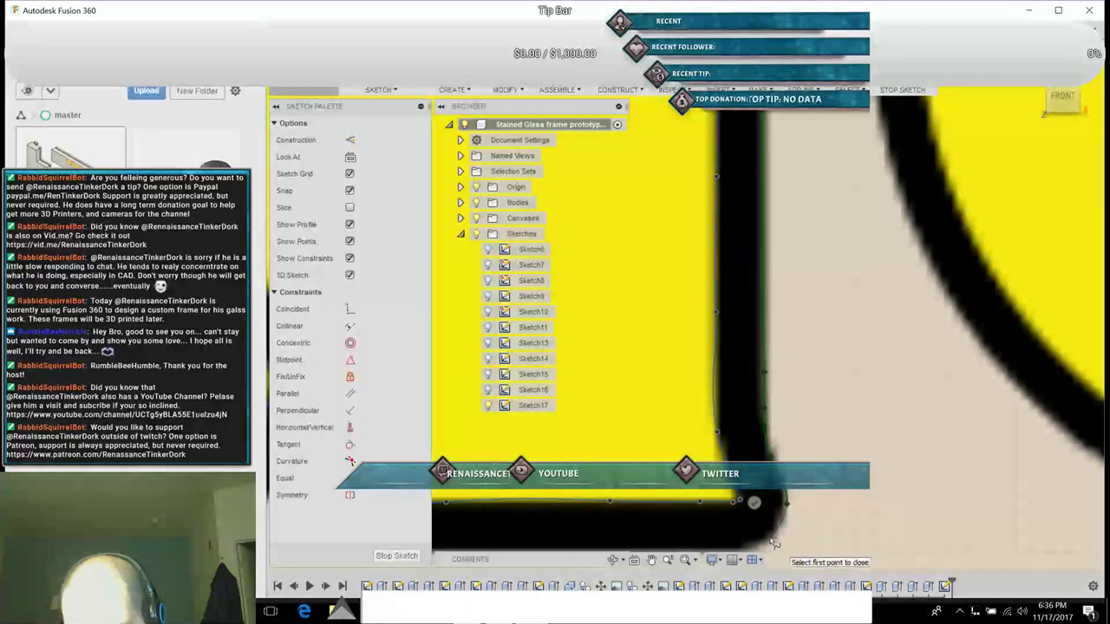
click(651, 559)
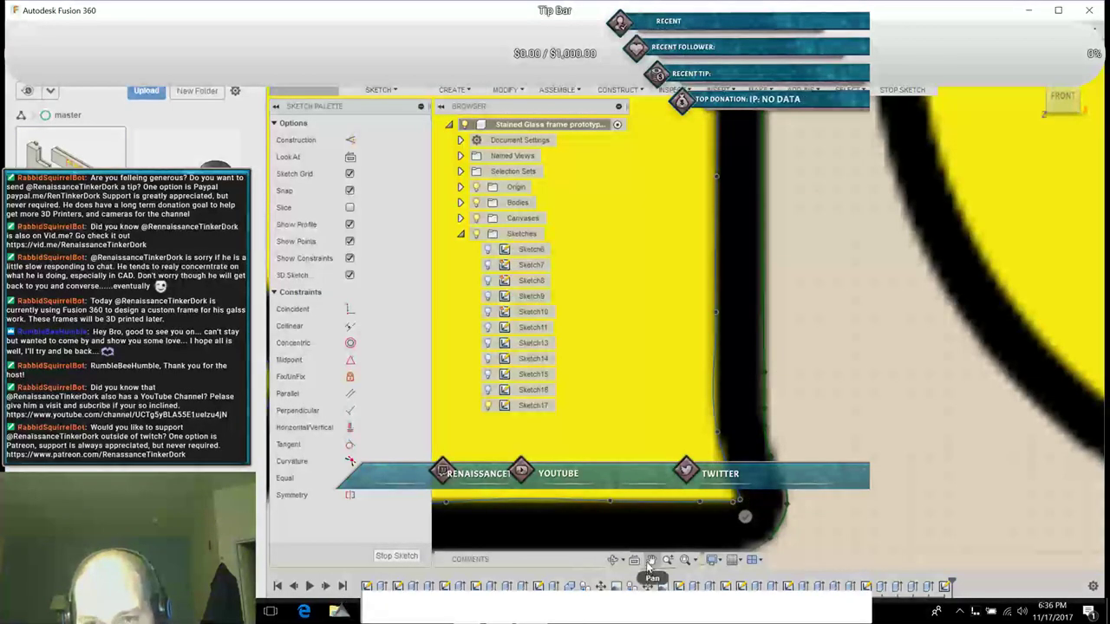
drag(835, 488, 1068, 315)
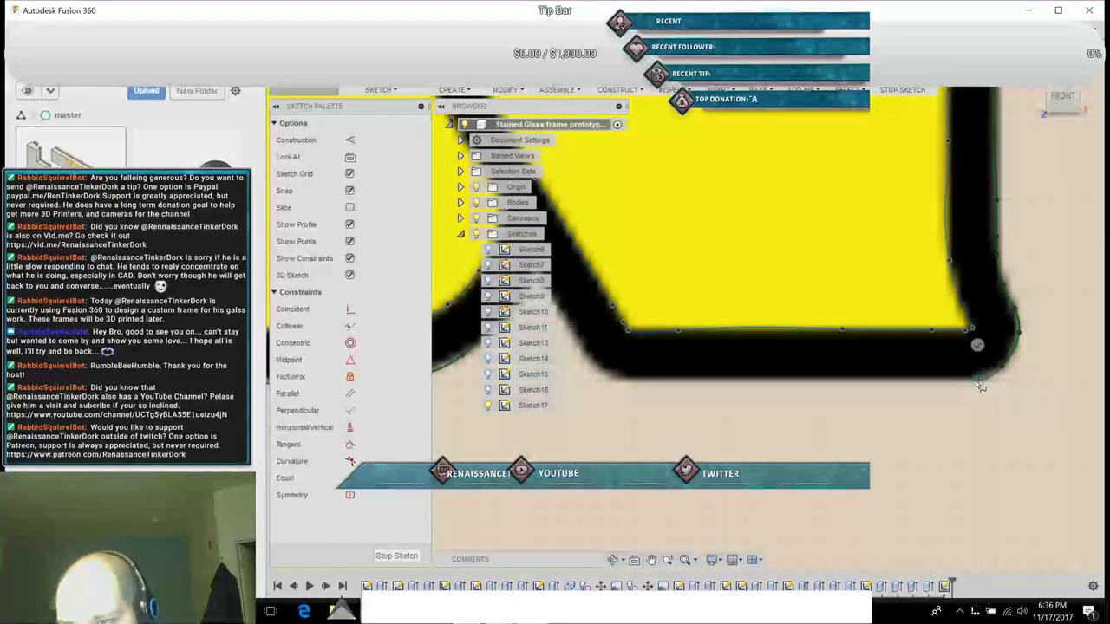
click(925, 380)
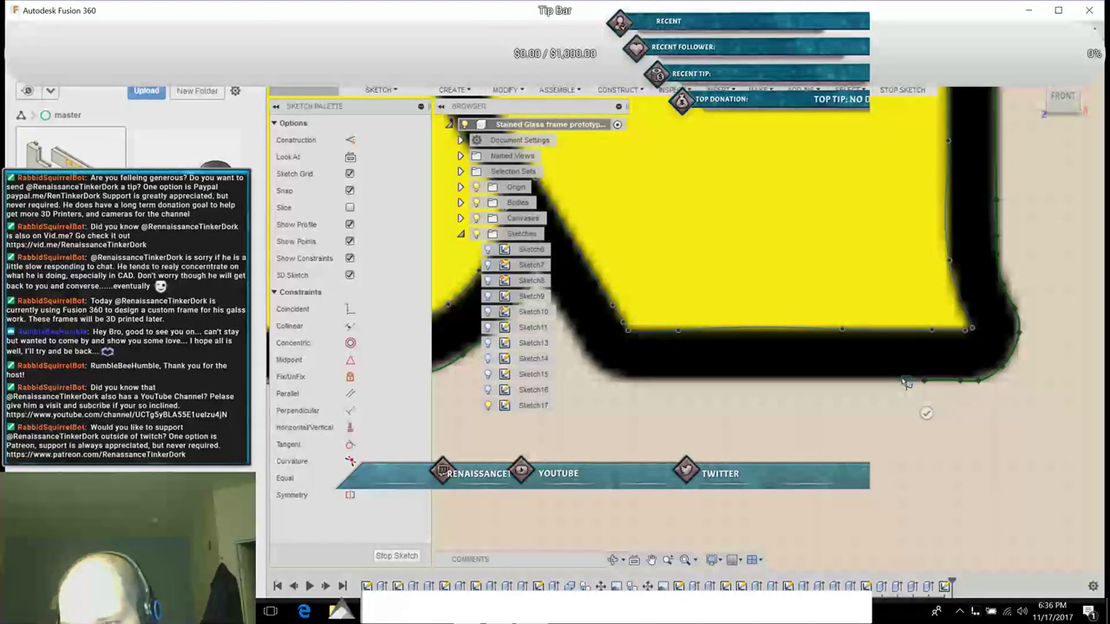
click(818, 381)
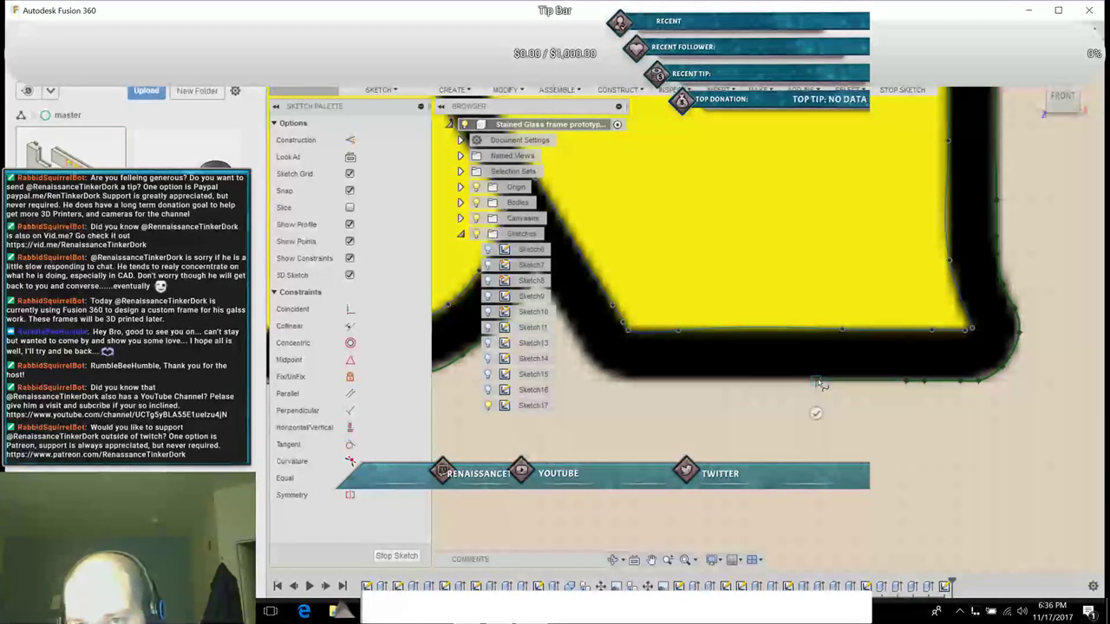
click(655, 382)
click(636, 382)
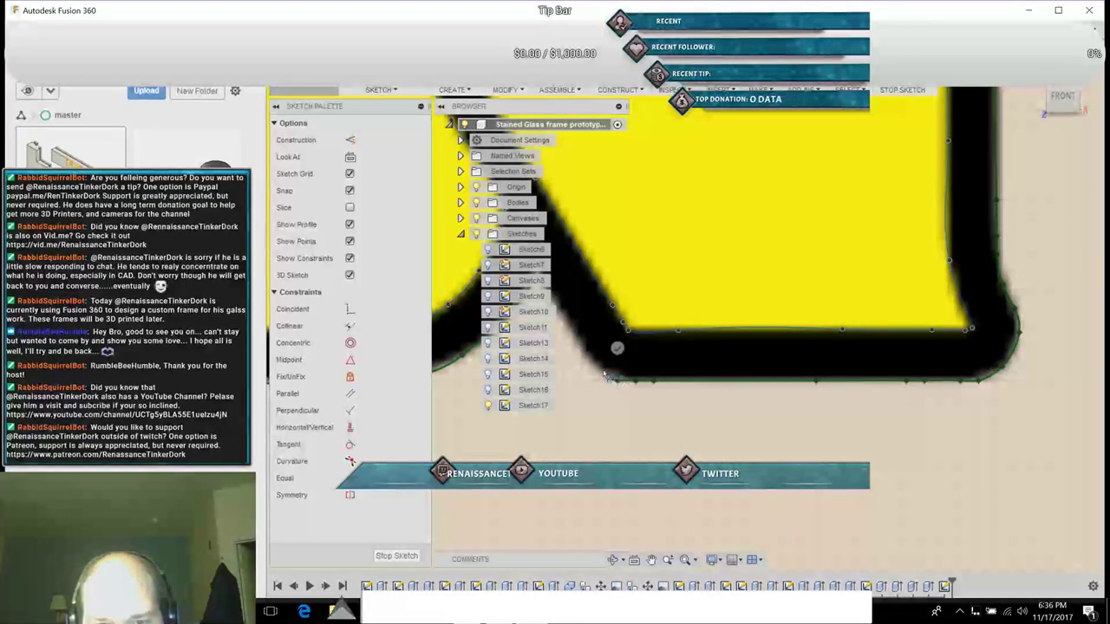
Step: Trace the spline around the lower-left bend and up the diagonal, closing it on its first point at the lower notch's apex
click(604, 374)
click(602, 371)
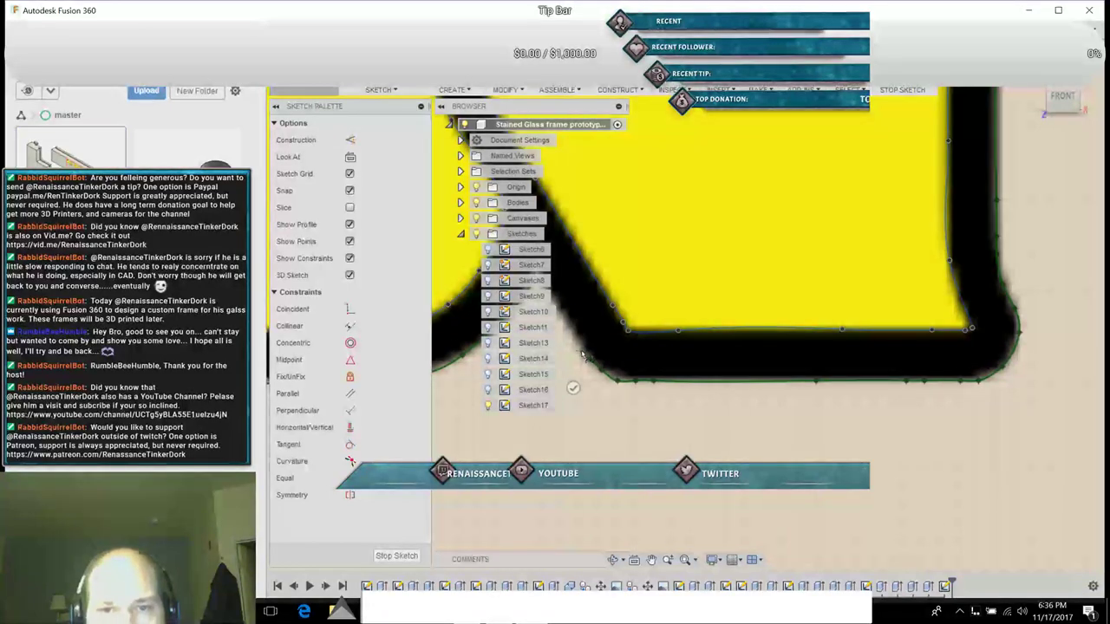
click(583, 358)
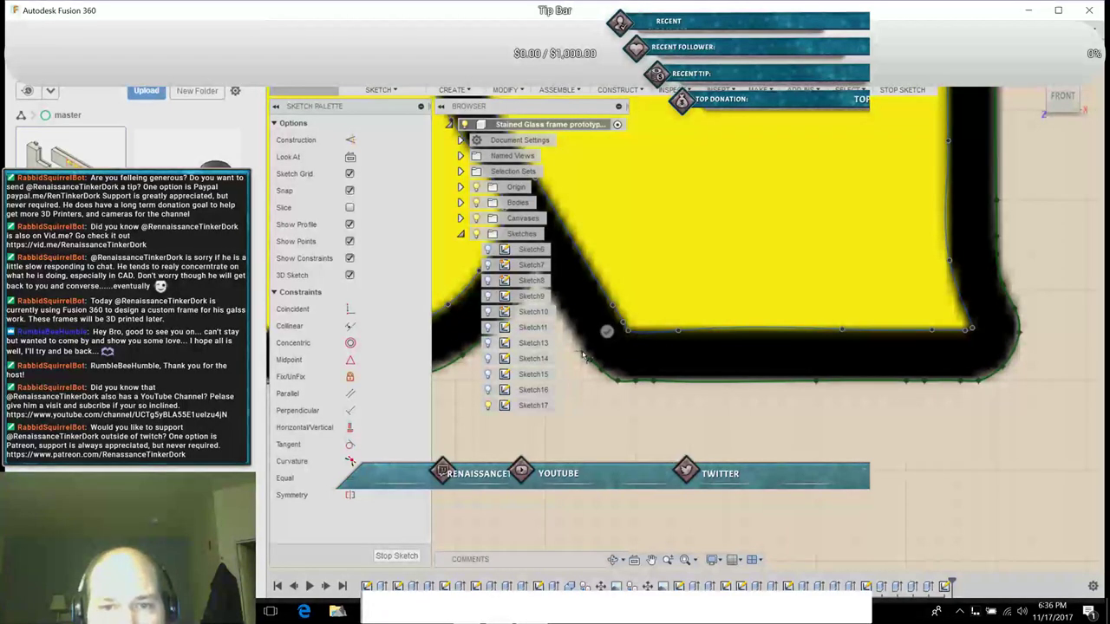
click(557, 313)
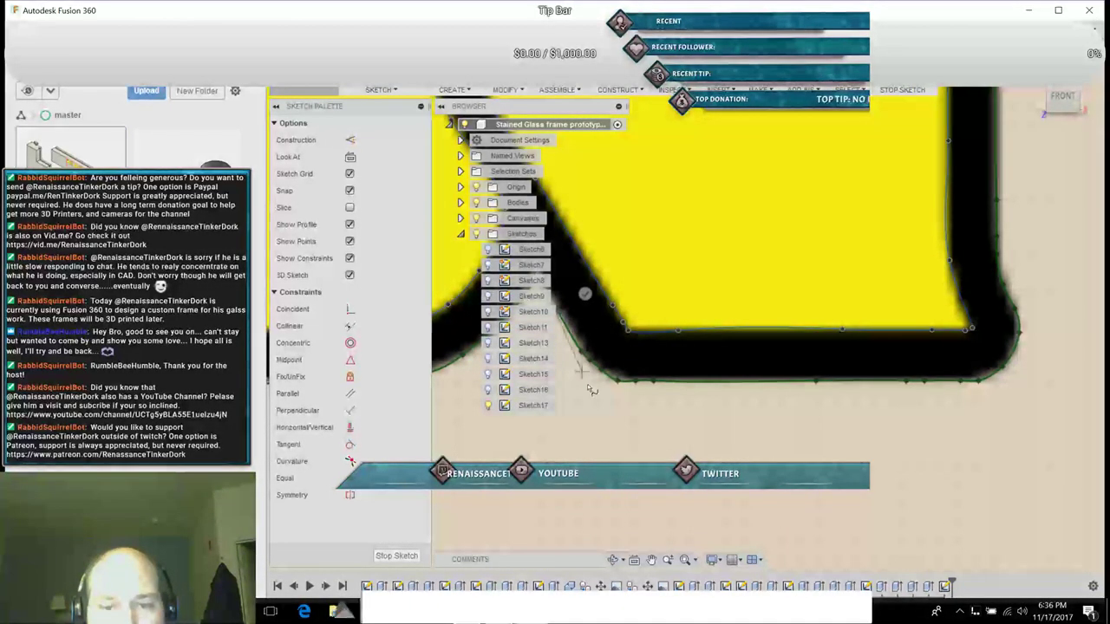
click(652, 562)
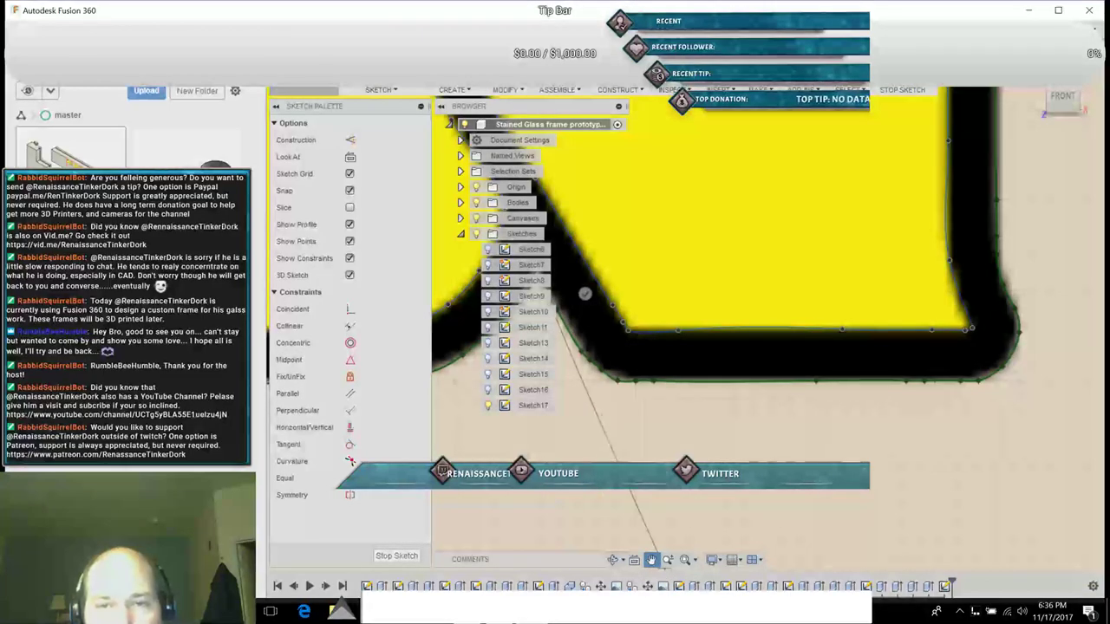
drag(604, 457, 843, 537)
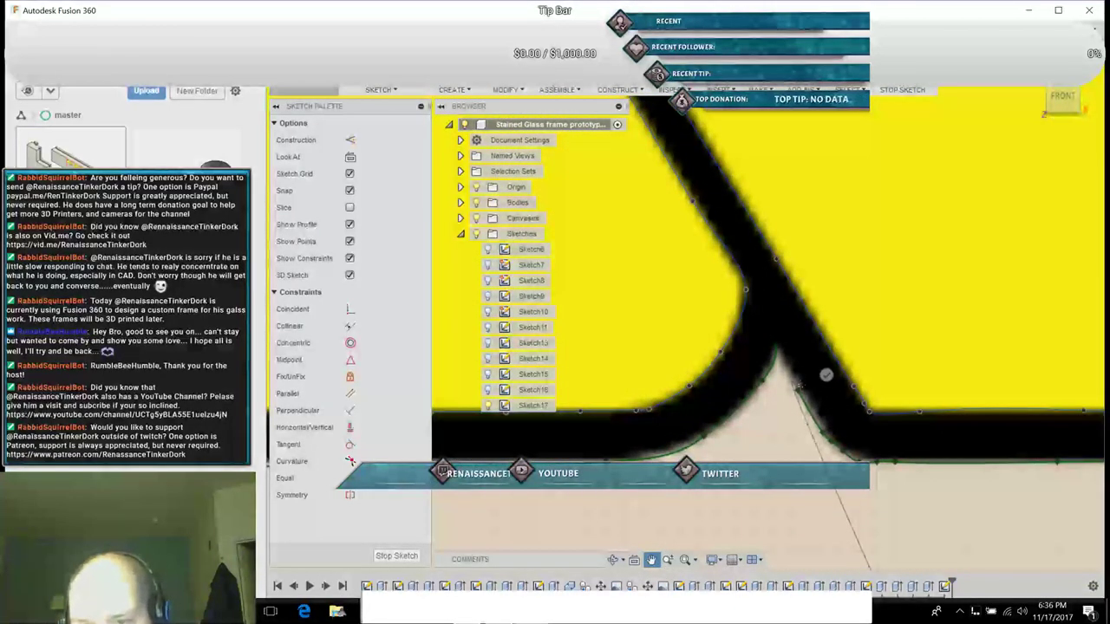
key(Escape)
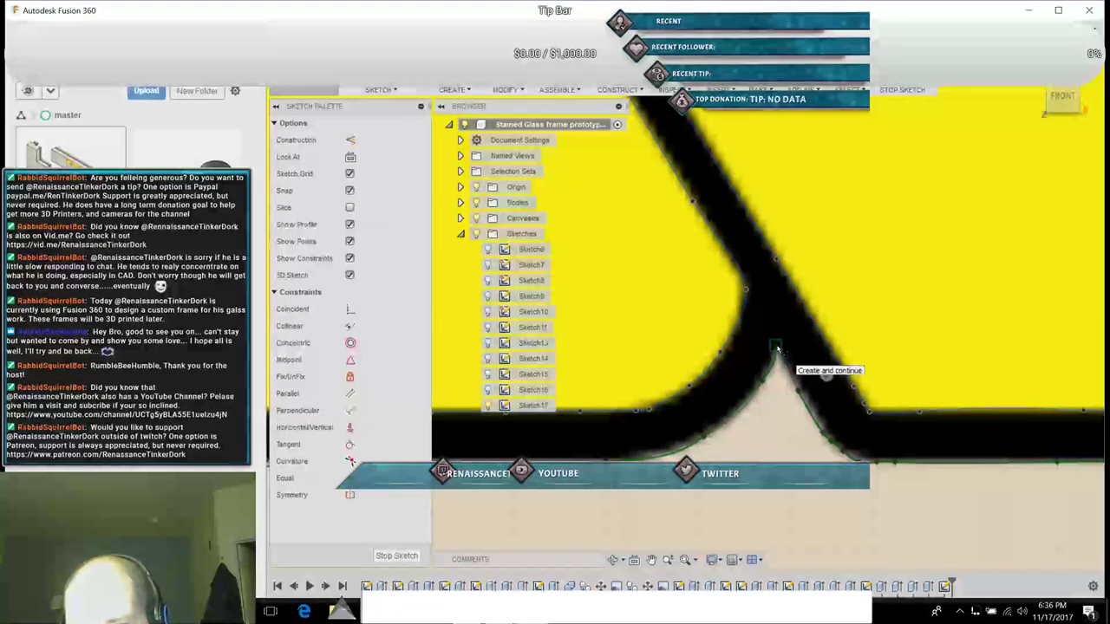
click(776, 347)
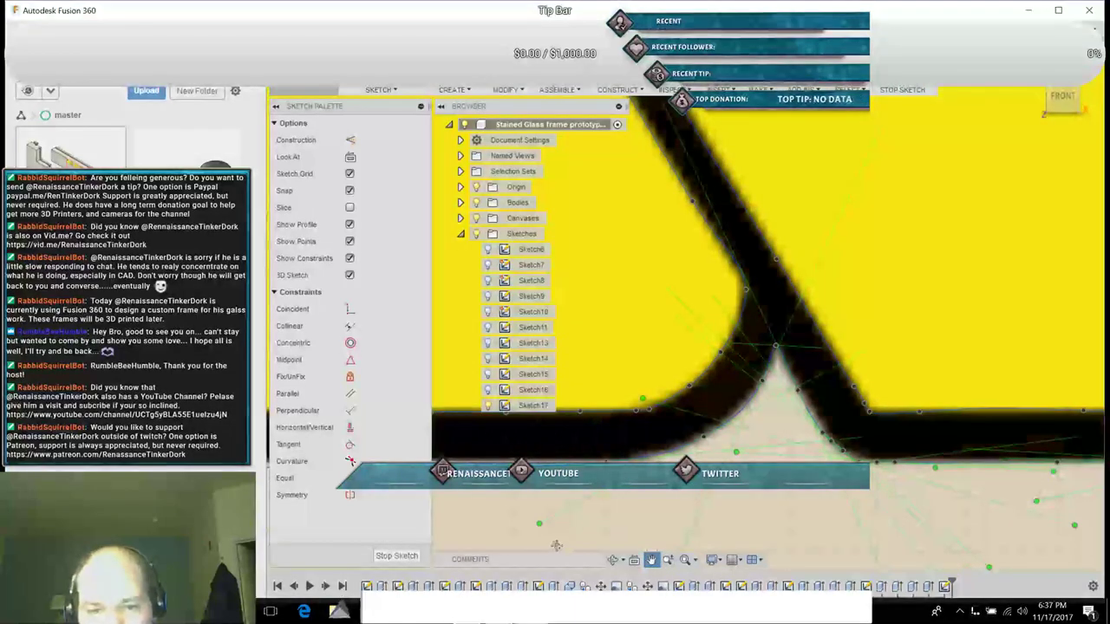
Step: Level the tangent handle of the spline point at the right end of the left stem's bottom edge to follow that edge
drag(510, 527, 810, 507)
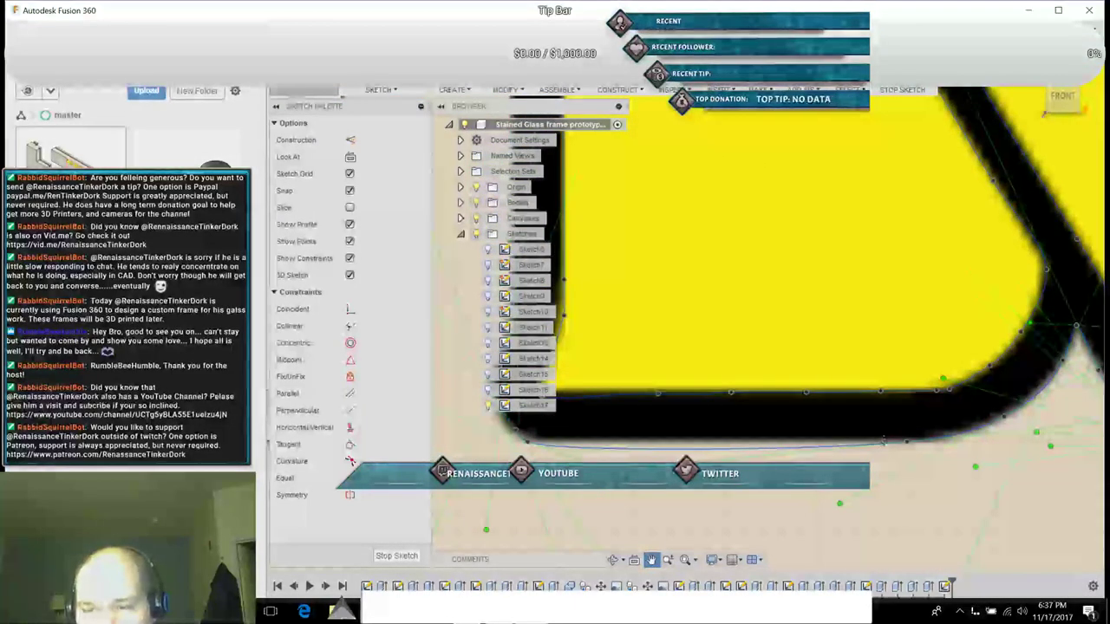
key(Escape)
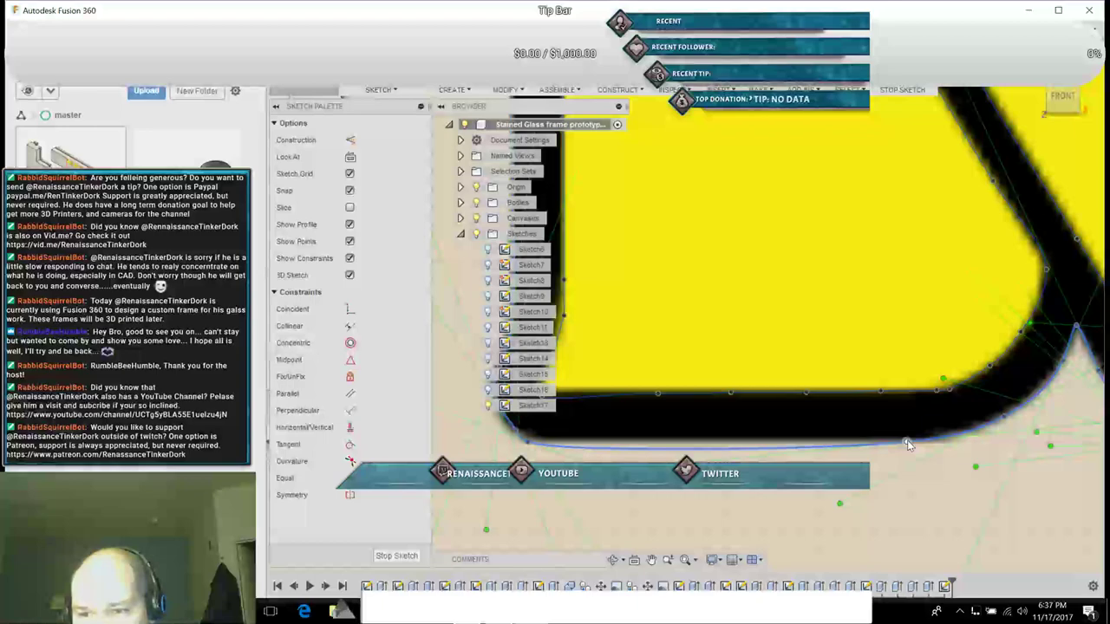
click(907, 444)
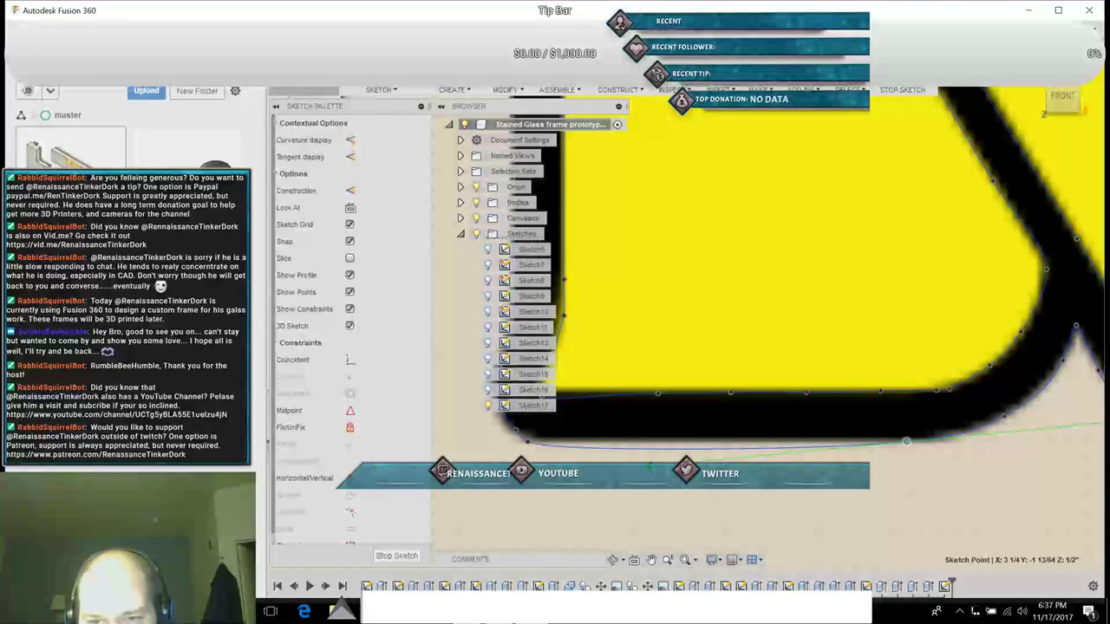
click(350, 139)
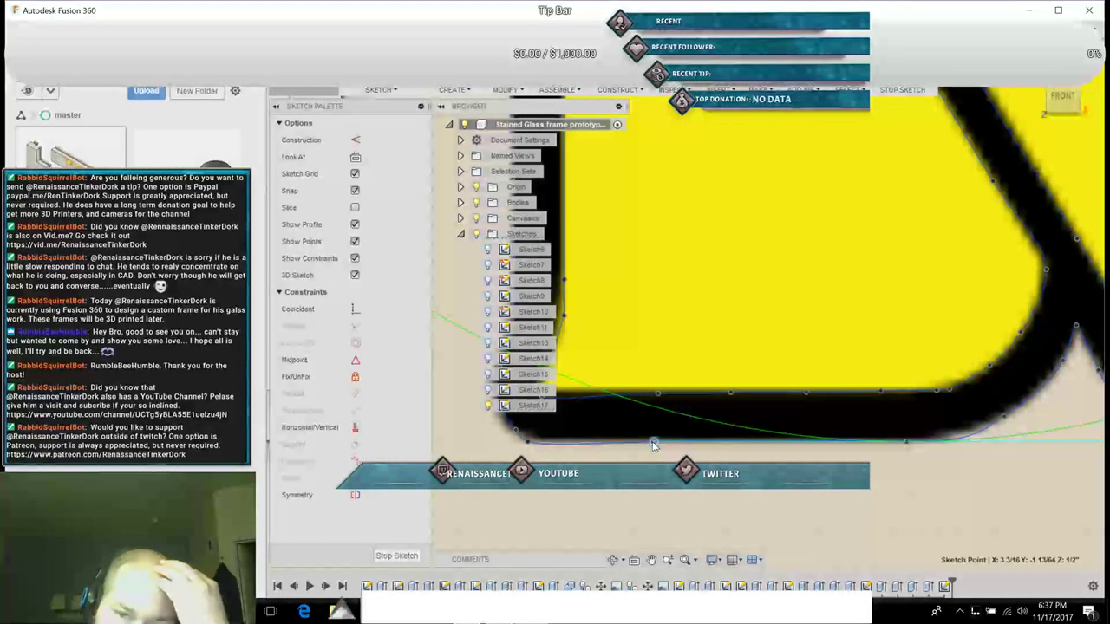
click(652, 442)
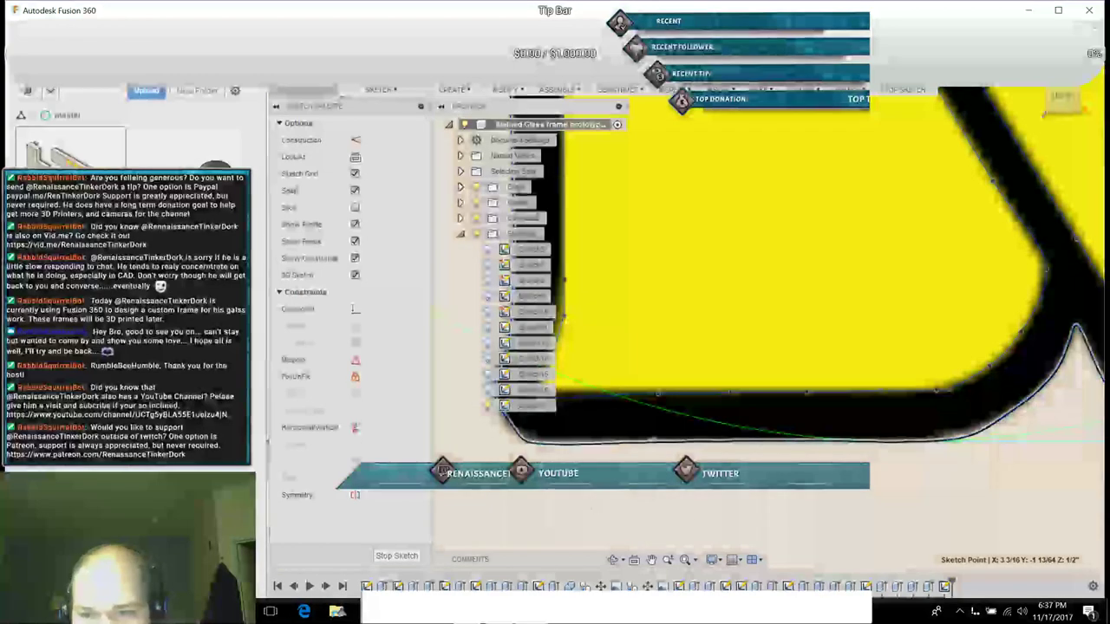
Step: Examine how the spline fits the left stem's outer edge and the top edge up to the V-shaped notch
click(651, 560)
drag(568, 484, 790, 515)
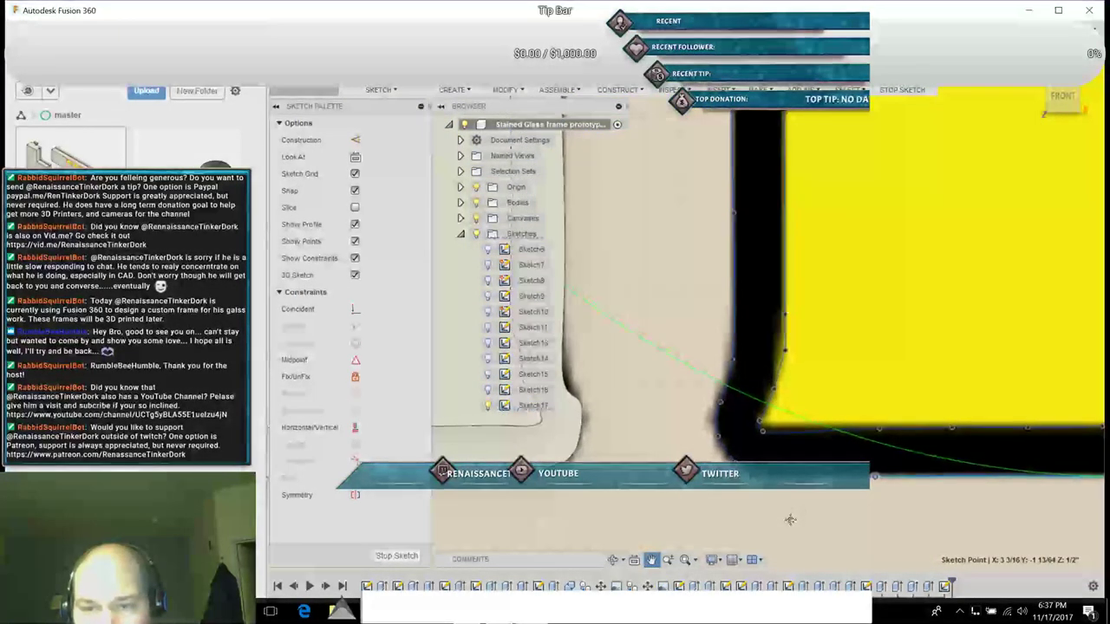
mouse_move(680, 274)
mouse_down()
mouse_move(654, 357)
mouse_move(639, 555)
mouse_up()
drag(627, 262, 650, 460)
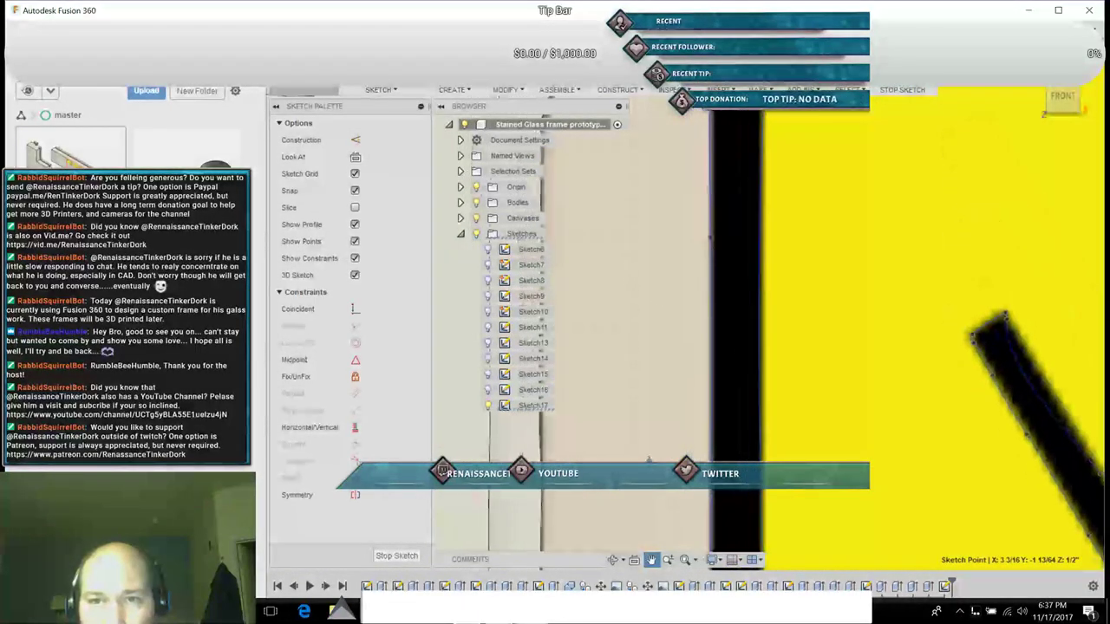
drag(657, 247, 647, 439)
drag(639, 301, 629, 429)
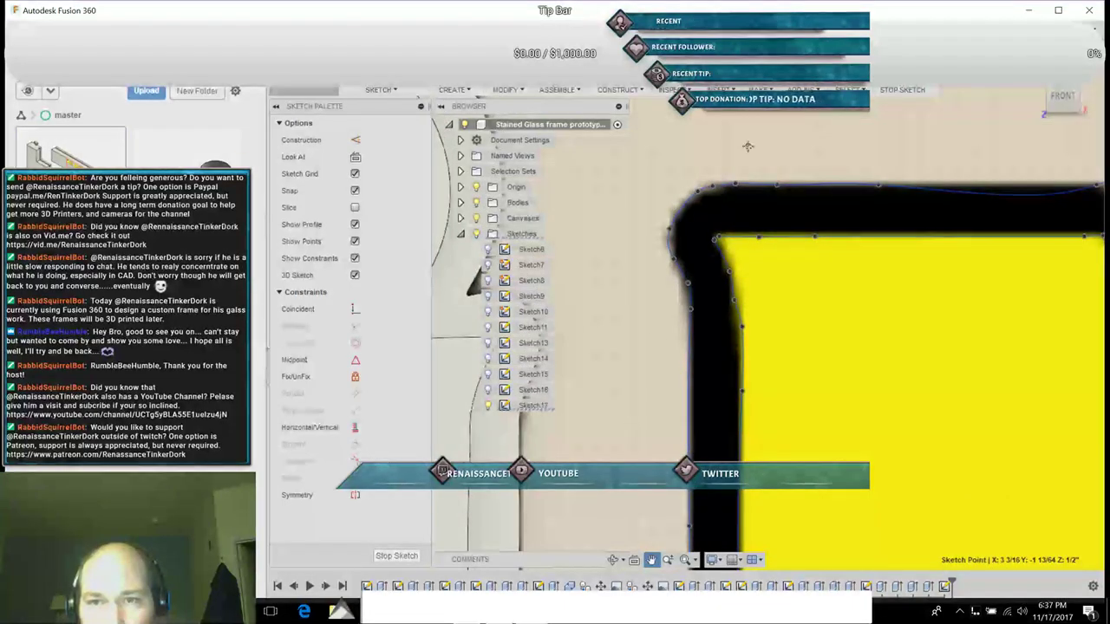
drag(838, 157, 557, 237)
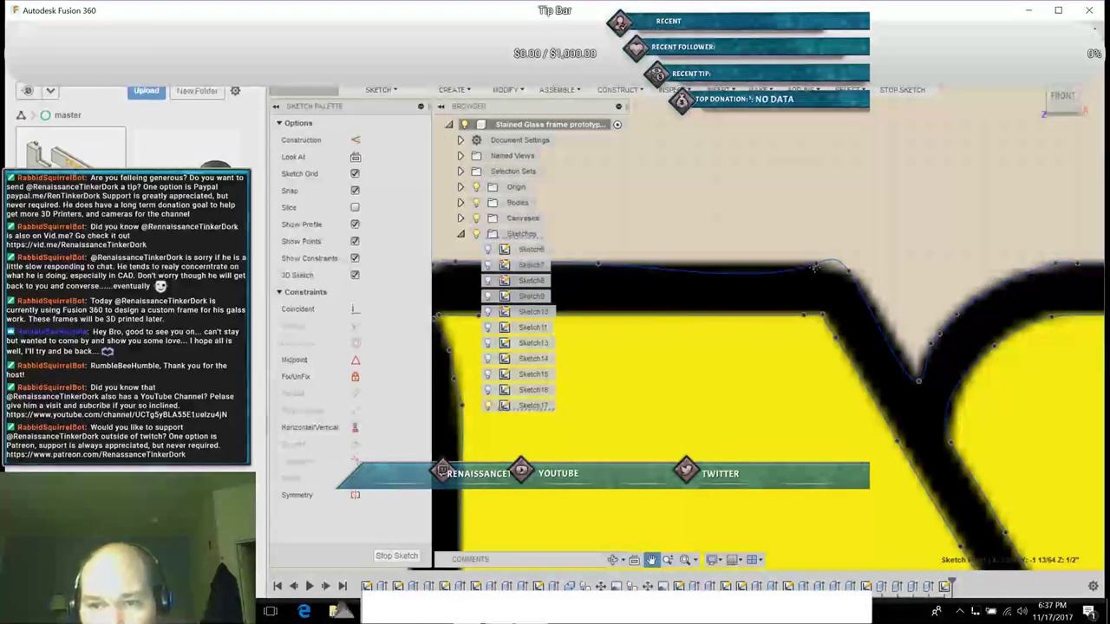
Step: Adjust the outer spline's tangent handles at the top edge's corner and on the V notch's curved side to follow the black outline
key(Escape)
click(816, 265)
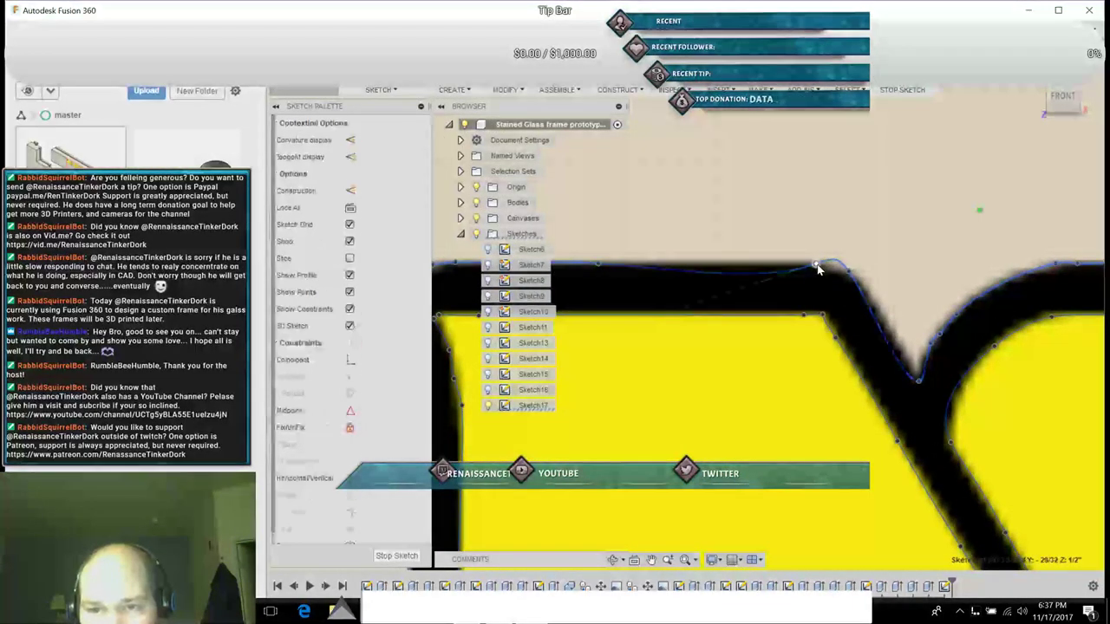
drag(653, 318, 666, 269)
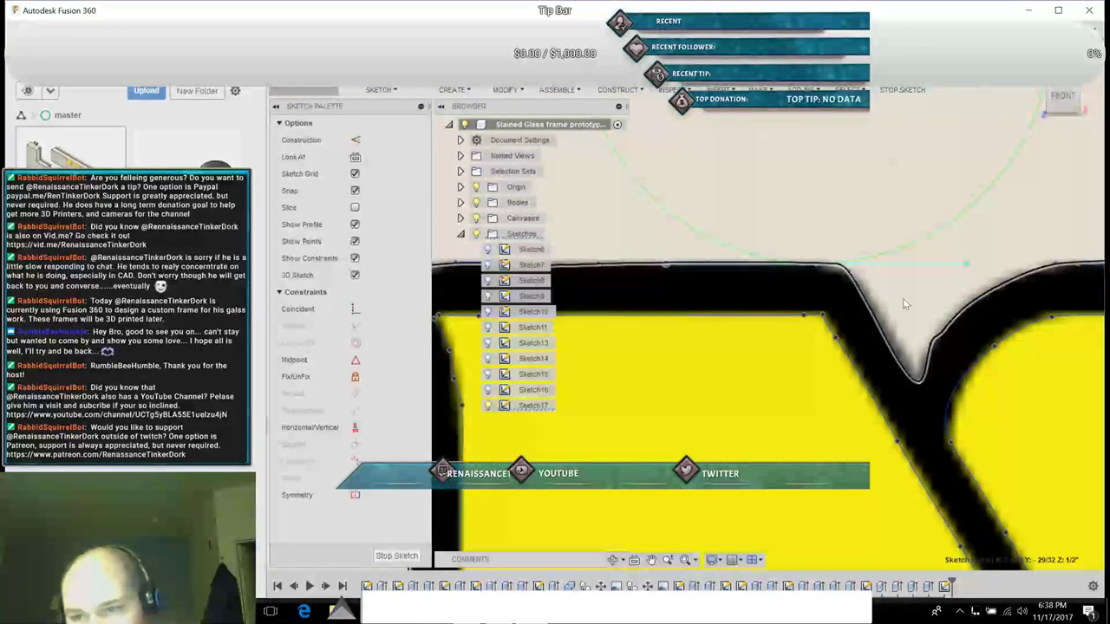
click(931, 346)
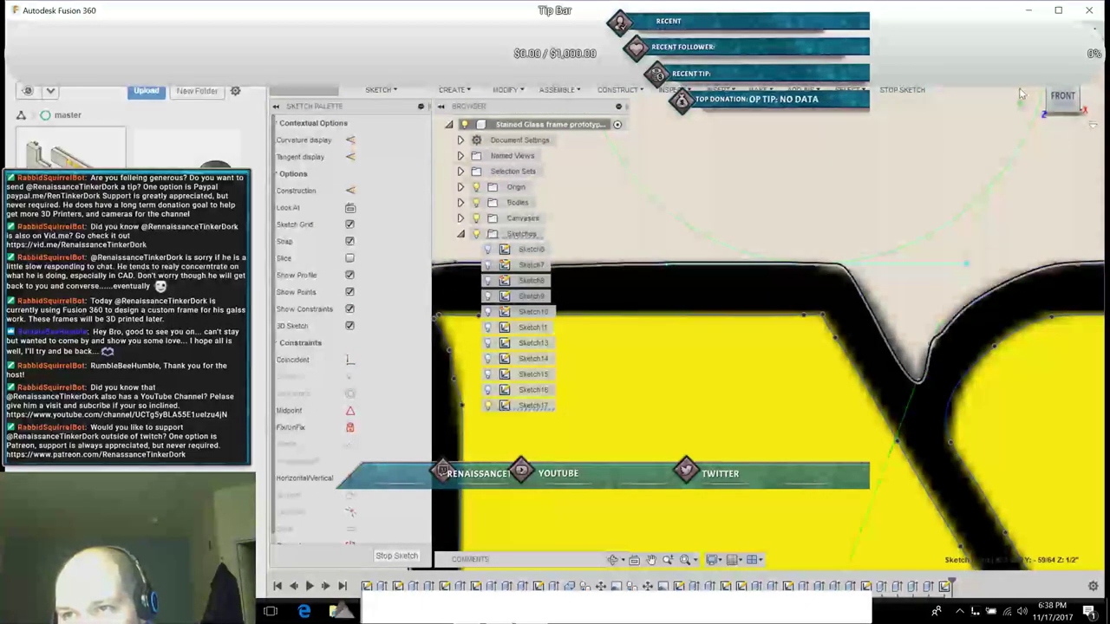
drag(1020, 104, 1028, 108)
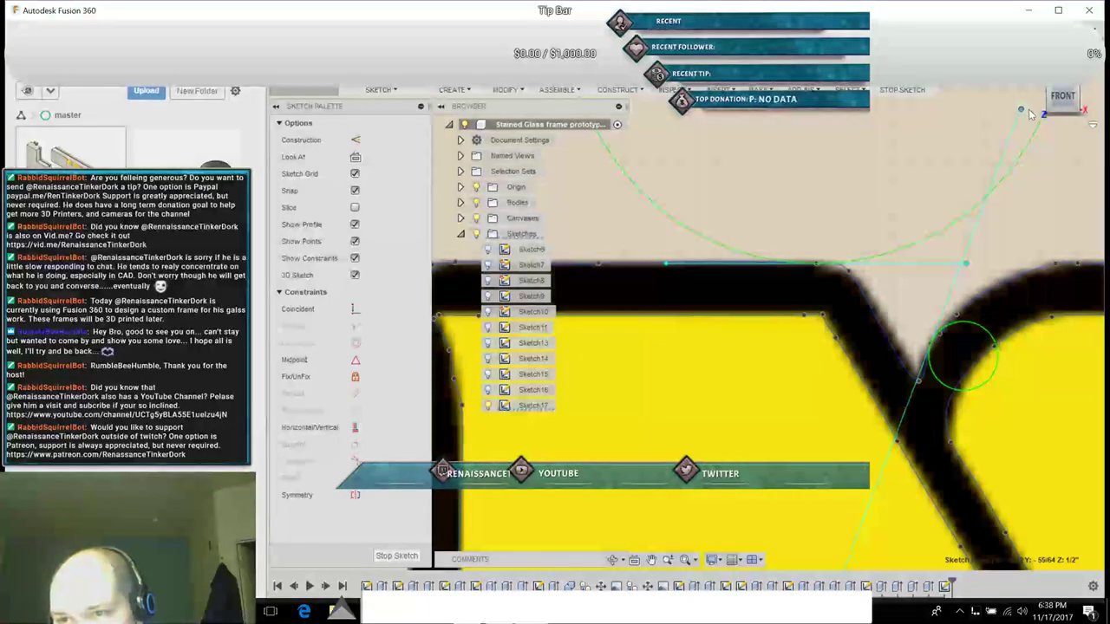
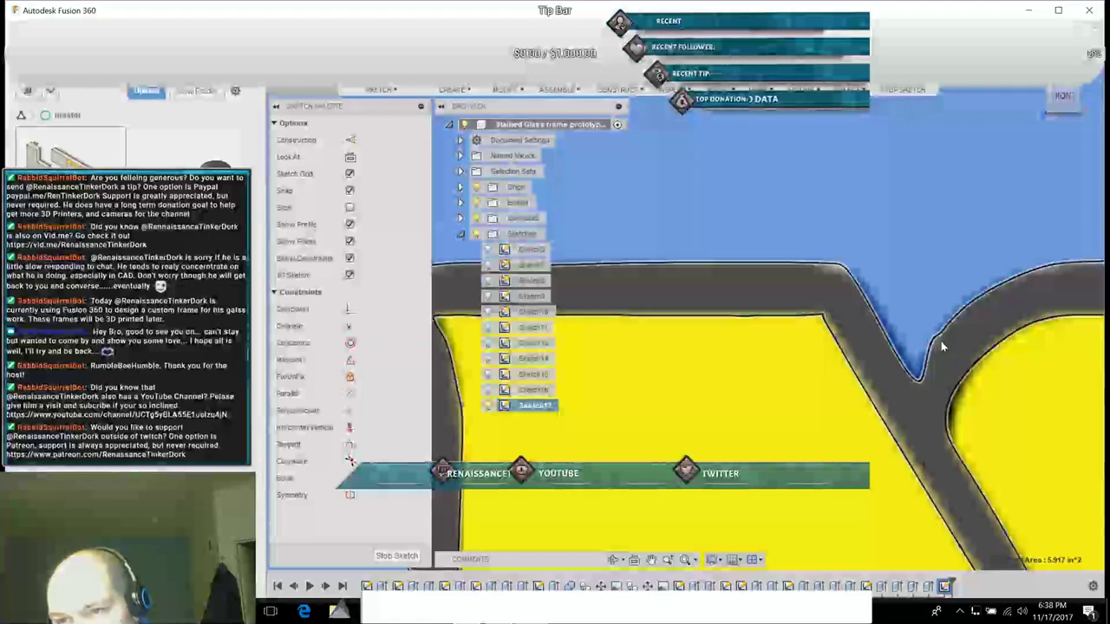
Step: Adjust the tangent handle of the next spline point up the curved side of the V notch, and deselect everything
click(942, 335)
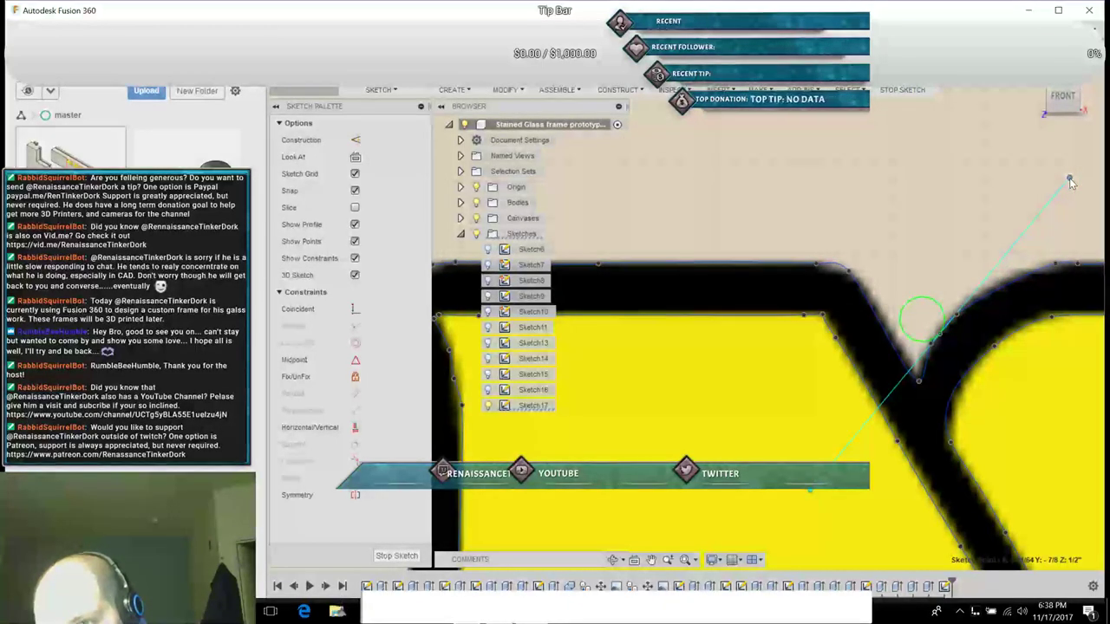
click(1055, 176)
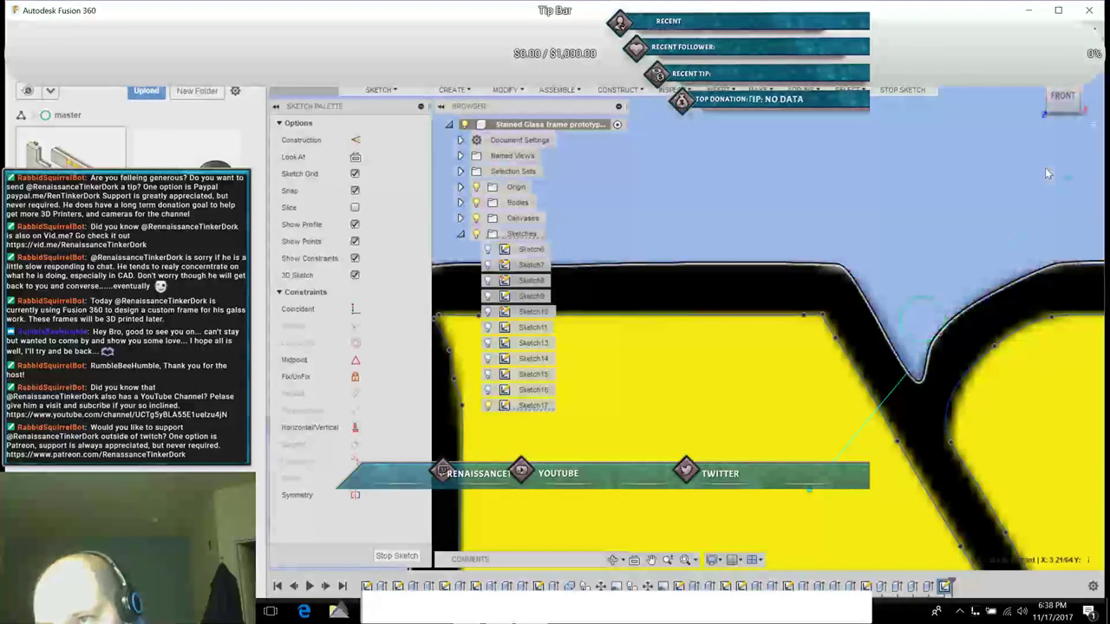
key(Escape)
click(1066, 405)
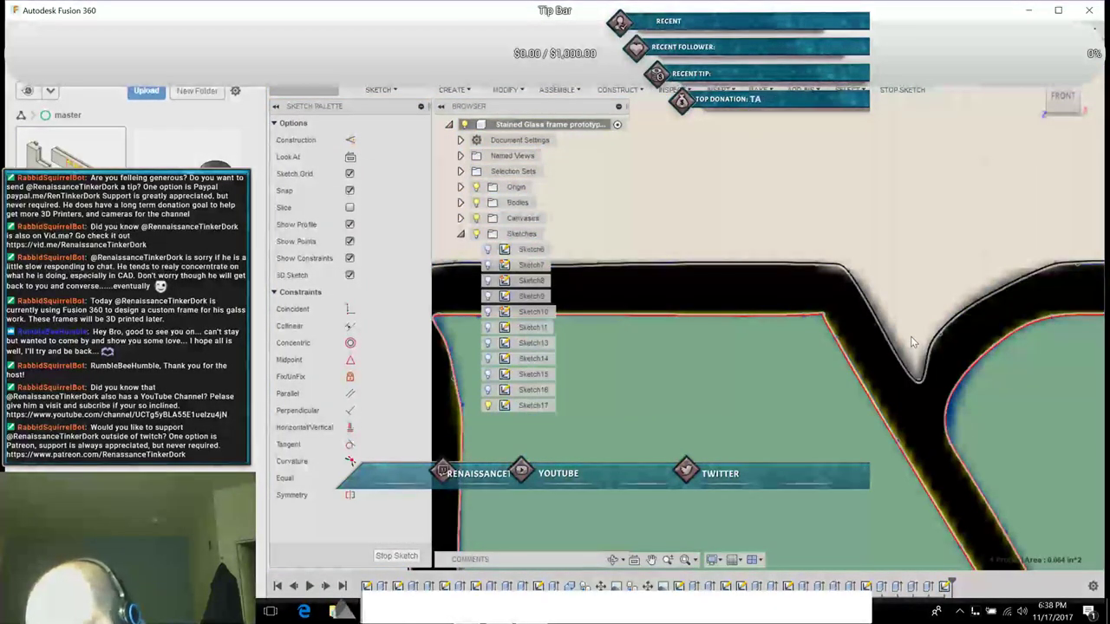
click(912, 343)
Step: Flatten the tangent handle of the spline point where the curve from the V notch meets the straight top edge
click(652, 560)
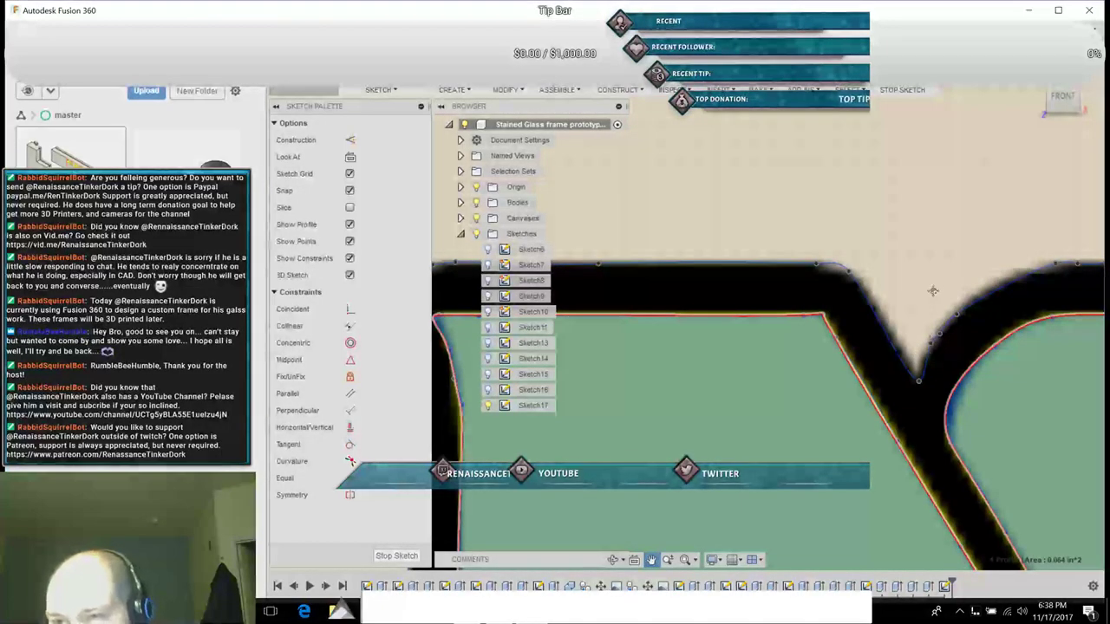
drag(1017, 246, 785, 276)
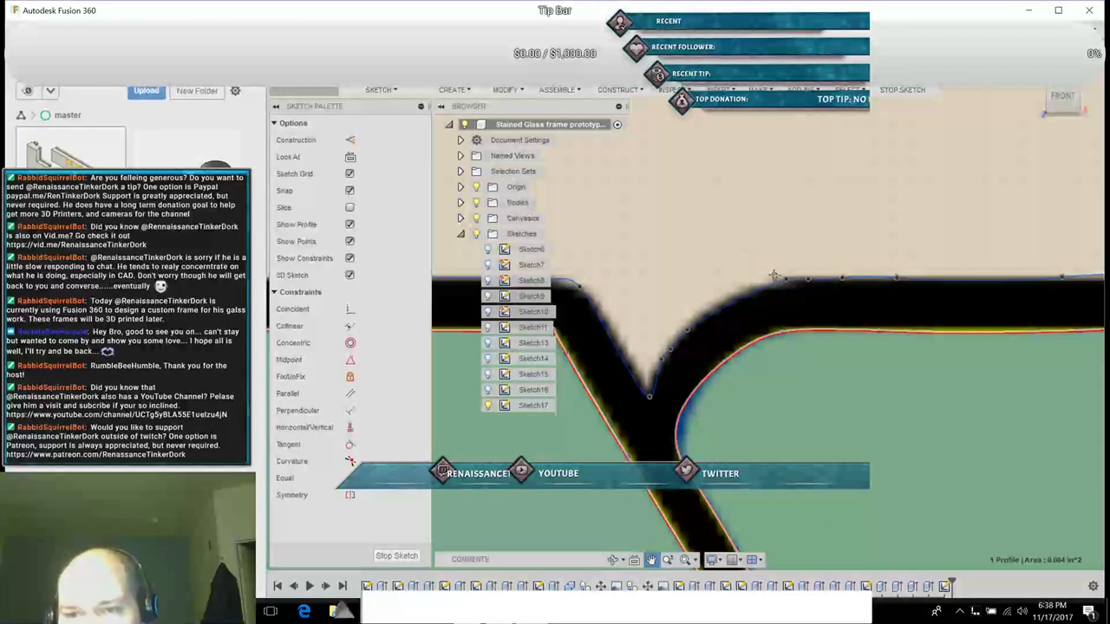
key(Escape)
click(786, 279)
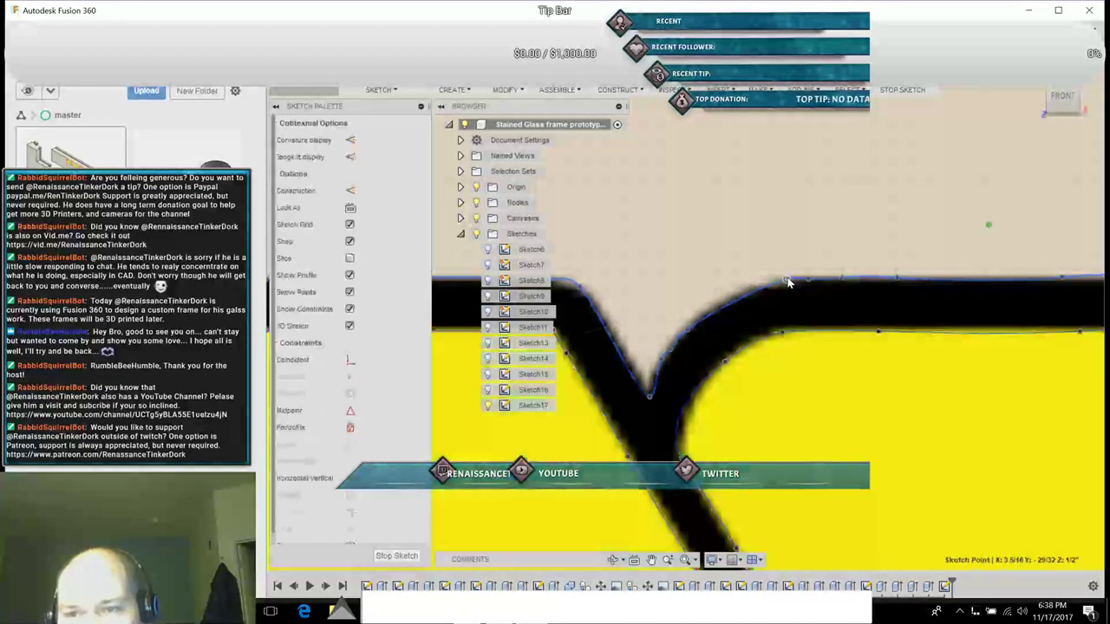
click(989, 226)
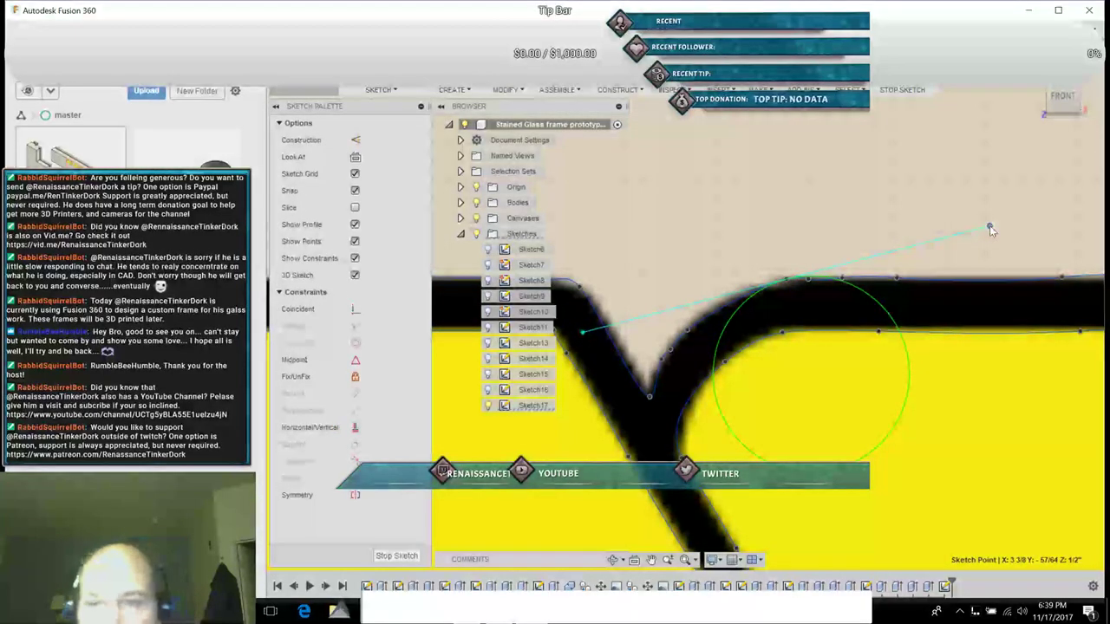
drag(990, 227, 997, 270)
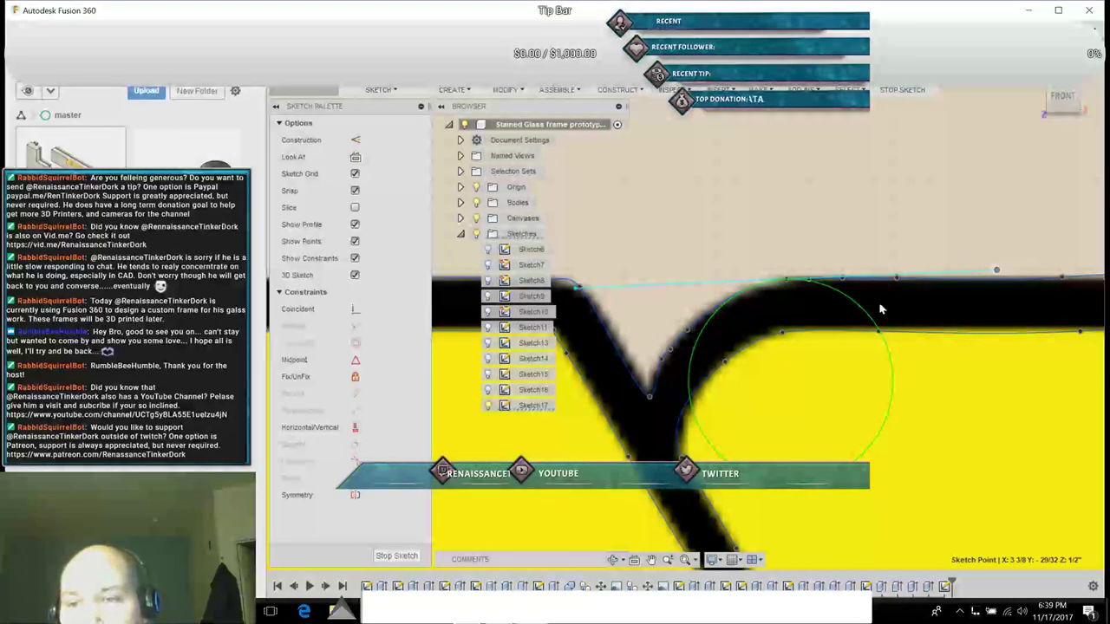
Step: Level the tangent handle of the next spline point along the top edge so the curve follows the outline's straight run
click(897, 279)
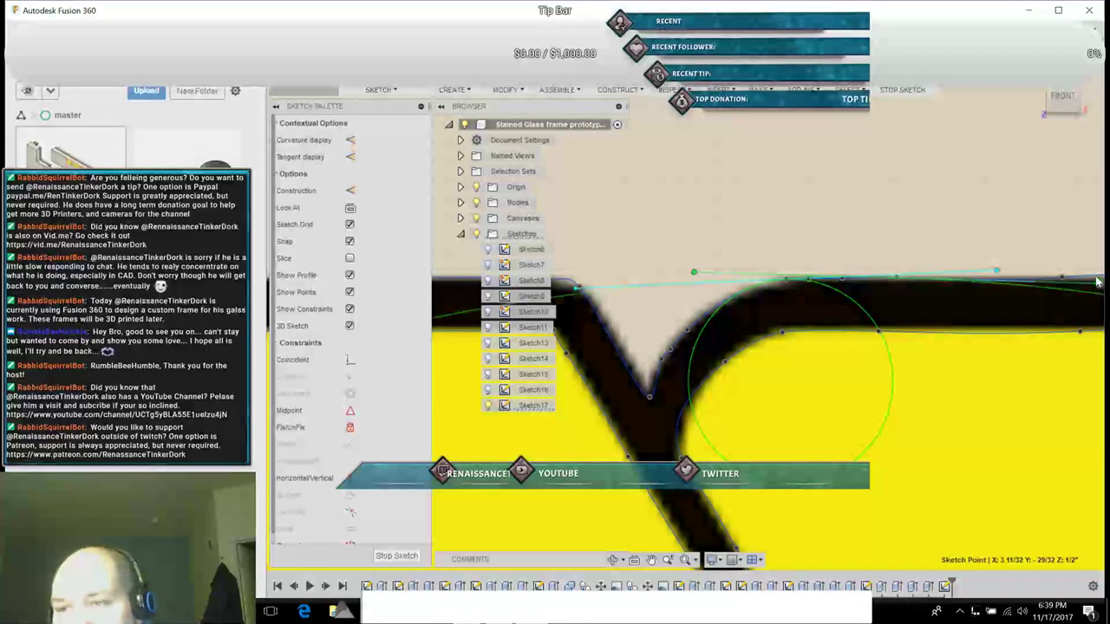
drag(1099, 282, 1081, 239)
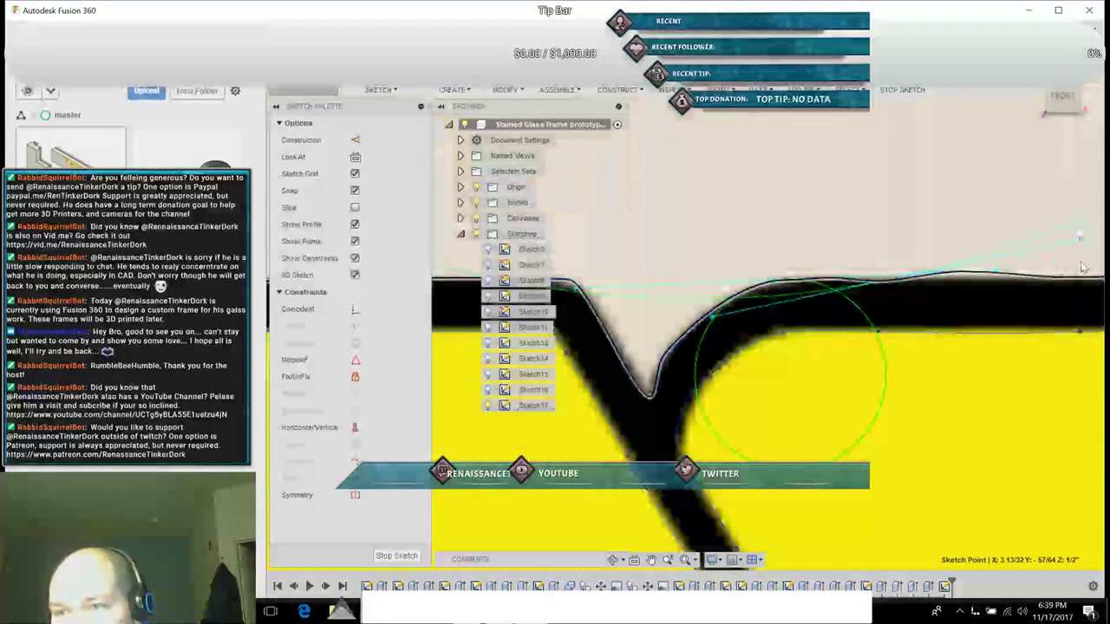
drag(1082, 259, 1077, 281)
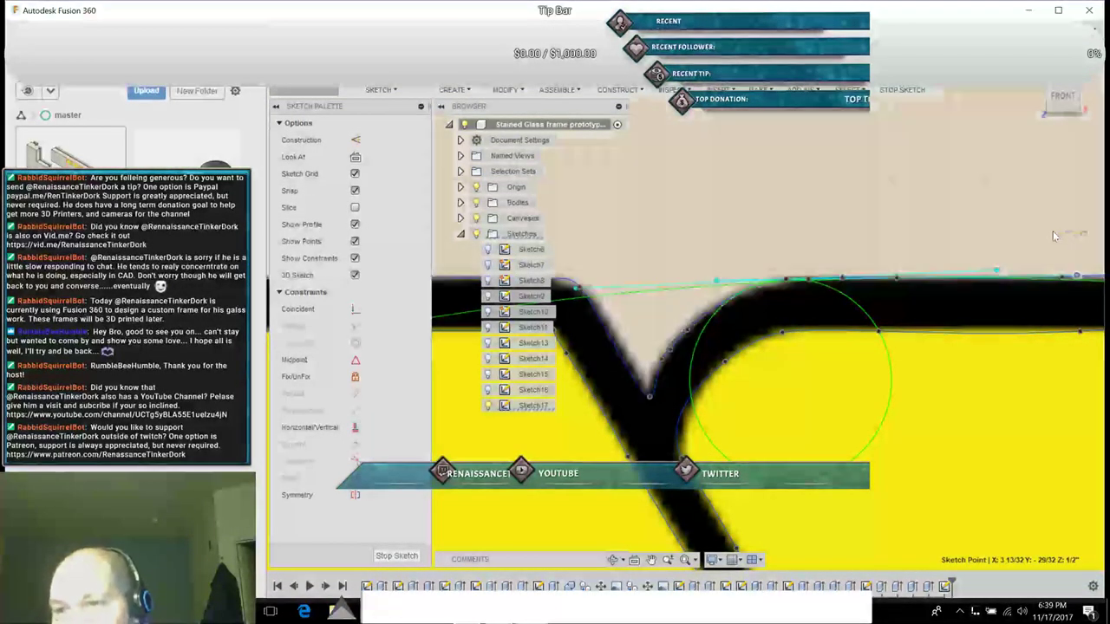
click(1019, 252)
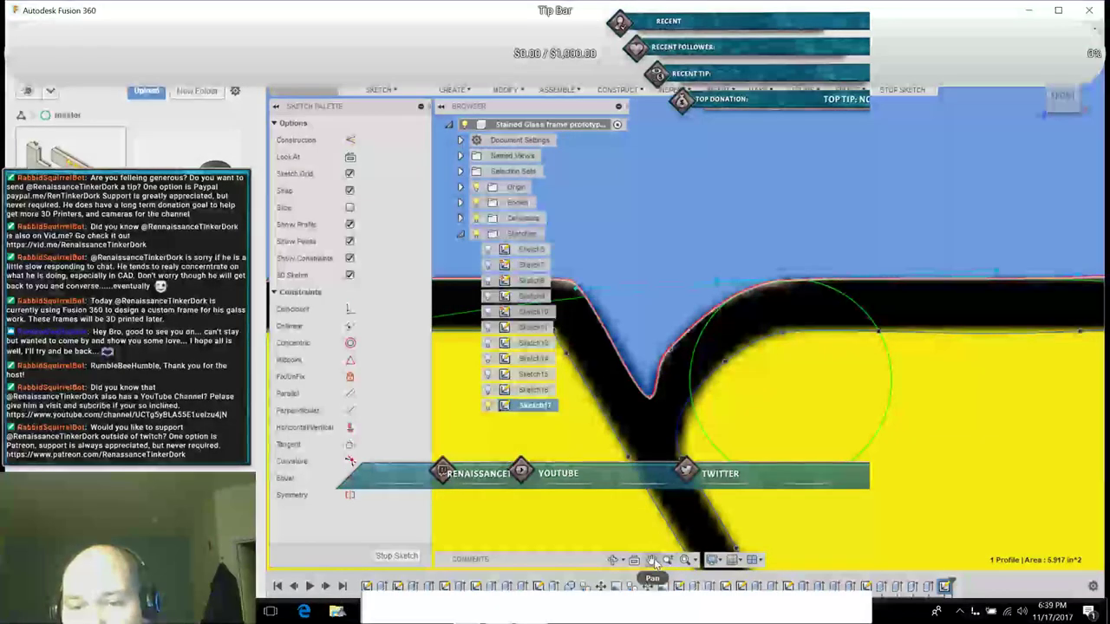
Step: Examine the sketched outline against the canvas around the top corner, down the outer side and along the bottom edge
middle_drag(977, 483, 753, 501)
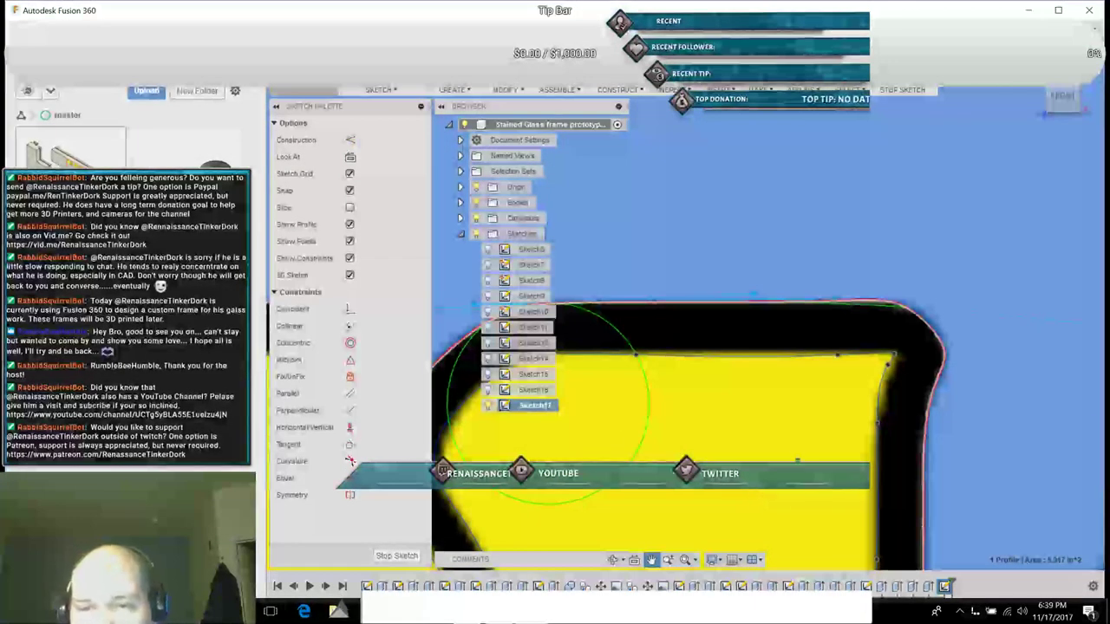
click(819, 303)
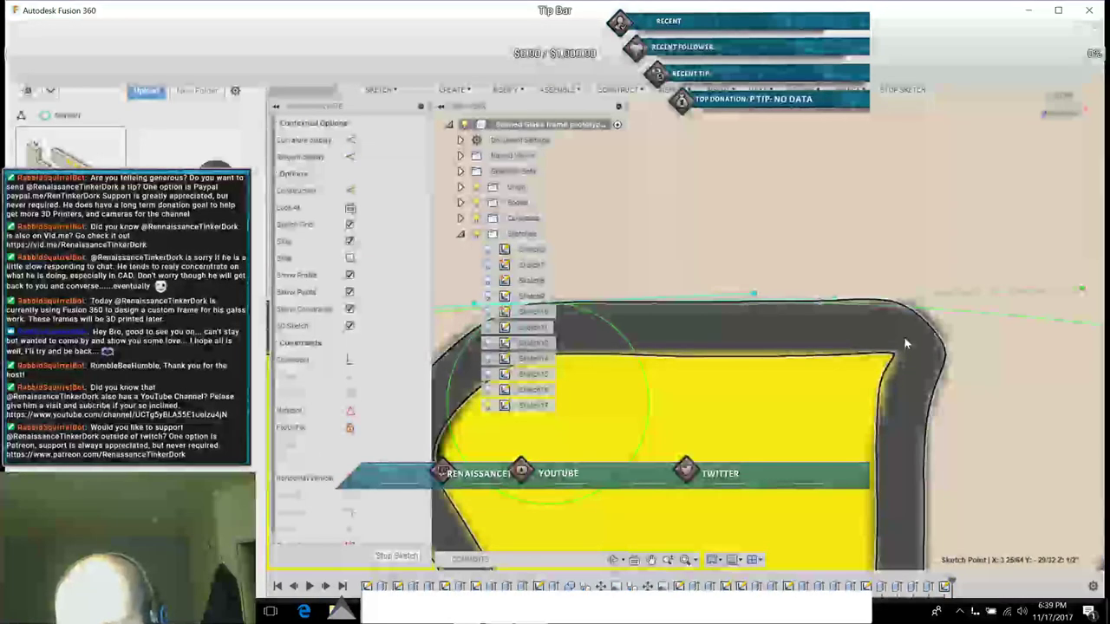
click(904, 338)
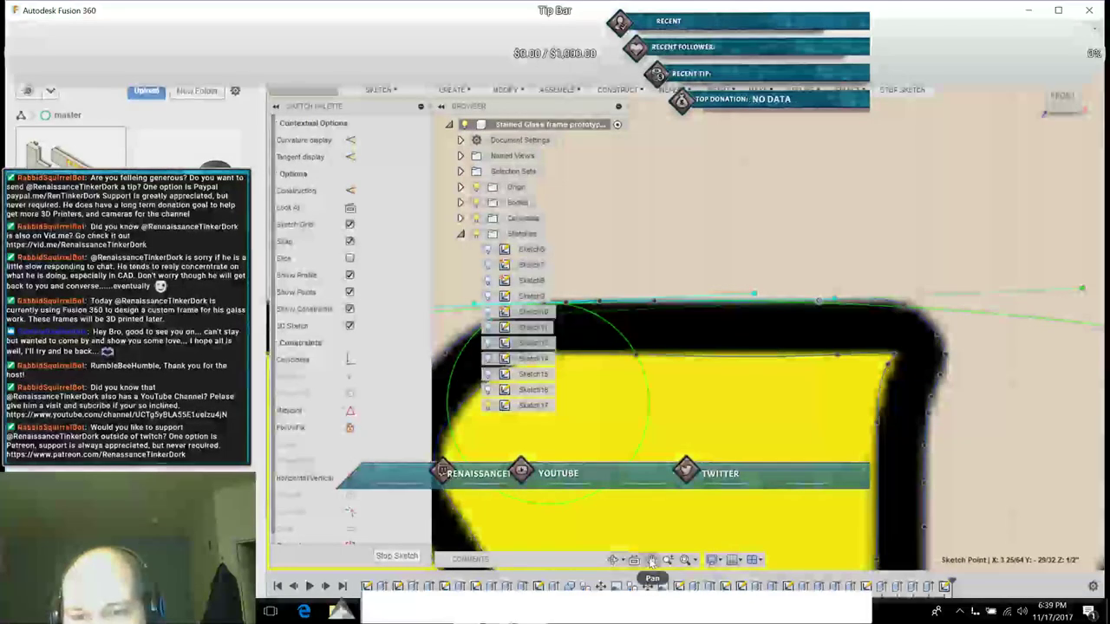
click(651, 559)
scroll(986, 463, up, 5)
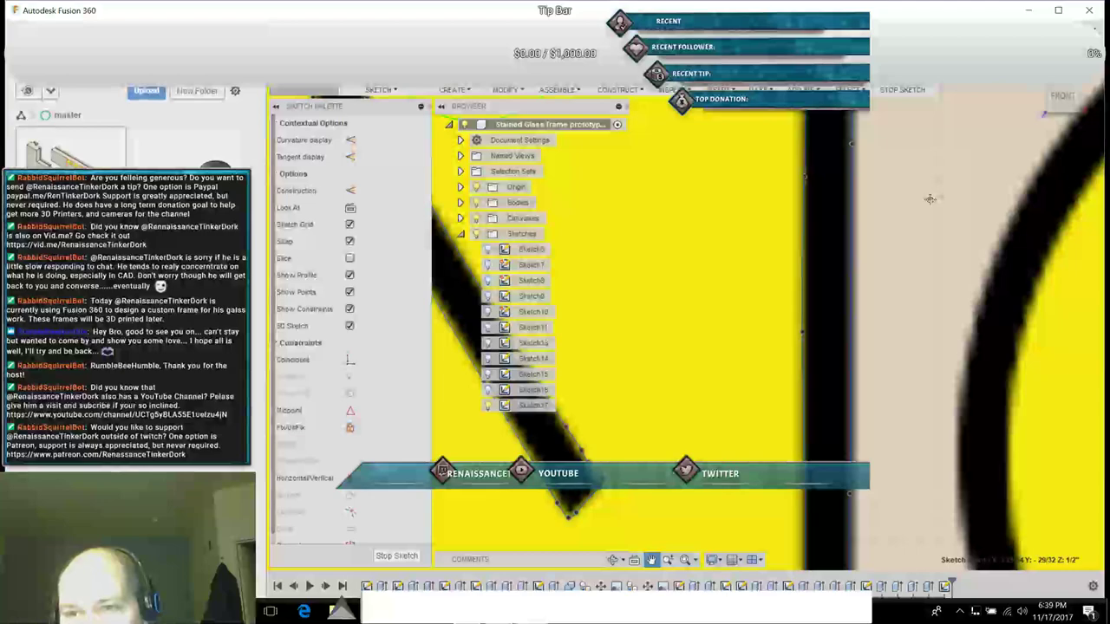
drag(930, 201, 937, 88)
drag(929, 190, 902, 62)
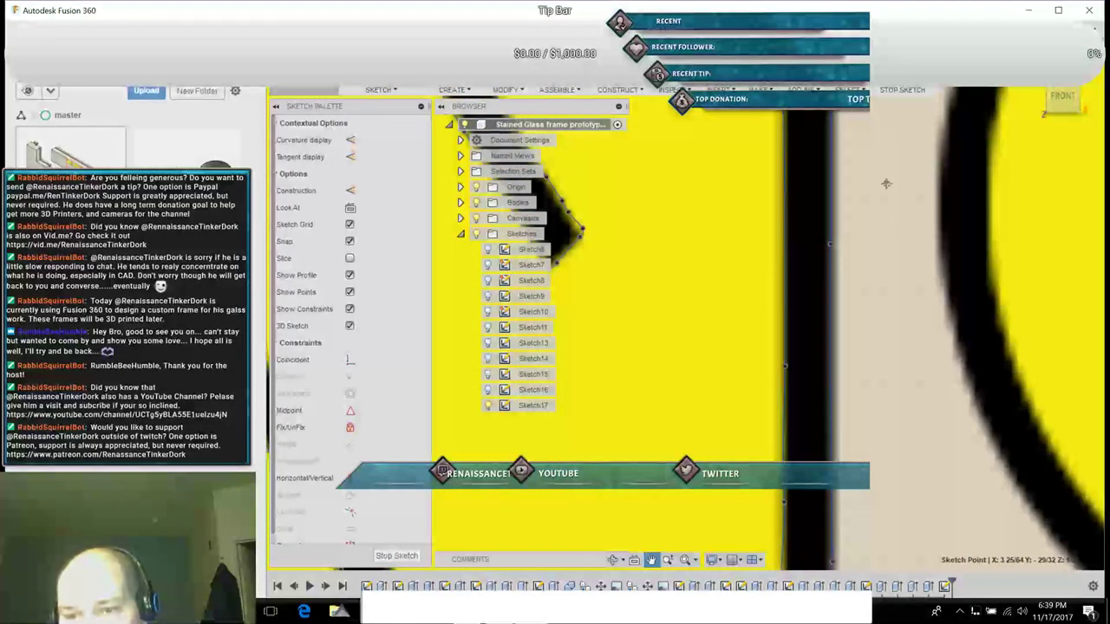
drag(887, 184, 884, 89)
drag(898, 267, 862, 144)
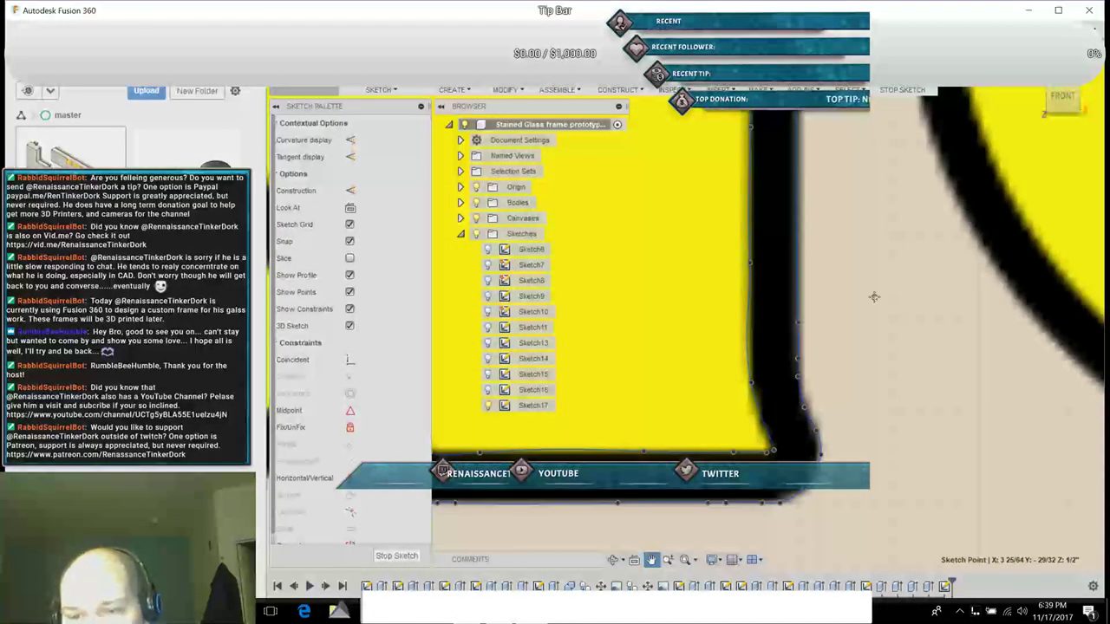
drag(874, 297, 970, 147)
drag(764, 424, 969, 453)
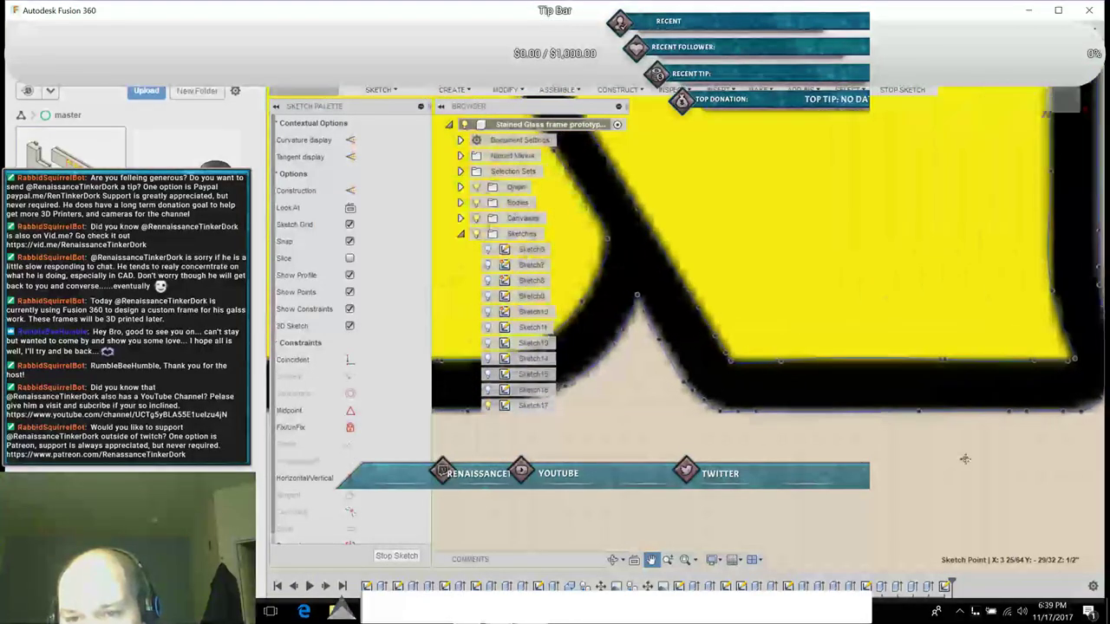
mouse_move(799, 497)
mouse_down()
mouse_move(1022, 506)
mouse_move(1050, 478)
mouse_up()
drag(921, 480, 1106, 442)
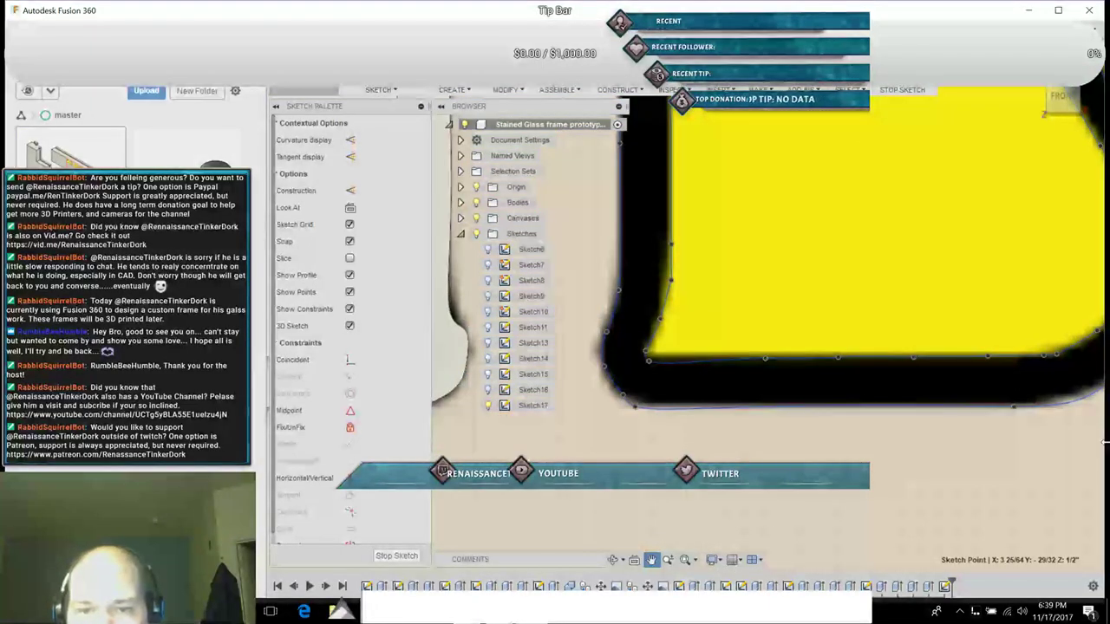
Step: Align the inner spline's tangent handle at the panel's lower-left corner with the bottom edge, and try to delete a nearby spline point
key(Escape)
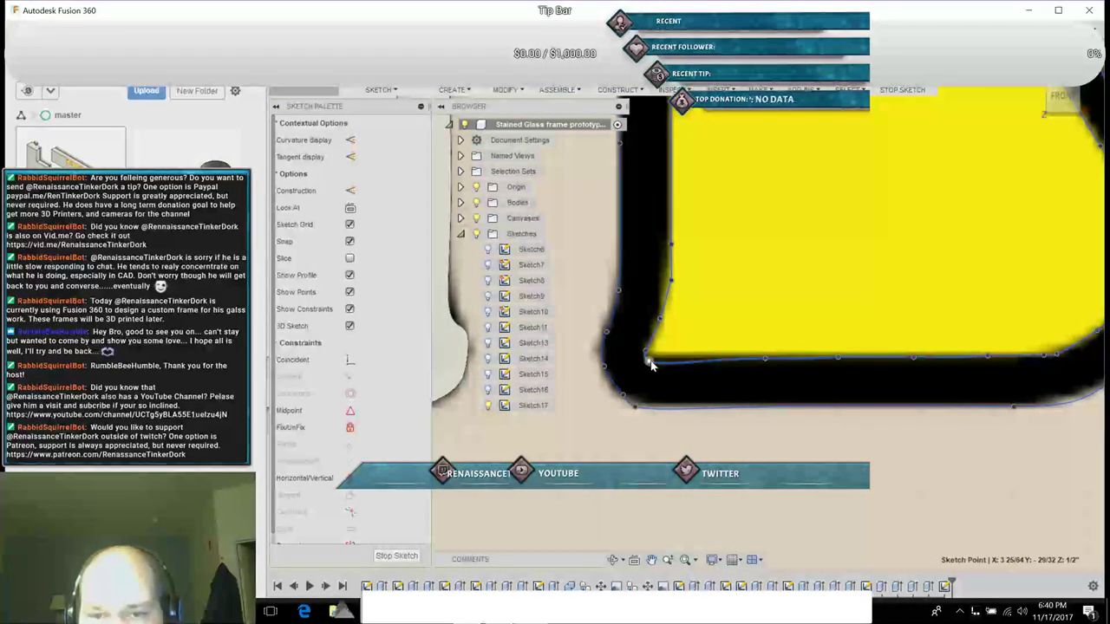
click(649, 361)
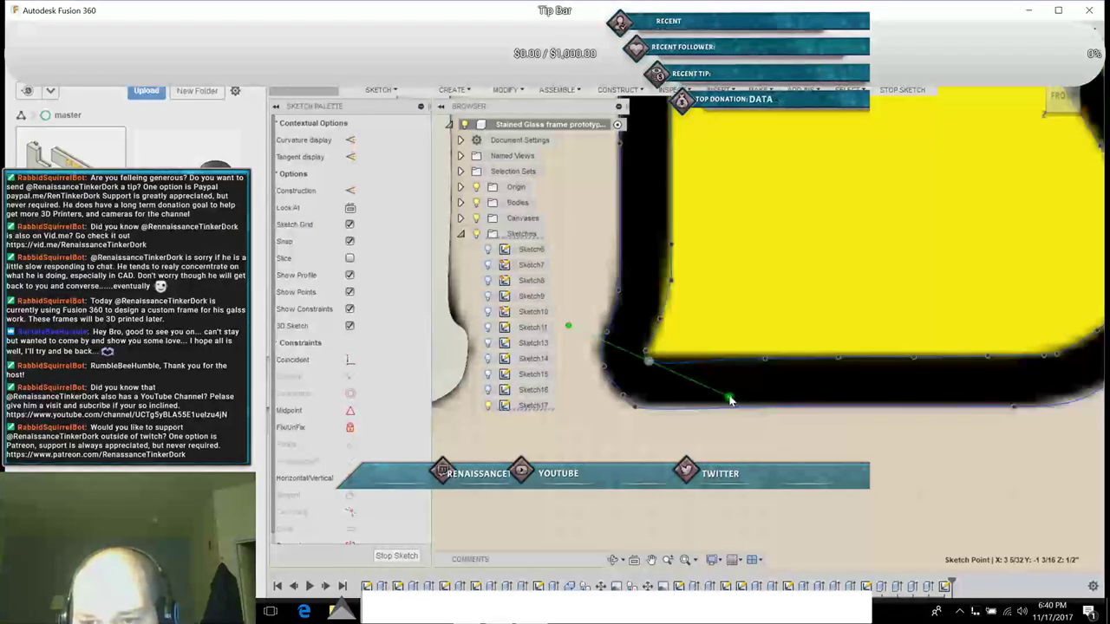
drag(727, 391, 724, 375)
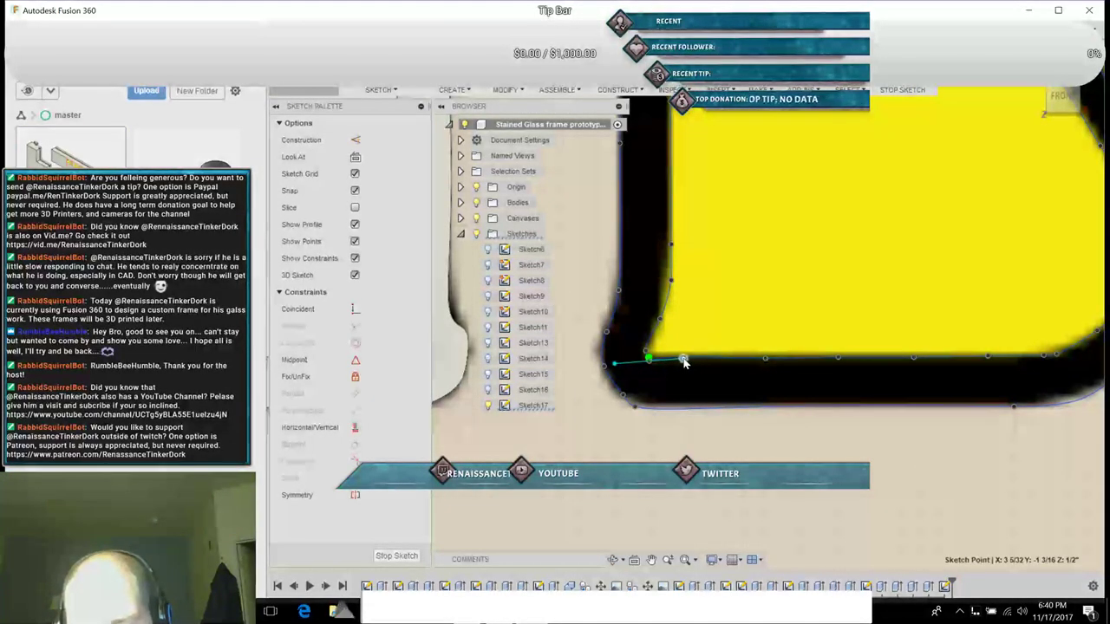
click(685, 359)
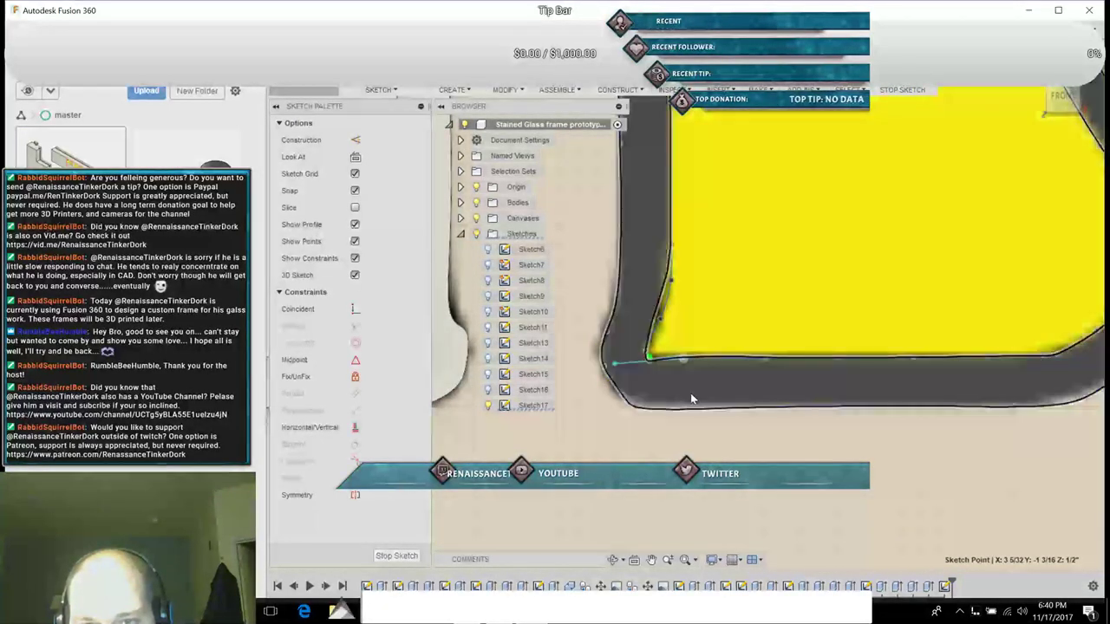
click(696, 387)
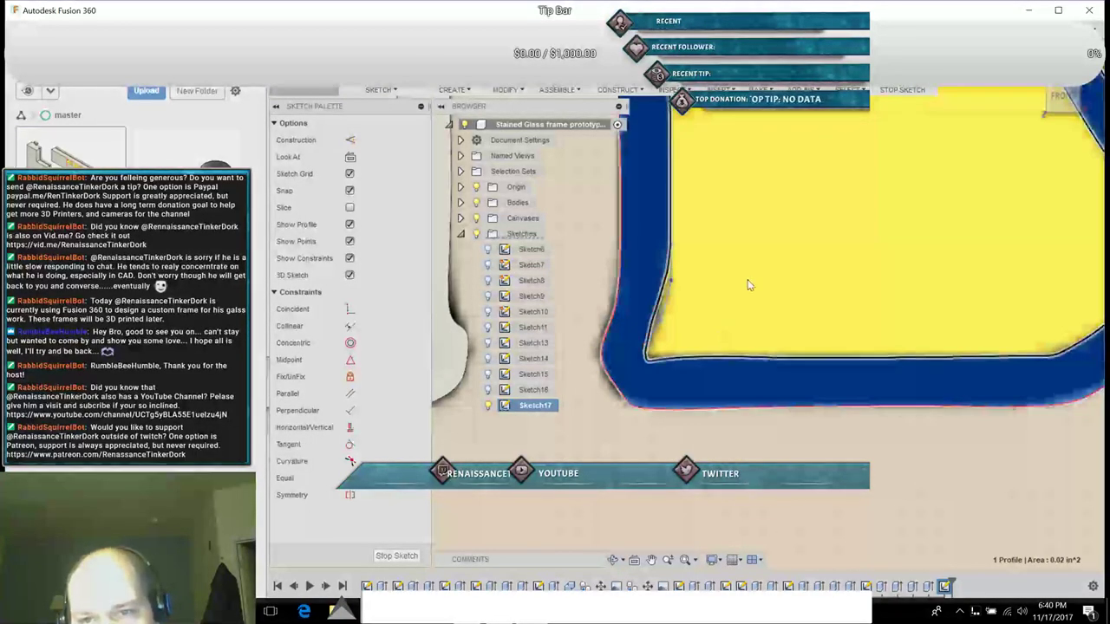
click(749, 285)
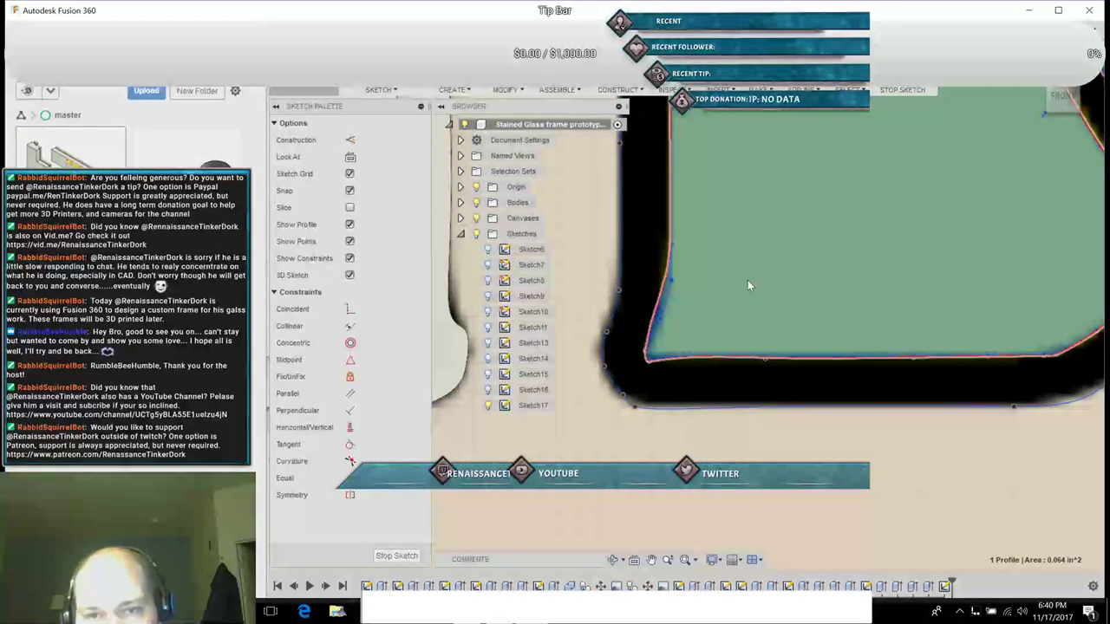
drag(675, 310, 659, 315)
key(Delete)
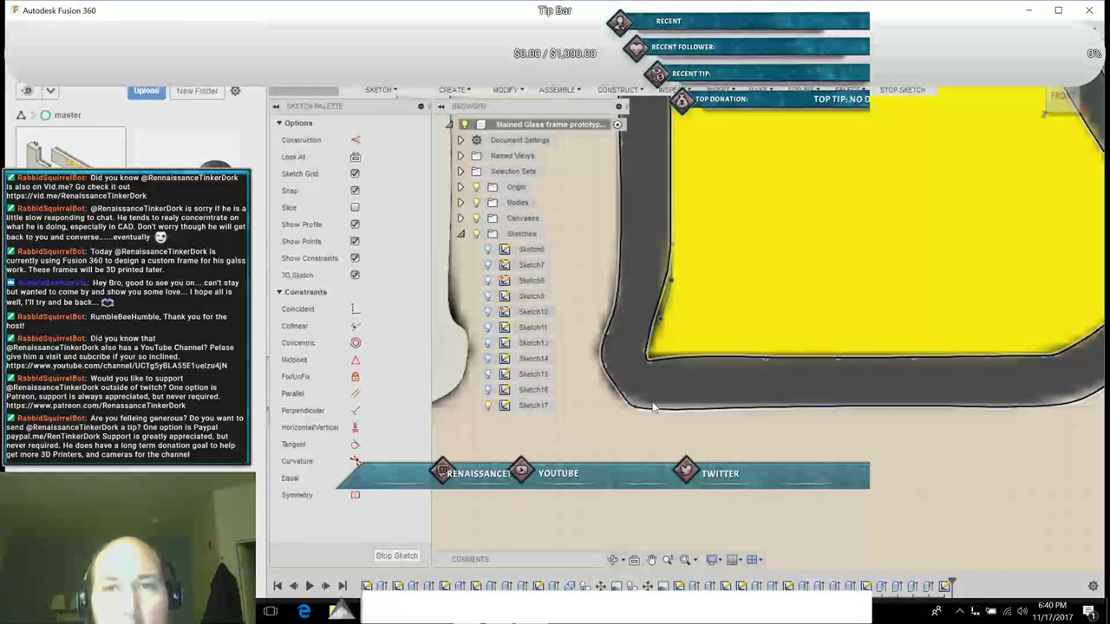
Step: Extrude the frame border profile 1/16" as a new body, starting from the face of the surrounding body
key(e)
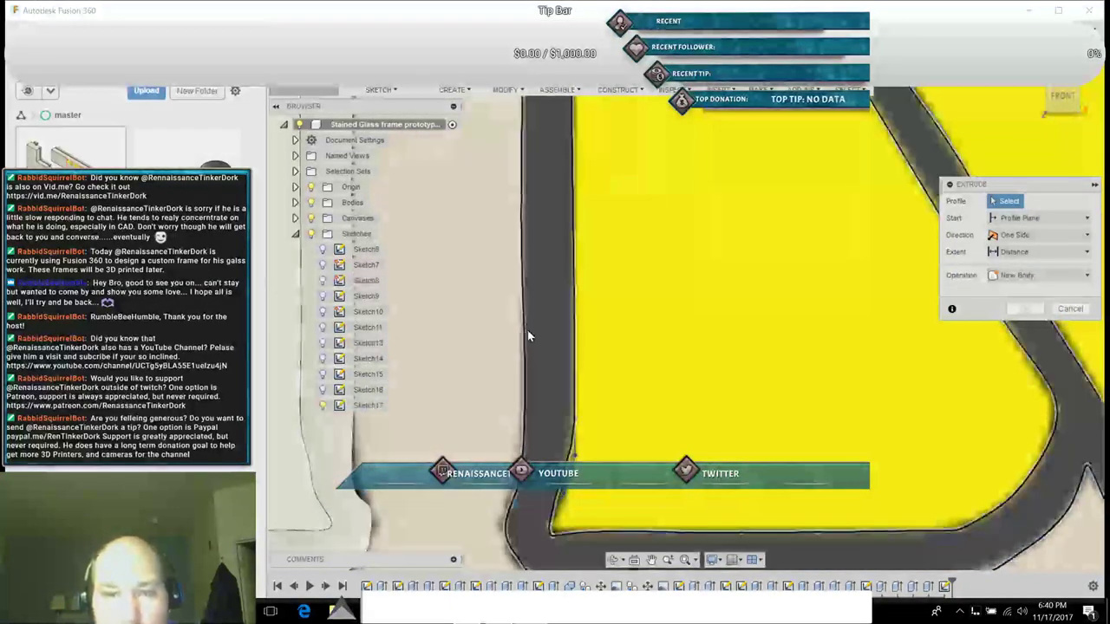
click(539, 329)
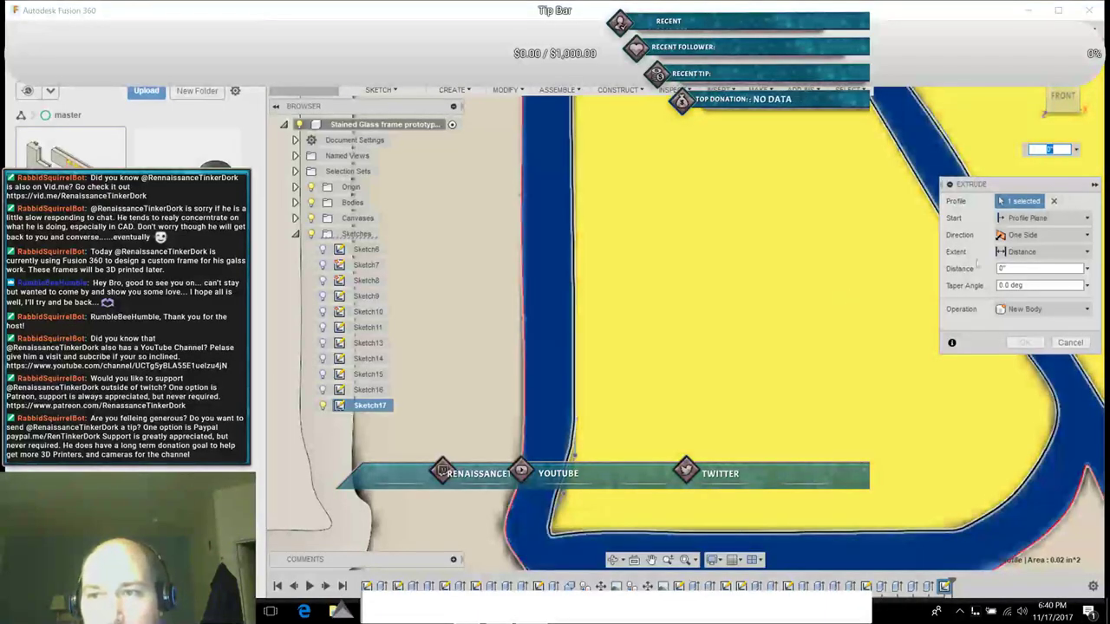
click(1041, 217)
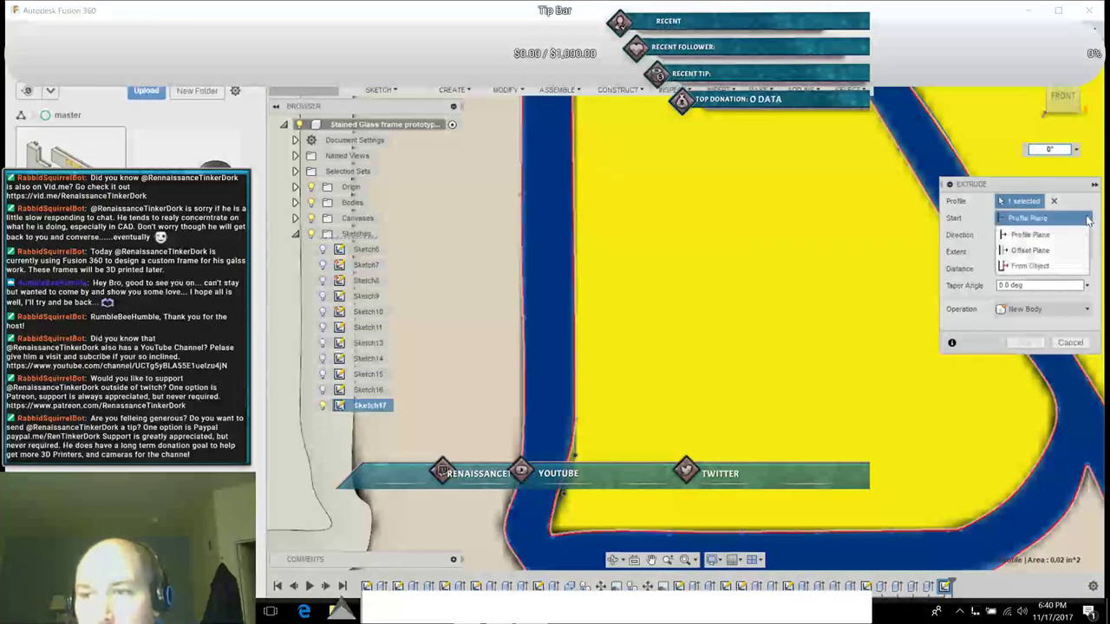
click(1044, 269)
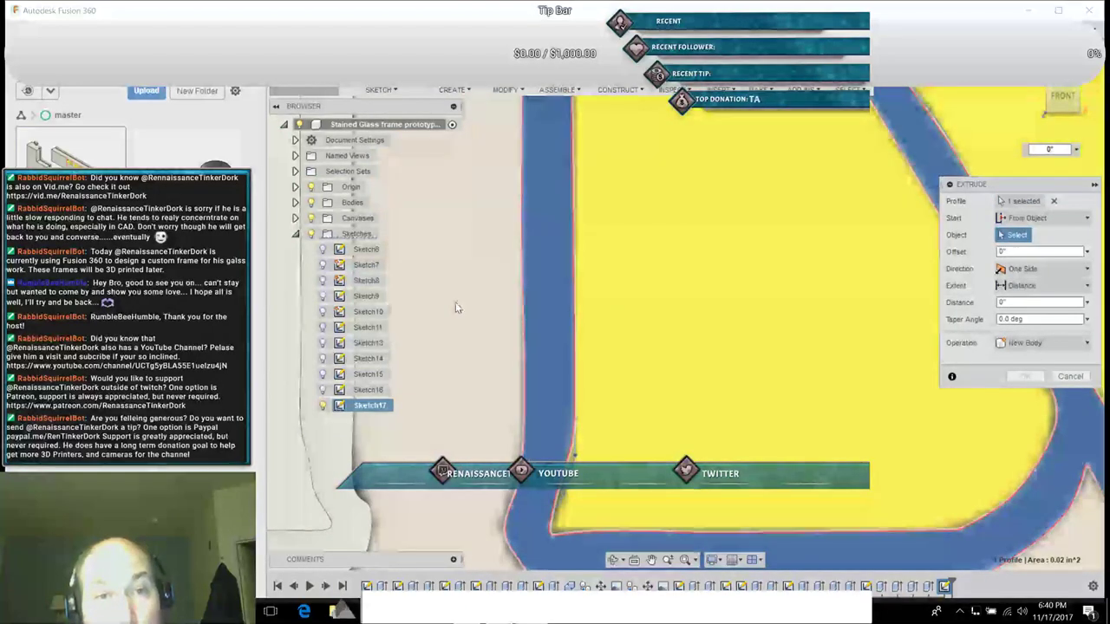
click(458, 309)
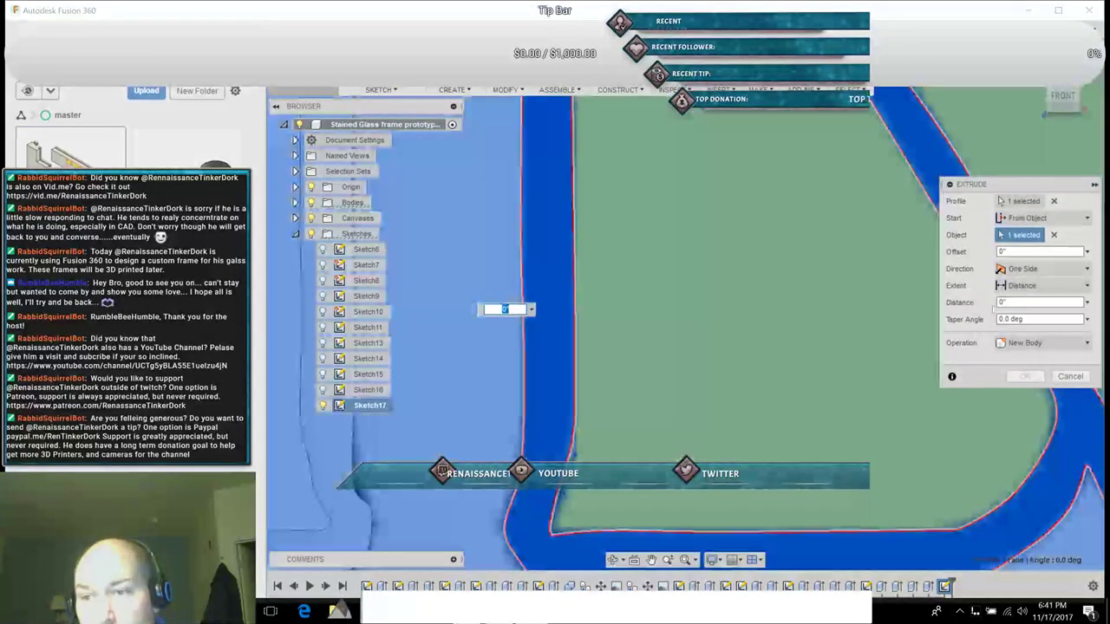
click(1006, 302)
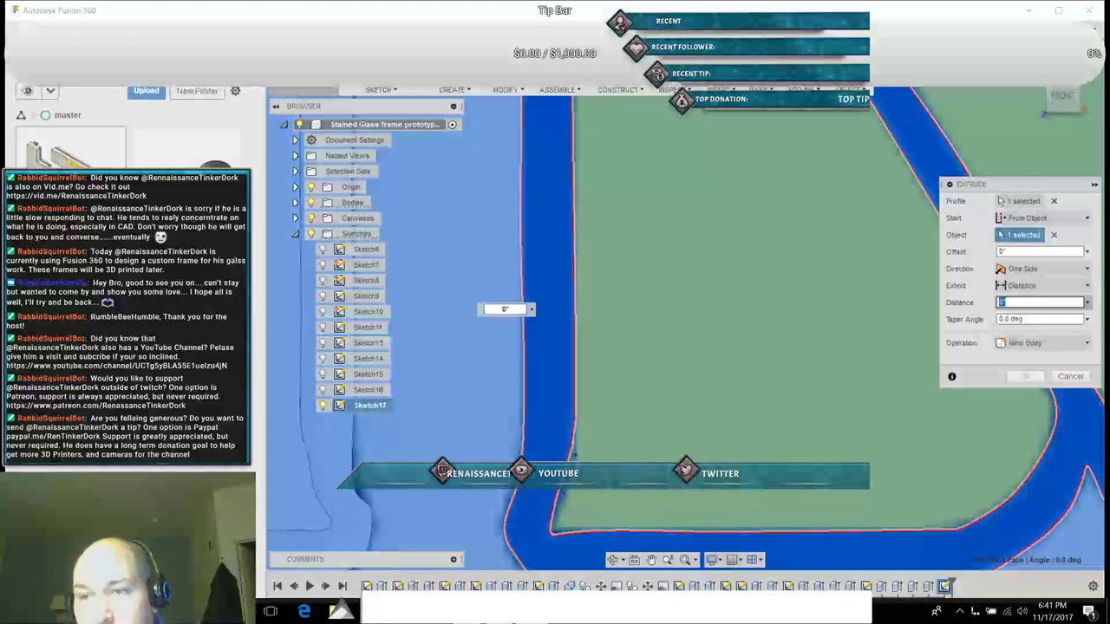
text(1/16)
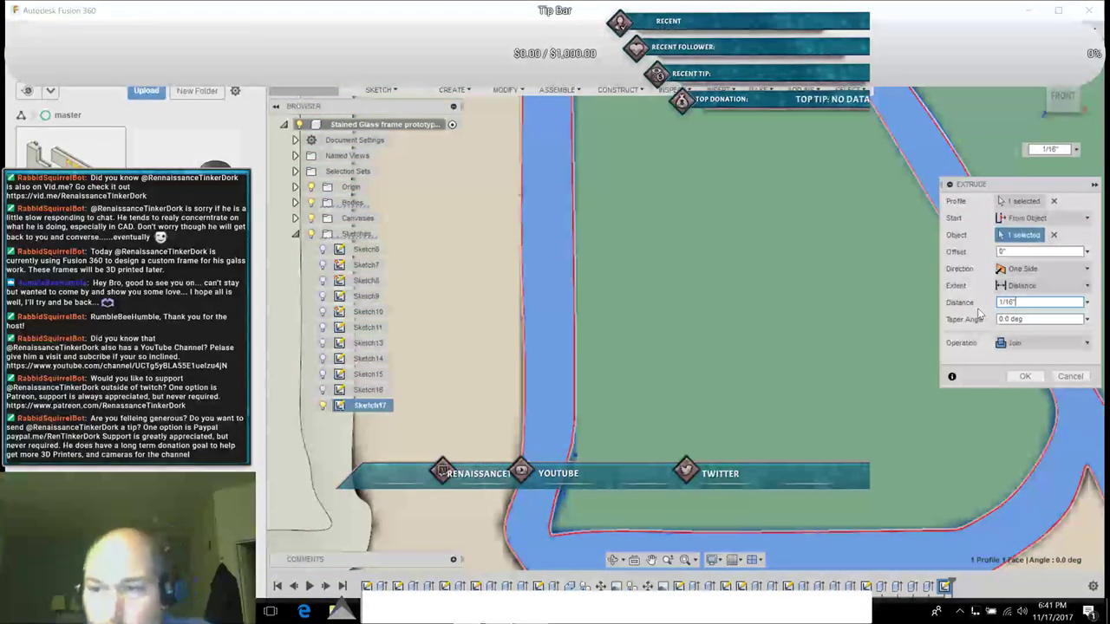
click(1057, 343)
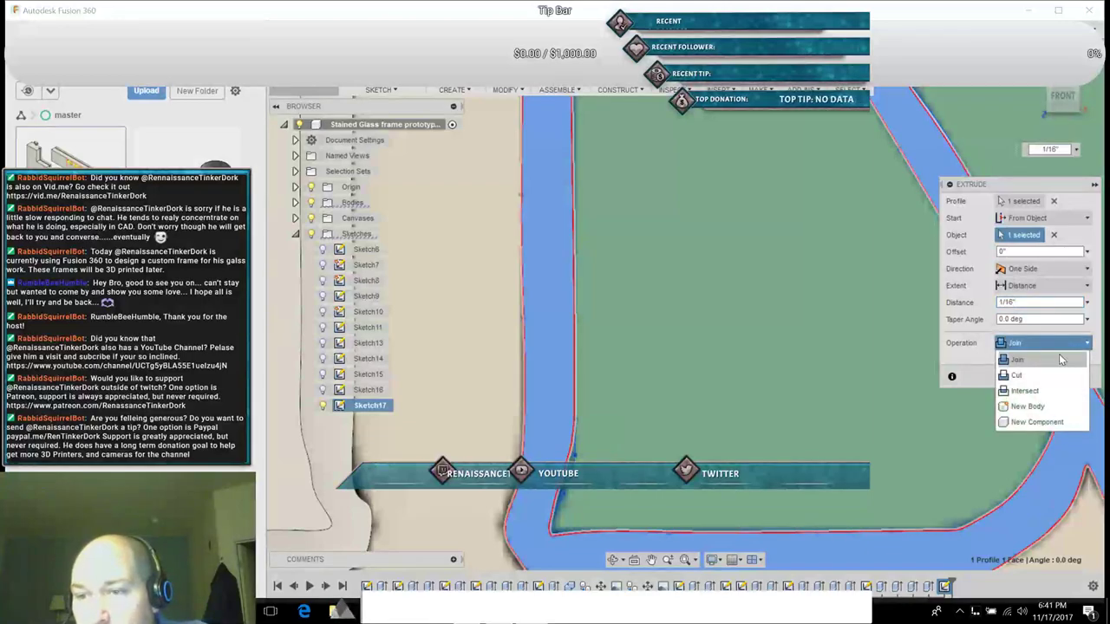
click(1024, 405)
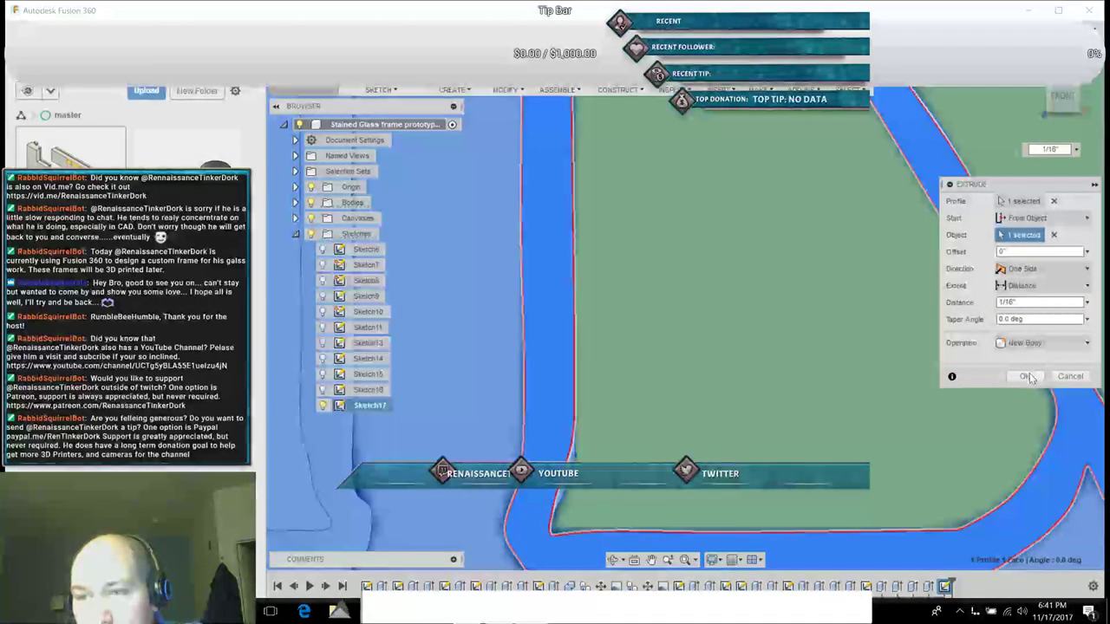
click(1027, 377)
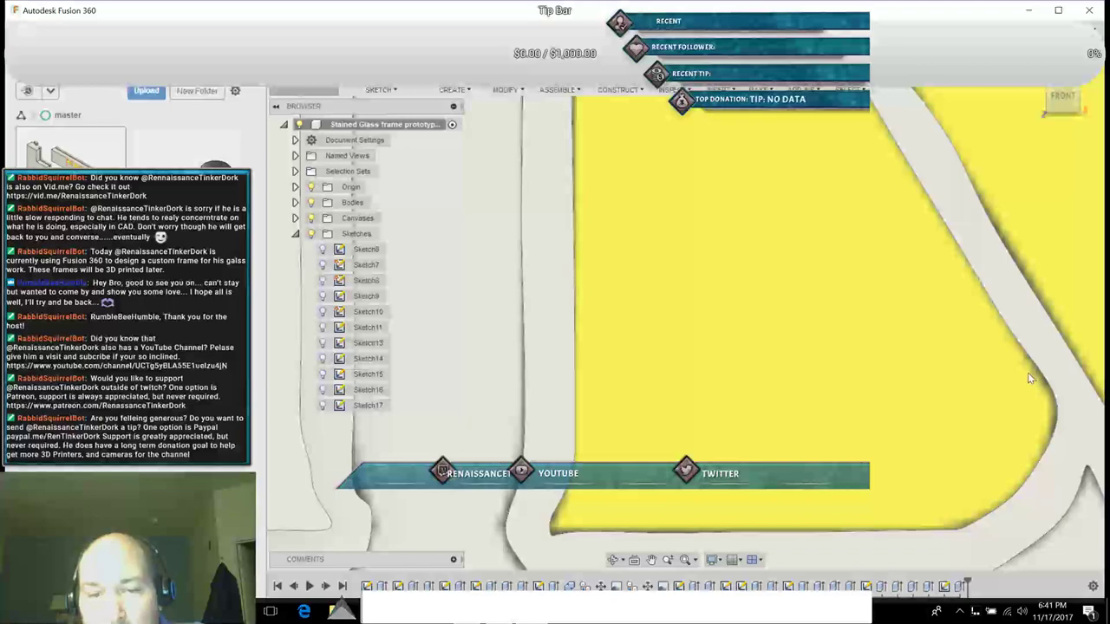
Step: Make Sketch17 visible again so that its profiles can be reused
double_click(876, 312)
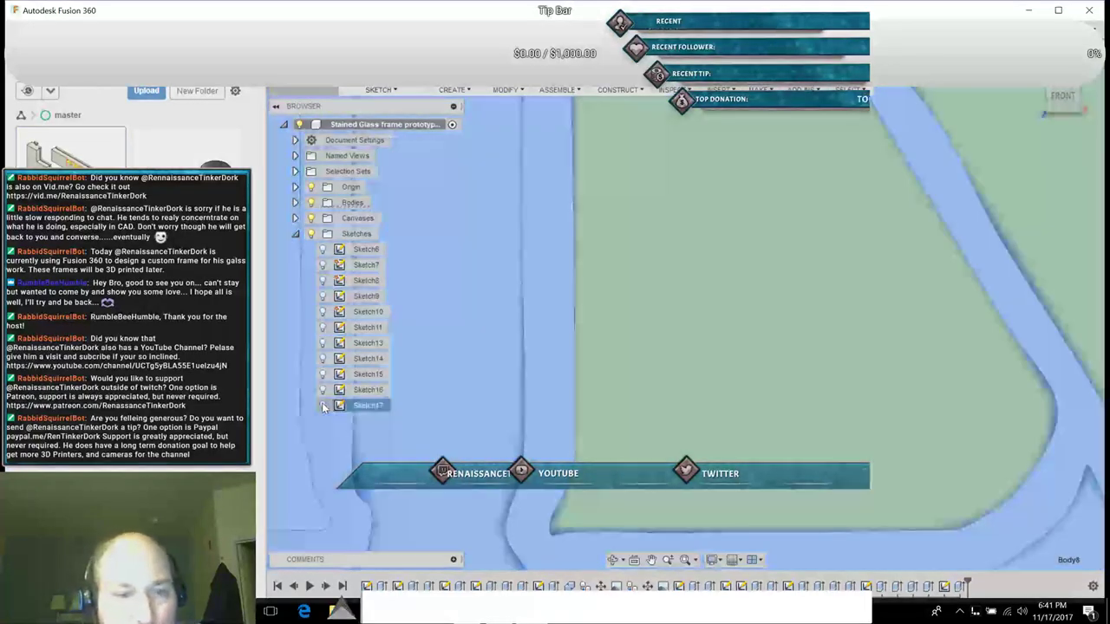
click(323, 406)
click(322, 407)
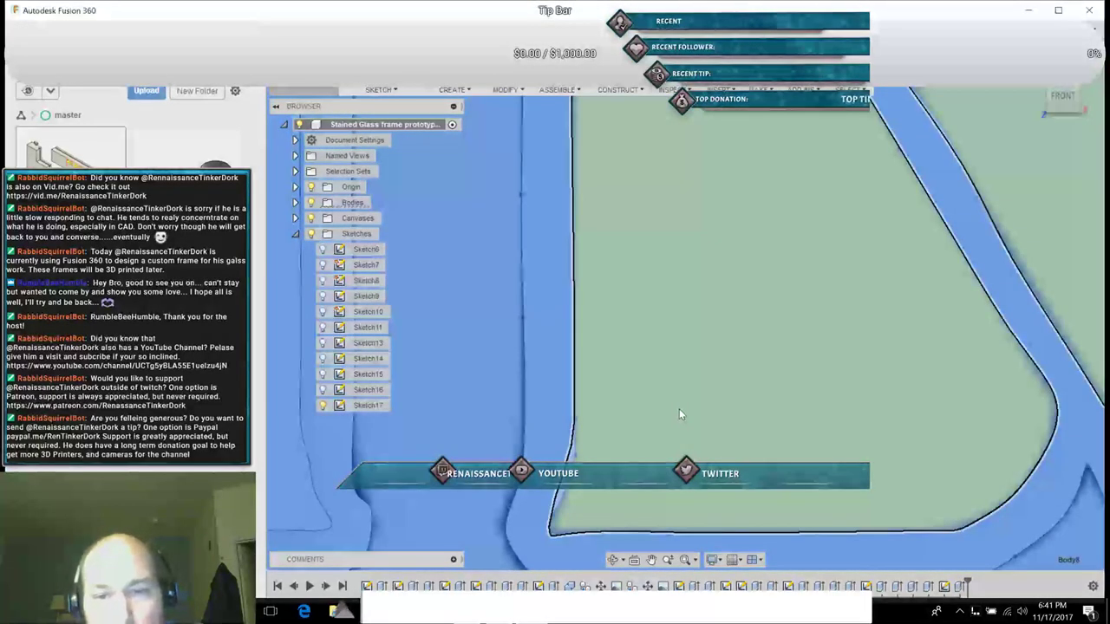
click(679, 409)
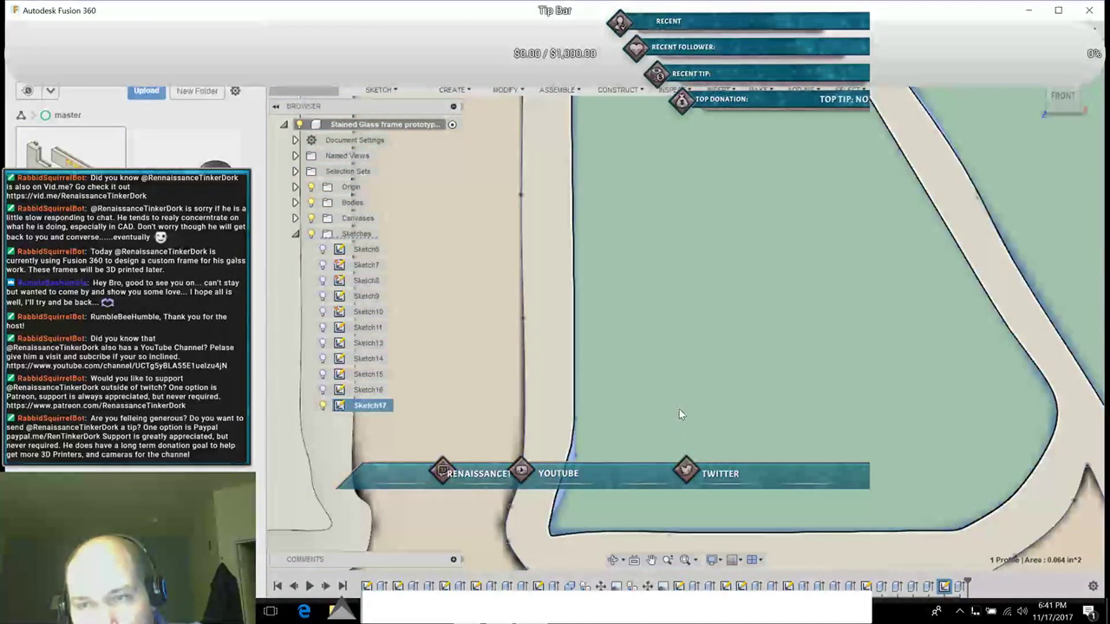
scroll(679, 409, down, 3)
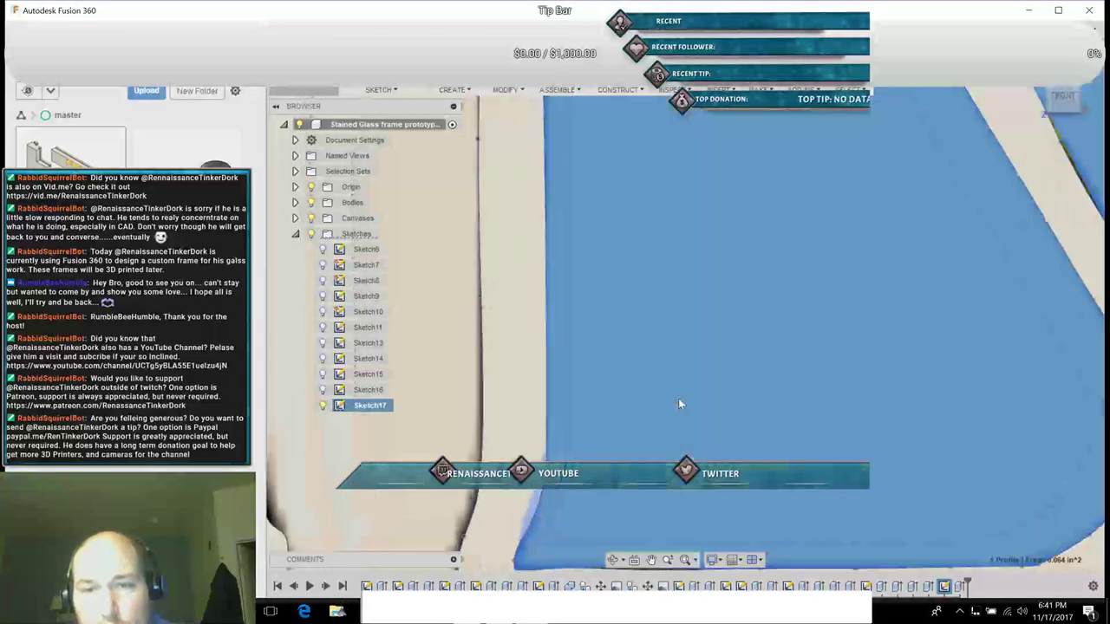
scroll(668, 404, down, 3)
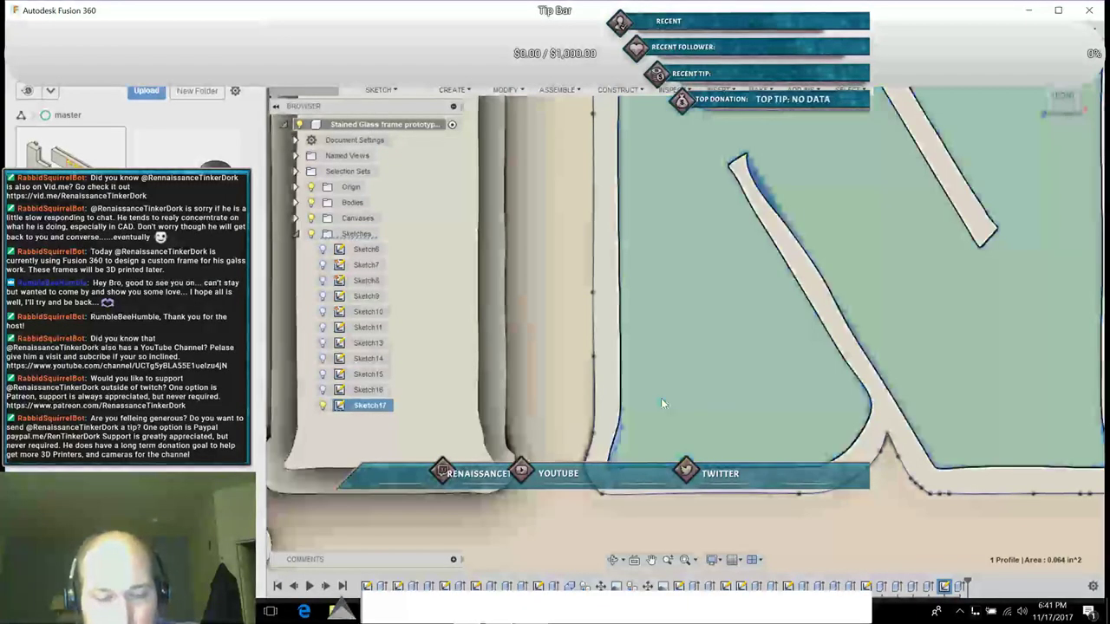
key(e)
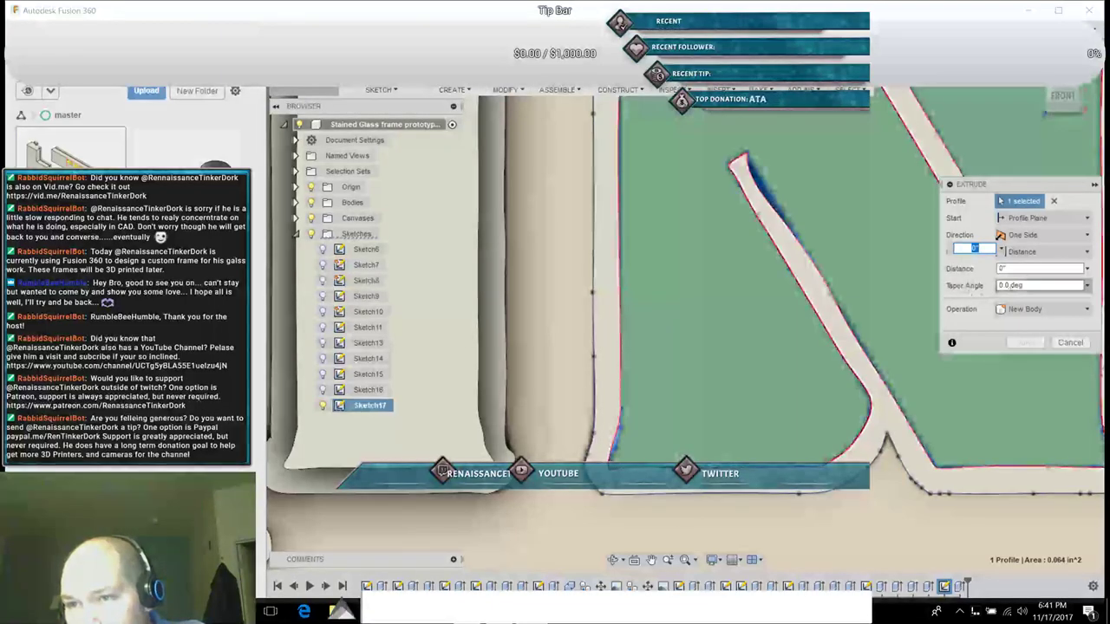
click(1071, 226)
click(1041, 264)
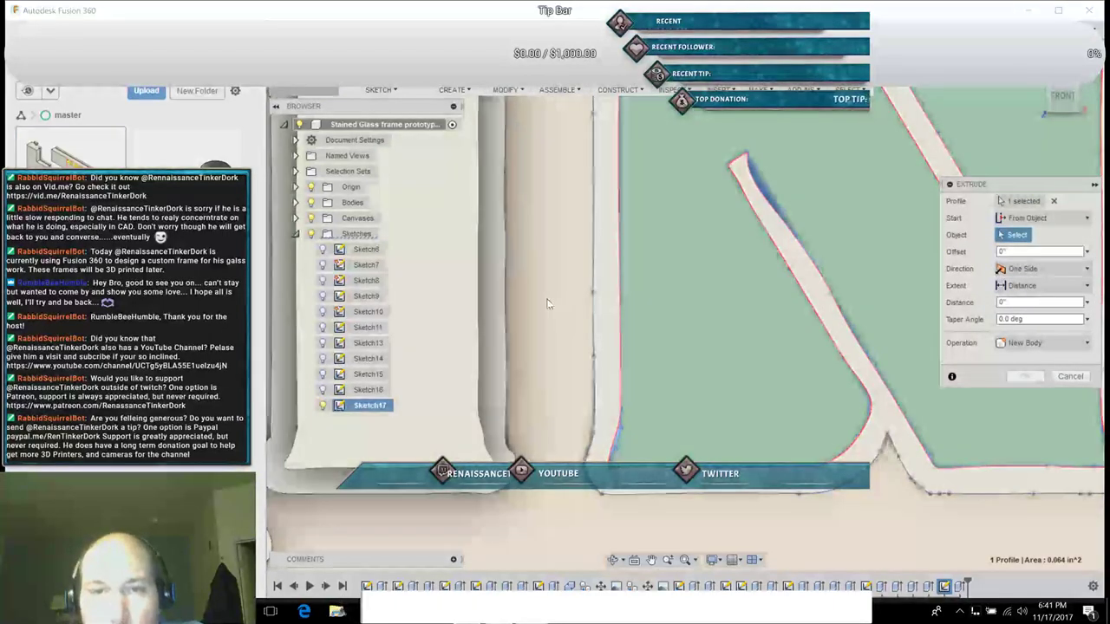
click(547, 298)
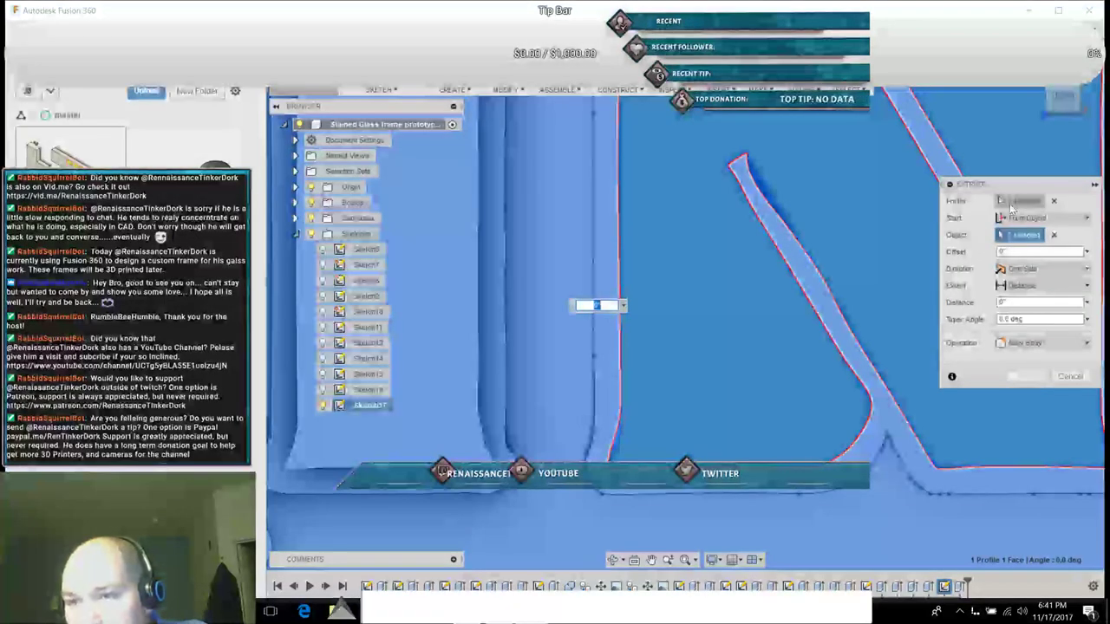
click(1003, 303)
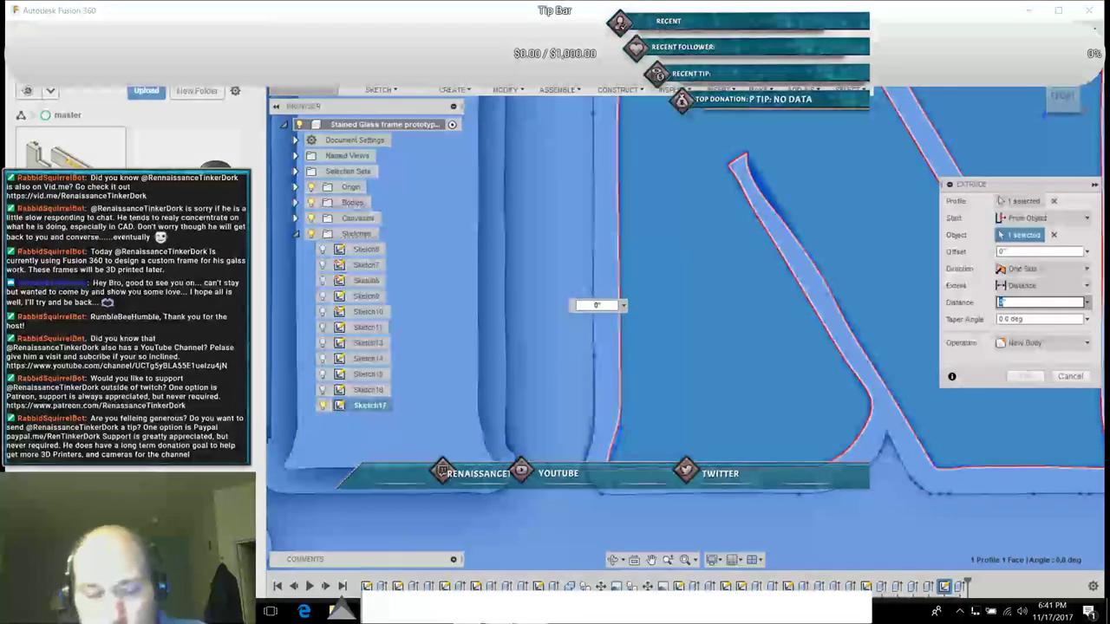
text(1/16)
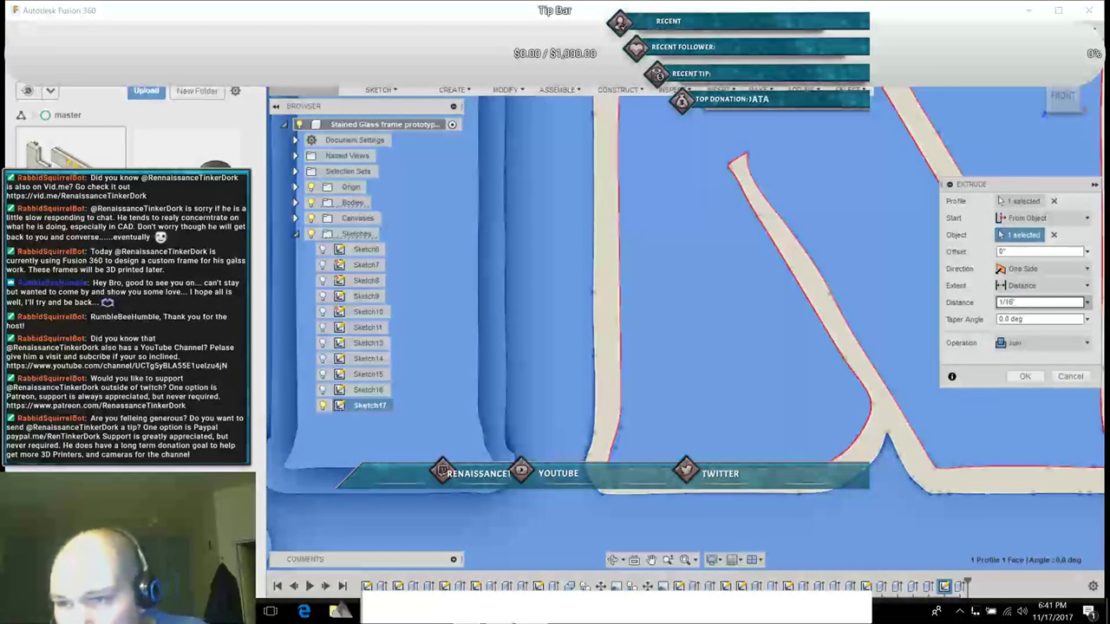
click(1024, 343)
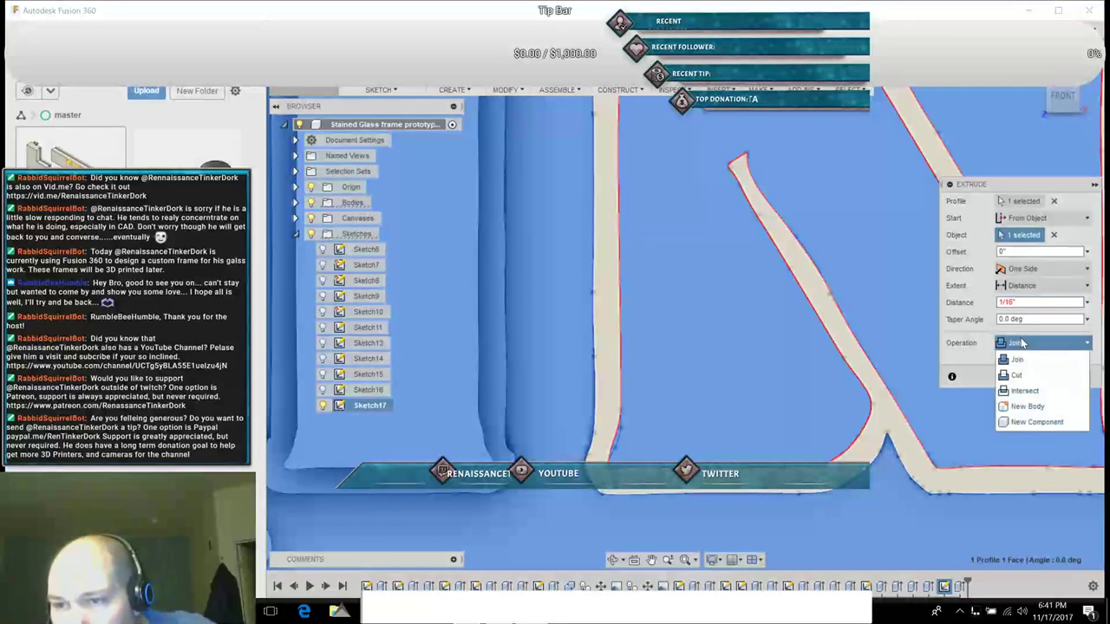
click(1016, 406)
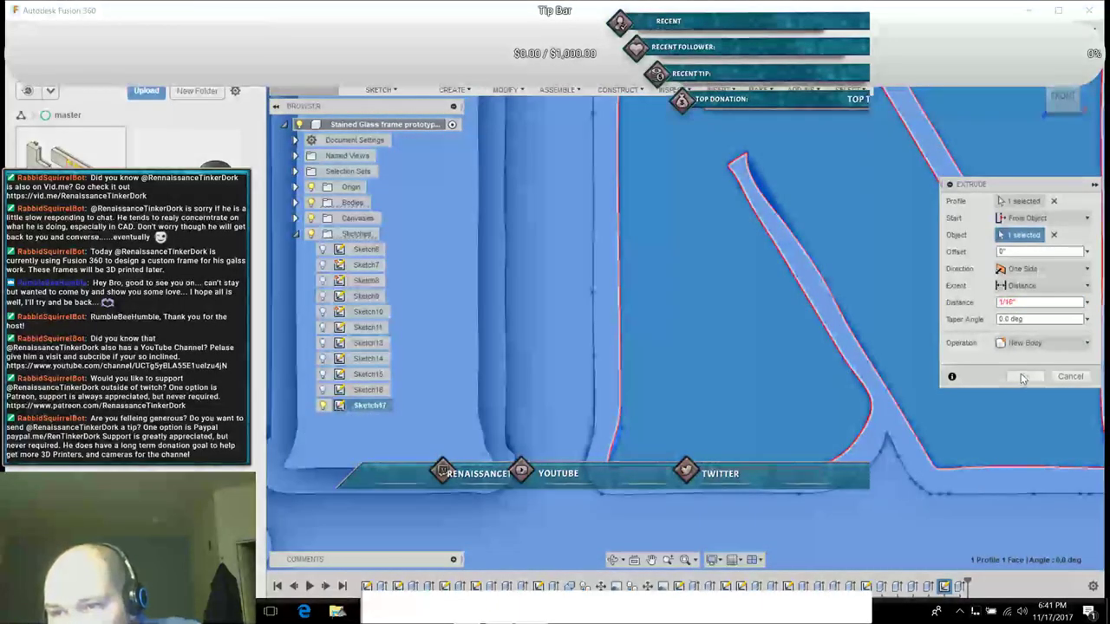
click(1025, 376)
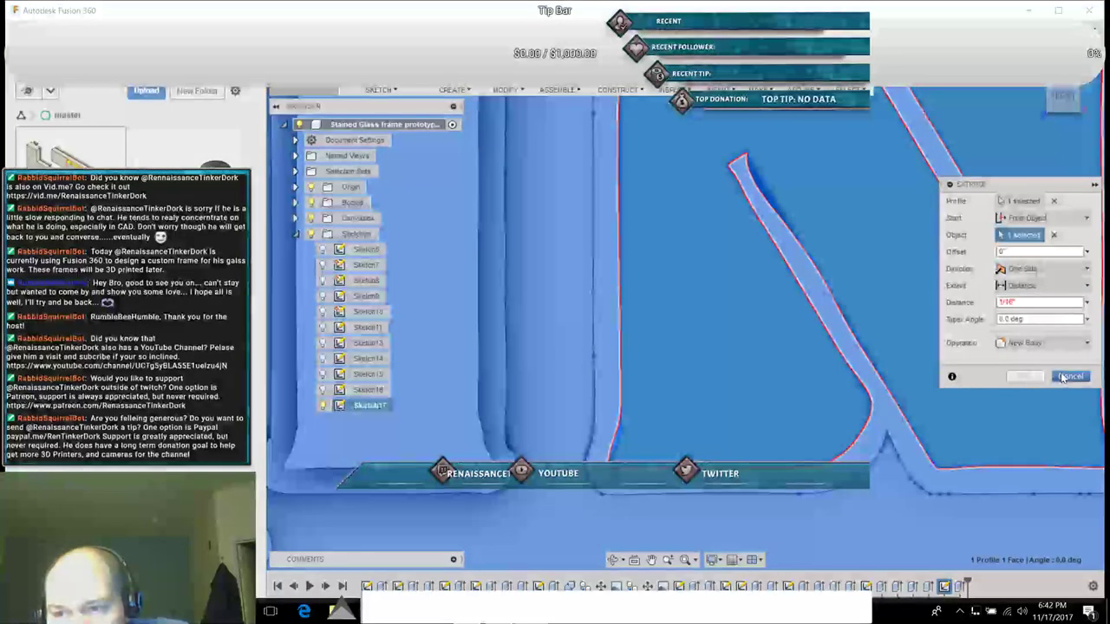
click(1026, 378)
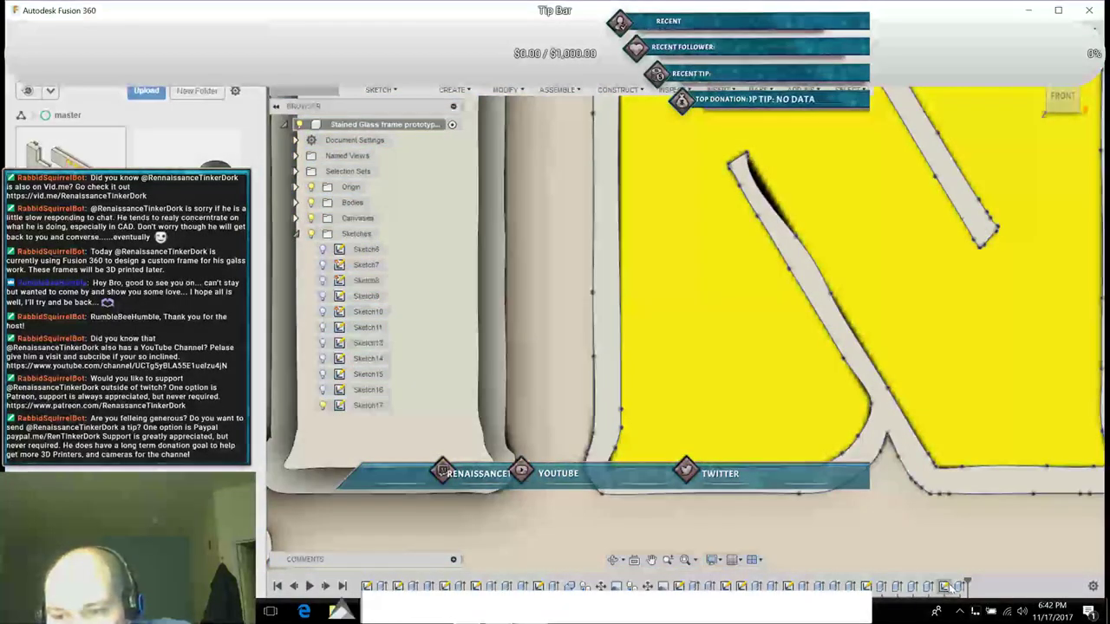
Step: Edit the frame border's extrusion and set its distance to 1/32"
right_click(959, 587)
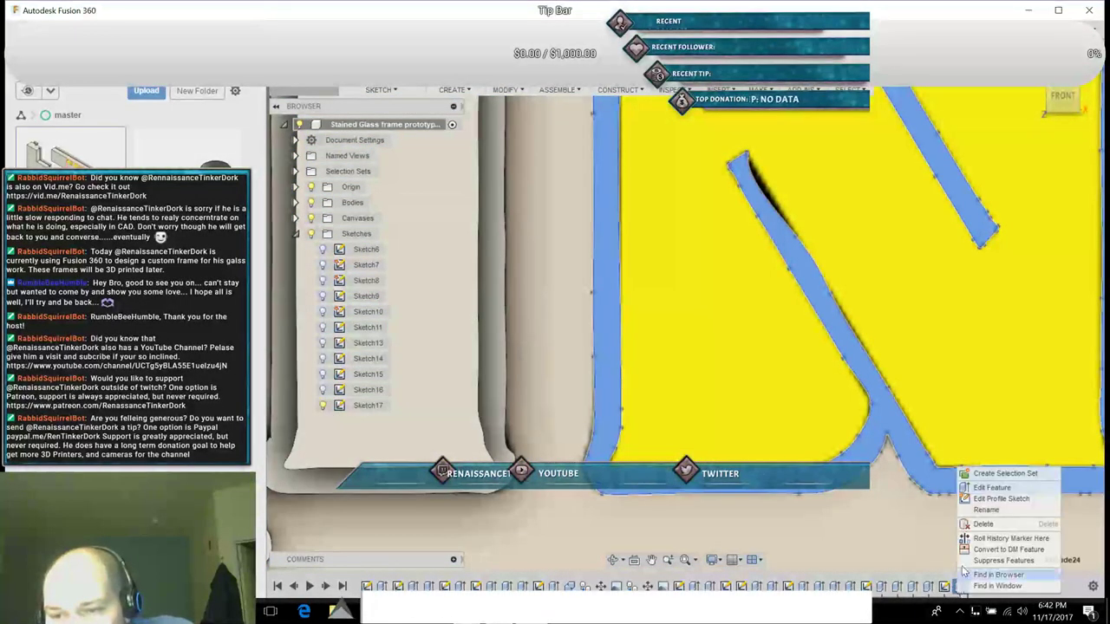
click(978, 488)
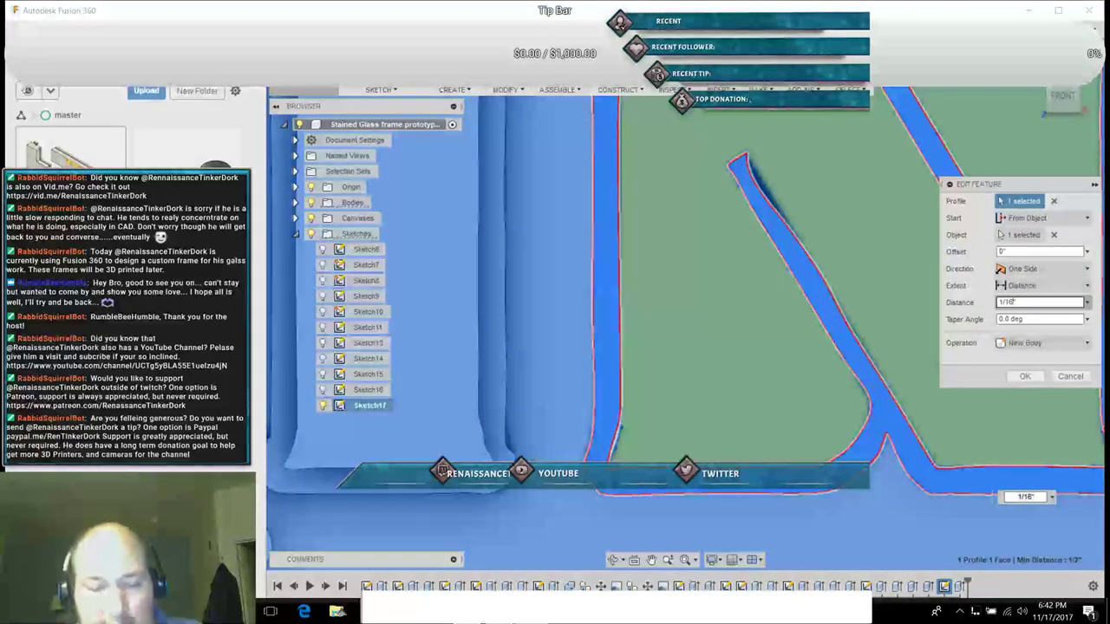
text(1/32)
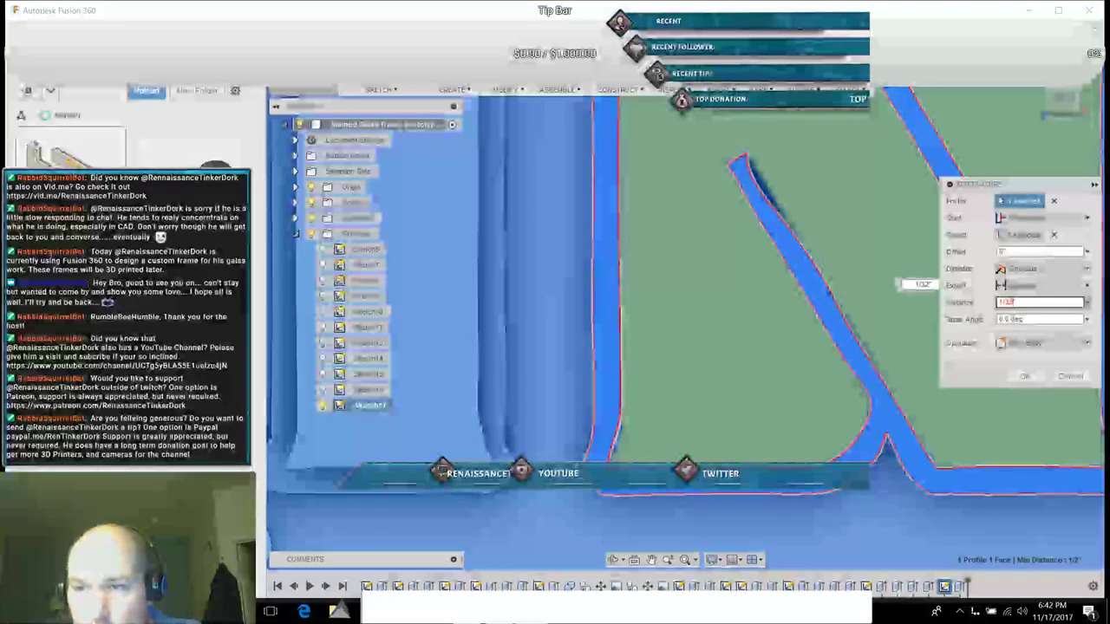
click(1025, 376)
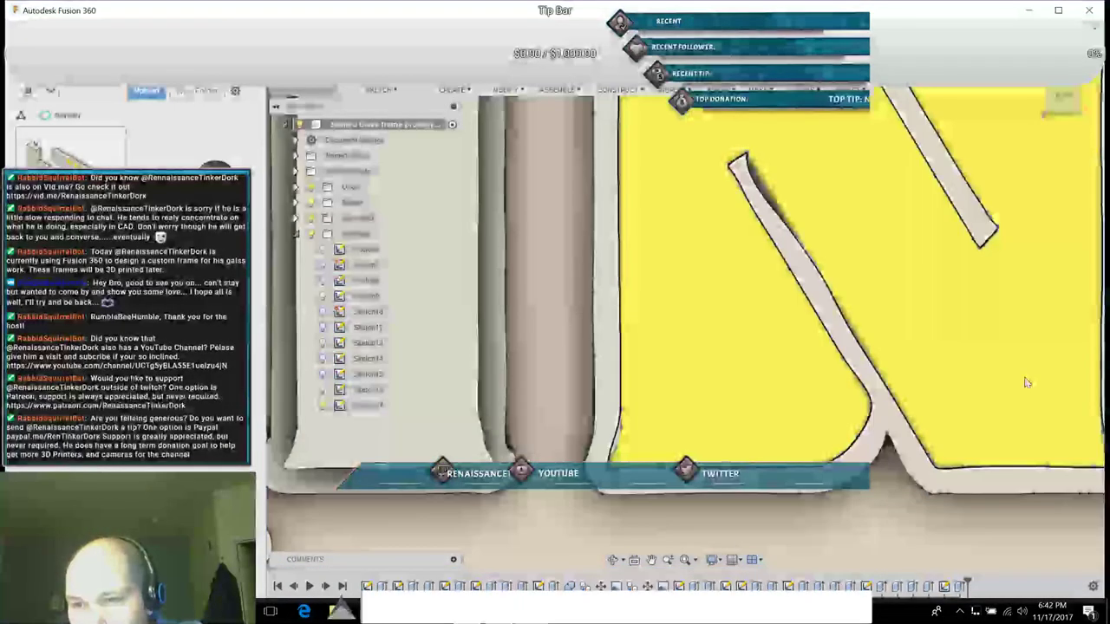
Step: Extrude the N's inner panel profile 1/16" as a new body, starting from the face of the surrounding body
click(1025, 381)
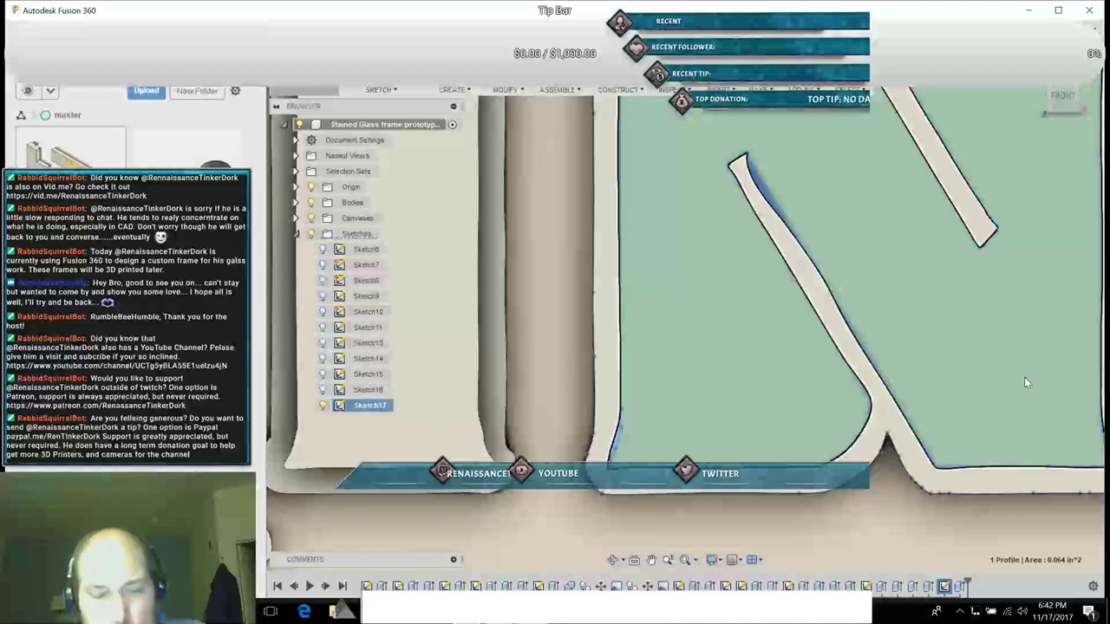
key(e)
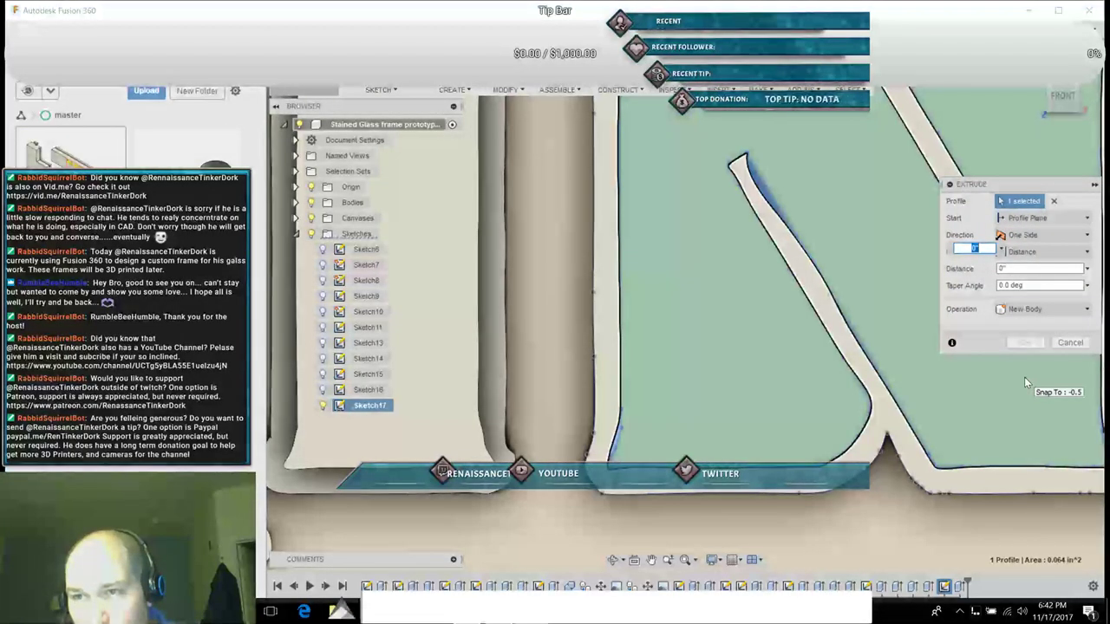
click(1080, 218)
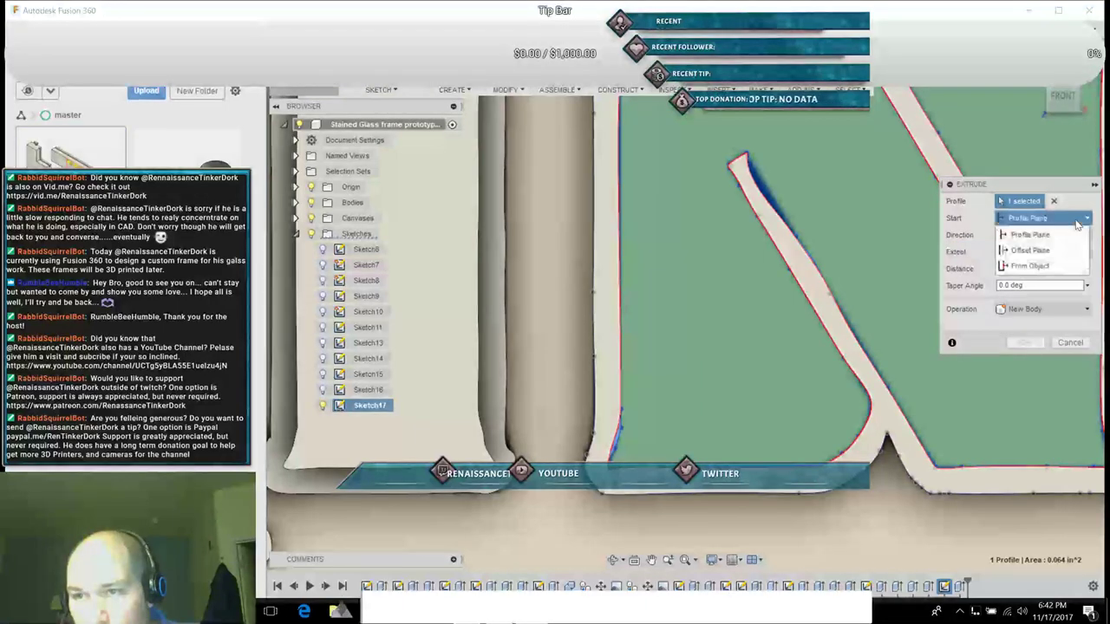
click(1039, 268)
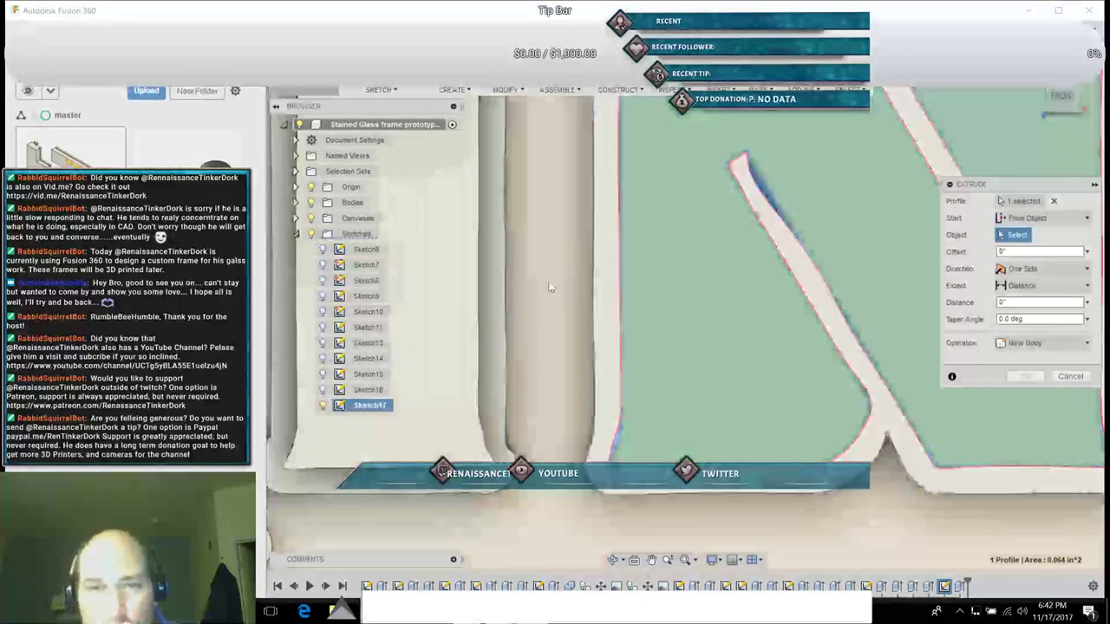
click(550, 281)
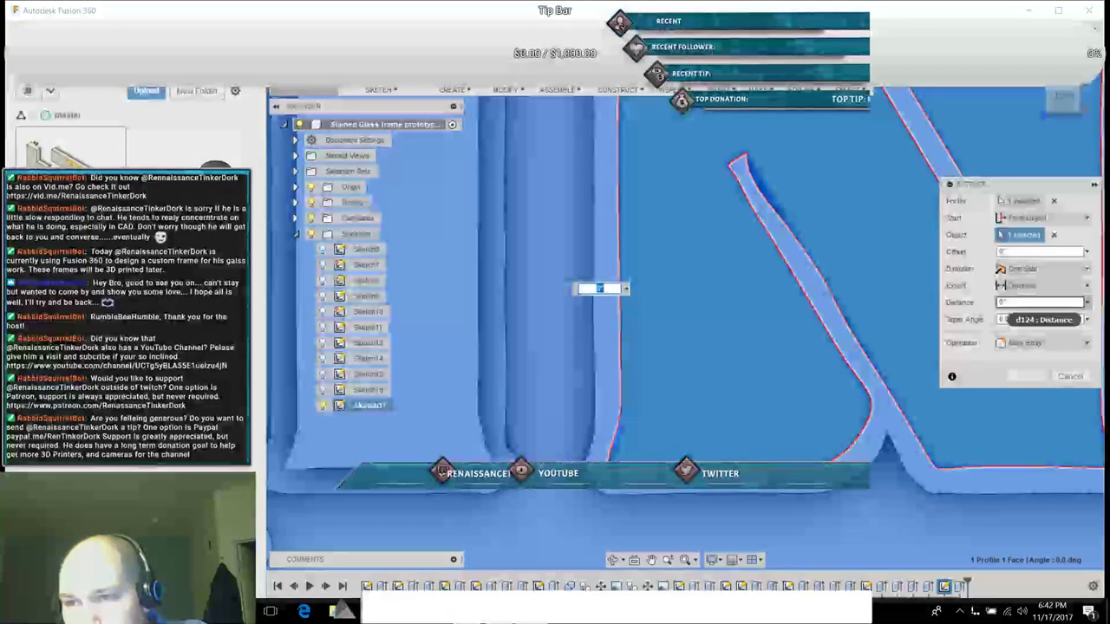
click(1004, 303)
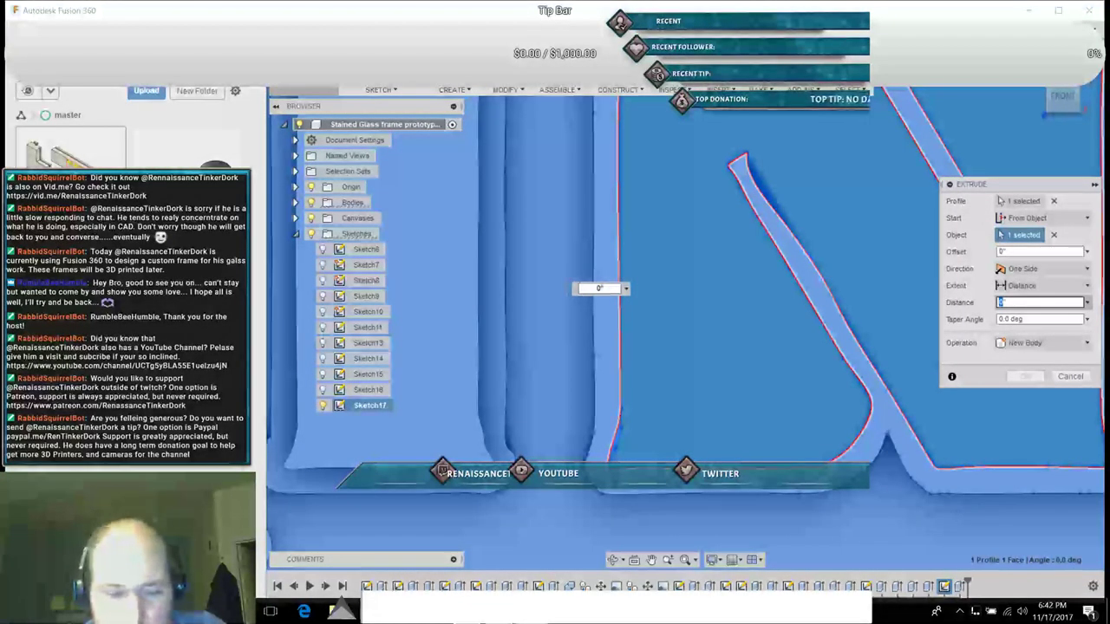
text(1/1)
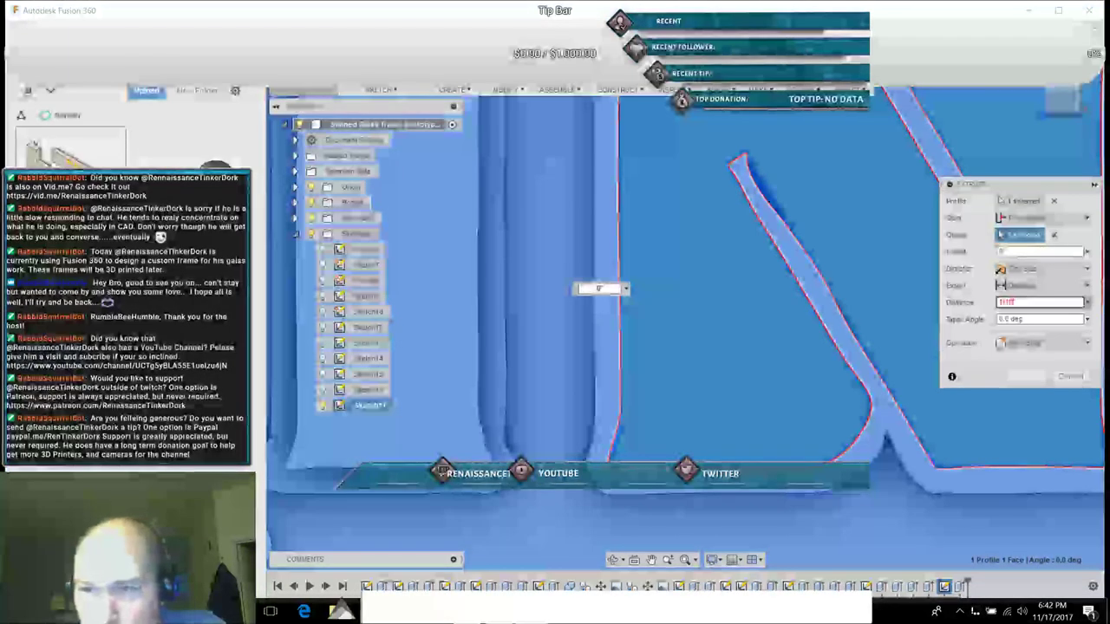
text(6)
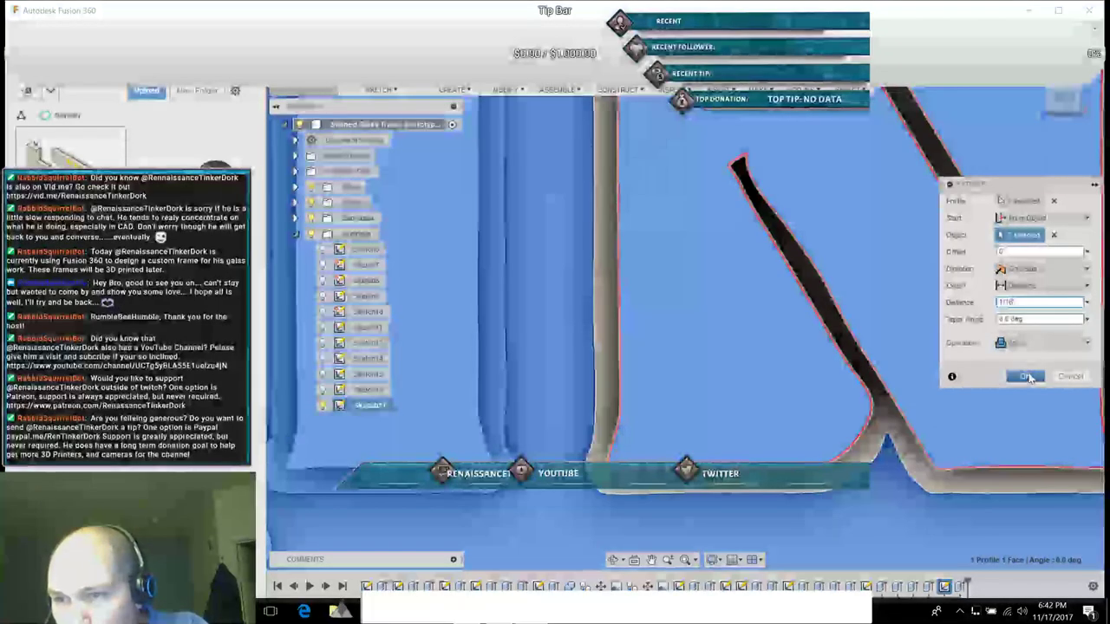
click(1078, 346)
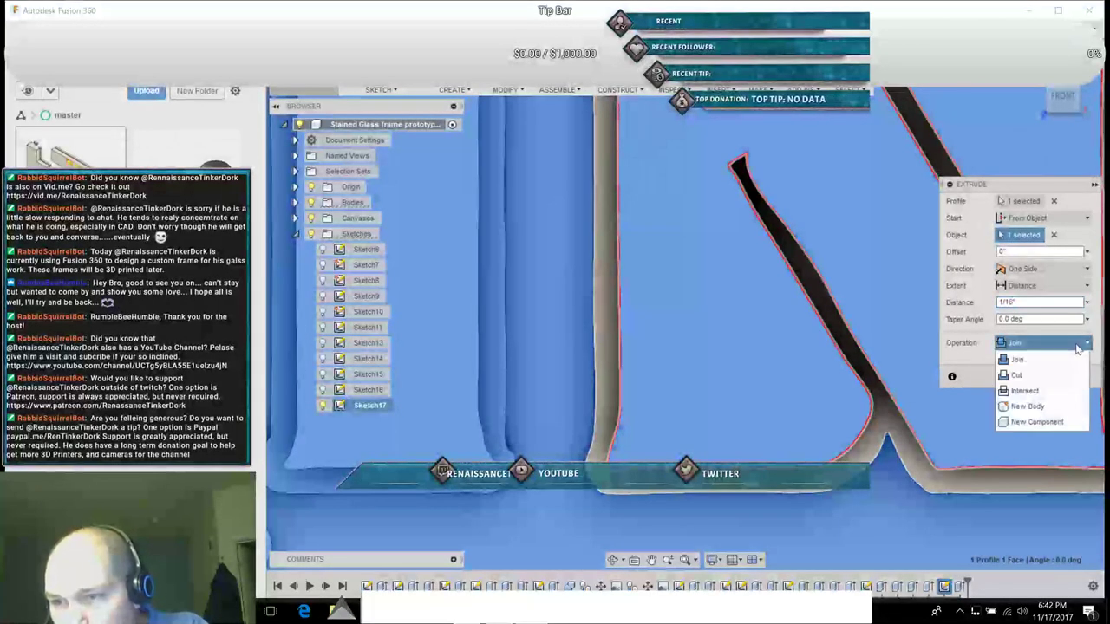
click(1027, 406)
click(1025, 378)
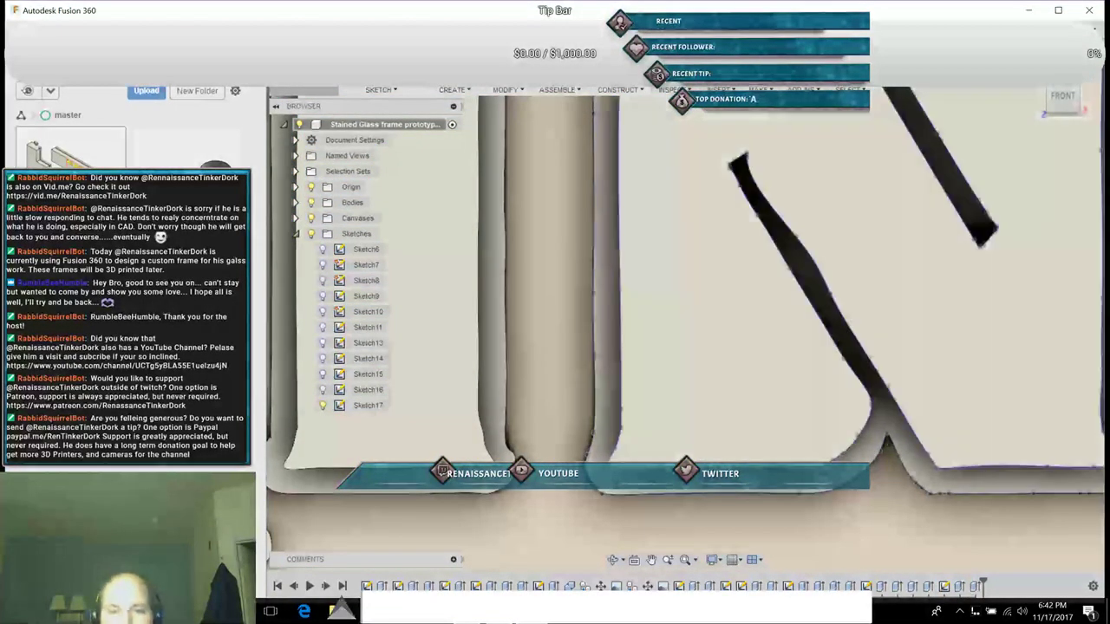
Step: Examine the extruded N beside the other raised letters, up close from the front and from below
click(652, 560)
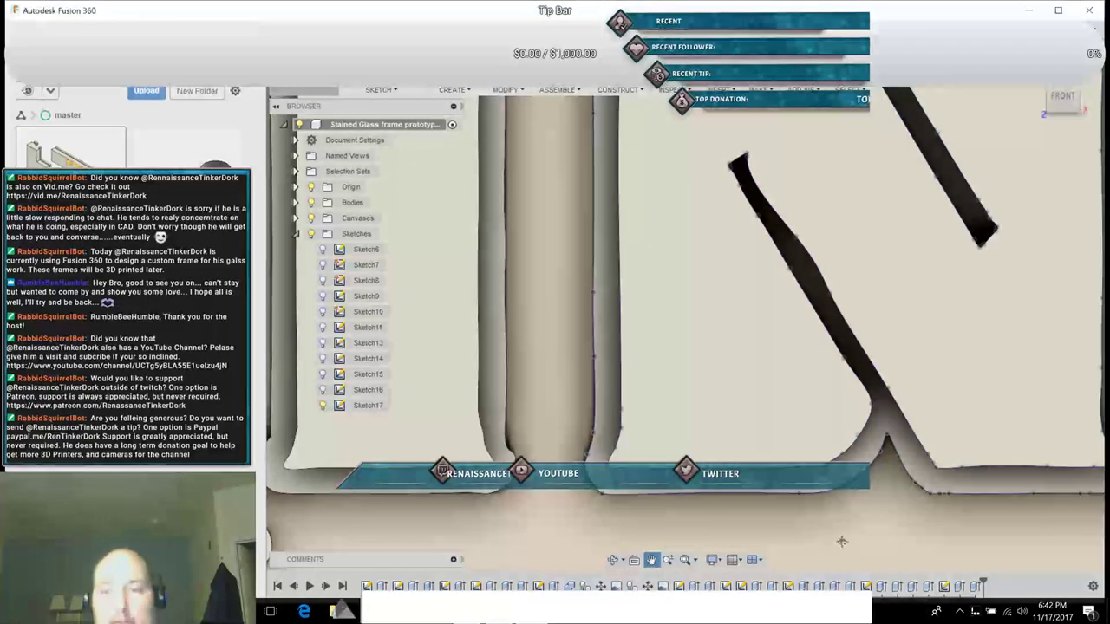
drag(842, 540, 636, 479)
scroll(661, 463, up, 3)
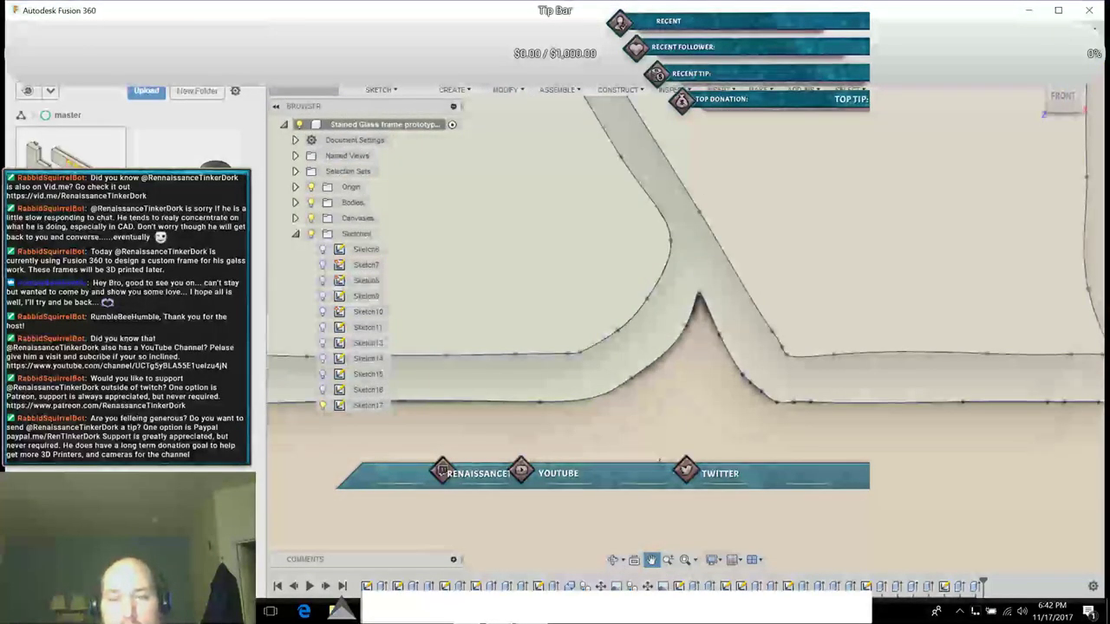
scroll(662, 463, down, 5)
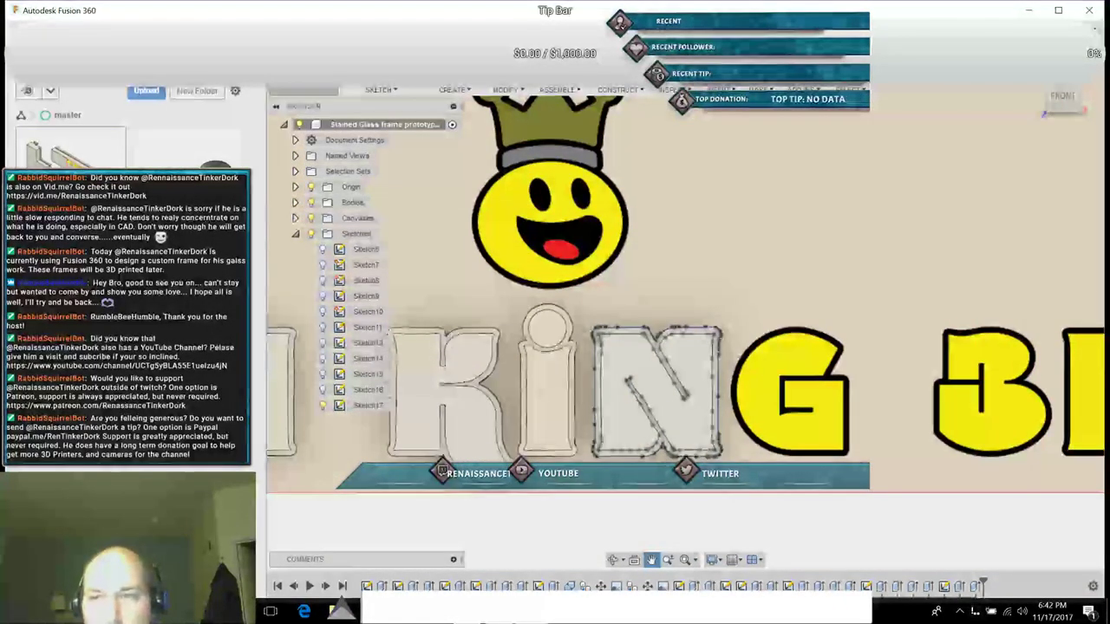
click(1065, 113)
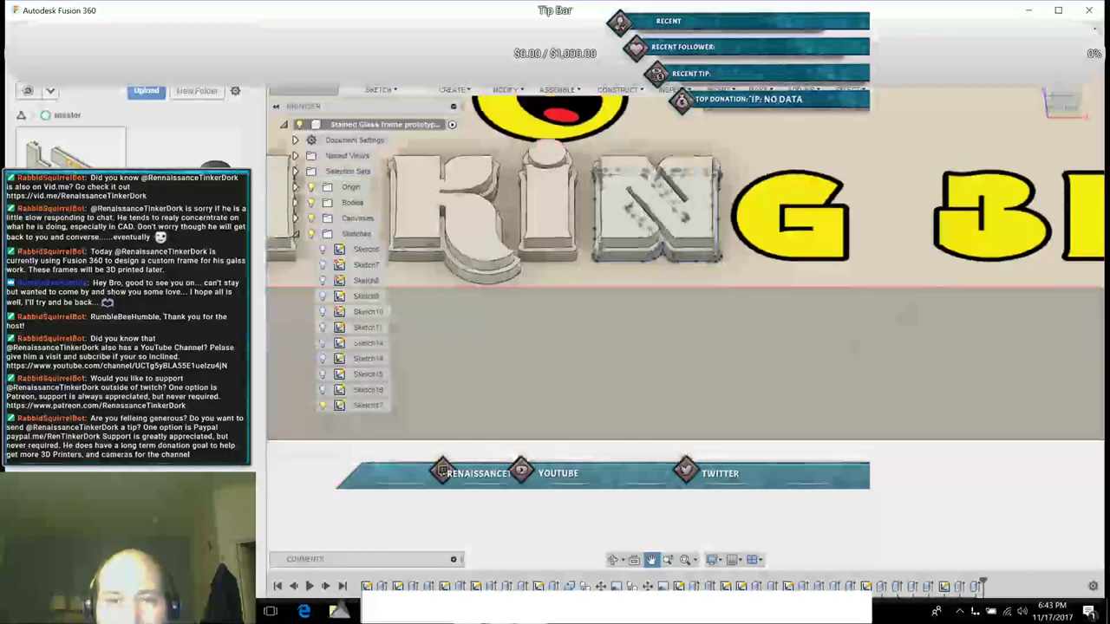
click(653, 560)
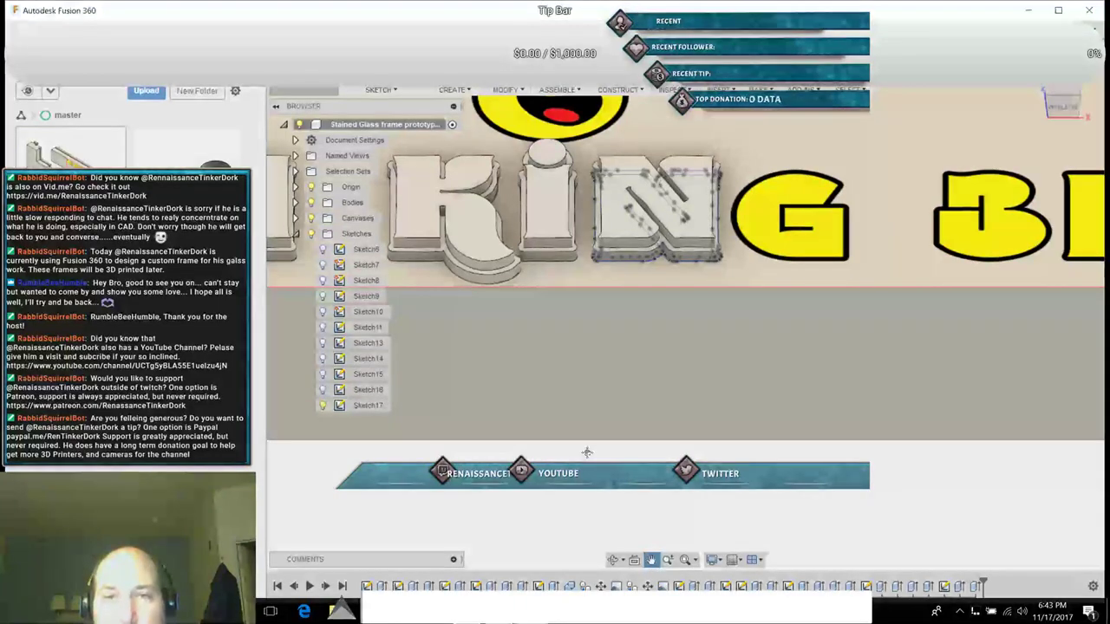
drag(589, 404, 586, 394)
key(Escape)
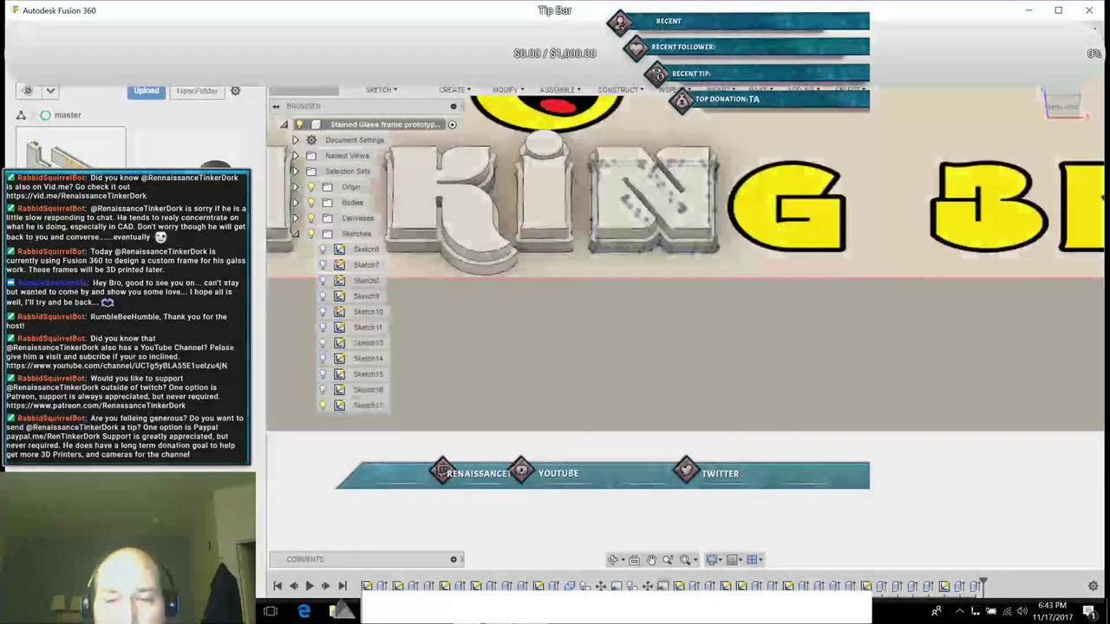
click(652, 562)
drag(627, 389, 622, 446)
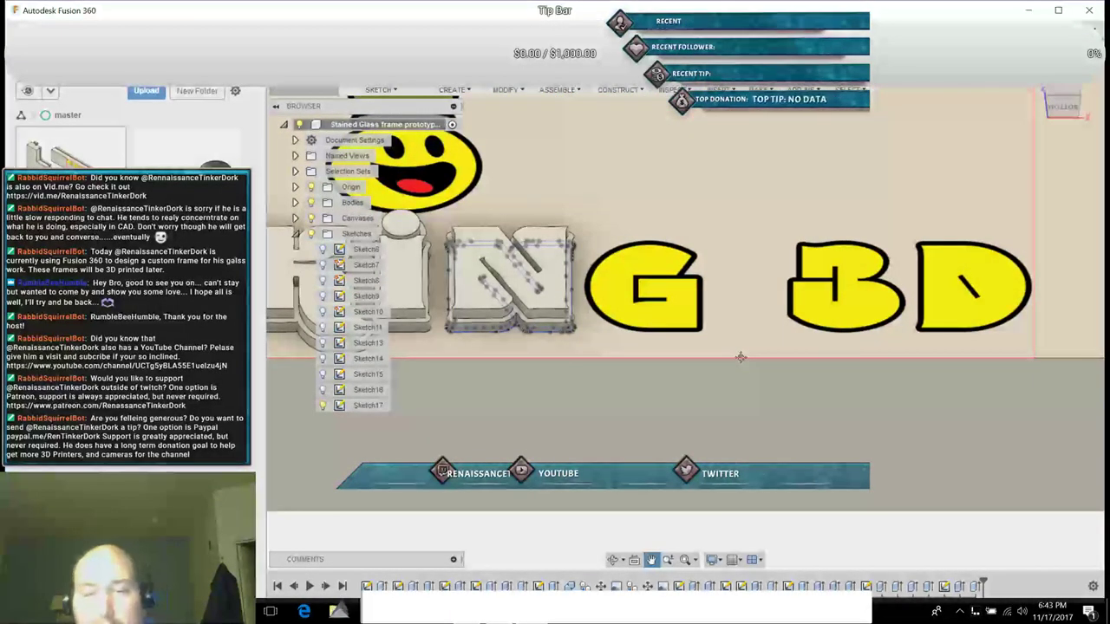
scroll(741, 357, down, 6)
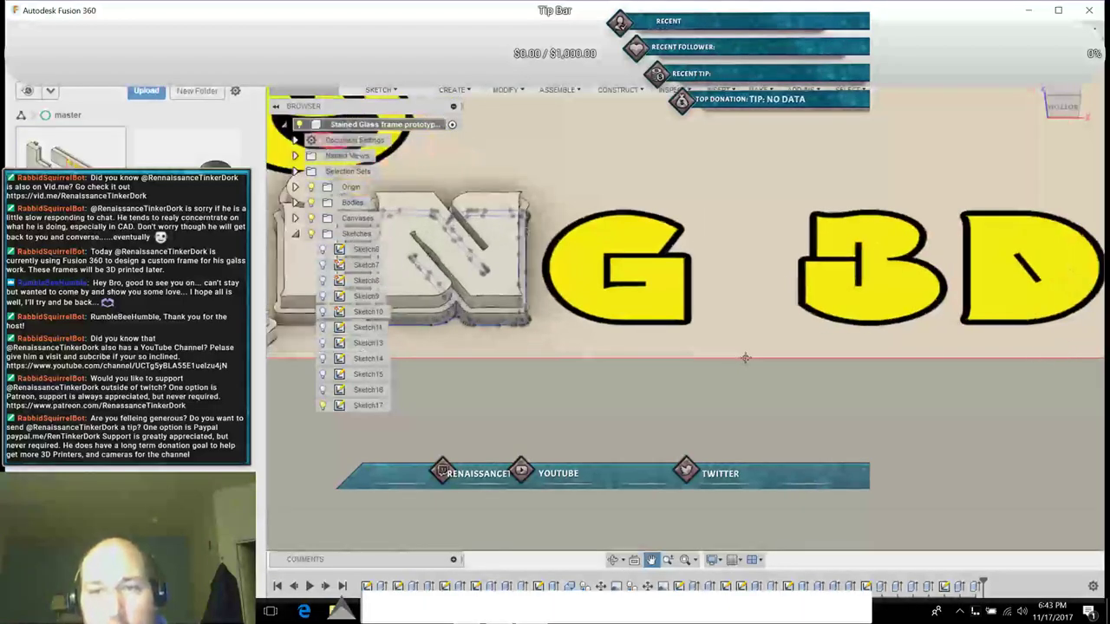
scroll(744, 357, down, 2)
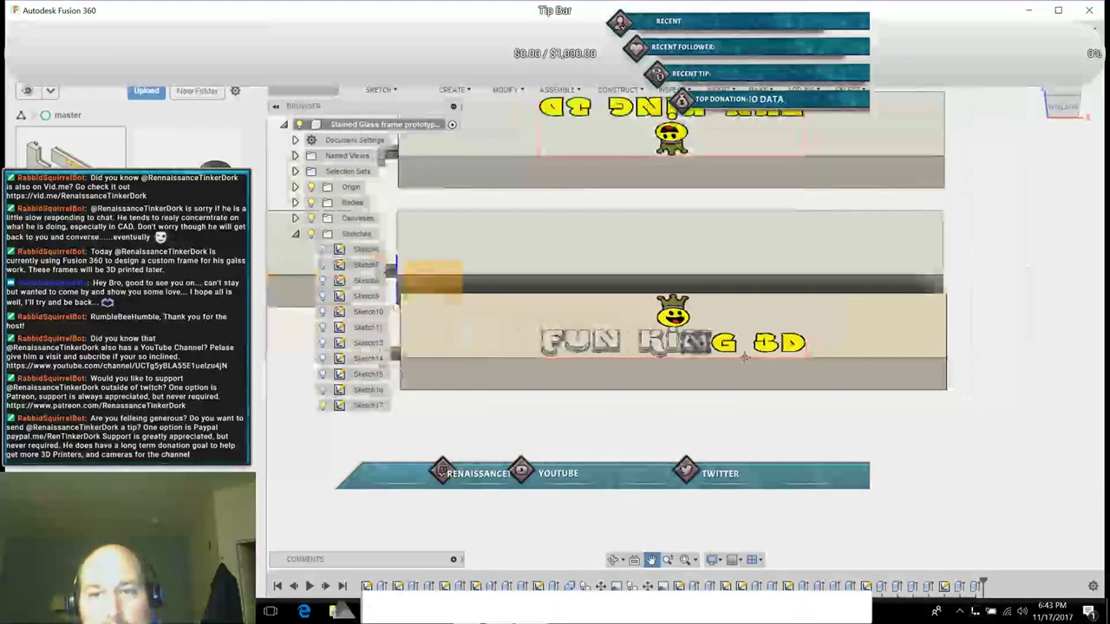
Step: Show Sketch6 and Sketch9 so the T-shaped connector profile on the back of the L-shaped corner piece can be used
click(1069, 92)
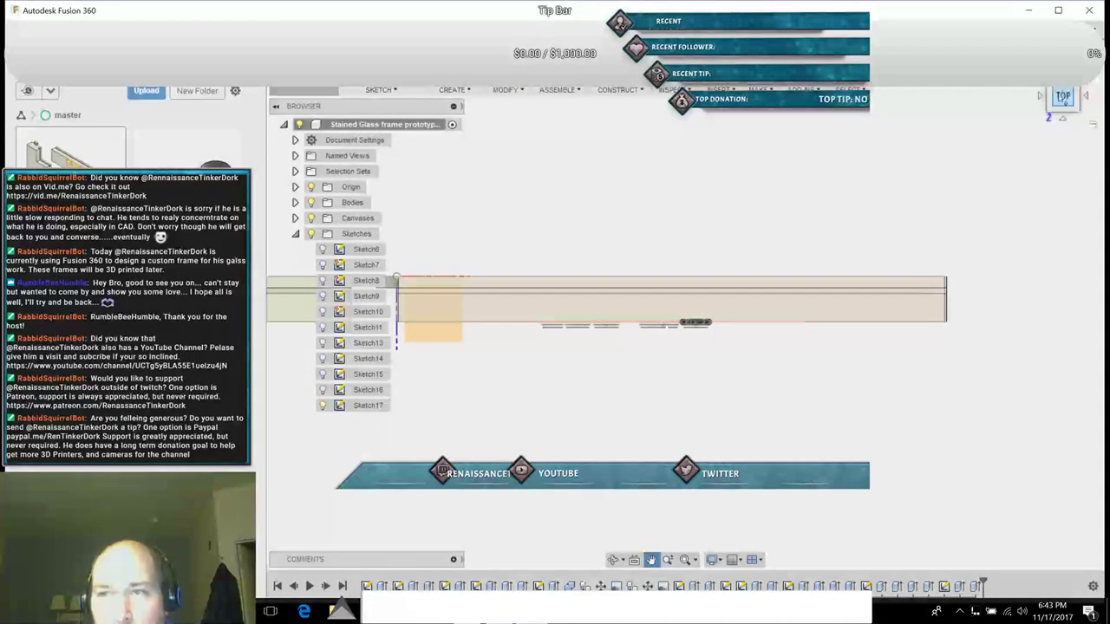
click(1062, 114)
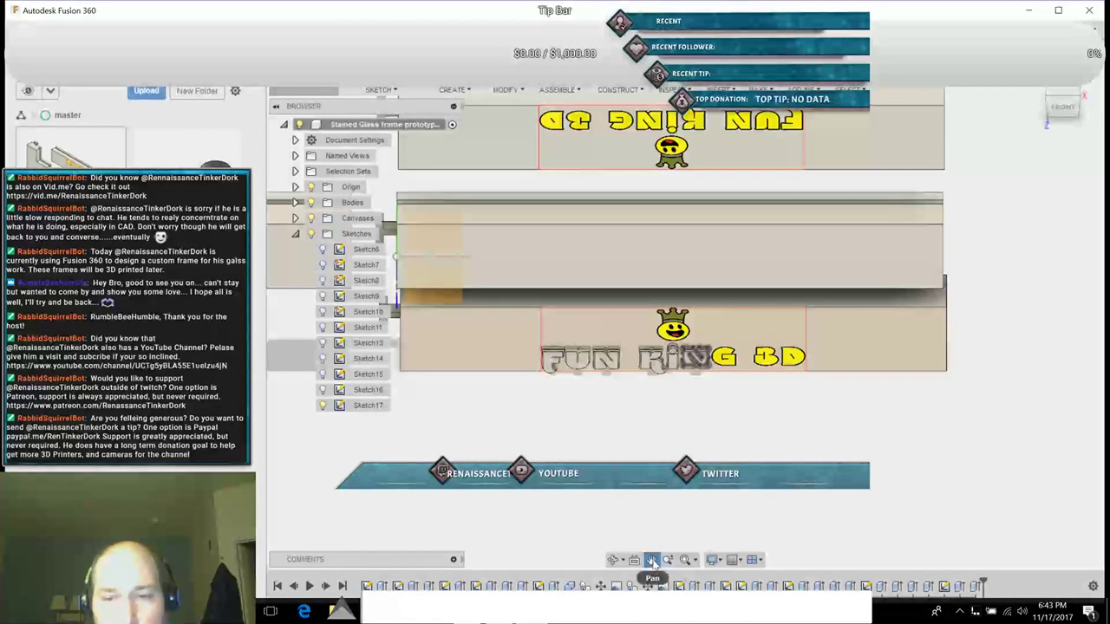
drag(538, 496, 711, 513)
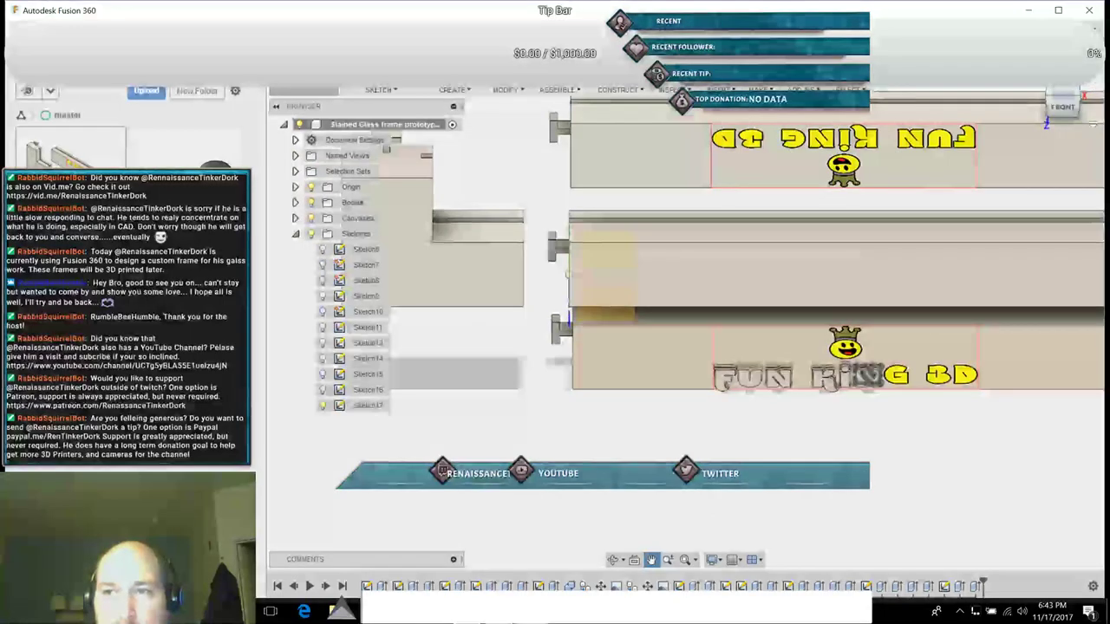
drag(1063, 107, 896, 116)
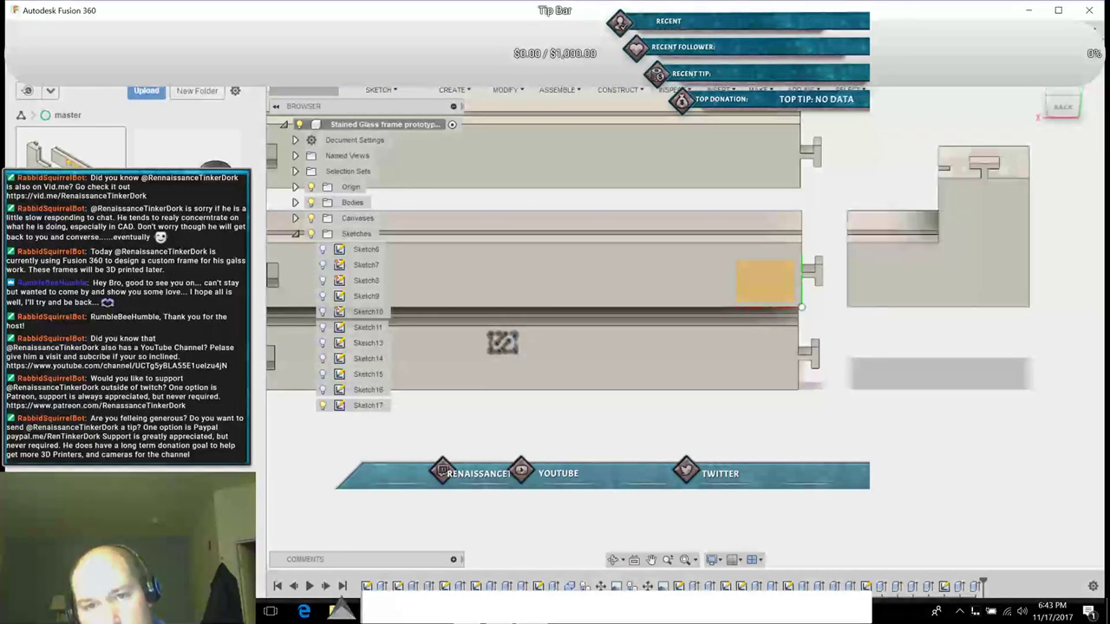
drag(842, 480, 947, 451)
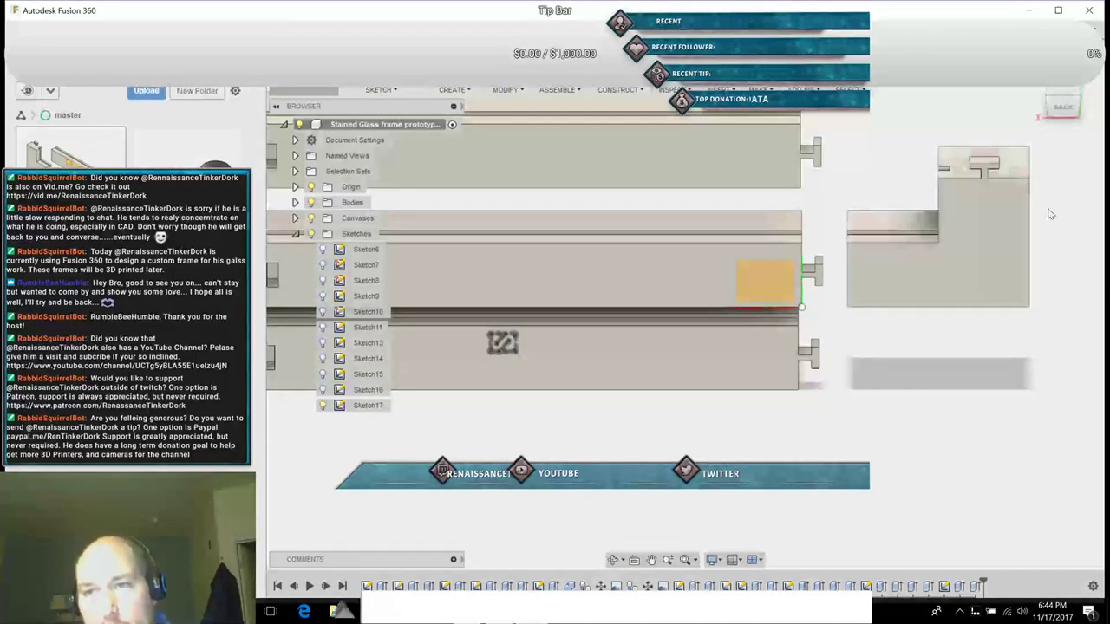
click(1066, 106)
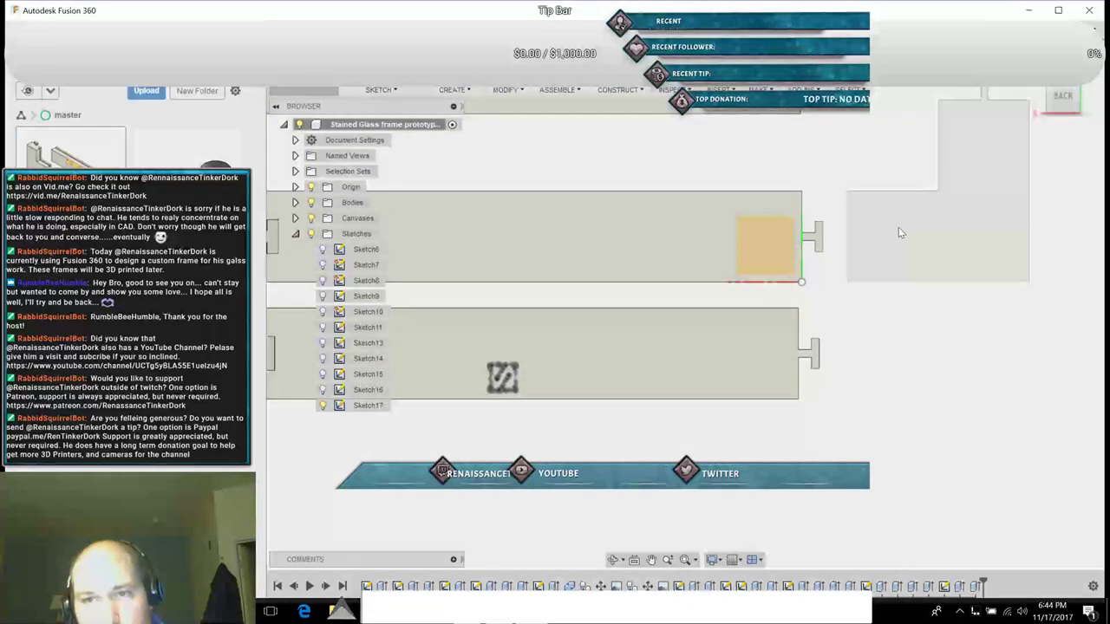
click(323, 249)
click(323, 264)
click(323, 280)
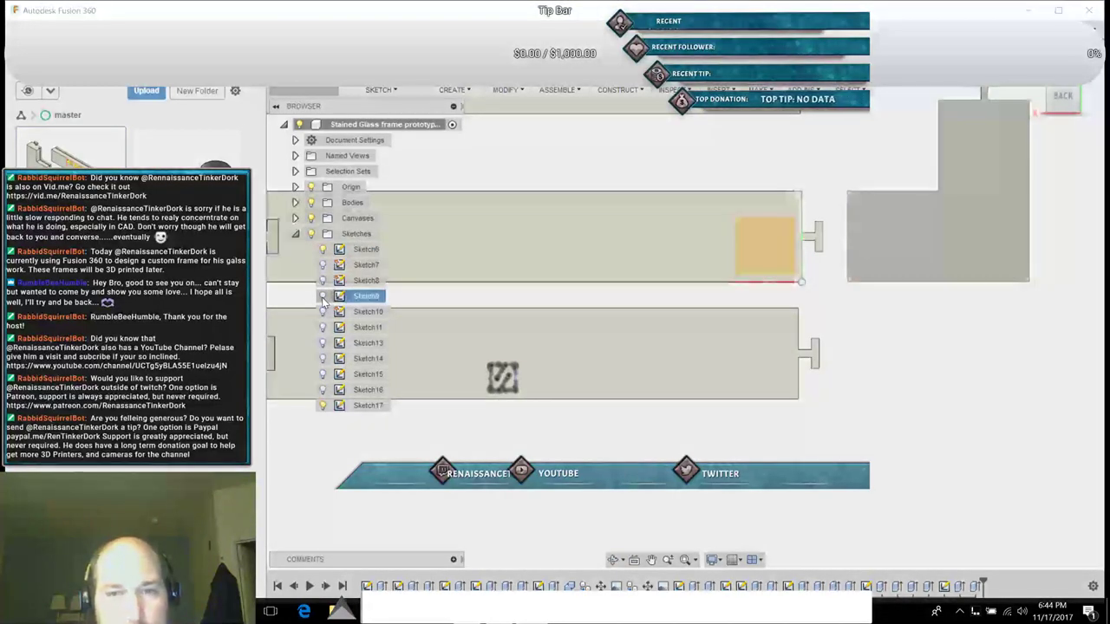
click(323, 296)
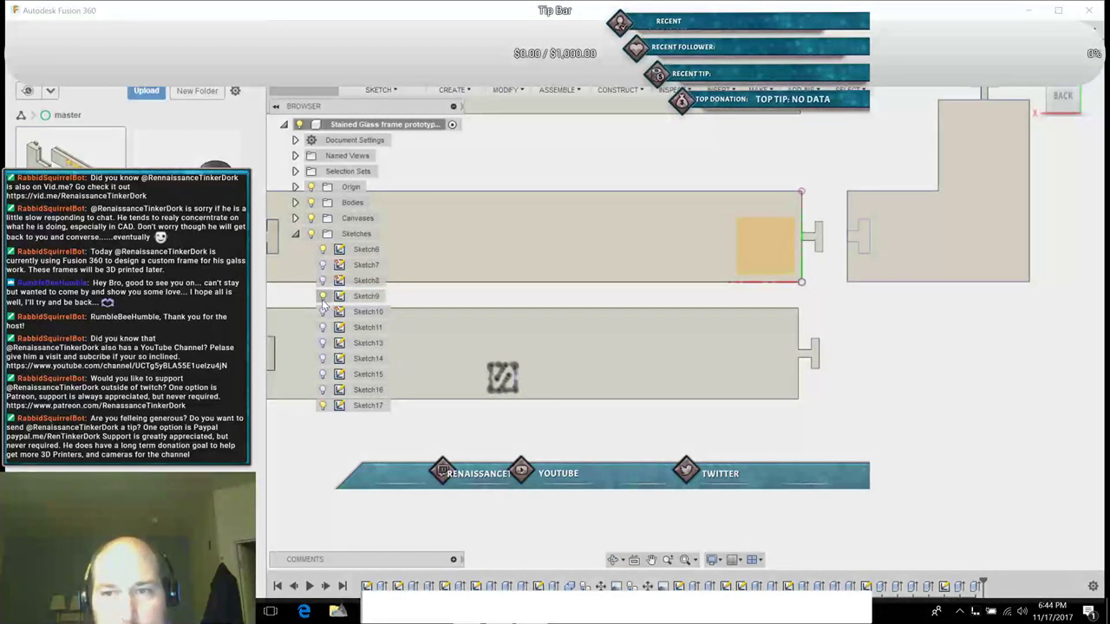
Step: Start an extrusion of the T-shaped connector profile on the back of the L-shaped corner piece, with distance -1/8" and operation Cut
click(865, 242)
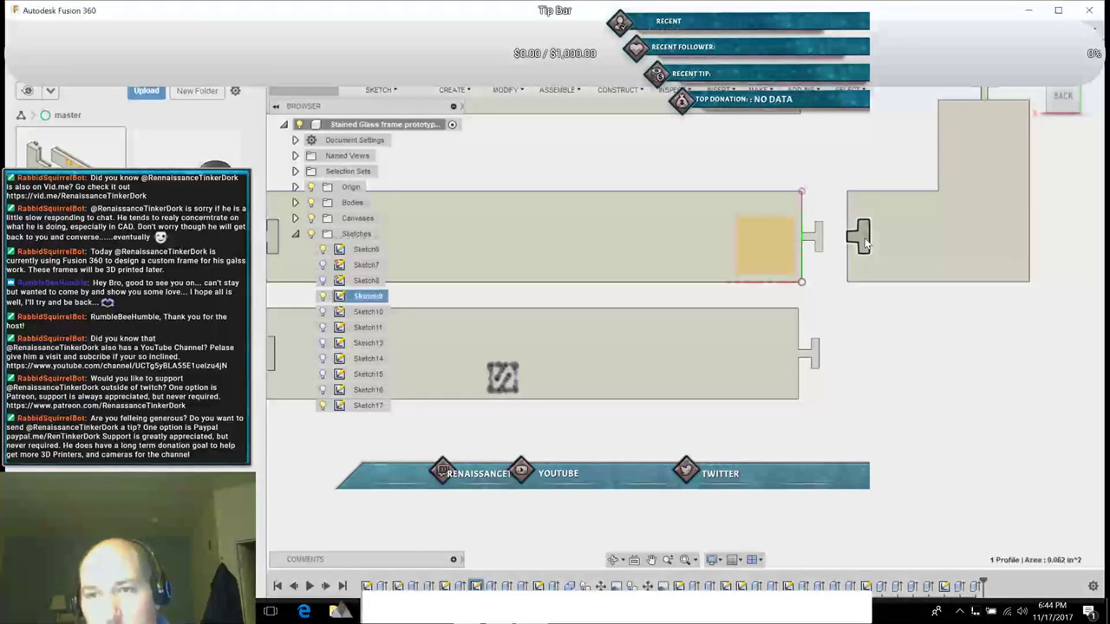
right_click(867, 245)
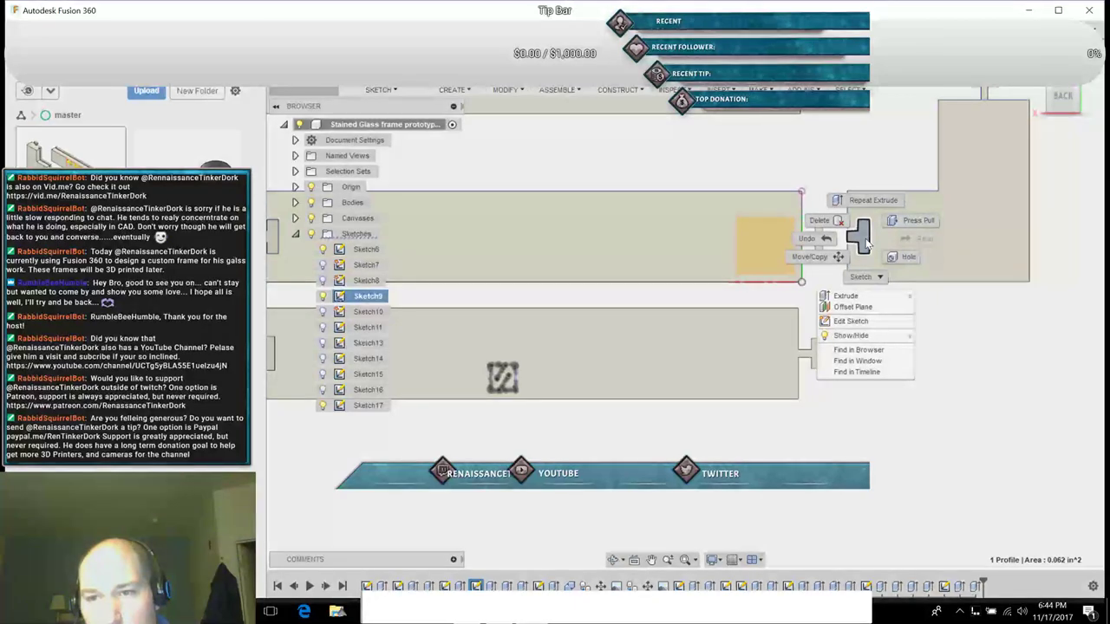
click(843, 296)
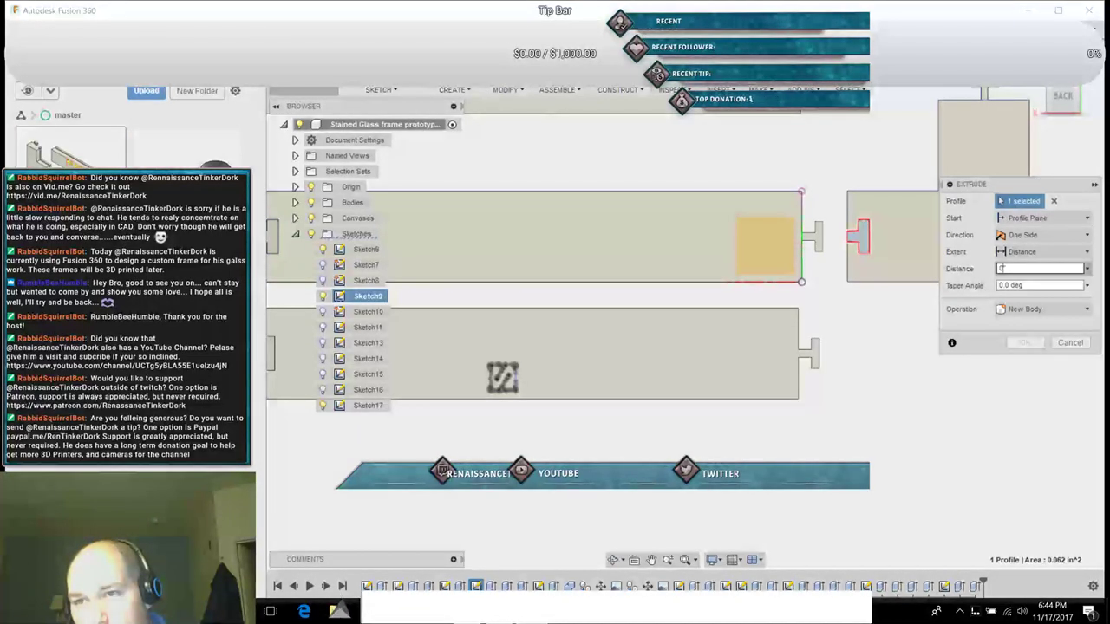
click(1002, 269)
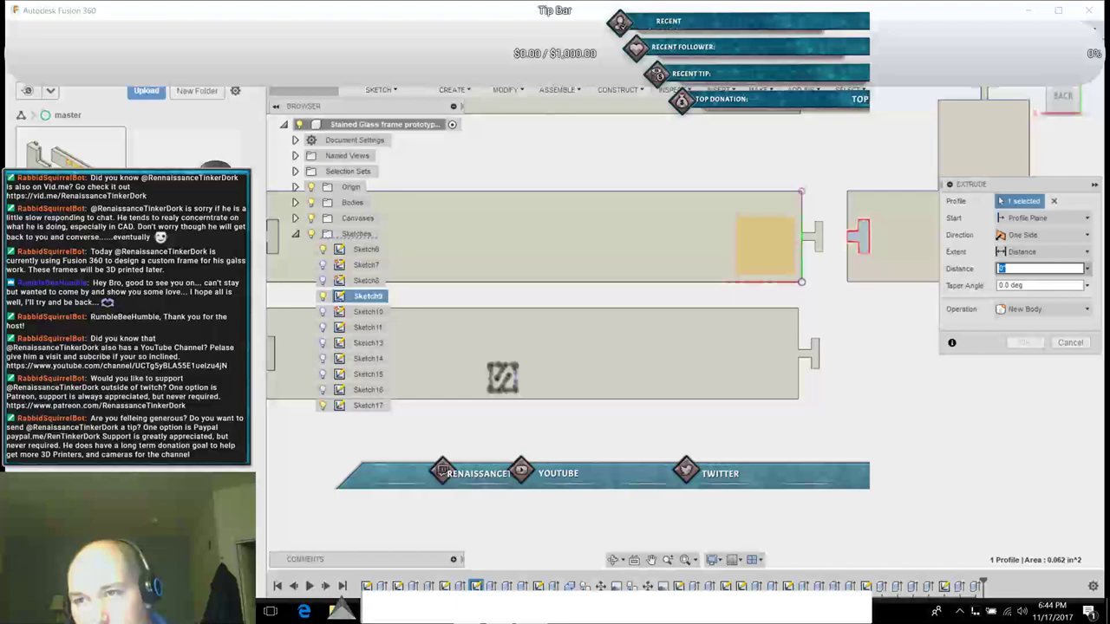
text(-)
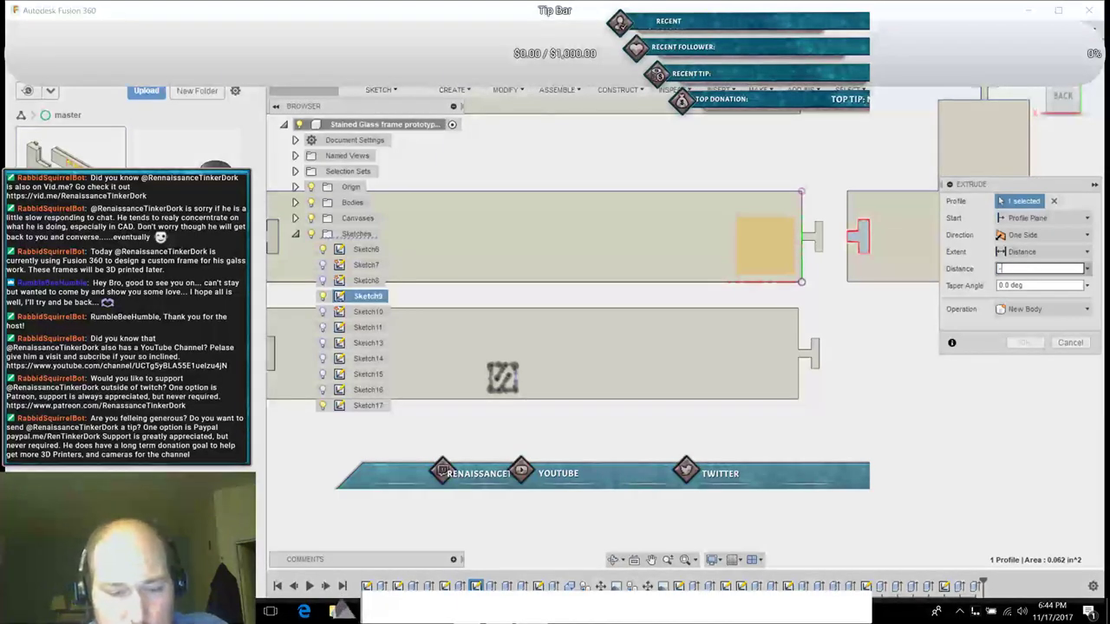
text(1)
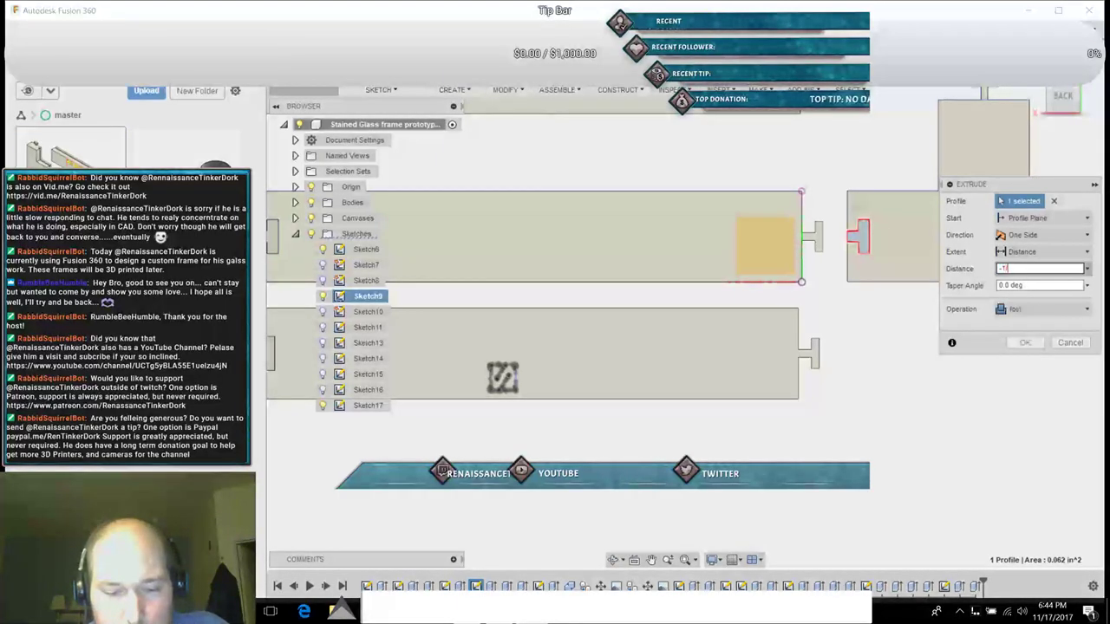
text(/8")
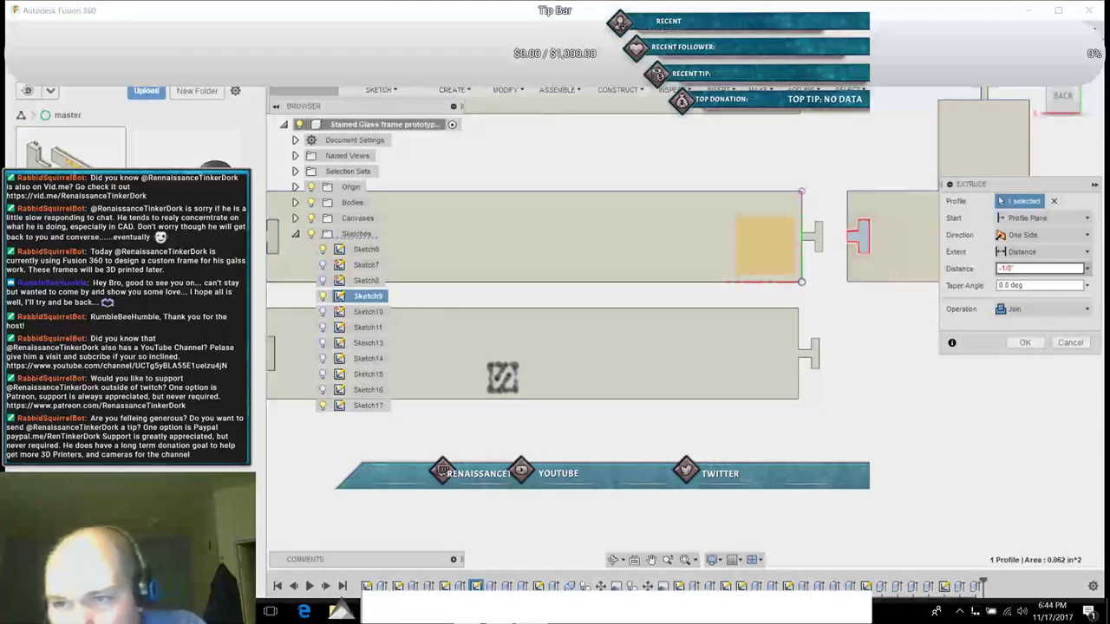
click(1042, 310)
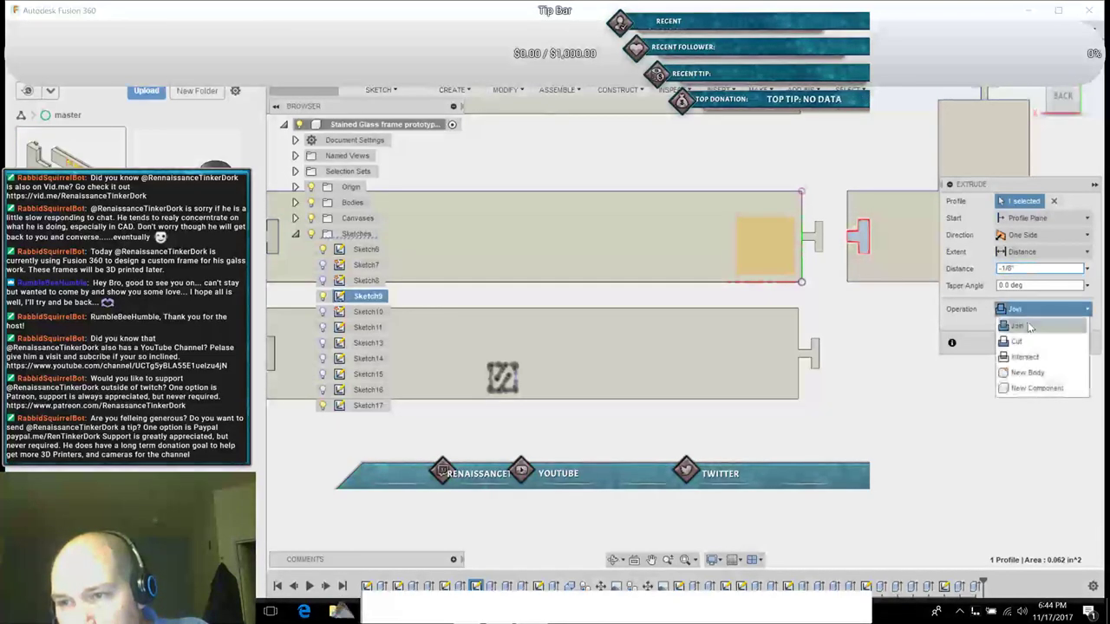
click(1018, 337)
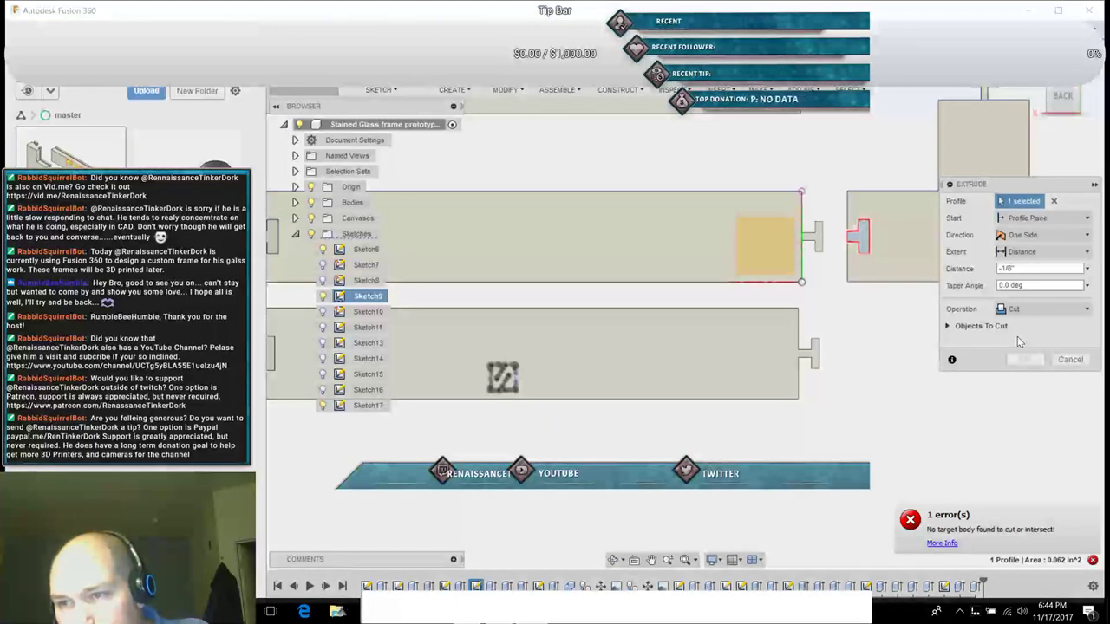
Step: Set the T-shaped cut's distance to 1/8" so it goes into the corner piece, and complete the extrusion
click(1067, 244)
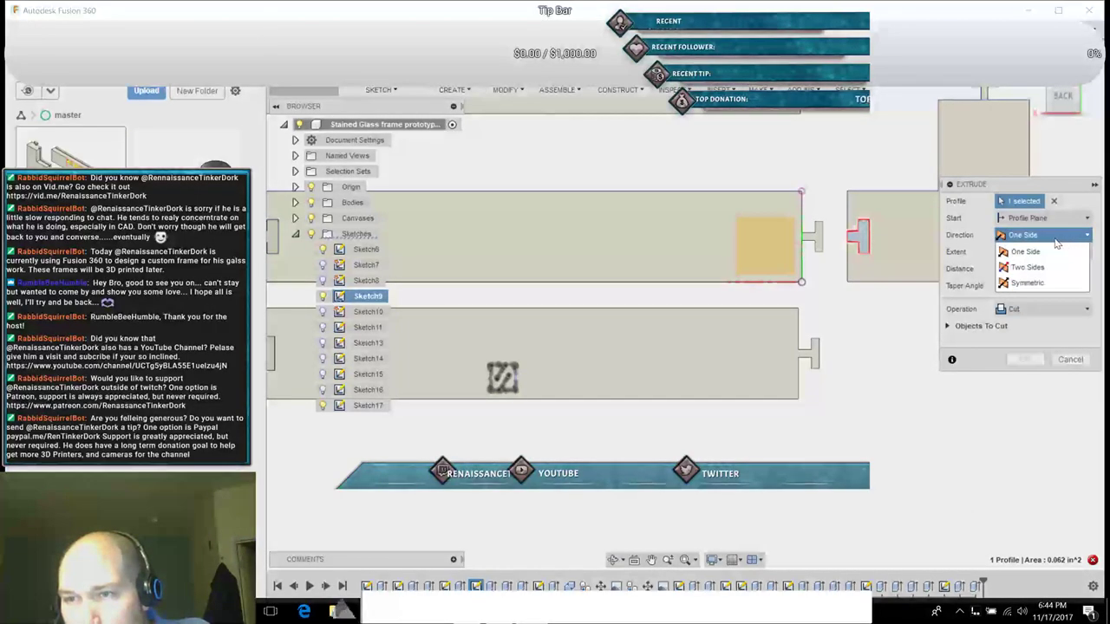
click(976, 249)
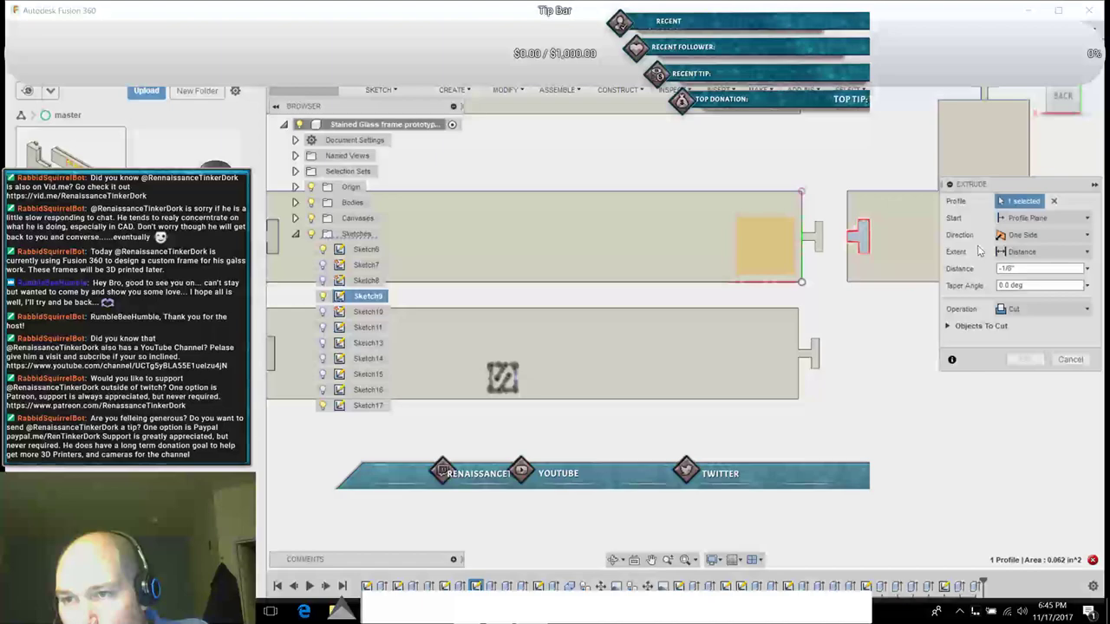
click(1064, 77)
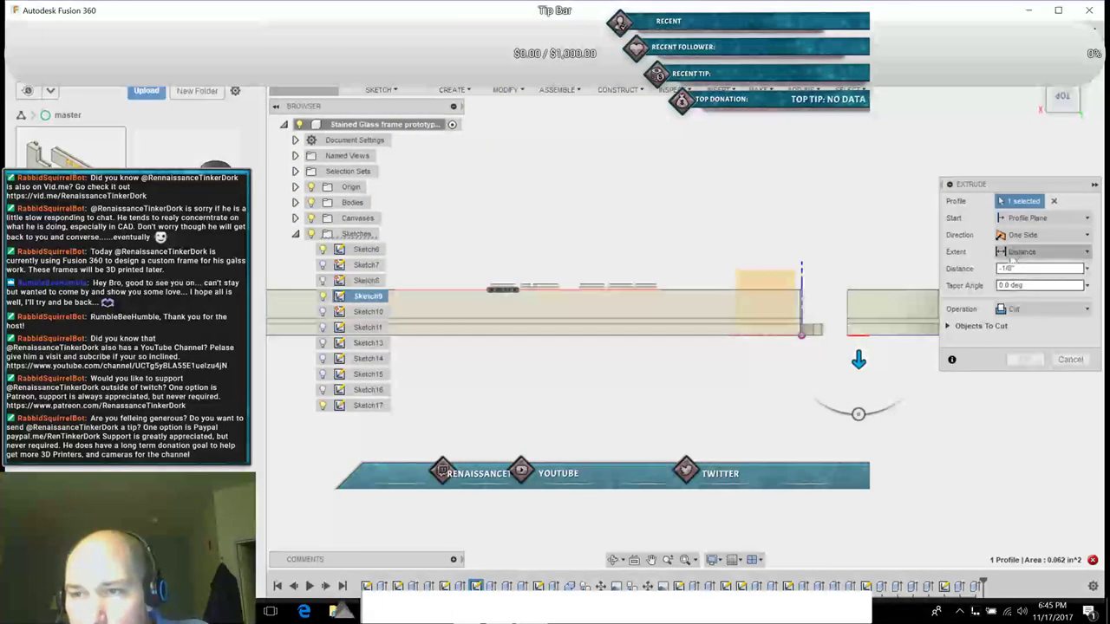
drag(998, 268, 1002, 268)
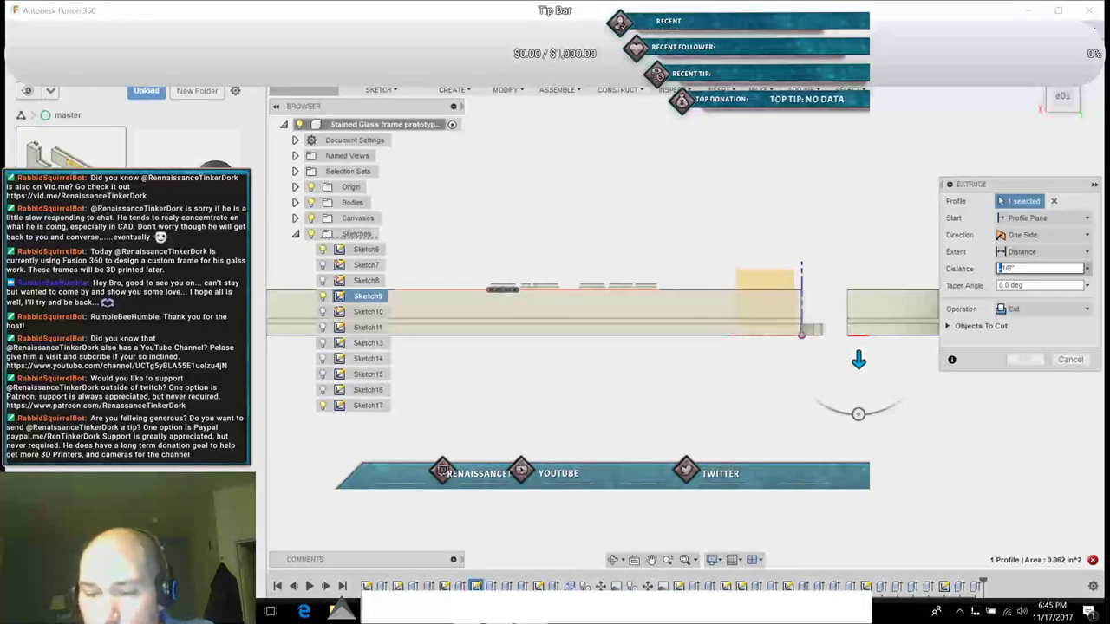
key(Delete)
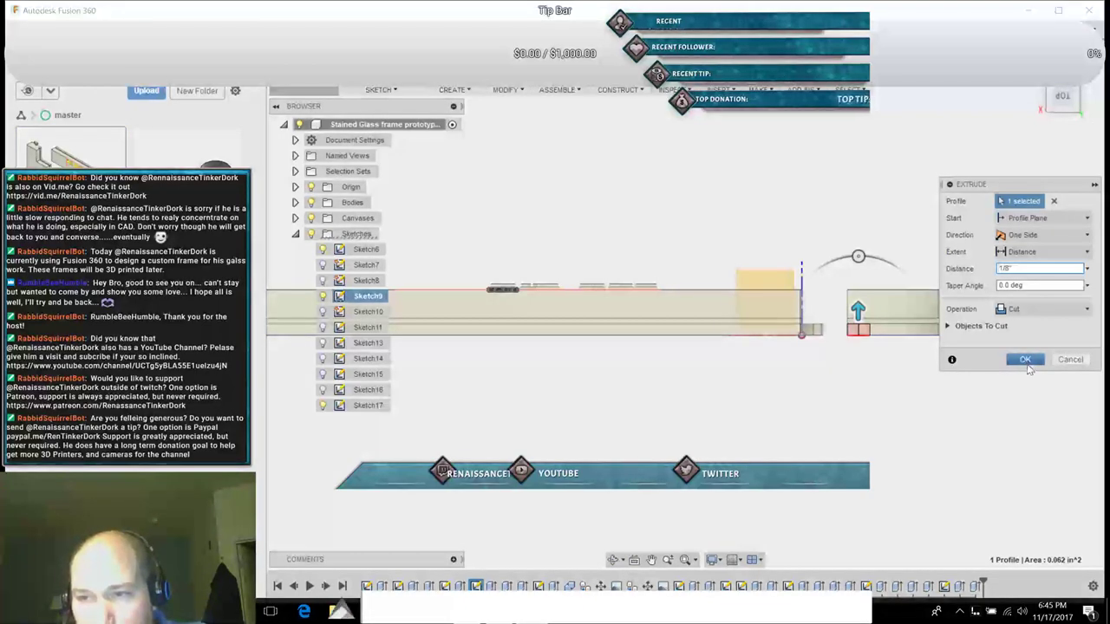
click(1024, 360)
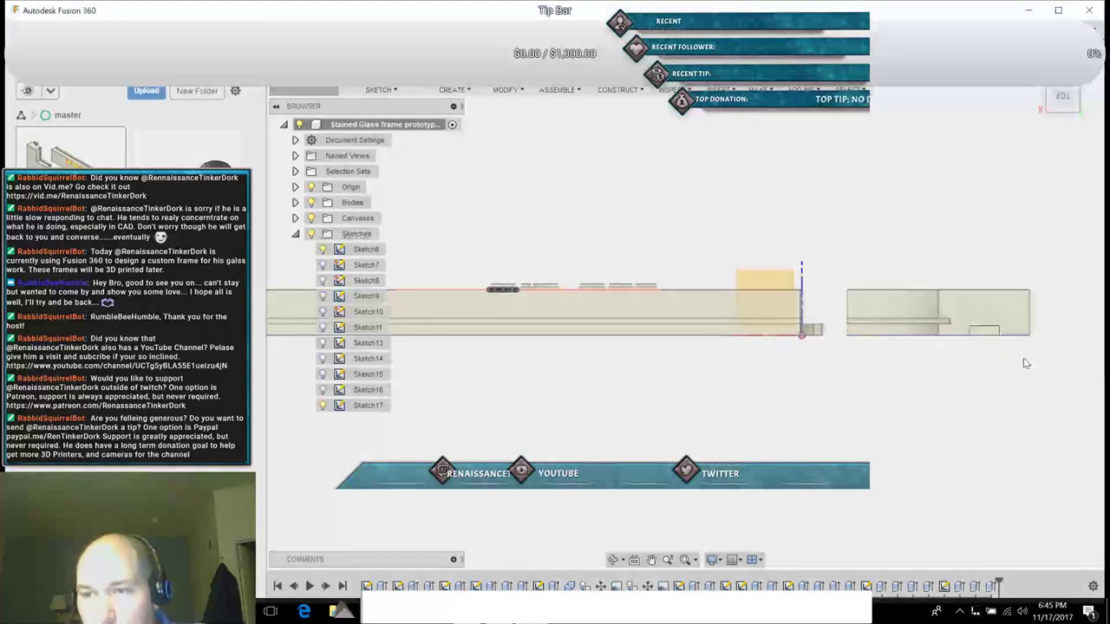
Step: Save the design as a new version with the description "User Saved"
click(1067, 106)
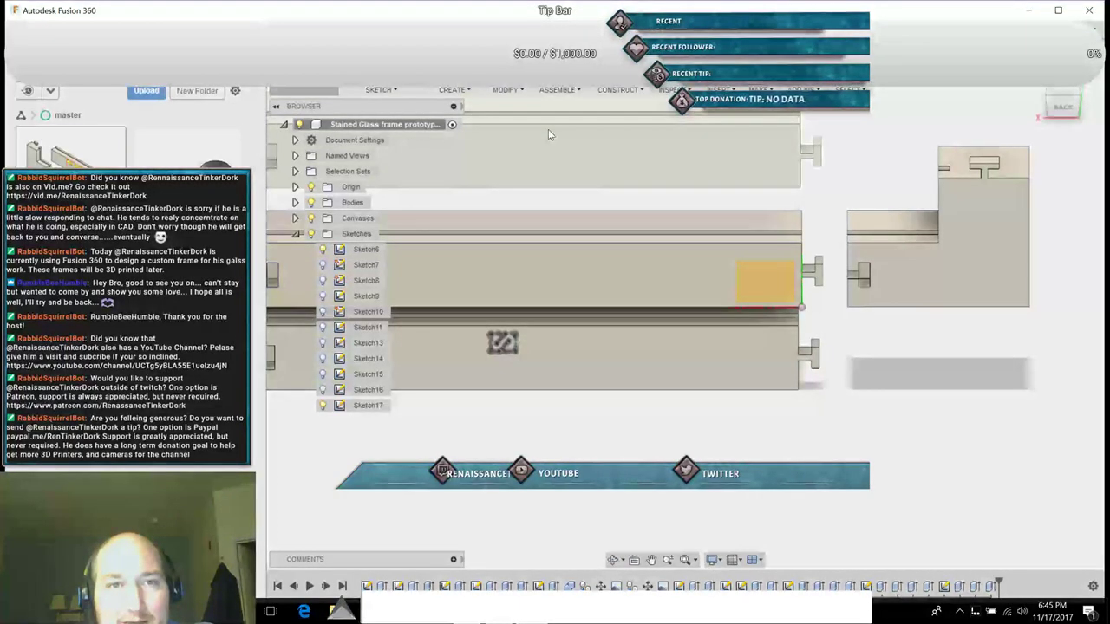
key(ctrl+s)
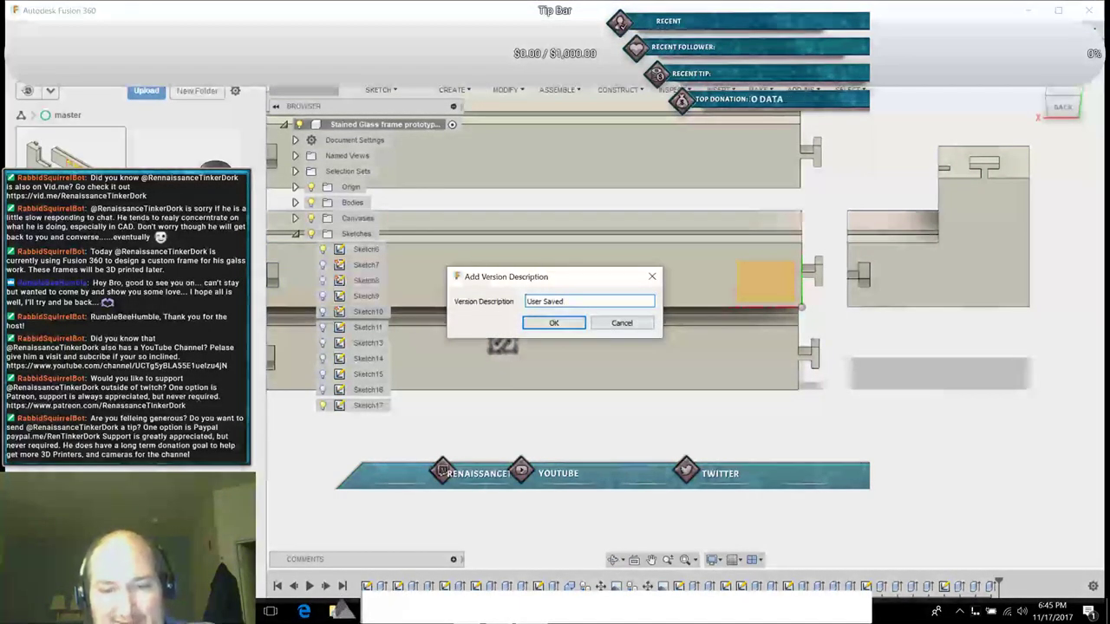
click(551, 322)
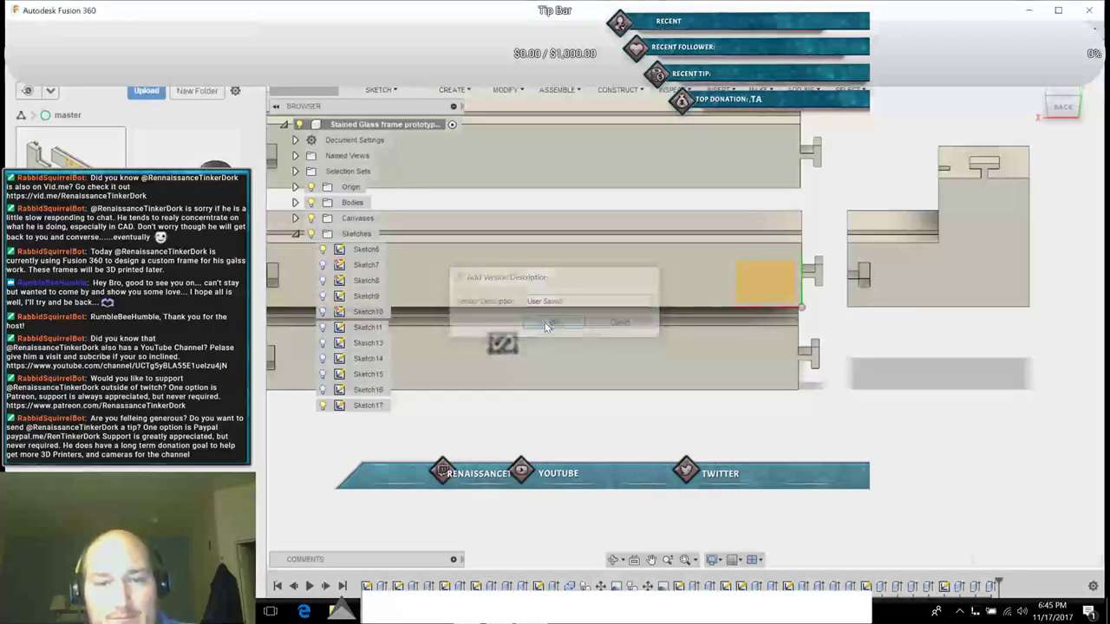
Step: Examine the frame pieces, their T-shaped connectors and the FUN KING 3D lettering from the back, front, top and below
scroll(733, 512, down, 5)
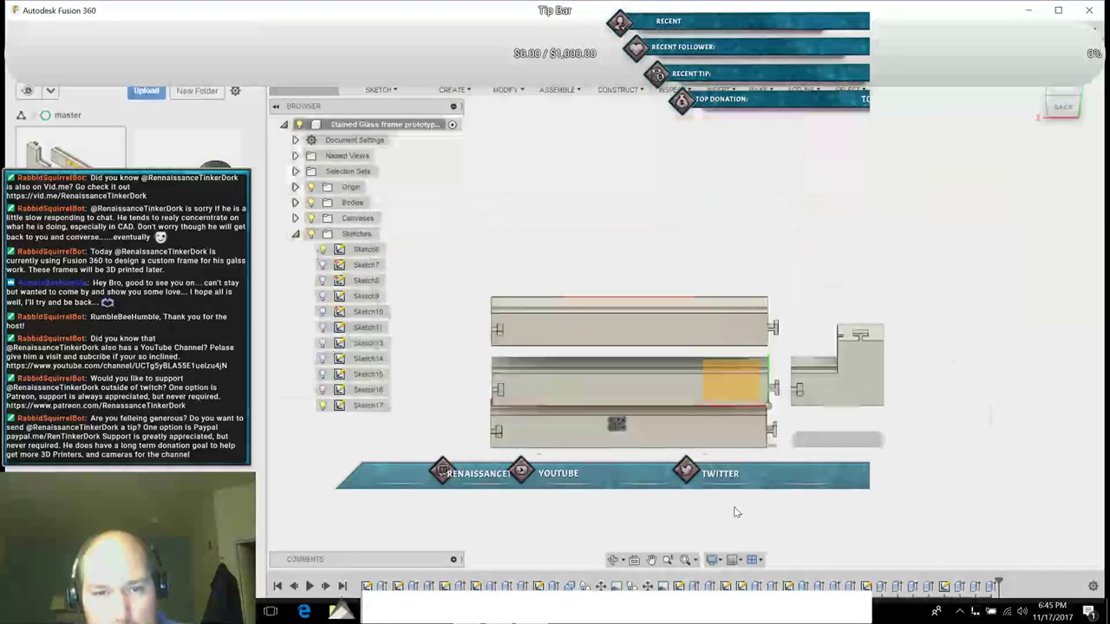
scroll(735, 512, up, 3)
scroll(735, 515, up, 3)
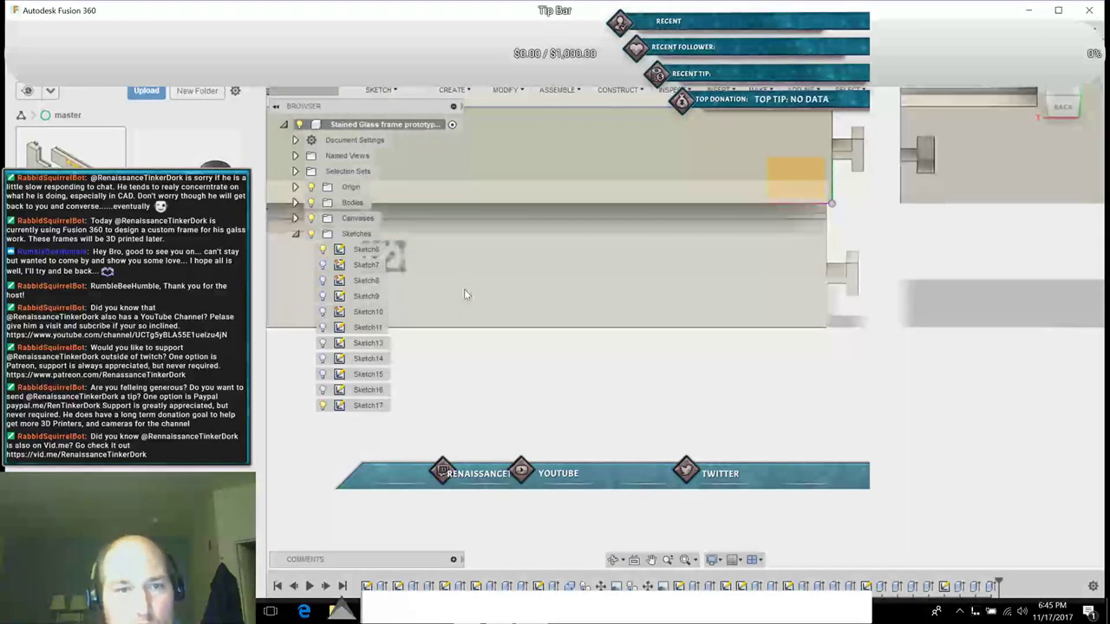
click(1050, 105)
click(1050, 101)
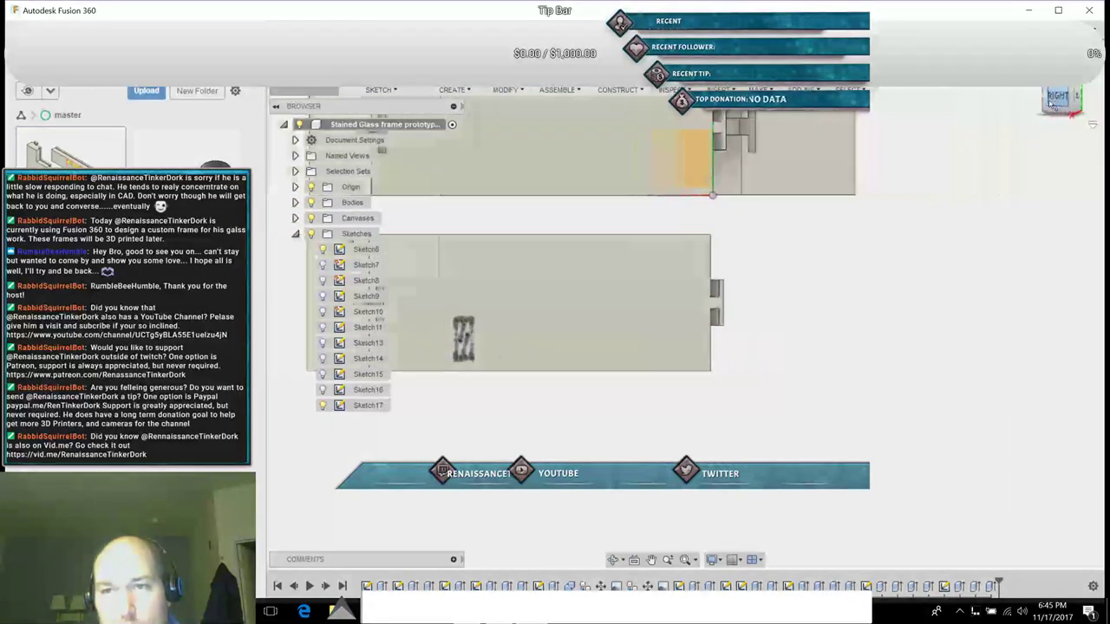
click(1051, 100)
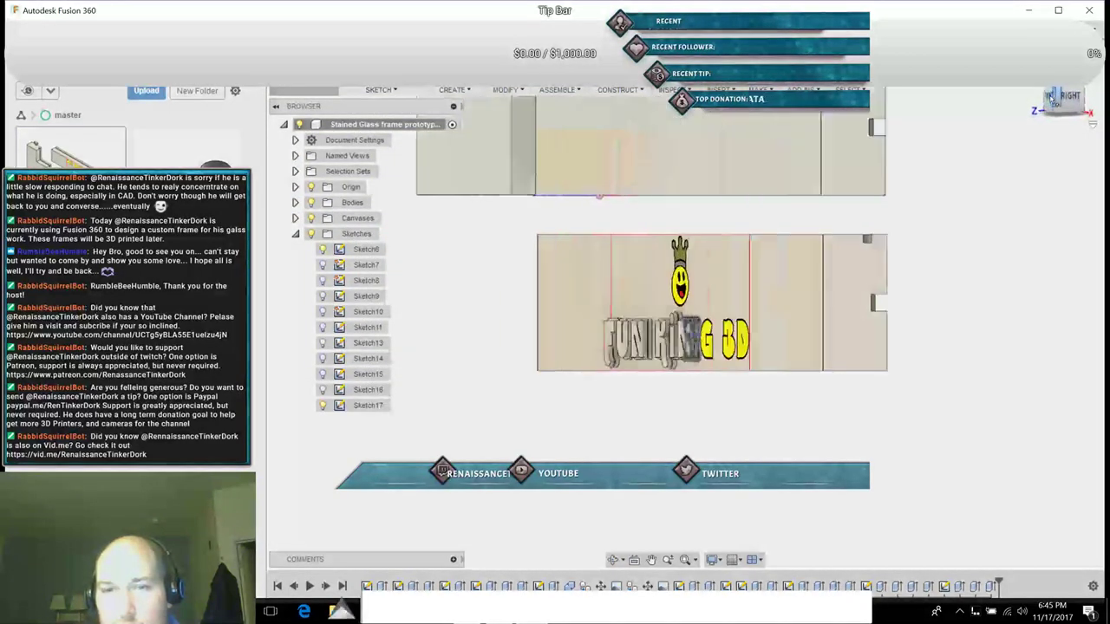
click(1051, 97)
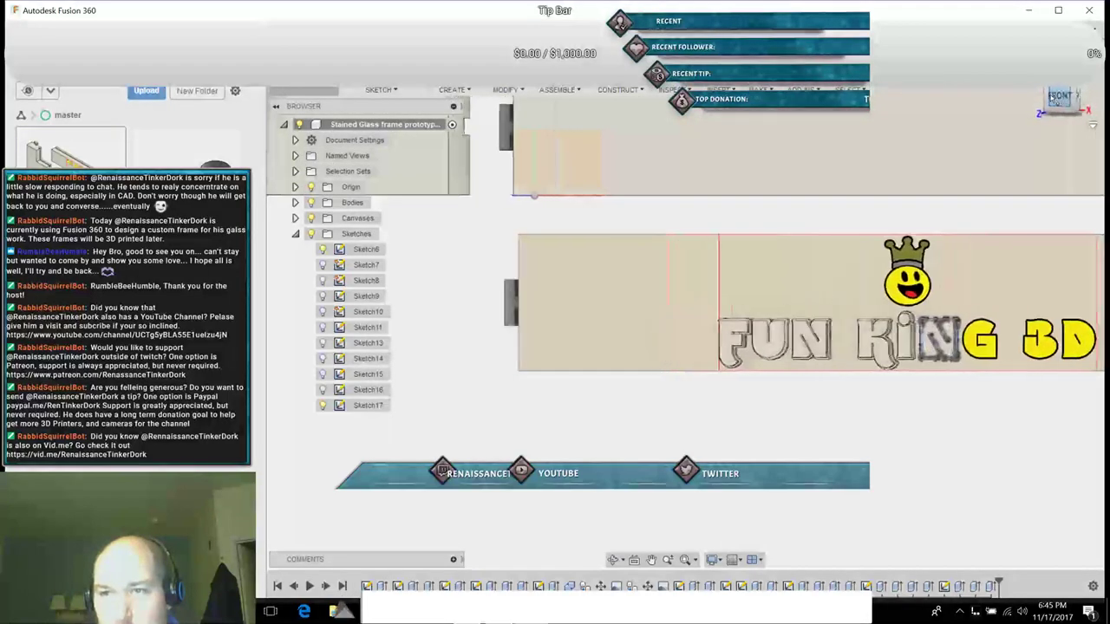
click(657, 559)
drag(778, 506, 461, 551)
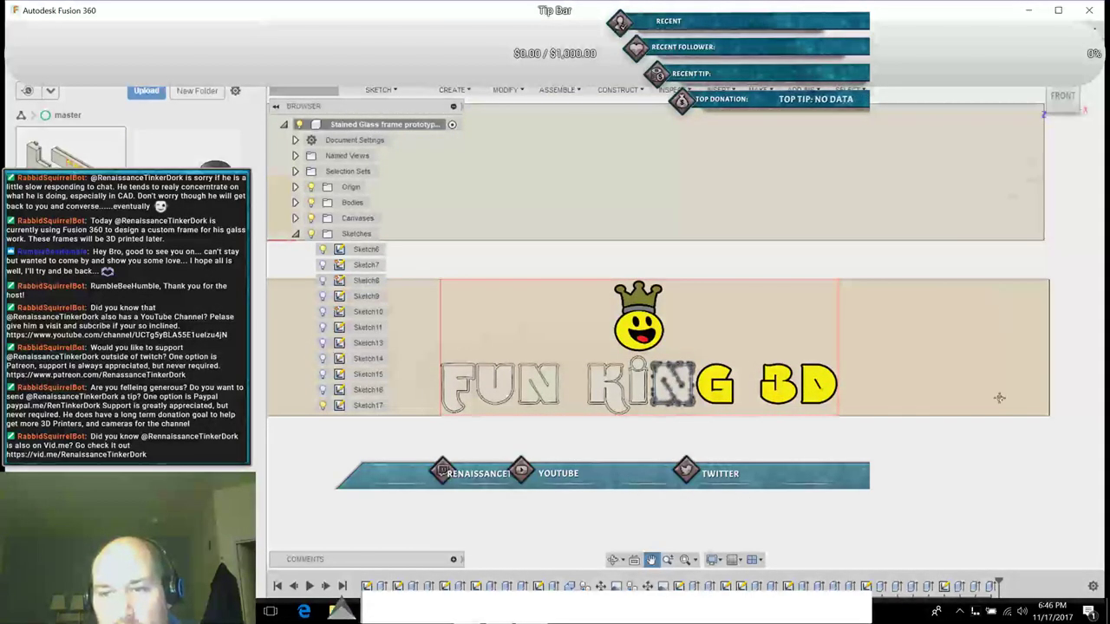
click(1063, 75)
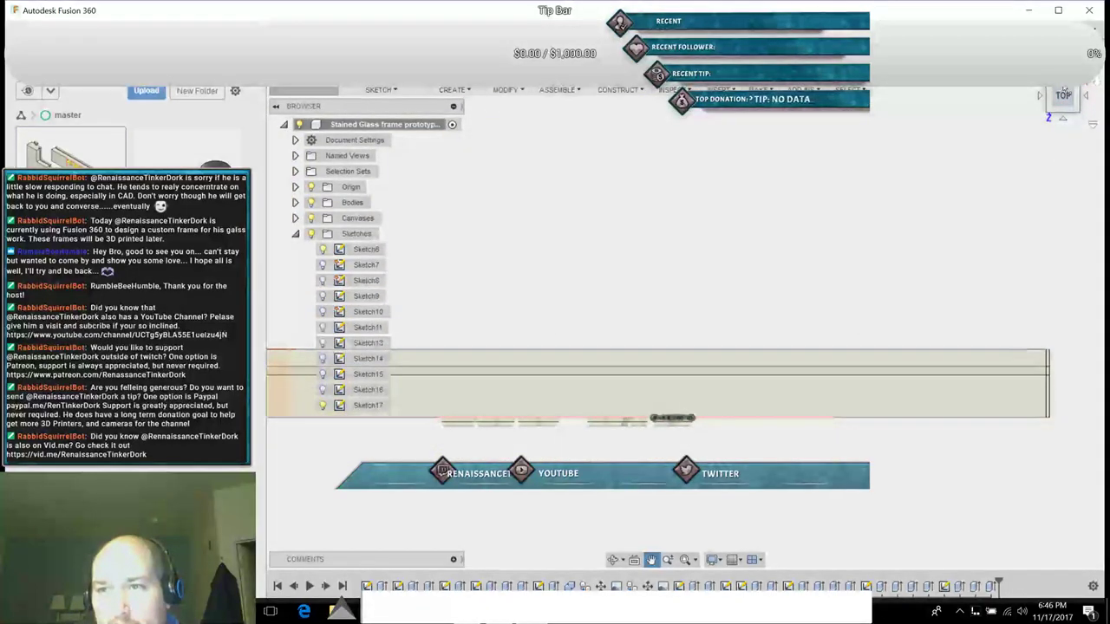
click(1064, 84)
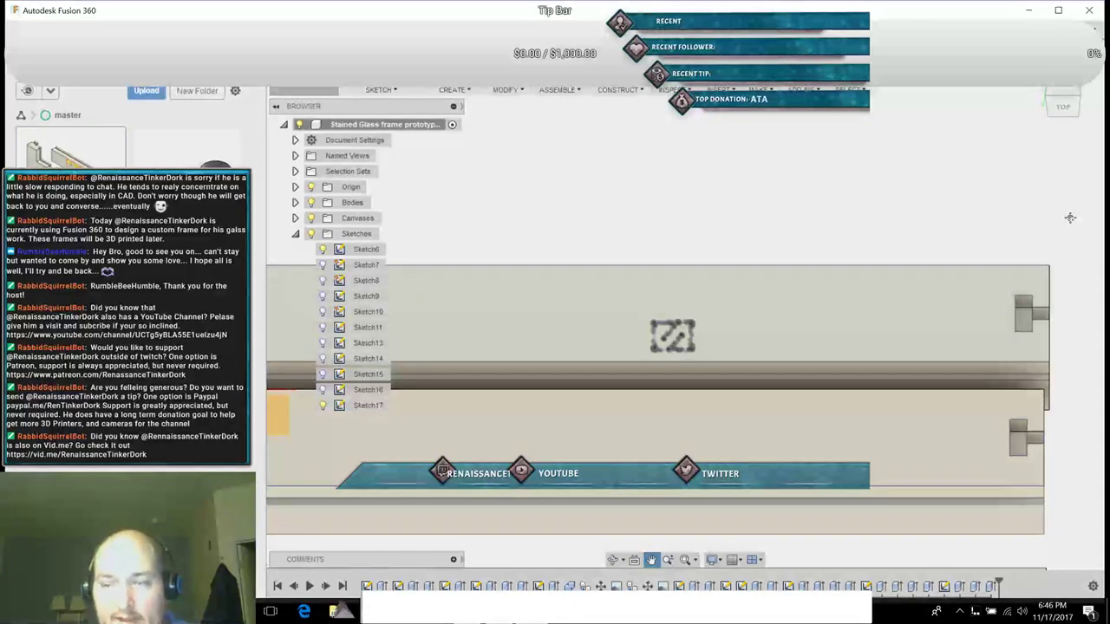
click(1065, 119)
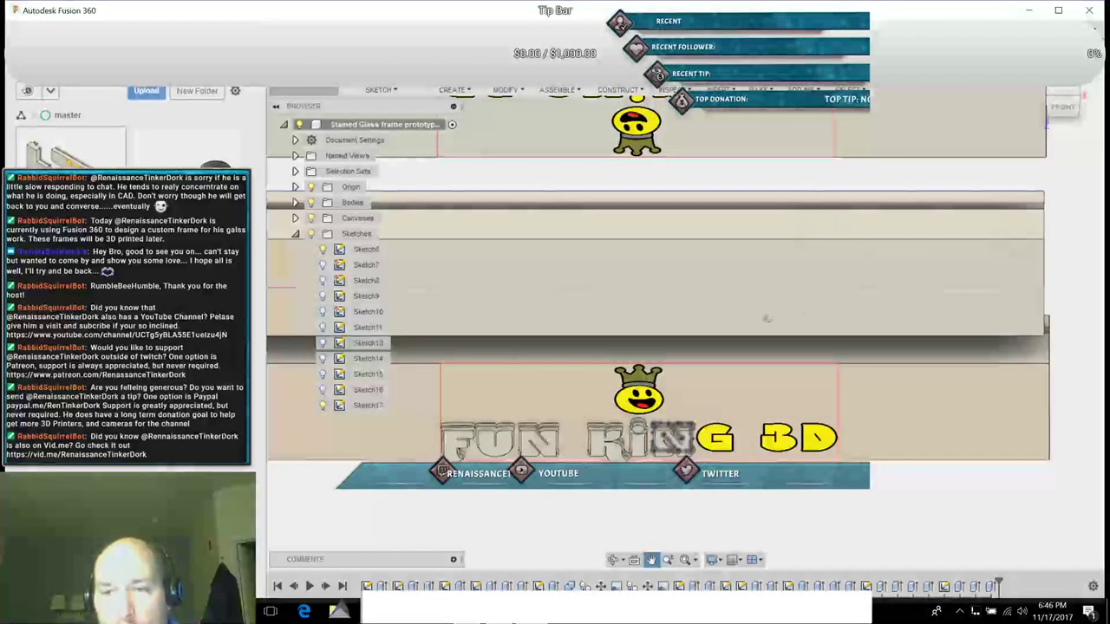
click(1068, 123)
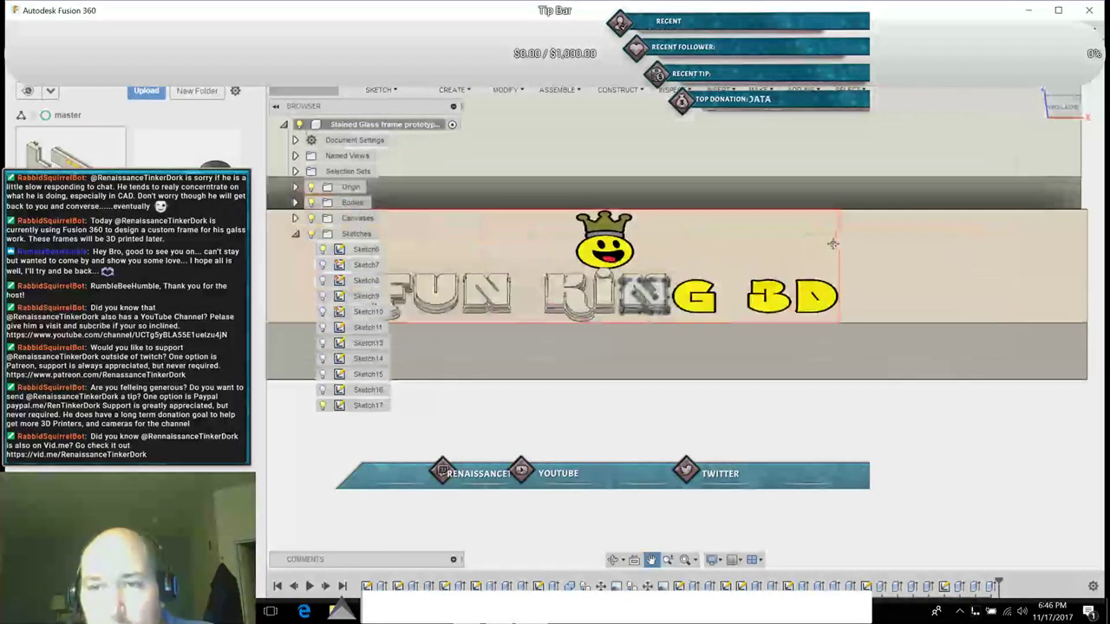
scroll(748, 274, up, 3)
scroll(749, 273, up, 3)
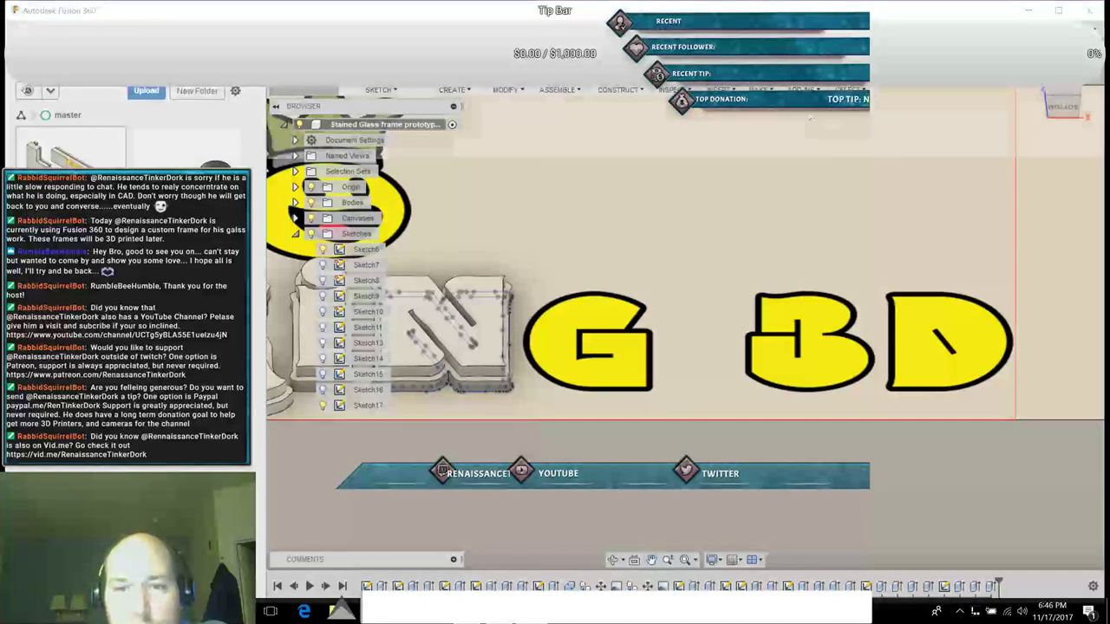
click(679, 263)
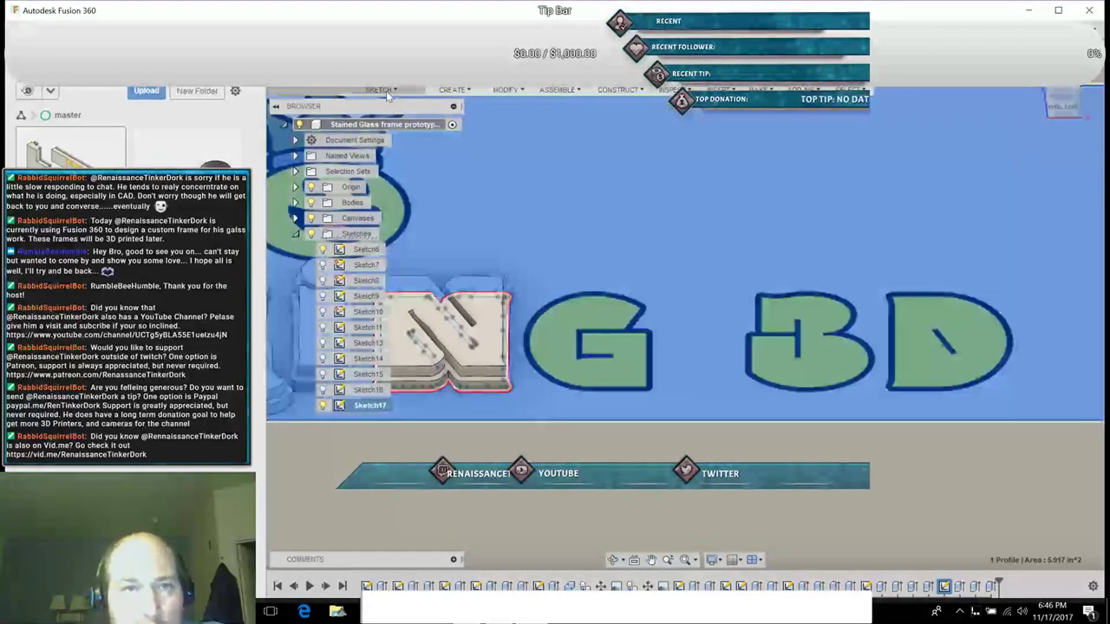
click(381, 91)
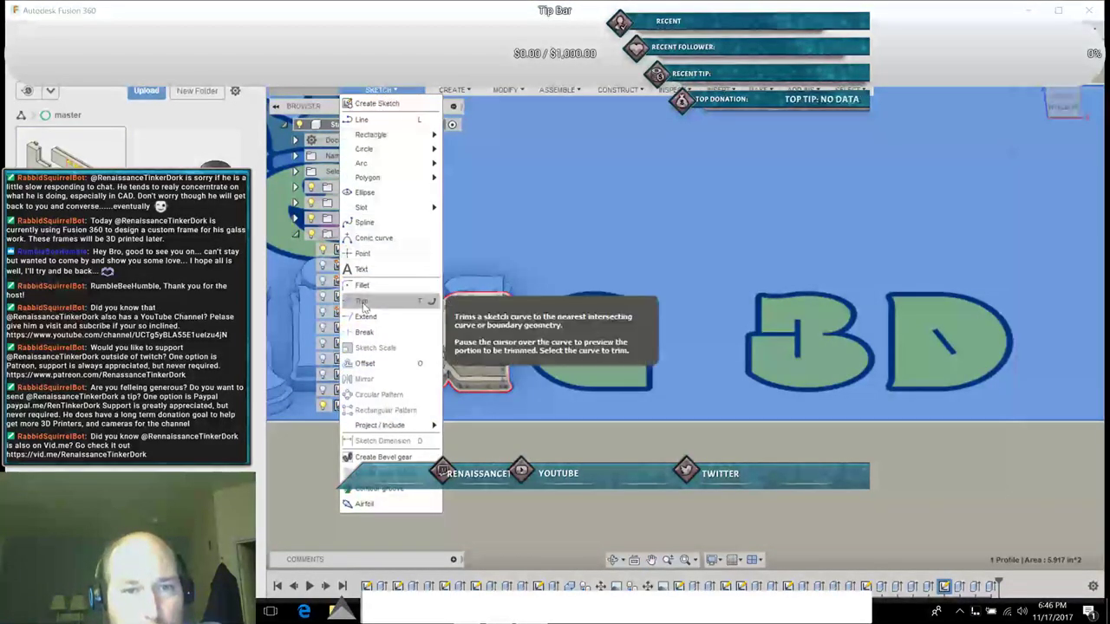
click(368, 222)
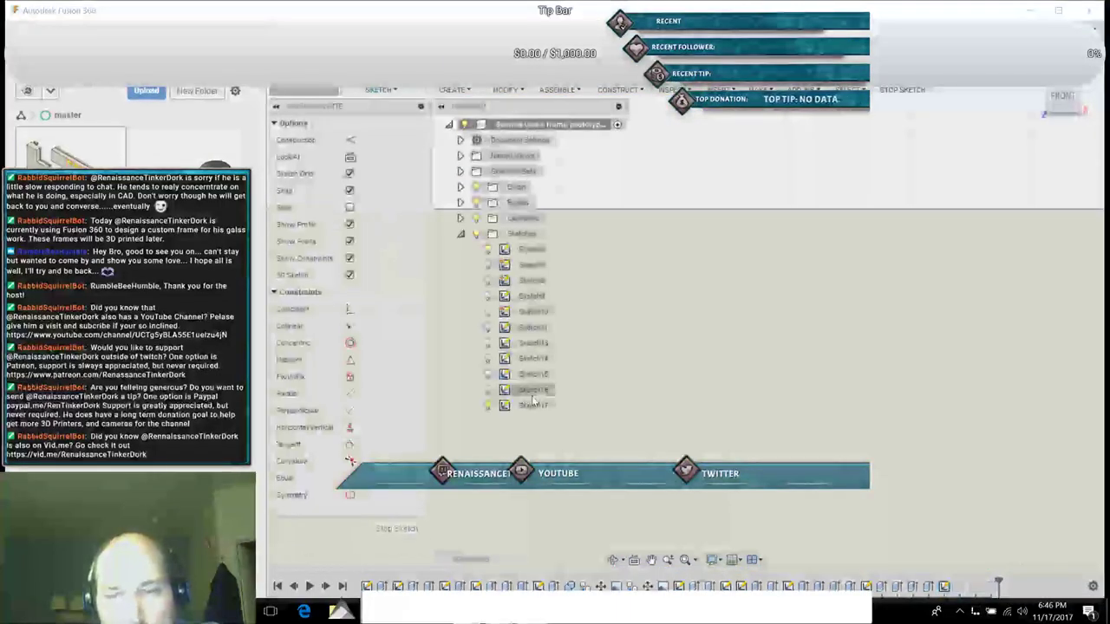
click(651, 560)
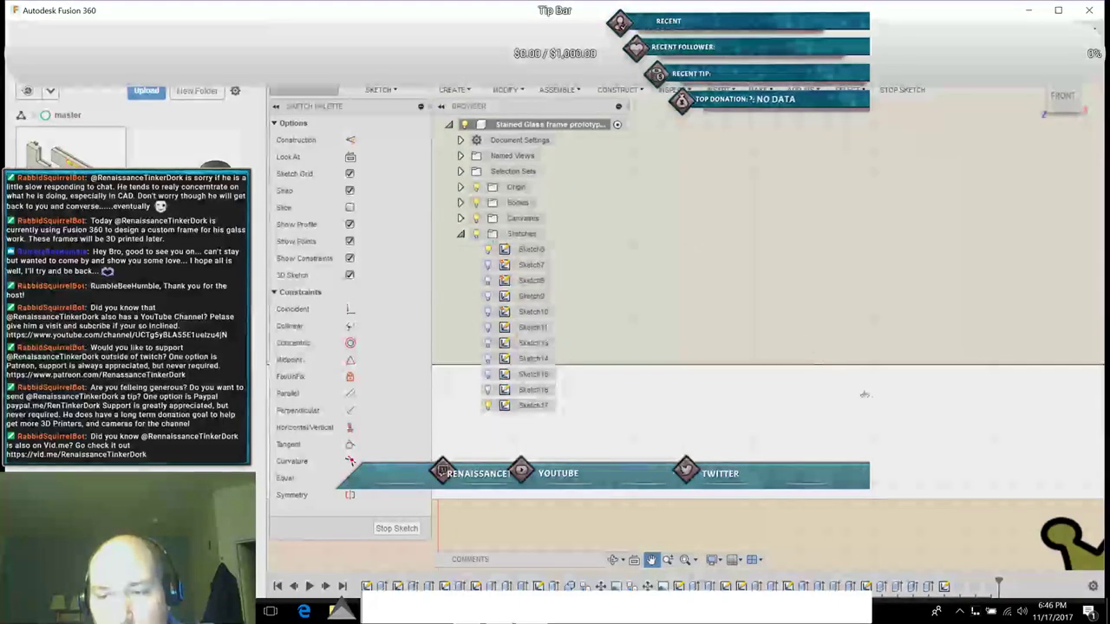
drag(883, 418, 655, 211)
mouse_move(767, 294)
mouse_down()
mouse_move(645, 176)
mouse_move(597, 103)
mouse_up()
drag(998, 381, 890, 338)
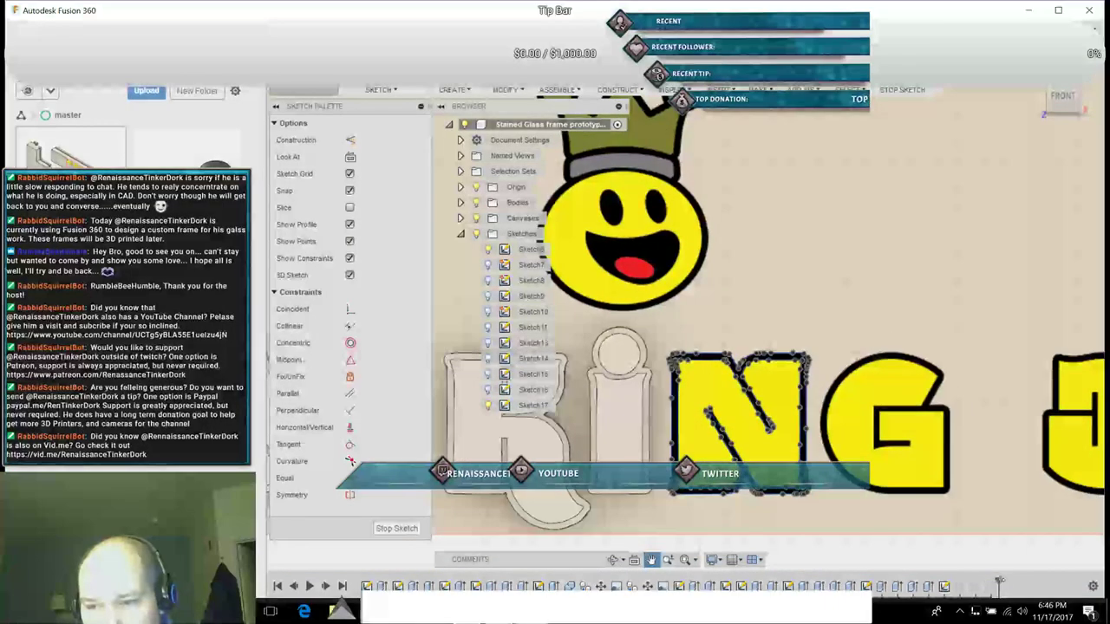
click(396, 528)
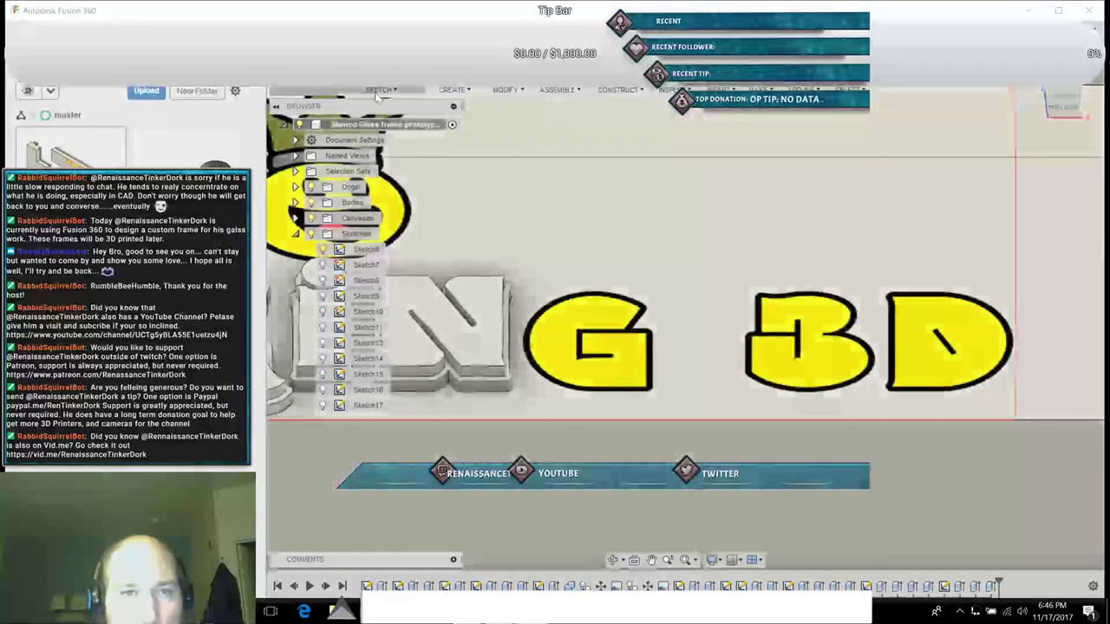
Step: Try to trace the lower-left outer edge of the letter G with a spline in a new sketch on the frame's front face
click(387, 92)
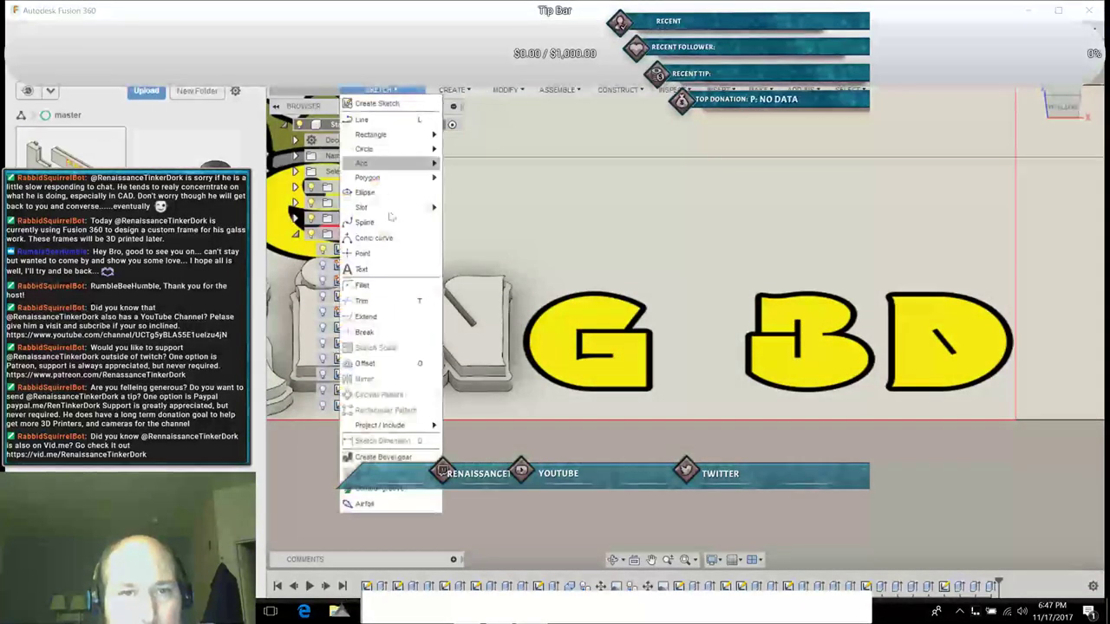
click(363, 223)
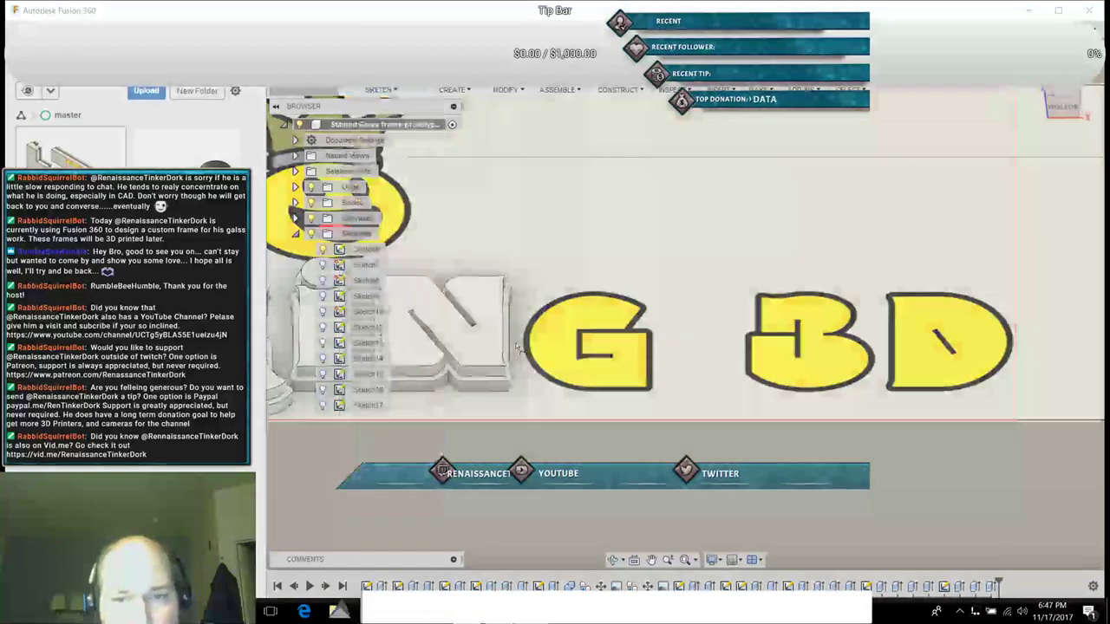
click(548, 385)
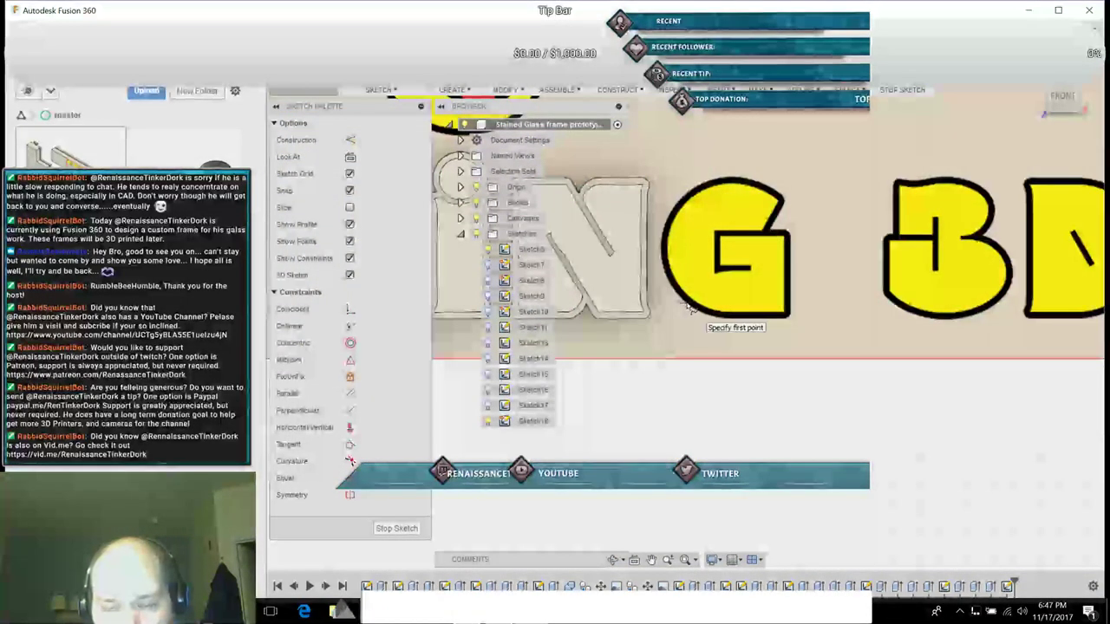
scroll(688, 308, up, 10)
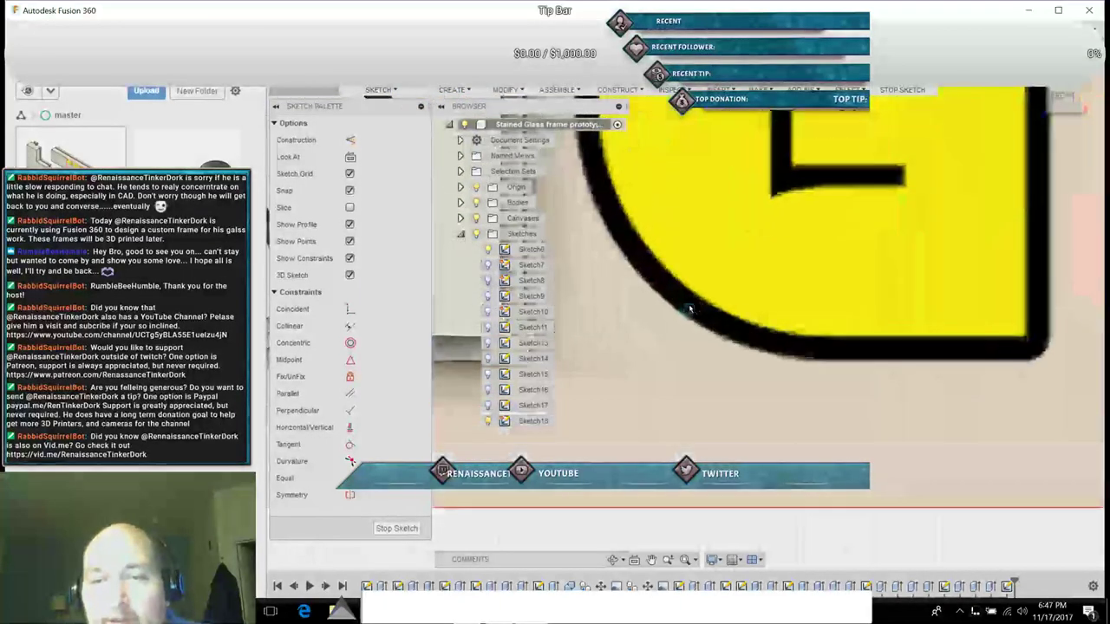
scroll(686, 310, down, 3)
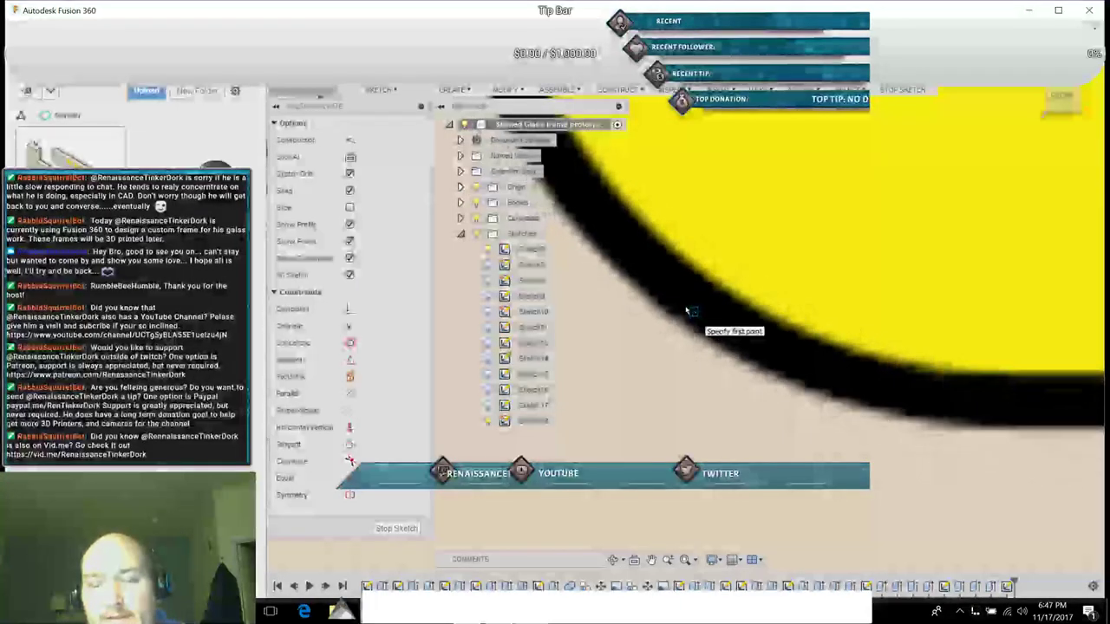
scroll(686, 309, up, 4)
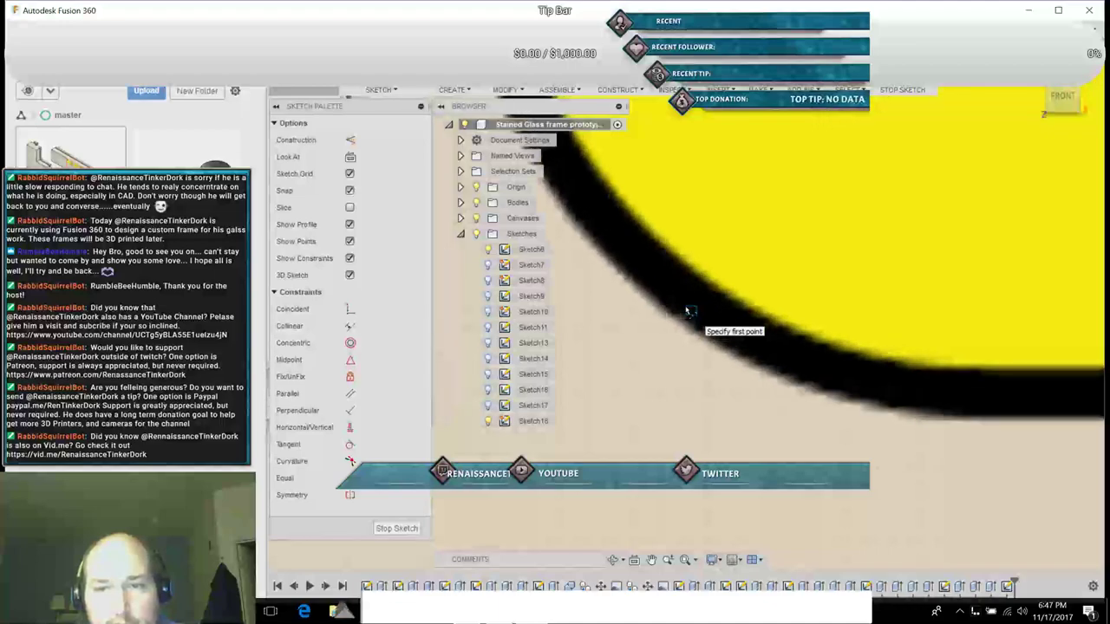
scroll(686, 310, down, 3)
scroll(686, 307, up, 3)
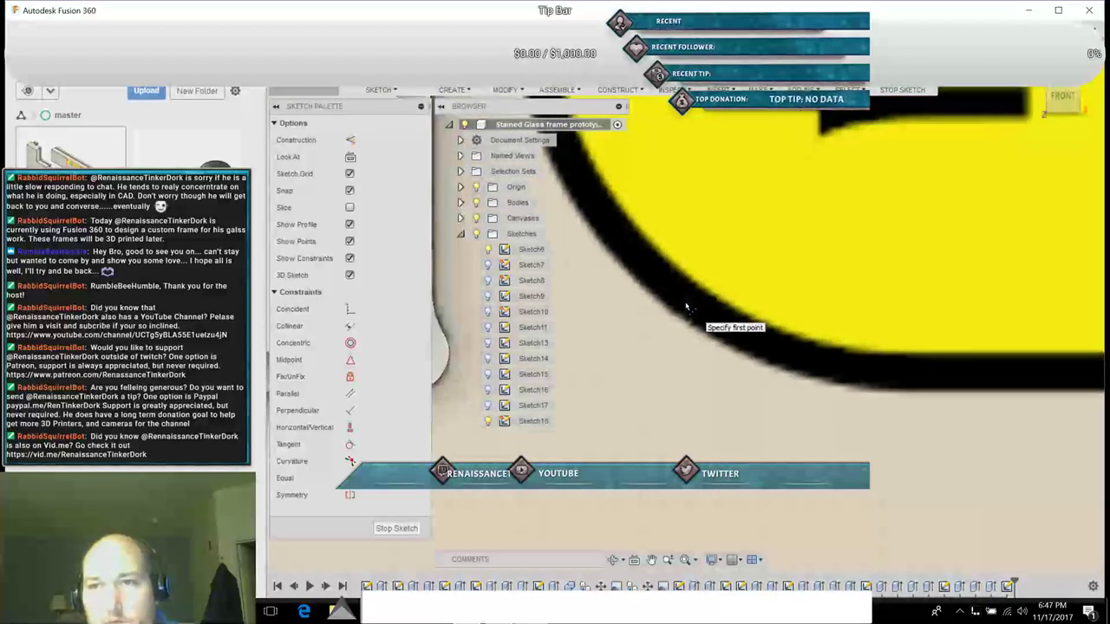
click(652, 560)
mouse_move(972, 193)
mouse_down()
mouse_move(827, 399)
mouse_move(887, 414)
mouse_up()
scroll(829, 398, up, 3)
drag(879, 197, 883, 412)
drag(881, 341, 886, 474)
drag(884, 248, 974, 437)
drag(950, 360, 1085, 128)
drag(896, 244, 878, 203)
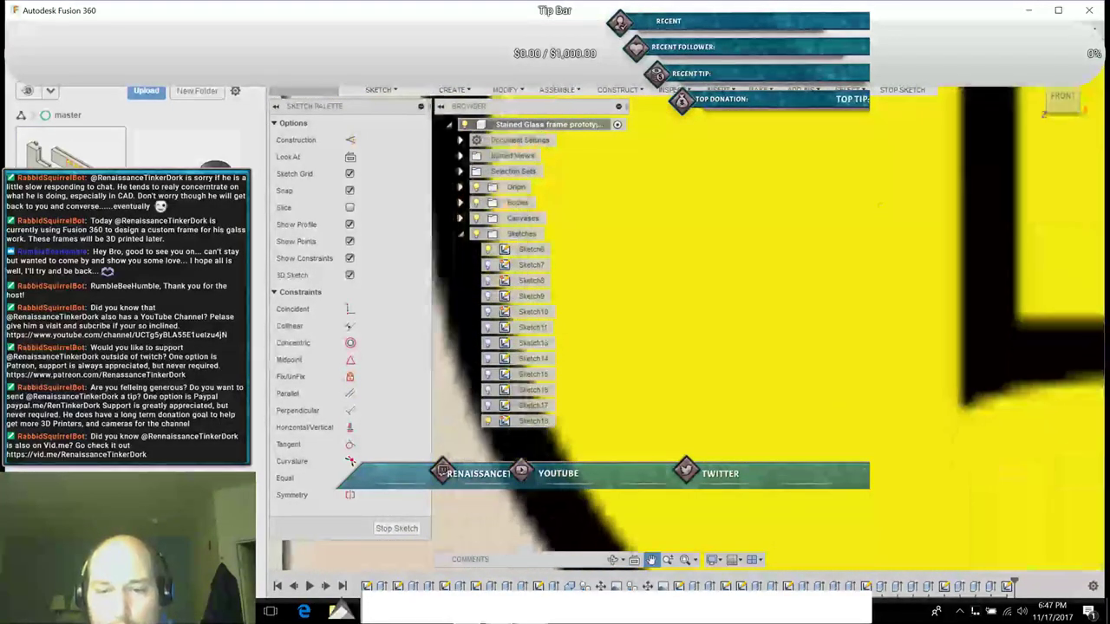
drag(784, 291, 892, 34)
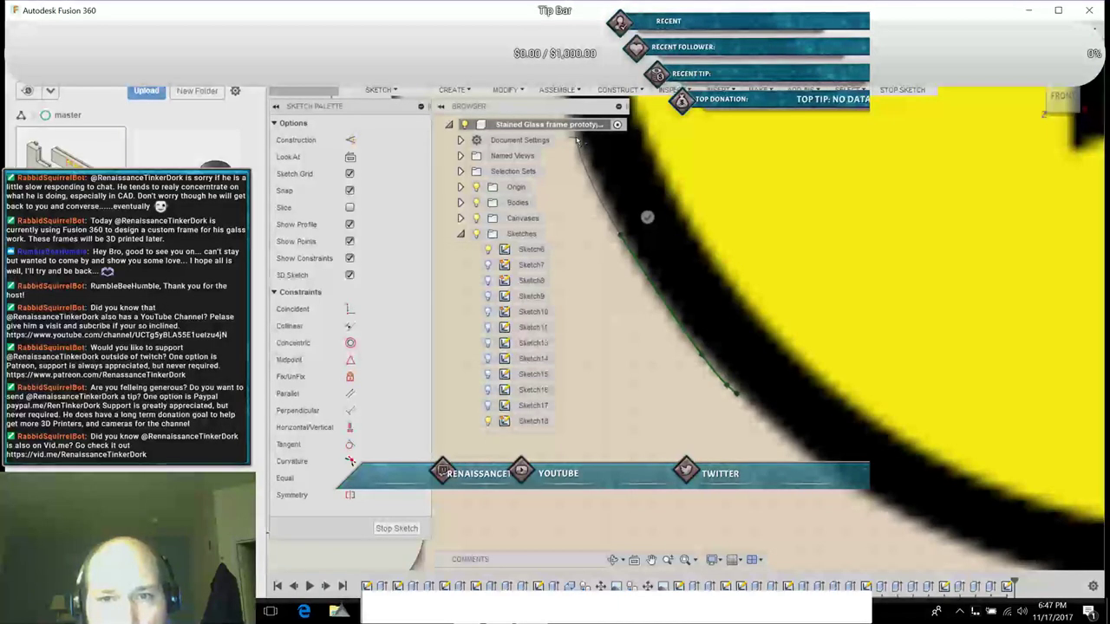
Step: Try to continue the G's left outline with a separate line, and undo back to before the new sketch
click(652, 559)
mouse_move(677, 385)
mouse_down()
mouse_move(720, 529)
mouse_move(766, 612)
mouse_up()
drag(590, 251, 751, 404)
key(Escape)
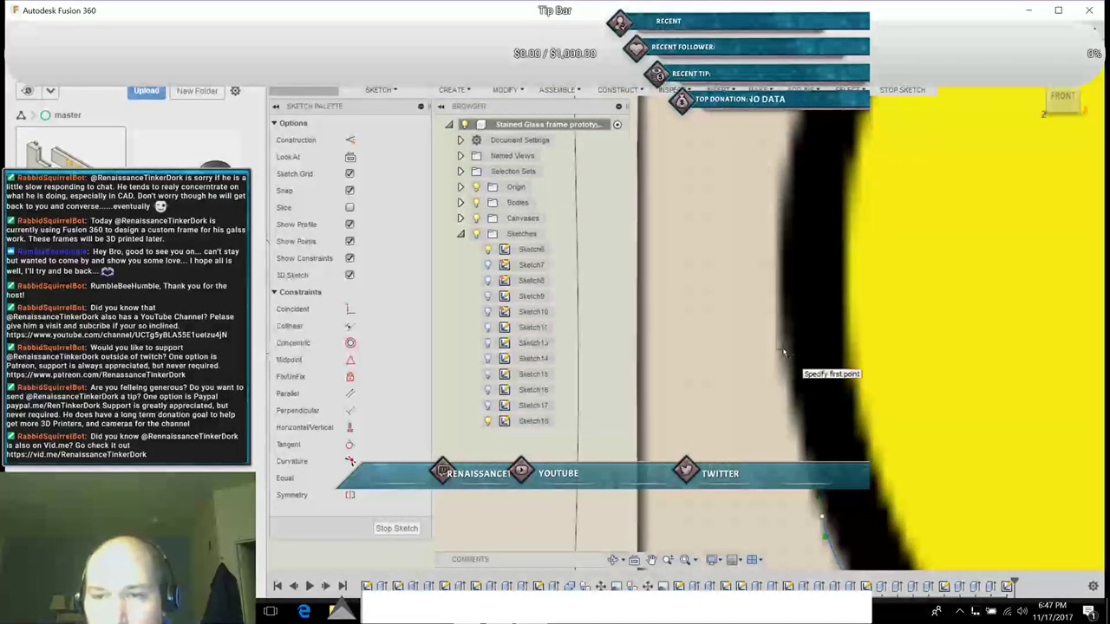
key(l)
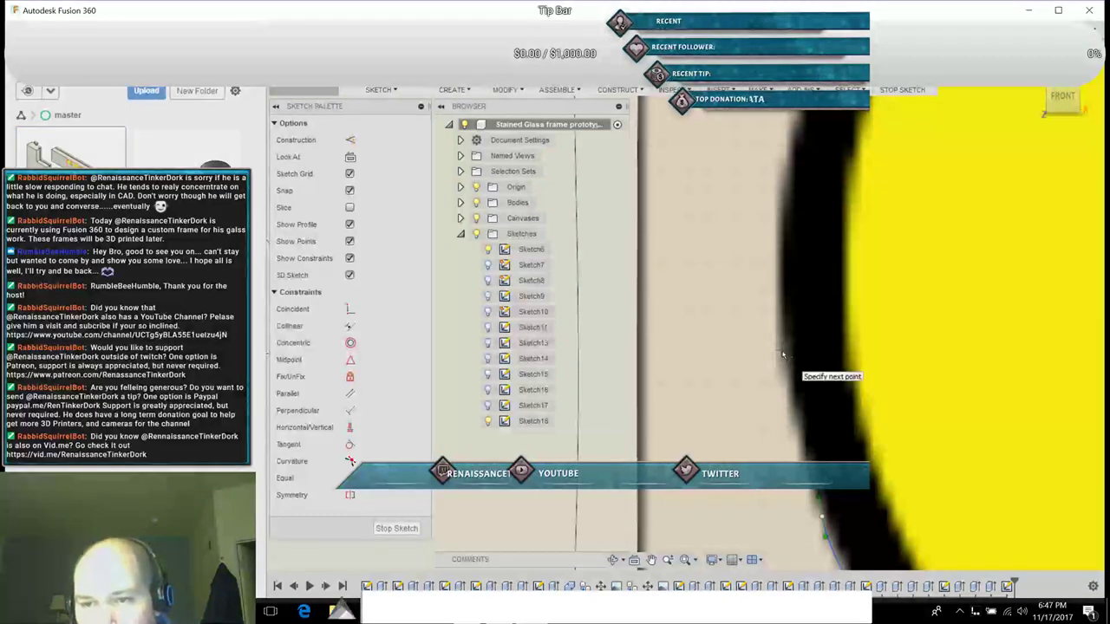
click(781, 351)
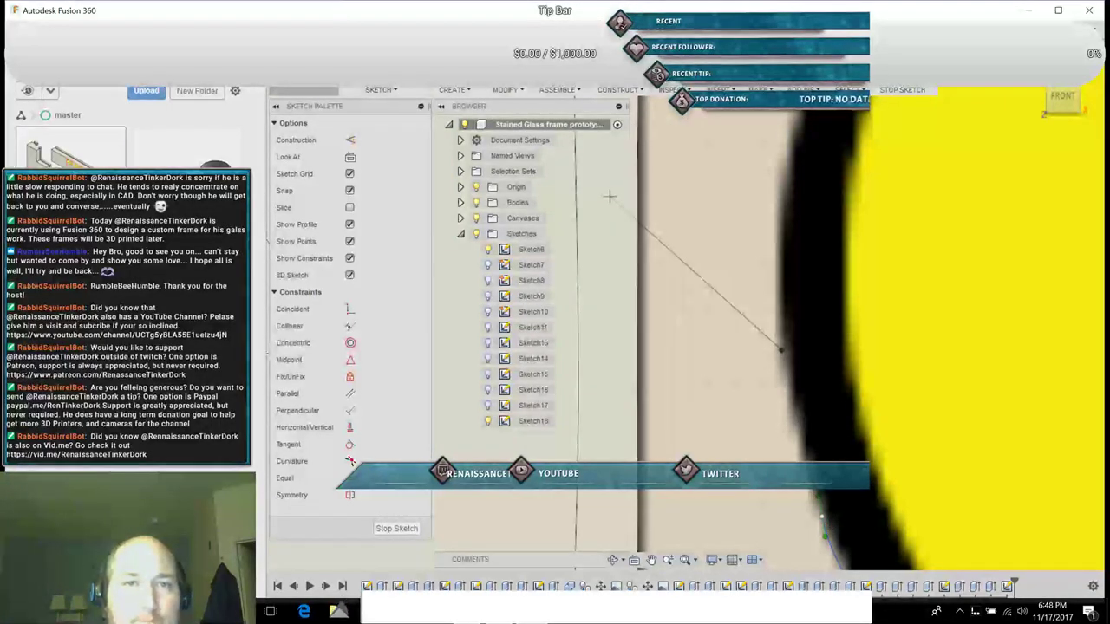
key(Escape)
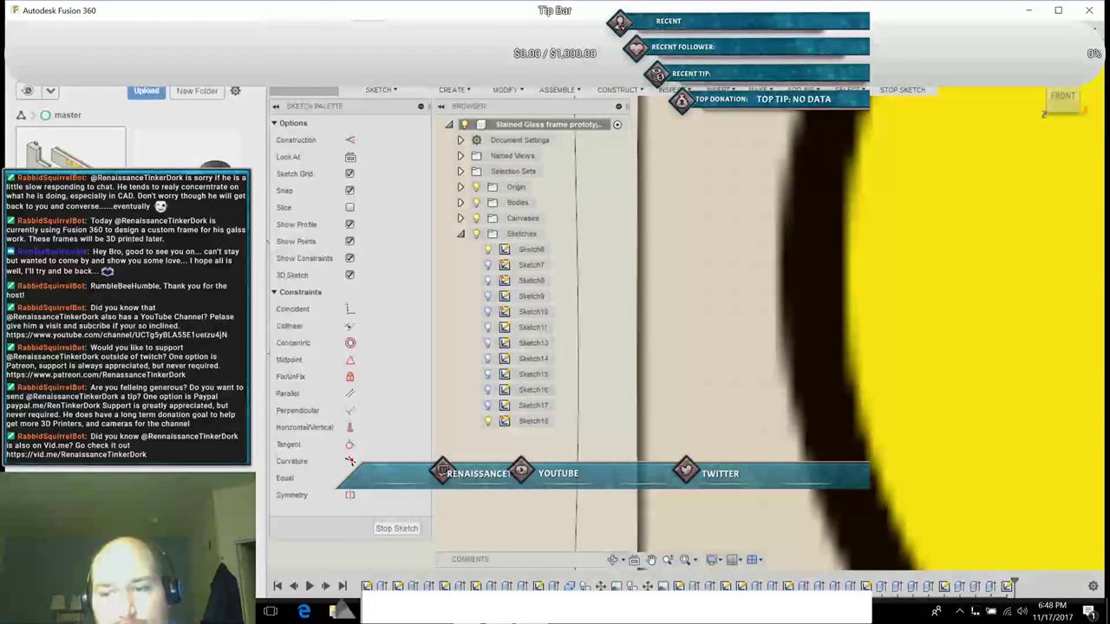
key(ctrl+z)
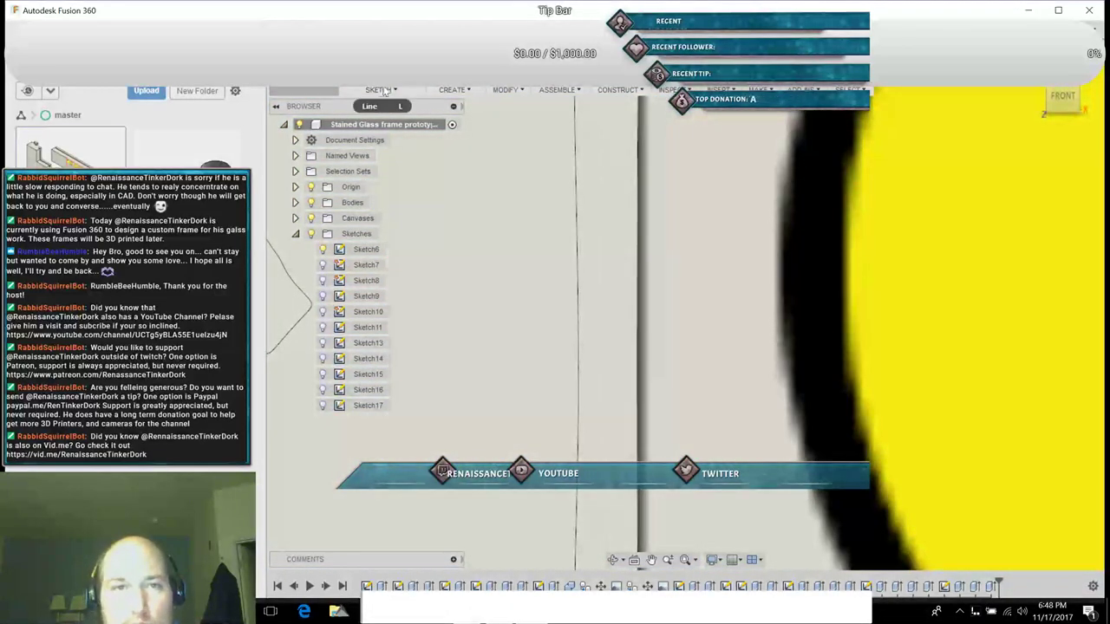
Step: Start a new sketch on the frame's front face and trace the G's lower-left outer curve with a spline, working upward
click(385, 90)
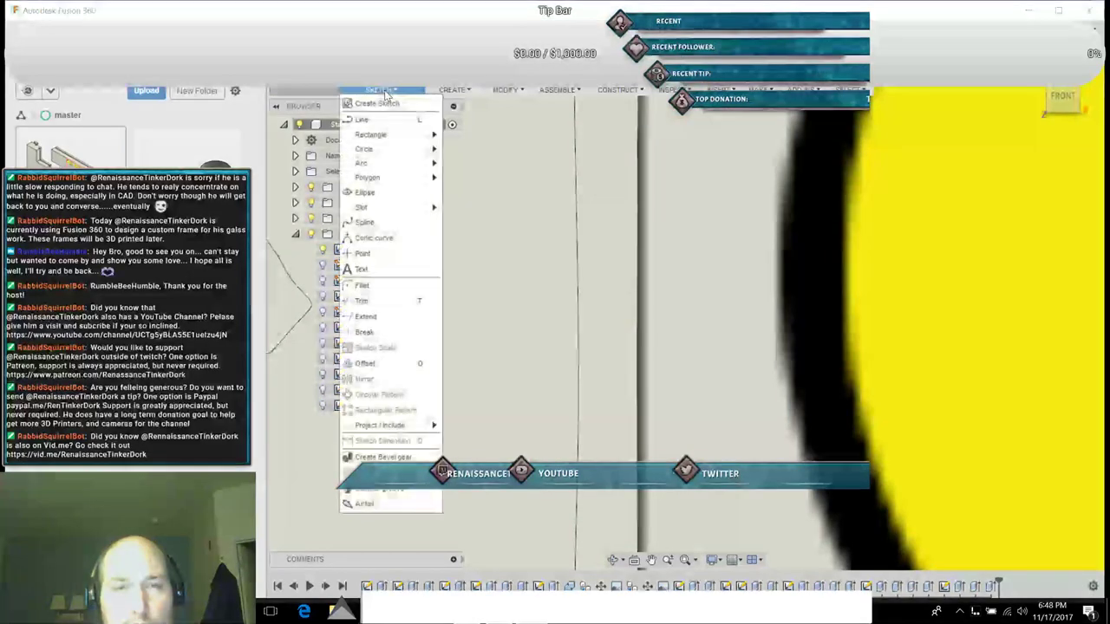
click(365, 223)
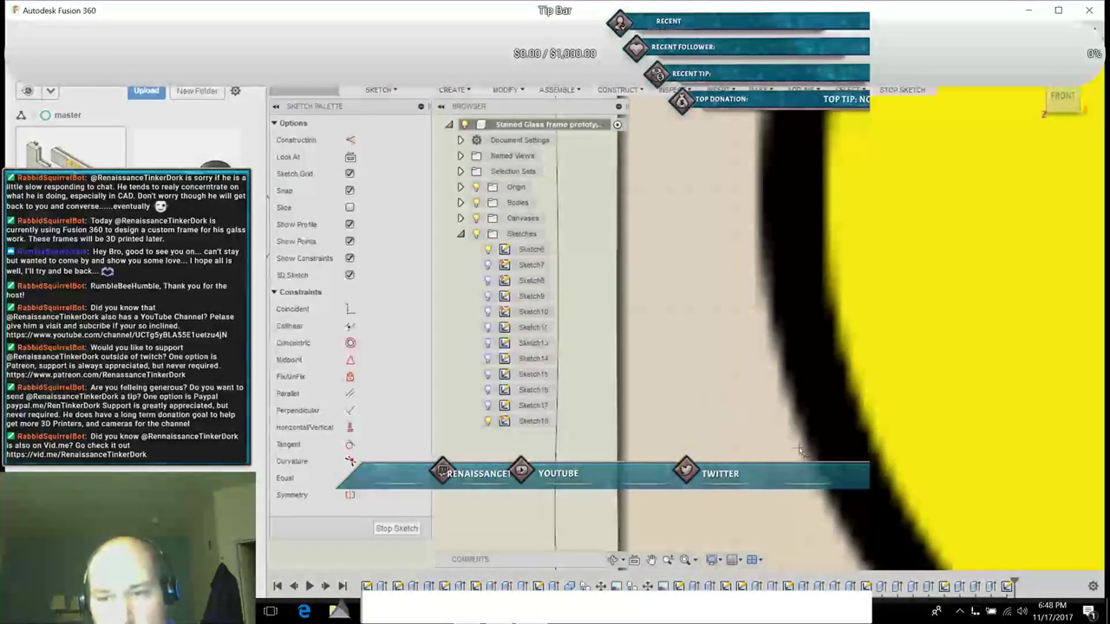
click(651, 559)
drag(797, 522, 561, 171)
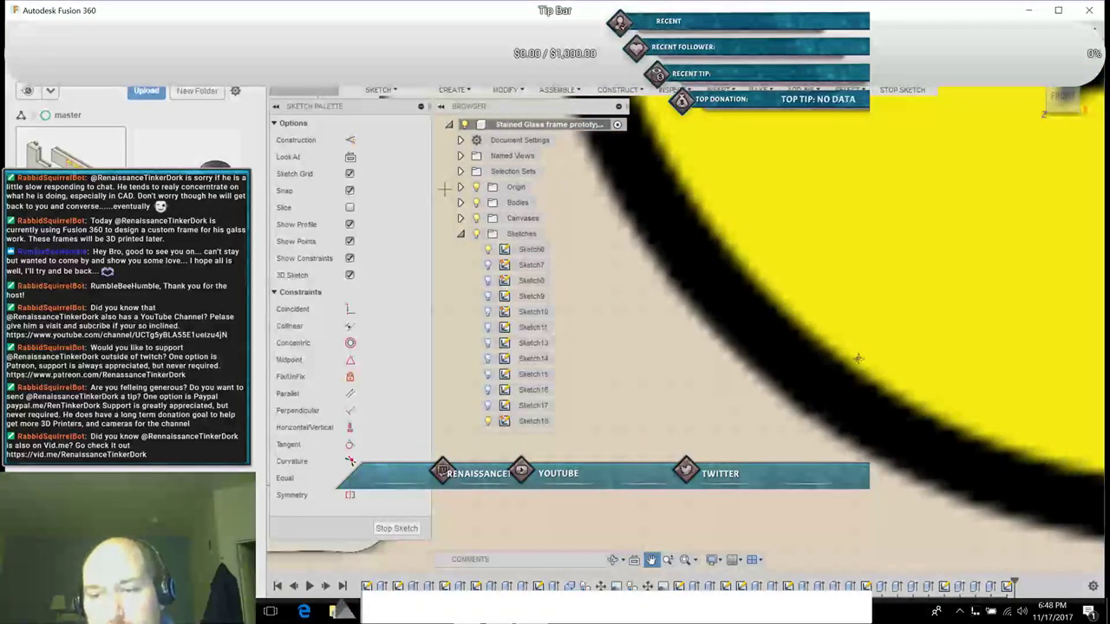
key(Escape)
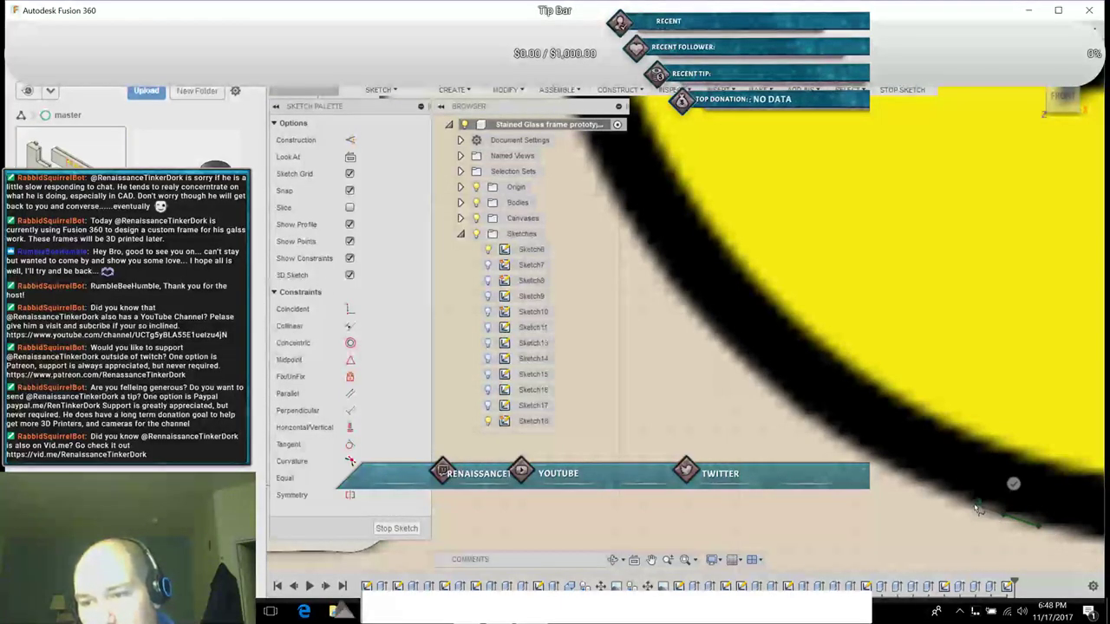
click(969, 504)
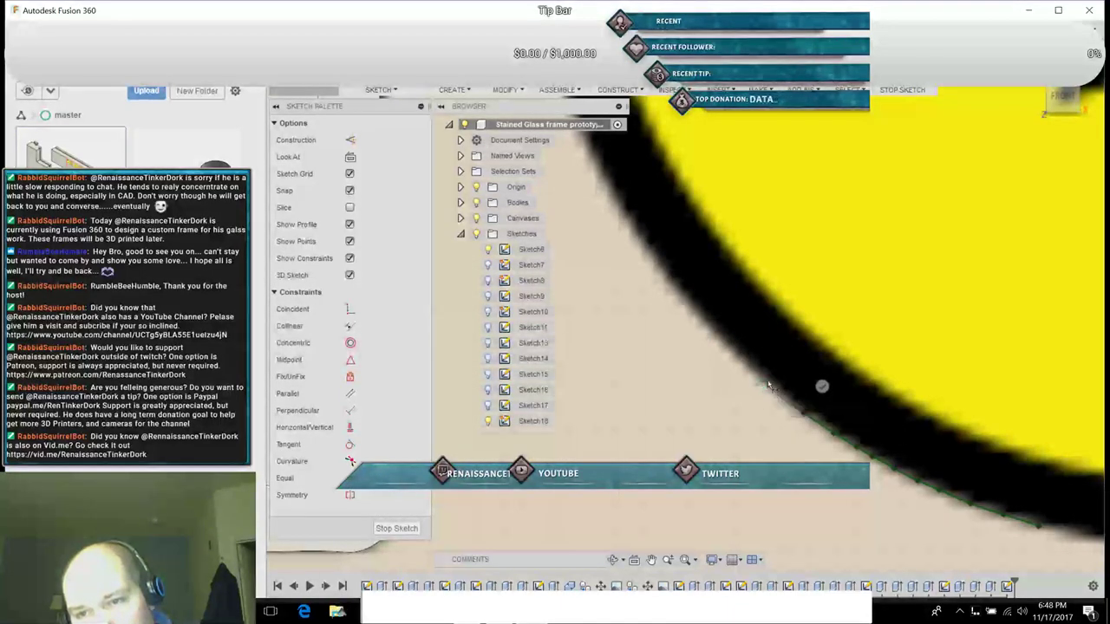
click(763, 382)
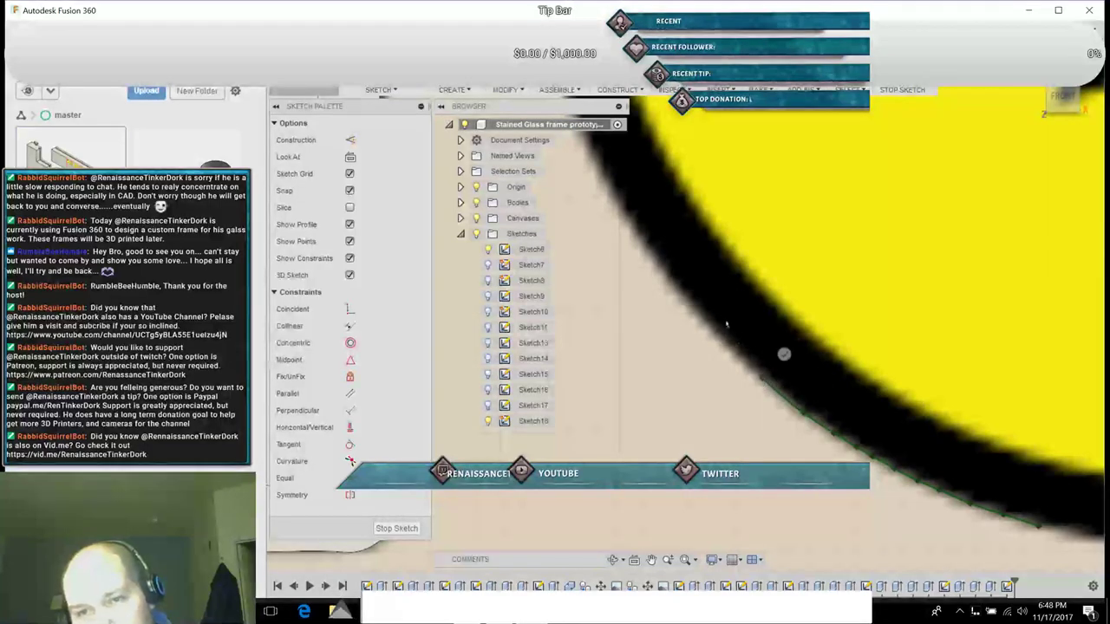
click(681, 295)
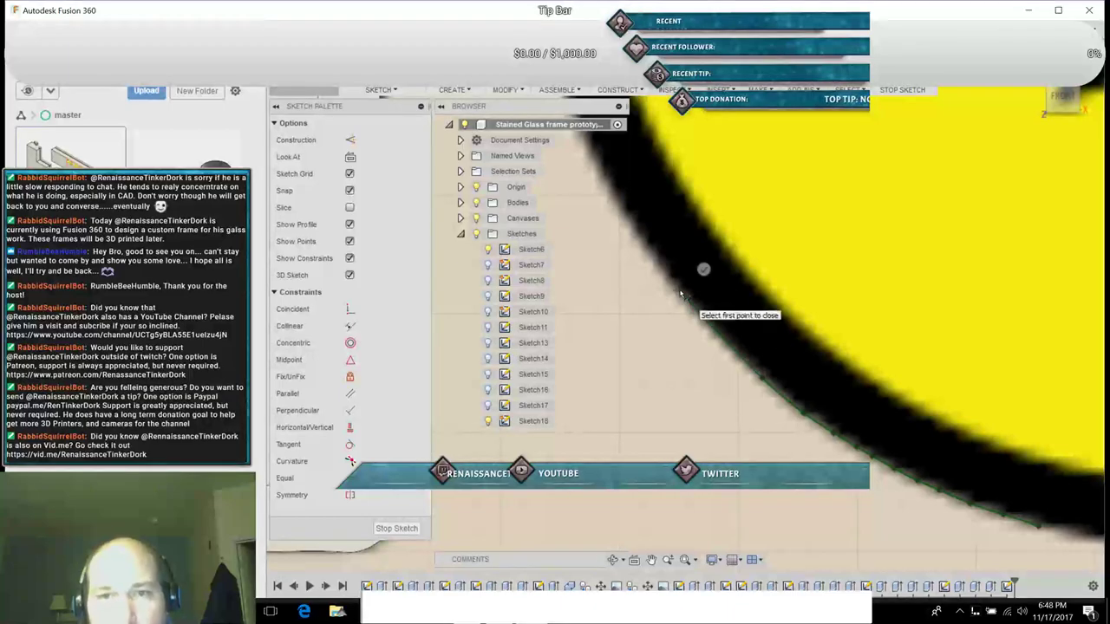
click(588, 149)
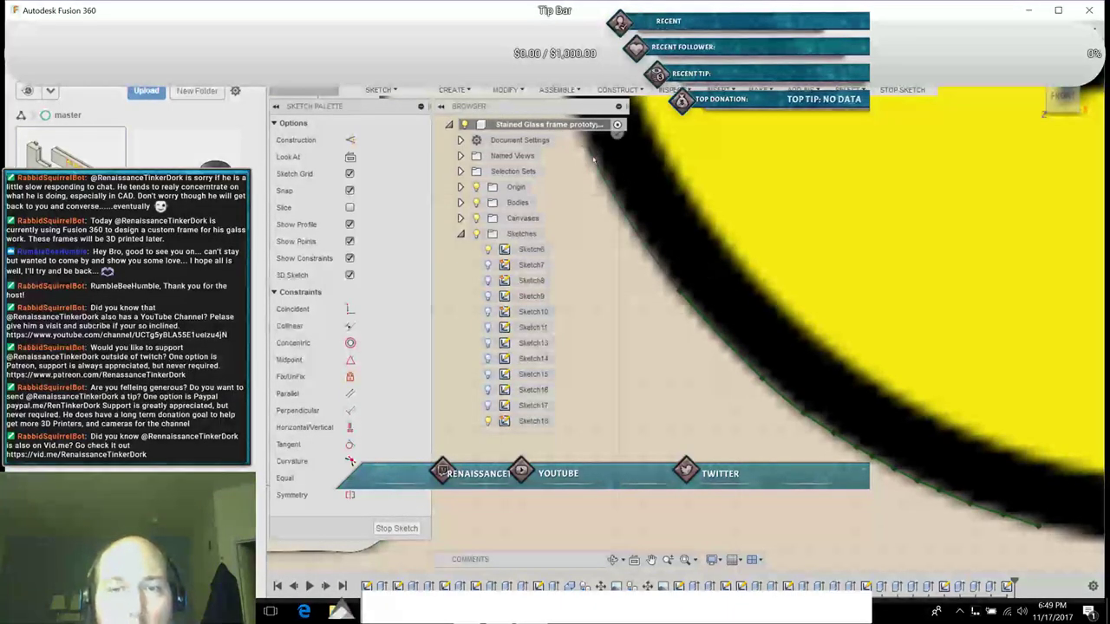
Step: Continue the spline up the left outer edge of the G to where its outline curves toward the top
click(652, 561)
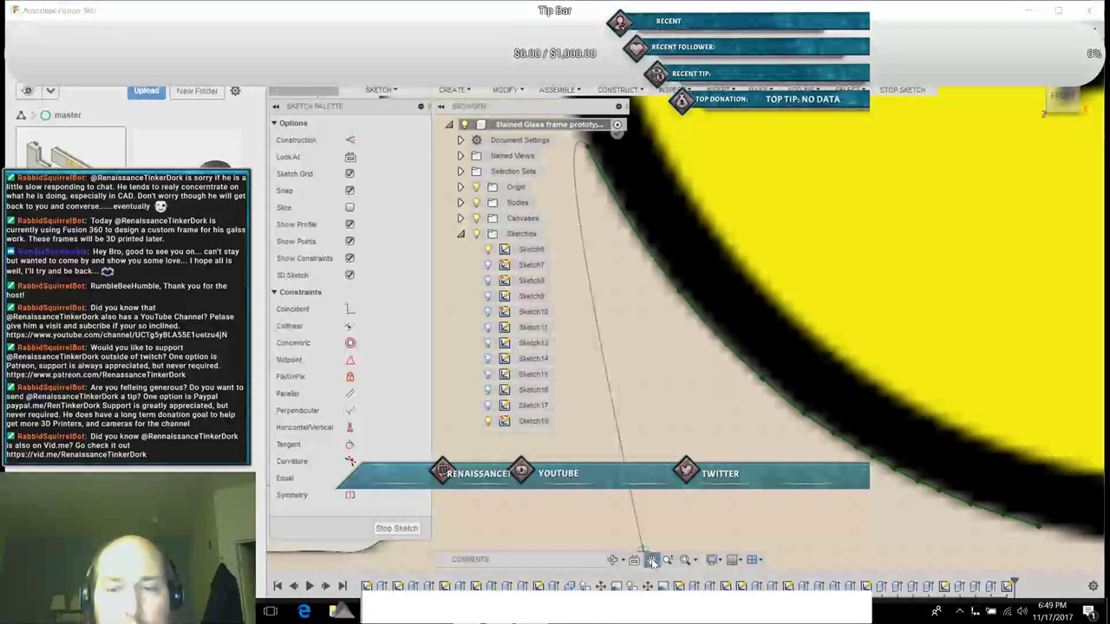
drag(670, 373, 741, 595)
drag(687, 354, 702, 381)
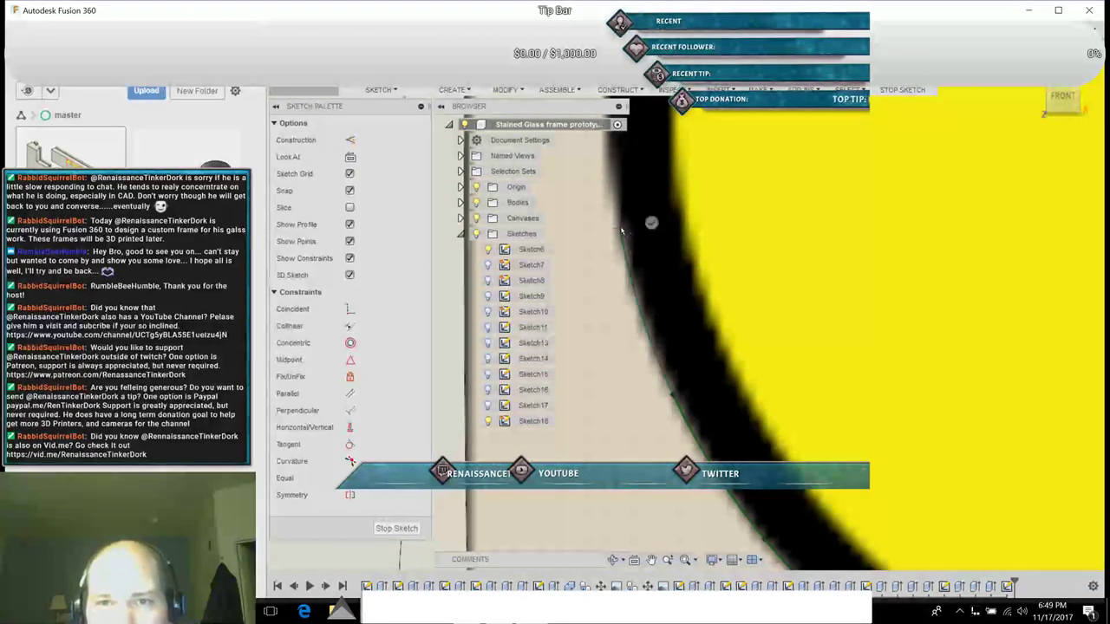
click(610, 159)
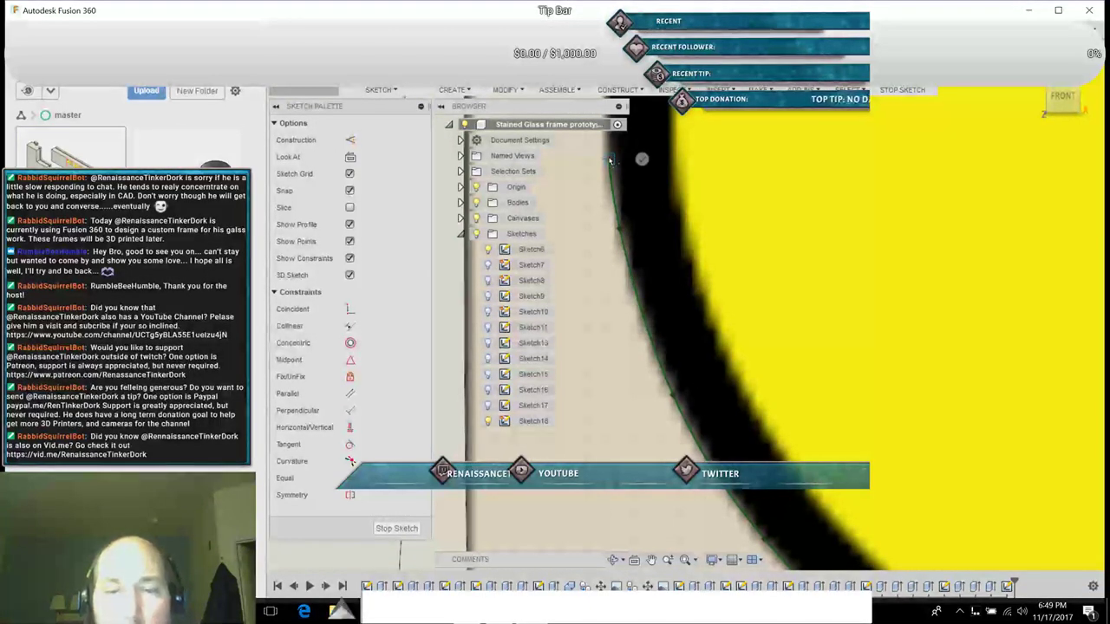
click(651, 559)
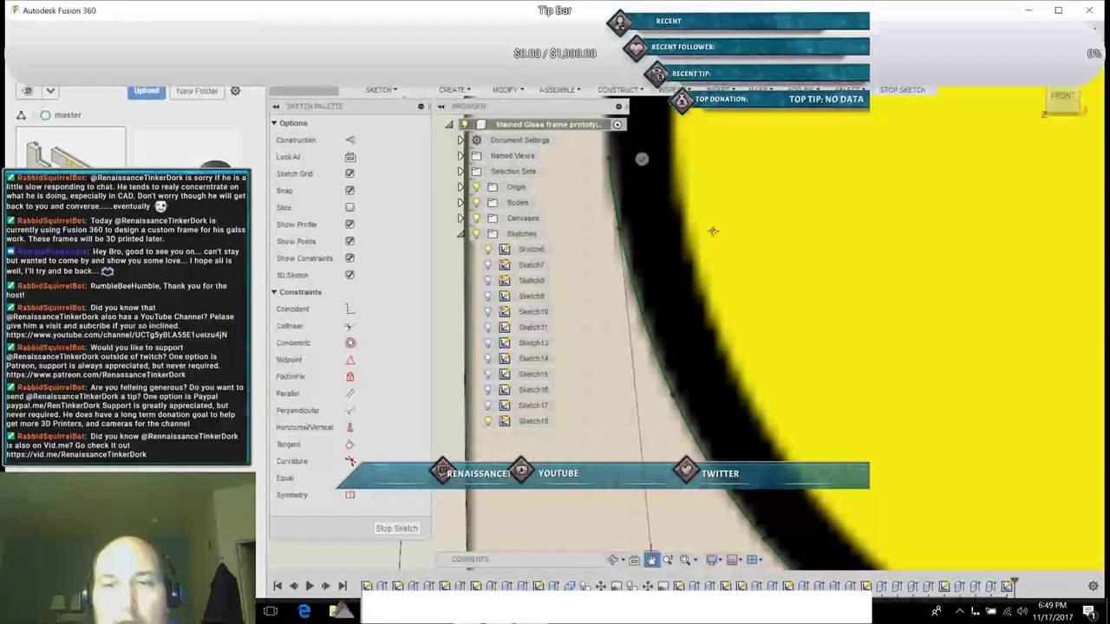
drag(714, 230, 749, 493)
middle_drag(749, 493, 760, 542)
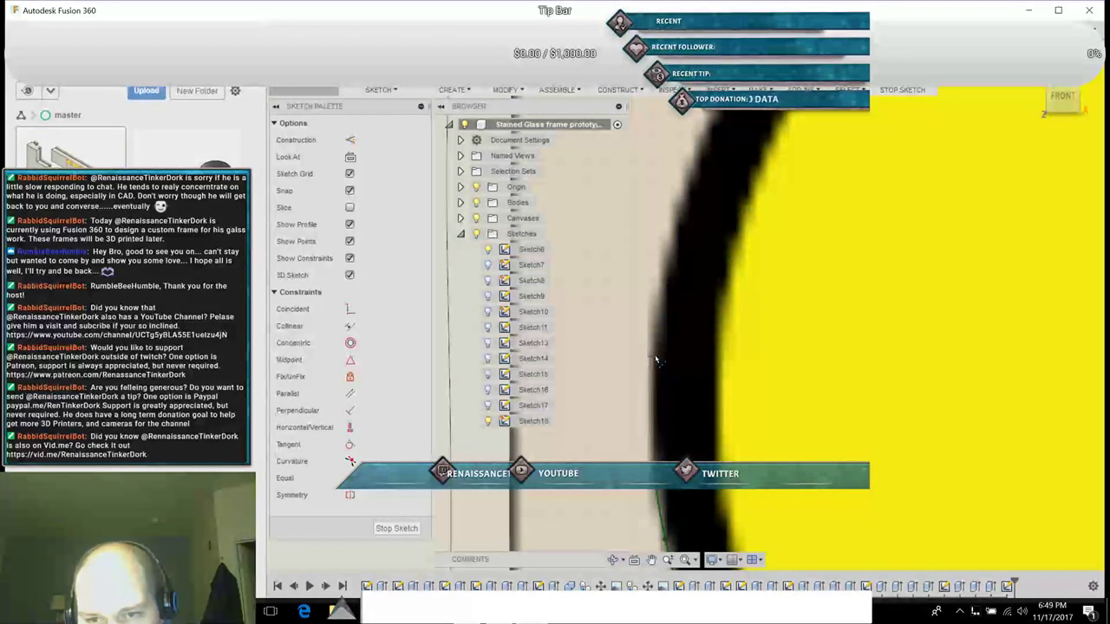
click(655, 351)
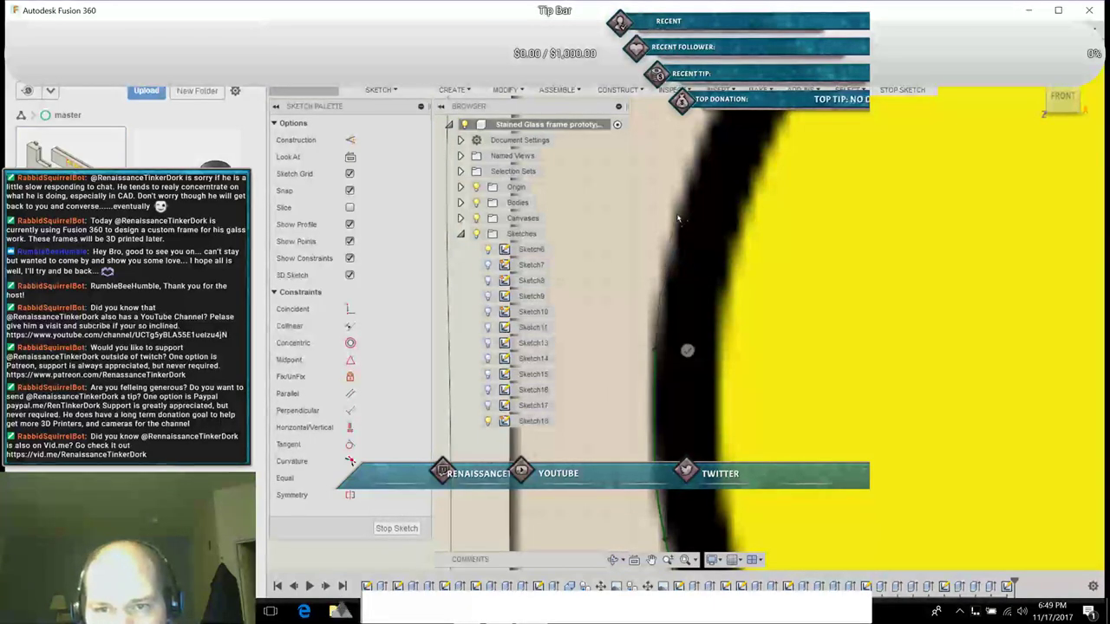
click(692, 173)
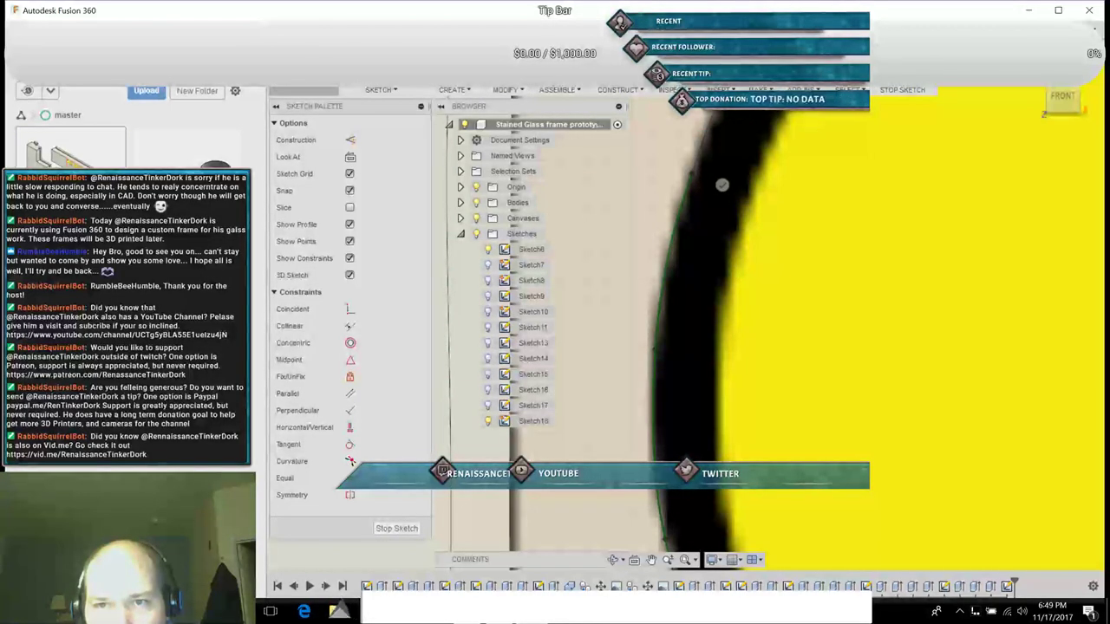
click(718, 105)
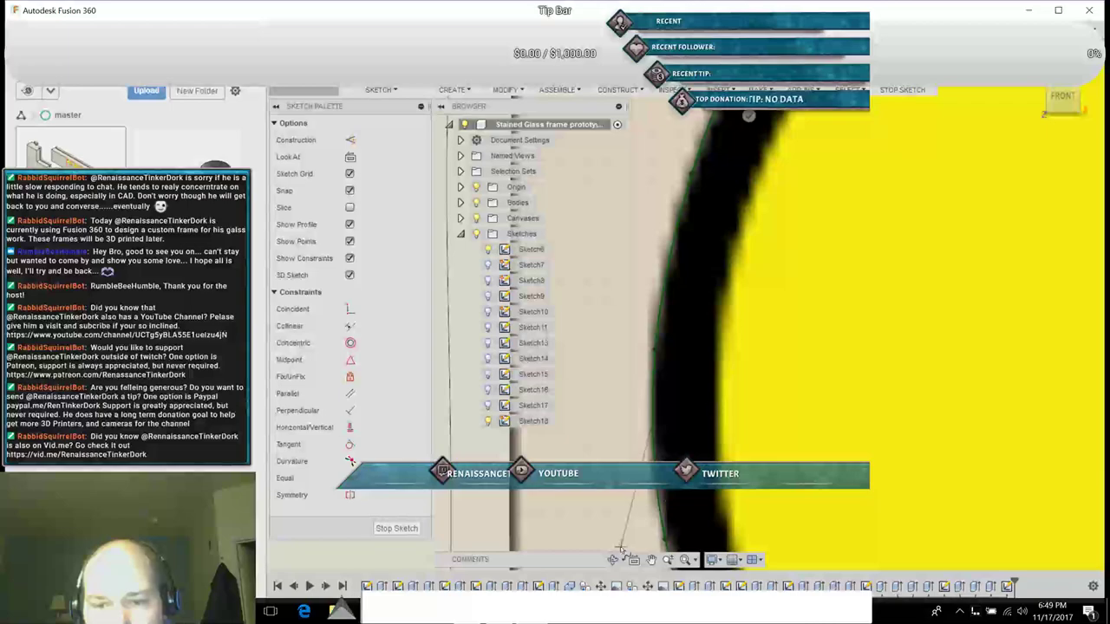
Step: Add one more spline point inside the yellow fill near the G's upper-left curve
click(650, 562)
drag(893, 265, 628, 594)
drag(679, 483, 575, 535)
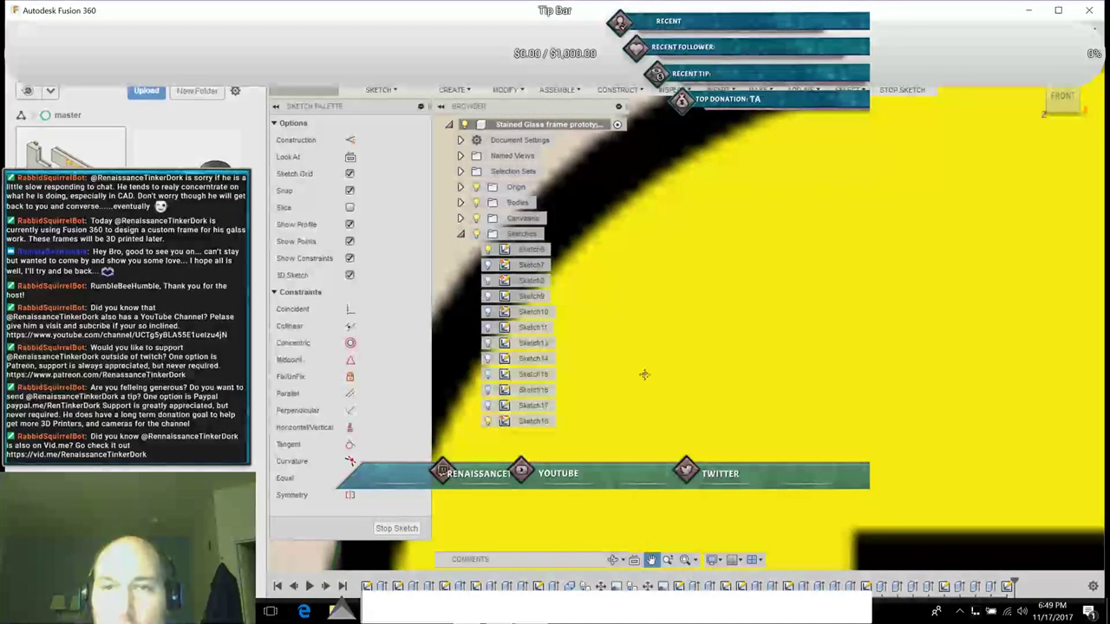
key(Escape)
click(730, 250)
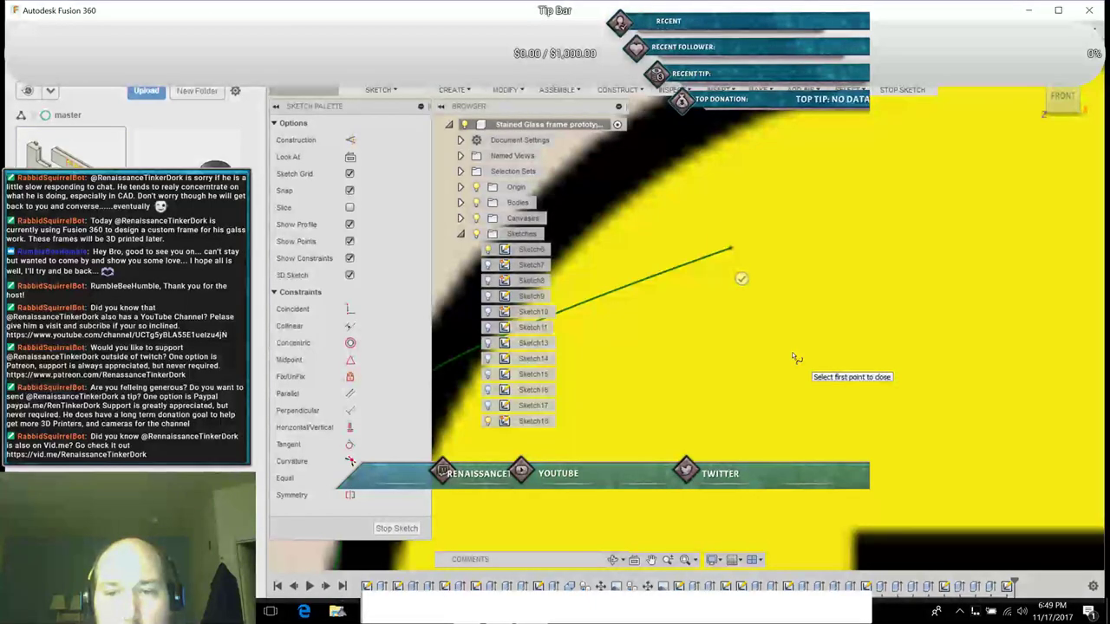
Step: Move the misplaced end point of the spline -1/16" in X and -1/64" in Y onto the G's upper-left outer edge
right_click(733, 253)
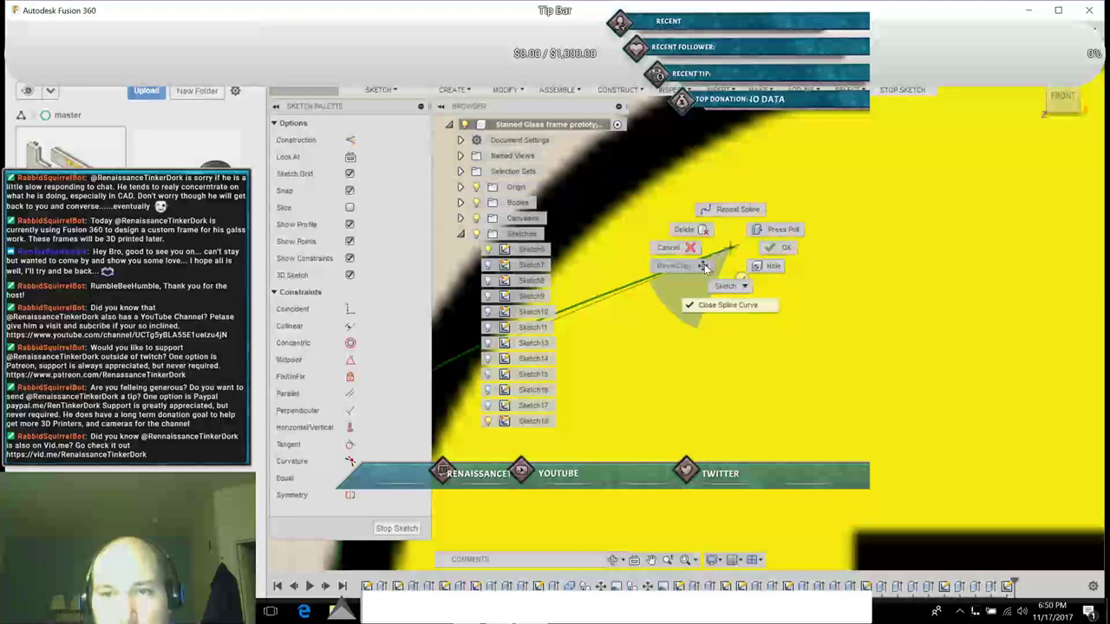
click(706, 266)
drag(619, 248, 578, 199)
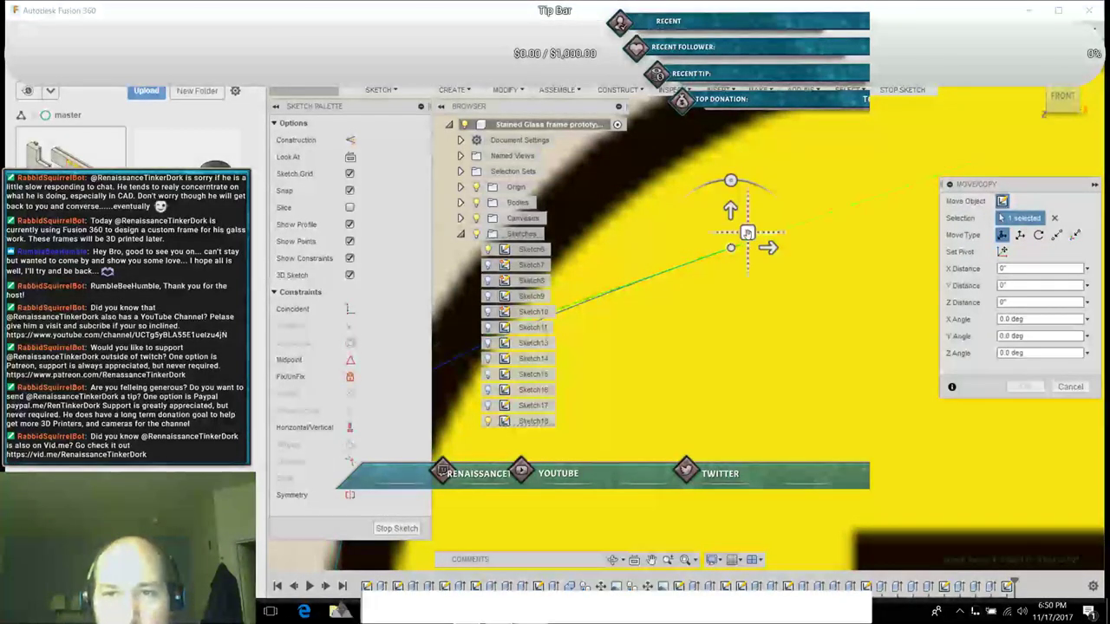
drag(746, 232, 469, 282)
mouse_move(473, 276)
mouse_down()
mouse_move(475, 267)
mouse_move(458, 293)
mouse_up()
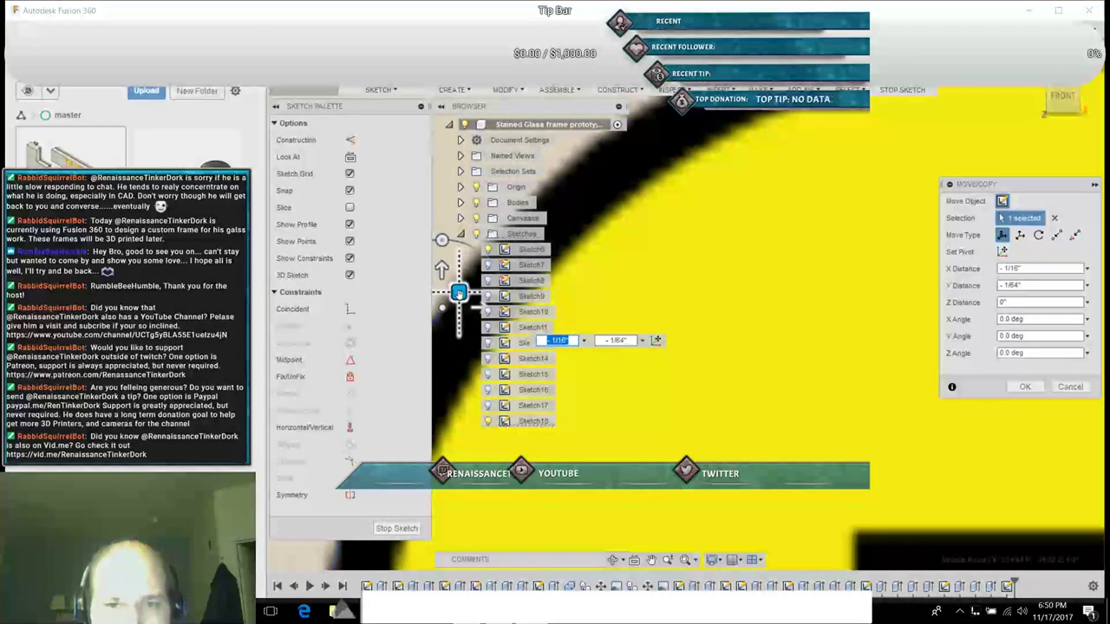
click(1026, 386)
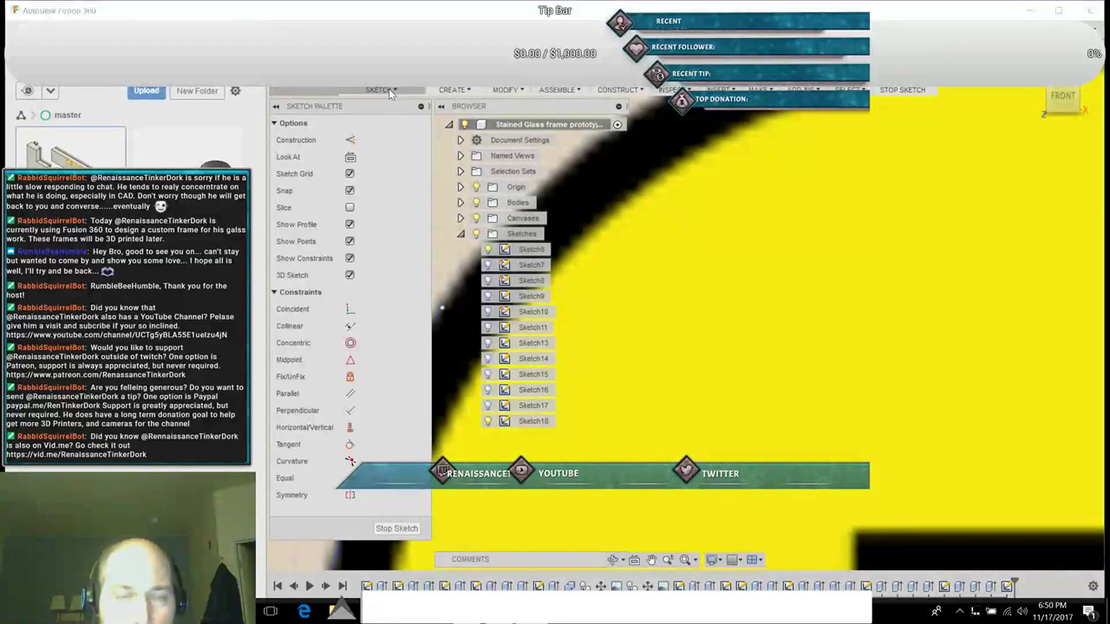
Step: Start a new spline at the moved end point and trace the G's upper-left outer curve toward the top
click(387, 89)
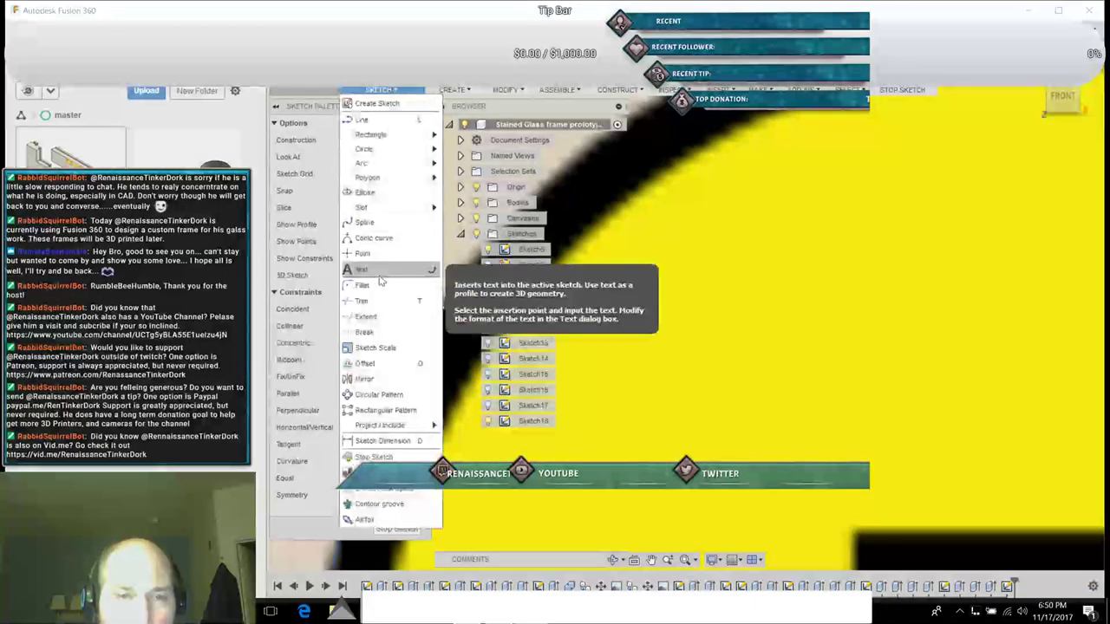
click(364, 222)
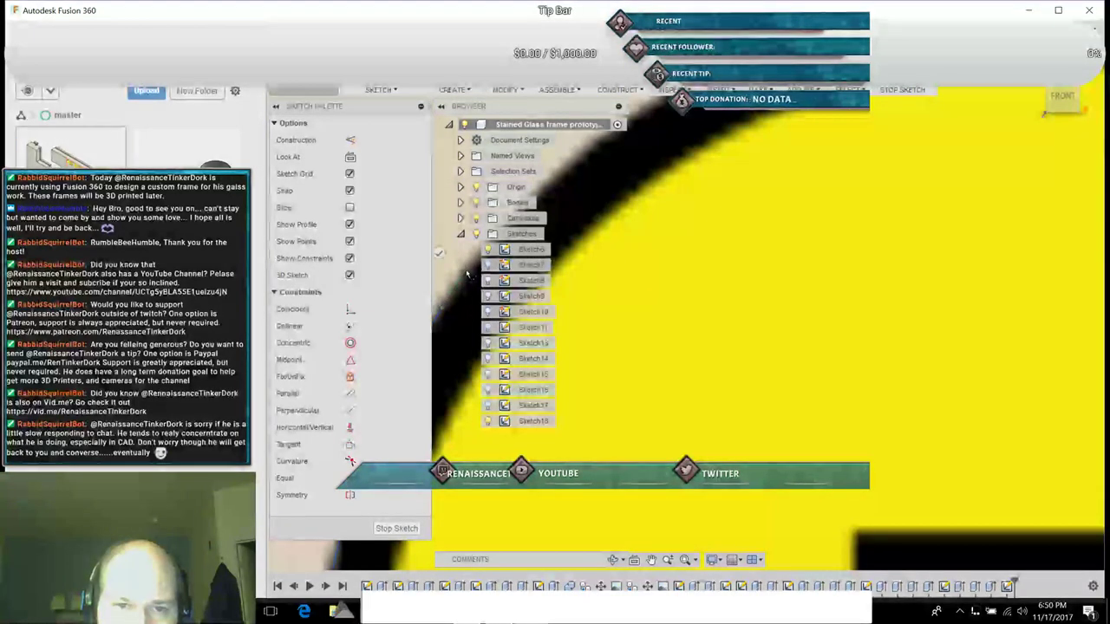
click(651, 560)
drag(681, 424, 883, 421)
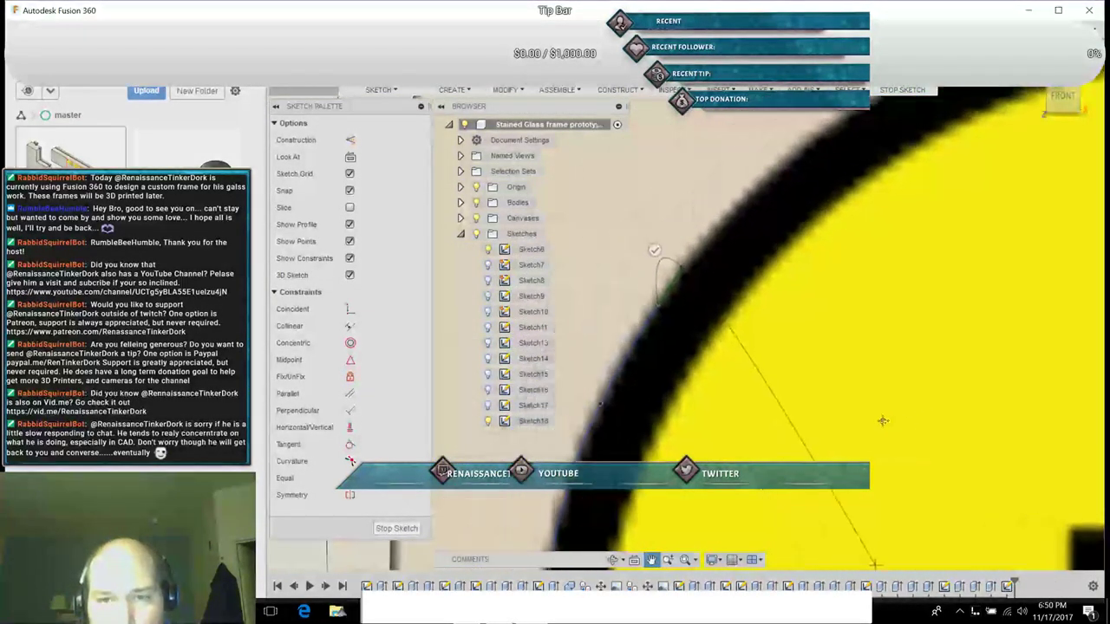
key(Escape)
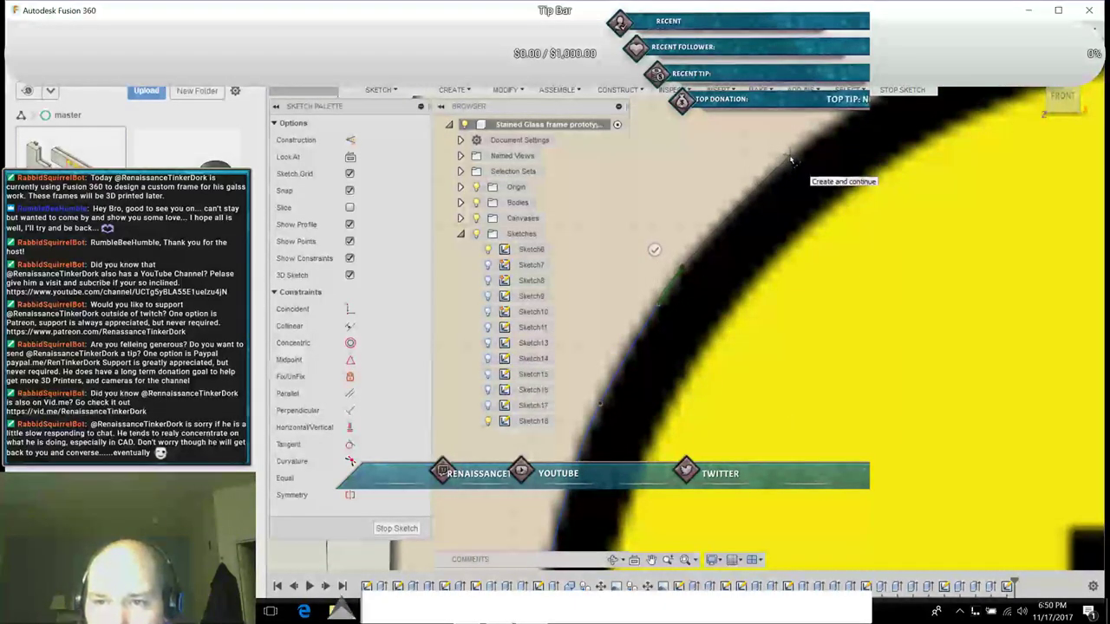
click(789, 159)
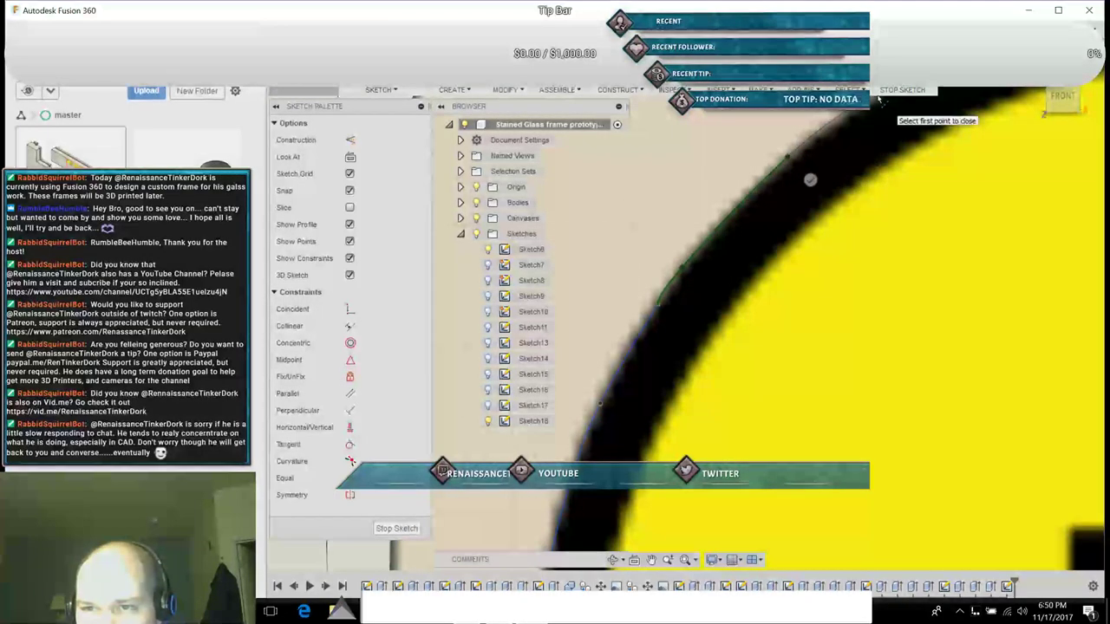
click(886, 126)
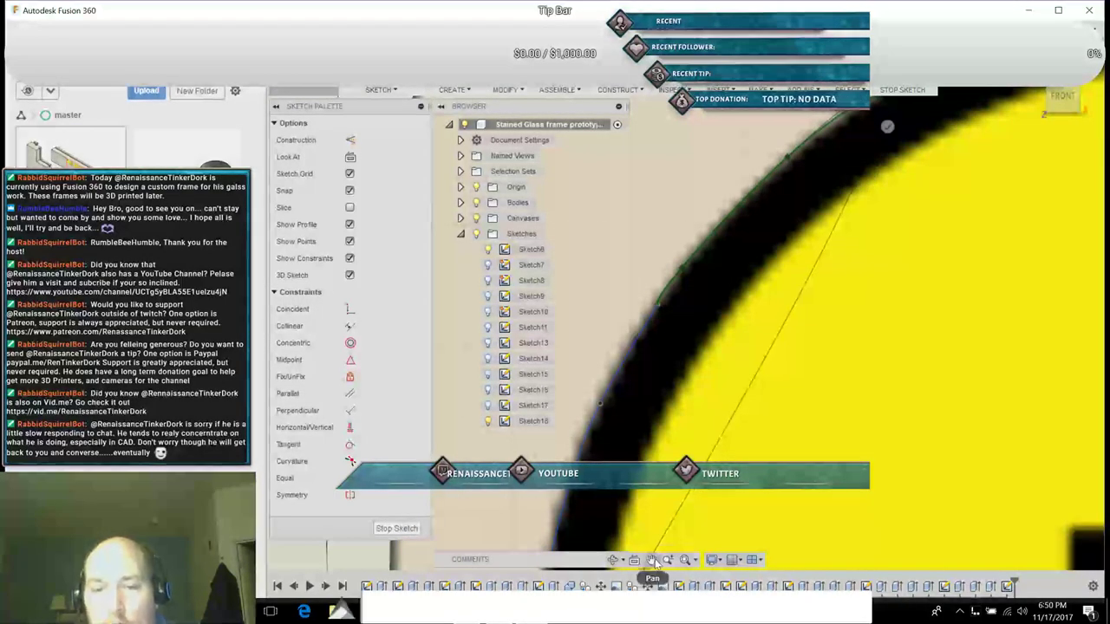
Step: Continue the spline over the top of the G's outer edge, past the crest of the arc
drag(978, 220, 676, 476)
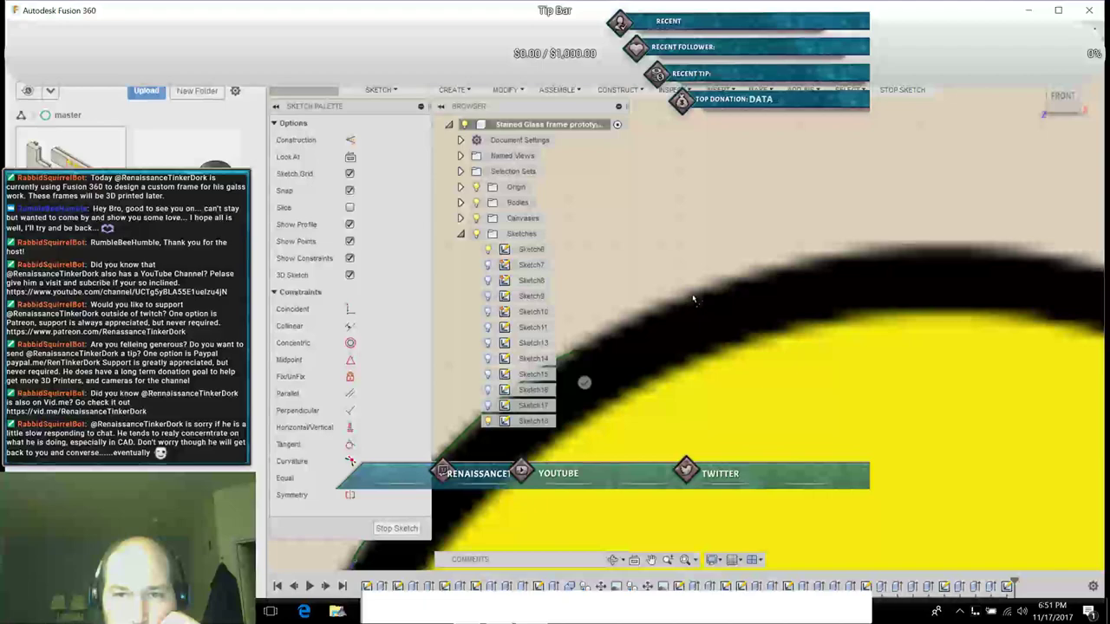
click(695, 293)
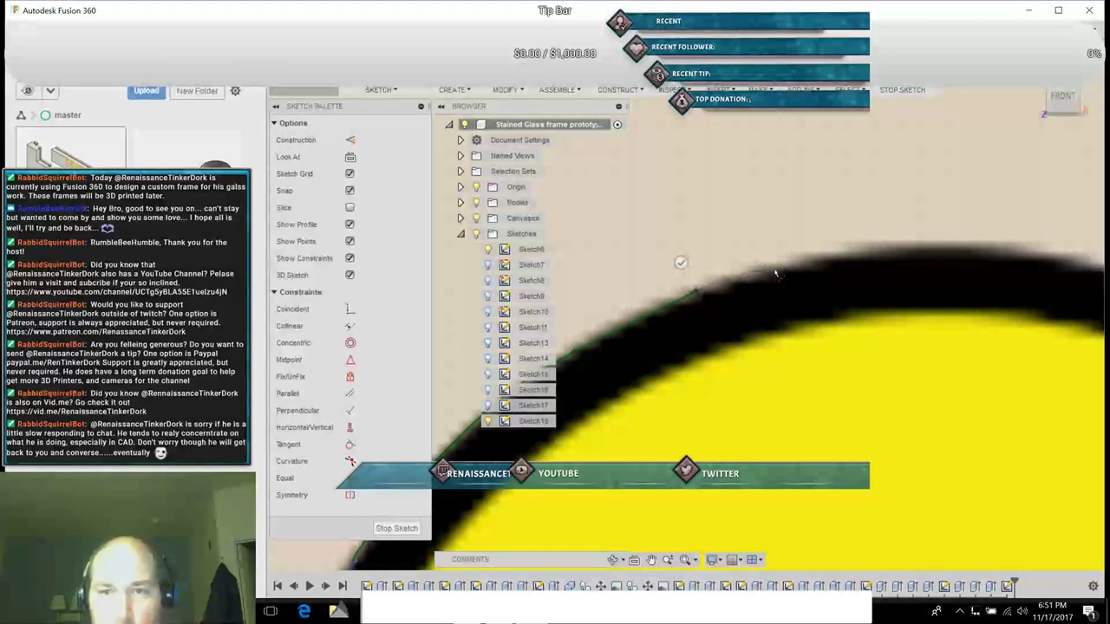
click(869, 255)
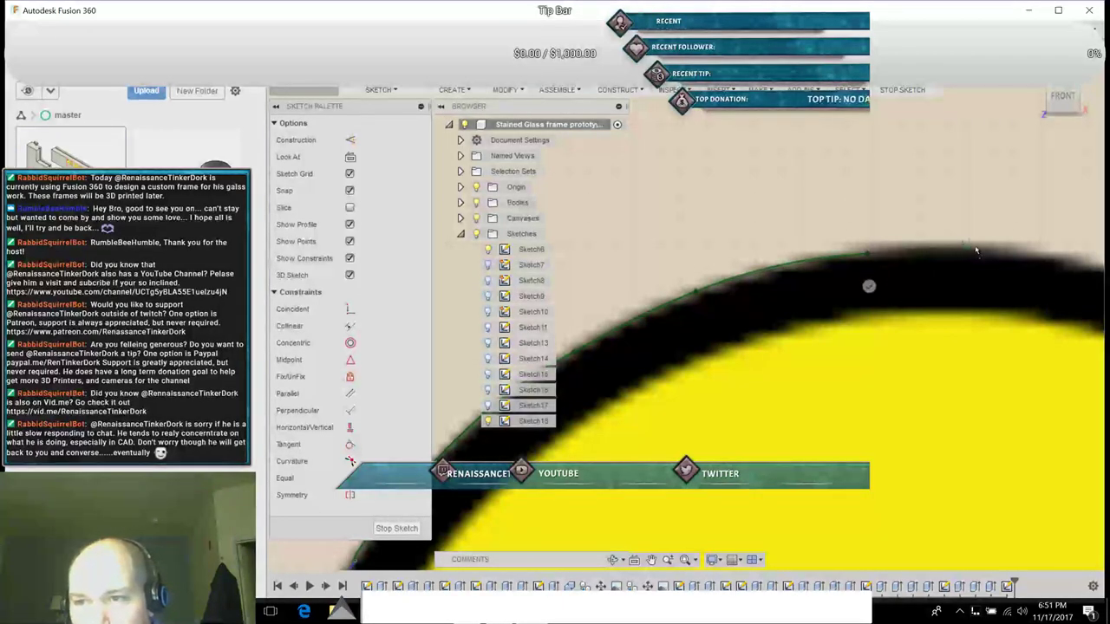
click(1064, 262)
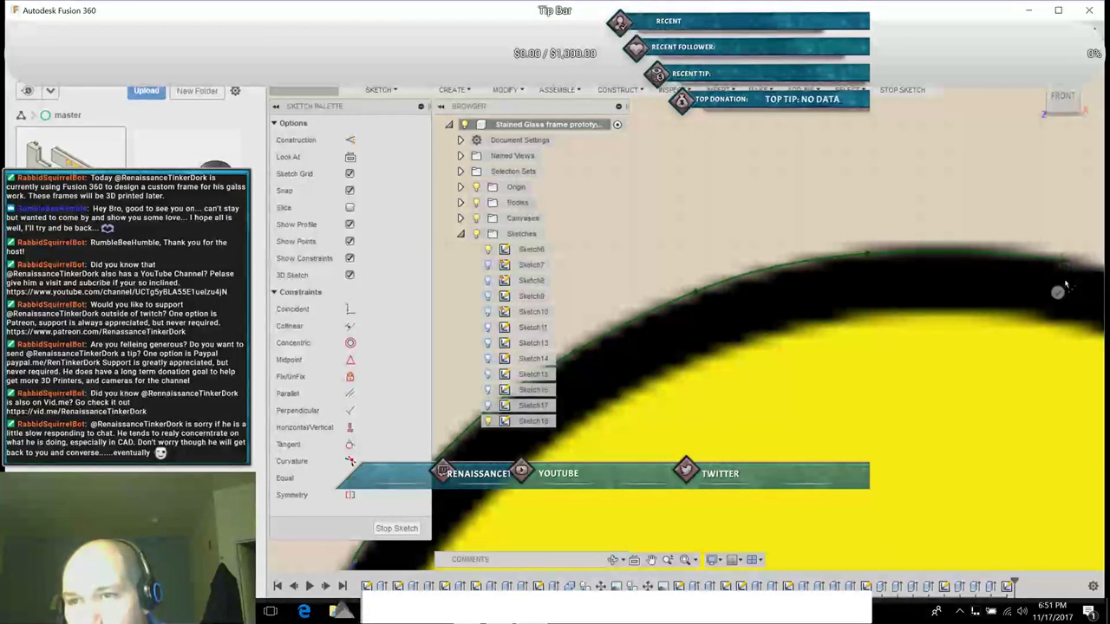
Step: Continue the spline down the G's upper-right outer curve and around the rounded tip of the upper arm
click(652, 560)
mouse_move(1032, 432)
mouse_down()
mouse_move(768, 438)
mouse_move(687, 402)
mouse_up()
key(Escape)
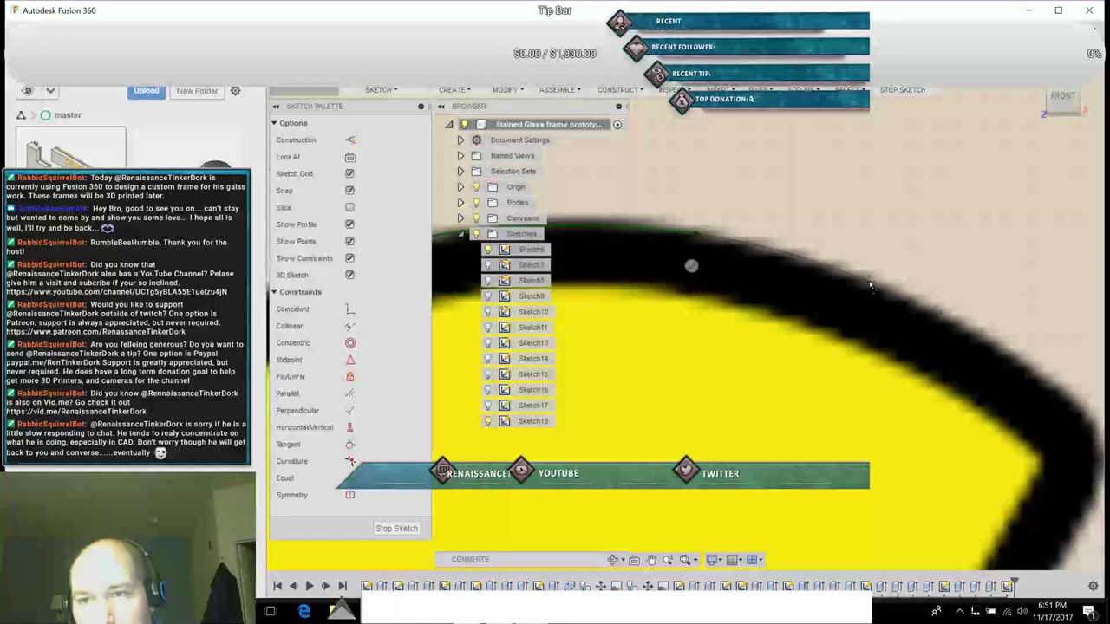
click(870, 286)
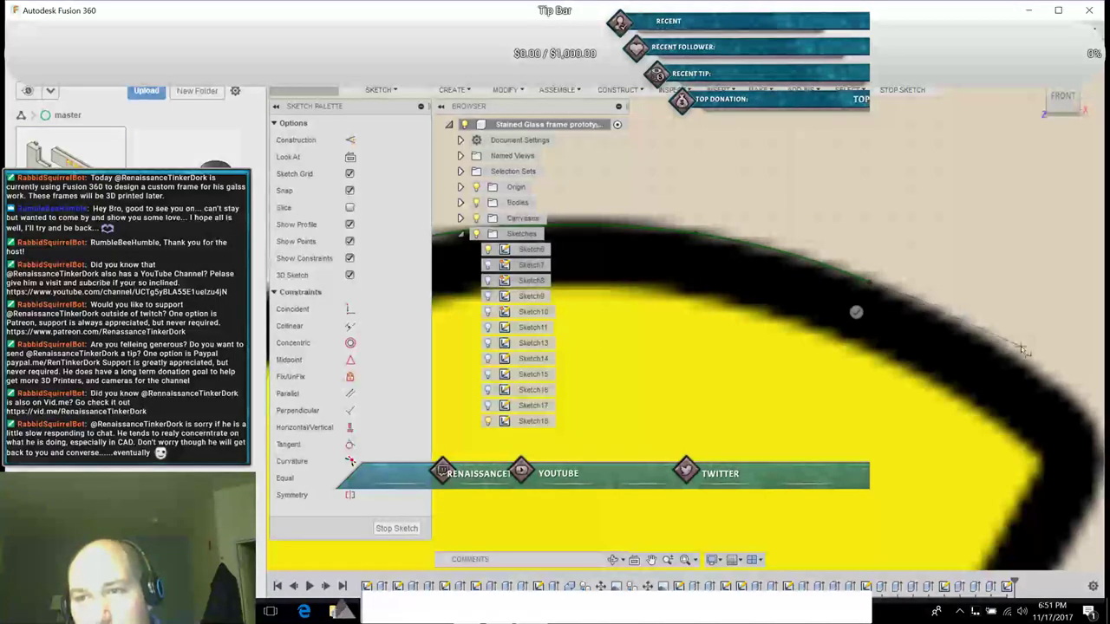
click(1080, 414)
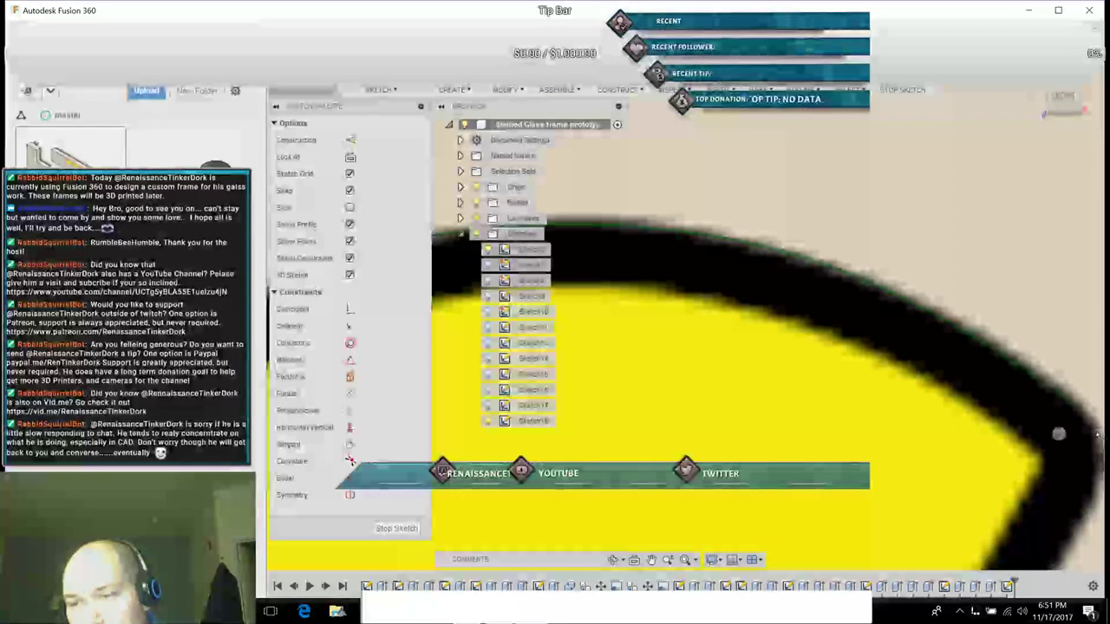
click(1094, 430)
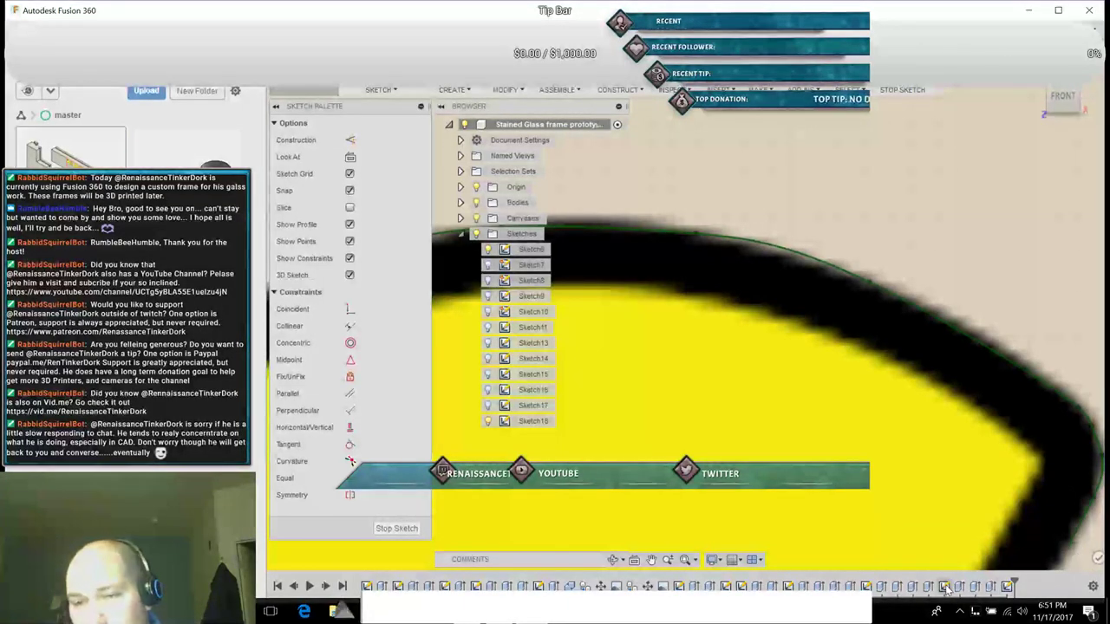
Step: Trace the spline down the upper arm's slanted end, along the crossbar's top edge and around its upper-right corner
click(650, 559)
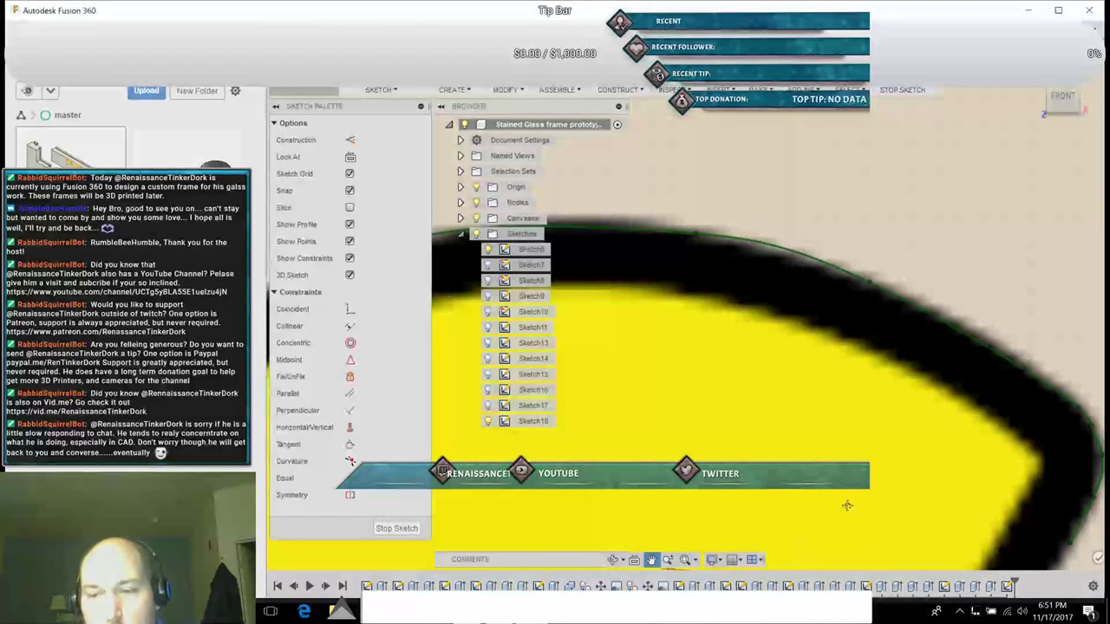
drag(849, 504, 800, 168)
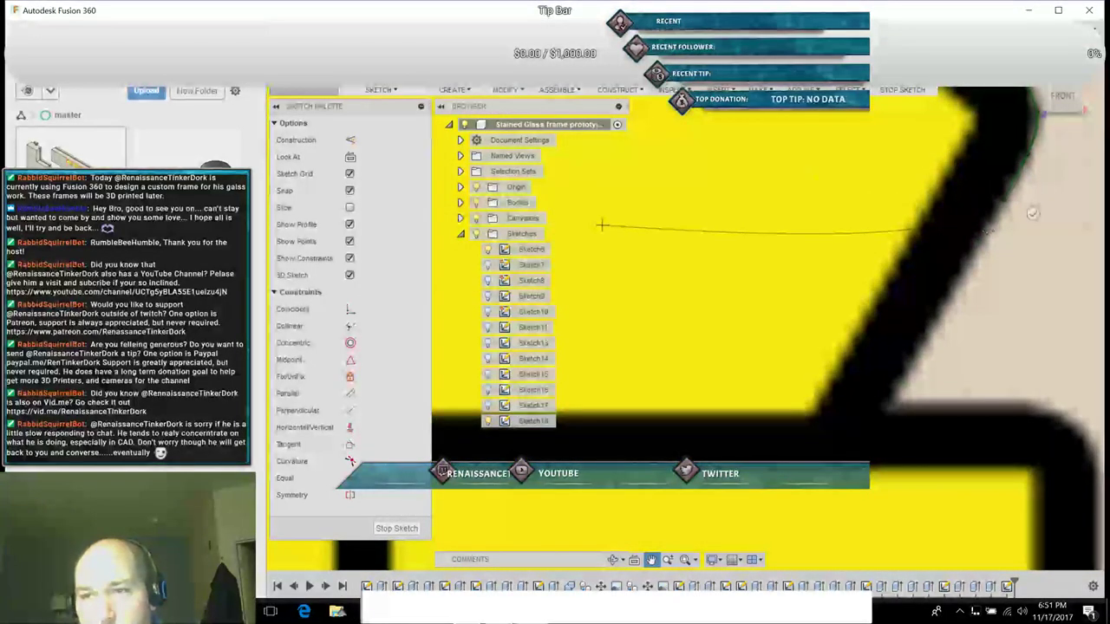
key(Escape)
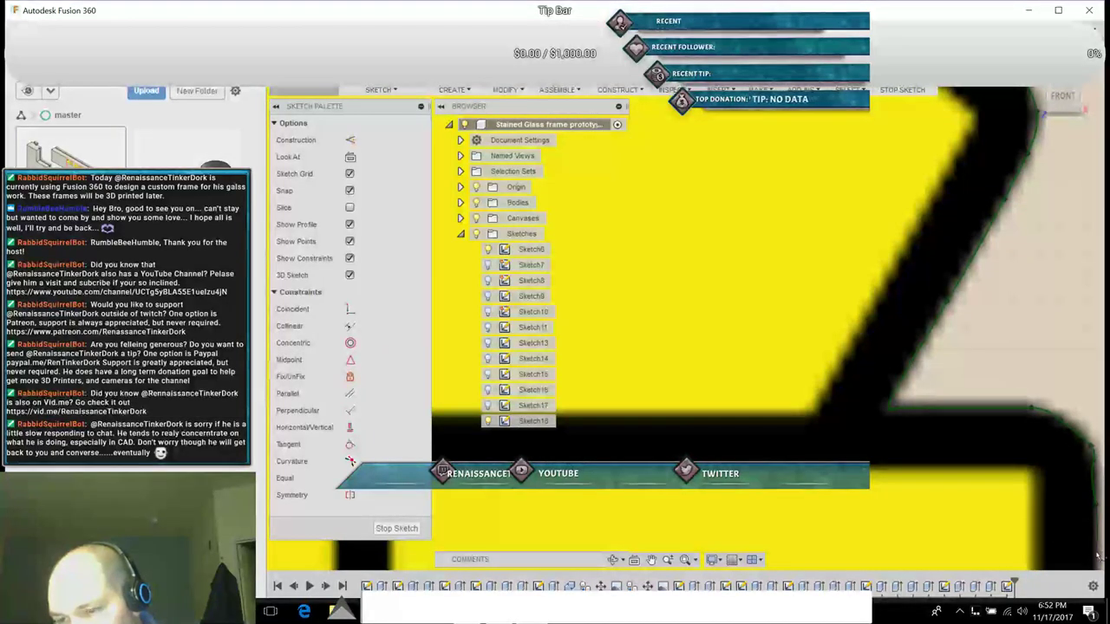
Step: Continue the spline straight down the G's right outer edge below the crossbar
click(651, 559)
mouse_move(890, 550)
mouse_down()
mouse_move(842, 412)
mouse_move(843, 236)
mouse_move(803, 130)
mouse_up()
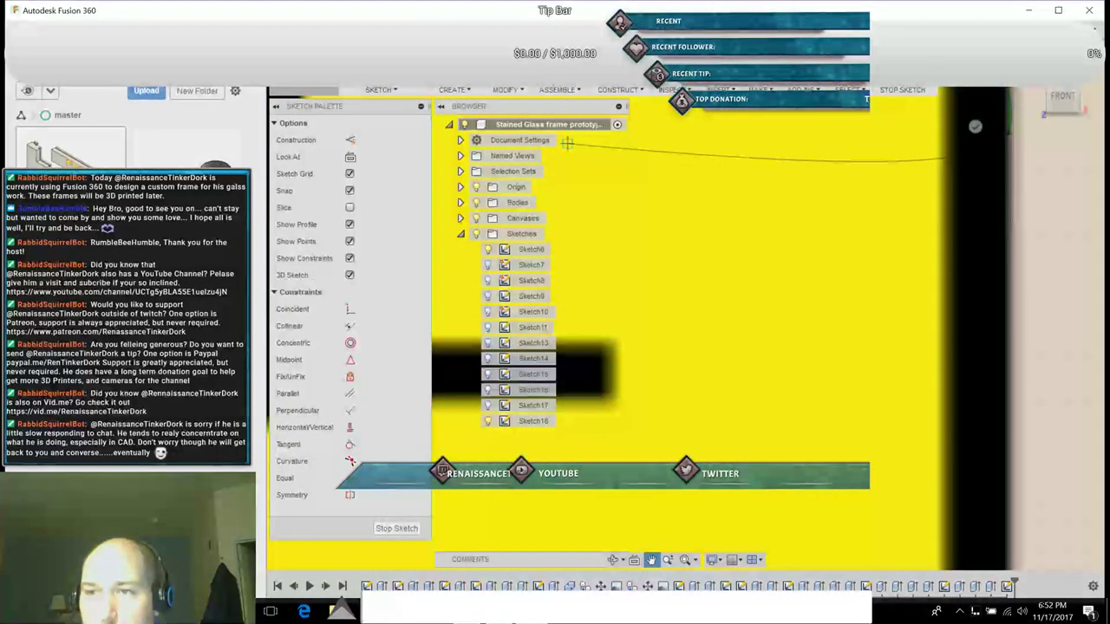
key(Escape)
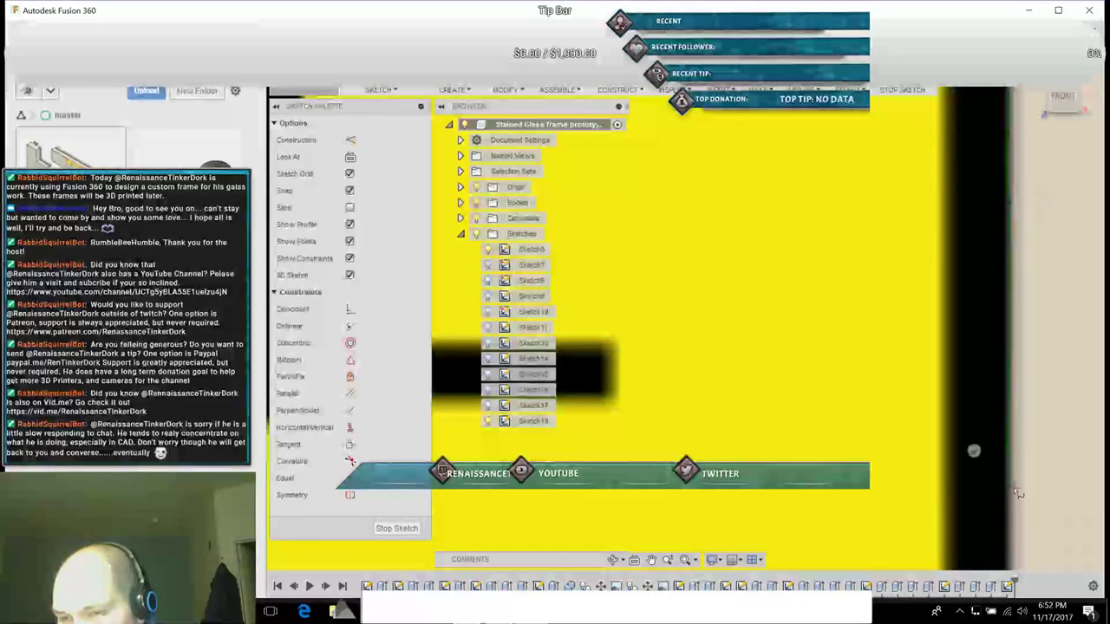
click(651, 560)
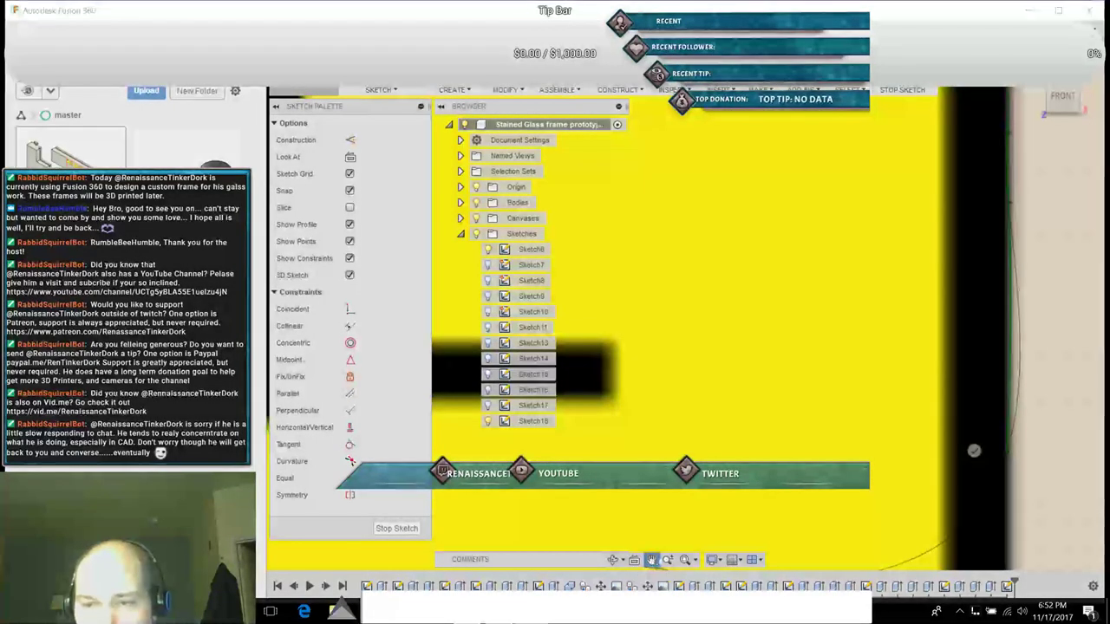
mouse_move(905, 552)
mouse_down()
mouse_move(887, 536)
mouse_move(872, 290)
mouse_move(842, 204)
mouse_move(846, 136)
mouse_up()
key(Escape)
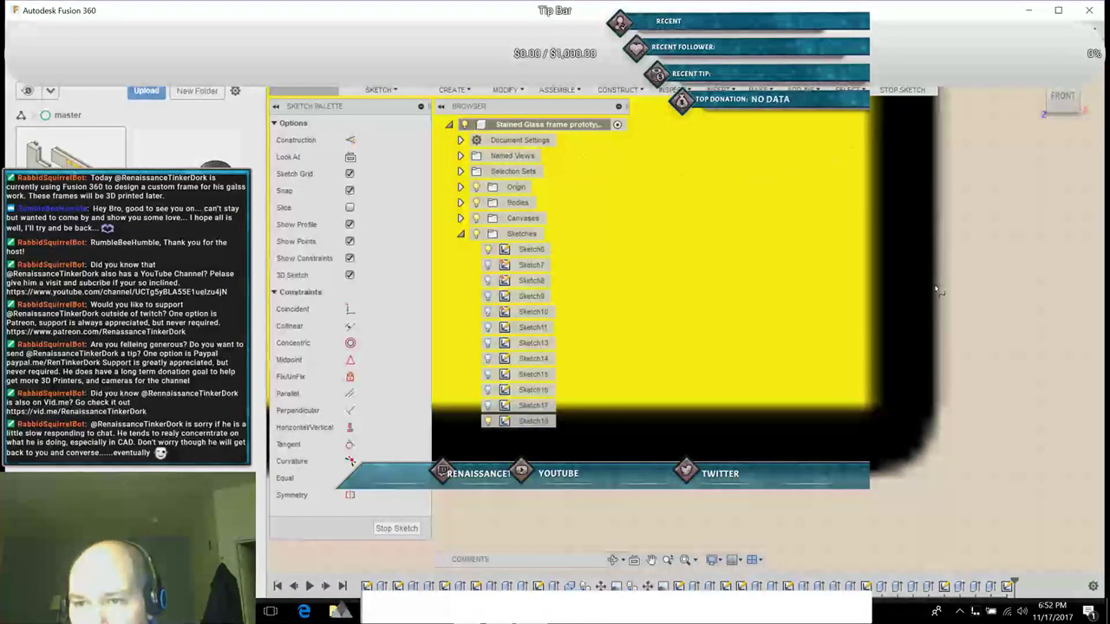
click(938, 114)
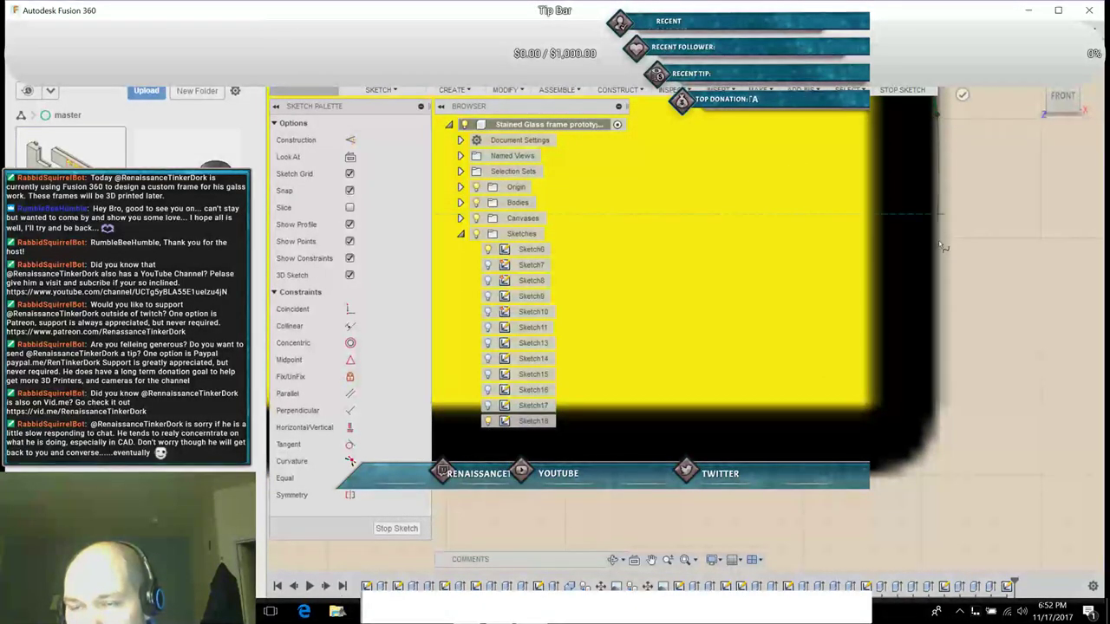
click(938, 300)
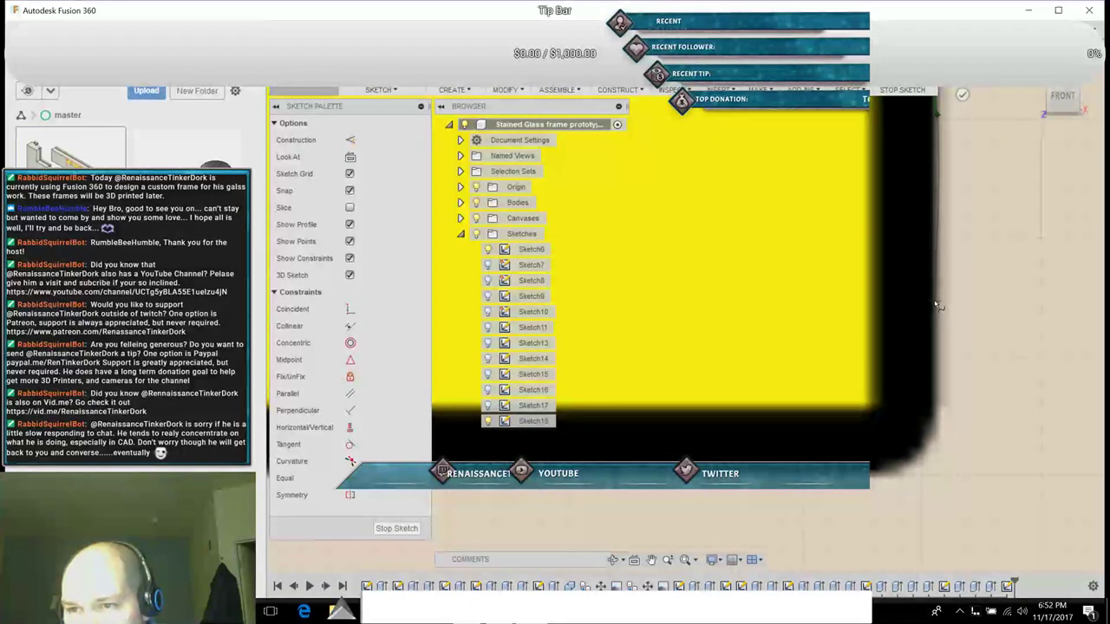
Step: Trace the spline around the rounded lower-right corner of the G
click(936, 413)
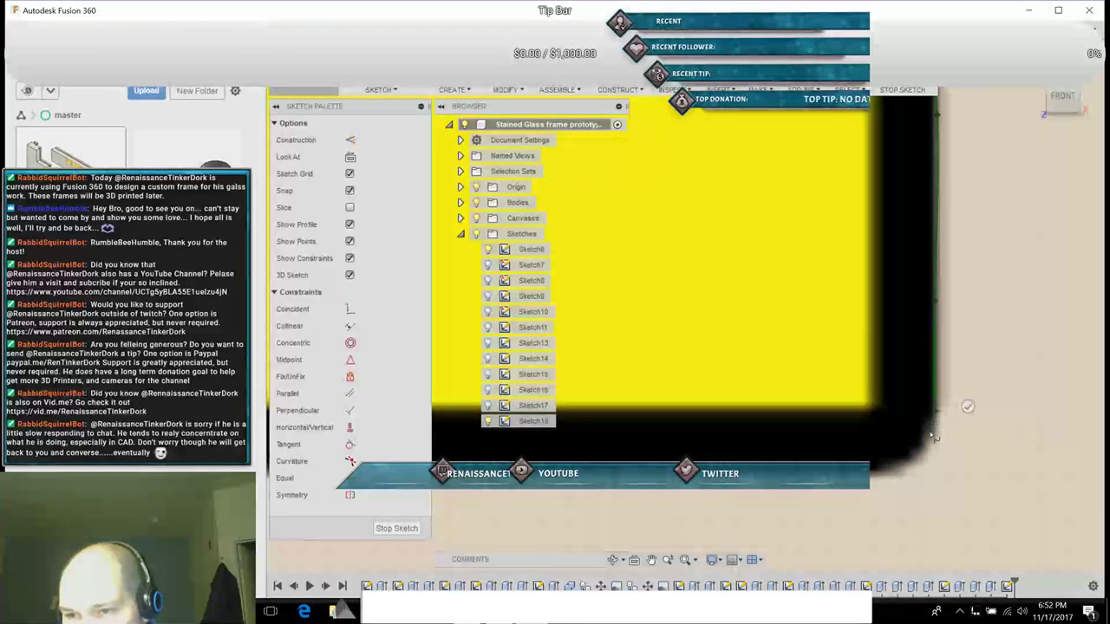
click(923, 452)
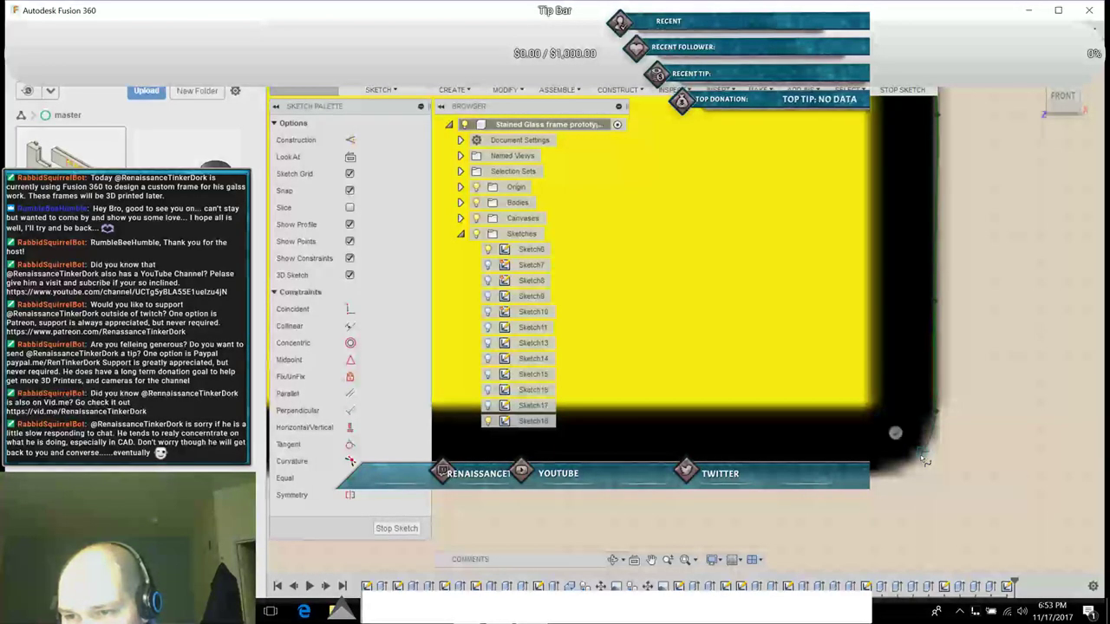
click(876, 486)
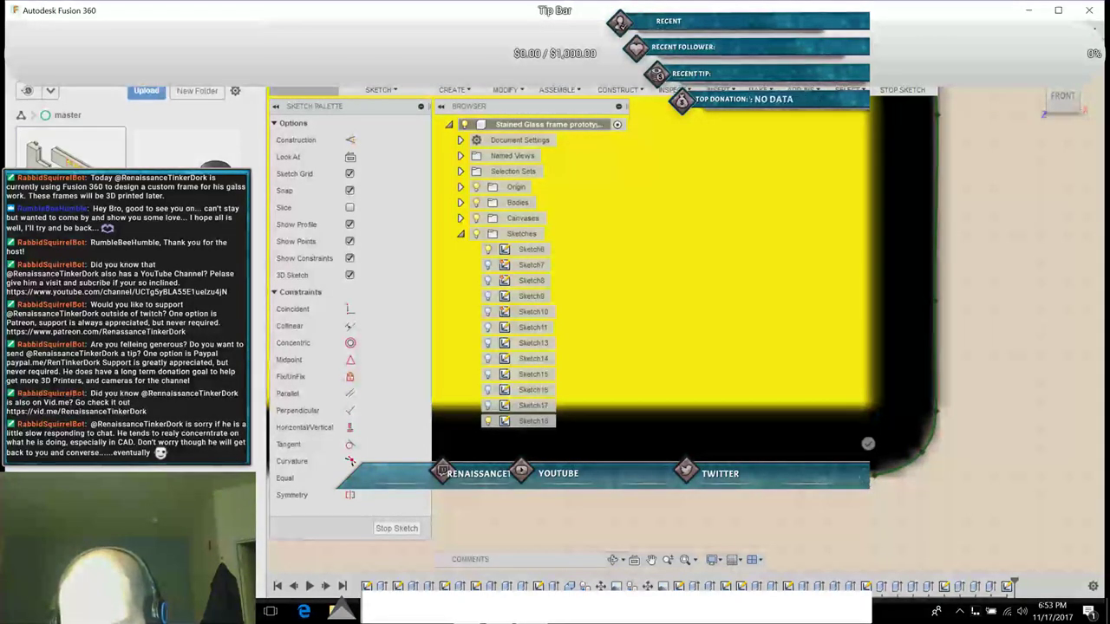
Step: Continue the spline leftward along the G's bottom edge and join it to the start of the lower-left outer curve
click(867, 483)
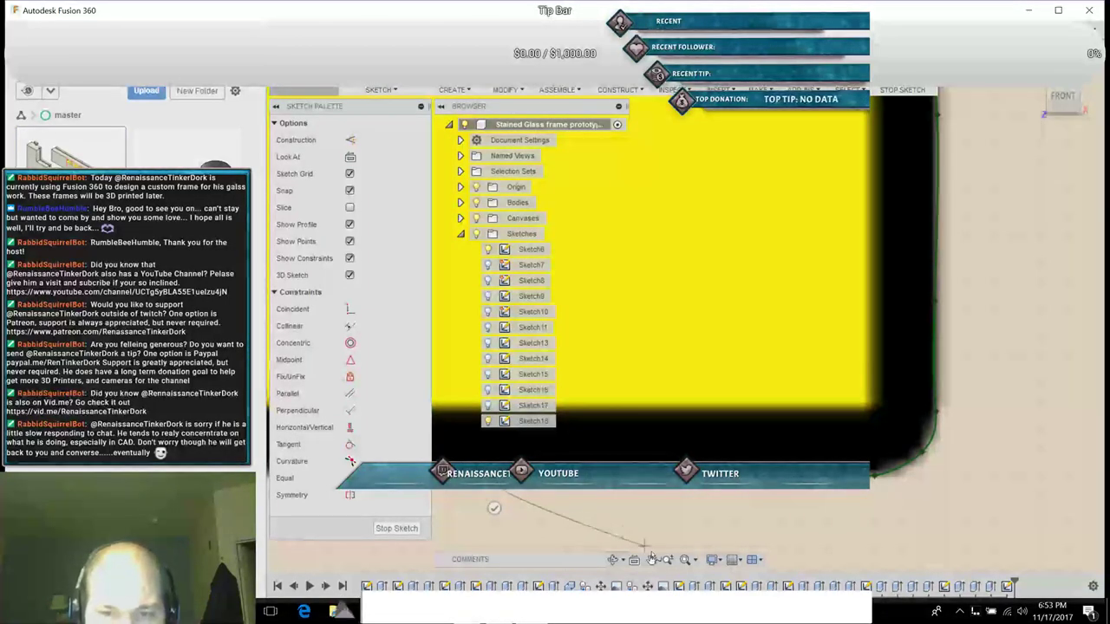
click(652, 560)
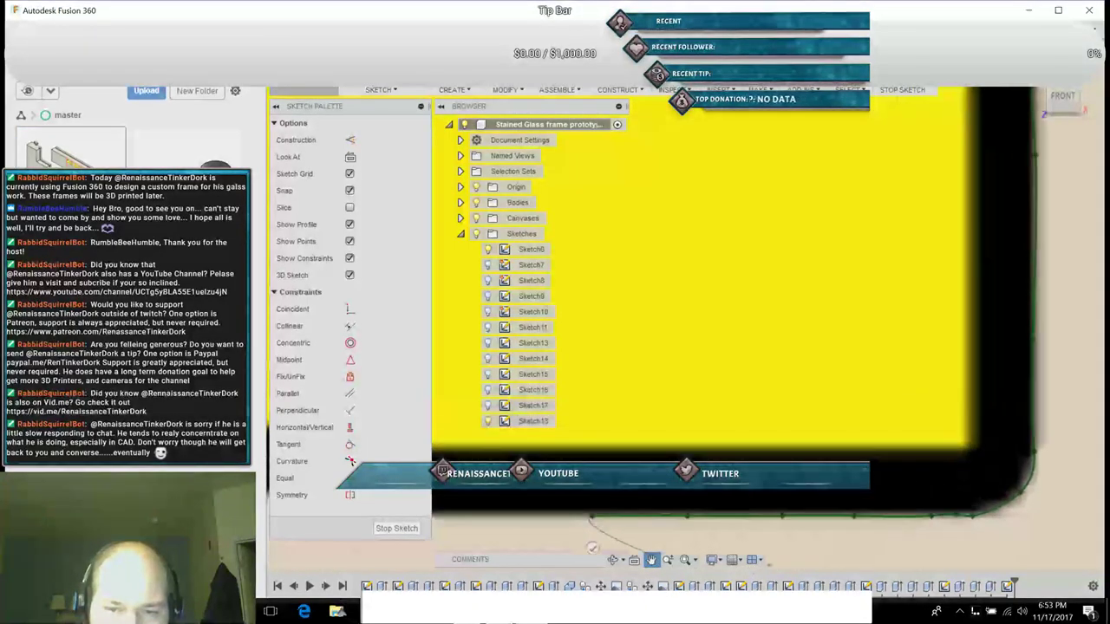
drag(662, 529, 843, 423)
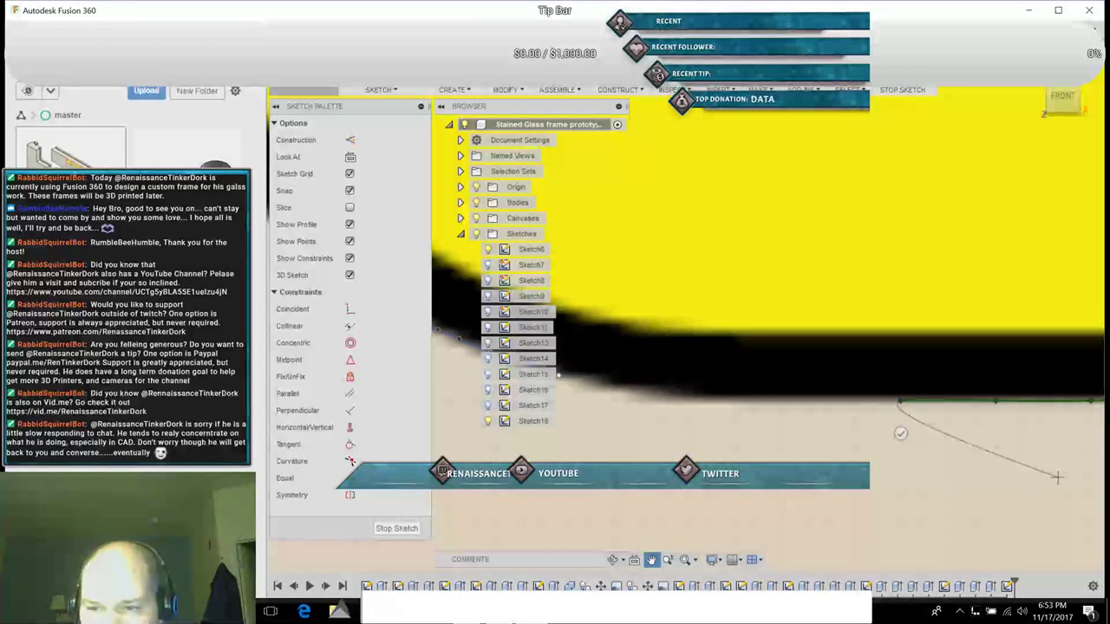
key(Escape)
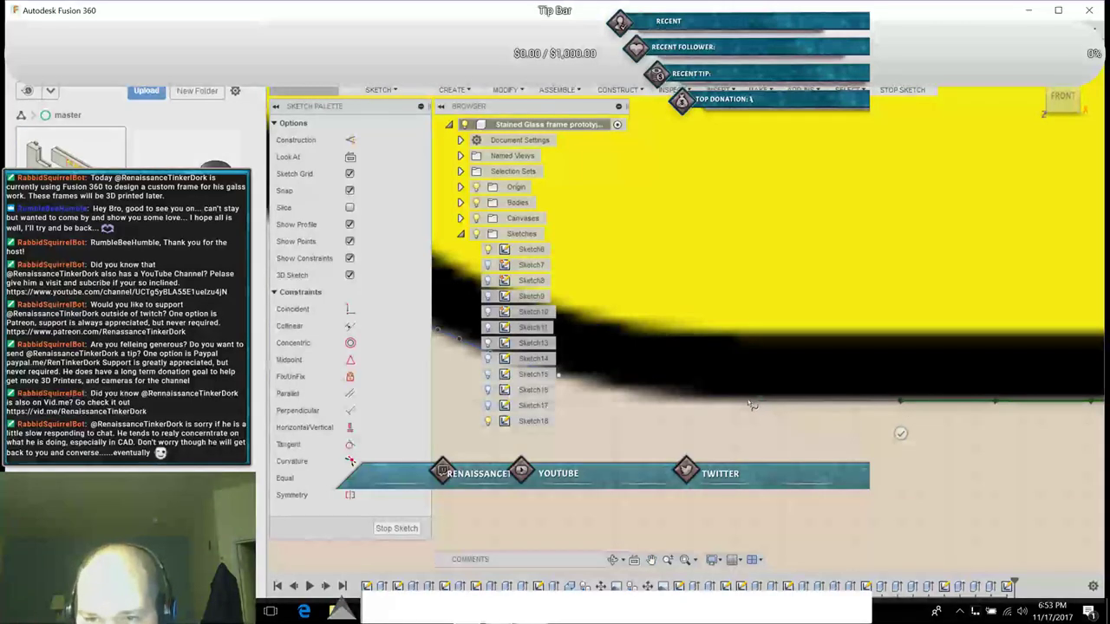
click(687, 403)
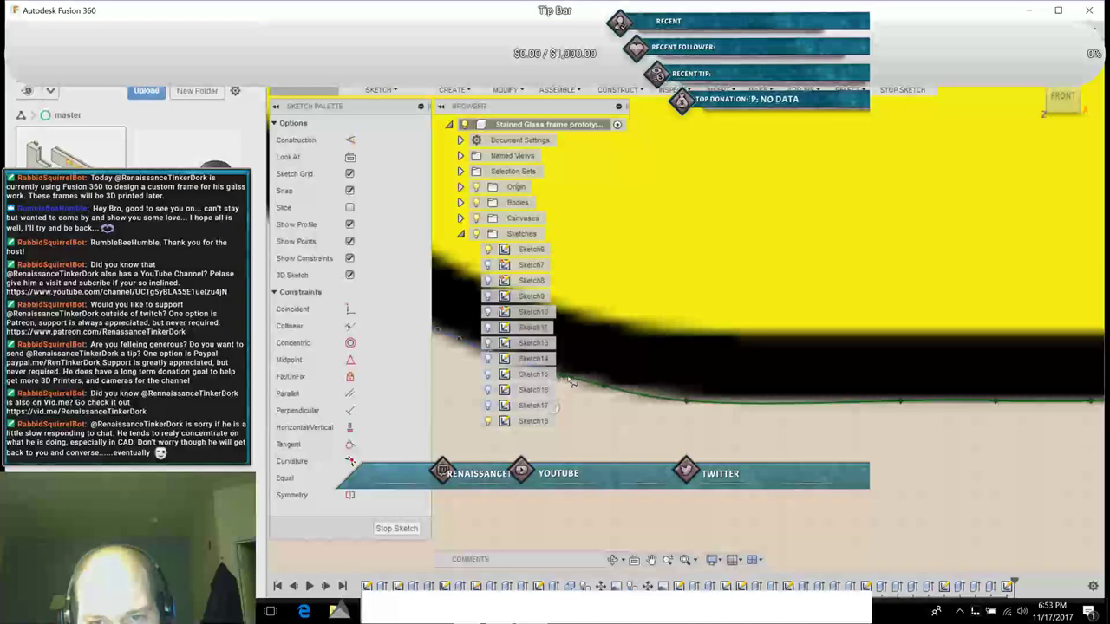
Step: Place the final spline point at the lower-left curve and finish the G's outer outline
click(573, 375)
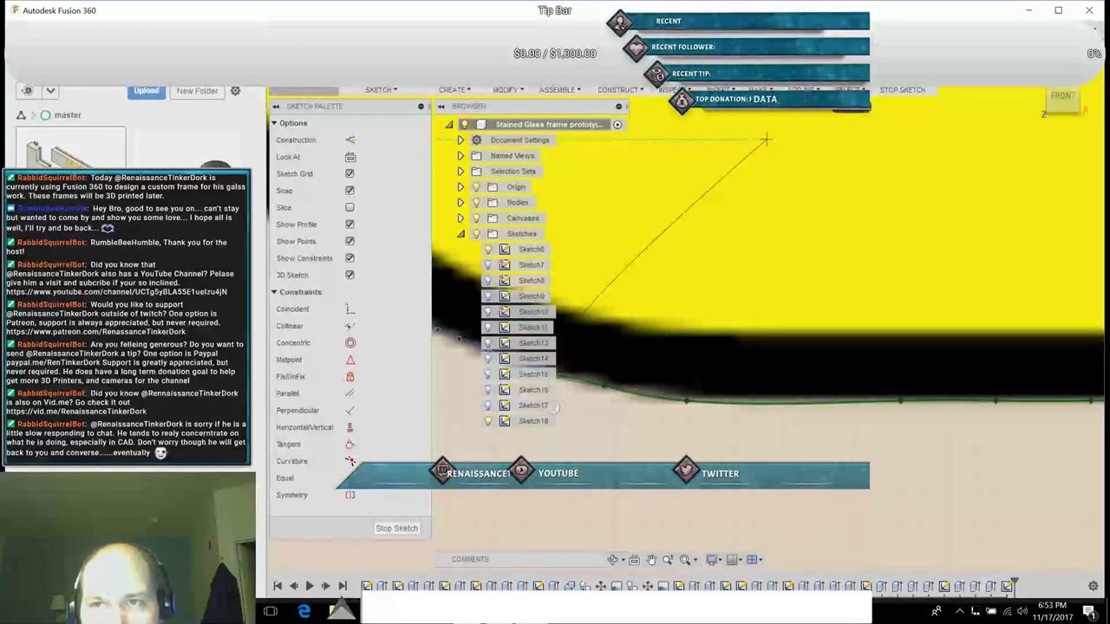
key(Escape)
Step: Examine the traced outer outline around the G for gaps, from the lower-left curve over the upper arm and crossbar to the bottom edge
click(652, 559)
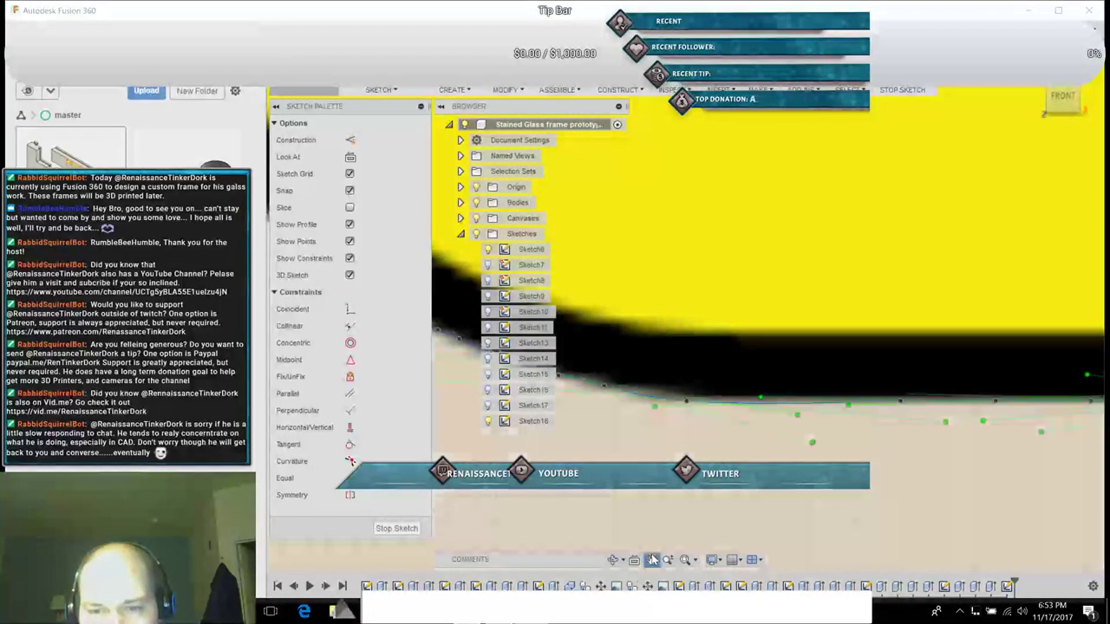
mouse_move(660, 492)
mouse_down()
mouse_move(790, 494)
mouse_move(861, 534)
mouse_move(872, 556)
mouse_up()
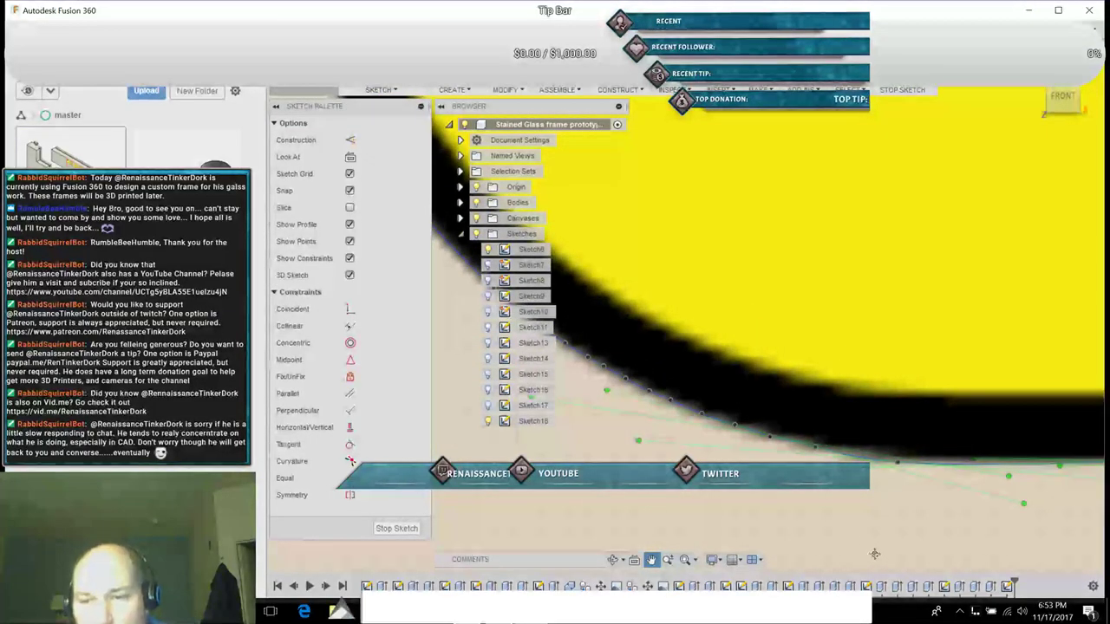
scroll(872, 555, down, 2)
scroll(873, 554, down, 3)
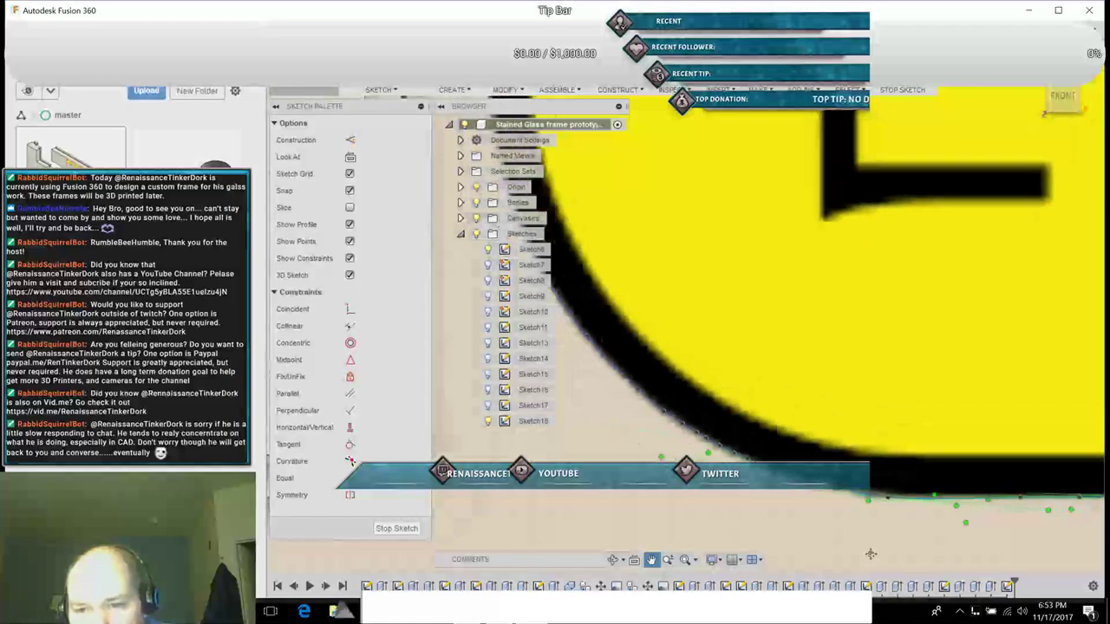
scroll(870, 555, up, 3)
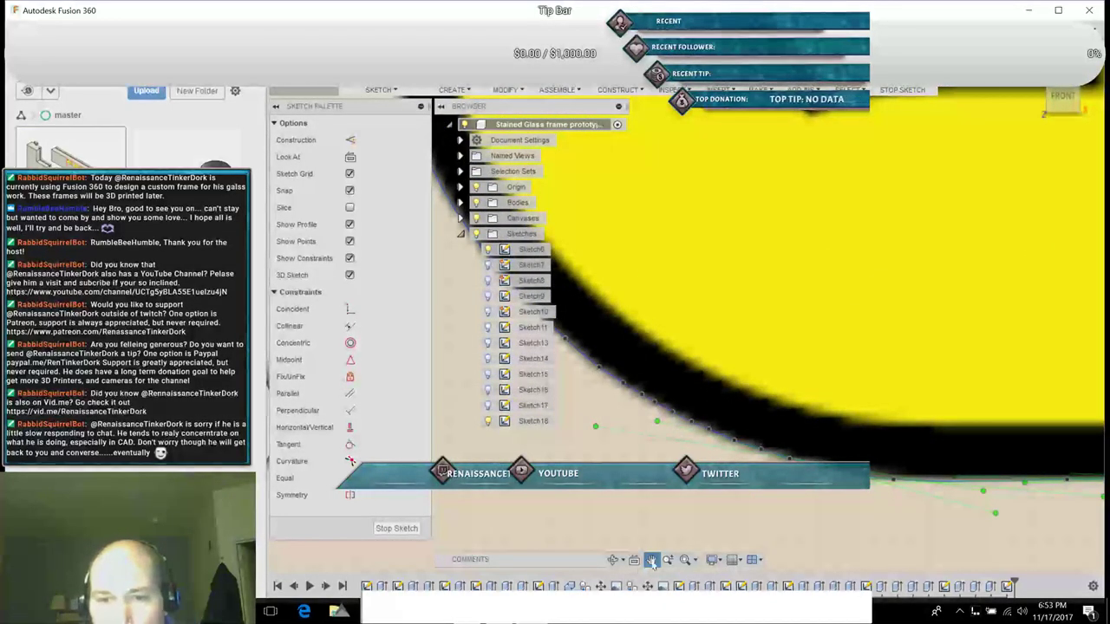
scroll(777, 282, up, 5)
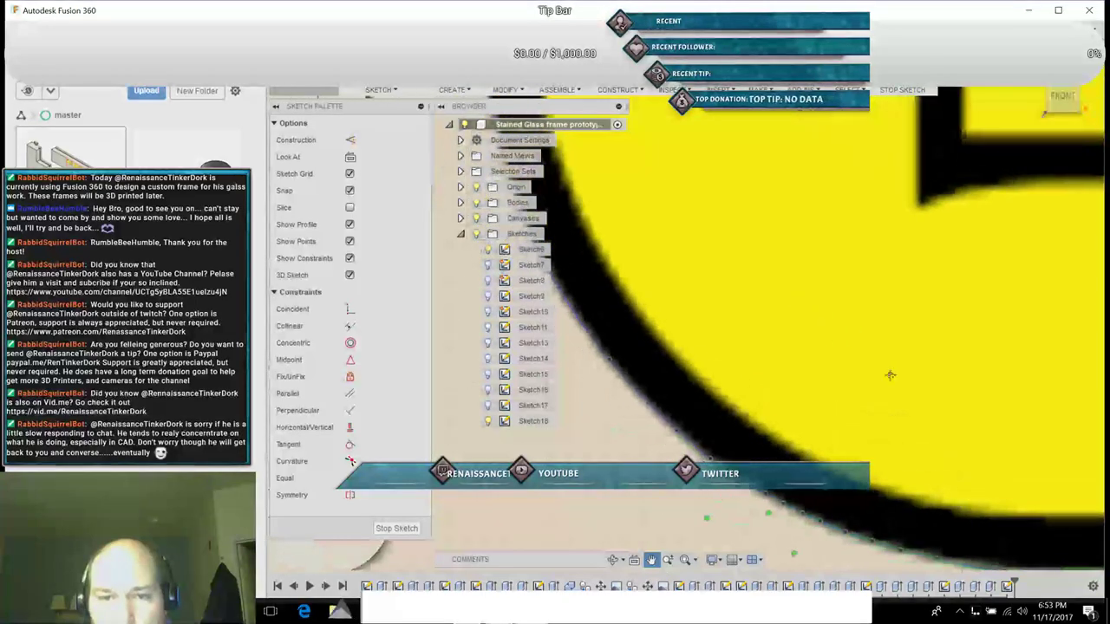
drag(818, 379, 775, 566)
drag(780, 347, 746, 511)
drag(789, 284, 706, 427)
mouse_move(908, 296)
mouse_down()
mouse_move(731, 359)
mouse_move(740, 416)
mouse_move(664, 391)
mouse_move(568, 427)
mouse_up()
scroll(625, 343, down, 3)
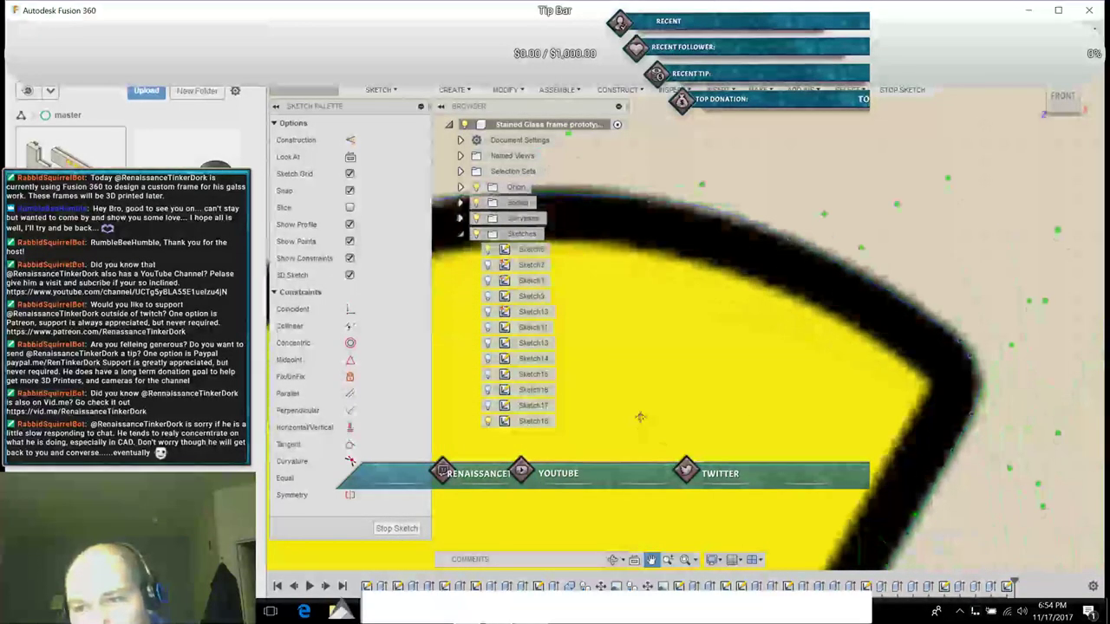
drag(682, 405, 664, 293)
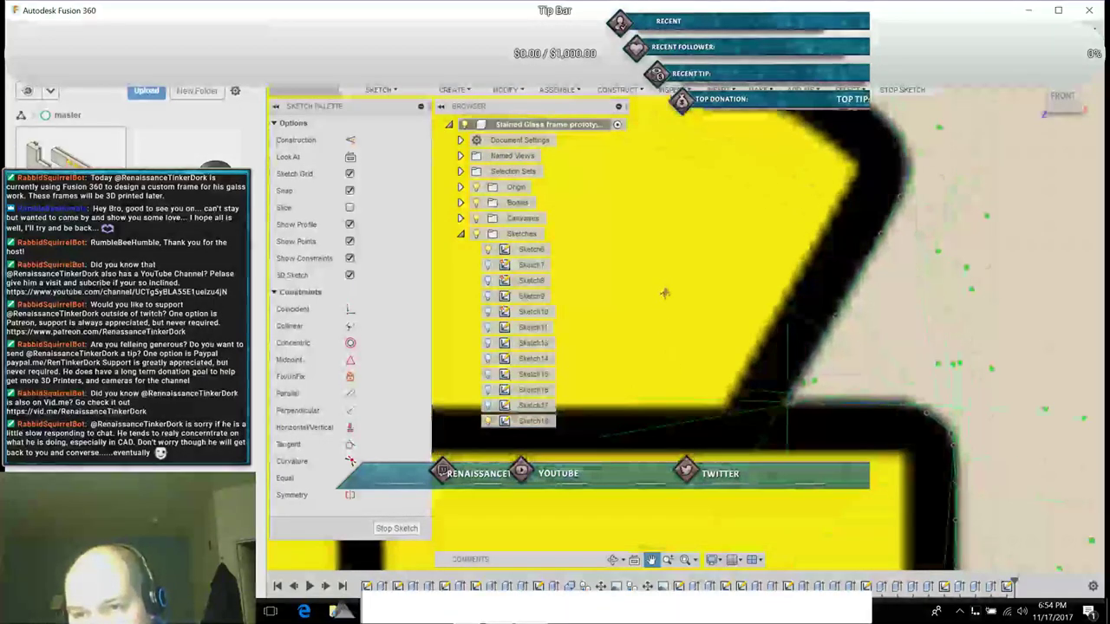
scroll(824, 518, down, 3)
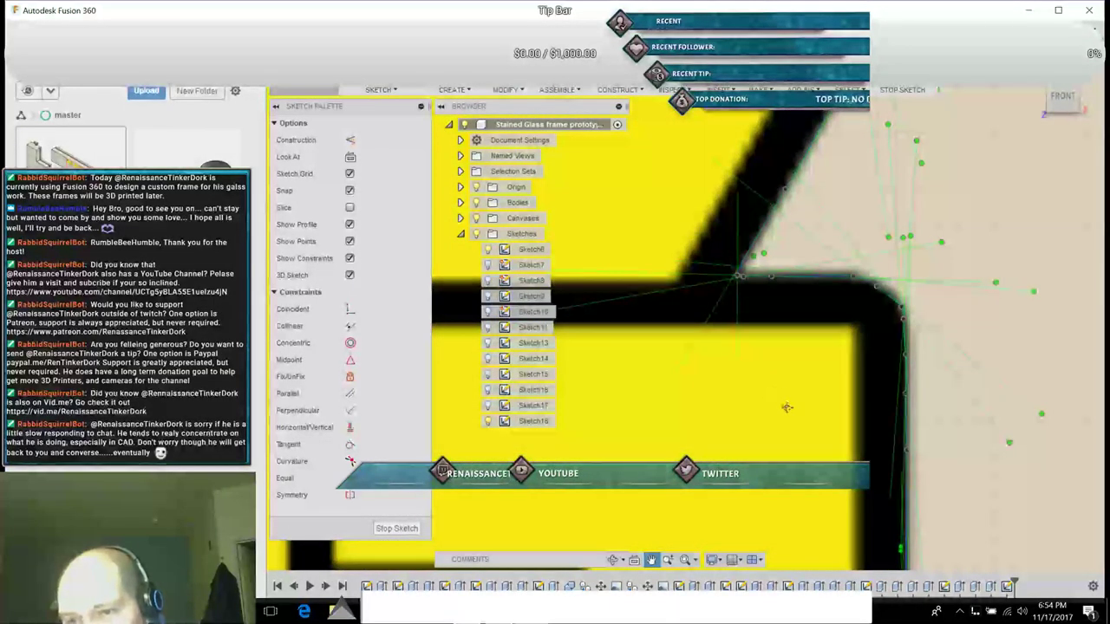
drag(848, 333, 796, 164)
mouse_move(753, 241)
mouse_down()
mouse_move(783, 199)
mouse_move(793, 107)
mouse_up()
middle_drag(789, 184, 934, 190)
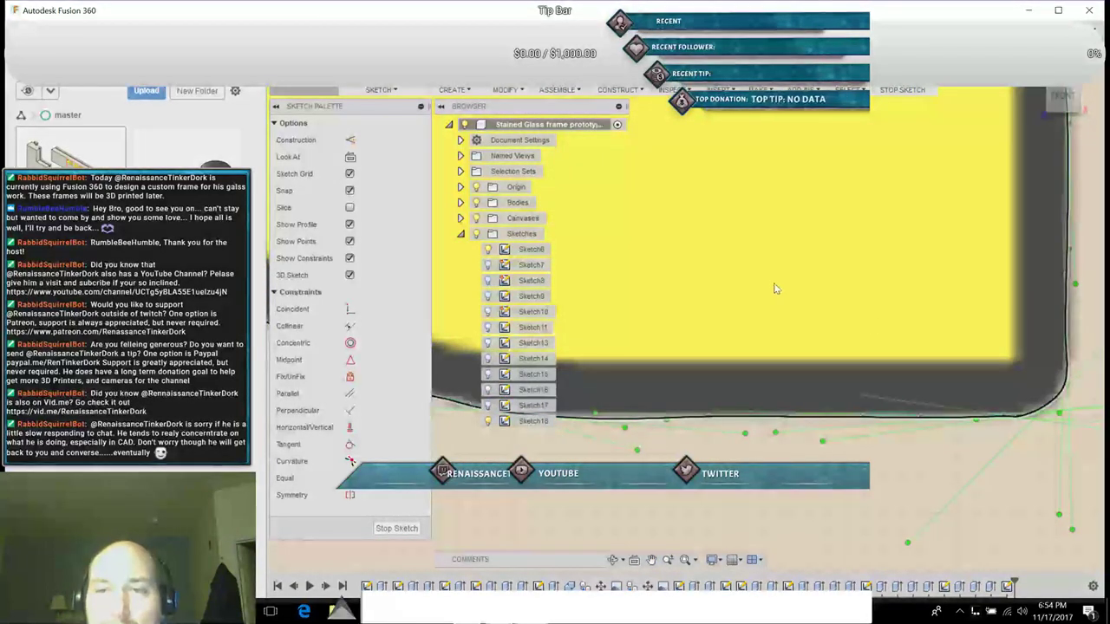
click(651, 559)
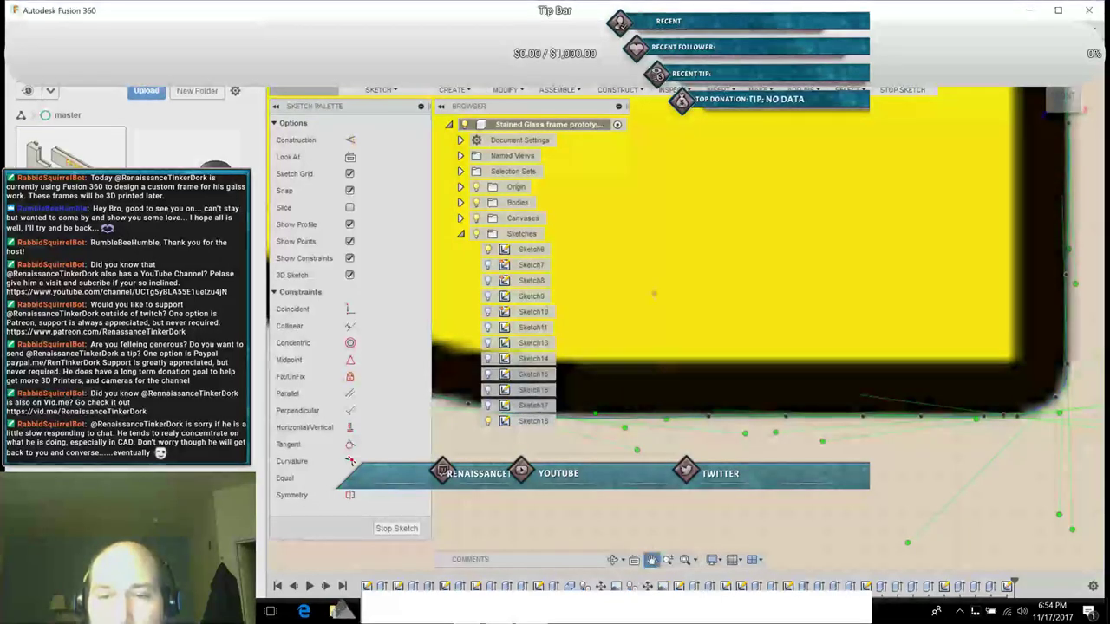
mouse_move(661, 281)
mouse_down()
mouse_move(956, 337)
mouse_move(984, 369)
mouse_move(1063, 376)
mouse_move(1036, 451)
mouse_up()
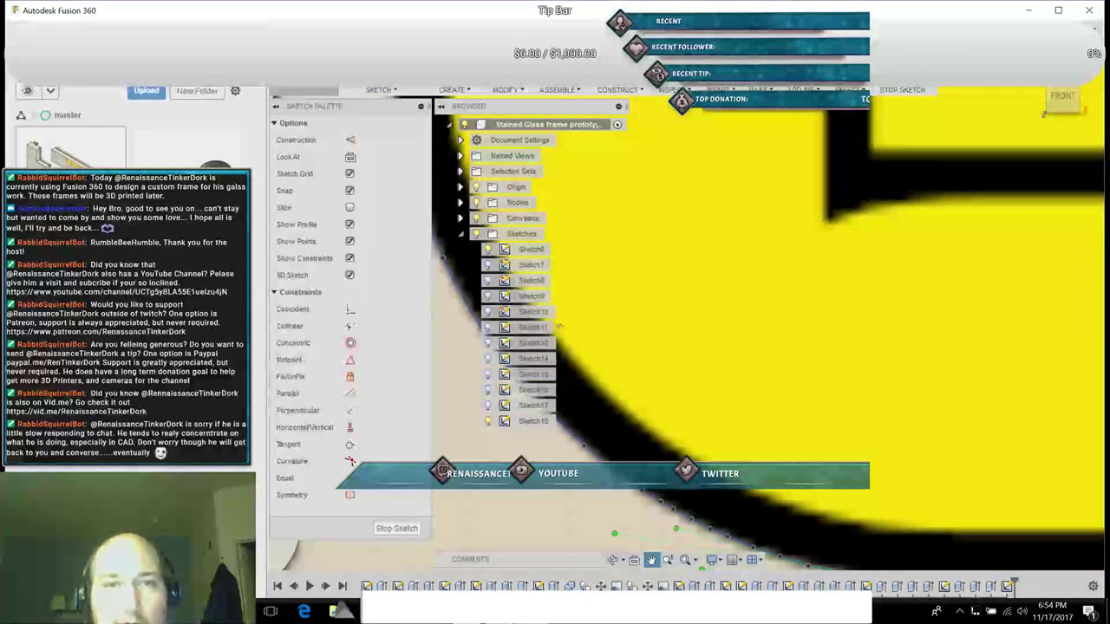
Step: Start a new spline on the inner edge of the G's black border at the bottom and trace it up the lower-left curve
click(380, 89)
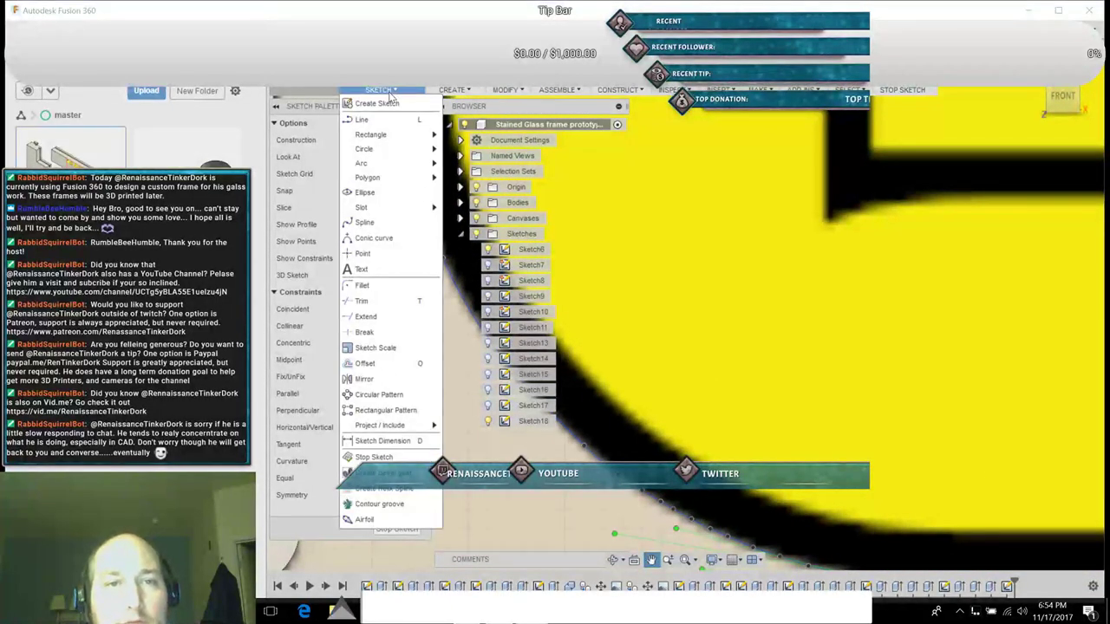
click(365, 223)
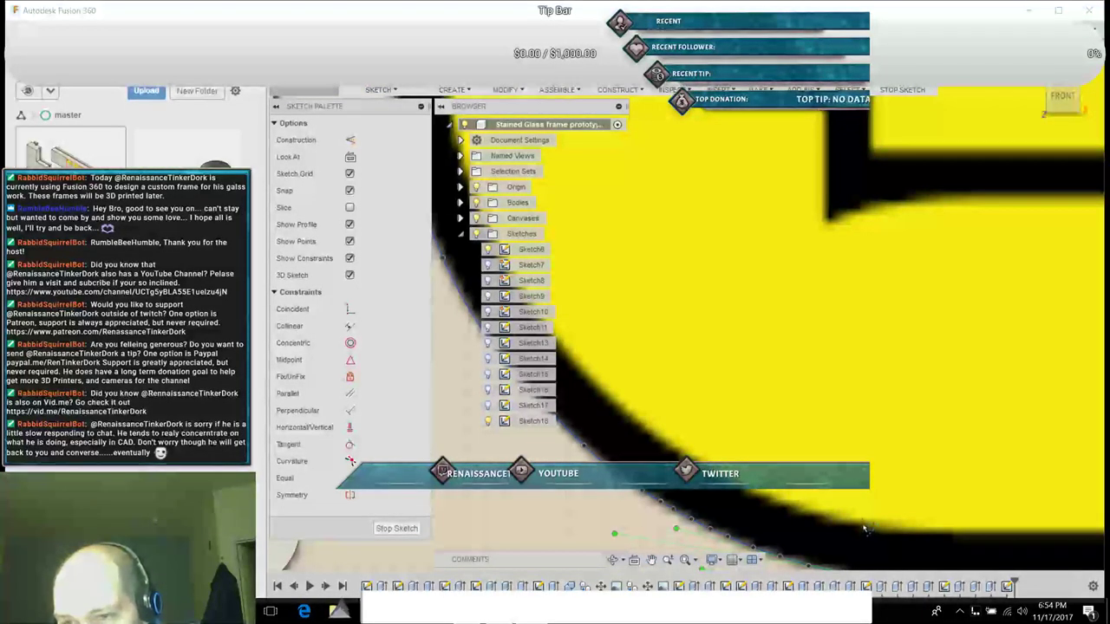
click(819, 519)
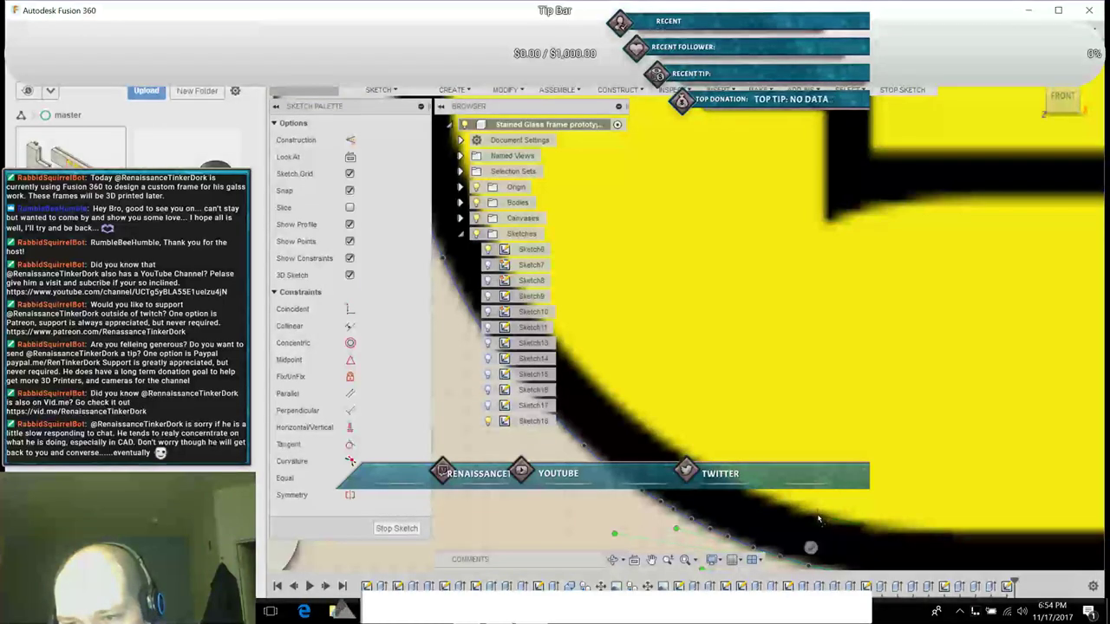
click(769, 501)
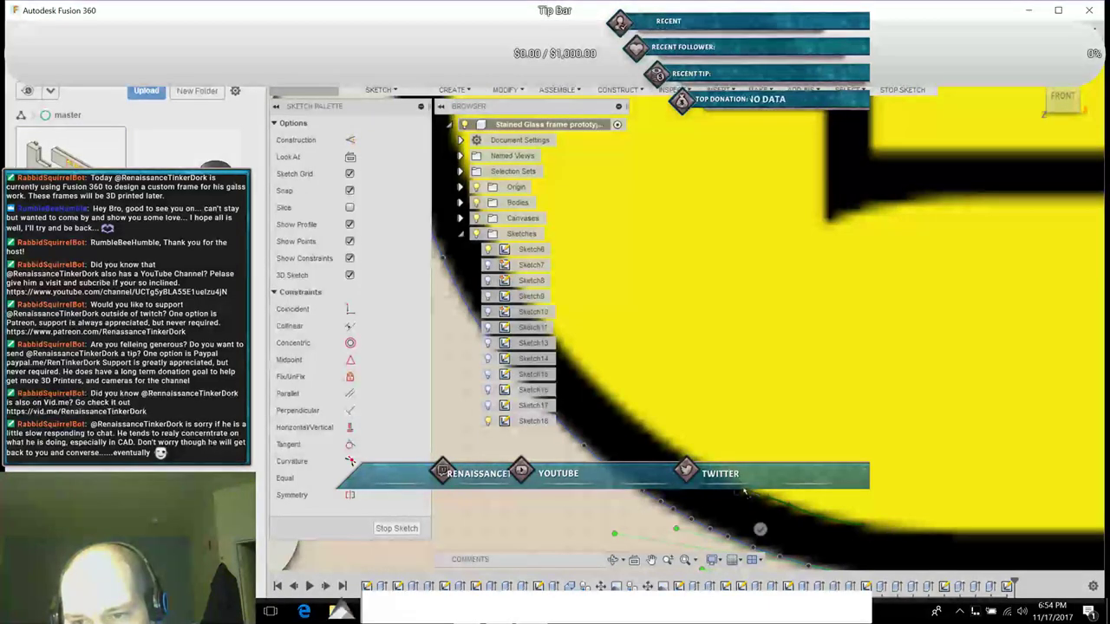
click(750, 492)
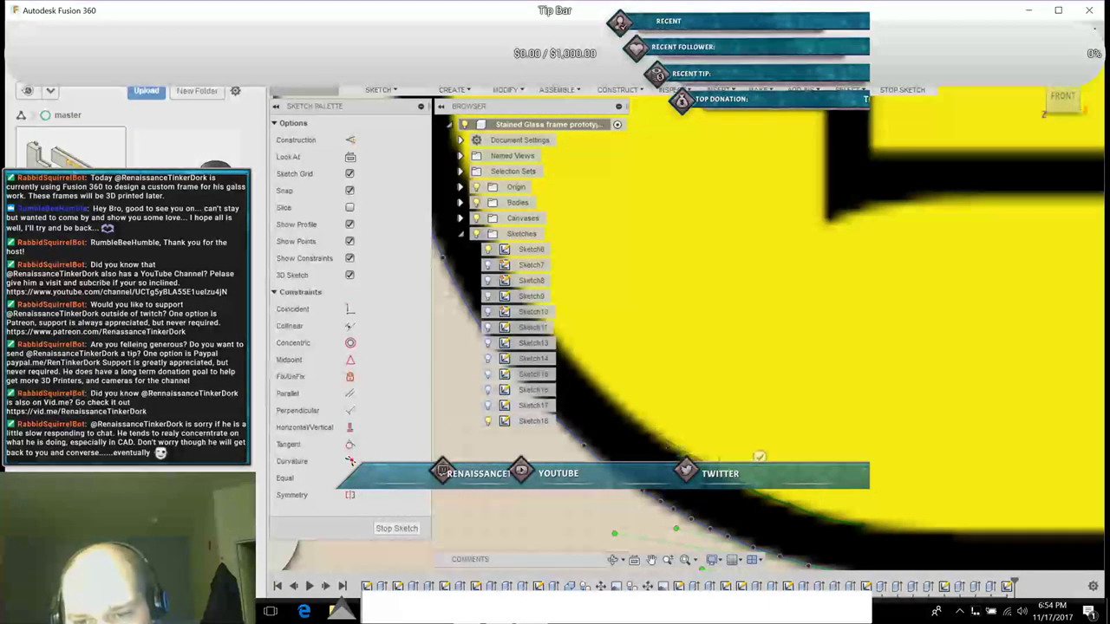
click(734, 484)
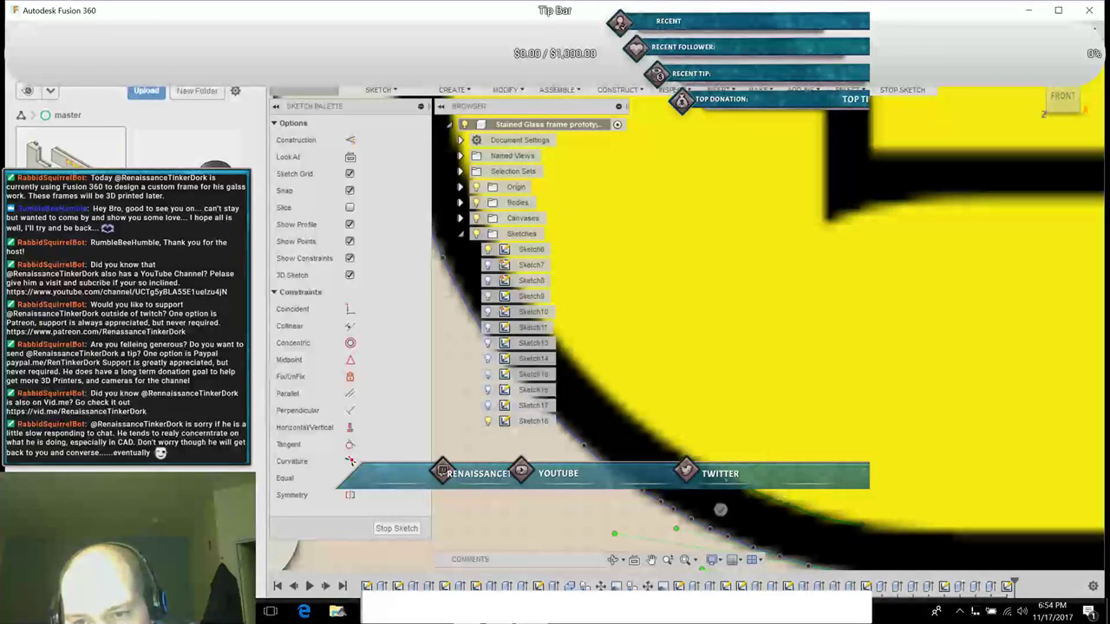
click(652, 434)
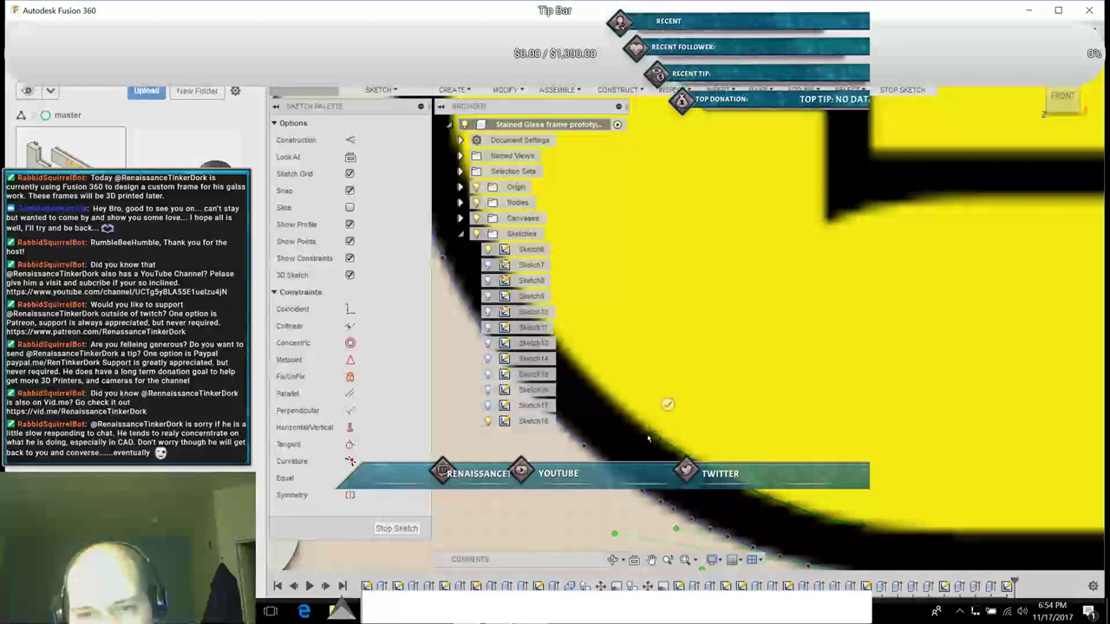
click(573, 365)
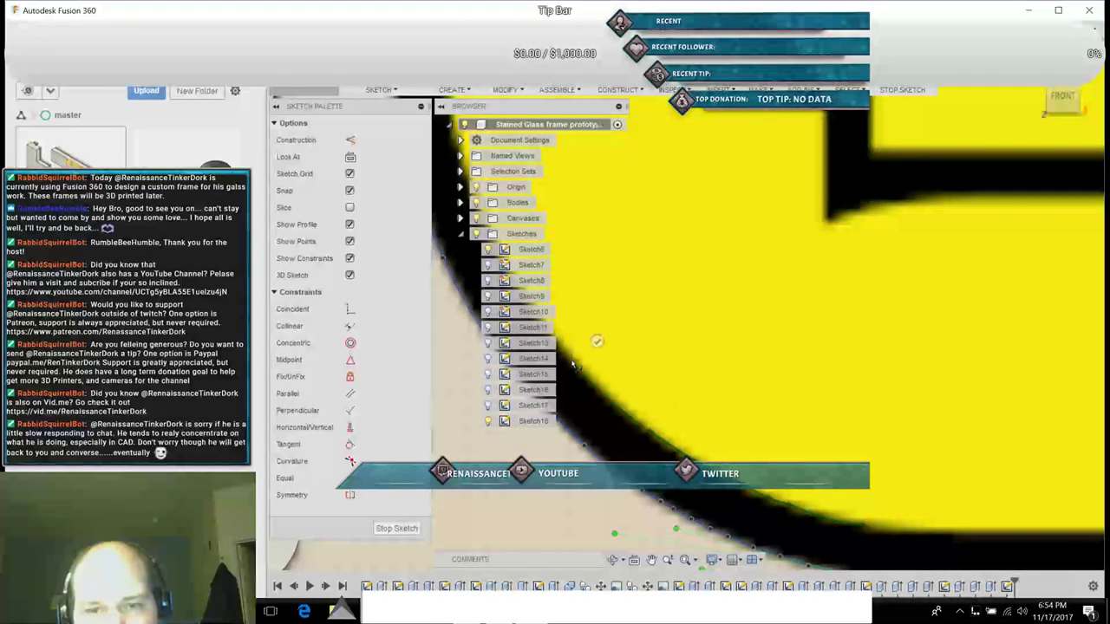
Step: Continue the inner spline upward from the lower-left curve onto the steep part of the G's left inner edge
click(651, 559)
drag(563, 478, 746, 541)
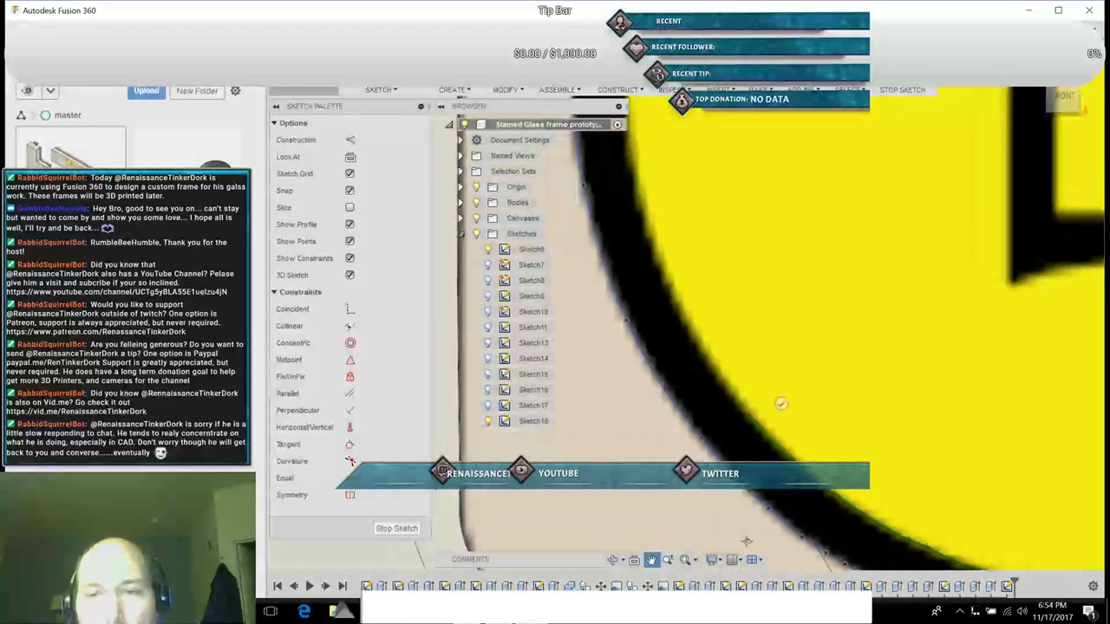
click(684, 299)
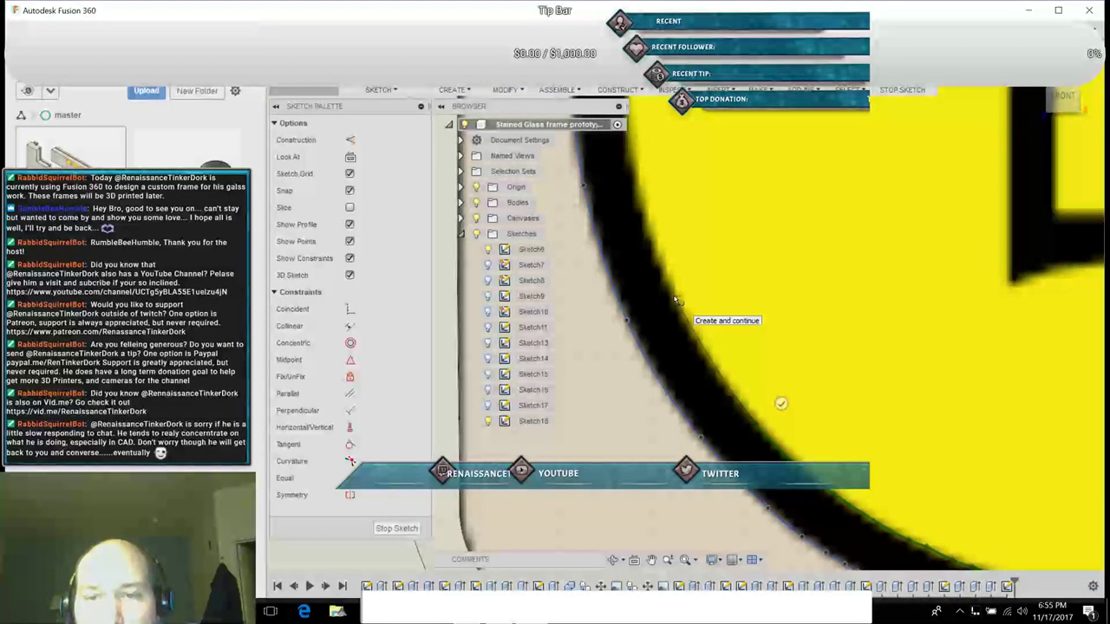
click(675, 300)
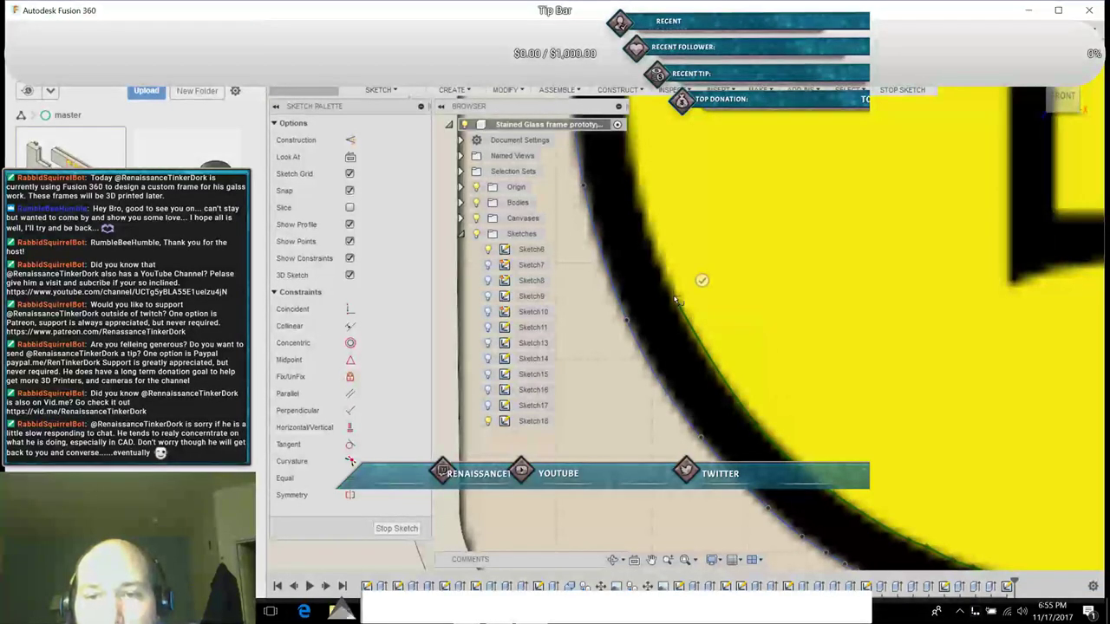
click(631, 135)
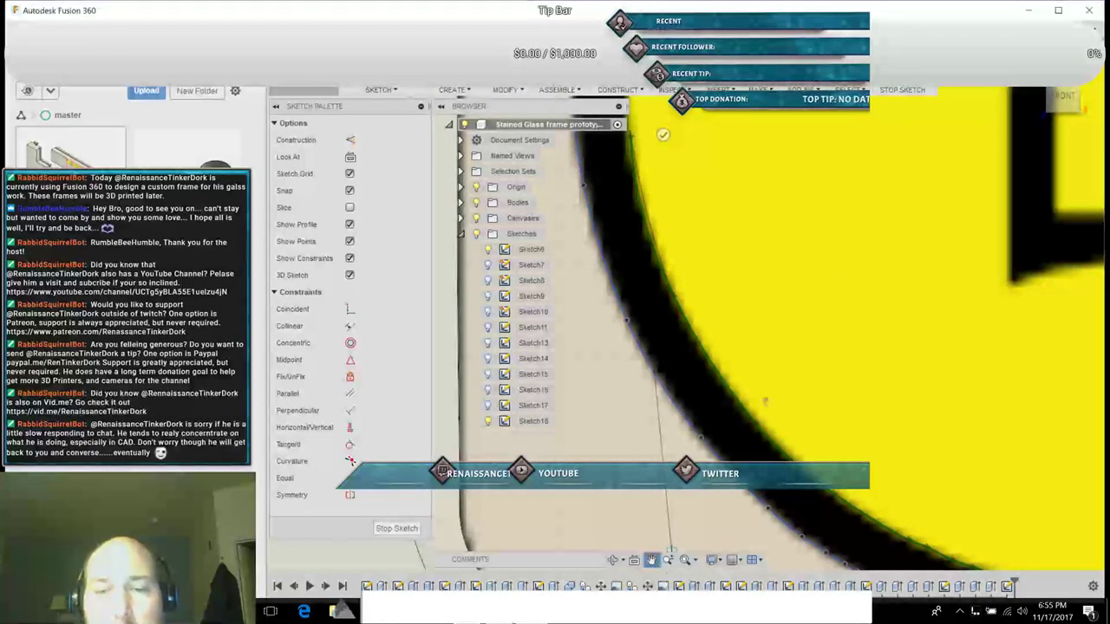
Step: Trace the inner spline past the leftmost bulge of the G to the start of the upper-left curve
mouse_move(800, 218)
middle_down()
mouse_move(843, 367)
mouse_move(845, 487)
middle_up()
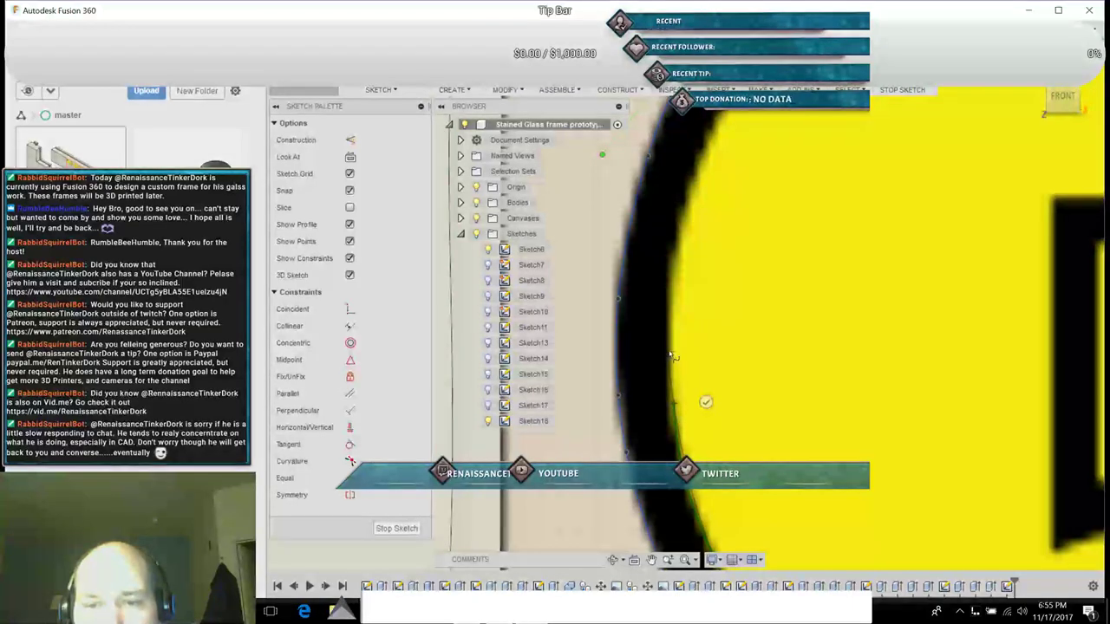
click(670, 356)
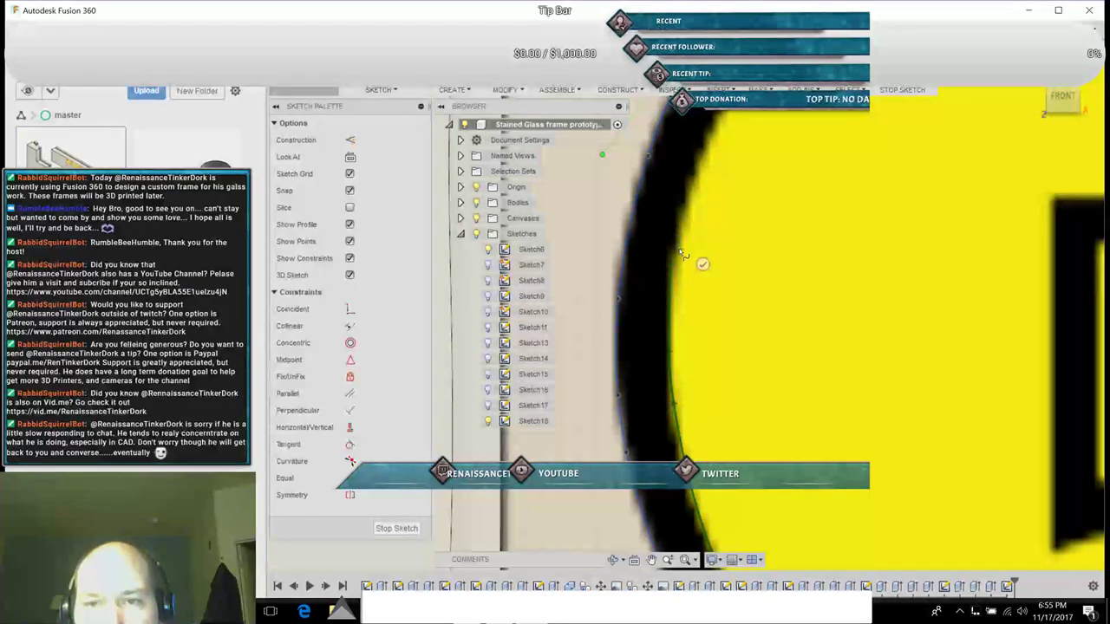
click(697, 177)
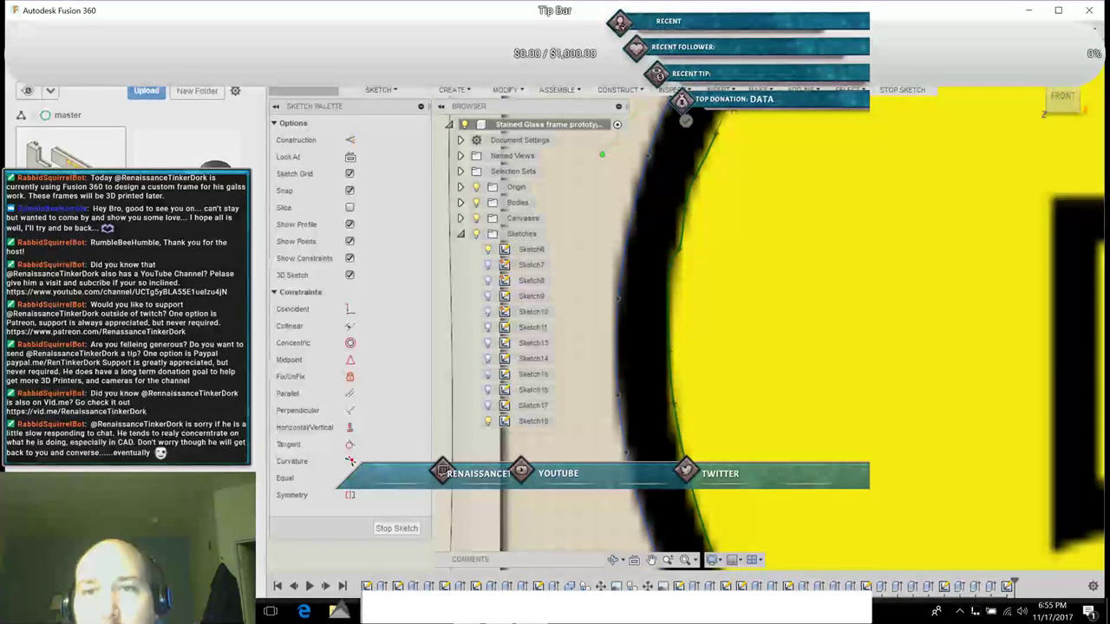
click(727, 117)
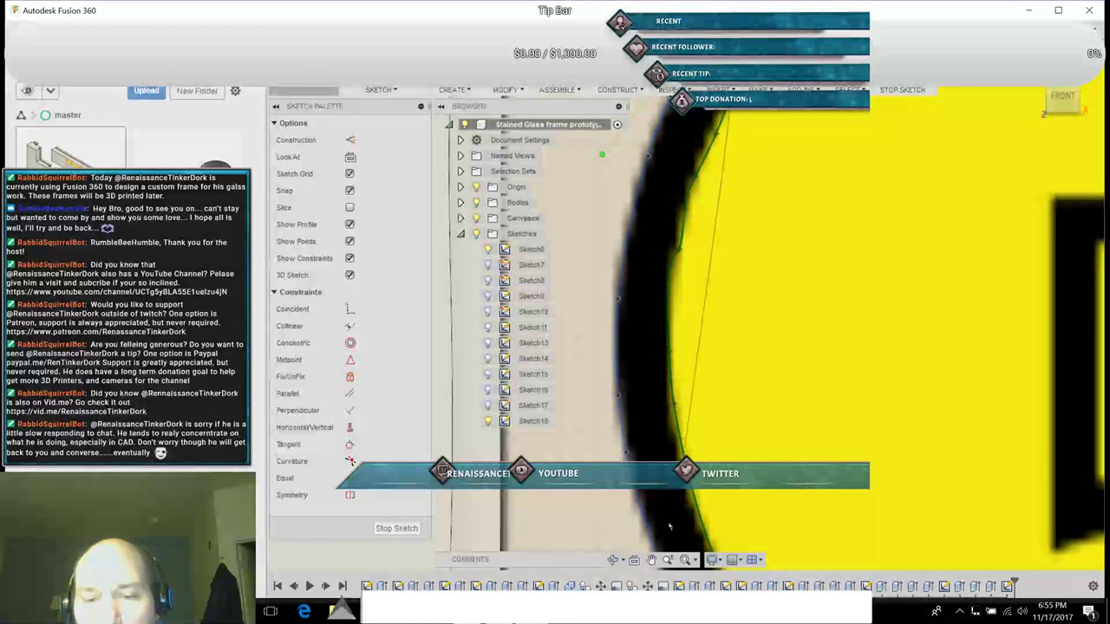
Step: Continue the inner spline around the G's upper-left inner curve to the border's top inner edge
click(651, 559)
drag(834, 306, 443, 575)
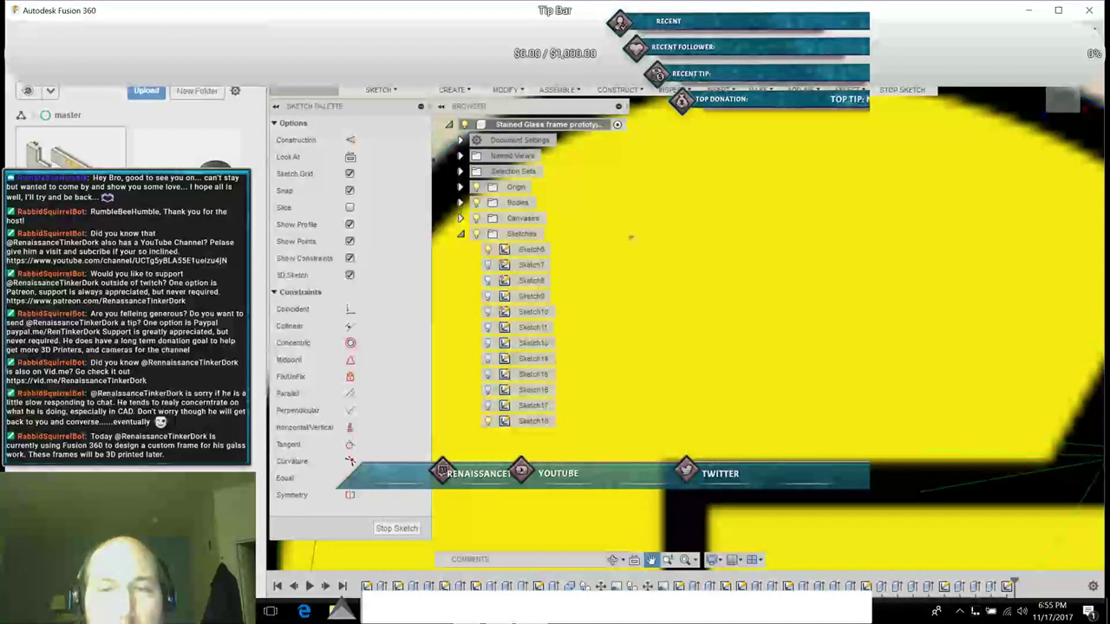
scroll(792, 188, down, 3)
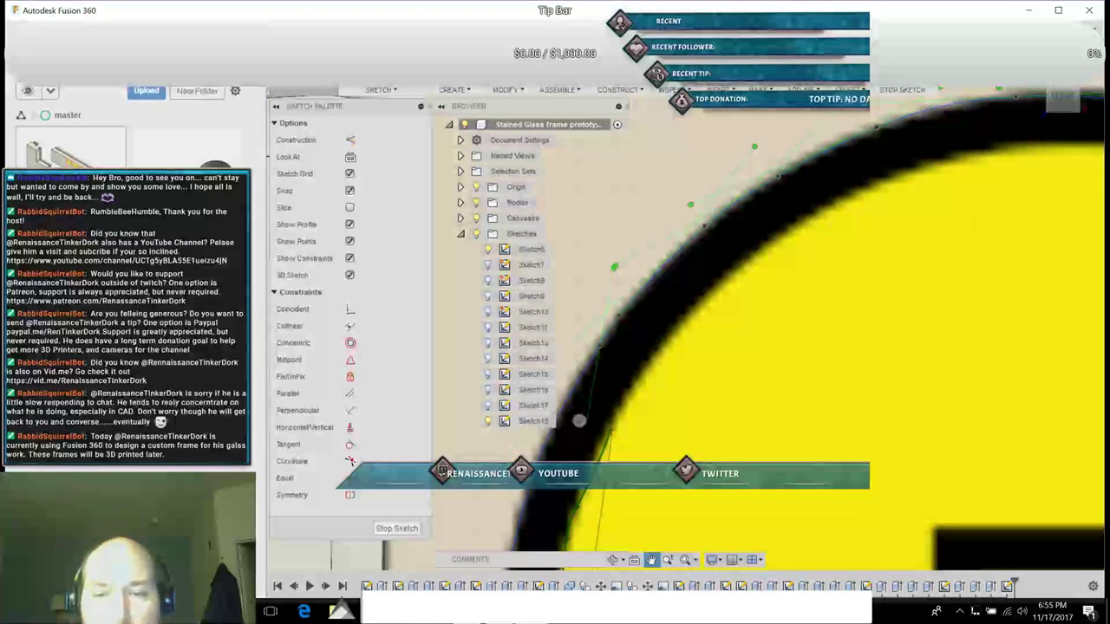
click(663, 354)
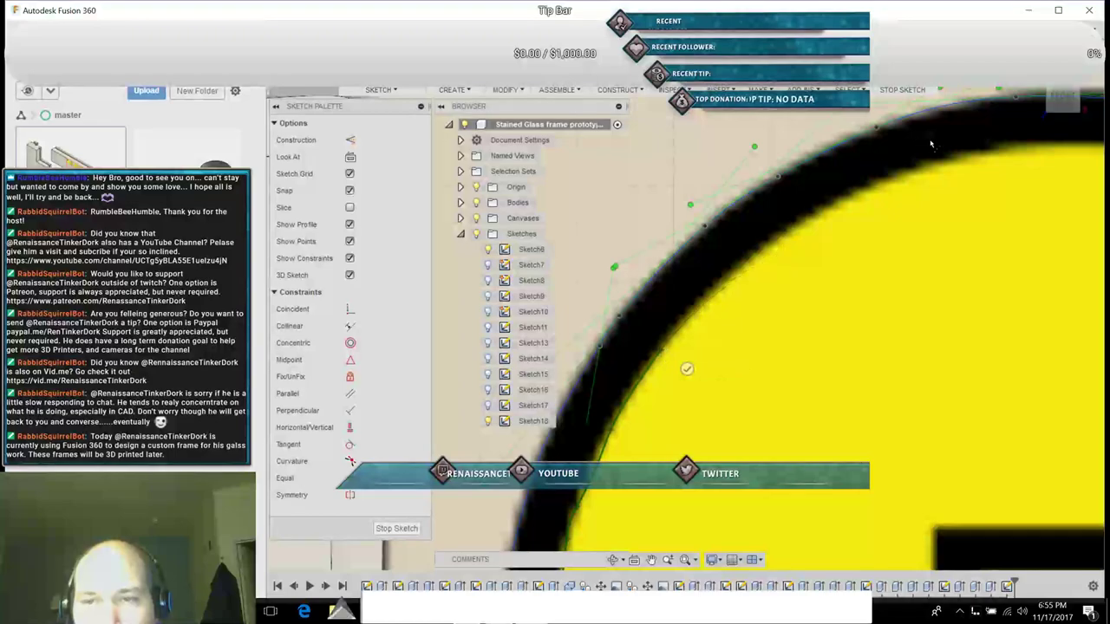
click(776, 248)
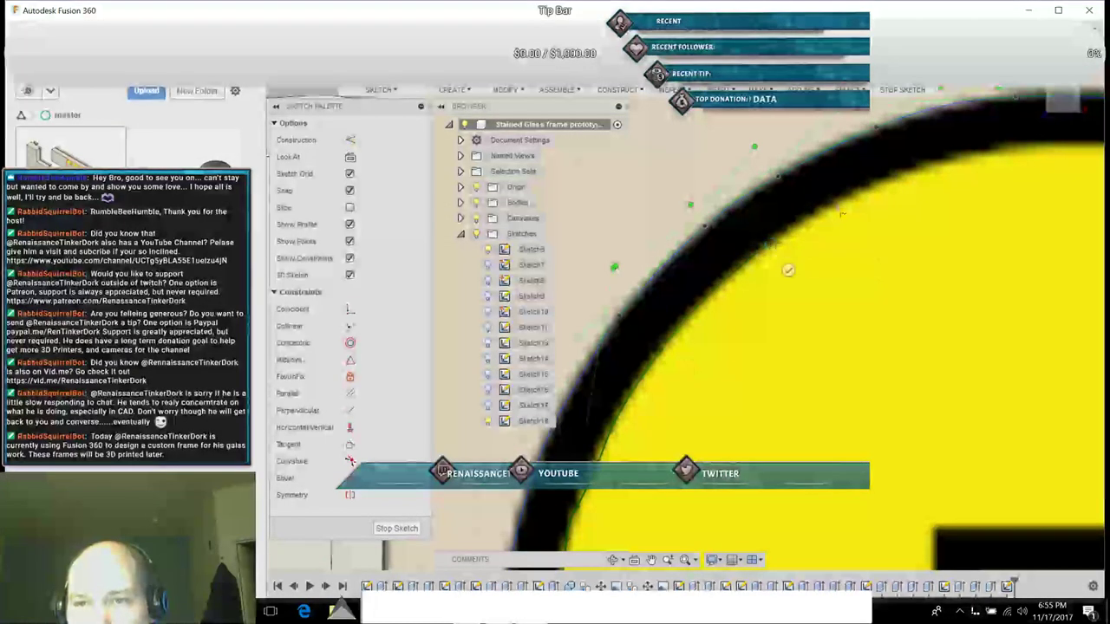
click(939, 170)
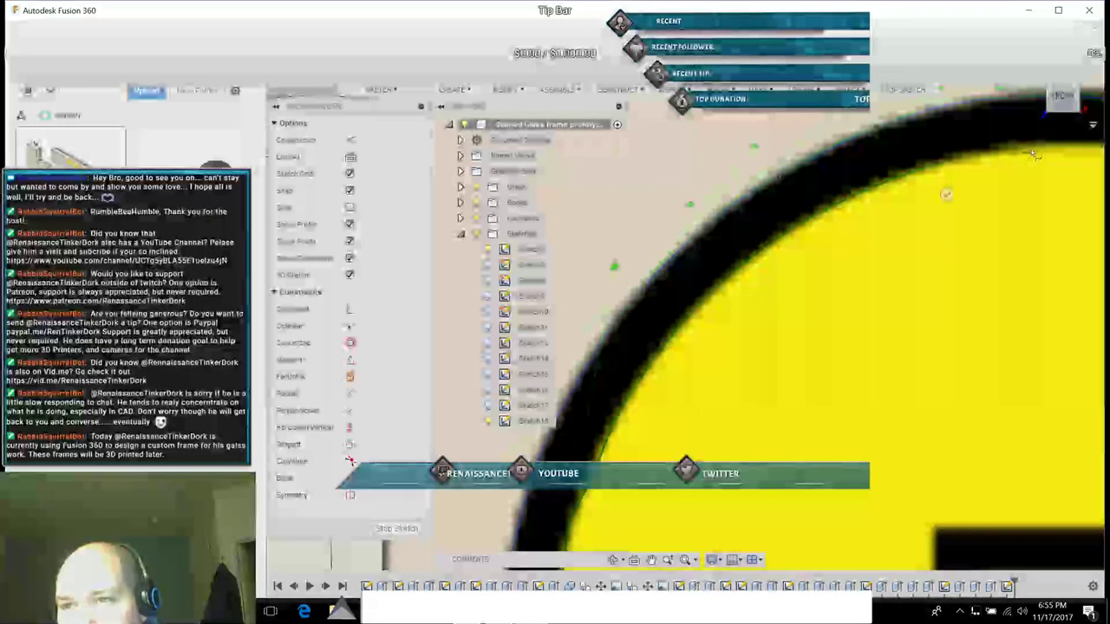
click(1038, 153)
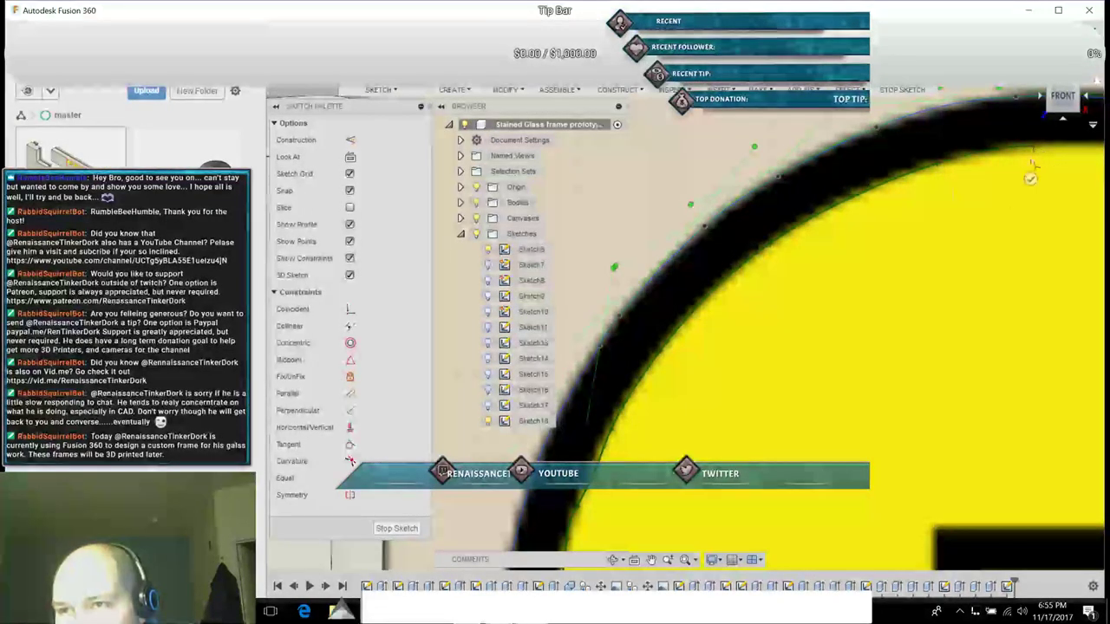
click(652, 559)
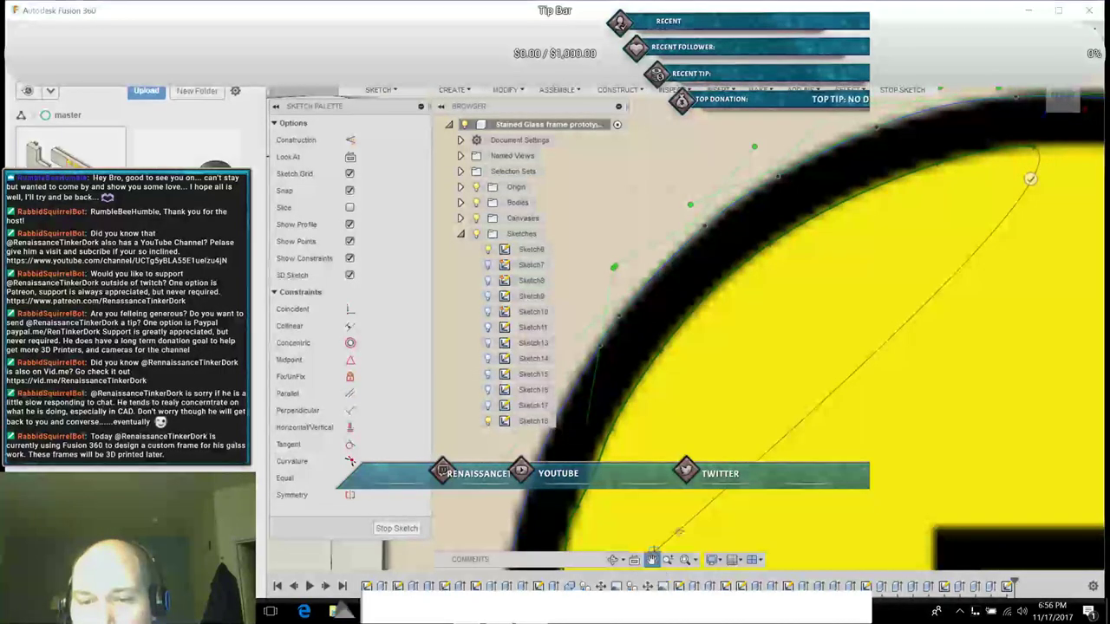
Step: Continue the inner spline around the G's upper-right inner curve, past the pointed corner and down the slanted terminal edge
drag(933, 328, 576, 385)
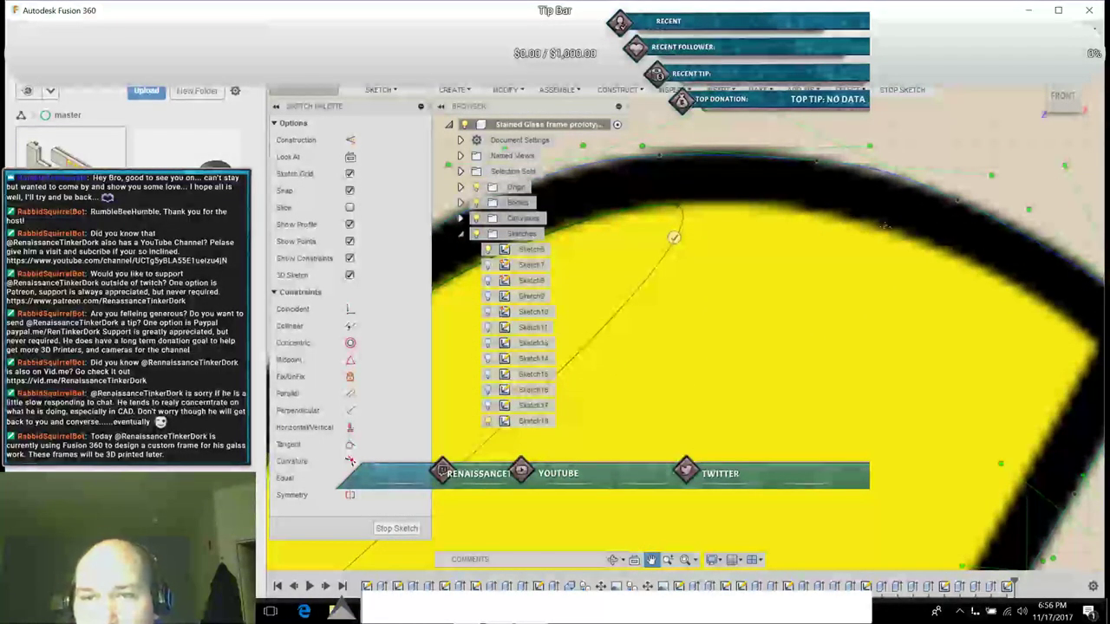
key(Escape)
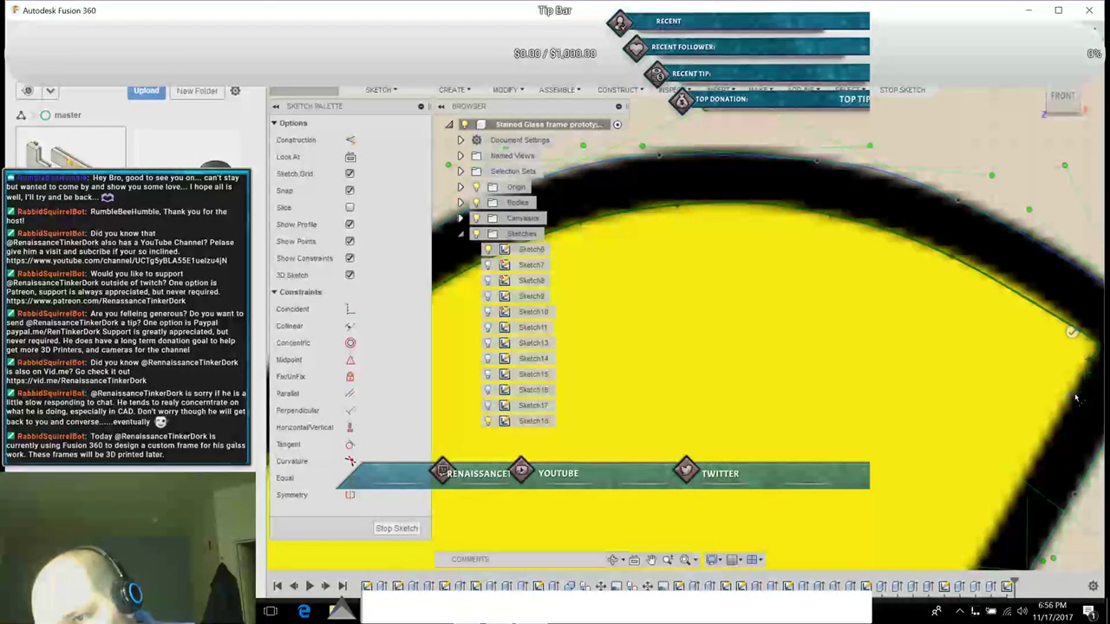
click(1040, 457)
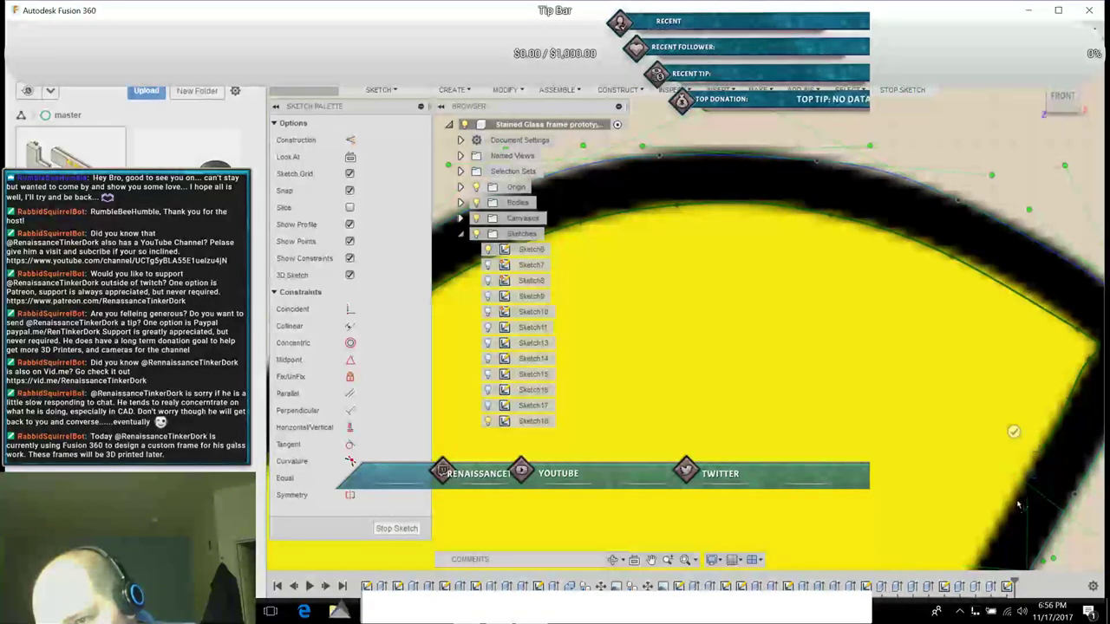
click(996, 535)
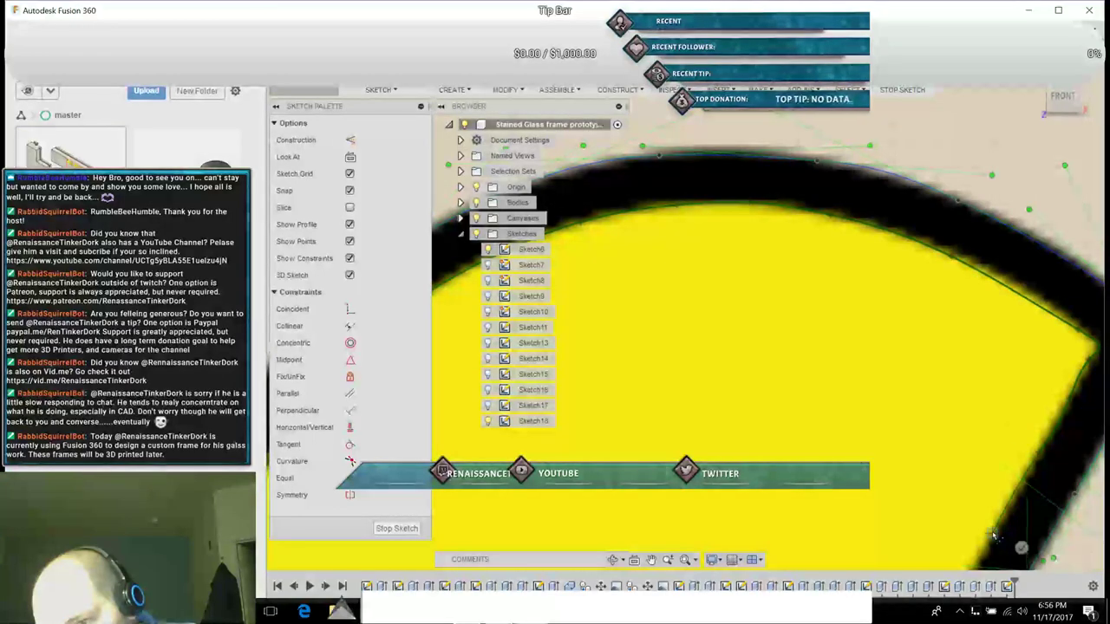
Step: Trace the inner spline from the slanted terminal's bottom corner along the crossbar's top edge, around its left corner and onto the vertical edge
click(652, 560)
mouse_move(781, 466)
mouse_down()
mouse_move(804, 302)
mouse_move(848, 234)
mouse_up()
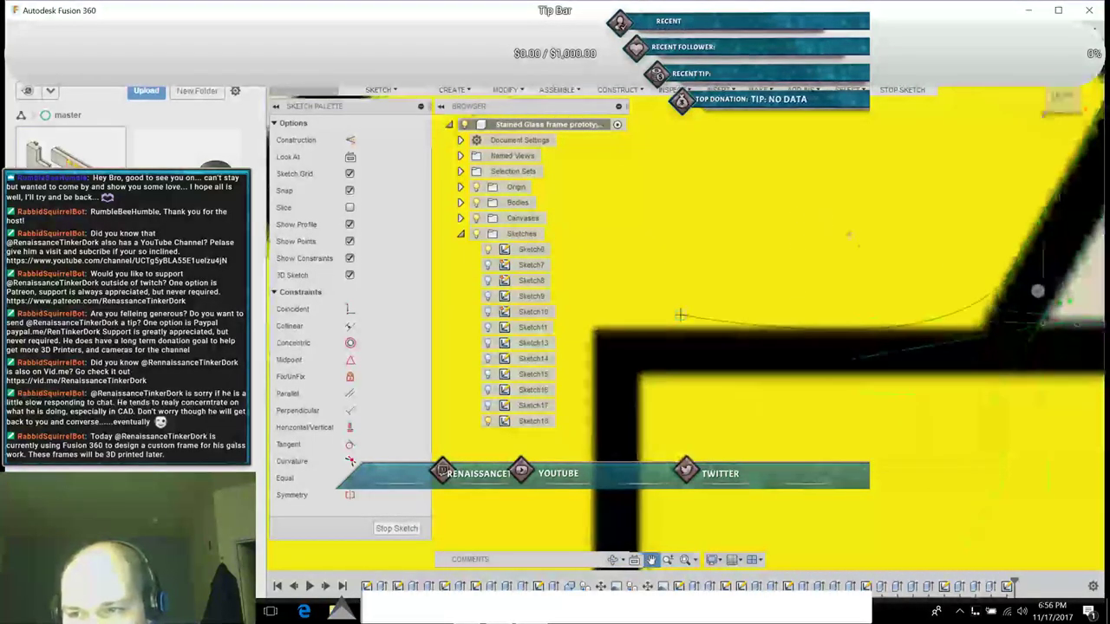
key(Escape)
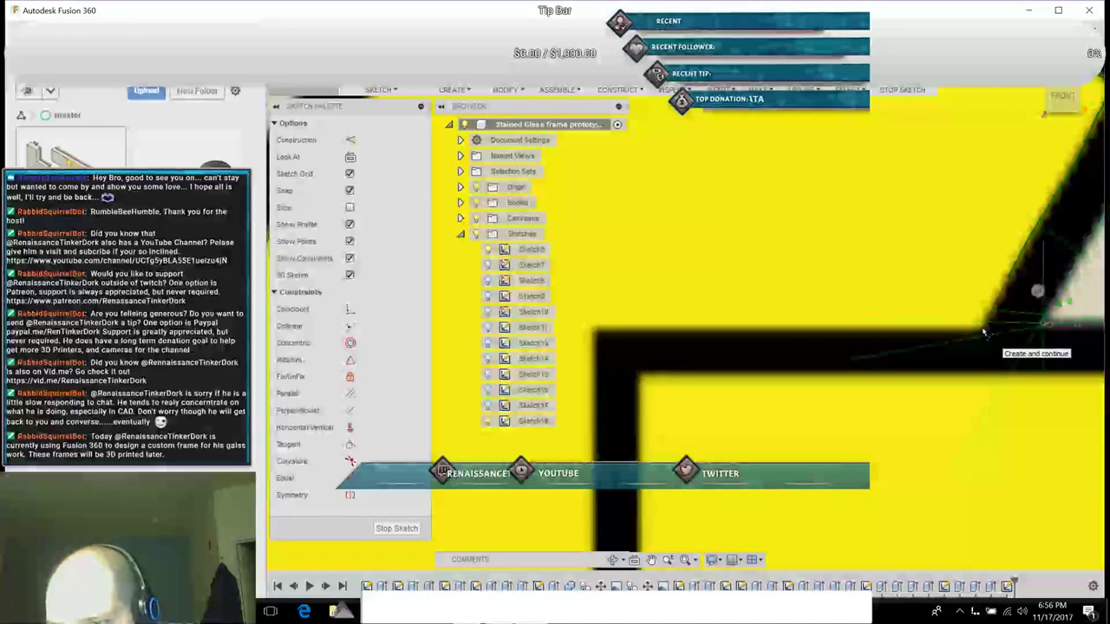
click(983, 331)
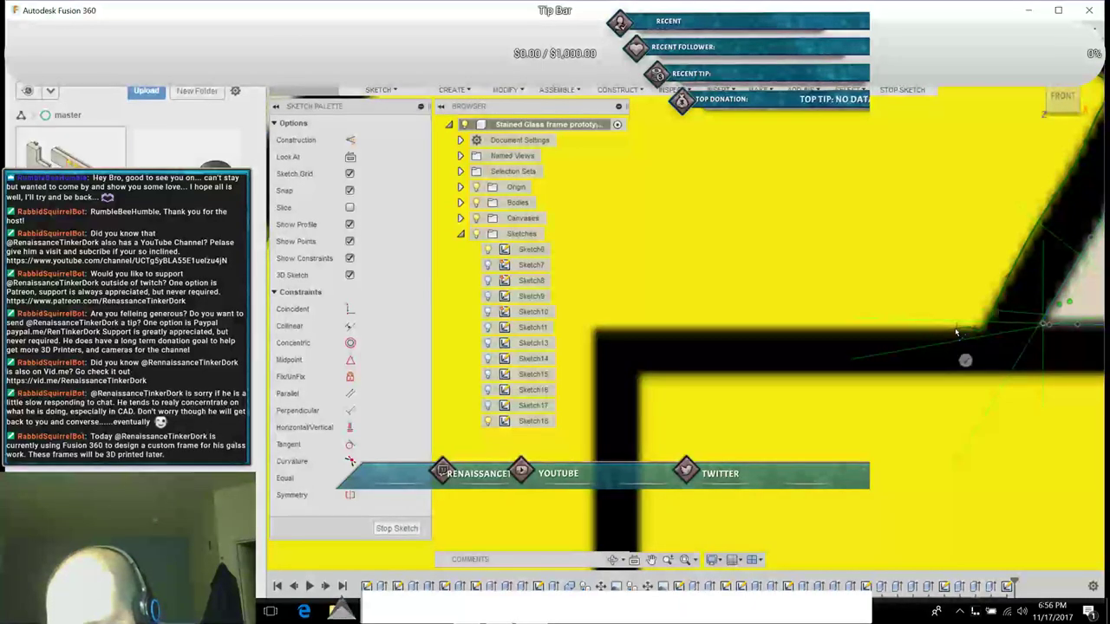
click(879, 332)
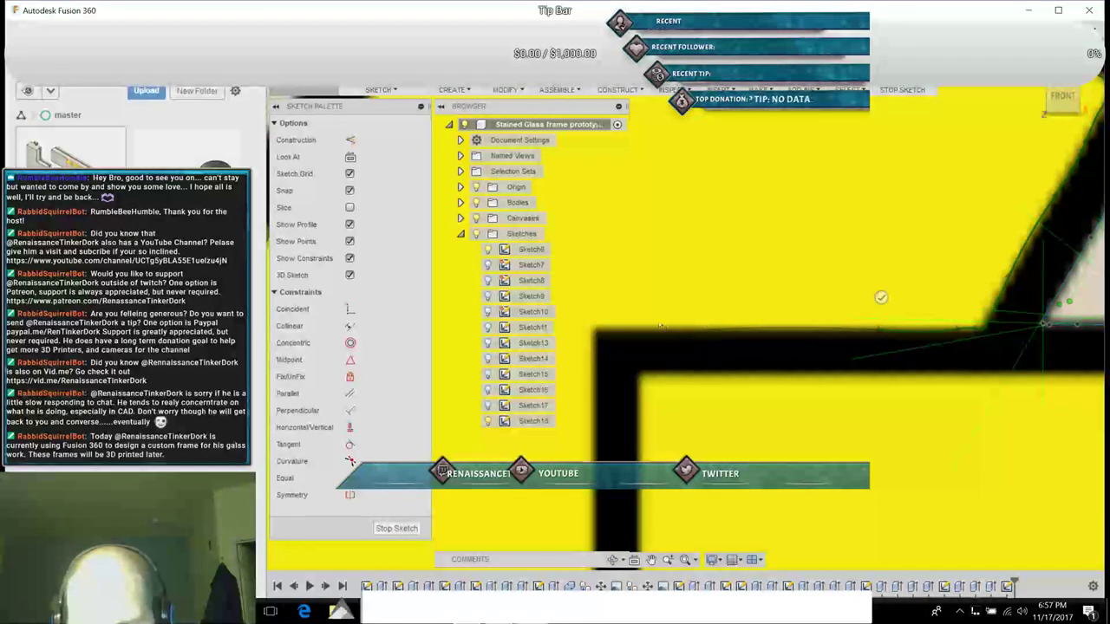
click(594, 330)
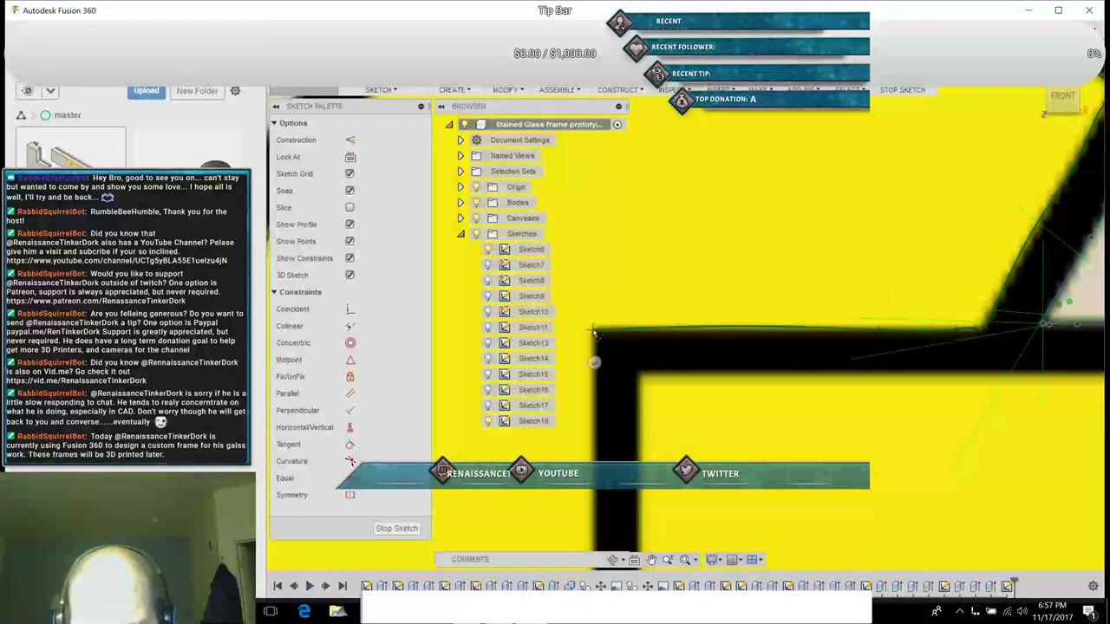
click(594, 437)
click(596, 440)
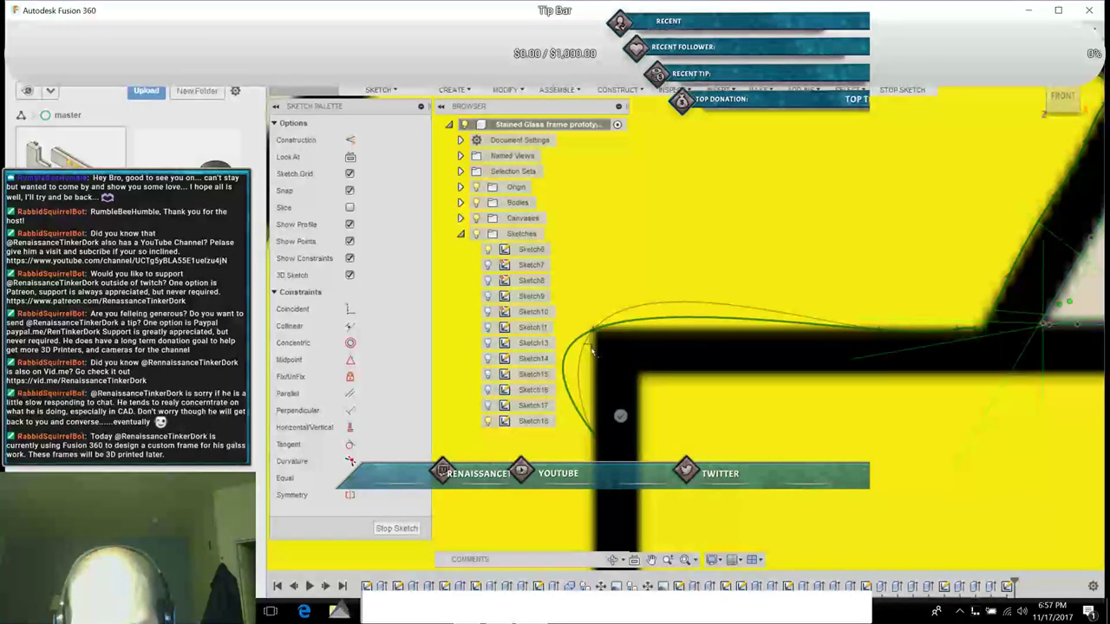
right_click(596, 441)
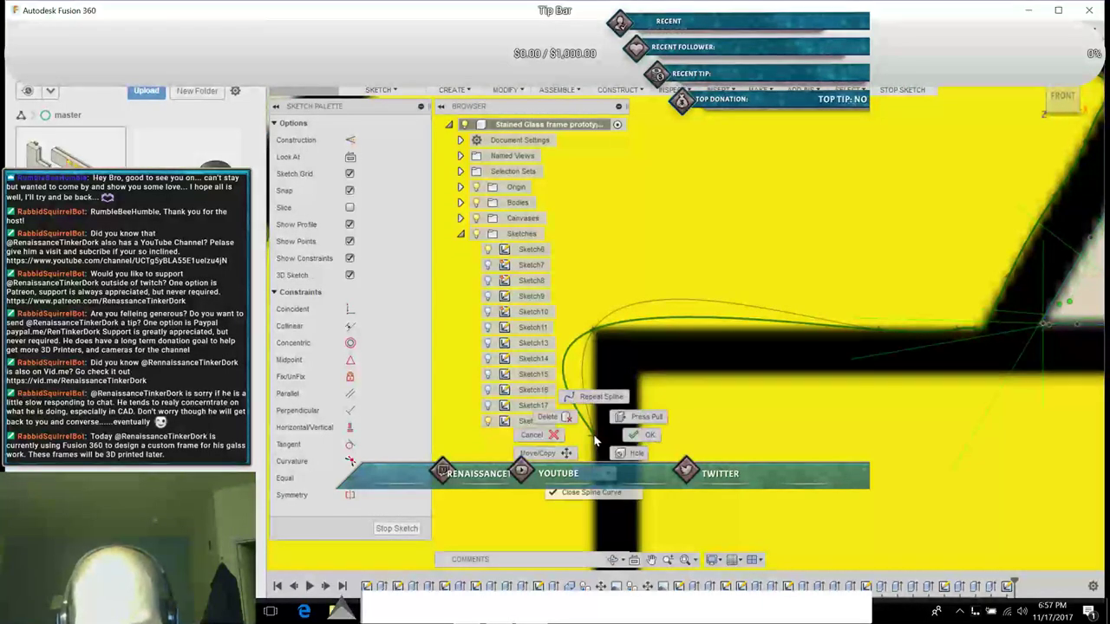
click(537, 453)
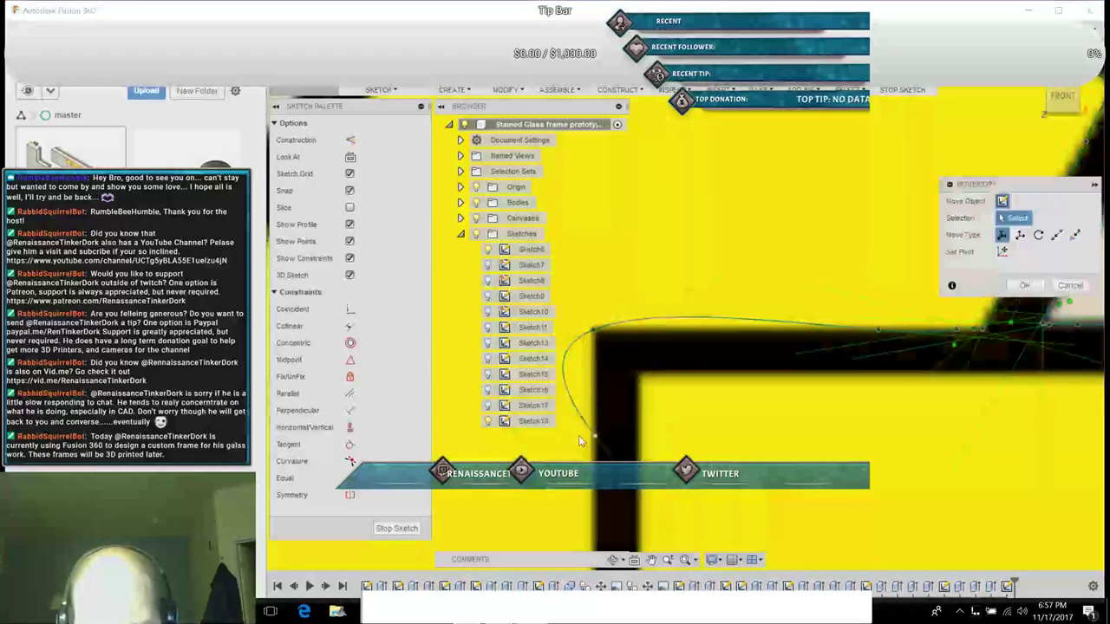
double_click(591, 391)
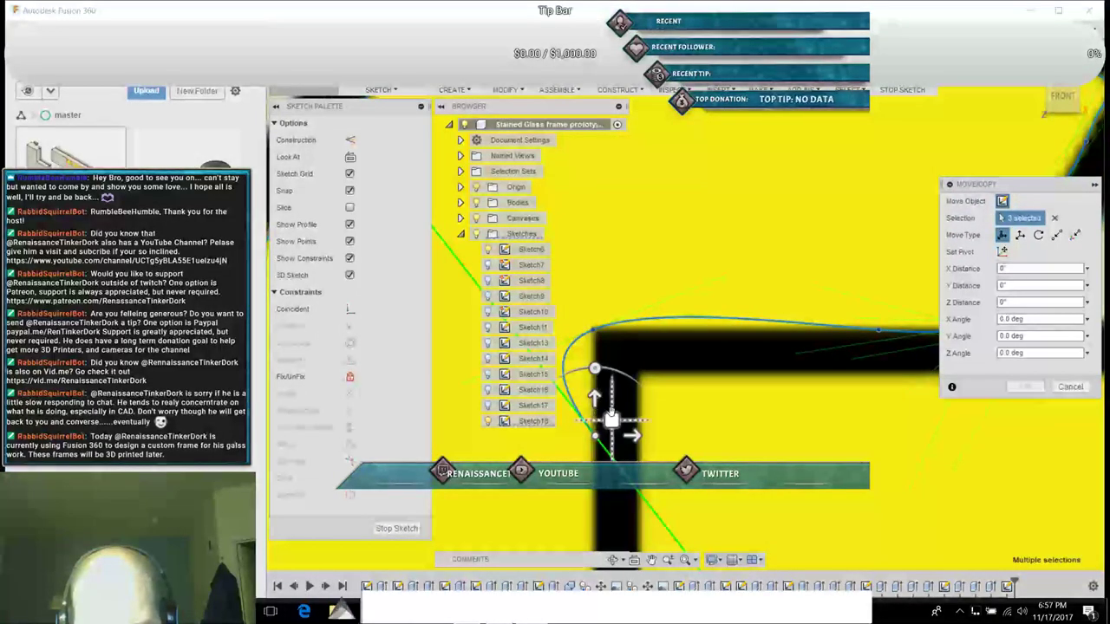
drag(612, 421, 613, 321)
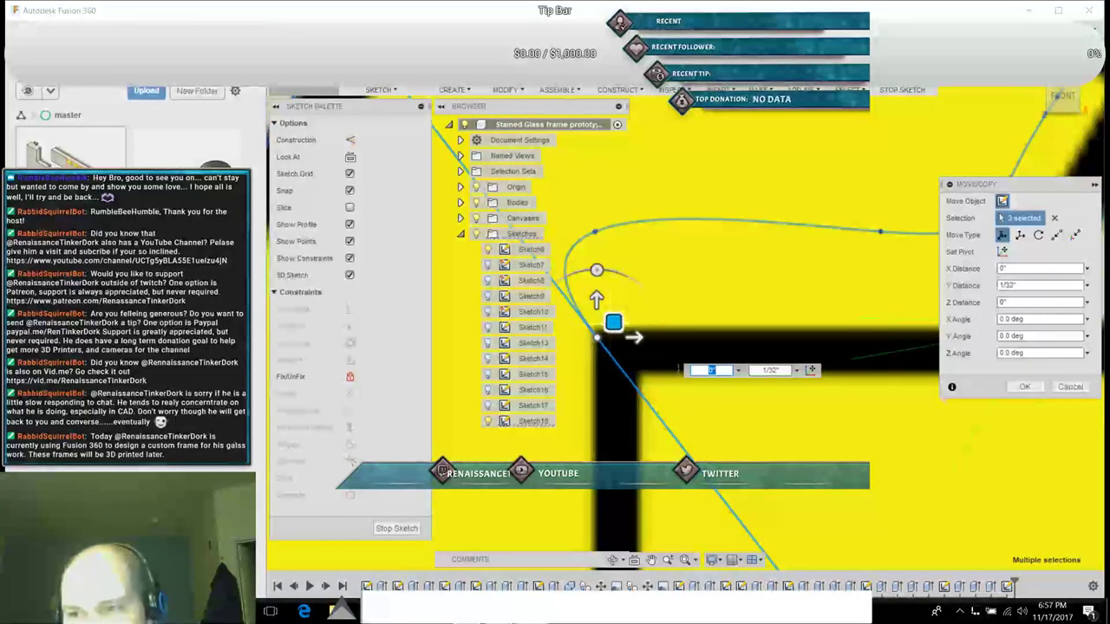
click(1074, 389)
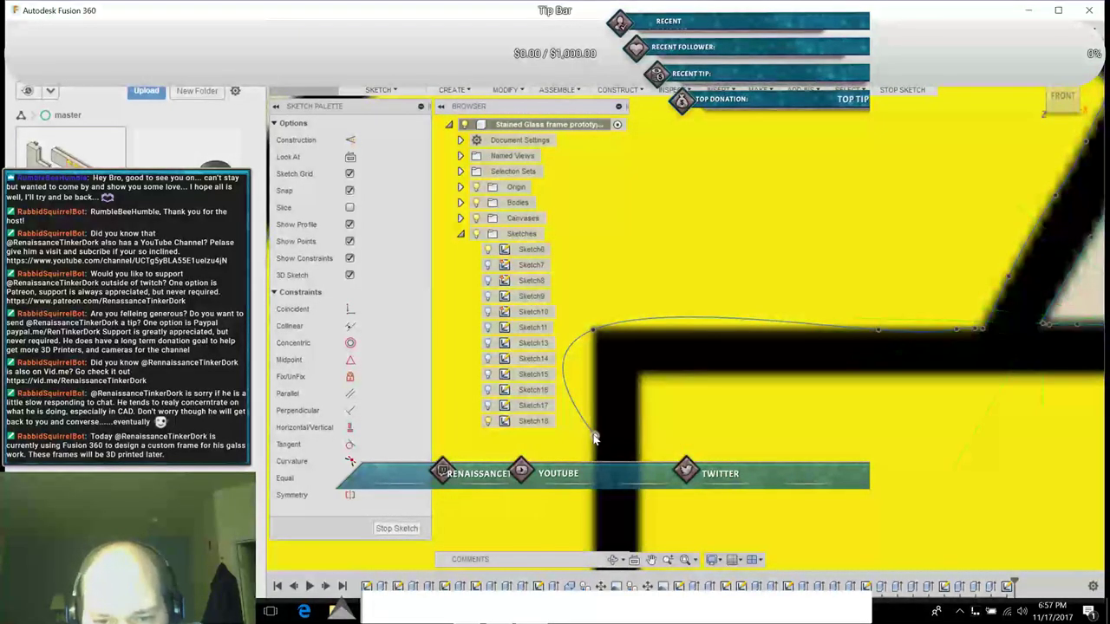
Step: Move the spline's end point up 1/32" from the vertical edge to the crossbar's top-left corner
right_click(594, 438)
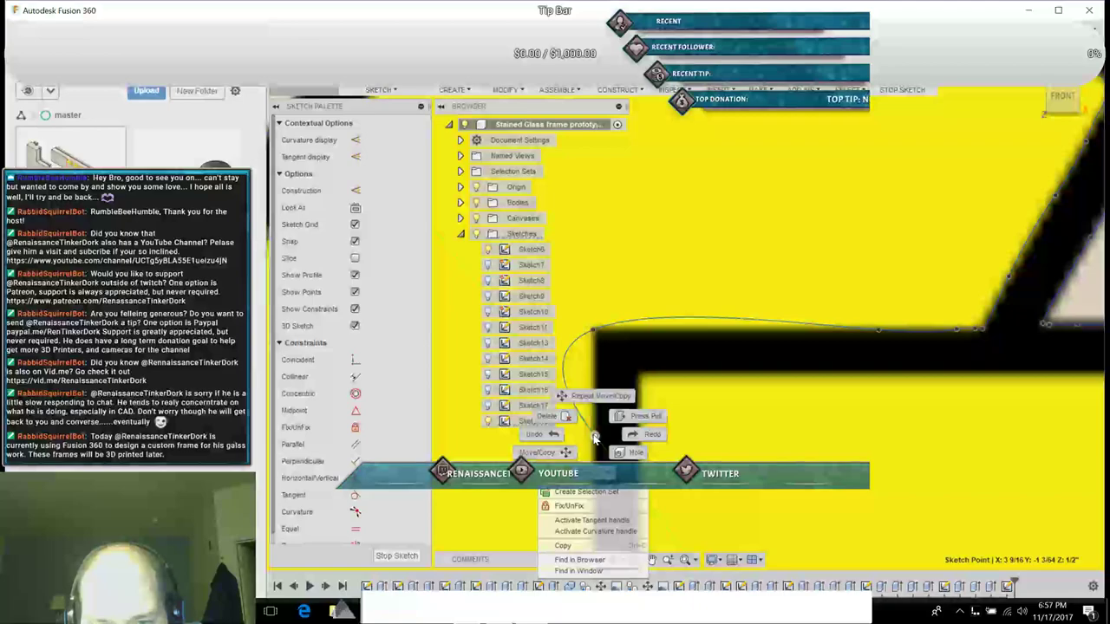
click(546, 450)
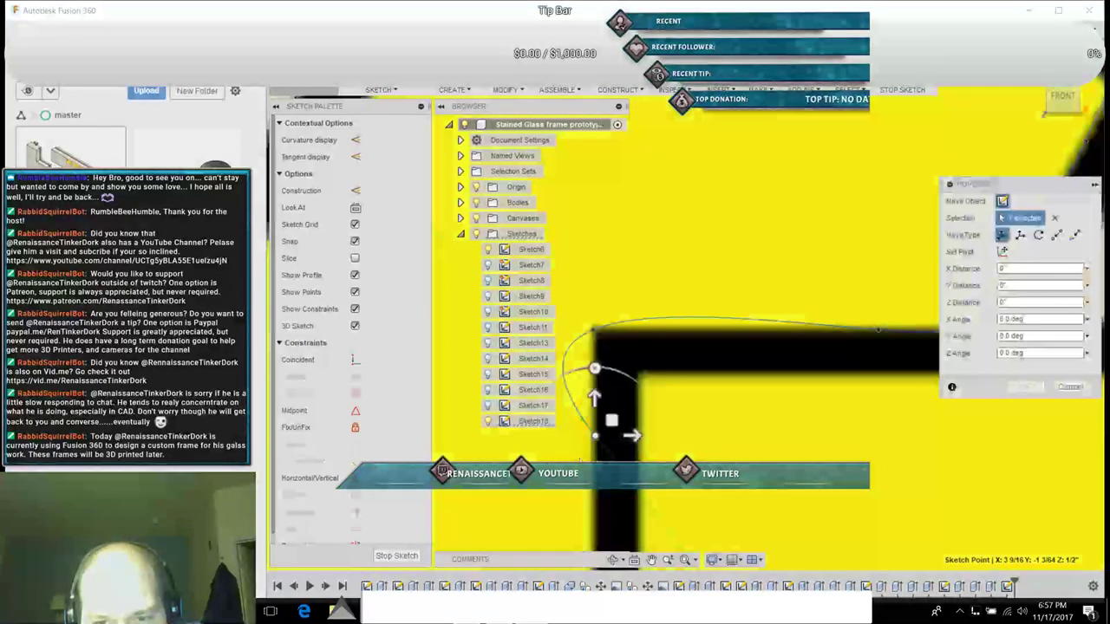
drag(612, 421, 608, 323)
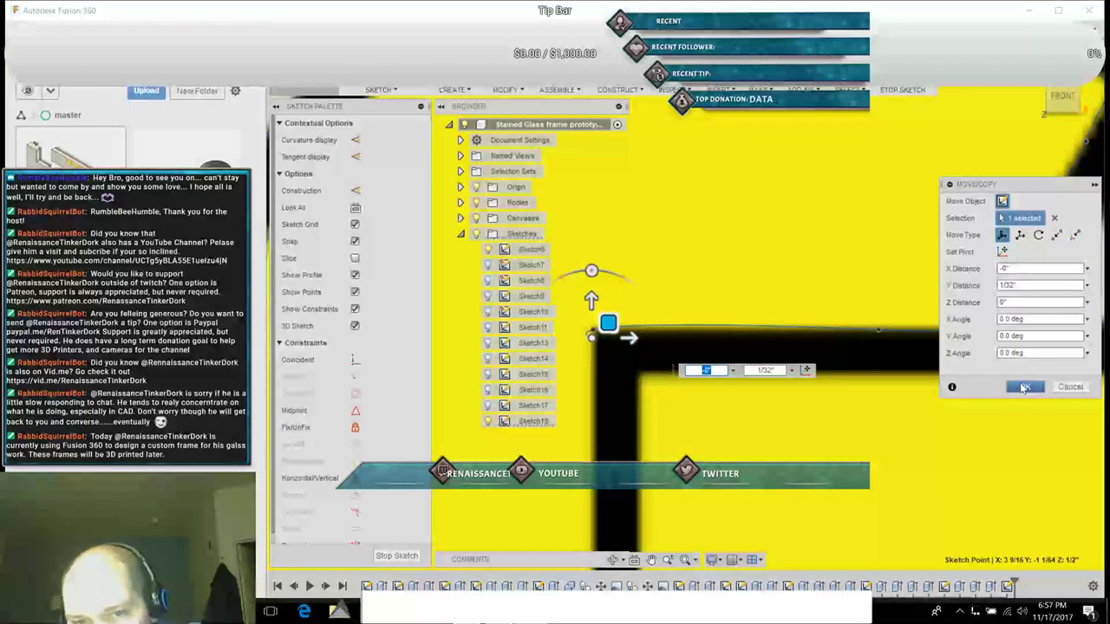
click(1023, 387)
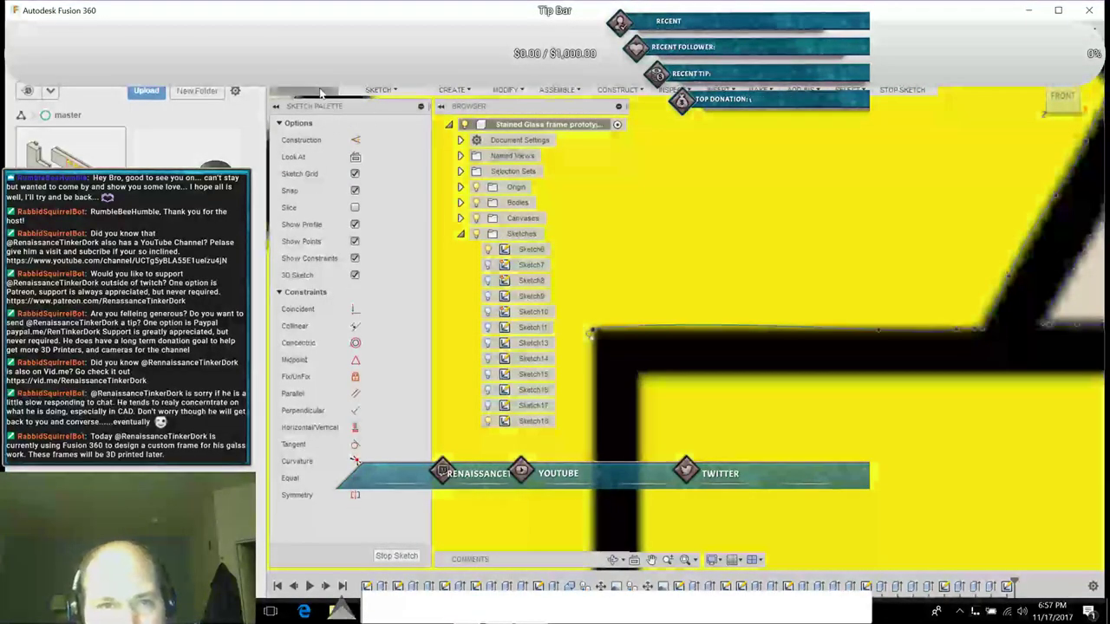
Step: Start a new spline at the crossbar's top-left corner and trace the vertical bar's left edge down to the pointed tip
click(375, 91)
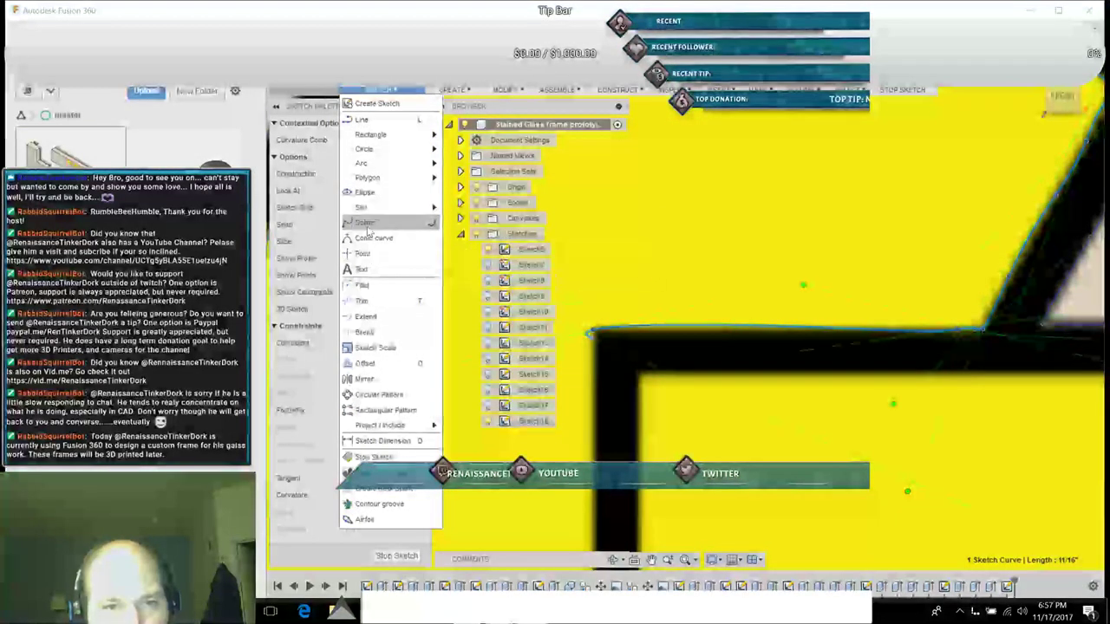
click(364, 254)
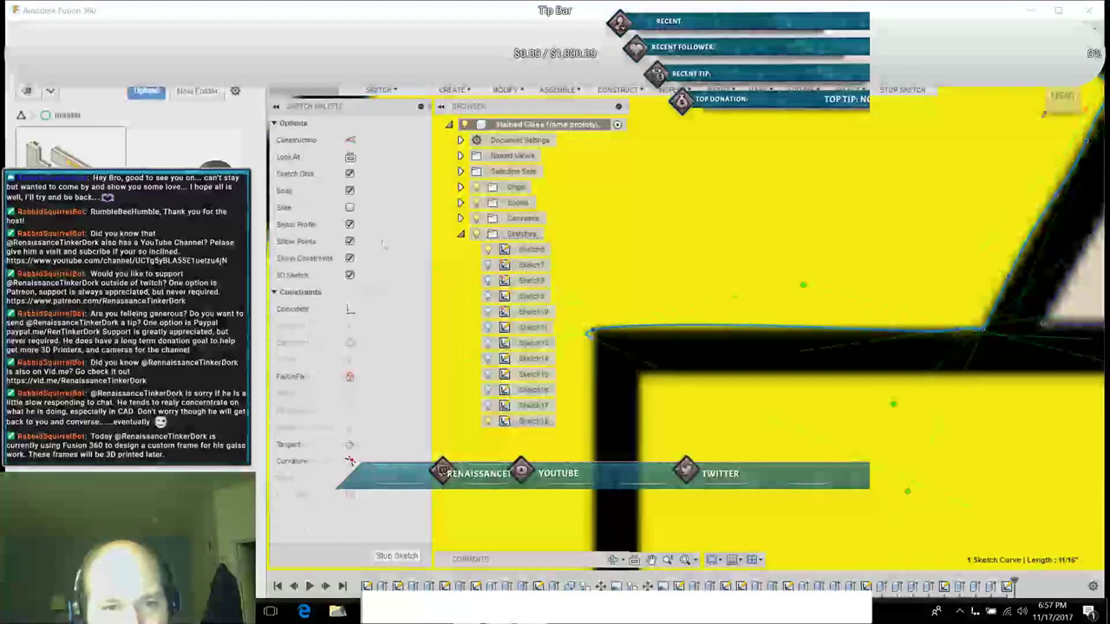
click(591, 335)
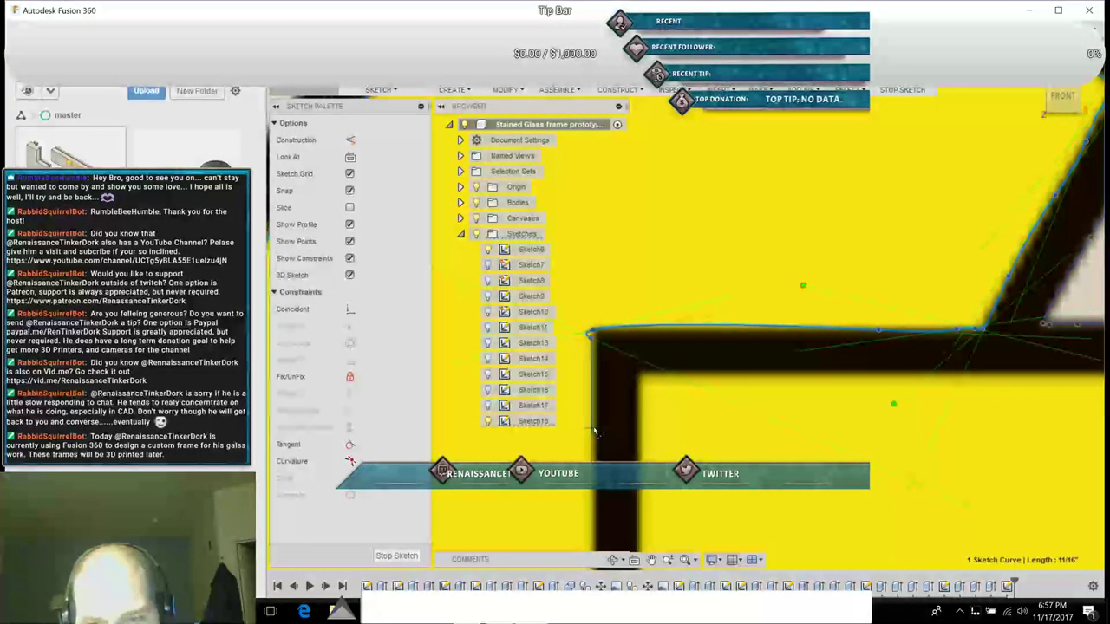
click(649, 565)
drag(665, 475, 693, 335)
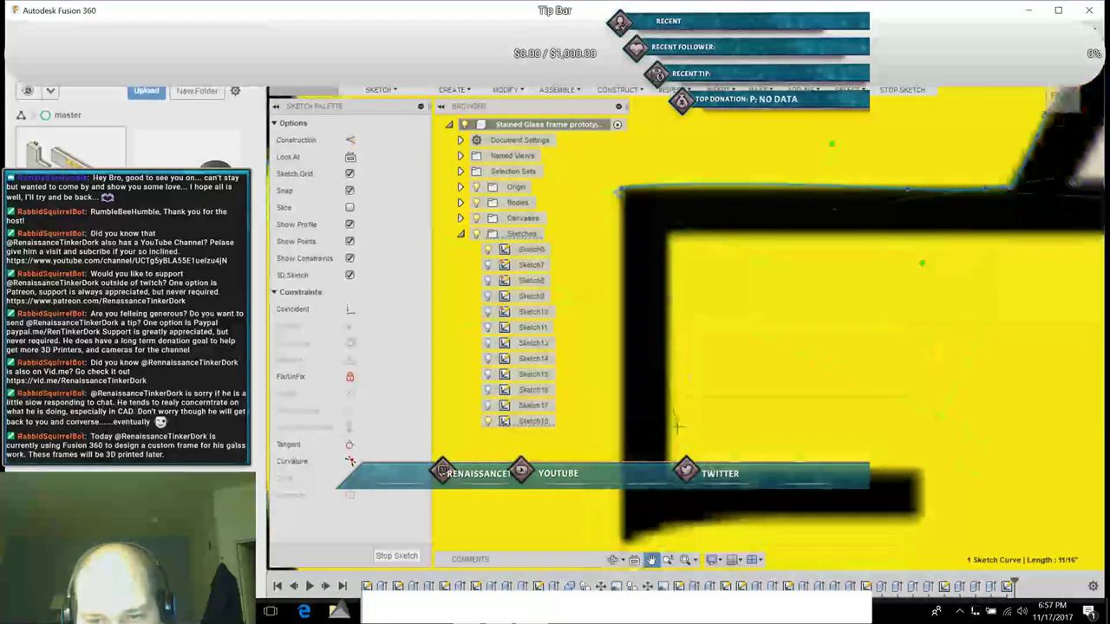
drag(654, 493, 646, 347)
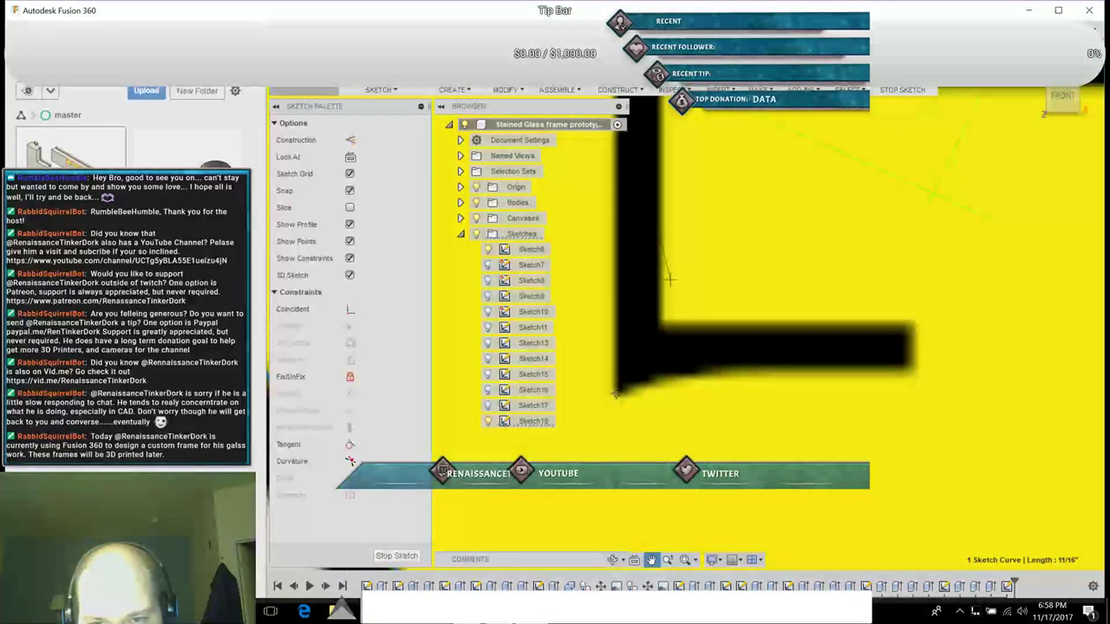
key(Escape)
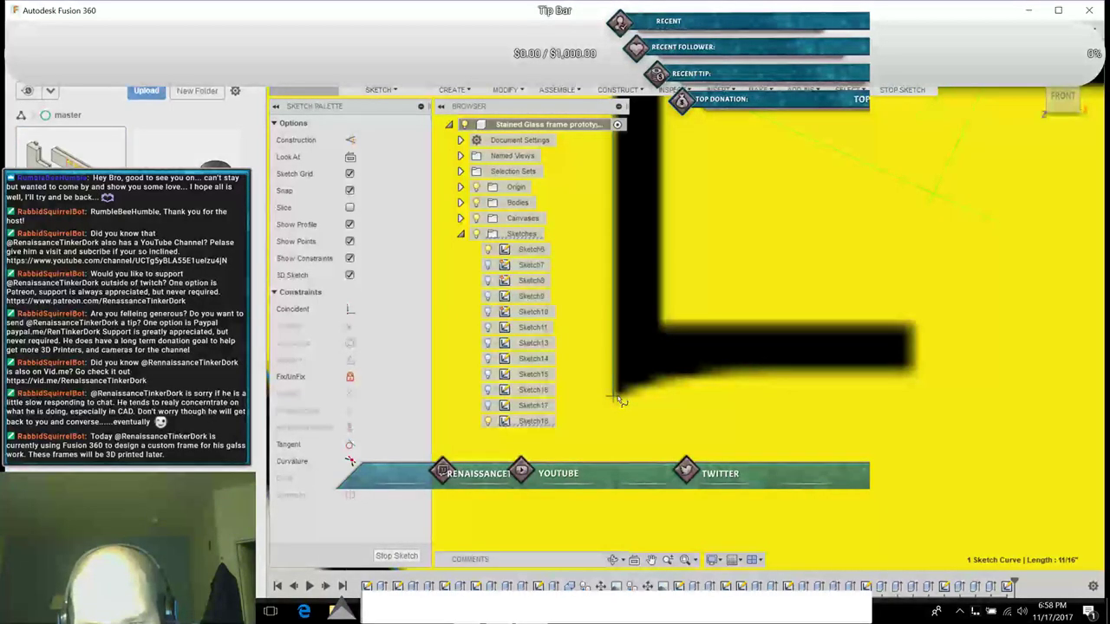
click(615, 396)
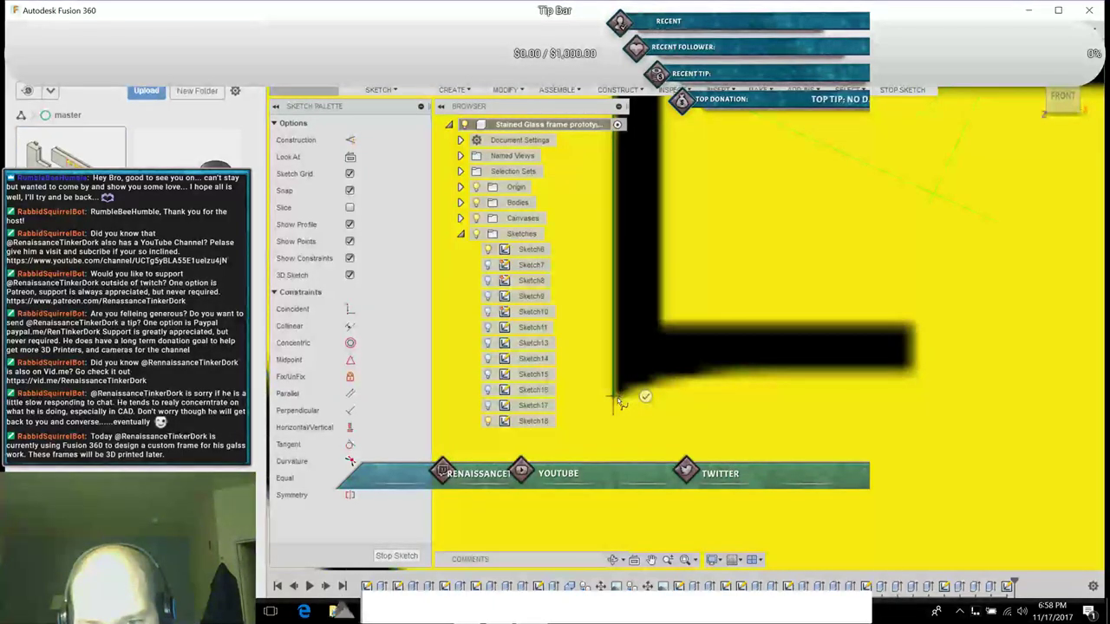
Step: Continue the spline from the pointed tip along the lower bar's bottom edge and around its right end onto the top edge
click(678, 380)
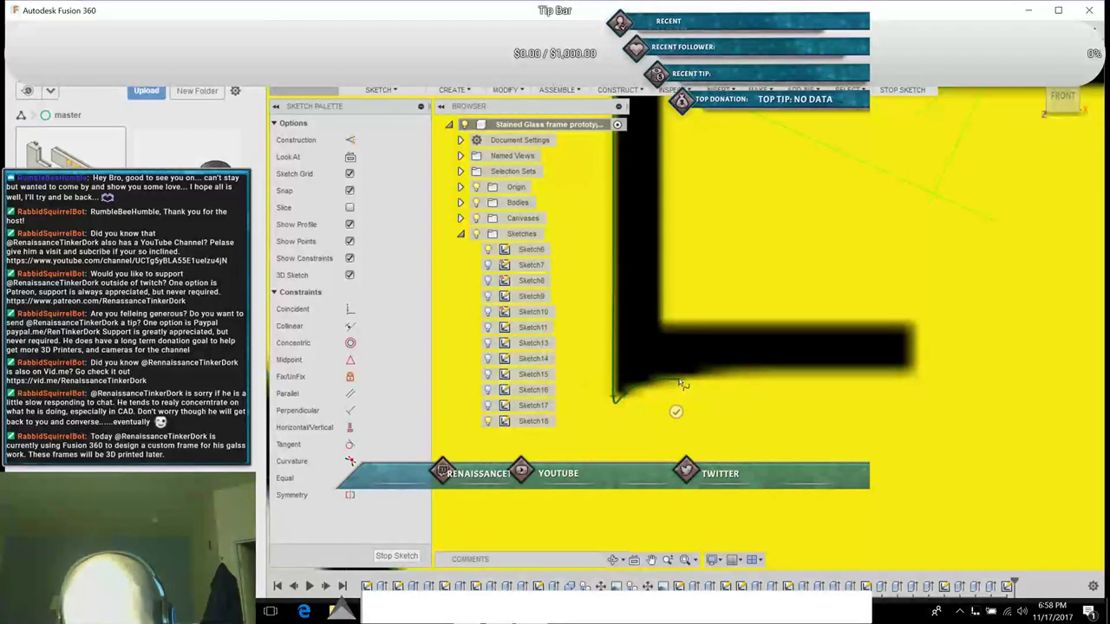
click(765, 371)
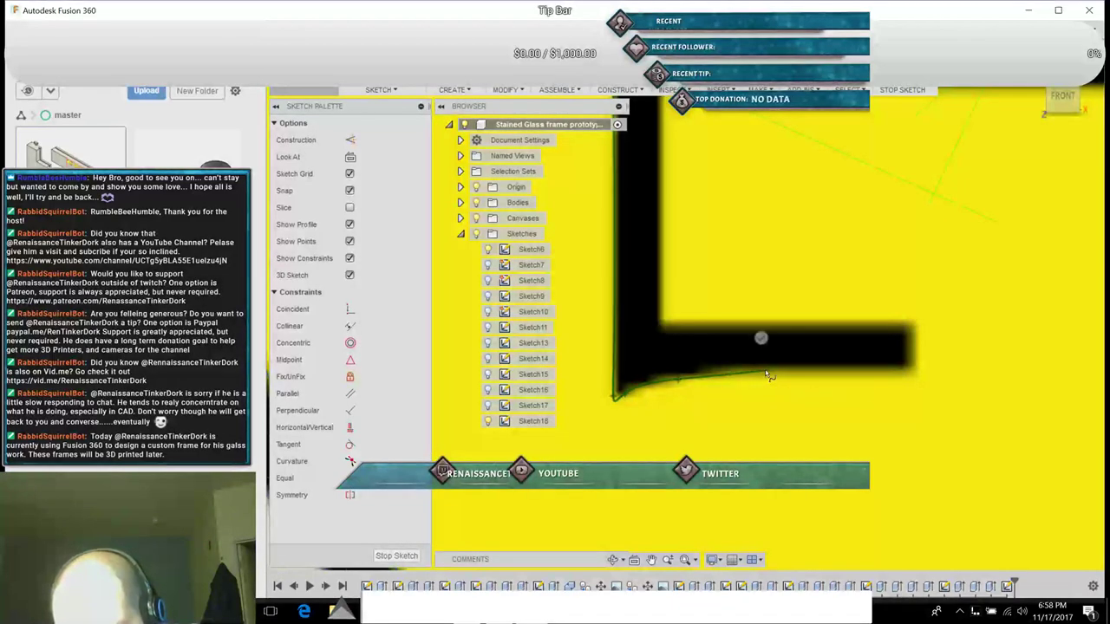
click(912, 369)
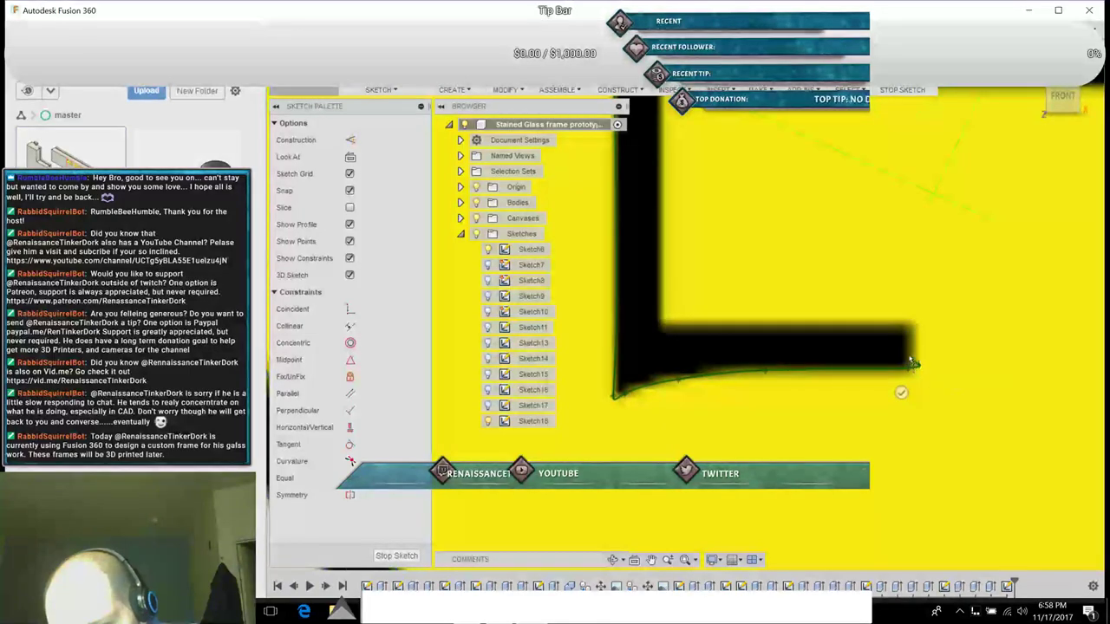
click(909, 351)
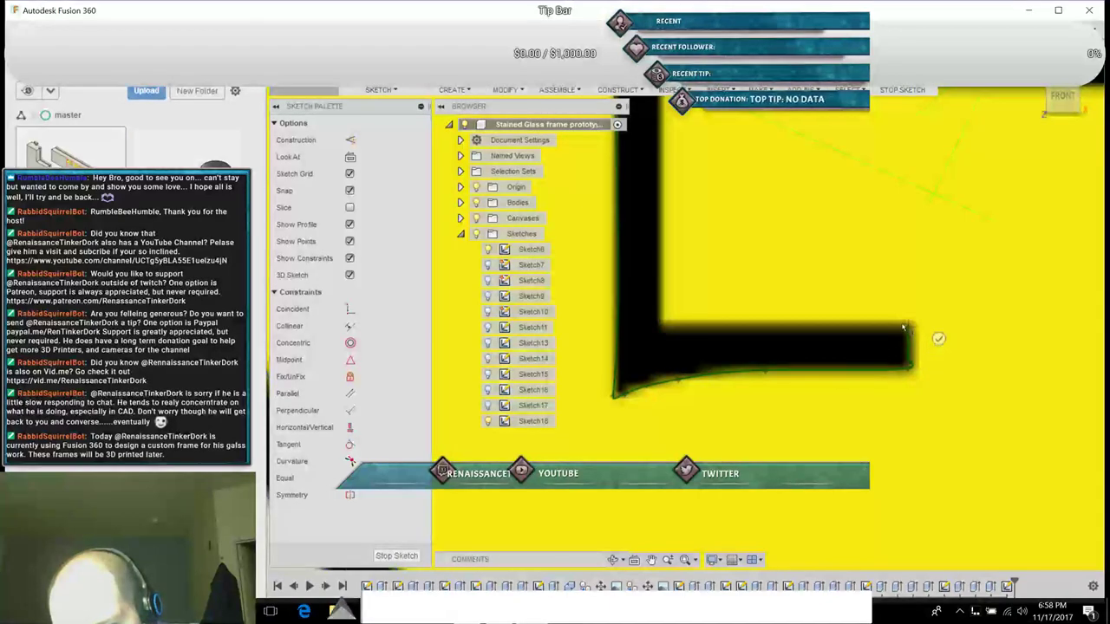
click(901, 327)
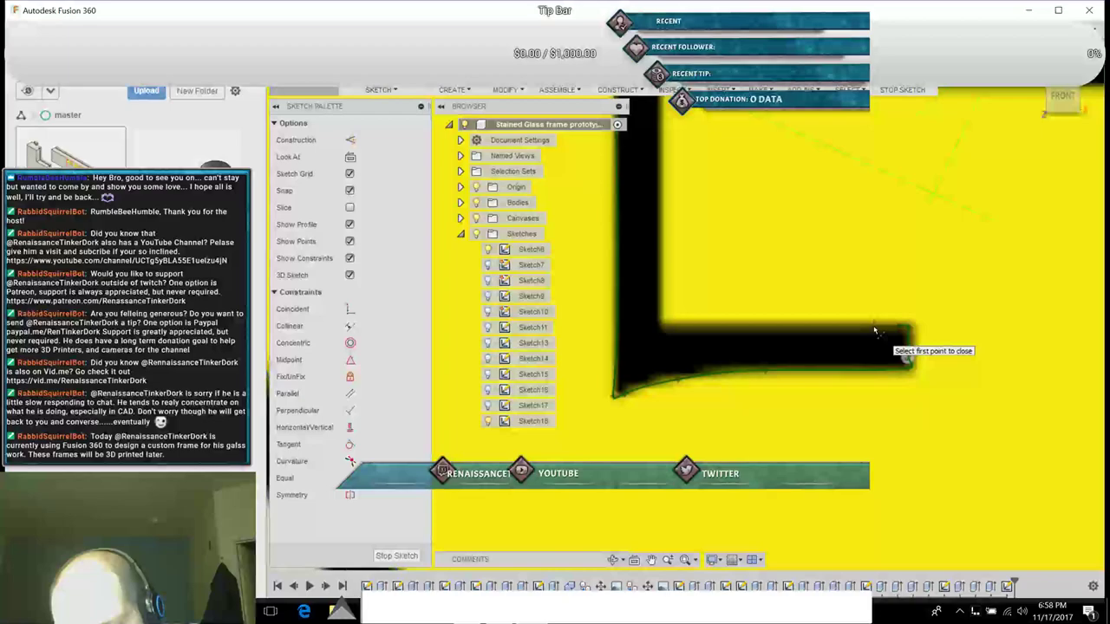
click(906, 355)
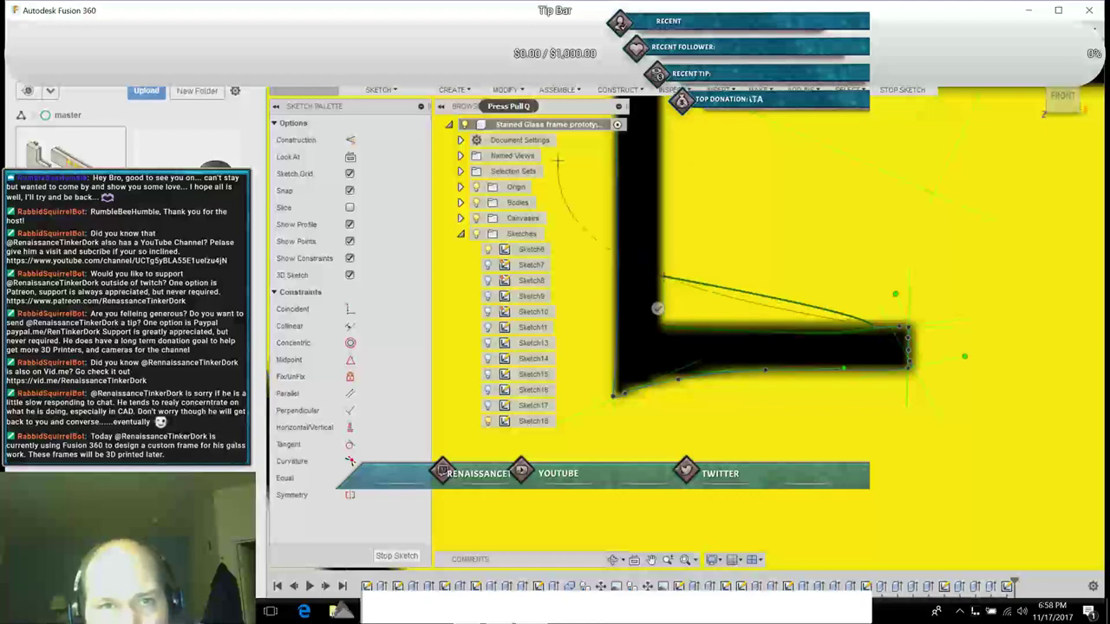
Step: Try to trace a spline between the inner corner and the lower bar's top edge near its right end, and leave the command
click(664, 330)
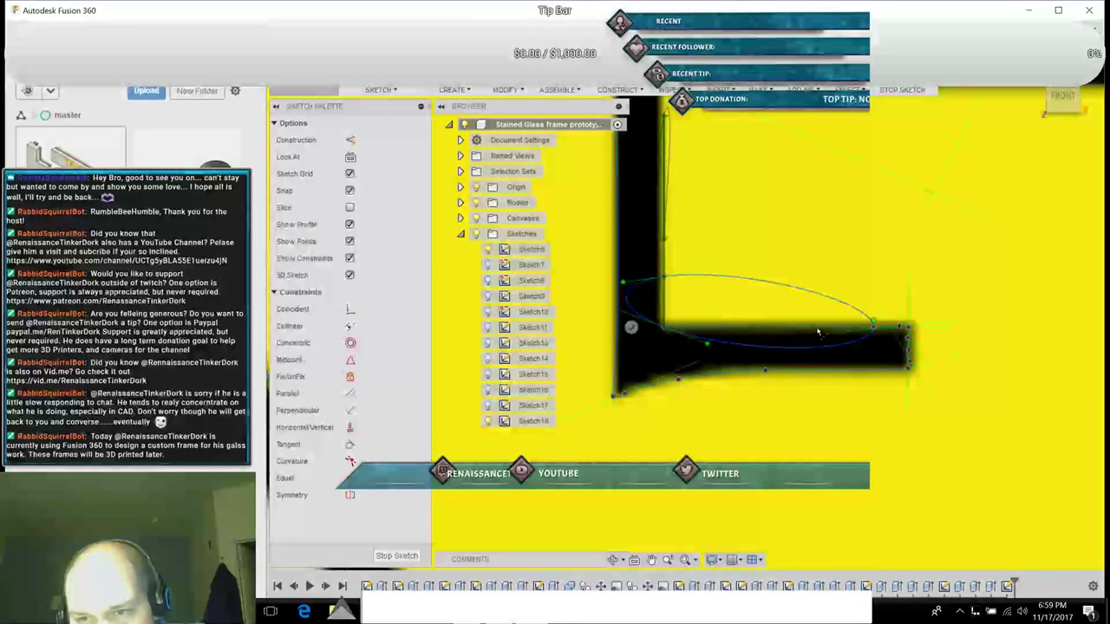
click(872, 328)
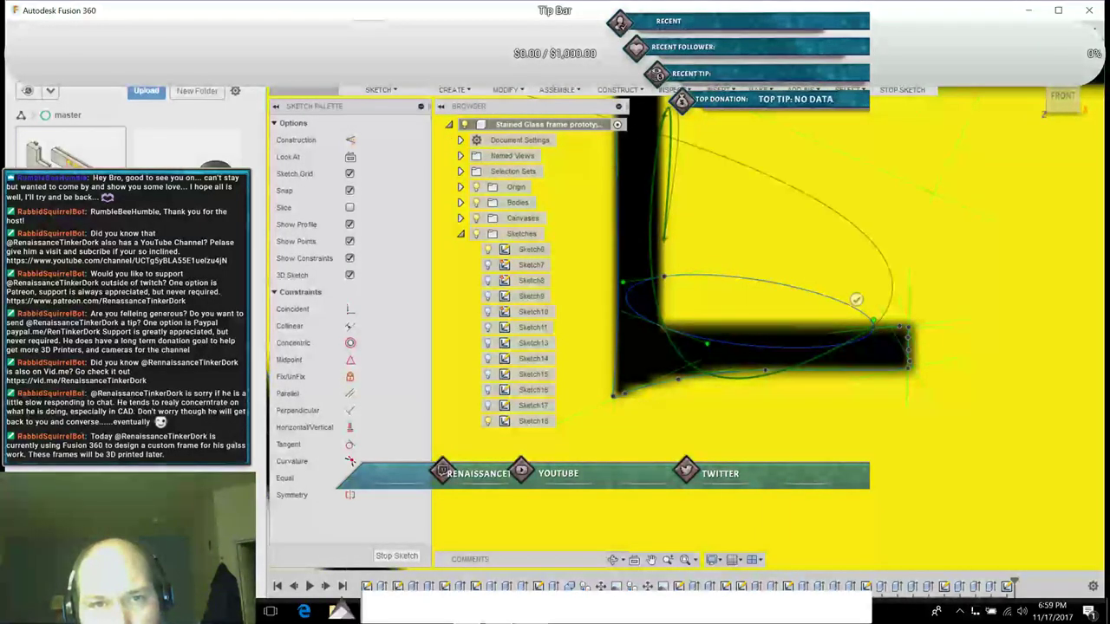
key(Escape)
key(Escape)
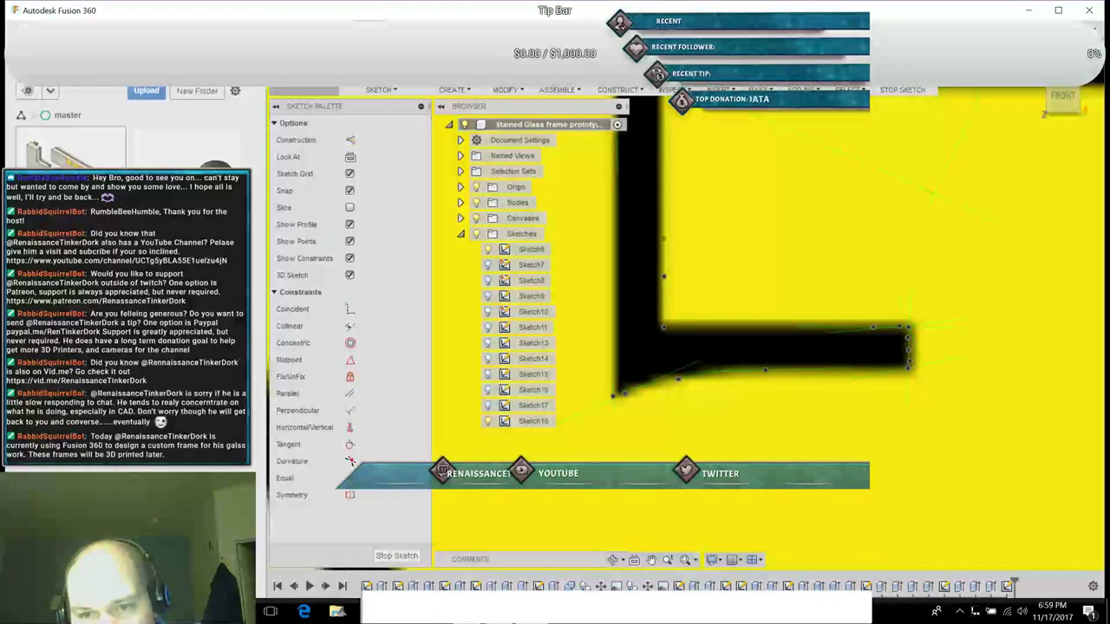
Step: Undo the misplaced spline and its points around the inner corner, back to the point on the lower bar's top edge
key(ctrl+y)
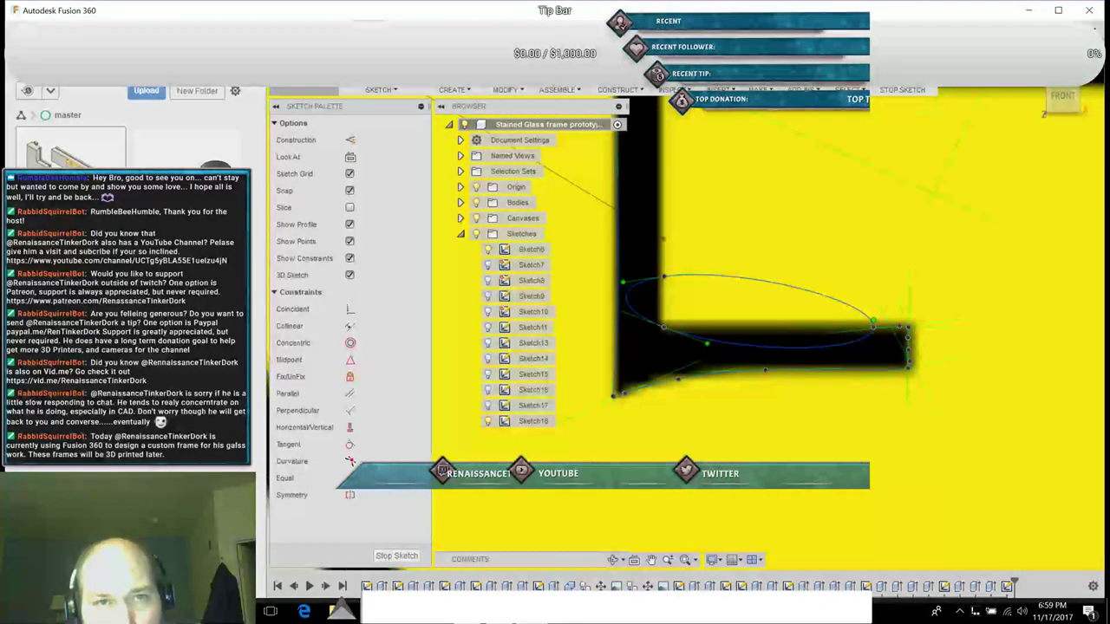
key(ctrl+z)
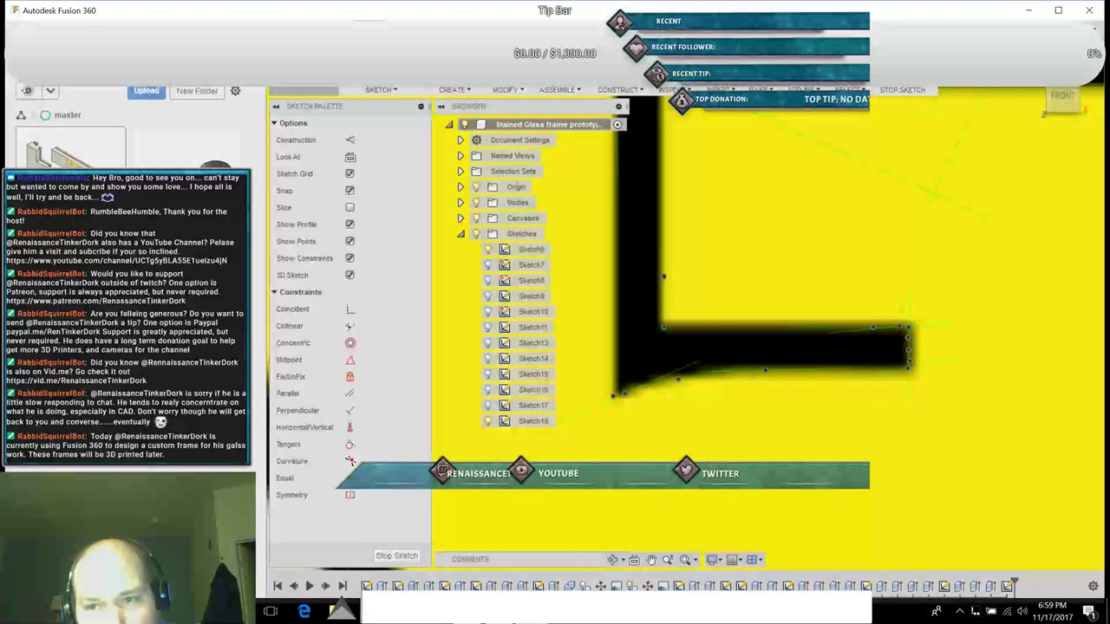
key(ctrl+y)
key(ctrl+z)
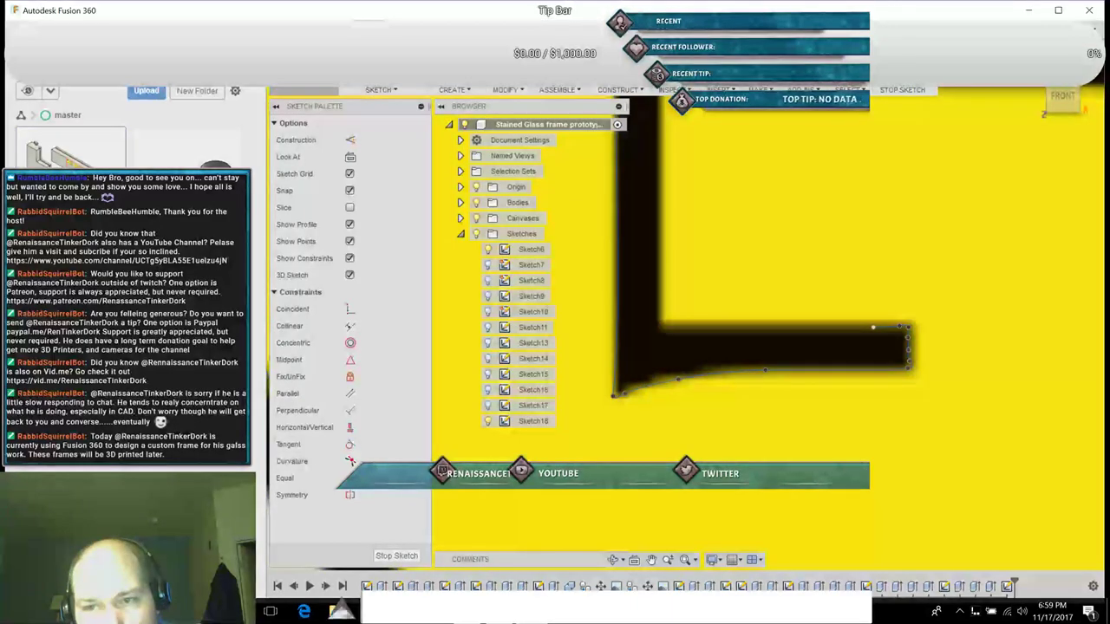
Step: Trace a new spline from the lower bar's top edge near its right end to the inner corner and up the vertical bar's right edge
key(l)
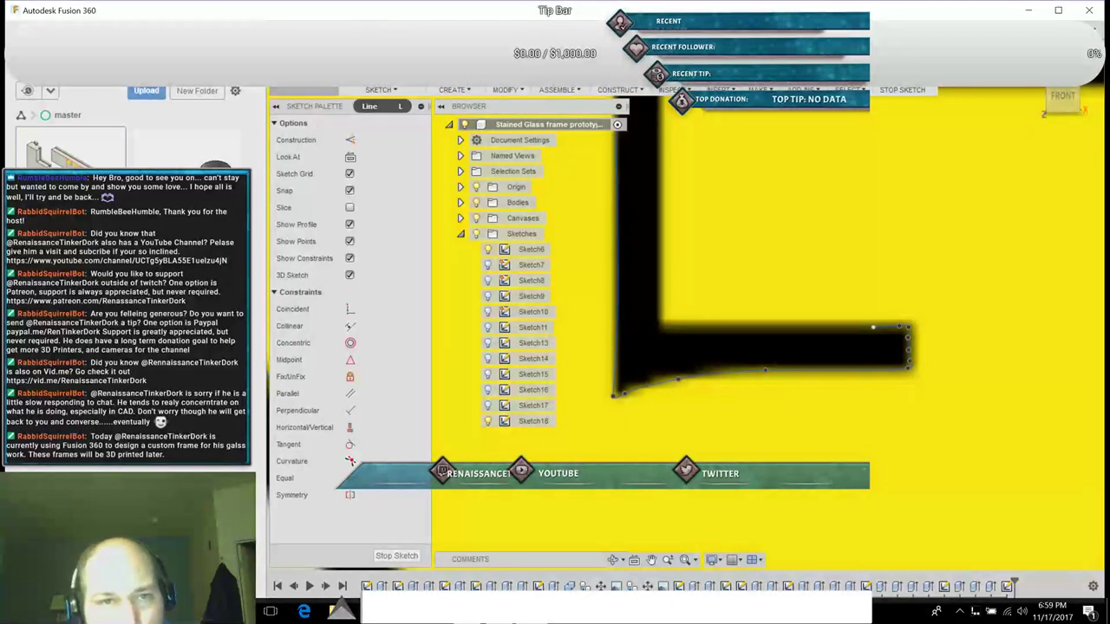
click(388, 90)
click(365, 222)
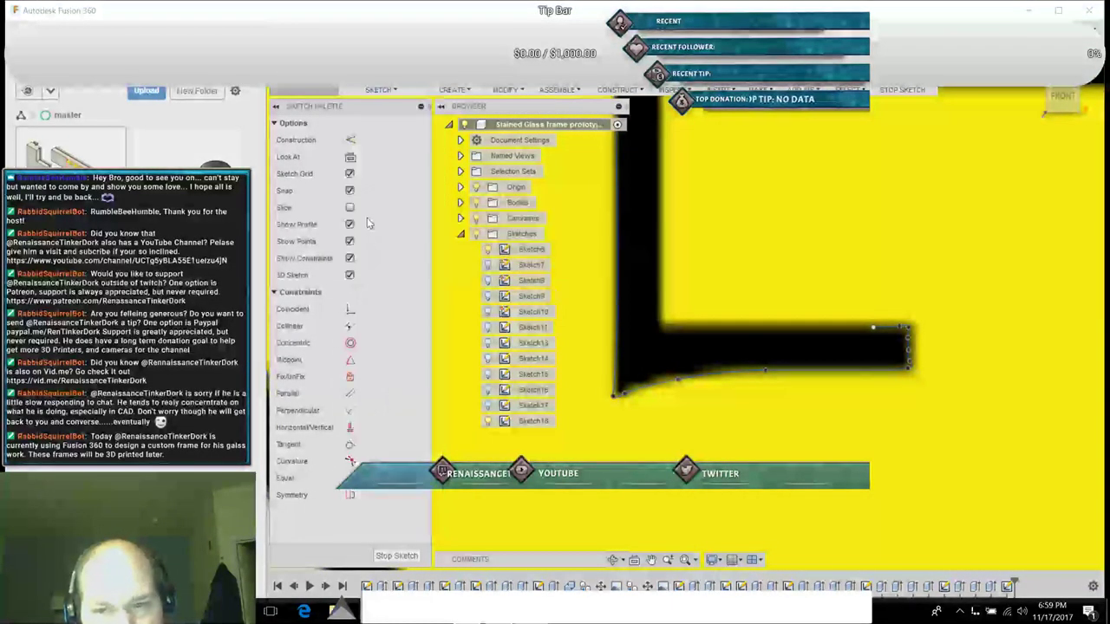
click(874, 327)
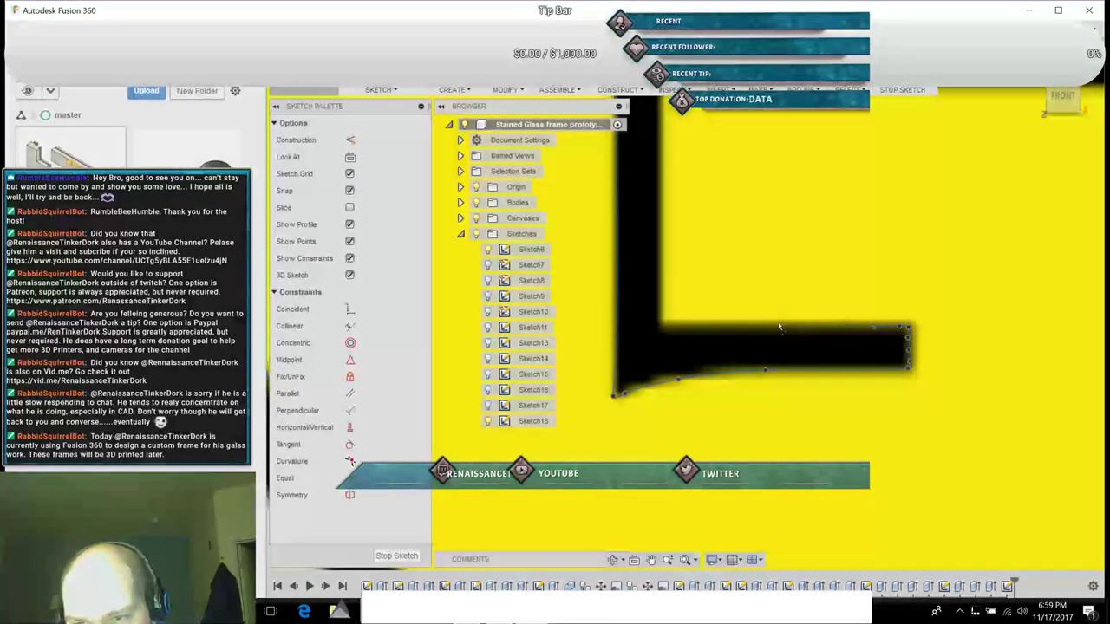
click(665, 330)
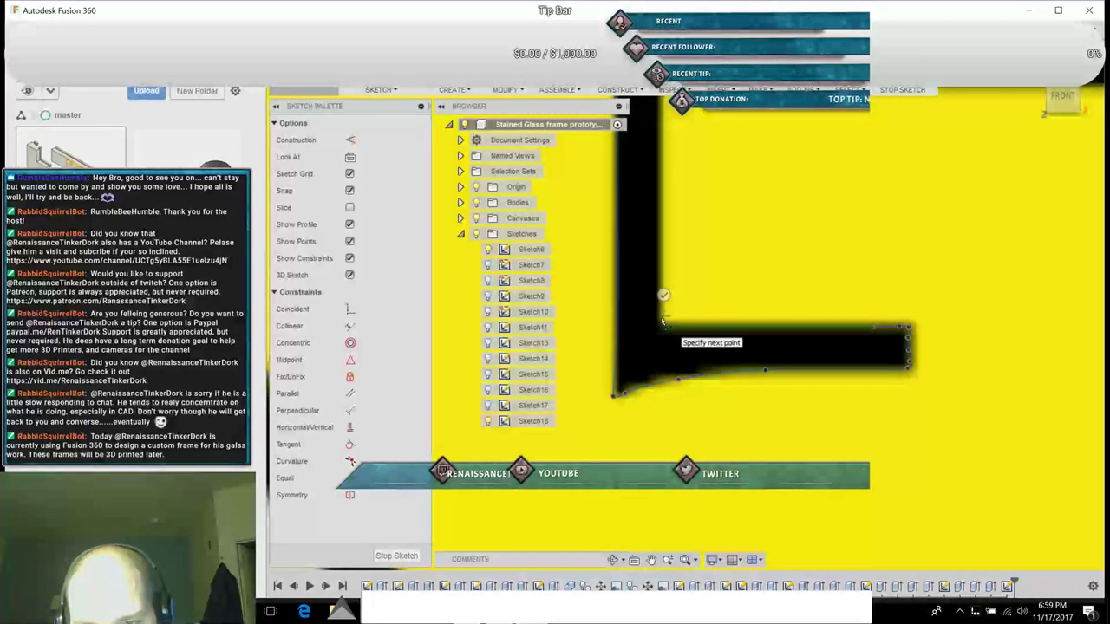
click(663, 319)
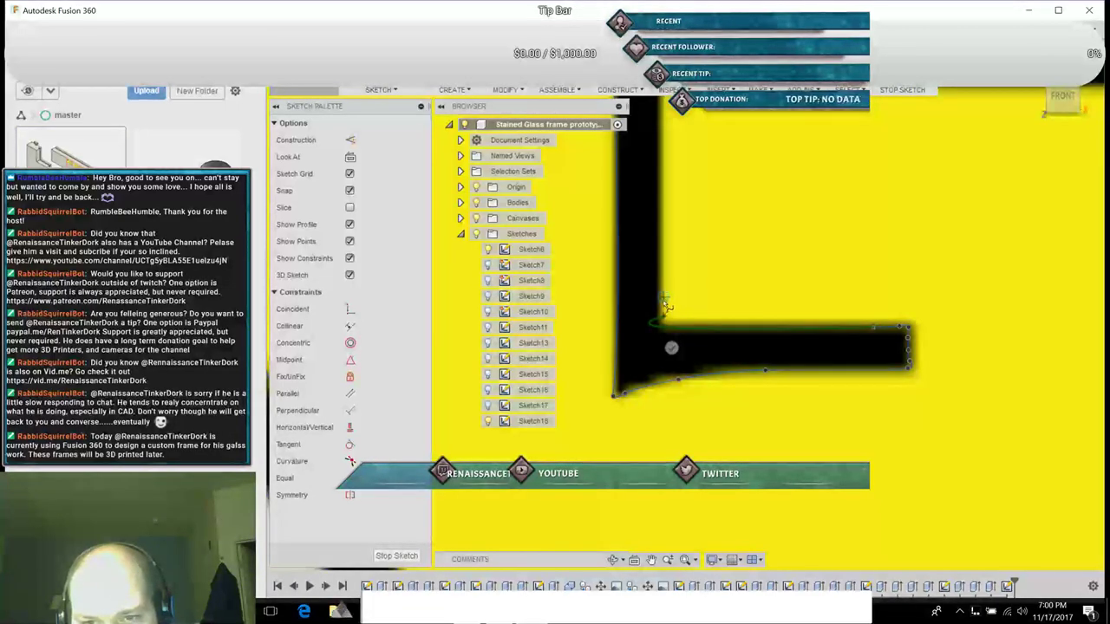
click(666, 303)
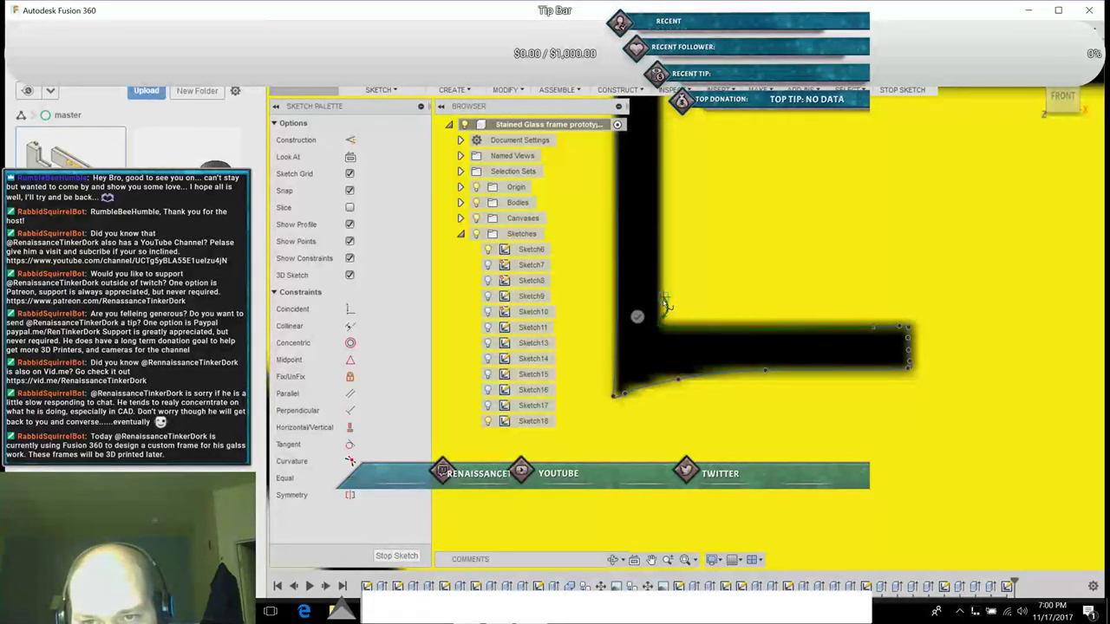
click(663, 176)
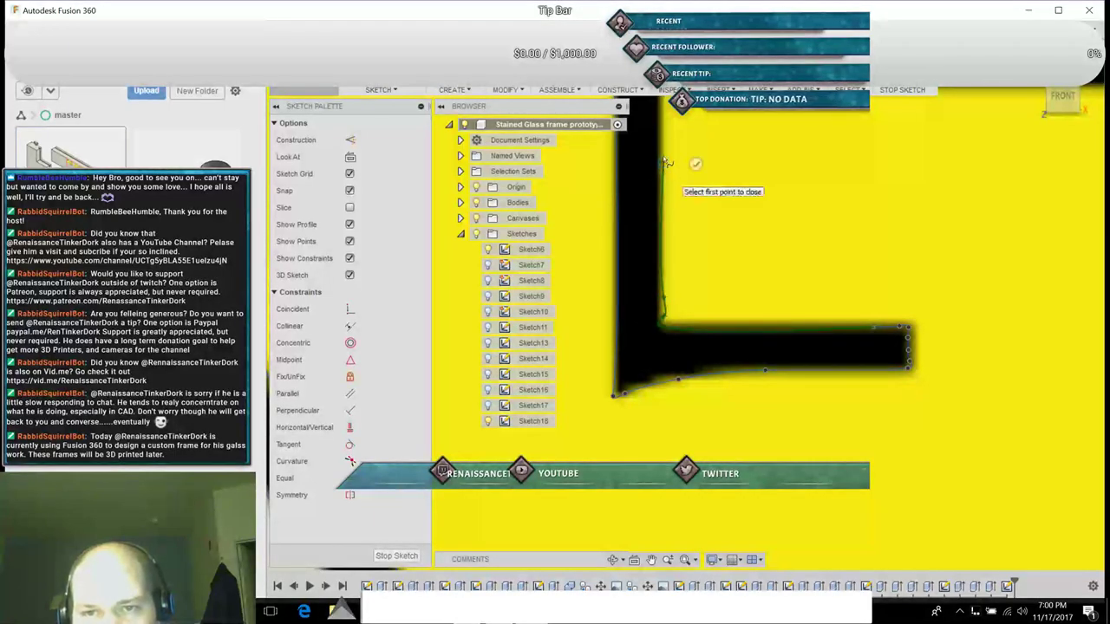
click(664, 104)
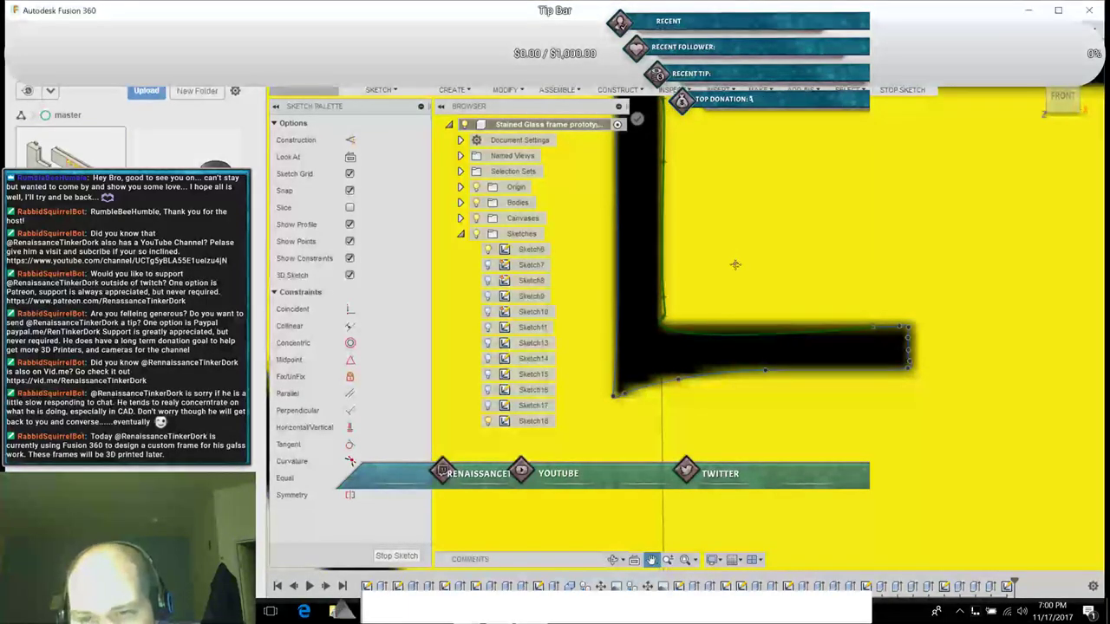
Step: Continue the spline around the upper inner corner and along the crossbar's bottom edge to its right inner corner
middle_drag(725, 313, 722, 449)
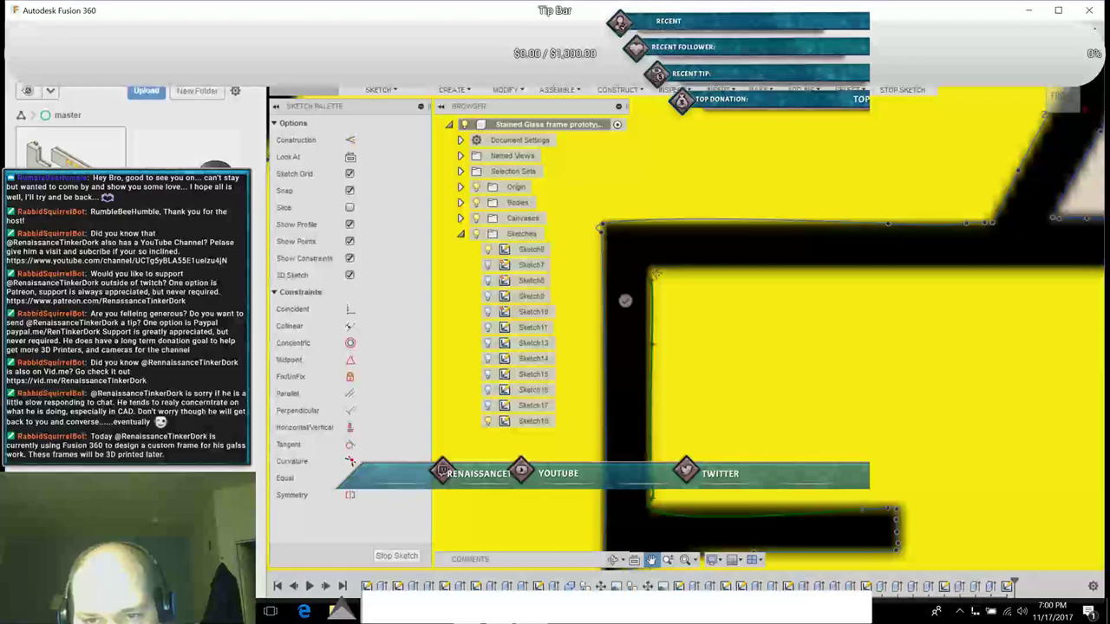
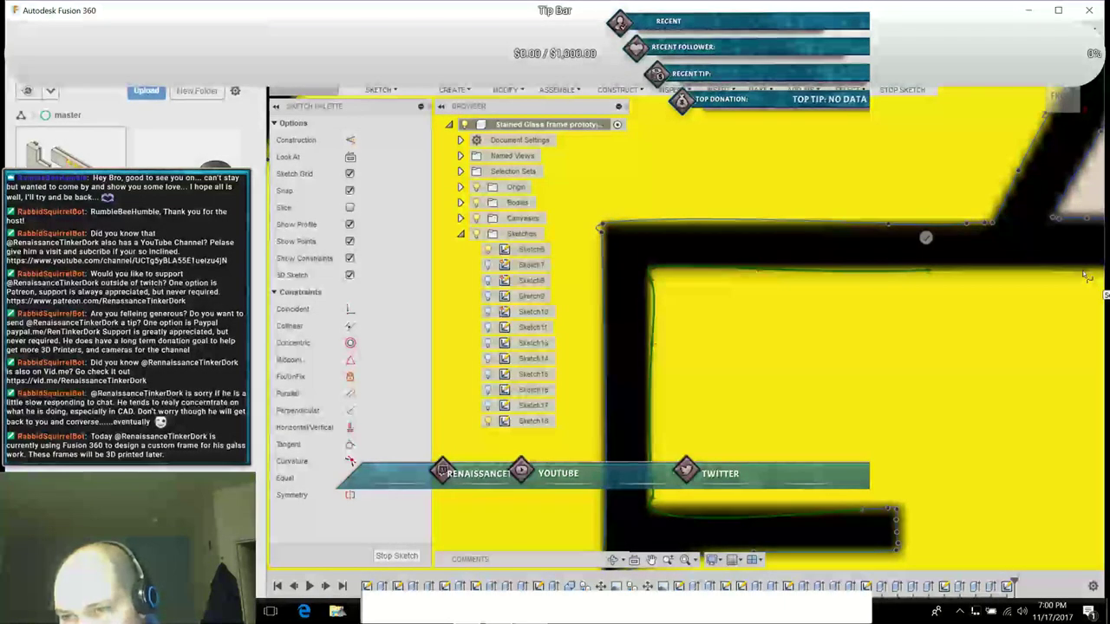
click(1084, 272)
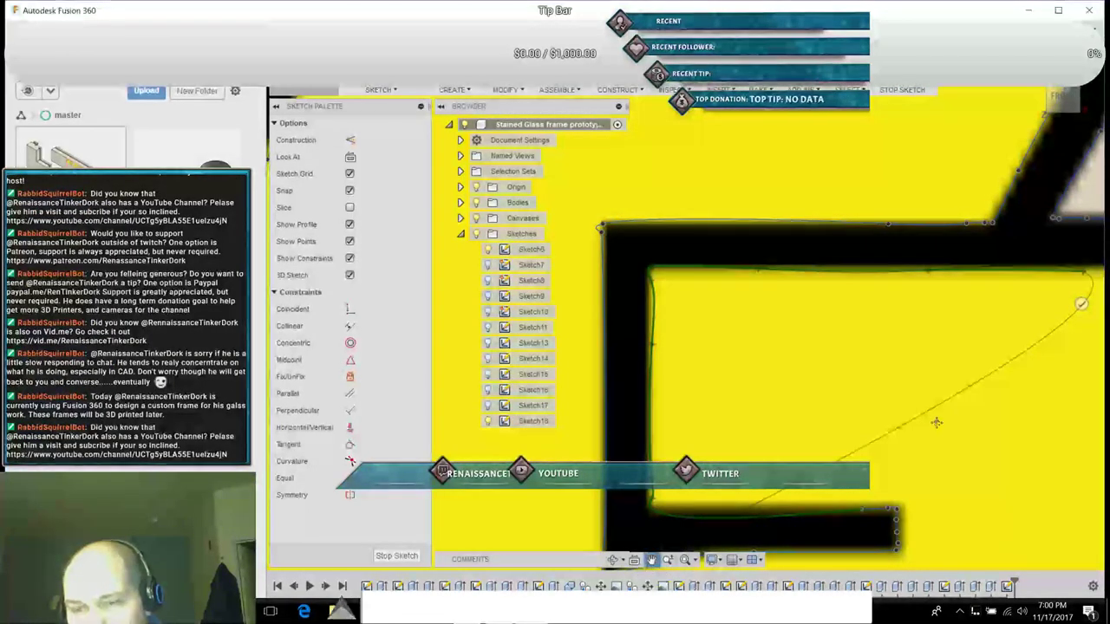
drag(977, 419, 570, 458)
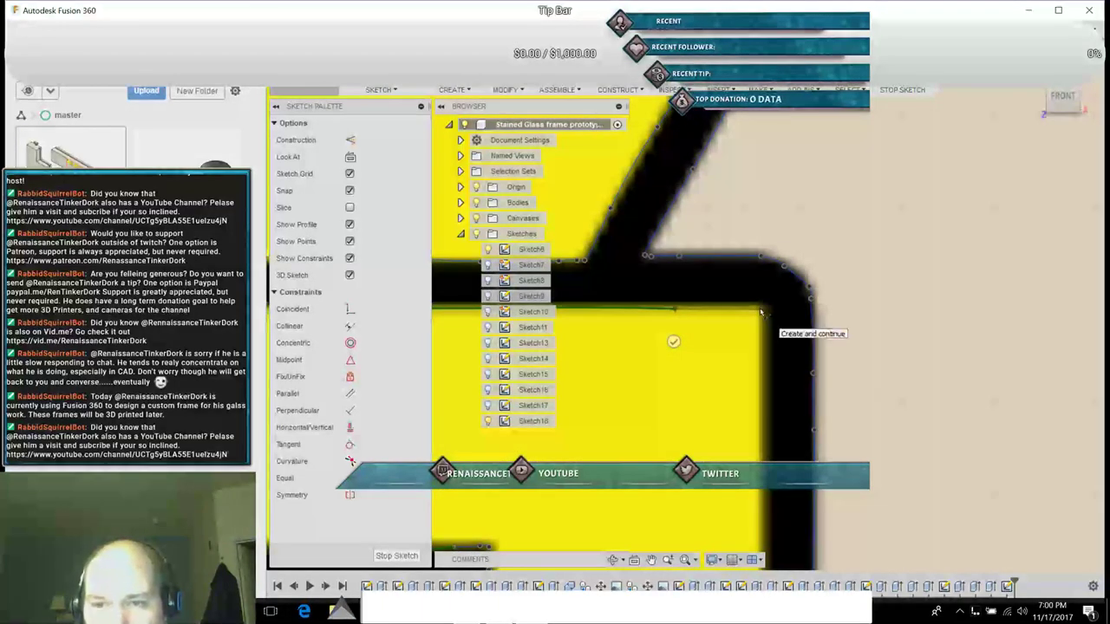
click(760, 311)
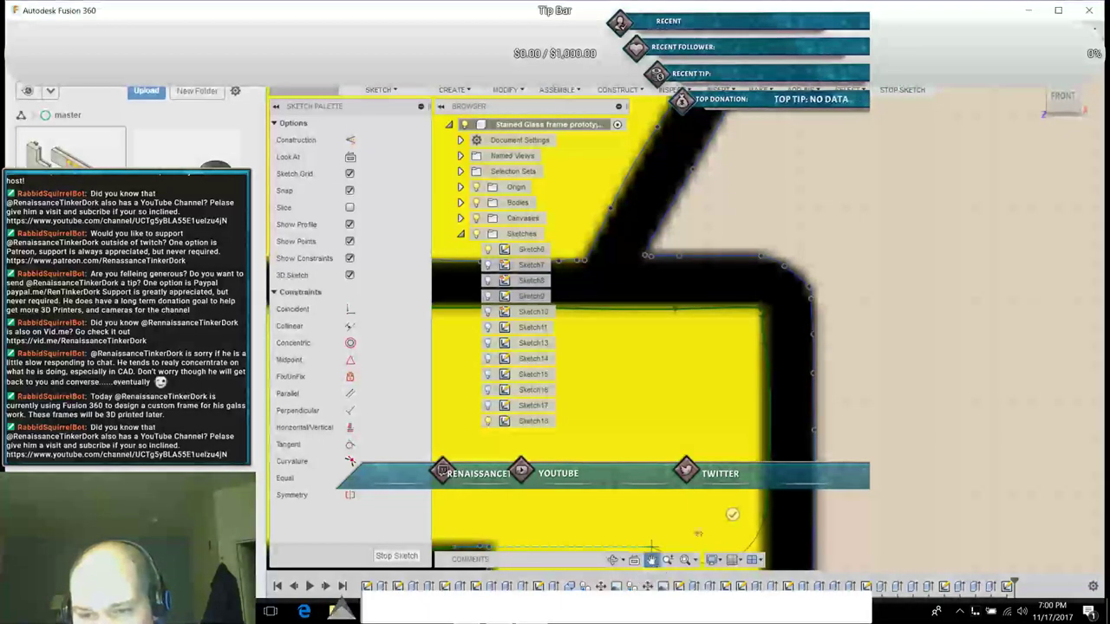
Step: Extend the spline down the inner edge of the G's right side and around the lower right inner corner
mouse_move(687, 547)
middle_down()
mouse_move(659, 425)
mouse_move(664, 164)
middle_up()
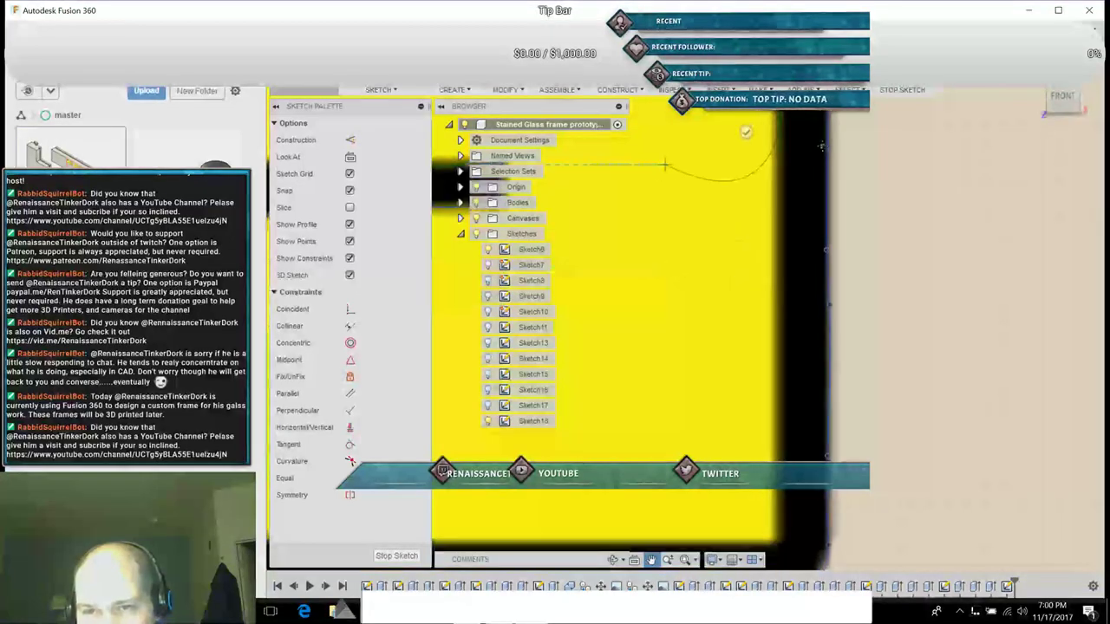
key(Escape)
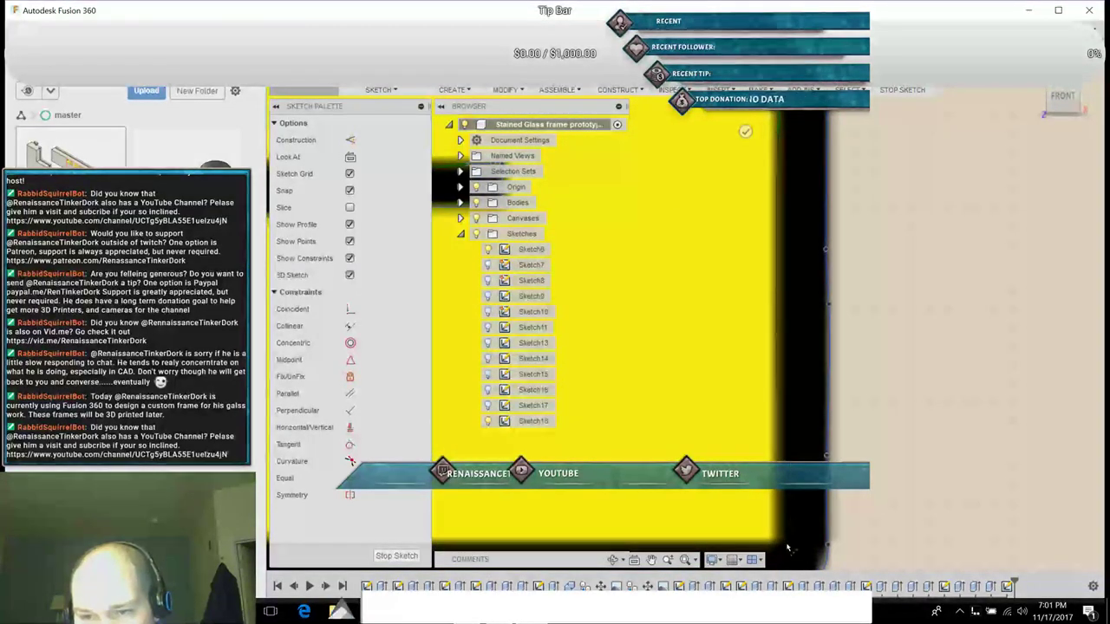
click(777, 266)
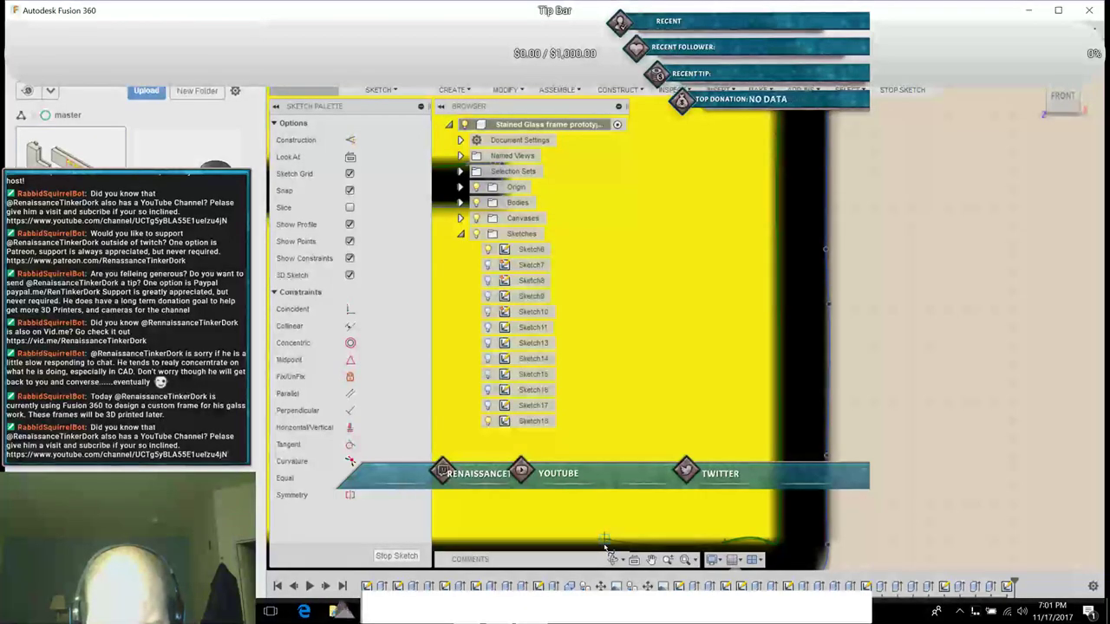
Step: Trace the spline leftward along the G's bottom inner edge to the existing curve's end point, and finish the sketch
click(651, 560)
drag(633, 456, 983, 354)
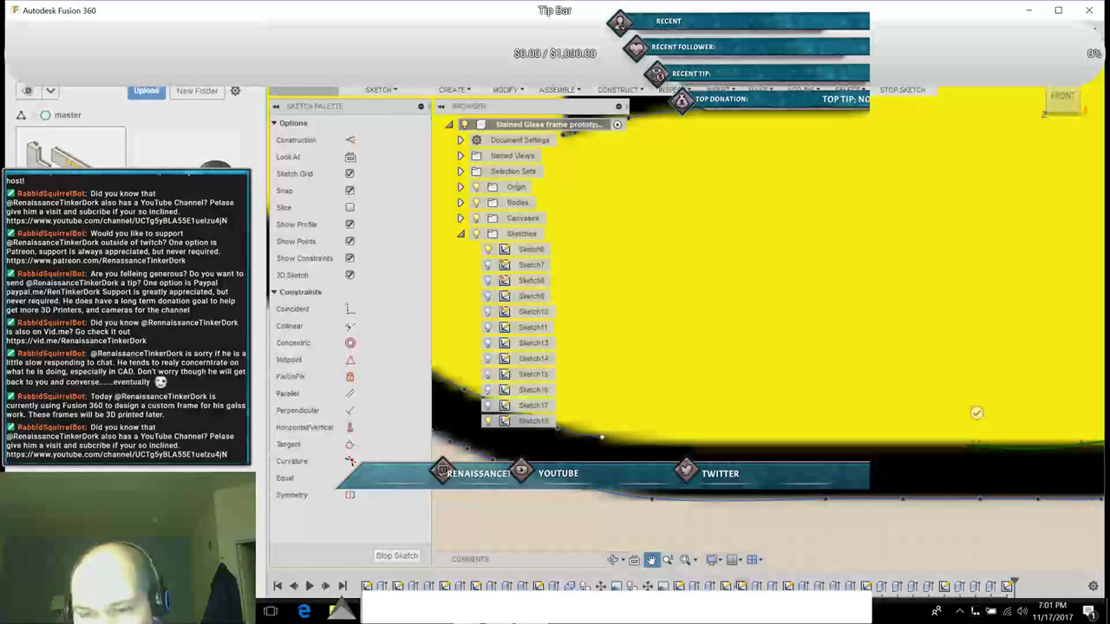
key(Escape)
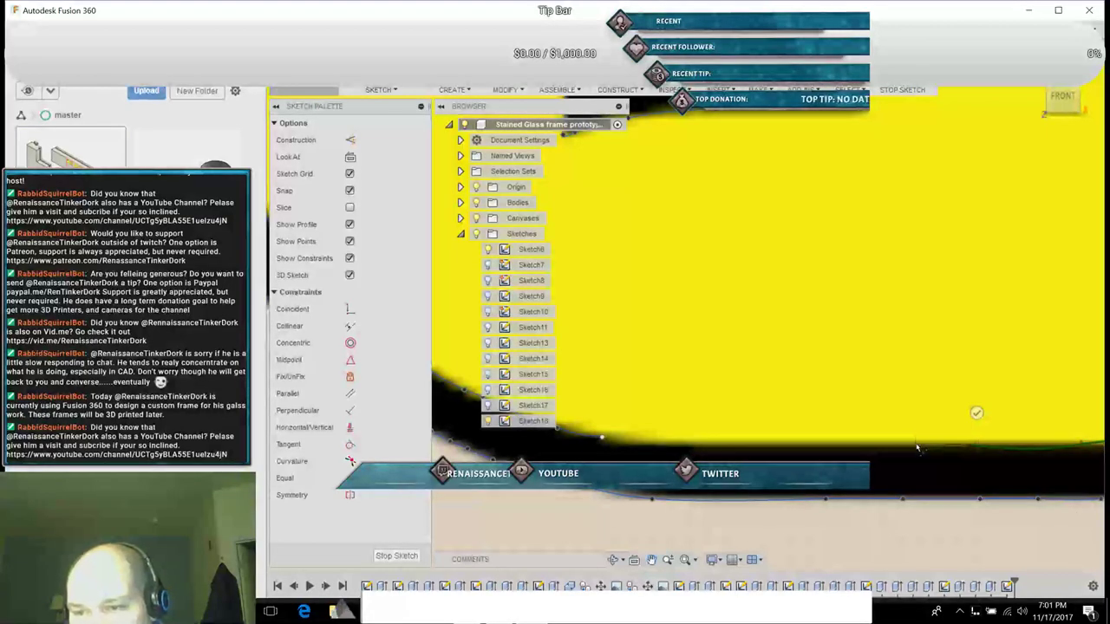
click(909, 447)
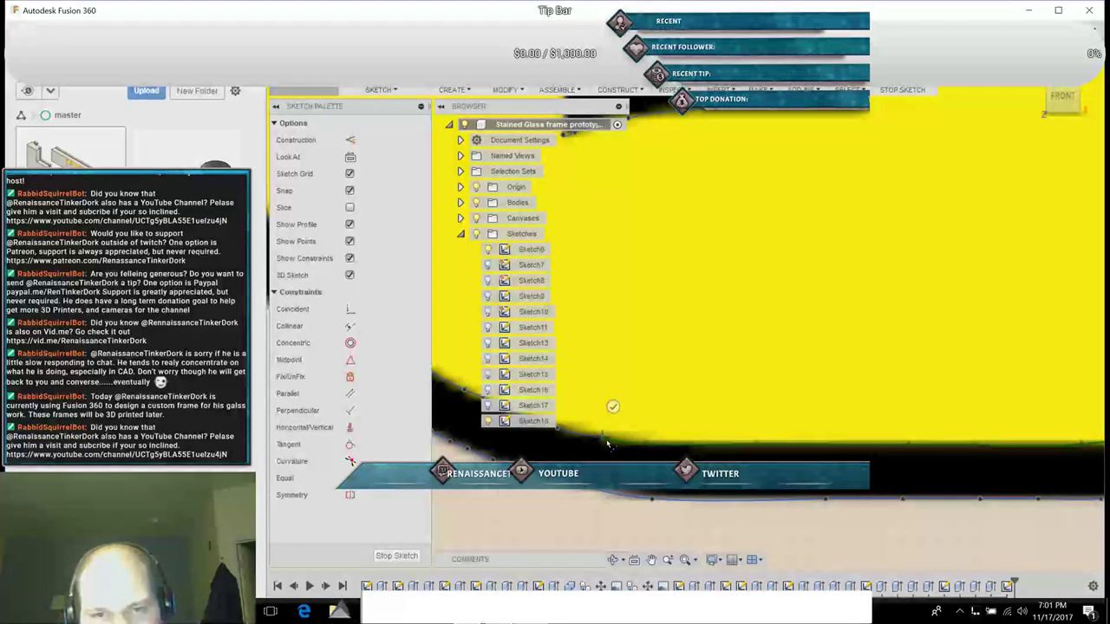
click(414, 556)
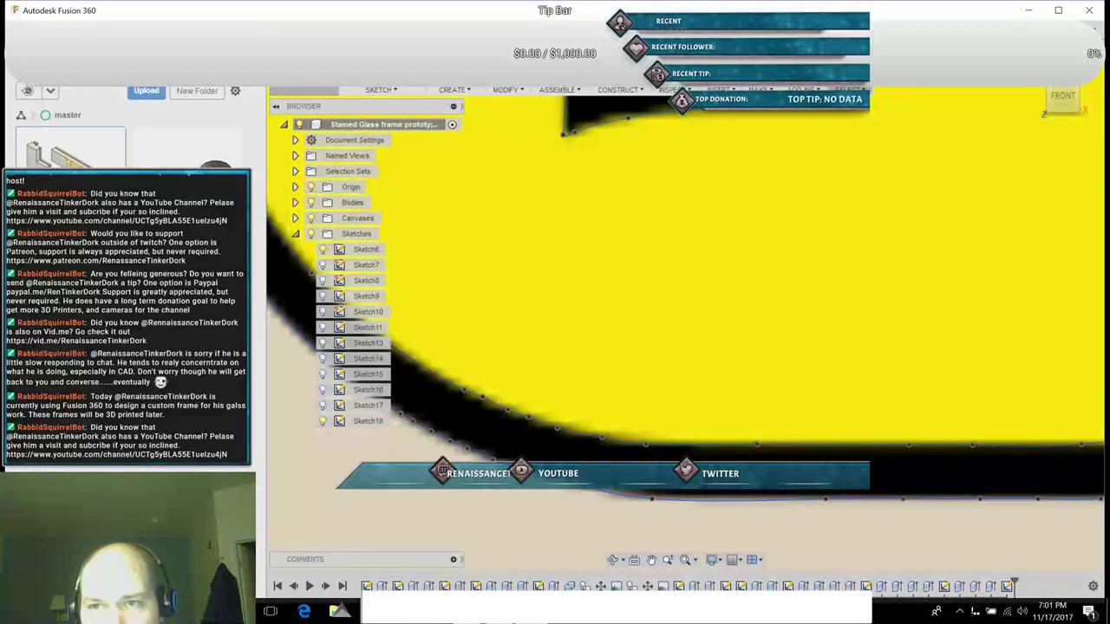
Step: Enable T-Spline Body in the selection filters
click(848, 89)
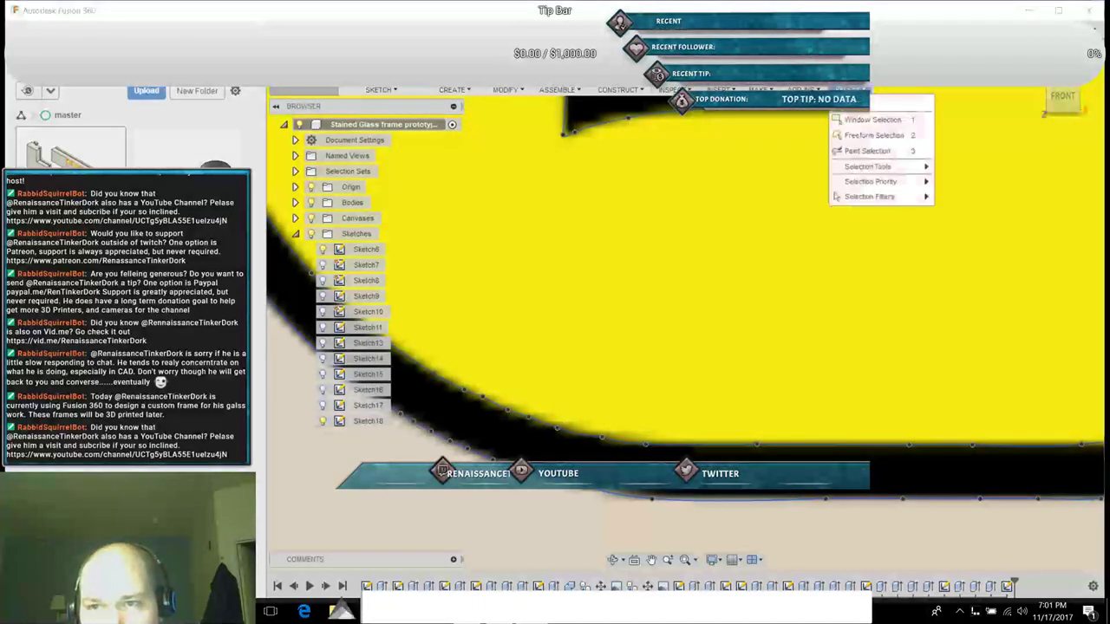
mouse_move(900, 198)
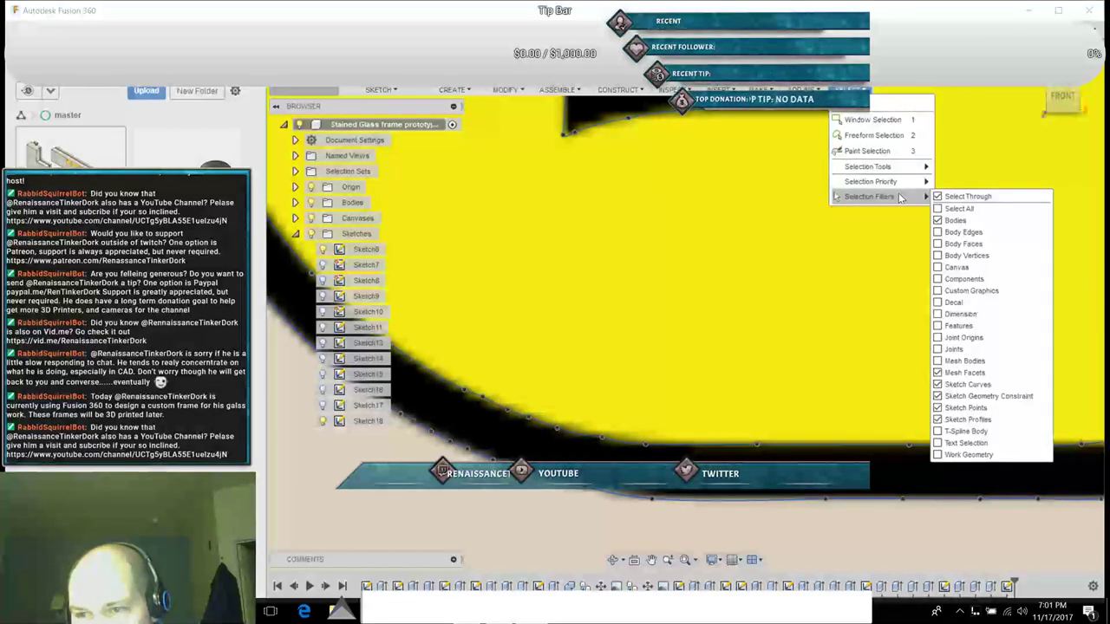
click(937, 431)
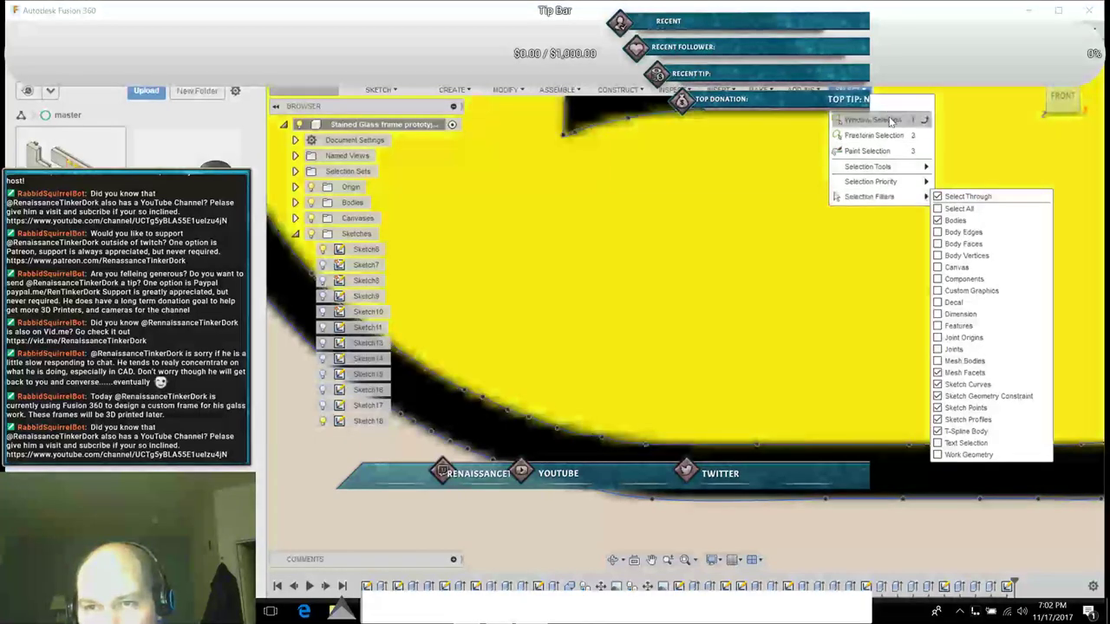
key(Escape)
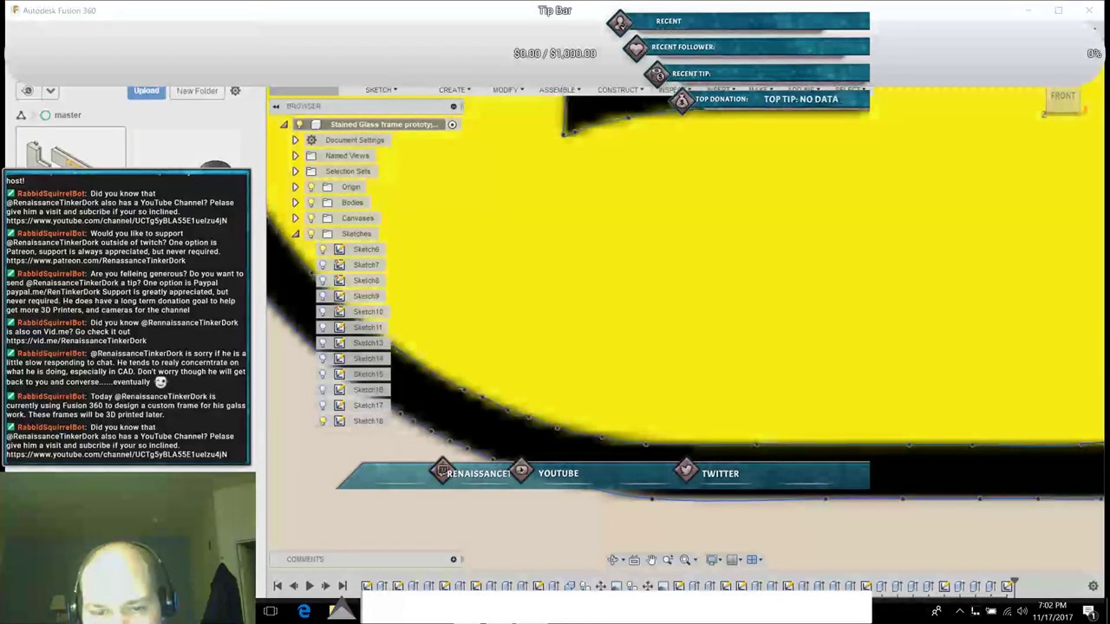
Step: Move the stray spline point on the inner edge of the G's left curve slightly upward
click(653, 561)
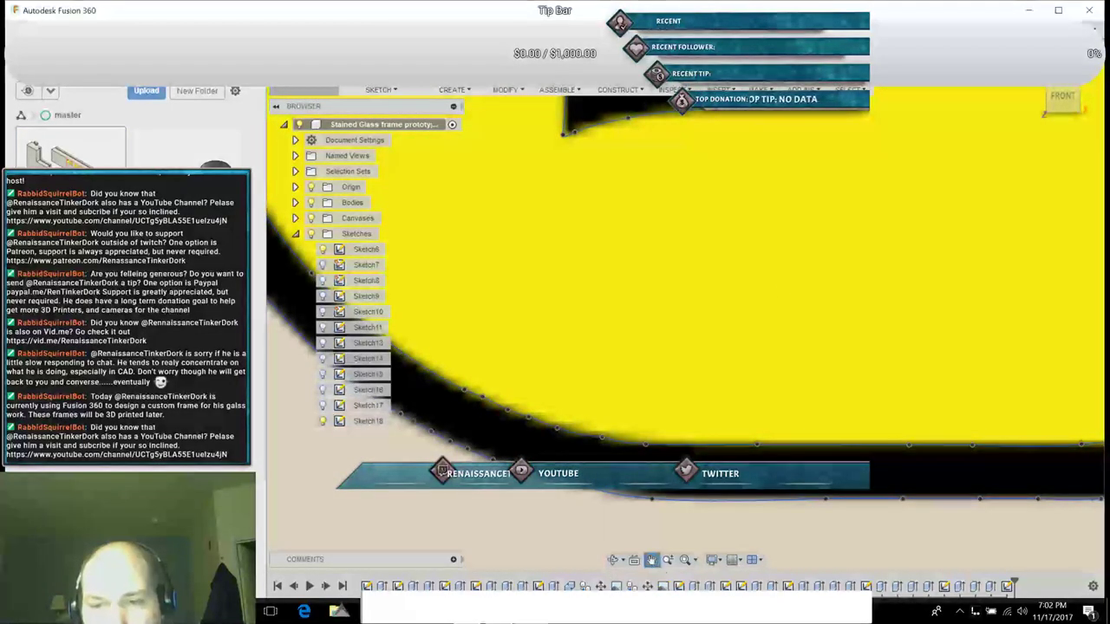
mouse_move(711, 290)
mouse_down()
mouse_move(914, 428)
mouse_move(1018, 450)
mouse_up()
drag(728, 272, 784, 228)
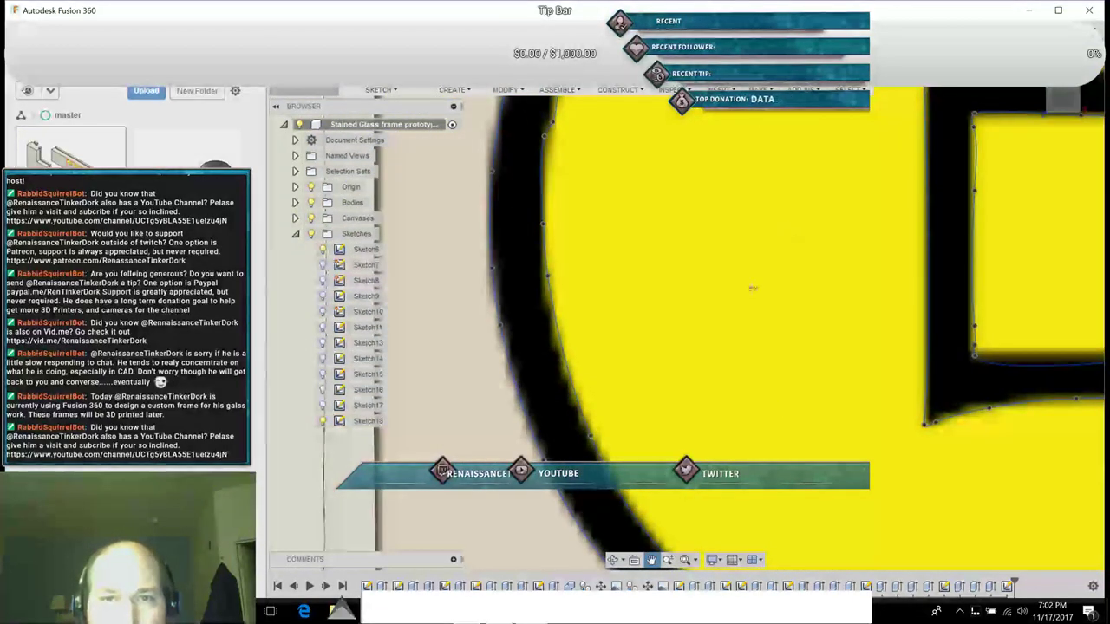
drag(755, 288, 725, 424)
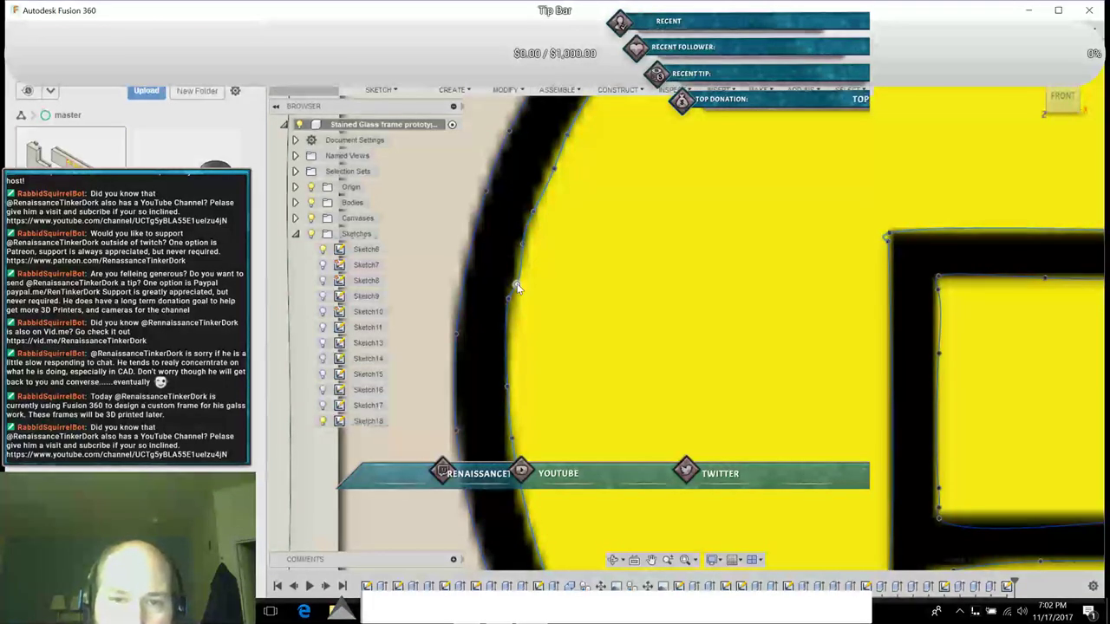
right_click(517, 285)
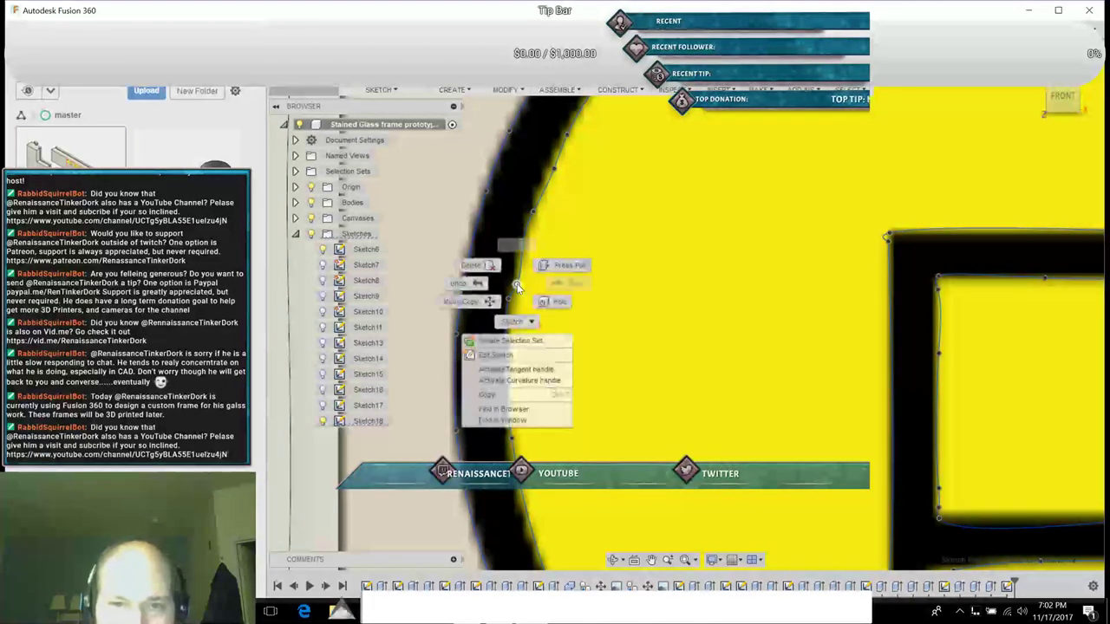
click(495, 355)
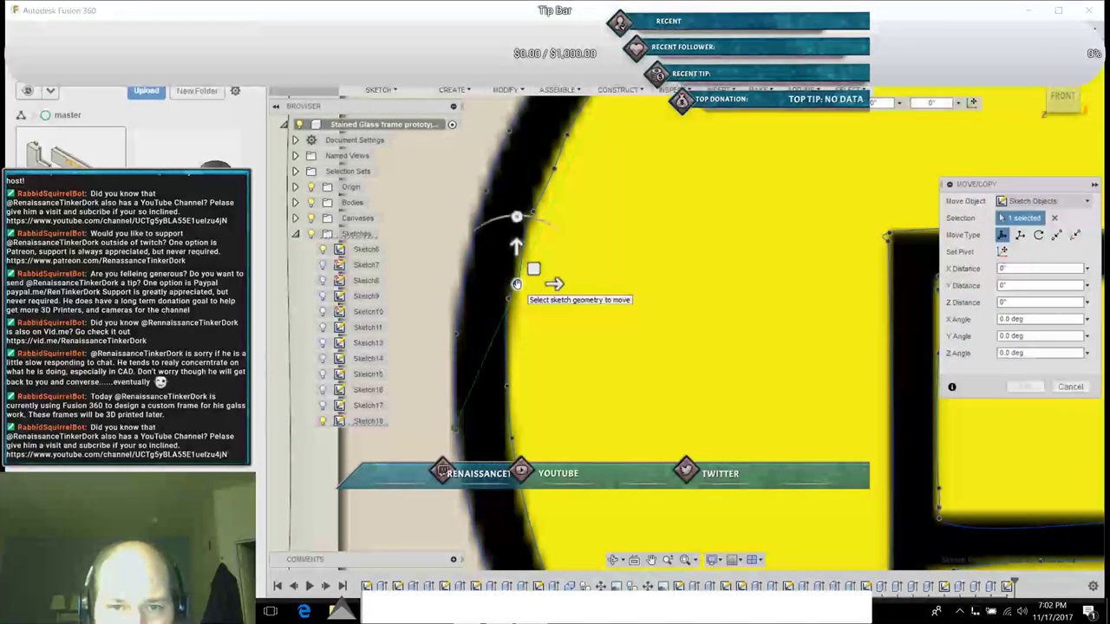
drag(516, 284, 515, 267)
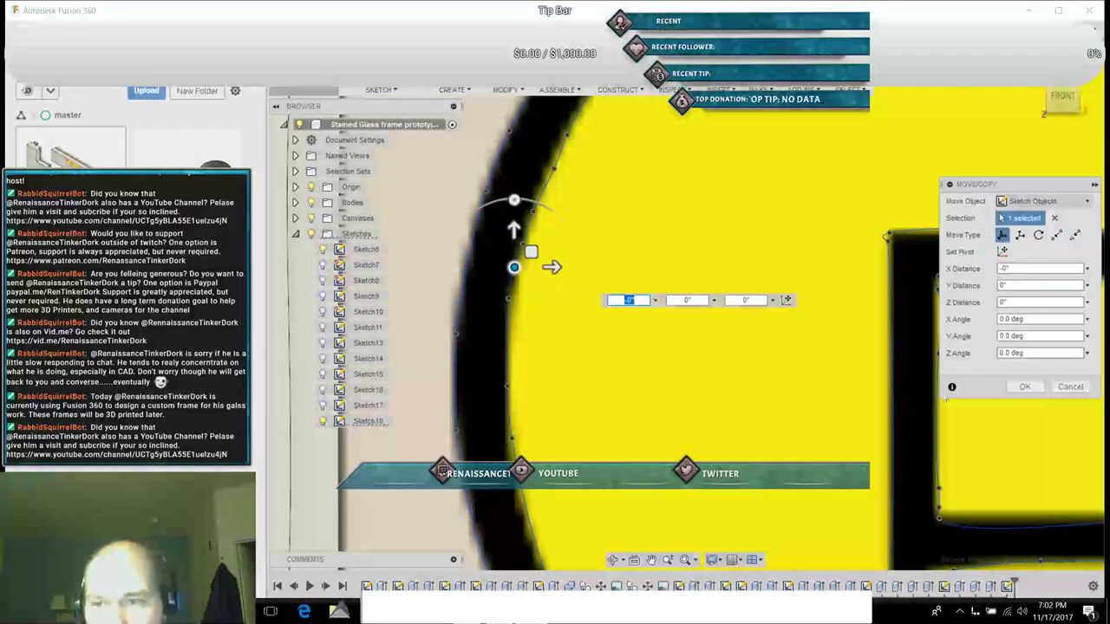
click(1026, 388)
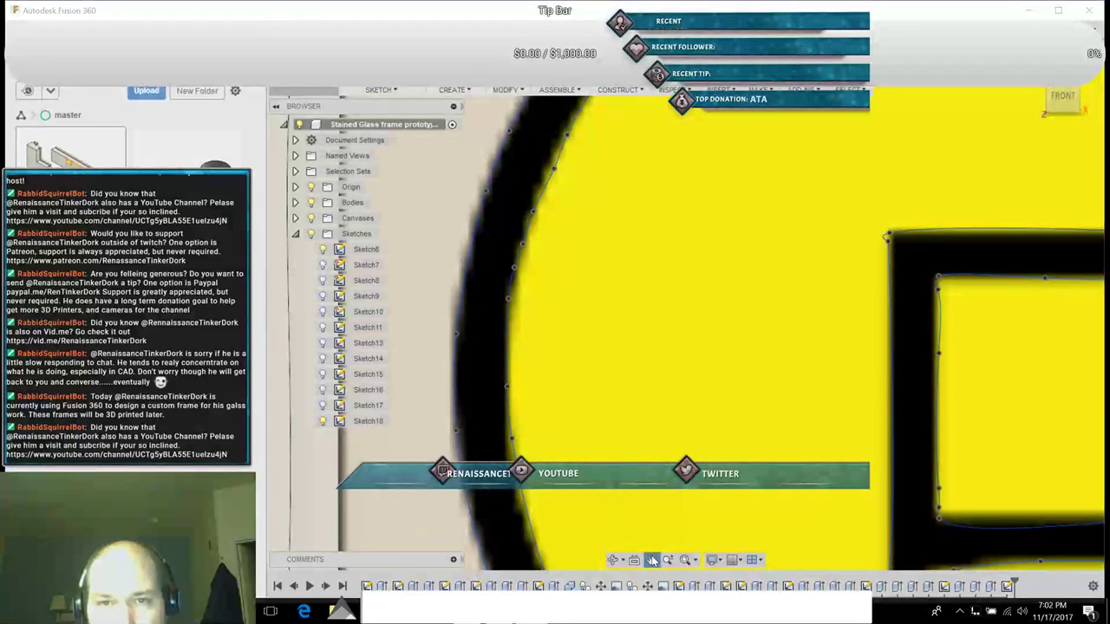
click(652, 560)
drag(748, 248, 659, 416)
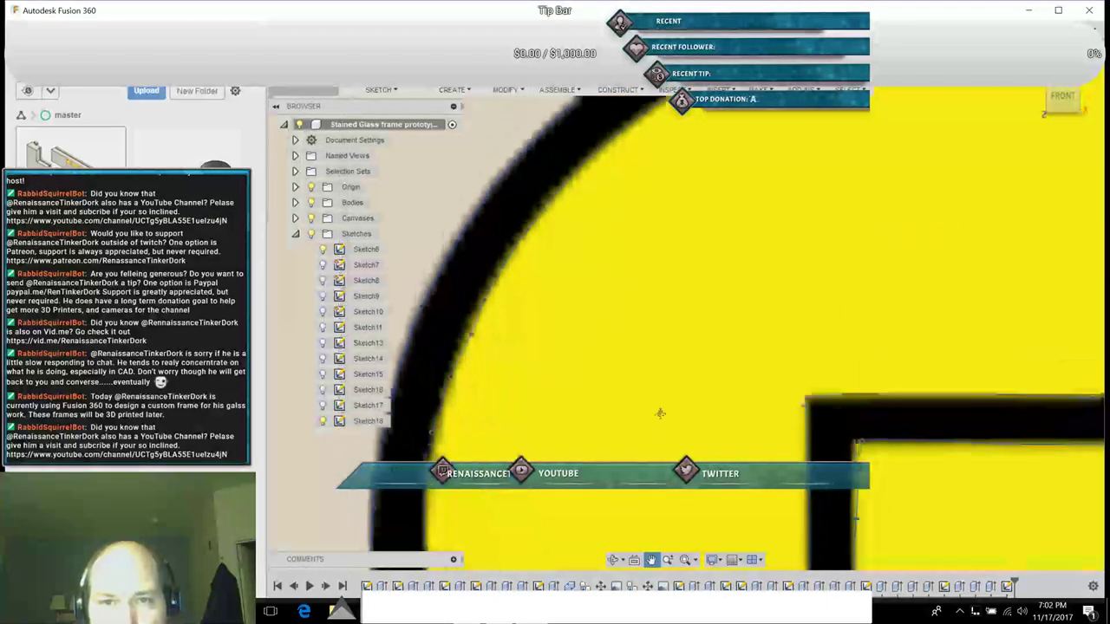
Step: Activate the tangent handle of the spline point at the G's upper-right inner corner and rotate it to follow the slanted edge
drag(757, 286, 576, 439)
drag(778, 410, 561, 345)
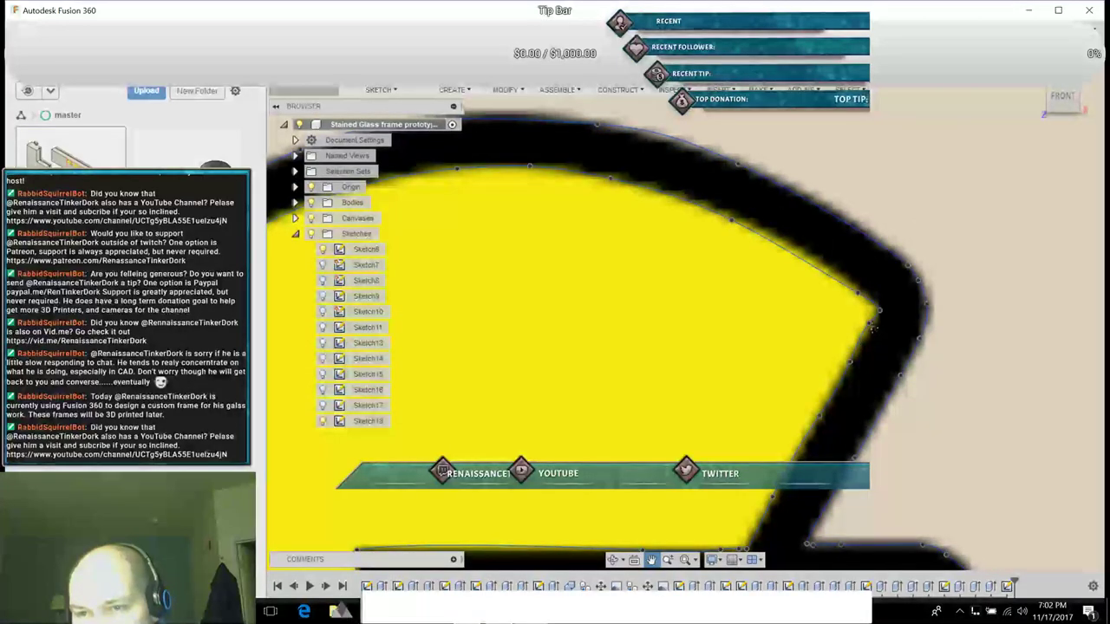
key(Escape)
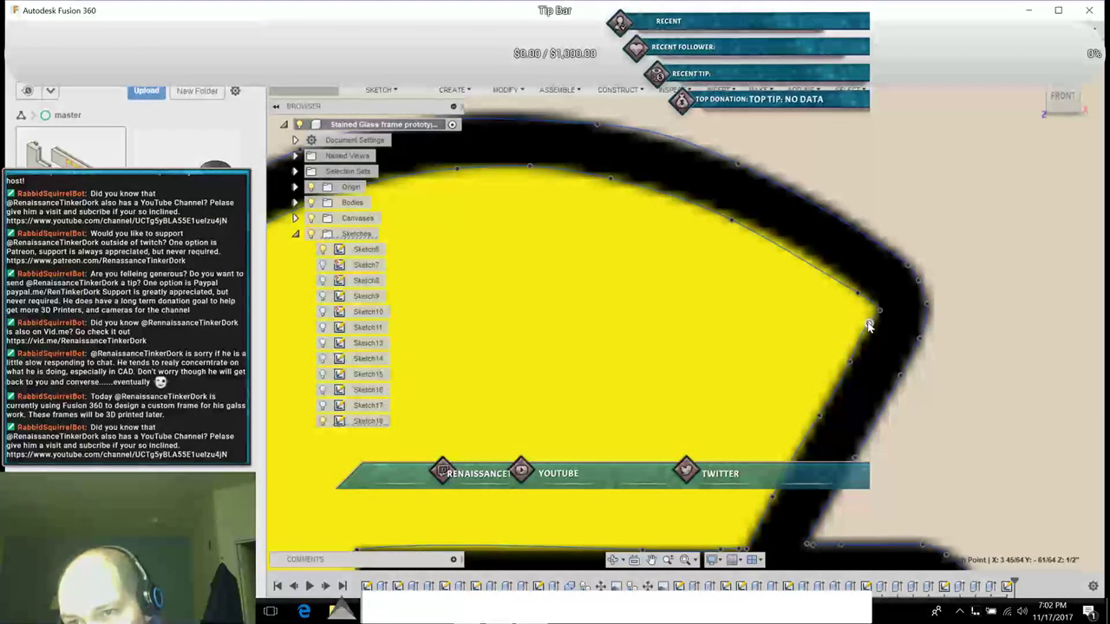
right_click(869, 325)
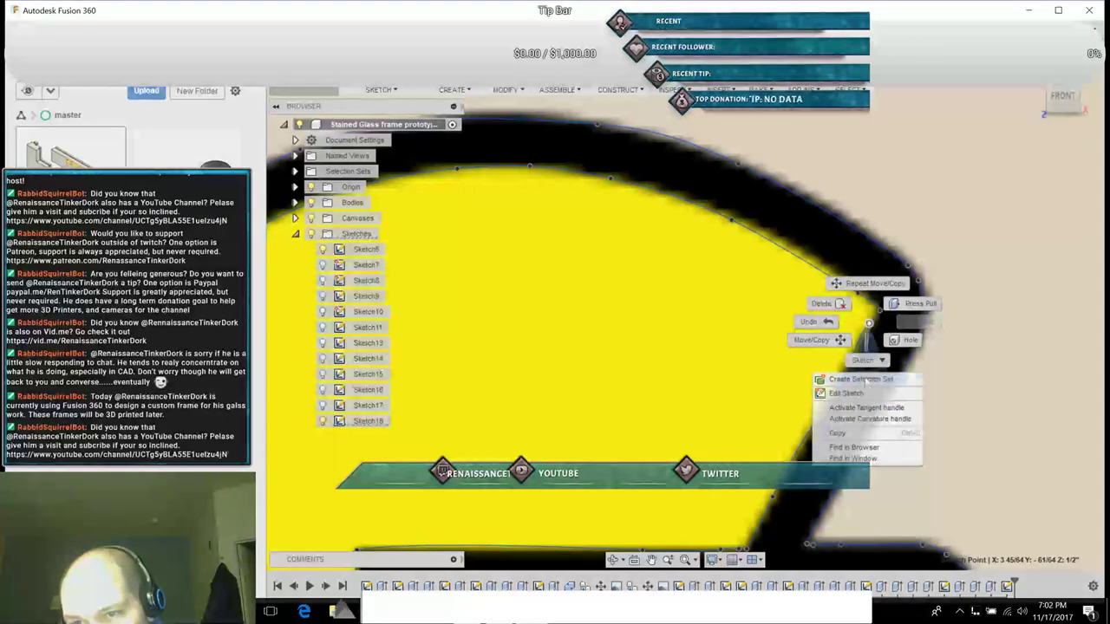
click(861, 407)
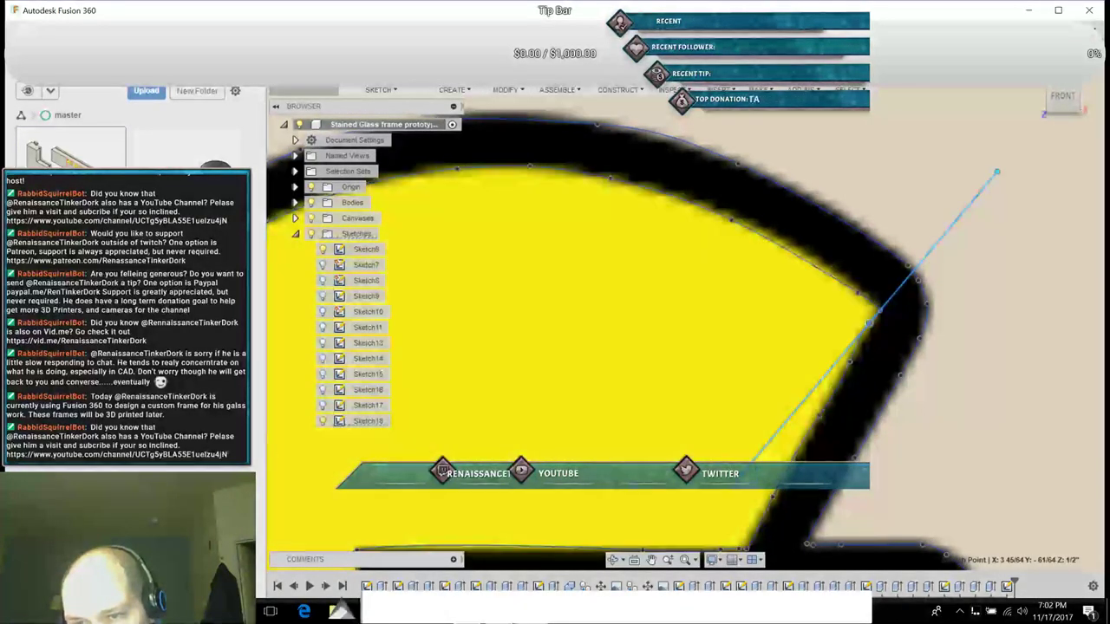
drag(997, 171, 984, 169)
drag(762, 491, 772, 495)
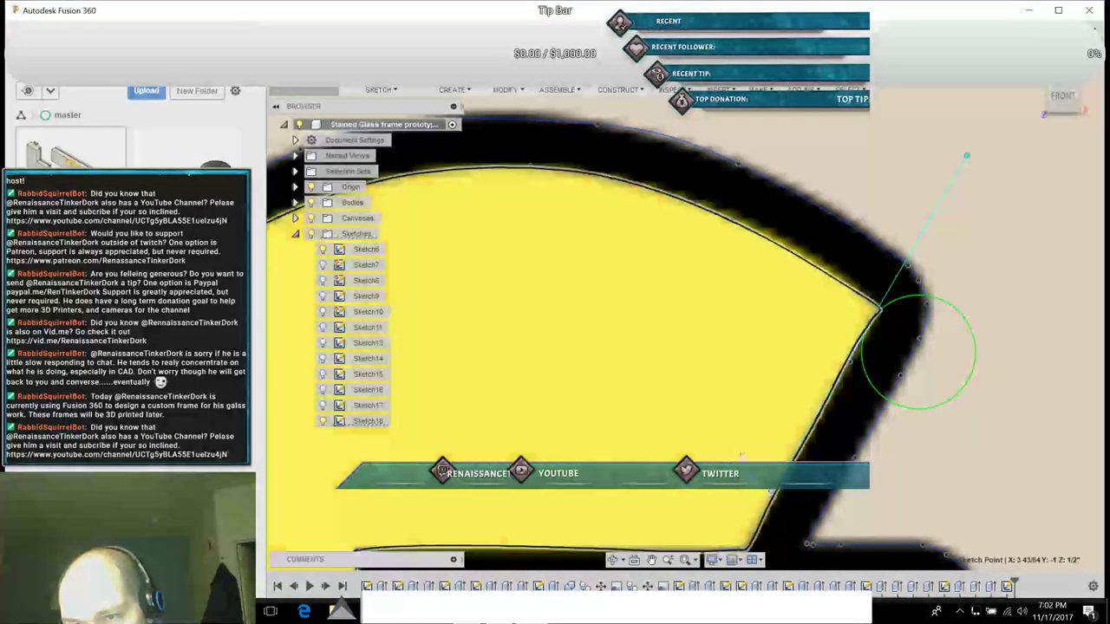
click(734, 436)
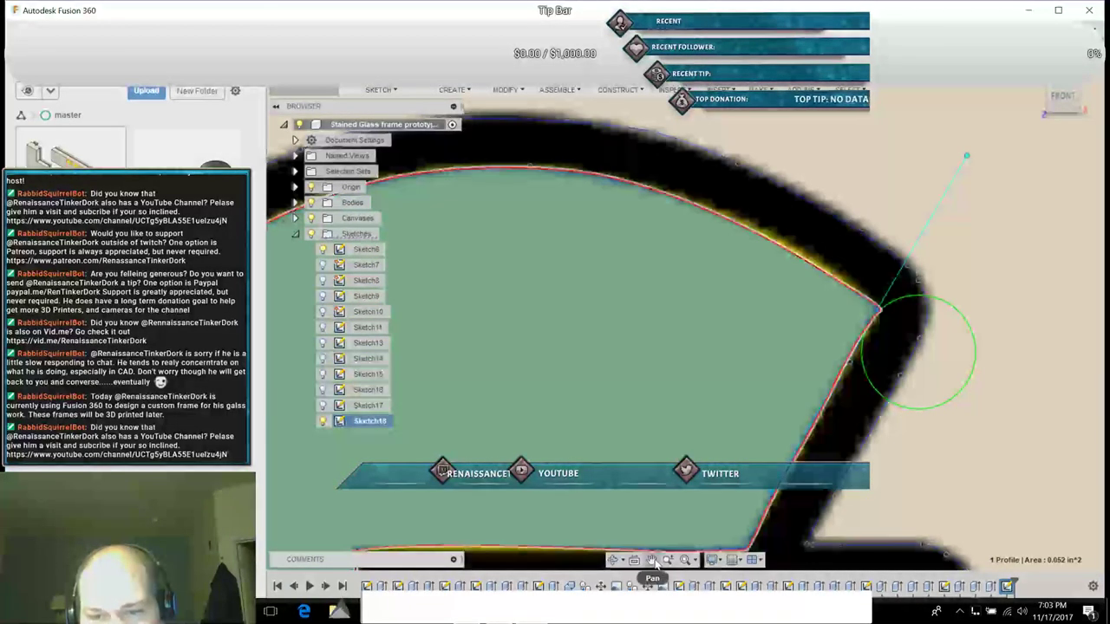
Step: Activate the tangent handle at the upper-left corner of the G's crossbar, then shorten it and align it vertically
click(651, 560)
mouse_move(576, 446)
mouse_down()
mouse_move(747, 318)
mouse_move(760, 222)
mouse_move(807, 135)
mouse_up()
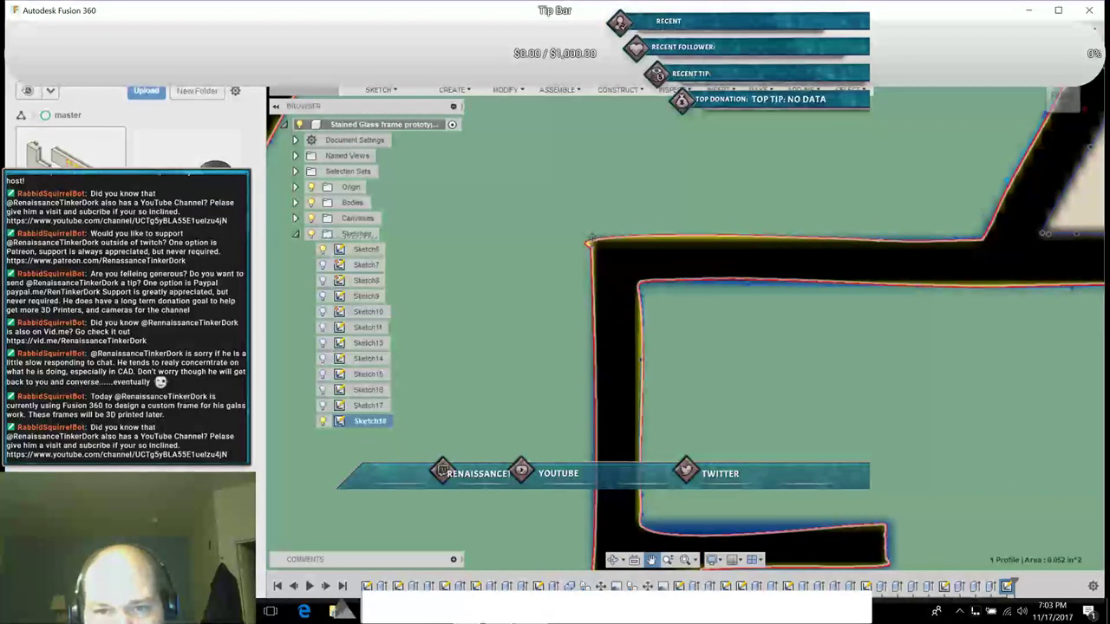
click(592, 241)
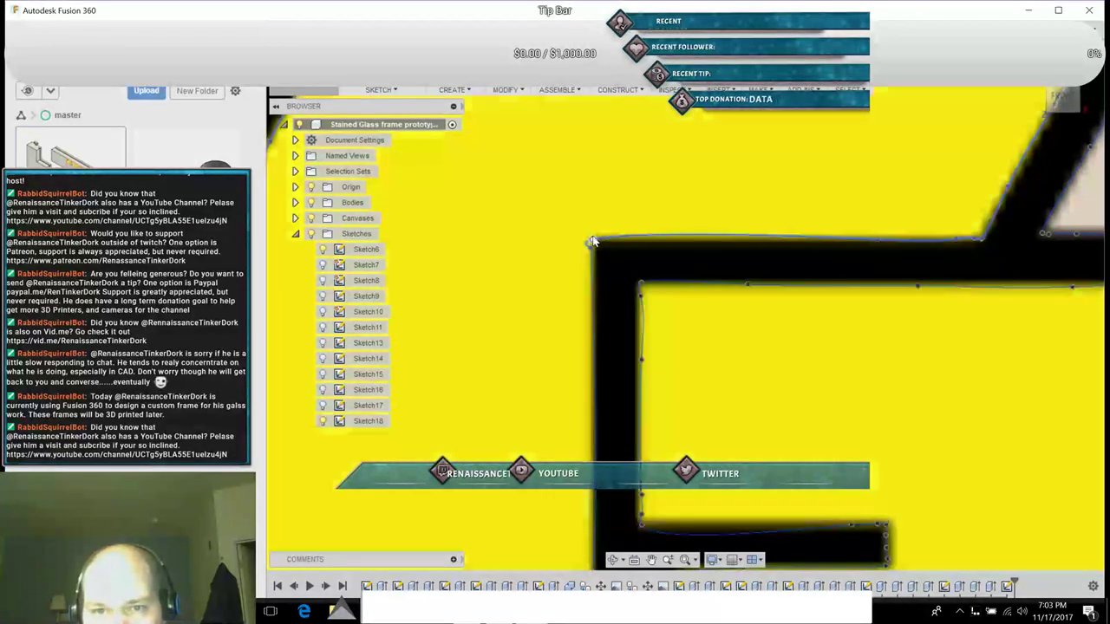
click(591, 240)
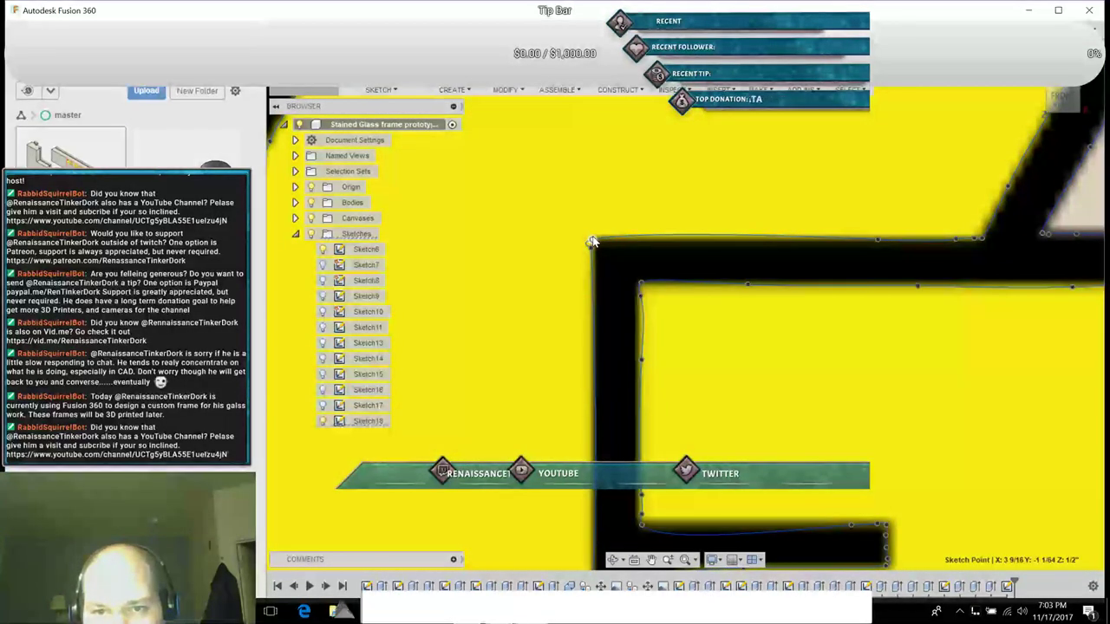
right_click(590, 240)
click(586, 322)
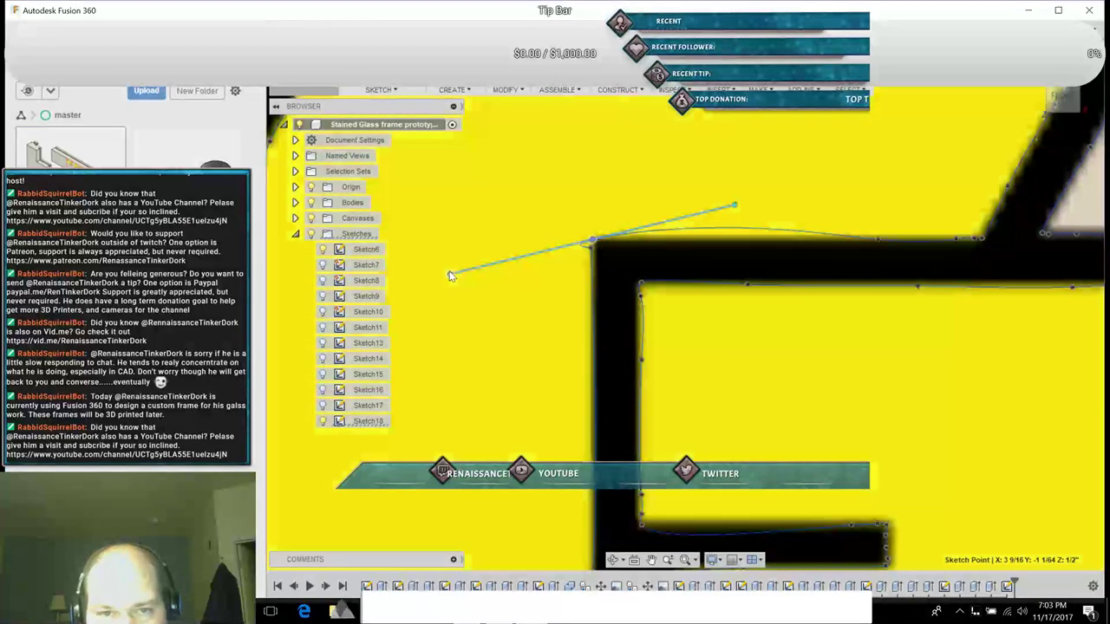
mouse_move(449, 276)
mouse_down()
mouse_move(477, 287)
mouse_move(591, 272)
mouse_up()
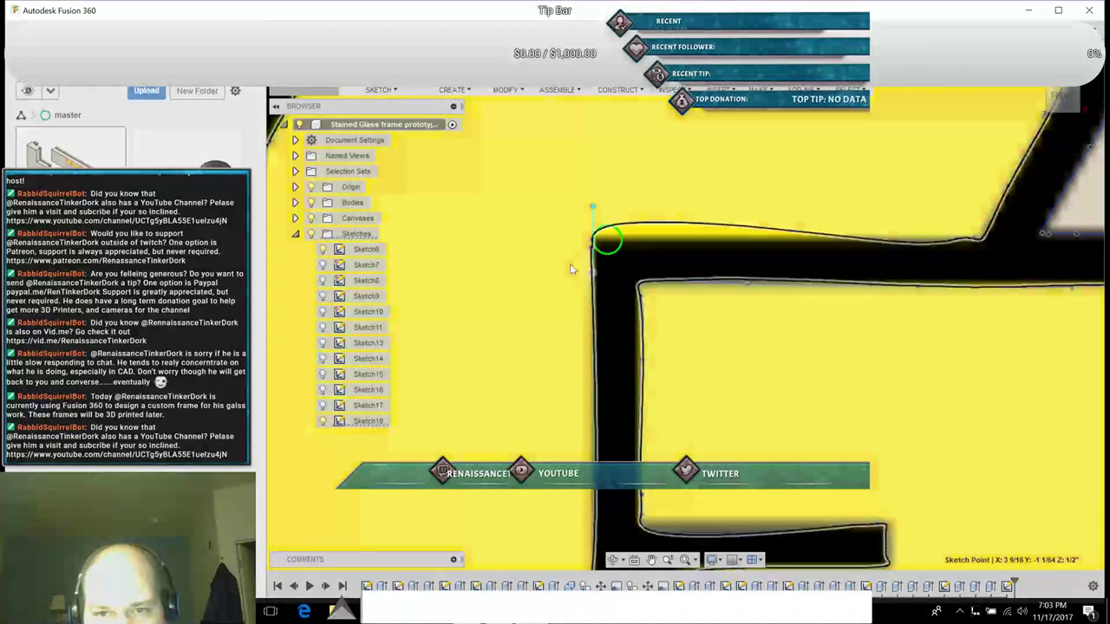
click(572, 264)
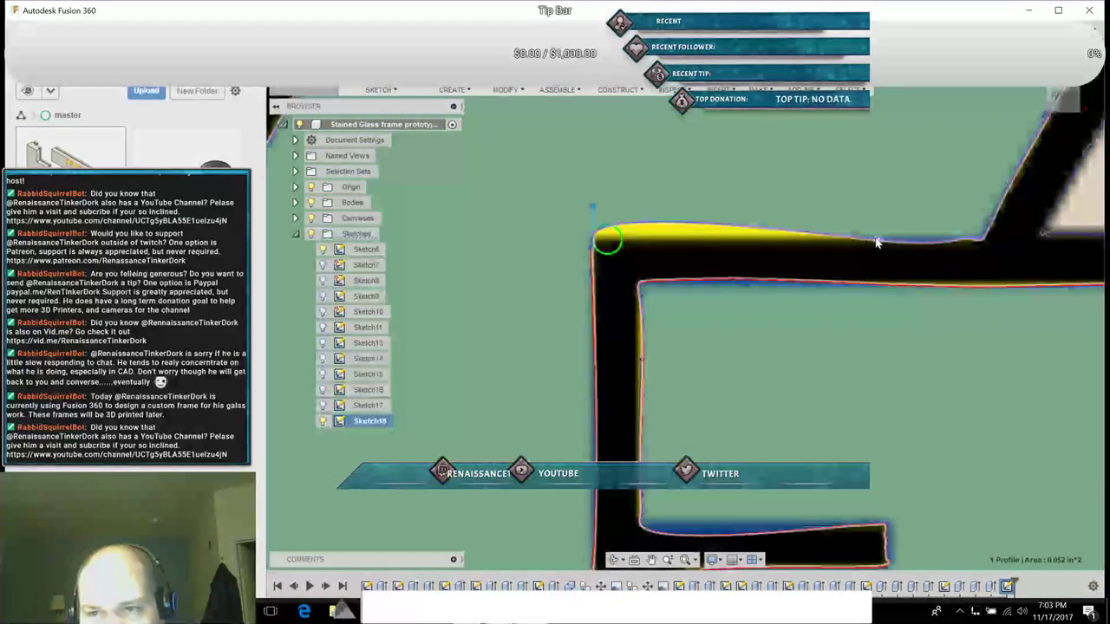
Step: Activate the tangent handle of the spline point midway along the crossbar's top edge and rotate it toward horizontal
click(881, 245)
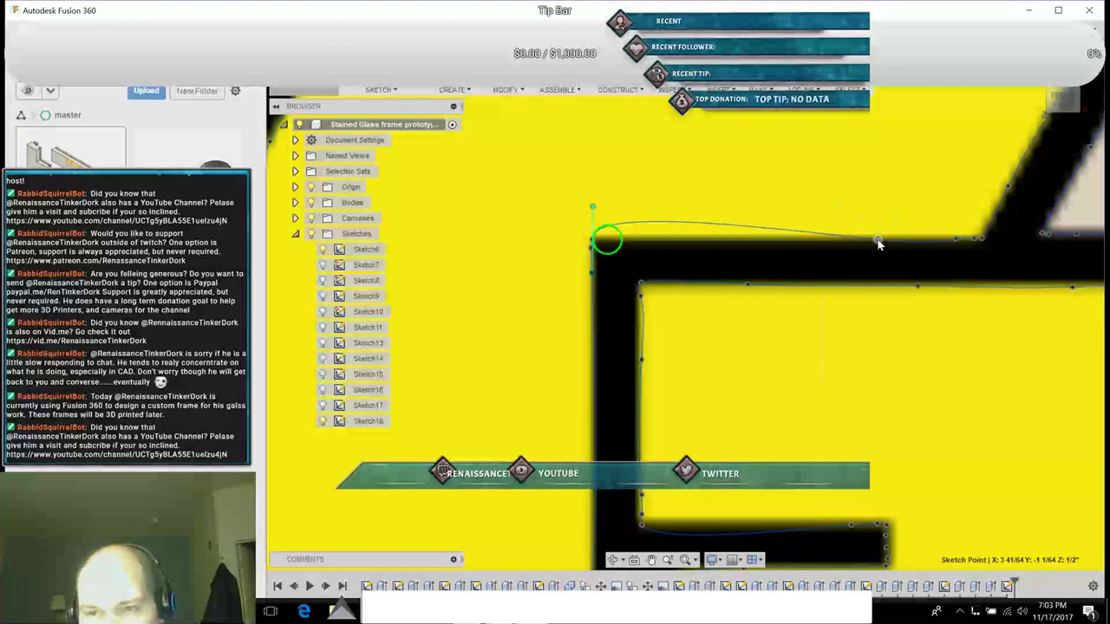
right_click(879, 249)
click(864, 324)
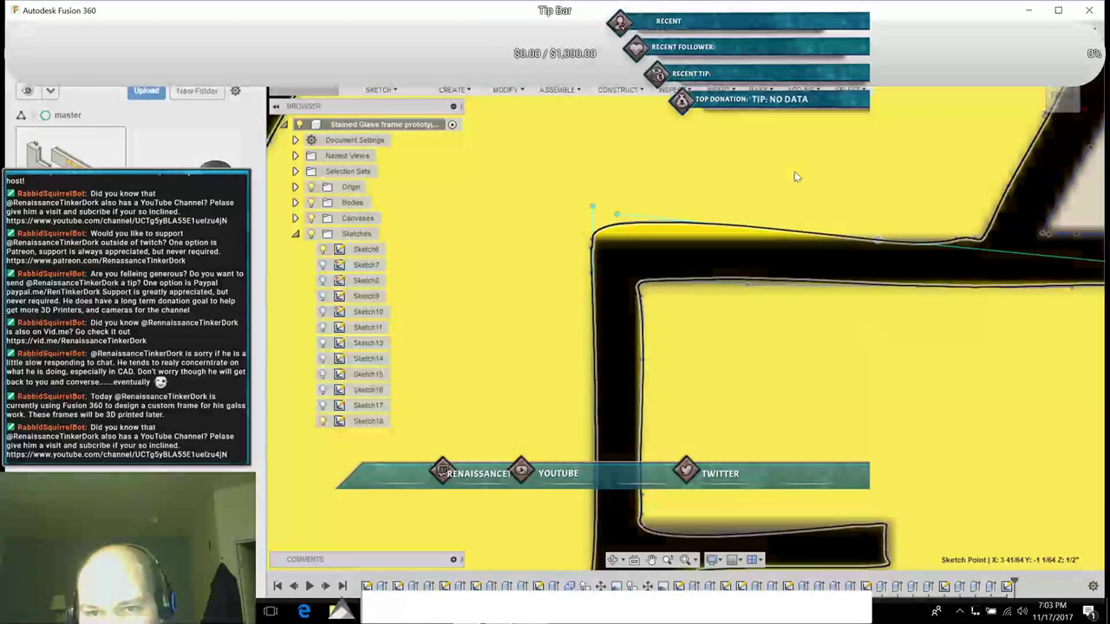
mouse_move(617, 214)
mouse_down()
mouse_move(607, 249)
mouse_move(597, 246)
mouse_up()
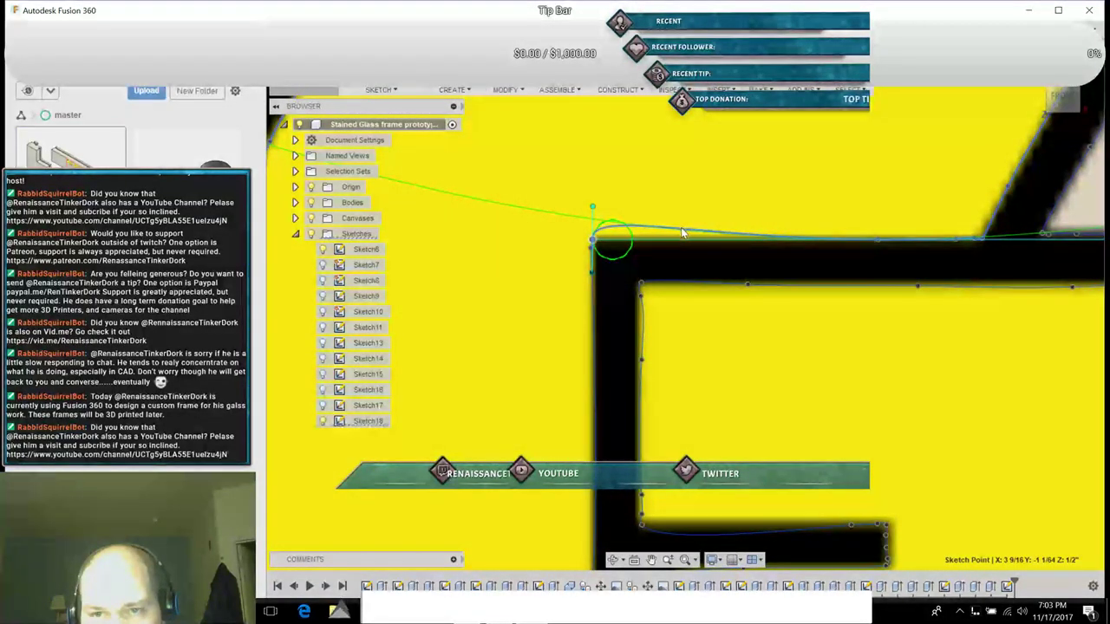
key(Escape)
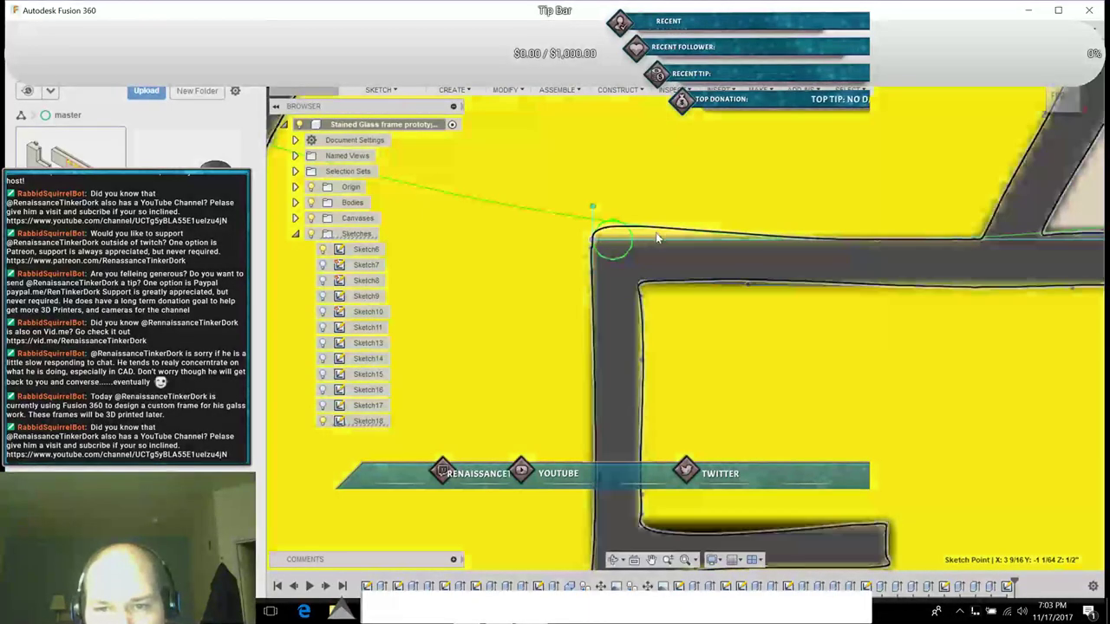
Step: Open the sketch of the bulging crossbar spline for editing and try the Parallel constraint
click(656, 231)
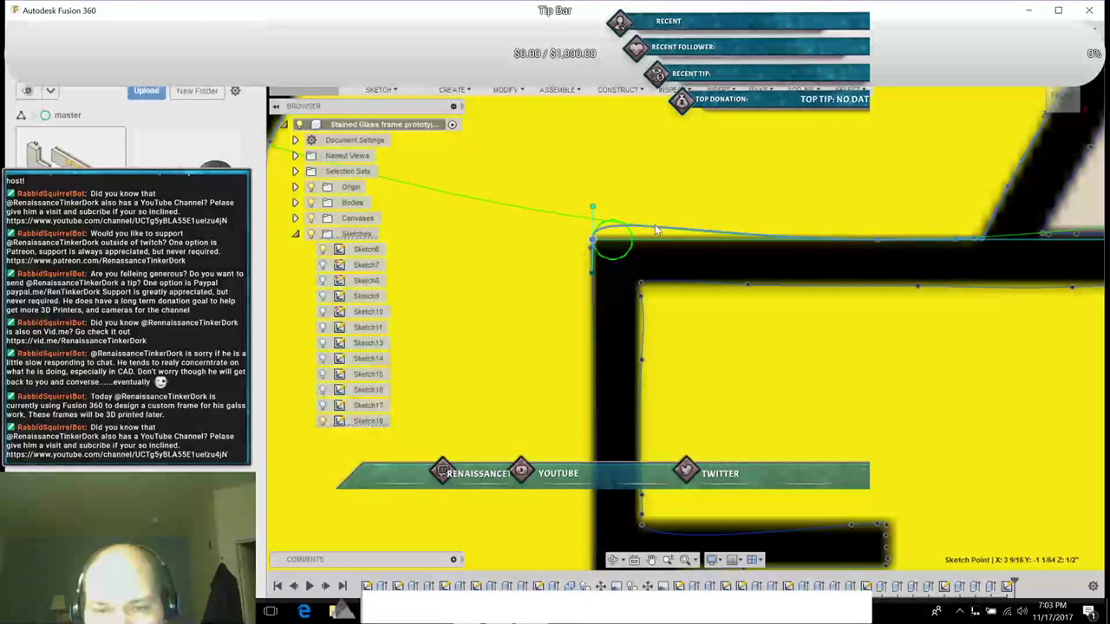
right_click(656, 231)
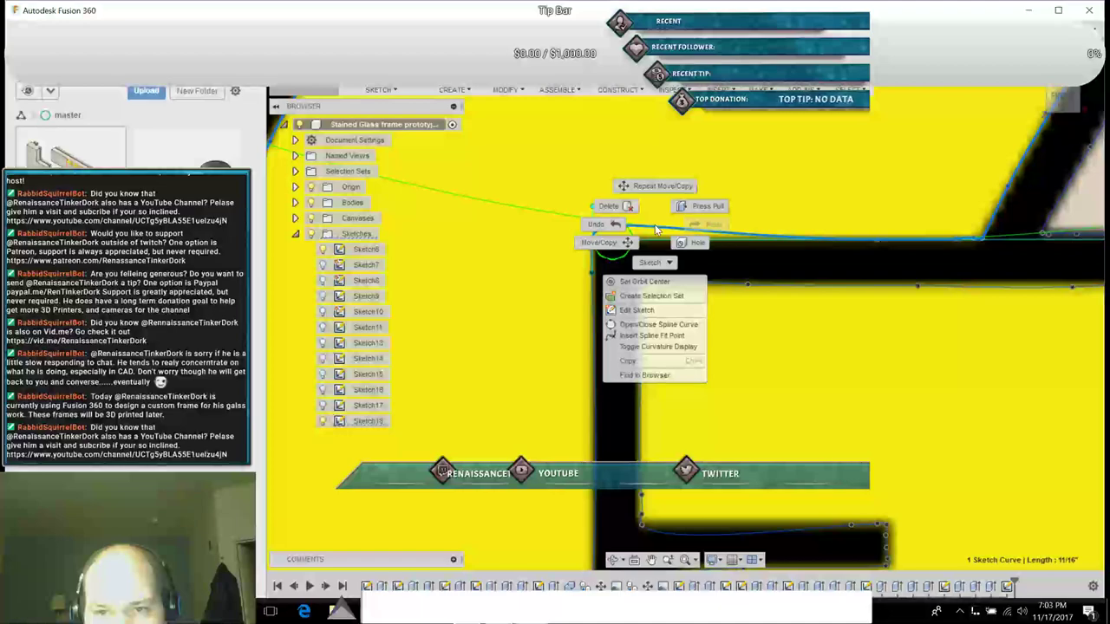
click(631, 314)
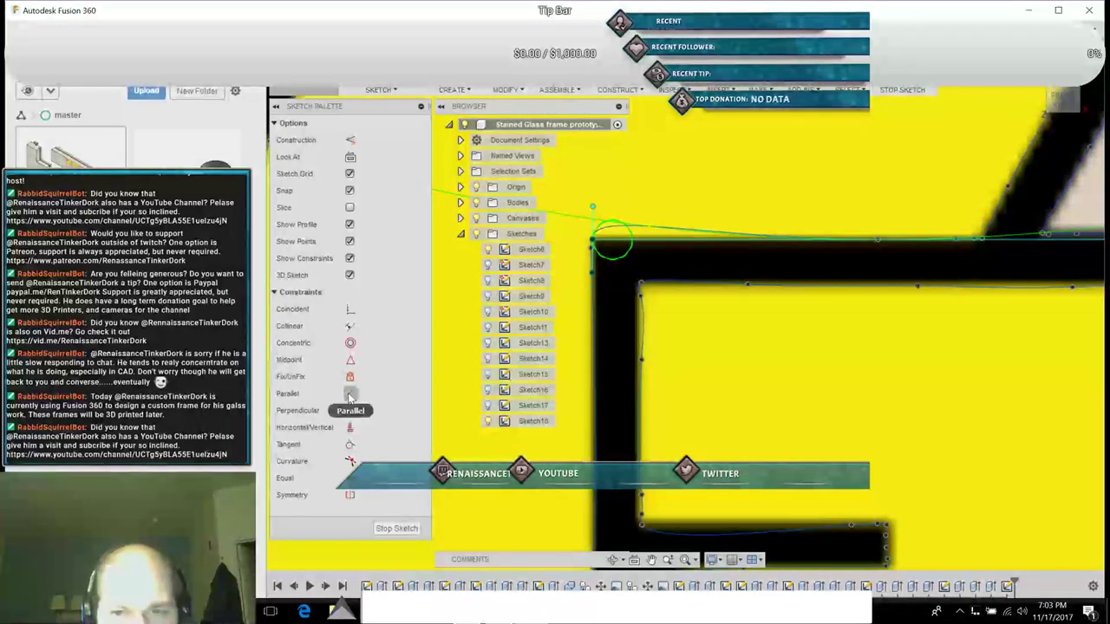
click(350, 394)
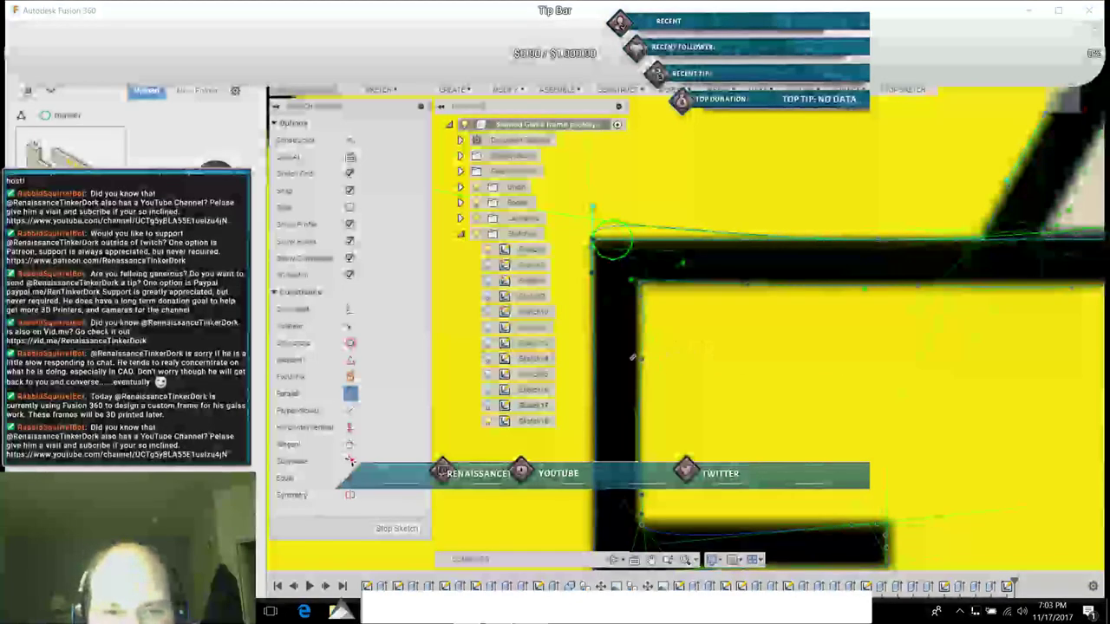
key(Escape)
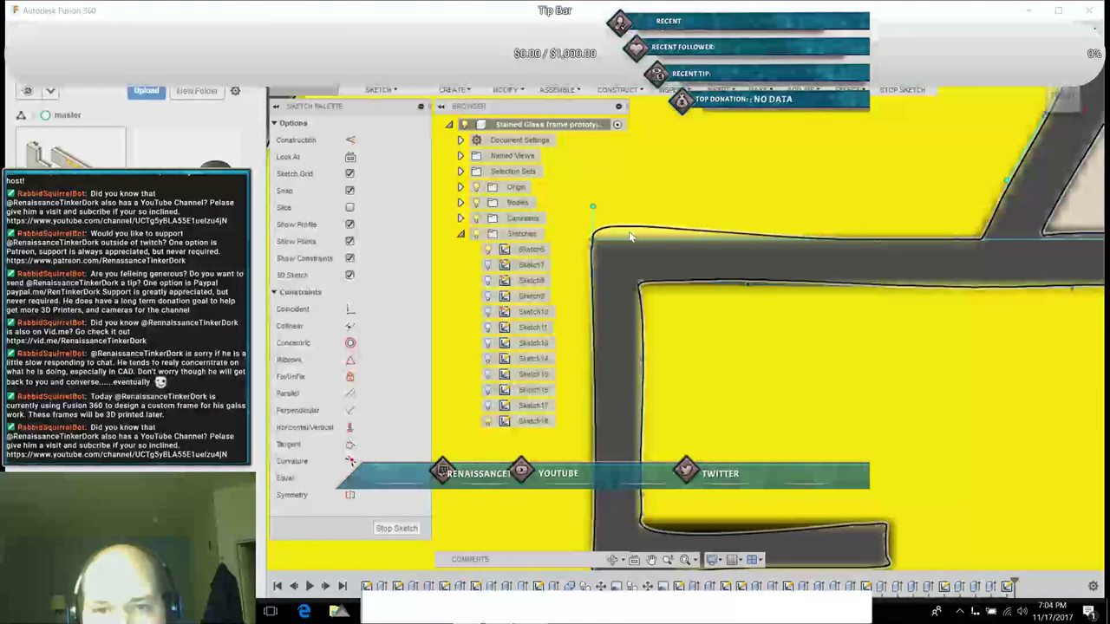
Step: Insert a spline fit point on the bulge near the left end of the crossbar's top edge
click(652, 231)
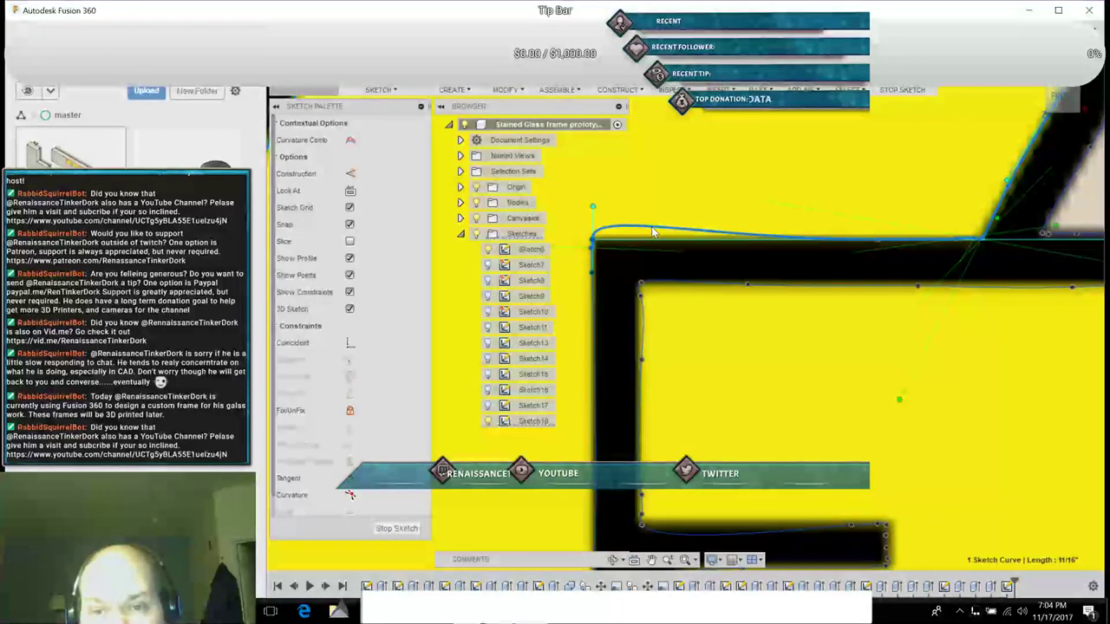
right_click(652, 232)
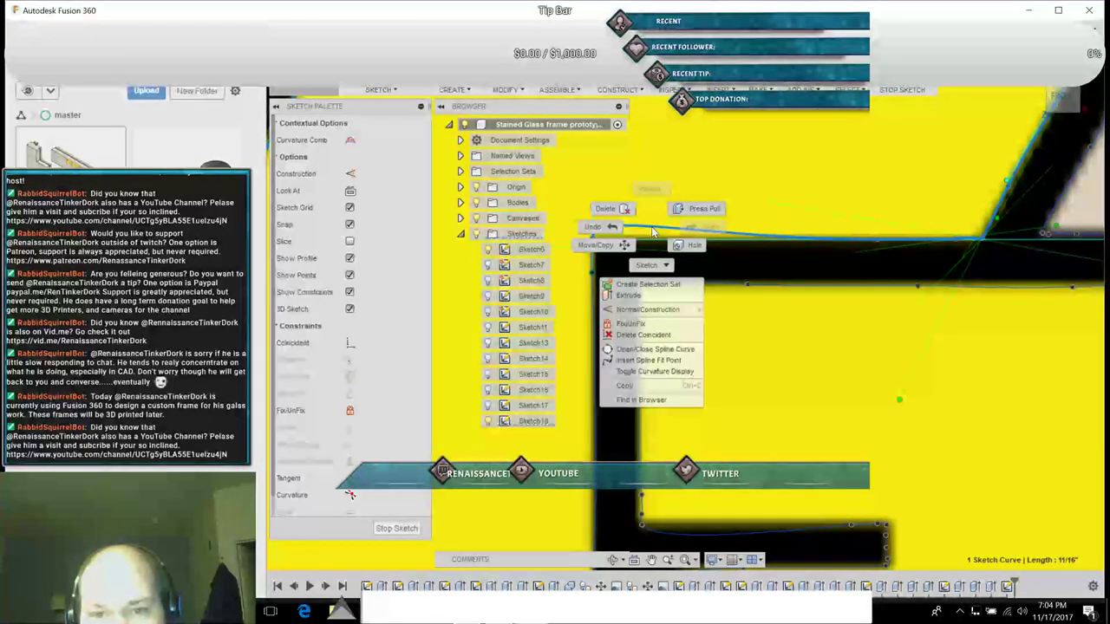
click(646, 358)
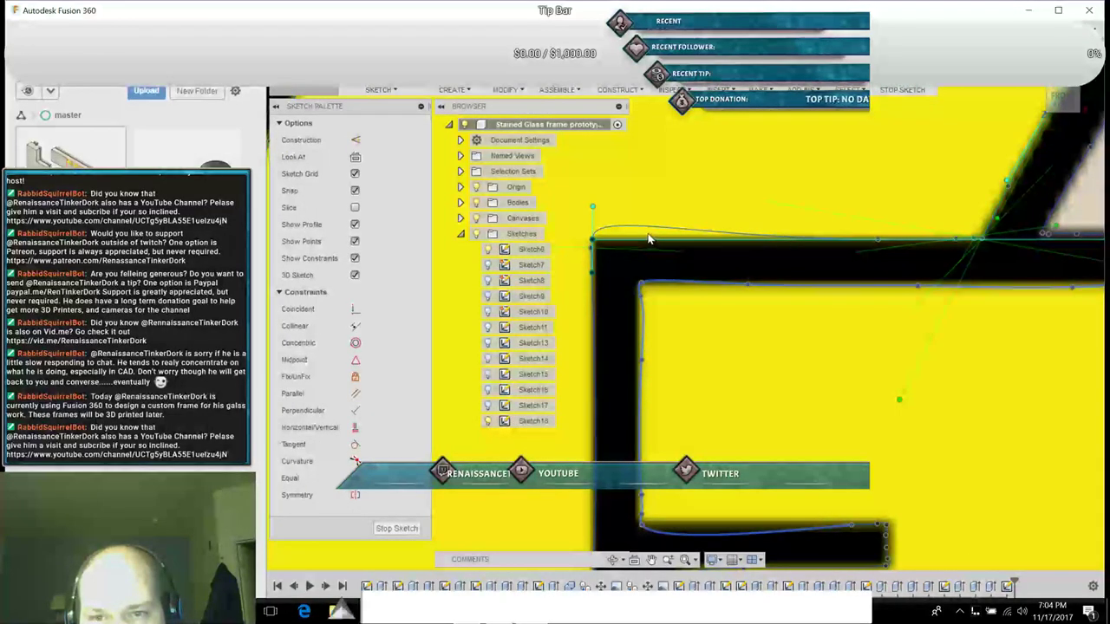
click(649, 228)
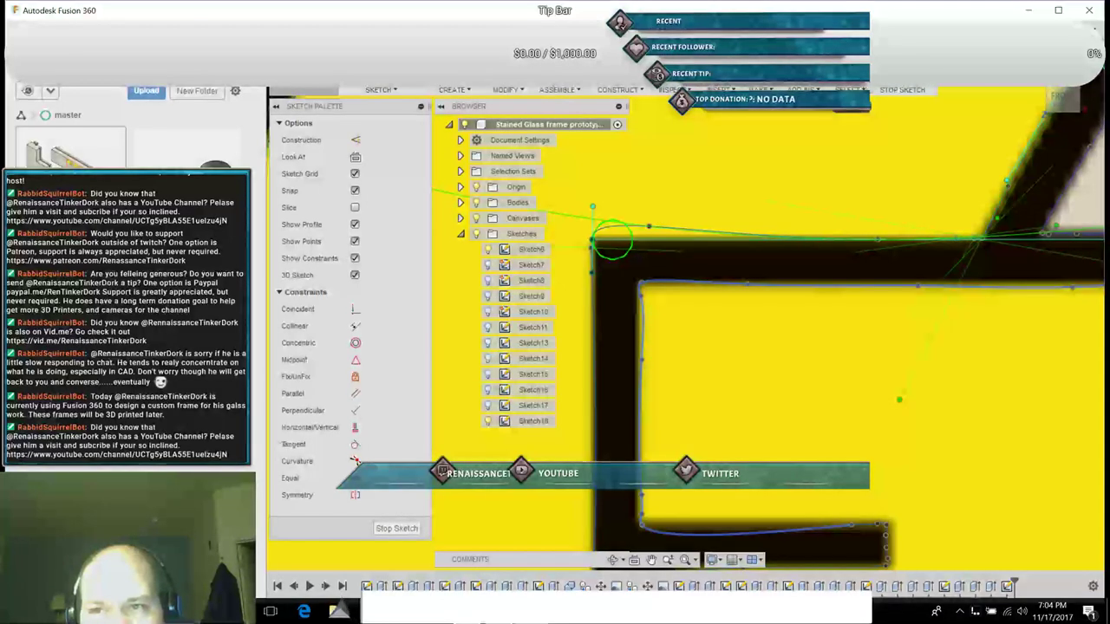
key(Escape)
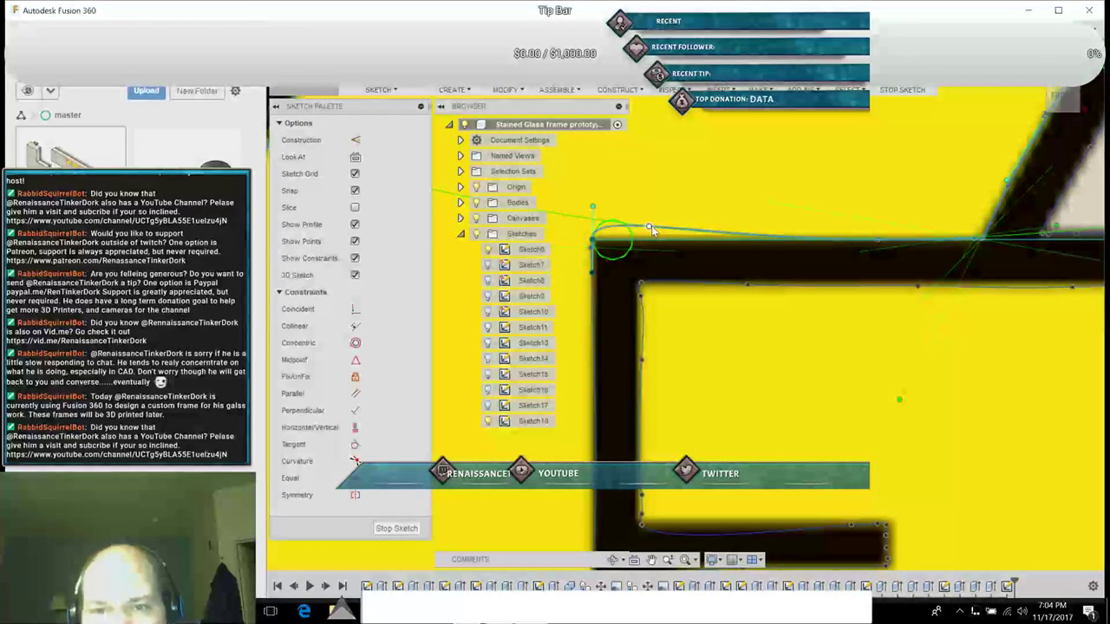
Step: Move the fit point on the bulge down onto the crossbar's black top edge
right_click(652, 225)
click(621, 244)
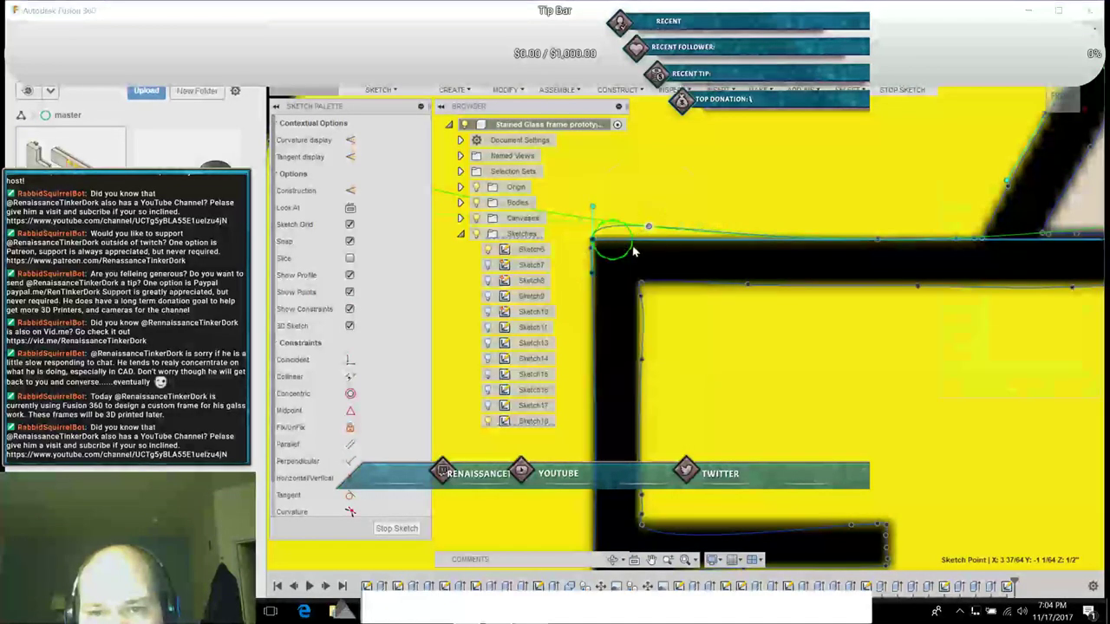
drag(665, 210, 662, 222)
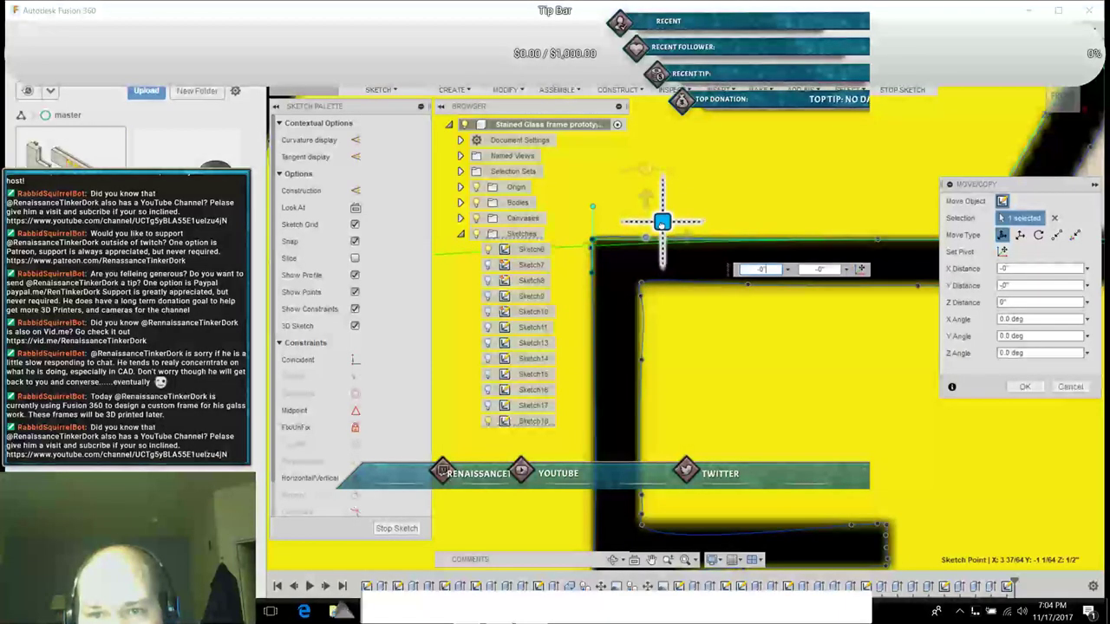
click(1024, 387)
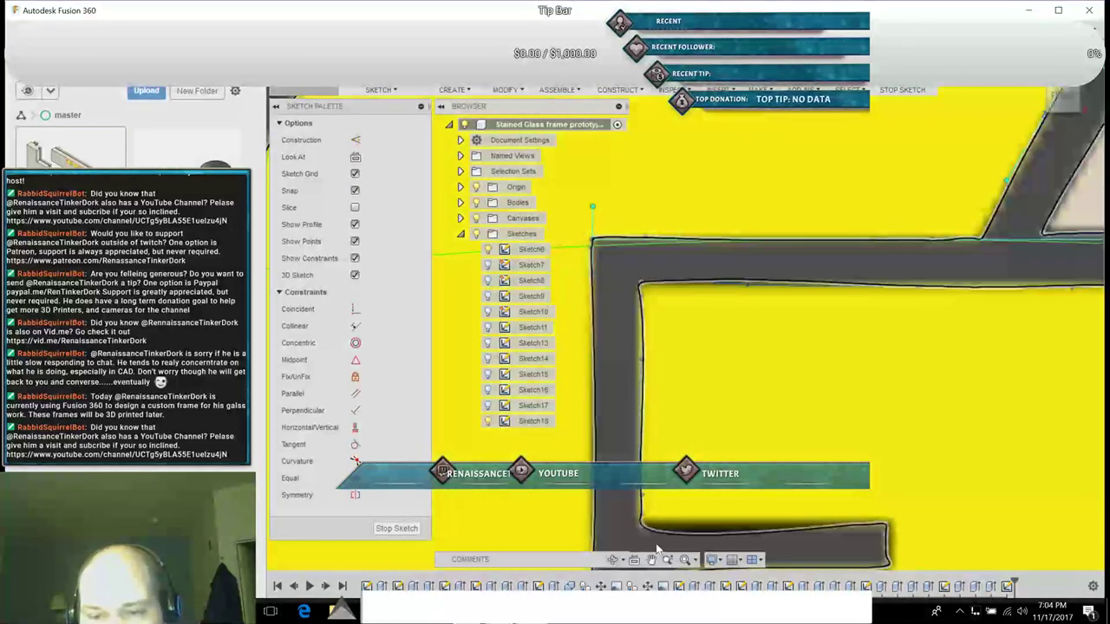
Step: Try raising the left tangent handle end of the spline point near the right end of the G's lower bar, and undo each attempt
click(652, 559)
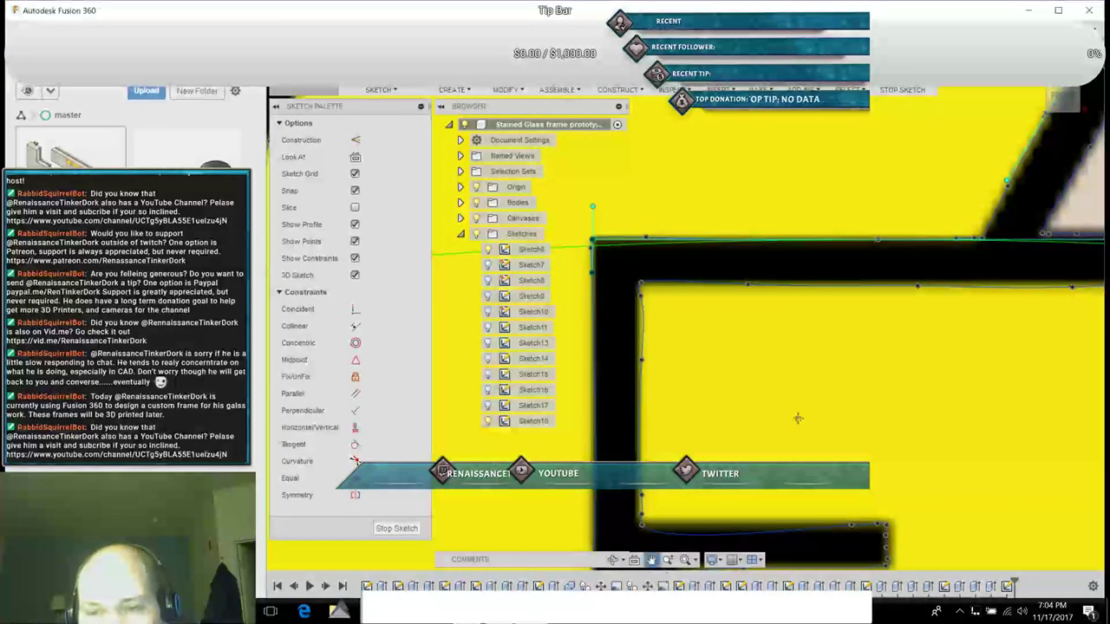
drag(791, 422, 763, 326)
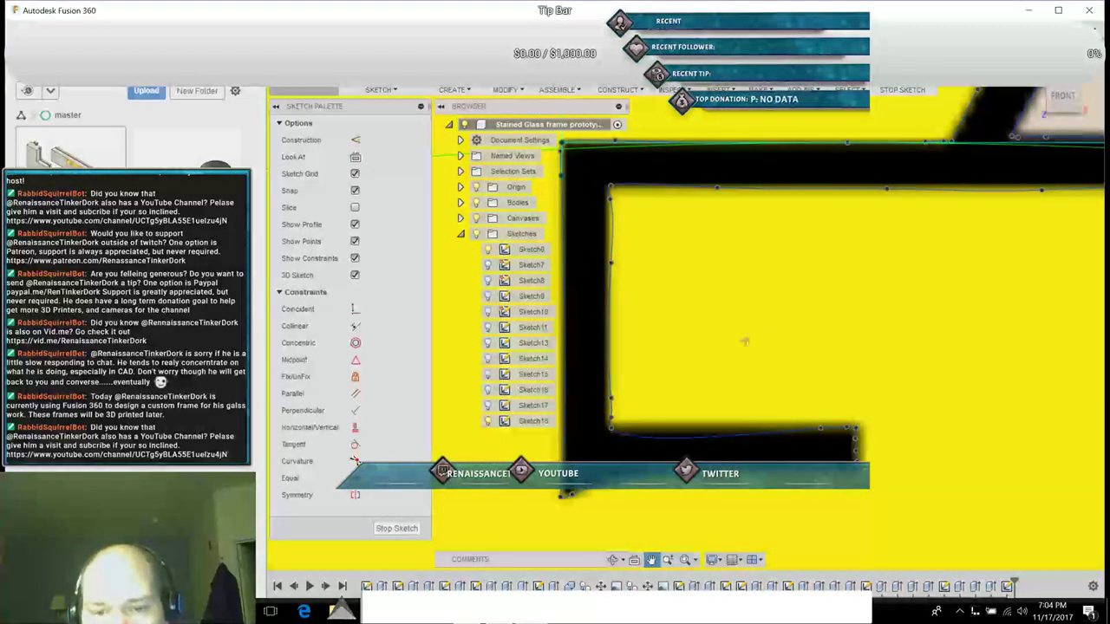
click(819, 429)
drag(631, 448, 637, 425)
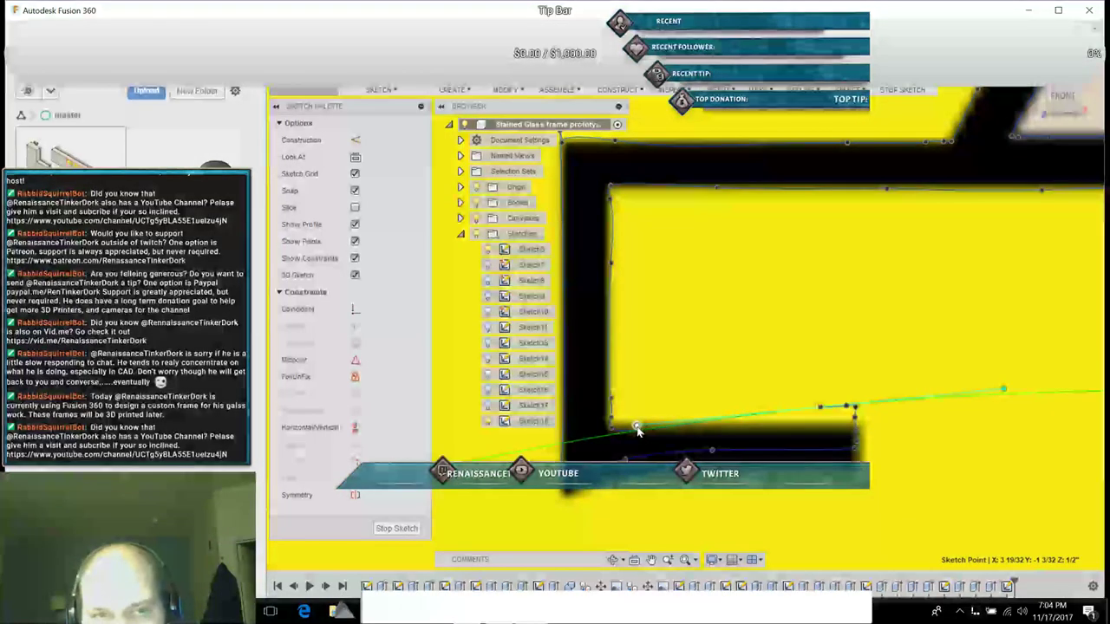
key(ctrl+z)
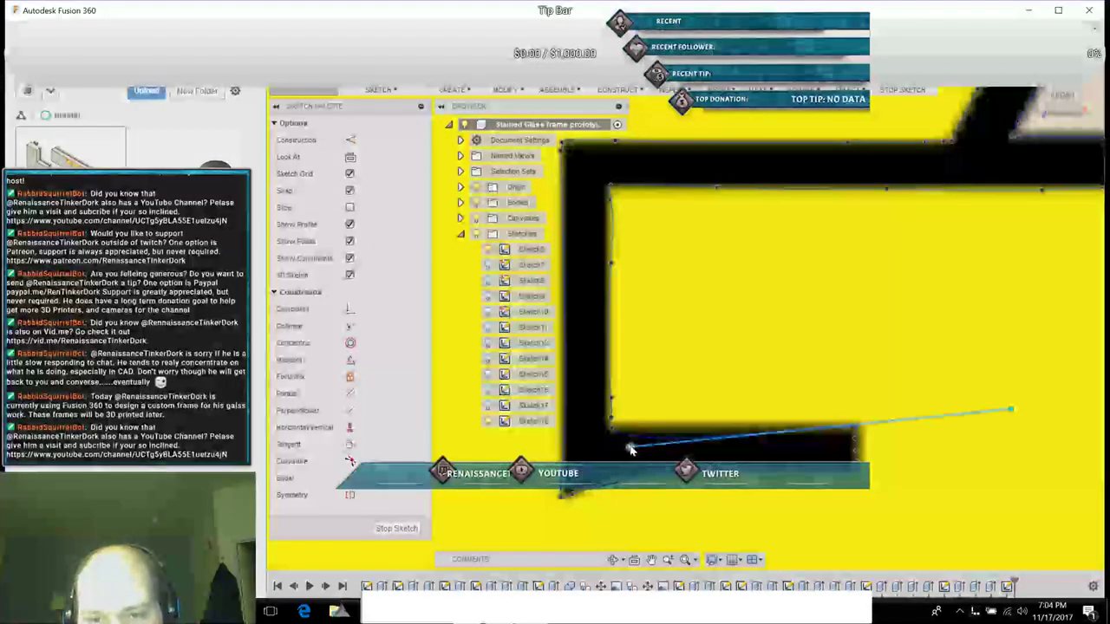
click(631, 447)
drag(631, 447, 636, 427)
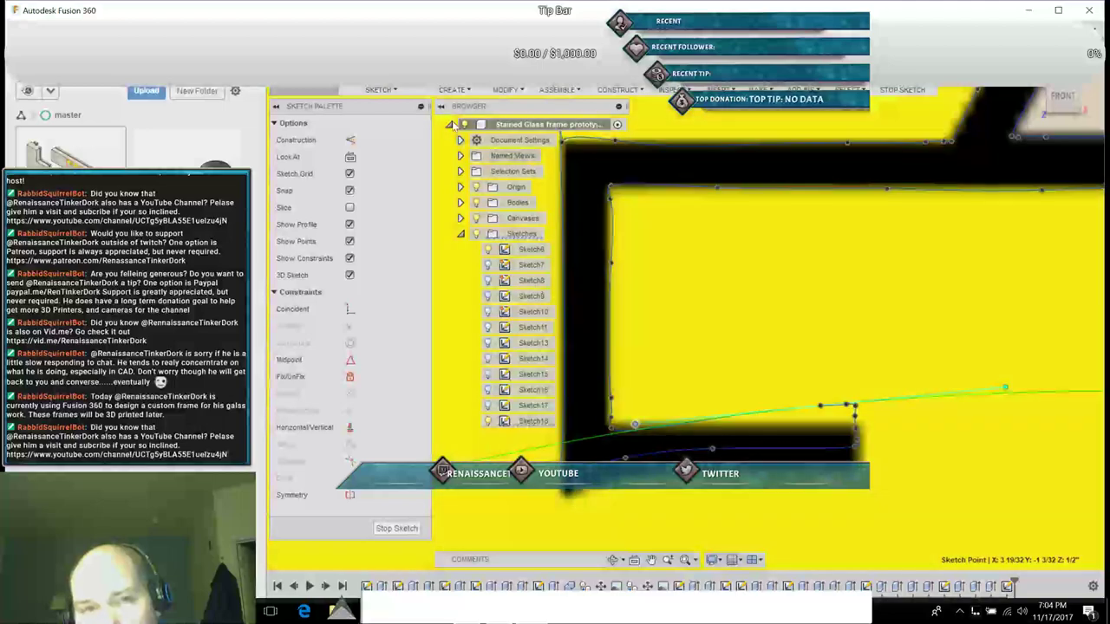
click(372, 28)
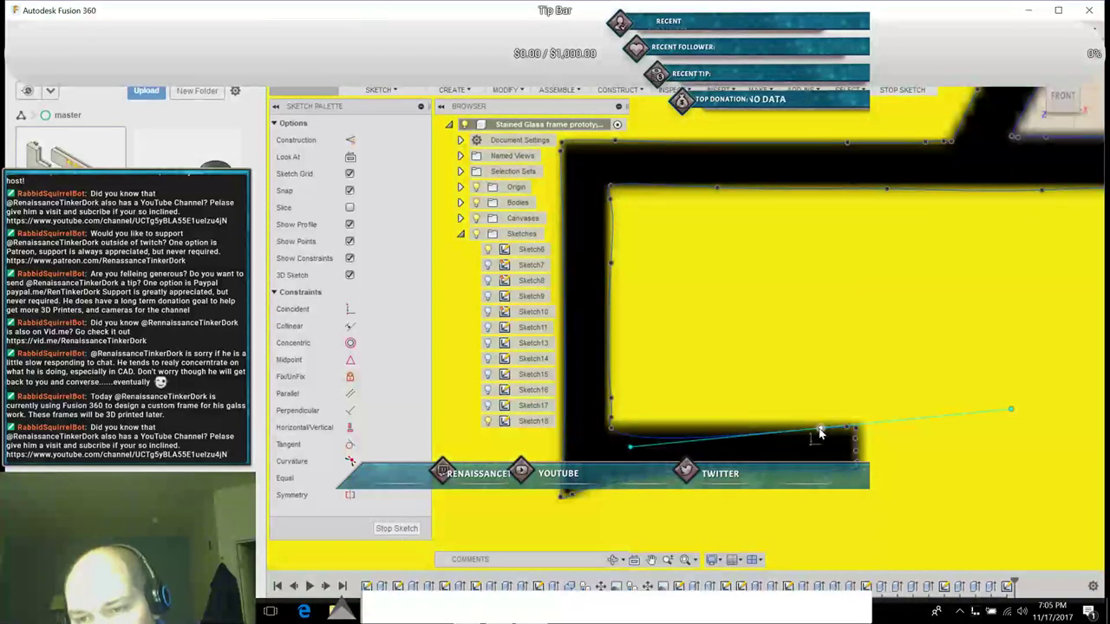
Step: Try to delete the coincident constraint on the spline point near the right end of the G's lower bar
drag(820, 432, 1011, 410)
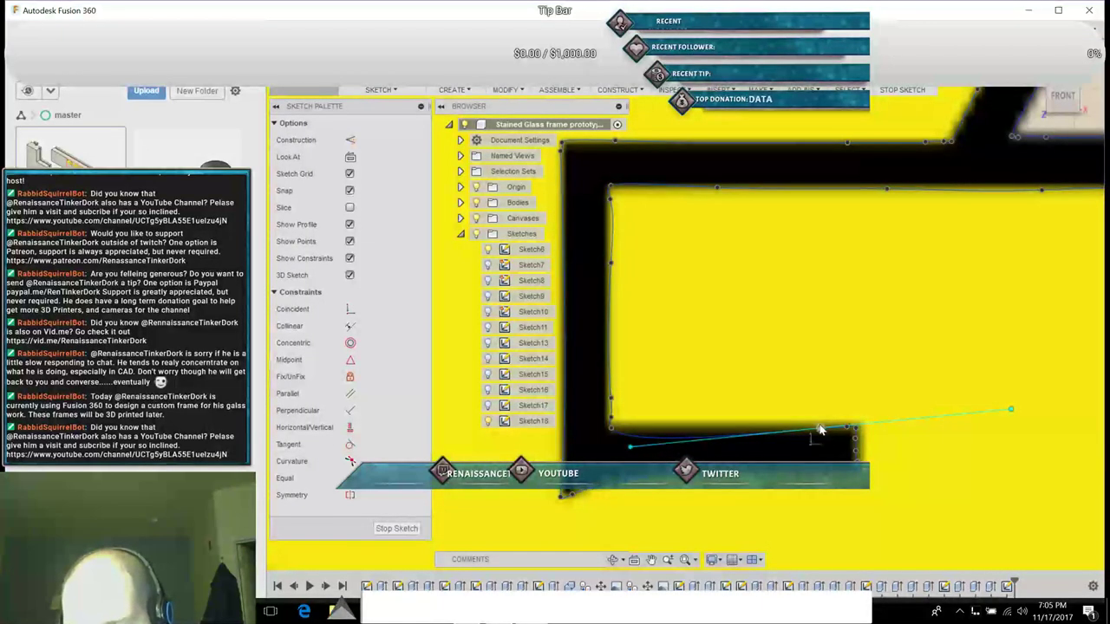
click(819, 429)
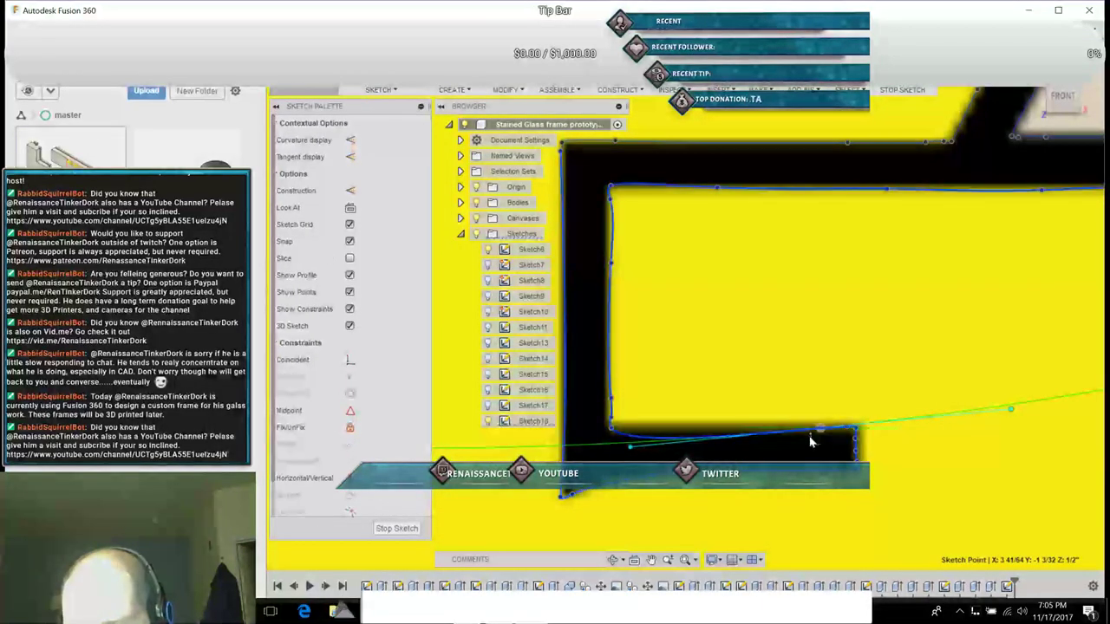
right_click(812, 445)
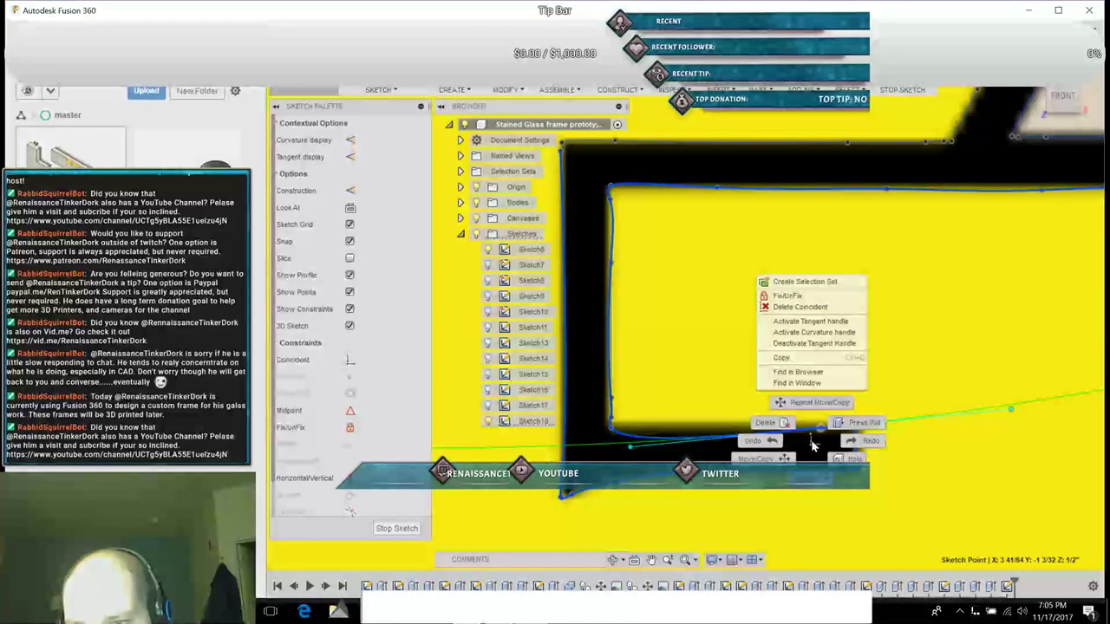
click(799, 307)
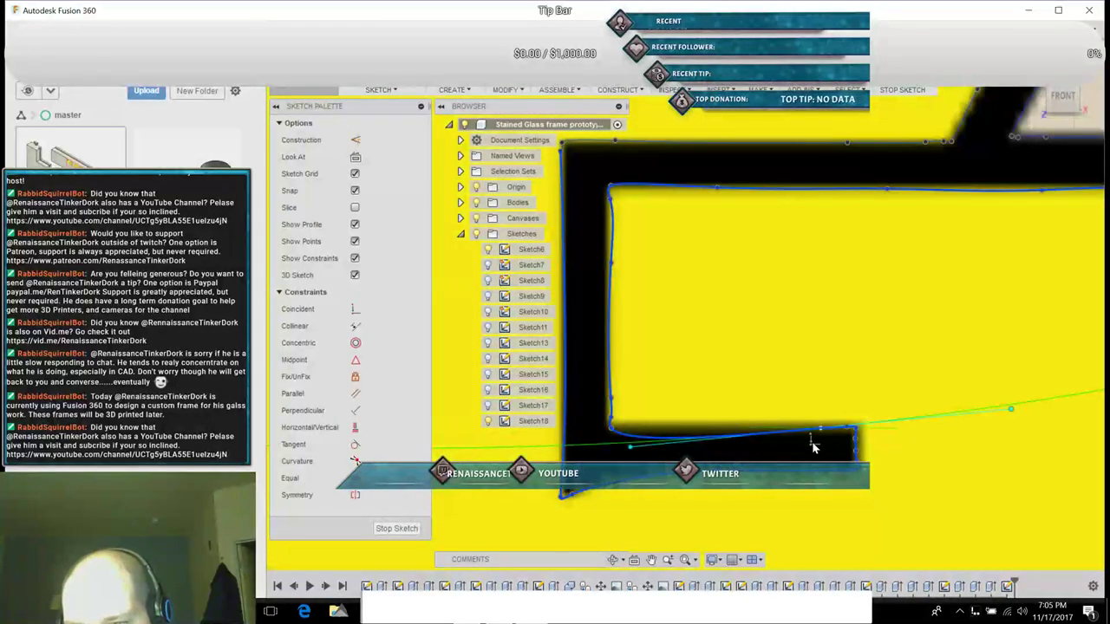
click(811, 442)
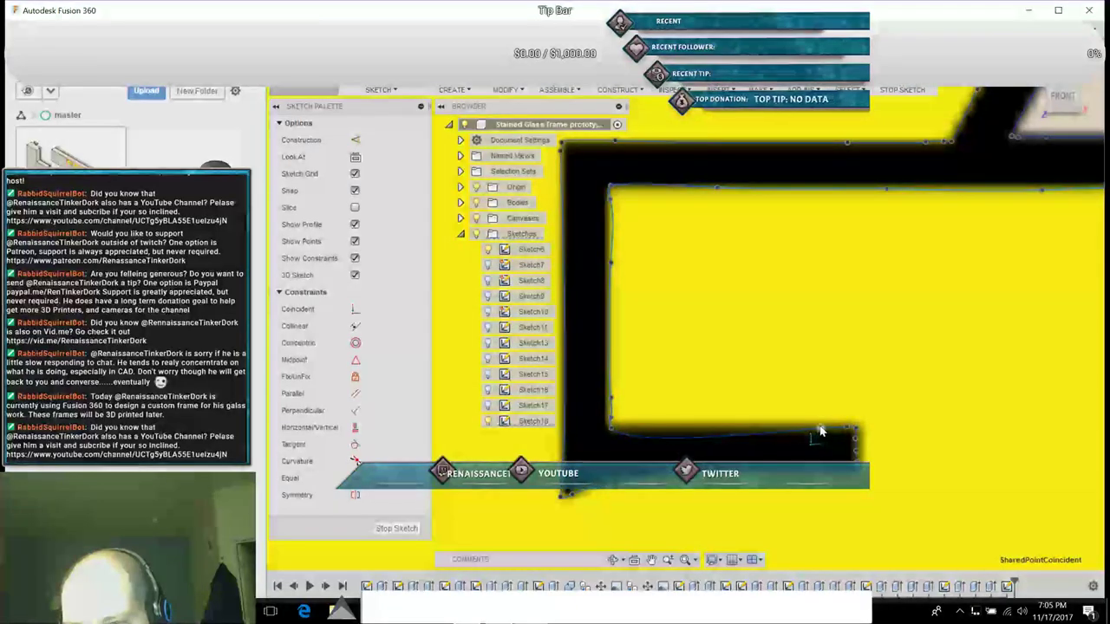
Step: Lower the right tangent handle of that spline point so the curve follows the lower bar's top edge
click(819, 429)
drag(1010, 408, 1009, 425)
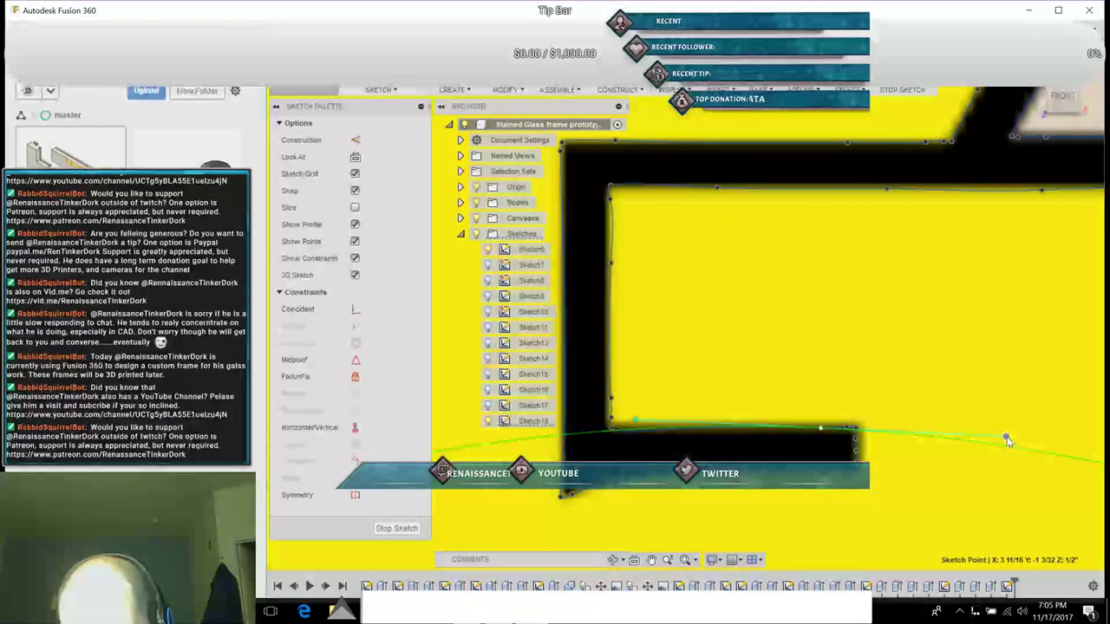
click(1007, 438)
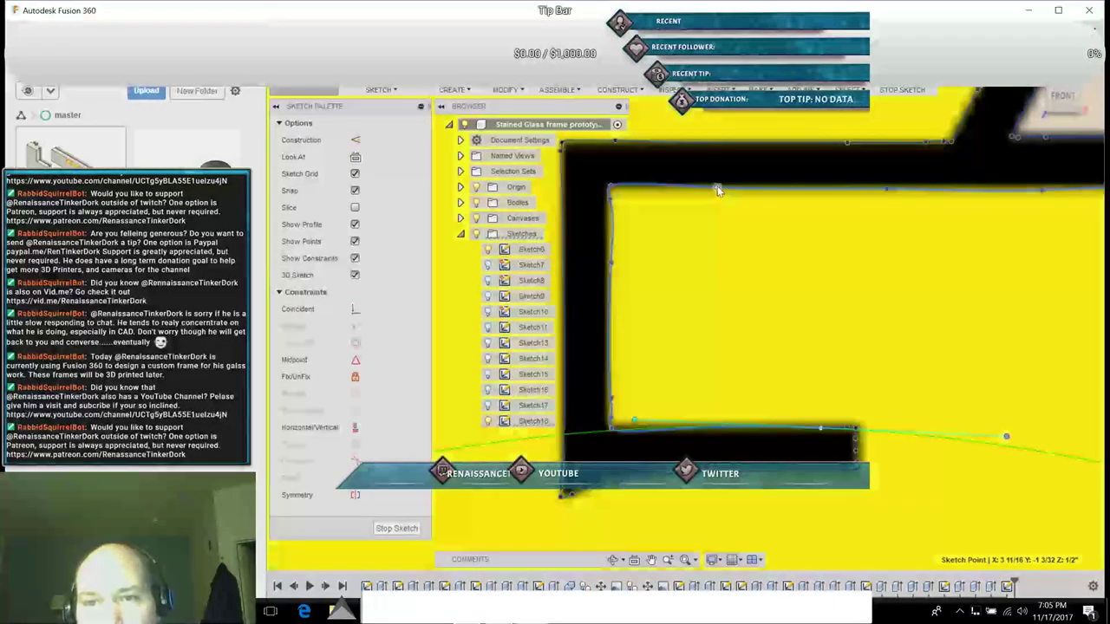
Step: Adjust the tangent handle at the G's upper inner corner so the spline follows the underside of the crossbar
click(716, 187)
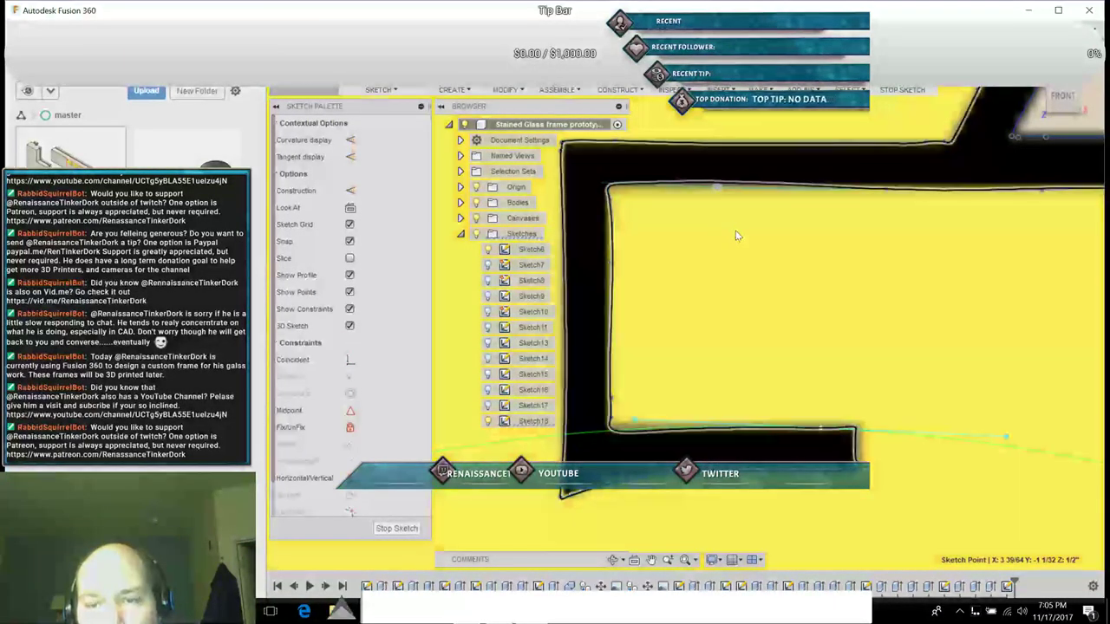
click(735, 235)
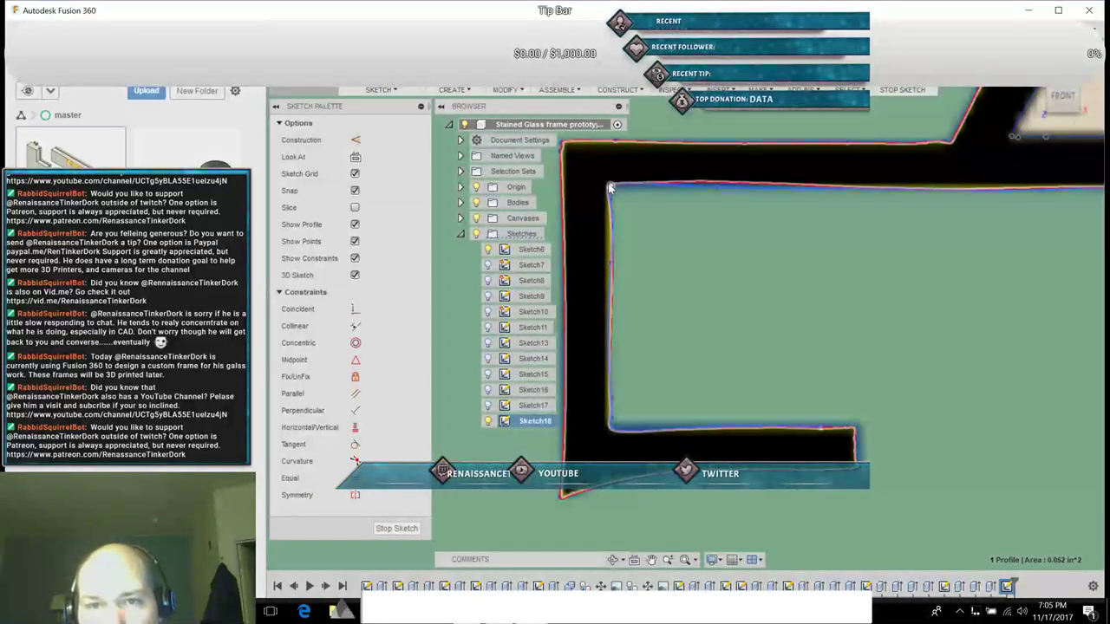
click(654, 181)
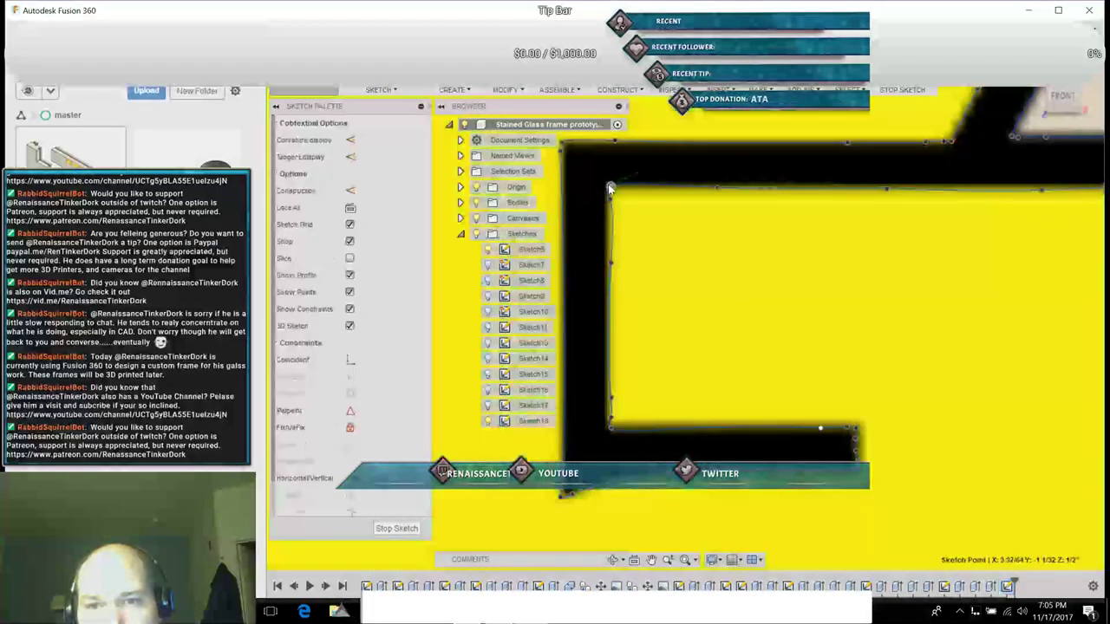
drag(652, 169, 658, 179)
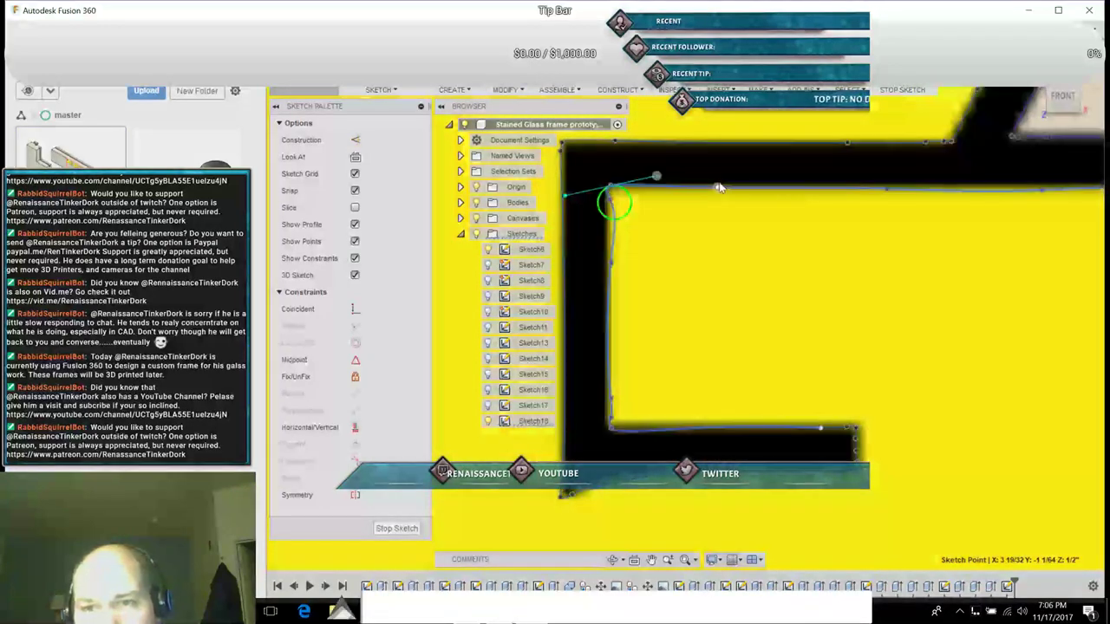
click(719, 188)
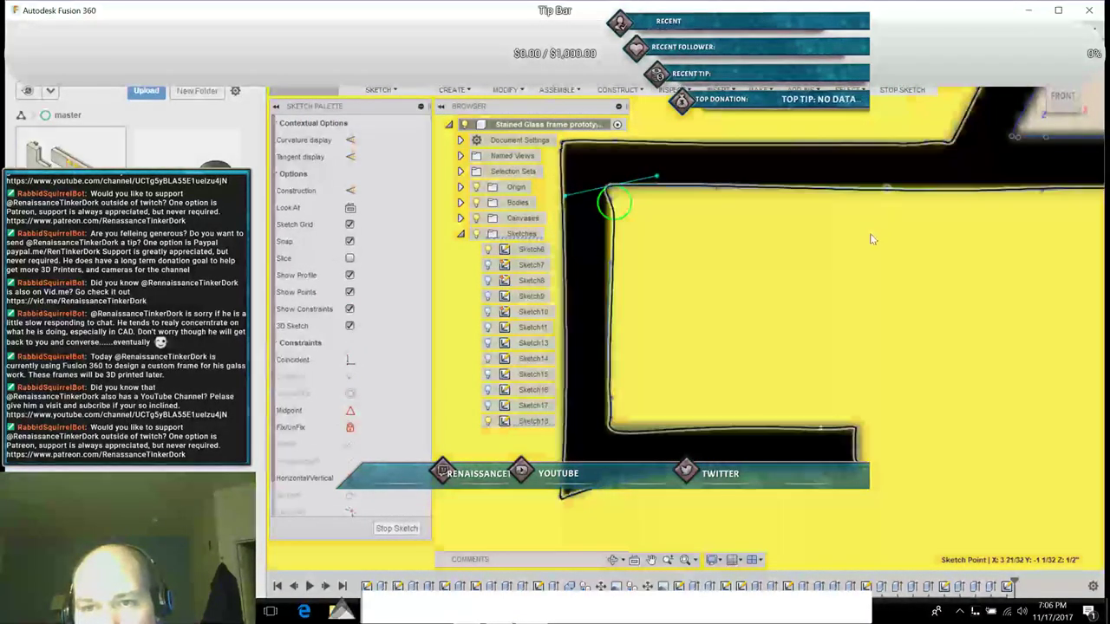
click(870, 231)
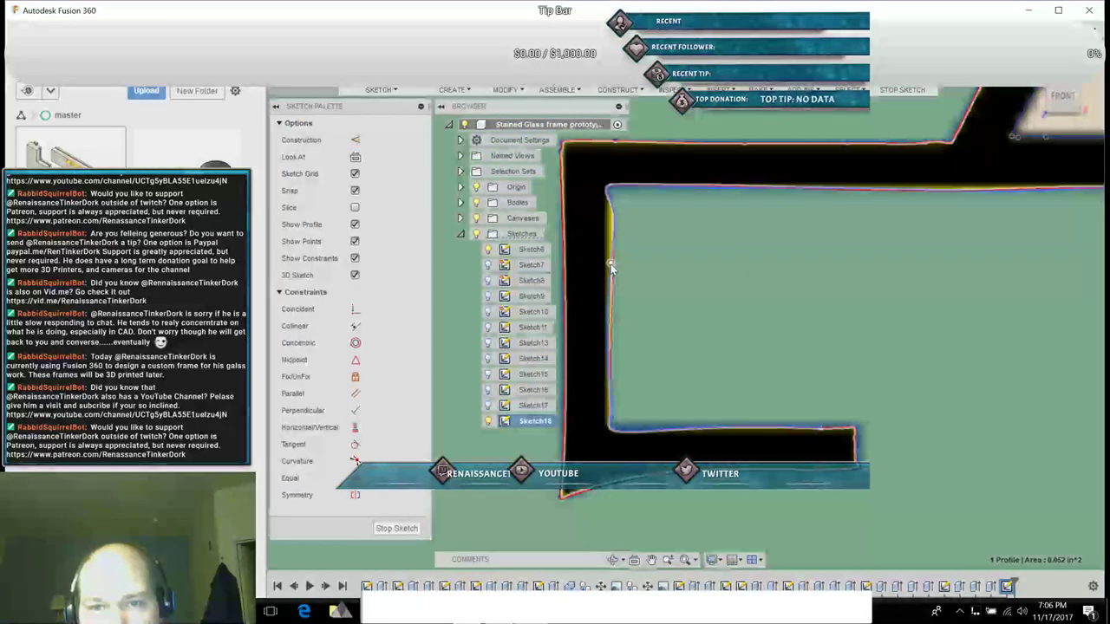
Step: Shift the upper tangent handle of the spline point on the G's inner vertical edge slightly left to straighten the edge
click(610, 264)
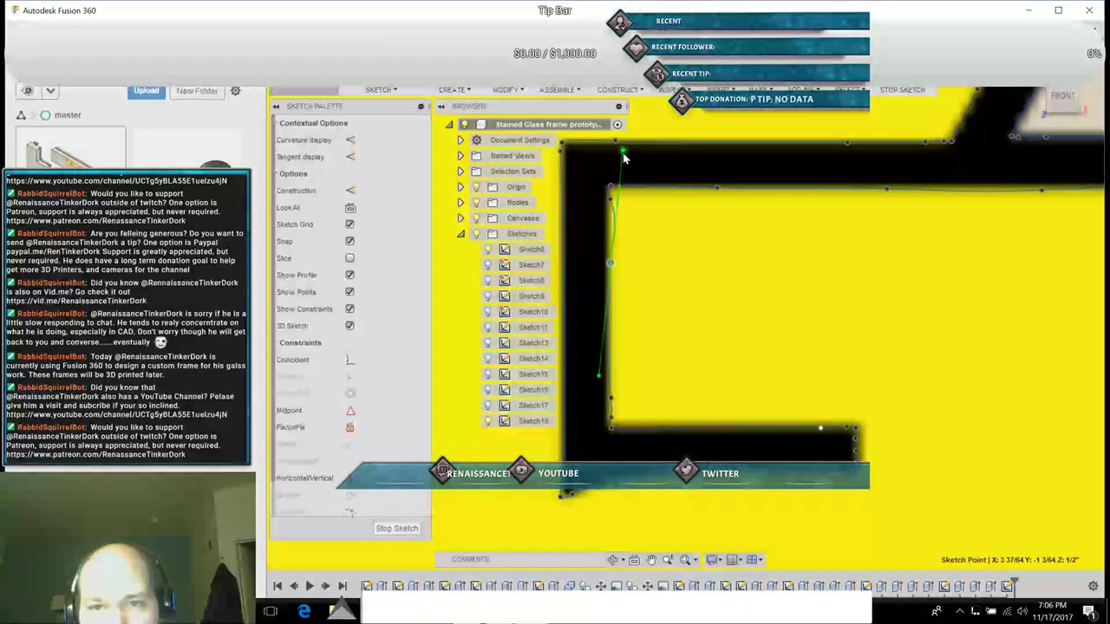
drag(623, 151, 616, 151)
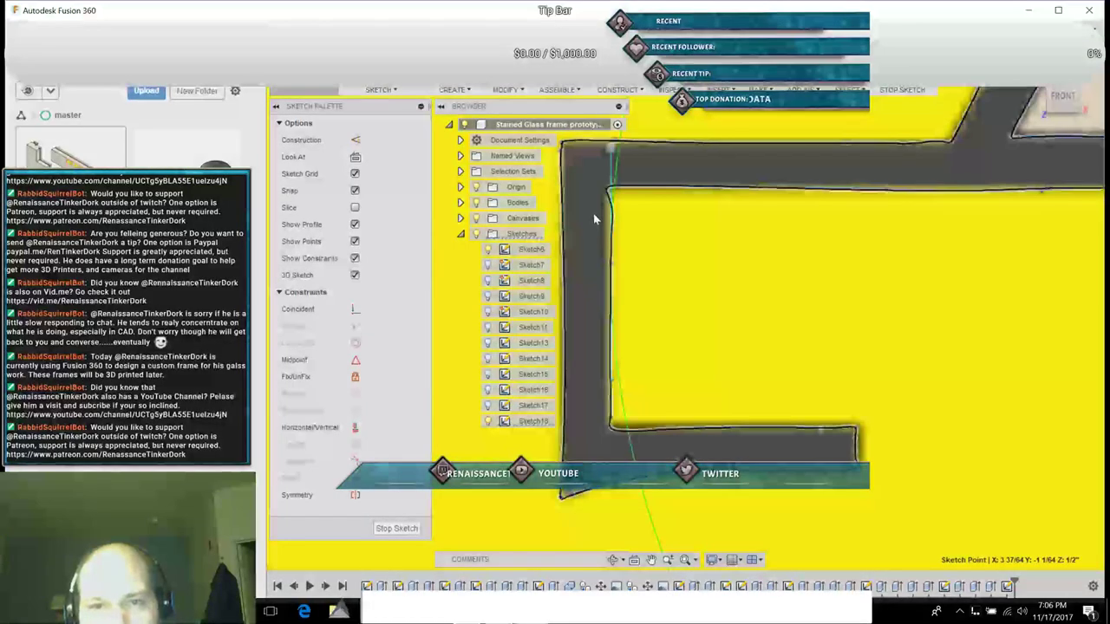
click(593, 213)
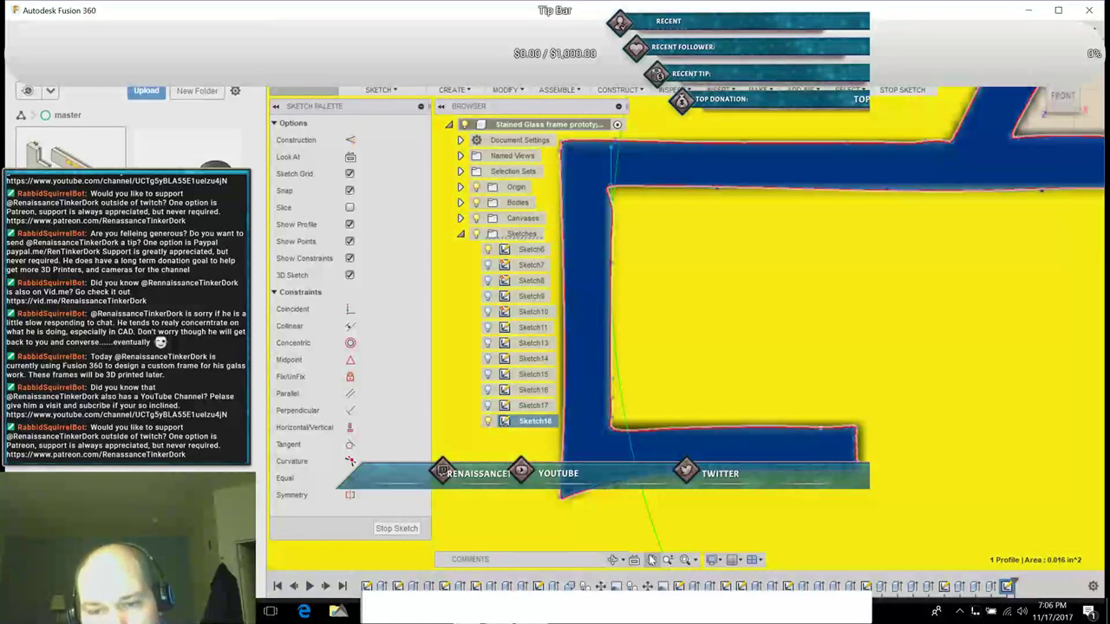
Step: Check the remaining G outline against the canvas and finish the sketch
click(652, 559)
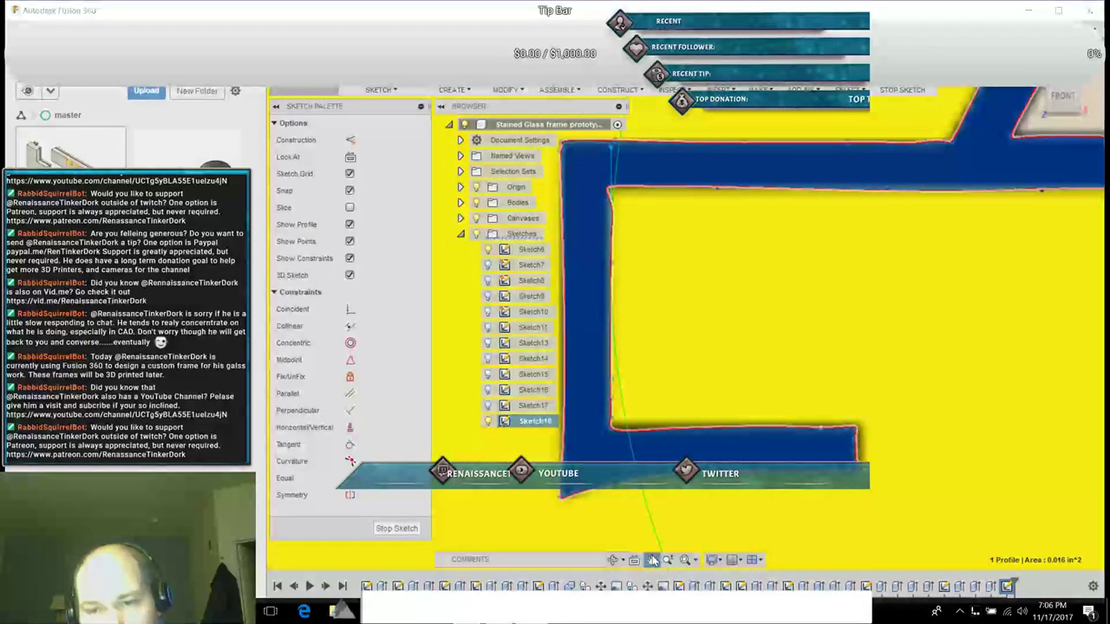
mouse_move(974, 324)
mouse_down()
mouse_move(902, 347)
mouse_move(787, 327)
mouse_move(771, 303)
mouse_up()
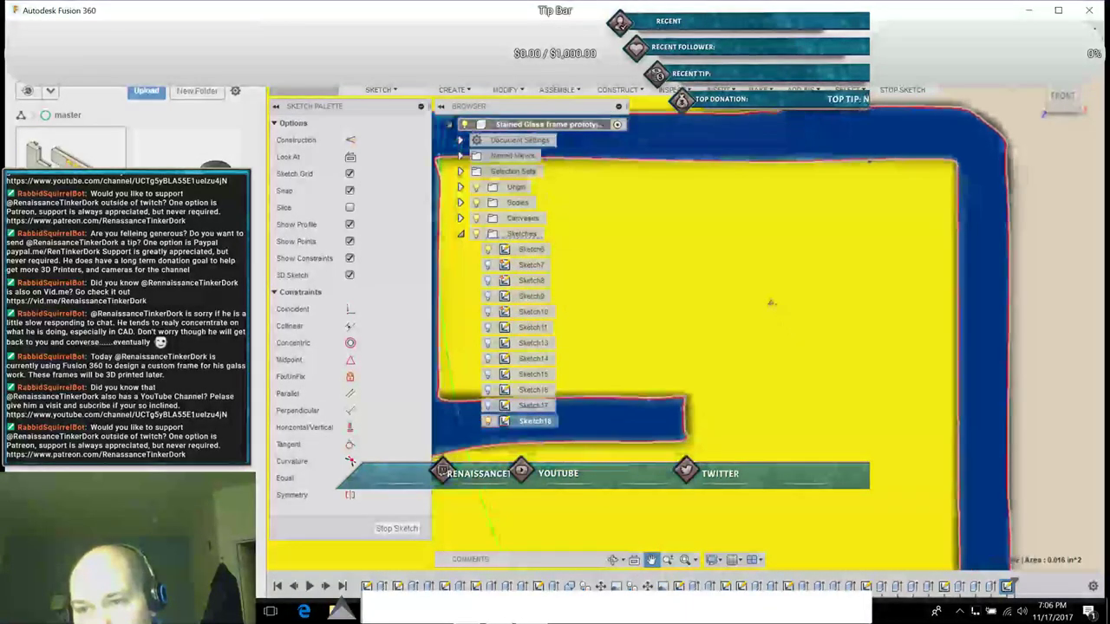
drag(817, 390, 775, 258)
mouse_move(781, 378)
mouse_down()
mouse_move(816, 246)
mouse_move(879, 116)
mouse_up()
mouse_move(830, 284)
mouse_down()
mouse_move(894, 285)
mouse_move(844, 363)
mouse_move(862, 413)
mouse_up()
key(Escape)
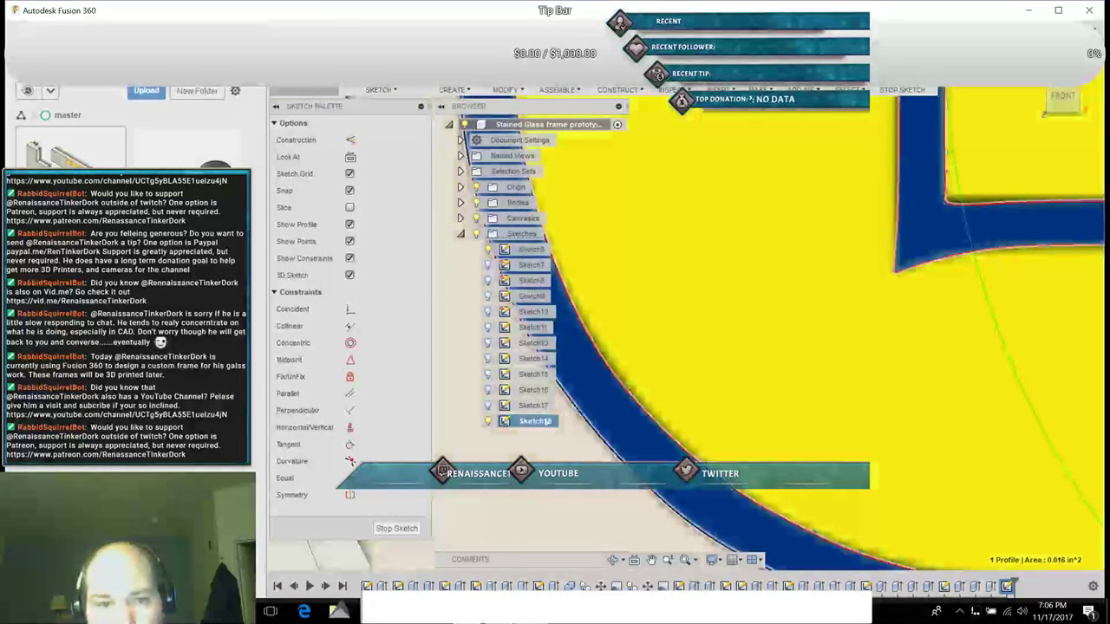
click(402, 528)
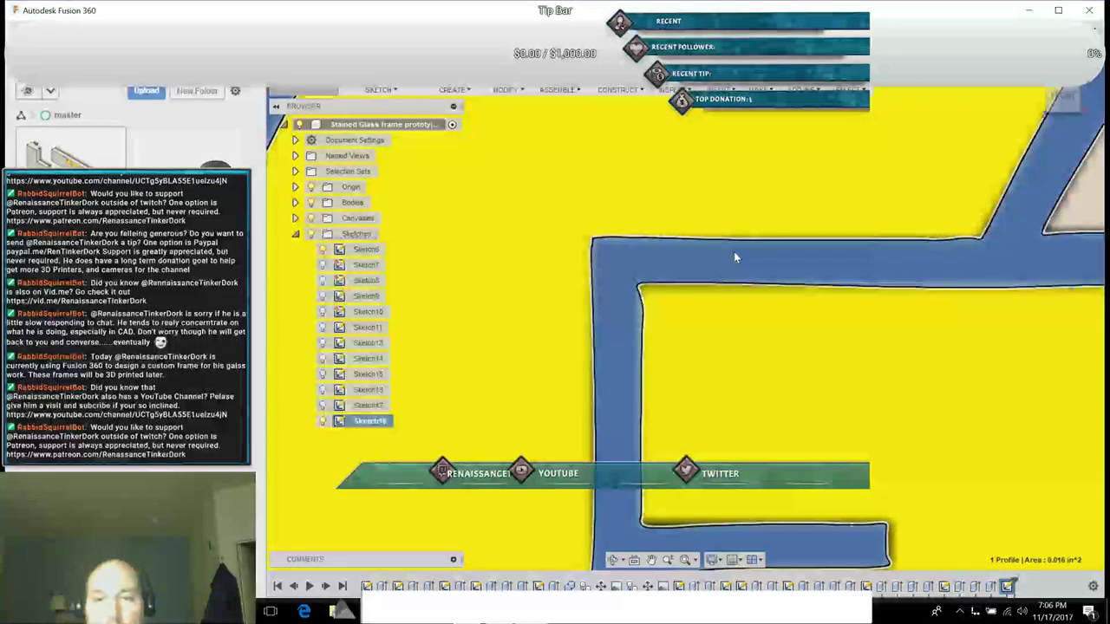
Step: Extrude the G's border profile 1/32" as a new body, starting from the backing face
click(734, 257)
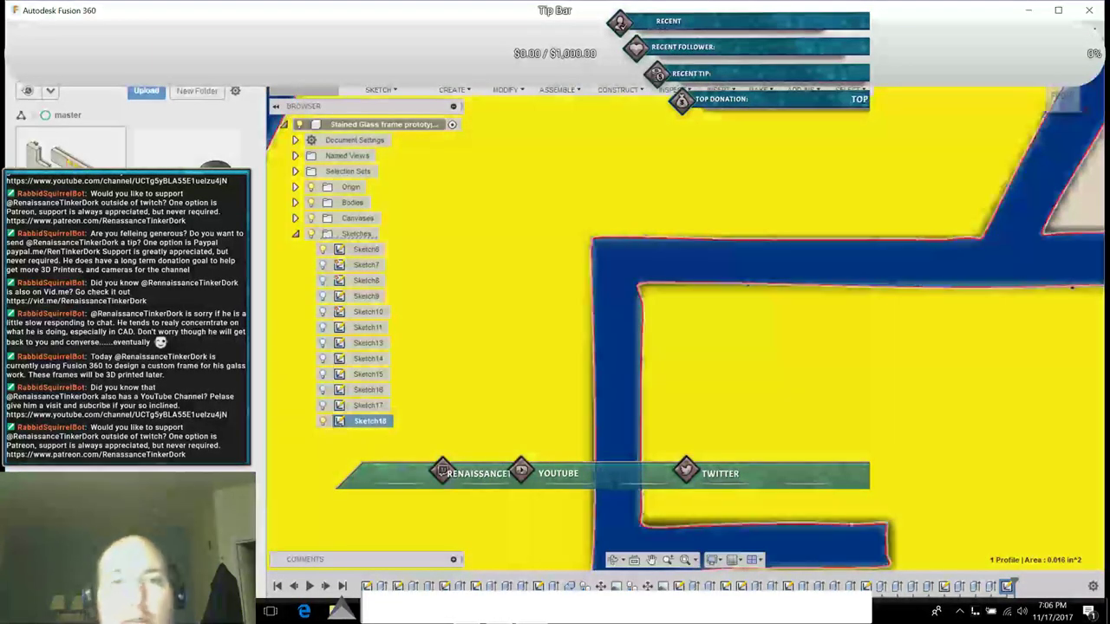
click(451, 89)
click(455, 120)
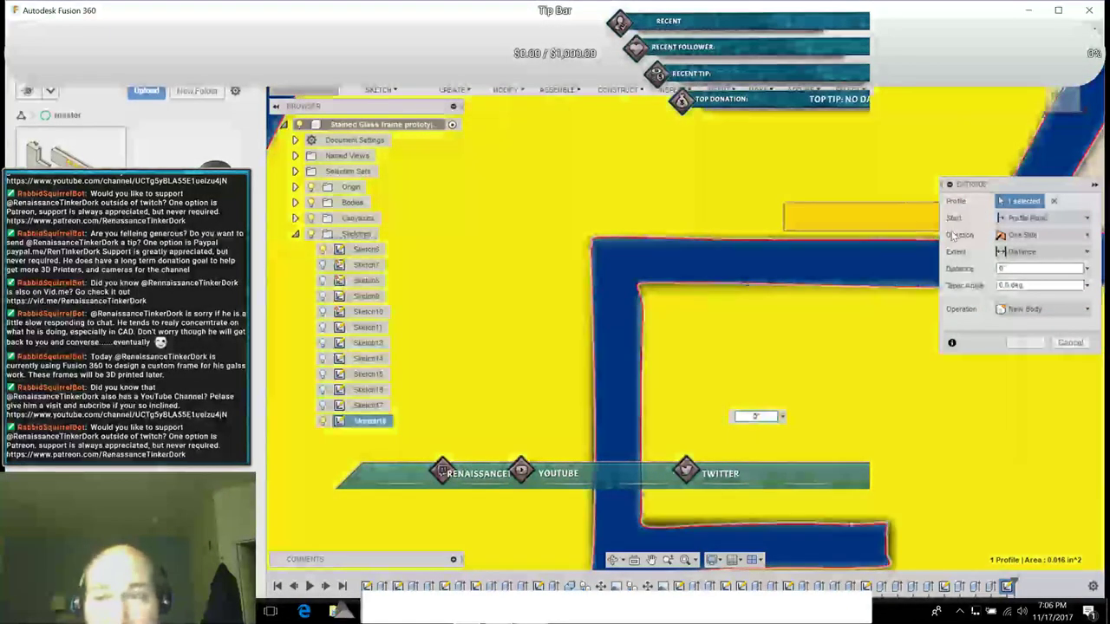
click(1078, 225)
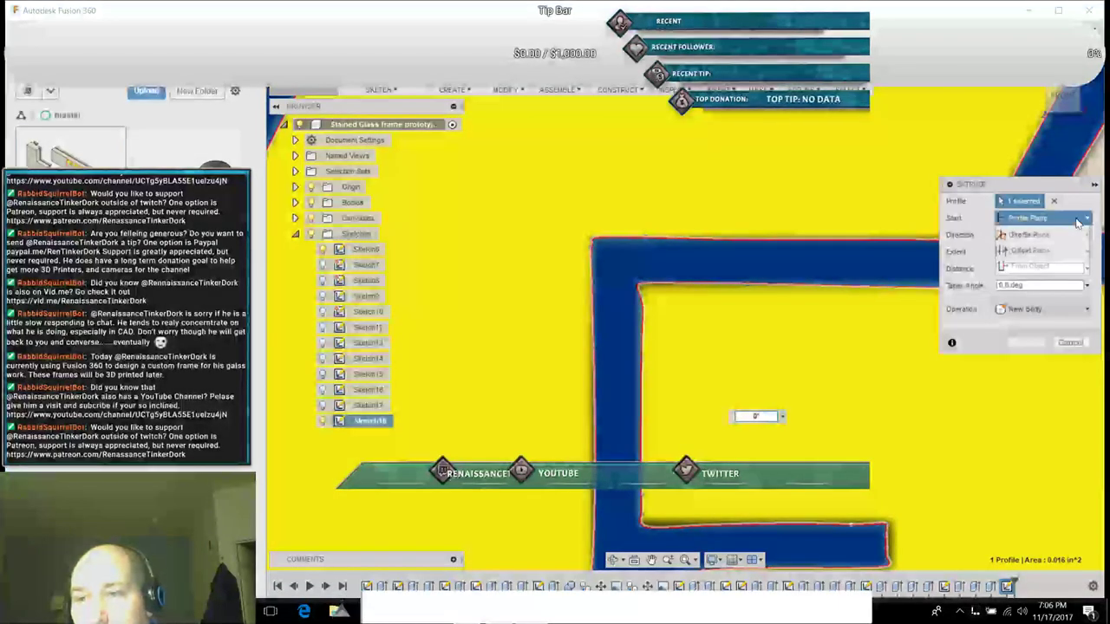
click(1034, 269)
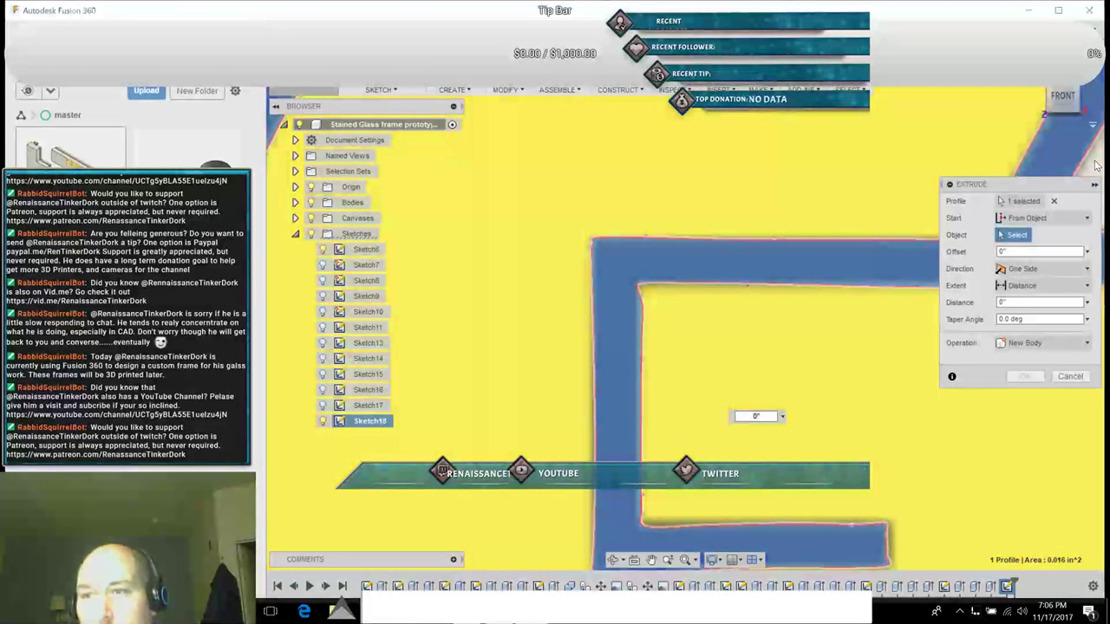
click(1096, 165)
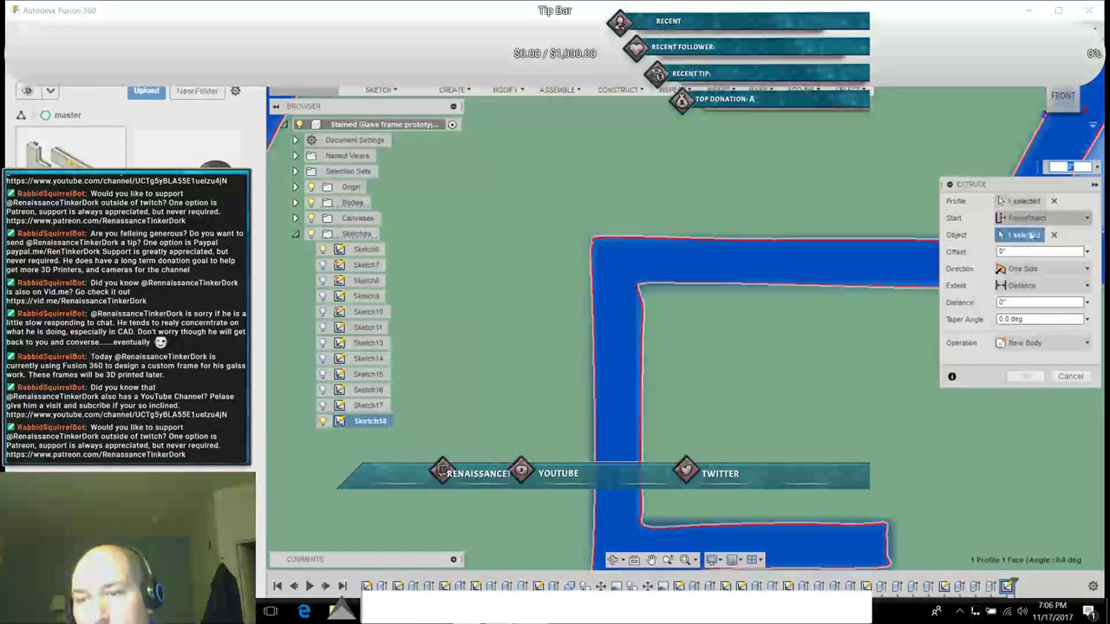
click(1038, 301)
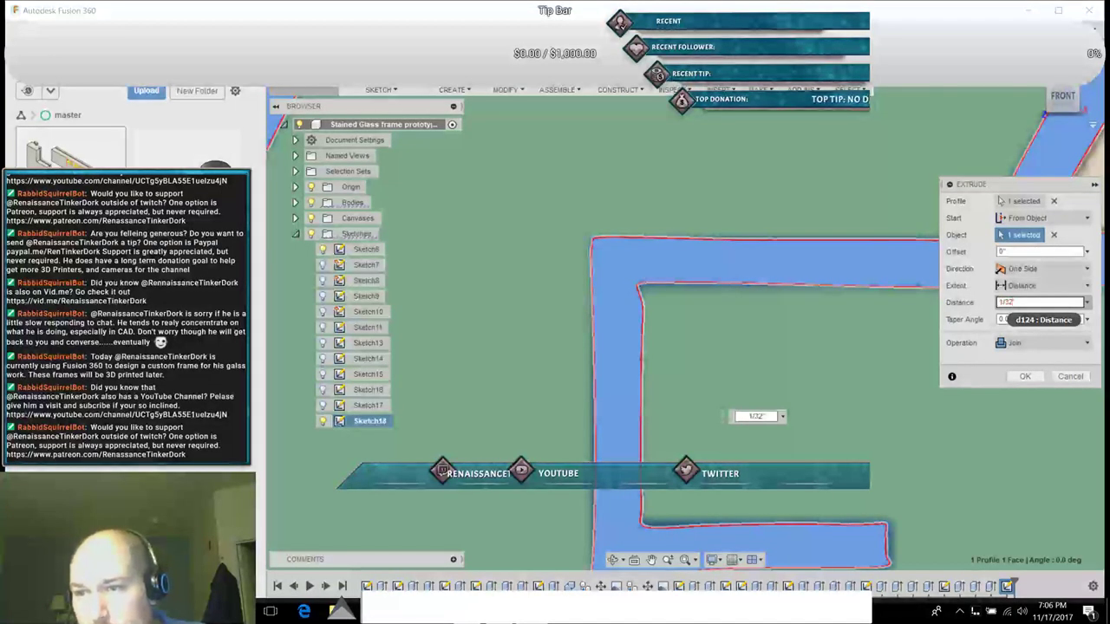
click(1038, 345)
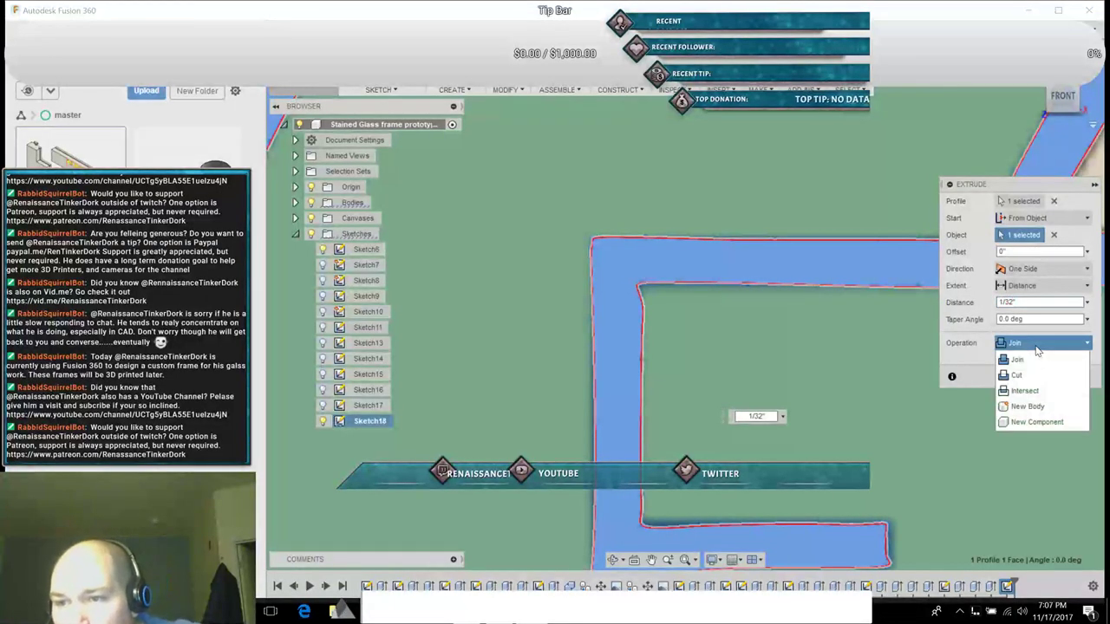
click(1023, 405)
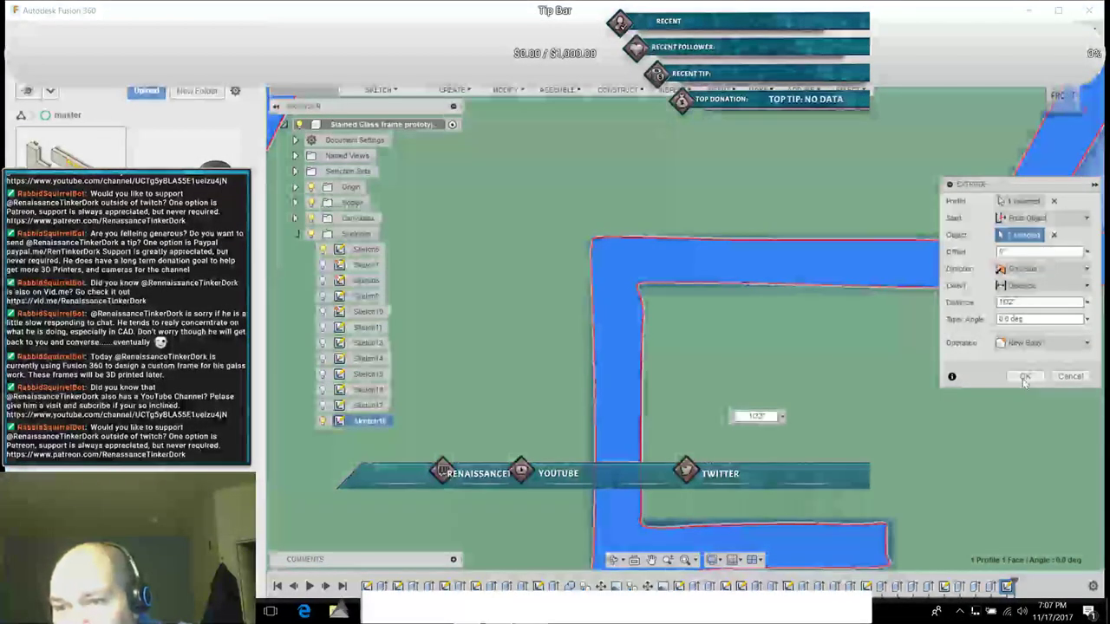
click(1024, 376)
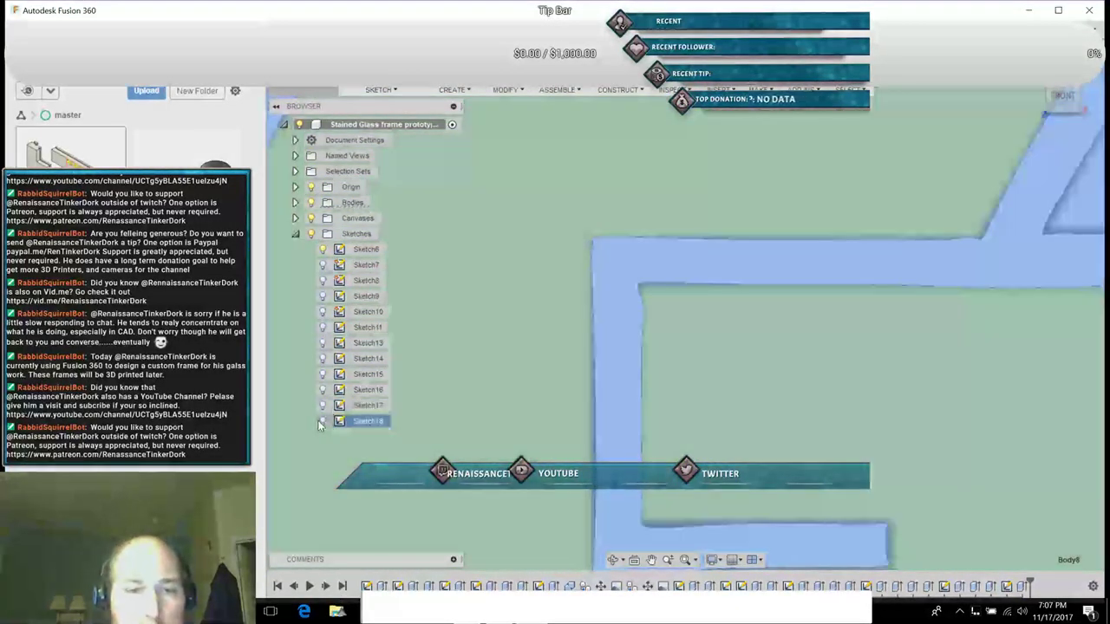
Step: Show the G's sketch and begin extruding its interior profile, using the front face of the G's border as the start object
click(321, 420)
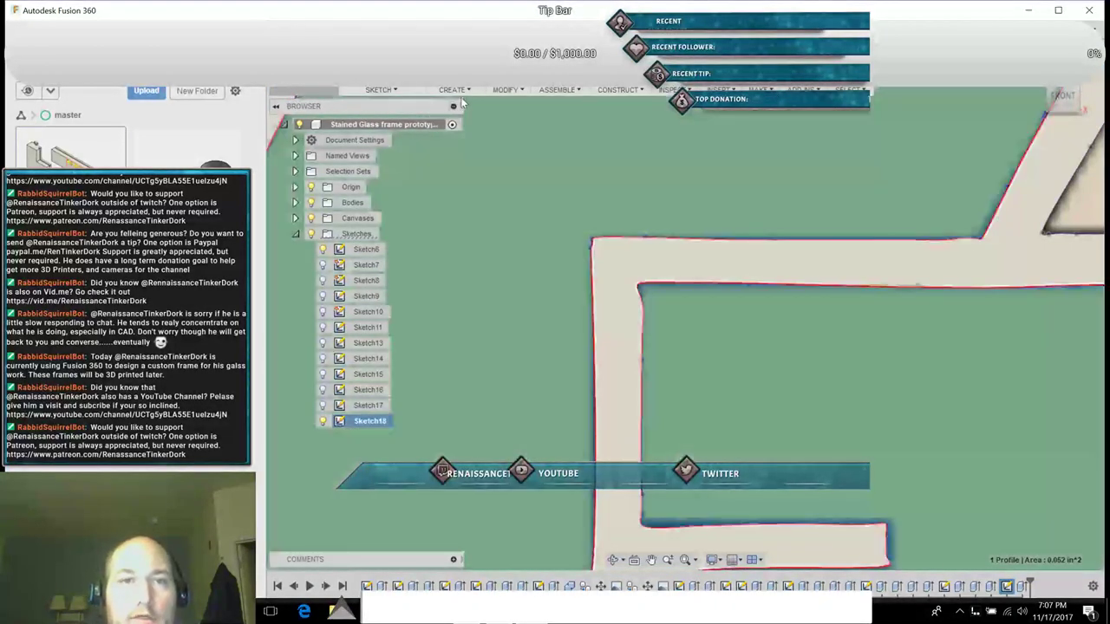
click(457, 90)
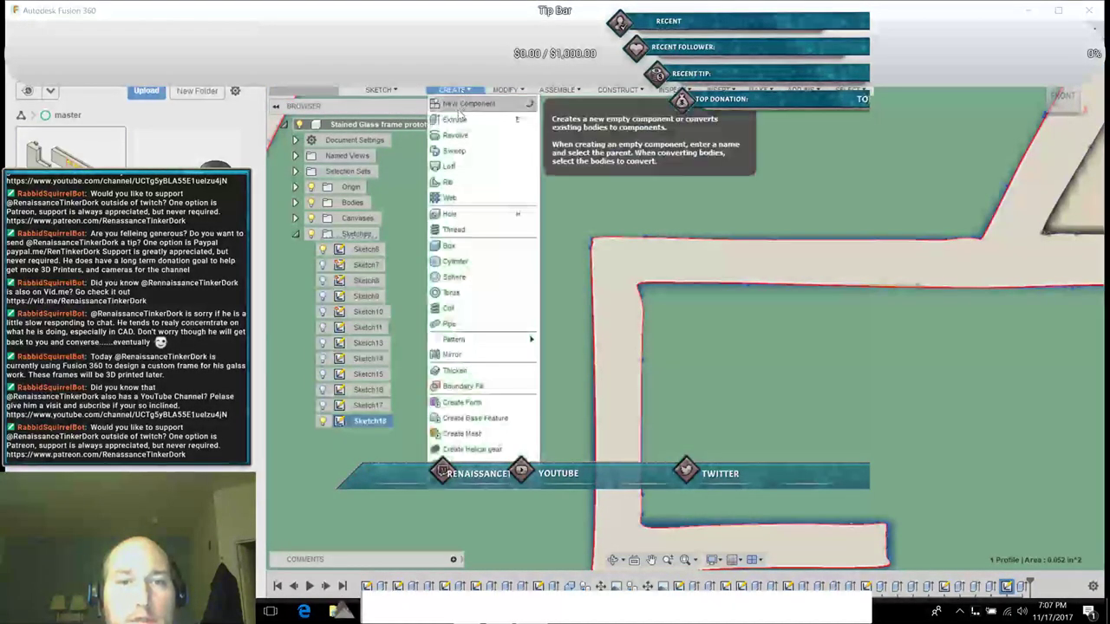
click(455, 121)
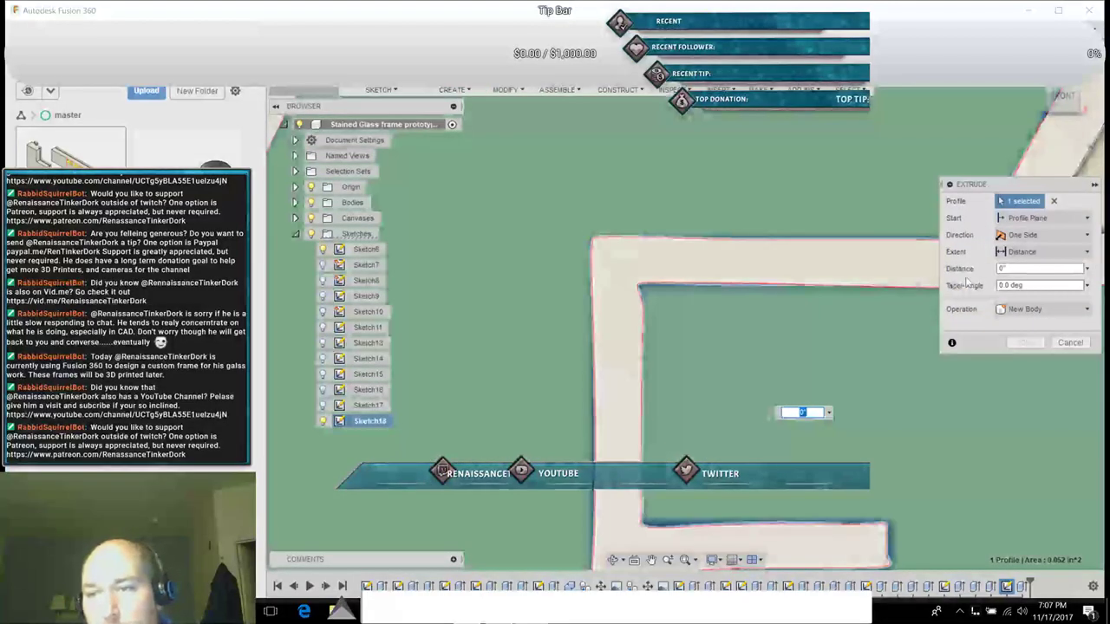
click(1057, 217)
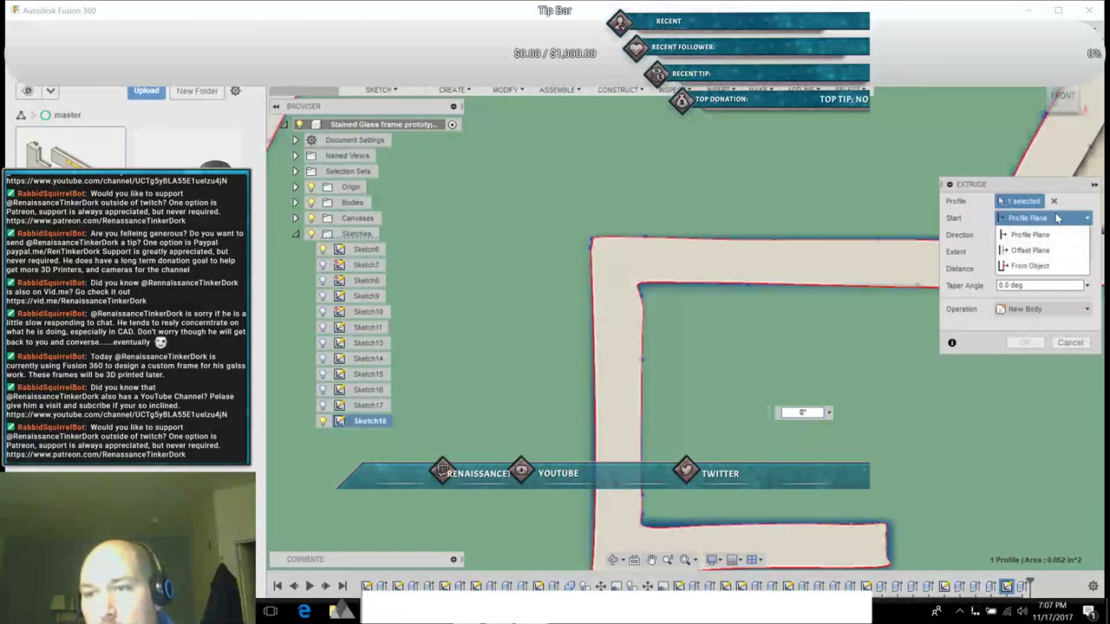
click(1036, 259)
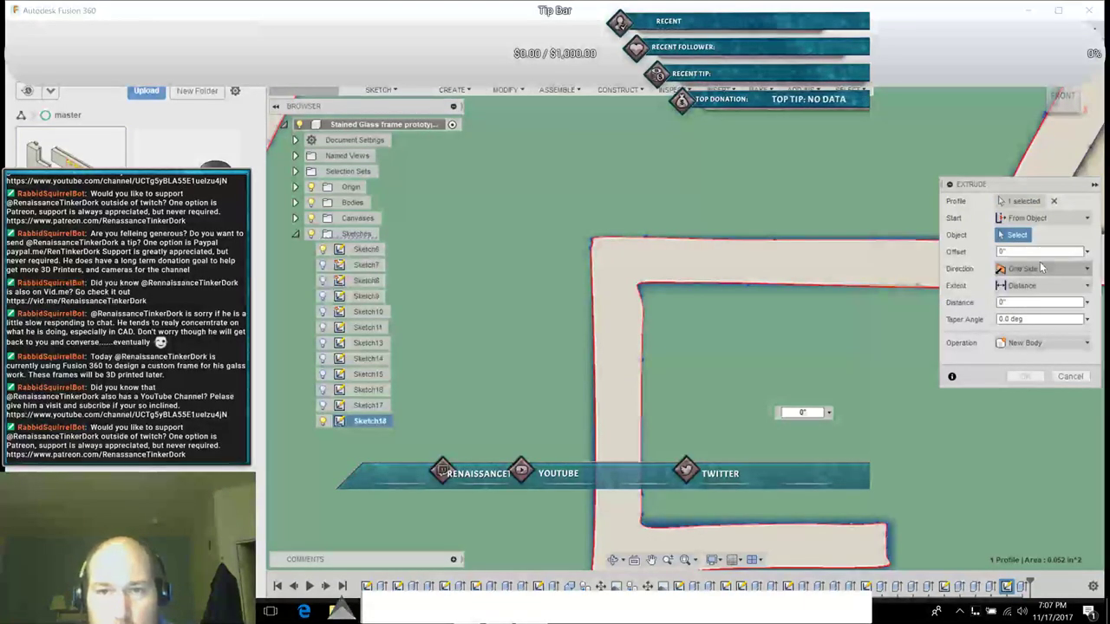
scroll(736, 242, down, 5)
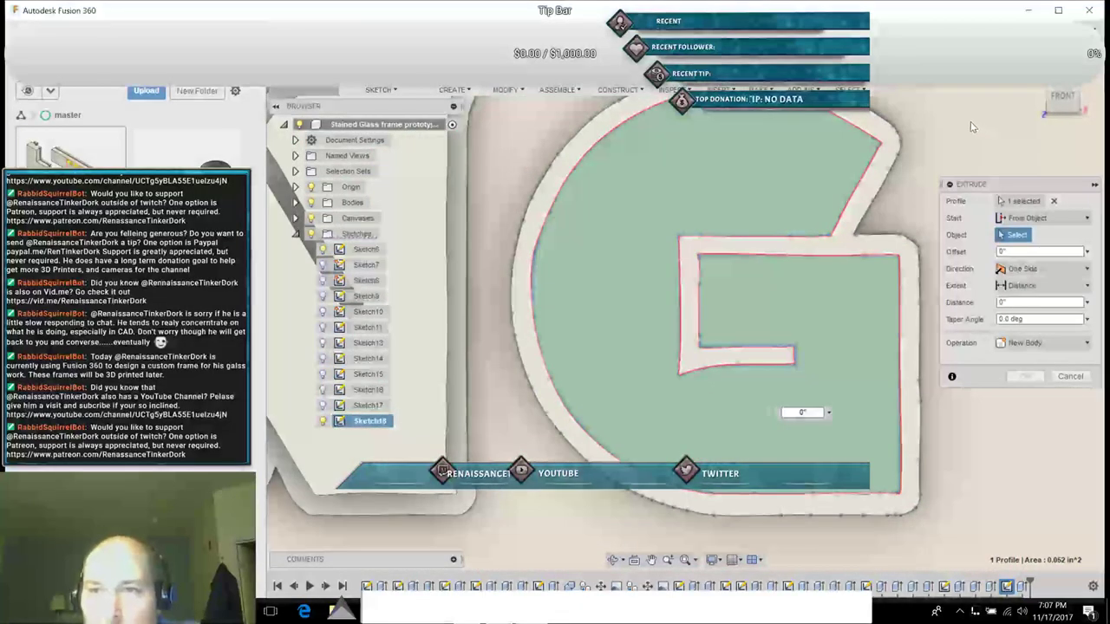
click(735, 241)
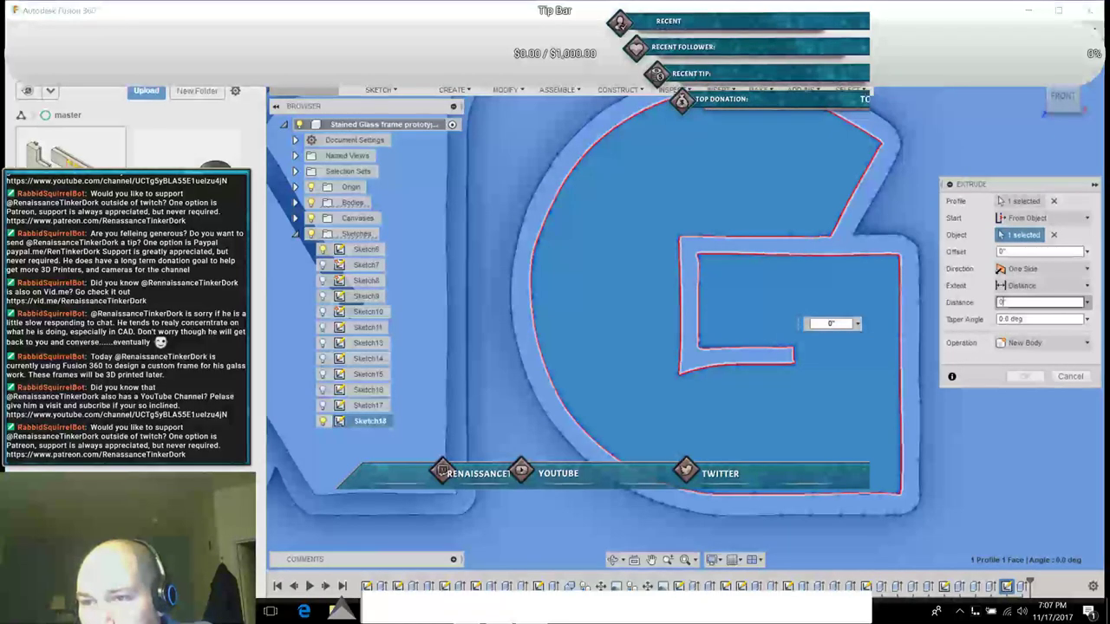
Step: Set the G interior's extrusion distance to 1/16" and create it as a new body
drag(1008, 303, 996, 304)
text(1/16)
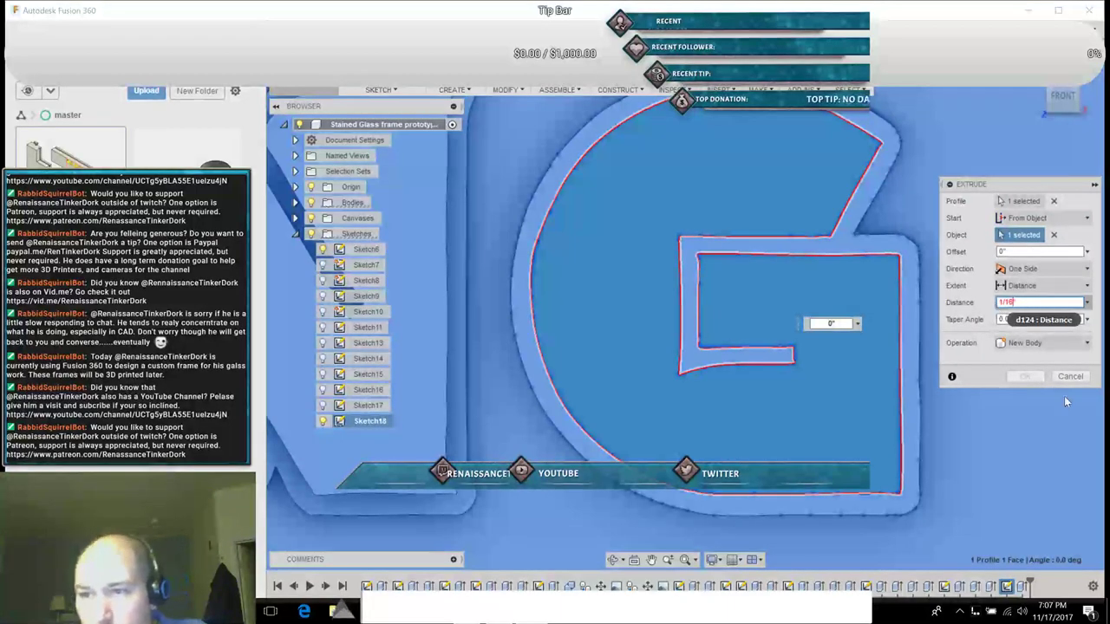
key(Return)
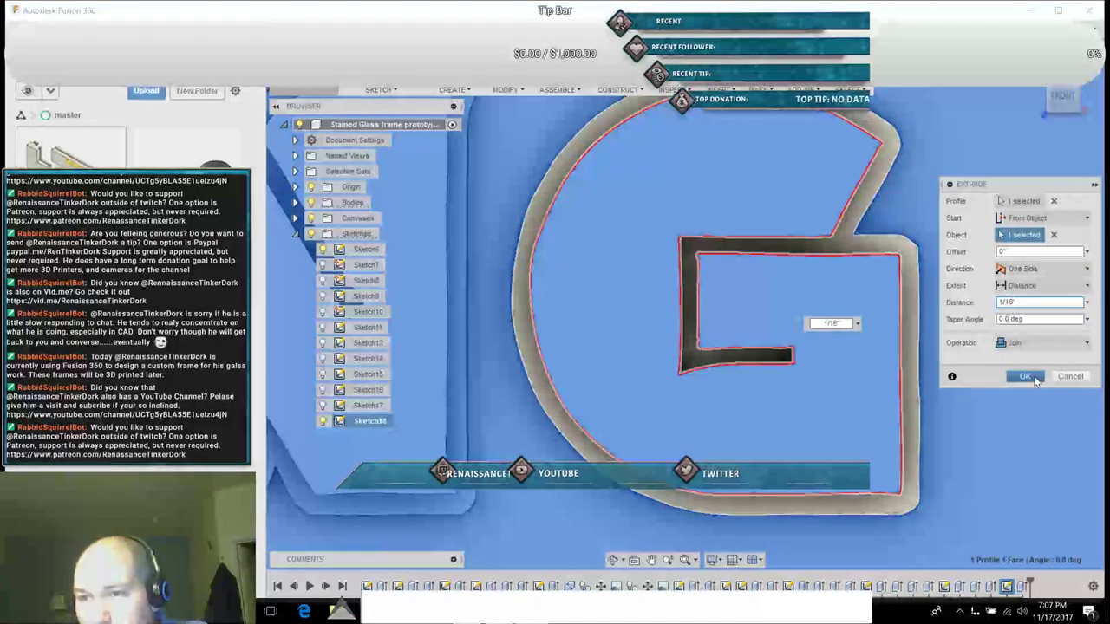
click(1085, 343)
click(1016, 407)
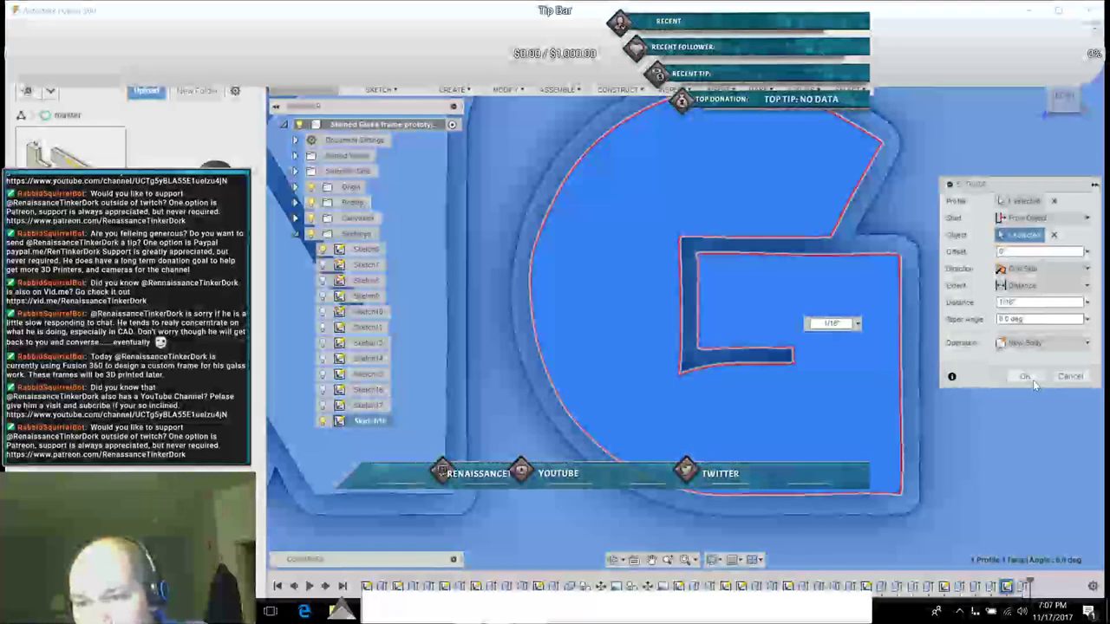
click(1025, 376)
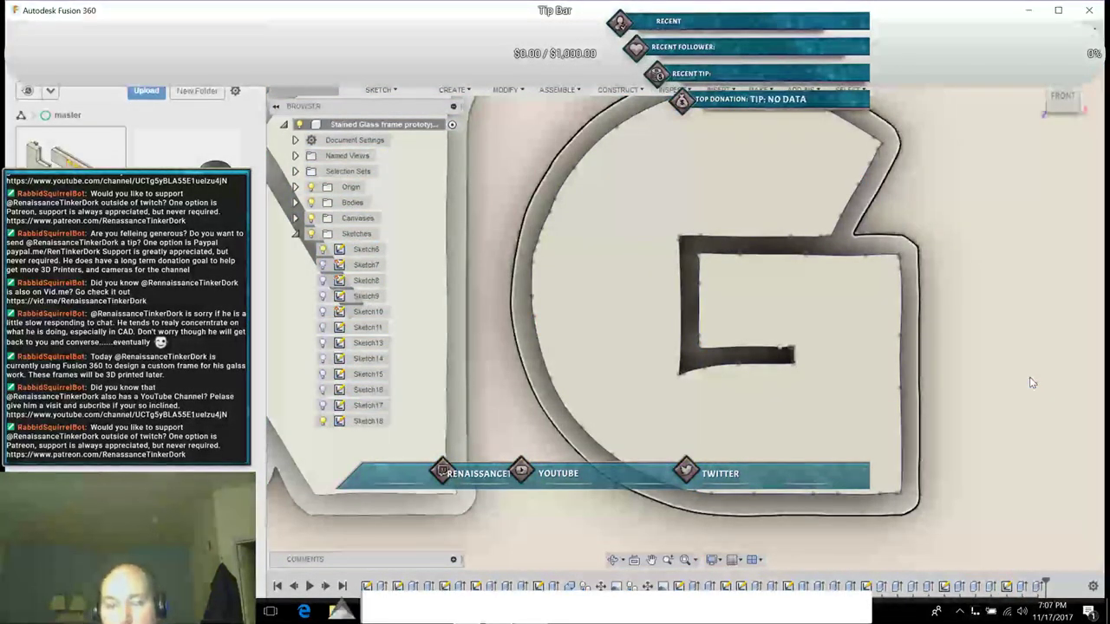
Step: Inspect the raised lettering from below and at a tilted front angle, and hide the G's sketch
scroll(1037, 379, up, 5)
scroll(1038, 378, down, 5)
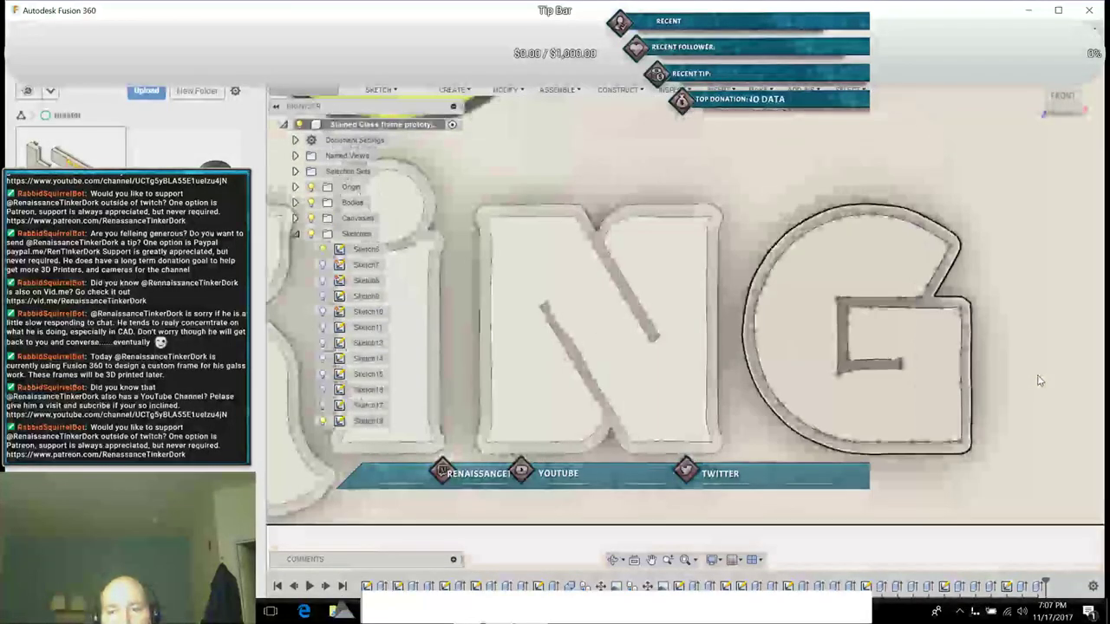
click(1068, 116)
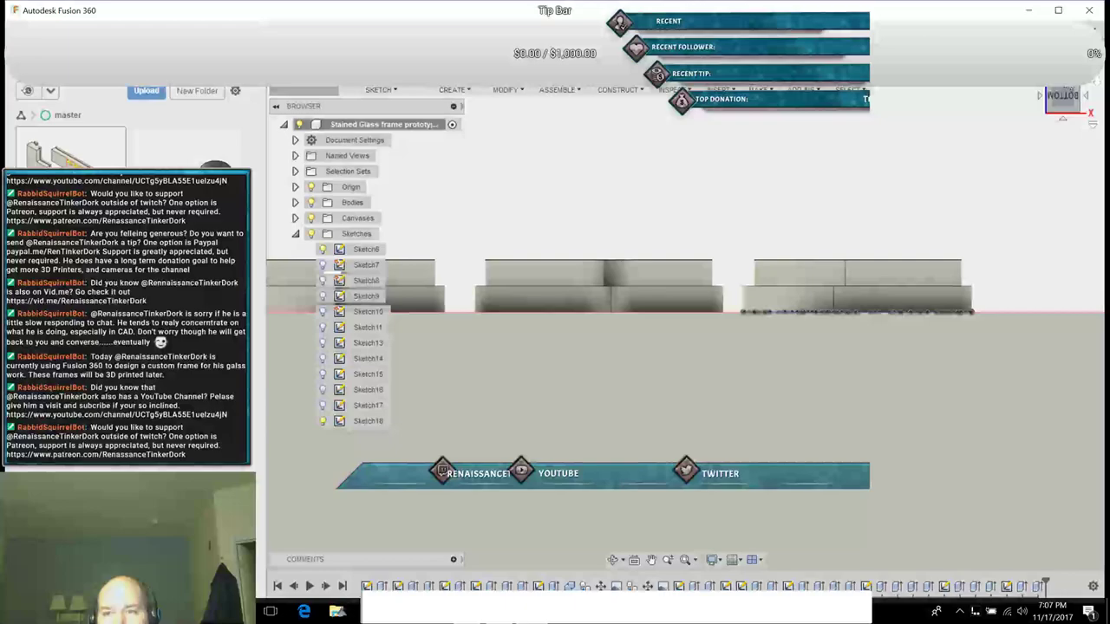
click(1063, 87)
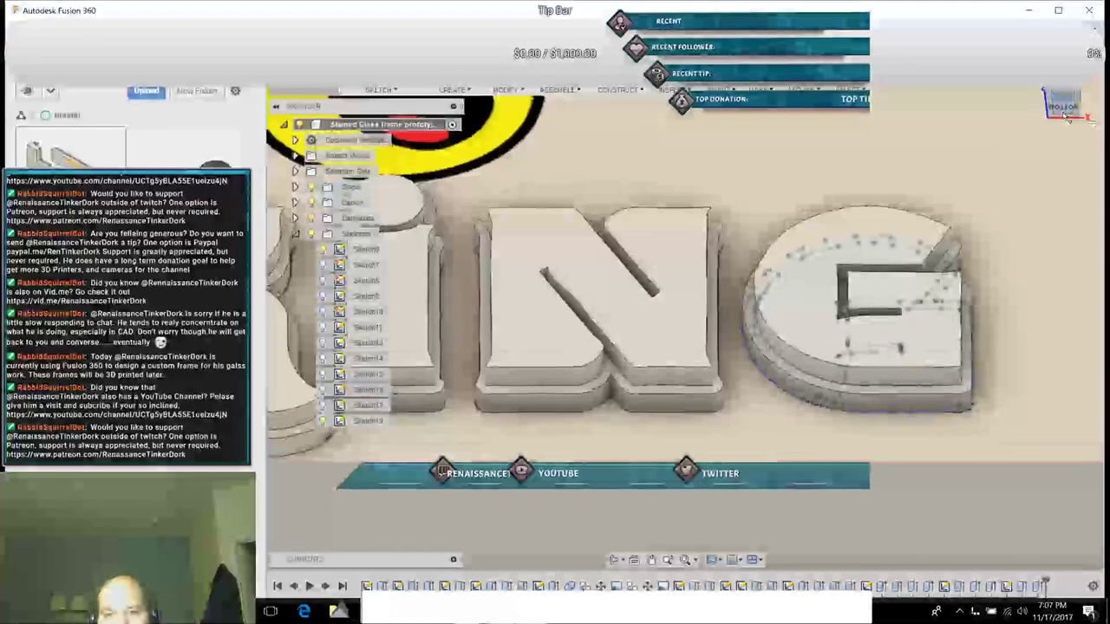
click(370, 389)
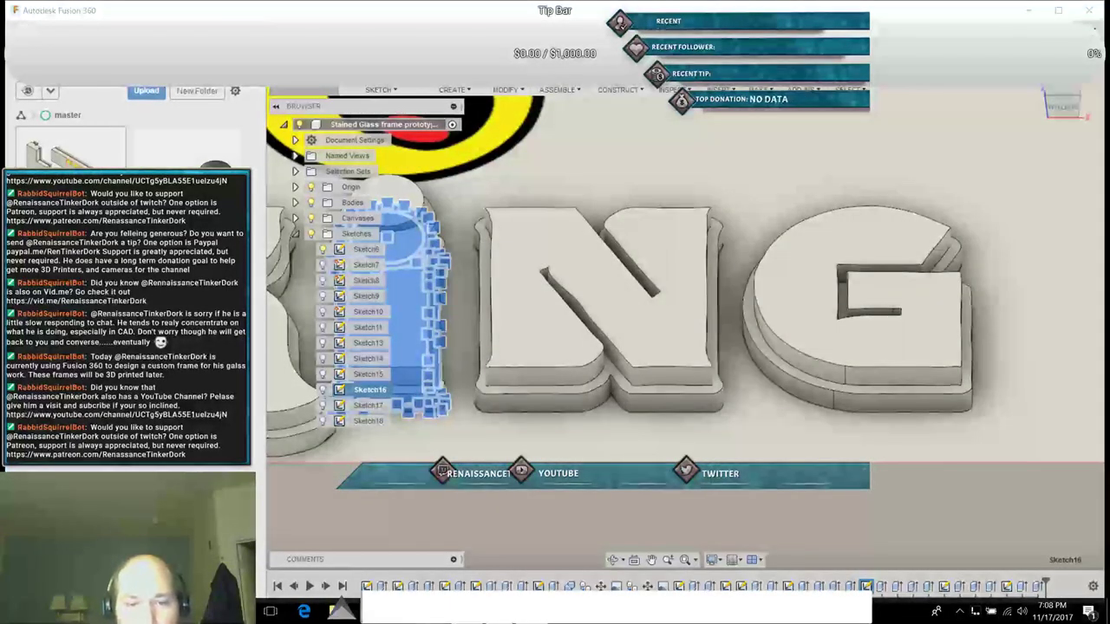
Step: Switch to AnkhBot and send the chat command "/host punishedprops" as the streamer
key(alt+Tab)
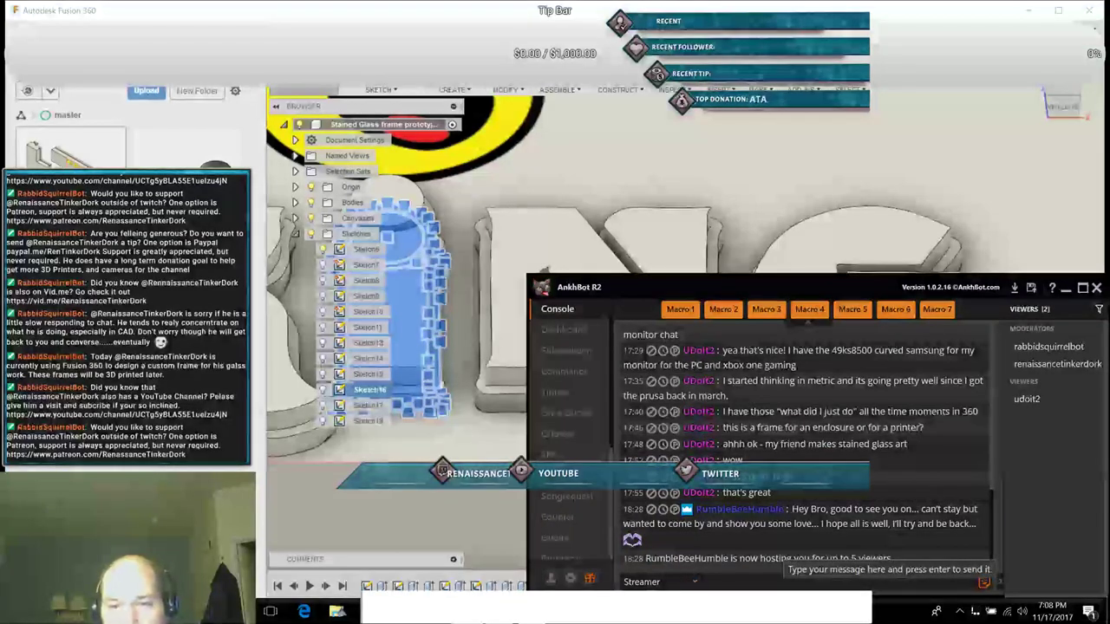
click(781, 582)
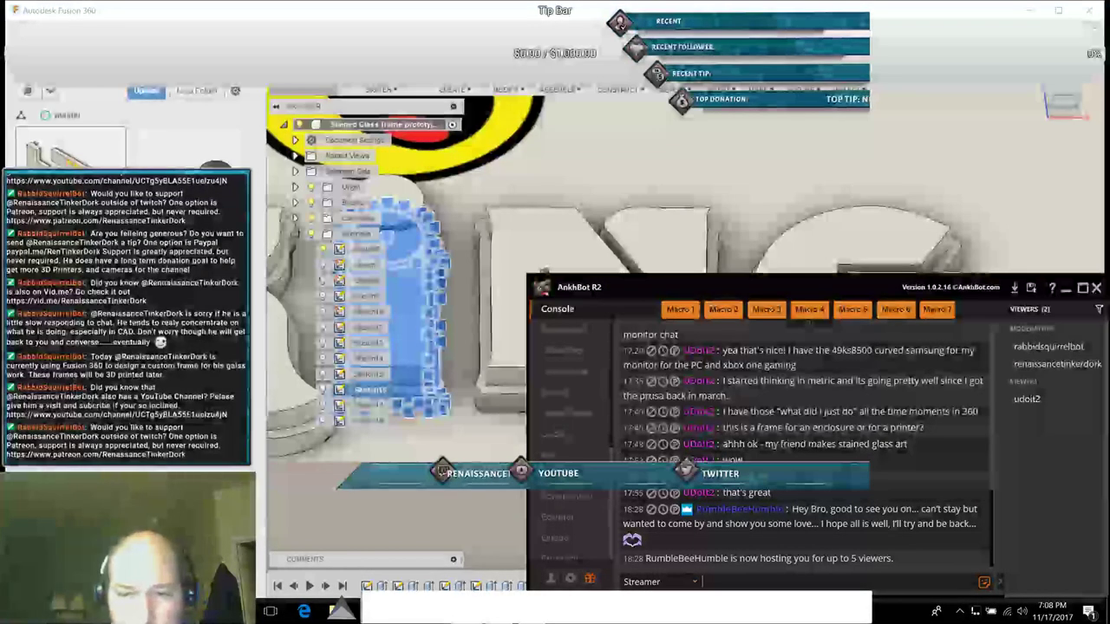
text(/h)
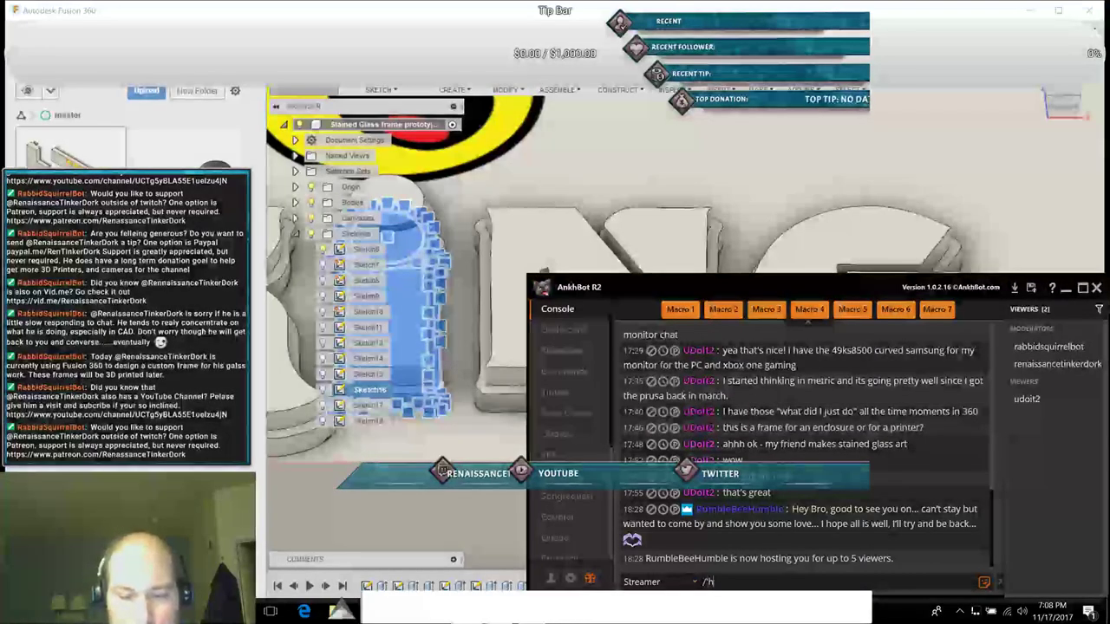
text(ost)
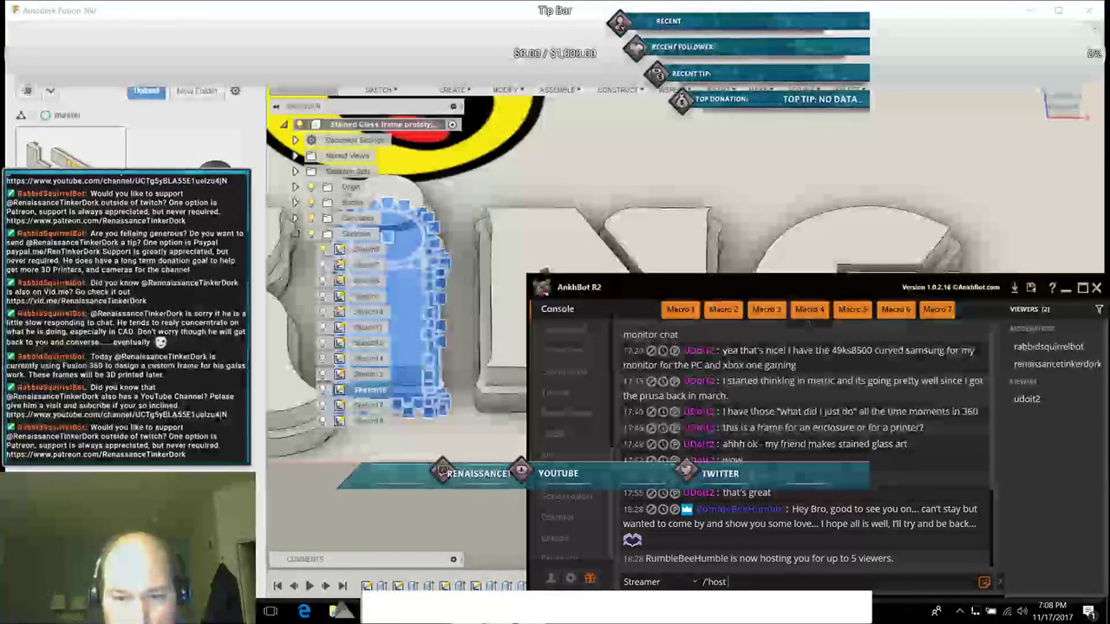
key(BackSpace)
key(BackSpace)
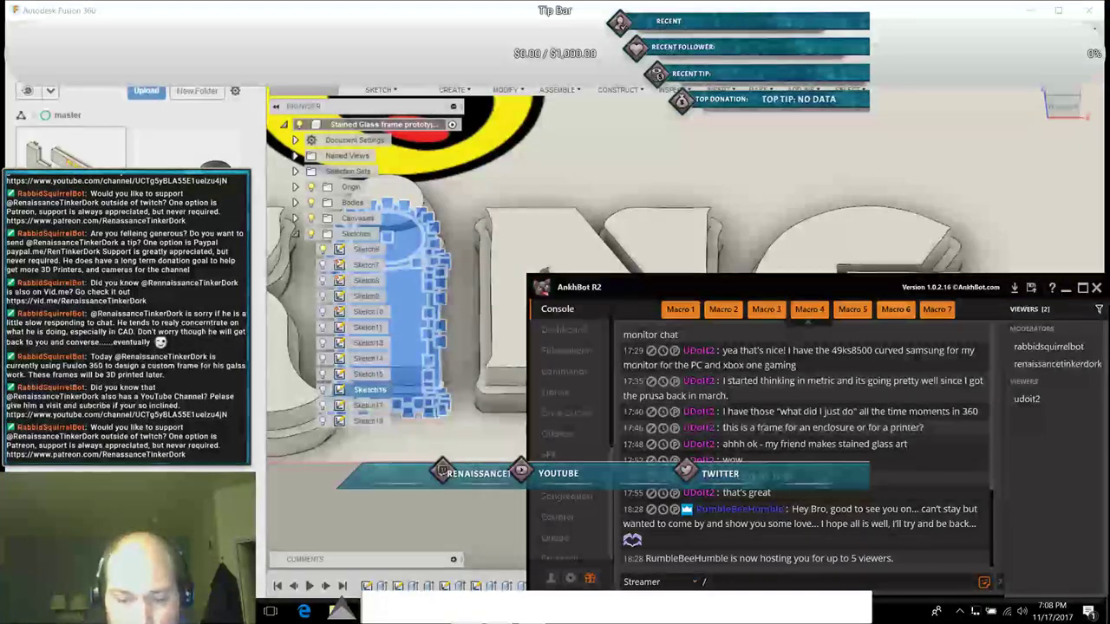
text(hos)
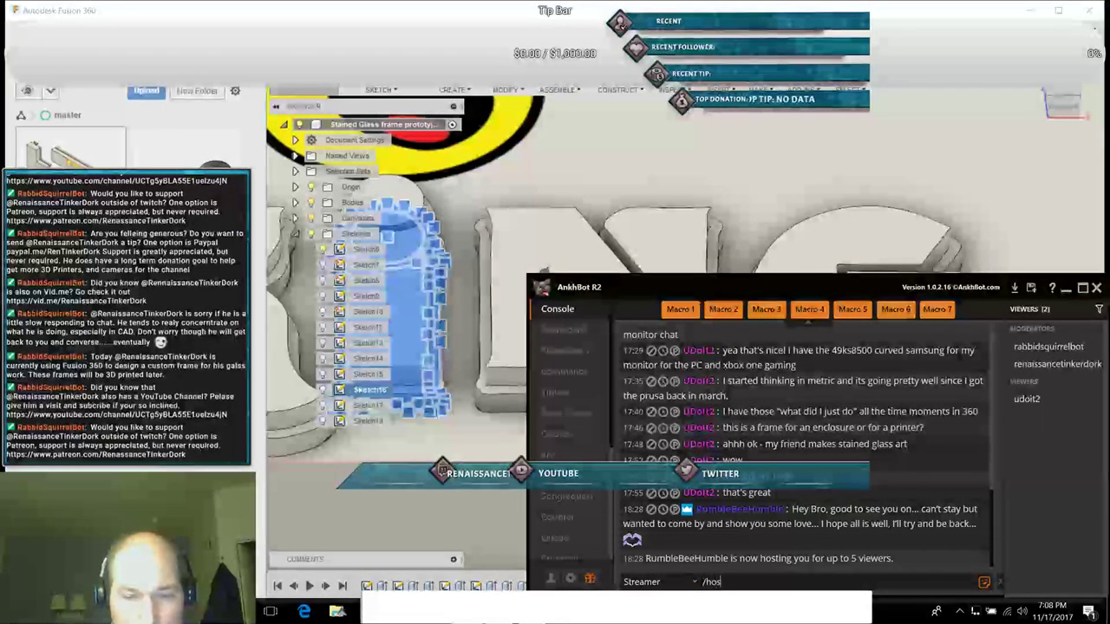
text(t p)
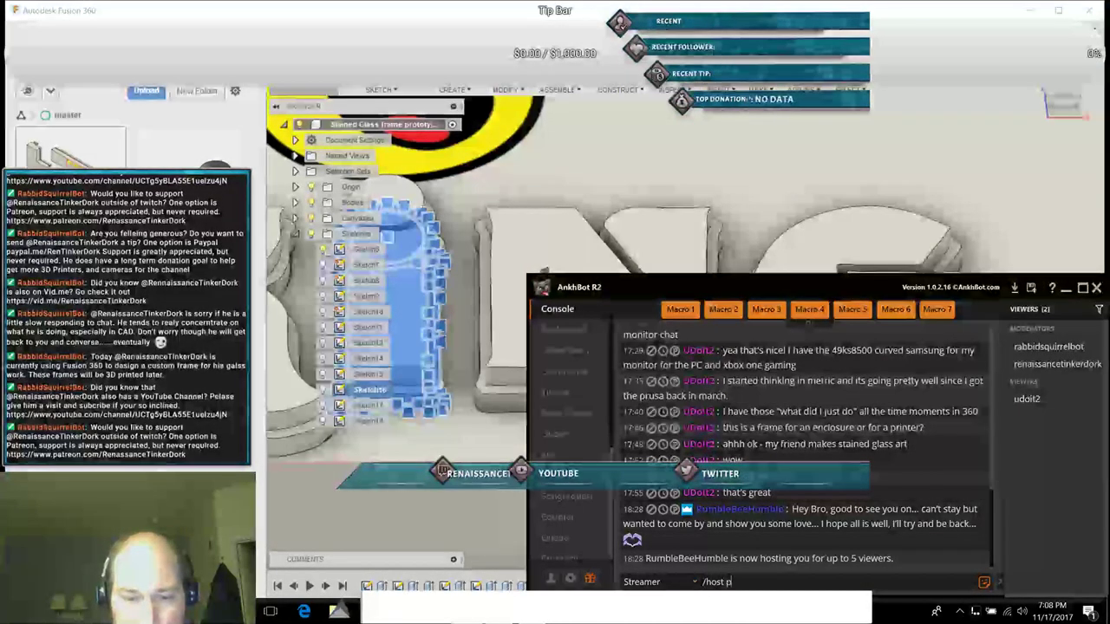
text(unished)
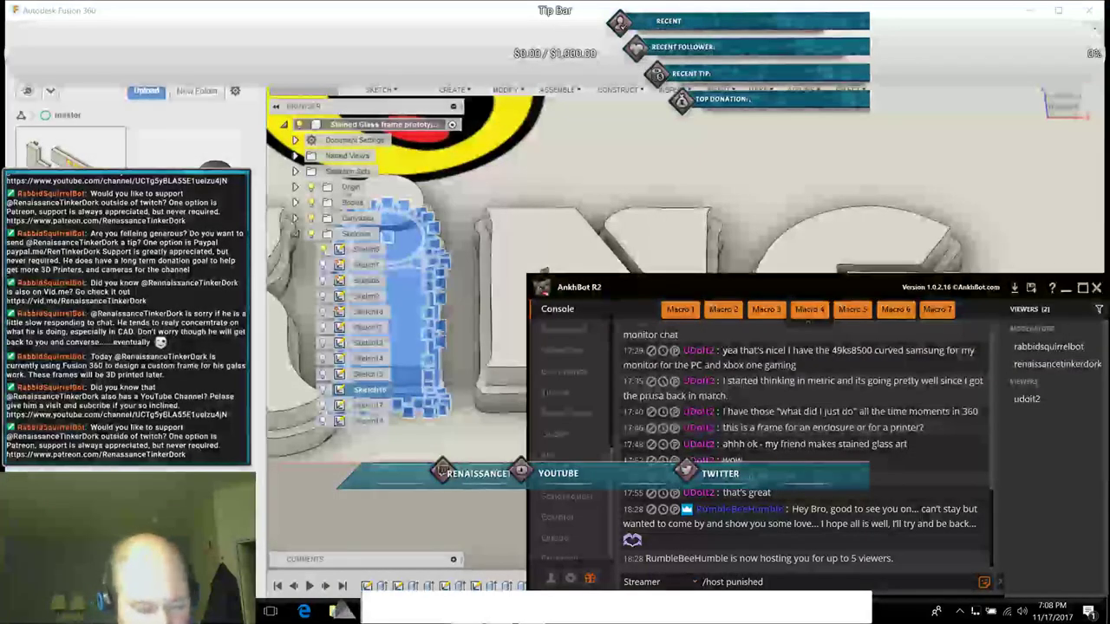
key(BackSpace)
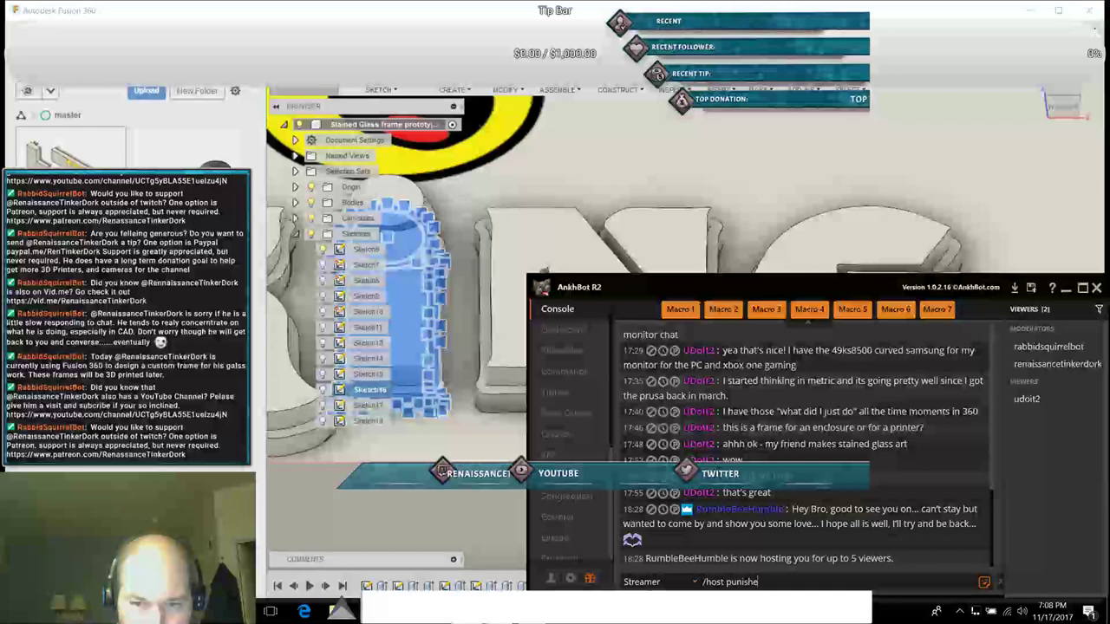
text(dpro)
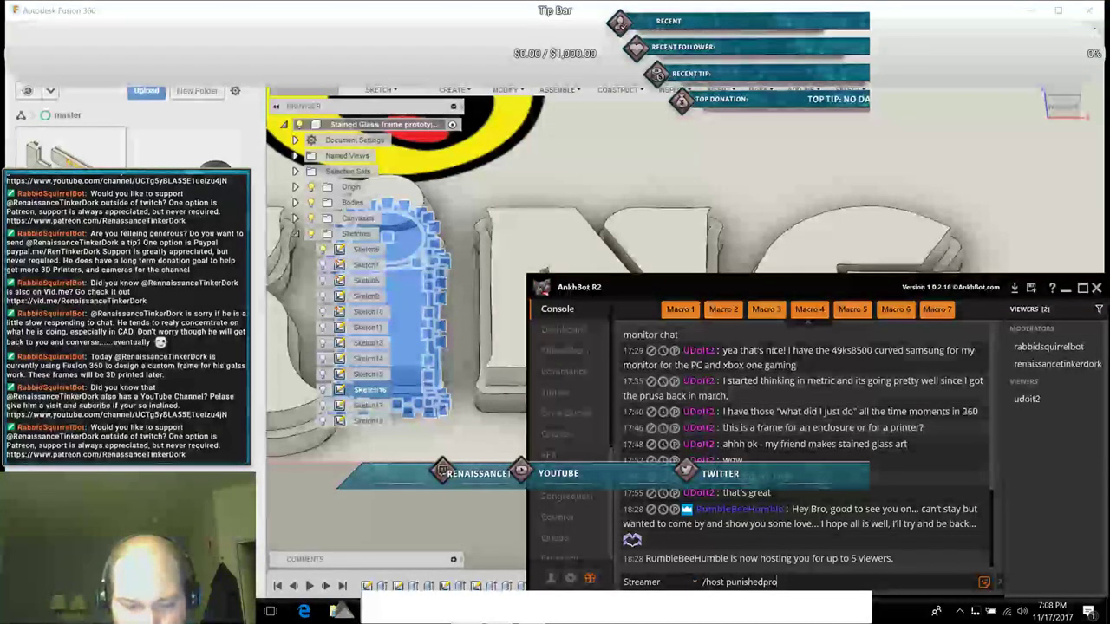
text(ps)
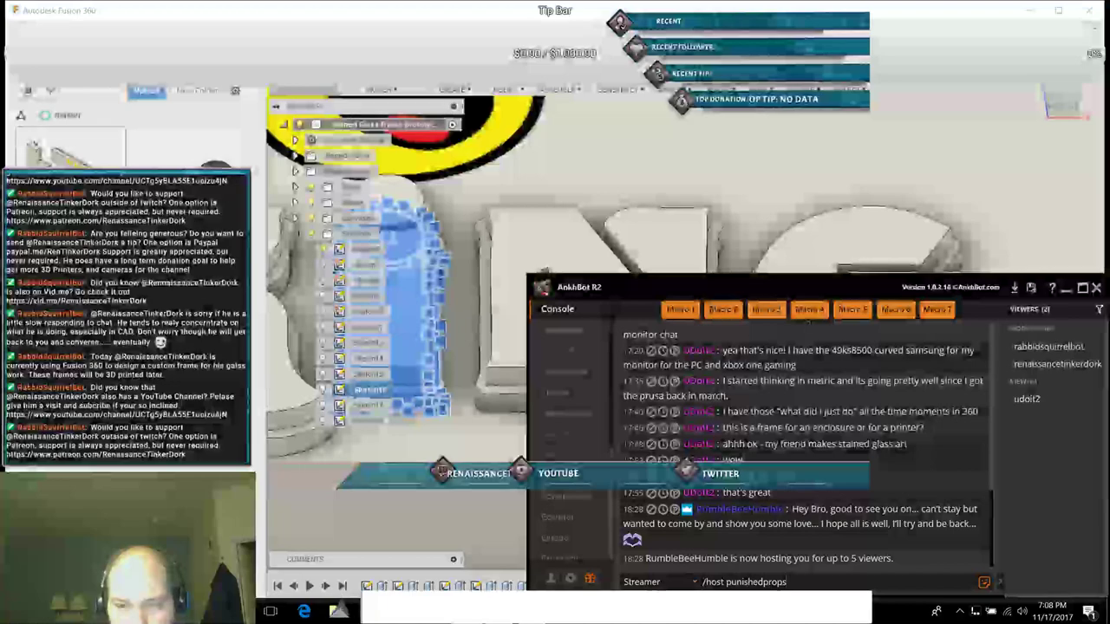
key(Return)
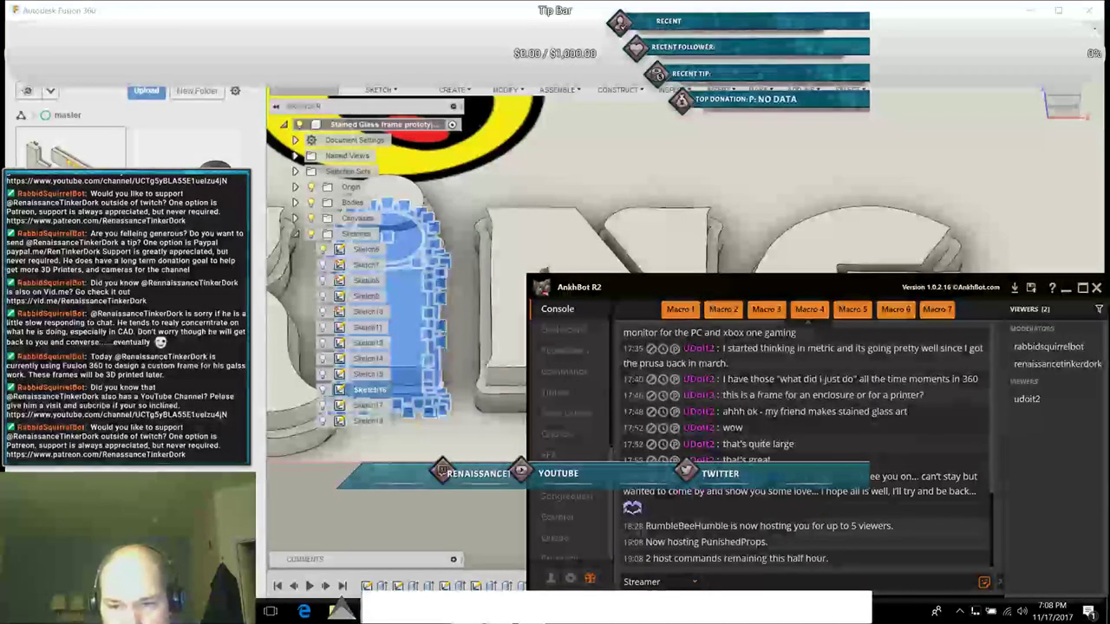